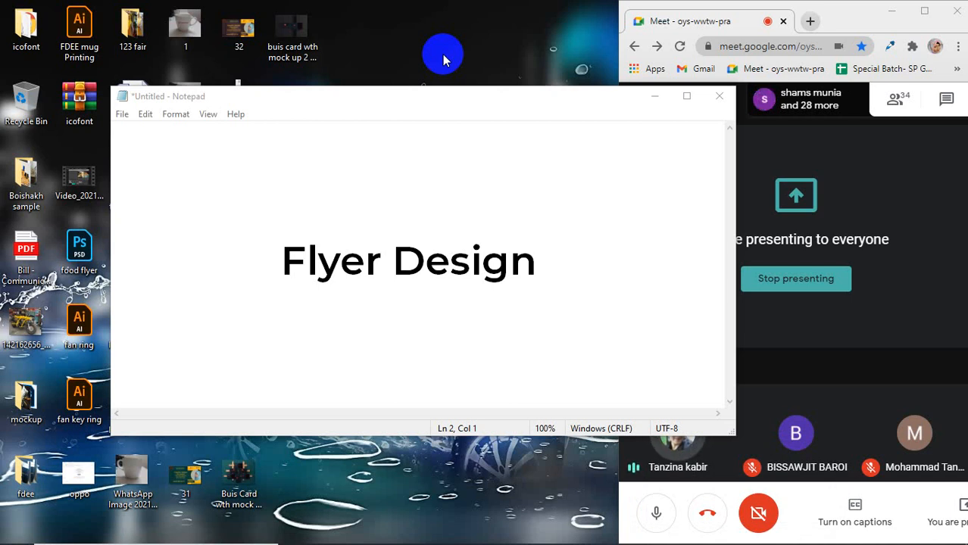
# Minimize the unsaved "Flyer Design" note, keeping it open, and refresh the desktop
pyautogui.click(725, 103)
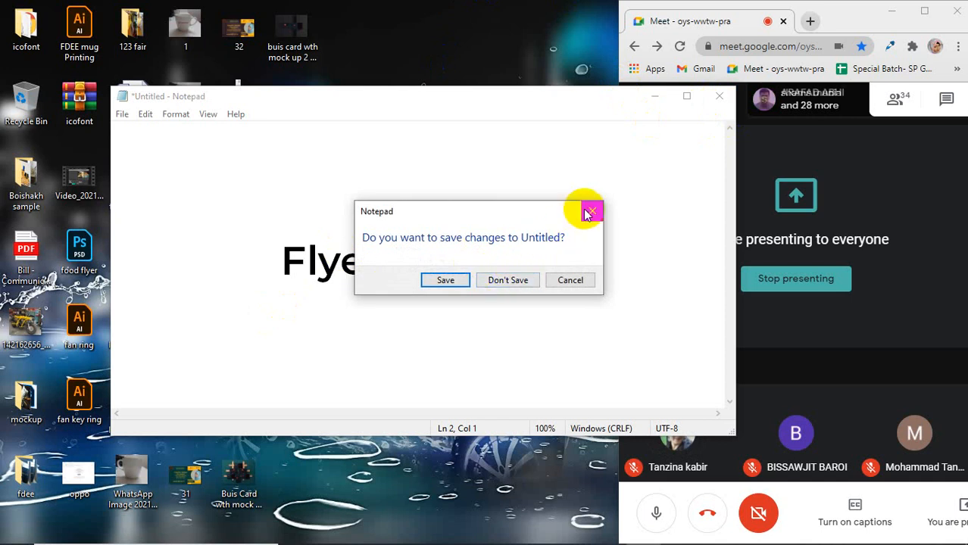
pyautogui.click(570, 280)
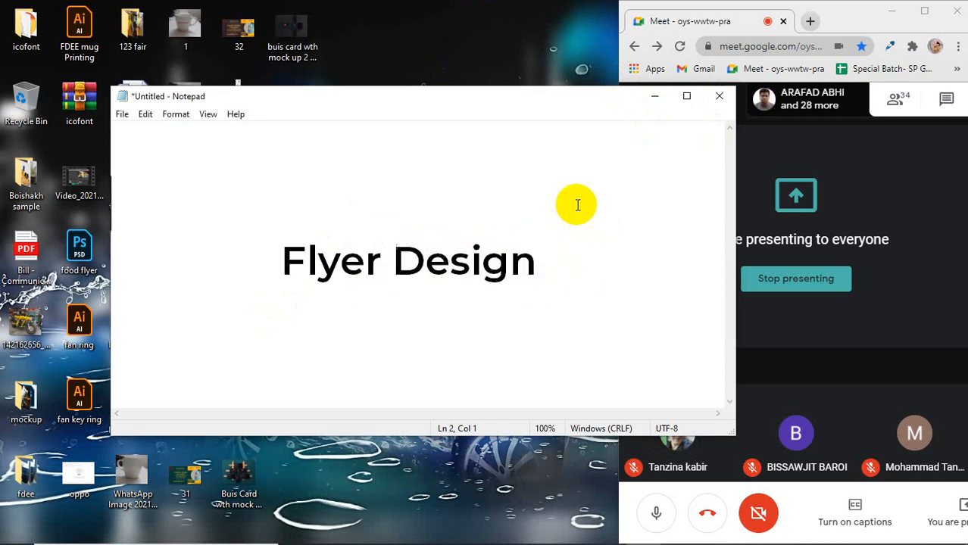
pyautogui.click(651, 99)
pyautogui.rightClick(405, 79)
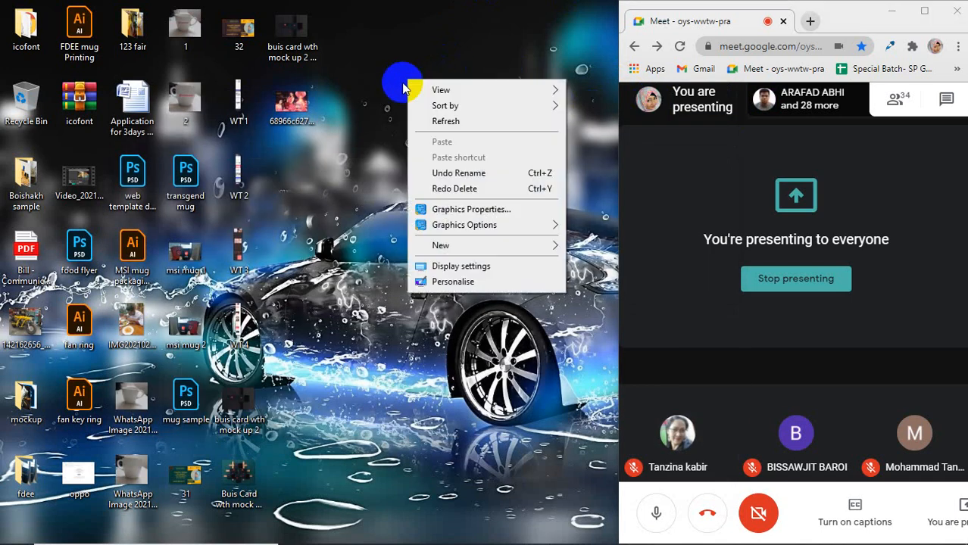
pyautogui.click(437, 123)
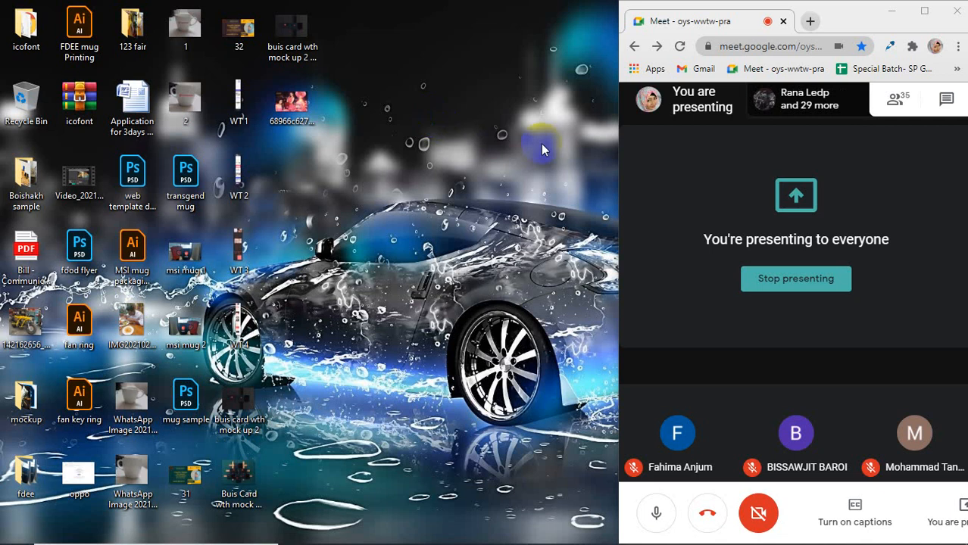
# Switch to the Chrome window with the "lux ads" results, search for "what is flyer design" and dismiss the downloads bar
pyautogui.moveTo(536, 530)
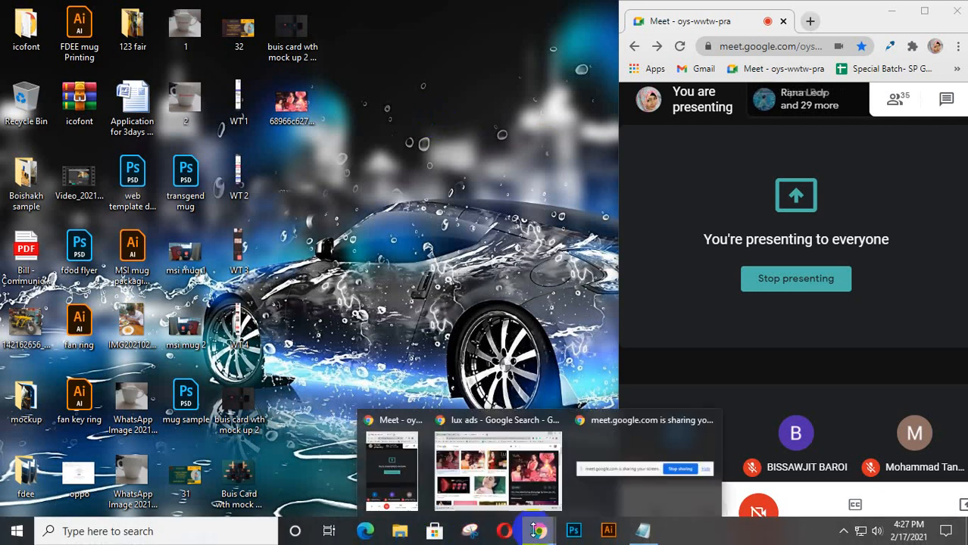
pyautogui.click(500, 463)
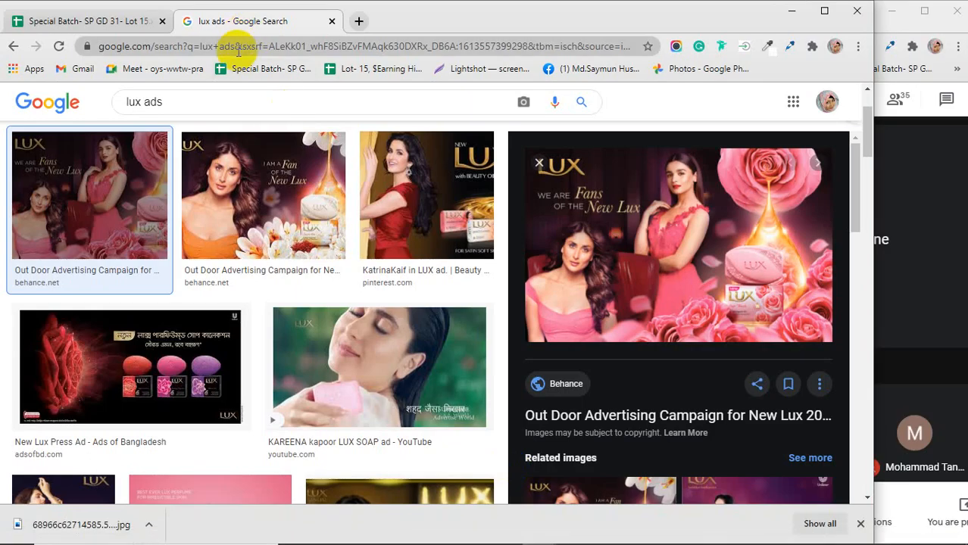
pyautogui.click(237, 51)
pyautogui.write('f')
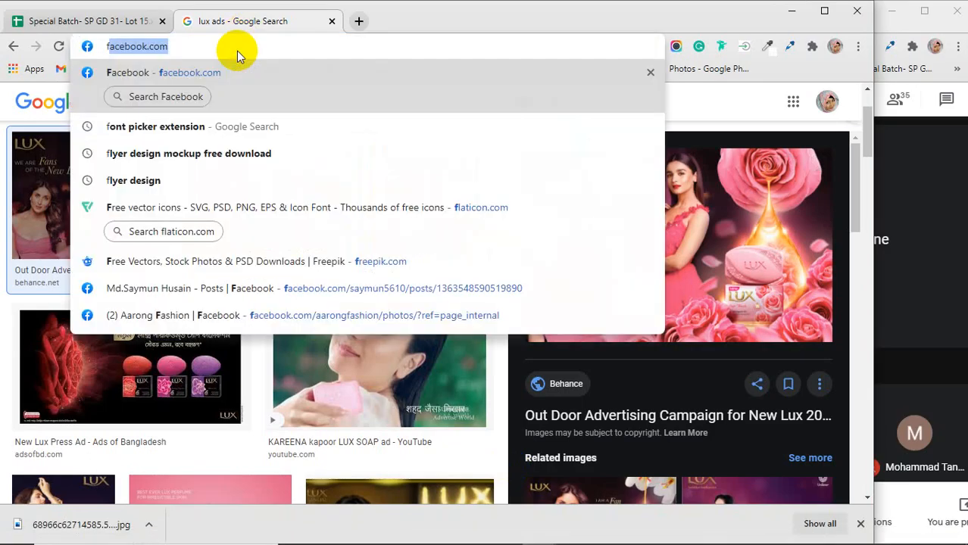
pyautogui.write('what ')
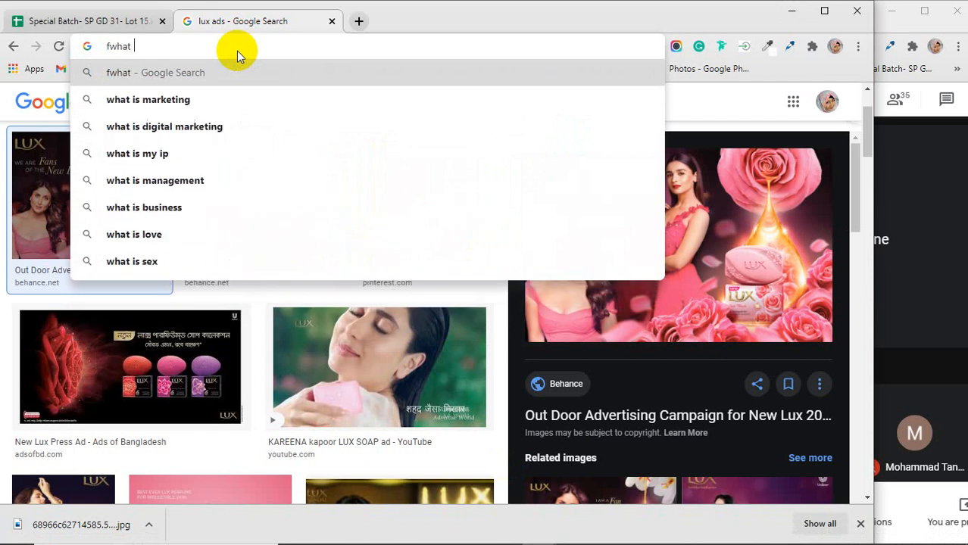
pyautogui.write('is f')
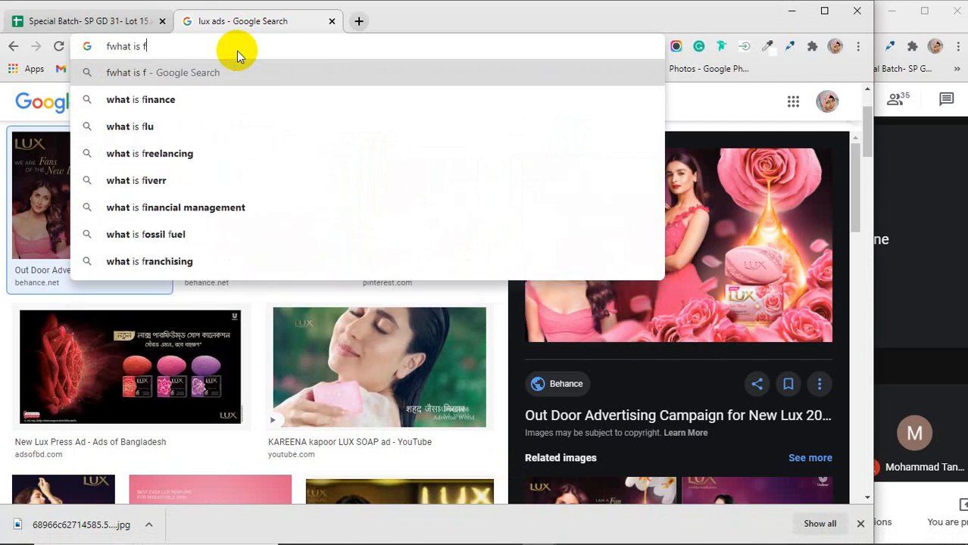
pyautogui.write('l')
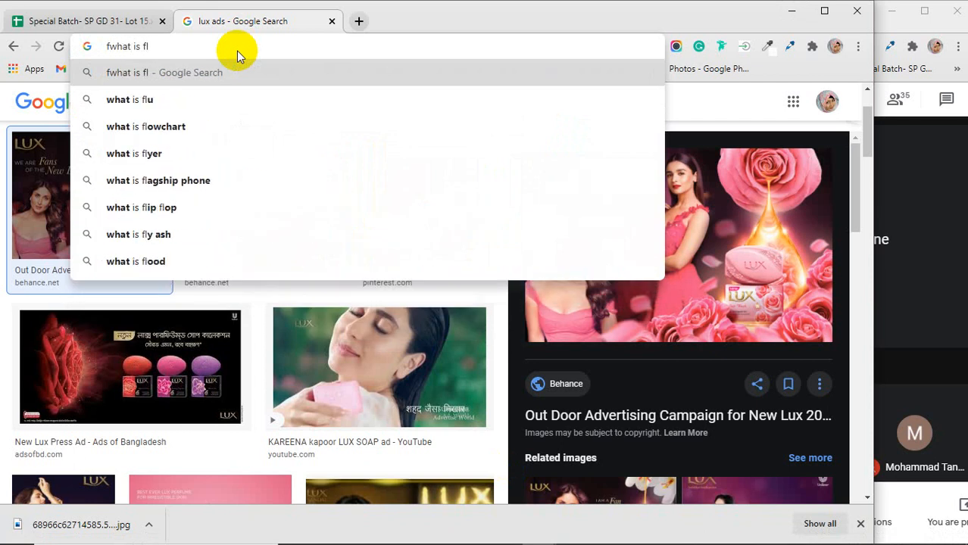
pyautogui.write('yer')
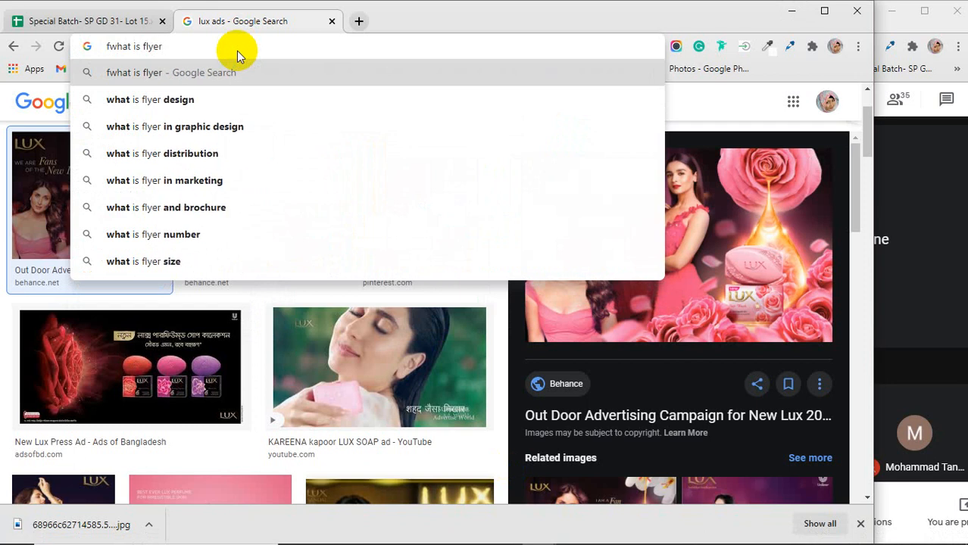
pyautogui.press('Down')
pyautogui.press('Return')
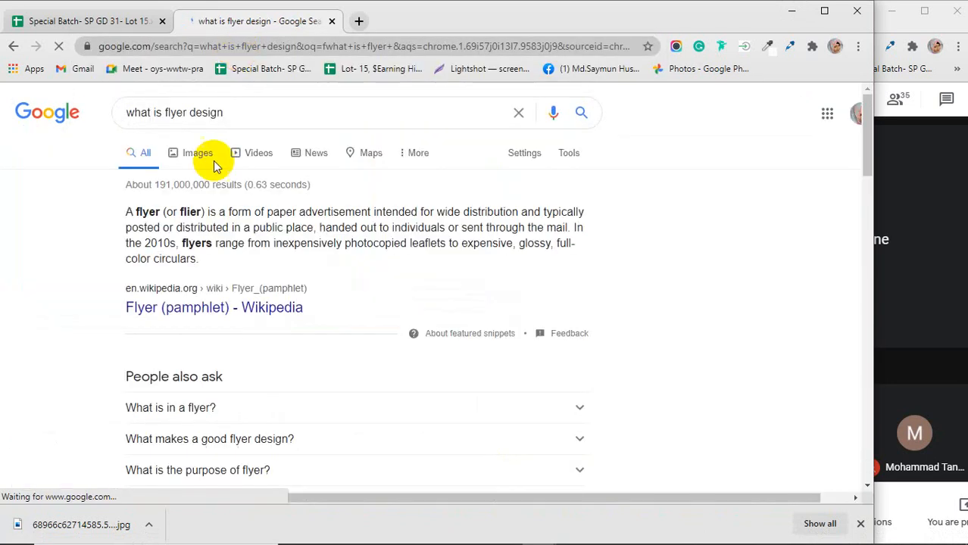
pyautogui.click(860, 523)
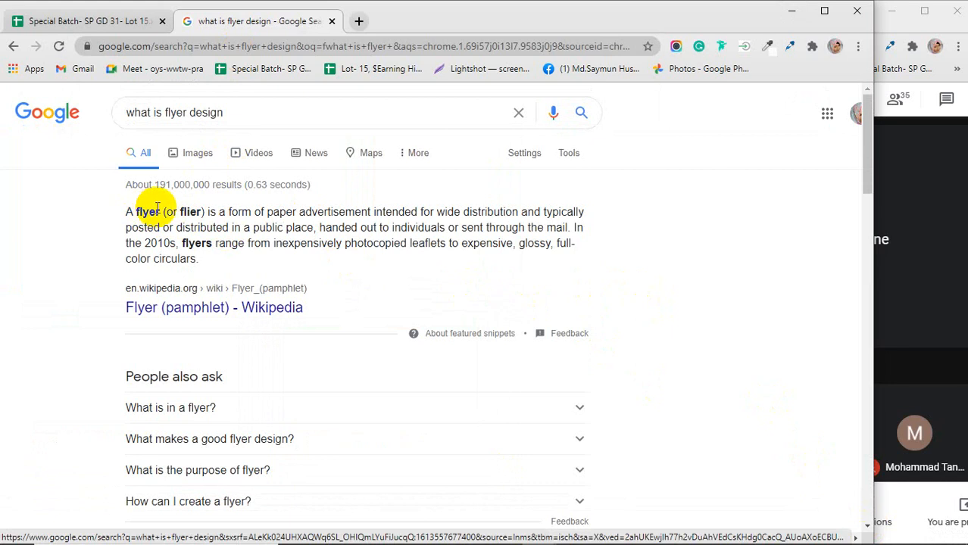
# Read through the featured definition of a flyer, highlighting its key phrases on paper advertisement, distribution and mailing
pyautogui.moveTo(160, 212); pyautogui.dragTo(138, 211)
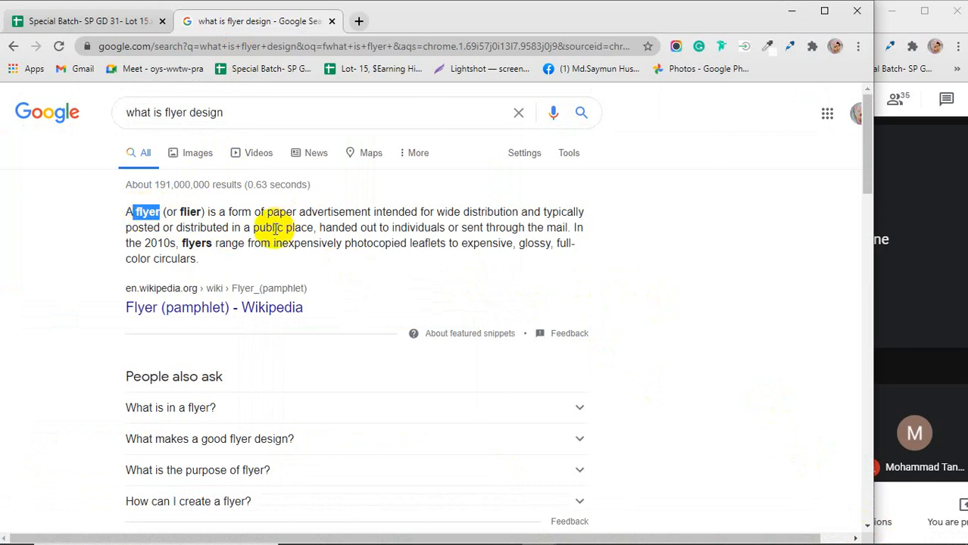
pyautogui.moveTo(295, 213); pyautogui.dragTo(254, 213)
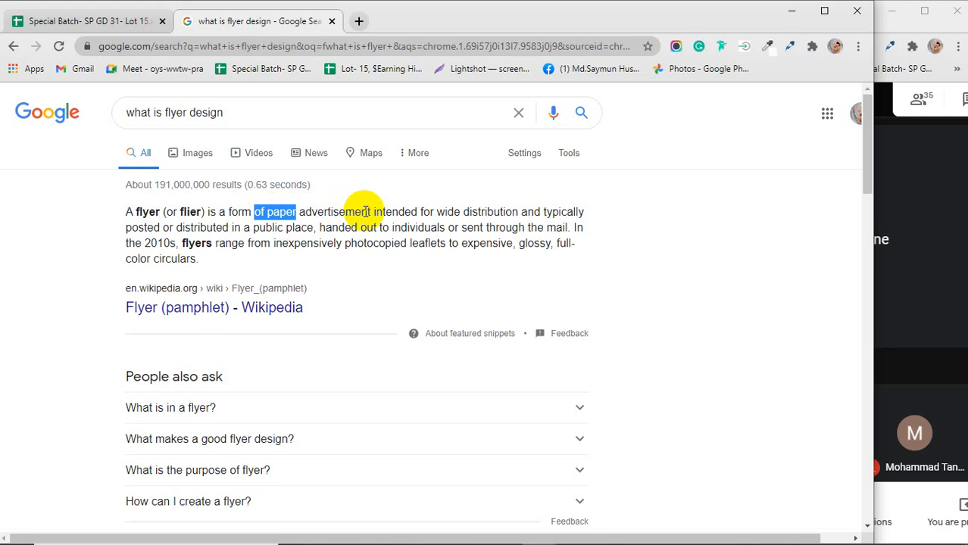
pyautogui.click(323, 215)
pyautogui.moveTo(301, 213); pyautogui.dragTo(372, 206)
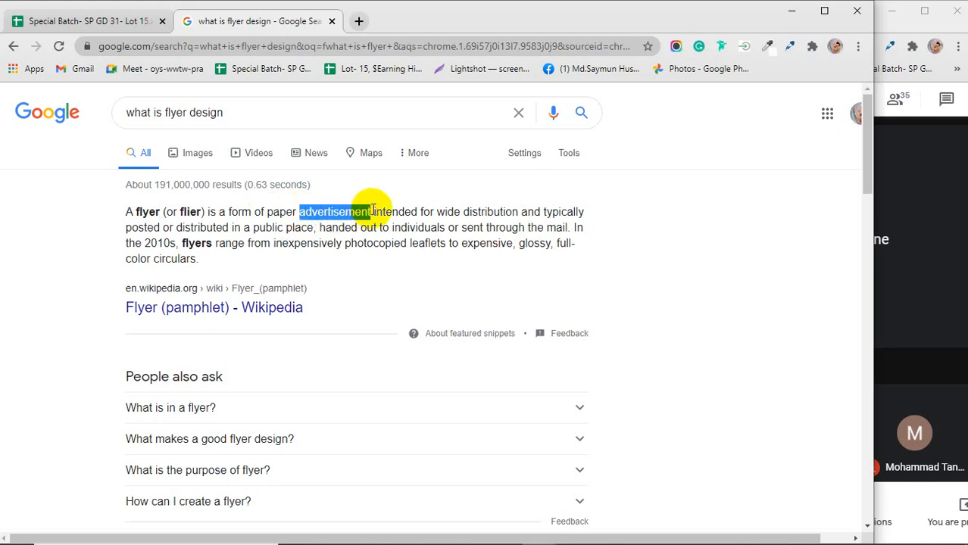
pyautogui.moveTo(462, 212); pyautogui.dragTo(587, 206)
pyautogui.click(134, 231)
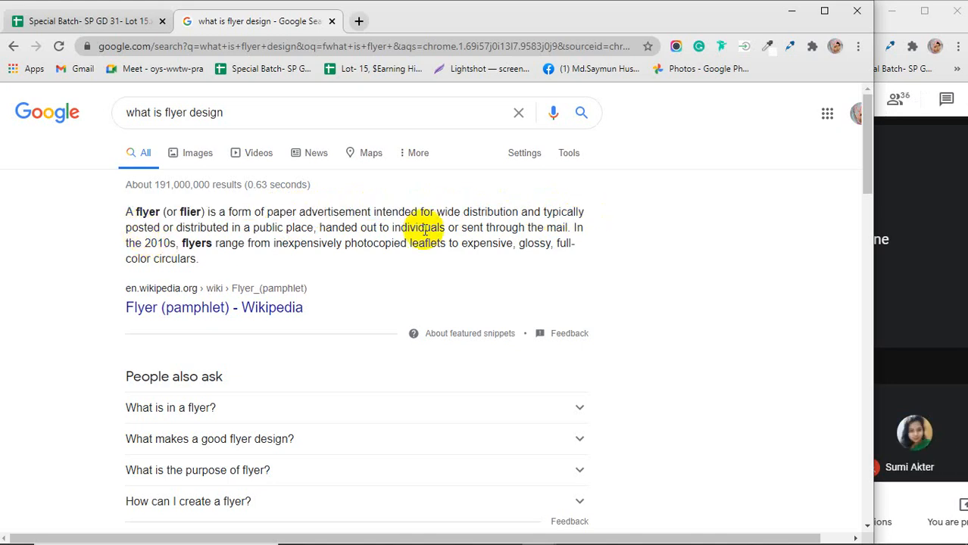
pyautogui.moveTo(462, 210); pyautogui.dragTo(588, 214)
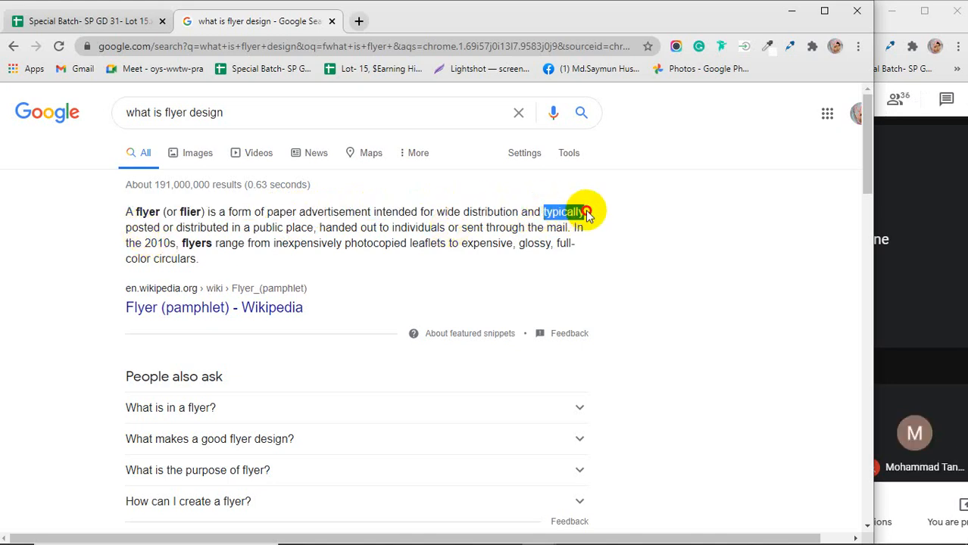
pyautogui.click(154, 226)
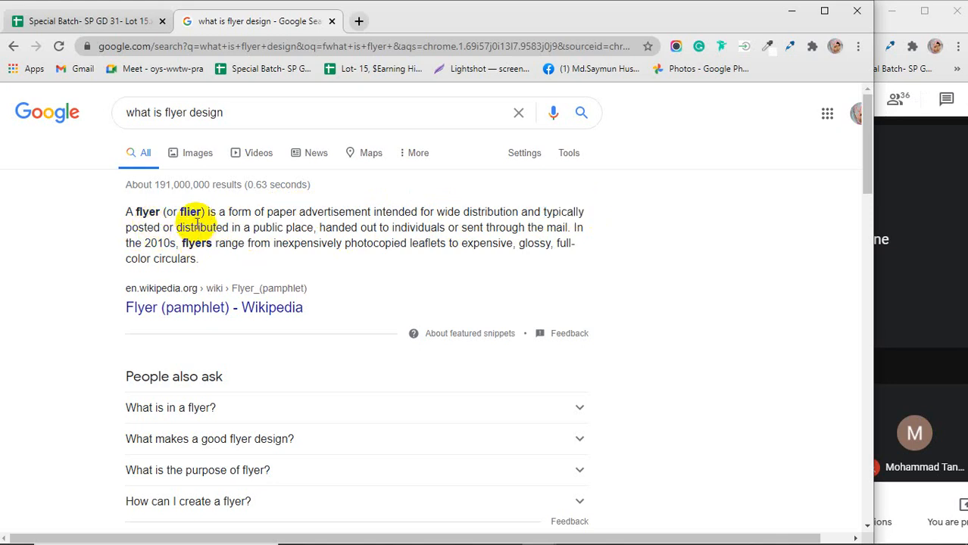
pyautogui.moveTo(197, 227); pyautogui.dragTo(356, 227)
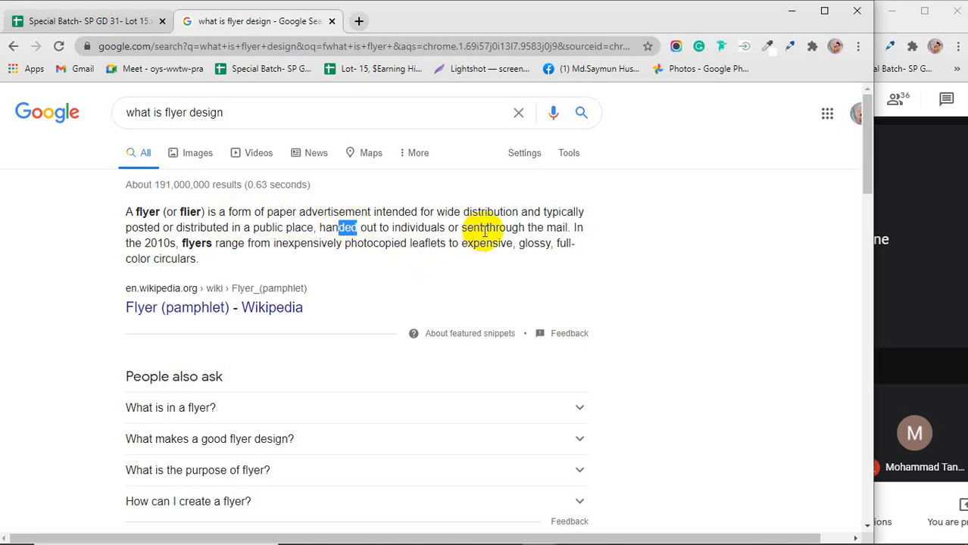
pyautogui.moveTo(486, 227); pyautogui.dragTo(566, 227)
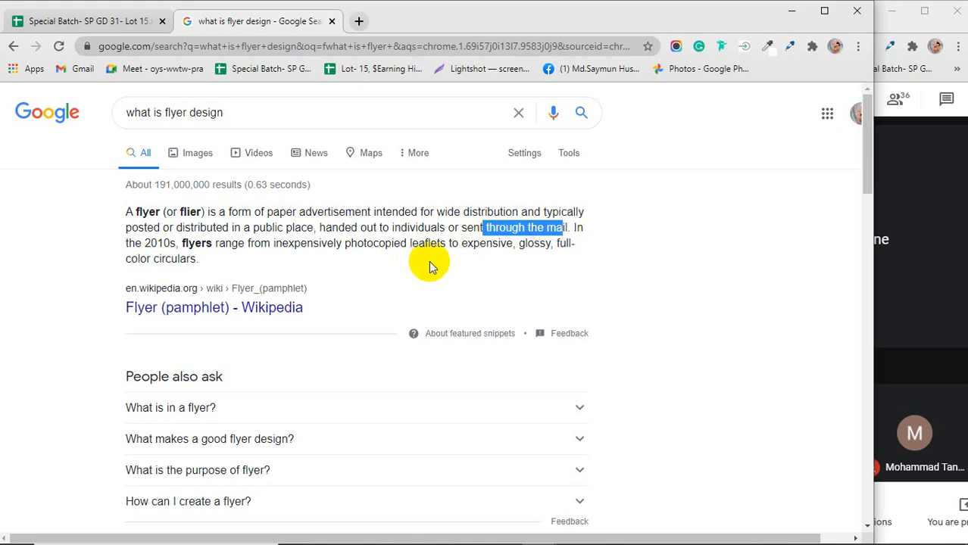
pyautogui.moveTo(197, 243); pyautogui.dragTo(213, 243)
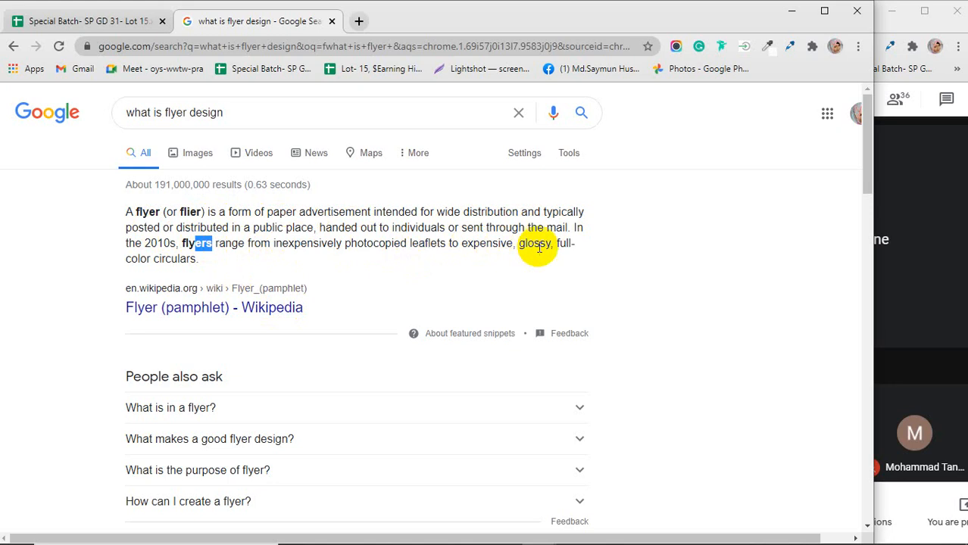
pyautogui.click(283, 246)
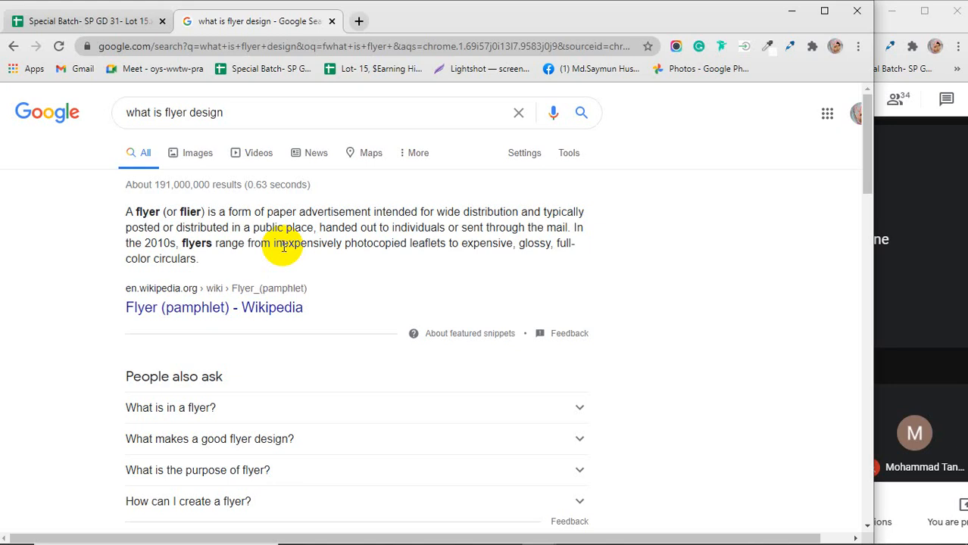
# Change the Google query to "flyer design standard size" and run the search
pyautogui.click(232, 110)
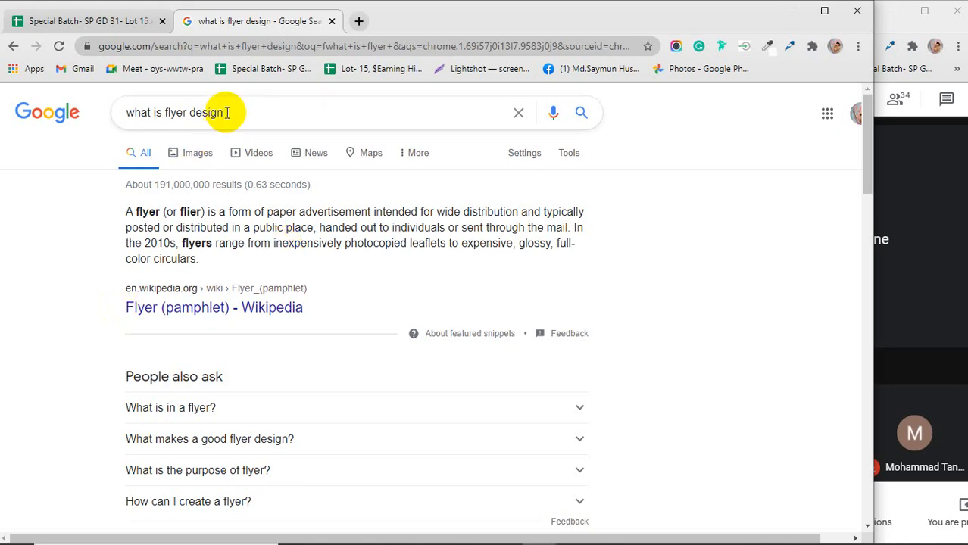
pyautogui.click(162, 113)
pyautogui.moveTo(163, 114); pyautogui.dragTo(88, 125)
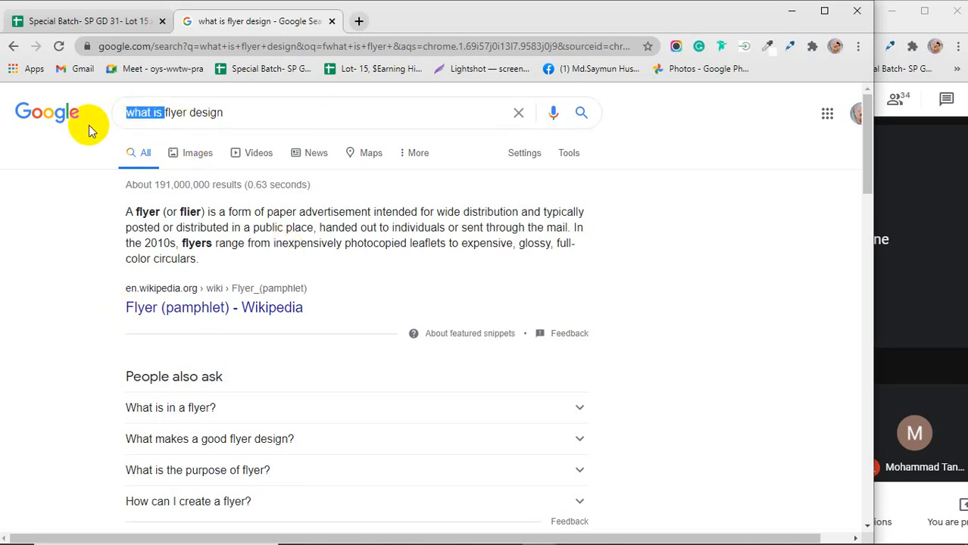
pyautogui.press('BackSpace')
pyautogui.write('s')
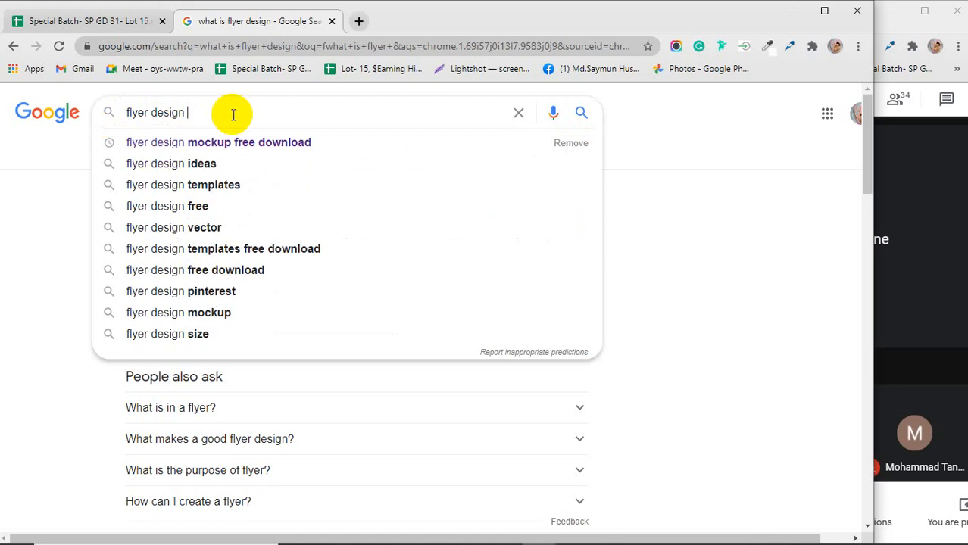
pyautogui.write('t')
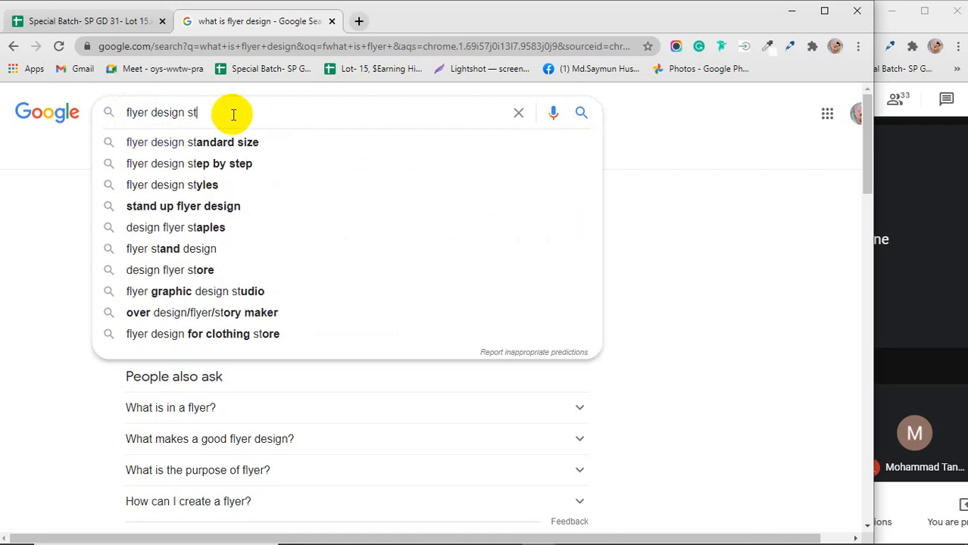
pyautogui.press('Down')
pyautogui.press('Return')
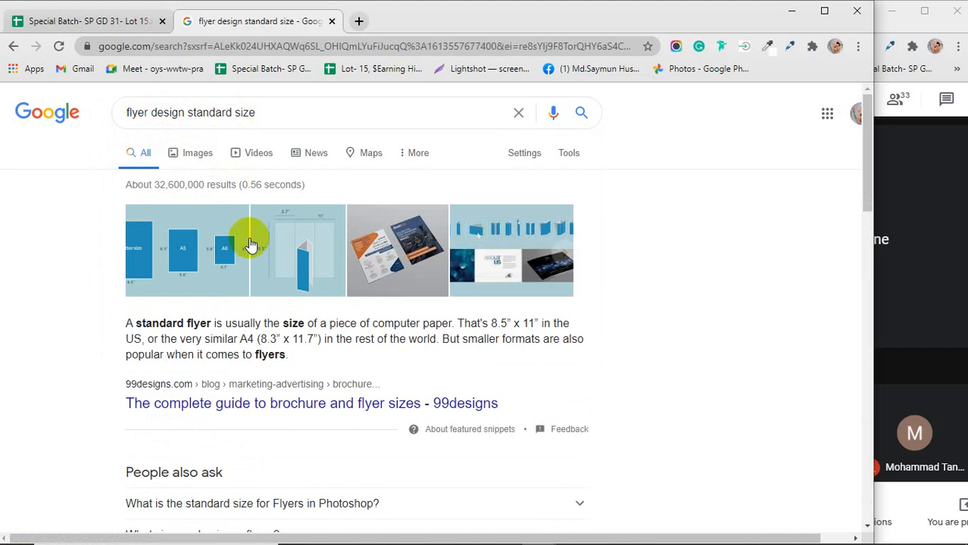
# Compare the US and A4 flyer sizes in the featured snippet, highlighting both widths, both heights and "rest of the world"
pyautogui.moveTo(490, 323); pyautogui.dragTo(538, 320)
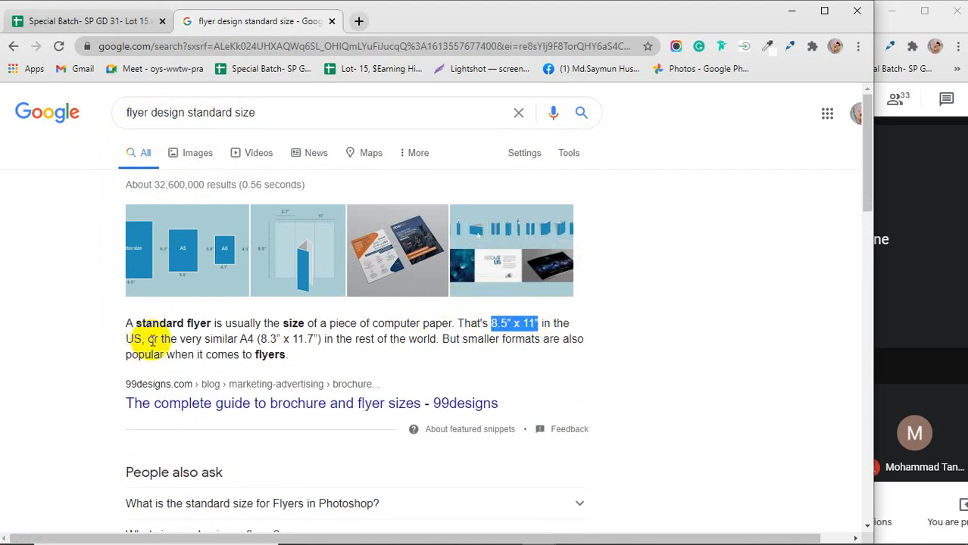
pyautogui.click(515, 323)
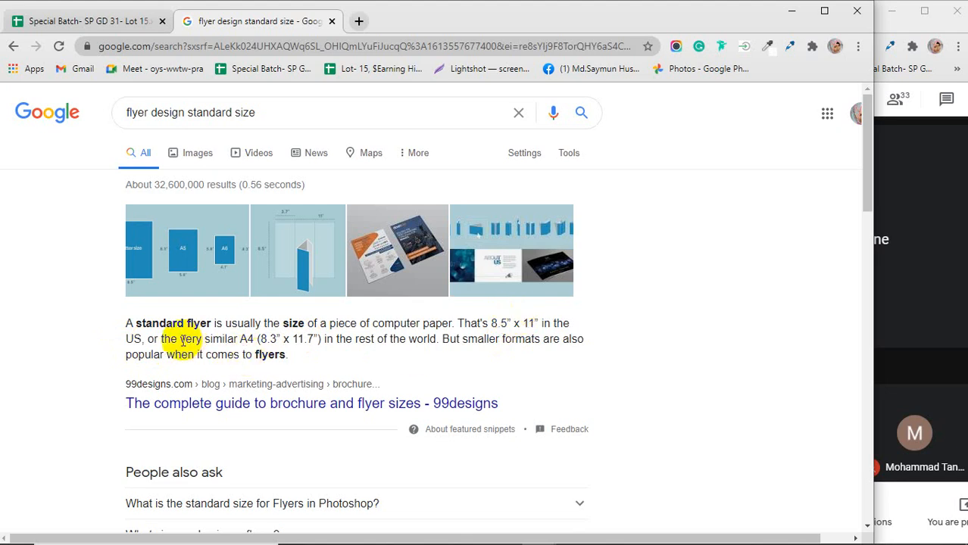
pyautogui.click(242, 340)
pyautogui.moveTo(241, 339); pyautogui.dragTo(254, 340)
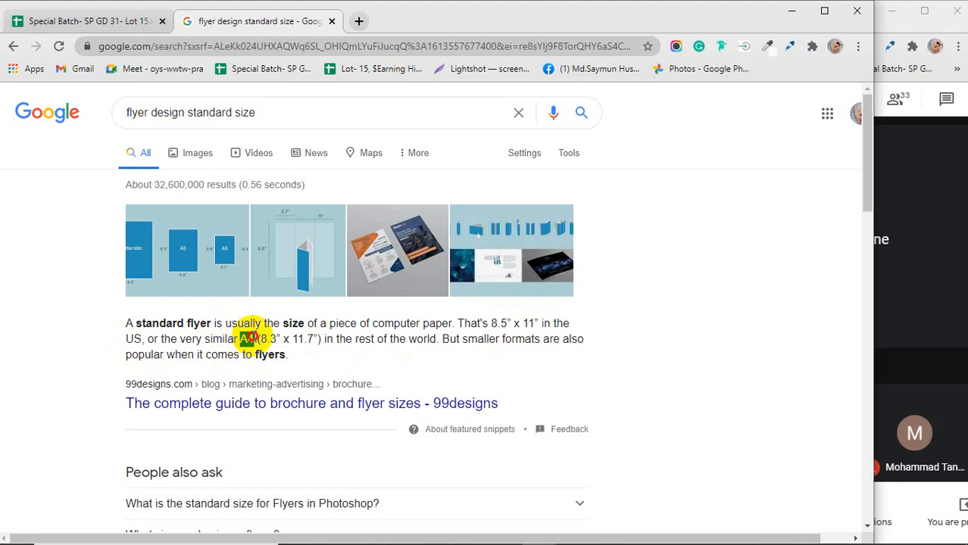
pyautogui.moveTo(492, 323); pyautogui.dragTo(512, 318)
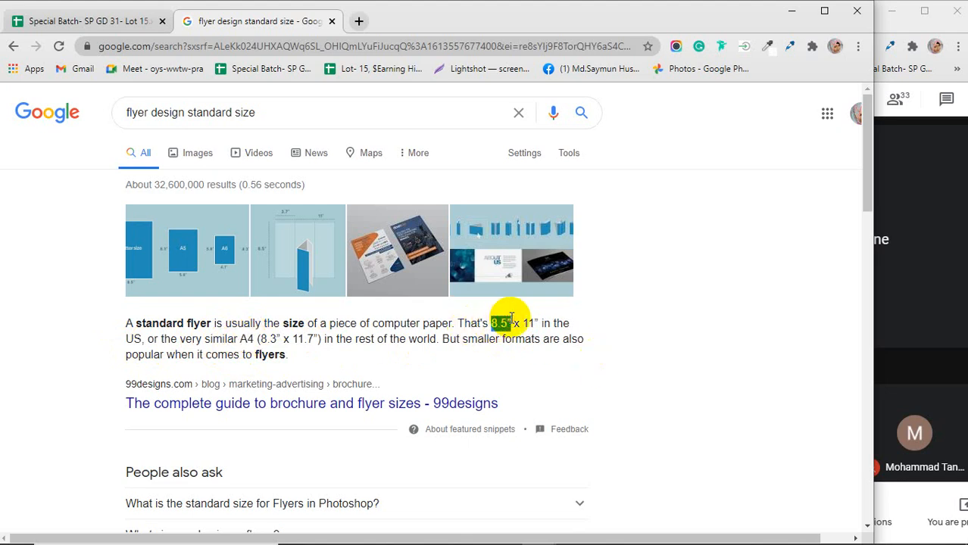
pyautogui.click(502, 322)
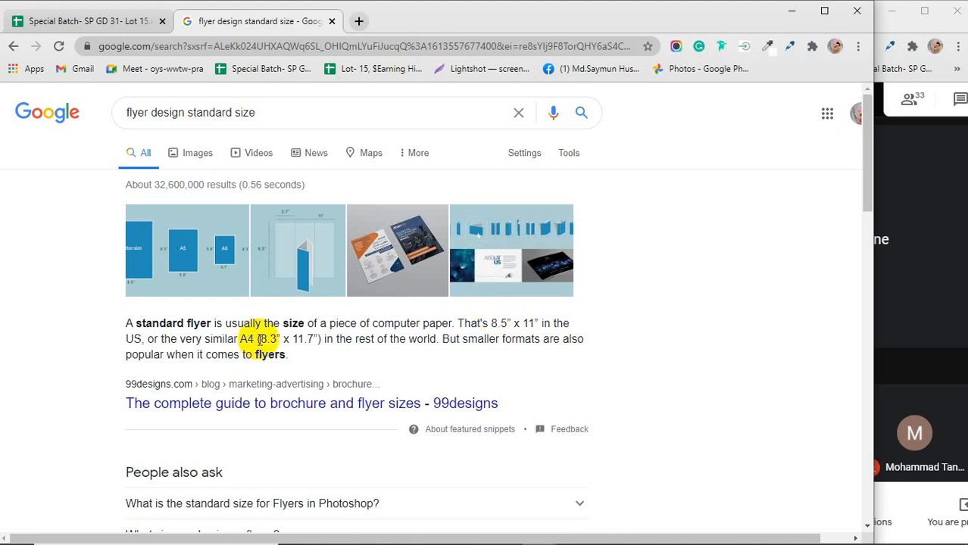
pyautogui.moveTo(257, 339); pyautogui.dragTo(277, 340)
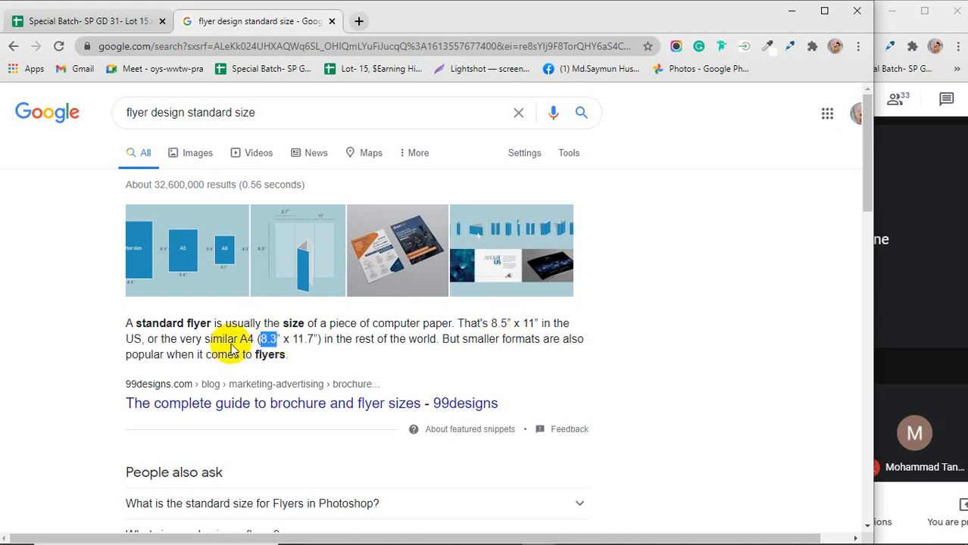
pyautogui.moveTo(523, 322); pyautogui.dragTo(535, 321)
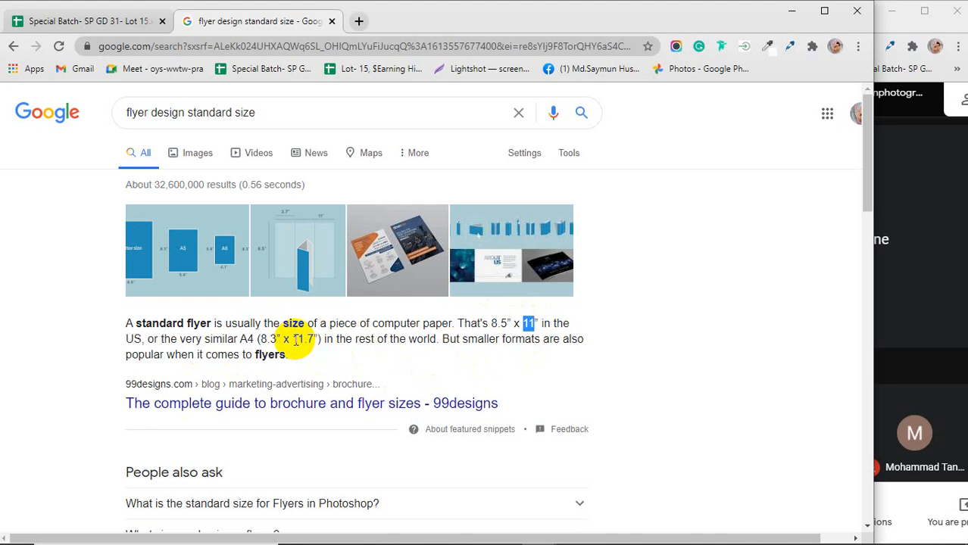
pyautogui.moveTo(292, 339); pyautogui.dragTo(313, 339)
pyautogui.moveTo(179, 339); pyautogui.dragTo(250, 339)
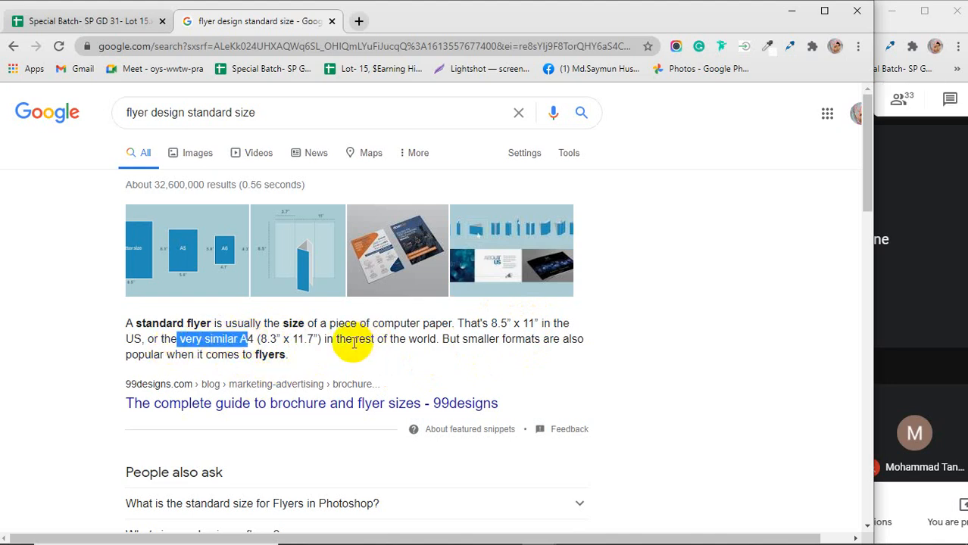
pyautogui.moveTo(355, 340); pyautogui.dragTo(439, 340)
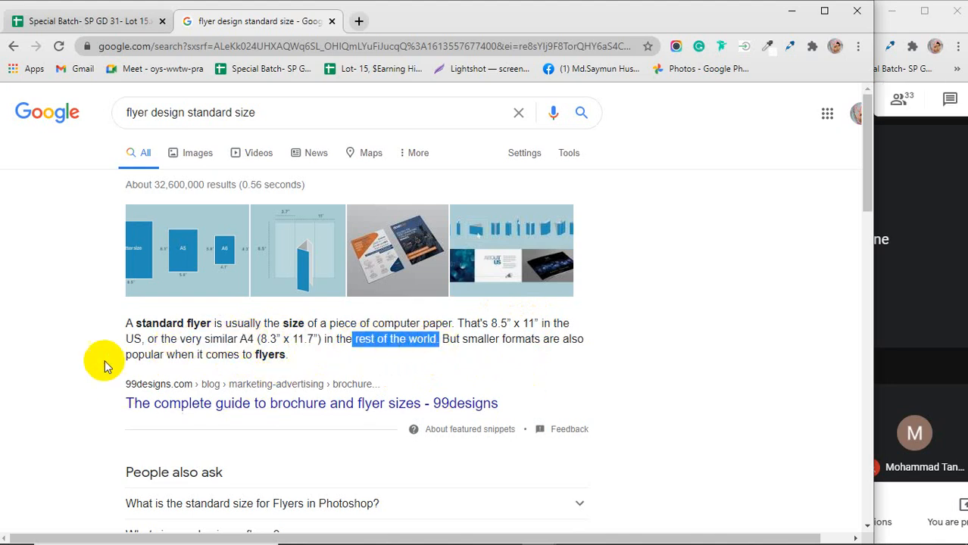
# Review which standard size applies to which region in the snippet, highlighting the US, A4 and smaller-formats passages
pyautogui.click(469, 323)
pyautogui.moveTo(491, 323); pyautogui.dragTo(535, 323)
pyautogui.moveTo(142, 341); pyautogui.dragTo(126, 339)
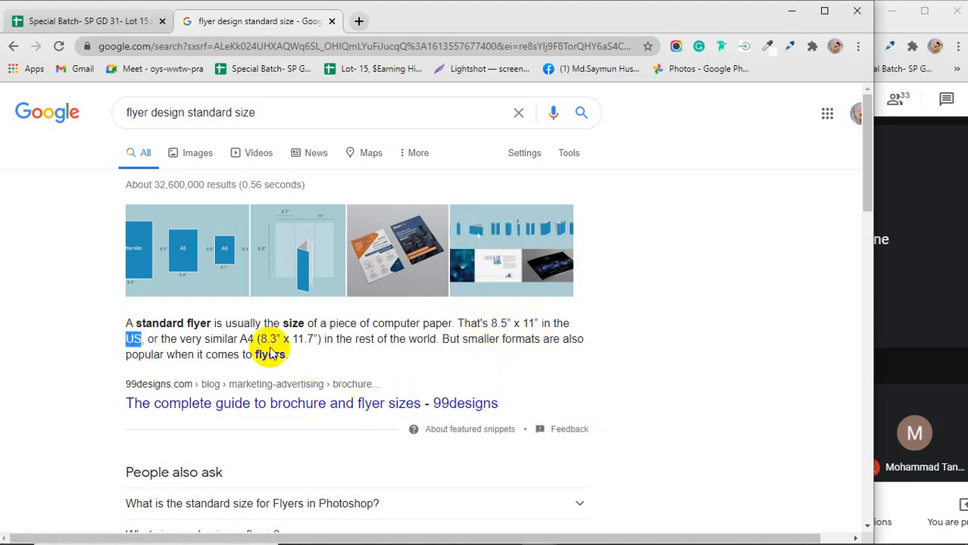
pyautogui.moveTo(255, 340); pyautogui.dragTo(240, 340)
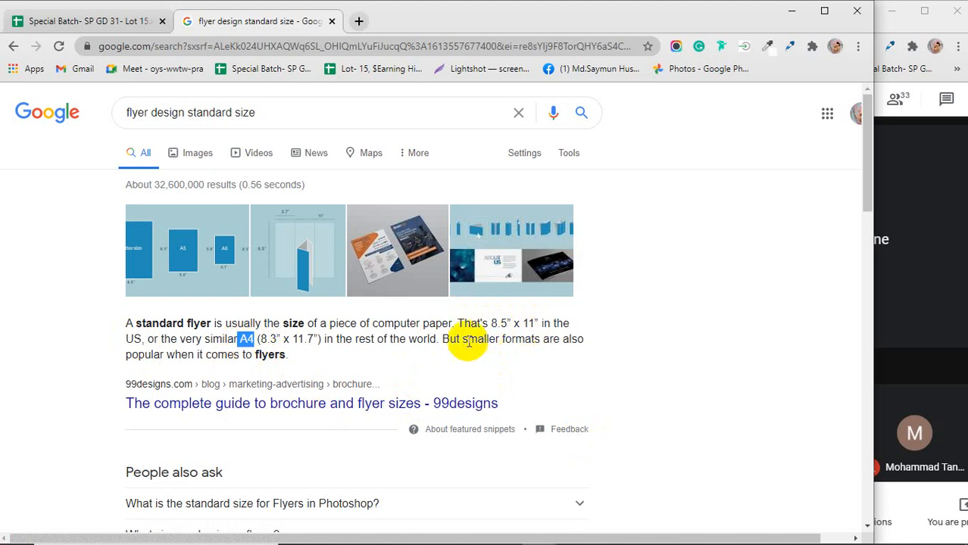
pyautogui.click(465, 341)
pyautogui.moveTo(465, 341); pyautogui.dragTo(583, 339)
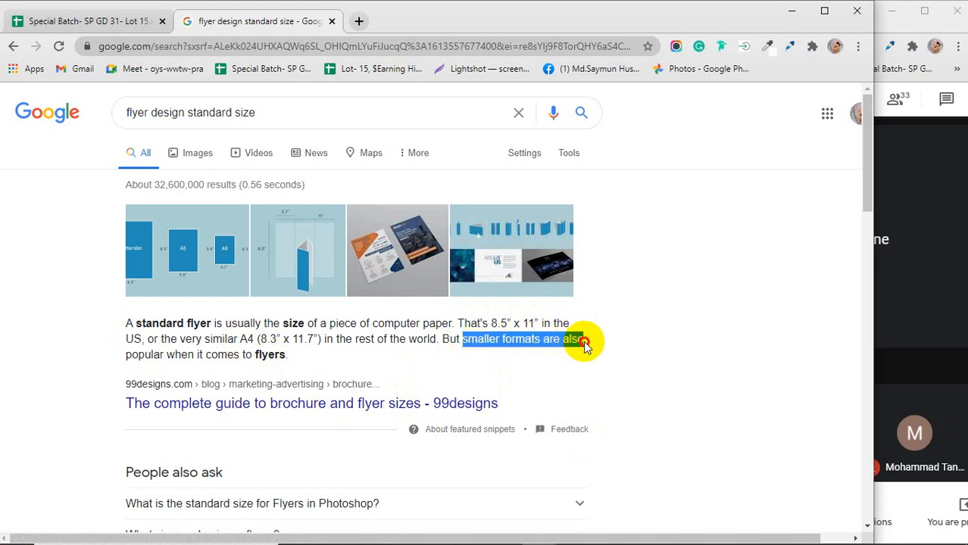
pyautogui.click(508, 342)
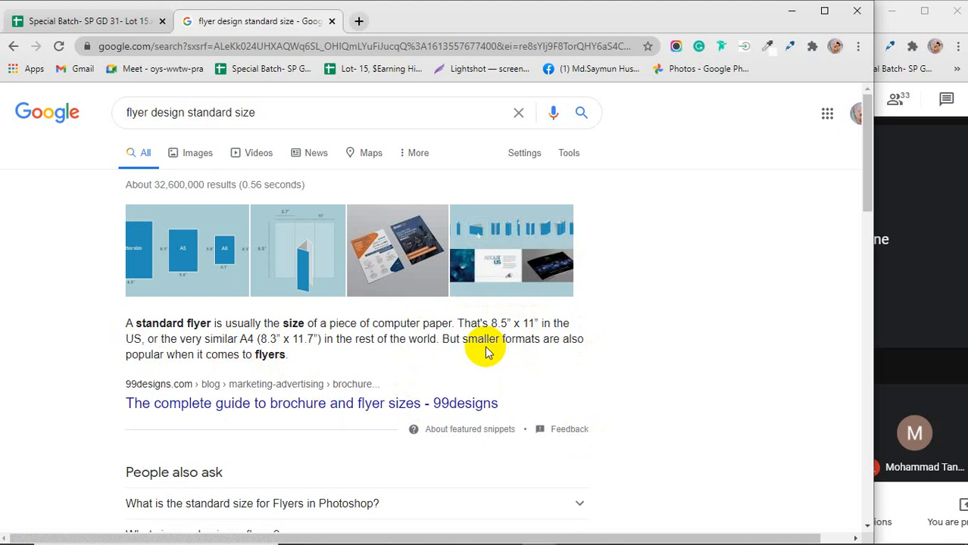
pyautogui.moveTo(488, 318); pyautogui.dragTo(313, 342)
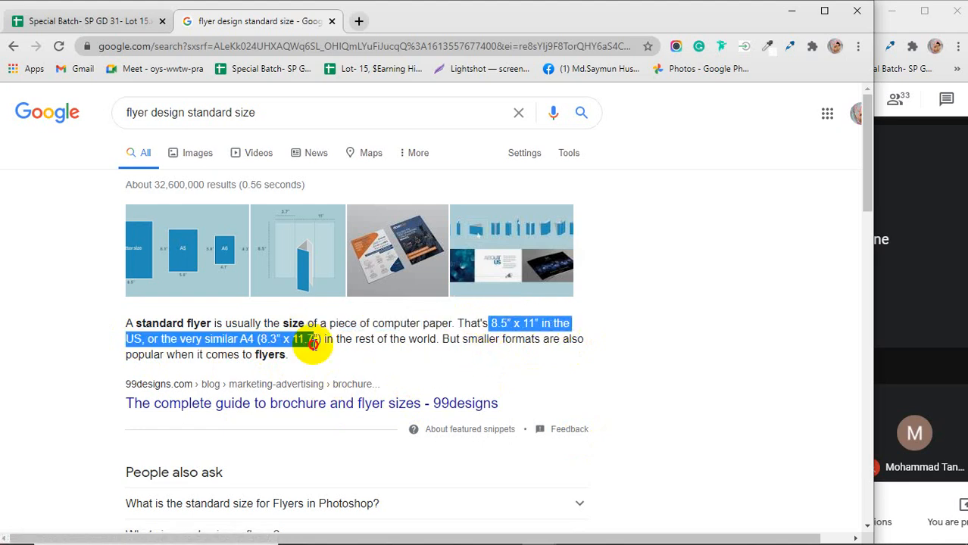
pyautogui.click(474, 326)
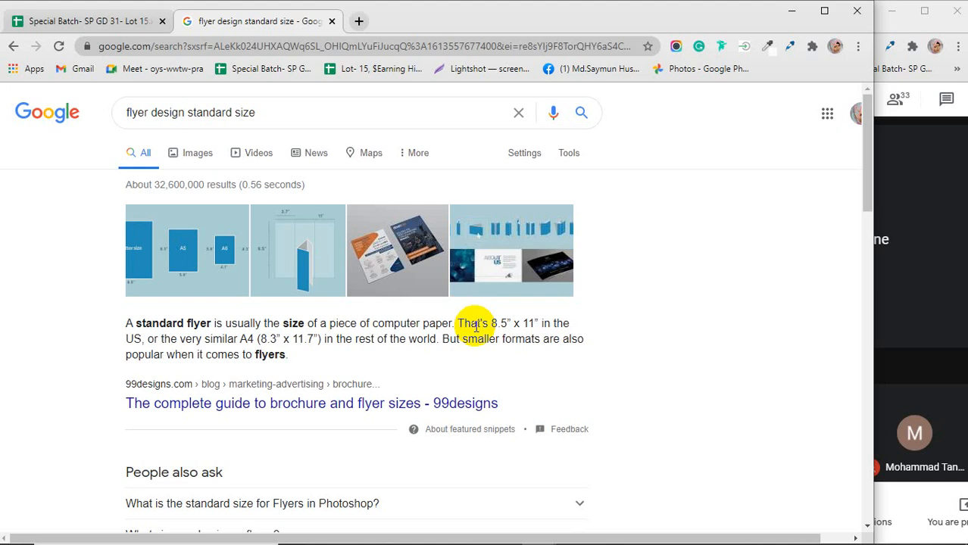
# Show the image results and preview the 99designs size chart and the MyCreativeShop "Flyer Size Guide" picture
pyautogui.click(197, 155)
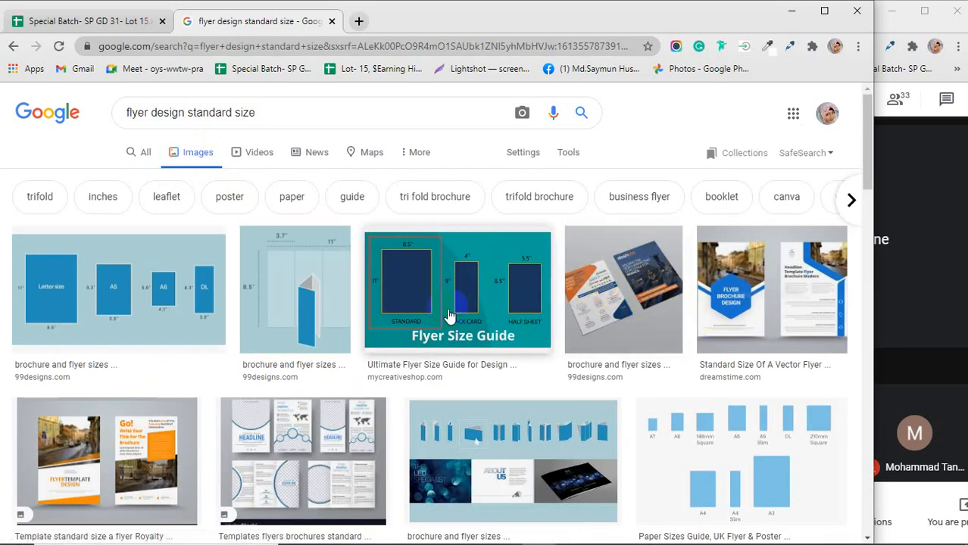
pyautogui.click(91, 288)
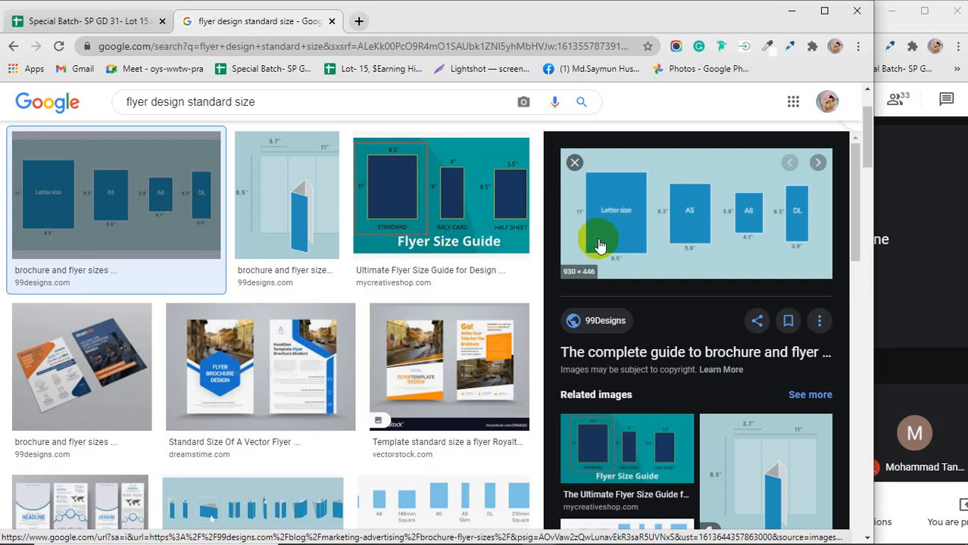
pyautogui.click(447, 157)
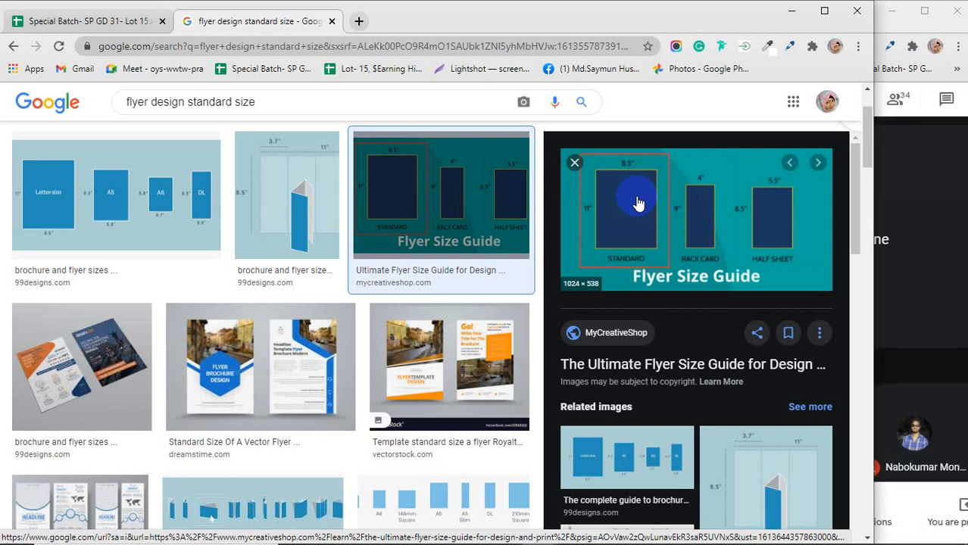
# Shorten the image search query to "flyer design" and run the search
pyautogui.moveTo(259, 104); pyautogui.dragTo(113, 102)
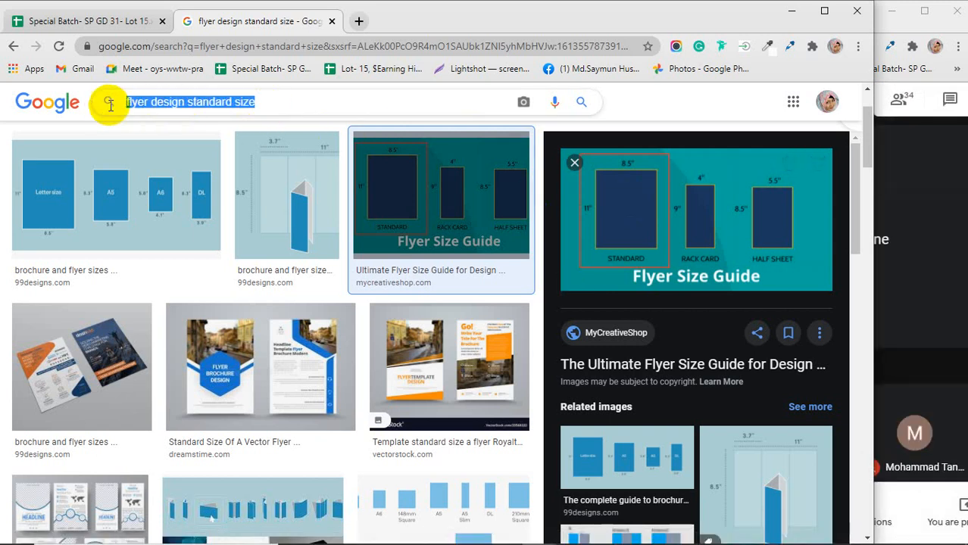
pyautogui.click(303, 101)
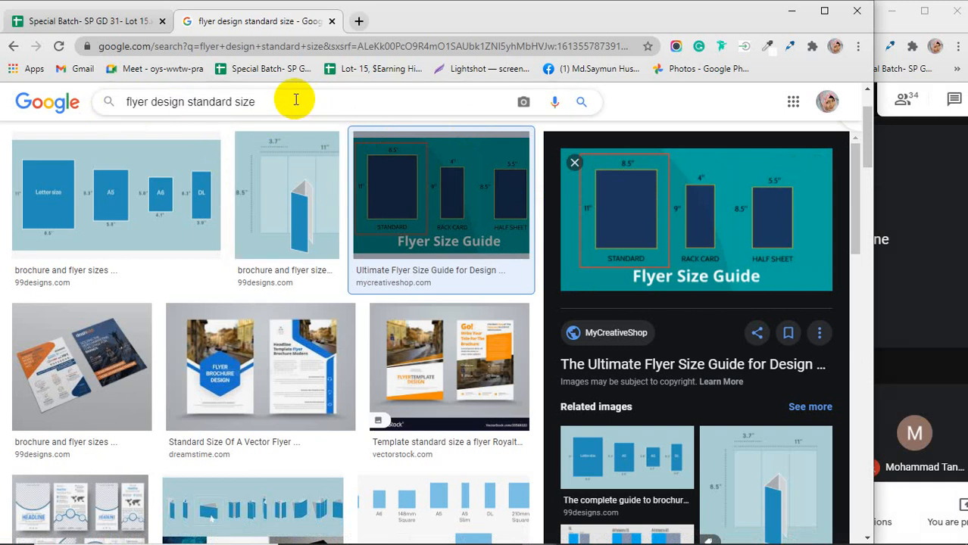
pyautogui.moveTo(294, 98); pyautogui.dragTo(118, 114)
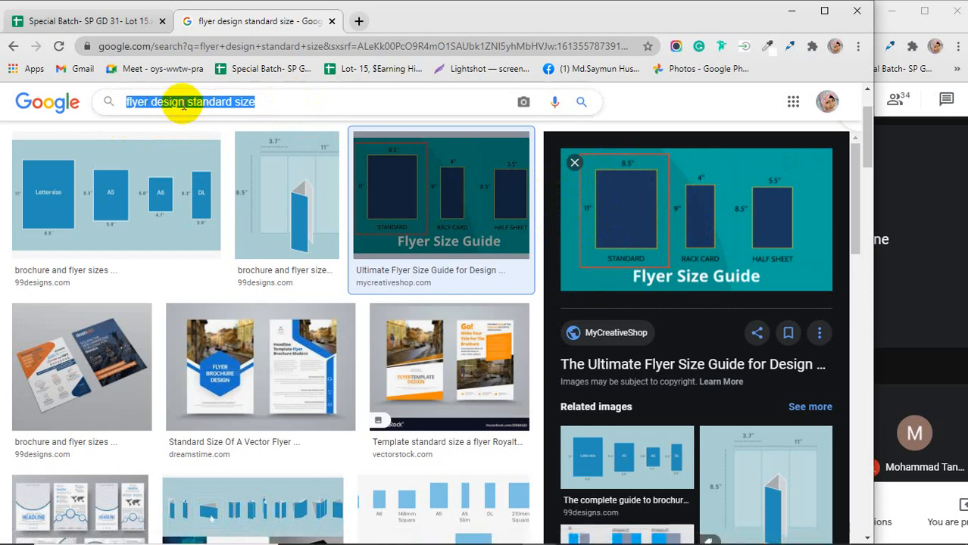
pyautogui.moveTo(184, 103); pyautogui.dragTo(324, 106)
pyautogui.press('BackSpace')
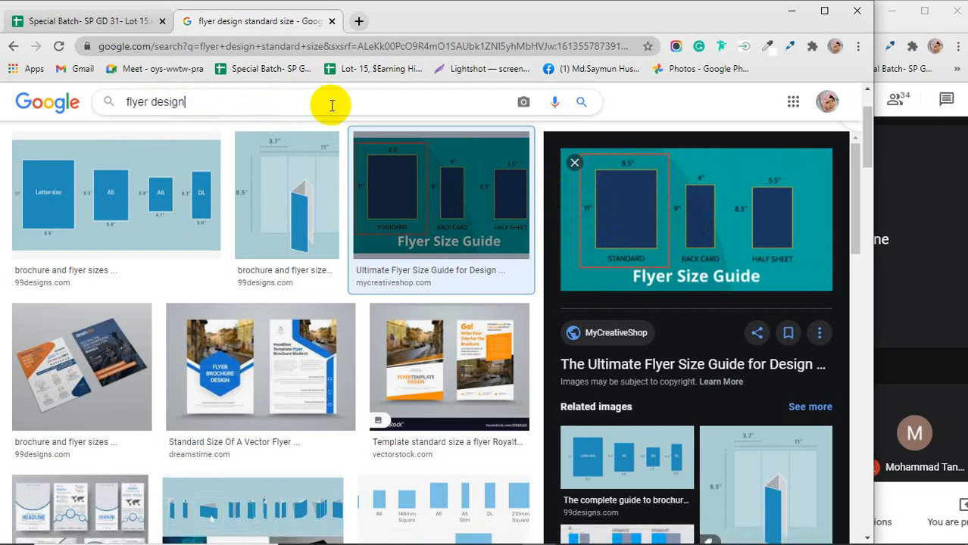
pyautogui.press('Return')
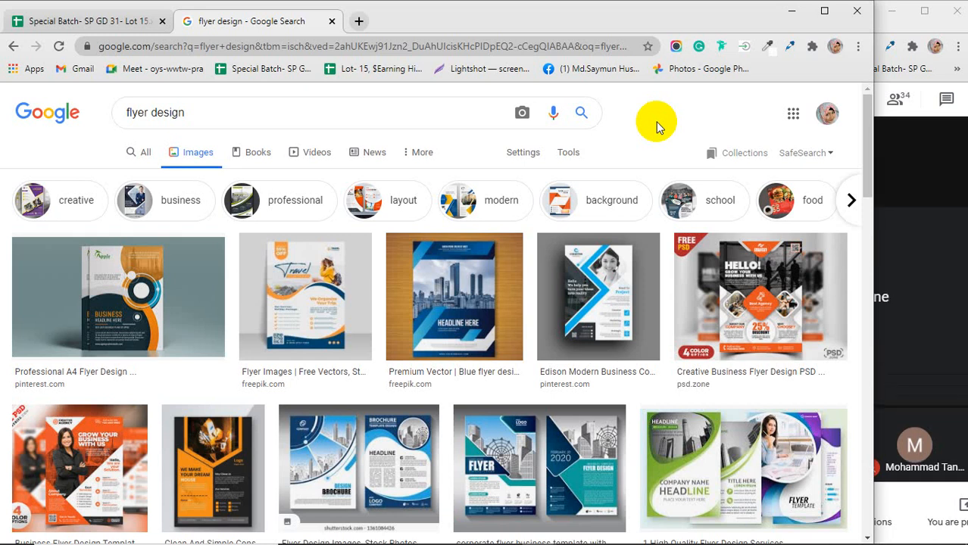
# Look through the hidden system tray icons to check on the lost network connection
pyautogui.moveTo(833, 539)
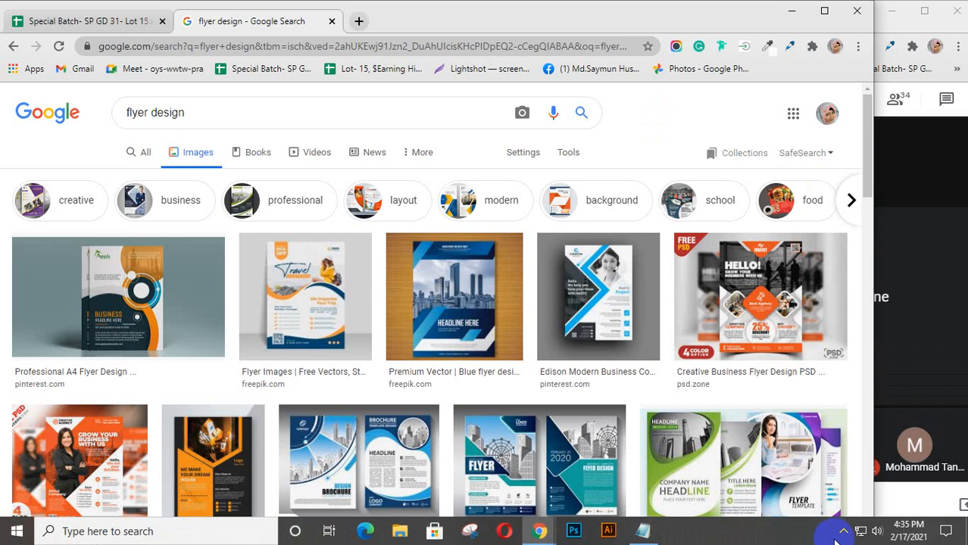
pyautogui.click(843, 536)
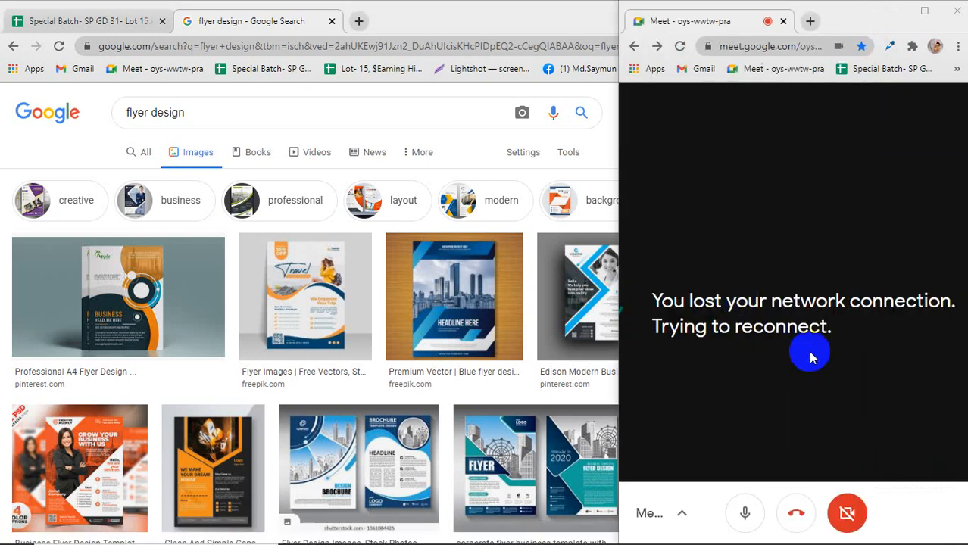
pyautogui.moveTo(806, 540)
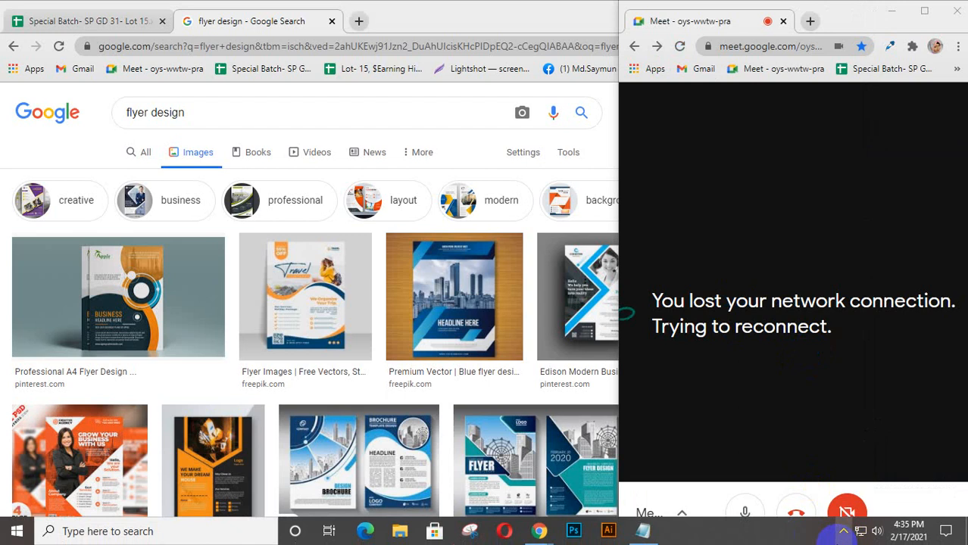
pyautogui.click(844, 533)
pyautogui.click(883, 510)
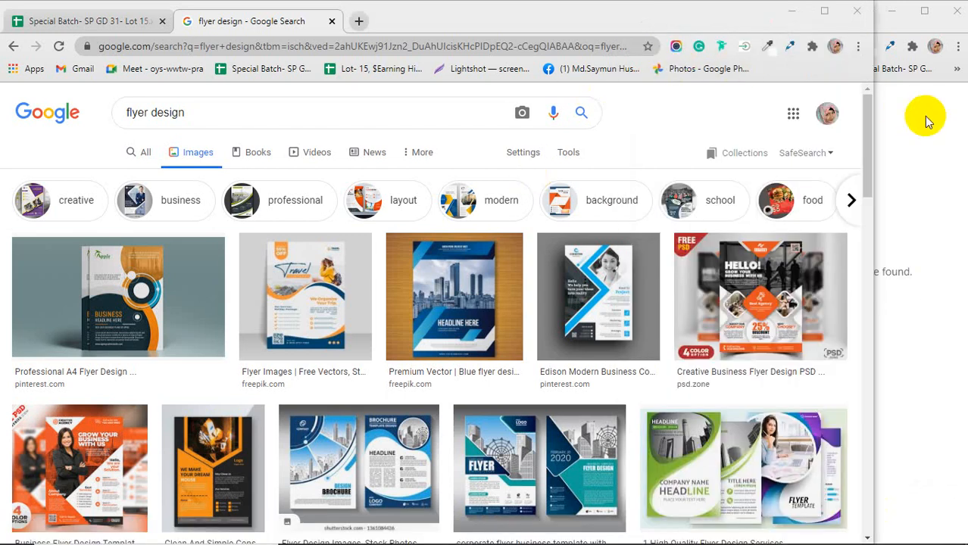
# Switch to the Google Meet window, reload the meeting page and recheck the hidden system tray icons
pyautogui.click(925, 117)
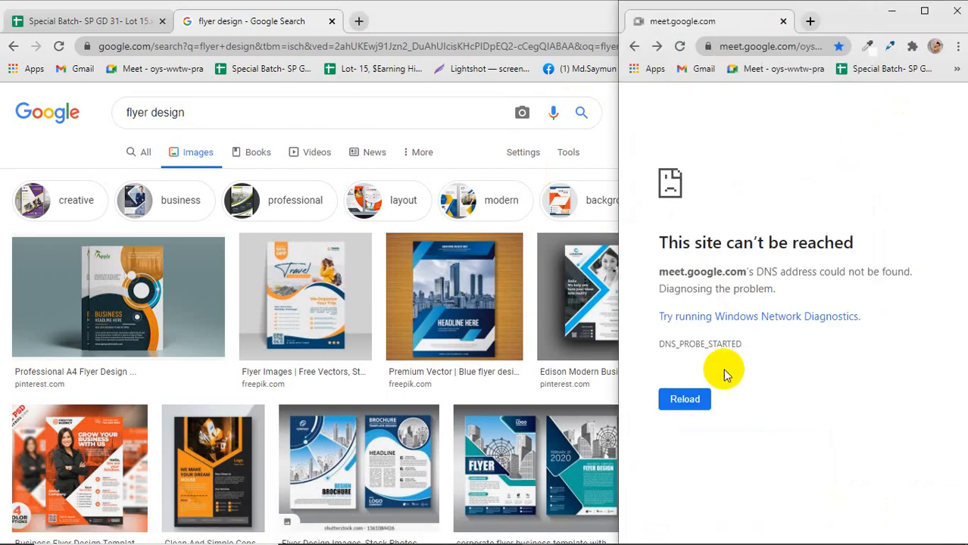
pyautogui.click(679, 46)
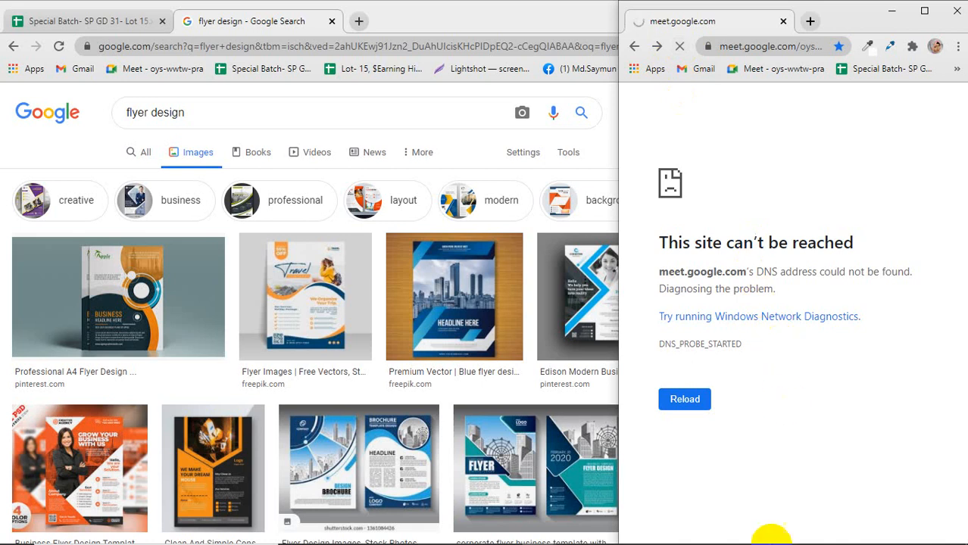
pyautogui.moveTo(767, 538)
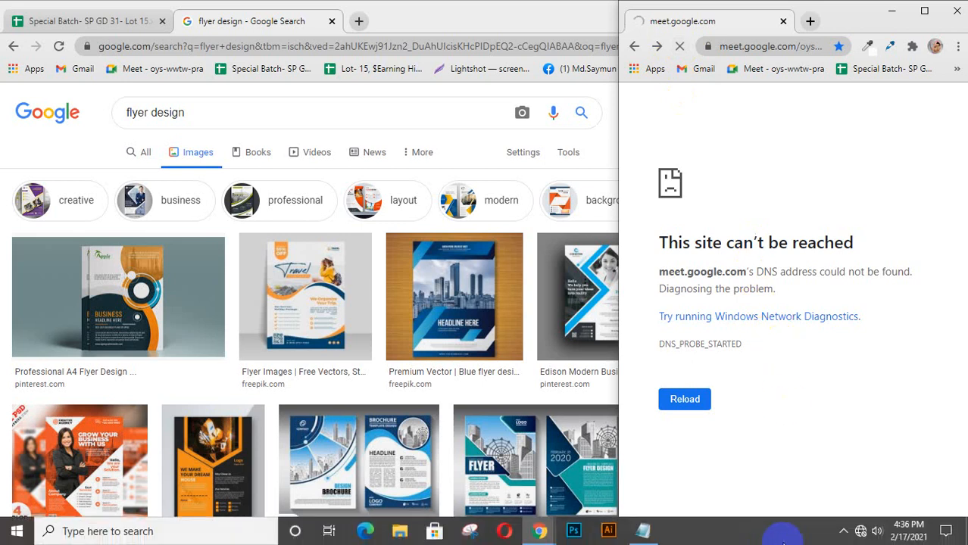
pyautogui.click(842, 532)
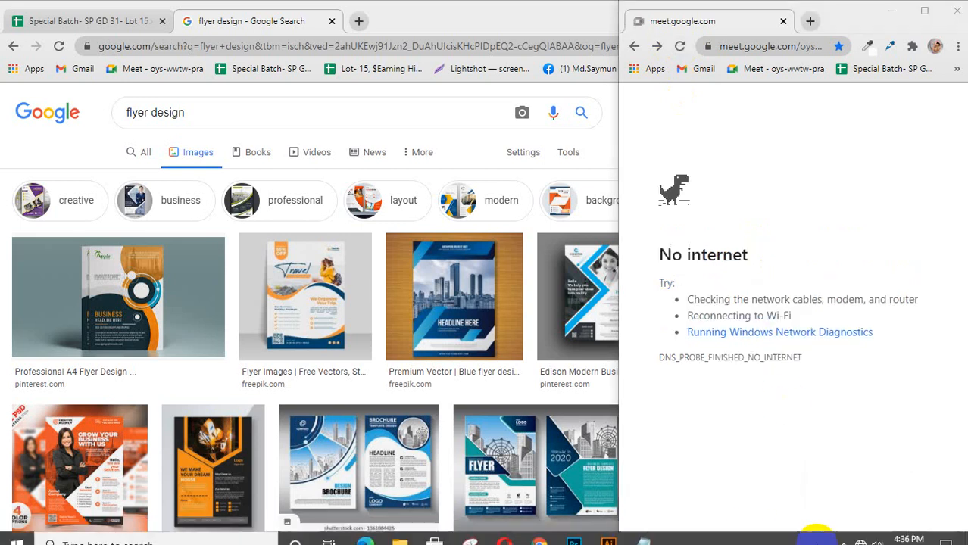
pyautogui.click(843, 532)
# Resume presenting the screen in Google Meet, hiding the sharing notice, and return to the flyer design image results
pyautogui.click(776, 284)
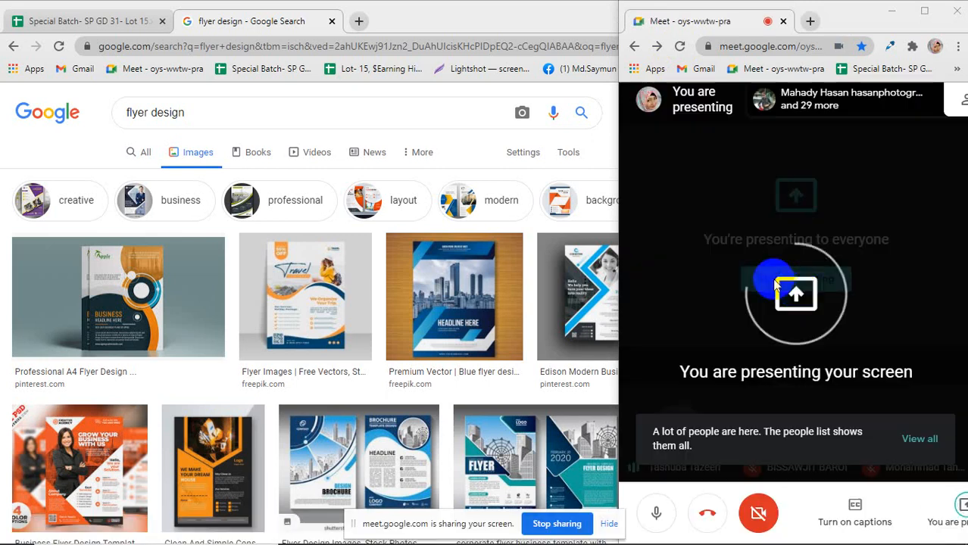
pyautogui.click(782, 298)
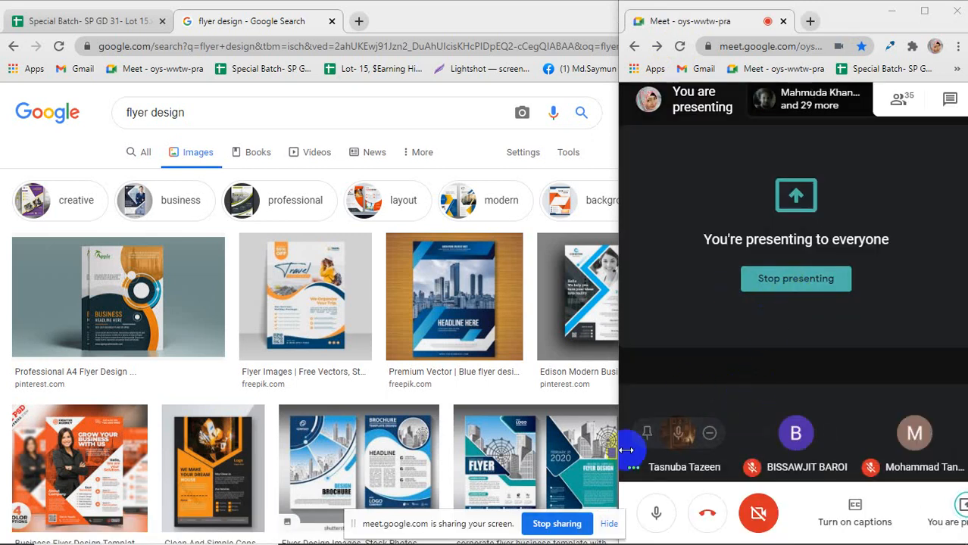
pyautogui.click(609, 523)
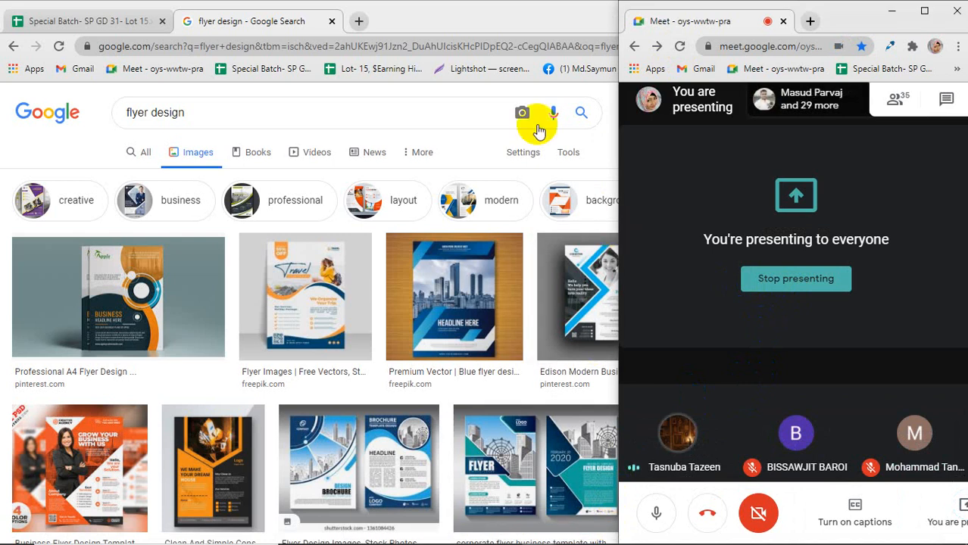
pyautogui.click(460, 21)
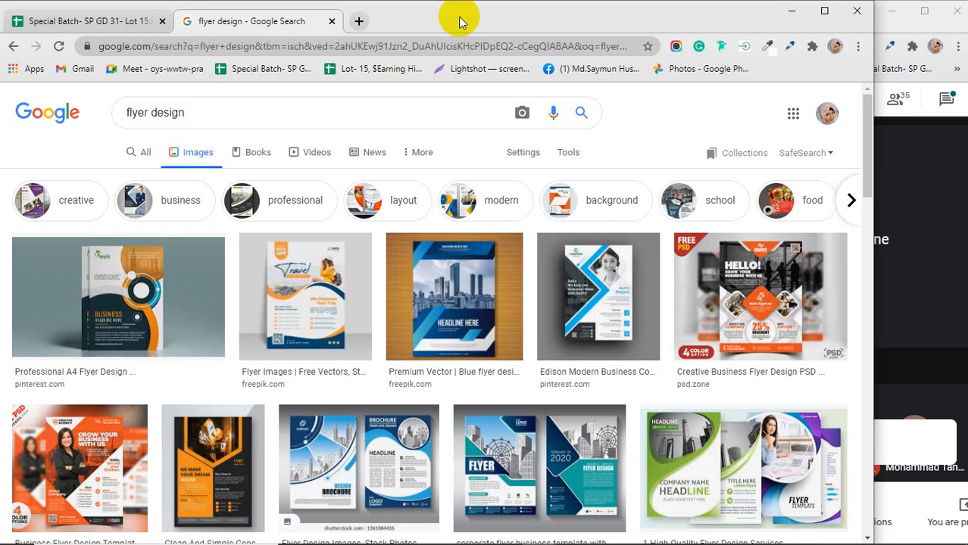
# Preview the professional A4, travel, Edison modern corporate and orange business flyer designs from the image results
pyautogui.click(931, 280)
pyautogui.click(484, 22)
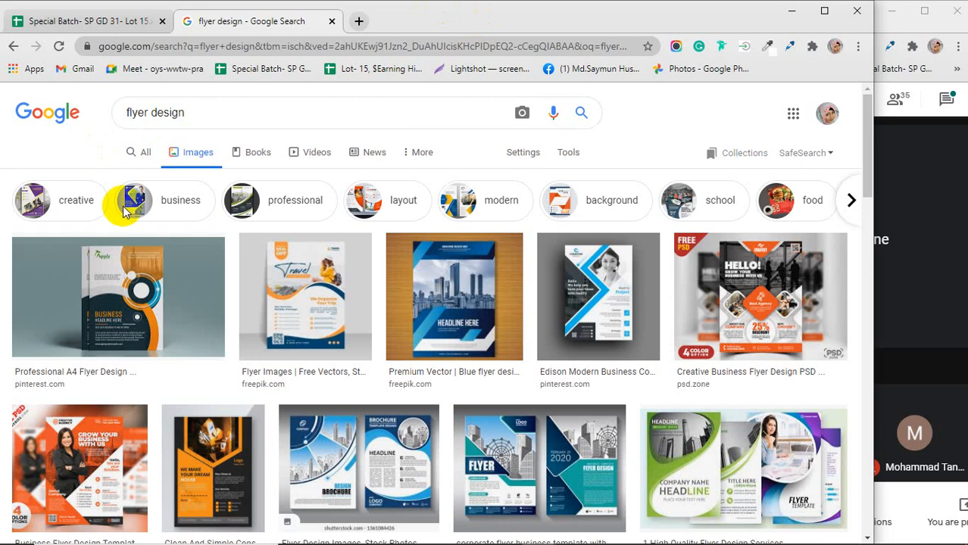
pyautogui.click(108, 321)
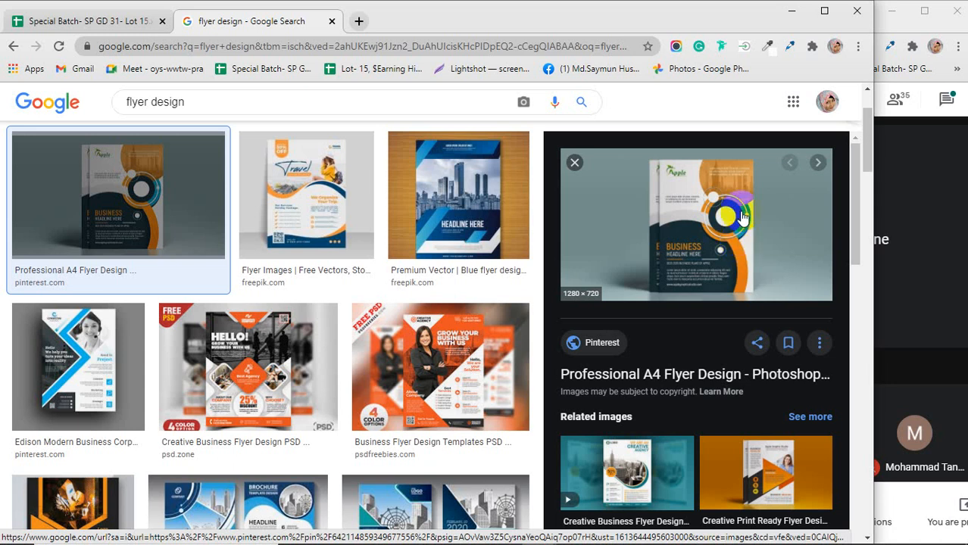
pyautogui.click(296, 196)
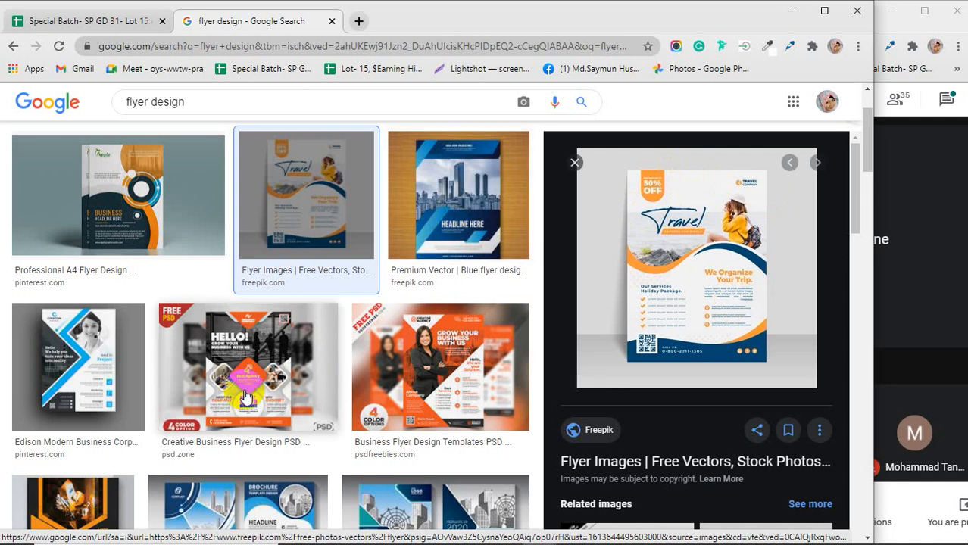
pyautogui.click(85, 358)
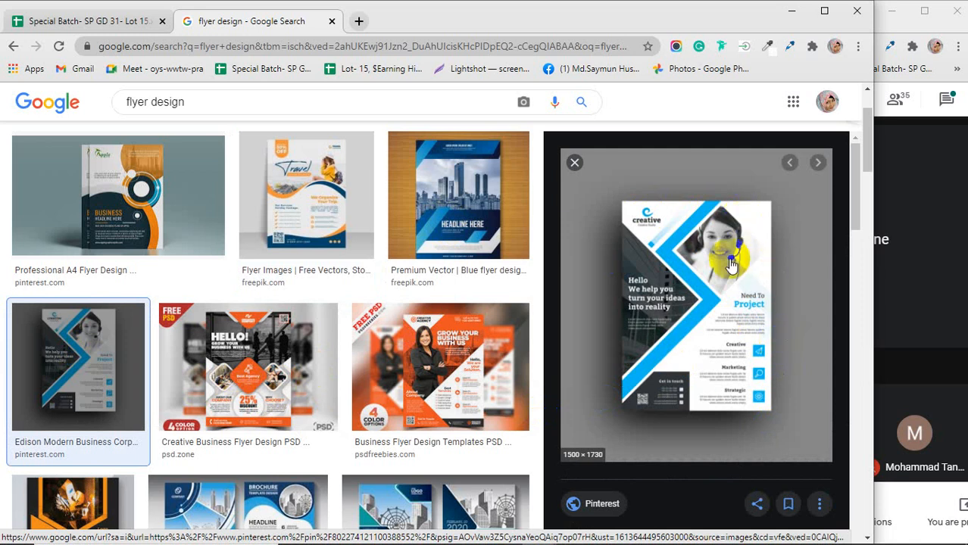
pyautogui.click(469, 345)
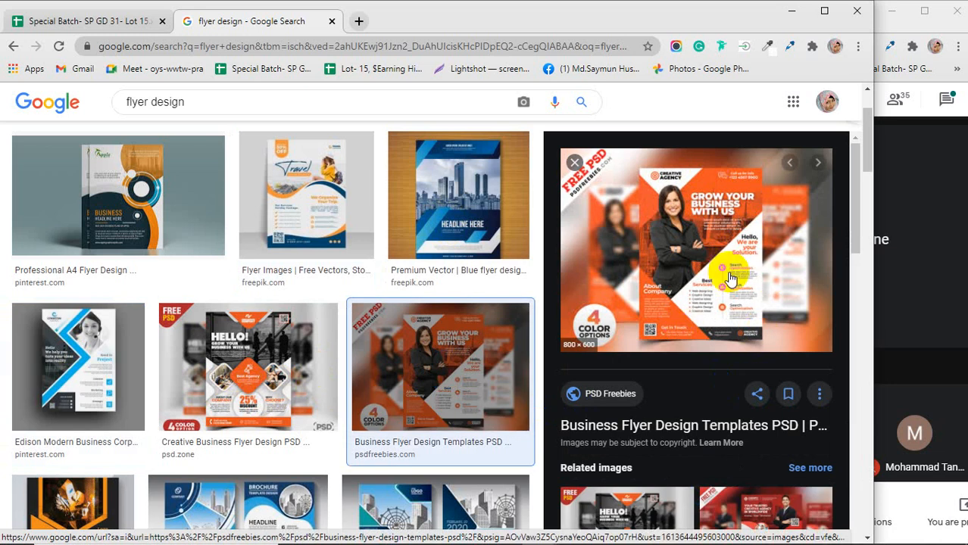
# Compare the Vecteezy corporate flyer with the orange business flyer, then preview the related modern flyer template and the construction flyer
pyautogui.scroll(-2, 319, 281)
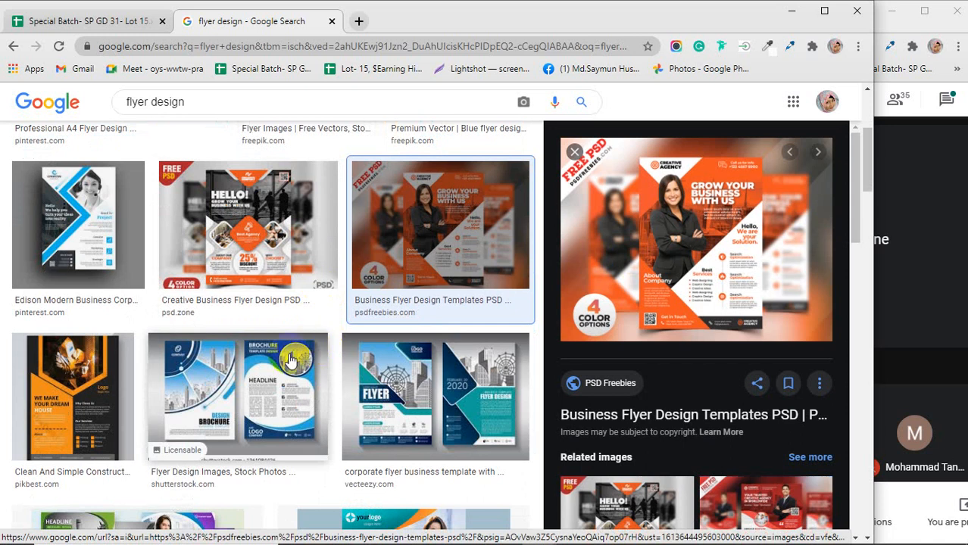
pyautogui.click(410, 412)
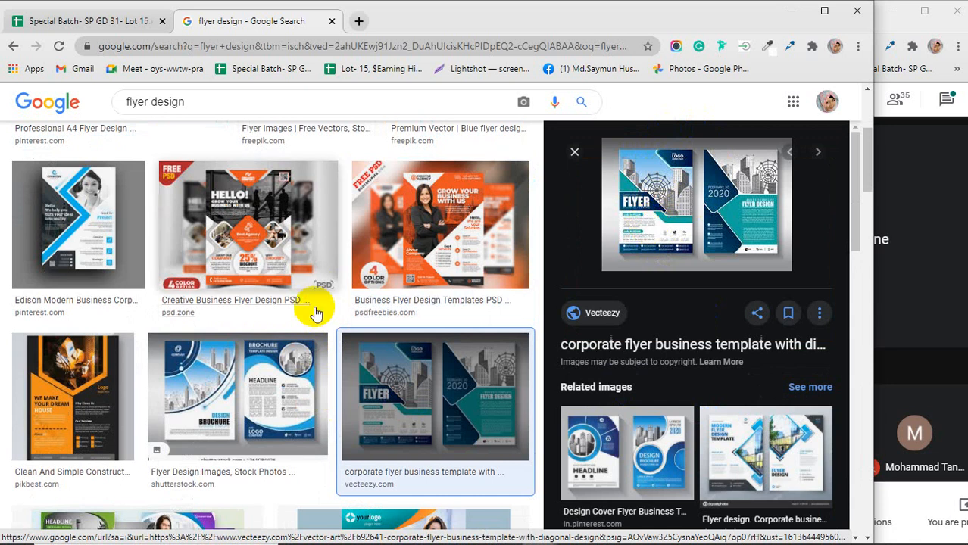
pyautogui.click(432, 228)
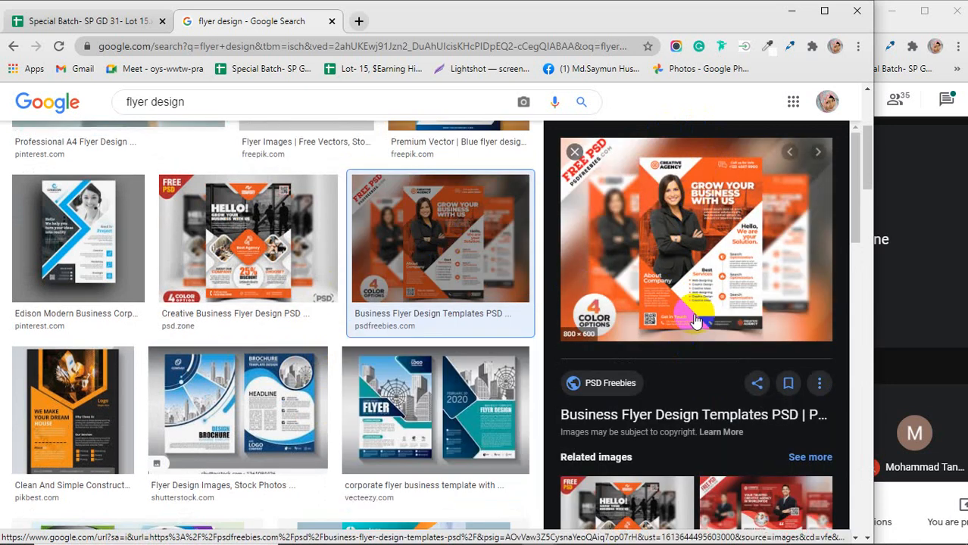
pyautogui.click(405, 395)
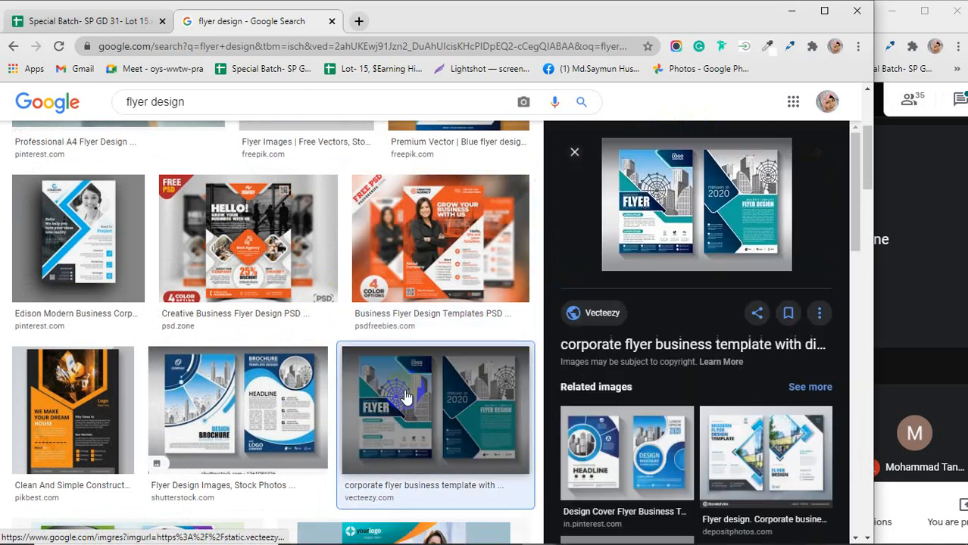
pyautogui.click(724, 442)
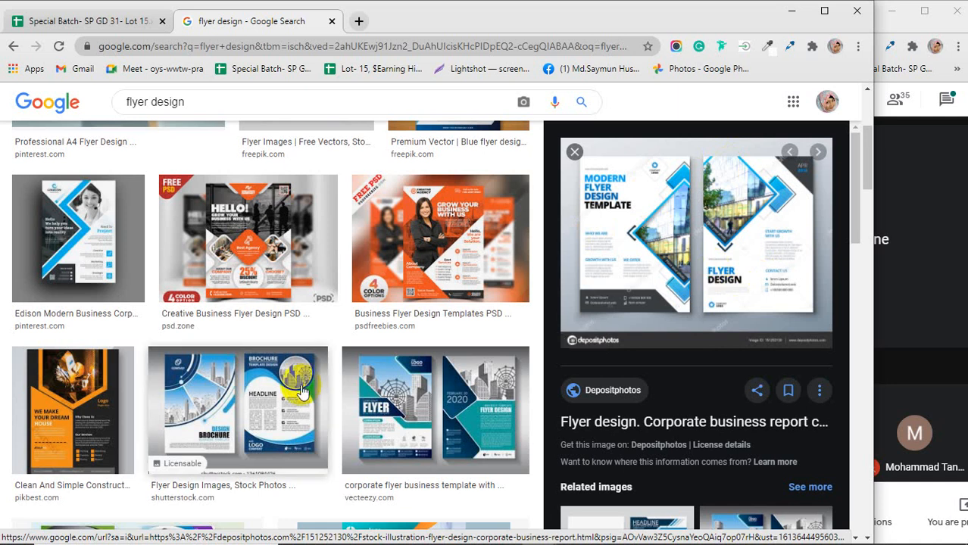
pyautogui.click(46, 410)
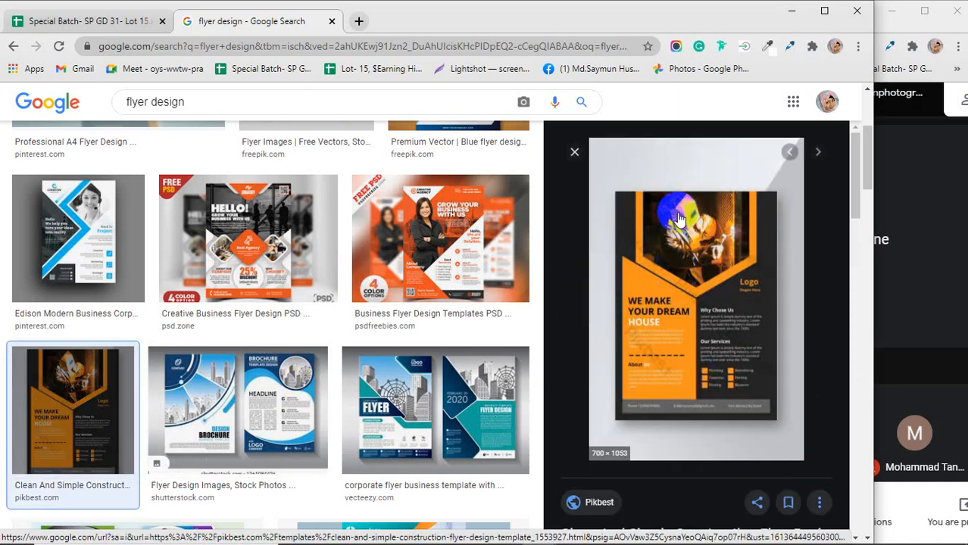
# Preview the creative agency flyer, the "1 High Quality Flyer Design Services" image and its related purple flyer template, and examine the related images
pyautogui.scroll(-3, 250, 371)
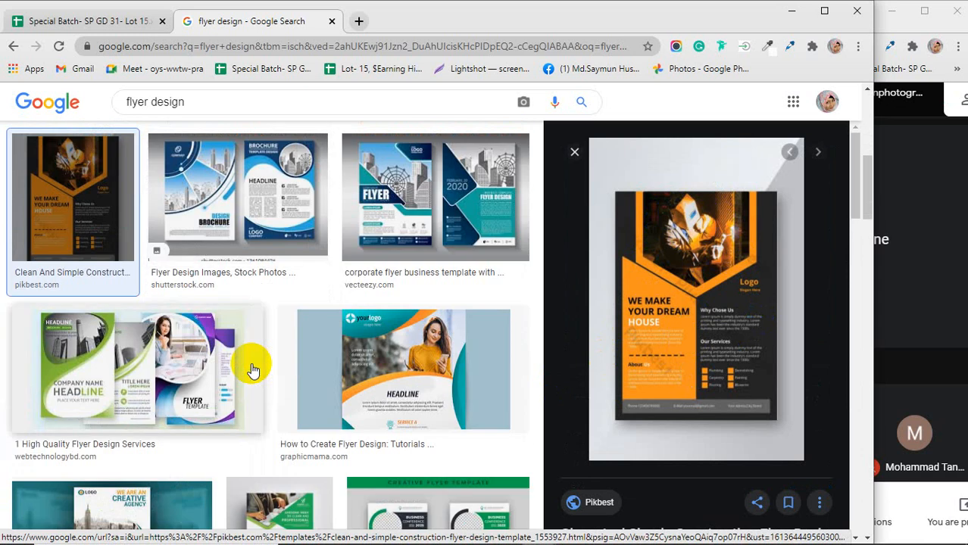
pyautogui.scroll(-1, 252, 370)
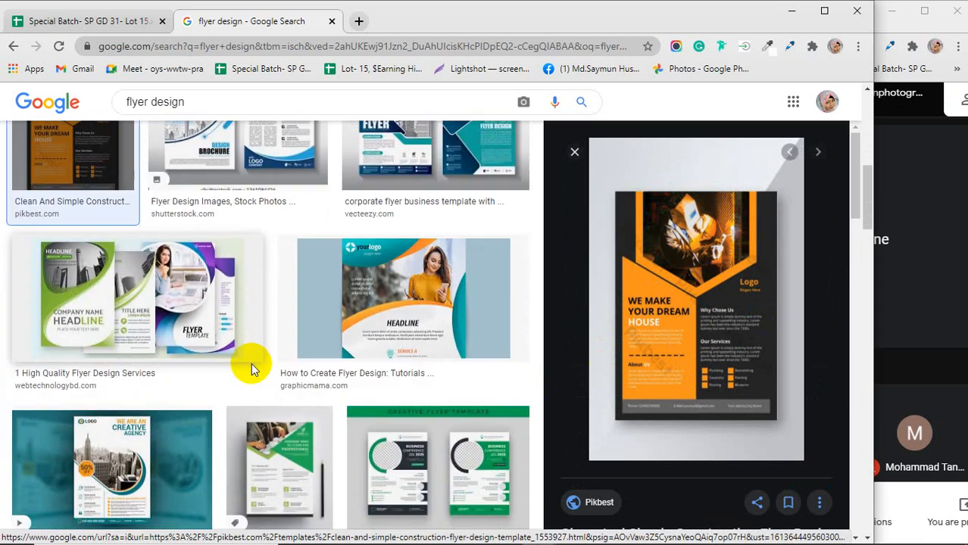
pyautogui.click(148, 471)
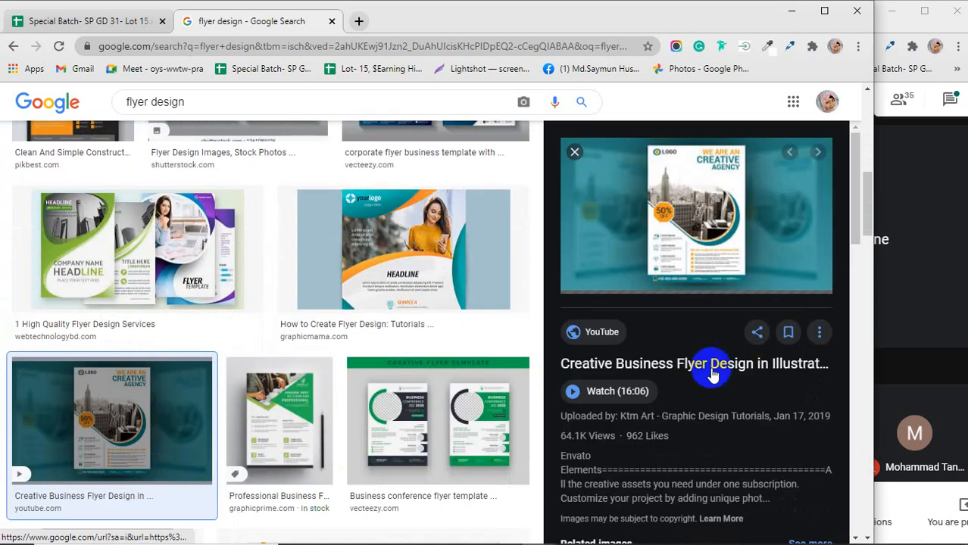
pyautogui.click(161, 291)
pyautogui.scroll(-2, 709, 267)
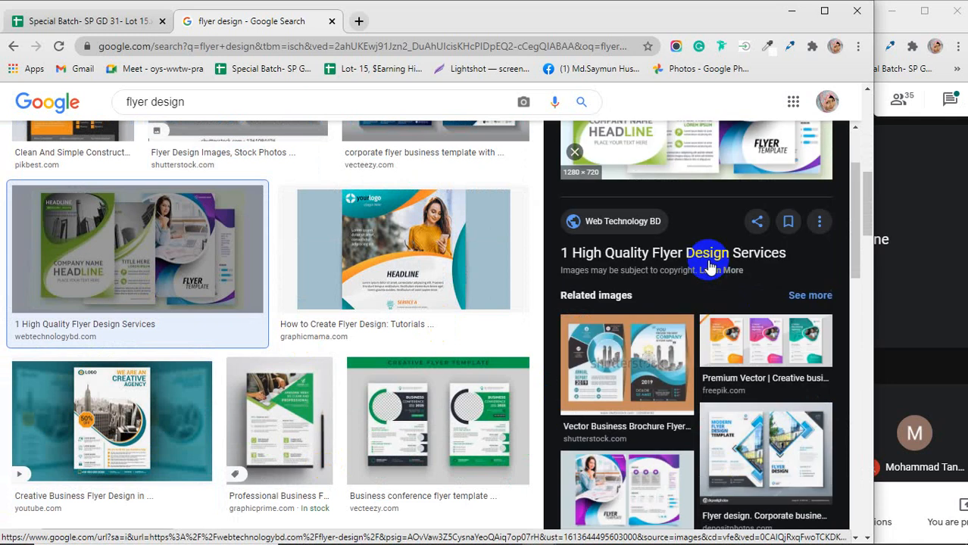
pyautogui.scroll(-4, 708, 267)
pyautogui.click(638, 228)
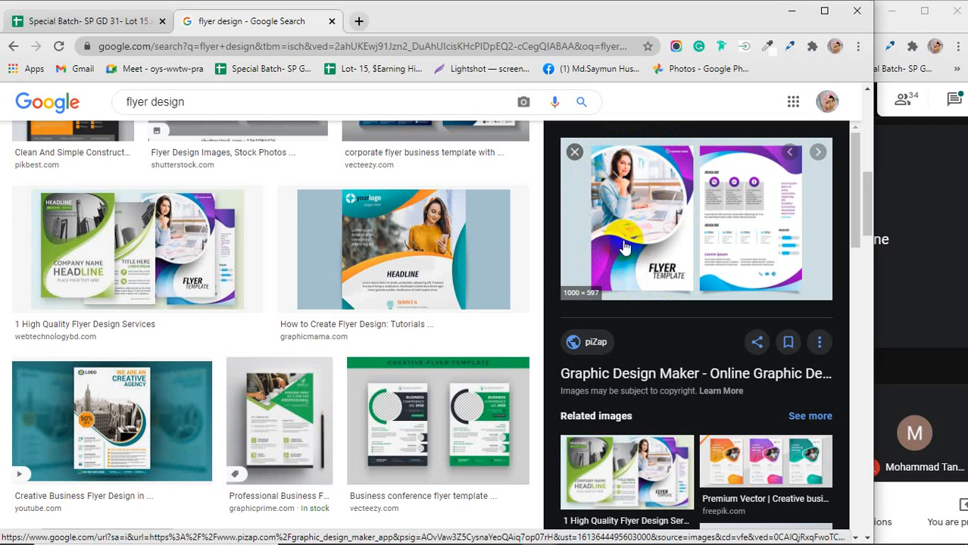
pyautogui.scroll(-4, 615, 273)
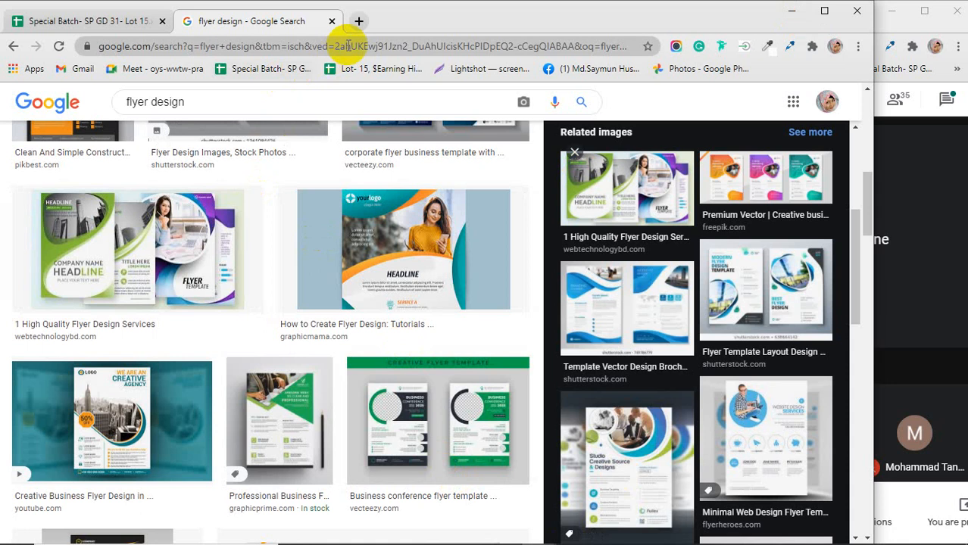
# Search for "poster design" in a new tab, show the image results and preview the abstract blue music festival poster
pyautogui.click(360, 25)
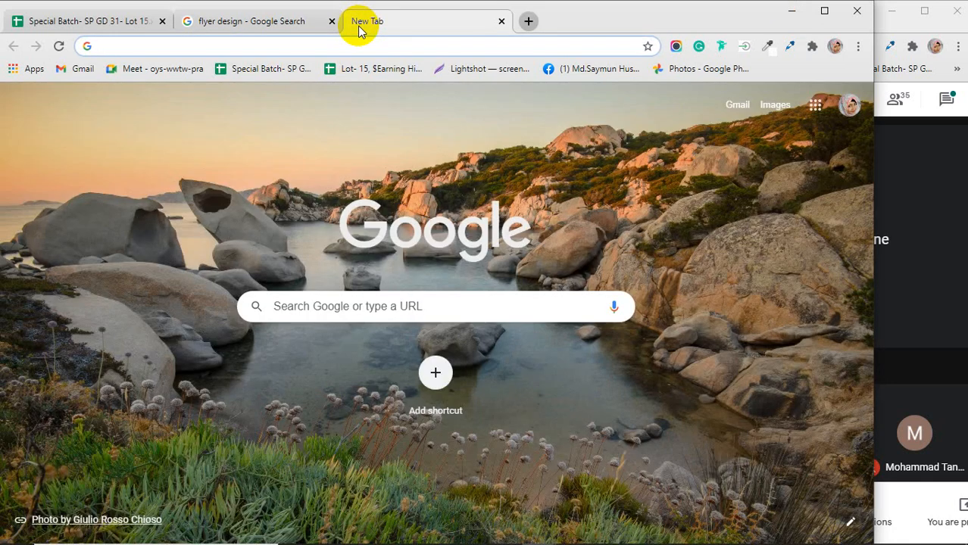
pyautogui.write('poster')
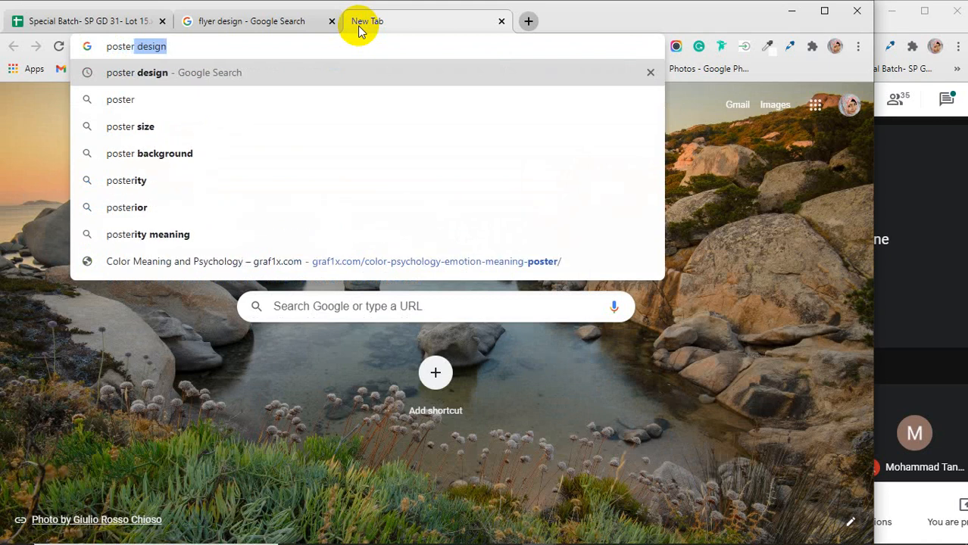
pyautogui.press('Return')
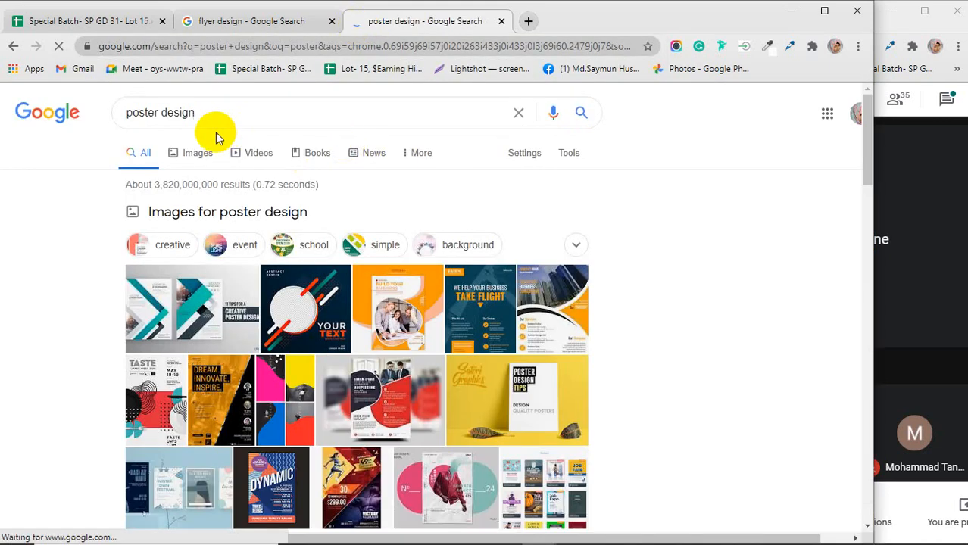
pyautogui.click(191, 152)
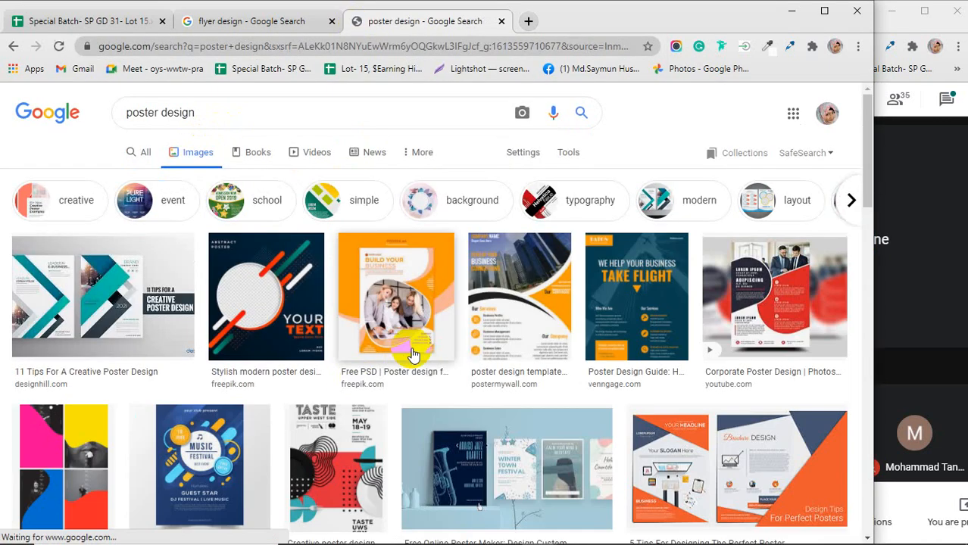
pyautogui.scroll(-1, 411, 352)
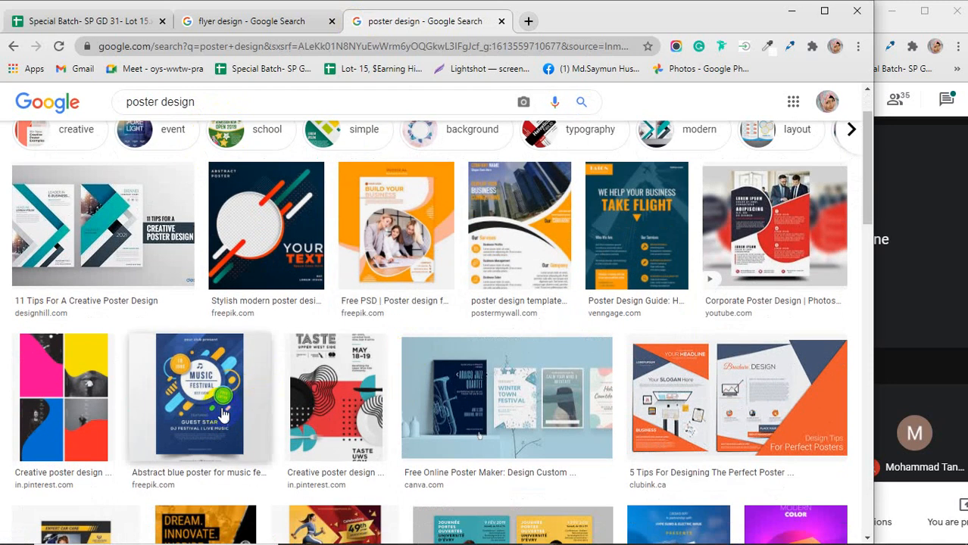
pyautogui.click(220, 414)
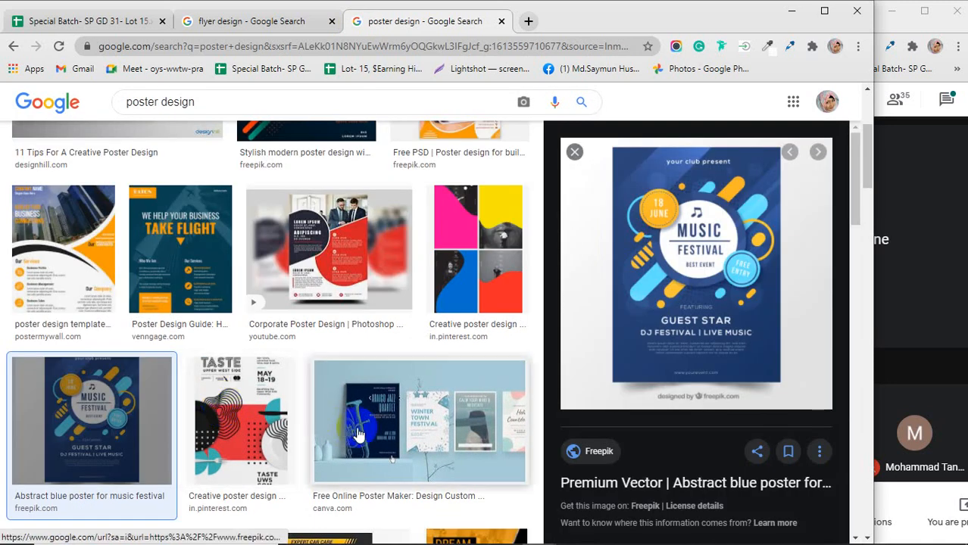
# Preview the "Studio Creative Source & Designs" flyer in the flyer results and compare it with the blue music festival poster
pyautogui.click(228, 22)
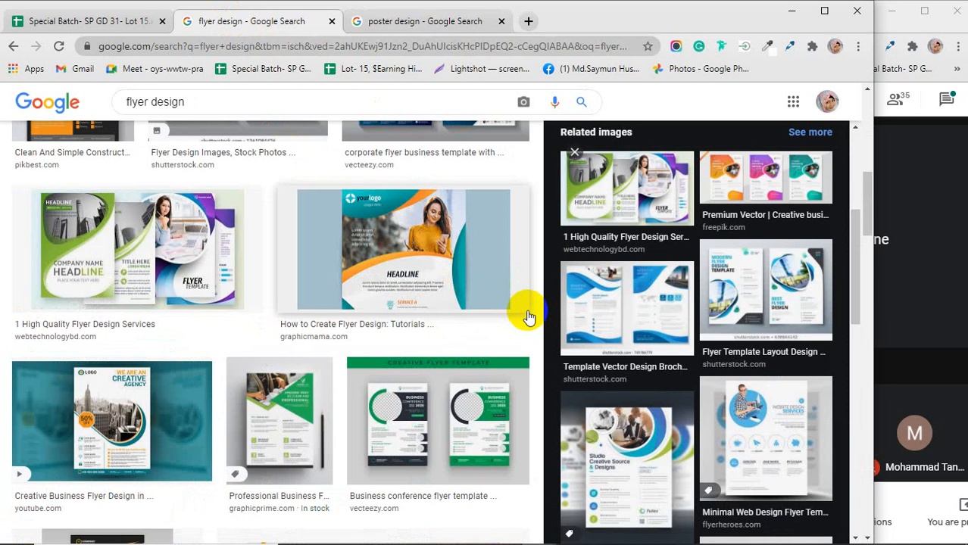
pyautogui.click(615, 473)
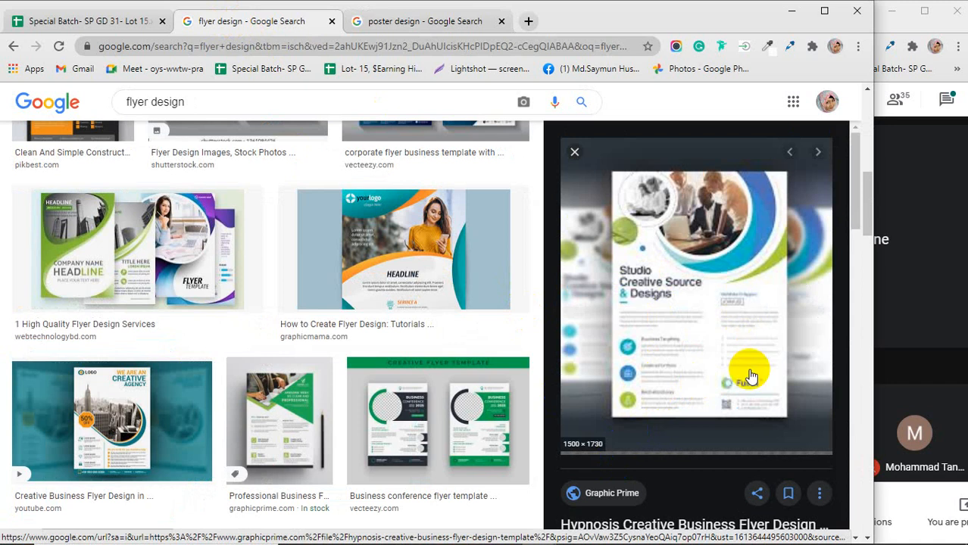
pyautogui.click(409, 22)
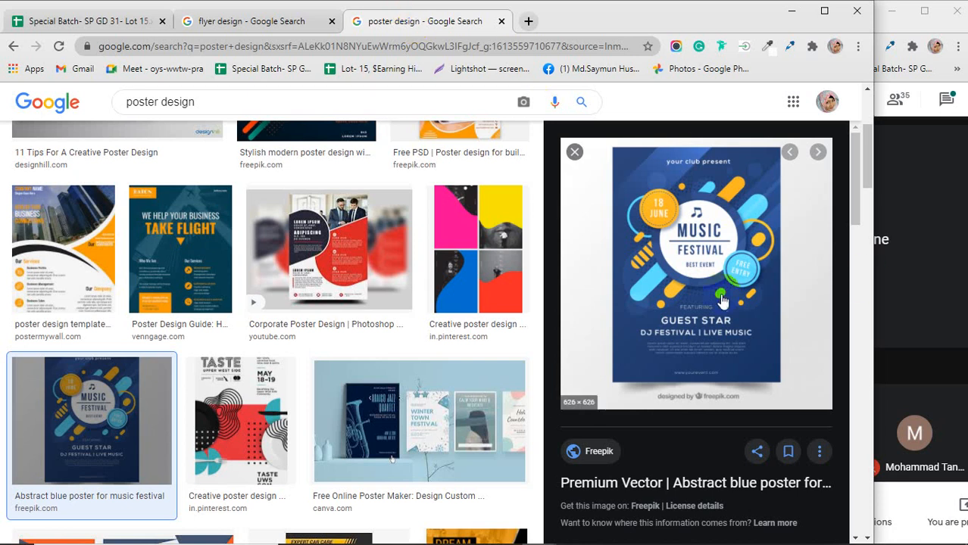
# Browse the images related to the blue music festival poster and preview the black music festival poster with colourful brush strokes
pyautogui.scroll(-2, 658, 201)
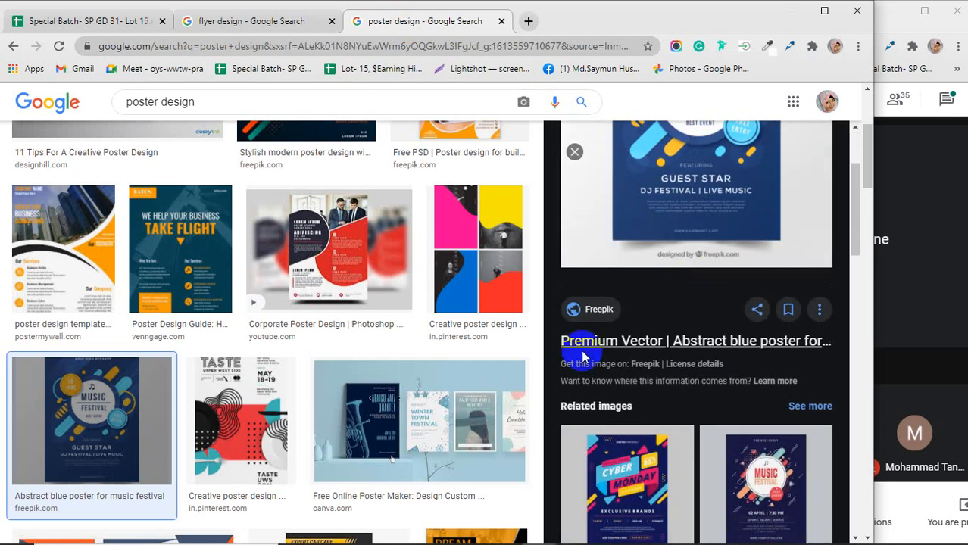
pyautogui.scroll(-1, 441, 426)
pyautogui.scroll(-5, 749, 432)
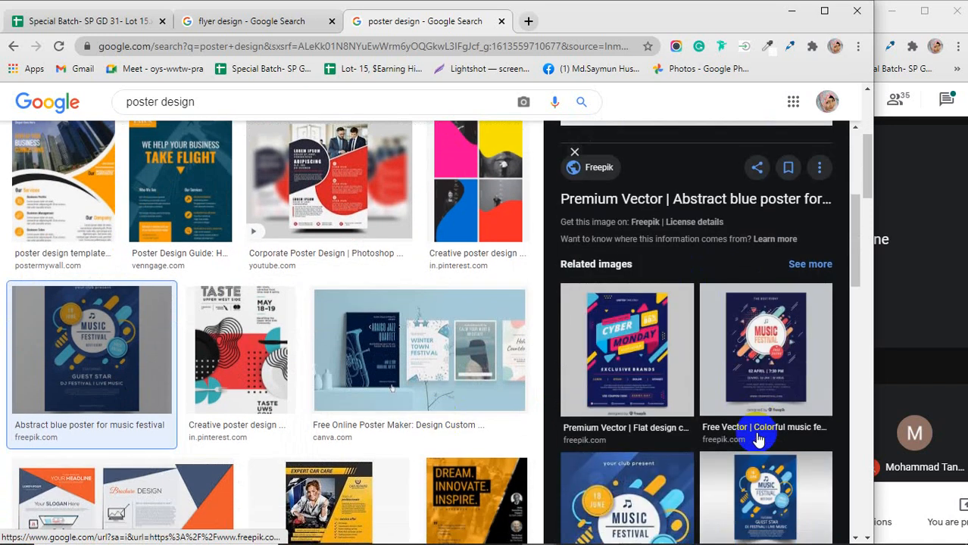
pyautogui.click(723, 441)
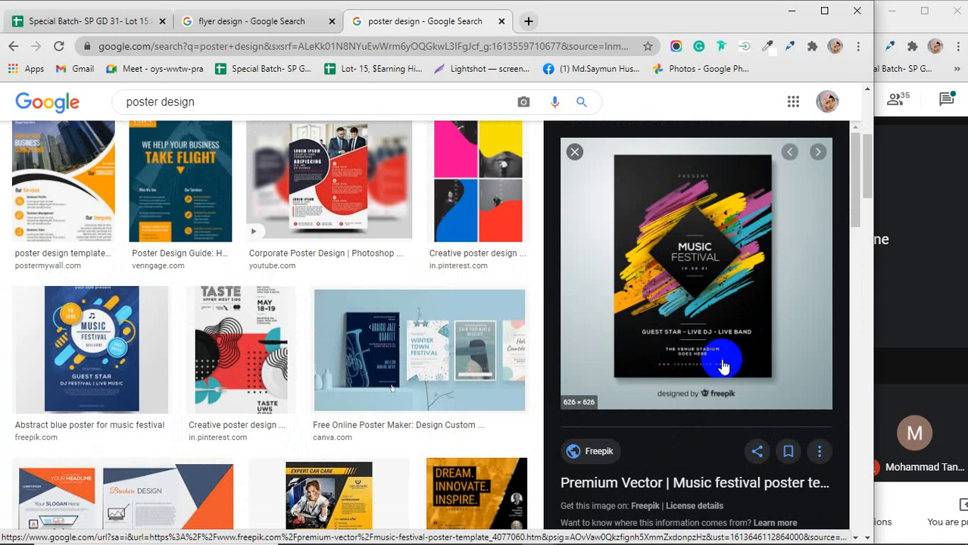
pyautogui.scroll(-4, 672, 350)
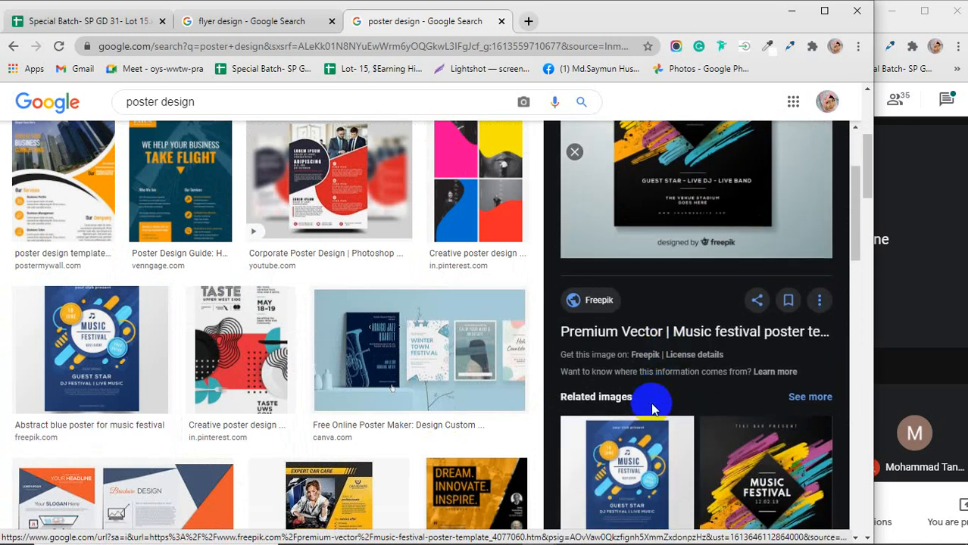
pyautogui.scroll(-3, 390, 469)
# Preview the Expert Car Care poster, browse further poster results and preview the "10 Poster Design Ideas & Inspiration" image
pyautogui.click(343, 322)
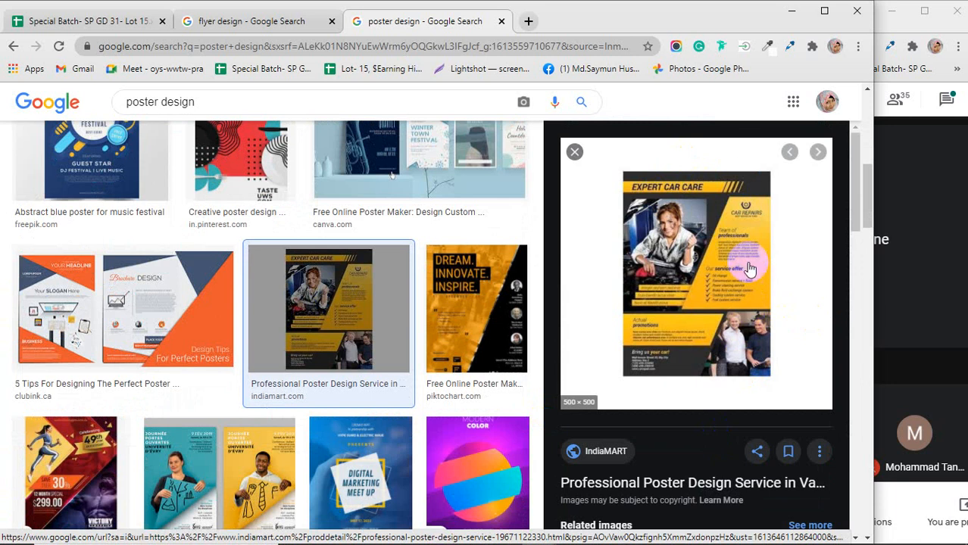
pyautogui.scroll(-2, 676, 348)
pyautogui.scroll(-2, 676, 350)
pyautogui.scroll(-3, 426, 345)
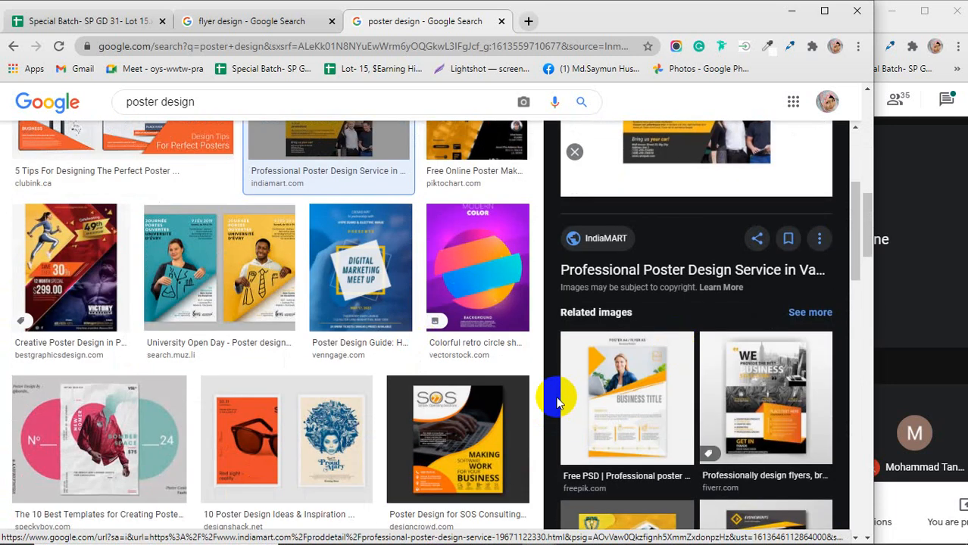
pyautogui.scroll(-2, 437, 370)
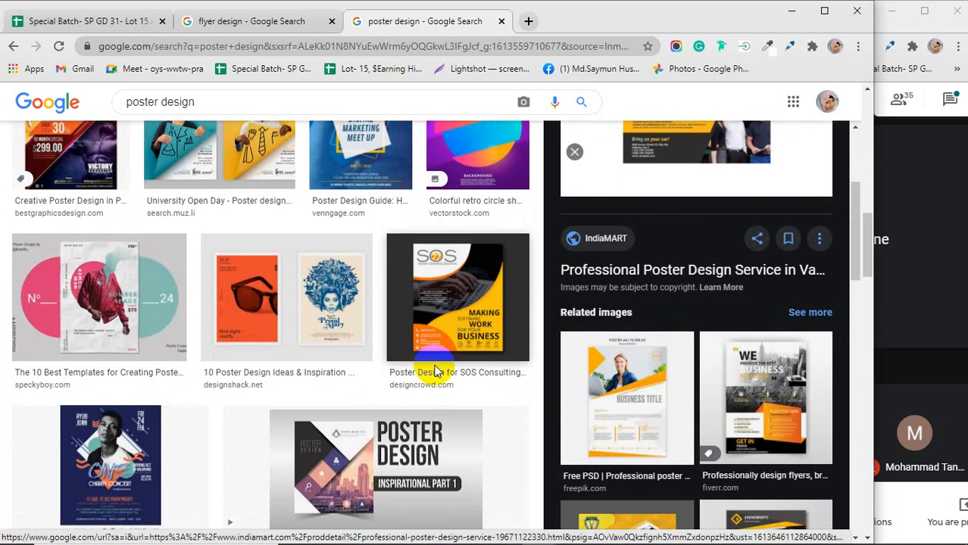
pyautogui.scroll(-1, 435, 371)
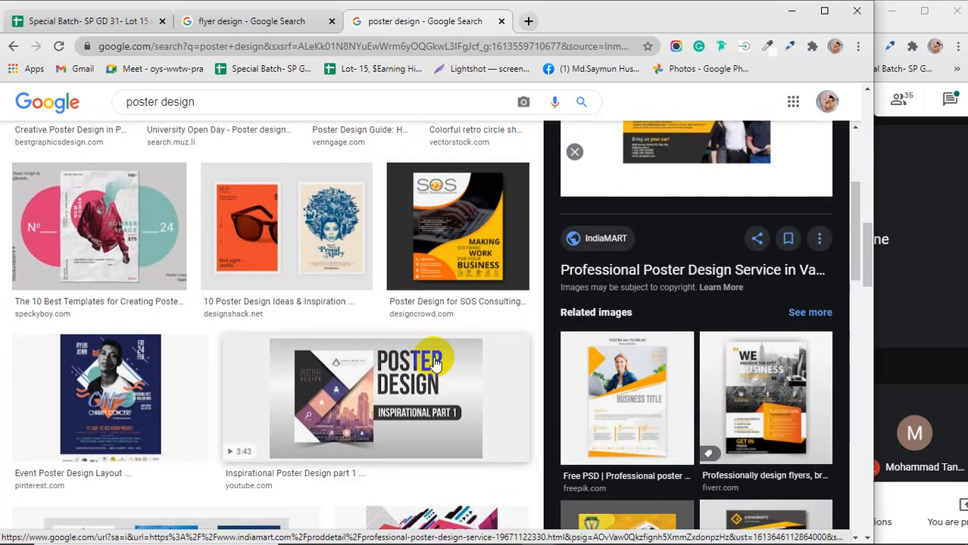
pyautogui.click(338, 239)
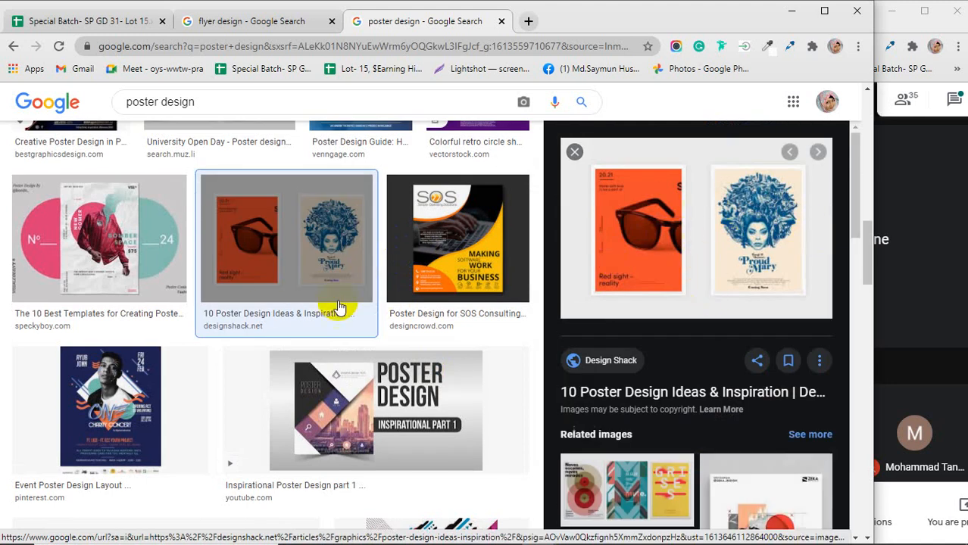
# Browse further poster results and preview the blue gradient music event poster along with its full-size related version
pyautogui.scroll(-2, 337, 307)
pyautogui.scroll(-2, 320, 350)
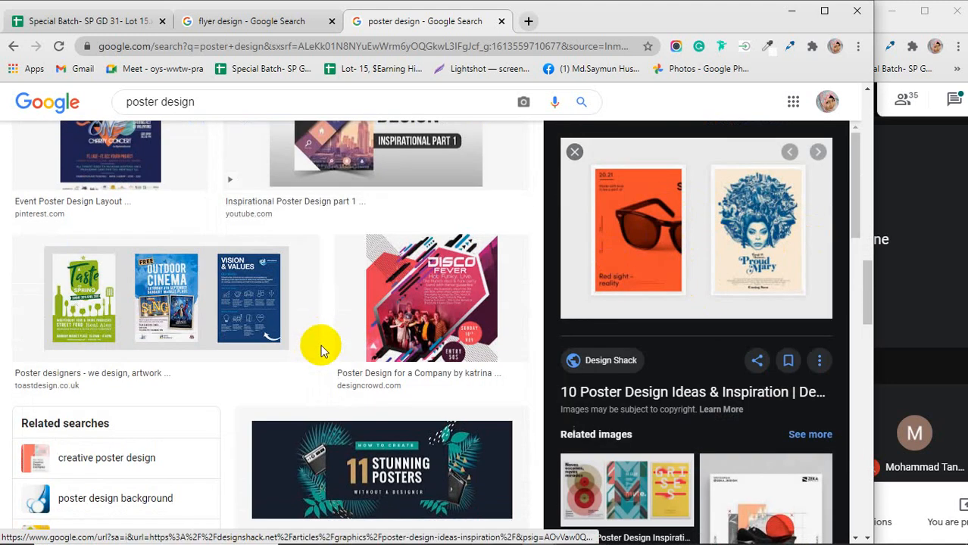
pyautogui.scroll(-3, 320, 344)
pyautogui.scroll(-1, 320, 352)
pyautogui.click(228, 361)
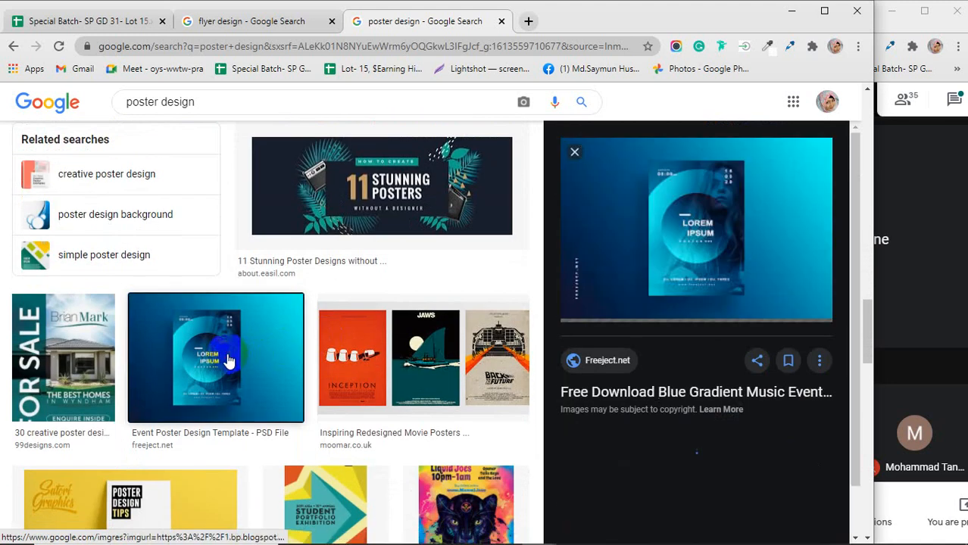
pyautogui.scroll(-2, 713, 268)
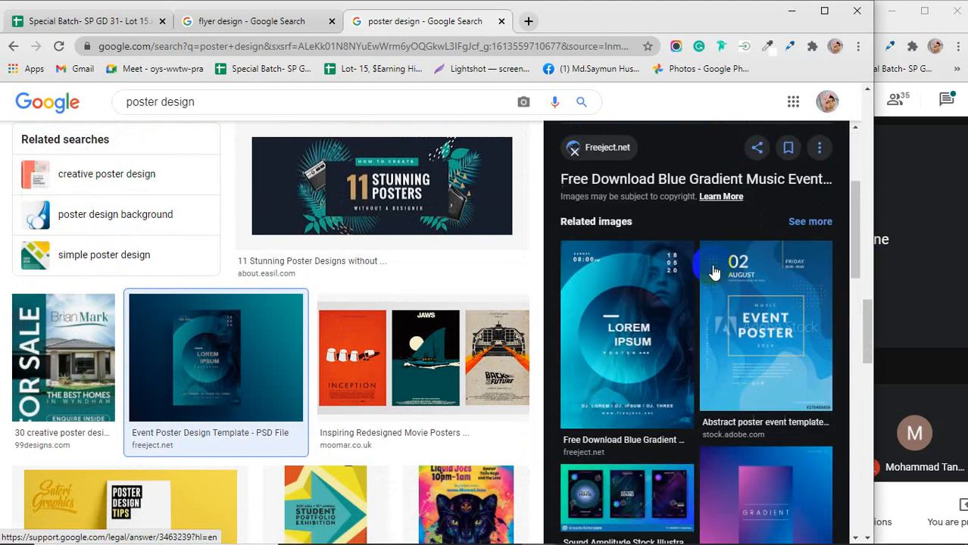
pyautogui.click(606, 328)
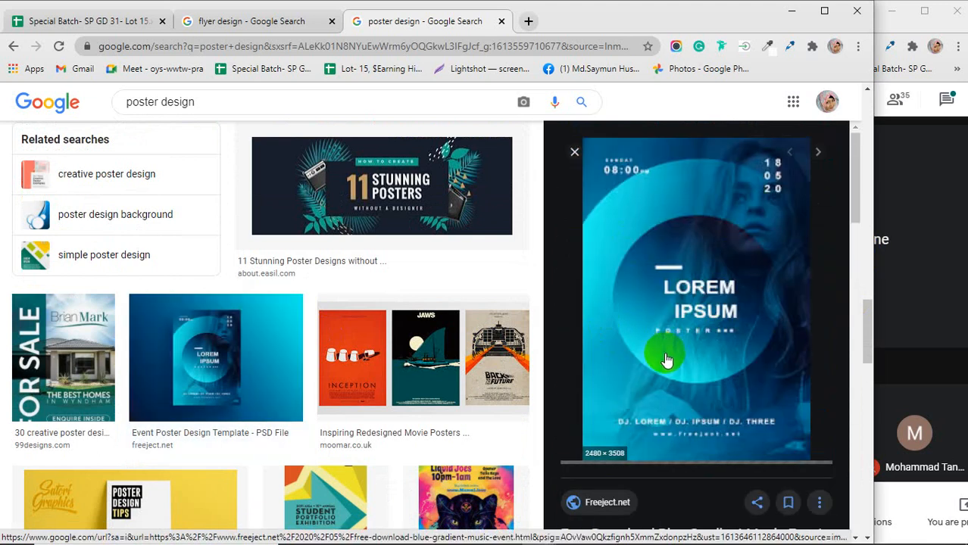
# Search for "movie poster design" in a new tab and show the image results
pyautogui.click(527, 21)
pyautogui.write('movie')
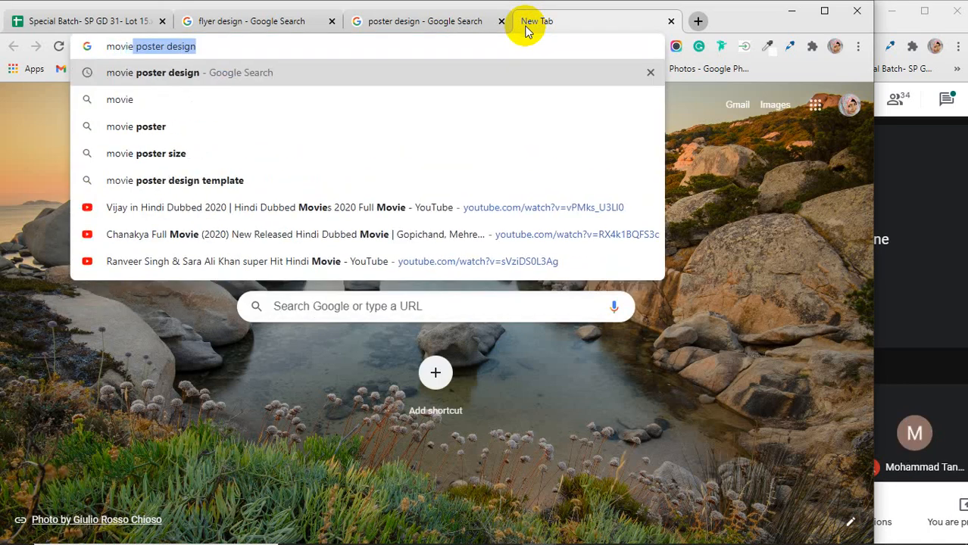
pyautogui.press('Return')
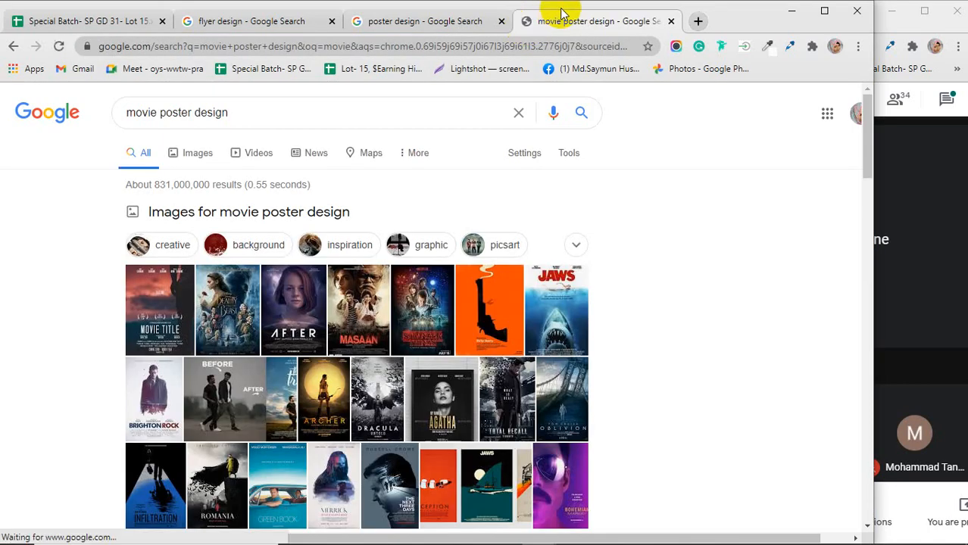
pyautogui.click(203, 155)
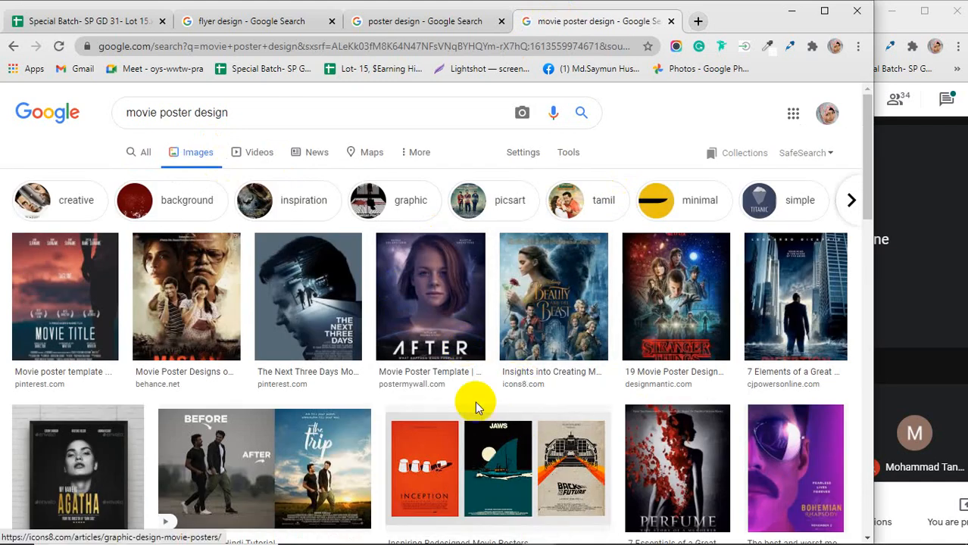
pyautogui.click(330, 369)
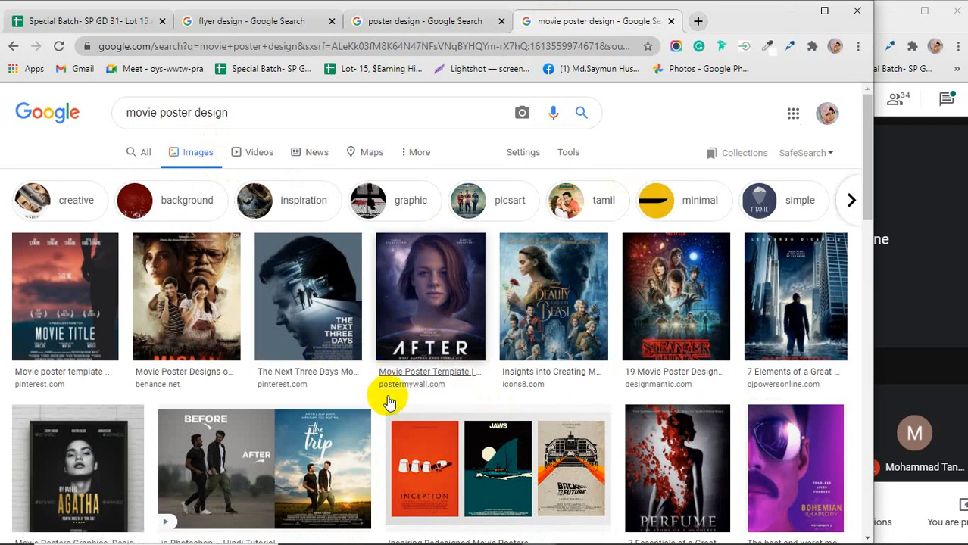
# Preview the "Bohemian Rhapsody", "Dark Phoenix" and "Perfume" movie posters one after another
pyautogui.click(773, 449)
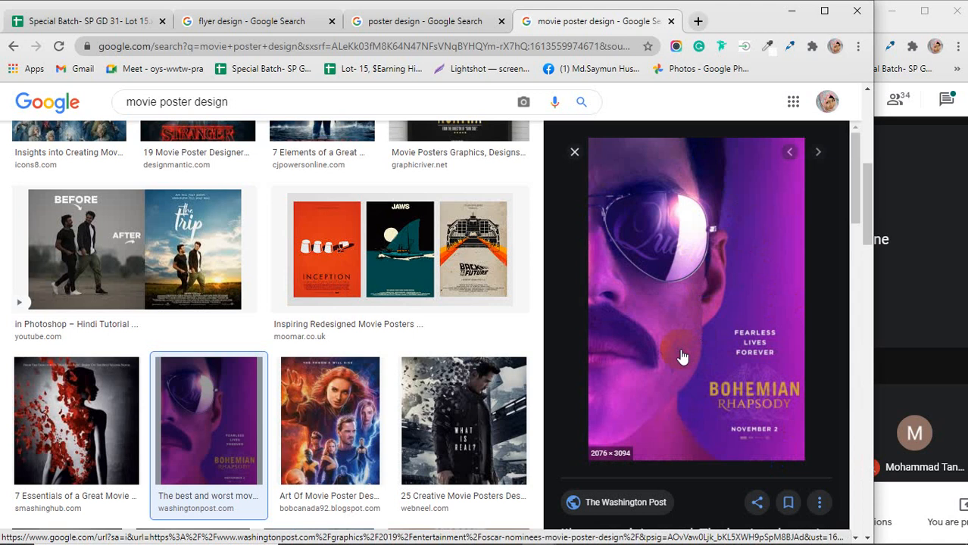
pyautogui.click(324, 433)
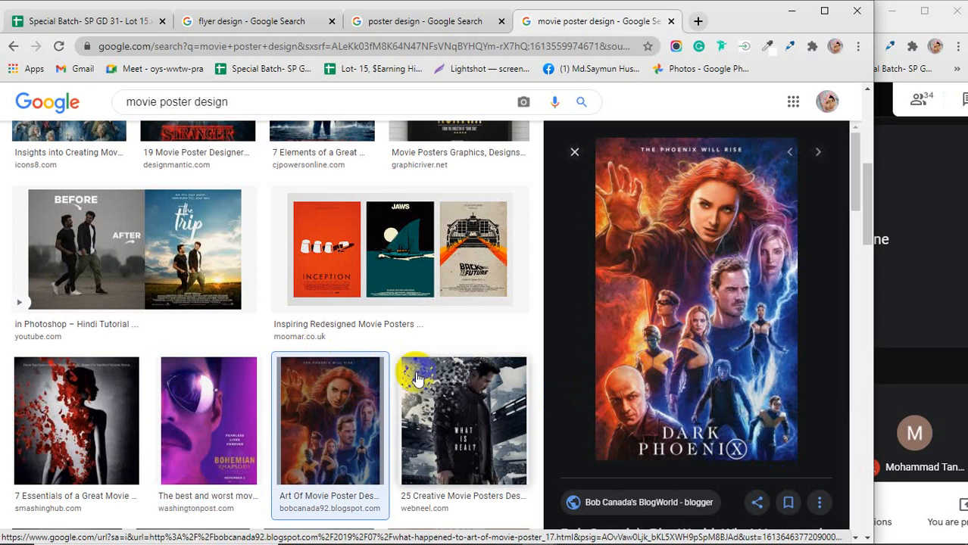
pyautogui.click(135, 418)
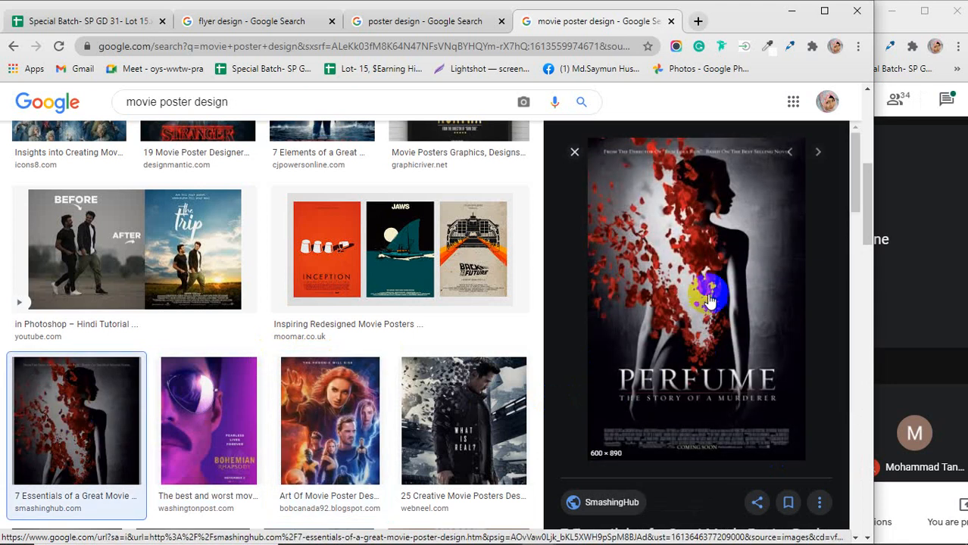
# Preview the before-and-after image of "The Trip" poster and the "MyCandy" and "Jaws" movie posters
pyautogui.scroll(-3, 382, 445)
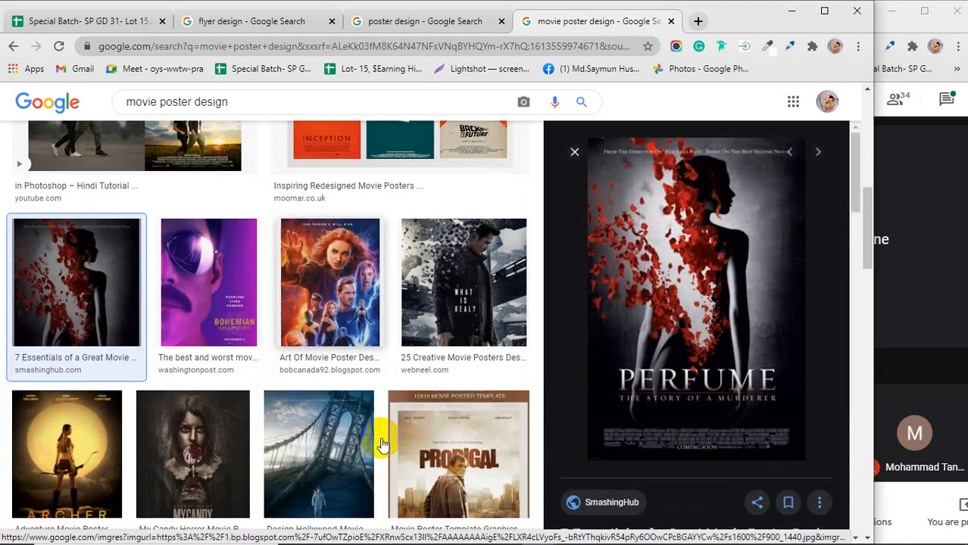
pyautogui.scroll(3, 379, 443)
pyautogui.click(180, 289)
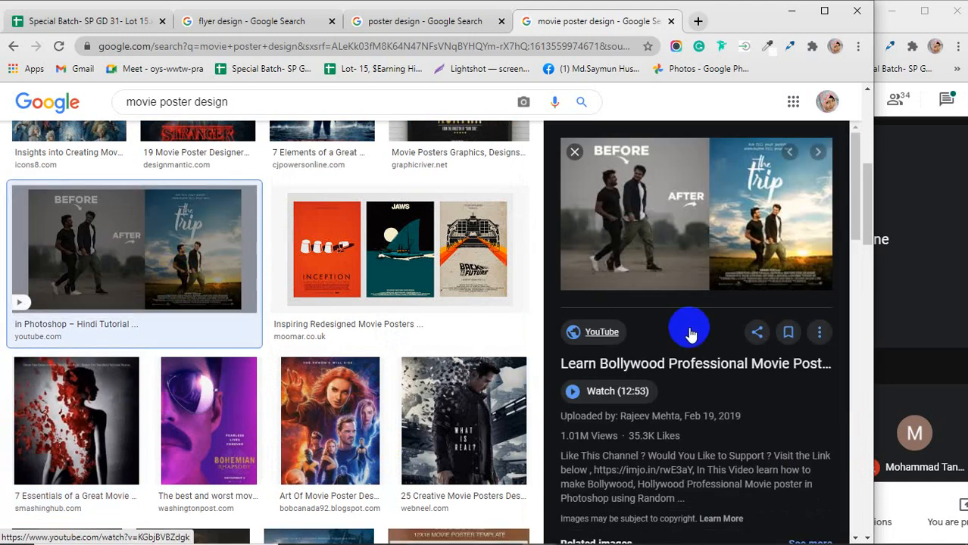
pyautogui.scroll(-4, 334, 344)
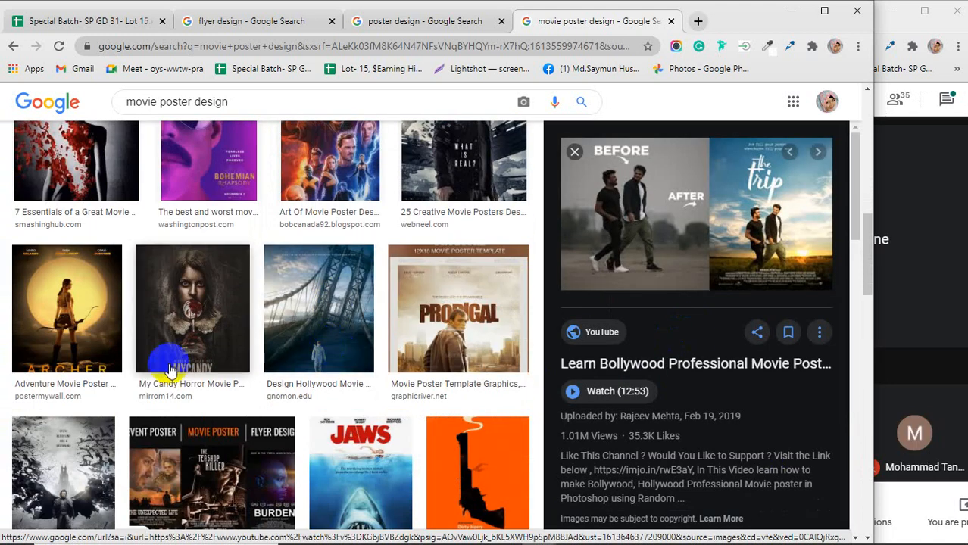
pyautogui.click(193, 307)
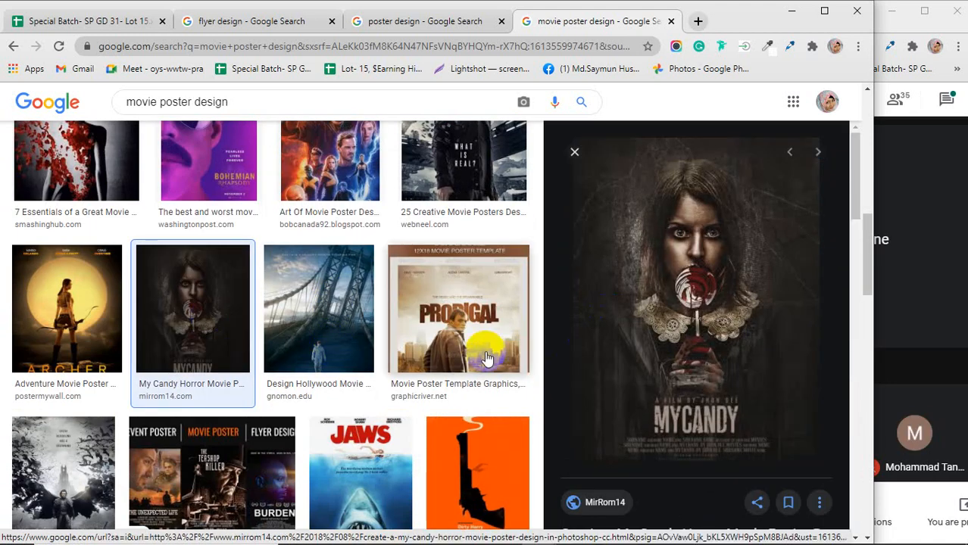
pyautogui.scroll(-2, 487, 358)
pyautogui.click(337, 332)
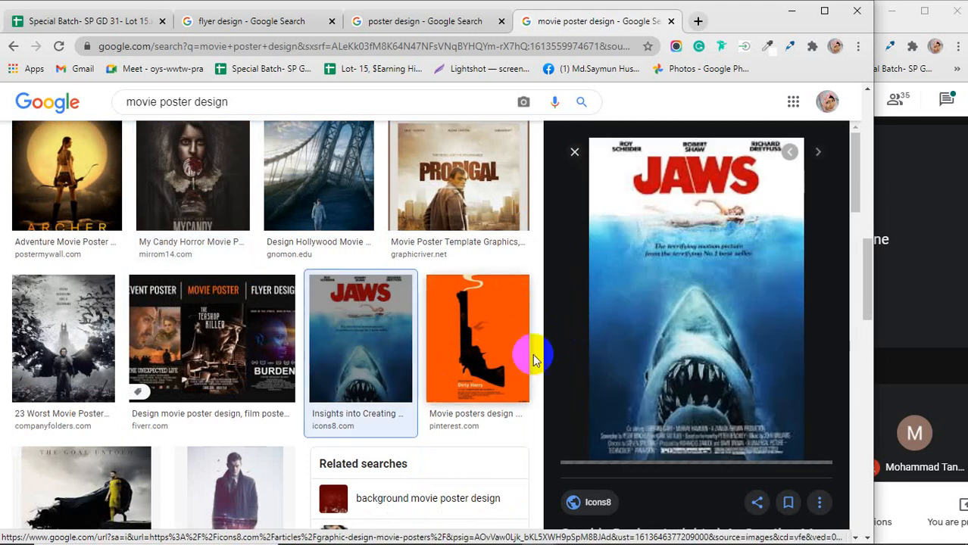
# Search for "book cover design" in a new tab and show the image results
pyautogui.click(697, 23)
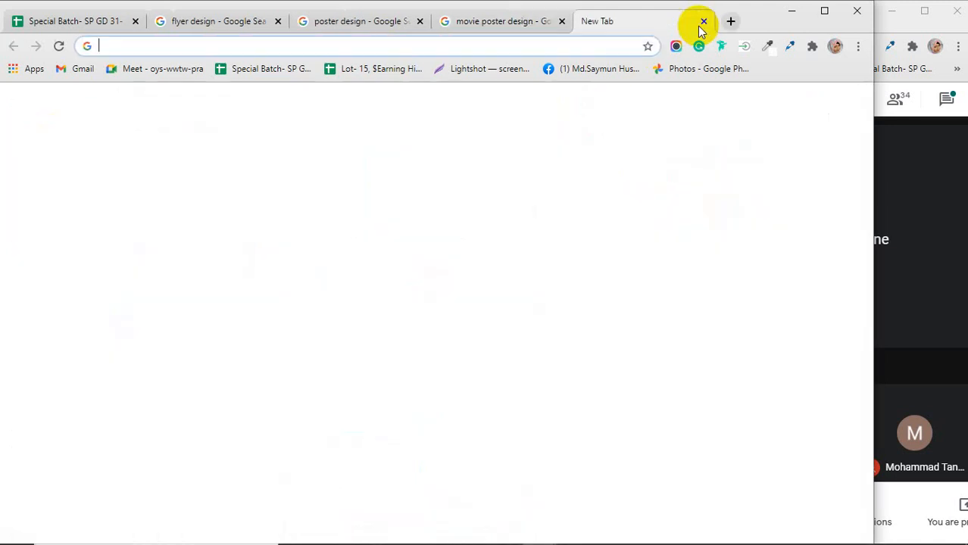
pyautogui.write('book')
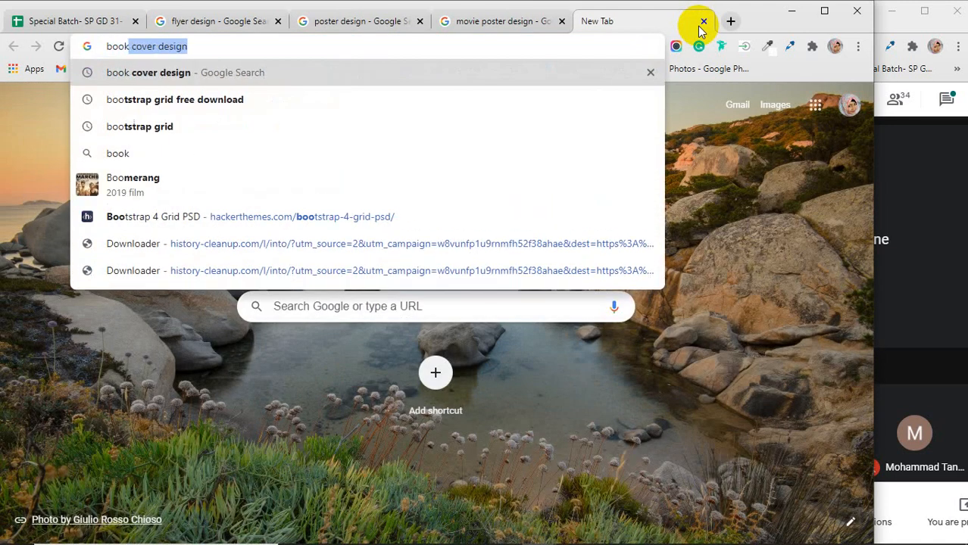
pyautogui.press('Return')
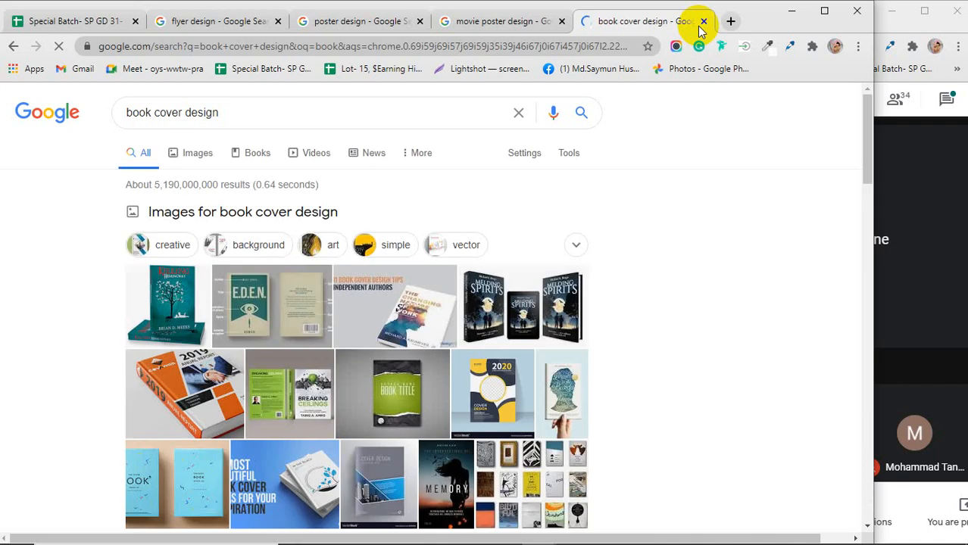
pyautogui.click(195, 152)
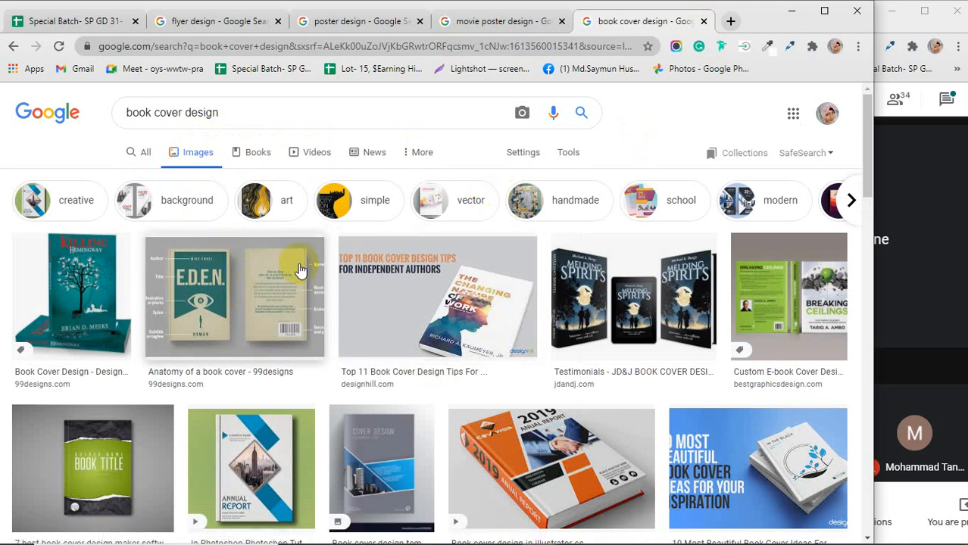
# Preview the "Anatomy of a book cover", "Breaking Ceilings", "The Best Book in the World" and "The Flawed Diana" book cover images
pyautogui.click(213, 315)
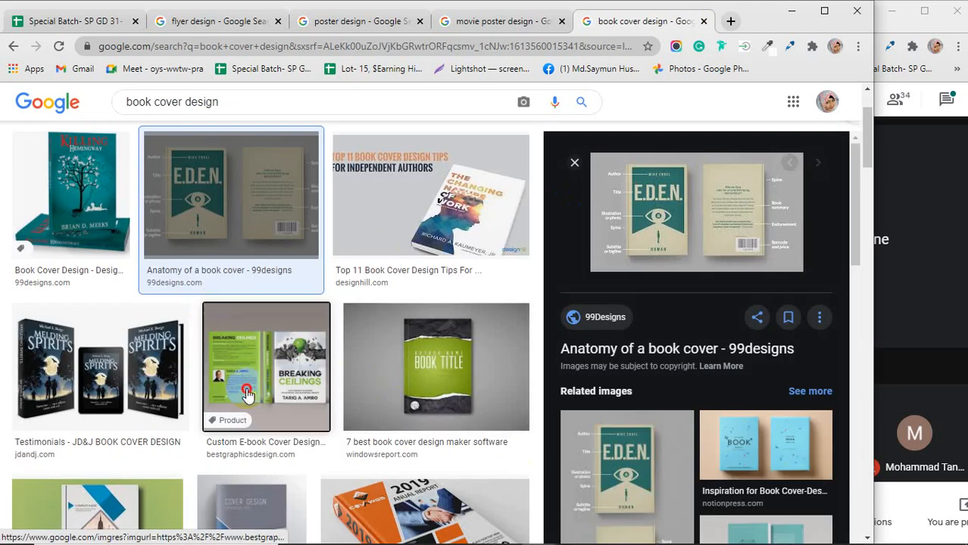
pyautogui.click(265, 363)
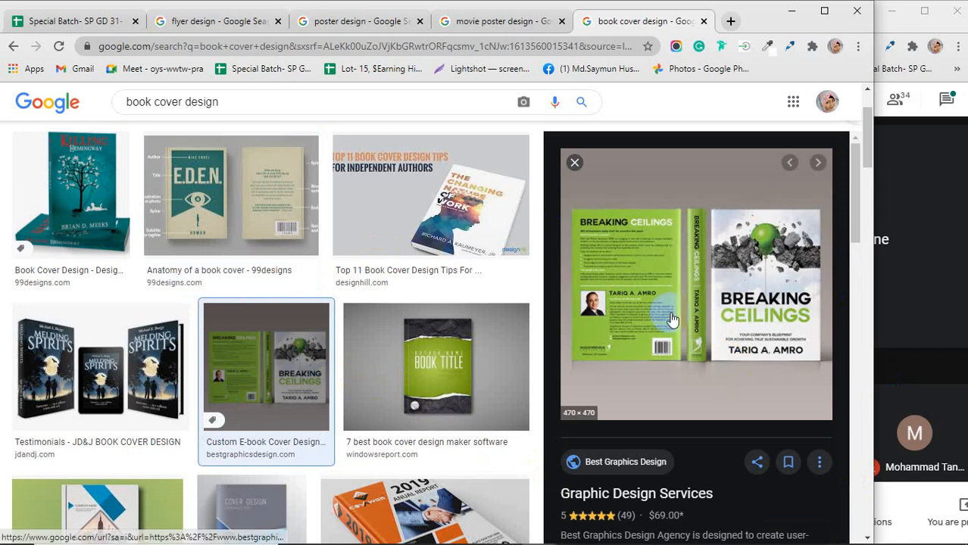
pyautogui.scroll(-3, 424, 371)
pyautogui.scroll(-3, 425, 371)
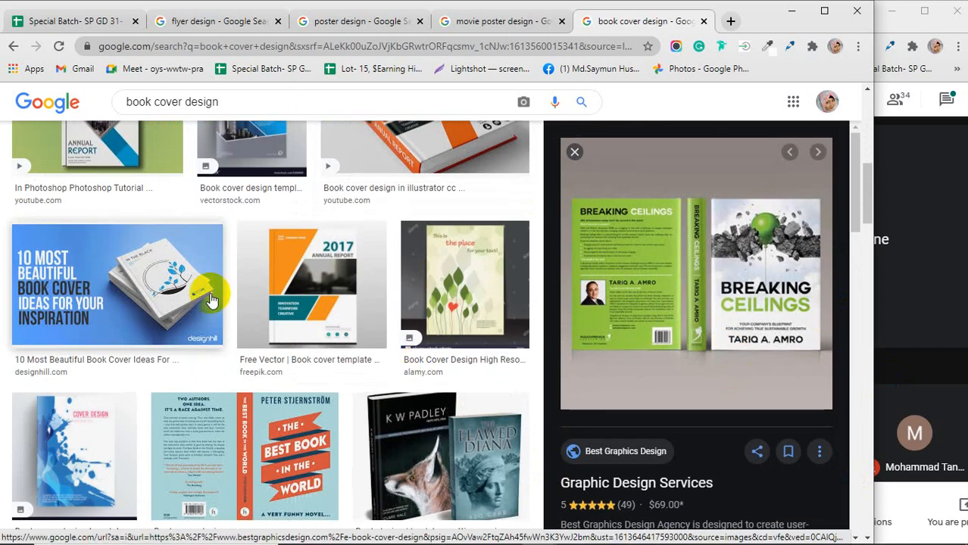
pyautogui.click(233, 447)
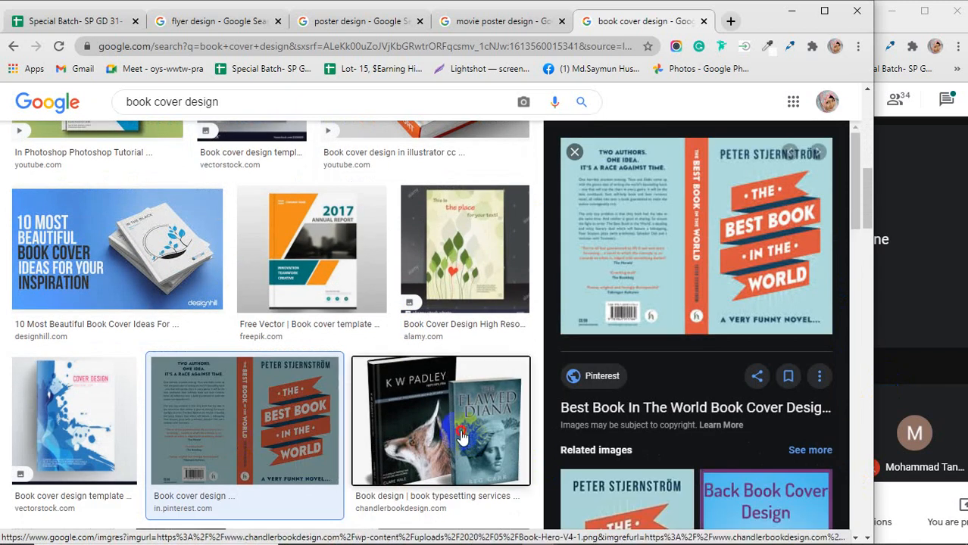
pyautogui.click(439, 424)
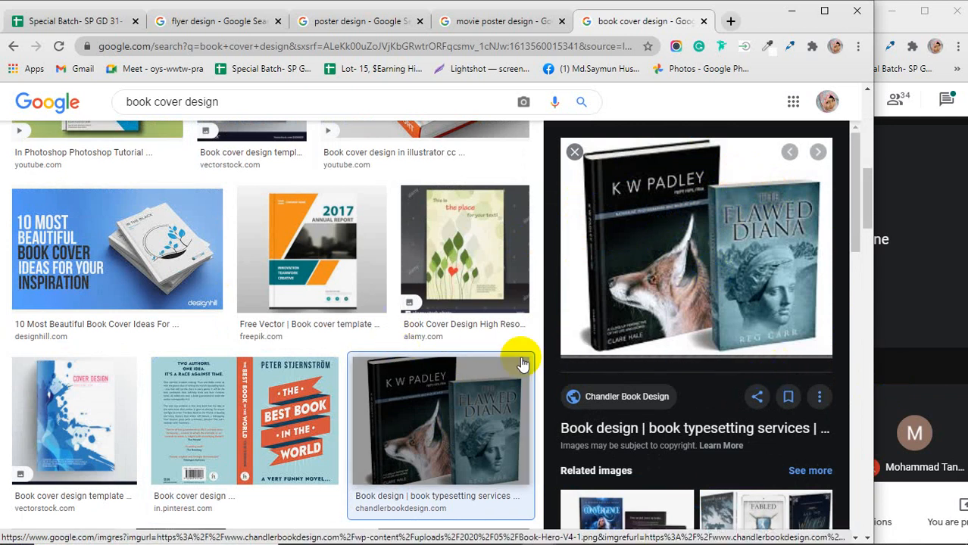
# Preview the "Modern Teal City Background" business cover and the "I Will Teach You to Be Rich" book cover
pyautogui.scroll(-5, 379, 341)
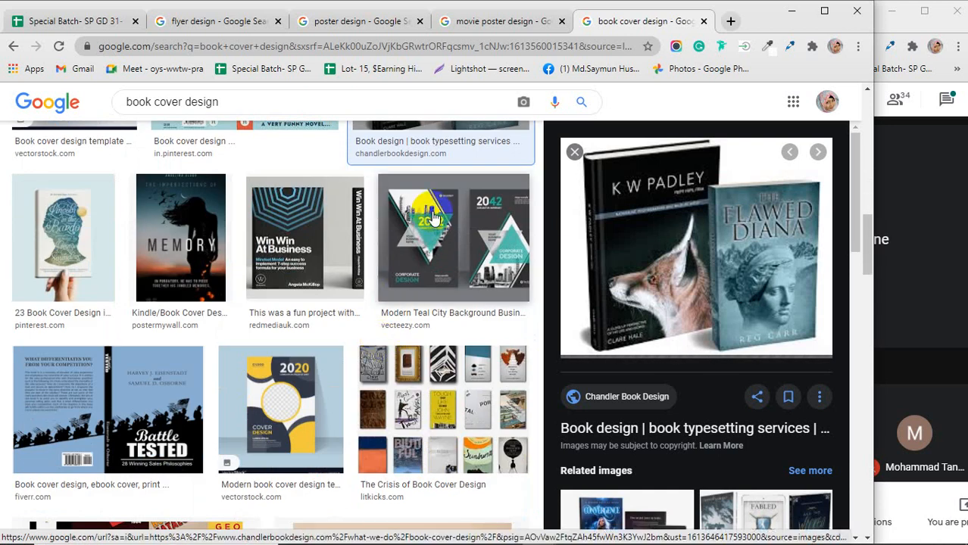
pyautogui.click(434, 219)
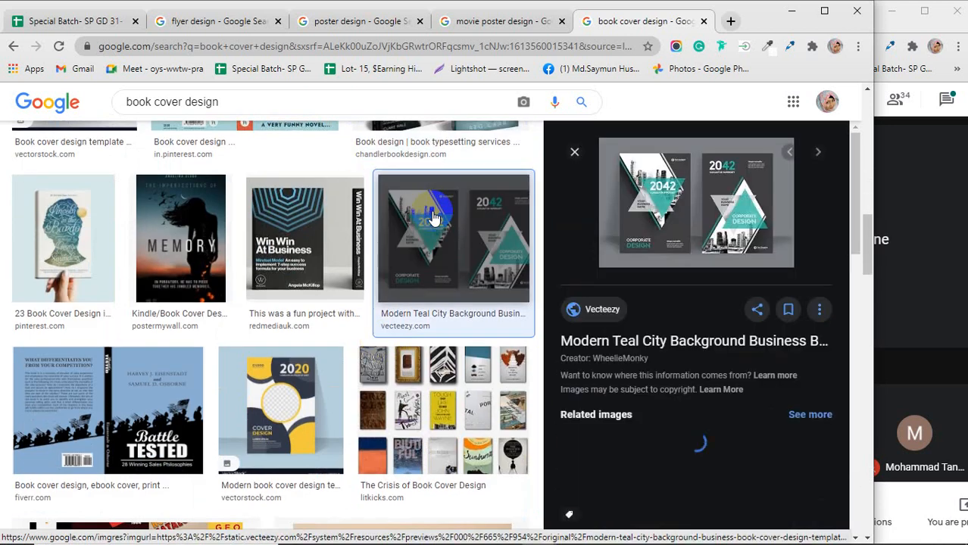
pyautogui.scroll(-3, 337, 252)
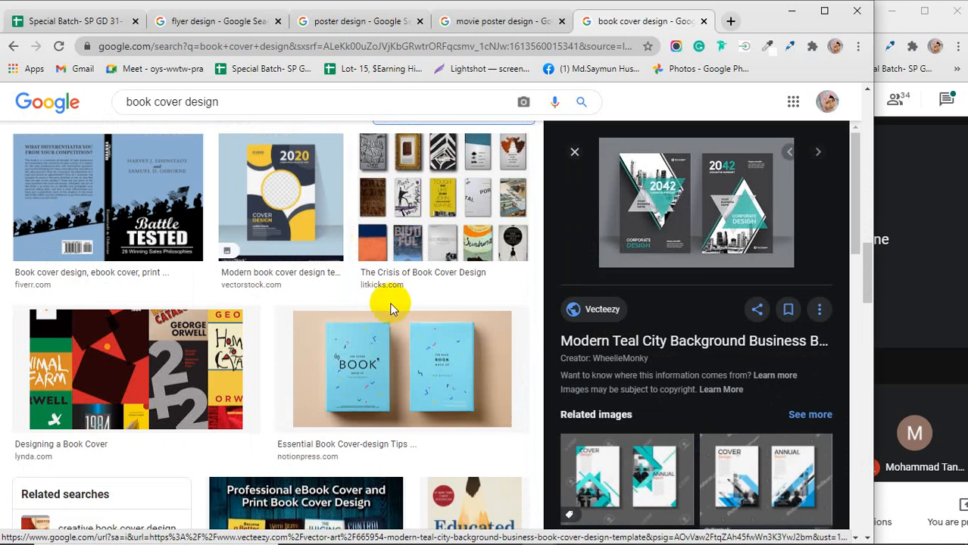
pyautogui.scroll(-3, 378, 310)
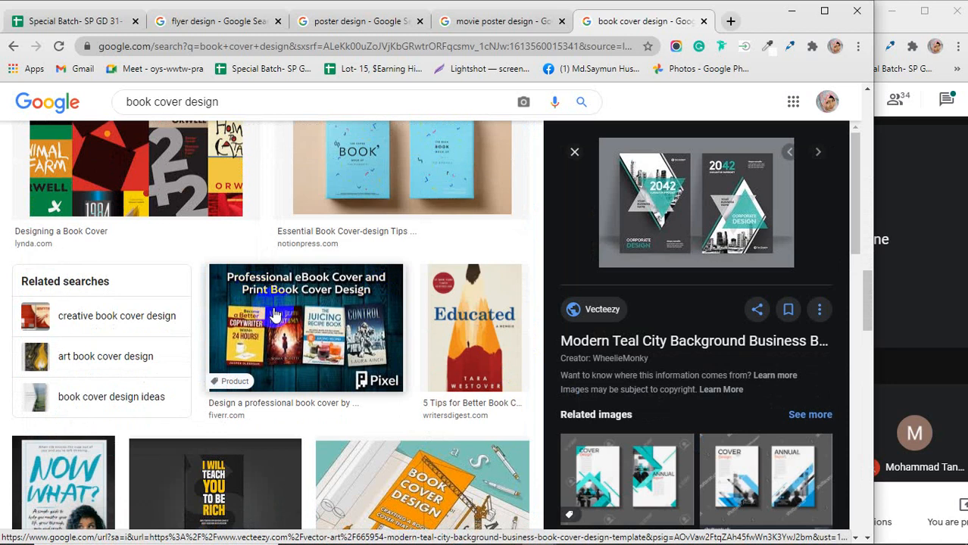
pyautogui.scroll(-3, 273, 309)
pyautogui.click(215, 292)
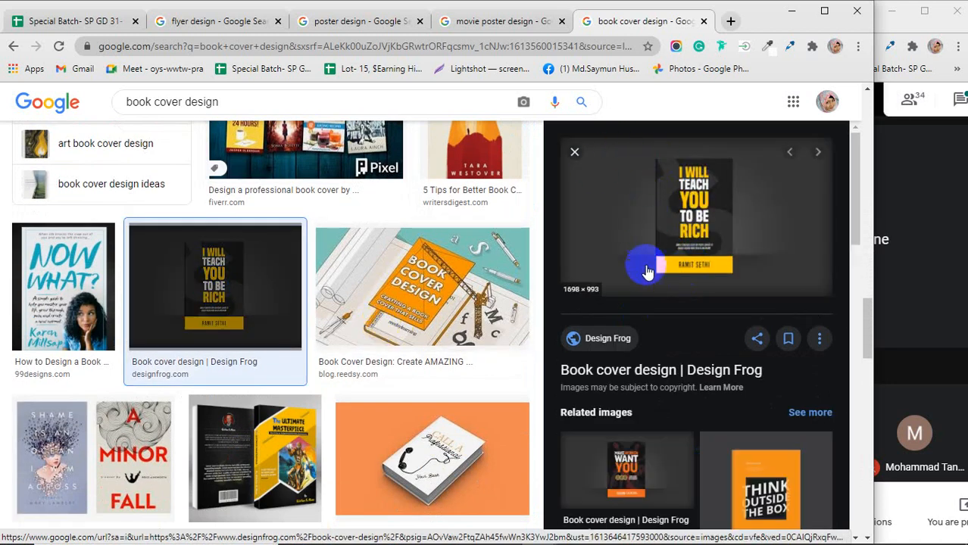
# Preview the red and dark "Corporate Design 2042" cover from Freepik and browse more book cover results
pyautogui.scroll(-2, 391, 263)
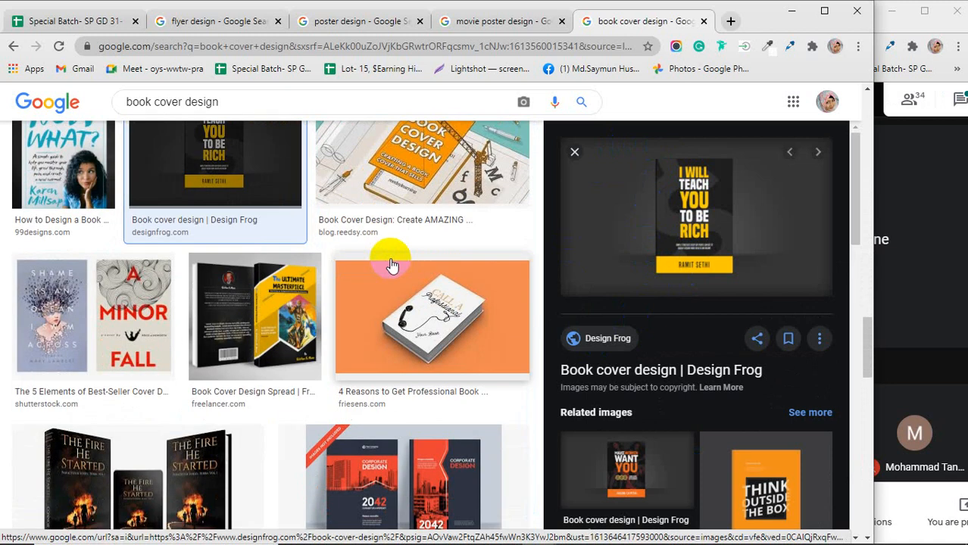
pyautogui.scroll(-1, 390, 264)
pyautogui.scroll(-1, 391, 263)
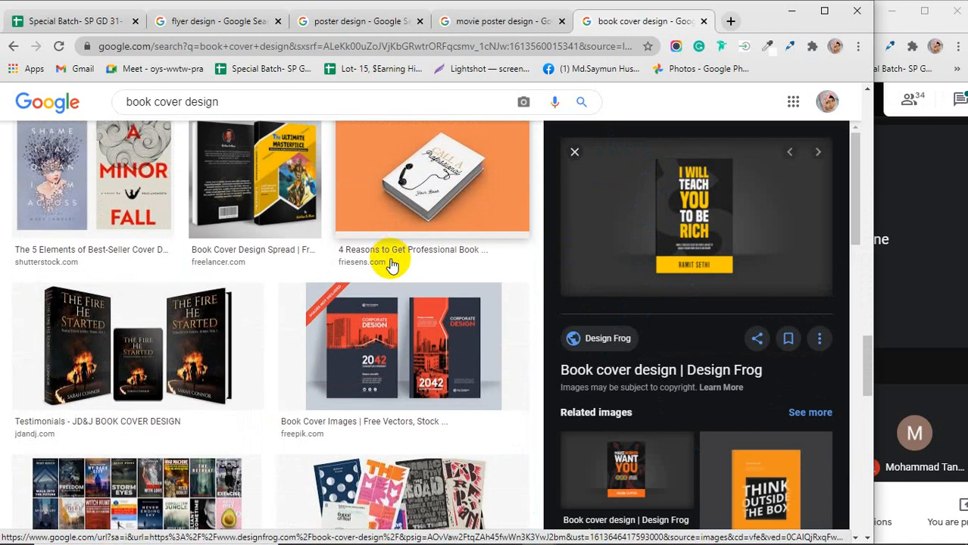
pyautogui.click(399, 337)
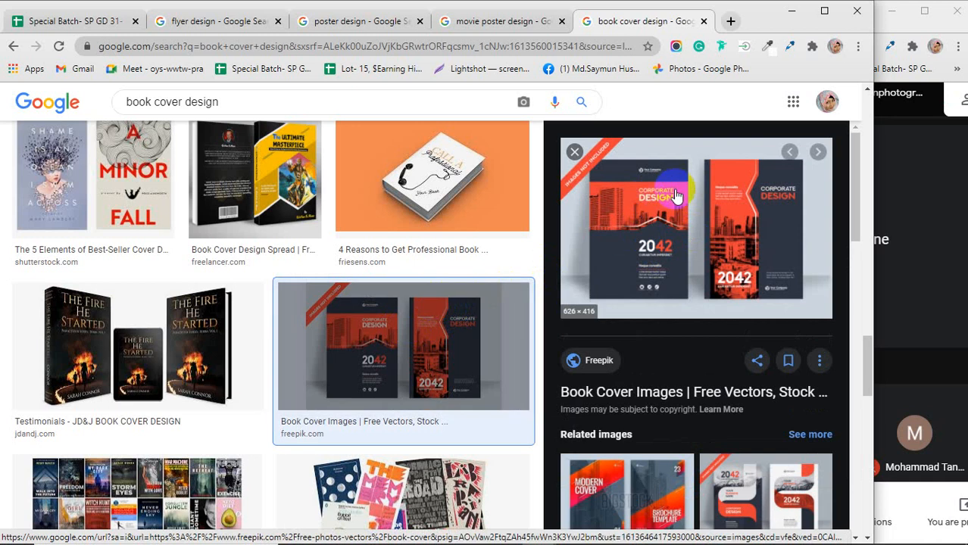
pyautogui.scroll(-1, 405, 312)
pyautogui.scroll(-1, 401, 314)
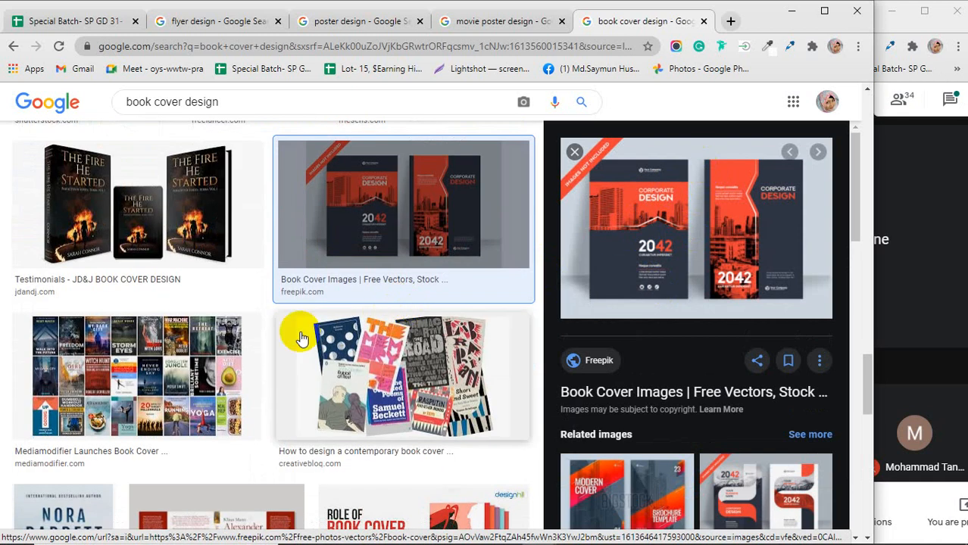
pyautogui.scroll(-4, 340, 333)
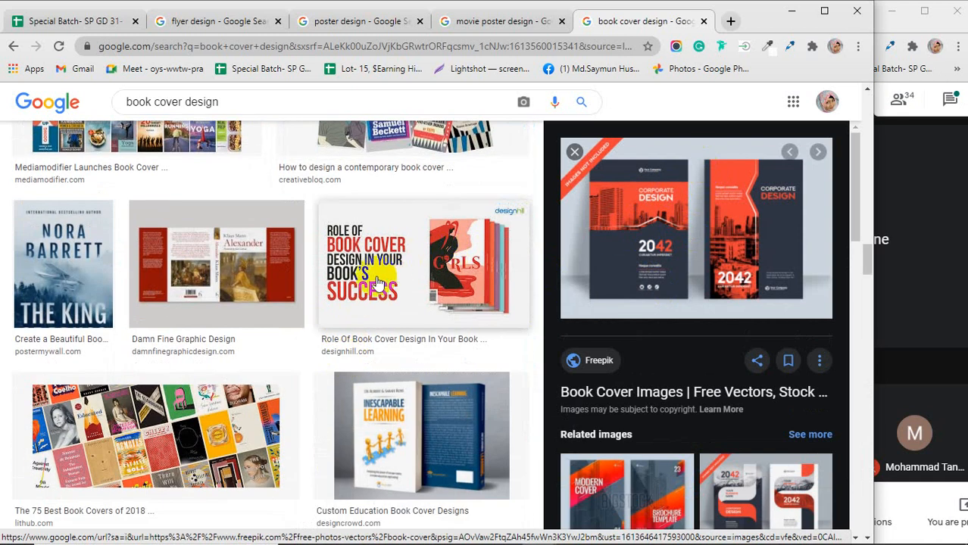
# Preview the "Role of Book Cover Design in Your Book's Success", "Inescapable Learning" and "The Leadership Journey" book cover images
pyautogui.click(389, 284)
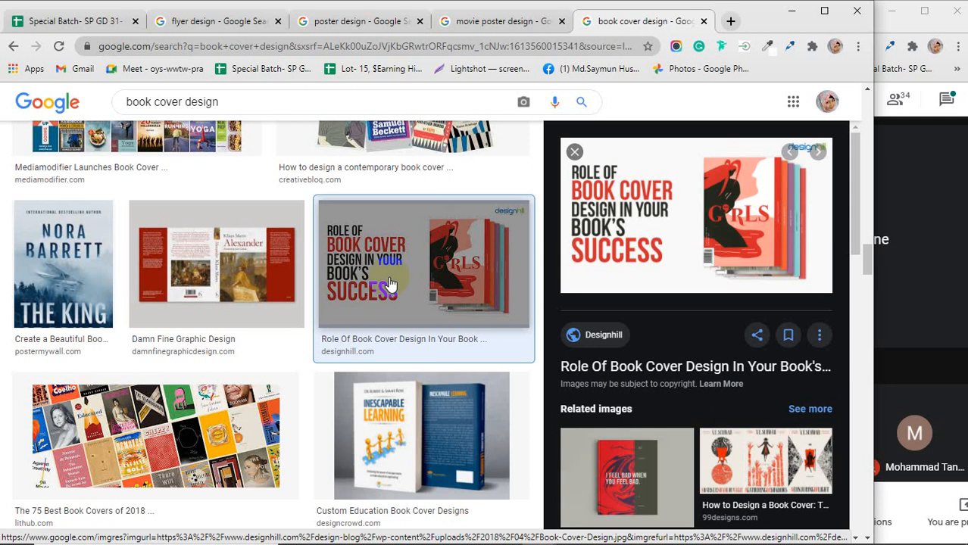
pyautogui.click(459, 458)
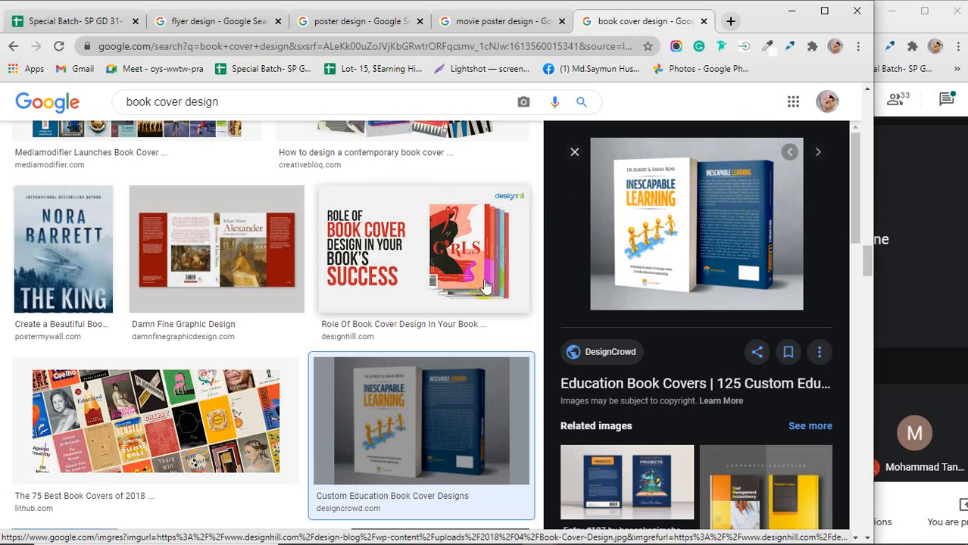
pyautogui.scroll(-2, 642, 259)
pyautogui.scroll(-5, 432, 336)
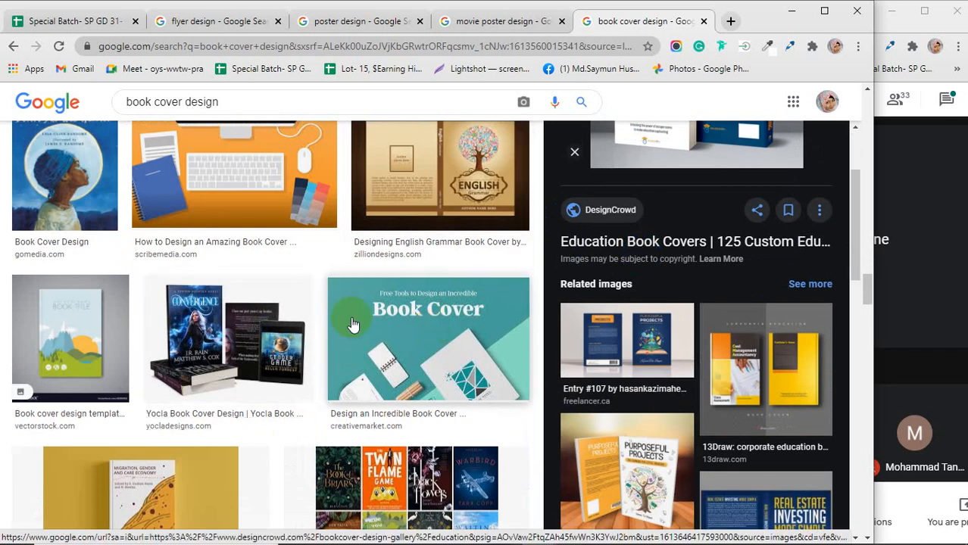
pyautogui.scroll(2, 702, 252)
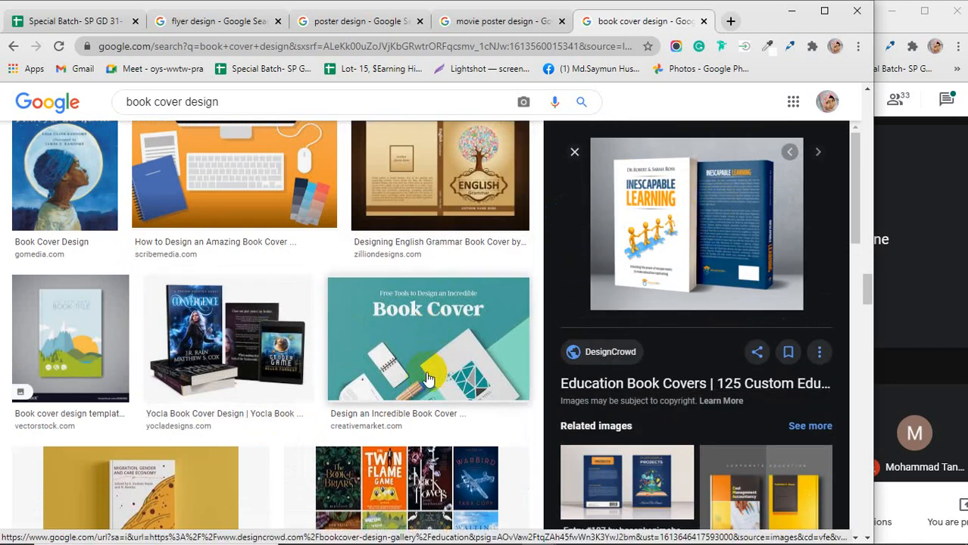
pyautogui.scroll(-4, 426, 379)
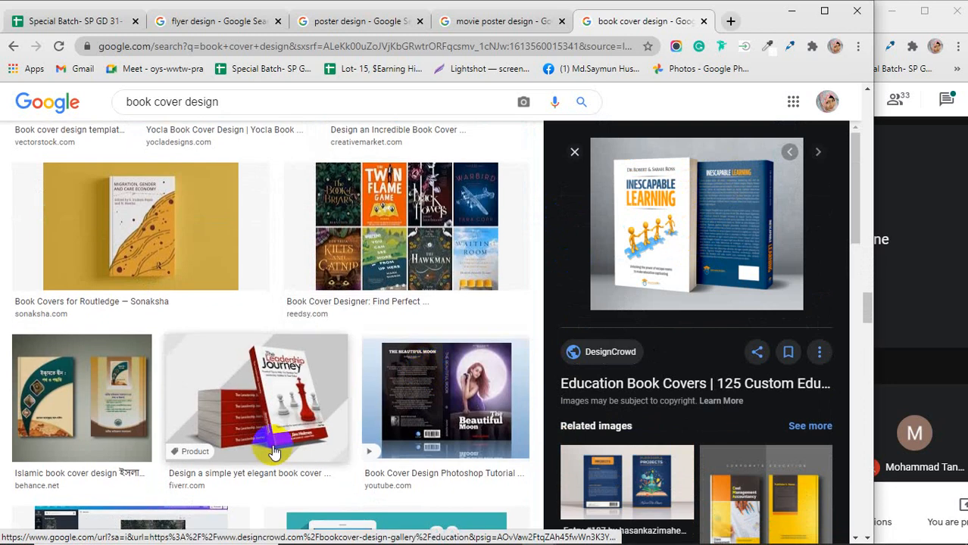
pyautogui.click(274, 452)
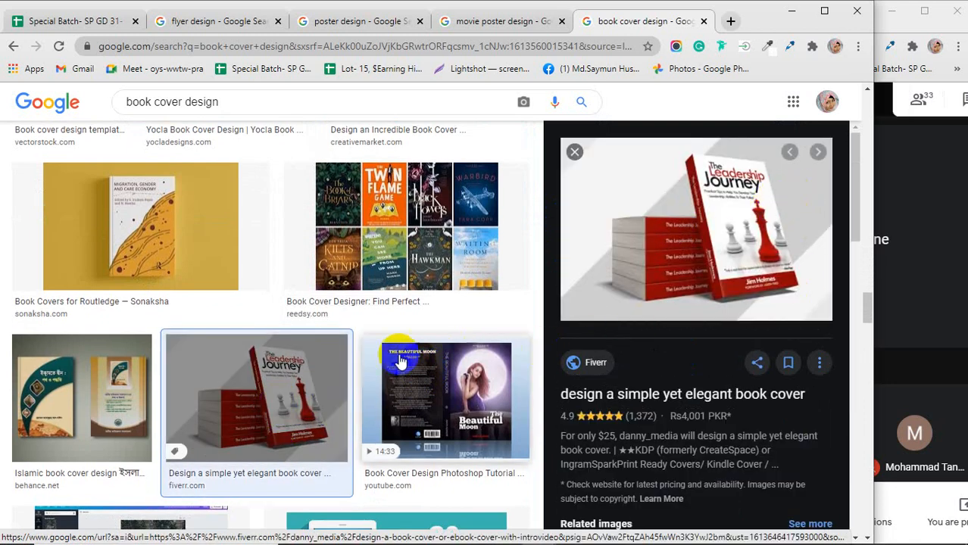
# Browse more book cover results and preview the yellow "The Messy Middle" cover from Muzli Search
pyautogui.scroll(-2, 396, 351)
pyautogui.scroll(-3, 396, 353)
pyautogui.scroll(-3, 396, 352)
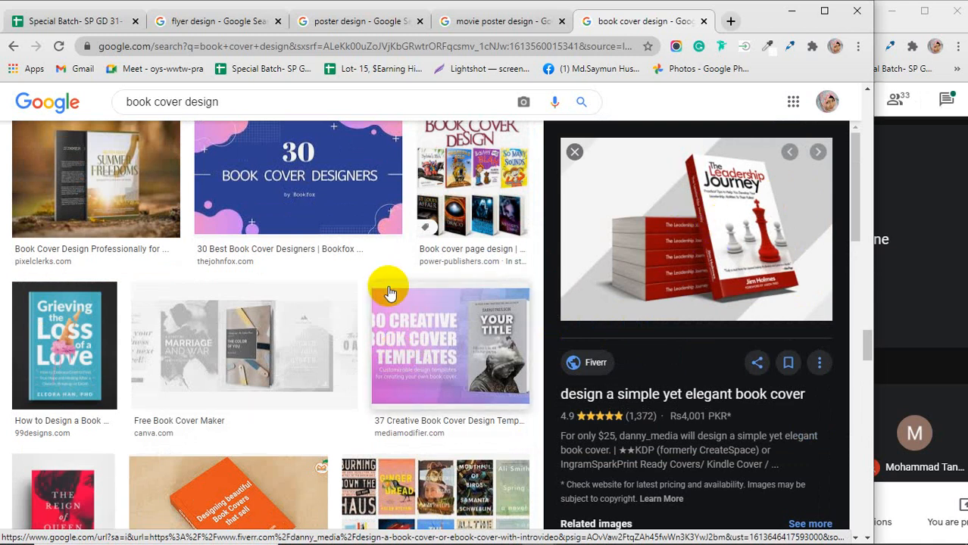
pyautogui.scroll(-2, 388, 290)
pyautogui.scroll(-2, 388, 292)
pyautogui.scroll(-4, 398, 228)
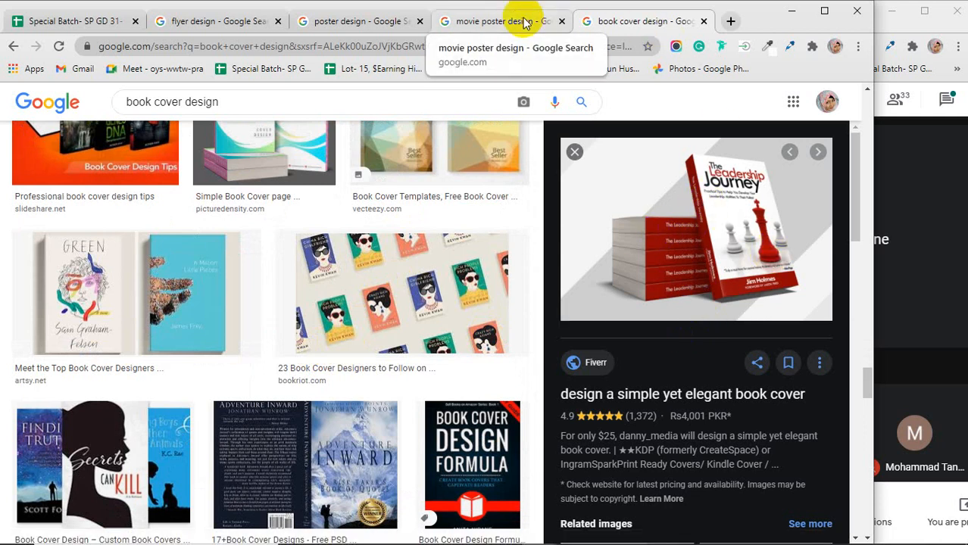
pyautogui.scroll(-4, 401, 254)
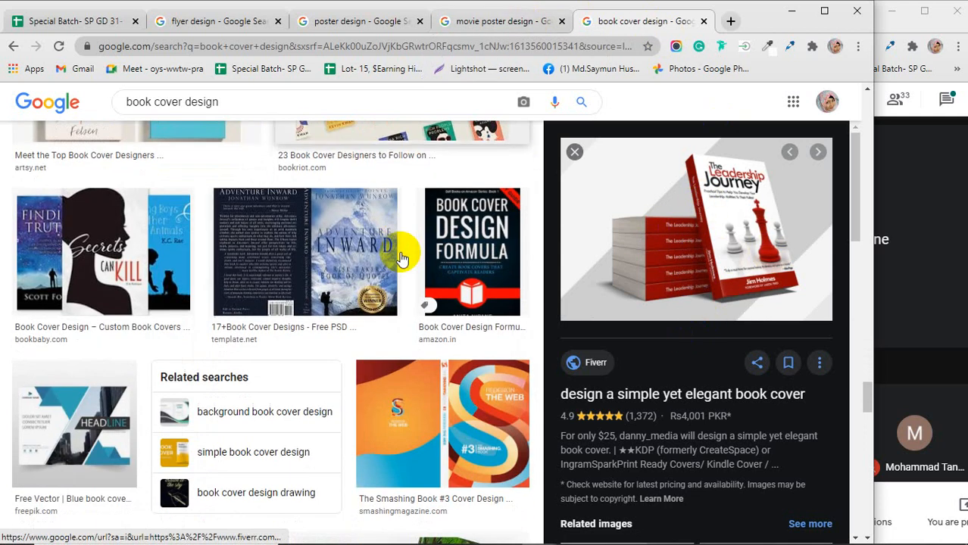
pyautogui.scroll(-5, 402, 258)
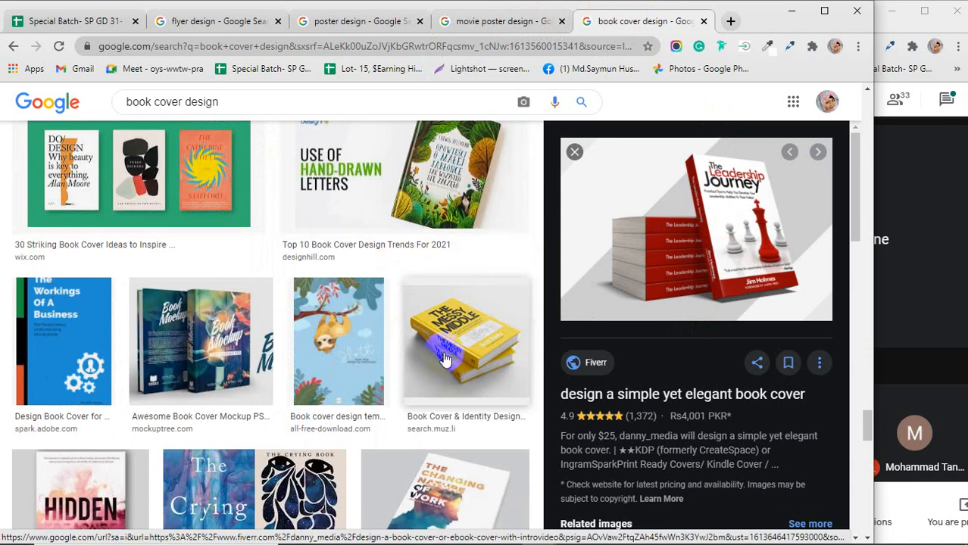
pyautogui.click(445, 360)
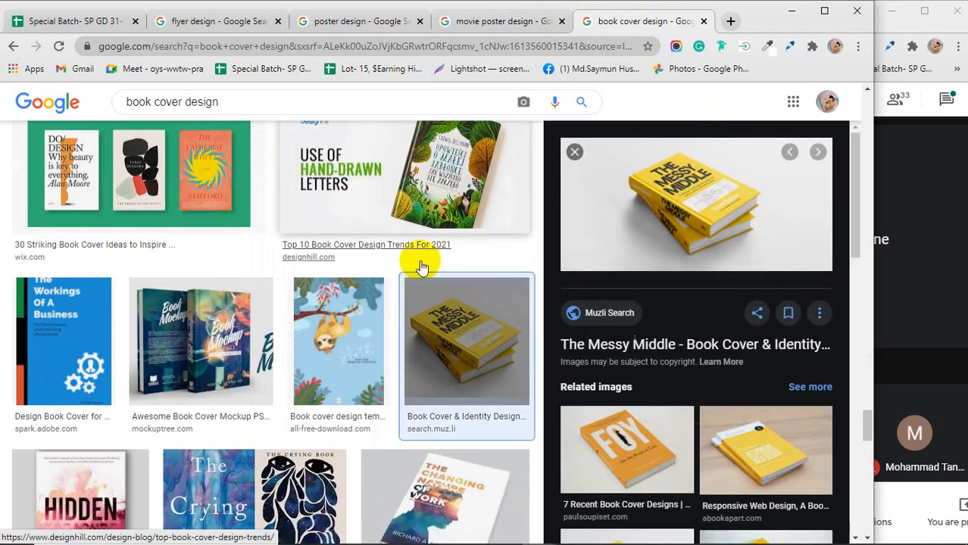
pyautogui.click(452, 368)
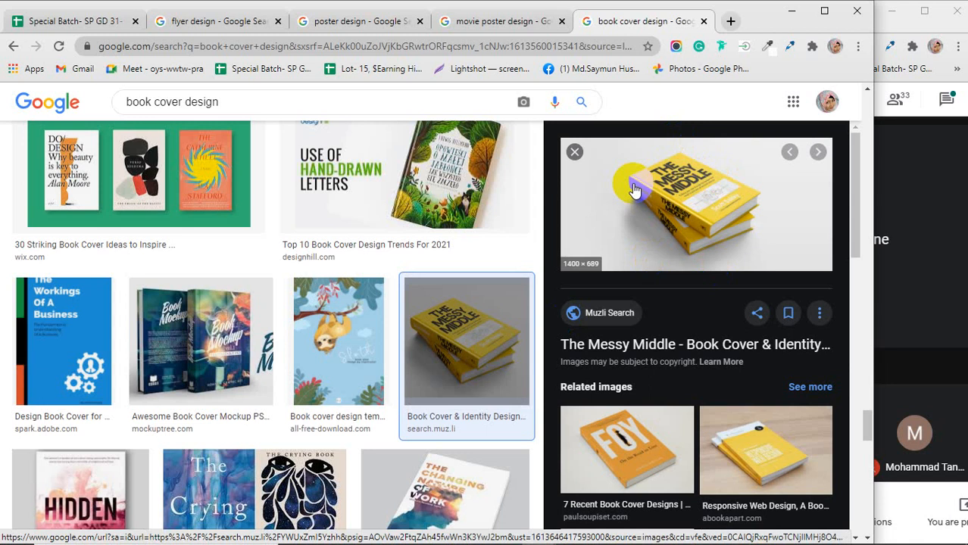
pyautogui.scroll(-3, 386, 354)
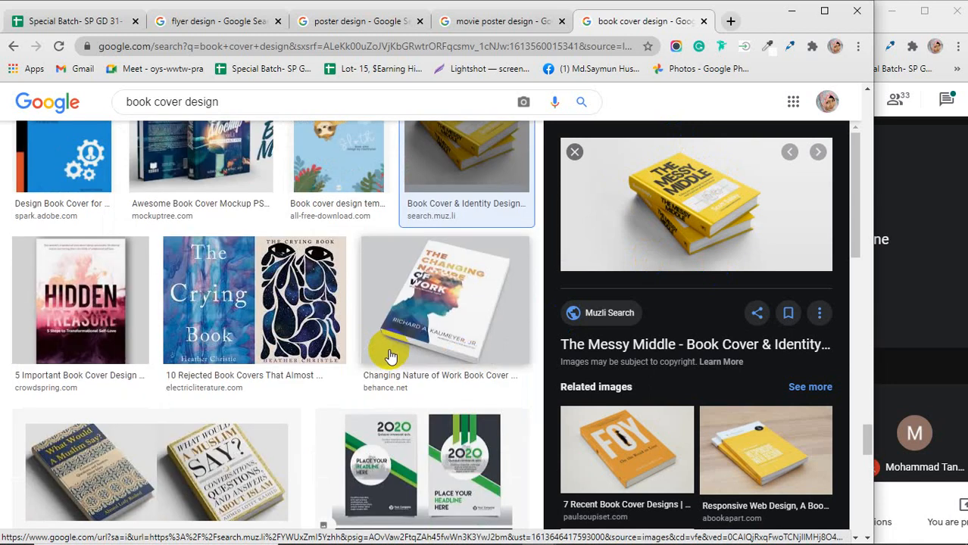
# Close the book cover, movie poster and poster design search tabs and minimize the browser to show the desktop
pyautogui.click(704, 21)
pyautogui.click(670, 21)
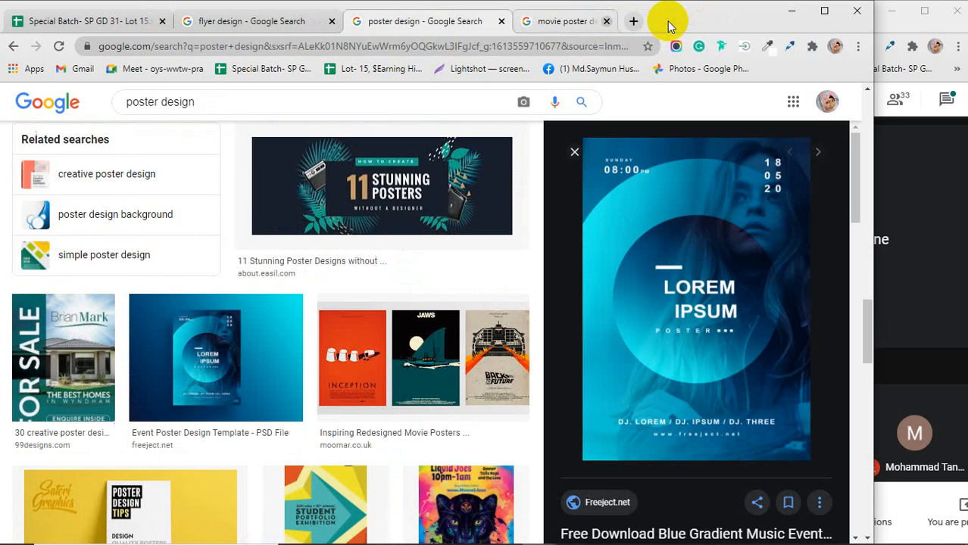
pyautogui.click(501, 21)
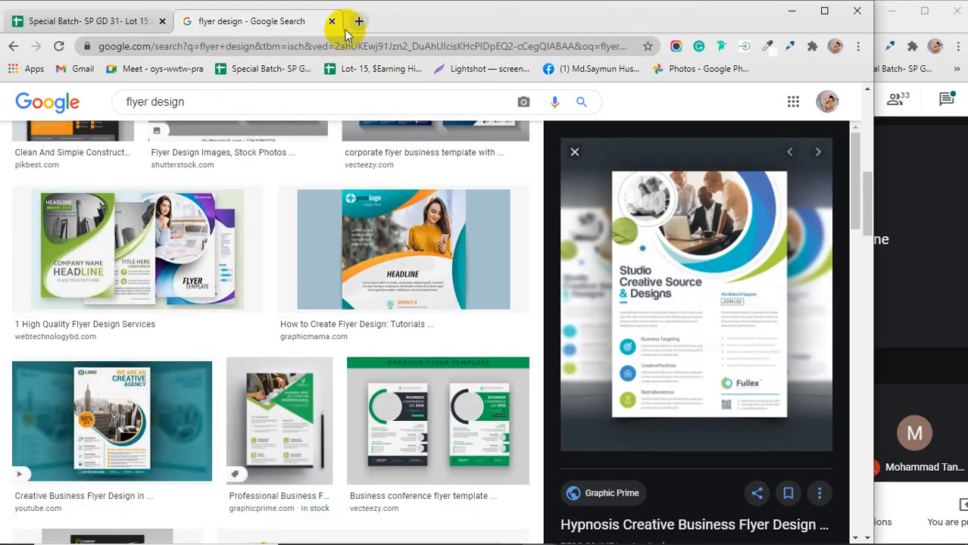
pyautogui.click(790, 12)
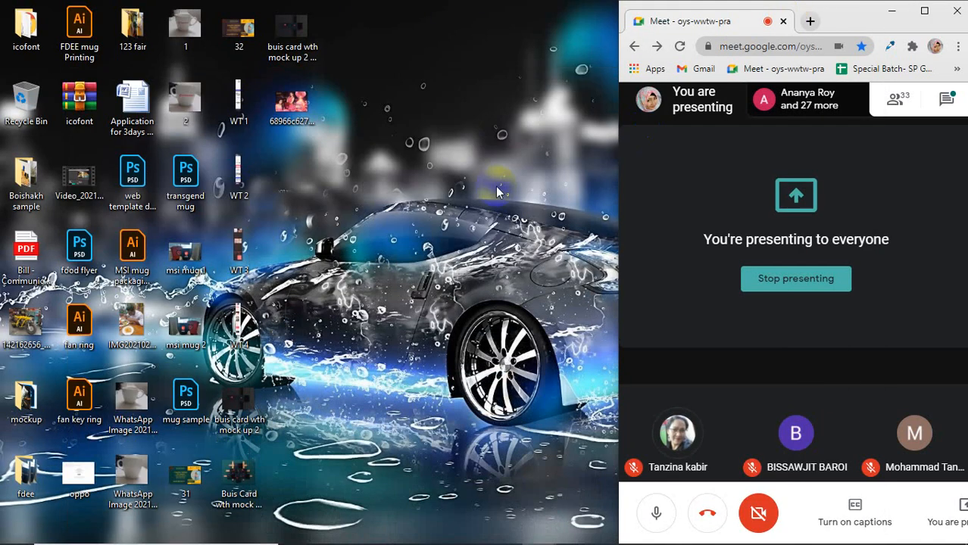
pyautogui.rightClick(448, 138)
pyautogui.click(462, 183)
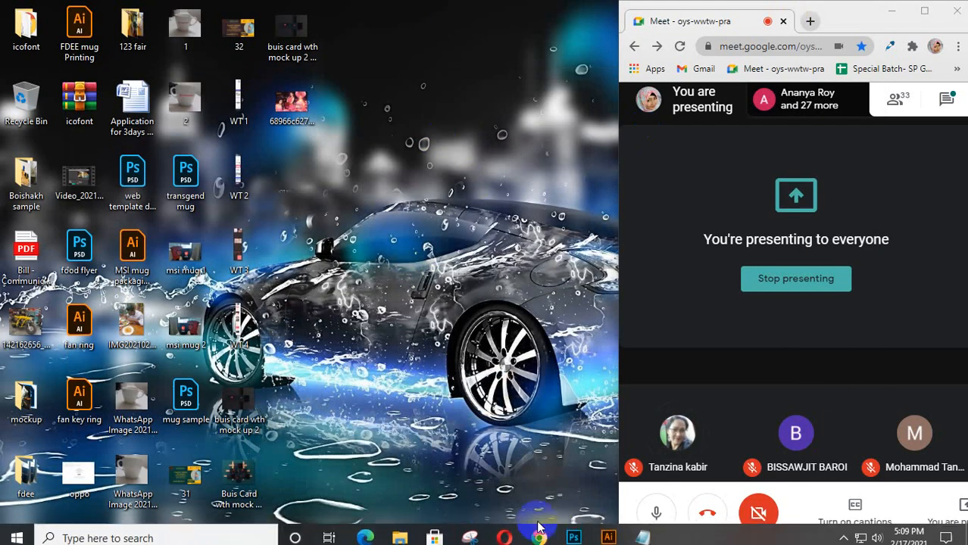
# Switch to Photoshop and start a new document named "33&38 flyer design"
pyautogui.click(573, 536)
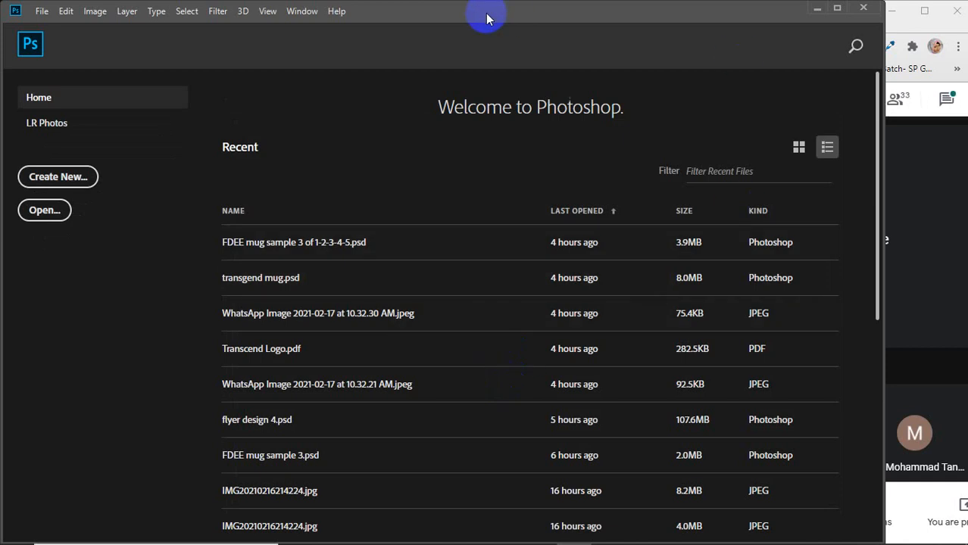
pyautogui.moveTo(486, 18); pyautogui.dragTo(483, 15)
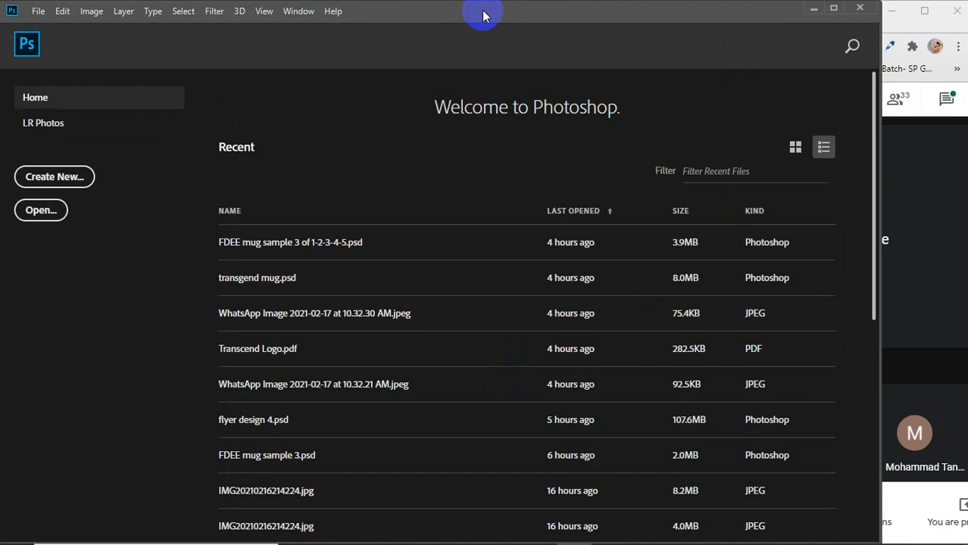
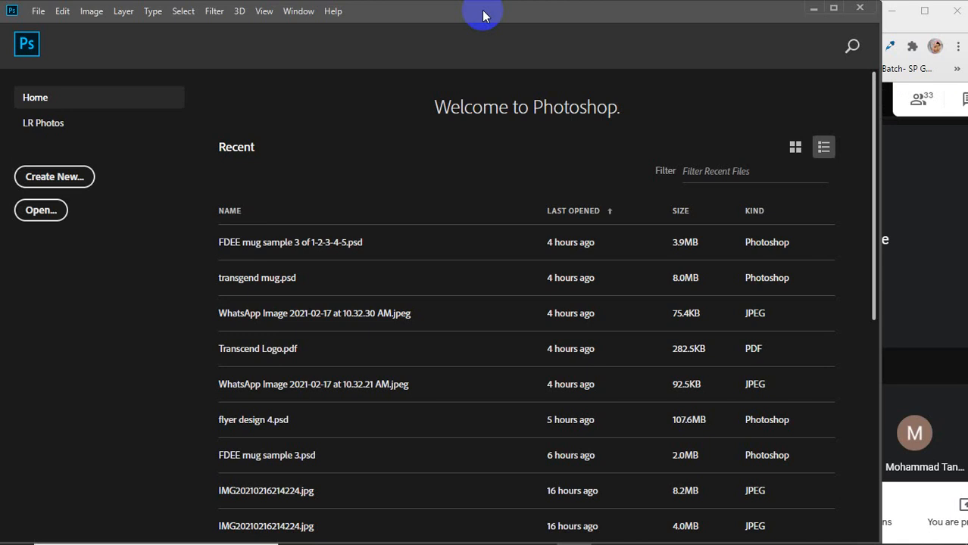
pyautogui.click(72, 174)
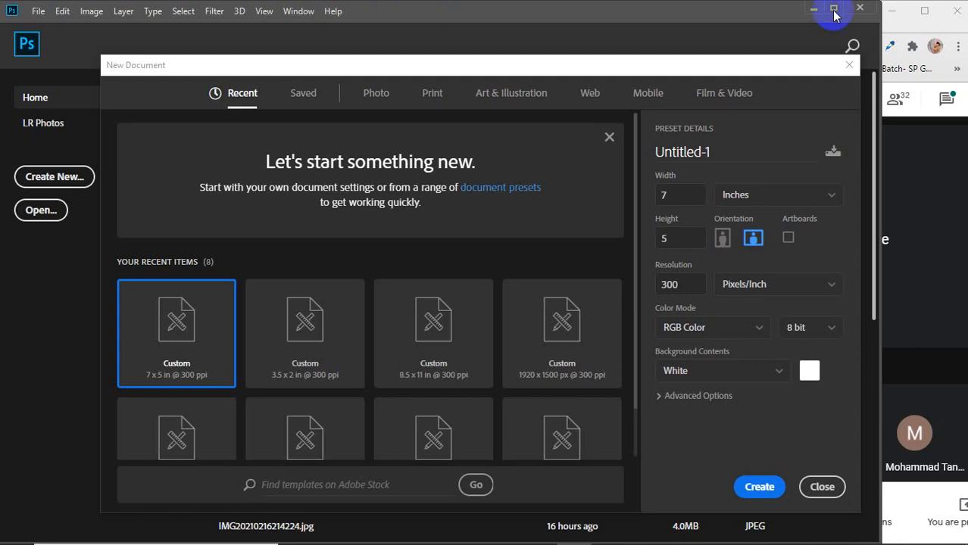
pyautogui.click(682, 152)
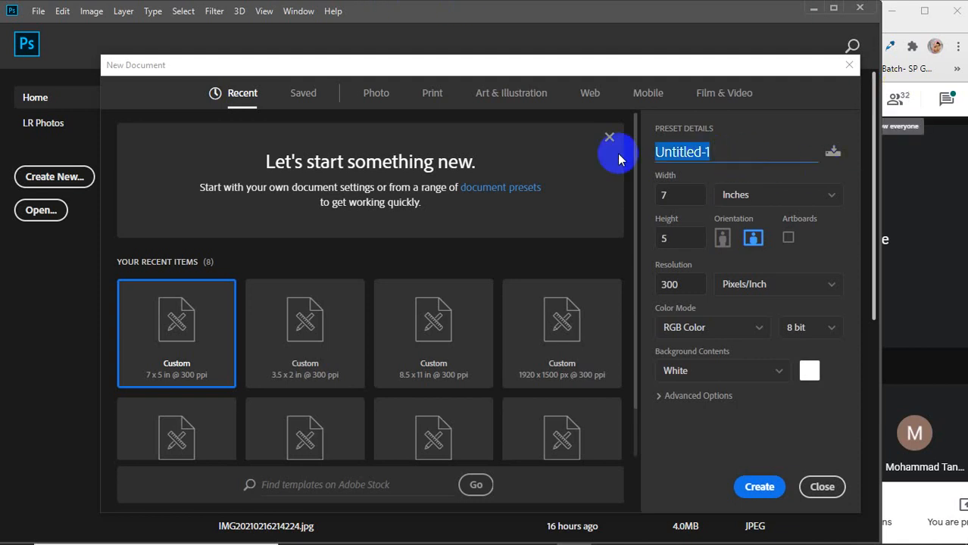
pyautogui.write('33')
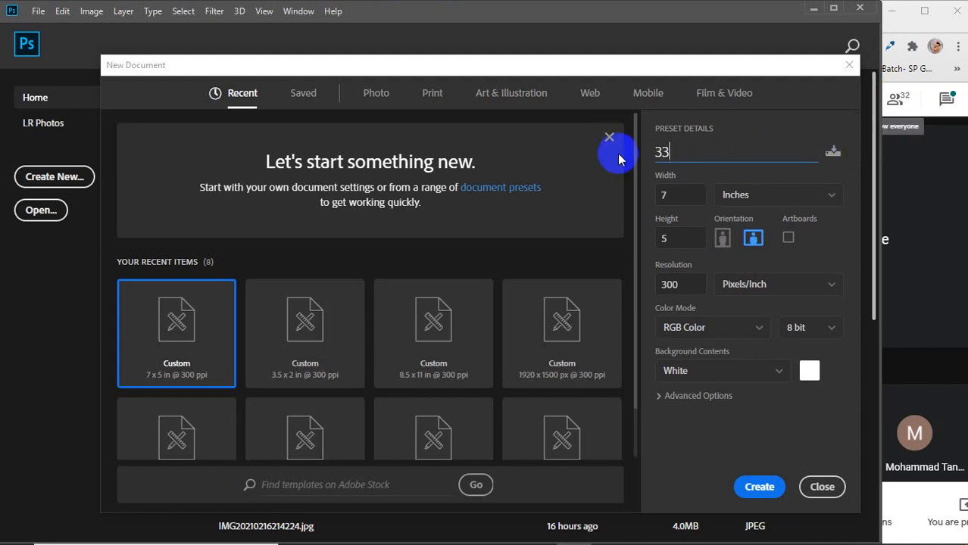
pyautogui.write('&38 f')
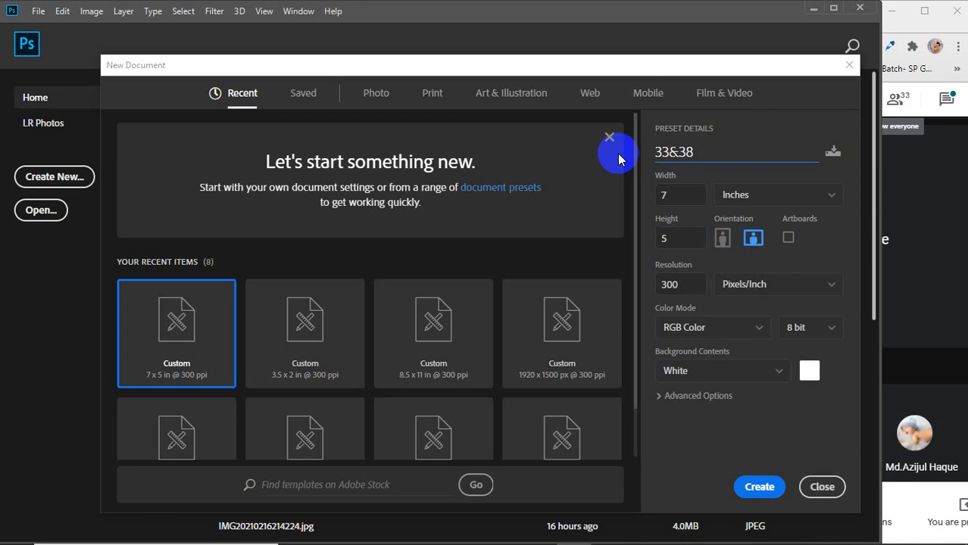
pyautogui.write('lyer')
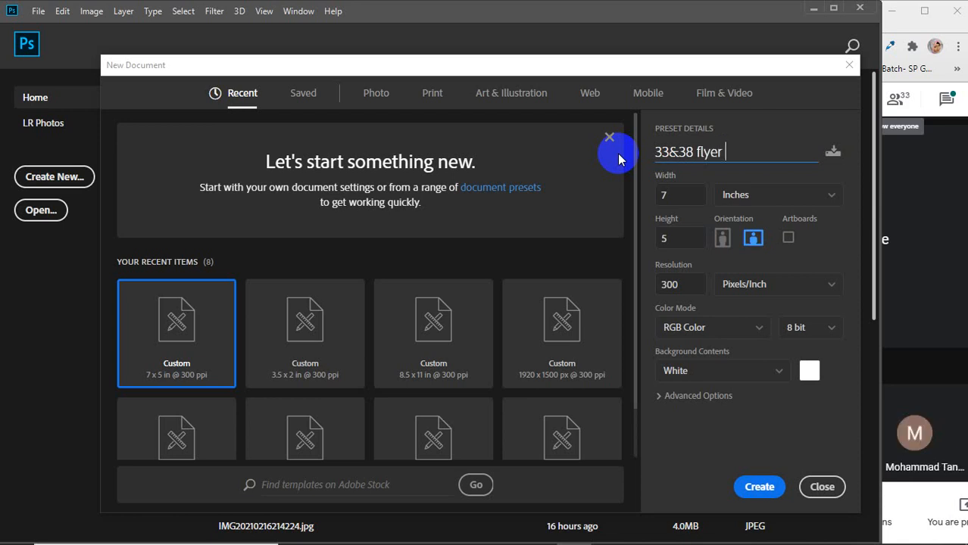
pyautogui.write(' design')
# Set the document to 8.5 inches wide and 11 inches high at 300 pixels/inch in RGB Color, and create it
pyautogui.click(742, 199)
pyautogui.click(739, 203)
pyautogui.click(666, 194)
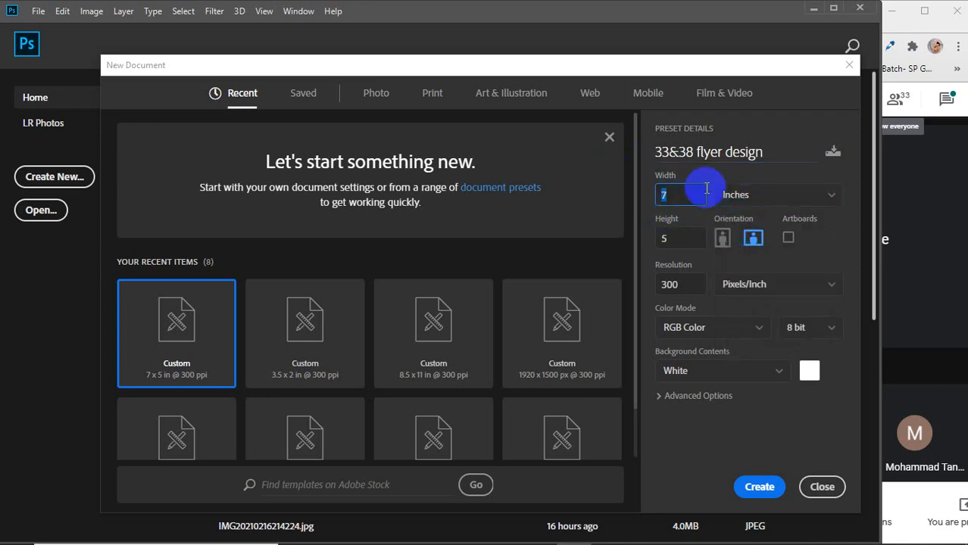
pyautogui.write('8.5')
pyautogui.moveTo(684, 240); pyautogui.dragTo(646, 242)
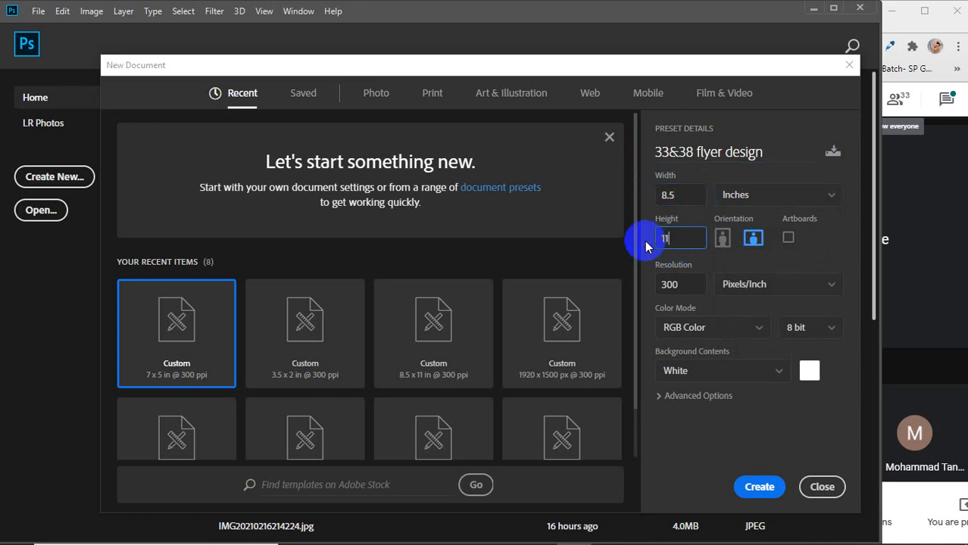
pyautogui.doubleClick(677, 289)
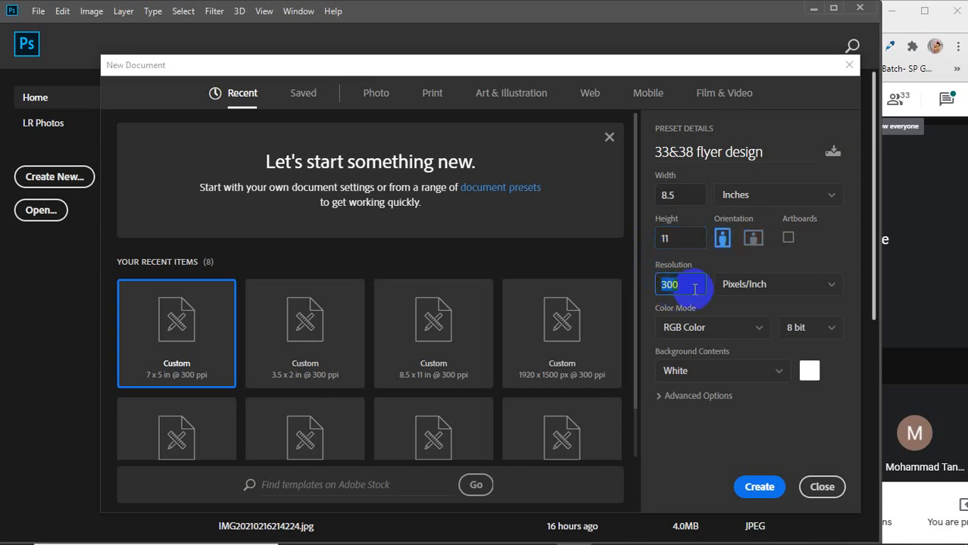
pyautogui.click(691, 279)
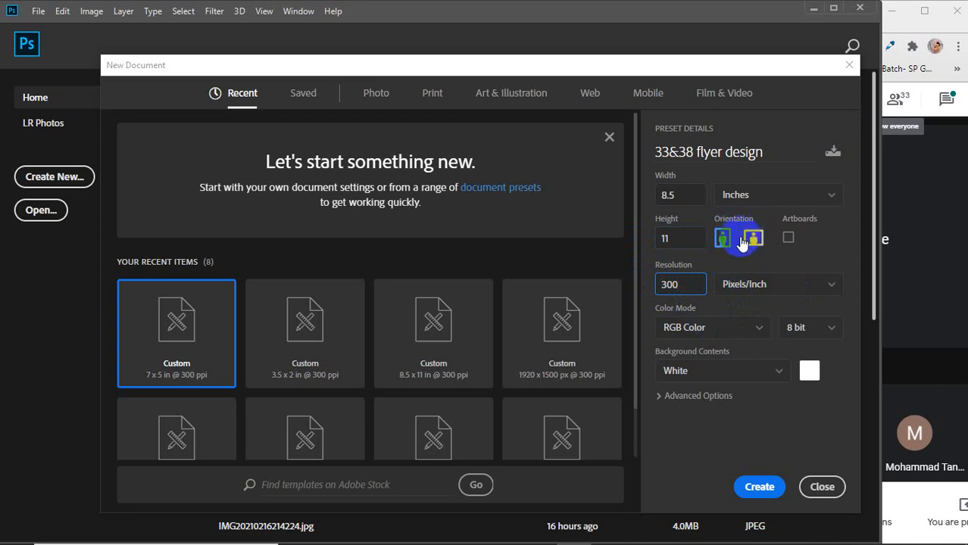
pyautogui.click(676, 195)
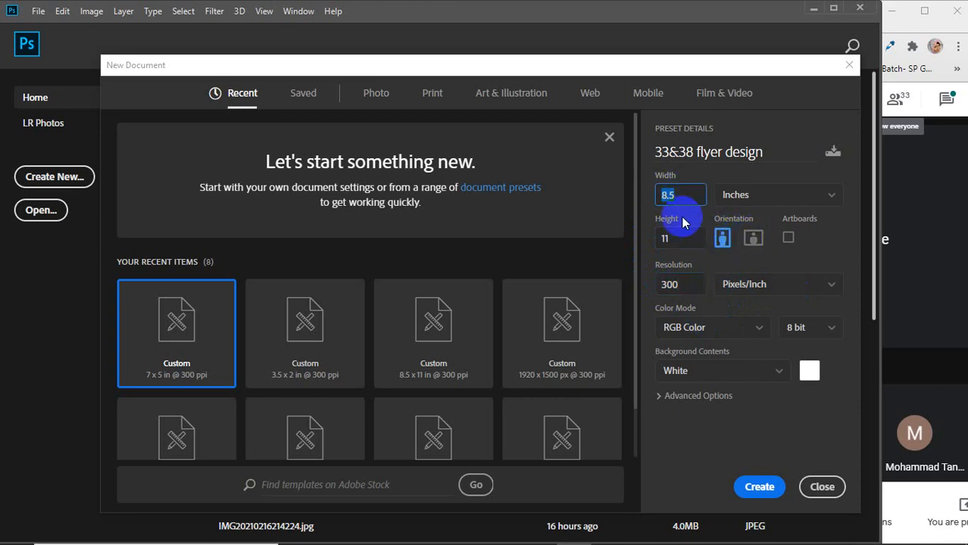
pyautogui.click(672, 238)
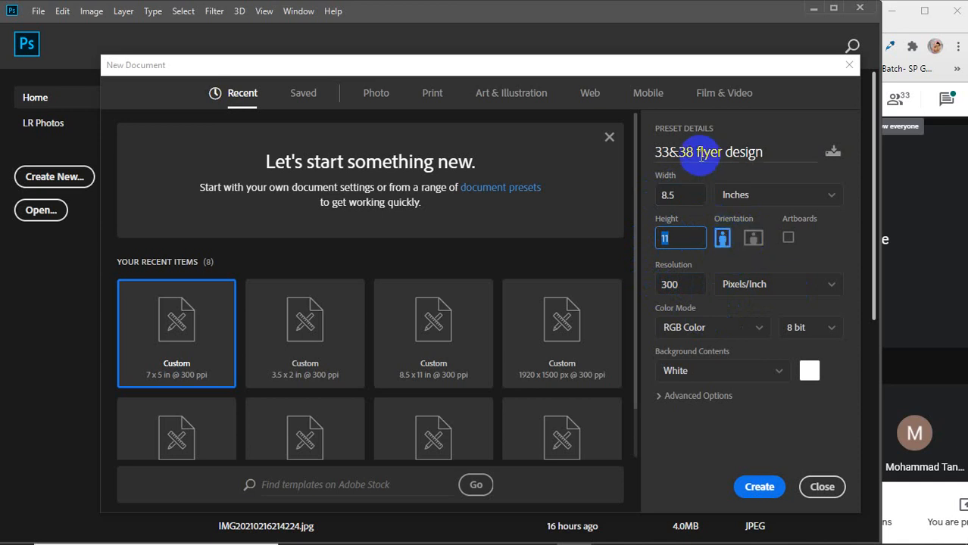
pyautogui.click(757, 485)
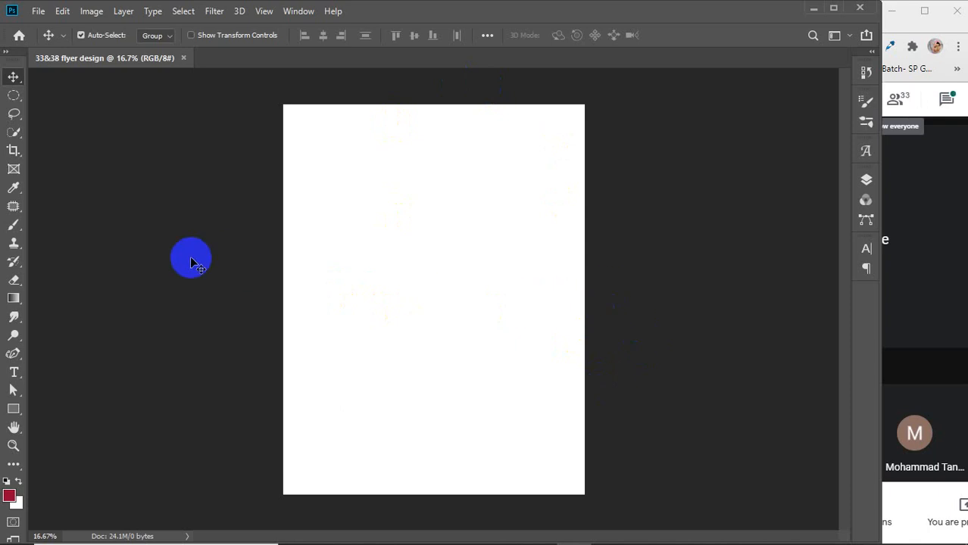
# Show the rulers and place vertical guides along the page's left and right edges
pyautogui.hotkey('ctrl', 'r')
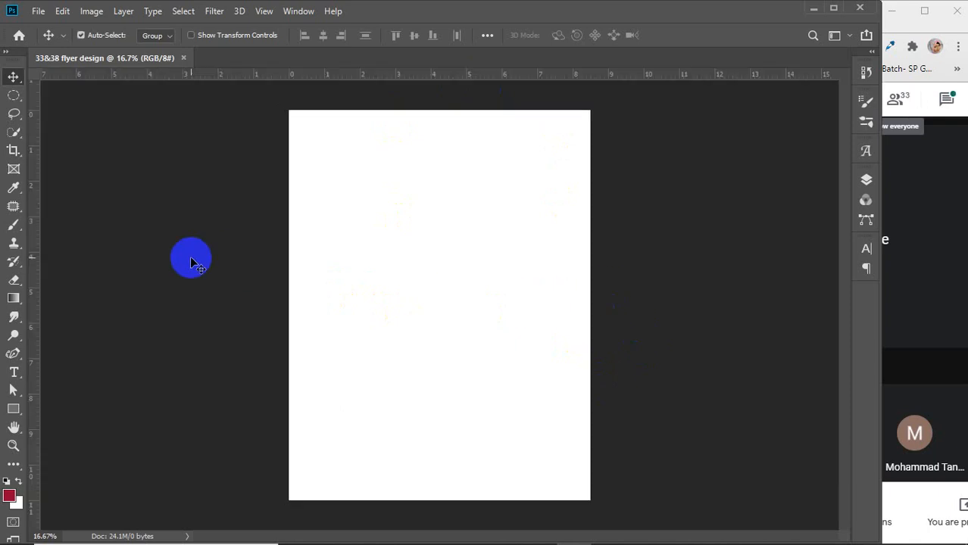
pyautogui.moveTo(35, 318); pyautogui.dragTo(289, 345)
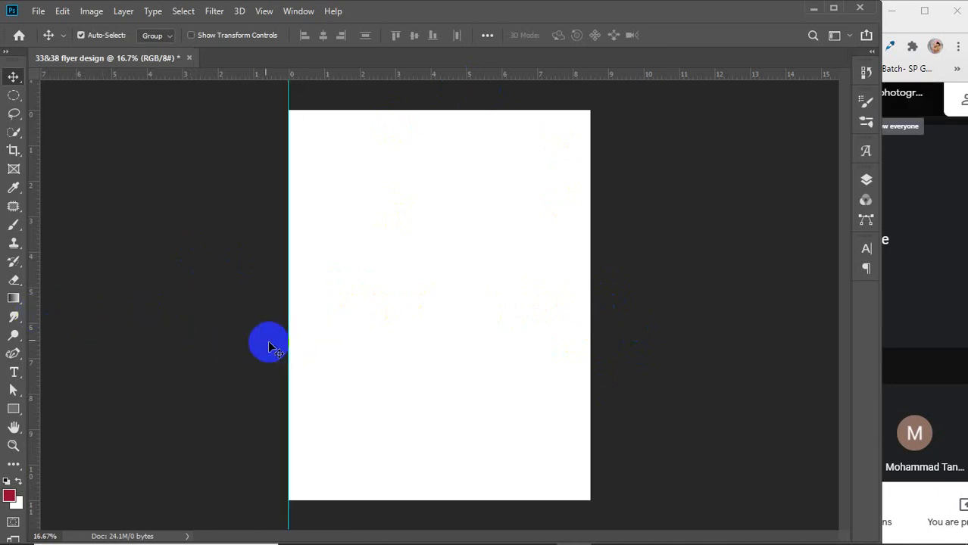
pyautogui.moveTo(36, 309); pyautogui.dragTo(583, 320)
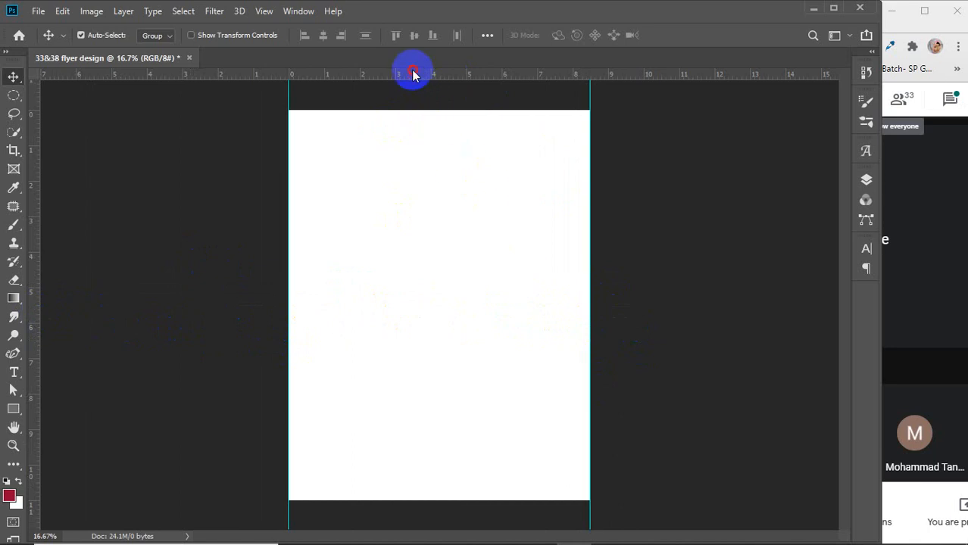
# Place horizontal guides along the page's top and bottom edges
pyautogui.moveTo(410, 76); pyautogui.dragTo(411, 110)
pyautogui.moveTo(402, 78); pyautogui.dragTo(385, 500)
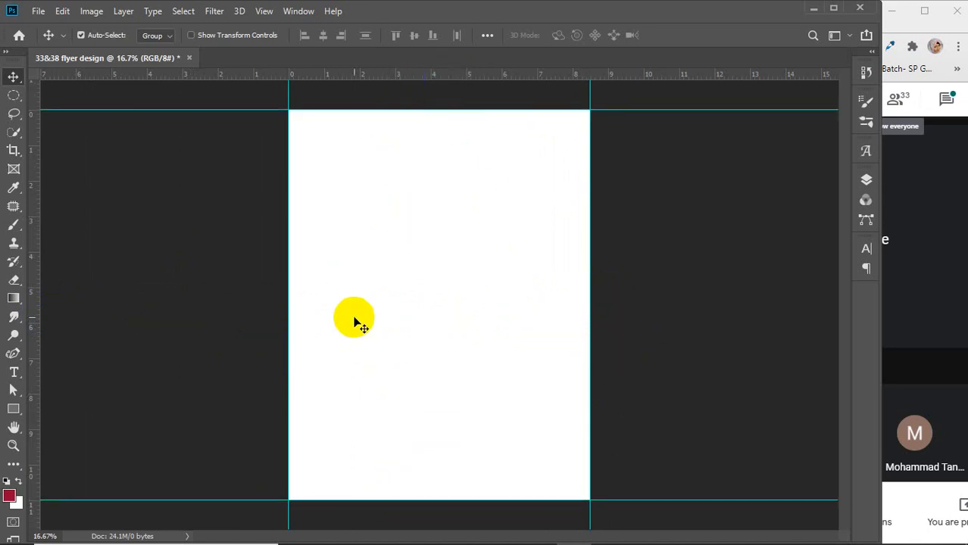
# Extend the canvas relatively by 0.25 inches in width and 0.25 inches in height, anchored at the center
pyautogui.click(92, 12)
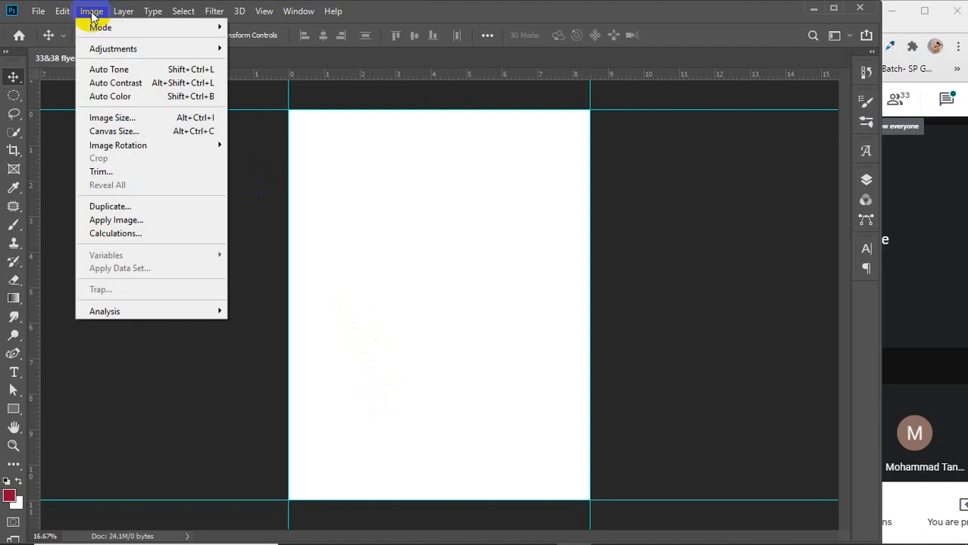
pyautogui.click(112, 131)
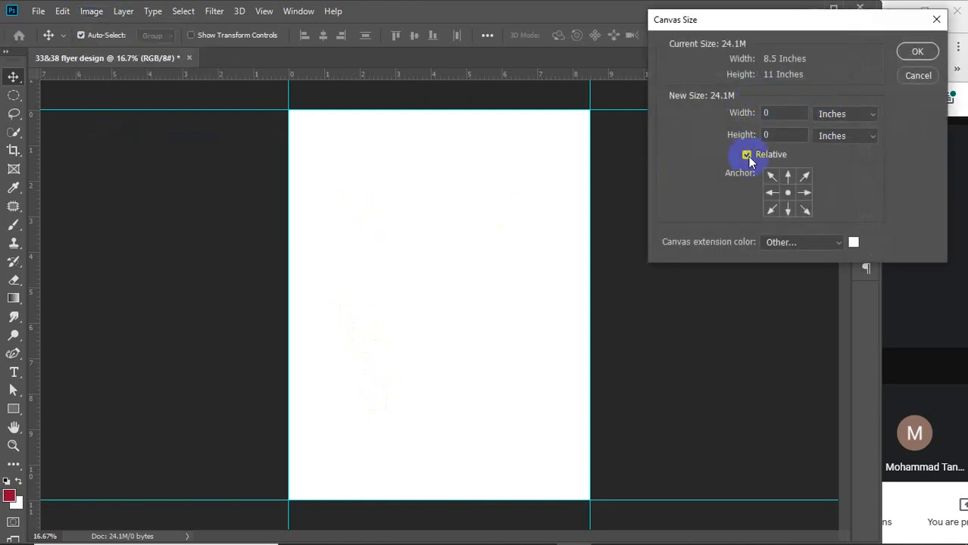
pyautogui.click(788, 193)
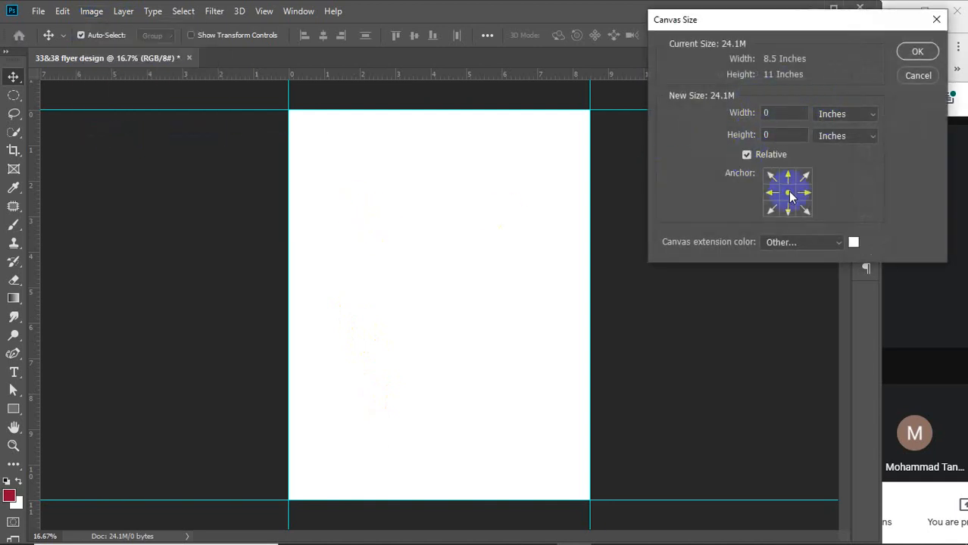
pyautogui.click(778, 114)
pyautogui.write('.')
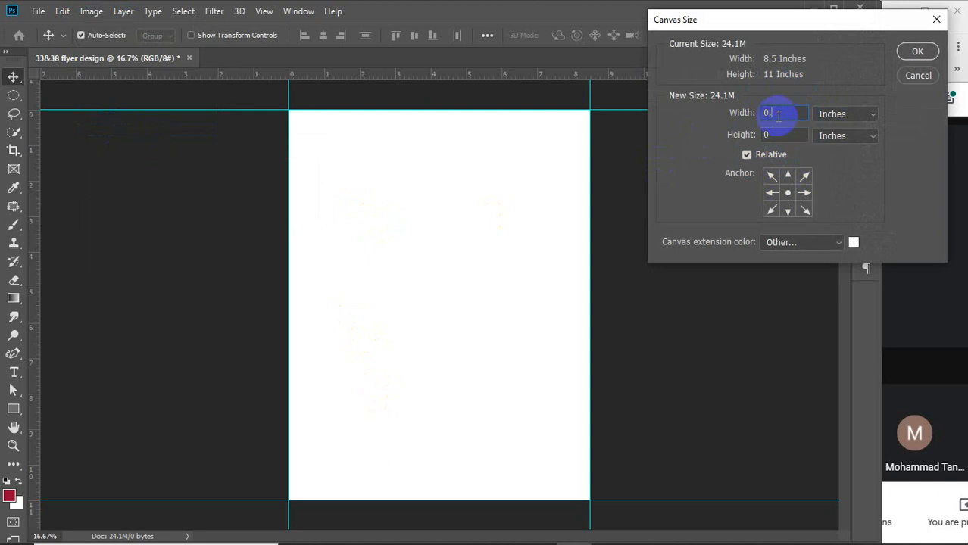
pyautogui.write('25')
pyautogui.click(789, 139)
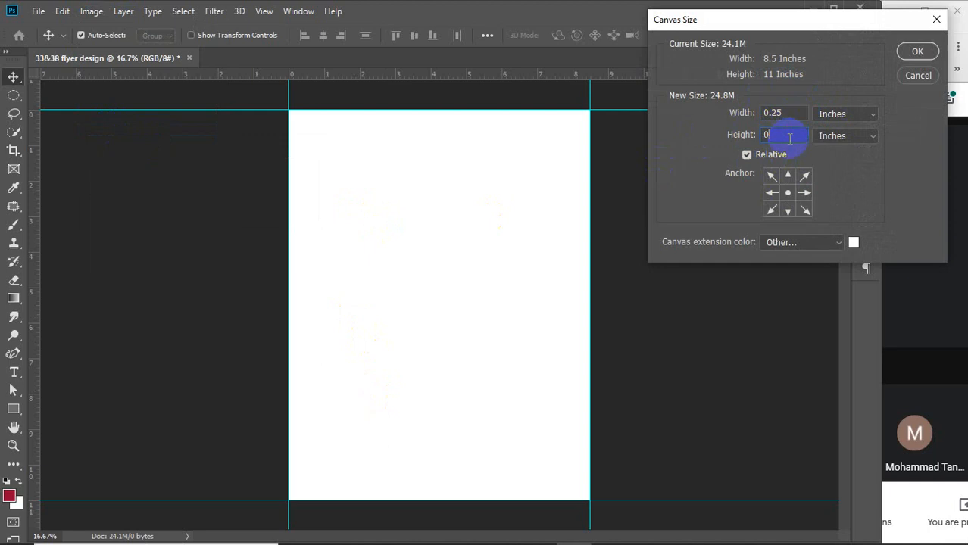
pyautogui.write('0.25')
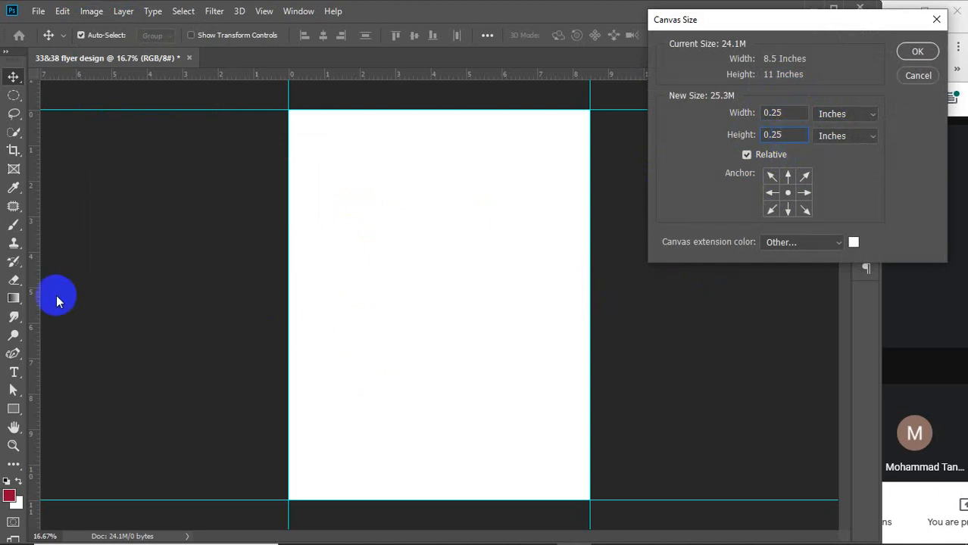
pyautogui.click(792, 112)
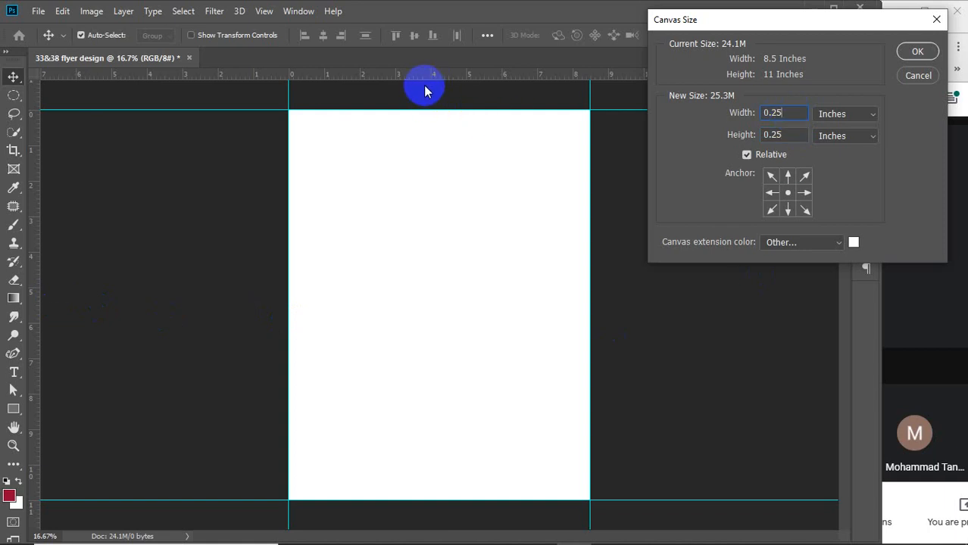
pyautogui.moveTo(389, 535)
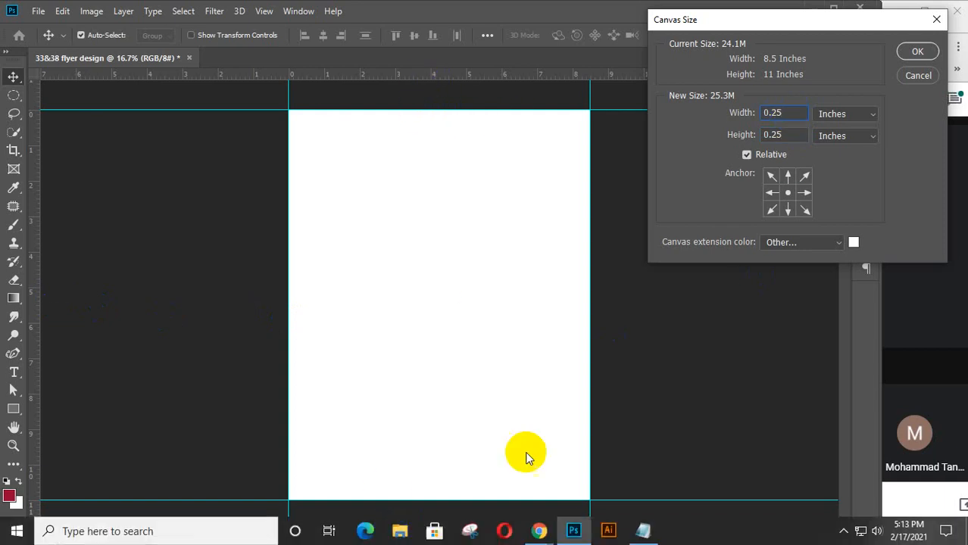
pyautogui.click(799, 134)
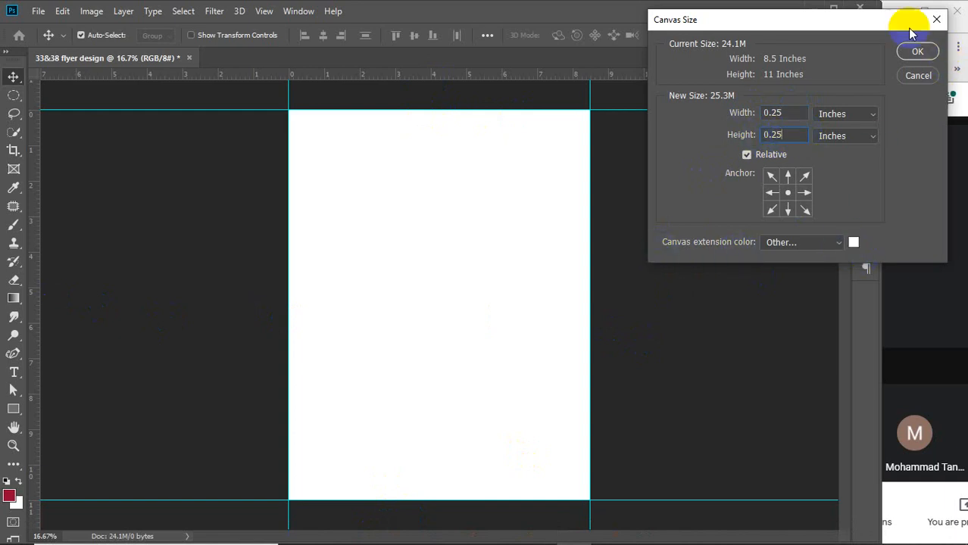
pyautogui.click(916, 51)
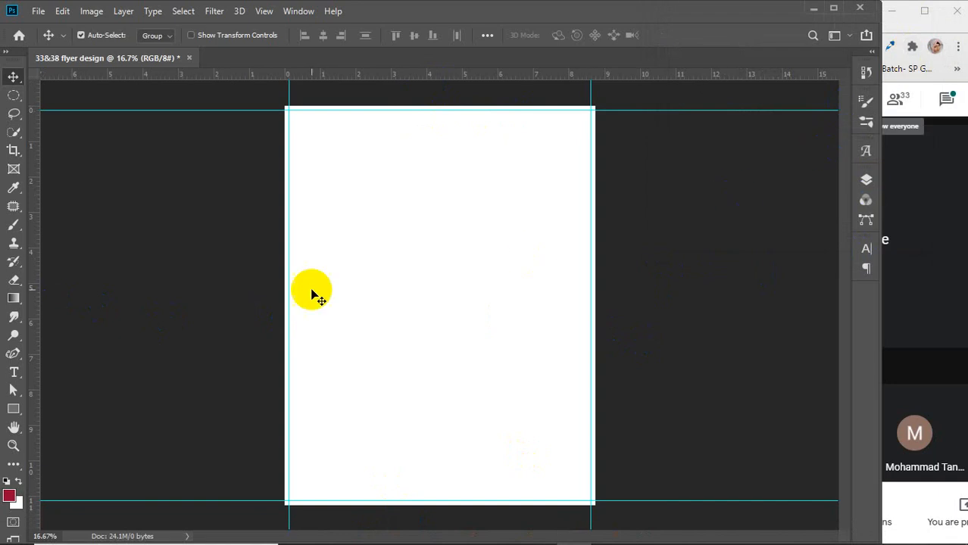
# Place additional guides along all four outer edges of the enlarged canvas to mark the bleed area
pyautogui.moveTo(38, 309); pyautogui.dragTo(287, 305)
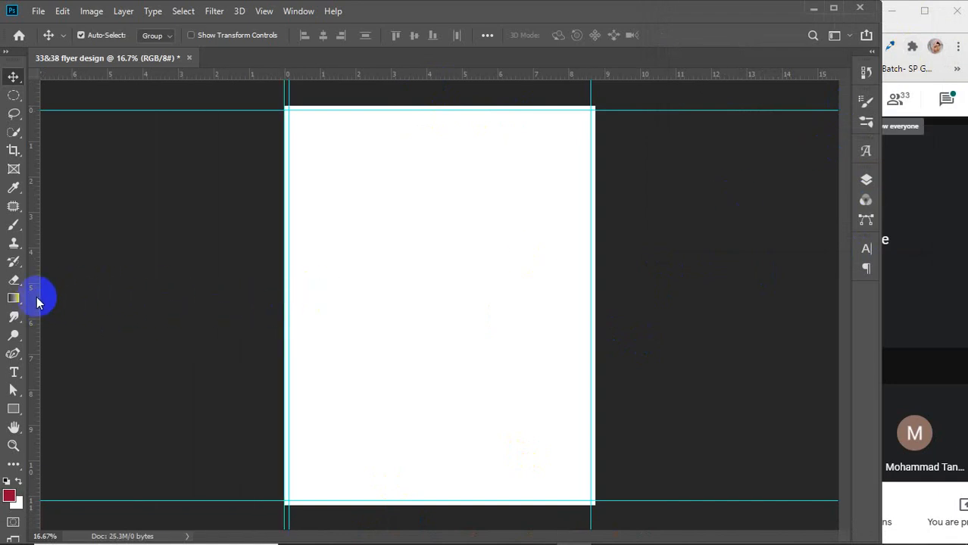
pyautogui.moveTo(35, 302); pyautogui.dragTo(594, 303)
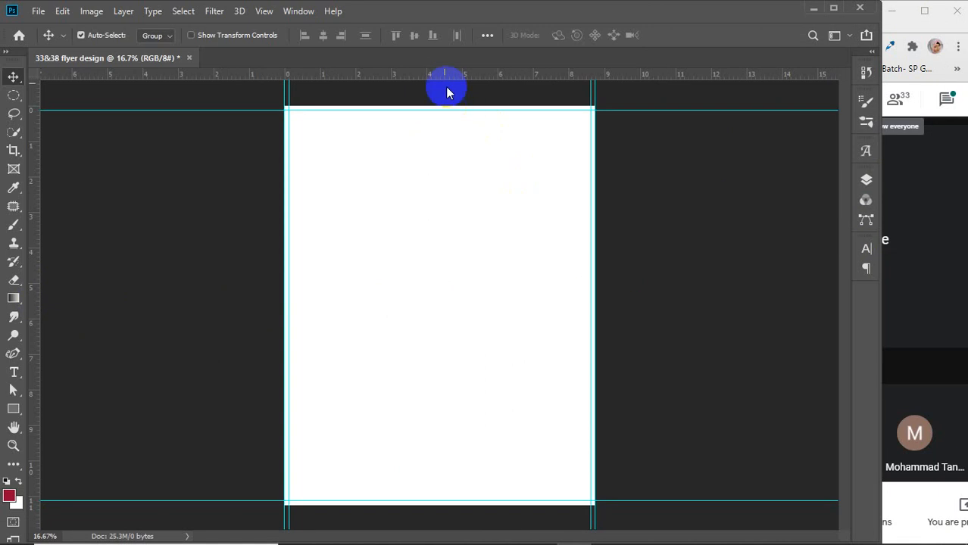
pyautogui.moveTo(433, 76); pyautogui.dragTo(385, 508)
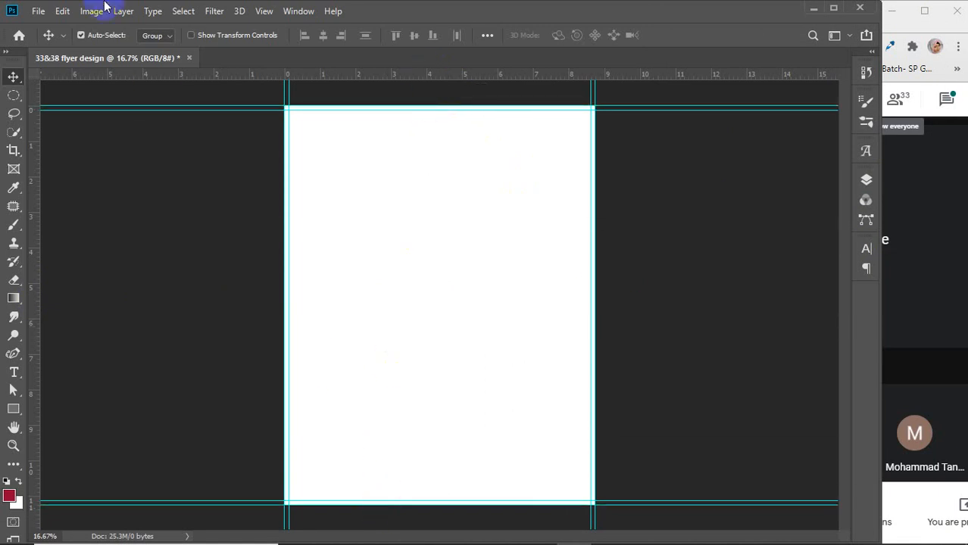
# Change the canvas guide color to red in the Guides, Grid & Slices preferences and return to the Move tool
pyautogui.click(63, 11)
pyautogui.moveTo(87, 537)
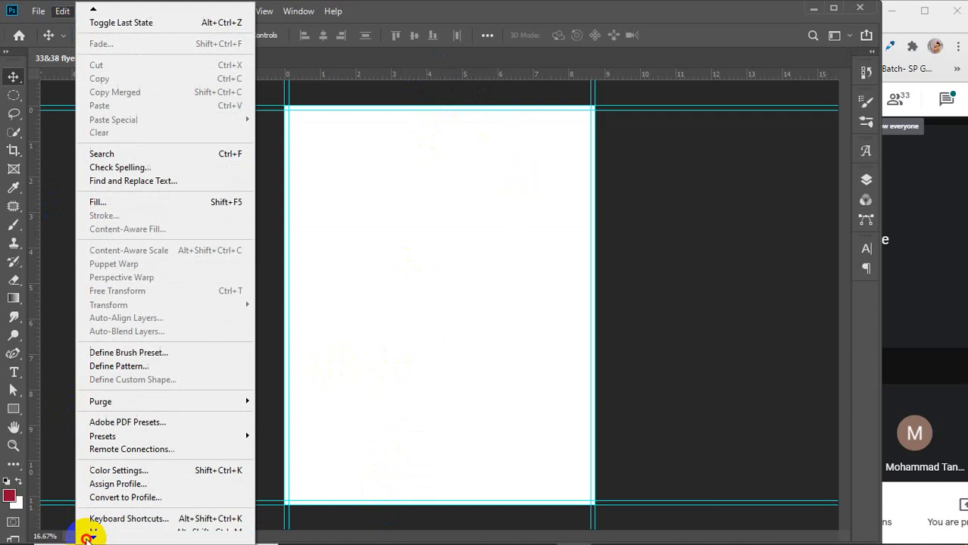
pyautogui.moveTo(125, 525)
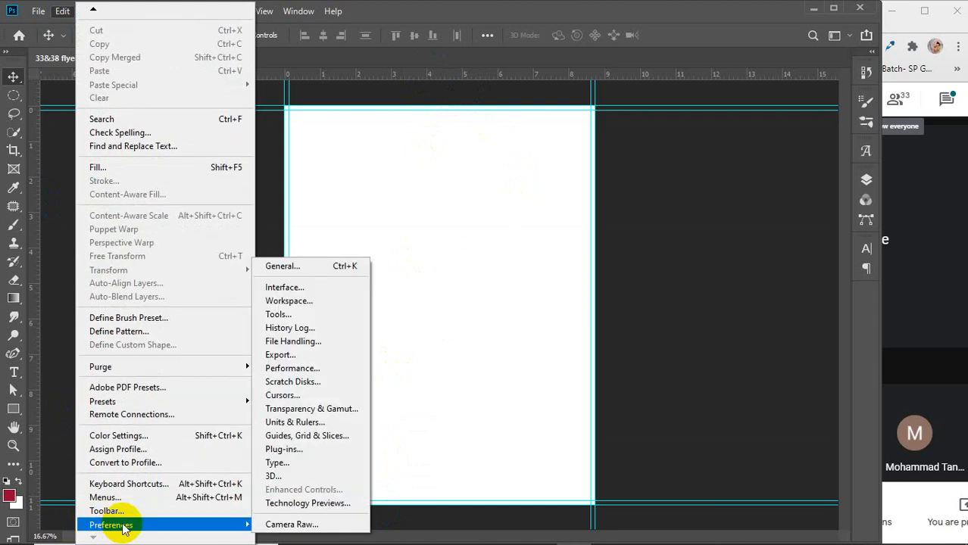
pyautogui.click(316, 437)
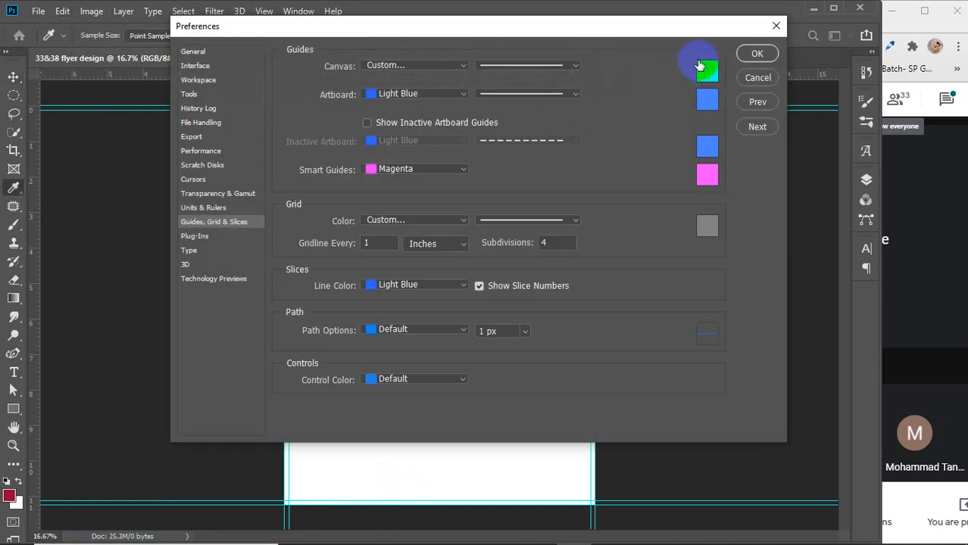
pyautogui.click(700, 66)
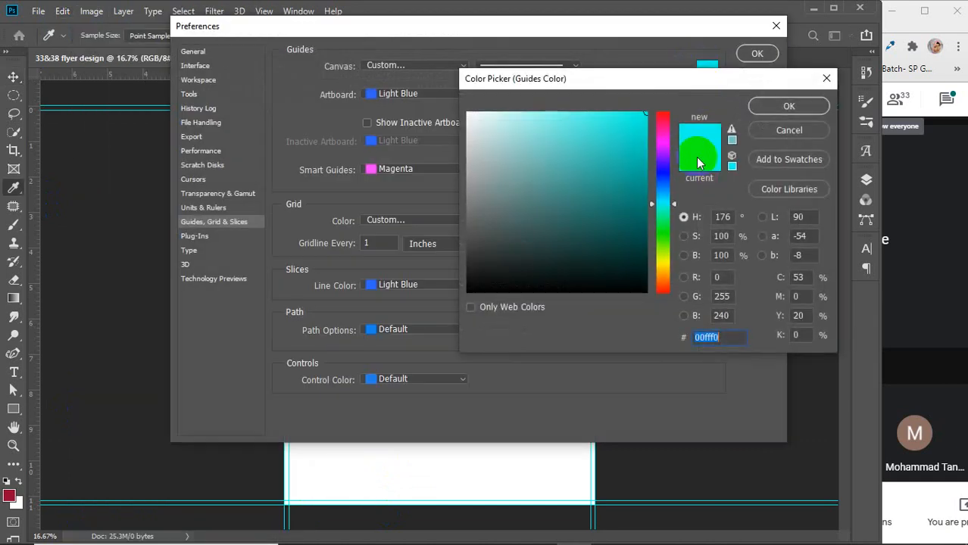
pyautogui.moveTo(661, 152); pyautogui.dragTo(657, 124)
pyautogui.click(788, 106)
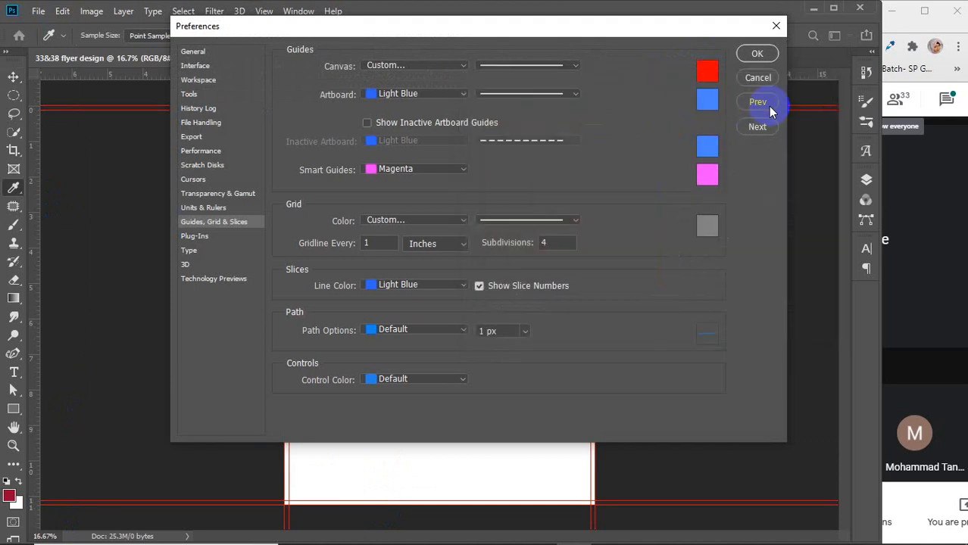
pyautogui.click(756, 54)
pyautogui.press('v')
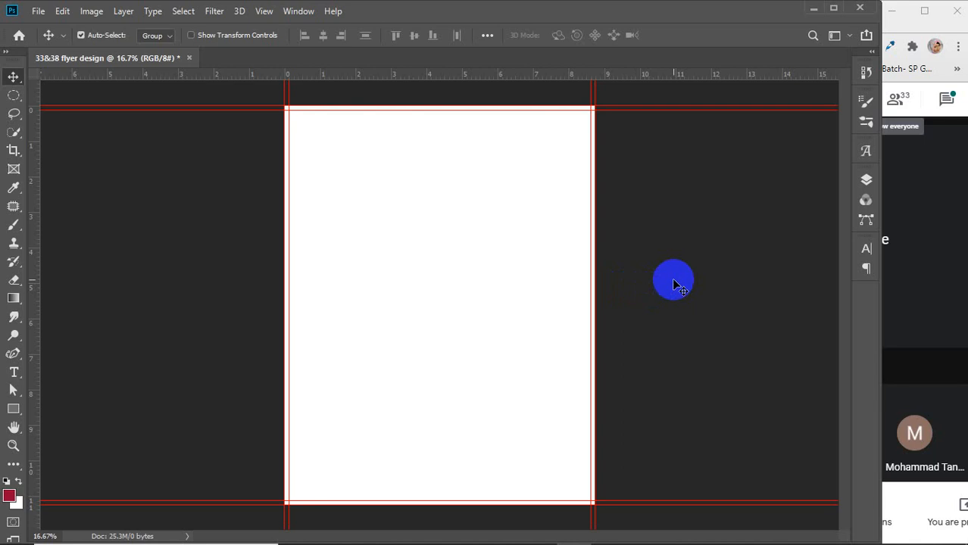
# Create a rectangle shape 3.5 in wide and 2 in high on the page
pyautogui.click(14, 409)
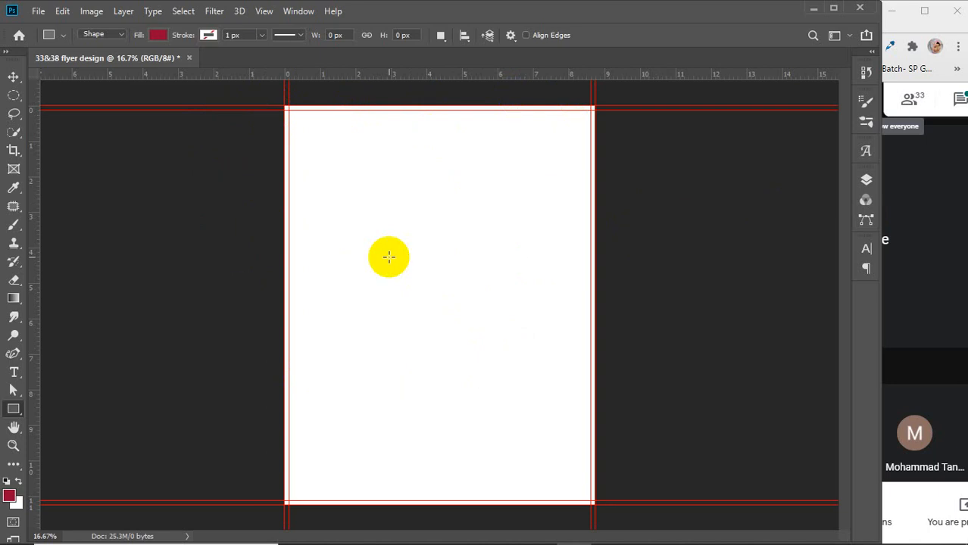
pyautogui.click(389, 257)
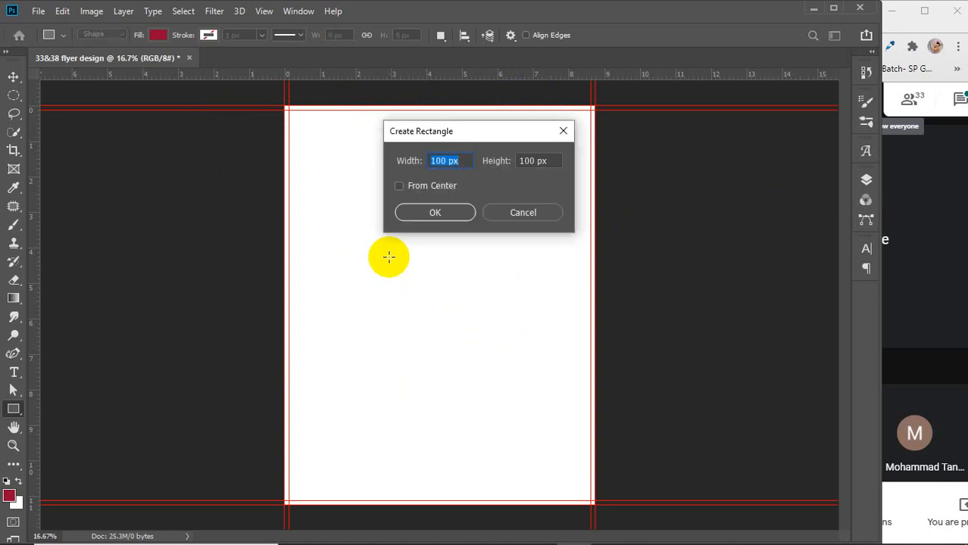
pyautogui.click(462, 164)
pyautogui.write('3.5')
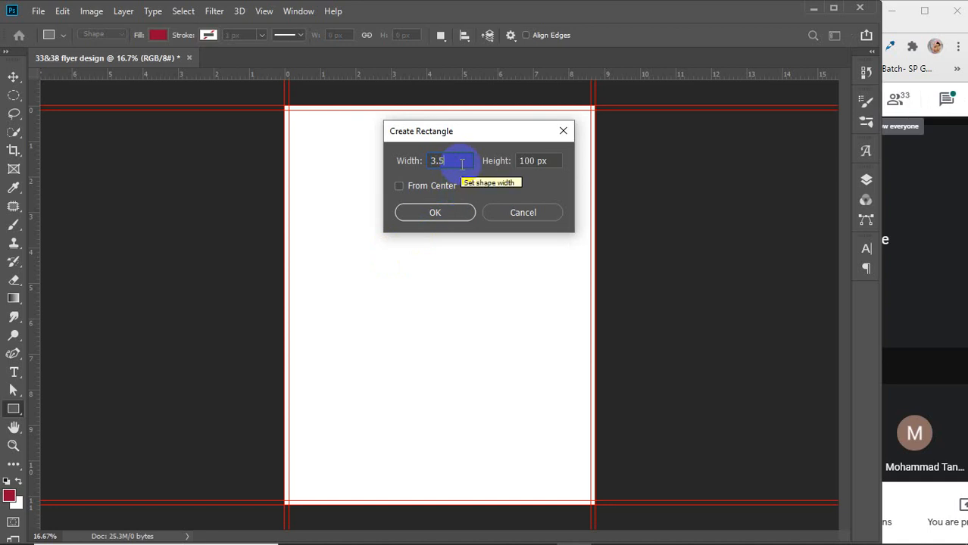
pyautogui.write('in')
pyautogui.press('Tab')
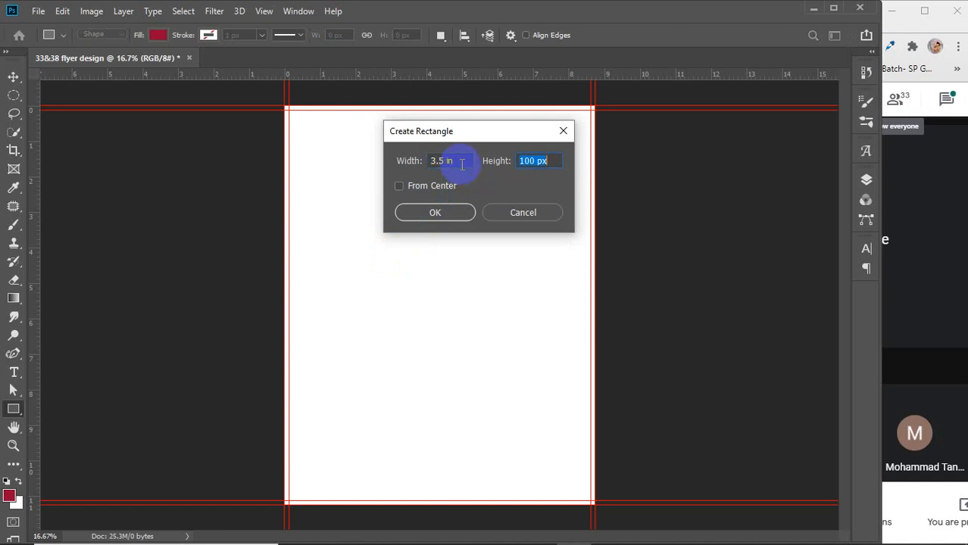
pyautogui.write('2in')
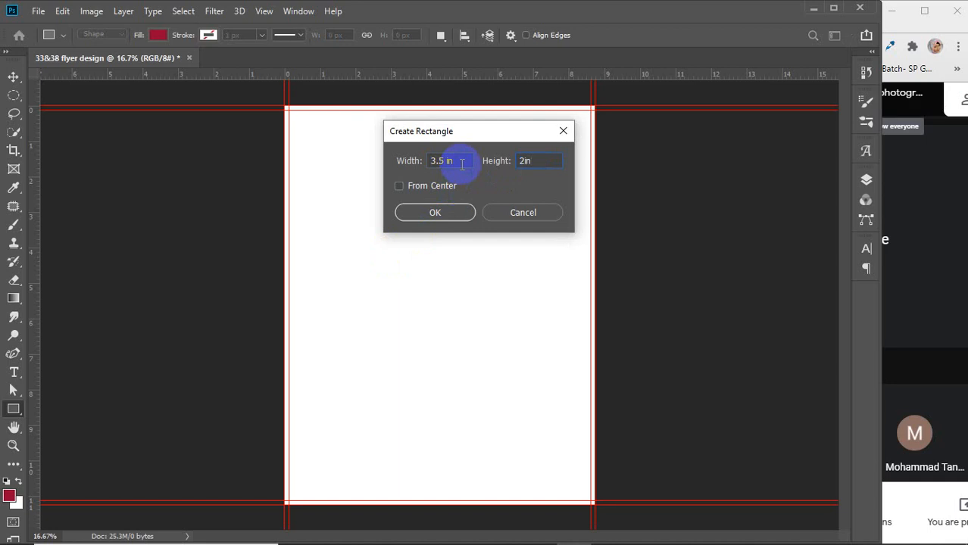
pyautogui.press('Return')
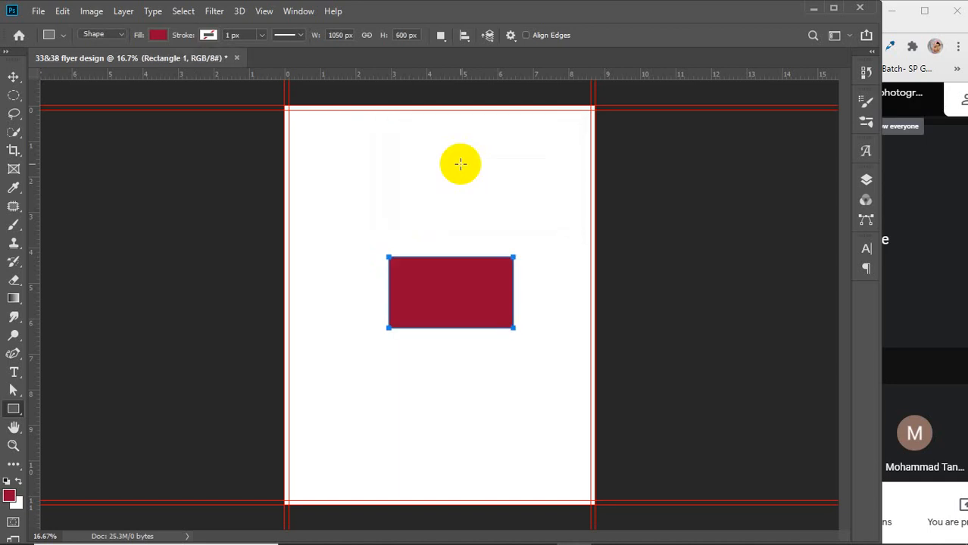
# Move the rectangle to the page's top-left inner guides and duplicate it into a grid of two columns and five rows
pyautogui.press('v')
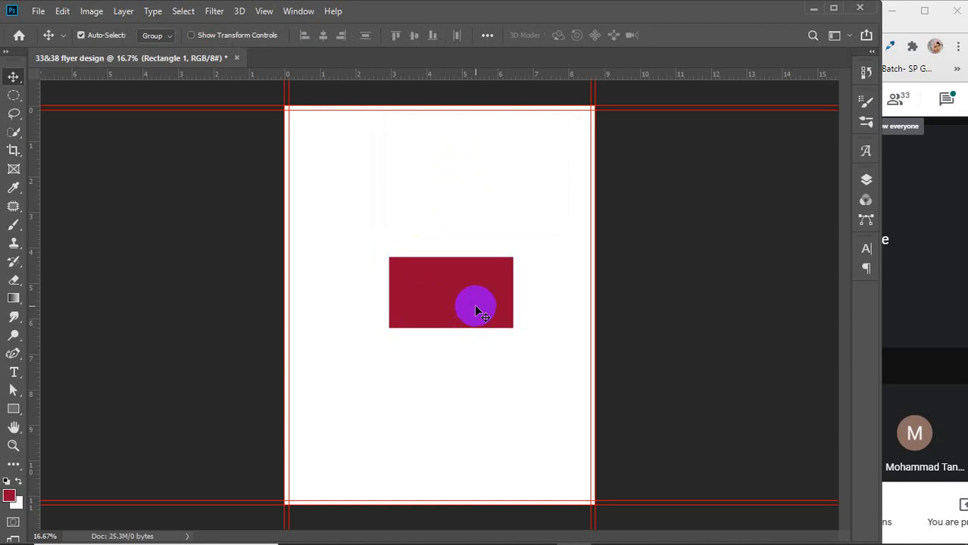
pyautogui.moveTo(469, 305); pyautogui.dragTo(471, 171)
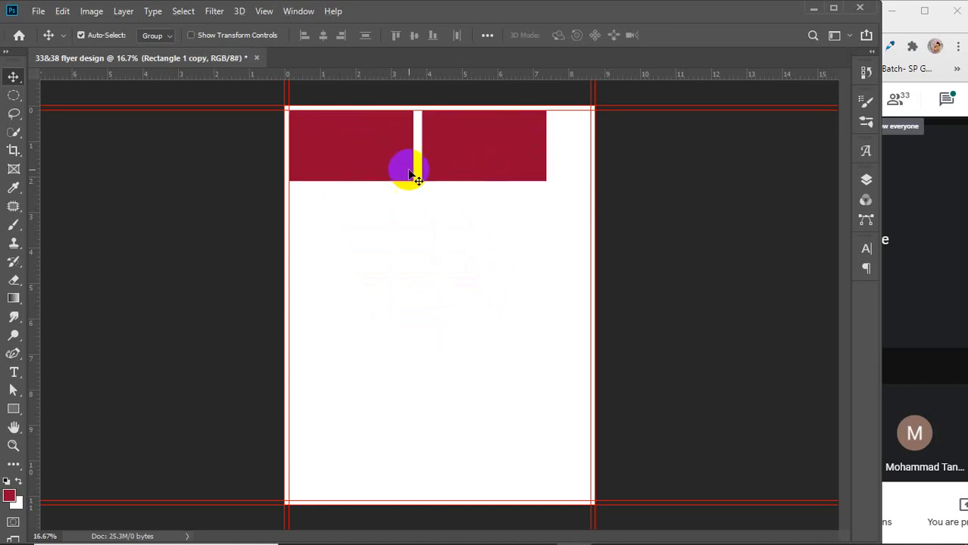
pyautogui.keyDown('shift'); pyautogui.click(358, 165); pyautogui.keyUp('shift')
pyautogui.moveTo(380, 165); pyautogui.dragTo(362, 461)
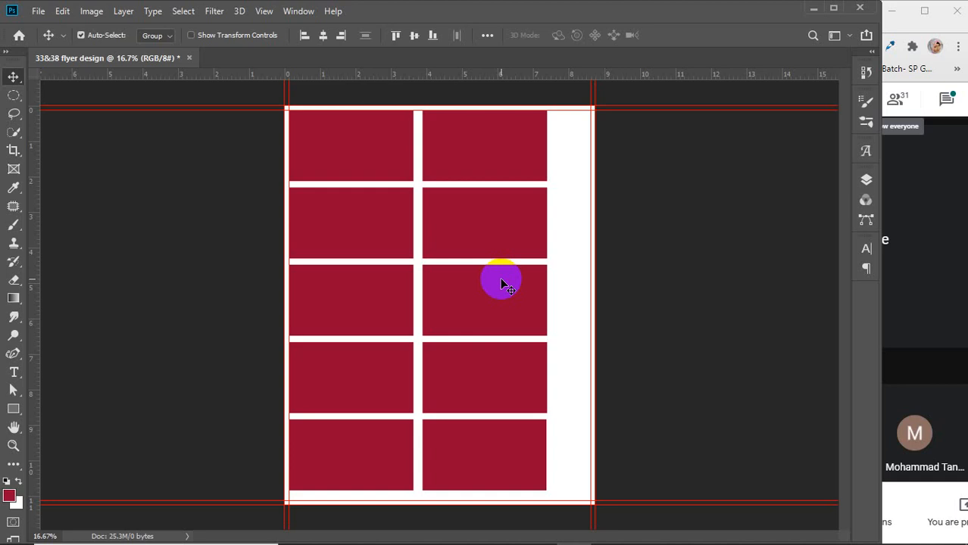
# Delete all ten rectangle layers, keeping only the Background, and collapse the layer list
pyautogui.click(865, 179)
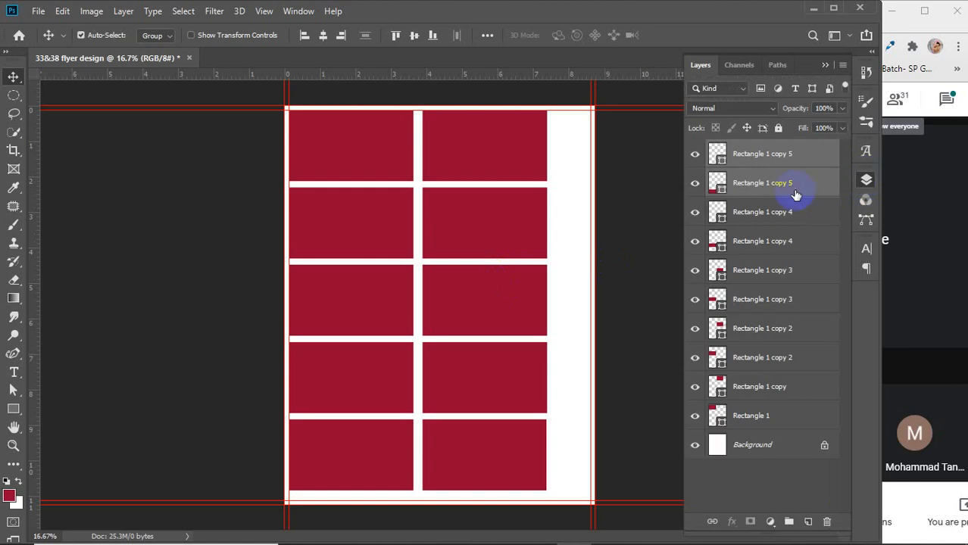
pyautogui.keyDown('shift'); pyautogui.click(769, 413); pyautogui.keyUp('shift')
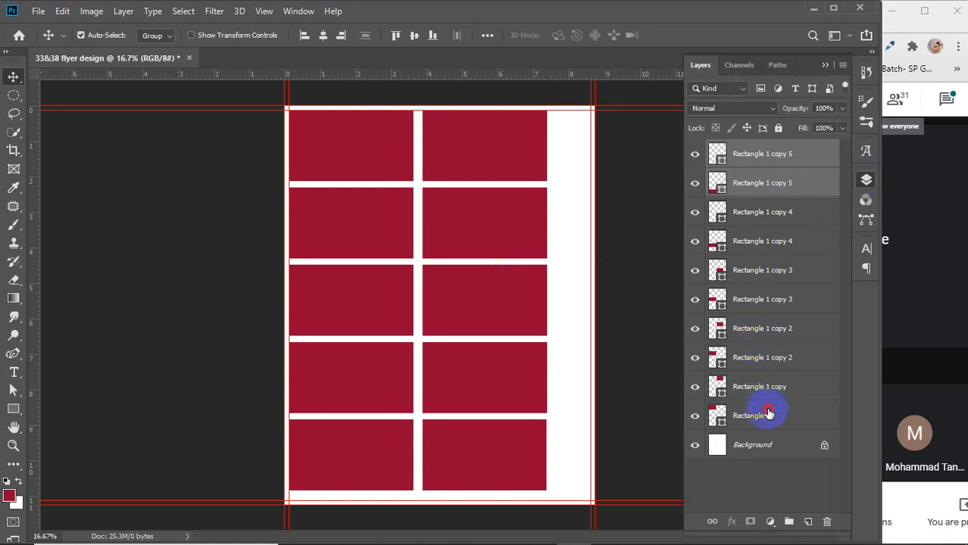
pyautogui.click(780, 151)
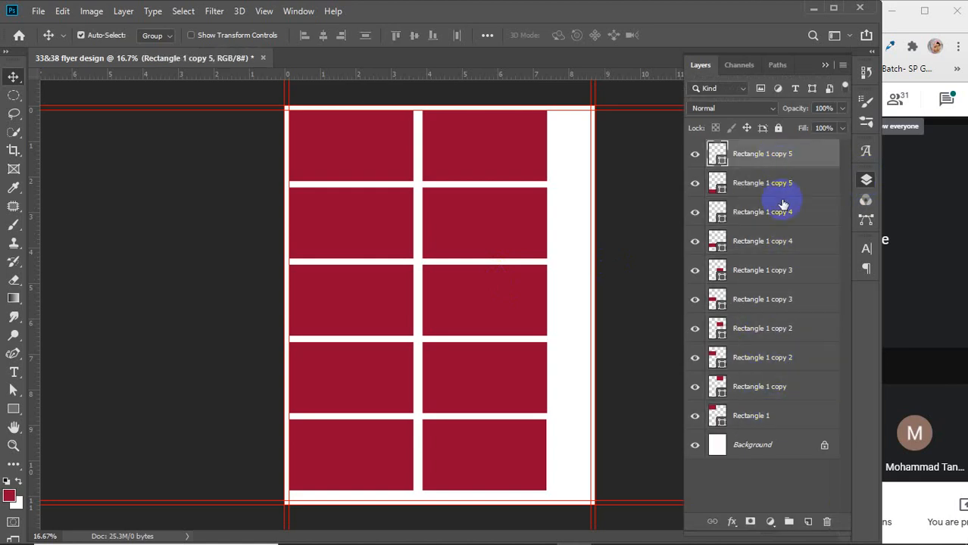
pyautogui.keyDown('shift'); pyautogui.click(773, 411); pyautogui.keyUp('shift')
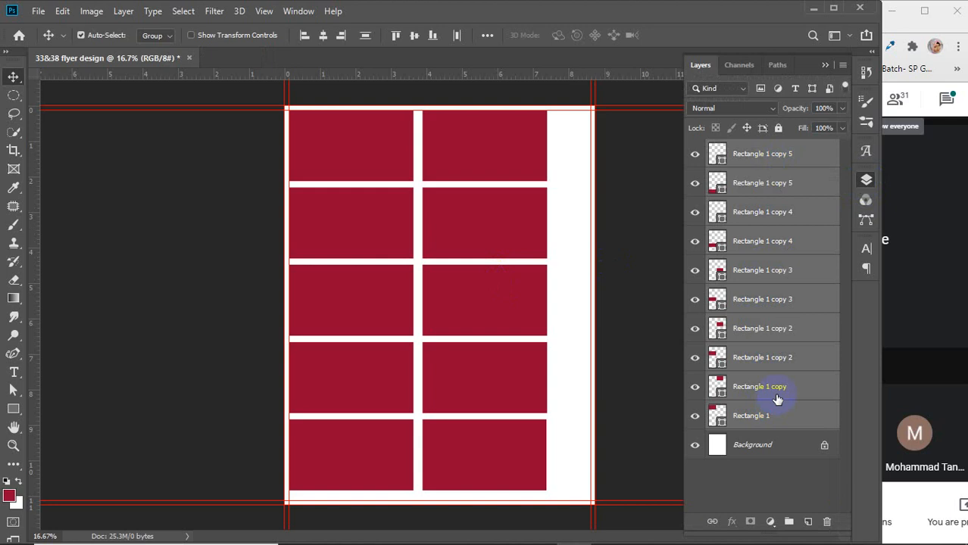
pyautogui.press('Delete')
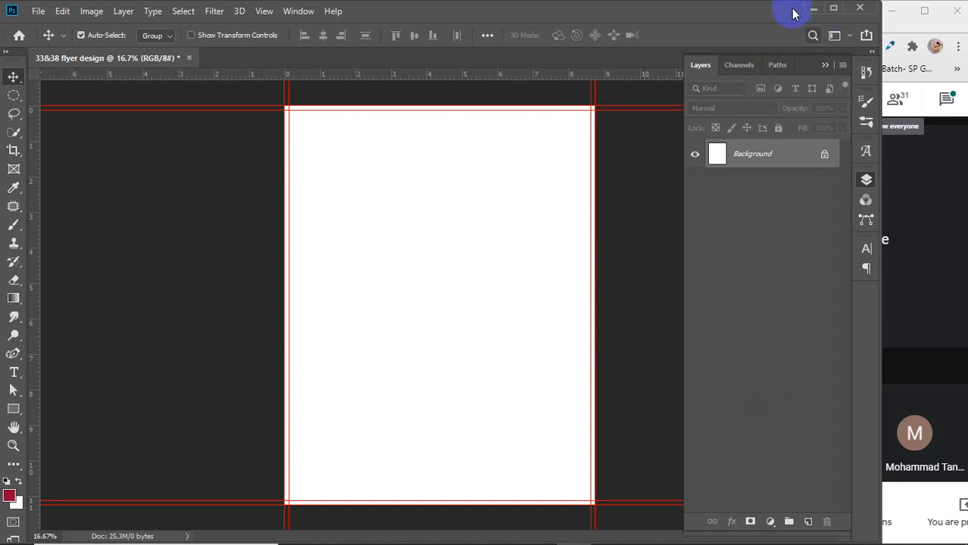
pyautogui.click(826, 65)
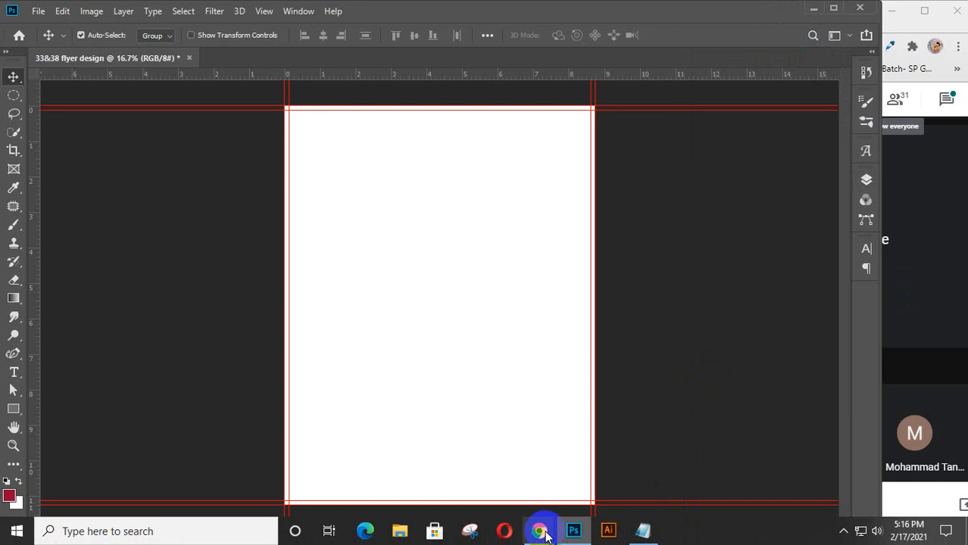
# Switch to the flyer design image results in Chrome and preview the GraphicMama, Web Technology BD and related Shutterstock flyer examples
pyautogui.click(489, 476)
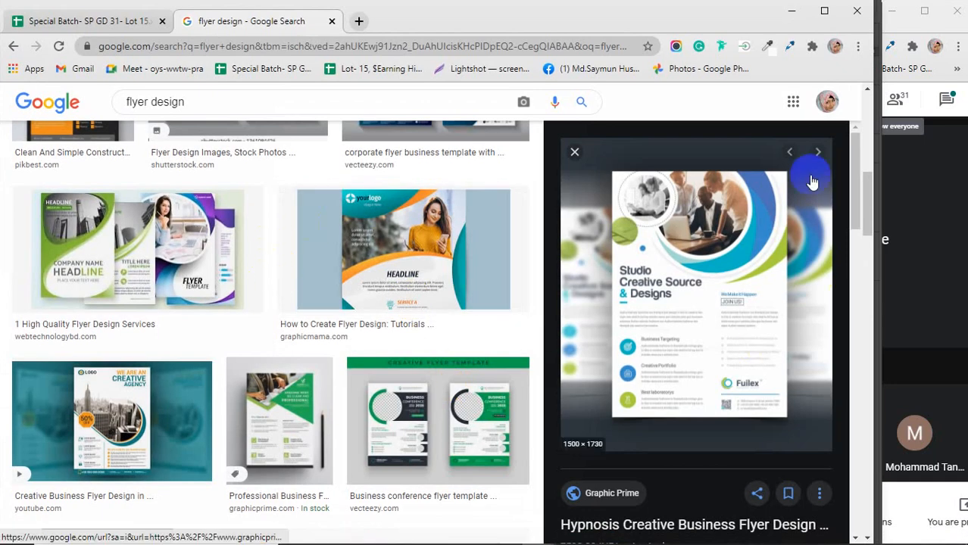
pyautogui.click(755, 496)
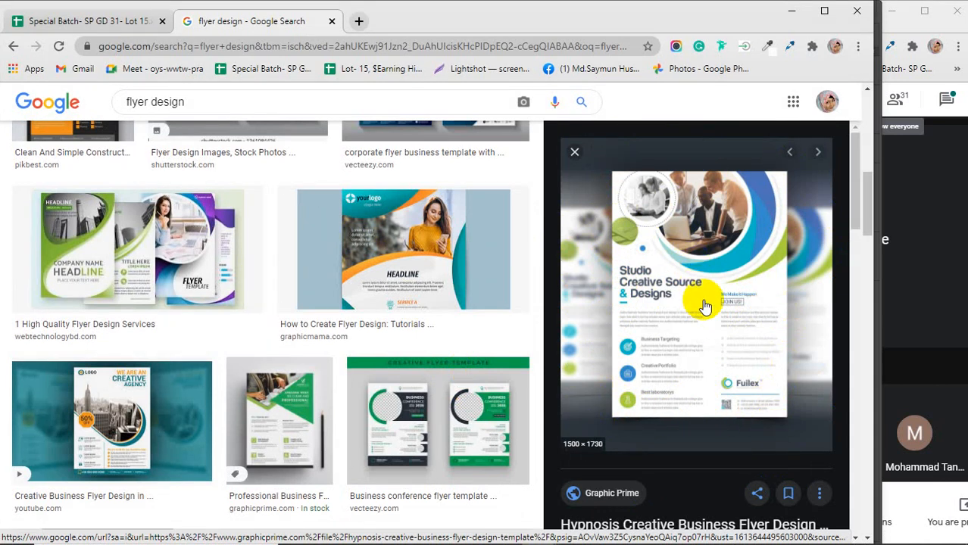
pyautogui.click(355, 254)
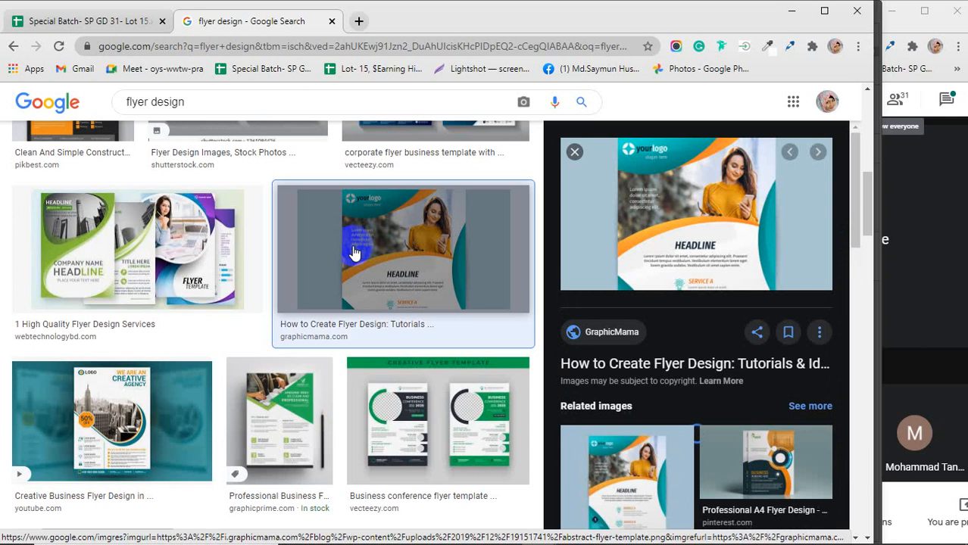
pyautogui.click(135, 260)
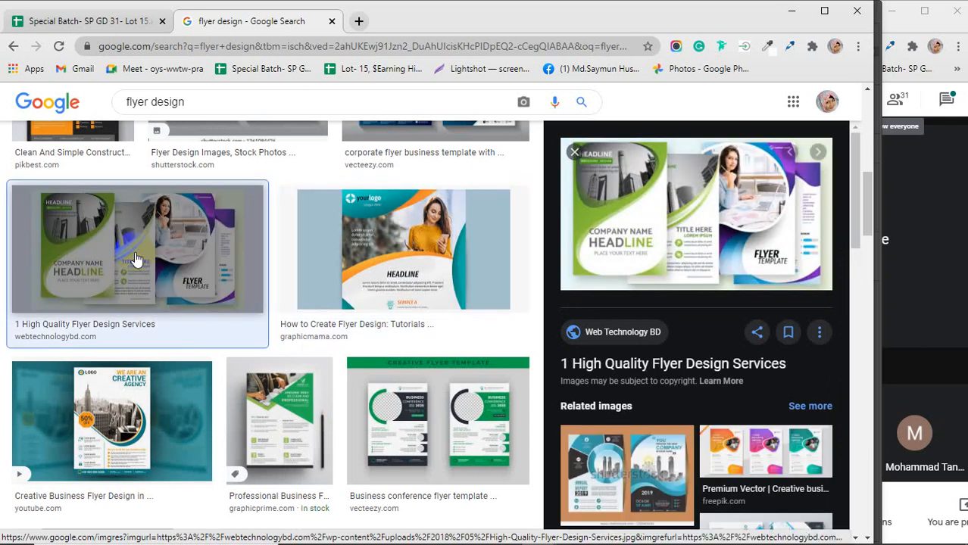
pyautogui.click(632, 477)
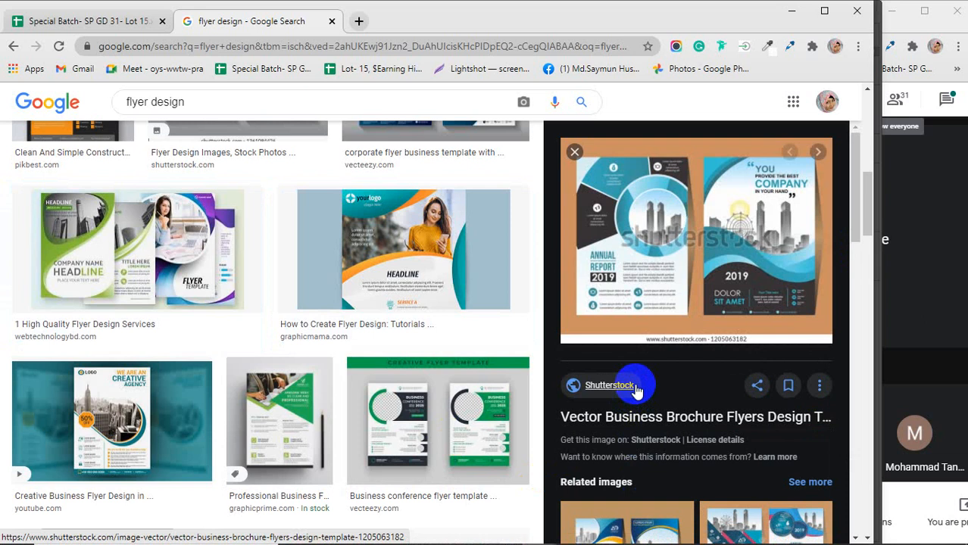
pyautogui.scroll(-3, 636, 390)
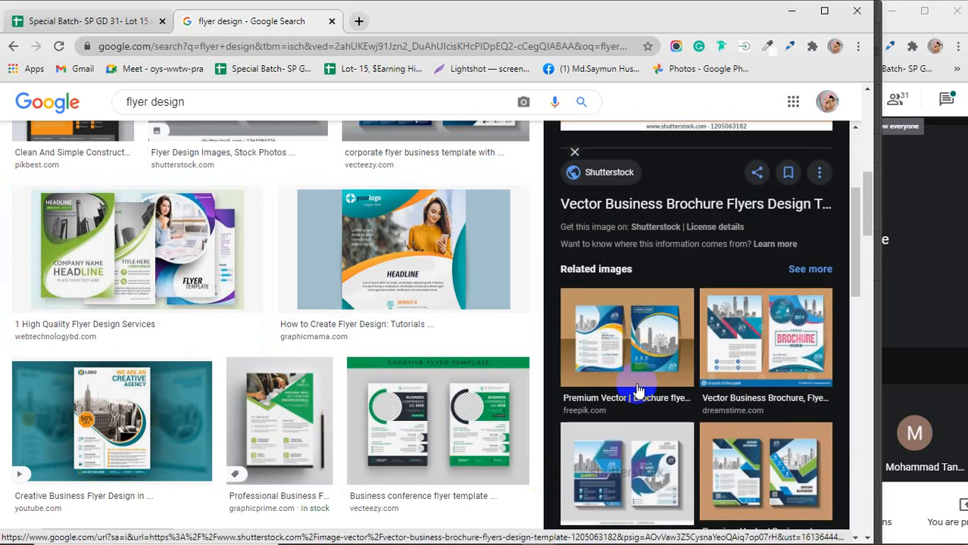
pyautogui.scroll(-2, 636, 390)
pyautogui.scroll(4, 456, 334)
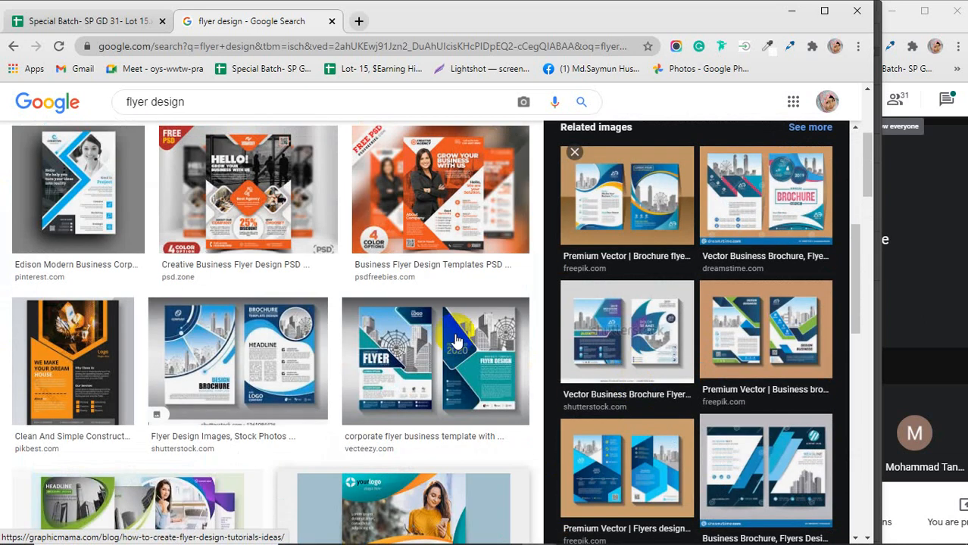
# Preview the orange Business Flyer Design Templates PSD, the blue Edison Modern corporate flyer and the three-color Creative business flyer template set
pyautogui.click(437, 238)
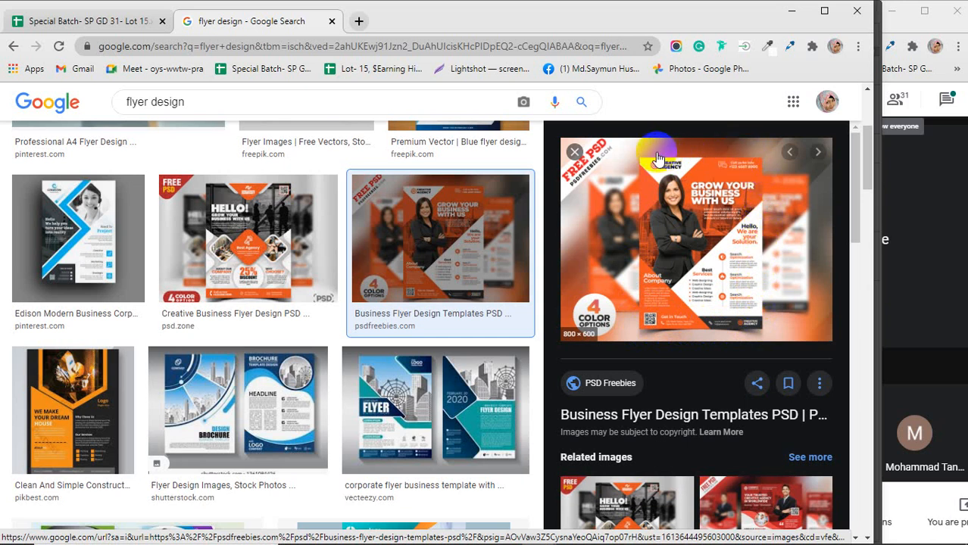
pyautogui.click(75, 236)
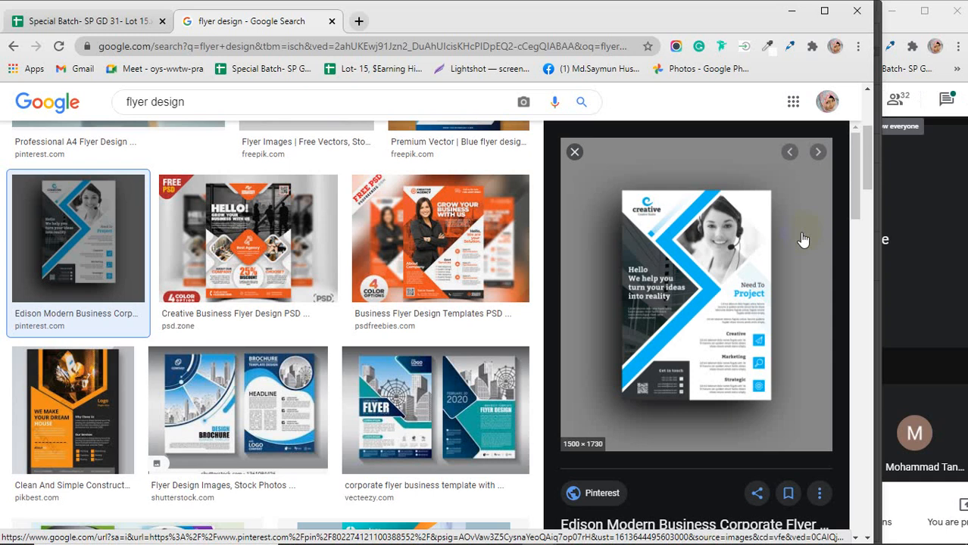
pyautogui.scroll(-3, 439, 318)
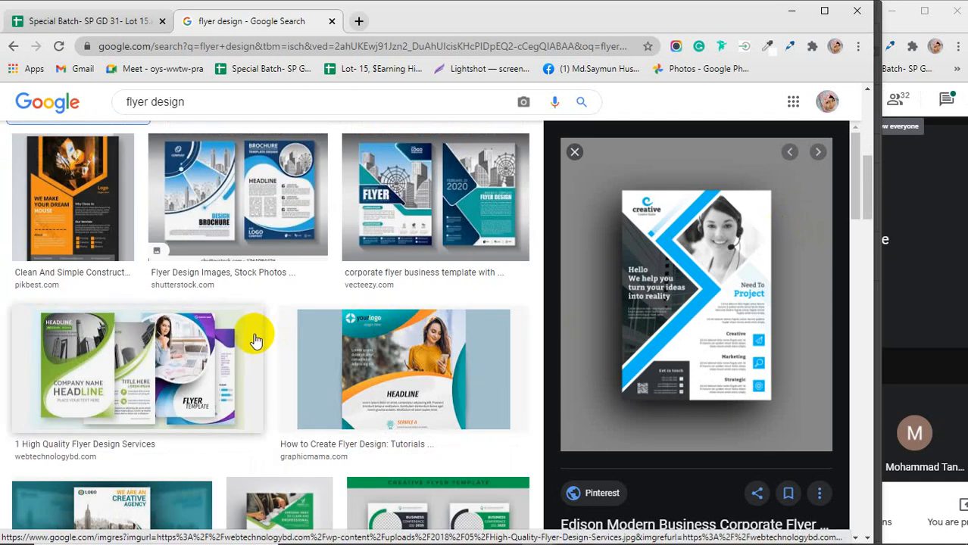
pyautogui.scroll(-3, 255, 340)
pyautogui.scroll(-1, 256, 336)
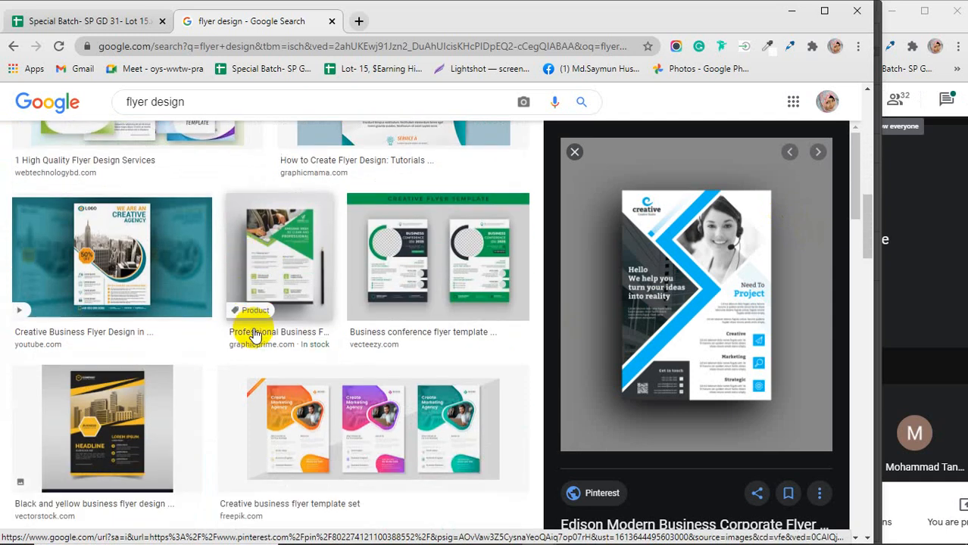
pyautogui.scroll(-1, 256, 336)
pyautogui.click(444, 364)
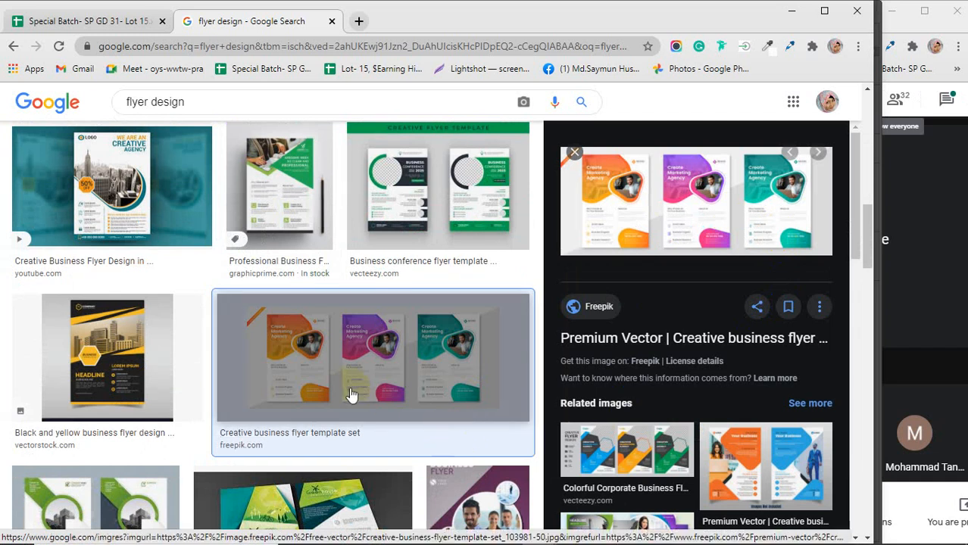
# Examine the black and yellow, green Headline, red Corporate Flyer Design and 99designs guitar lessons flyer examples
pyautogui.scroll(-2, 350, 395)
pyautogui.click(125, 231)
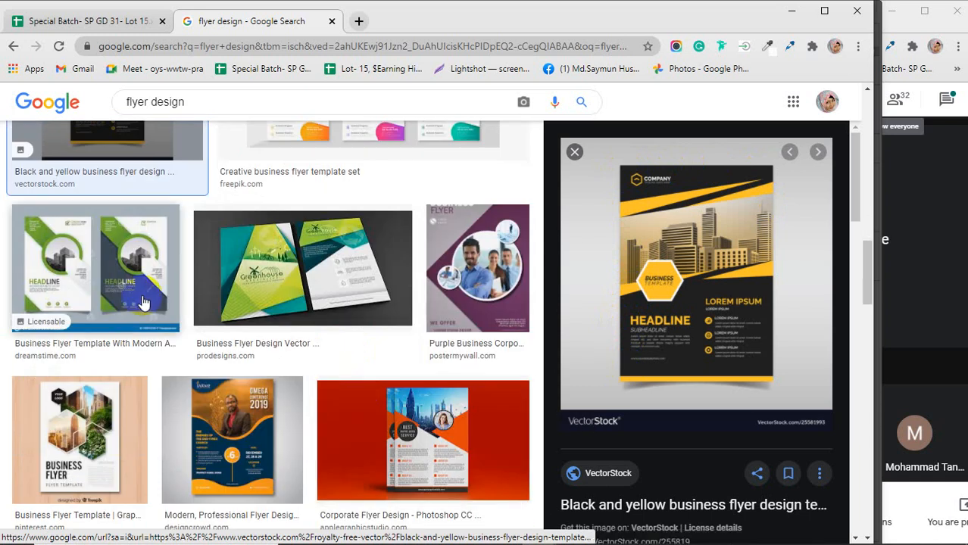
pyautogui.click(80, 261)
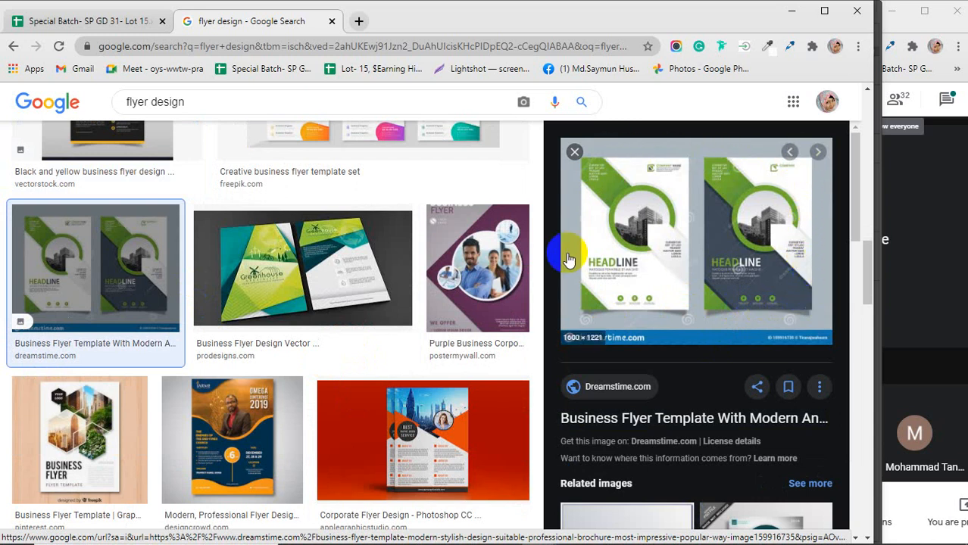
pyautogui.scroll(-1, 400, 314)
pyautogui.click(410, 368)
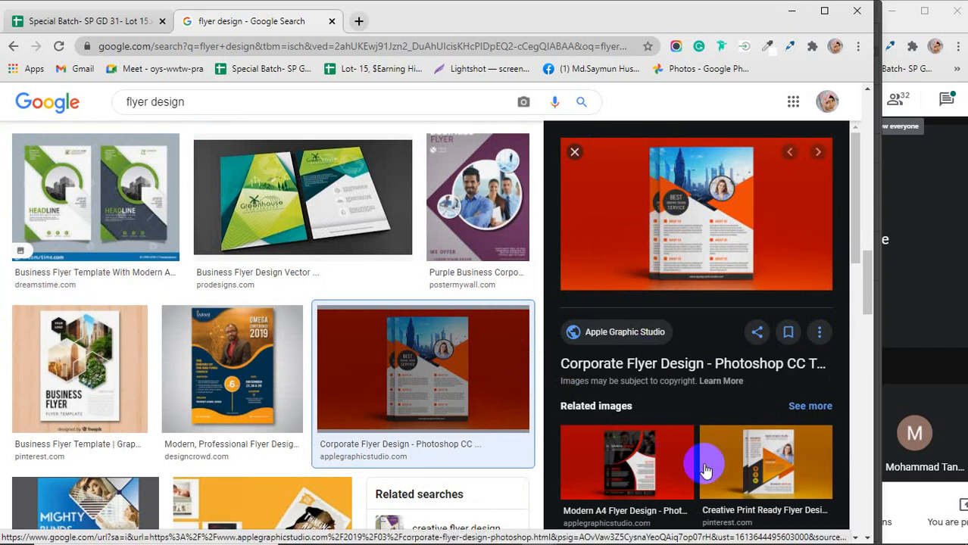
pyautogui.scroll(-3, 315, 368)
pyautogui.click(262, 324)
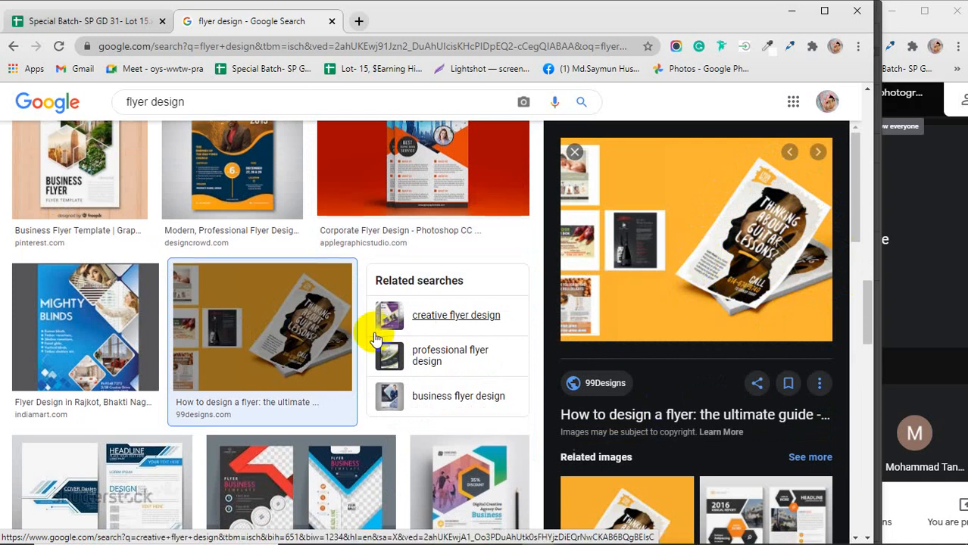
# Examine the Mighty Blinds flyer, its related diamond-photo design and the Education Business Flyer, and return to Photoshop
pyautogui.scroll(-1, 106, 286)
pyautogui.click(106, 286)
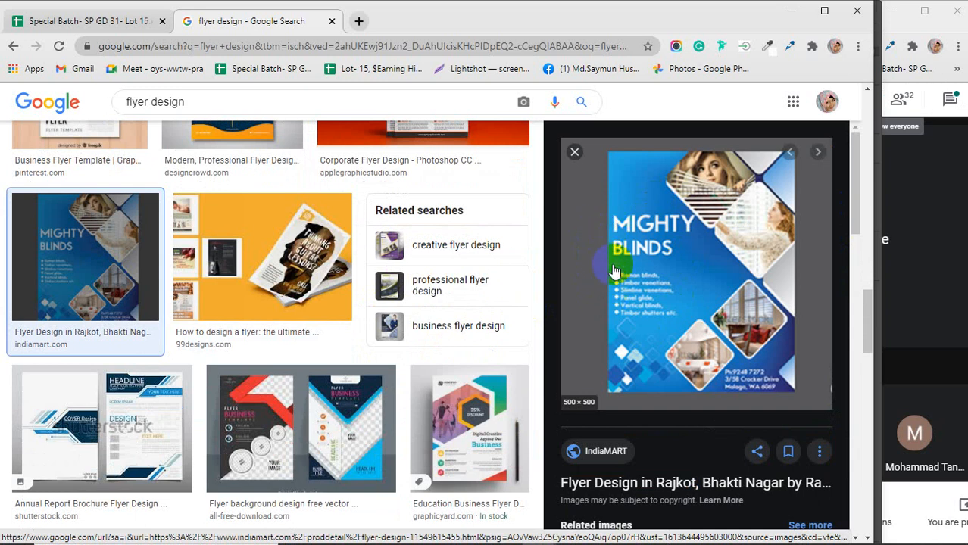
pyautogui.scroll(-3, 732, 396)
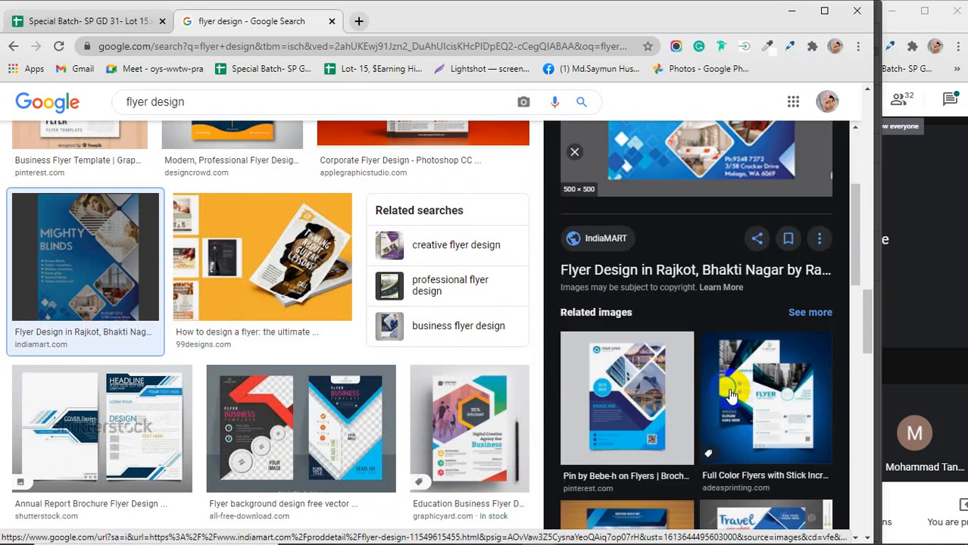
pyautogui.scroll(-1, 681, 364)
pyautogui.click(616, 337)
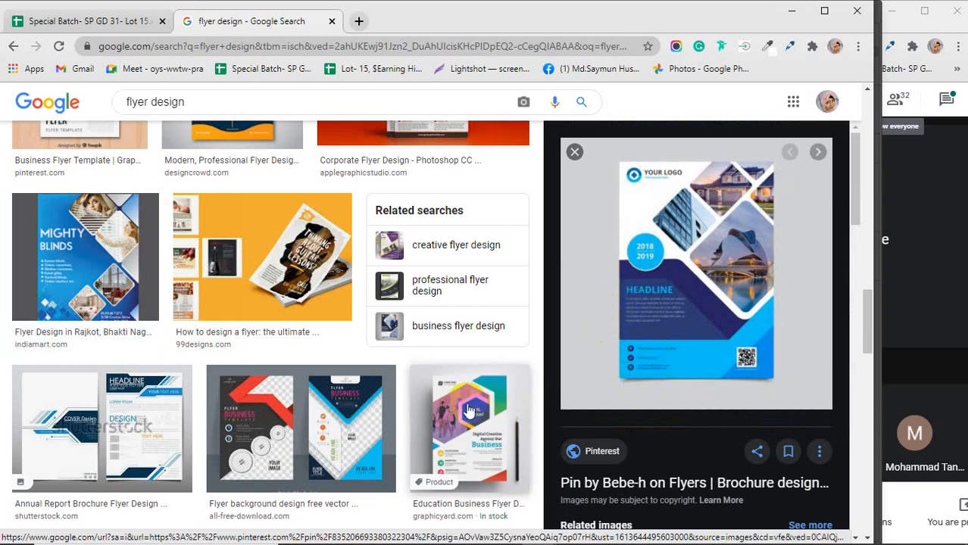
pyautogui.scroll(-2, 466, 409)
pyautogui.click(453, 299)
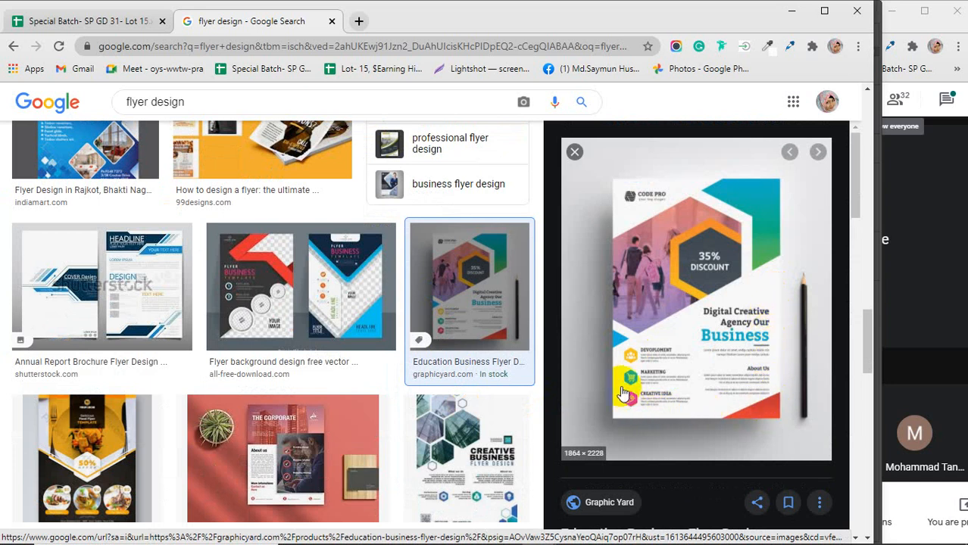
pyautogui.click(792, 11)
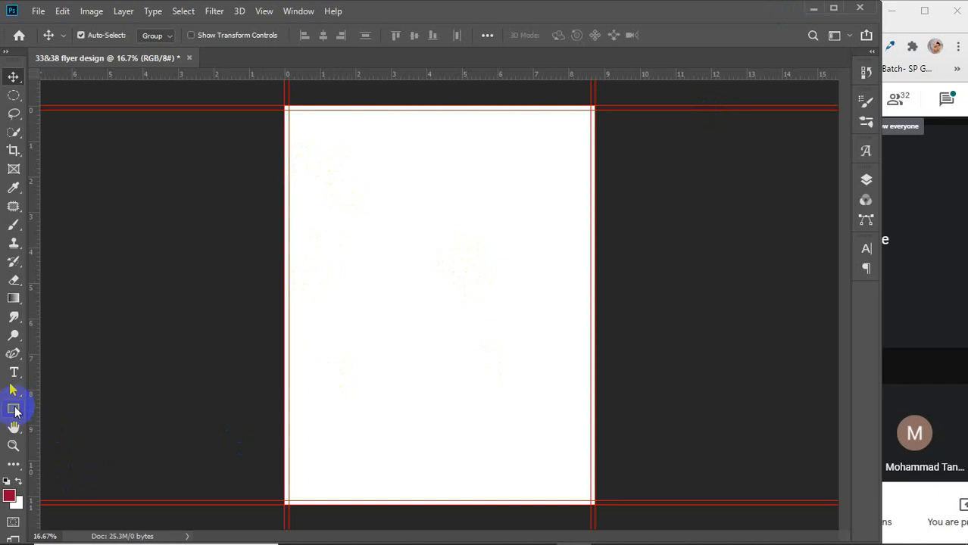
# Create a 0.25 in square and move it into the corner of the page's top-left inner guides
pyautogui.click(13, 410)
pyautogui.click(382, 284)
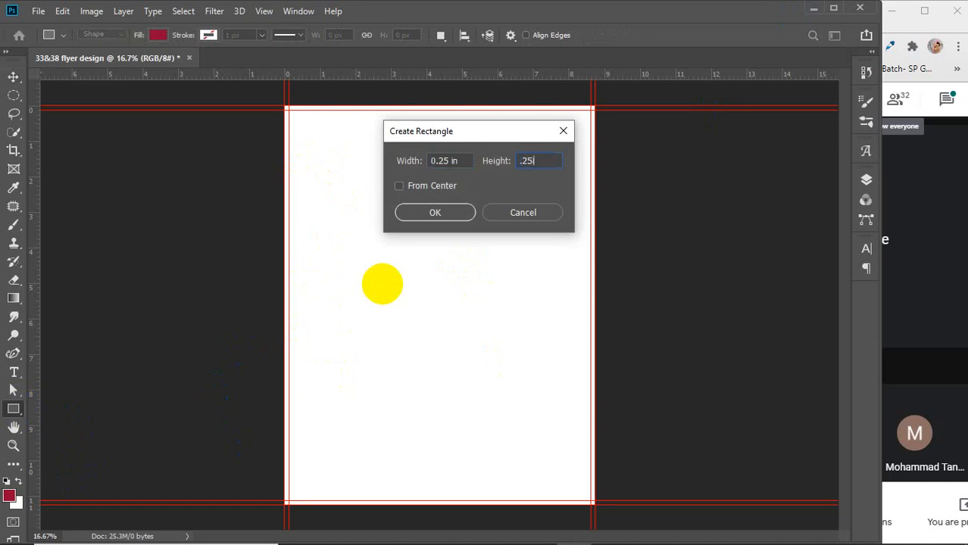
pyautogui.press('Return')
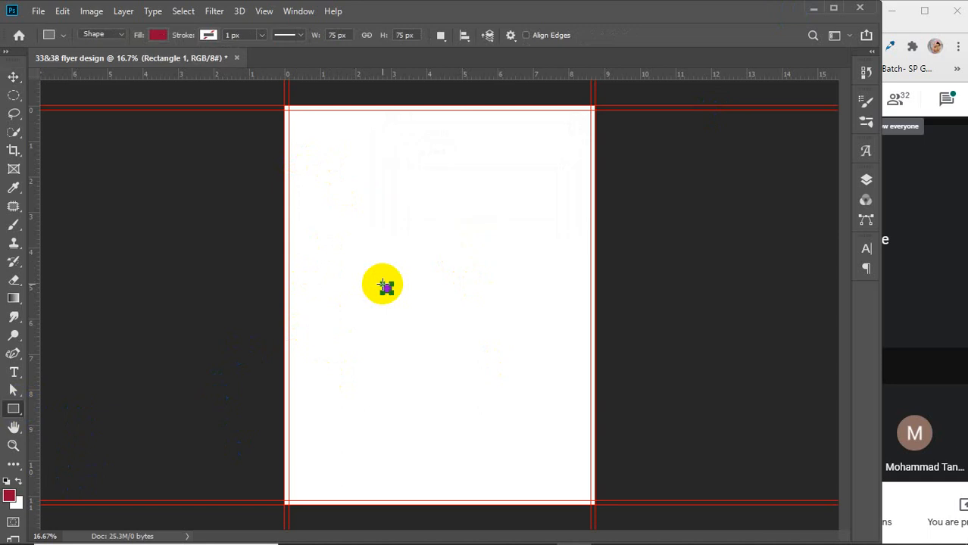
pyautogui.press('v')
pyautogui.moveTo(389, 291); pyautogui.dragTo(296, 121)
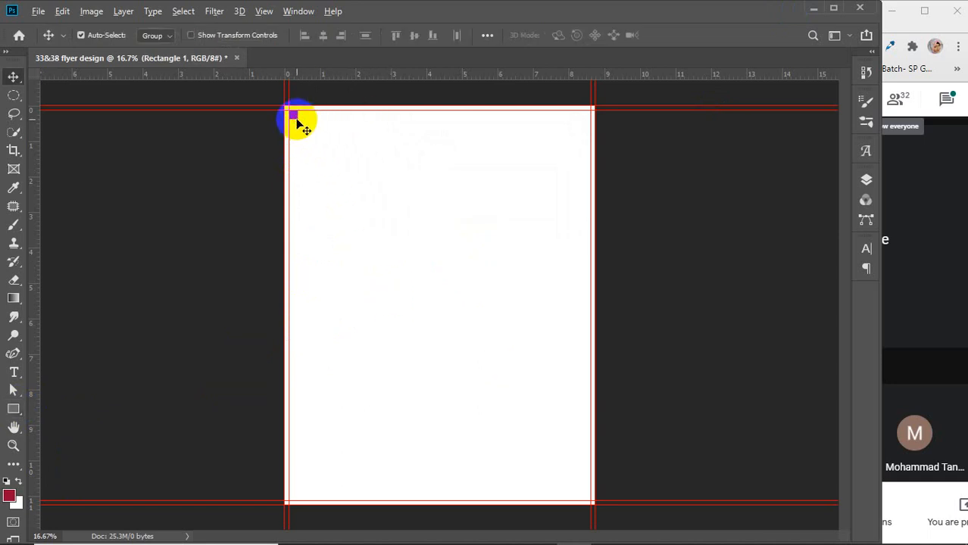
# Add margin guides along the square's right and bottom edges, move the square aside and shift the new guides closer to the page edges
pyautogui.moveTo(36, 177); pyautogui.dragTo(297, 180)
pyautogui.moveTo(318, 76); pyautogui.dragTo(393, 218)
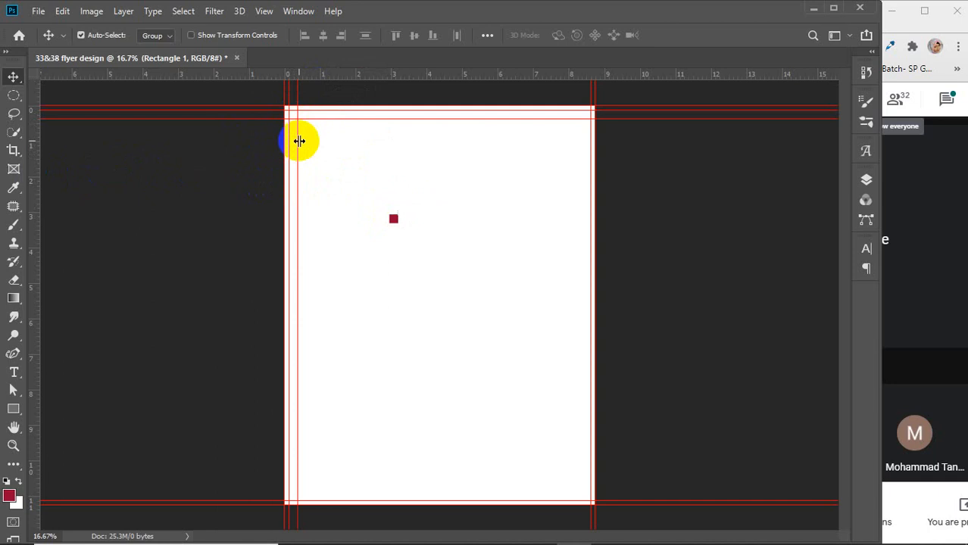
pyautogui.scroll(2, 304, 121)
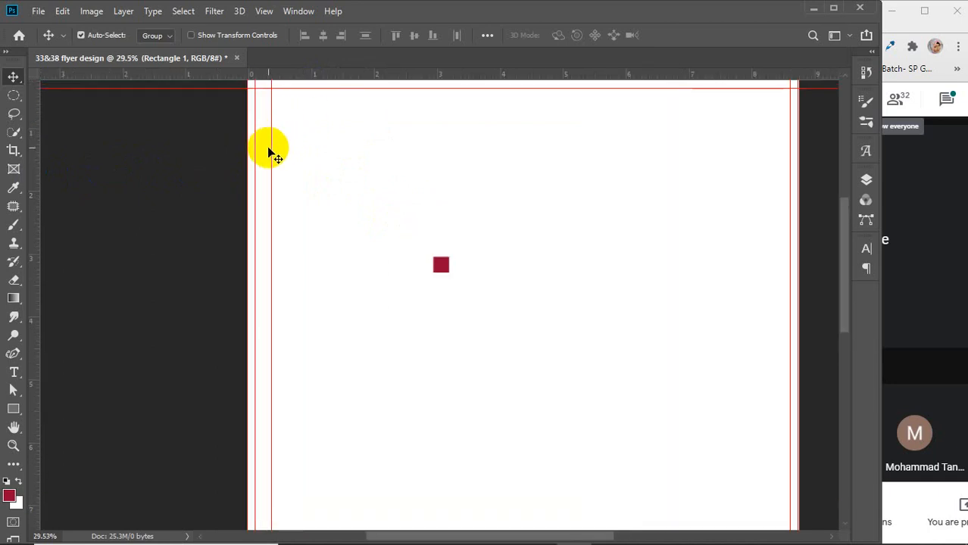
pyautogui.moveTo(271, 149); pyautogui.dragTo(296, 128)
pyautogui.scroll(2, 263, 152)
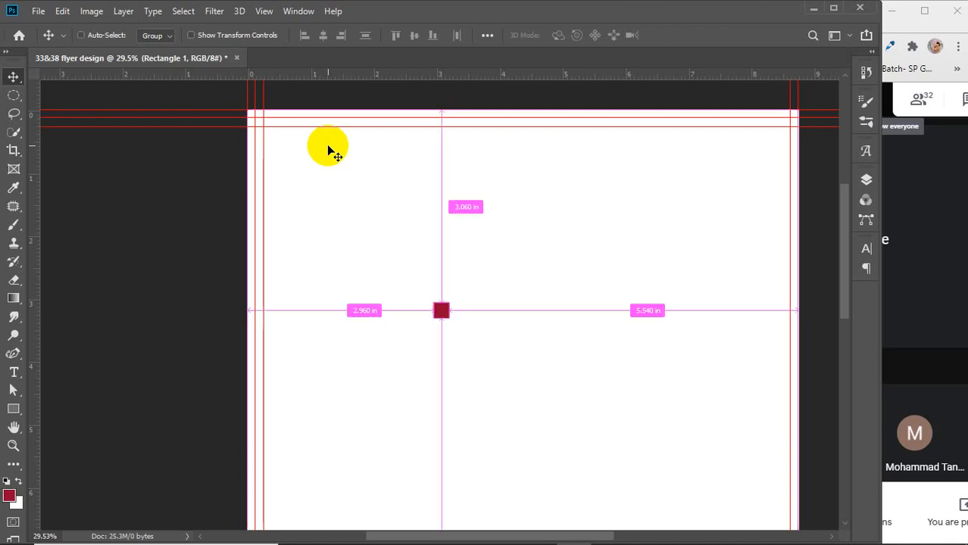
# Undo the trial margin guides and the 0.25 in square, leaving only the original bleed guides
pyautogui.hotkey('ctrl', 'z')
pyautogui.hotkey('ctrl', 'z')
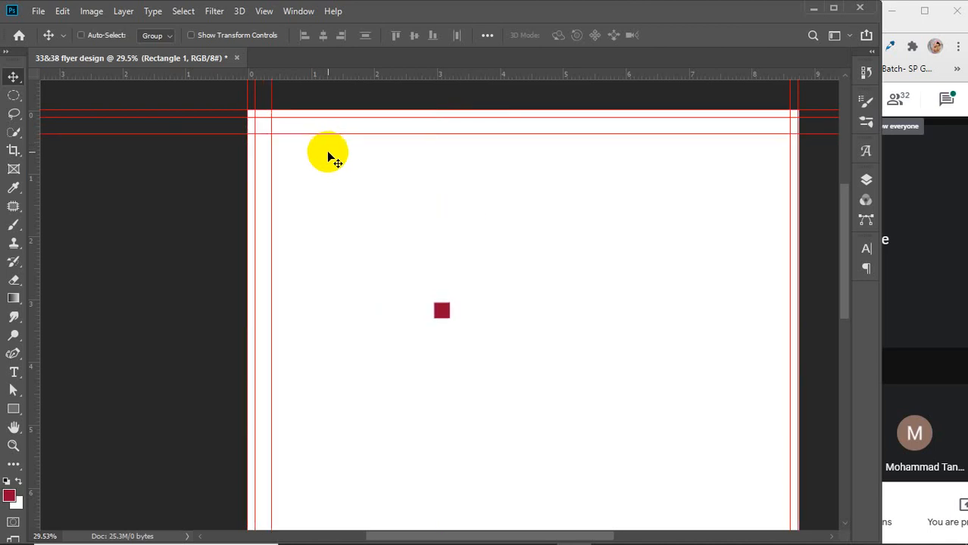
pyautogui.hotkey('ctrl', 'z')
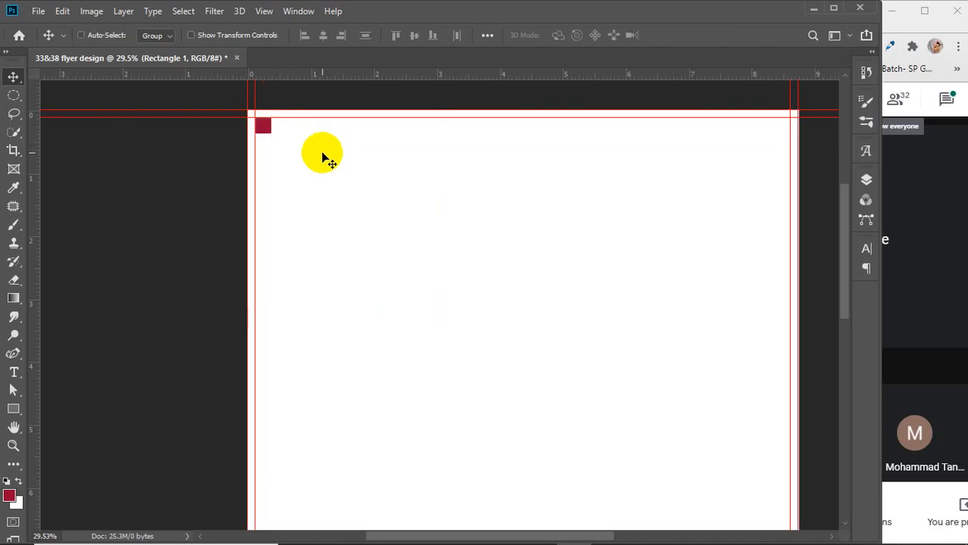
pyautogui.press('ctrl')
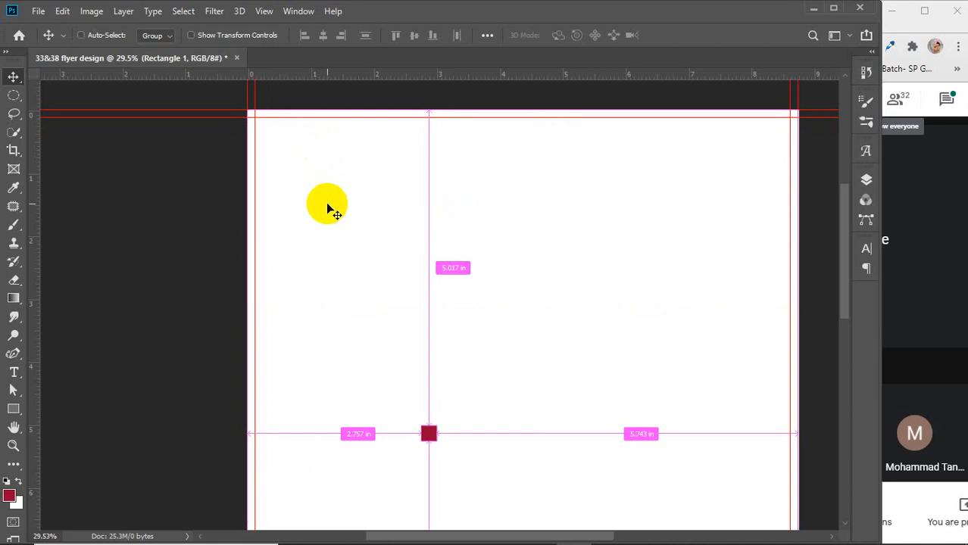
pyautogui.hotkey('ctrl', 'z')
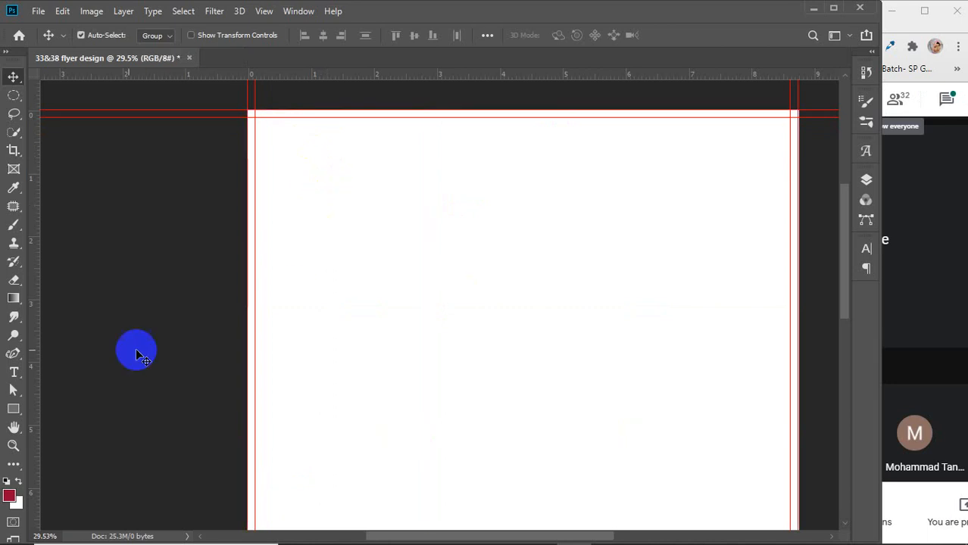
# Create a 0.5 in square and move it into the corner of the page's top-left inner guides
pyautogui.click(13, 412)
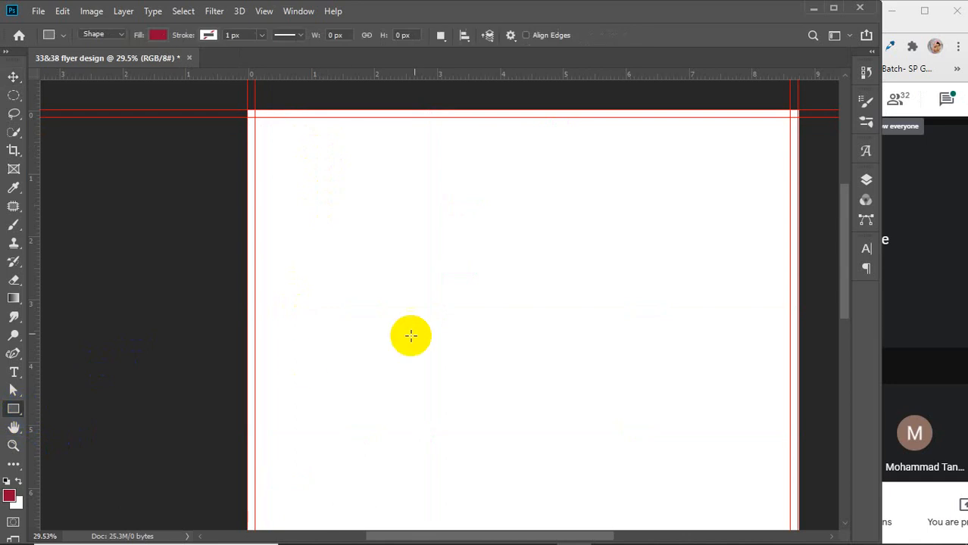
pyautogui.click(456, 316)
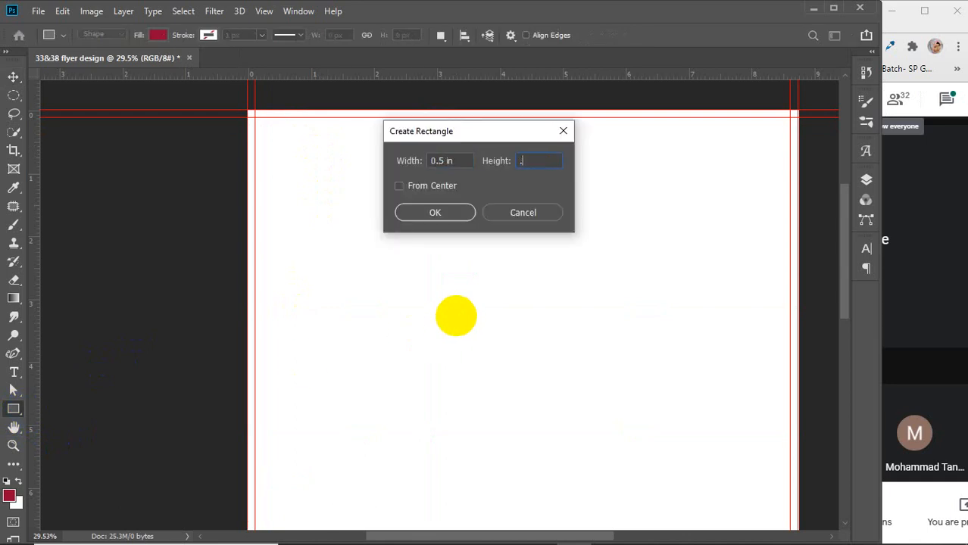
pyautogui.press('Return')
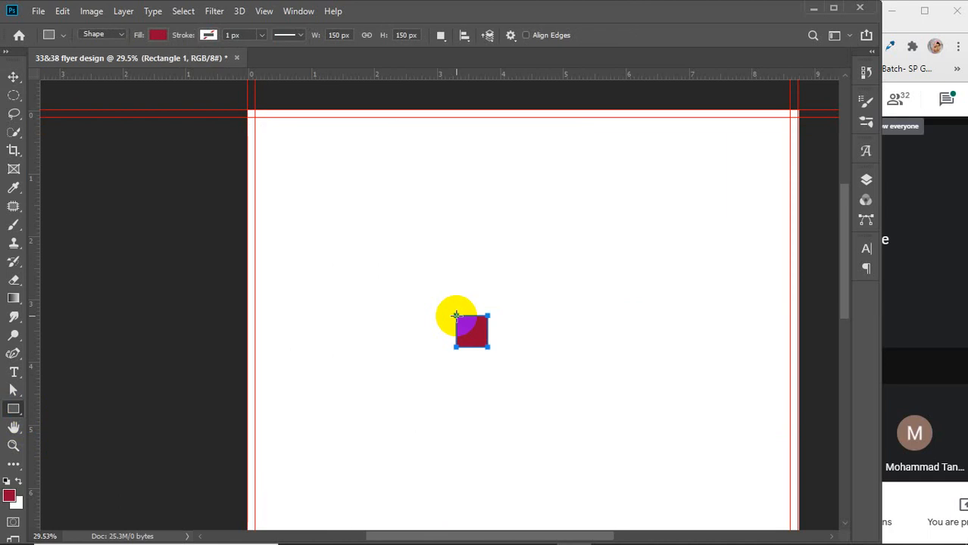
pyautogui.press('v')
pyautogui.moveTo(476, 341); pyautogui.dragTo(273, 147)
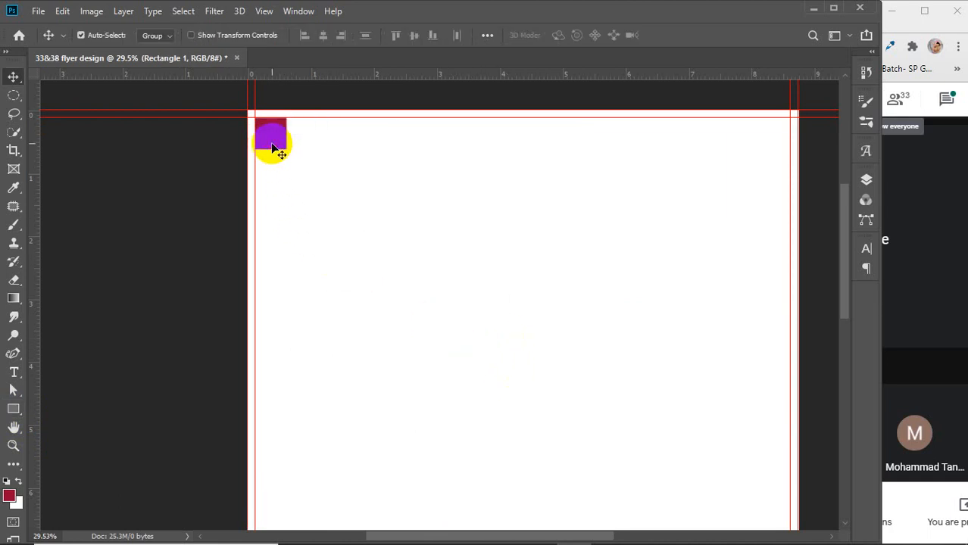
# Add margin guides along the 0.5 in square's right and bottom edges and move the square toward the middle of the page
pyautogui.scroll(-1, 274, 147)
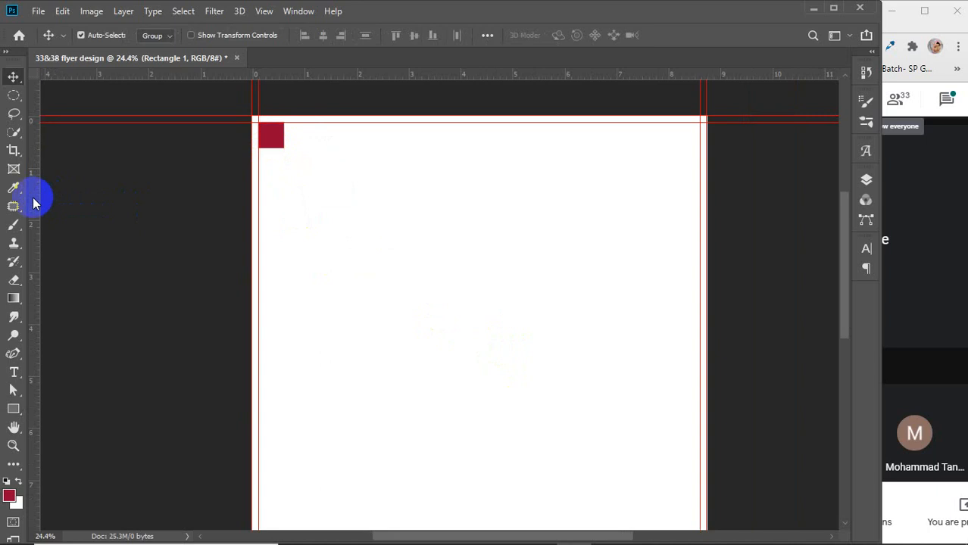
pyautogui.moveTo(33, 203); pyautogui.dragTo(284, 173)
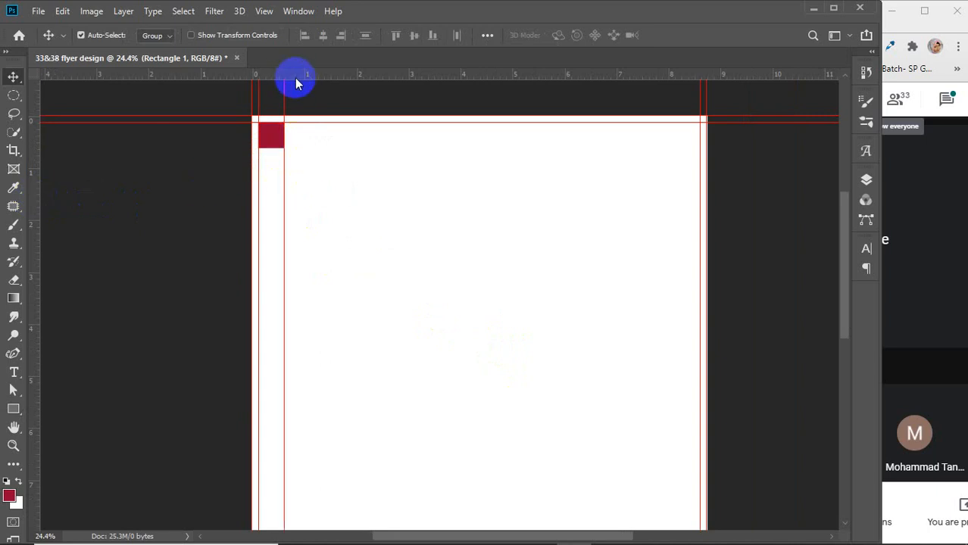
pyautogui.moveTo(296, 83); pyautogui.dragTo(448, 326)
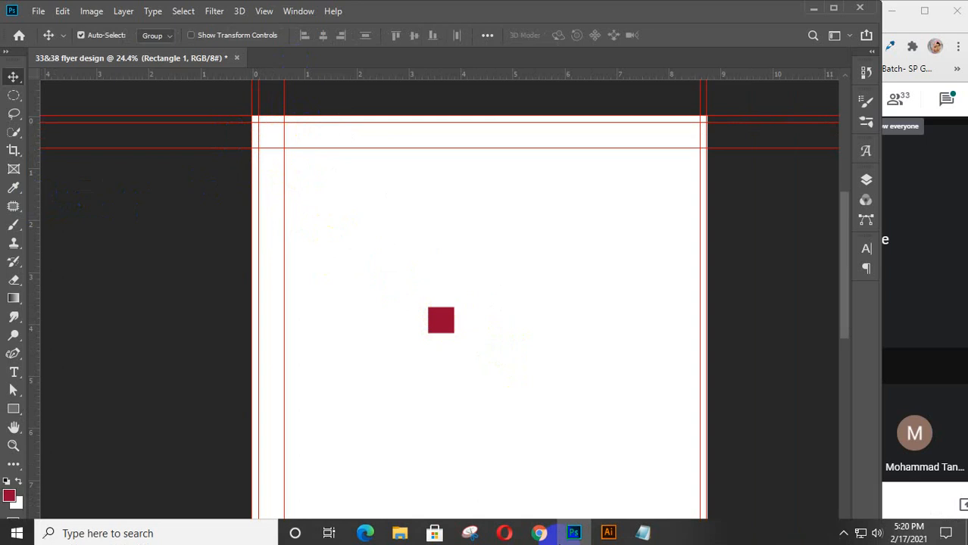
# Switch to Chrome and search Google Images for "poster design" in a new tab
pyautogui.moveTo(538, 530)
pyautogui.click(500, 445)
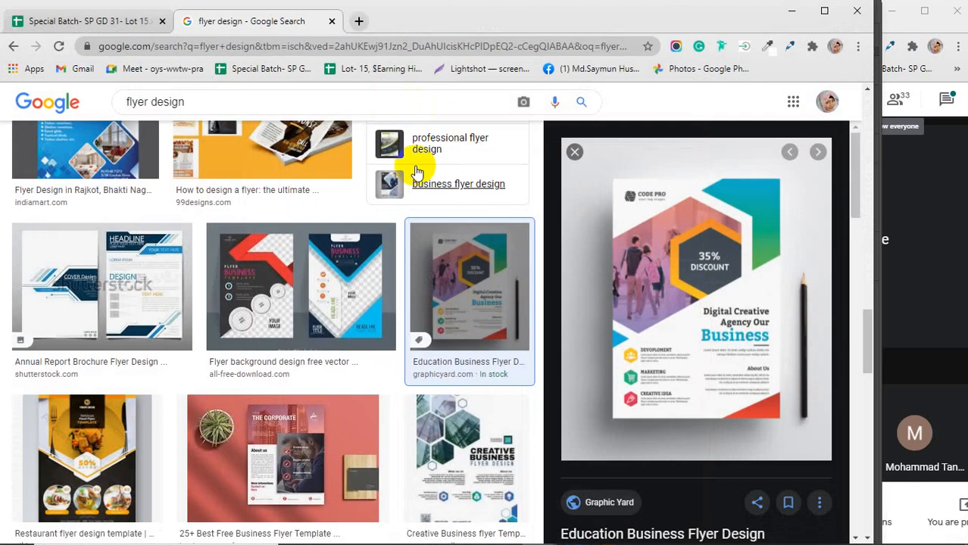
pyautogui.click(359, 21)
pyautogui.write('pos')
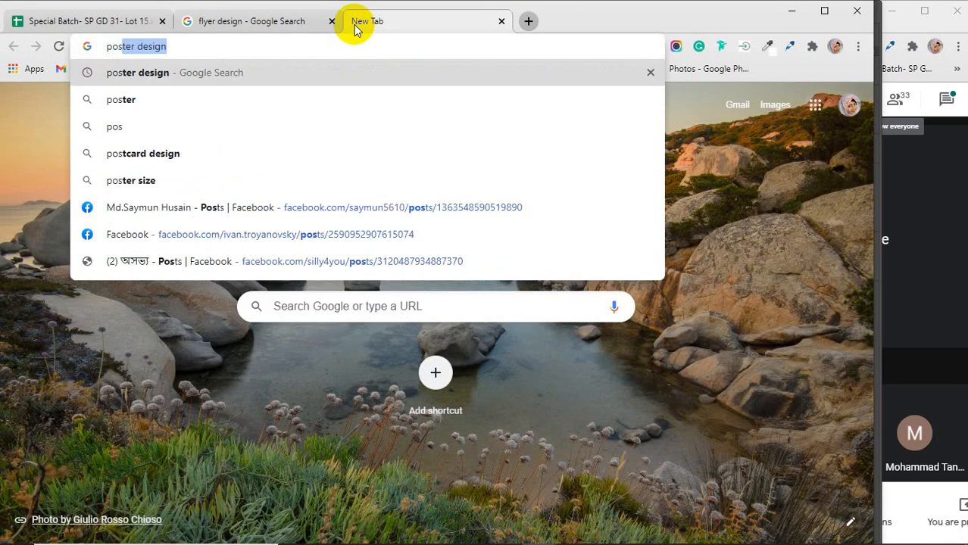
pyautogui.write('t')
pyautogui.press('Return')
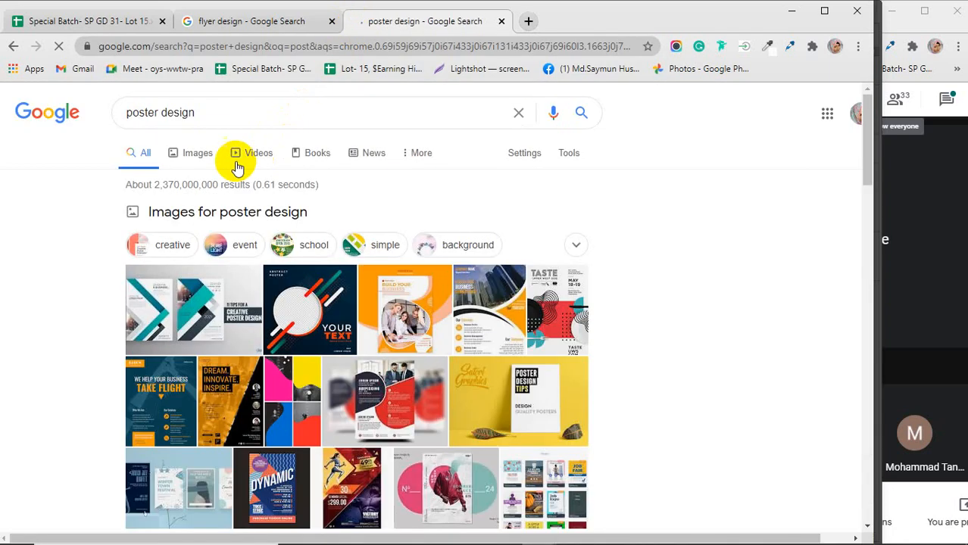
pyautogui.click(196, 153)
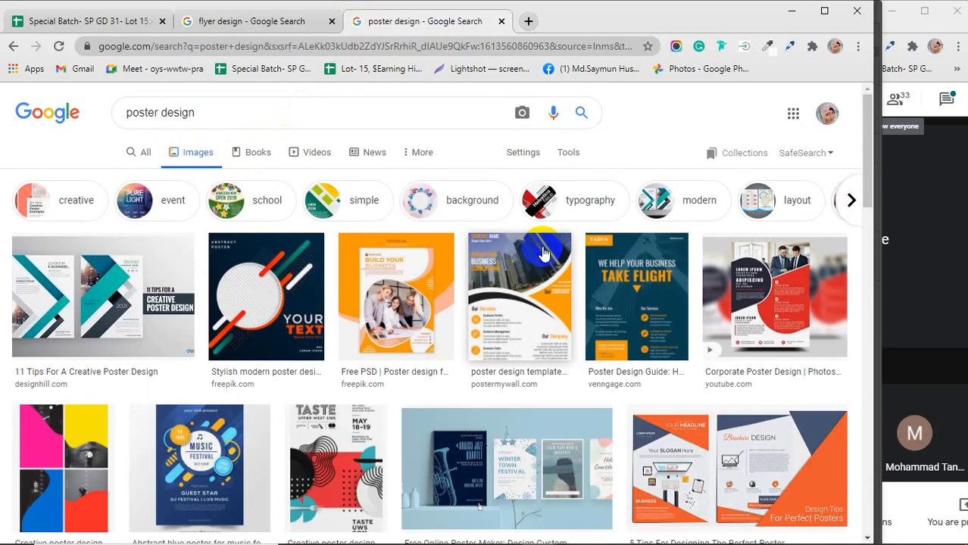
# Preview the Digital Marketing Meet Up, bomber jacket fashion and ONE Charity Concert posters in the image results
pyautogui.scroll(-4, 542, 254)
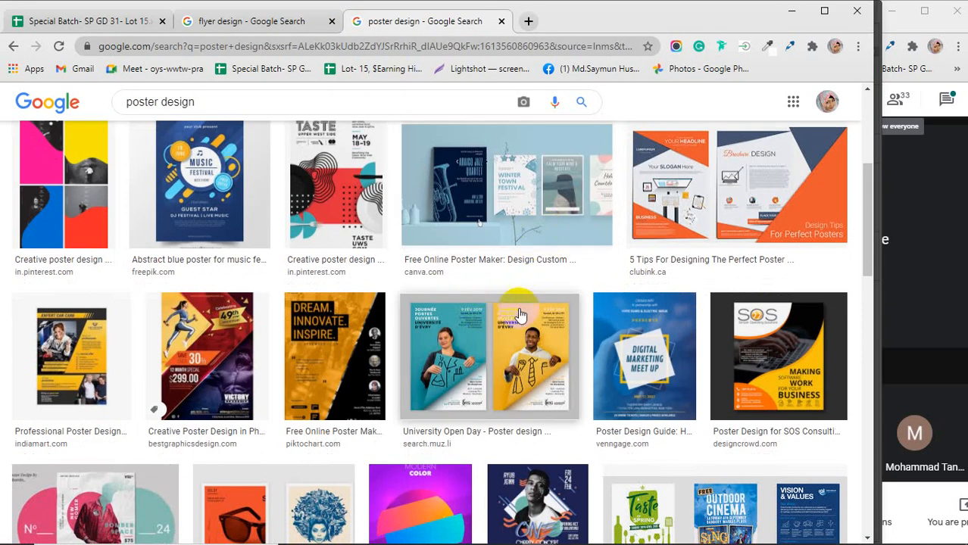
pyautogui.click(651, 339)
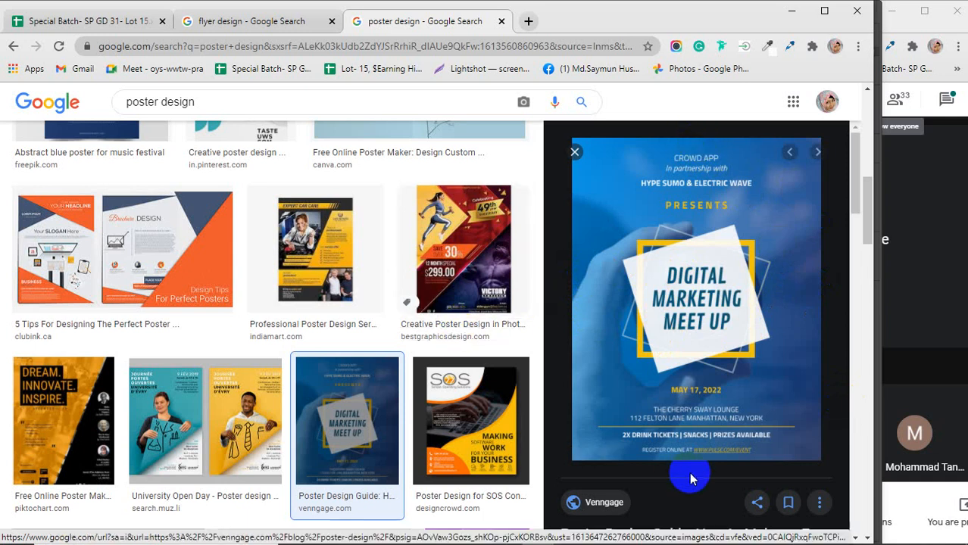
pyautogui.scroll(-5, 302, 352)
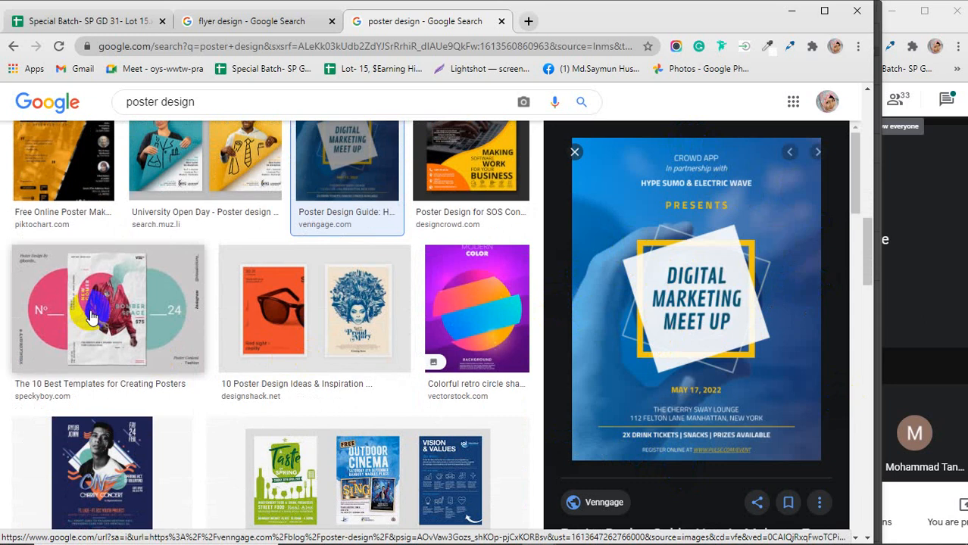
pyautogui.click(90, 316)
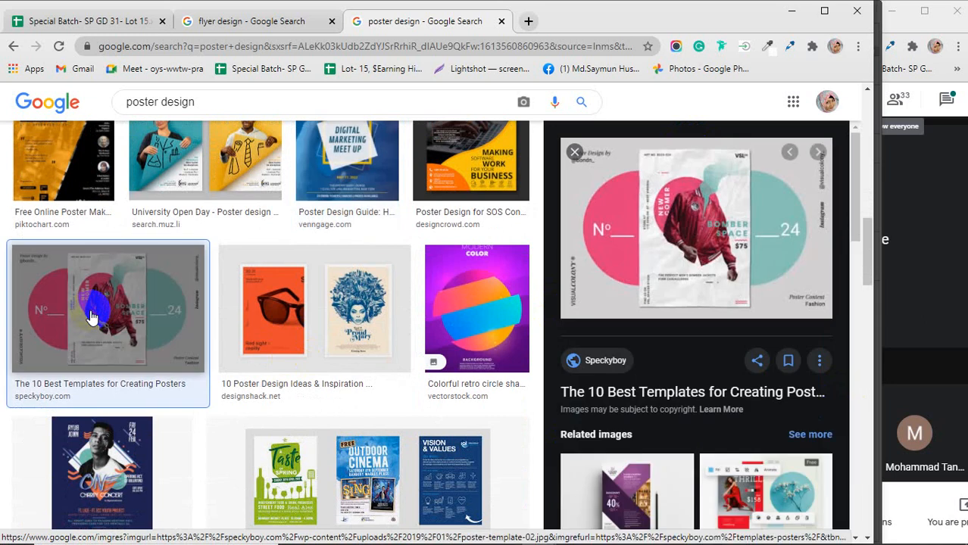
pyautogui.scroll(-1, 91, 317)
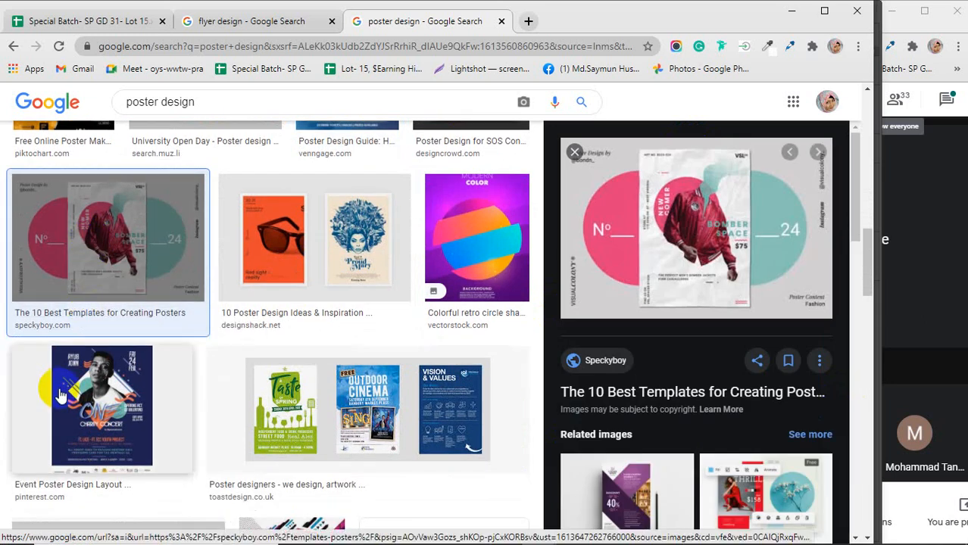
pyautogui.click(123, 401)
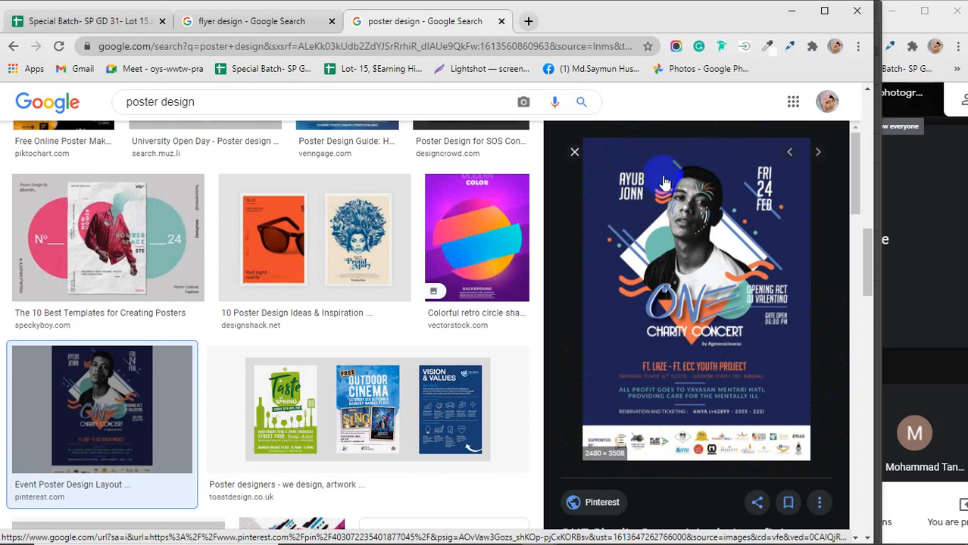
# Examine the blue gradient music event poster and the full-size flat version of it among its related images
pyautogui.scroll(-3, 380, 334)
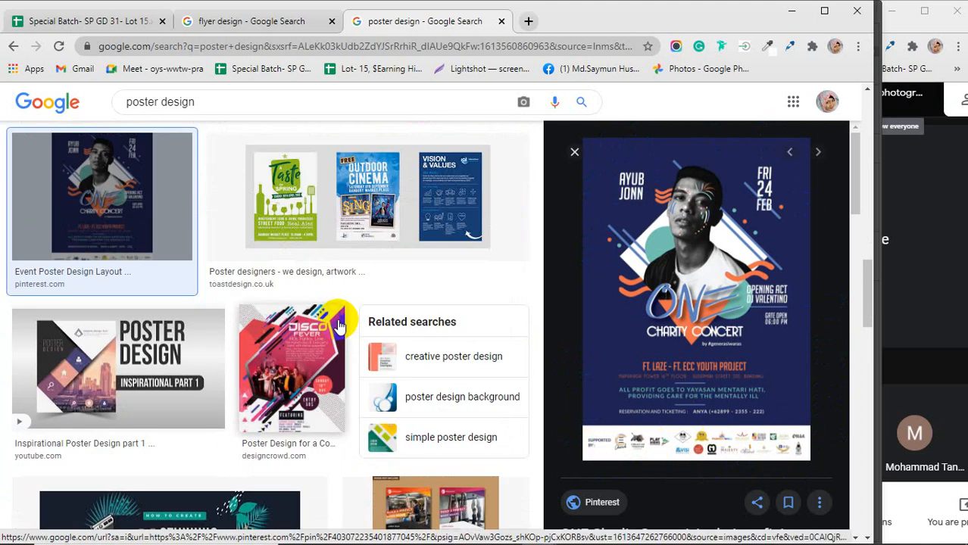
pyautogui.scroll(-1, 340, 326)
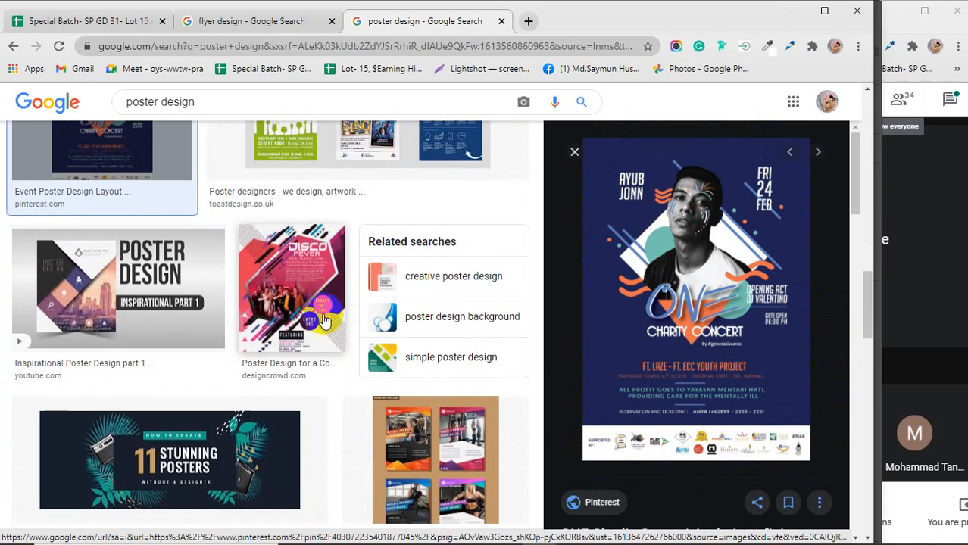
pyautogui.scroll(-1, 326, 319)
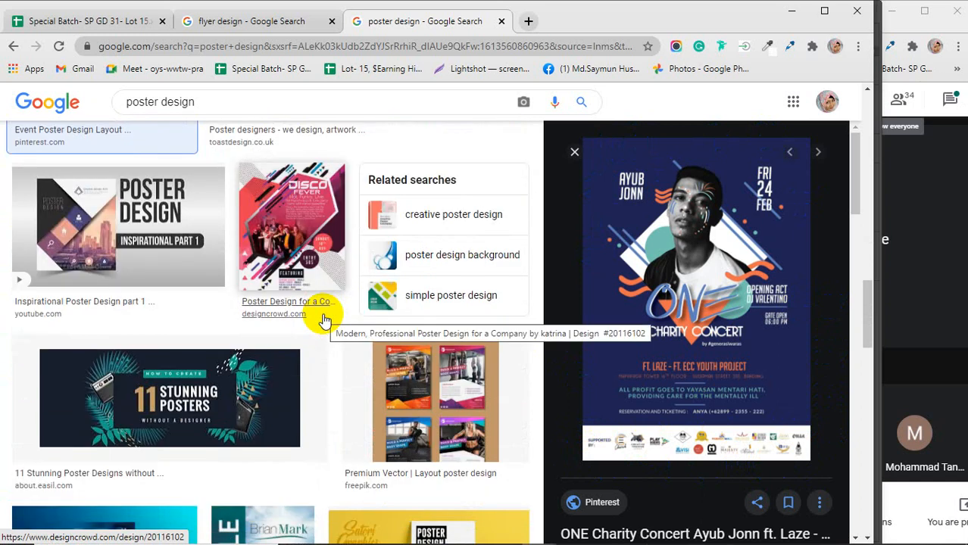
pyautogui.scroll(-3, 324, 319)
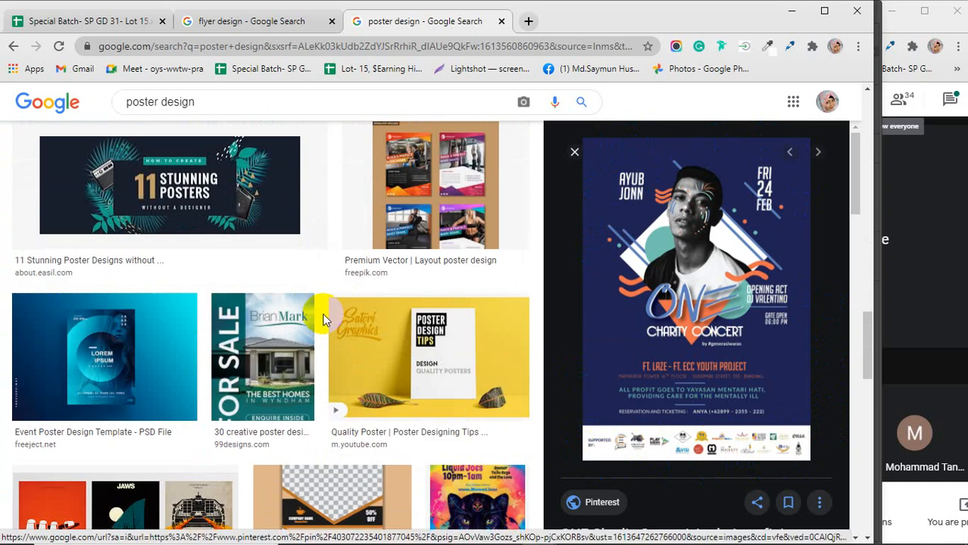
pyautogui.scroll(-1, 324, 320)
pyautogui.click(86, 287)
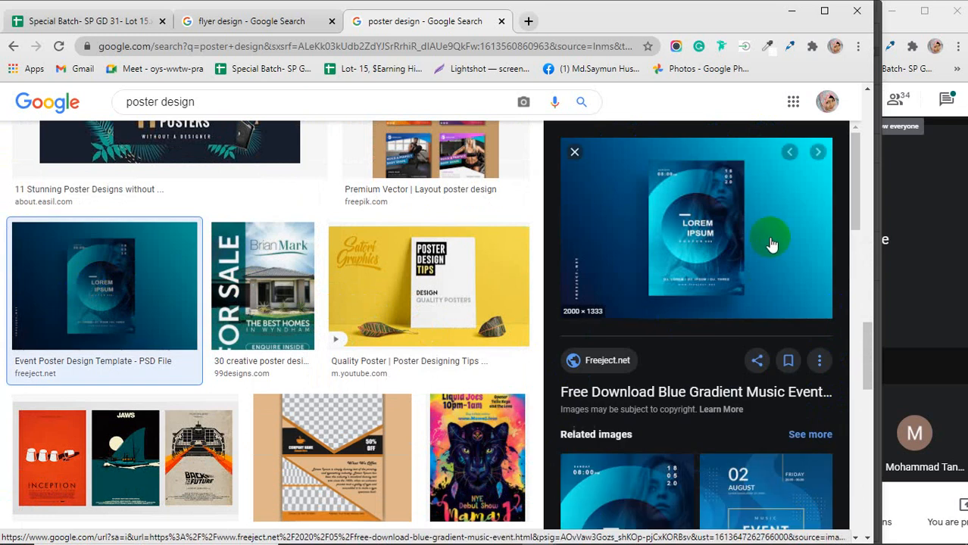
pyautogui.scroll(-3, 683, 349)
pyautogui.click(649, 379)
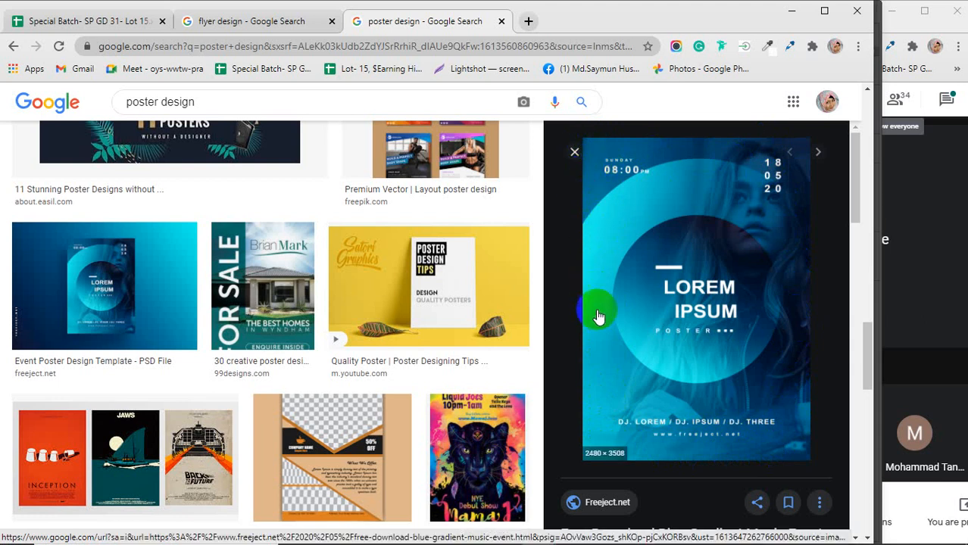
# Look through more poster results and preview the red Business Brochure Template and the Take Flight business poster
pyautogui.scroll(-5, 728, 272)
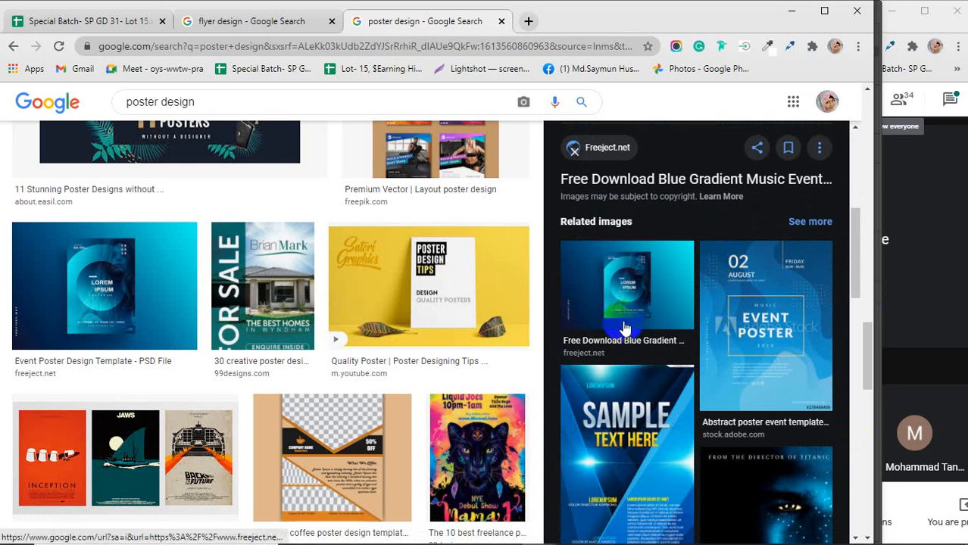
pyautogui.scroll(-2, 626, 330)
pyautogui.scroll(-3, 400, 357)
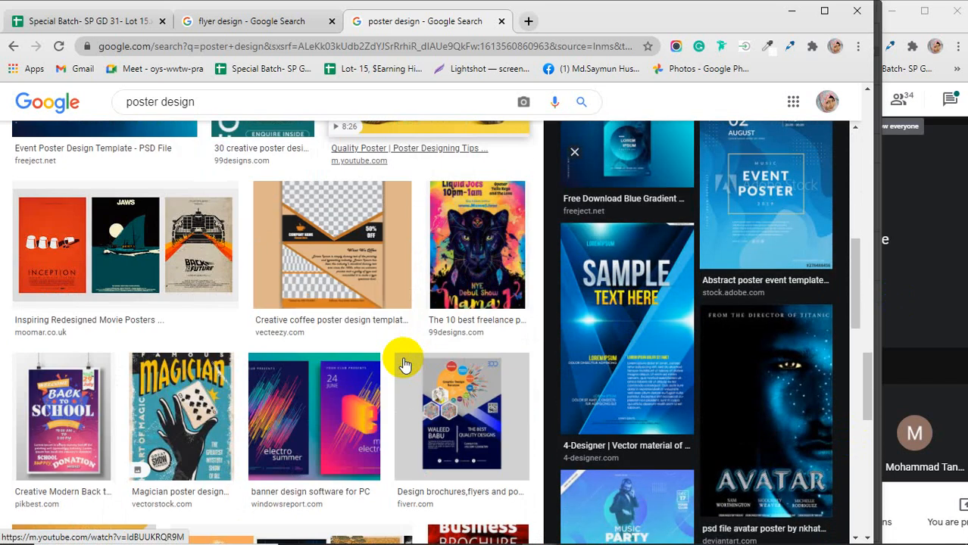
pyautogui.scroll(-2, 403, 364)
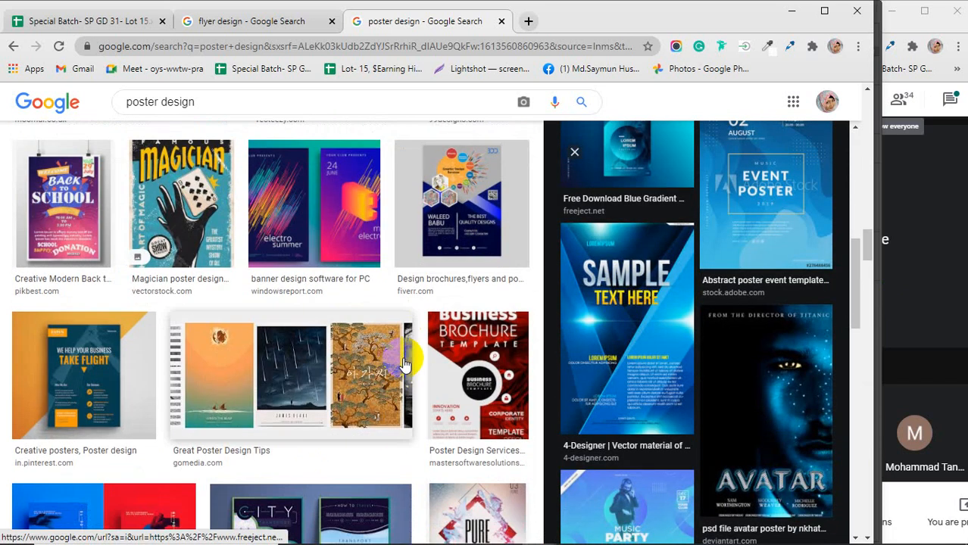
pyautogui.click(492, 371)
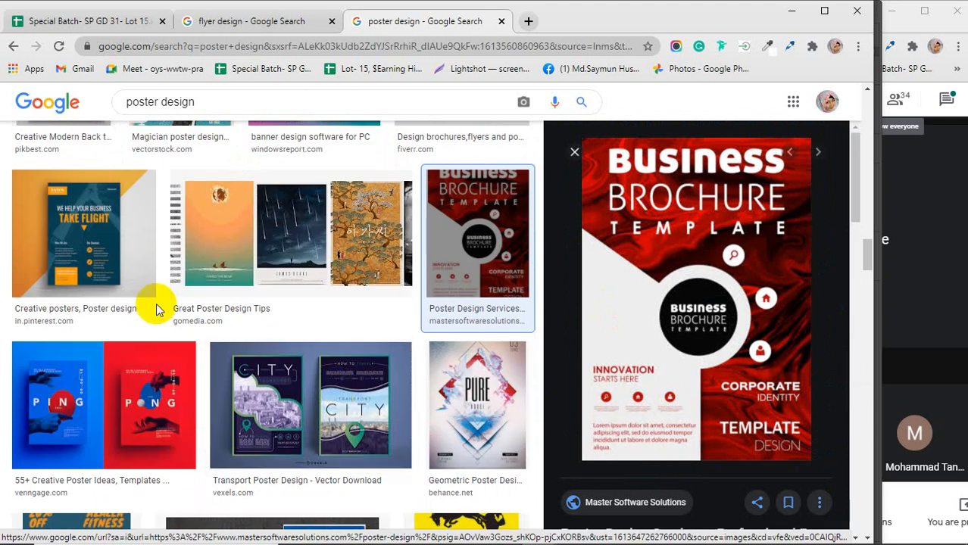
pyautogui.click(81, 240)
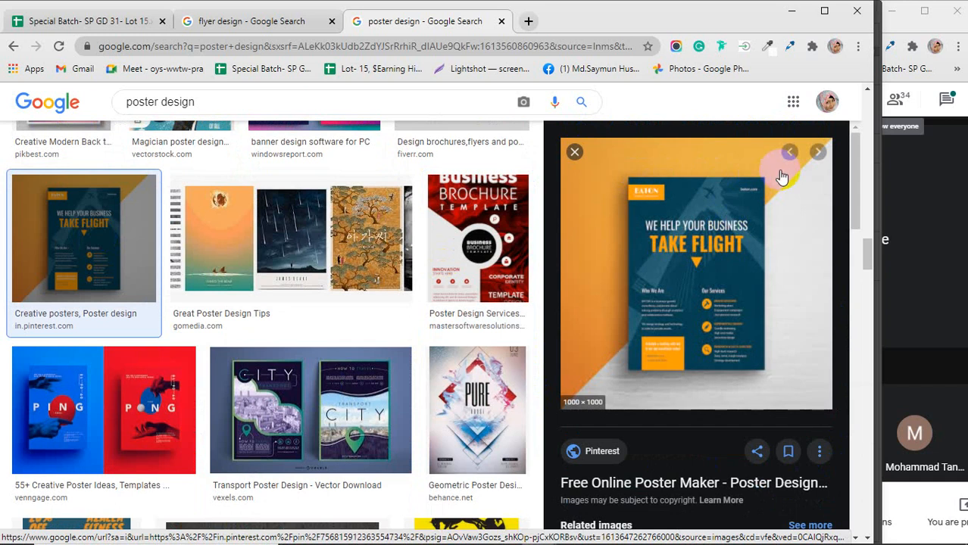
# Preview the Plastic poster from the Poster Design Guide result and examine its related images
pyautogui.scroll(-2, 302, 355)
pyautogui.scroll(-3, 301, 355)
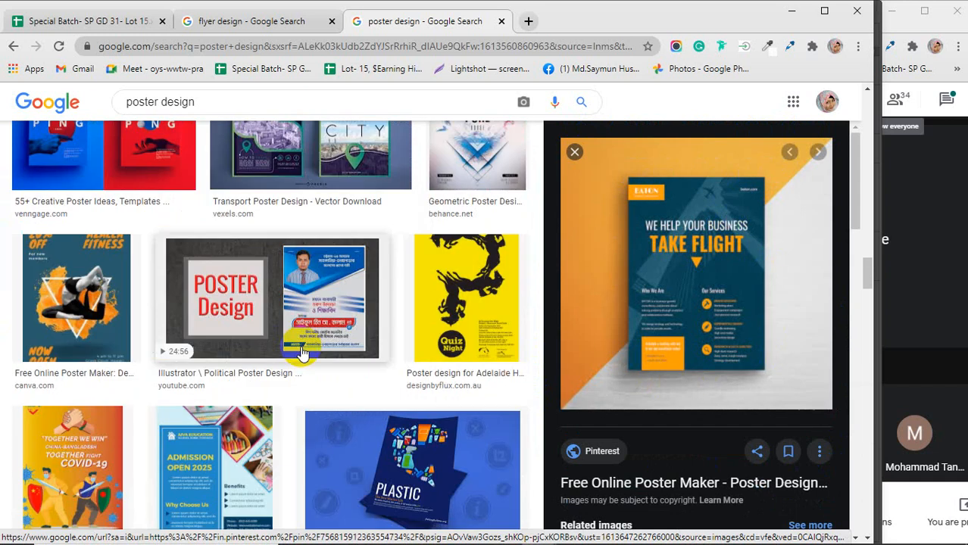
pyautogui.scroll(-1, 301, 354)
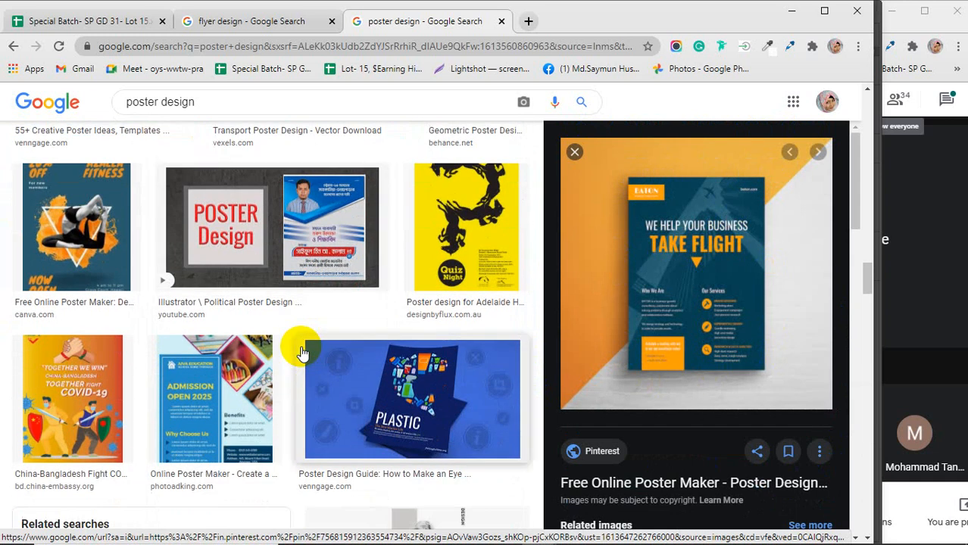
pyautogui.click(393, 394)
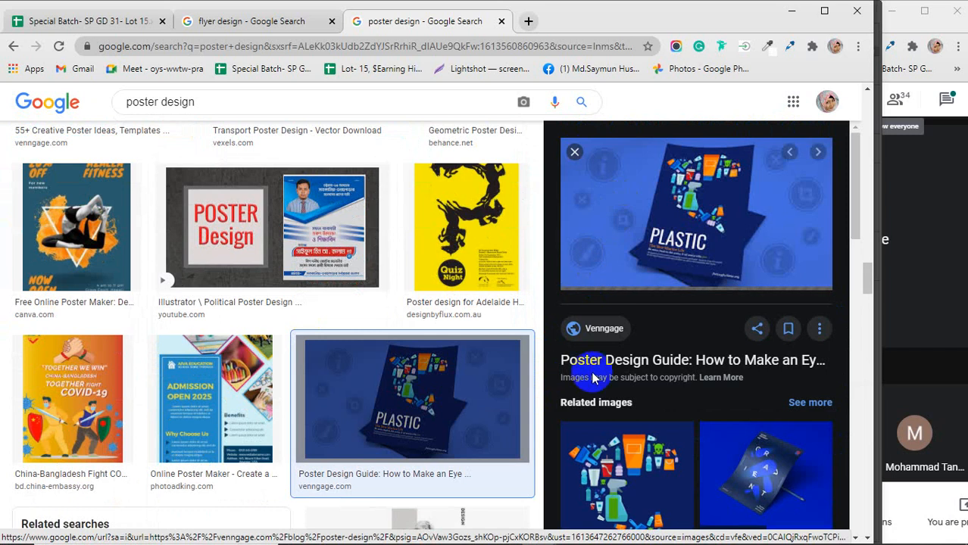
pyautogui.scroll(-2, 597, 378)
pyautogui.scroll(-3, 596, 378)
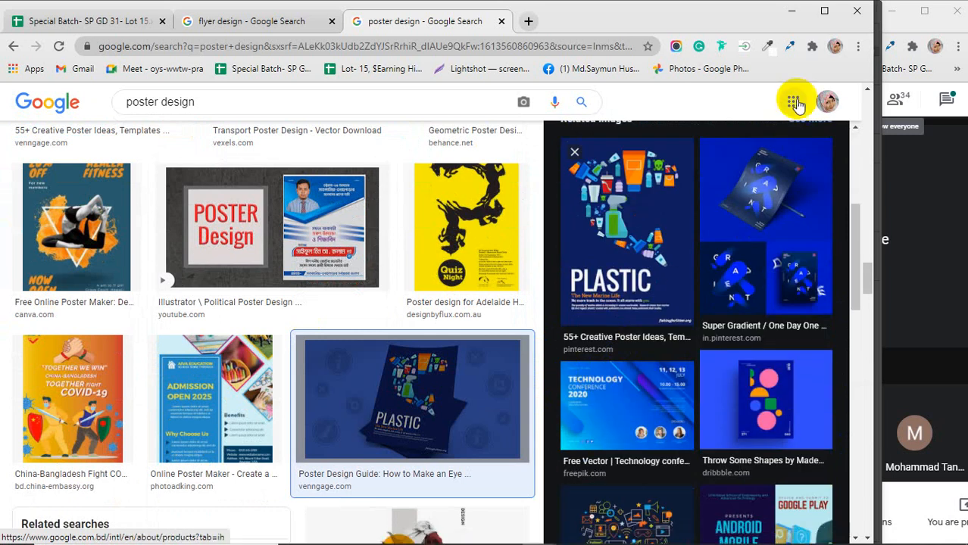
# Return to Photoshop, scale the square to 60%, and realign it and the margin guides at the page's top-left inner corner
pyautogui.click(791, 10)
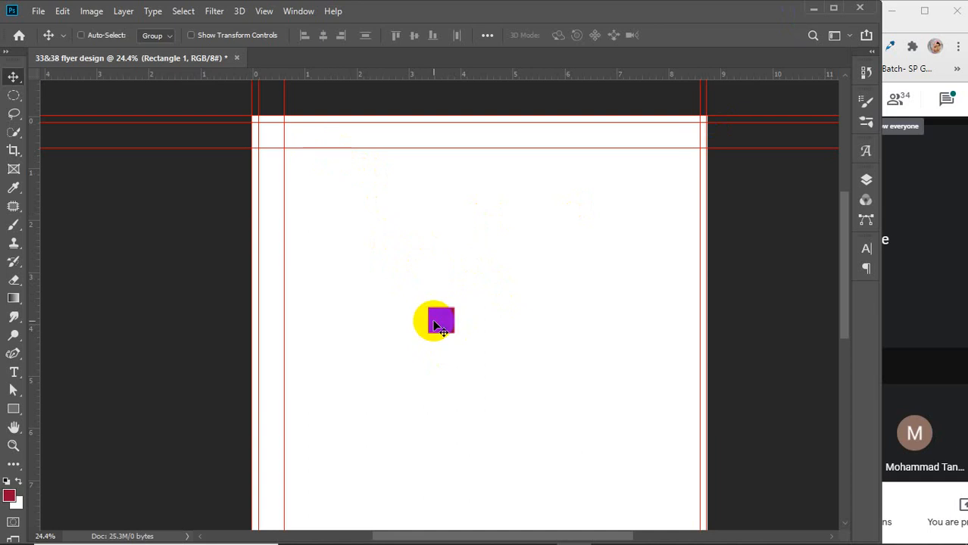
pyautogui.hotkey('ctrl', 't')
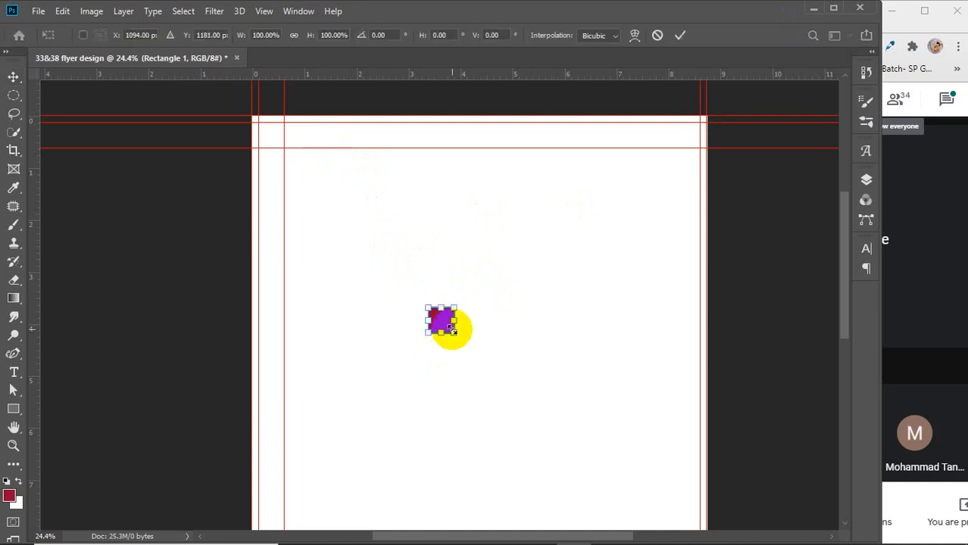
pyautogui.scroll(4, 450, 327)
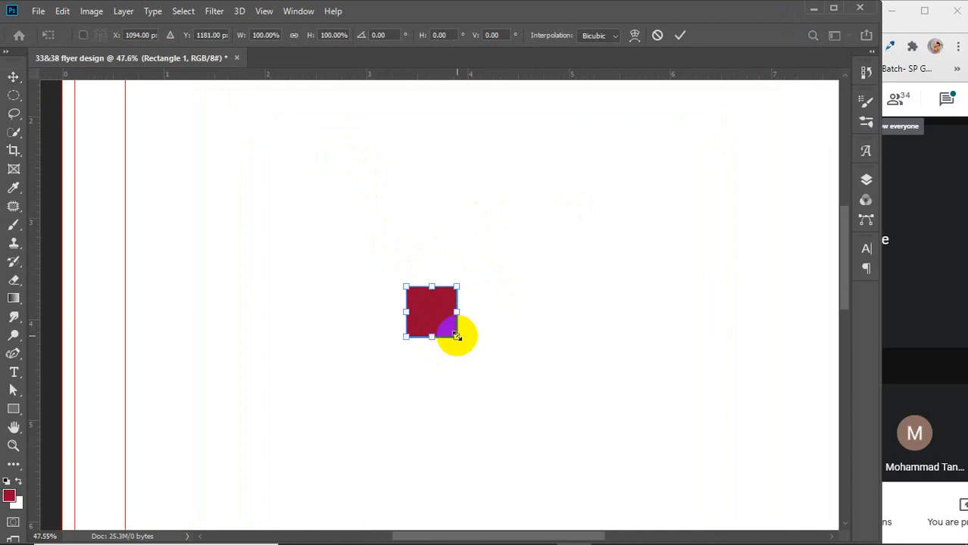
pyautogui.moveTo(456, 335); pyautogui.dragTo(436, 316)
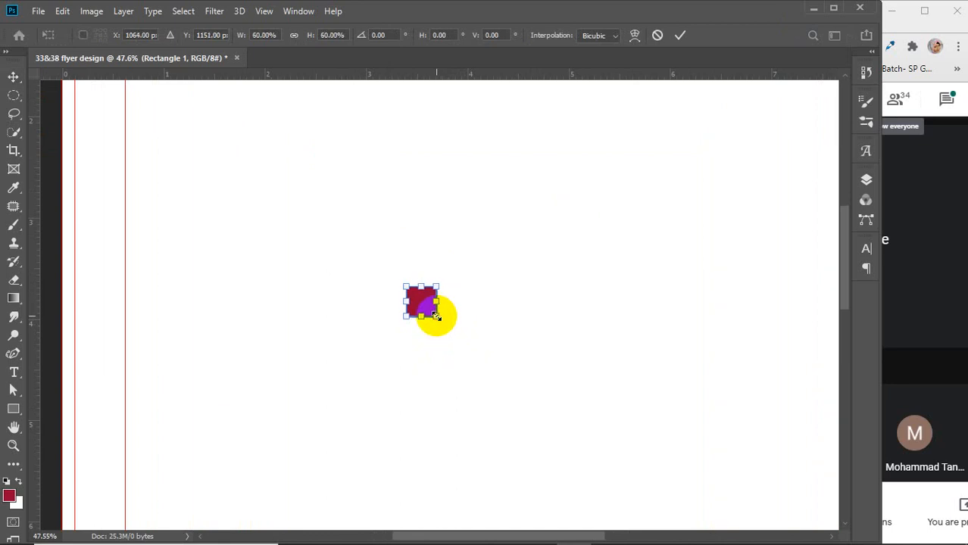
pyautogui.scroll(-3, 436, 316)
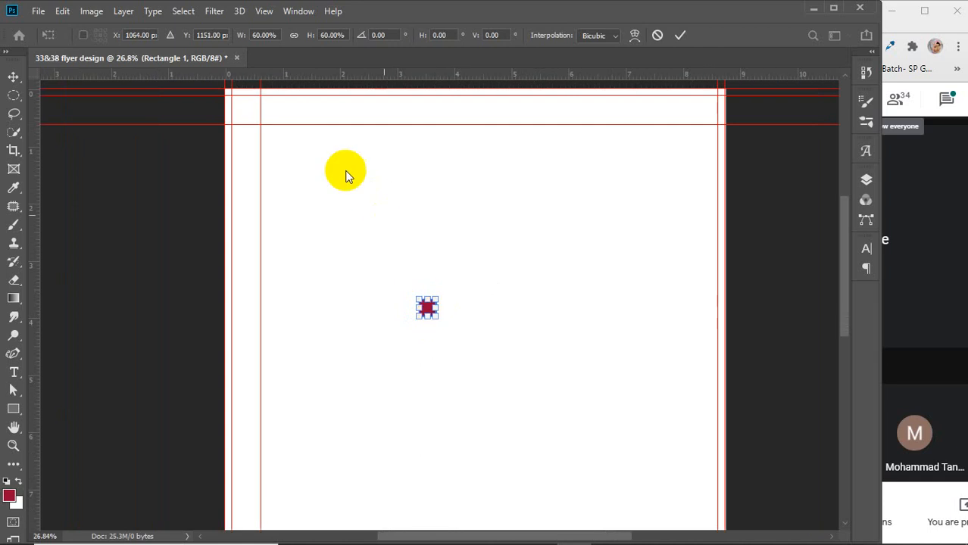
pyautogui.moveTo(427, 311); pyautogui.dragTo(325, 213)
pyautogui.hotkey('ctrl', 'z')
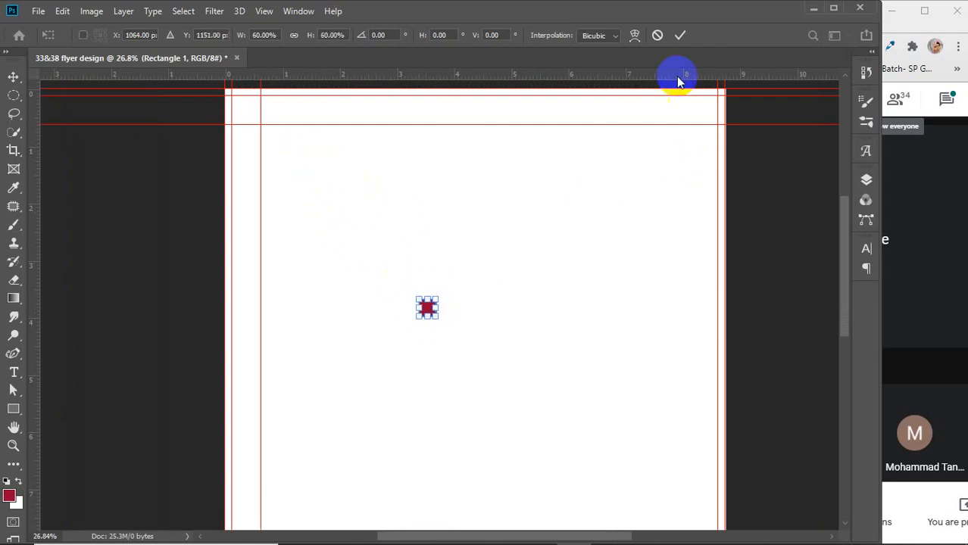
pyautogui.click(679, 36)
pyautogui.moveTo(431, 309); pyautogui.dragTo(249, 139)
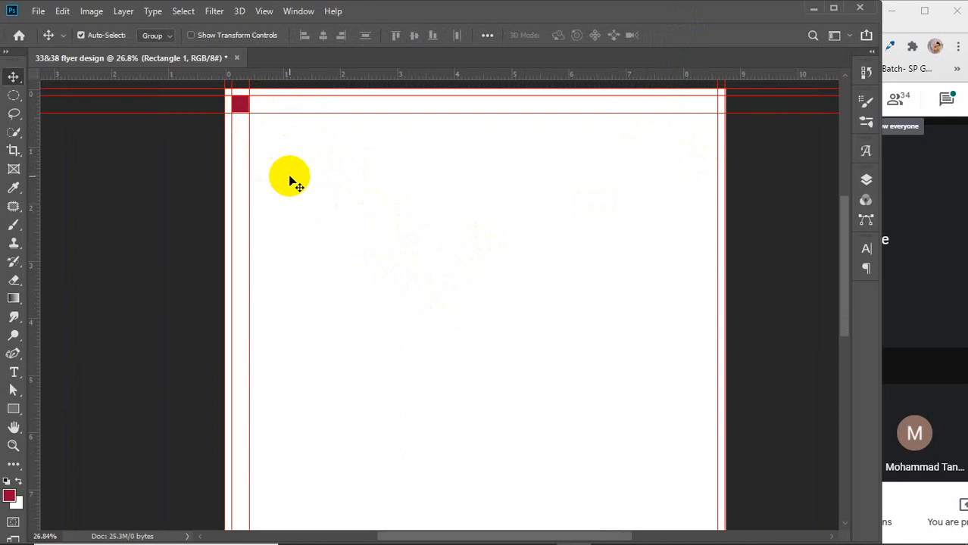
# Move the square to the page's bottom-right inner corner and place a vertical and a horizontal margin guide along its inner edges
pyautogui.scroll(-1, 243, 107)
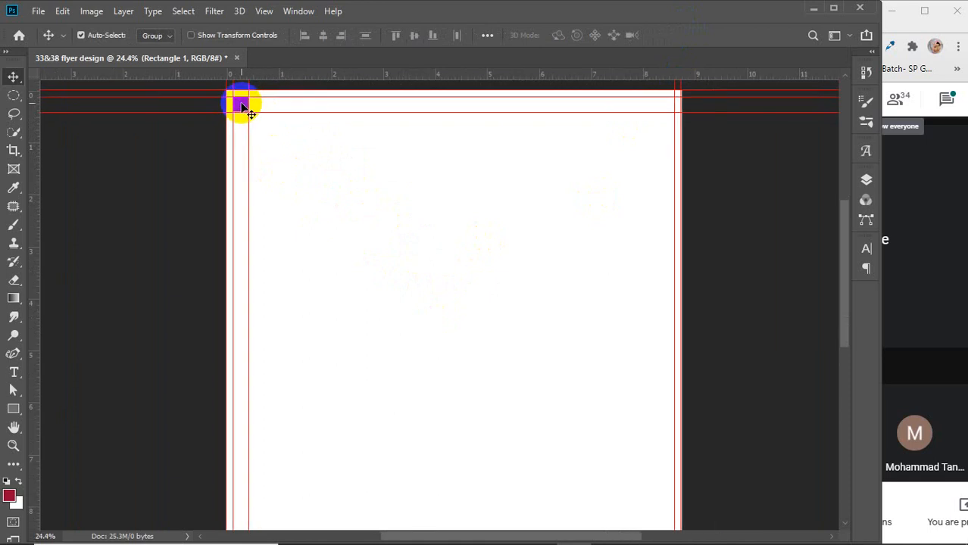
pyautogui.moveTo(242, 106); pyautogui.dragTo(607, 514)
pyautogui.scroll(-1, 586, 453)
pyautogui.moveTo(32, 341); pyautogui.dragTo(604, 418)
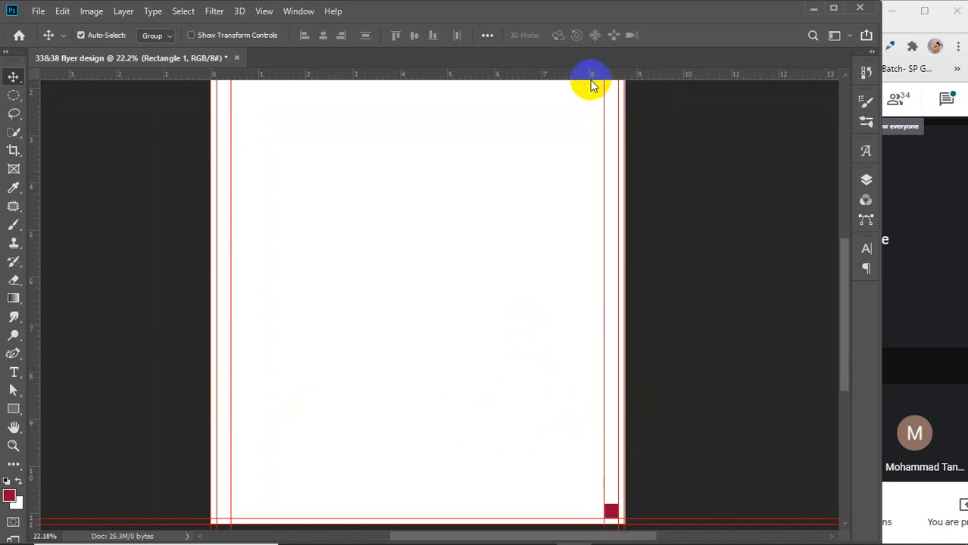
pyautogui.moveTo(590, 76); pyautogui.dragTo(580, 505)
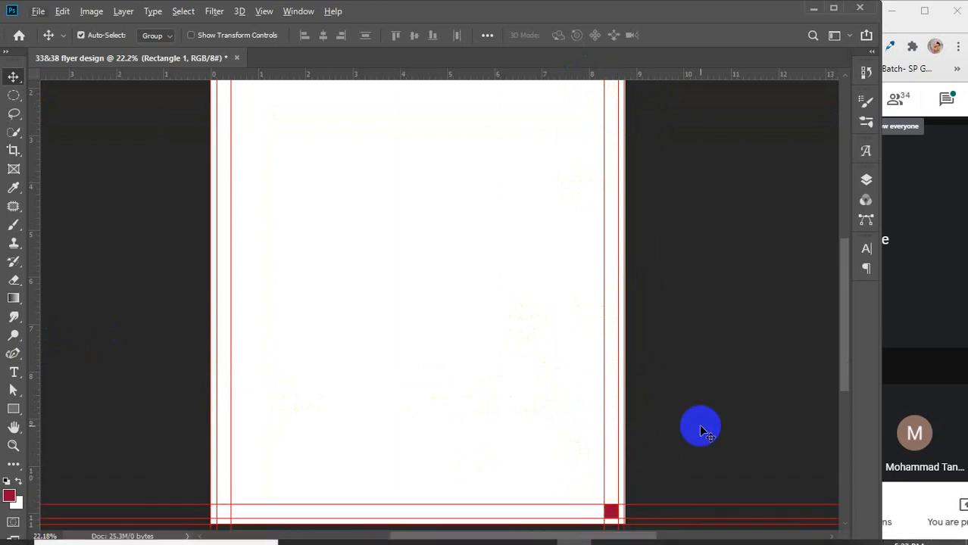
# Delete the square and lock all the guides on the page
pyautogui.press('Delete')
pyautogui.hotkey('ctrl', '-')
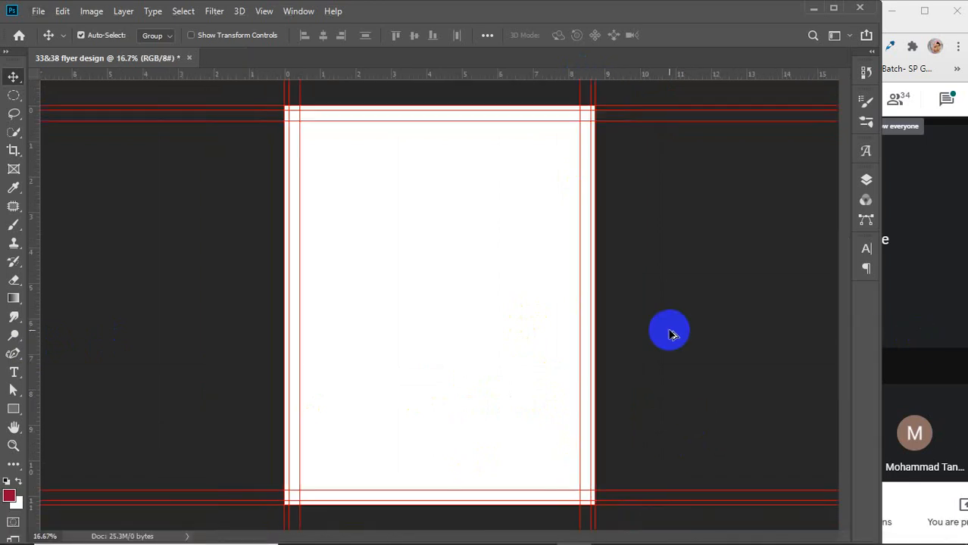
pyautogui.click(265, 12)
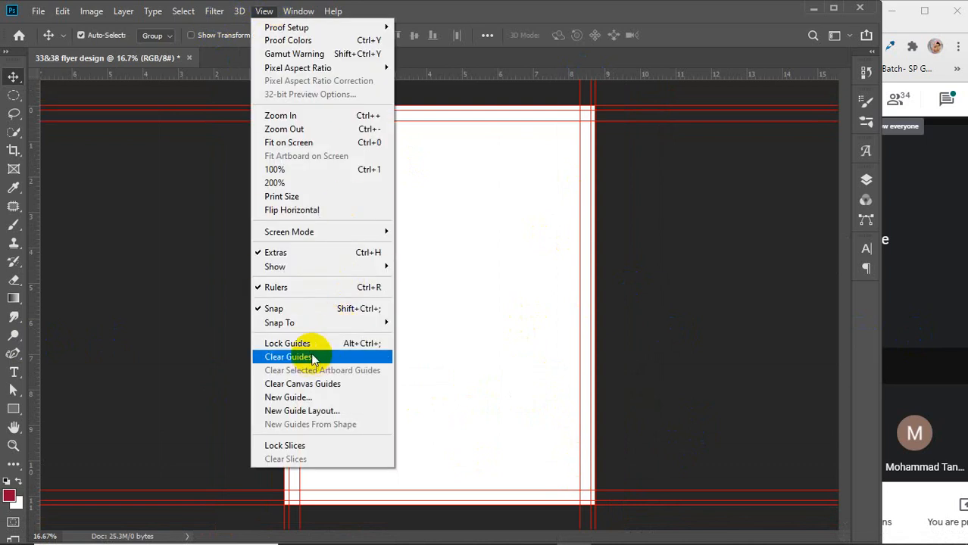
pyautogui.click(292, 343)
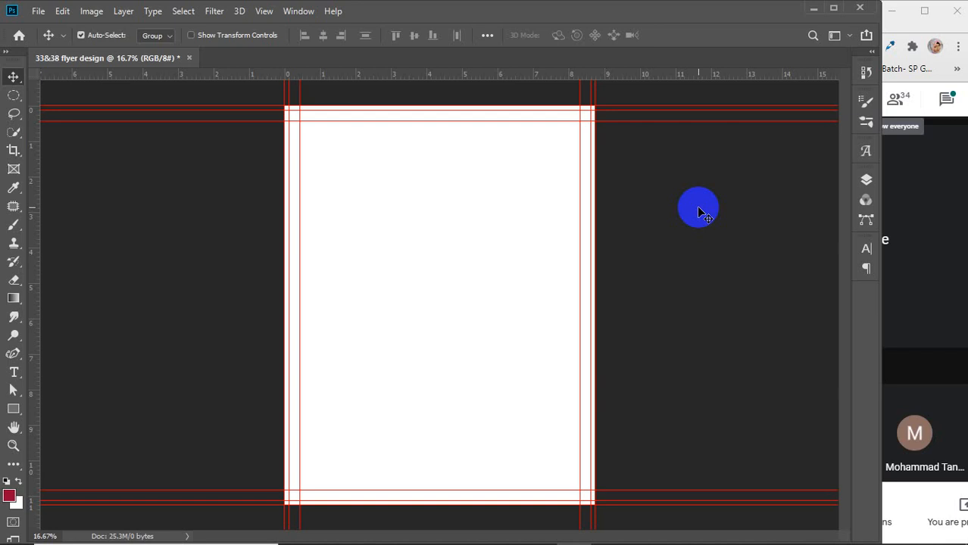
pyautogui.moveTo(205, 89); pyautogui.dragTo(664, 407)
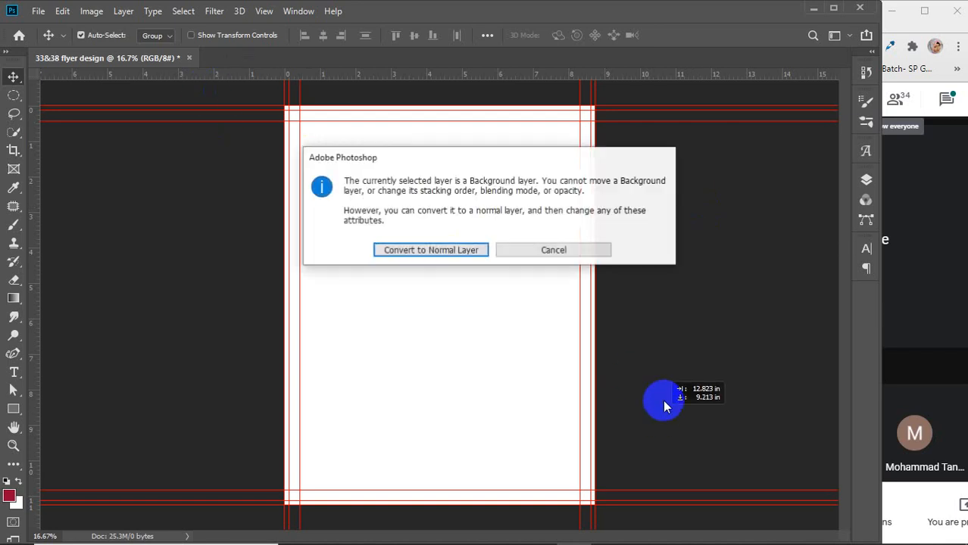
pyautogui.click(560, 253)
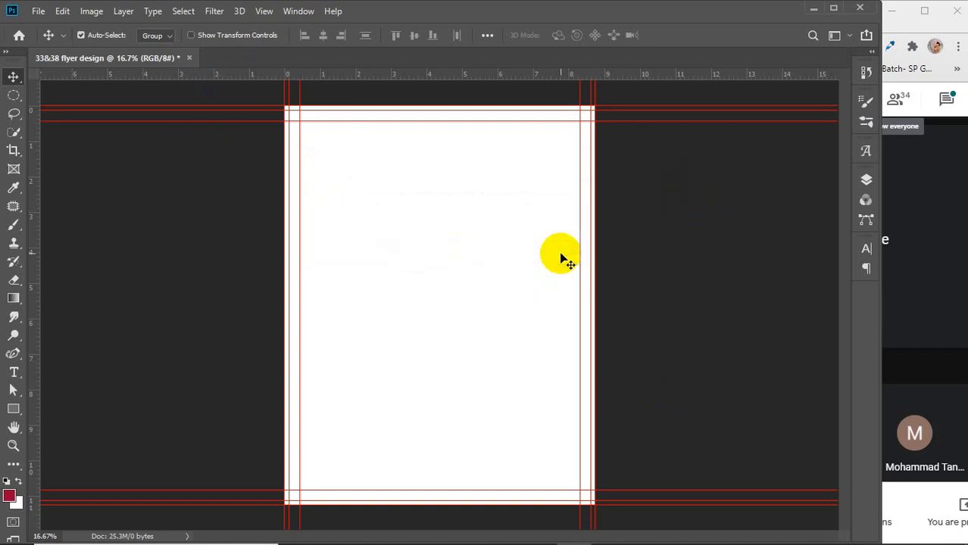
# Draw a 2625 × 3375 px rectangle covering the whole page including the bleed and fill it with yellow
pyautogui.click(865, 179)
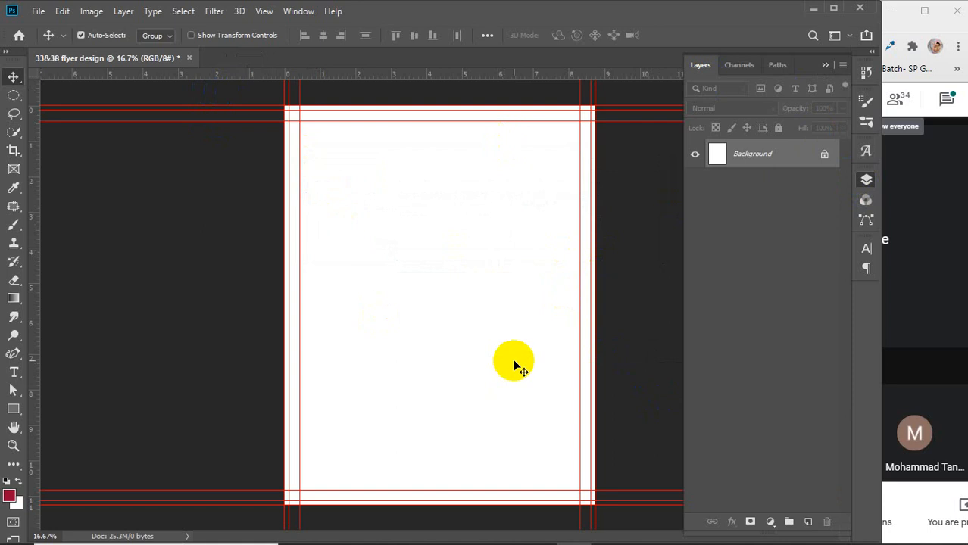
pyautogui.click(12, 409)
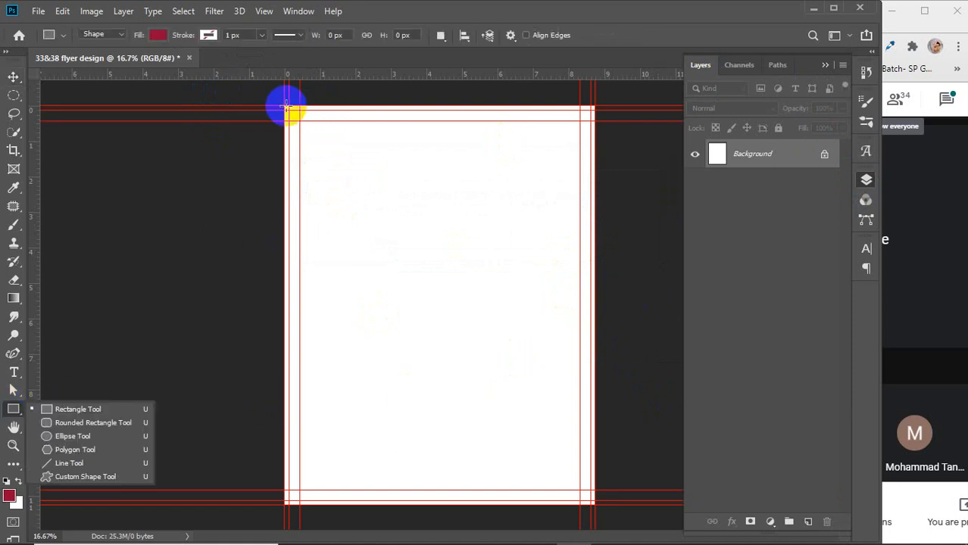
pyautogui.moveTo(284, 108); pyautogui.dragTo(591, 504)
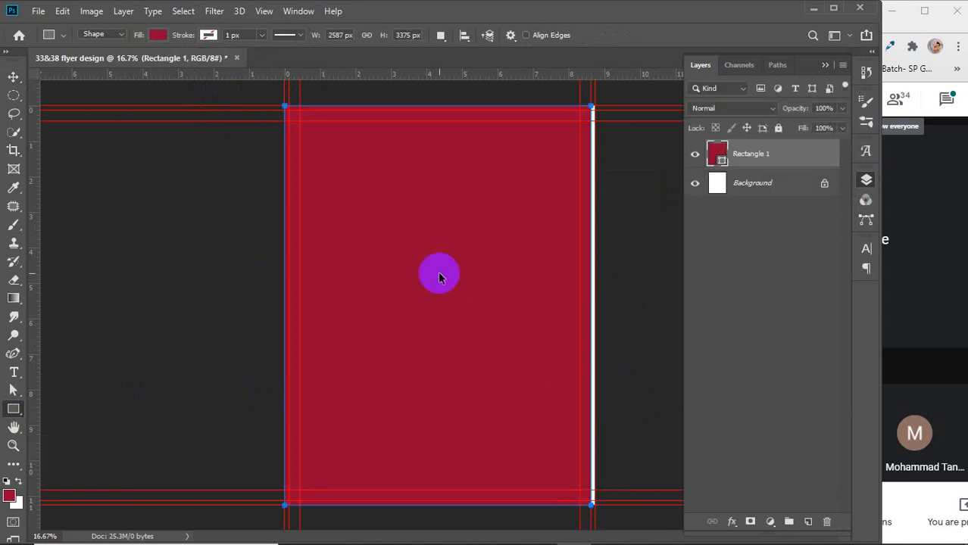
pyautogui.hotkey('ctrl', 'z')
pyautogui.moveTo(286, 107); pyautogui.dragTo(593, 505)
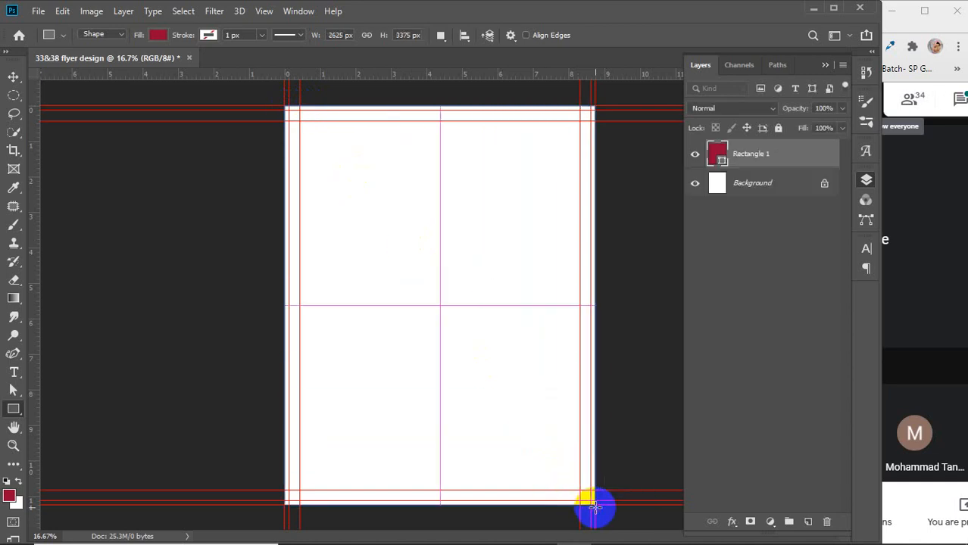
pyautogui.click(157, 35)
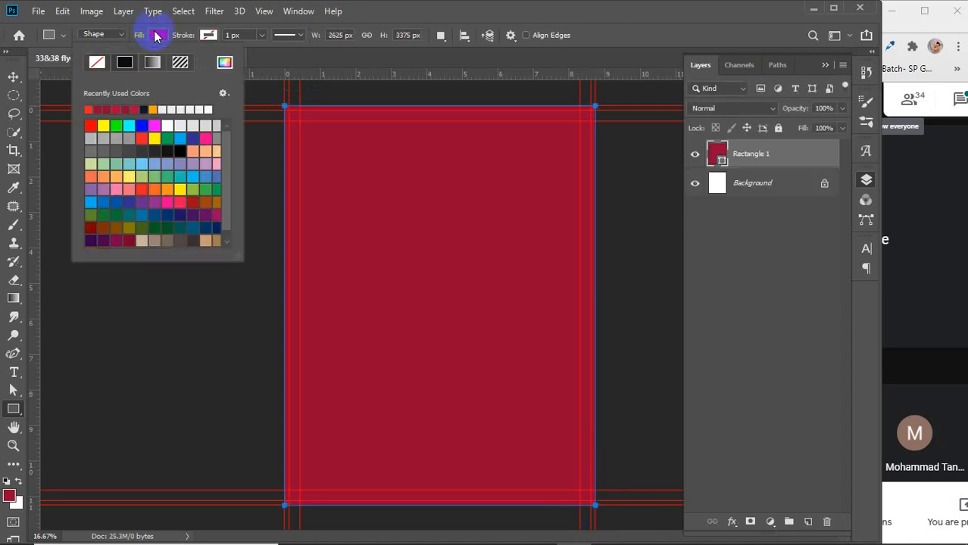
pyautogui.click(129, 178)
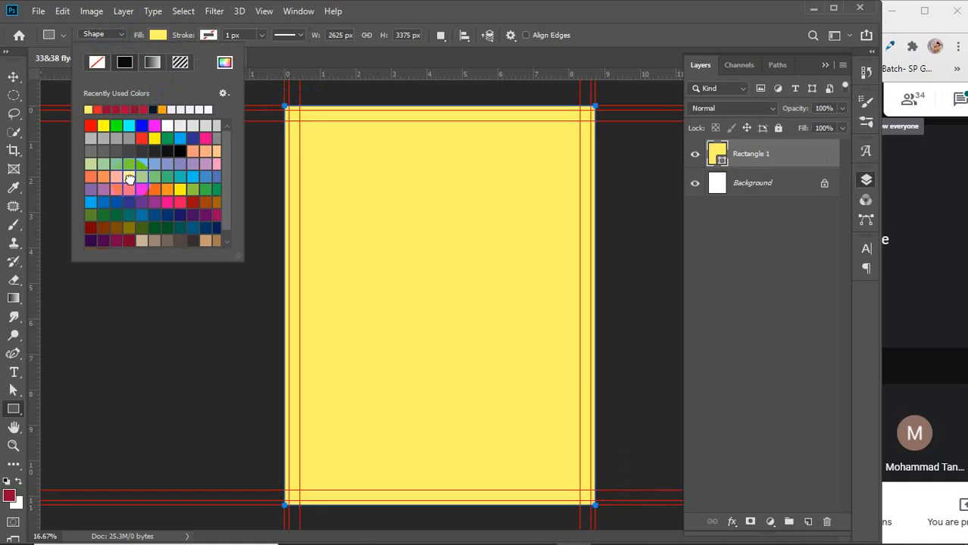
pyautogui.click(159, 36)
# Rename the yellow rectangle's layer to "bleed" and lock it completely
pyautogui.doubleClick(753, 155)
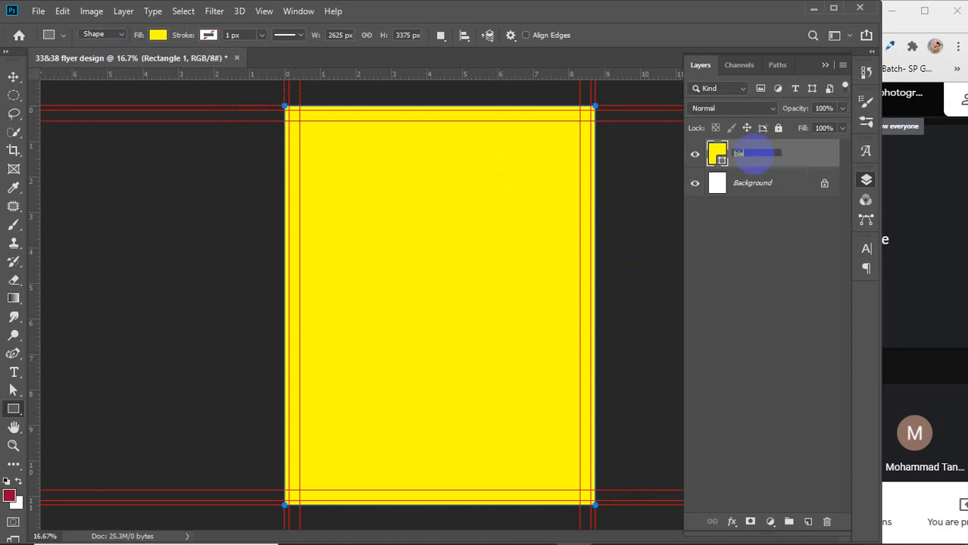
pyautogui.write('bleed')
pyautogui.press('Return')
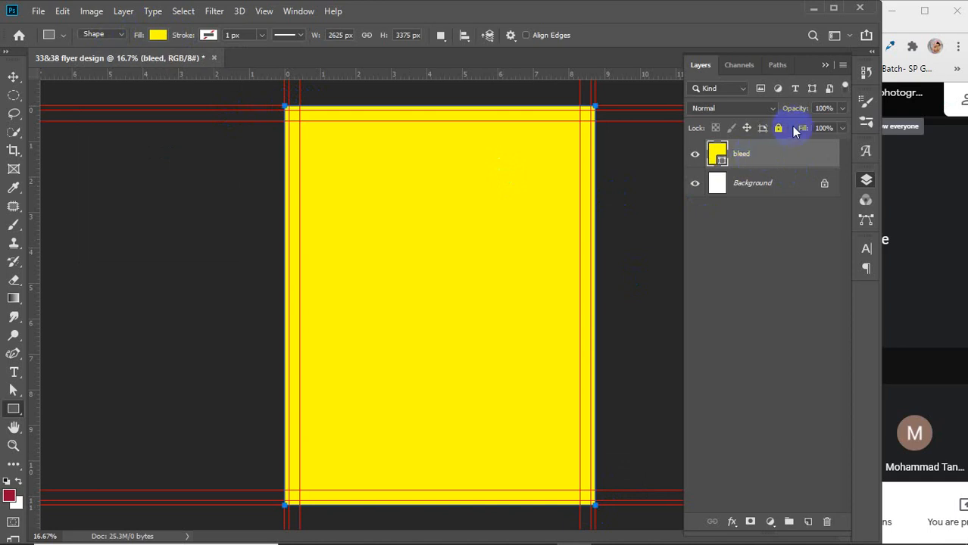
pyautogui.click(778, 129)
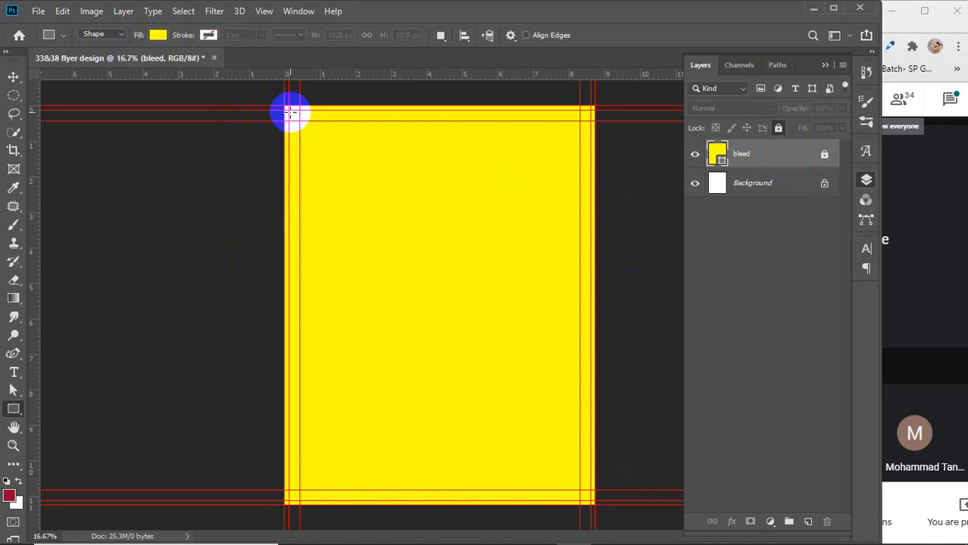
# Draw a 2550 × 3300 px rectangle inside the bleed guides and fill it with white (ffffff)
pyautogui.moveTo(288, 108); pyautogui.dragTo(589, 499)
pyautogui.click(158, 35)
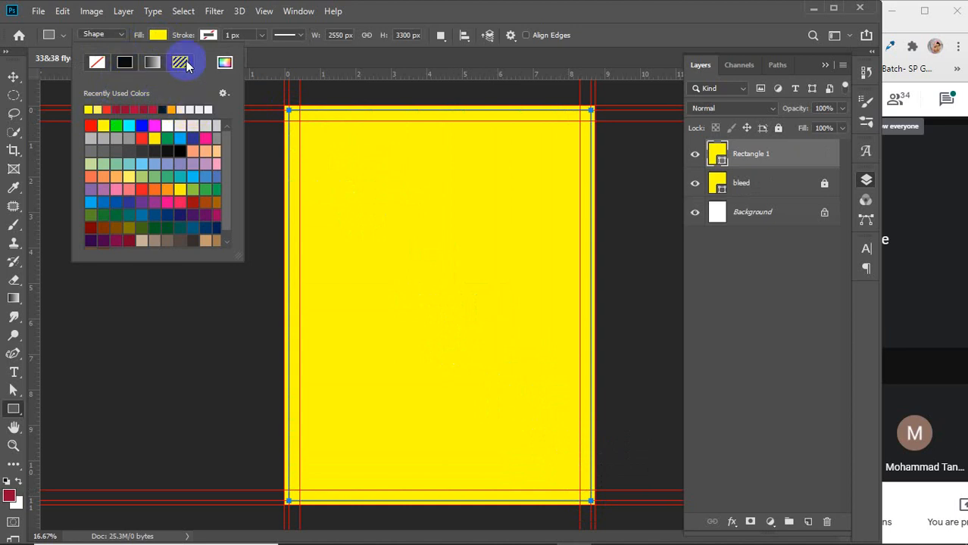
pyautogui.click(224, 63)
pyautogui.moveTo(484, 129); pyautogui.dragTo(463, 108)
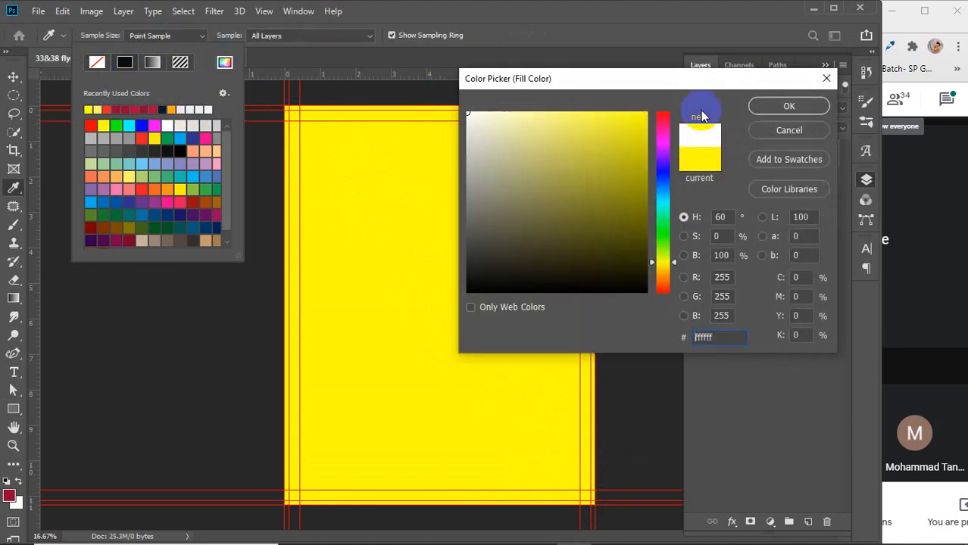
pyautogui.click(761, 107)
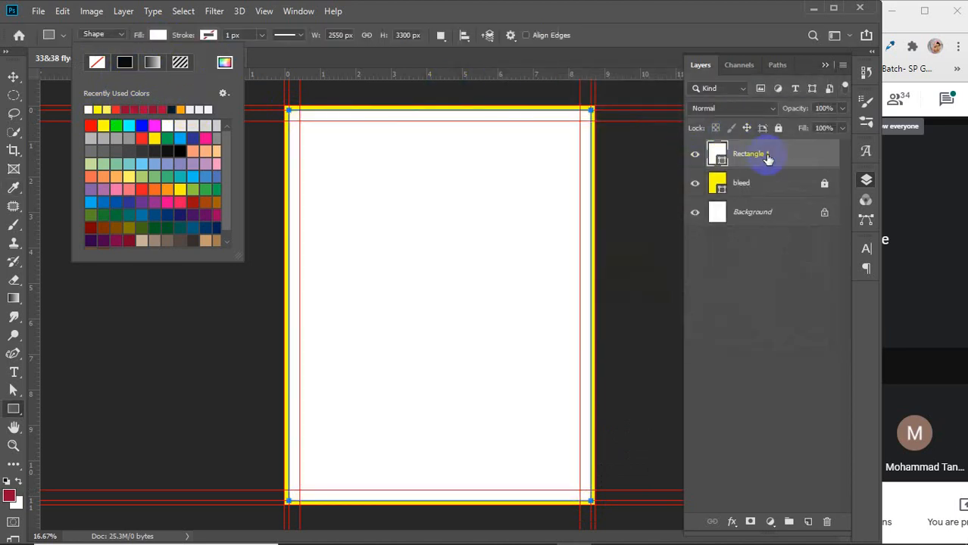
# Rename the white rectangle's layer to "BG" and lock it completely
pyautogui.doubleClick(753, 155)
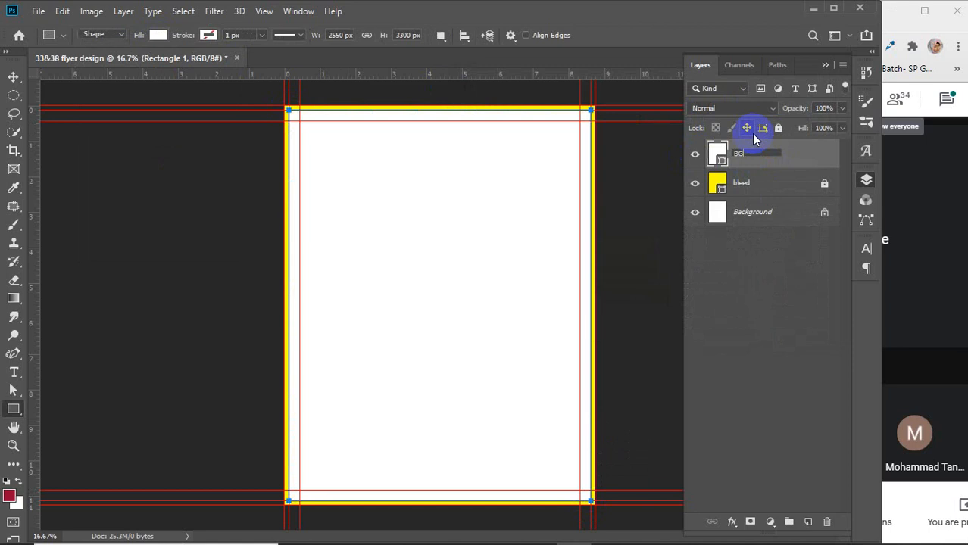
pyautogui.press('Return')
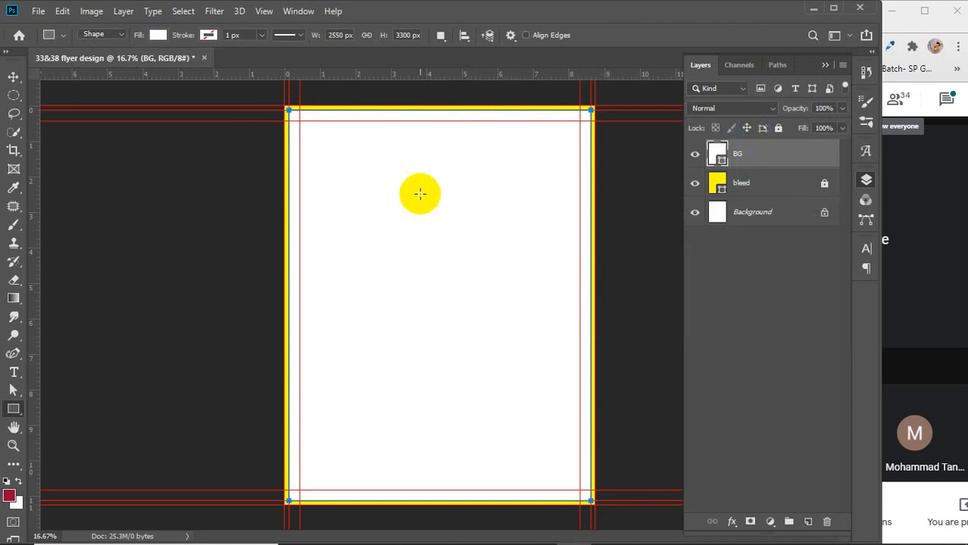
pyautogui.click(14, 78)
pyautogui.click(134, 270)
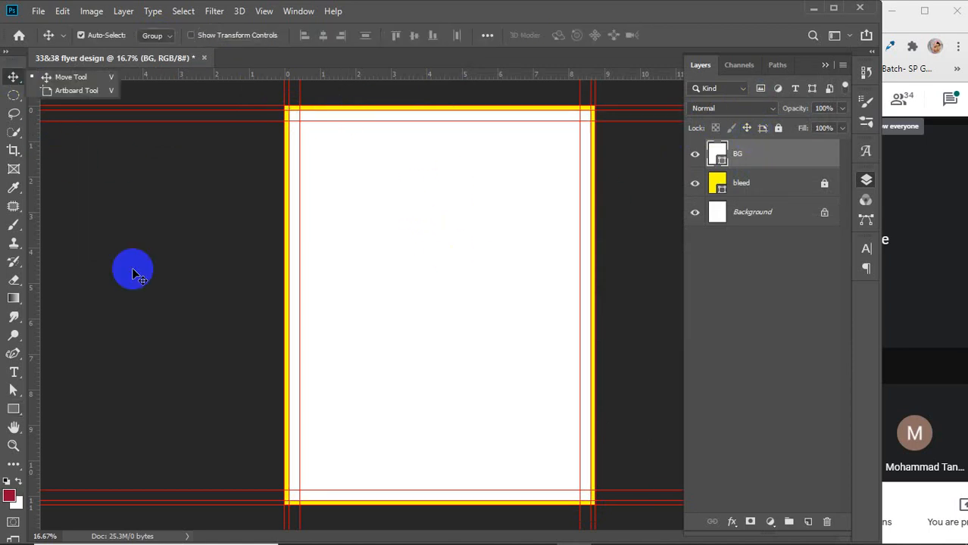
pyautogui.click(797, 164)
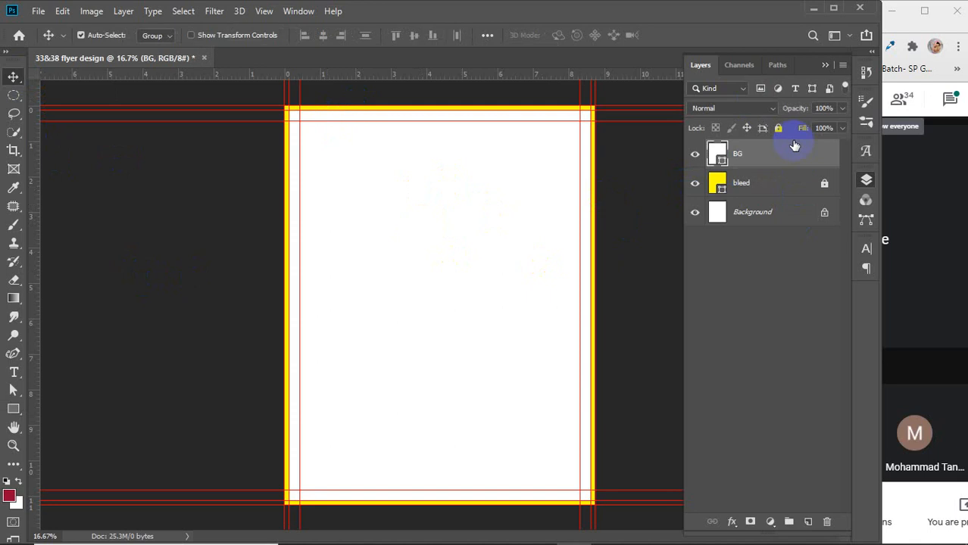
pyautogui.click(778, 128)
pyautogui.click(780, 281)
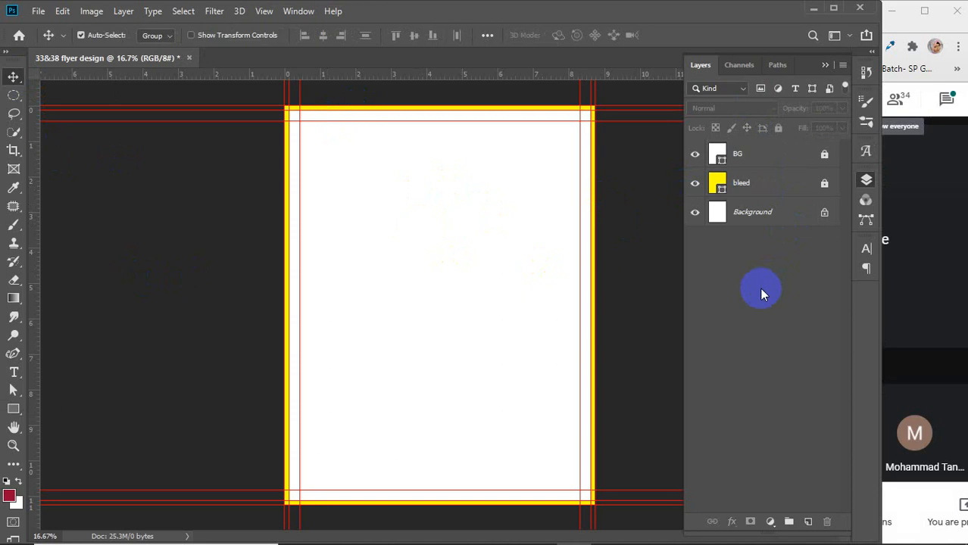
# Switch to the Google Meet window and view the list of people in the call
pyautogui.click(915, 298)
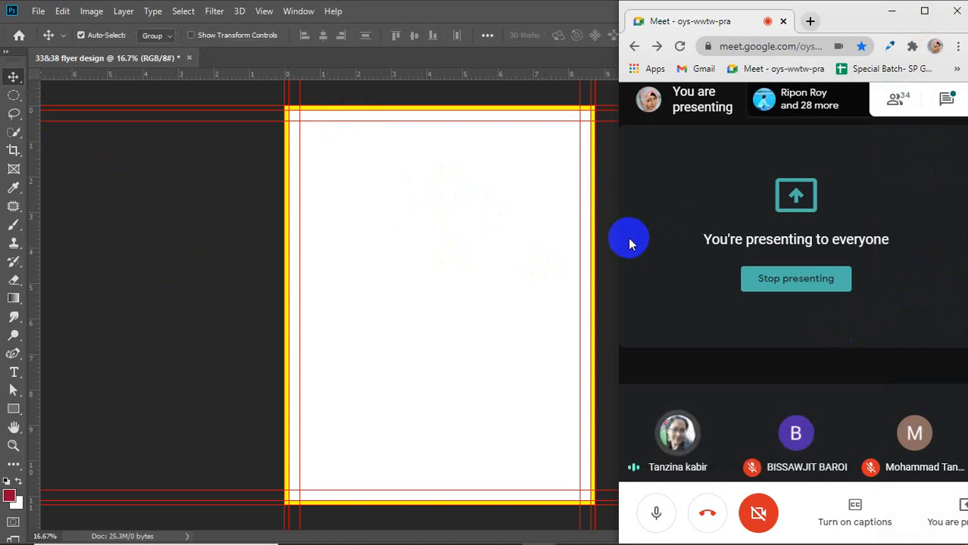
pyautogui.moveTo(616, 242); pyautogui.dragTo(452, 257)
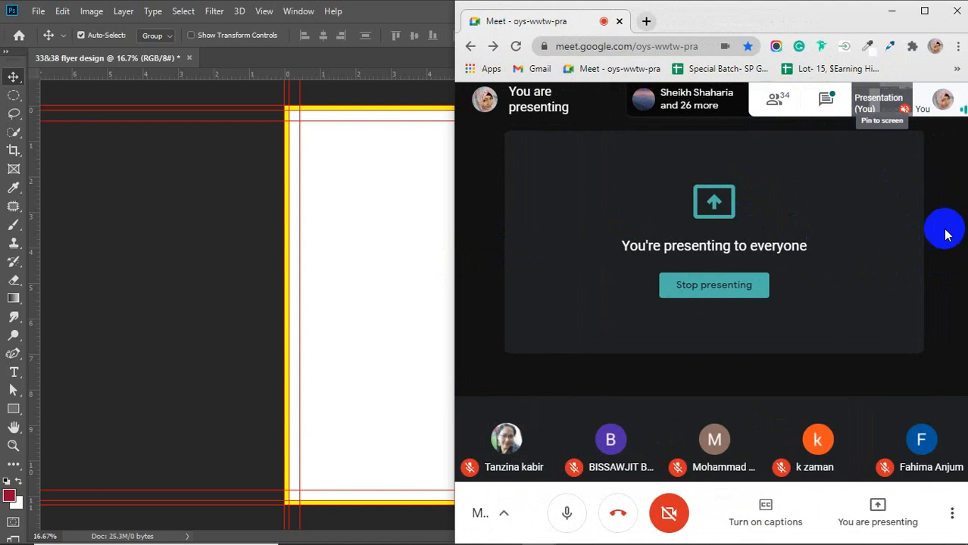
pyautogui.click(773, 99)
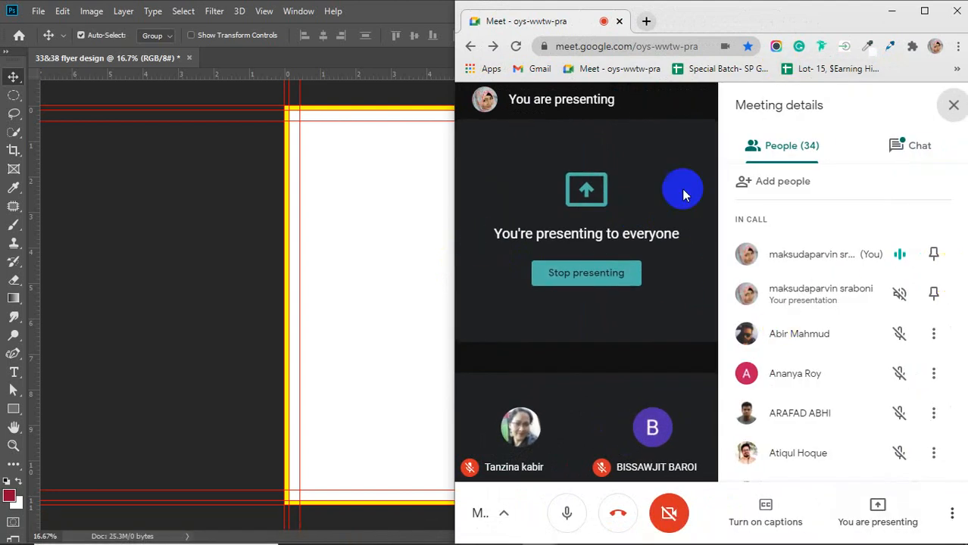
pyautogui.moveTo(449, 195); pyautogui.dragTo(609, 194)
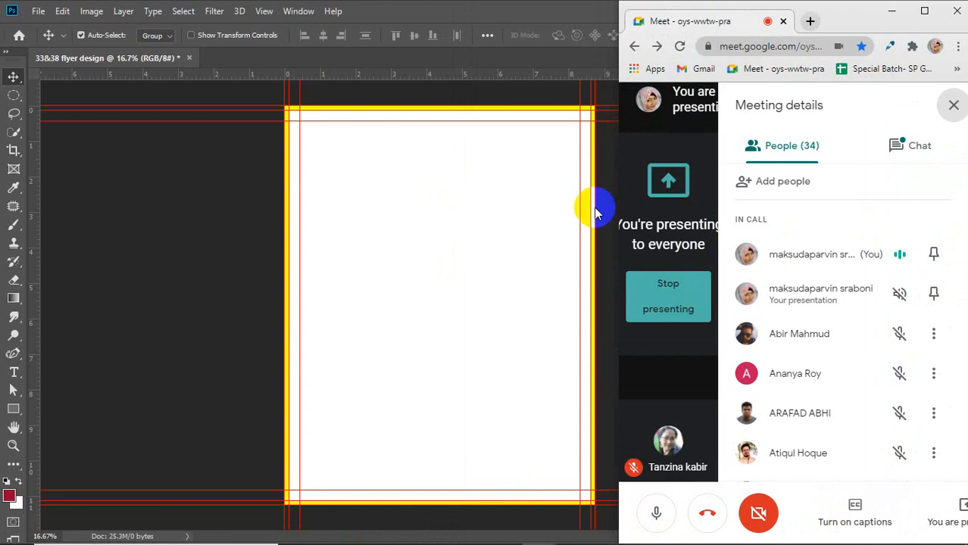
# Return to Photoshop and toggle the bleed layer's visibility off and on to compare the page with and without its yellow border
pyautogui.click(534, 198)
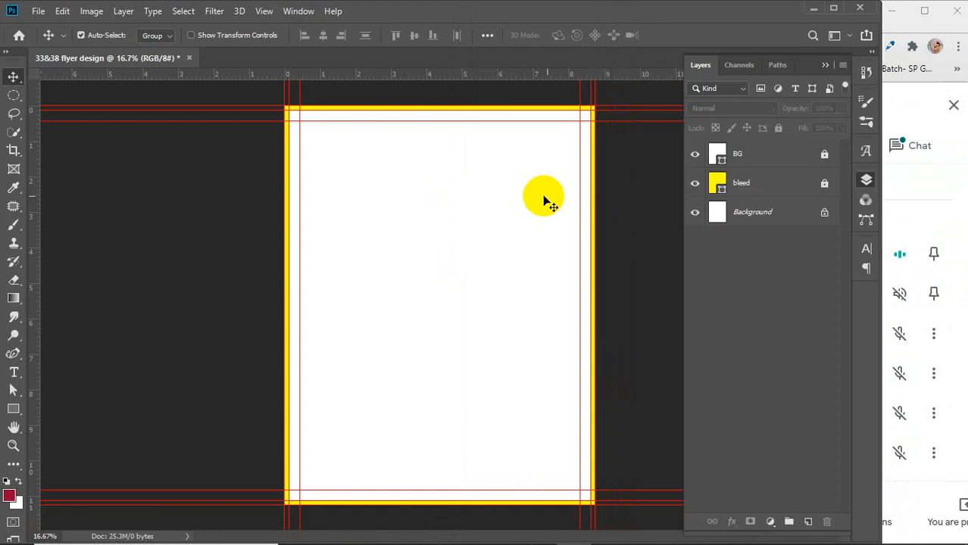
pyautogui.click(696, 185)
pyautogui.click(696, 185)
pyautogui.click(696, 185)
pyautogui.click(695, 185)
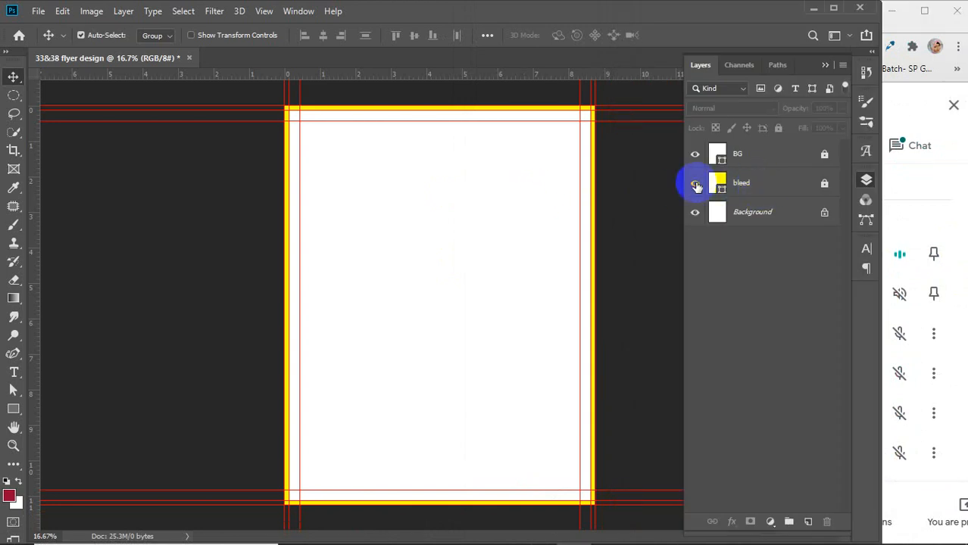
pyautogui.click(695, 185)
pyautogui.click(696, 185)
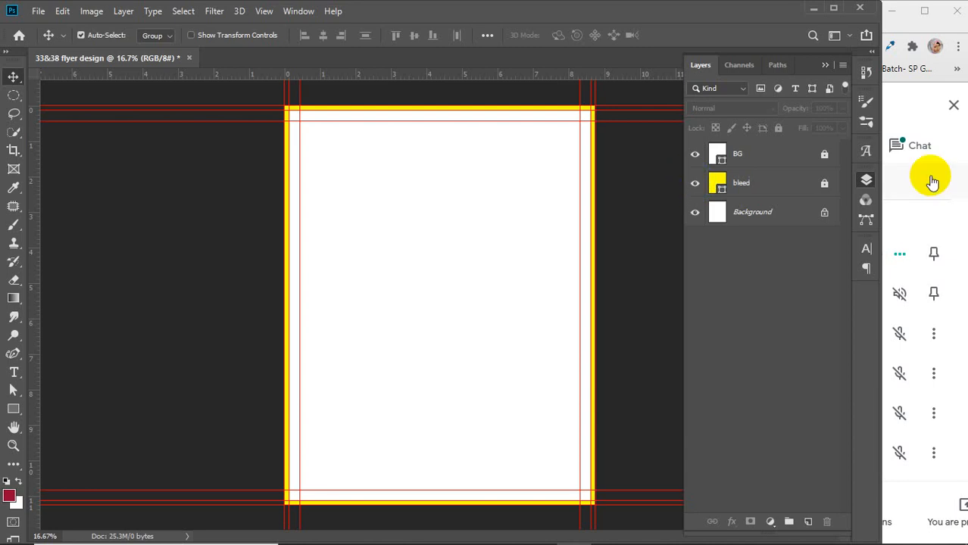
# Switch to Google Meet, check the meeting chat, close the meeting details, and widen the meeting window
pyautogui.click(911, 147)
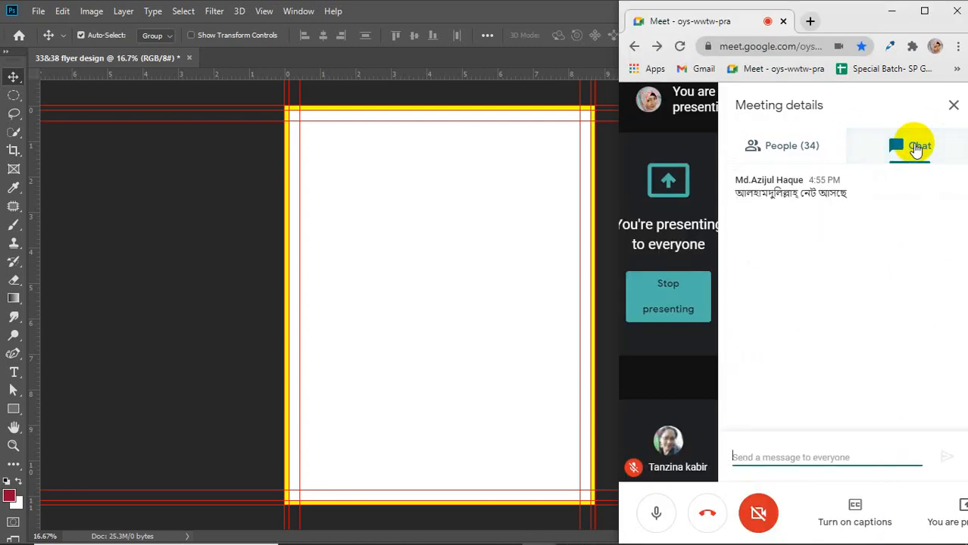
pyautogui.click(953, 106)
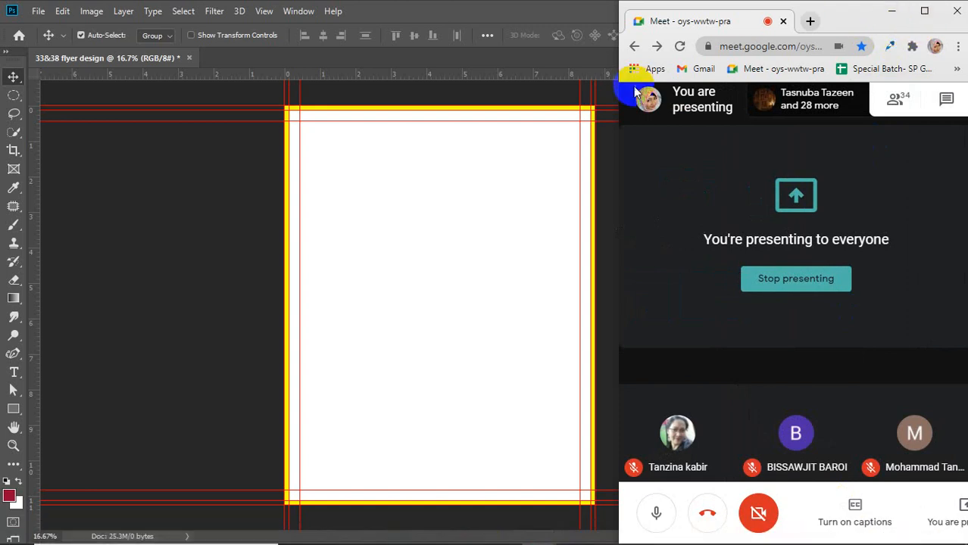
pyautogui.moveTo(620, 155); pyautogui.dragTo(342, 148)
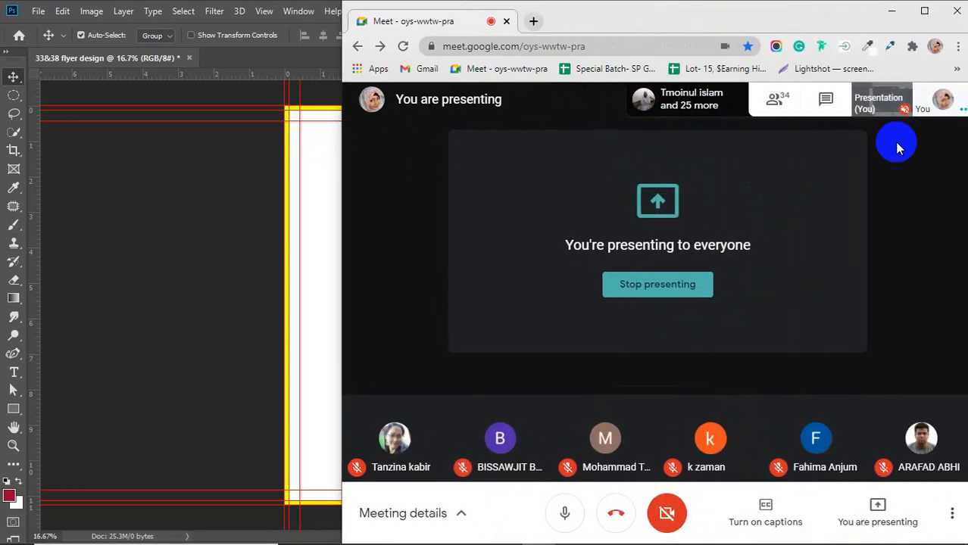
# Look through the full list of people in the Google Meet call and close the meeting details
pyautogui.click(773, 104)
pyautogui.scroll(-4, 930, 265)
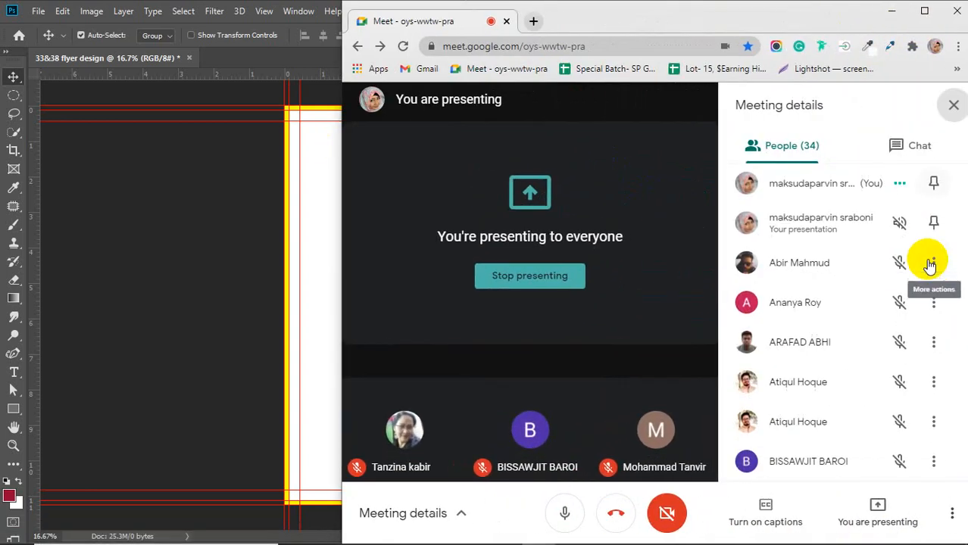
pyautogui.scroll(-4, 929, 265)
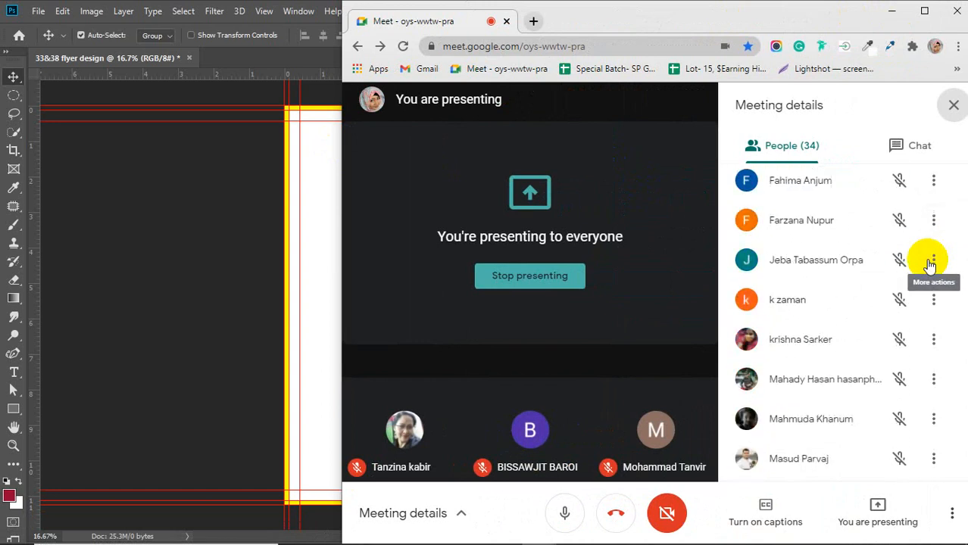
pyautogui.scroll(-3, 930, 265)
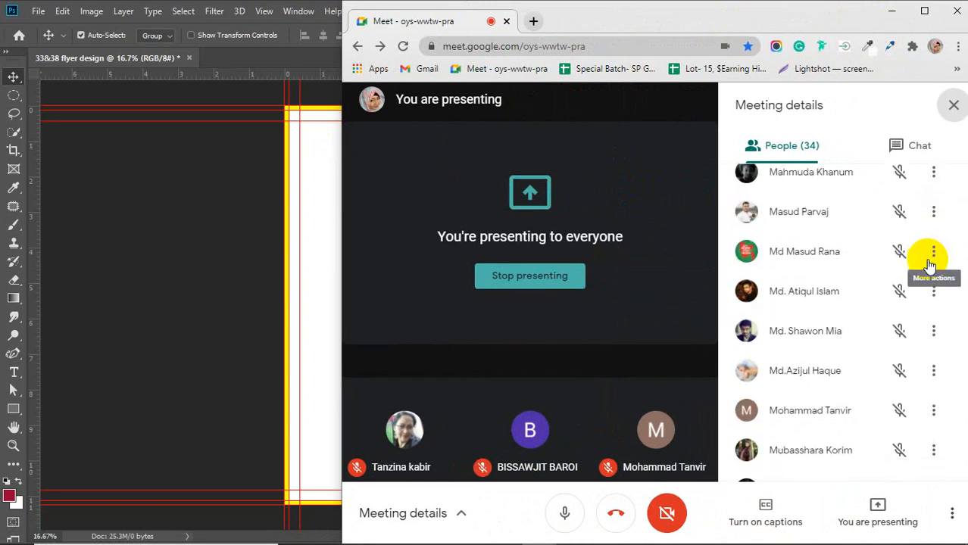
pyautogui.scroll(-5, 930, 266)
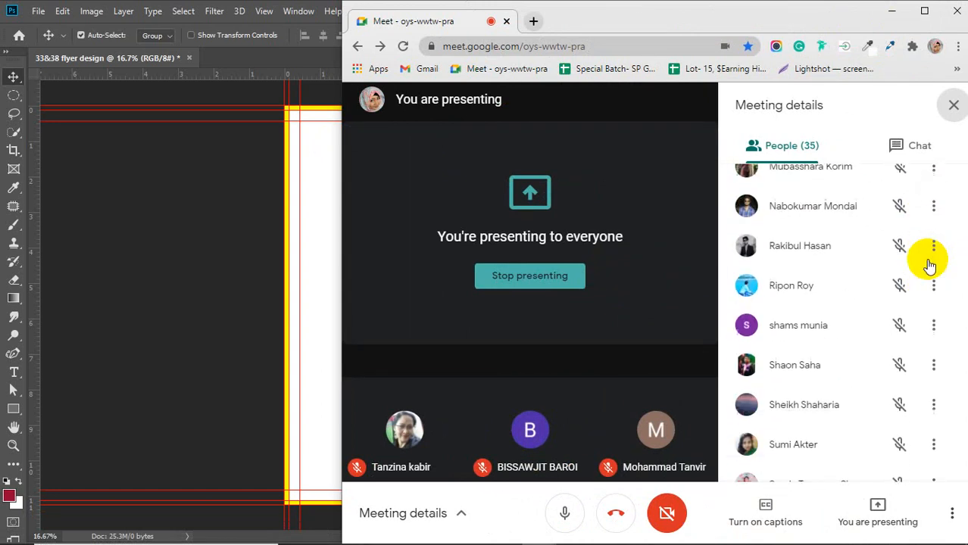
pyautogui.scroll(-1, 930, 265)
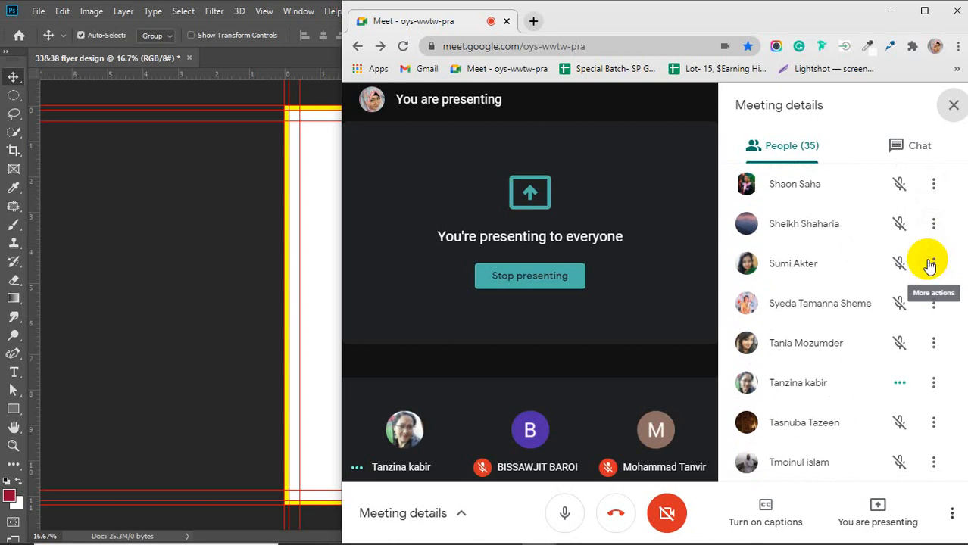
pyautogui.scroll(10, 929, 265)
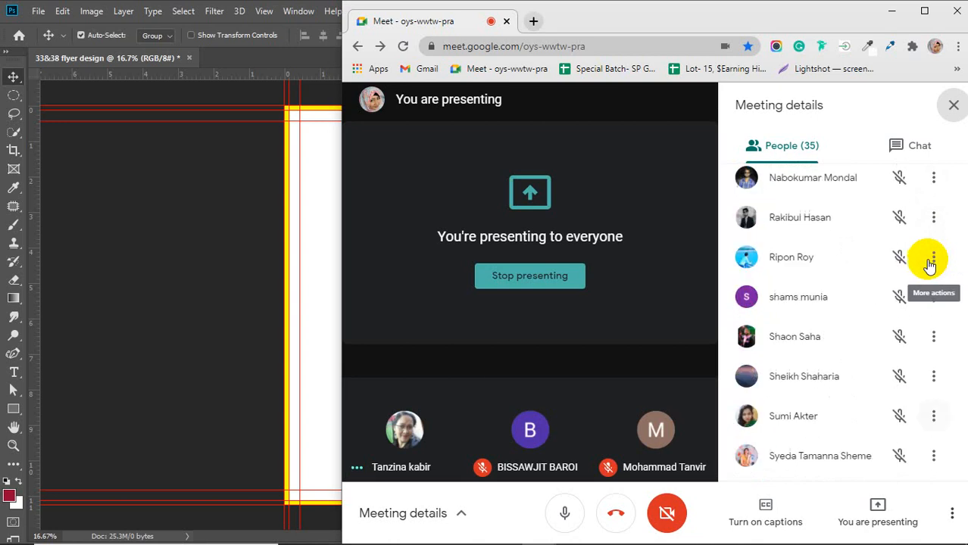
pyautogui.click(953, 105)
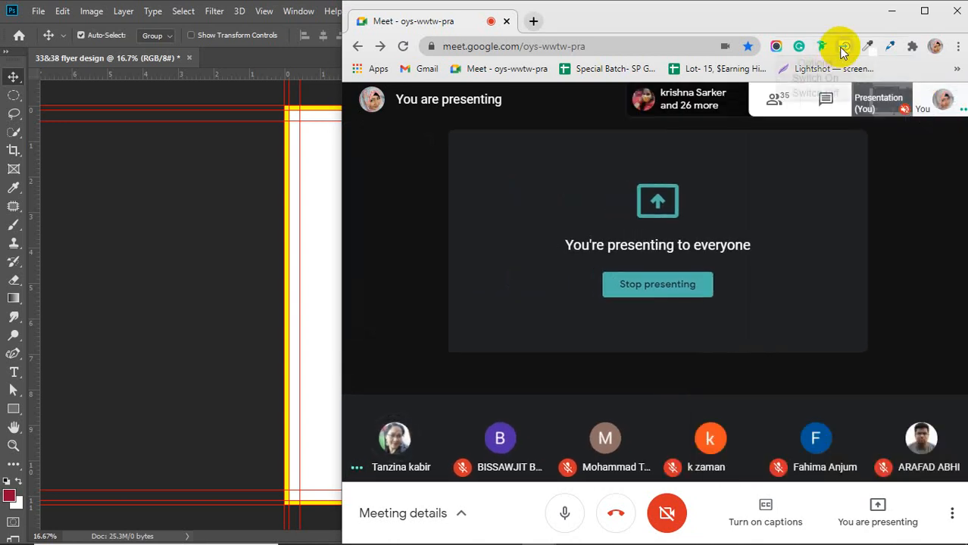
# Switch off the browser extension with the arrow icon, narrow the Meet window, and return to Photoshop
pyautogui.click(845, 46)
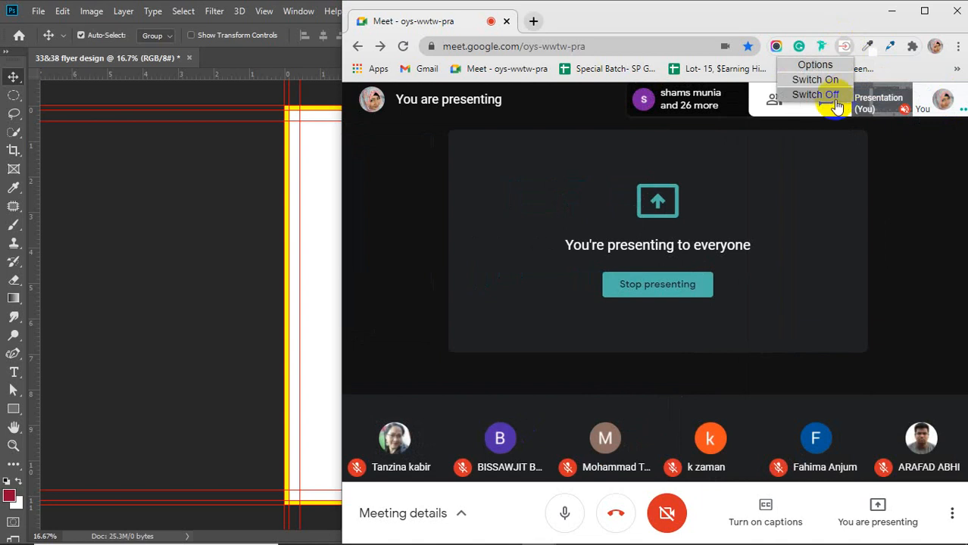
pyautogui.click(827, 95)
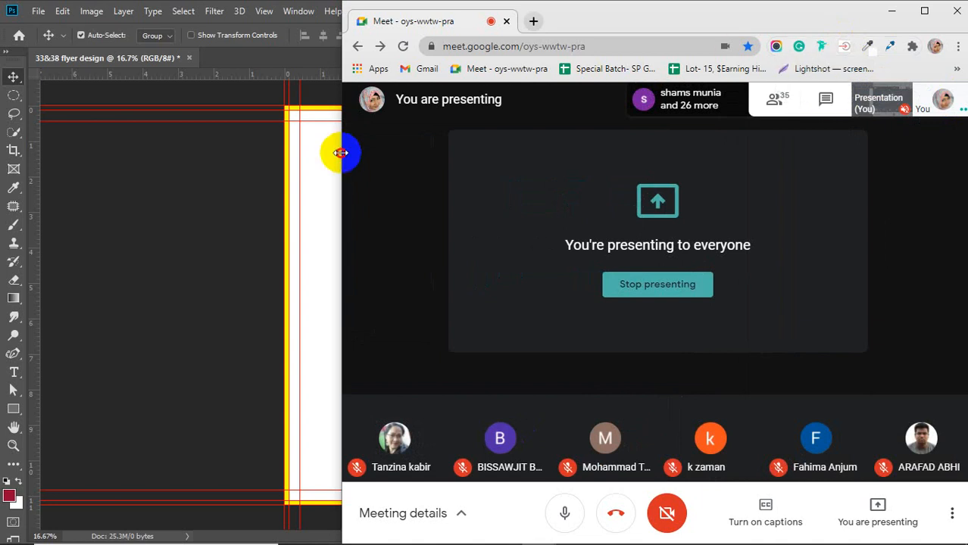
pyautogui.moveTo(341, 153); pyautogui.dragTo(619, 153)
pyautogui.click(424, 291)
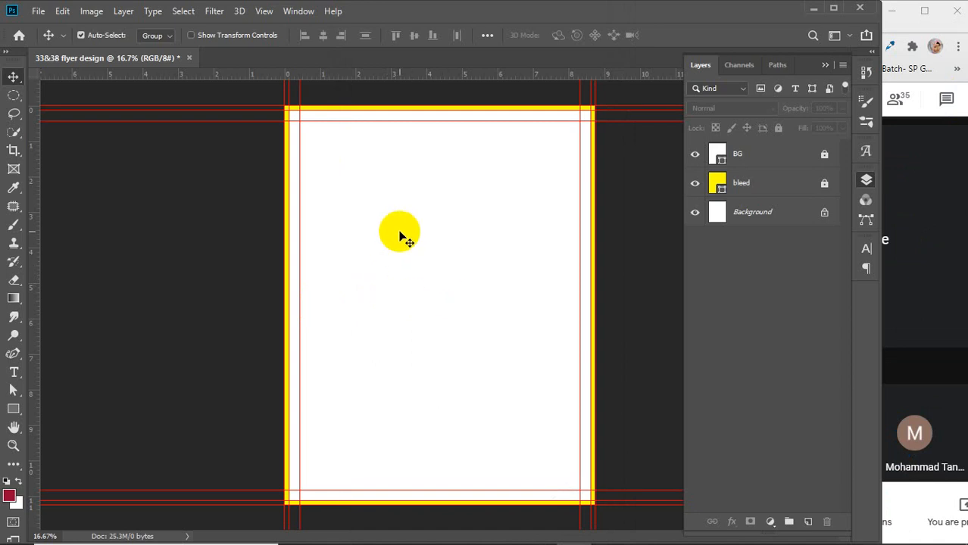
# Switch to the Chrome window with the image searches and close the "poster design" search tab
pyautogui.moveTo(542, 538)
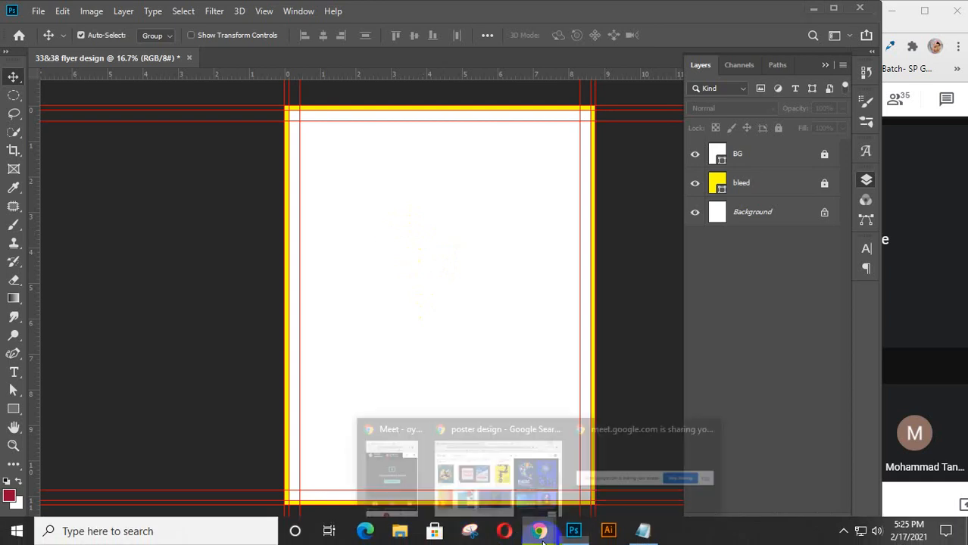
pyautogui.click(486, 395)
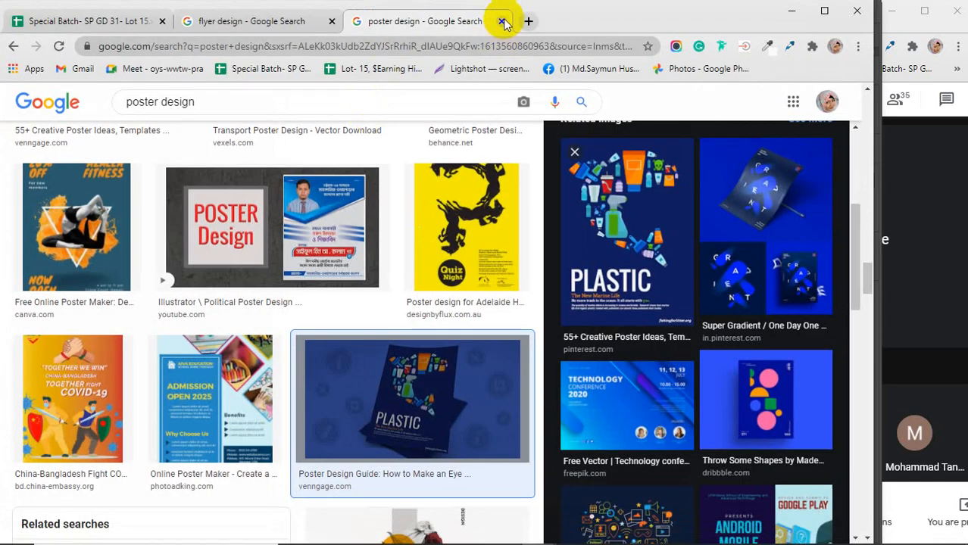
pyautogui.click(502, 21)
pyautogui.scroll(3, 352, 205)
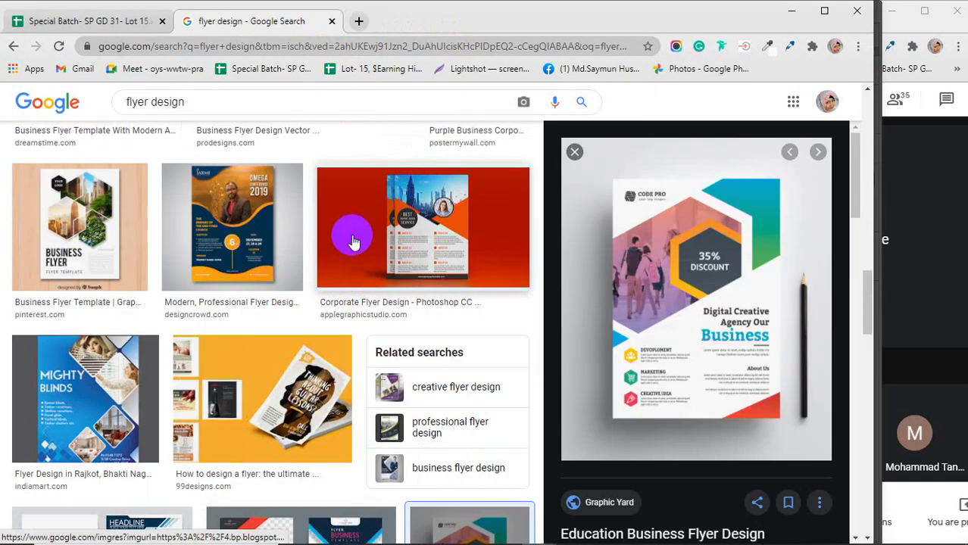
# Search Google for "tour travel images without copyright" in a new tab
pyautogui.click(356, 21)
pyautogui.click(303, 45)
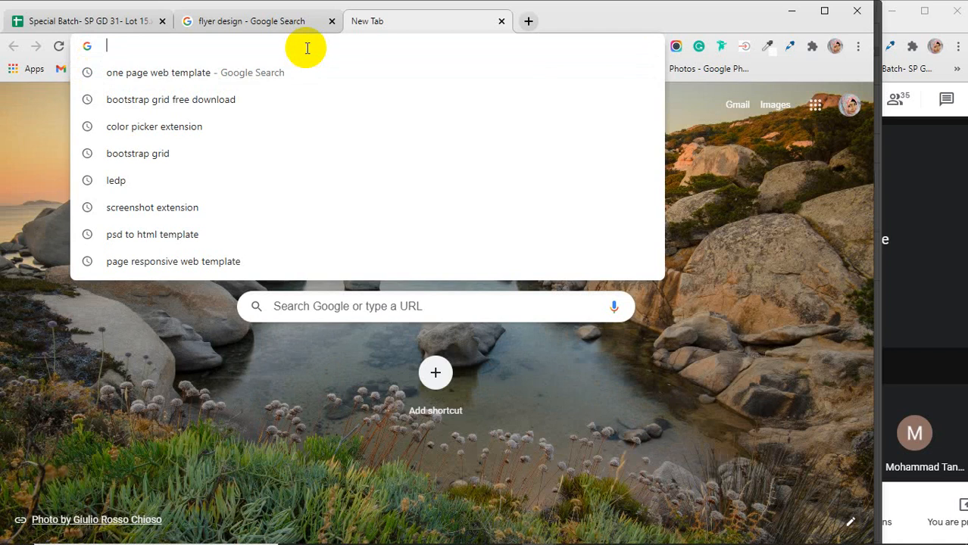
pyautogui.write('tour')
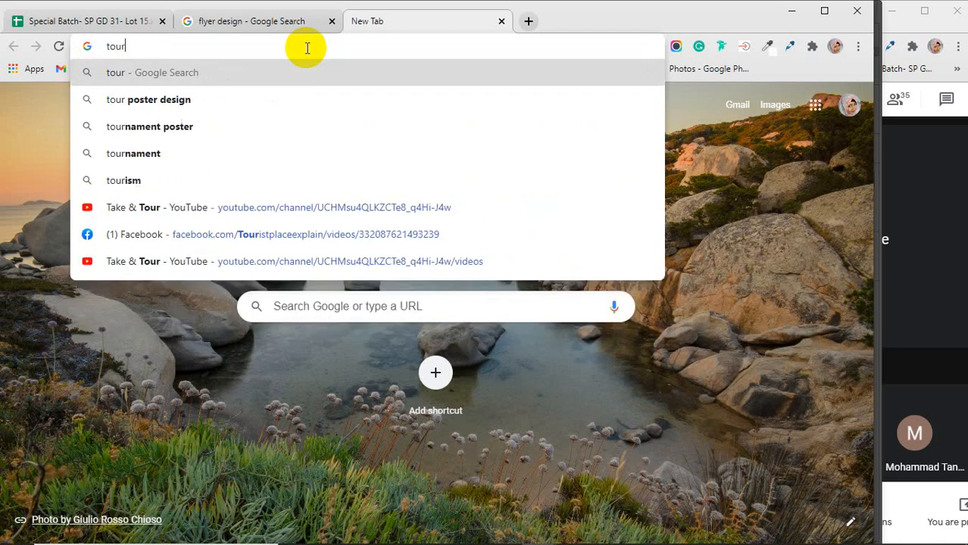
pyautogui.write(' travel')
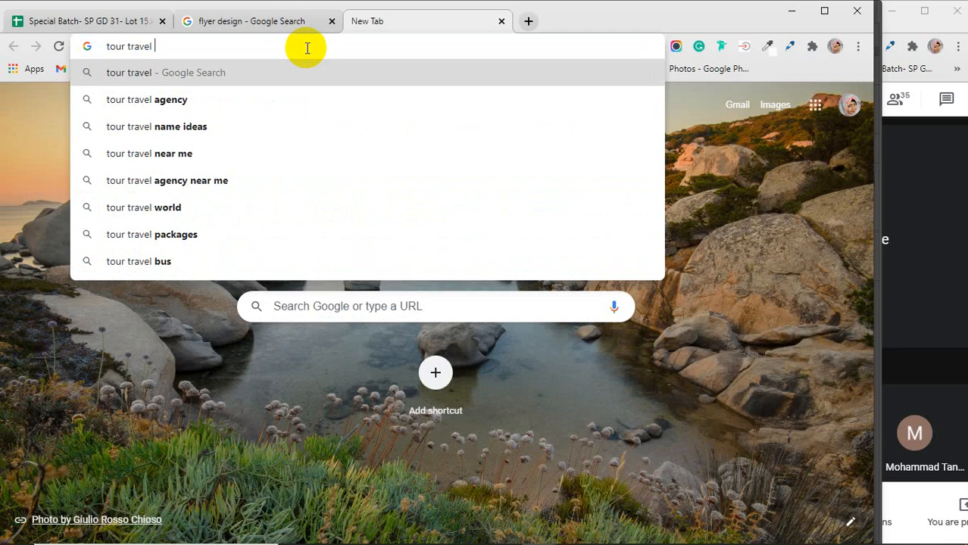
pyautogui.write(' image')
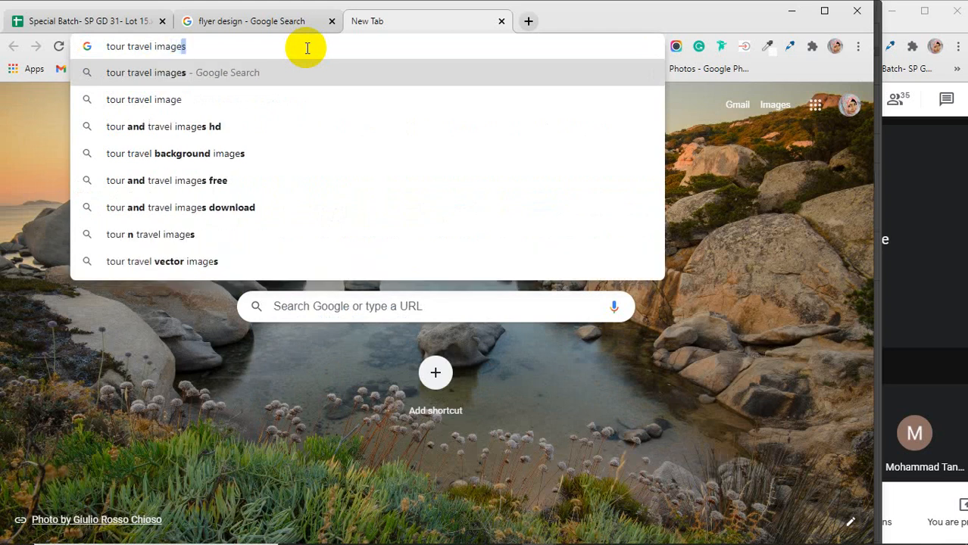
pyautogui.write('s w')
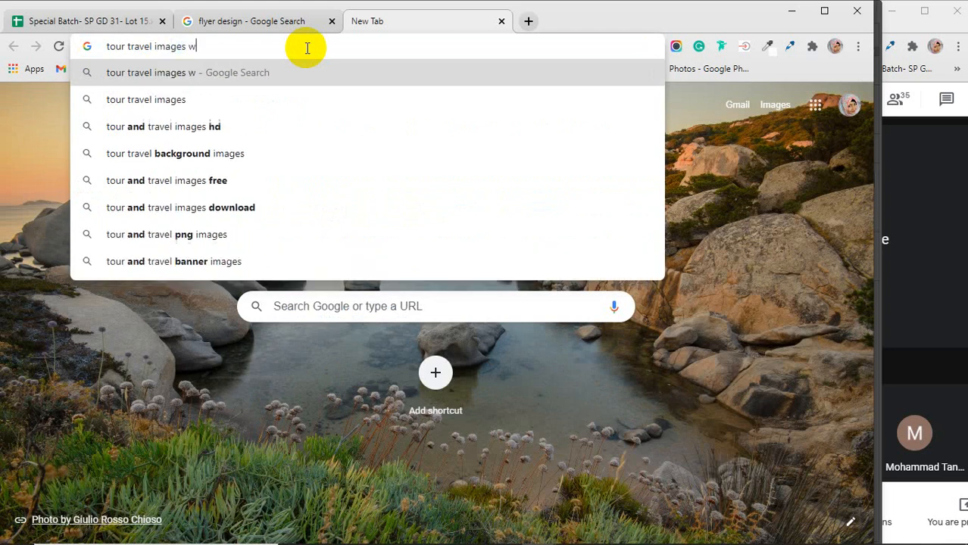
pyautogui.write('ith')
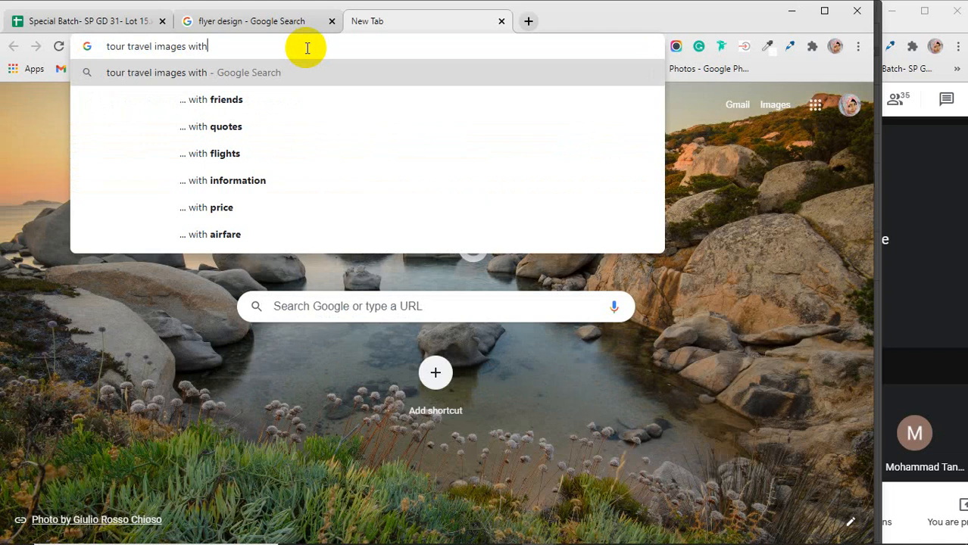
pyautogui.write('out')
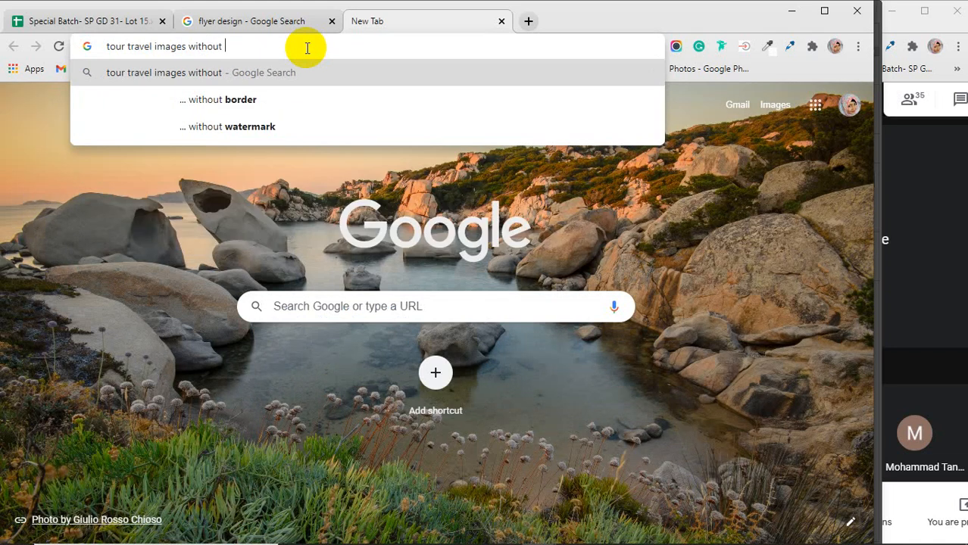
pyautogui.write(' copy')
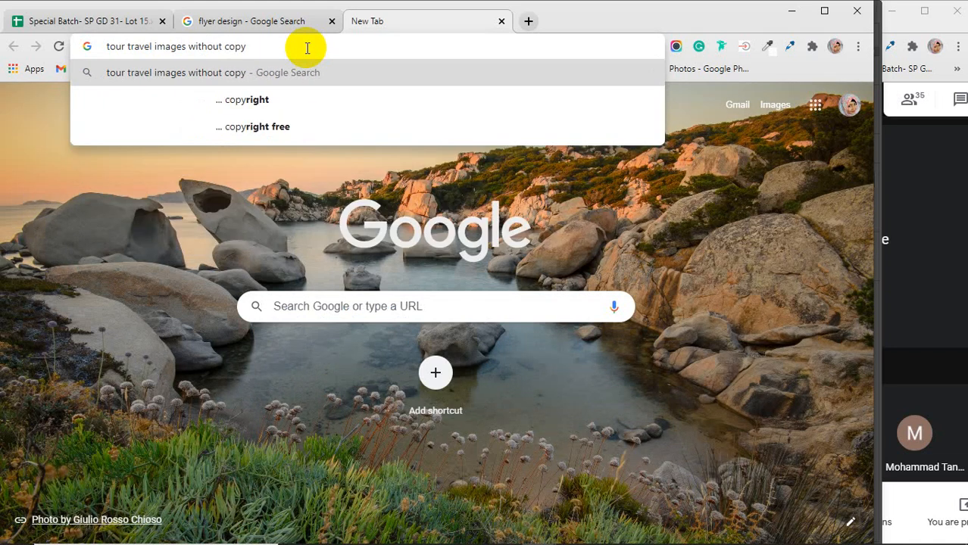
pyautogui.write('right')
pyautogui.press('Return')
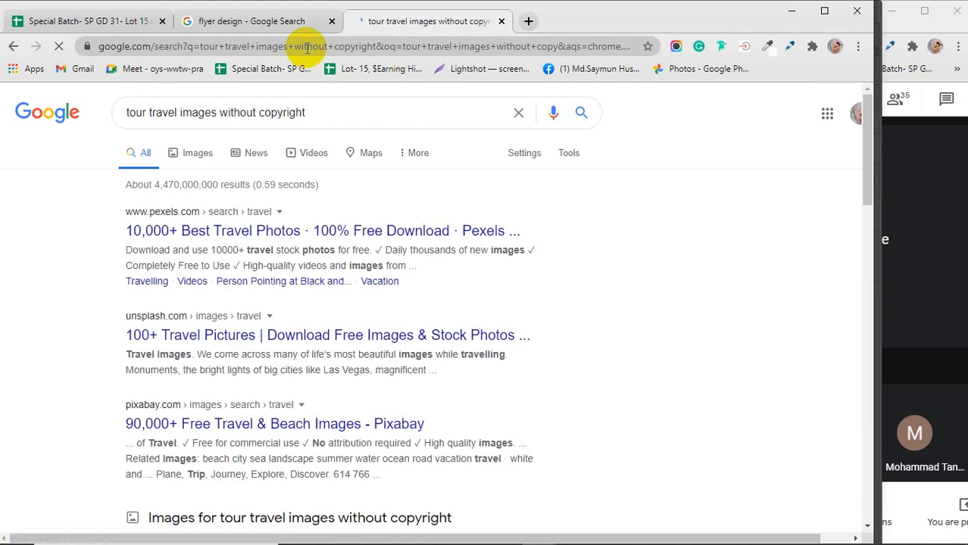
# Open the Pexels travel photos search result in a separate tab and switch to it
pyautogui.rightClick(216, 234)
pyautogui.click(255, 241)
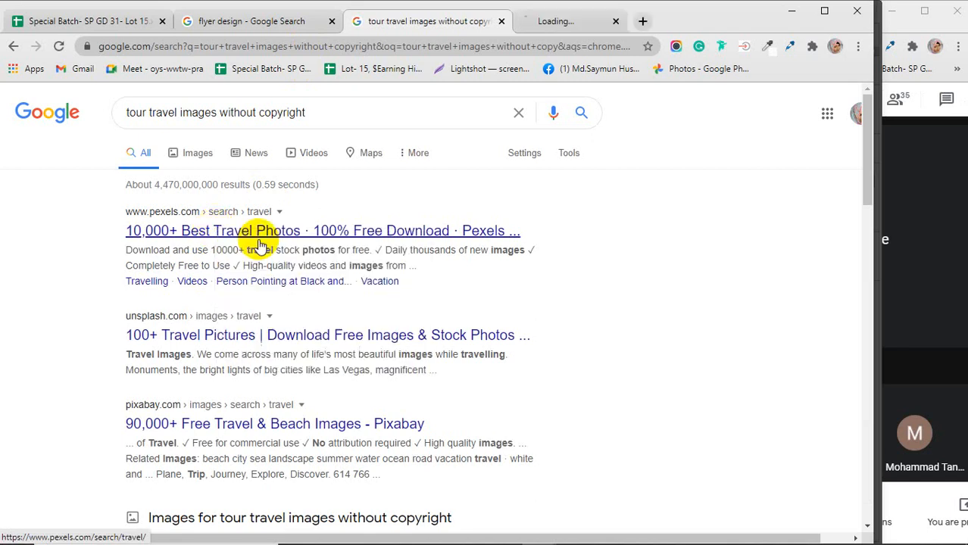
pyautogui.click(581, 26)
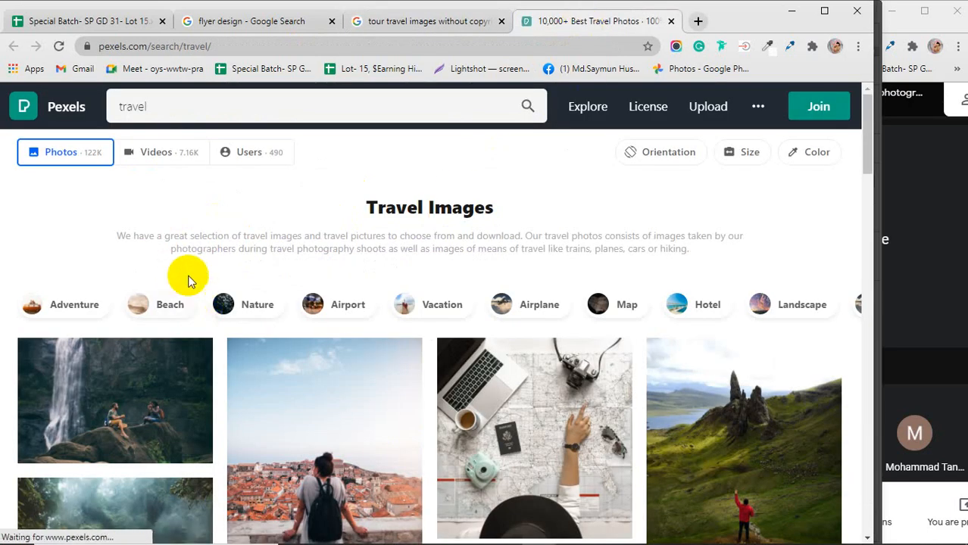
# Browse the Pexels travel photos for flyer material and open the photo of the woman walking on the seashore
pyautogui.scroll(-1, 188, 280)
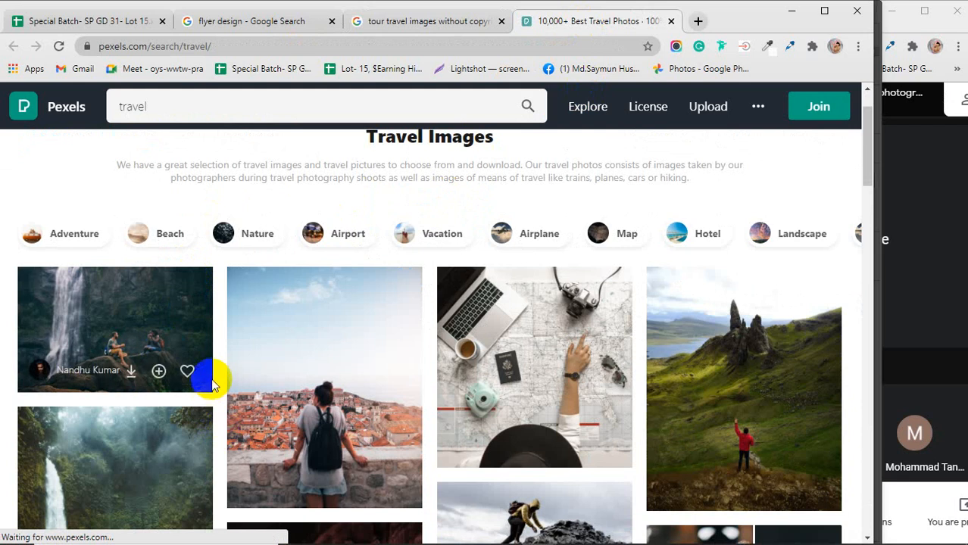
pyautogui.scroll(-4, 212, 384)
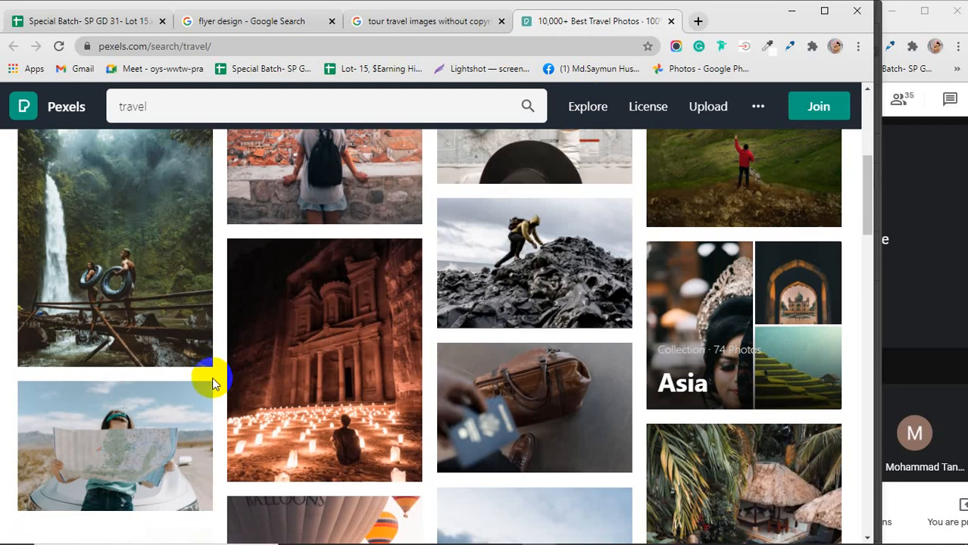
pyautogui.scroll(-2, 212, 382)
pyautogui.scroll(-2, 212, 378)
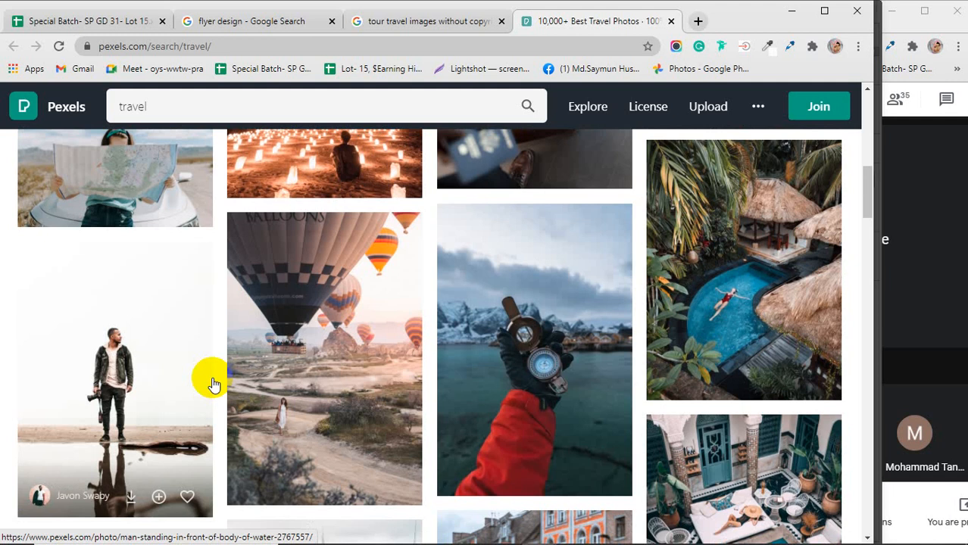
pyautogui.scroll(1, 212, 384)
pyautogui.scroll(-3, 212, 379)
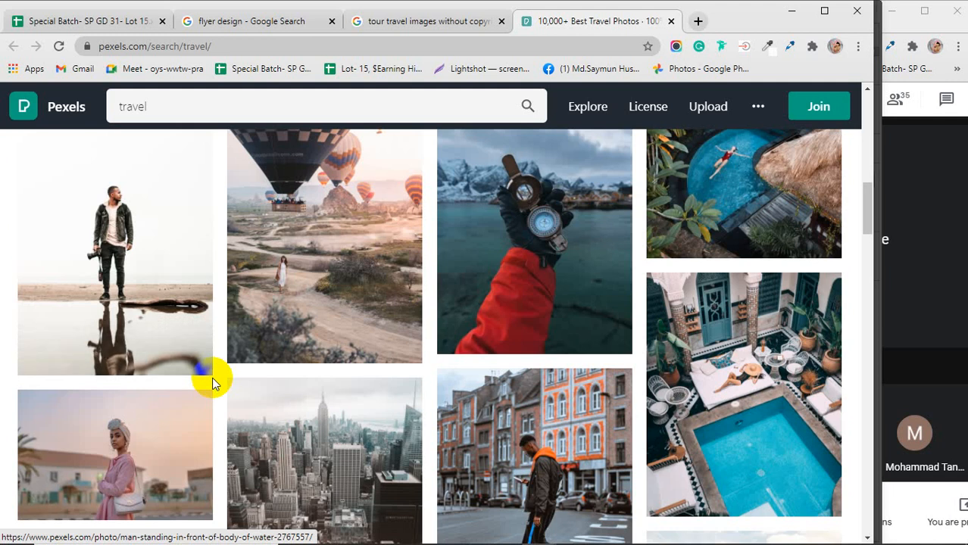
pyautogui.scroll(-2, 212, 377)
pyautogui.scroll(-1, 212, 377)
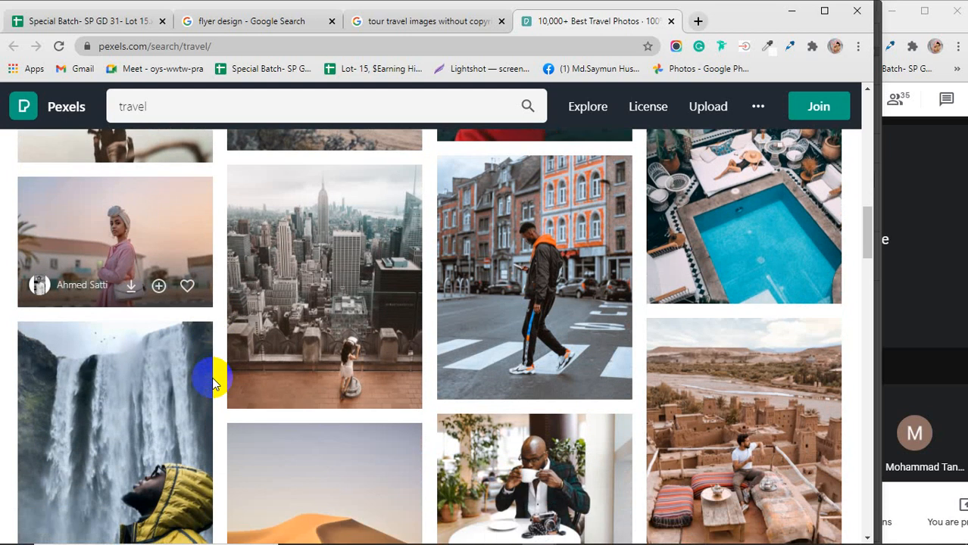
pyautogui.scroll(-2, 212, 385)
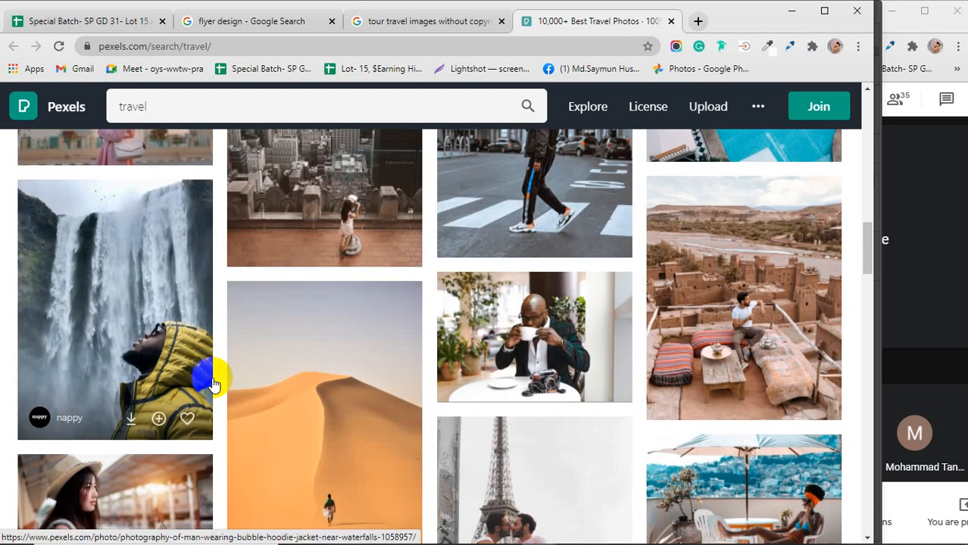
pyautogui.scroll(-2, 140, 297)
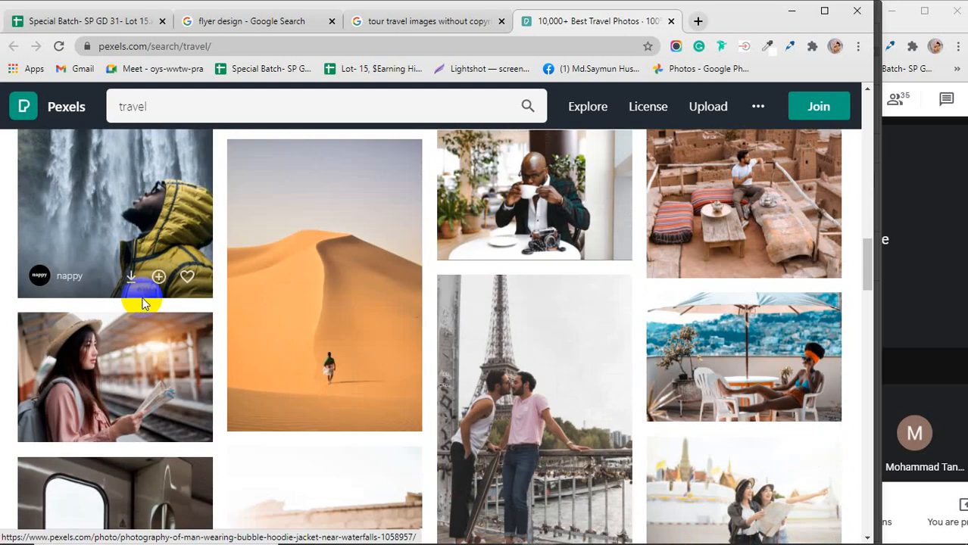
pyautogui.scroll(-1, 172, 356)
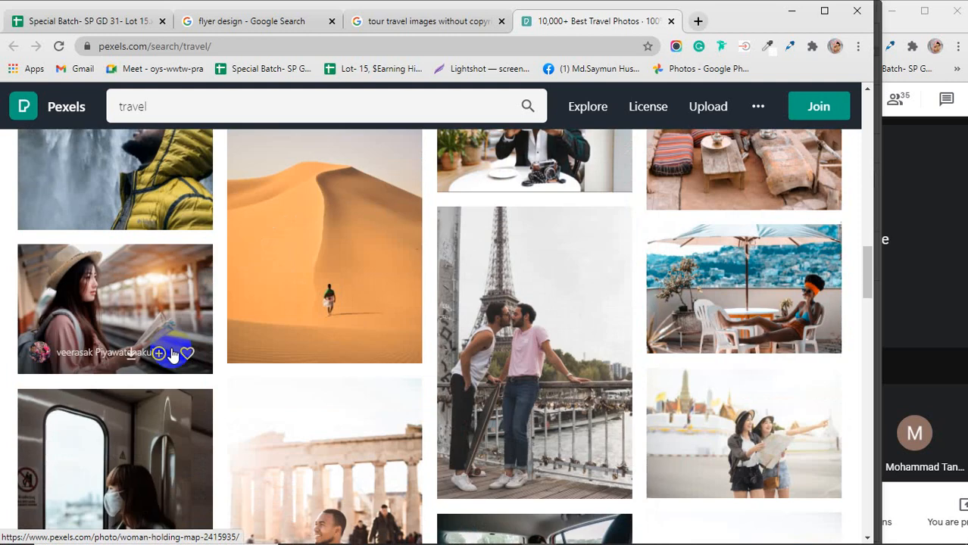
pyautogui.scroll(-2, 172, 354)
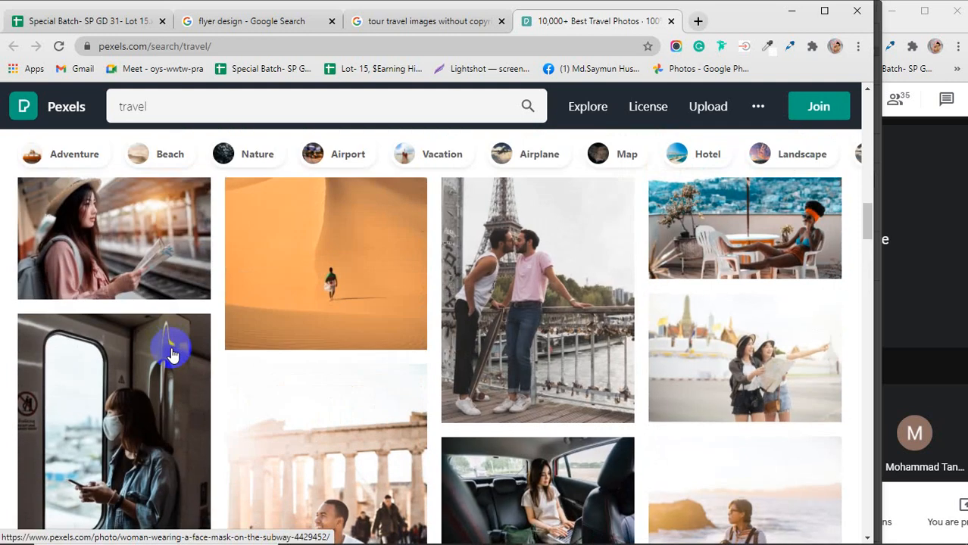
pyautogui.scroll(-3, 172, 356)
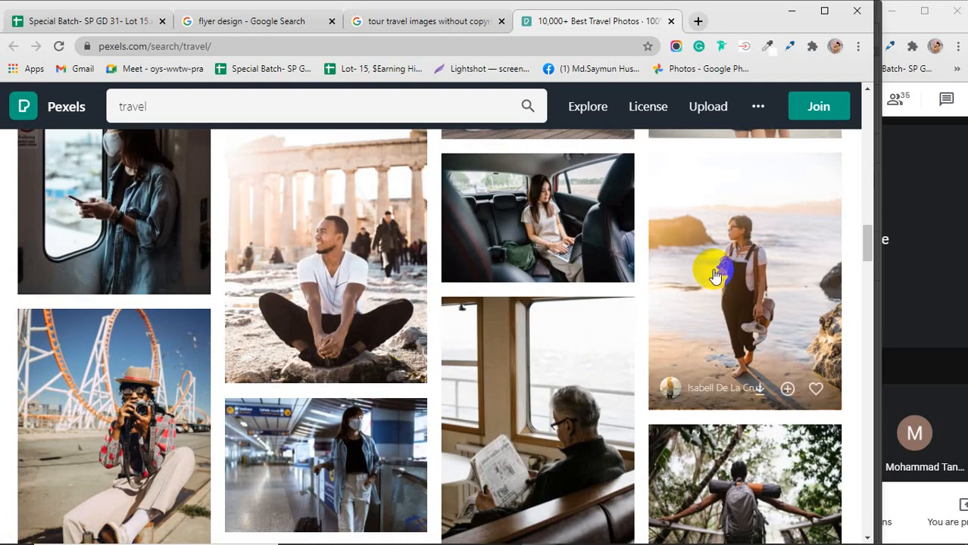
pyautogui.click(786, 267)
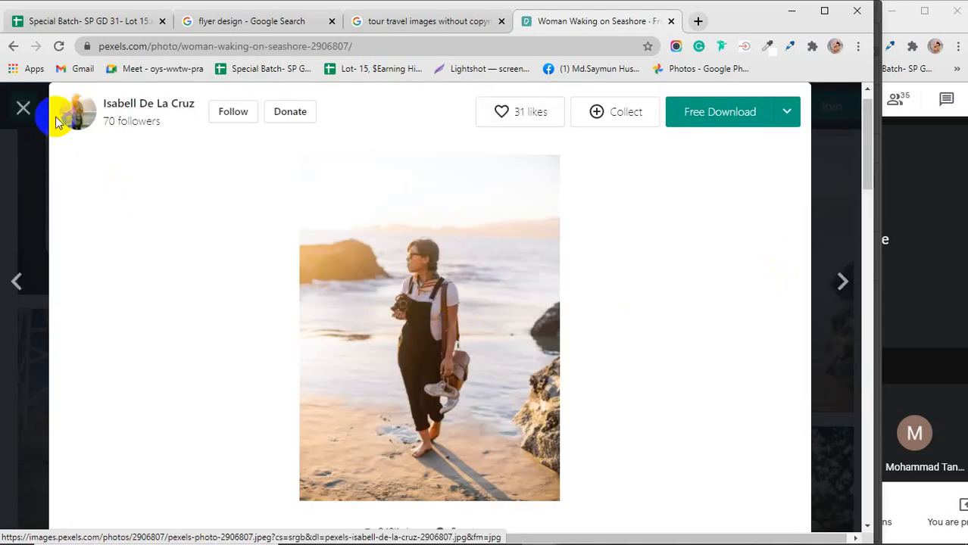
# Leave the open seashore photo, browse the Pexels travel results, and download the photo of the hiker in a cap standing in the forest
pyautogui.click(23, 107)
pyautogui.scroll(-3, 200, 317)
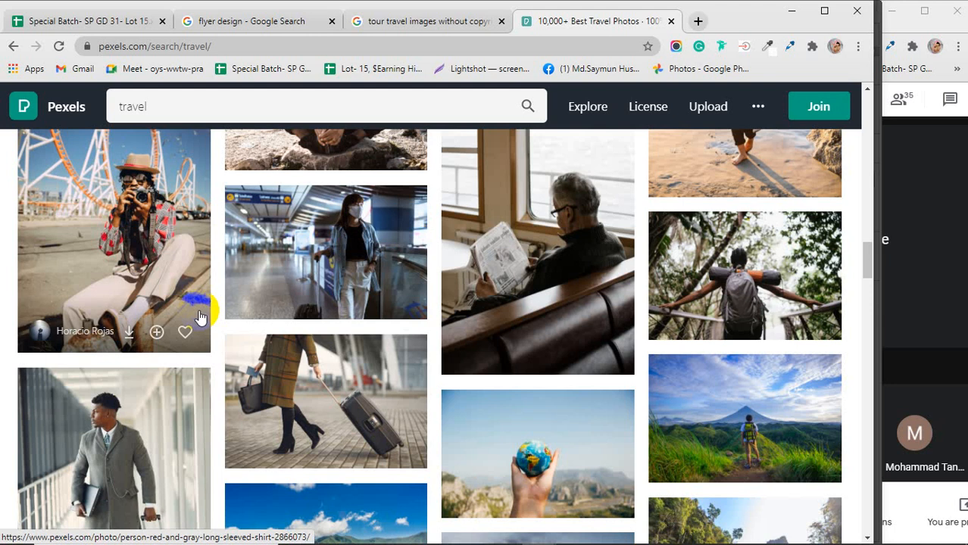
pyautogui.scroll(-3, 200, 316)
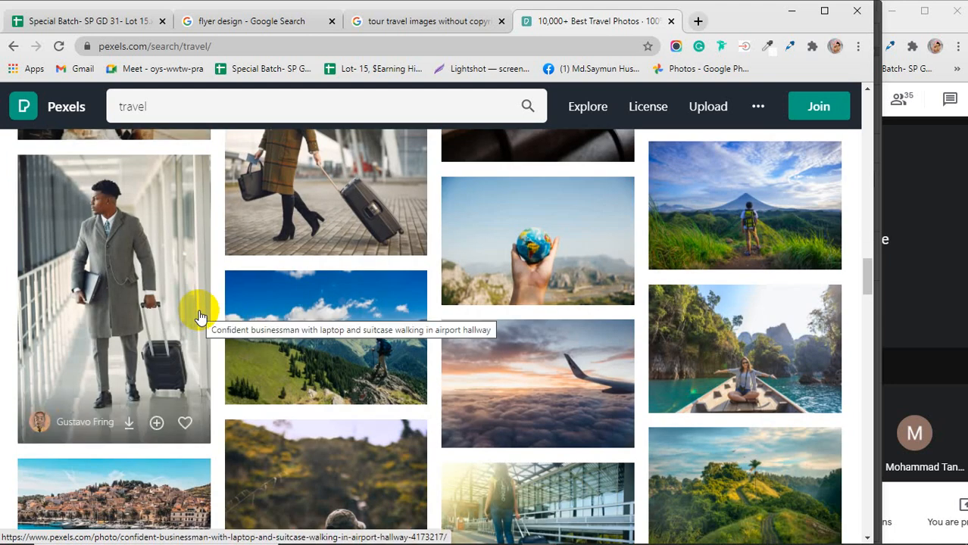
pyautogui.scroll(-1, 200, 316)
pyautogui.scroll(-2, 201, 316)
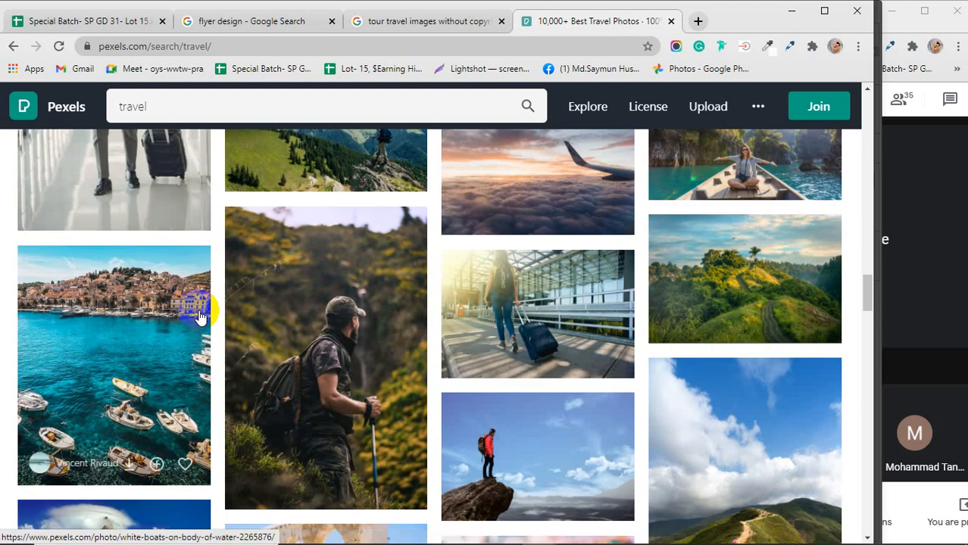
pyautogui.scroll(-2, 352, 310)
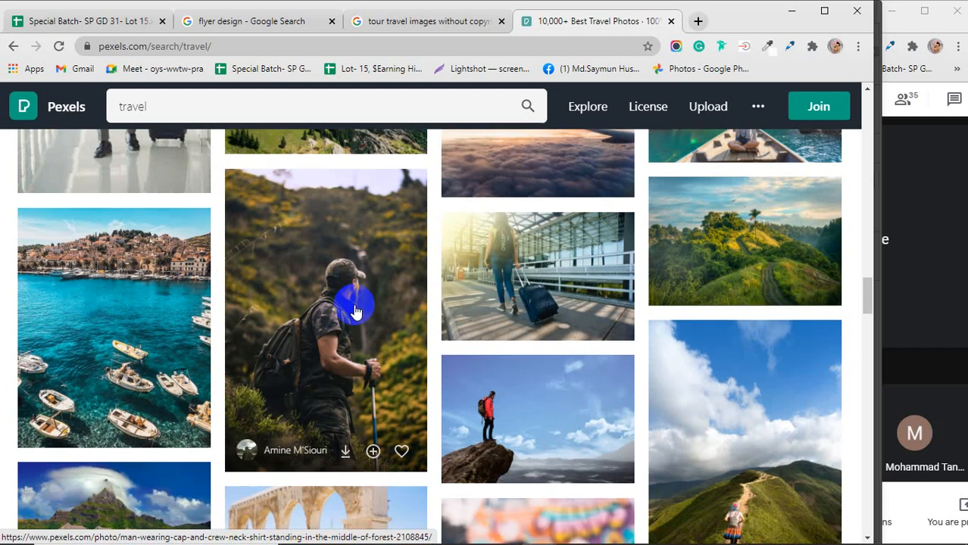
pyautogui.scroll(1, 354, 309)
pyautogui.click(353, 309)
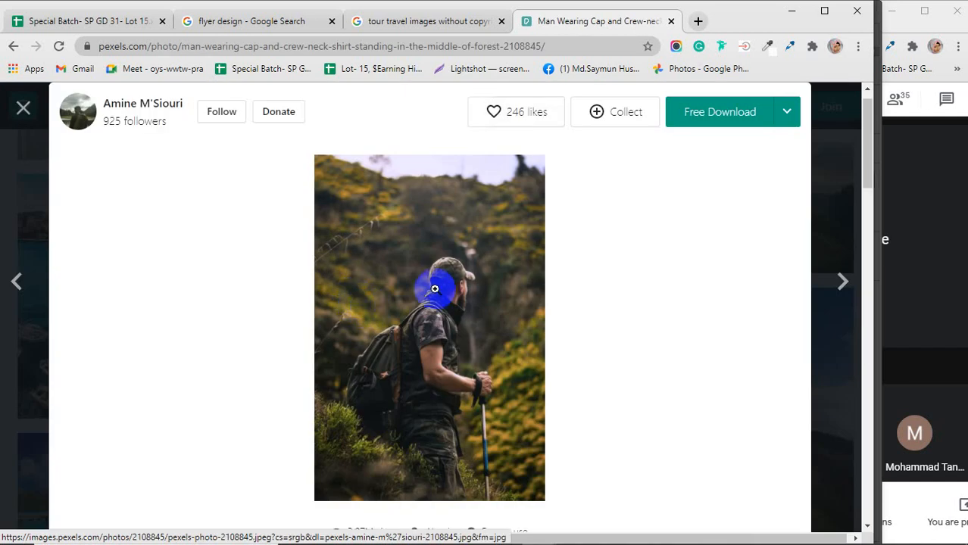
pyautogui.click(719, 113)
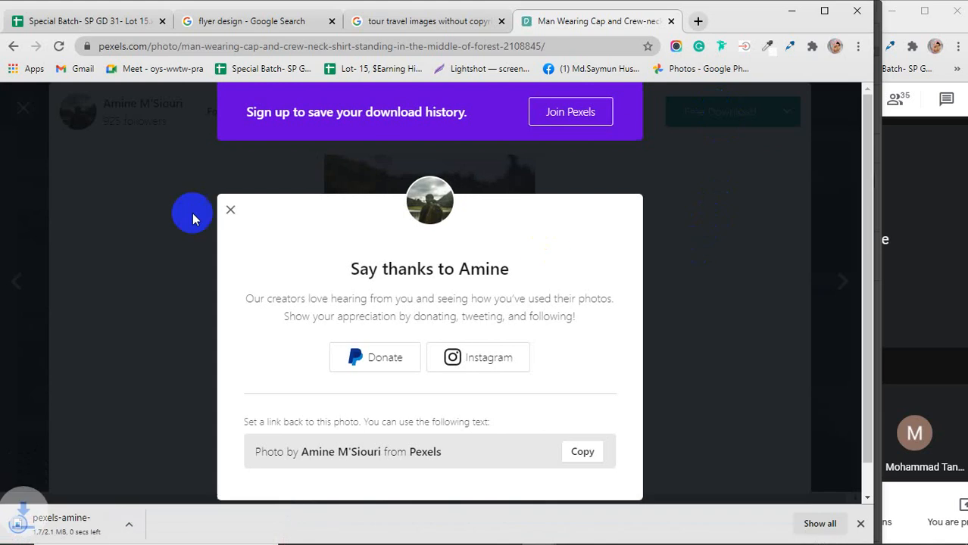
pyautogui.click(230, 210)
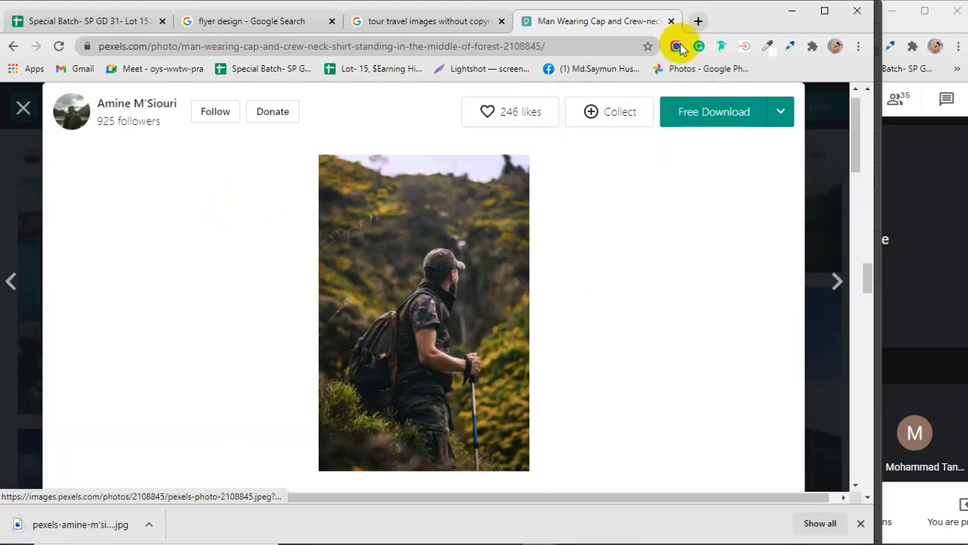
# Switch to Photoshop and place the downloaded forest hiker photo from the Downloads folder into the flyer document
pyautogui.click(791, 12)
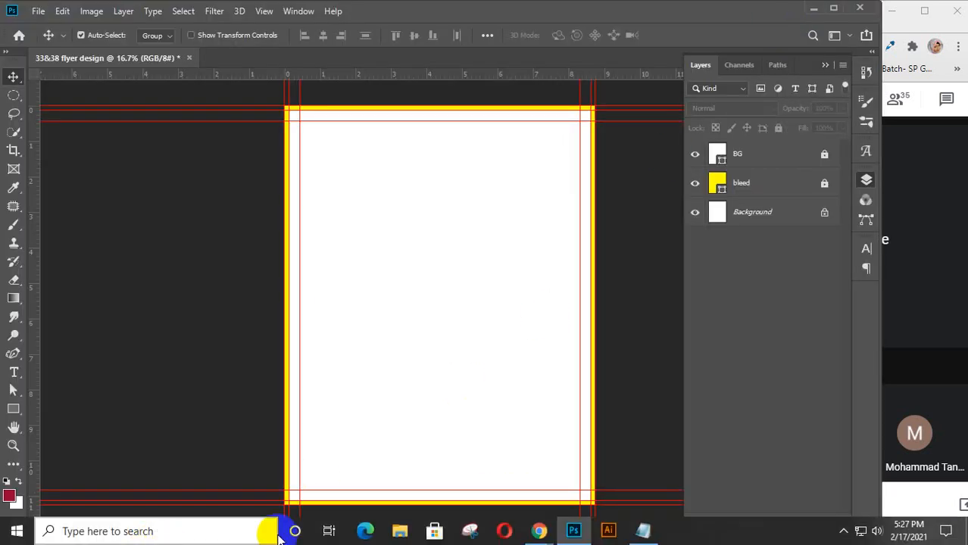
pyautogui.click(407, 534)
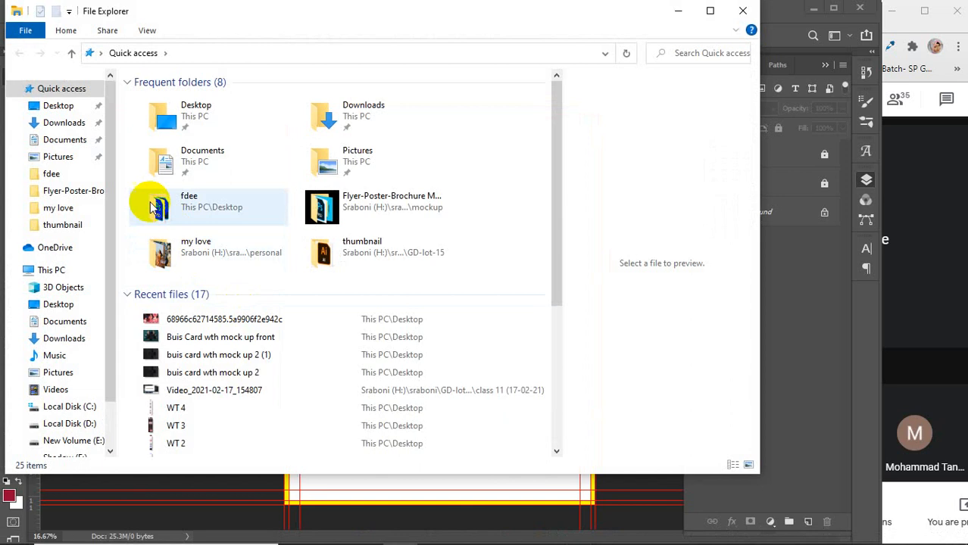
pyautogui.click(68, 125)
pyautogui.click(166, 140)
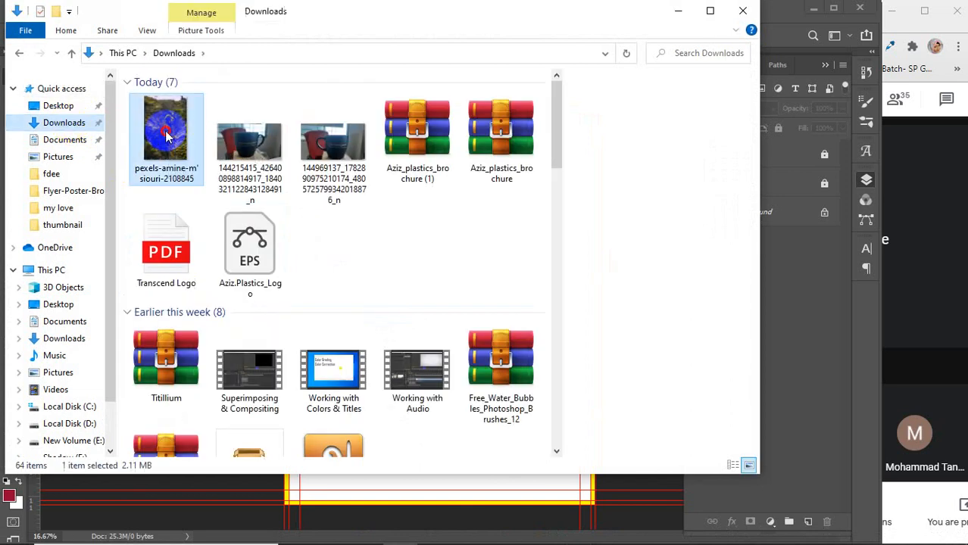
pyautogui.click(456, 484)
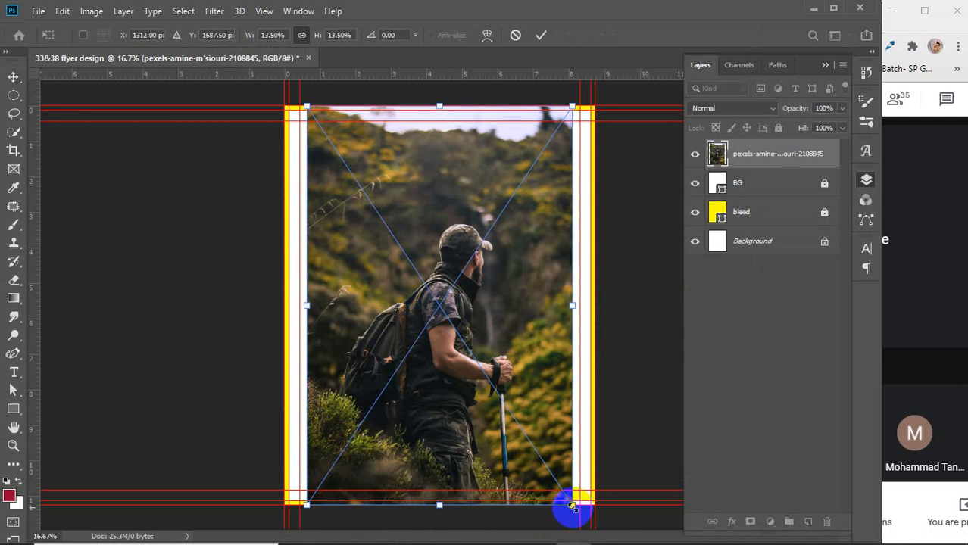
# Scale the placed hiker photo to about 13.18% and position it against the flyer's right edge inside the bleed
pyautogui.moveTo(571, 507); pyautogui.dragTo(489, 375)
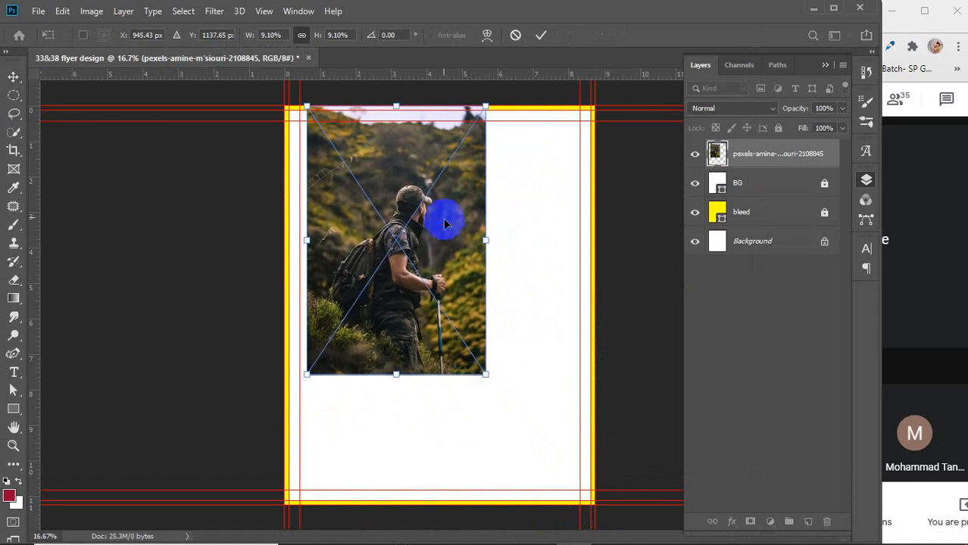
pyautogui.moveTo(443, 216); pyautogui.dragTo(544, 223)
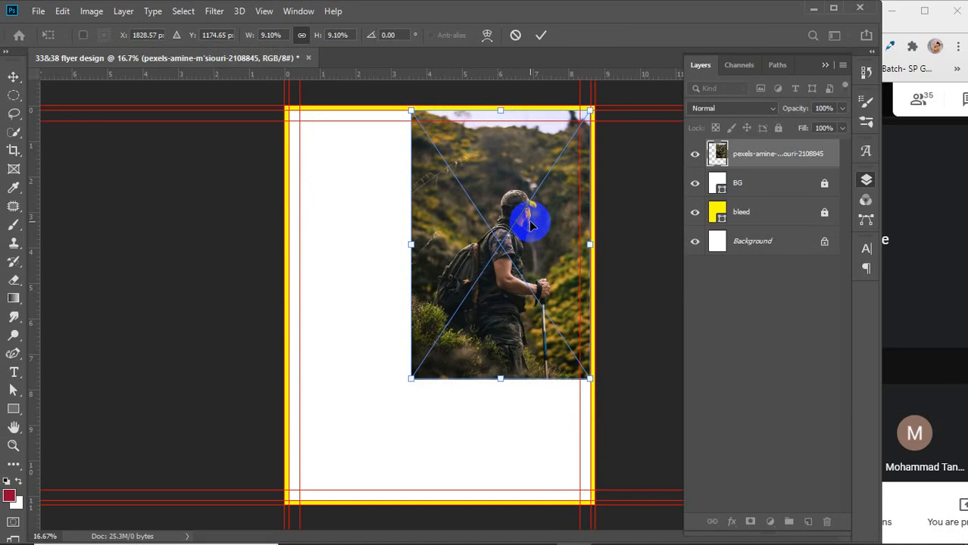
pyautogui.moveTo(410, 378); pyautogui.dragTo(282, 471)
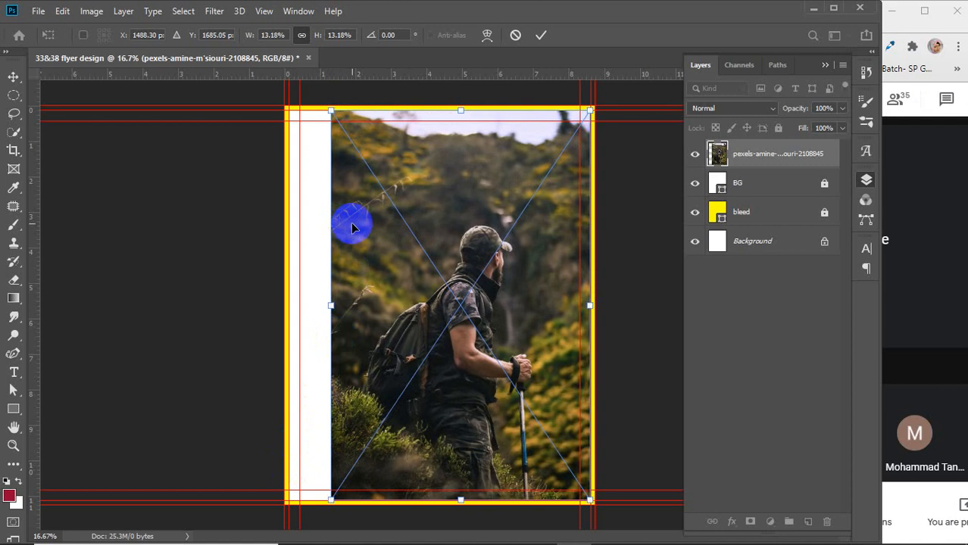
pyautogui.click(541, 37)
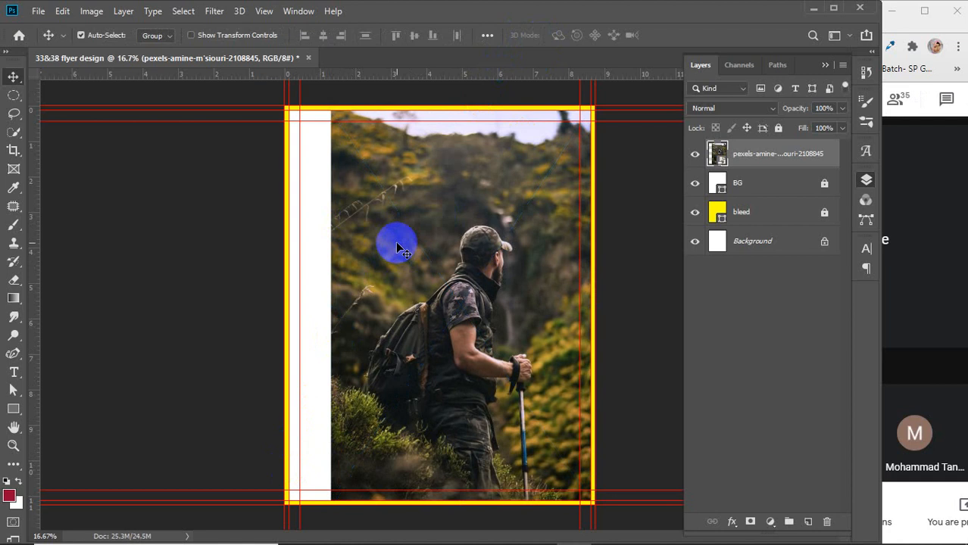
# Return to the Pexels travel results in Chrome and download the photo of the person with a backpack on top of a rock
pyautogui.moveTo(534, 529)
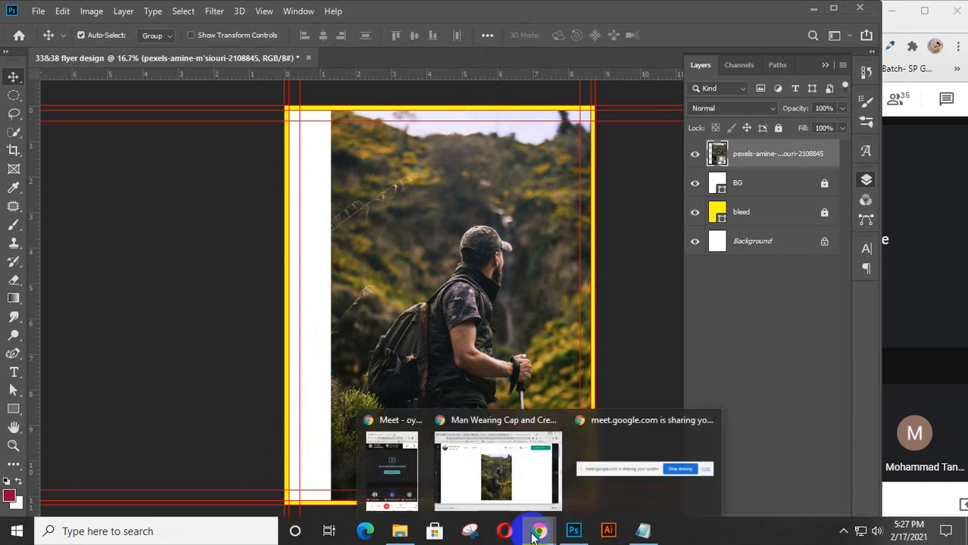
pyautogui.click(501, 485)
pyautogui.click(21, 103)
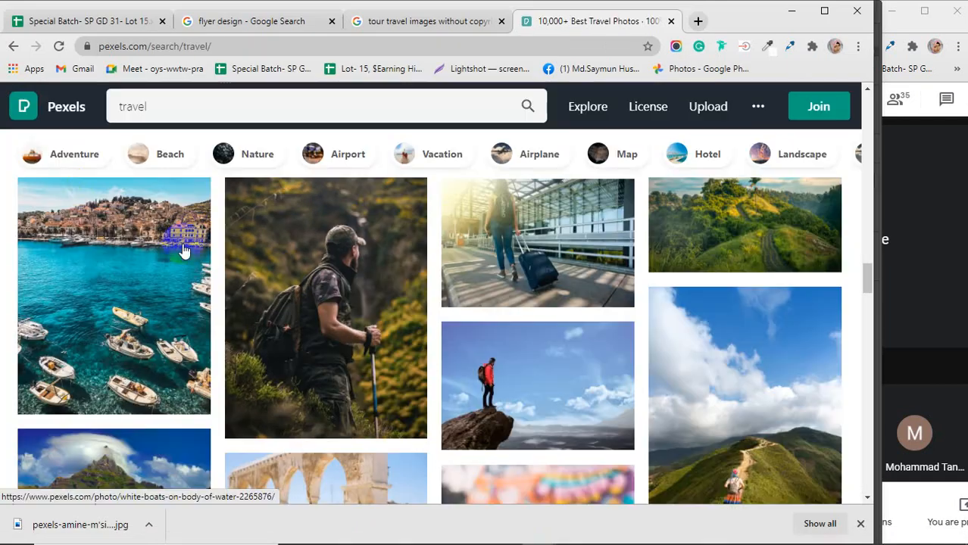
pyautogui.scroll(-2, 189, 242)
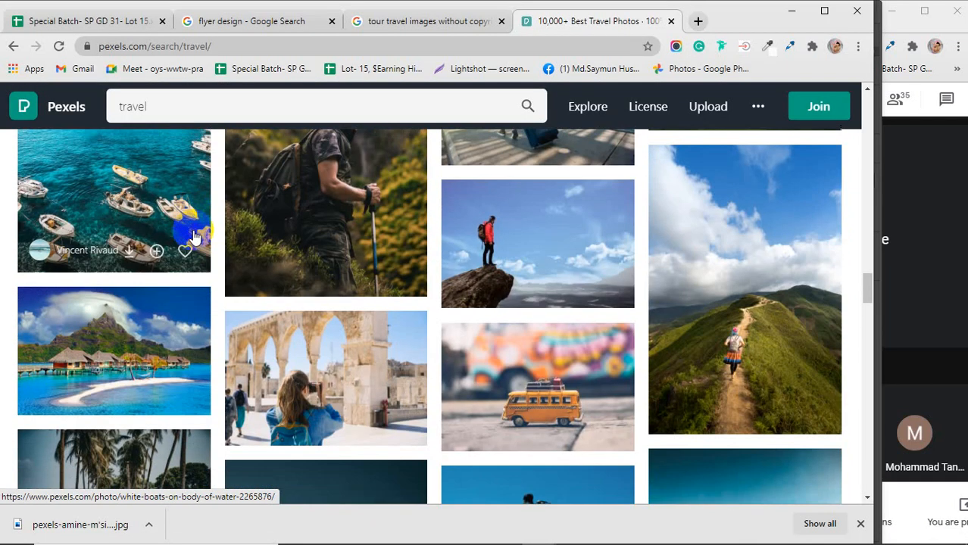
pyautogui.scroll(-2, 193, 237)
pyautogui.scroll(2, 193, 237)
pyautogui.scroll(-3, 194, 237)
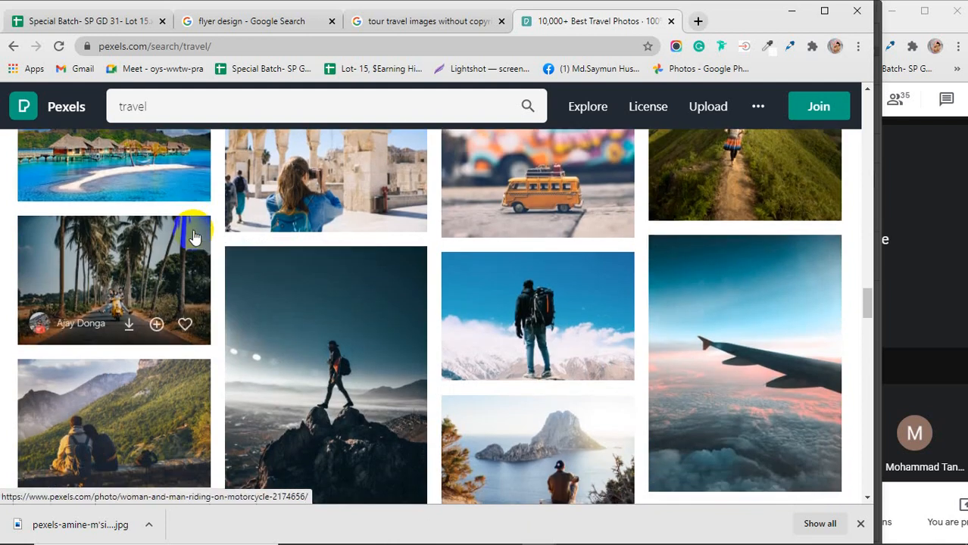
pyautogui.scroll(-1, 194, 237)
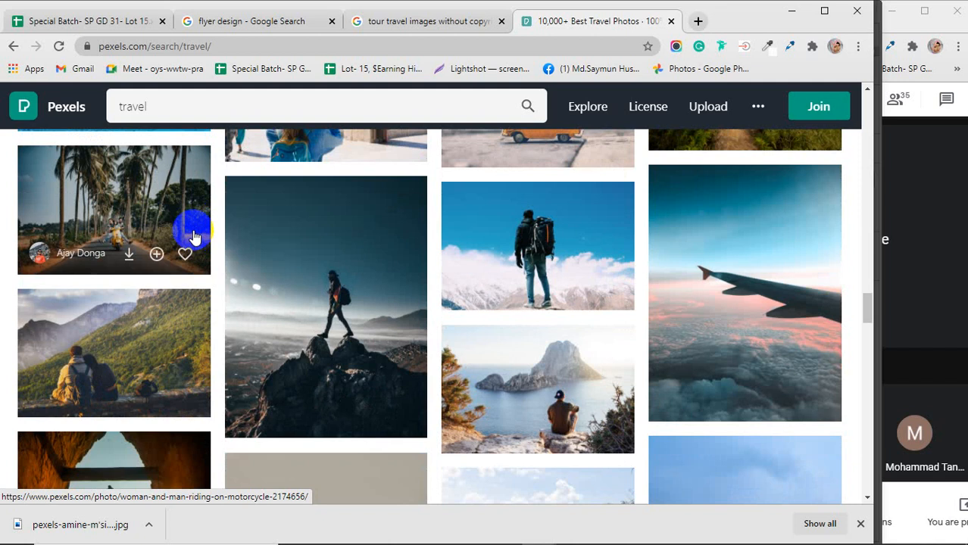
pyautogui.scroll(-4, 194, 237)
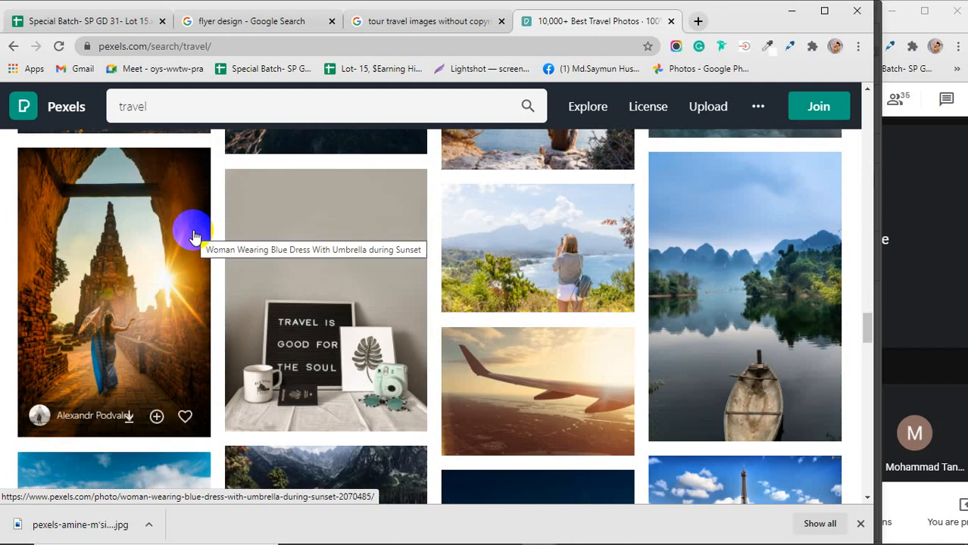
pyautogui.scroll(4, 194, 237)
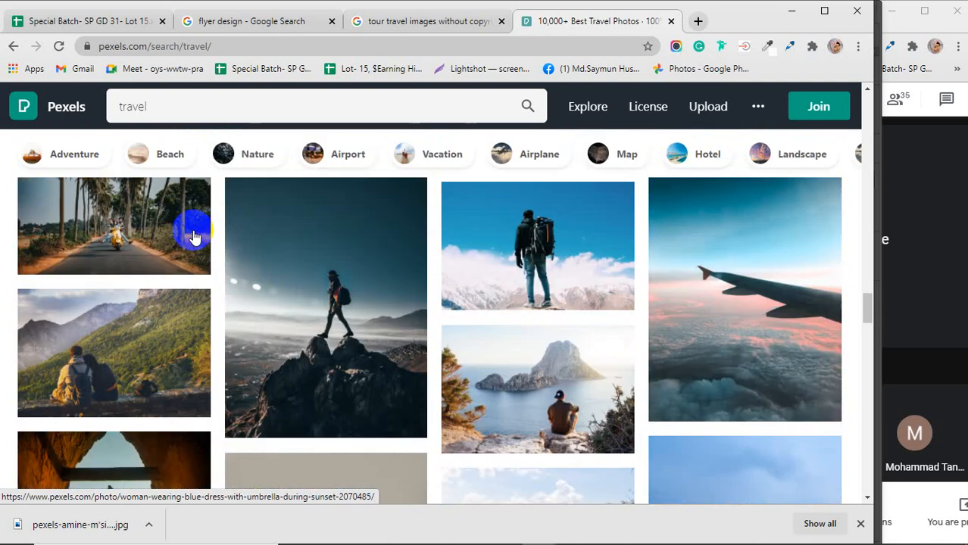
pyautogui.click(259, 264)
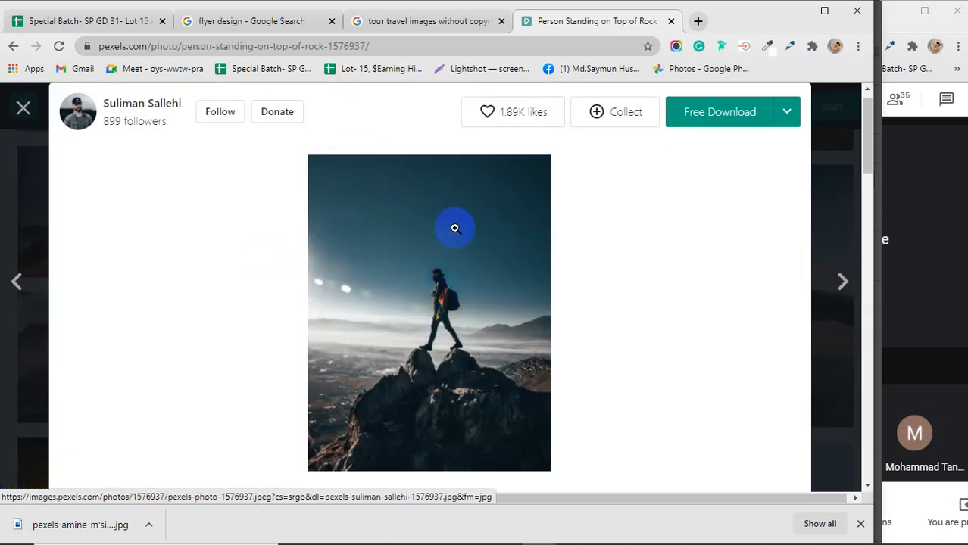
pyautogui.click(719, 111)
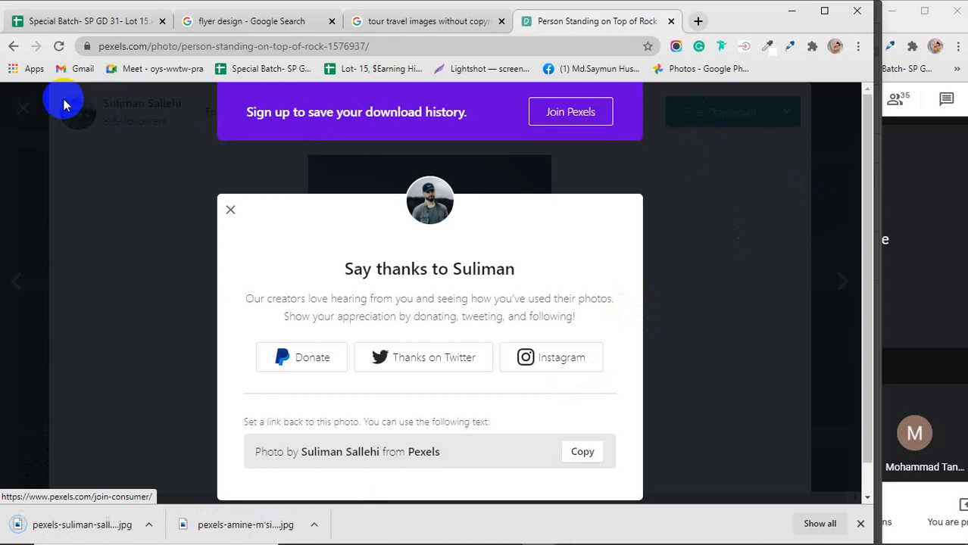
pyautogui.click(231, 210)
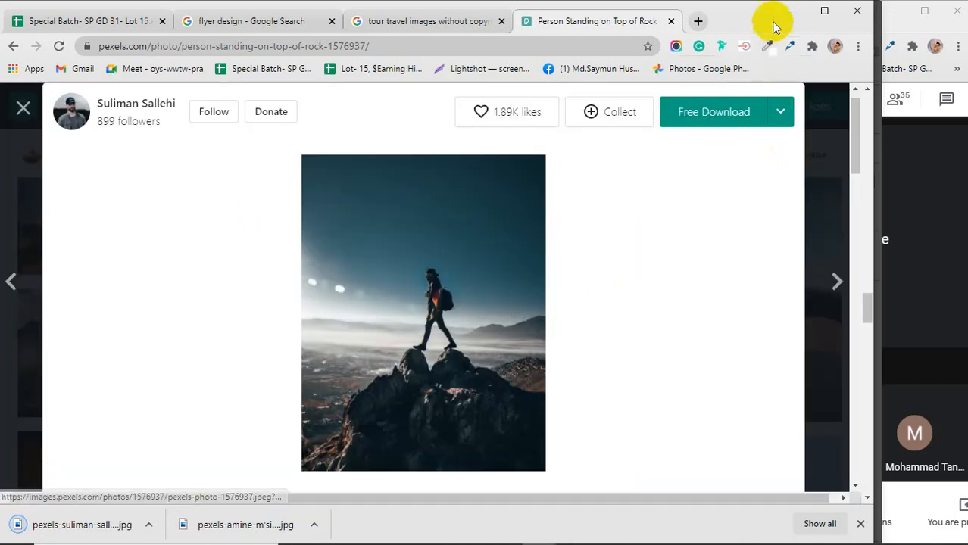
# Switch back to Photoshop and place the downloaded rock-top hiker photo from the Downloads folder into the flyer at its default size
pyautogui.click(792, 13)
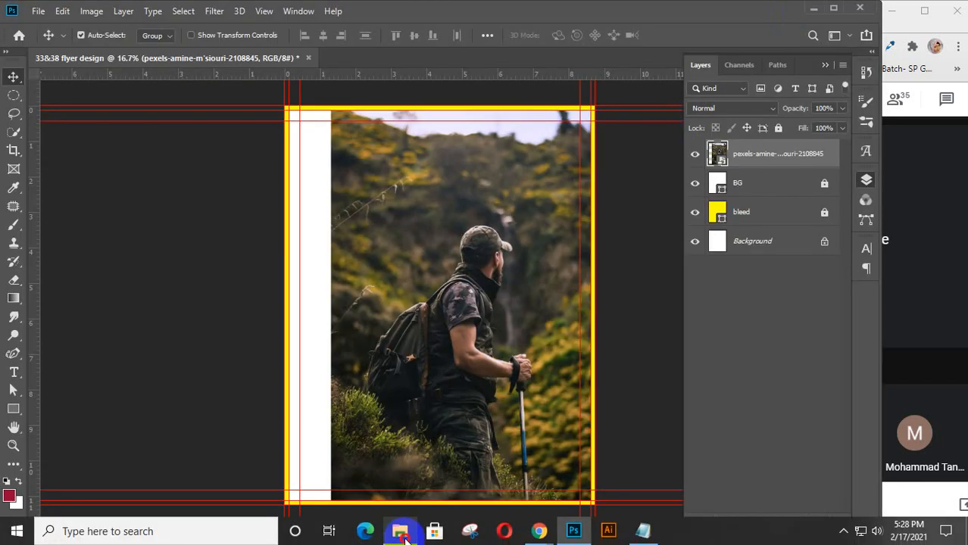
pyautogui.click(401, 533)
pyautogui.click(338, 245)
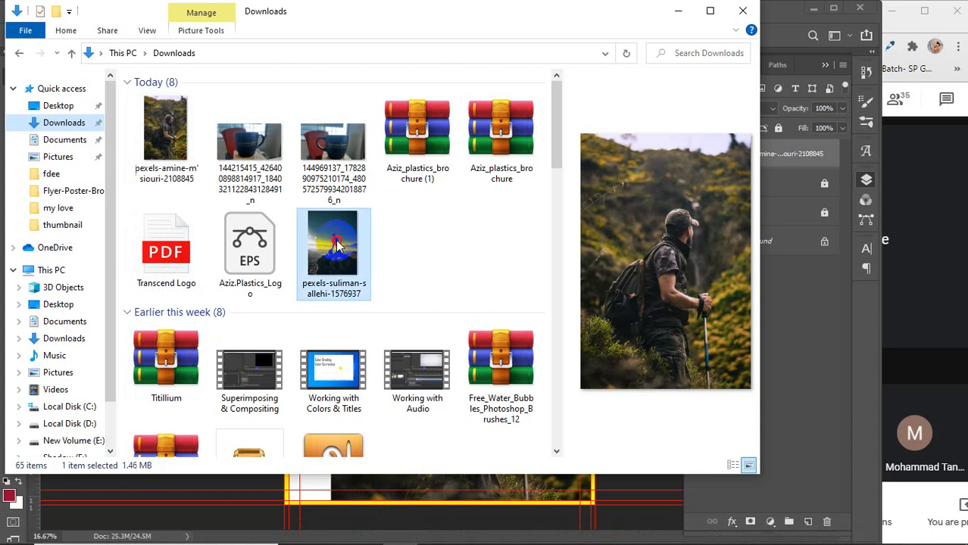
pyautogui.moveTo(338, 245); pyautogui.dragTo(429, 466)
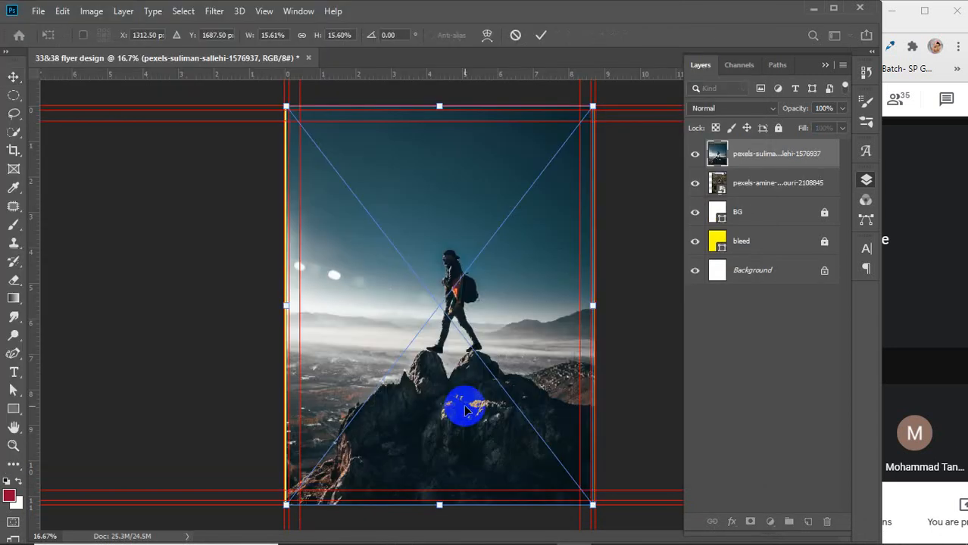
pyautogui.click(540, 34)
# Hide and delete the forest hiker photo layer from the flyer
pyautogui.click(695, 185)
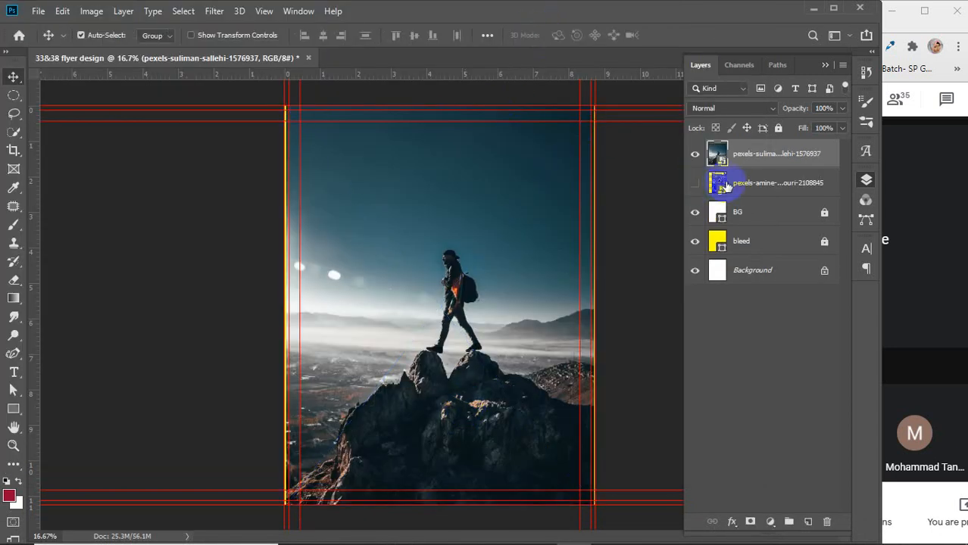
pyautogui.click(776, 183)
pyautogui.press('Delete')
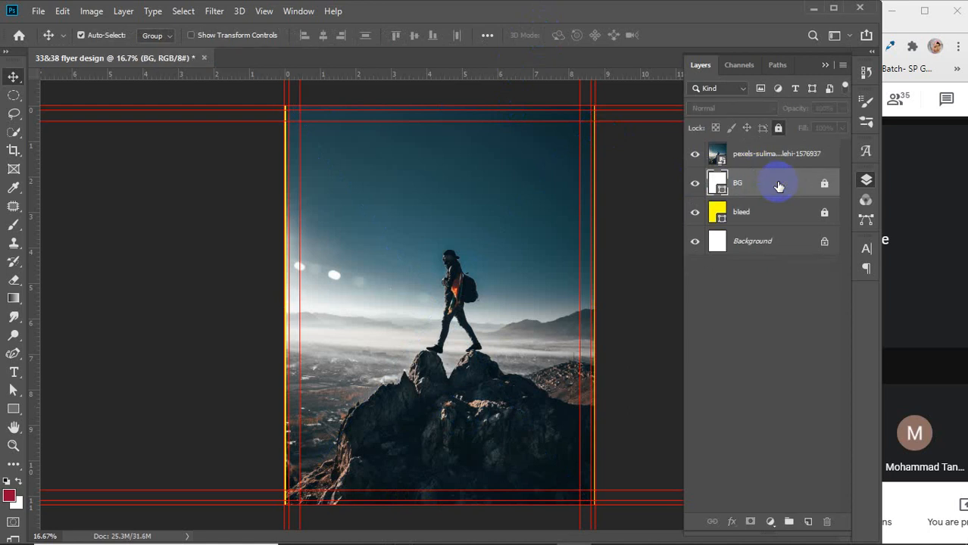
# Free-transform the rock-top hiker photo layer and move its upper-left corner to the inner corner of the yellow bleed border
pyautogui.click(778, 157)
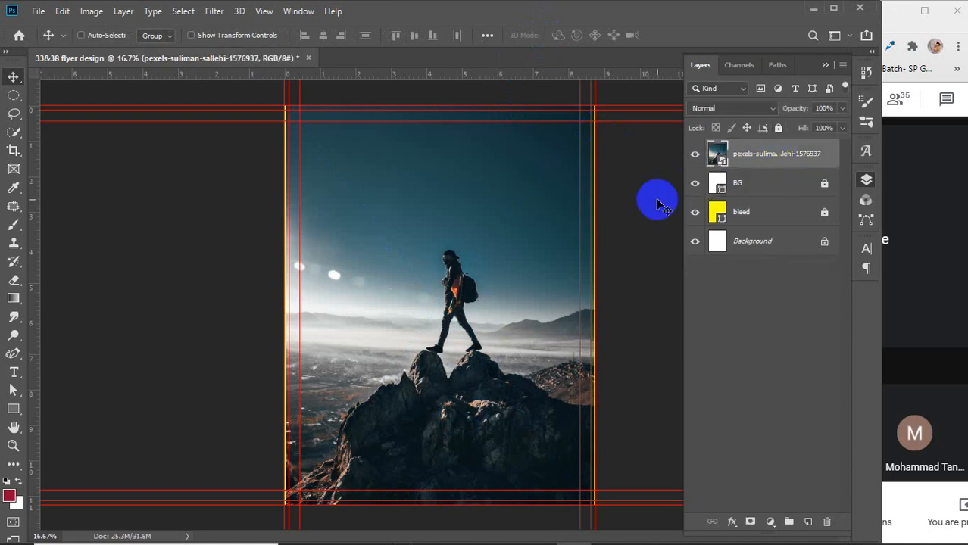
pyautogui.hotkey('ctrl', 't')
pyautogui.moveTo(422, 188); pyautogui.dragTo(421, 192)
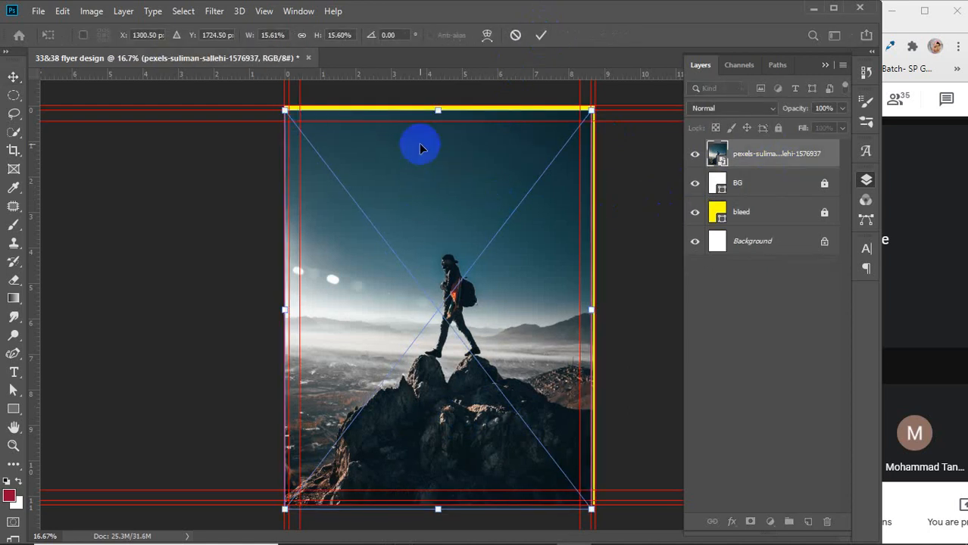
pyautogui.scroll(1, 594, 108)
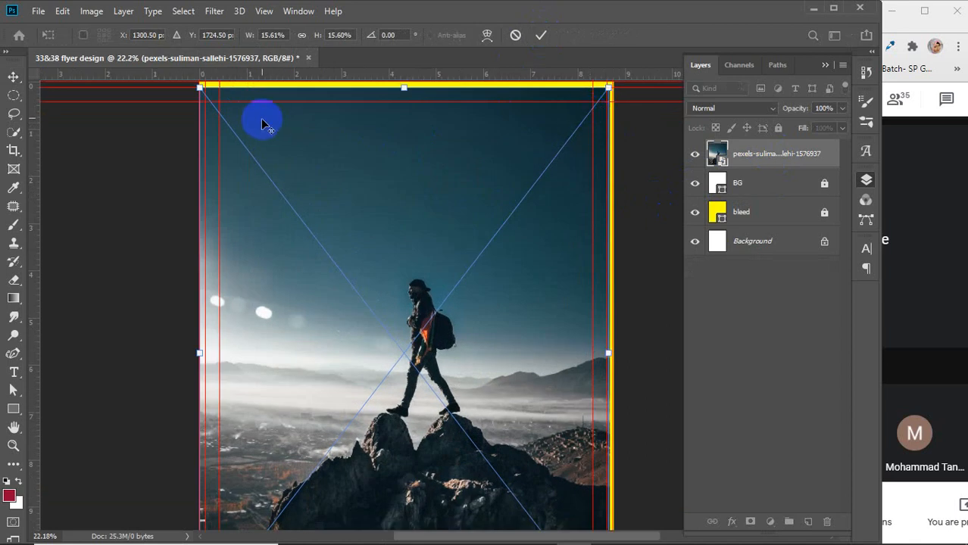
pyautogui.scroll(1, 168, 94)
pyautogui.scroll(1, 174, 100)
pyautogui.scroll(1, 234, 142)
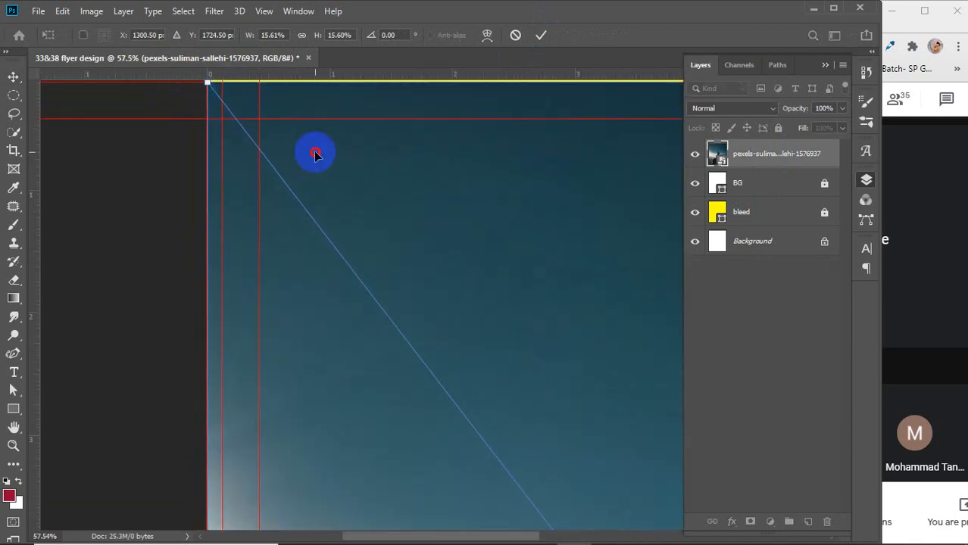
pyautogui.moveTo(316, 155); pyautogui.dragTo(313, 250)
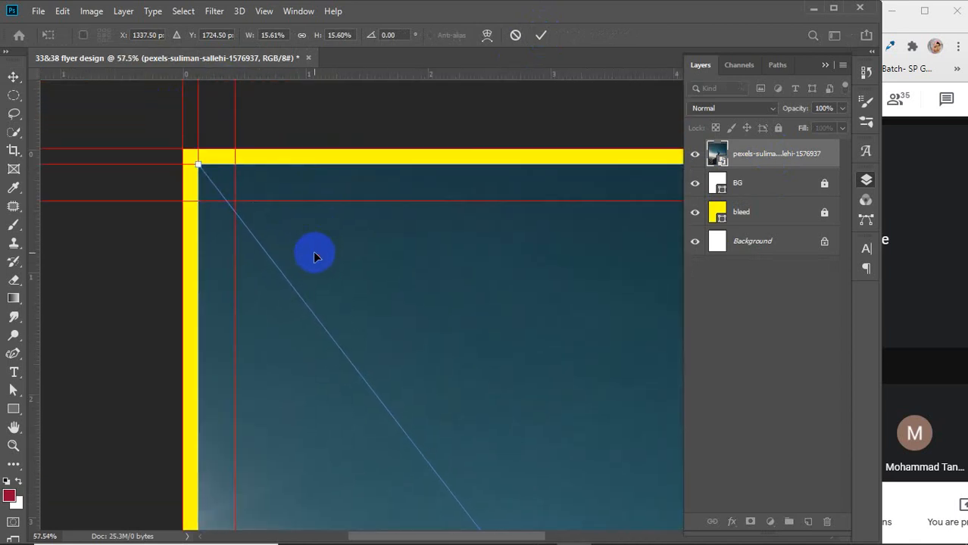
pyautogui.press('Up')
pyautogui.press('Up')
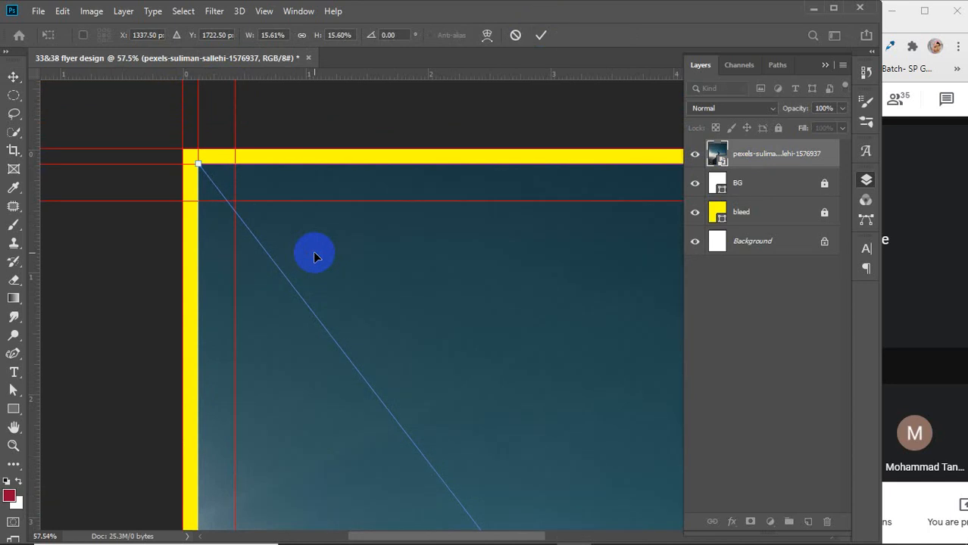
pyautogui.press('Up')
pyautogui.press('Up')
pyautogui.press('Down')
pyautogui.press('Down')
pyautogui.press('Down')
pyautogui.press('Down')
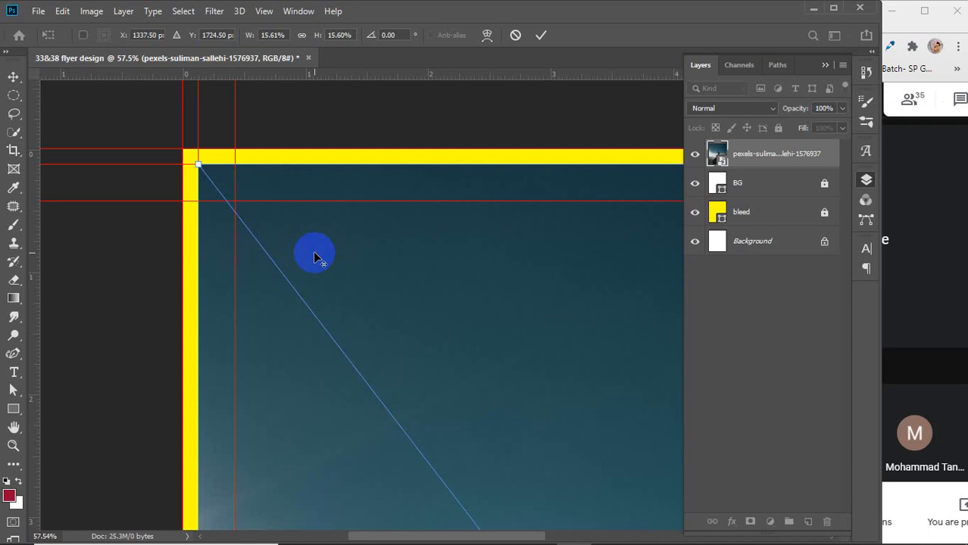
# Scale the hiker photo from its lower-right corner to the inner corner of the yellow bleed border and apply the transform
pyautogui.keyDown('alt'); pyautogui.scroll(-5, 313, 251); pyautogui.keyUp('alt')
pyautogui.moveTo(505, 381); pyautogui.dragTo(419, 249)
pyautogui.moveTo(475, 423); pyautogui.dragTo(441, 263)
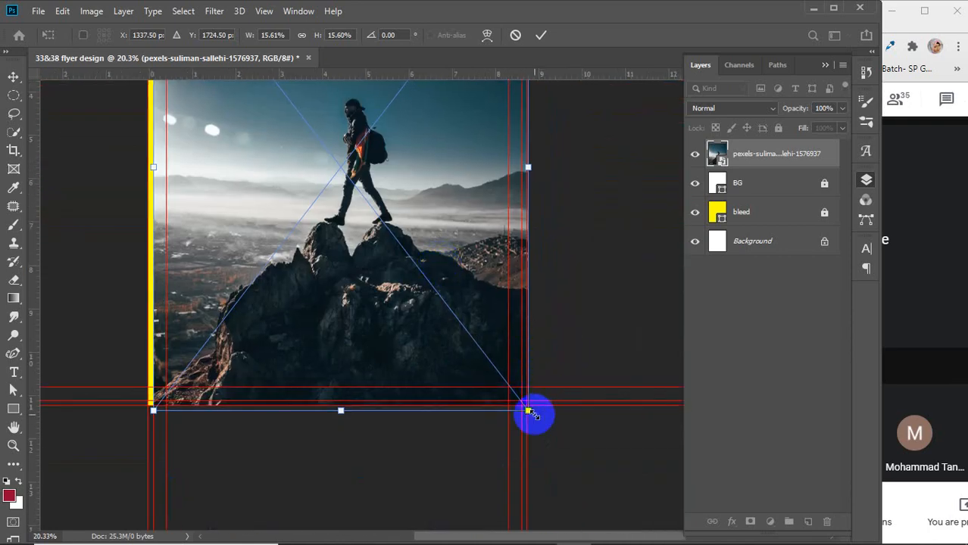
pyautogui.keyDown('alt'); pyautogui.scroll(5, 532, 410); pyautogui.keyUp('alt')
pyautogui.keyDown('alt'); pyautogui.scroll(1, 534, 418); pyautogui.keyUp('alt')
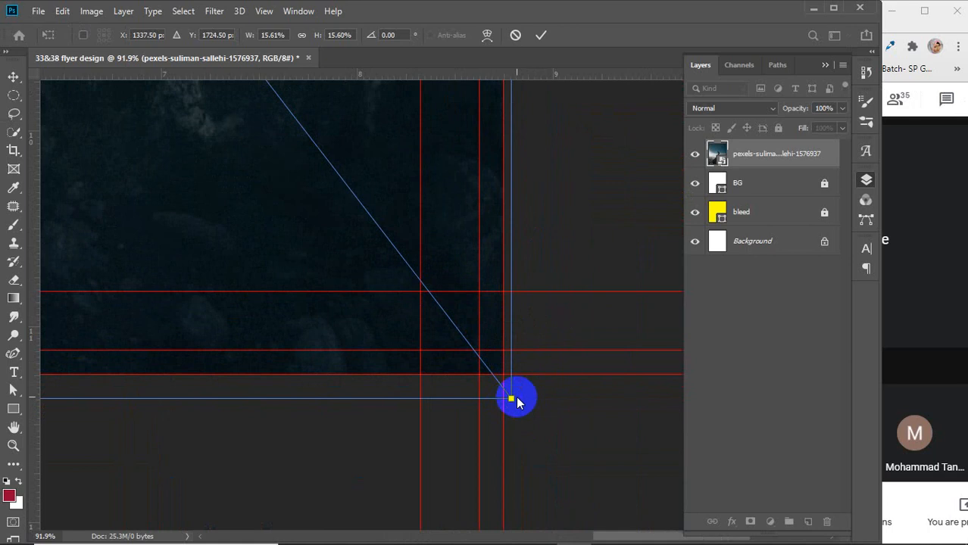
pyautogui.moveTo(493, 382); pyautogui.dragTo(475, 351)
pyautogui.scroll(-5, 475, 352)
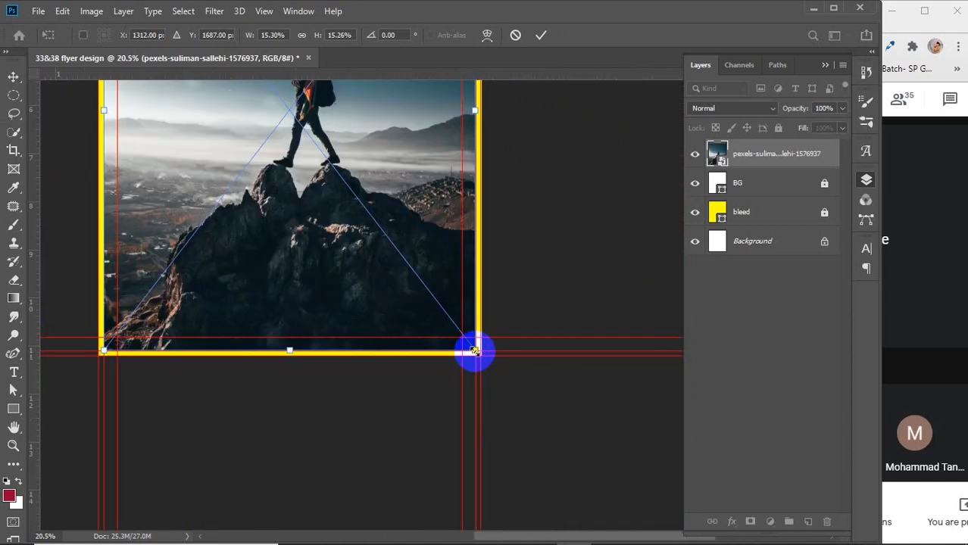
pyautogui.scroll(-2, 475, 351)
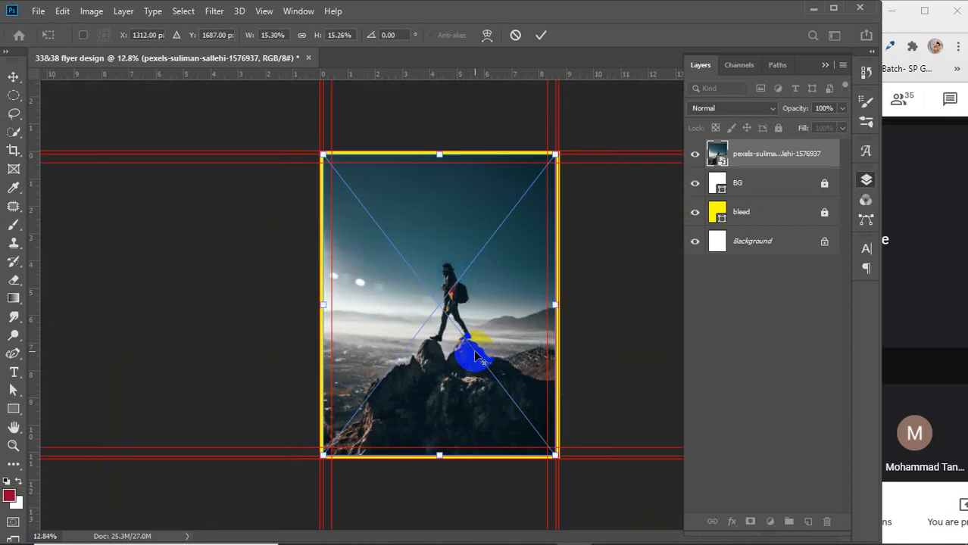
pyautogui.click(537, 38)
pyautogui.click(592, 206)
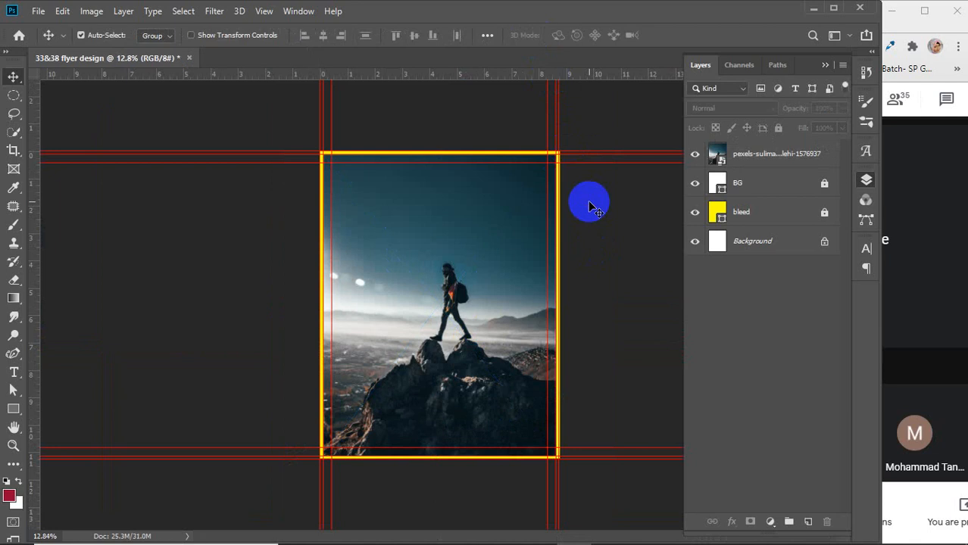
# Rename the hiker photo layer as bg image and lock it
pyautogui.click(784, 153)
pyautogui.doubleClick(769, 152)
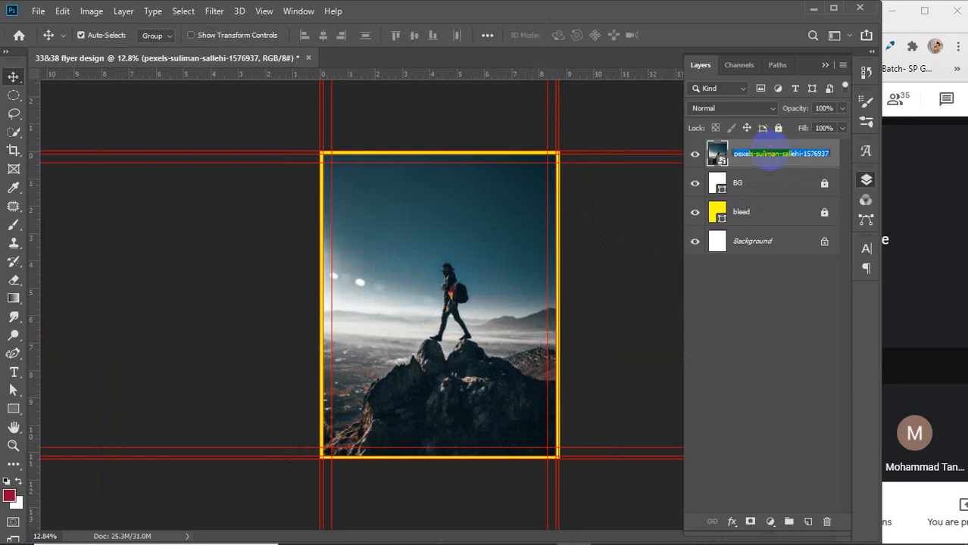
pyautogui.write('bg image')
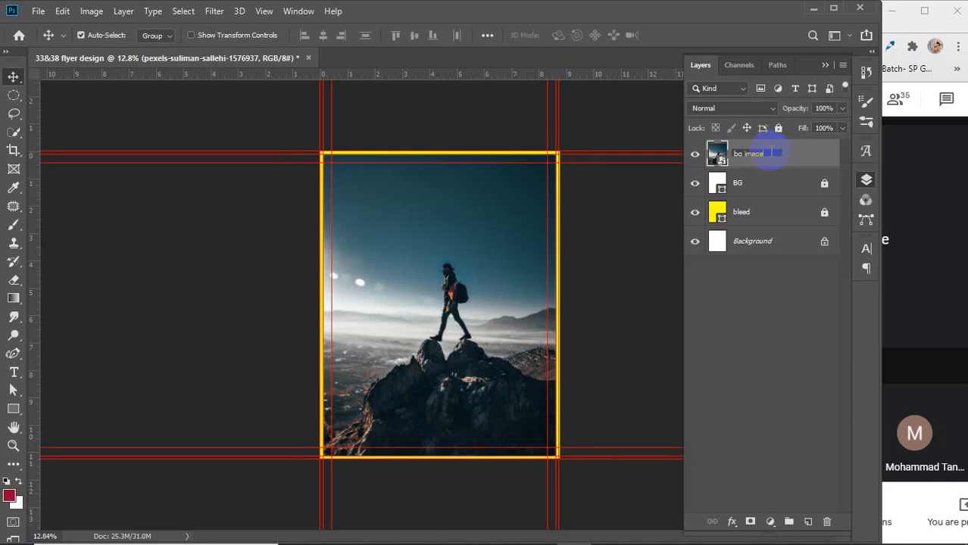
pyautogui.click(770, 154)
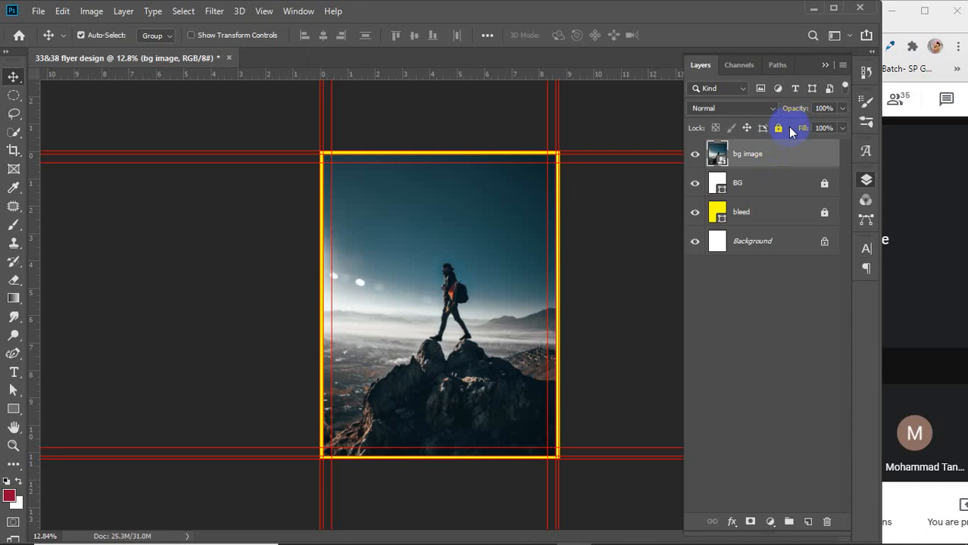
pyautogui.click(778, 127)
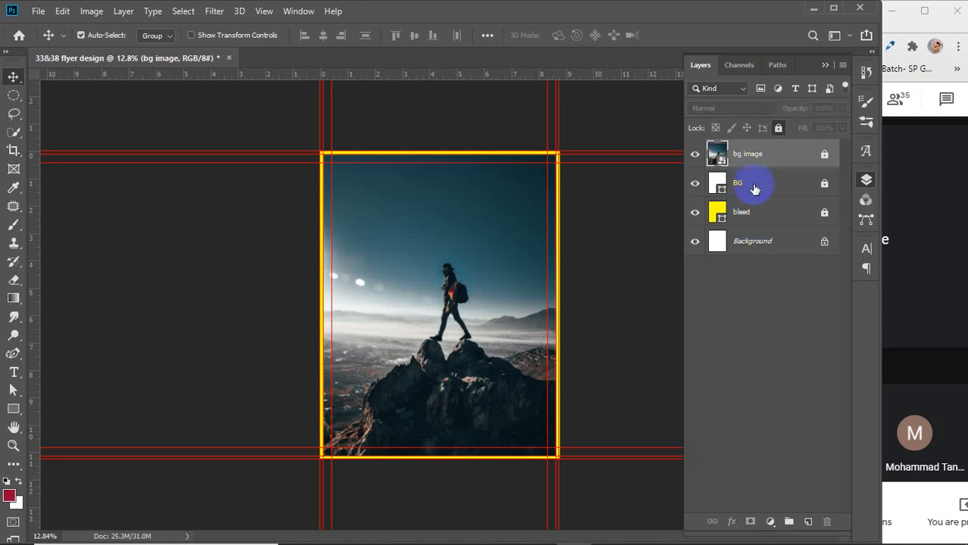
# Unlock the white BG shape layer, duplicate it, and place the copy above the bg image layer
pyautogui.click(733, 182)
pyautogui.click(822, 184)
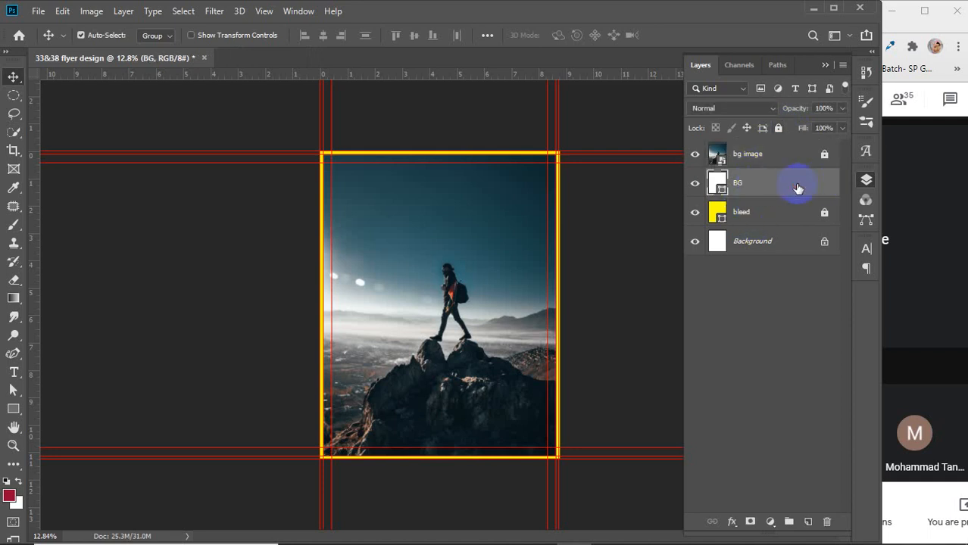
pyautogui.hotkey('ctrl', 'j')
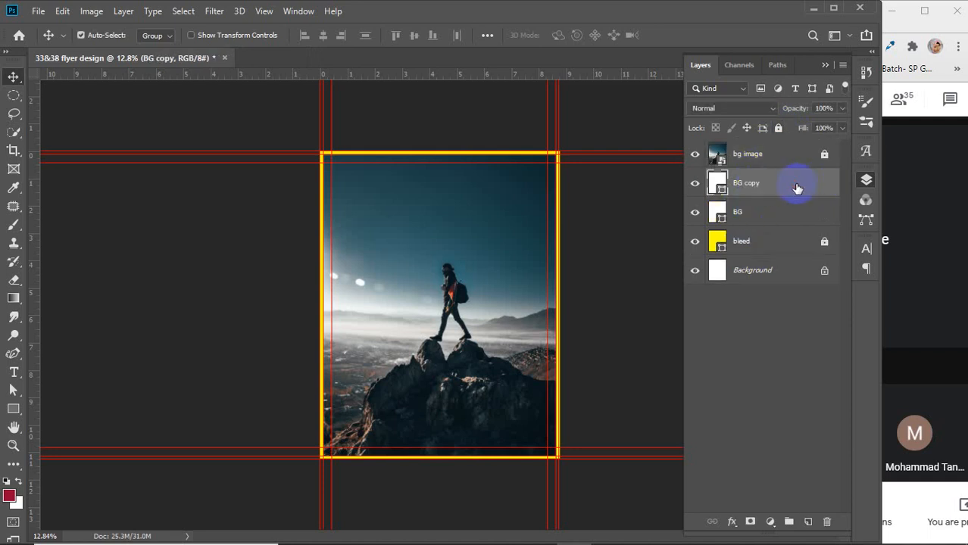
pyautogui.moveTo(772, 190); pyautogui.dragTo(755, 145)
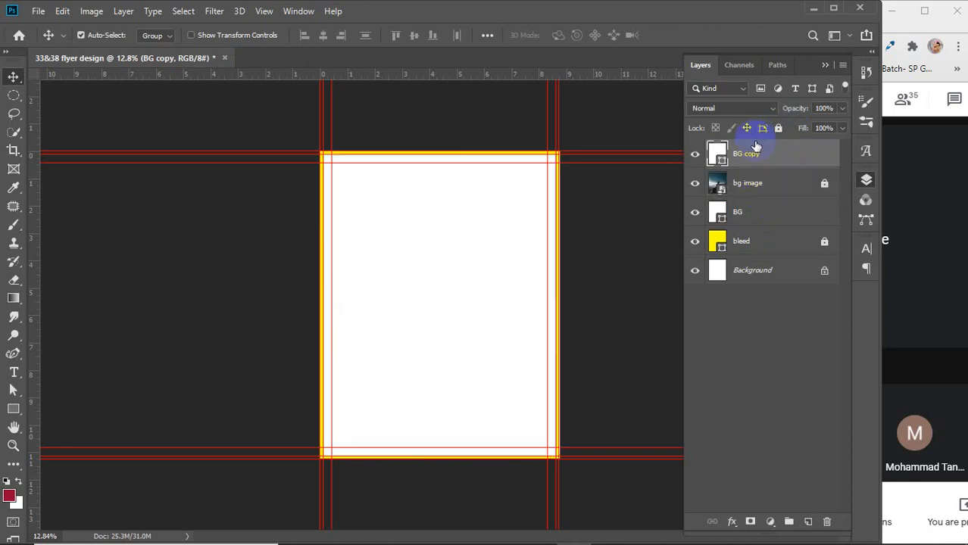
# Recolor the BG copy shape with a slightly more saturated dark teal sampled from the photo's sky, keeping it aligned over the flyer
pyautogui.moveTo(393, 248); pyautogui.dragTo(528, 244)
pyautogui.doubleClick(716, 154)
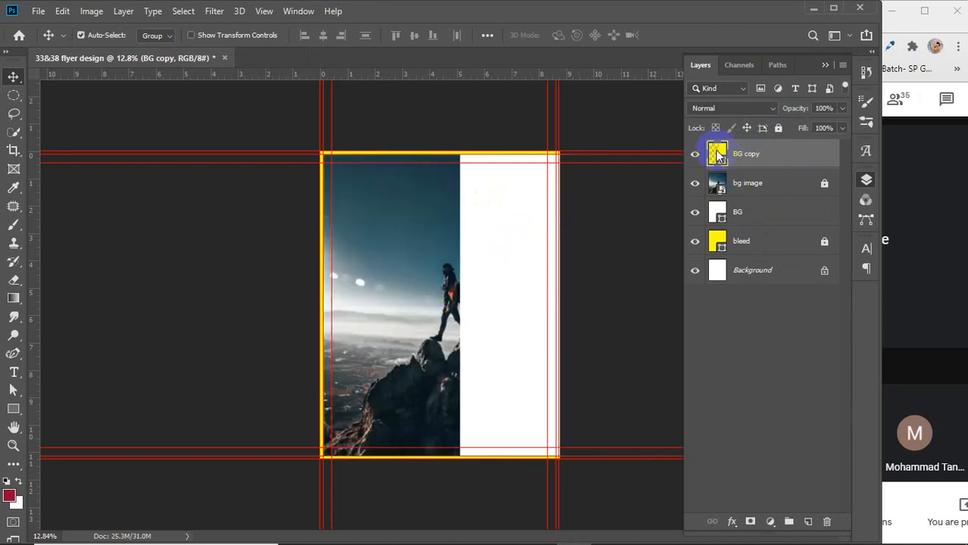
pyautogui.click(409, 187)
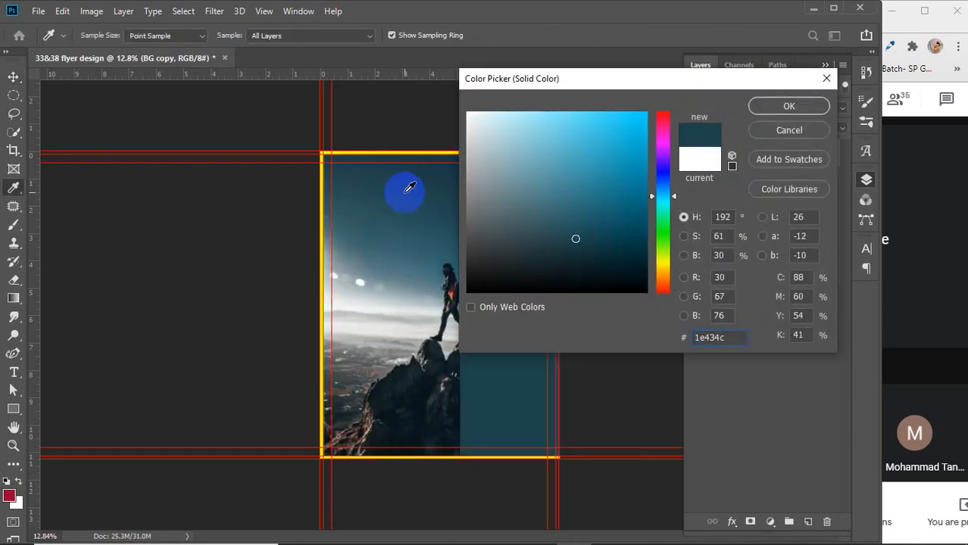
pyautogui.moveTo(403, 385); pyautogui.dragTo(347, 153)
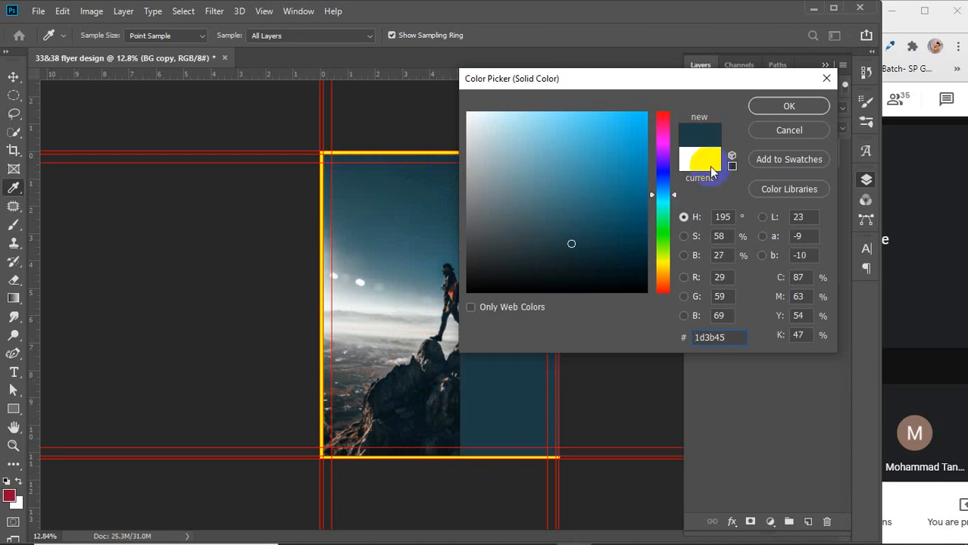
pyautogui.click(588, 243)
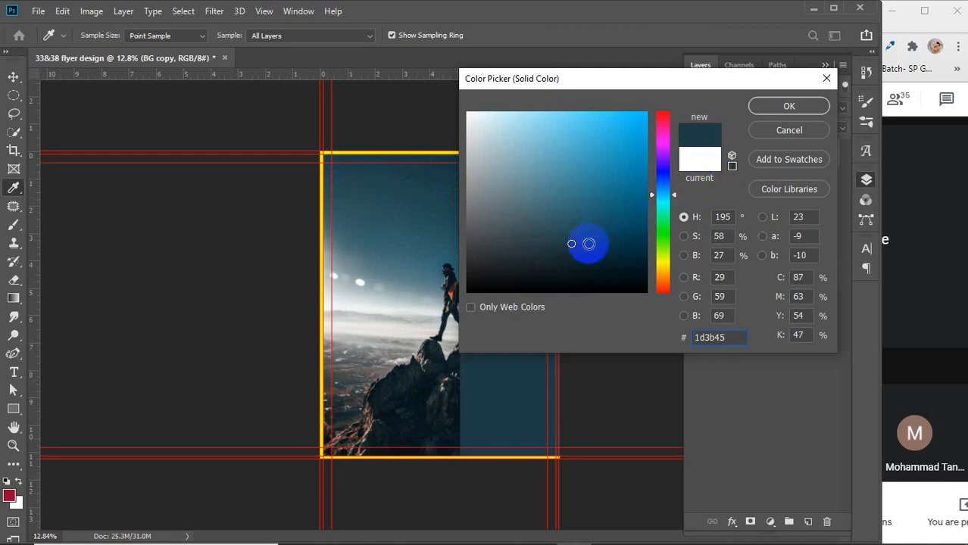
pyautogui.click(761, 113)
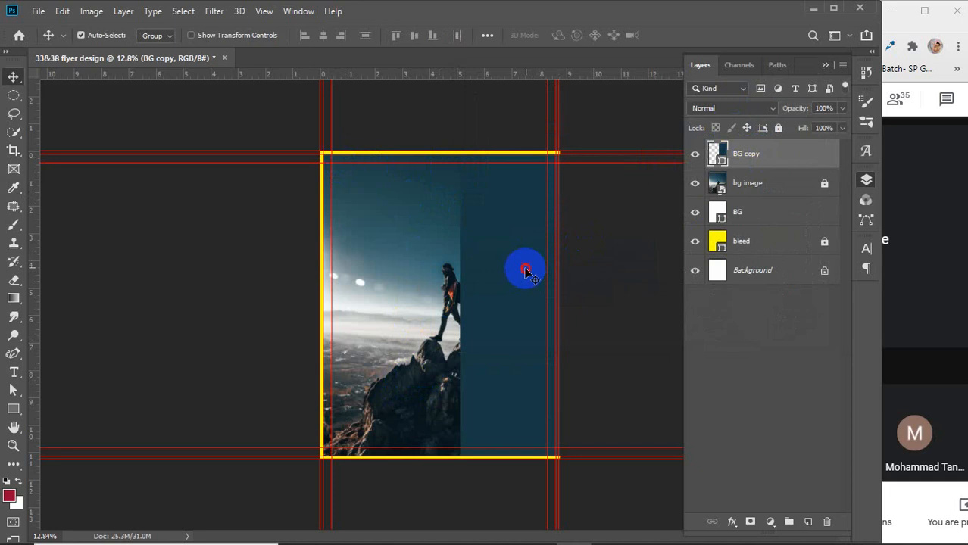
pyautogui.moveTo(525, 273); pyautogui.dragTo(394, 273)
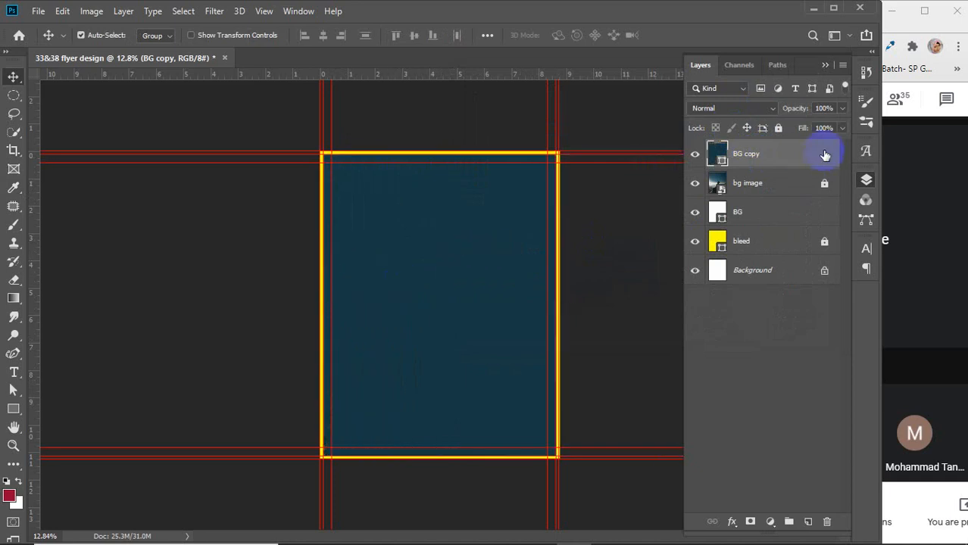
# Set the BG copy layer's opacity to 50% and rename the layer as shape 1
pyautogui.moveTo(797, 110); pyautogui.dragTo(773, 120)
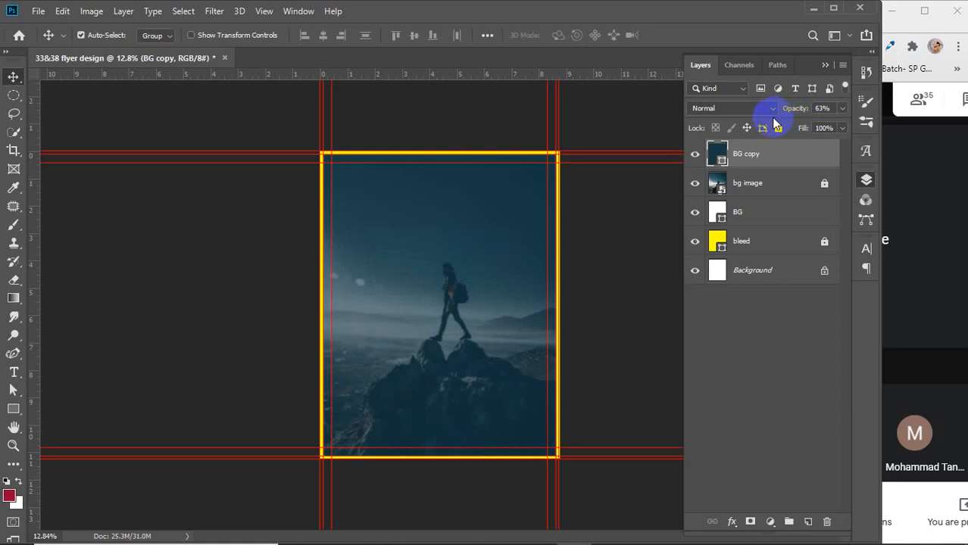
pyautogui.click(825, 108)
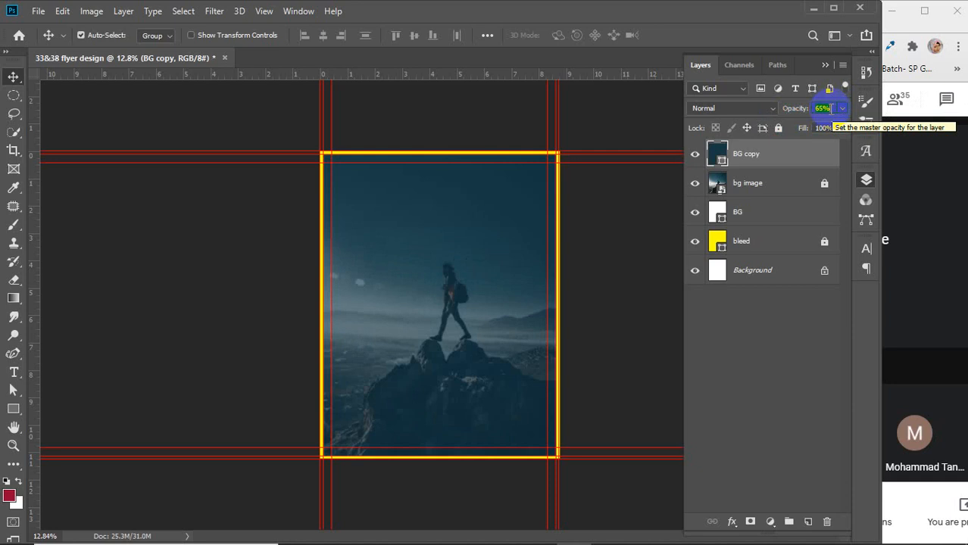
pyautogui.click(821, 129)
pyautogui.moveTo(805, 133); pyautogui.dragTo(808, 109)
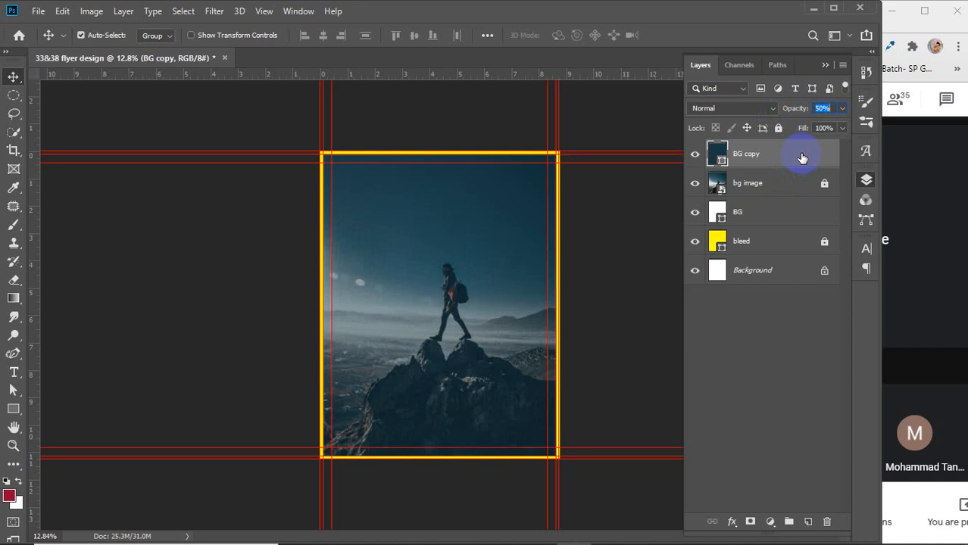
pyautogui.doubleClick(755, 155)
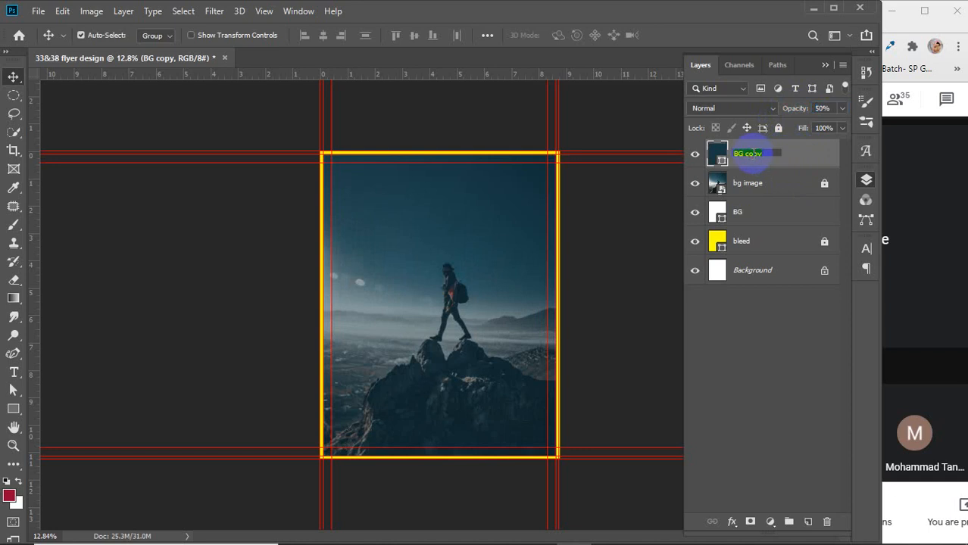
pyautogui.write('shape 1')
pyautogui.press('Return')
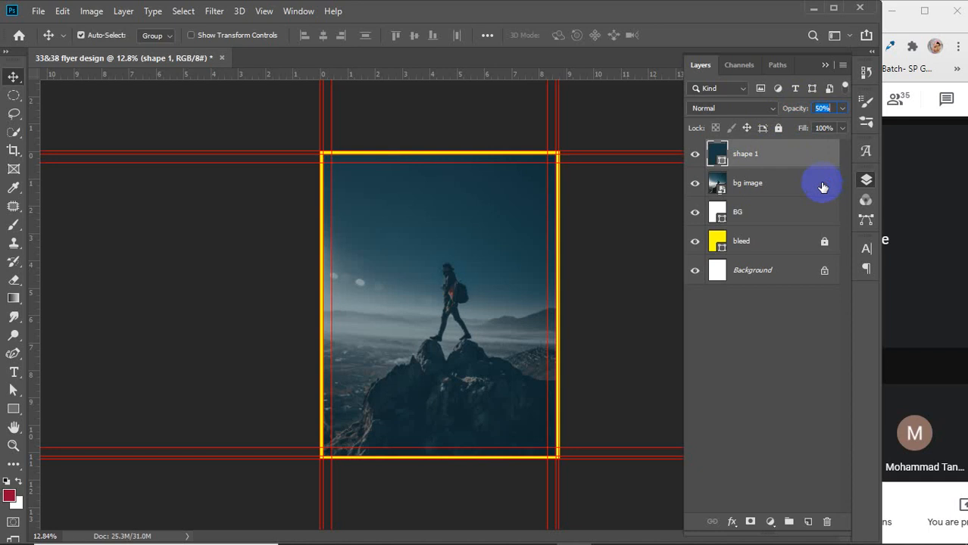
# Group the shape 1 and bg image layers and name the group BG
pyautogui.keyDown('shift'); pyautogui.click(776, 189); pyautogui.keyUp('shift')
pyautogui.hotkey('ctrl', 'g')
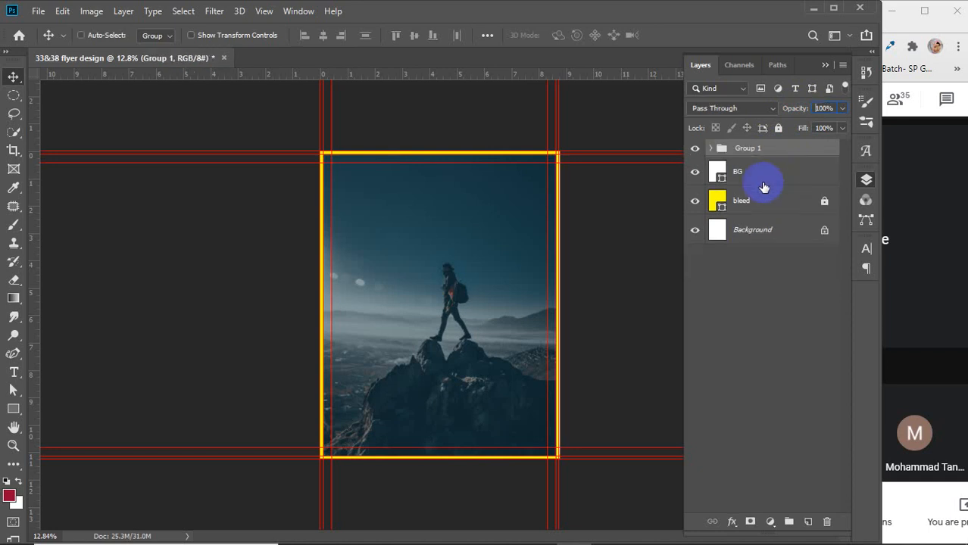
pyautogui.doubleClick(750, 147)
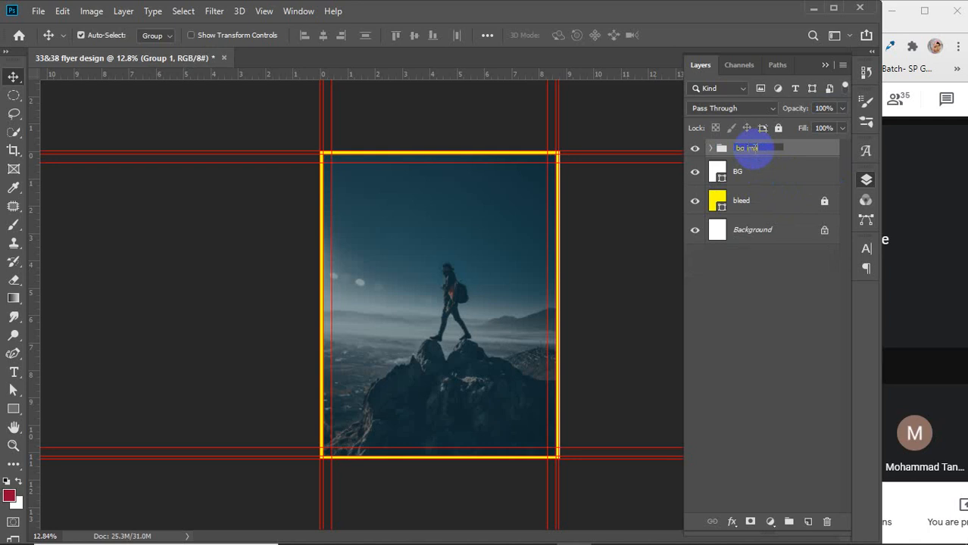
pyautogui.write('bg image')
pyautogui.press('Return')
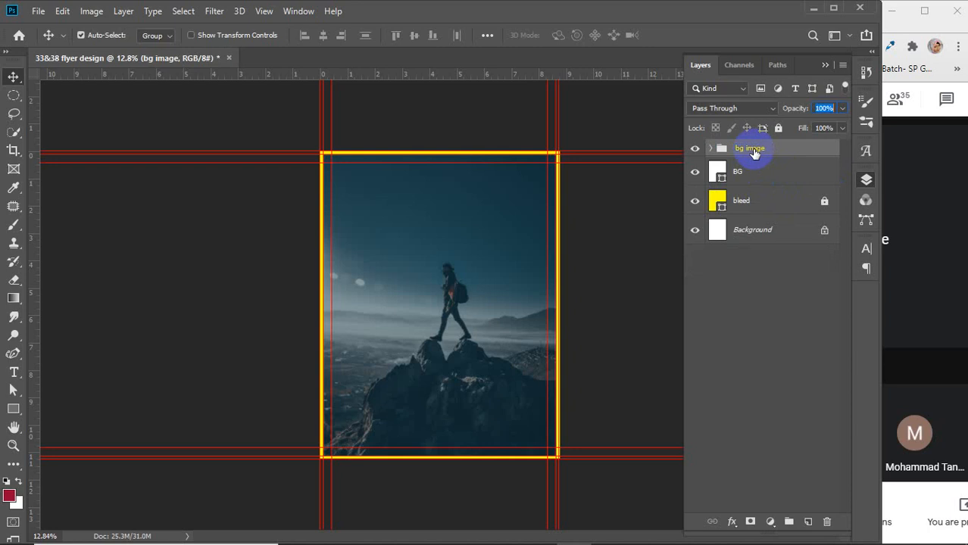
pyautogui.doubleClick(754, 151)
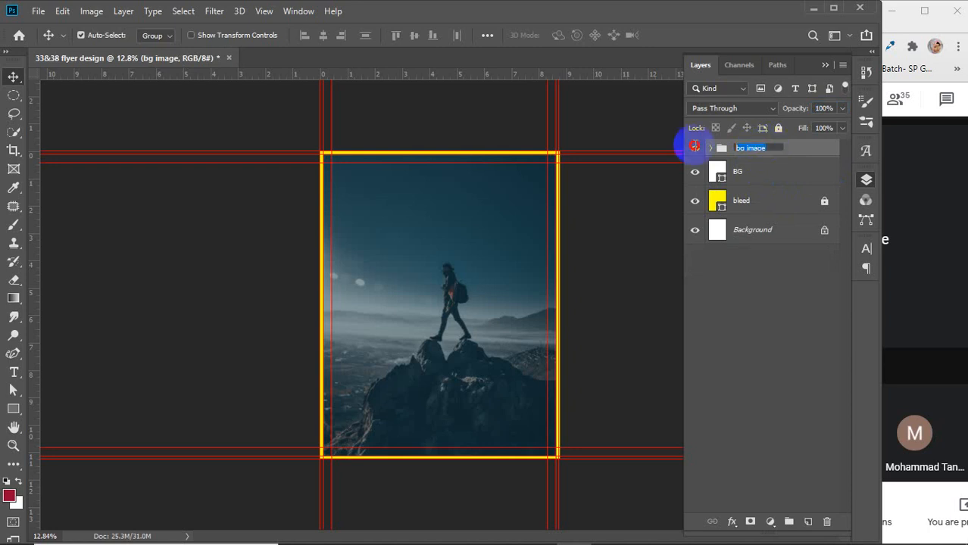
pyautogui.write('BG')
pyautogui.press('Return')
# Delete the white BG shape layer beneath the BG group and lock the group
pyautogui.click(776, 167)
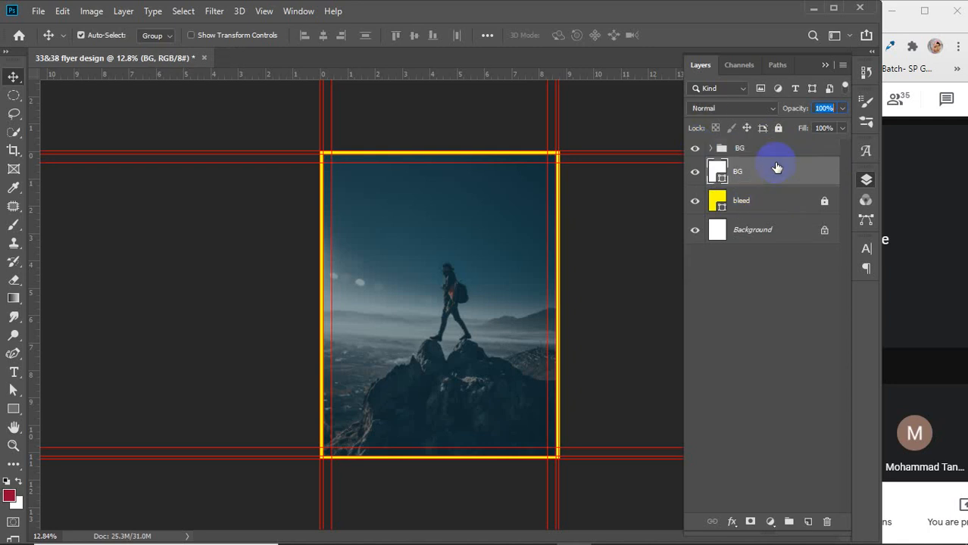
pyautogui.press('BackSpace')
pyautogui.press('Return')
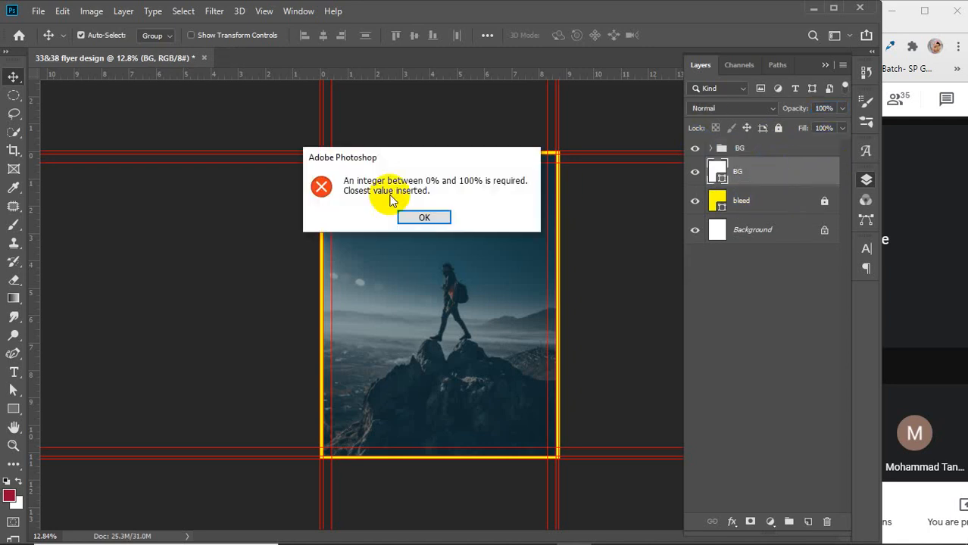
pyautogui.click(425, 214)
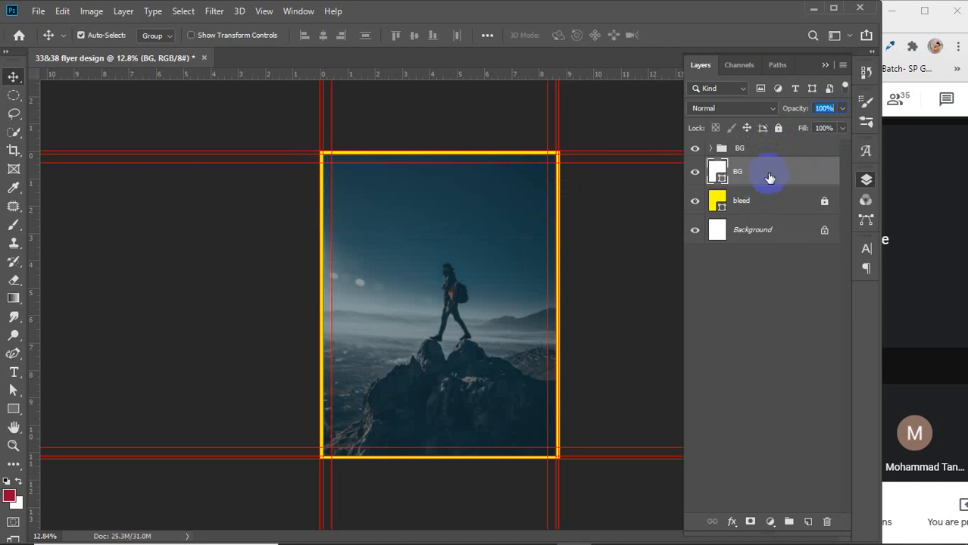
pyautogui.click(769, 178)
pyautogui.press('Delete')
pyautogui.click(757, 147)
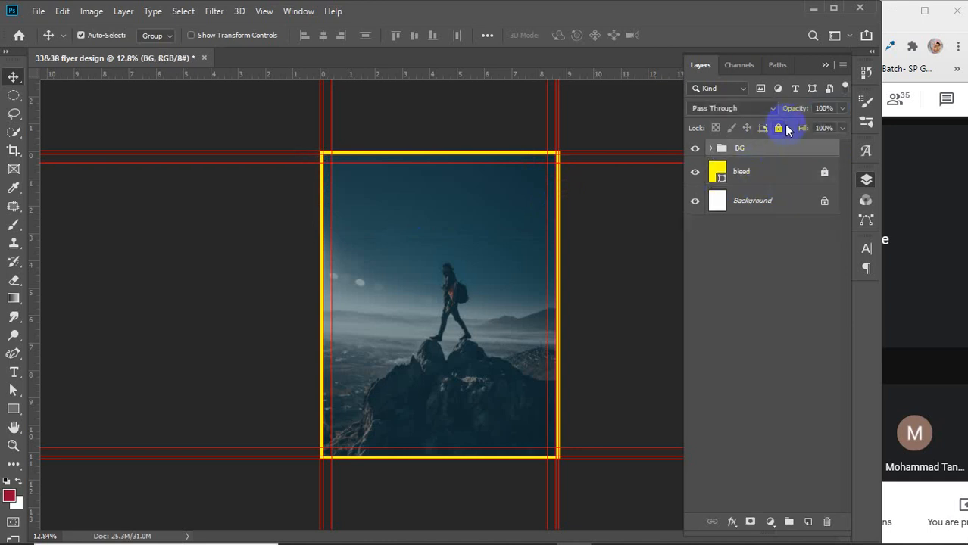
pyautogui.click(777, 128)
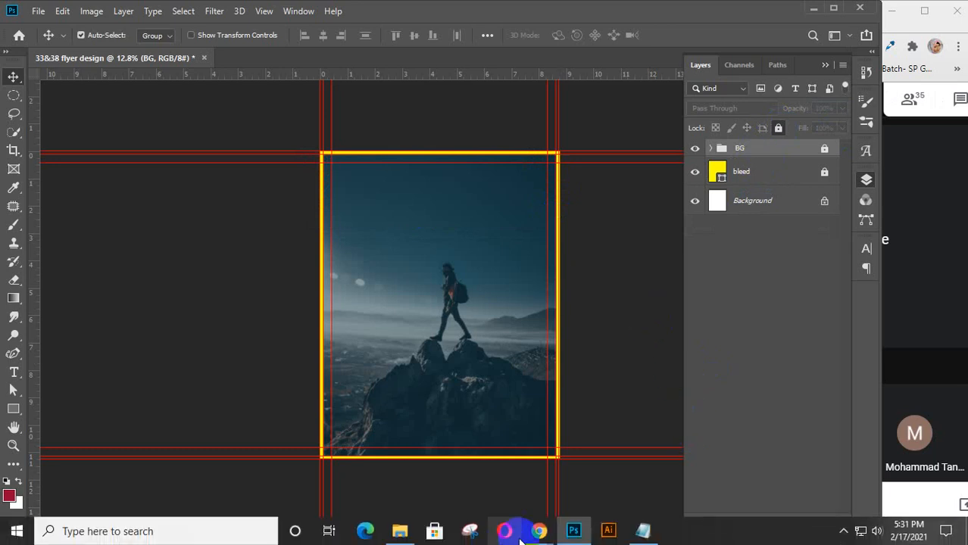
# Switch to Chrome, search Google Images for "travel logo" and dismiss the finished downloads list
pyautogui.moveTo(538, 533)
pyautogui.click(497, 471)
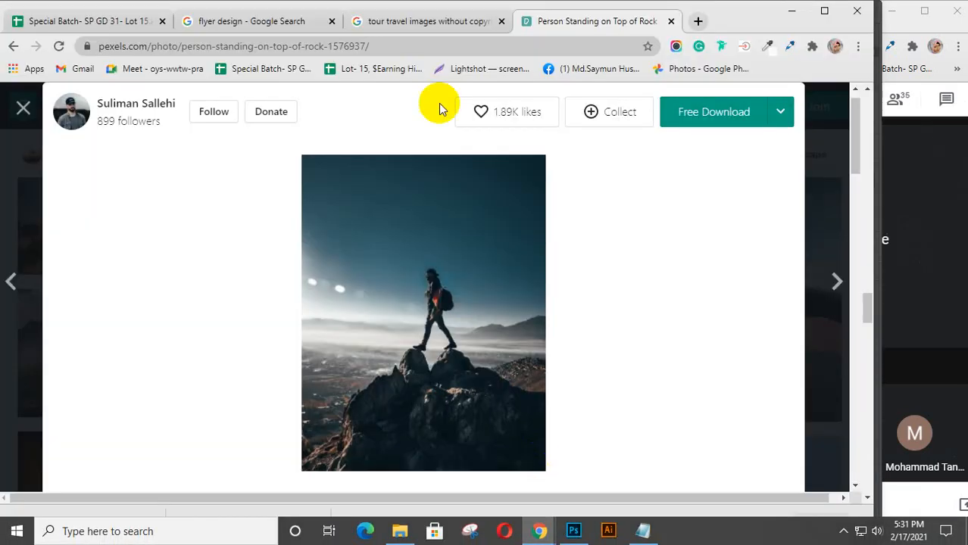
pyautogui.click(409, 24)
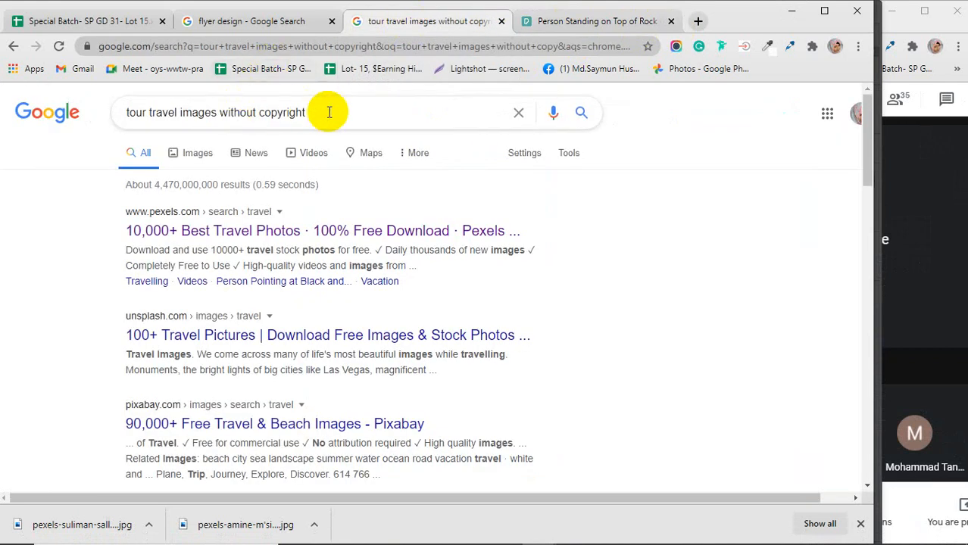
pyautogui.moveTo(341, 113); pyautogui.dragTo(109, 120)
pyautogui.write('t')
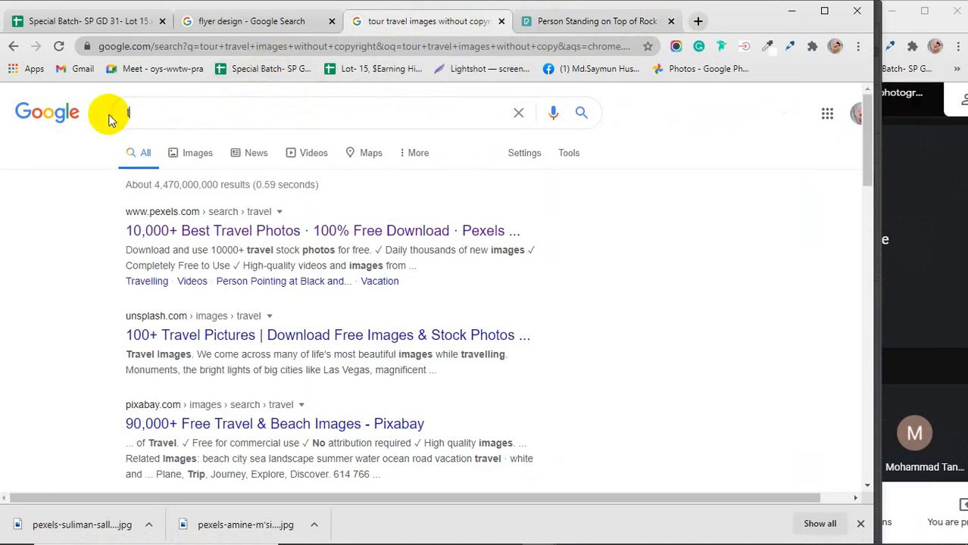
pyautogui.write('r')
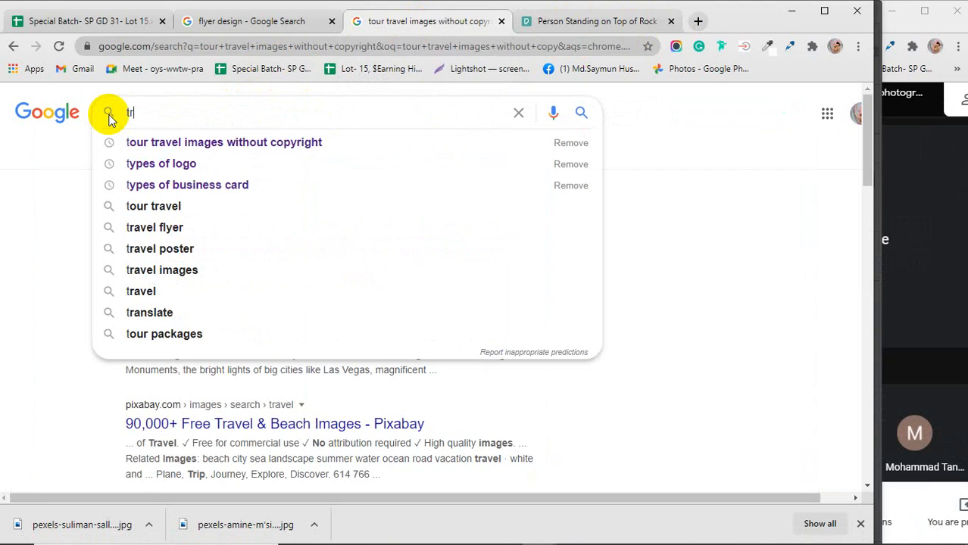
pyautogui.write('avel ')
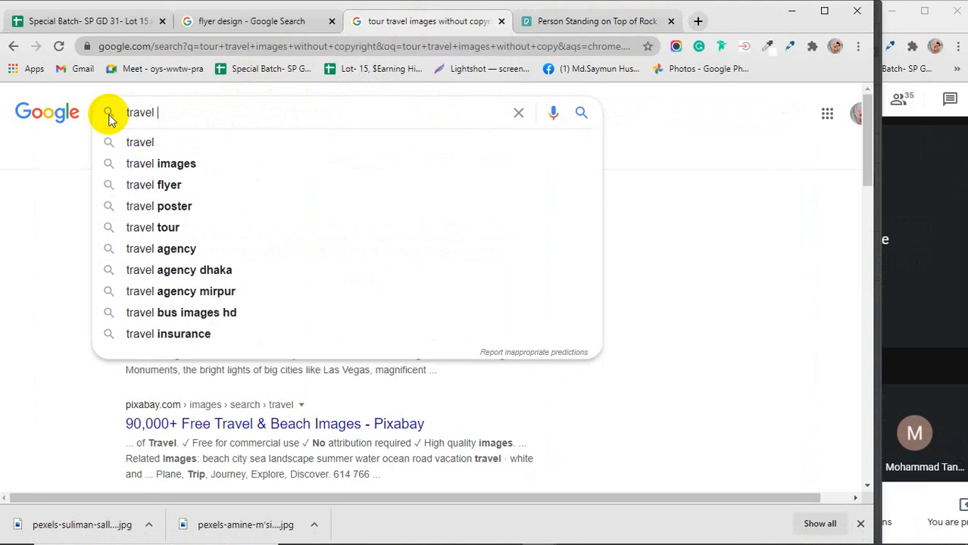
pyautogui.write('logo')
pyautogui.press('Return')
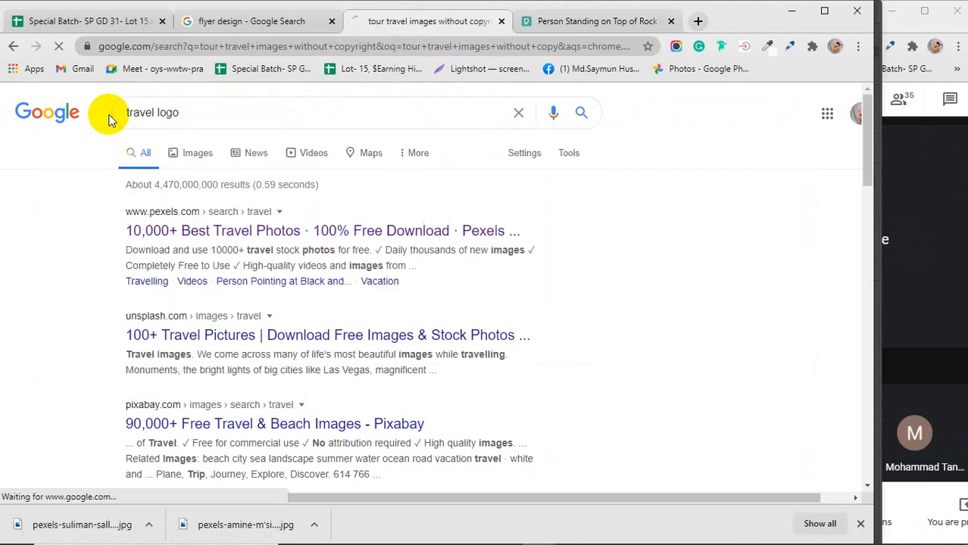
pyautogui.click(198, 154)
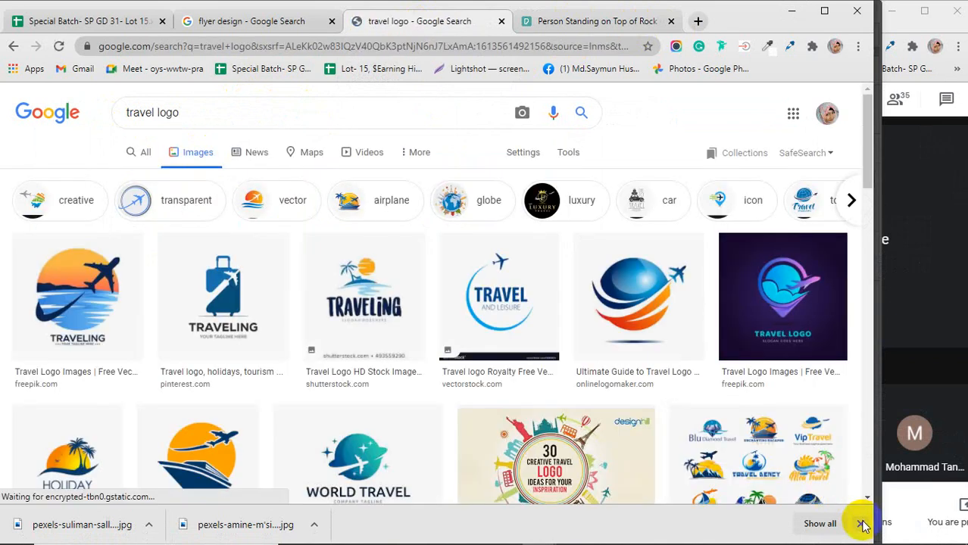
pyautogui.click(862, 524)
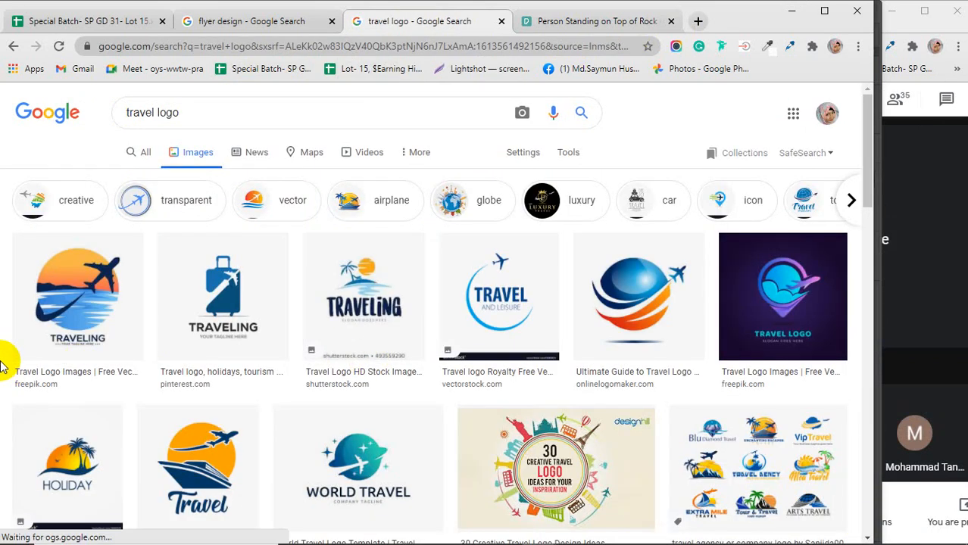
# Examine the travel logo image results for a design that suits the flyer
pyautogui.scroll(-1, 2, 366)
pyautogui.scroll(-2, 3, 365)
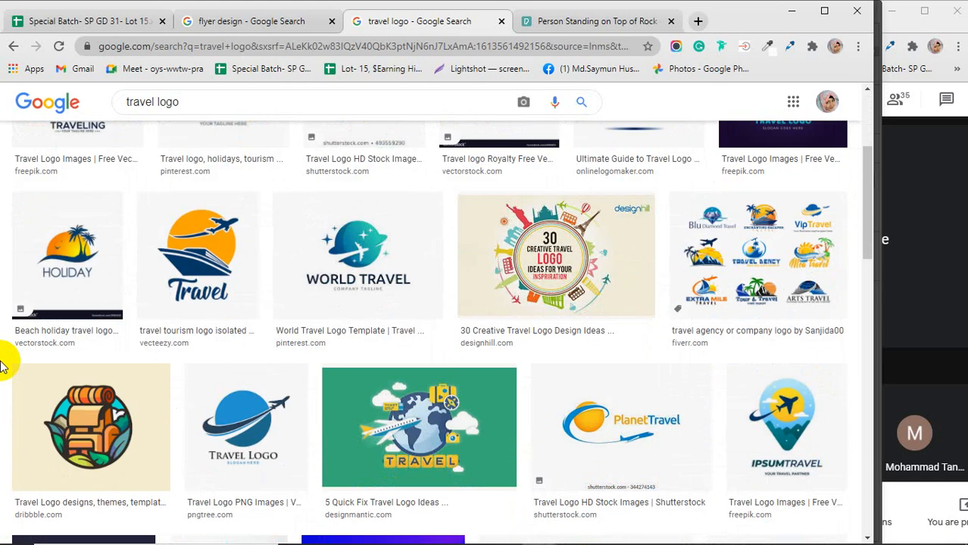
pyautogui.scroll(3, 3, 365)
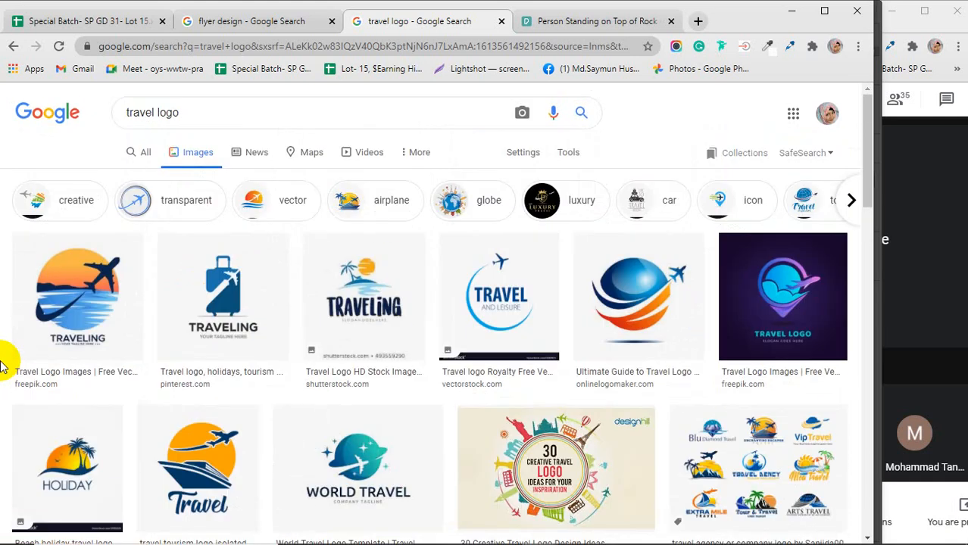
pyautogui.scroll(-5, 2, 365)
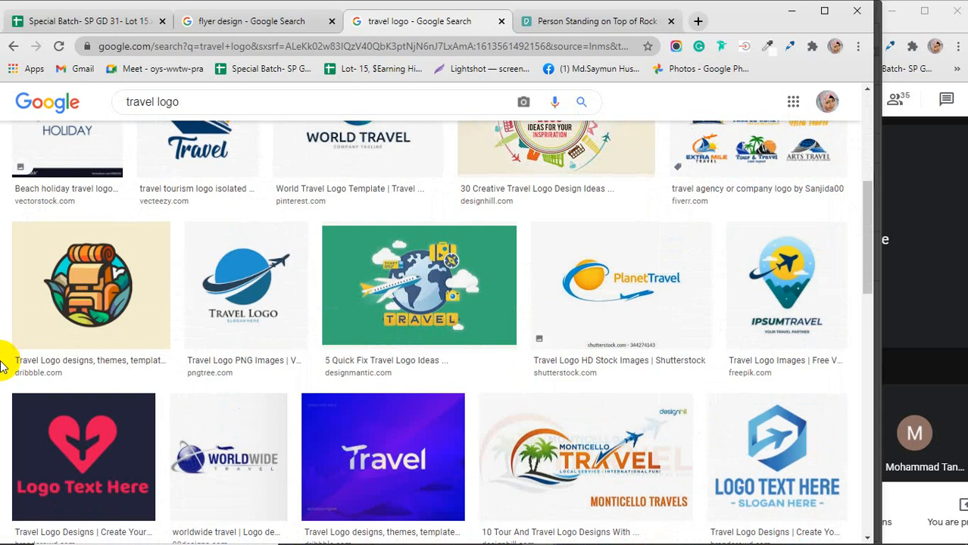
pyautogui.scroll(-2, 3, 366)
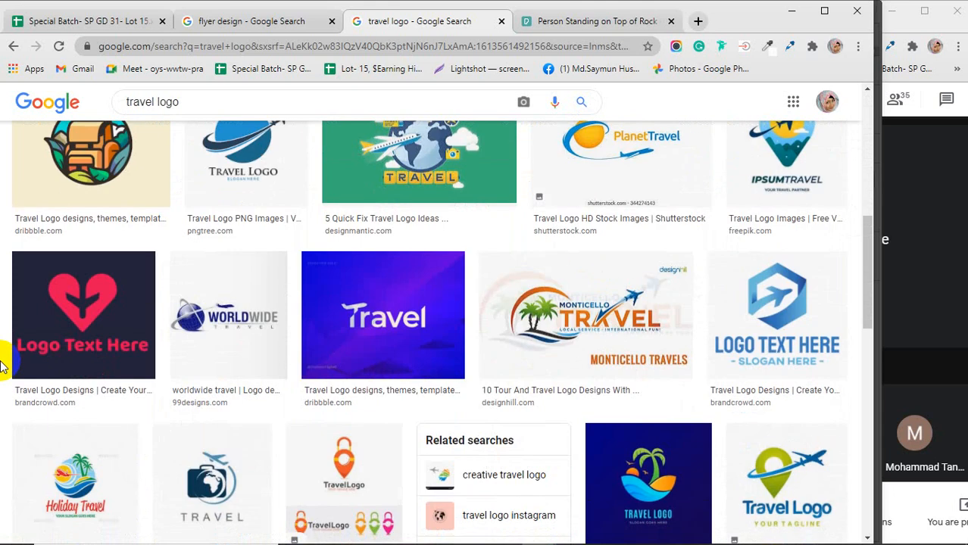
pyautogui.scroll(-4, 2, 365)
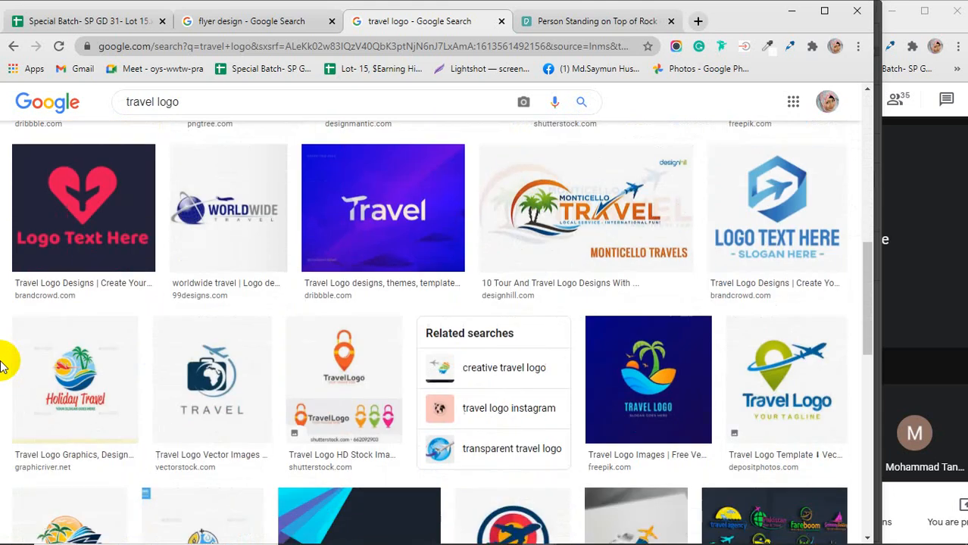
pyautogui.scroll(-2, 2, 366)
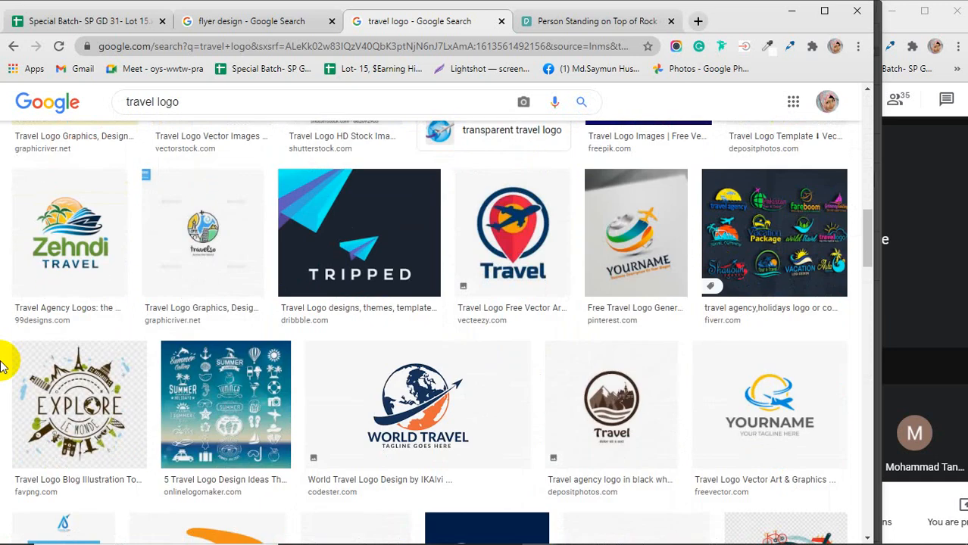
pyautogui.scroll(-3, 2, 366)
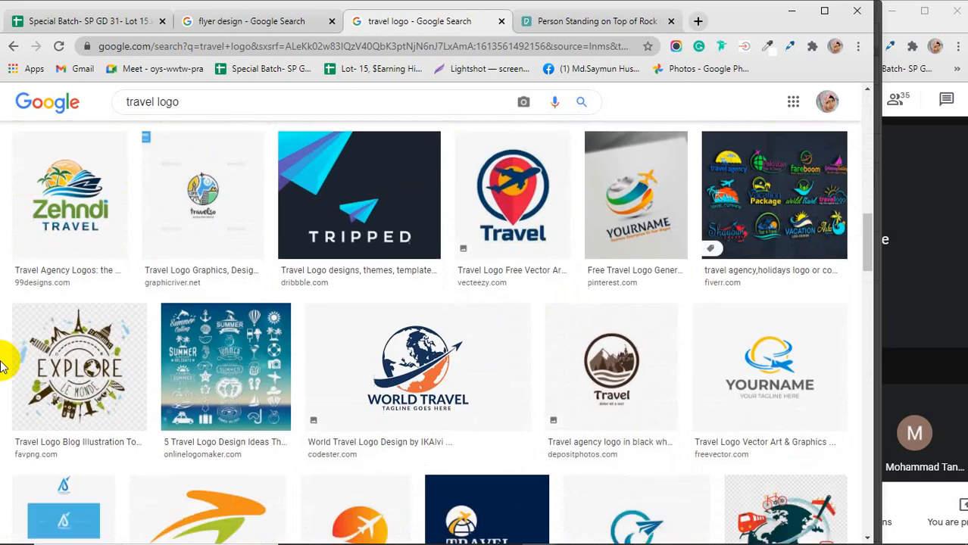
pyautogui.scroll(-1, 2, 366)
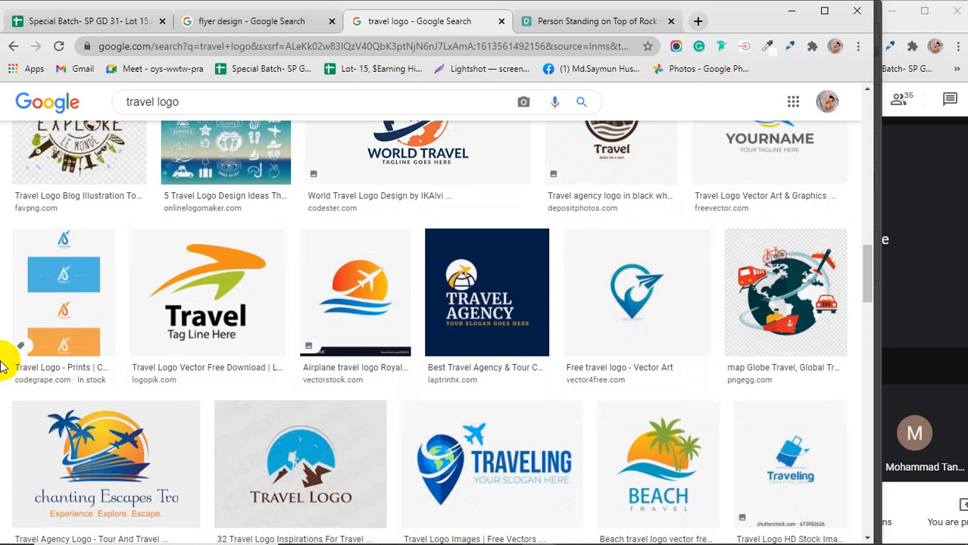
pyautogui.scroll(-1, 2, 366)
pyautogui.scroll(-2, 2, 365)
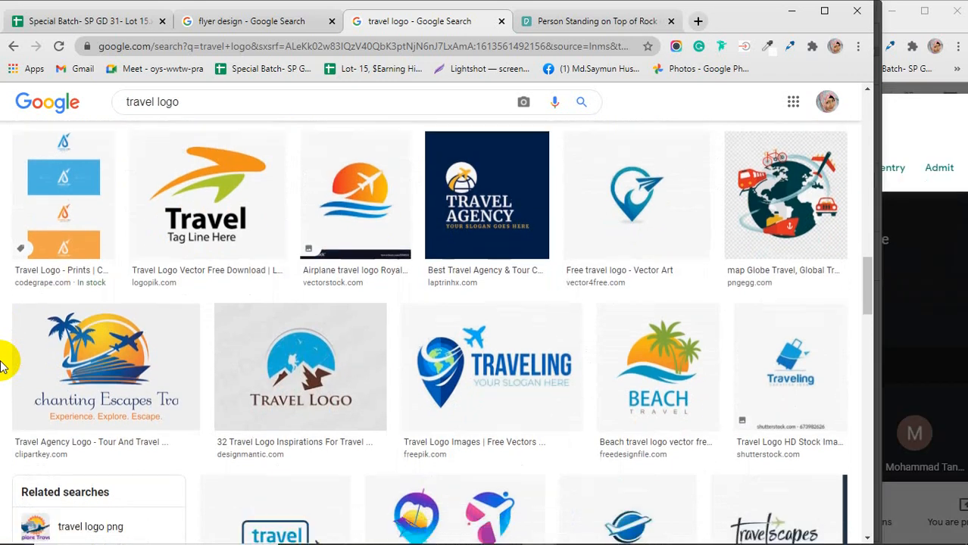
# Switch to the Google Meet window and deny the pending request to join the call
pyautogui.click(939, 318)
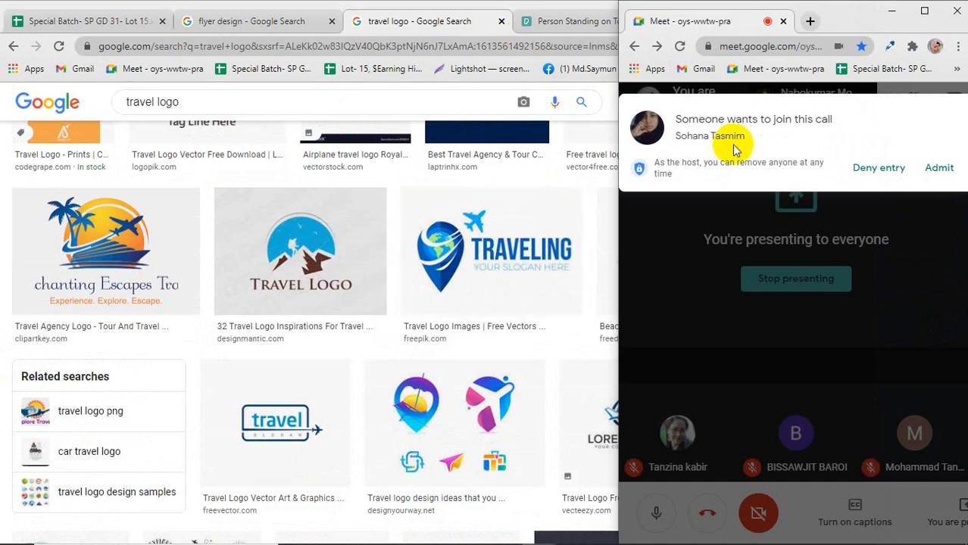
pyautogui.click(878, 167)
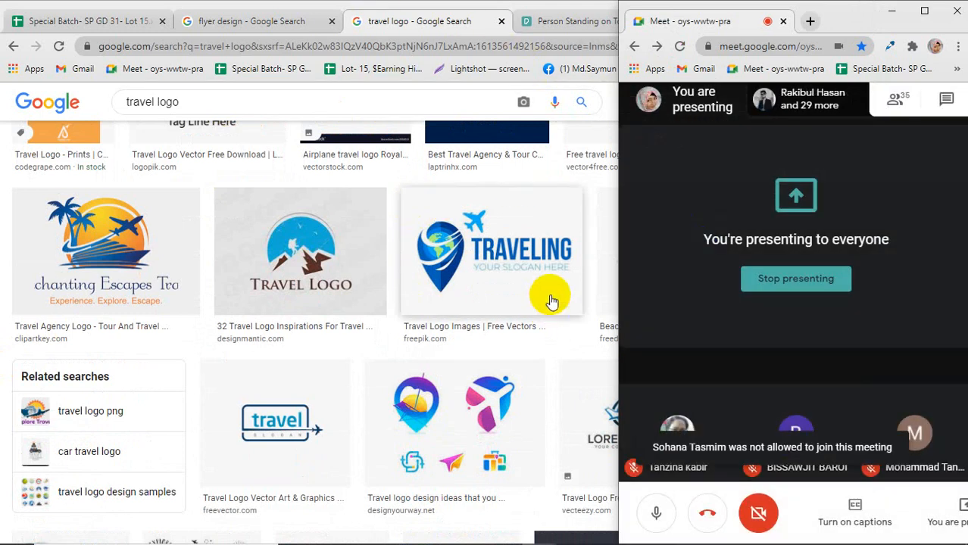
# Preview the framed "travel slogan" logo with the plane from freevector.com and look through its related images
pyautogui.click(280, 412)
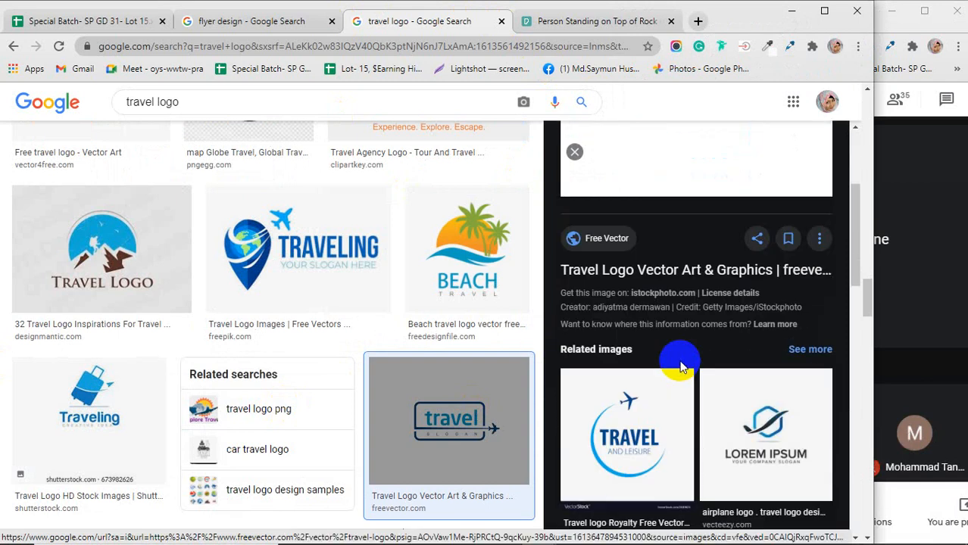
pyautogui.scroll(-4, 680, 368)
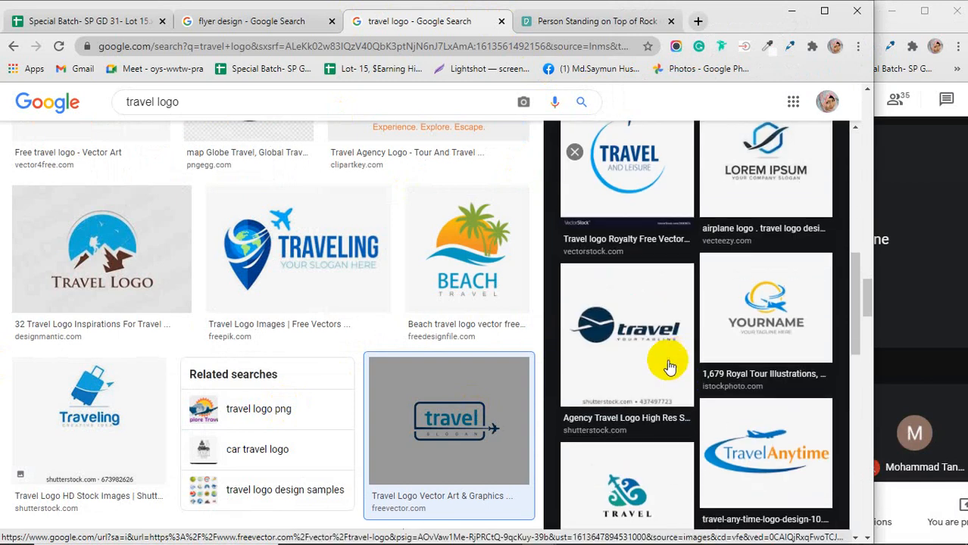
pyautogui.scroll(-4, 674, 367)
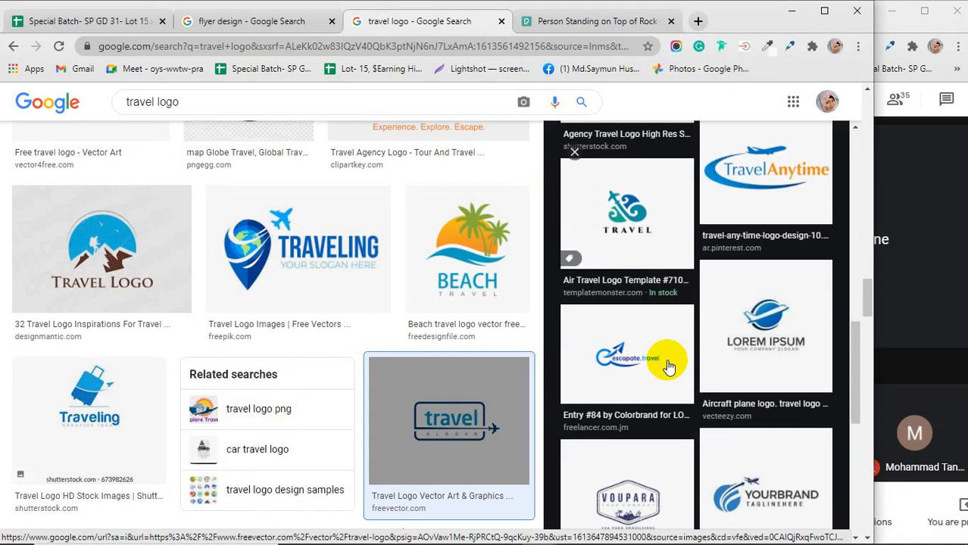
pyautogui.scroll(-3, 658, 368)
pyautogui.scroll(-1, 644, 368)
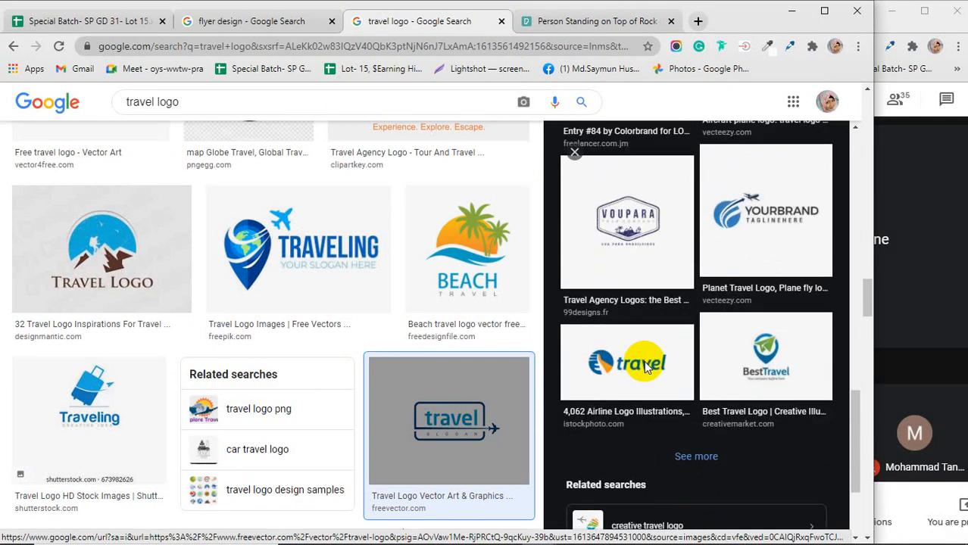
# Examine more travel logos further down the main image results for usable alternatives
pyautogui.scroll(-3, 363, 398)
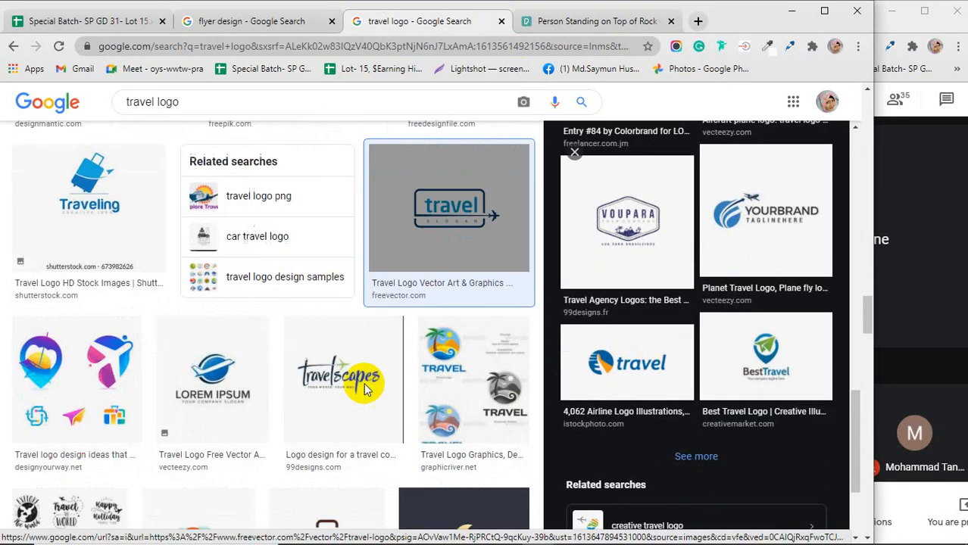
pyautogui.scroll(-1, 367, 386)
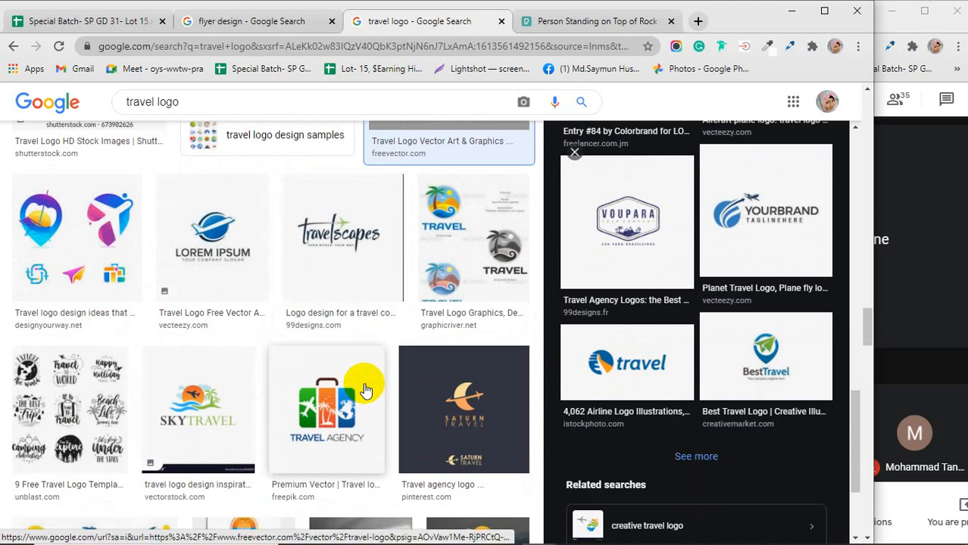
pyautogui.scroll(-2, 365, 390)
pyautogui.scroll(-4, 365, 390)
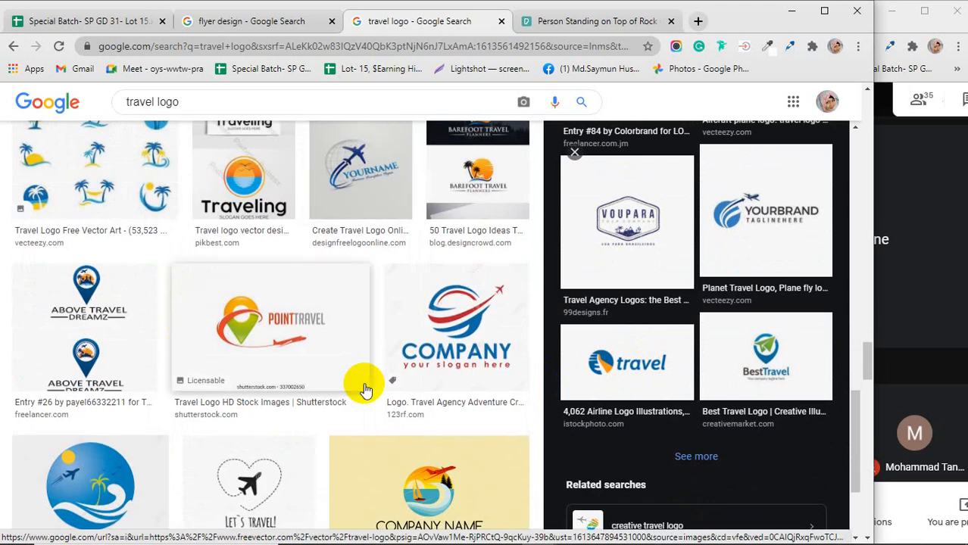
pyautogui.scroll(-4, 365, 390)
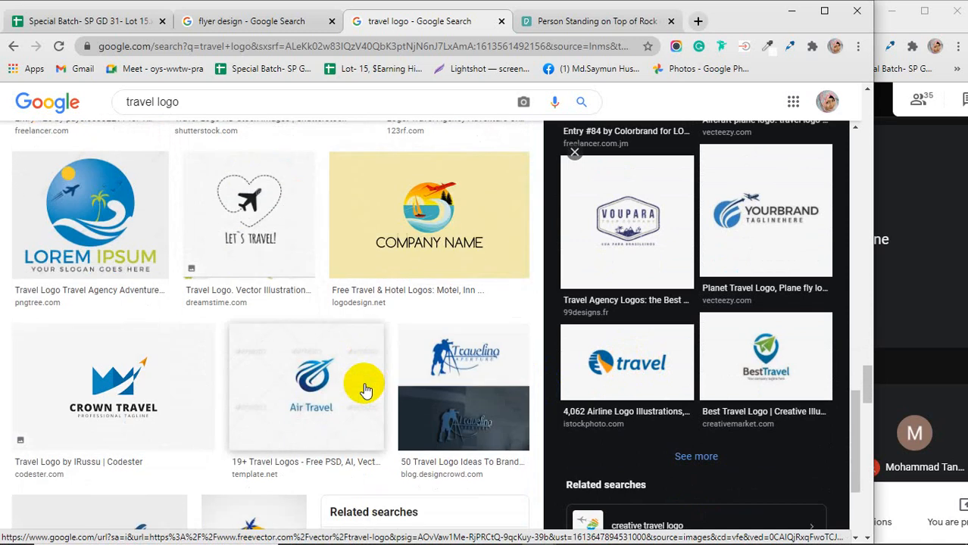
pyautogui.scroll(-4, 365, 390)
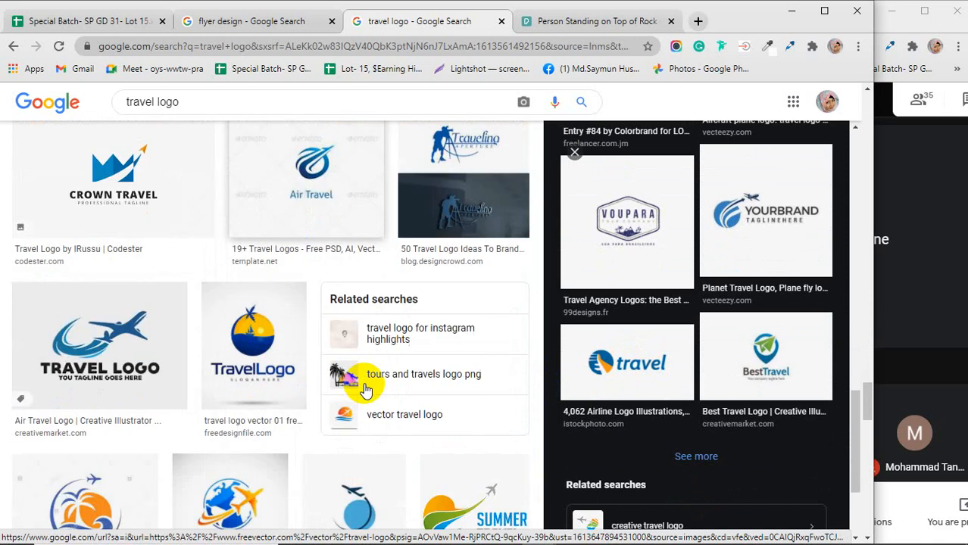
pyautogui.scroll(-2, 364, 390)
pyautogui.scroll(-2, 364, 390)
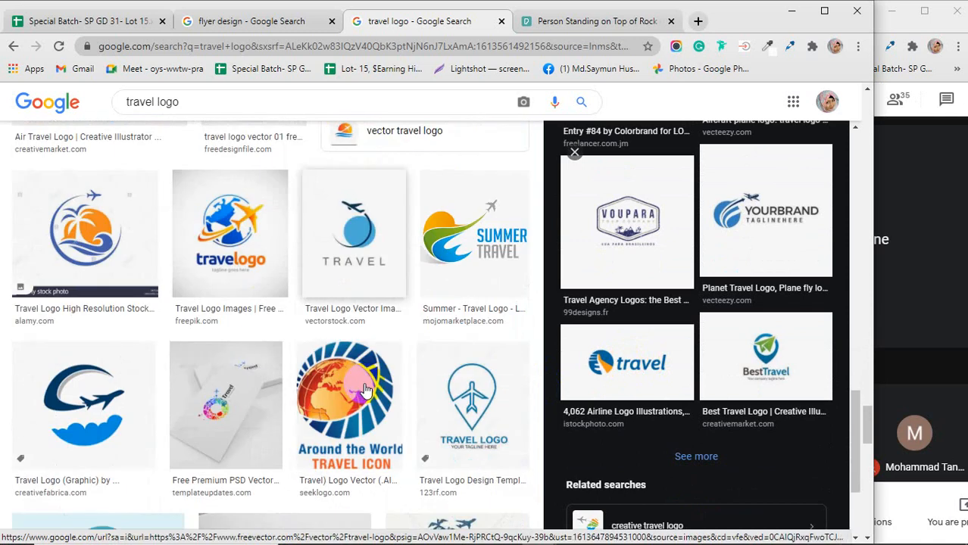
# Examine the related images of the framed "travel slogan" logo for a design that suits the flyer
pyautogui.scroll(5, 611, 335)
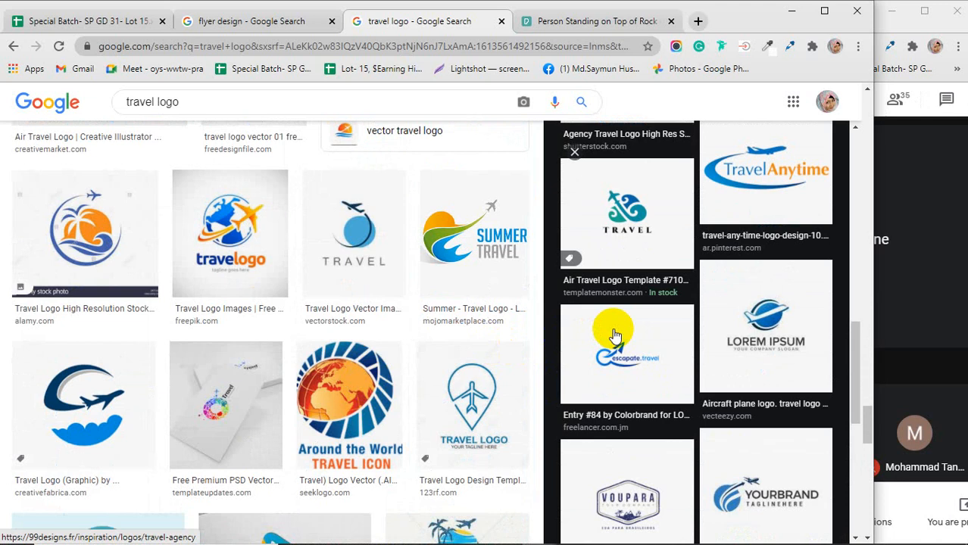
pyautogui.scroll(-5, 611, 335)
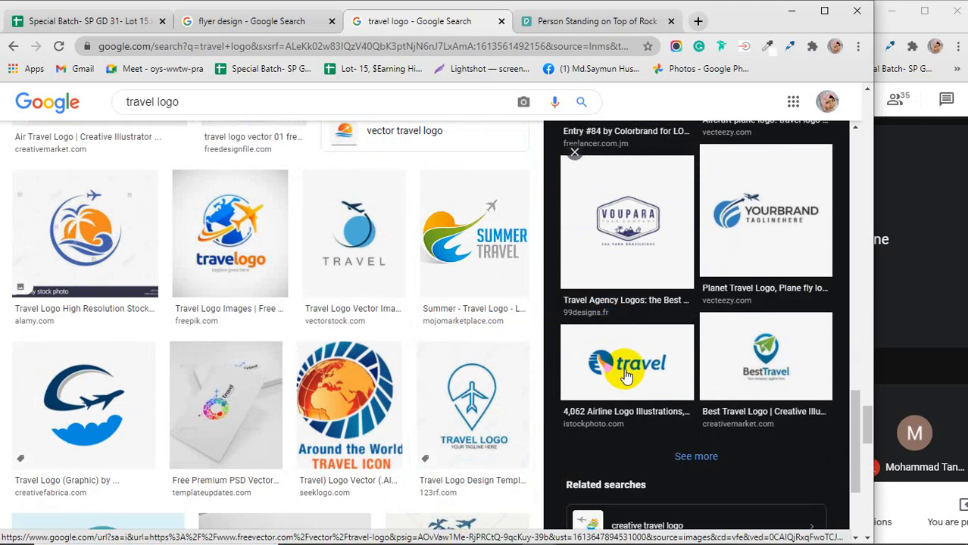
pyautogui.scroll(10, 625, 376)
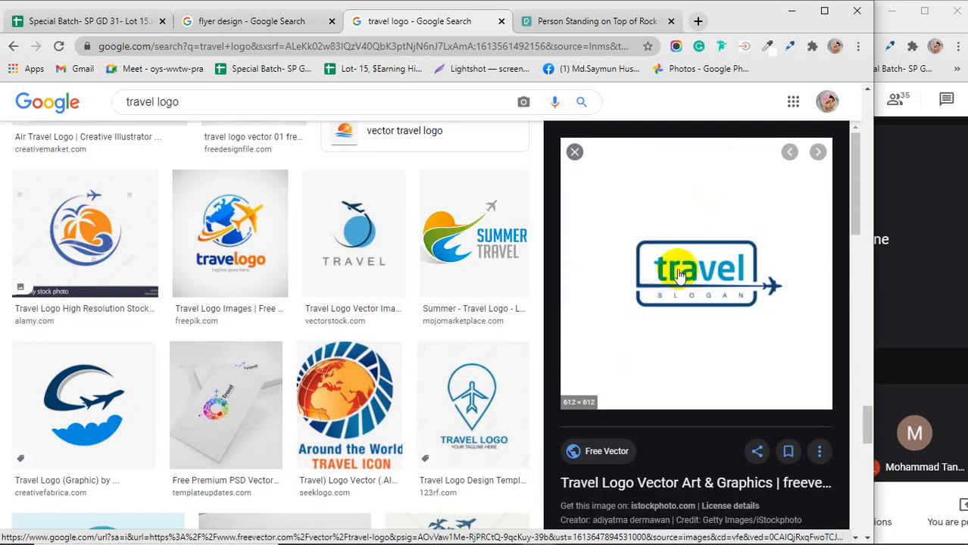
pyautogui.scroll(-6, 660, 274)
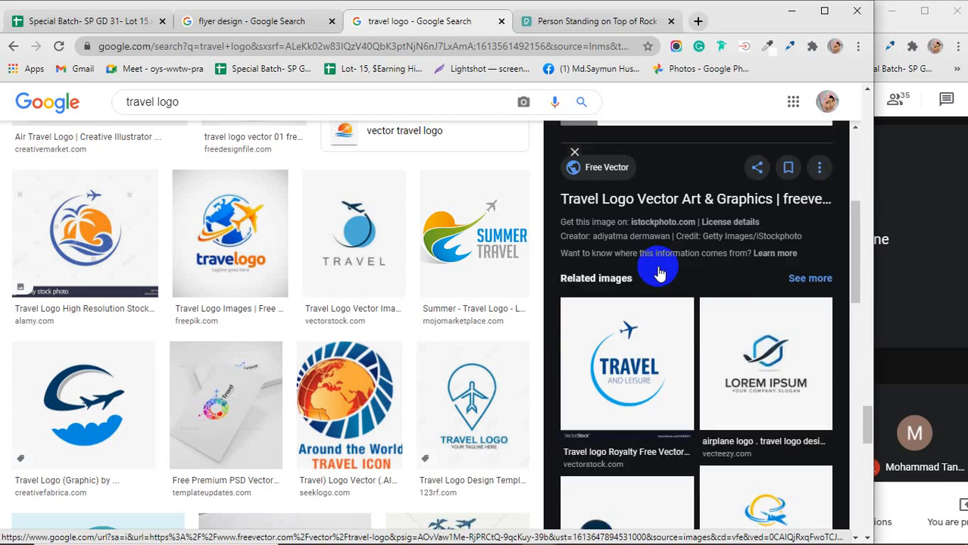
pyautogui.scroll(-3, 661, 275)
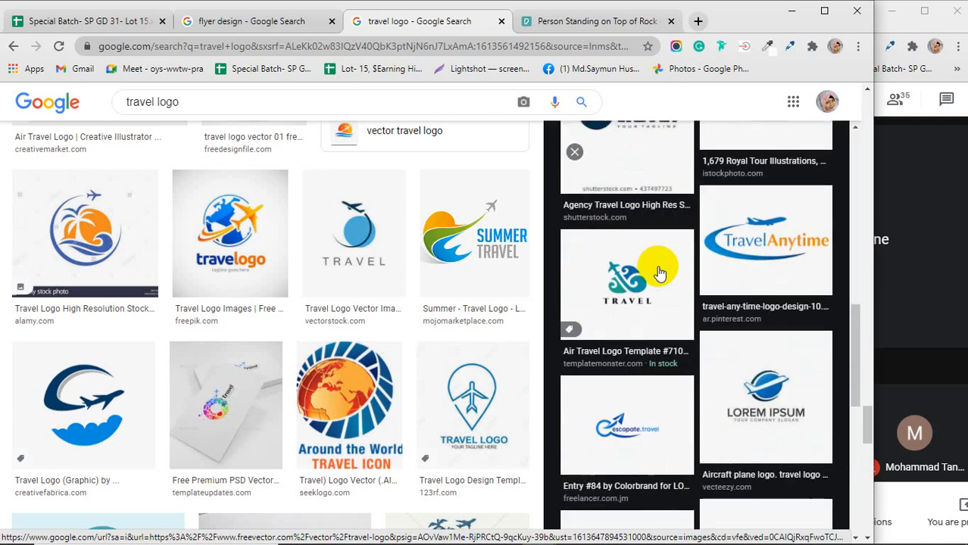
pyautogui.scroll(-2, 660, 274)
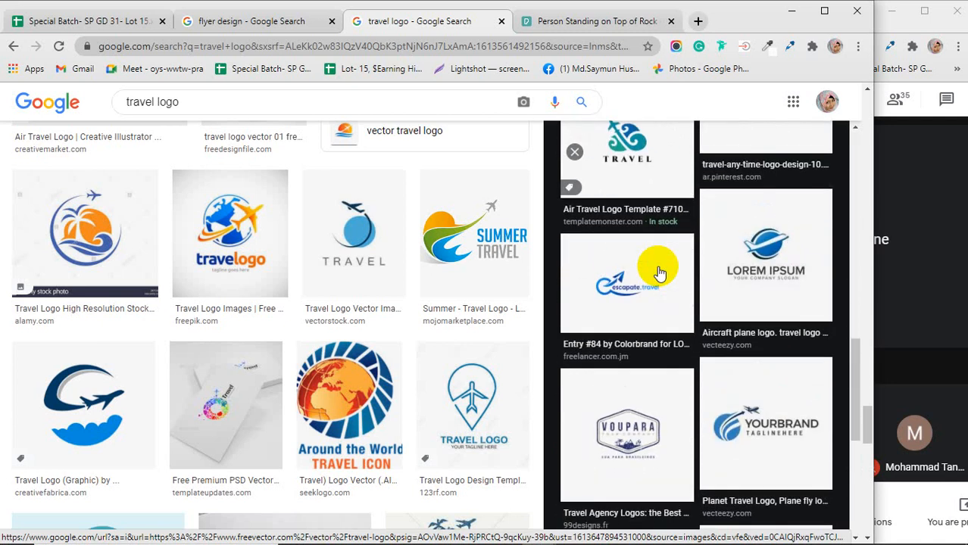
pyautogui.scroll(-2, 660, 274)
pyautogui.scroll(-2, 660, 274)
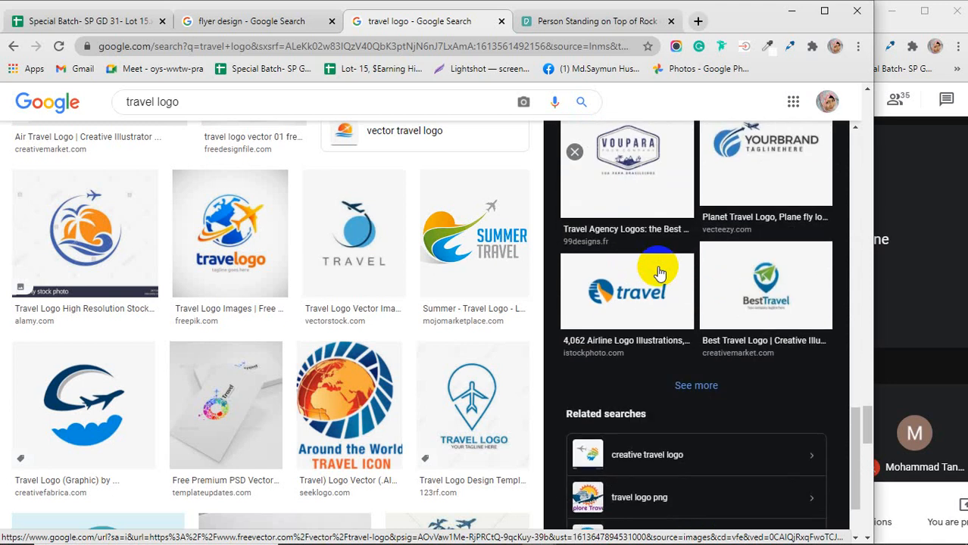
# Copy the blue-and-orange iStock "travel" logo from the related images, switch to Photoshop and paste it into the flyer
pyautogui.click(657, 271)
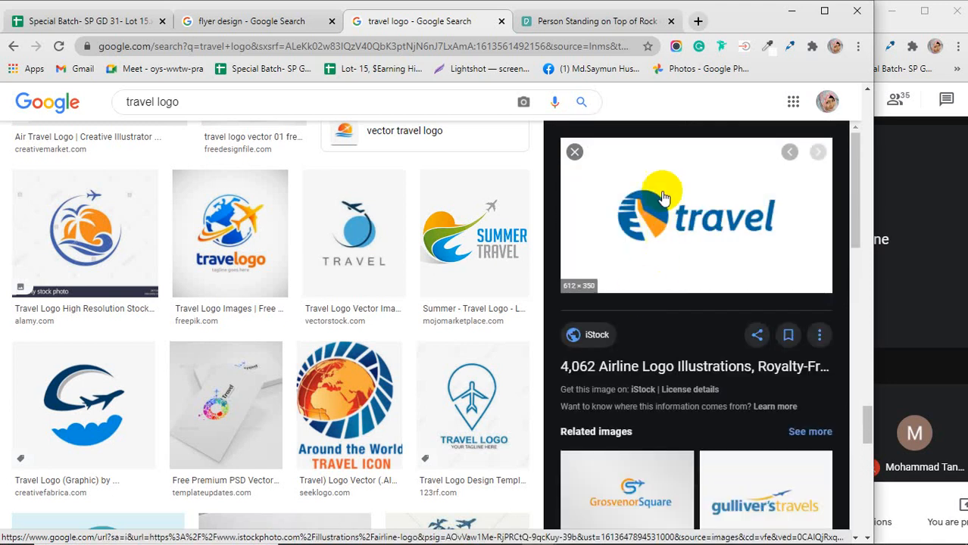
pyautogui.rightClick(653, 211)
pyautogui.click(701, 393)
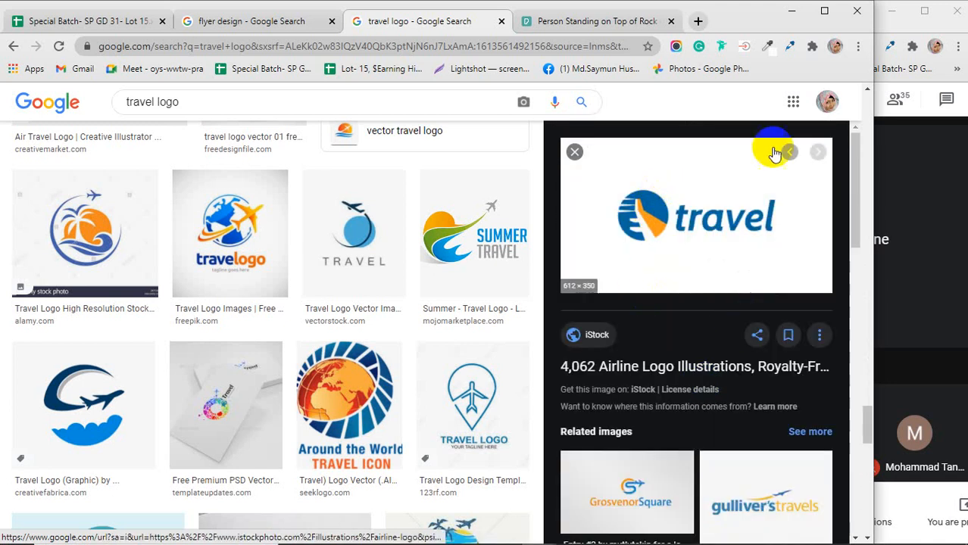
pyautogui.click(788, 15)
pyautogui.click(435, 290)
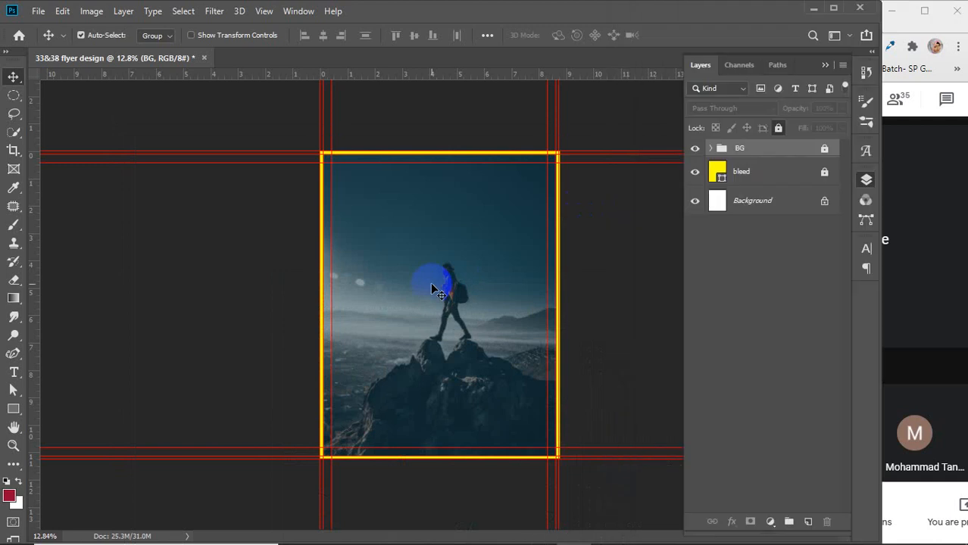
pyautogui.hotkey('ctrl', 'v')
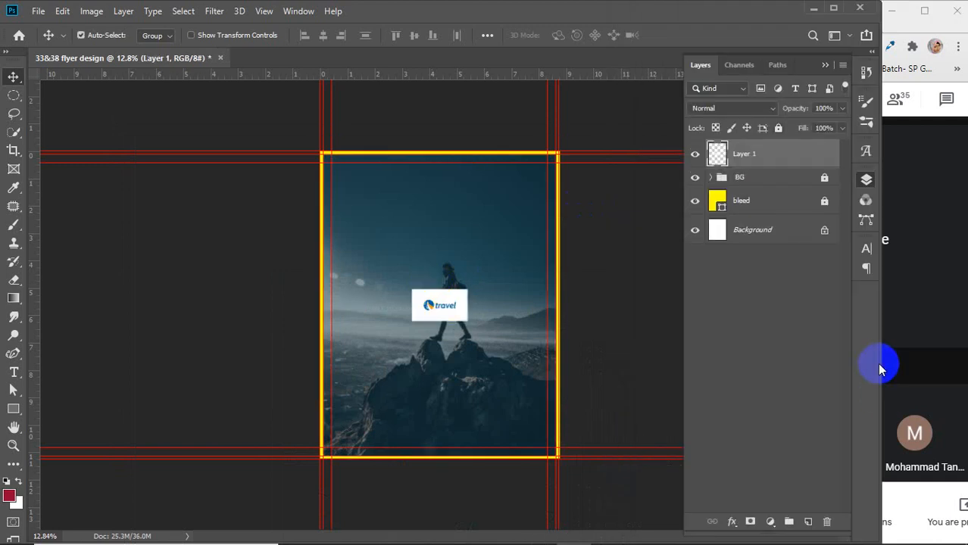
# Scale the pasted logo proportionally to about 378% so that it spans nearly the full width between the flyer's side margins
pyautogui.moveTo(880, 363); pyautogui.dragTo(929, 364)
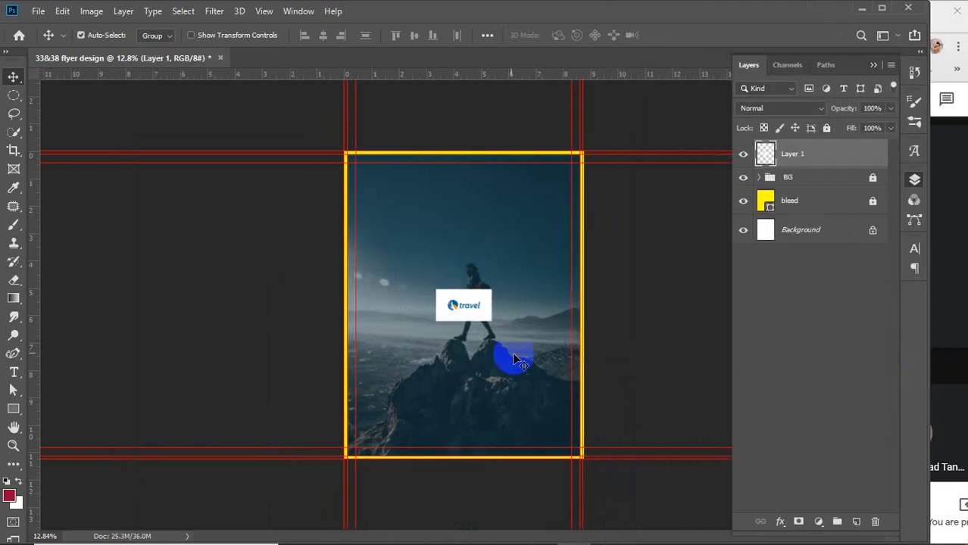
pyautogui.click(475, 307)
pyautogui.hotkey('ctrl', 't')
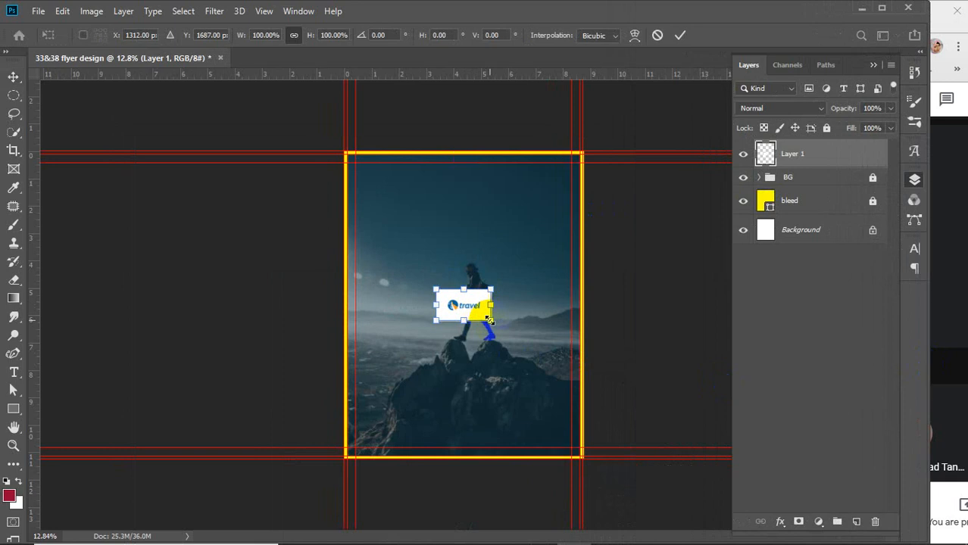
pyautogui.moveTo(491, 321); pyautogui.dragTo(564, 388)
pyautogui.moveTo(514, 334); pyautogui.dragTo(433, 276)
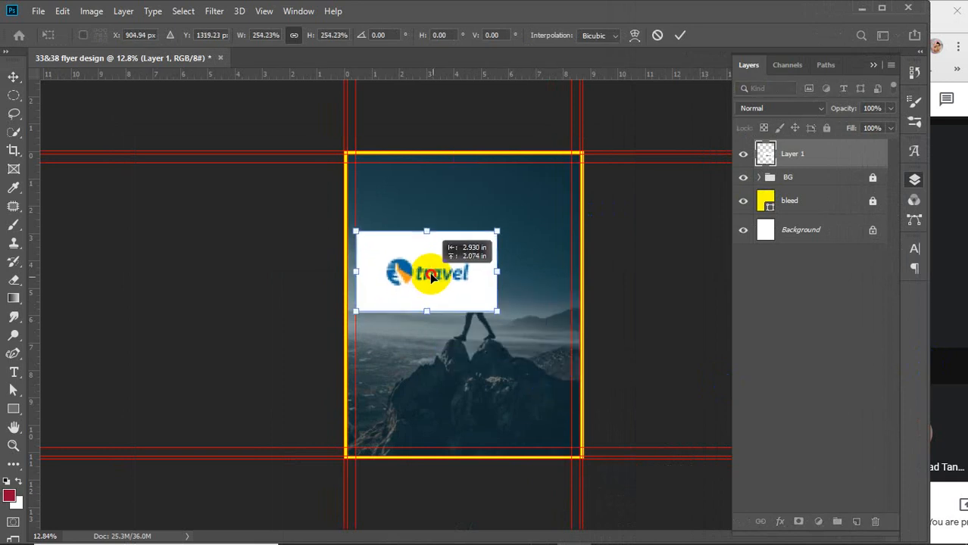
pyautogui.moveTo(496, 313); pyautogui.dragTo(566, 320)
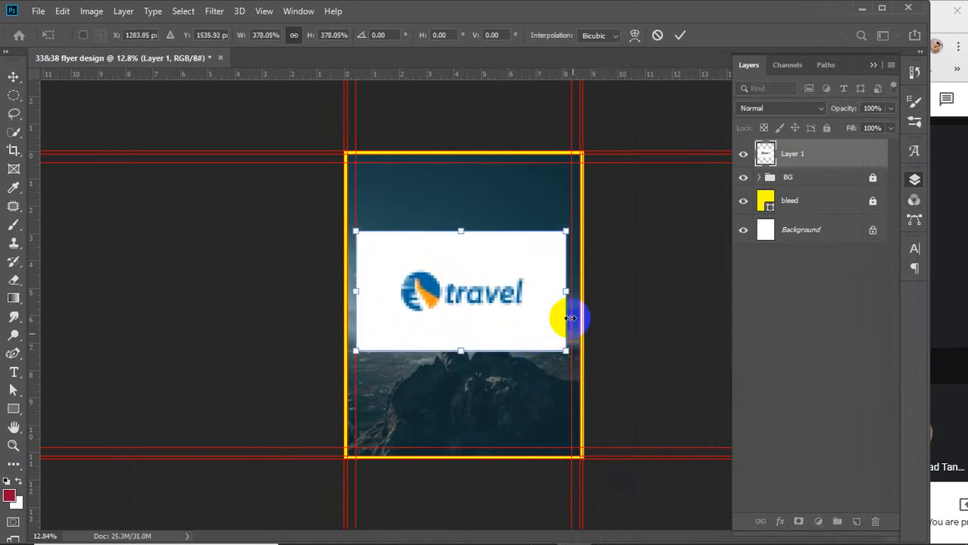
pyautogui.press('Return')
# Remove the white background around the travel logo with the Magic Eraser
pyautogui.scroll(3, 447, 307)
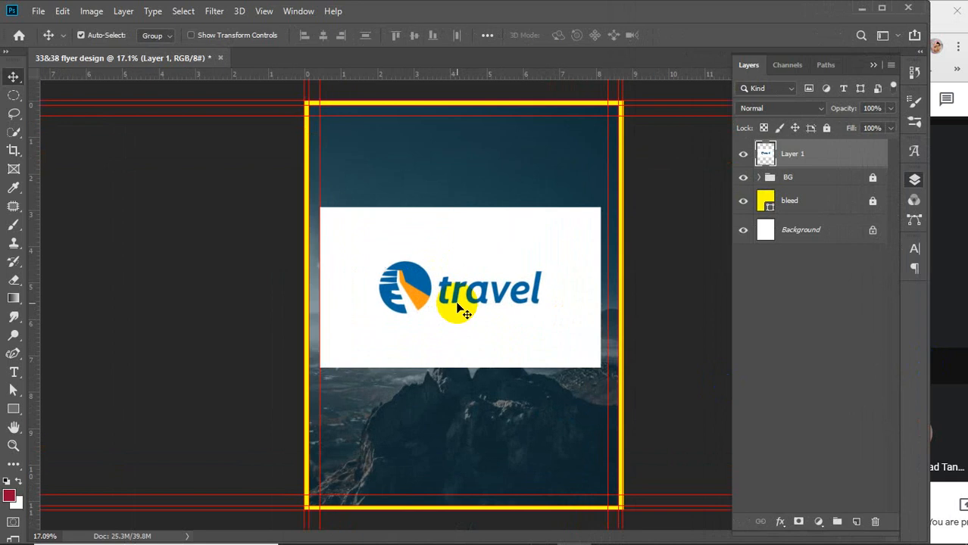
pyautogui.click(13, 279)
pyautogui.click(68, 307)
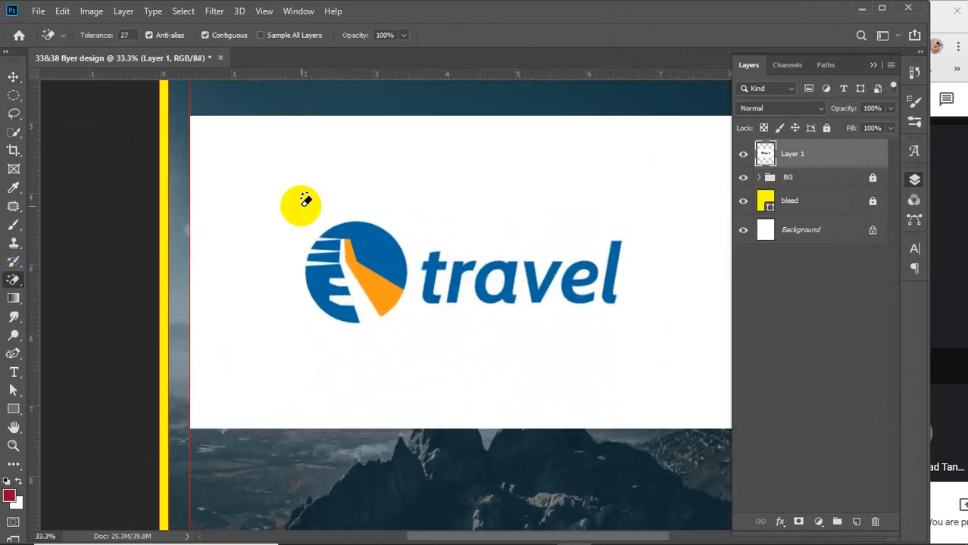
pyautogui.click(314, 190)
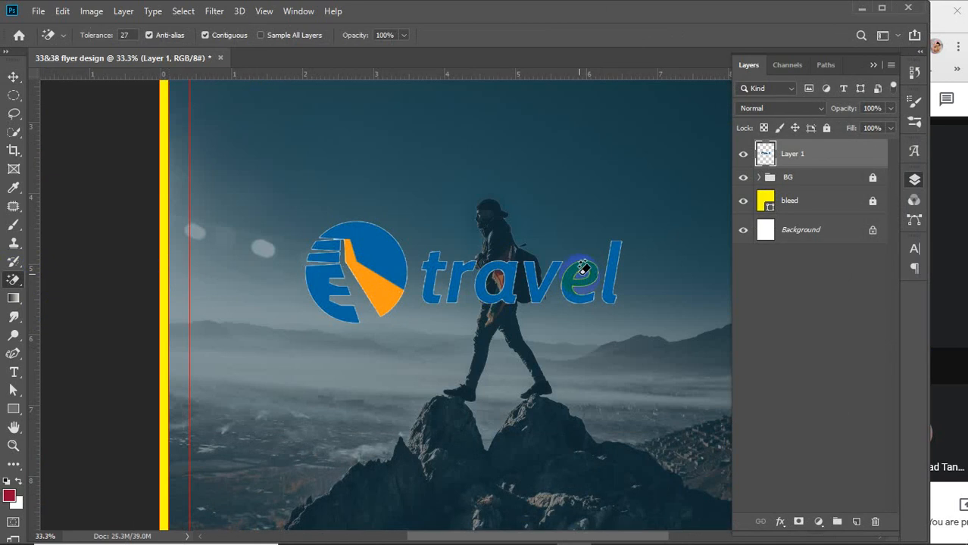
# Duplicate the logo layer and fill the copy's logo shape with the crimson foreground color
pyautogui.press('v')
pyautogui.click(380, 290)
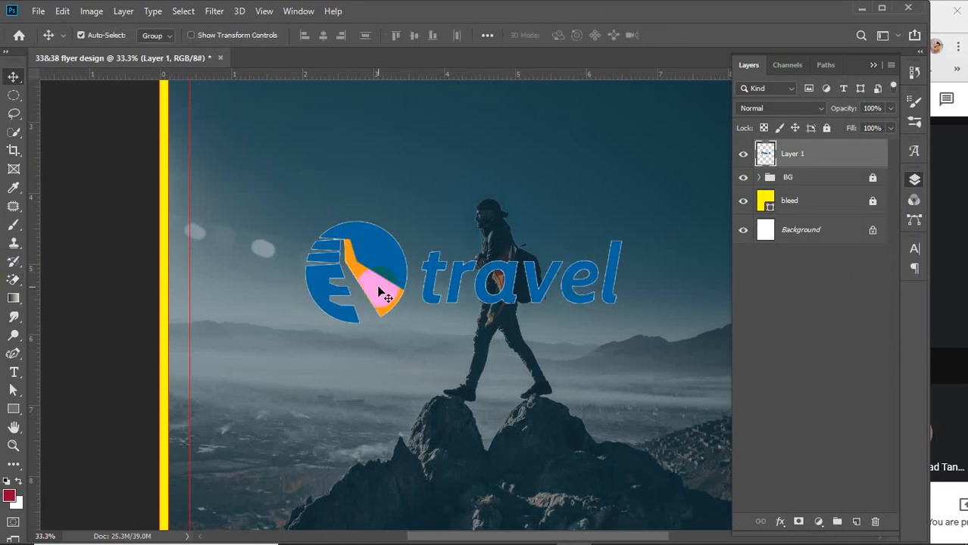
pyautogui.scroll(-3, 383, 295)
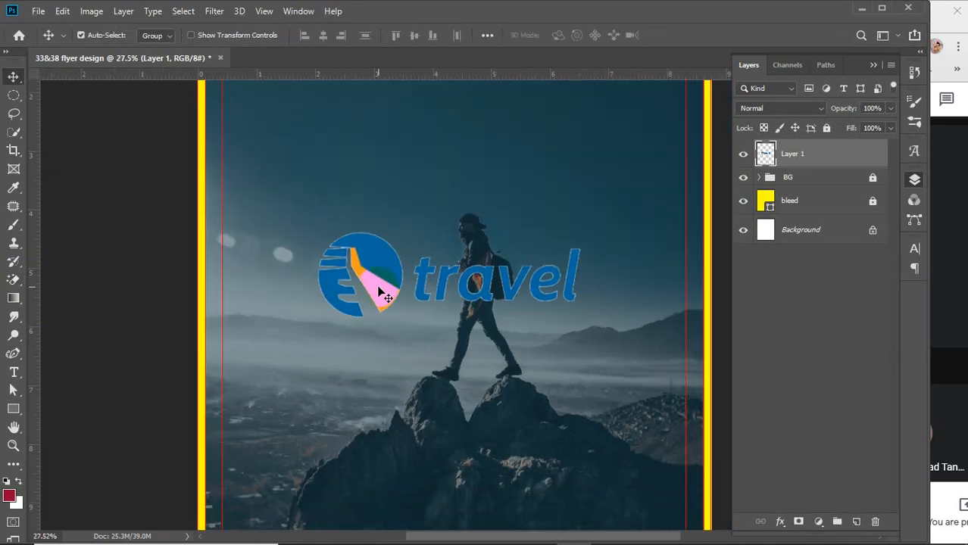
pyautogui.moveTo(404, 326); pyautogui.dragTo(303, 365)
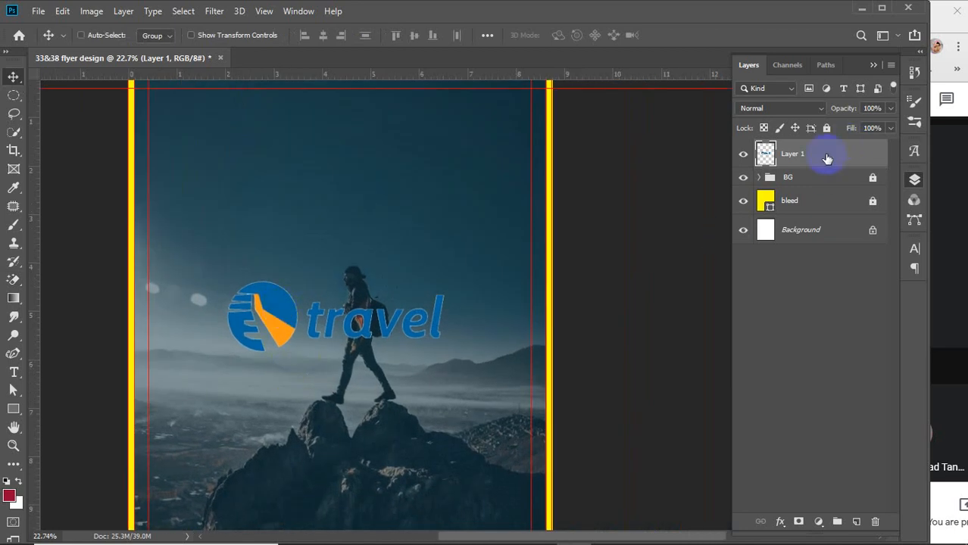
pyautogui.hotkey('ctrl', 'j')
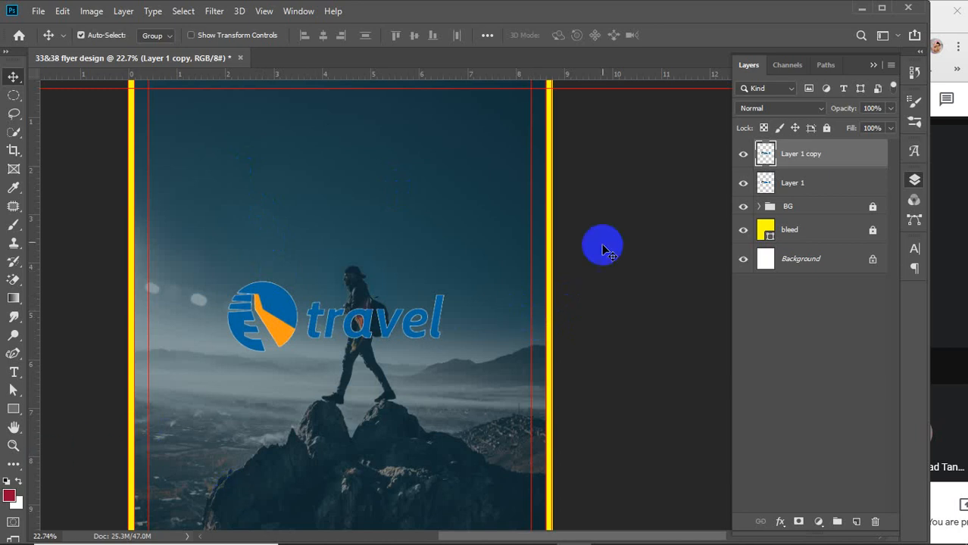
pyautogui.moveTo(772, 176); pyautogui.dragTo(765, 161)
pyautogui.keyDown('ctrl'); pyautogui.click(764, 156); pyautogui.keyUp('ctrl')
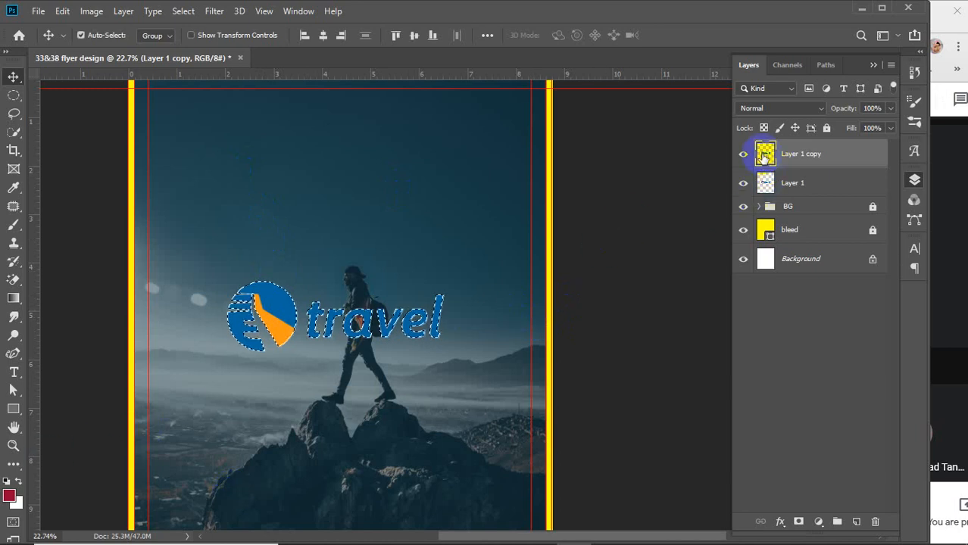
pyautogui.hotkey('alt', 'BackSpace')
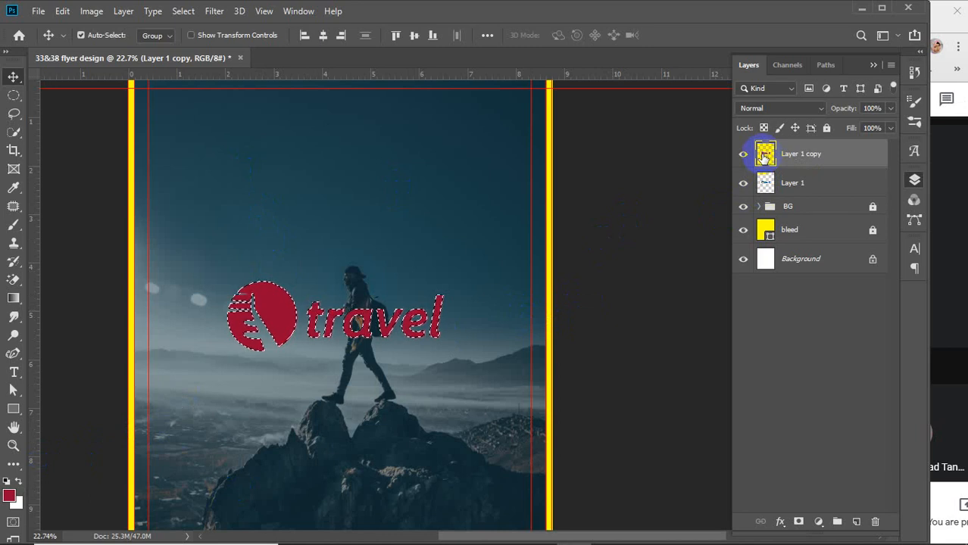
pyautogui.hotkey('ctrl', 'd')
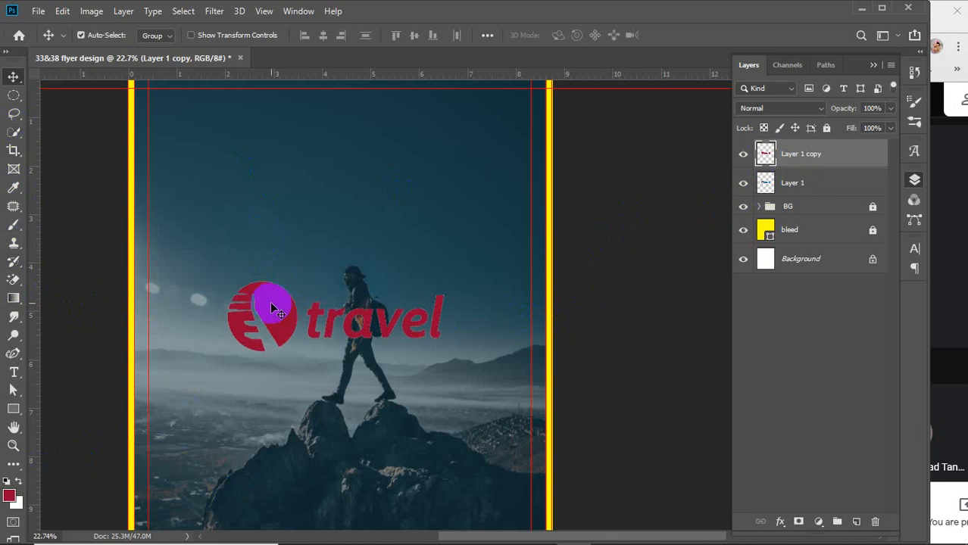
# Load the logo shape of Layer 1 as a selection, fill it with white and deselect
pyautogui.click(816, 184)
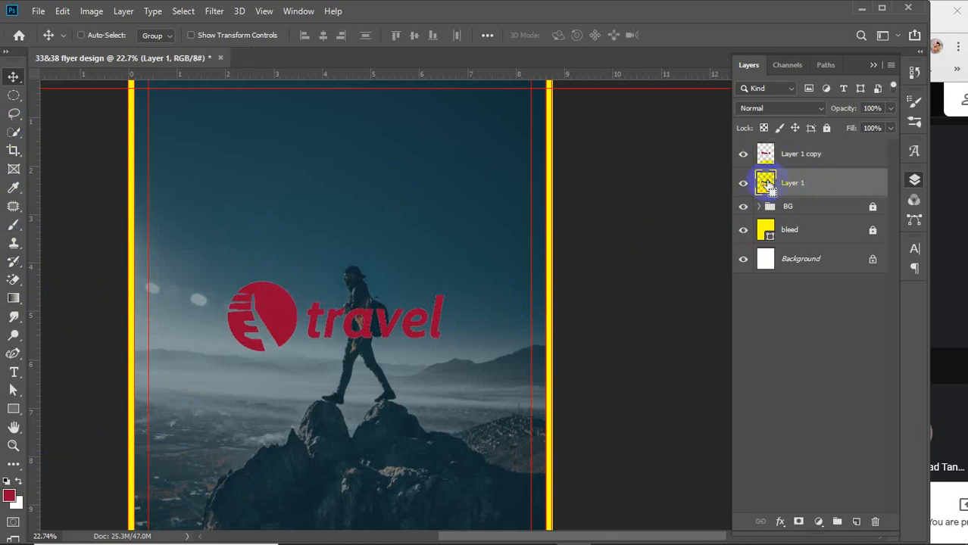
pyautogui.keyDown('ctrl'); pyautogui.click(767, 185); pyautogui.keyUp('ctrl')
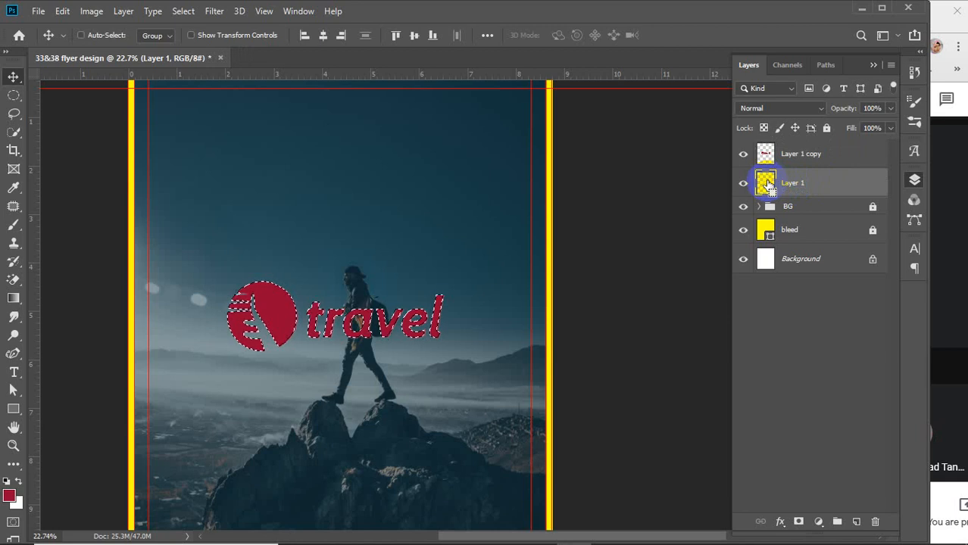
pyautogui.hotkey('ctrl', 'd')
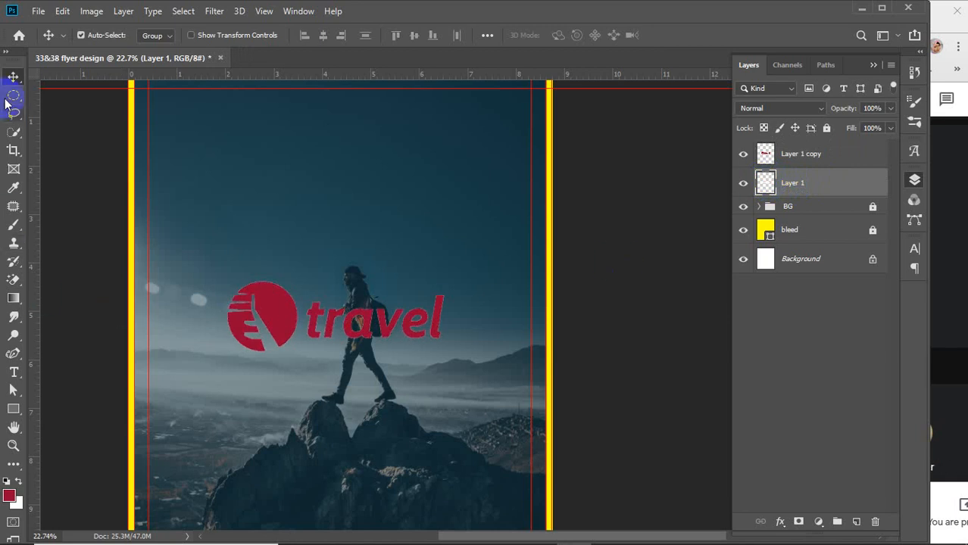
# Draw a rectangular marquee around the word "travel" on Layer 1 and try to marquee the round icon
pyautogui.moveTo(9, 98); pyautogui.dragTo(61, 95)
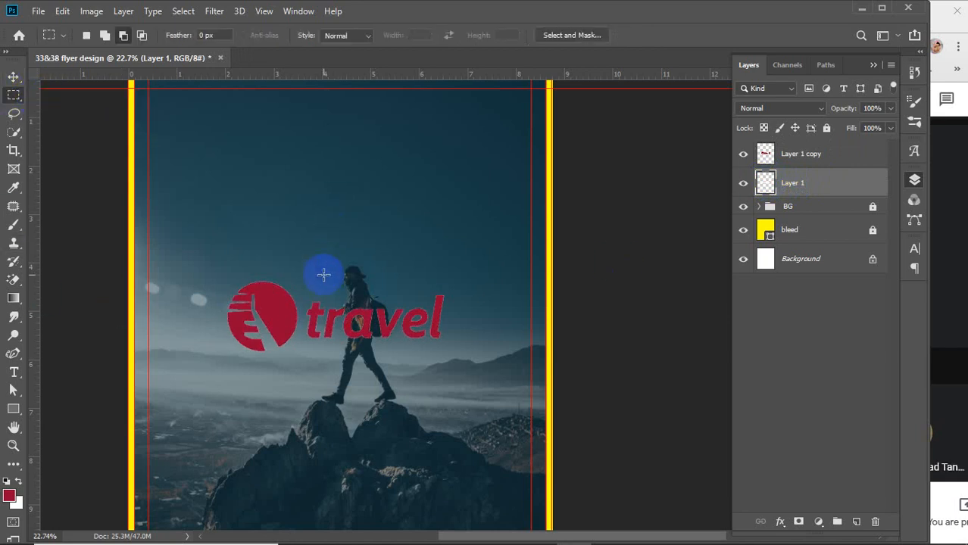
pyautogui.moveTo(302, 282); pyautogui.dragTo(482, 366)
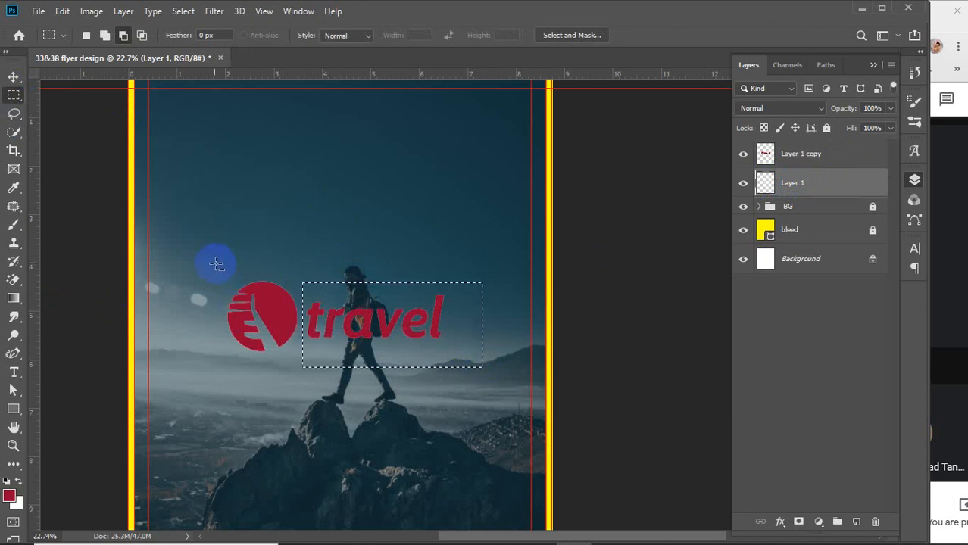
pyautogui.moveTo(202, 257); pyautogui.dragTo(300, 392)
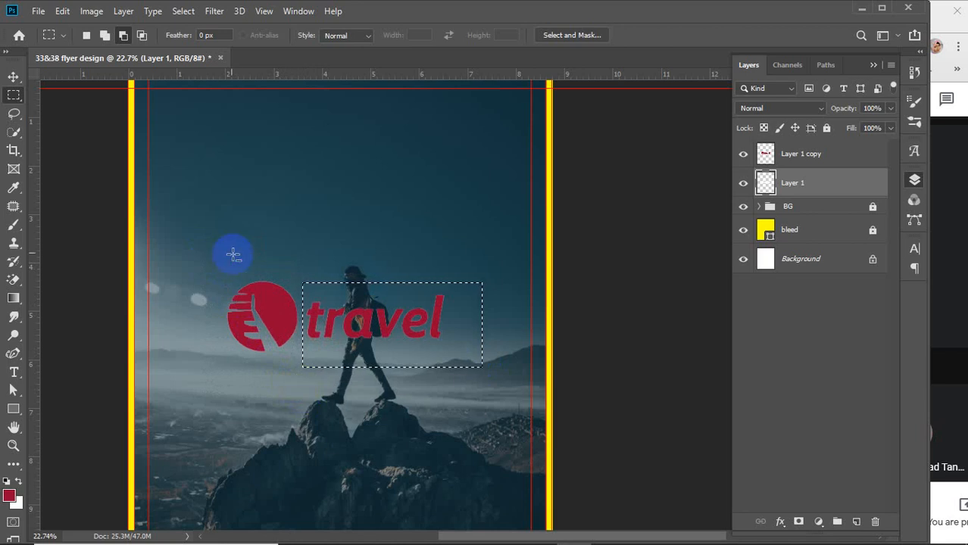
pyautogui.moveTo(206, 245); pyautogui.dragTo(286, 389)
# Draw a new rectangular marquee around the round icon on Layer 1, replacing the selection around the word
pyautogui.click(85, 35)
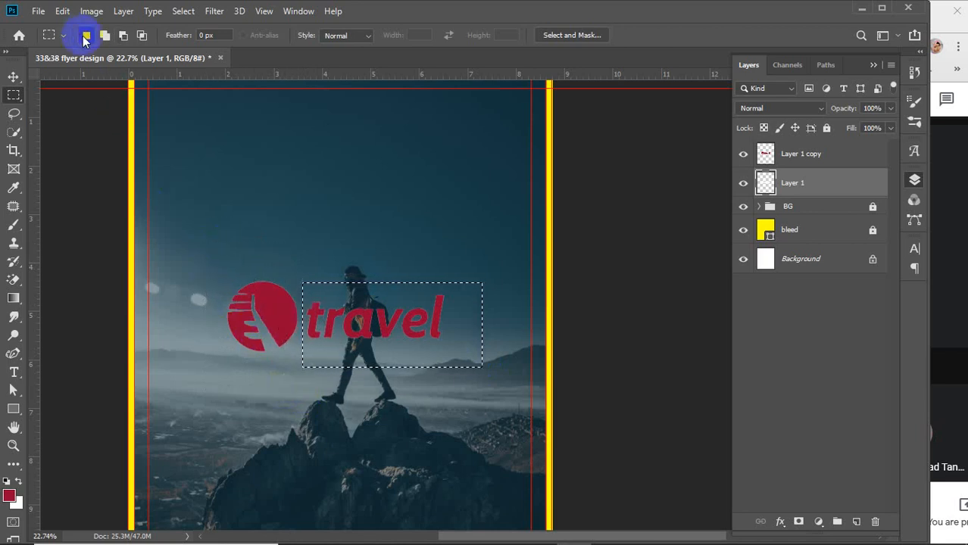
pyautogui.click(196, 249)
pyautogui.moveTo(195, 250); pyautogui.dragTo(303, 412)
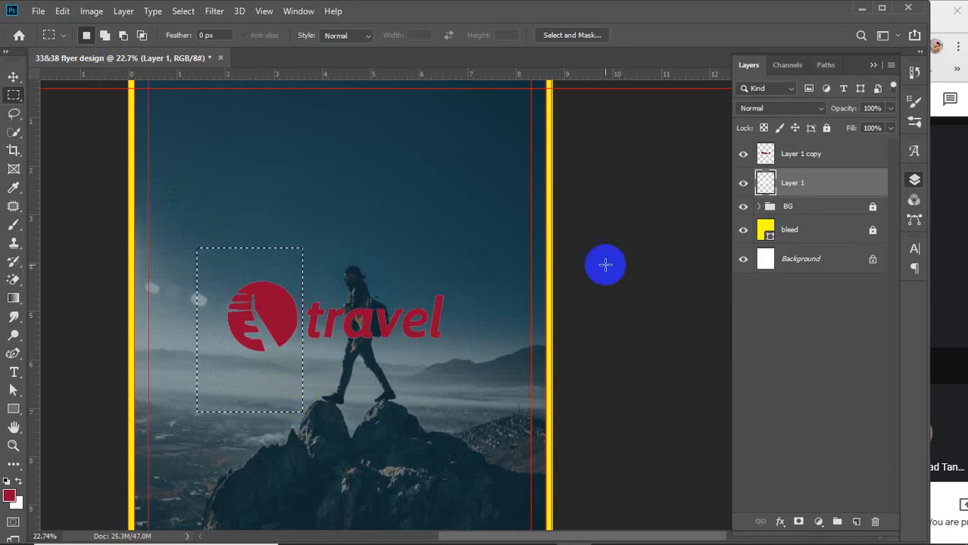
# Clear the crimson word "travel" from Layer 1 copy within a rectangular marquee and deselect
pyautogui.click(793, 155)
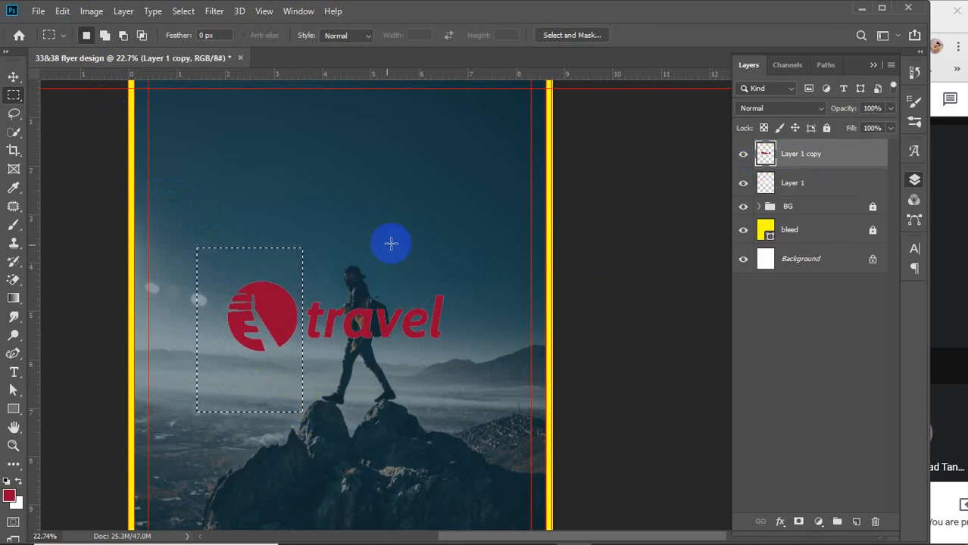
pyautogui.moveTo(299, 232); pyautogui.dragTo(497, 369)
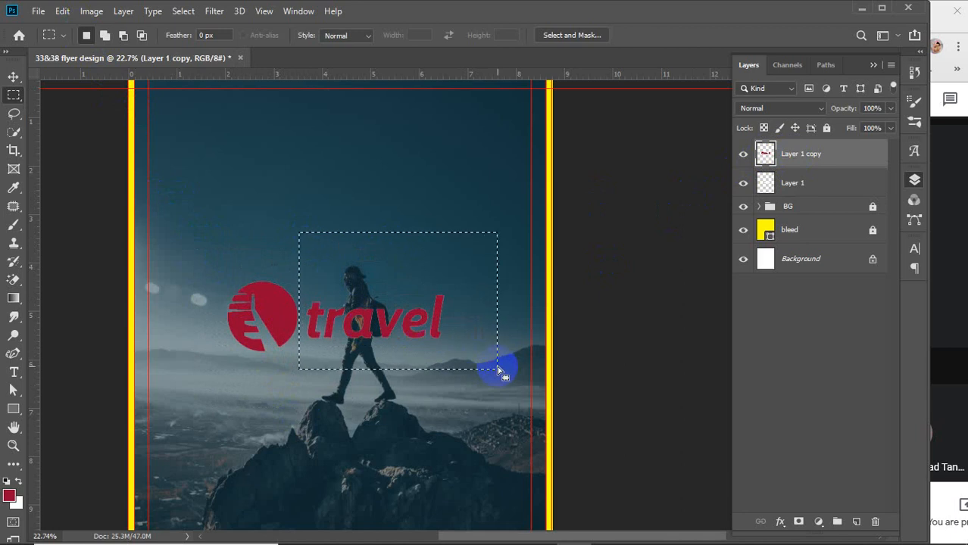
pyautogui.click(13, 77)
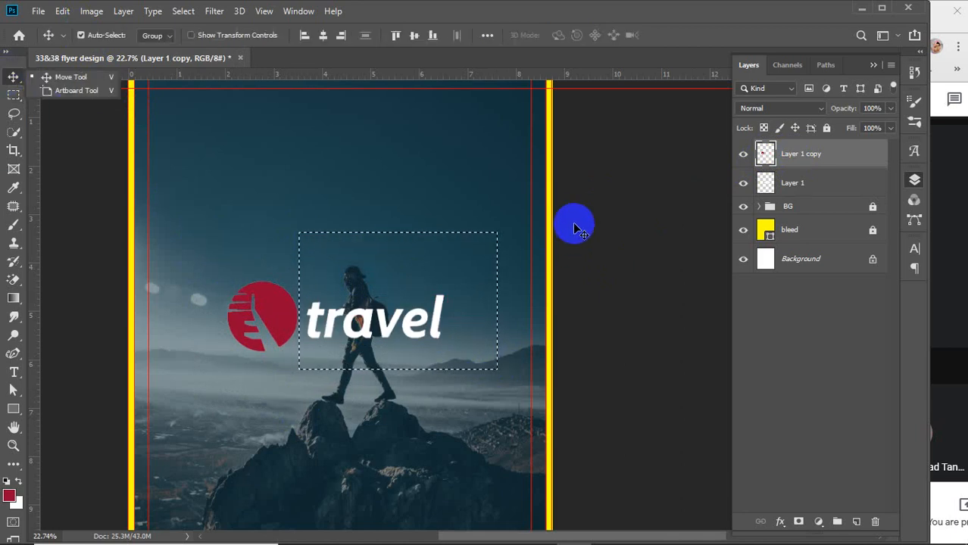
pyautogui.hotkey('ctrl', 'd')
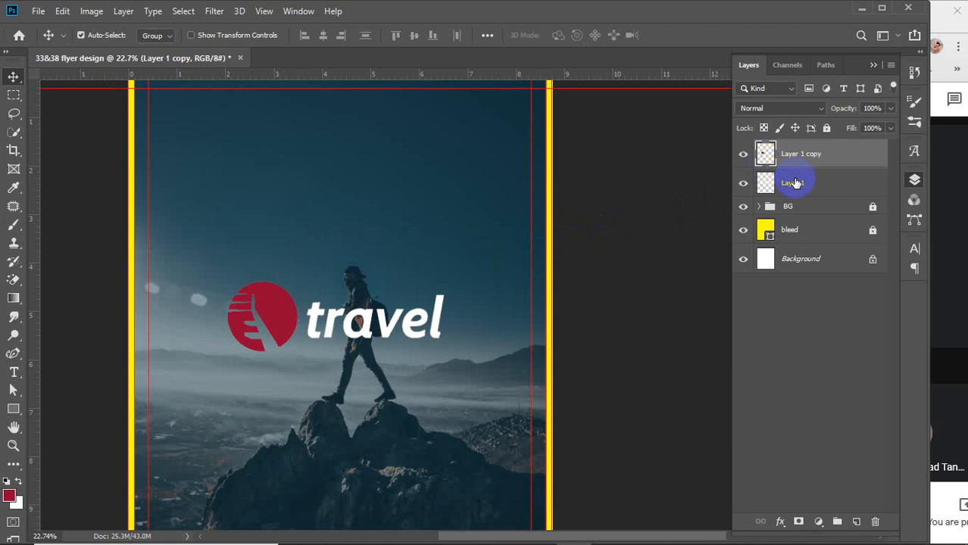
# Merge Layer 1 and Layer 1 copy into one layer and rename it "logo"
pyautogui.keyDown('shift'); pyautogui.click(793, 184); pyautogui.keyUp('shift')
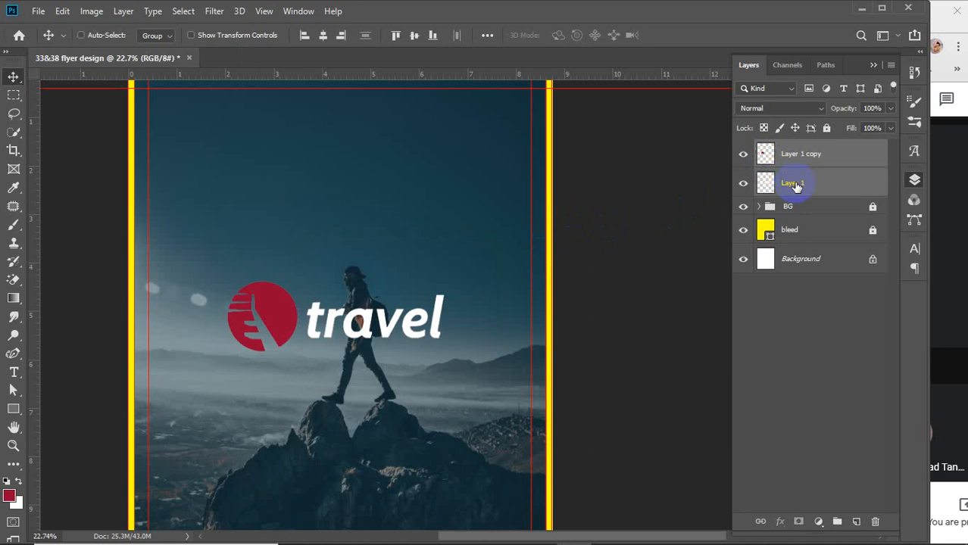
pyautogui.hotkey('ctrl', 'e')
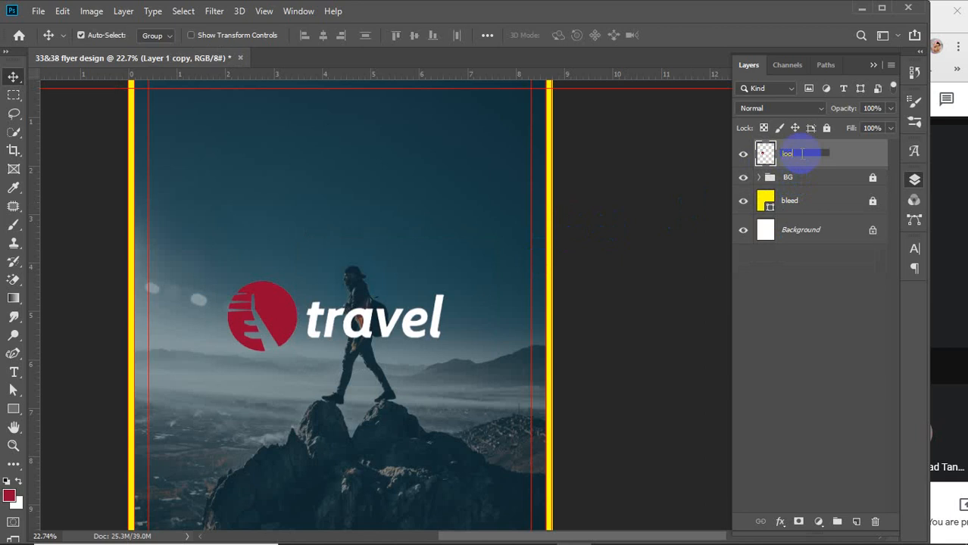
pyautogui.press('Return')
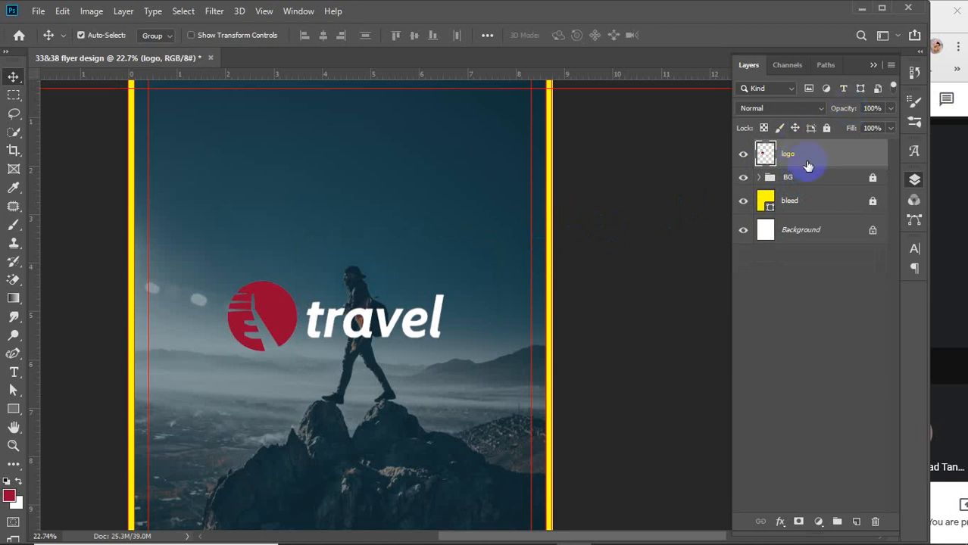
# Scale the travel logo to 49% and place it in the sky above and right of the hiker
pyautogui.scroll(-2, 525, 314)
pyautogui.moveTo(324, 313); pyautogui.dragTo(268, 164)
pyautogui.hotkey('ctrl', 't')
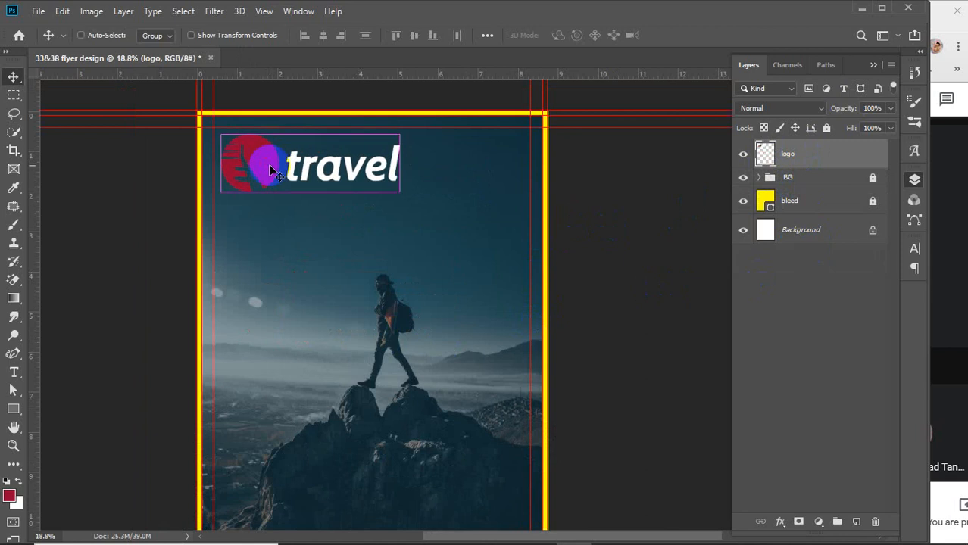
pyautogui.moveTo(399, 191); pyautogui.dragTo(308, 162)
pyautogui.moveTo(237, 149); pyautogui.dragTo(439, 244)
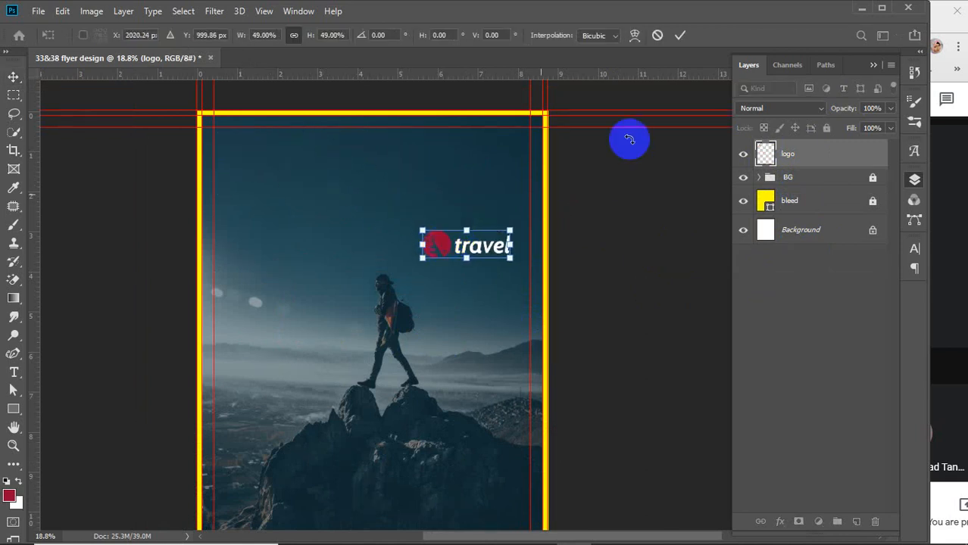
pyautogui.click(685, 29)
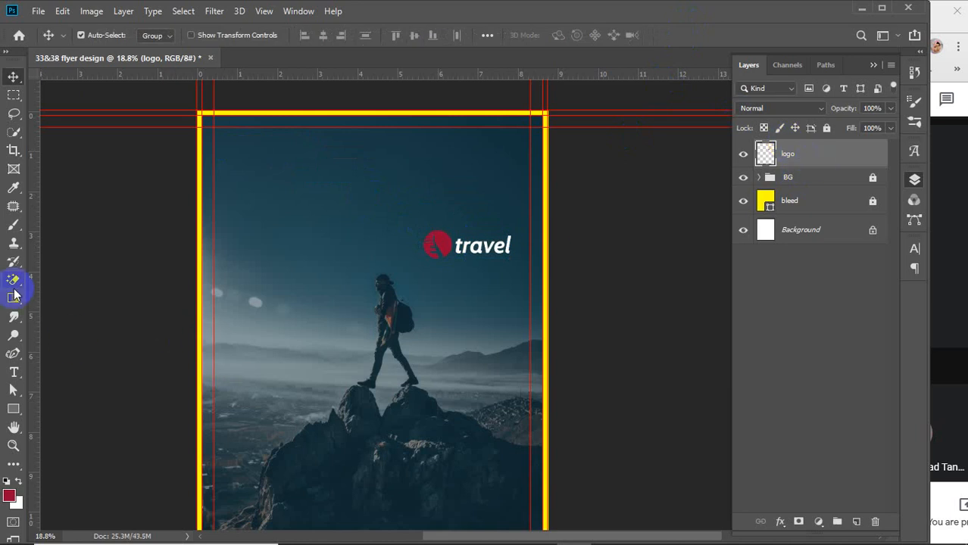
# Draw a crimson circle about 1993 px across with the Ellipse tool, overlapping the flyer's upper-left corner
pyautogui.click(11, 410)
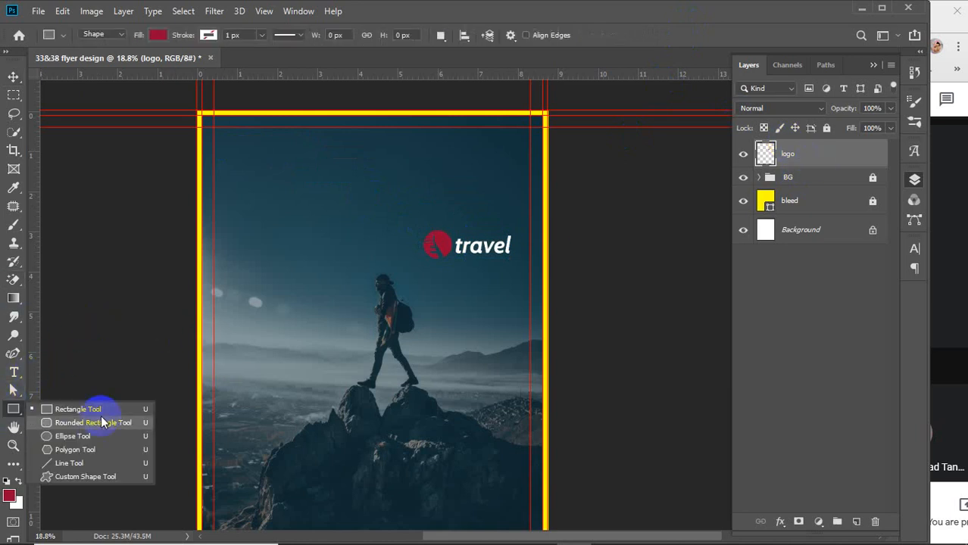
pyautogui.click(91, 436)
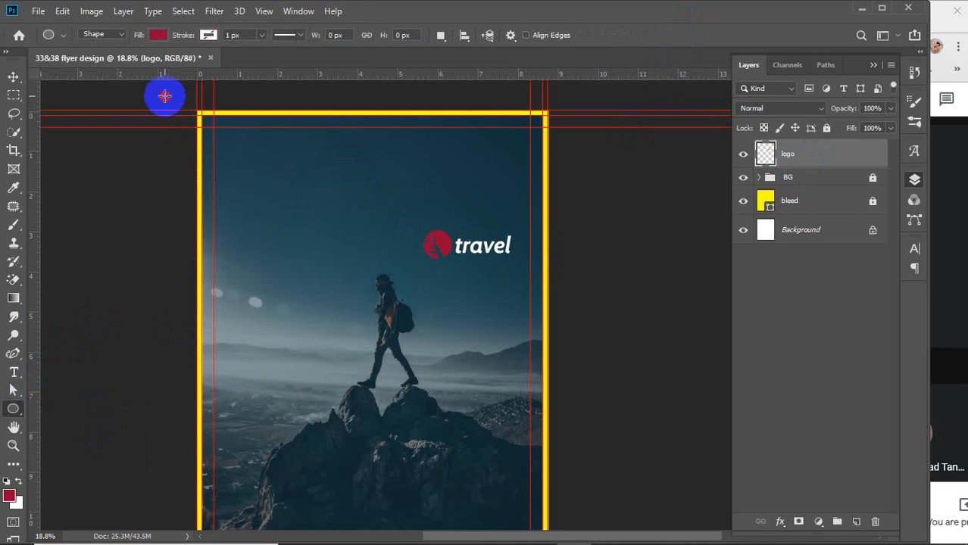
pyautogui.moveTo(164, 95); pyautogui.dragTo(419, 283)
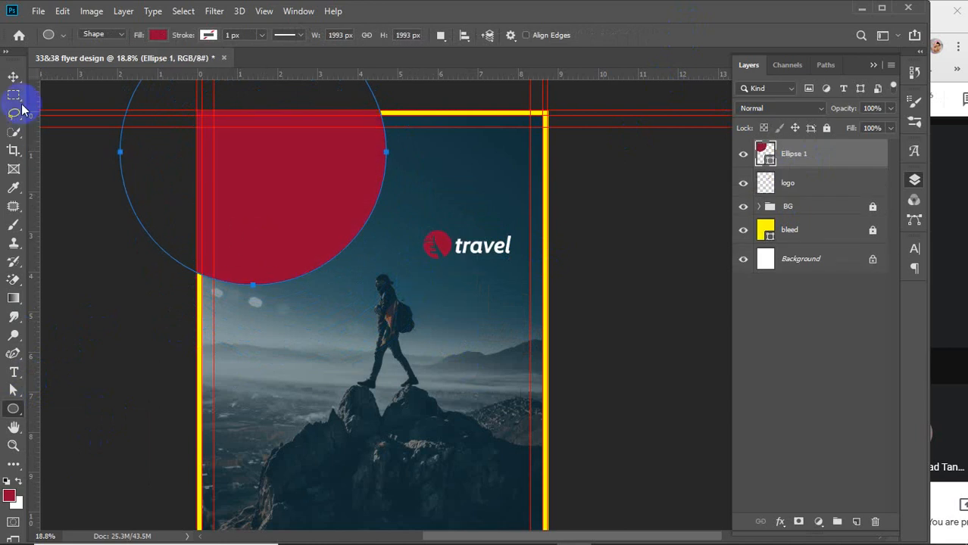
pyautogui.click(13, 77)
pyautogui.click(329, 218)
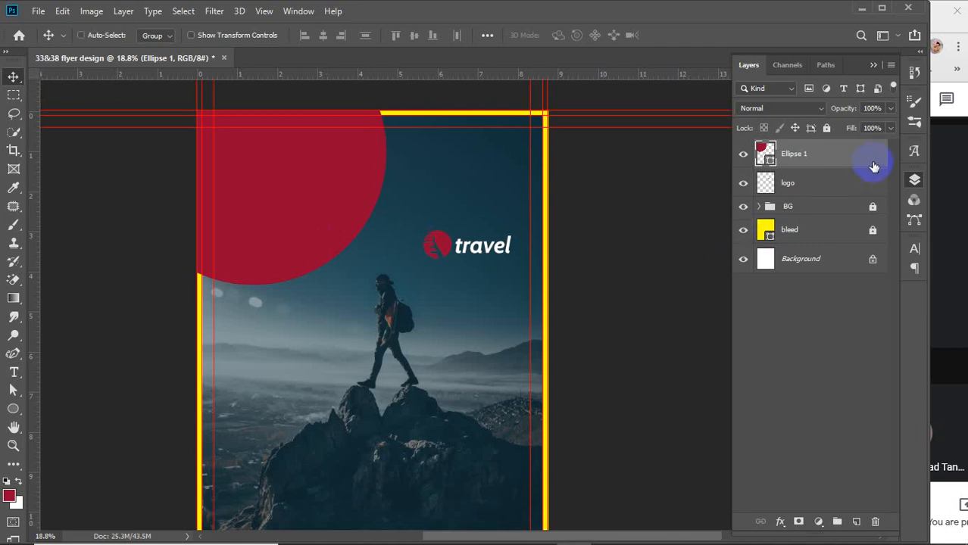
# Duplicate the crimson circle and scale the copy to about 98.5%, keeping its upper-left corner anchored
pyautogui.hotkey('ctrl', 'j')
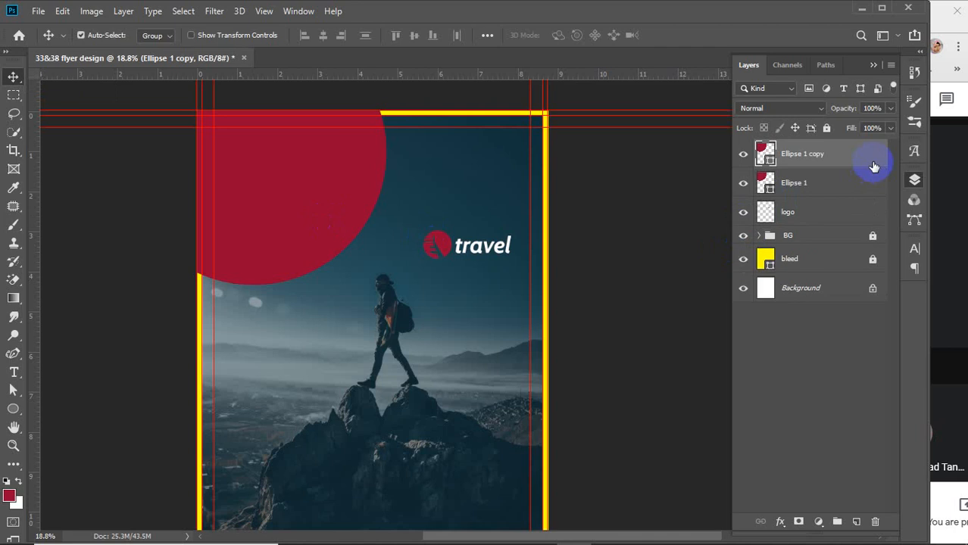
pyautogui.hotkey('ctrl', 't')
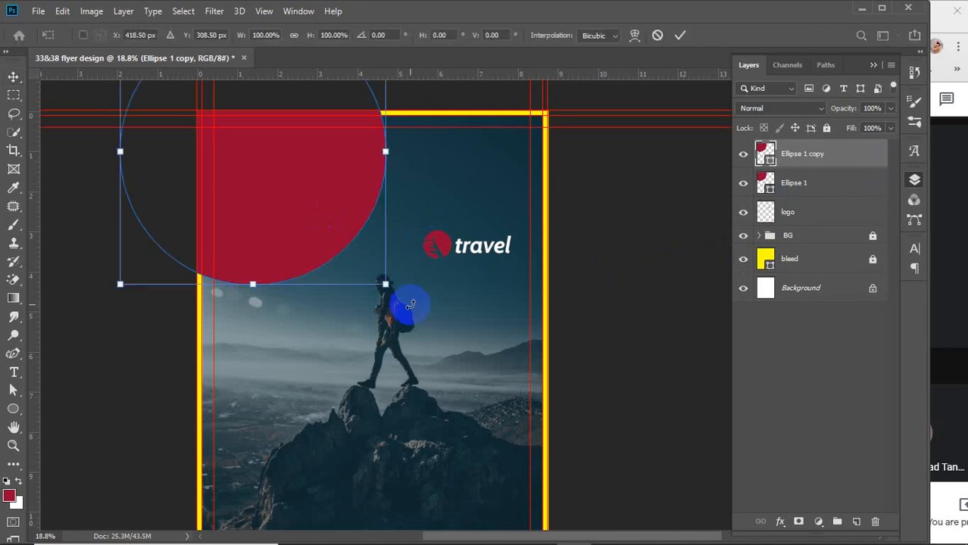
pyautogui.moveTo(385, 285); pyautogui.dragTo(381, 281)
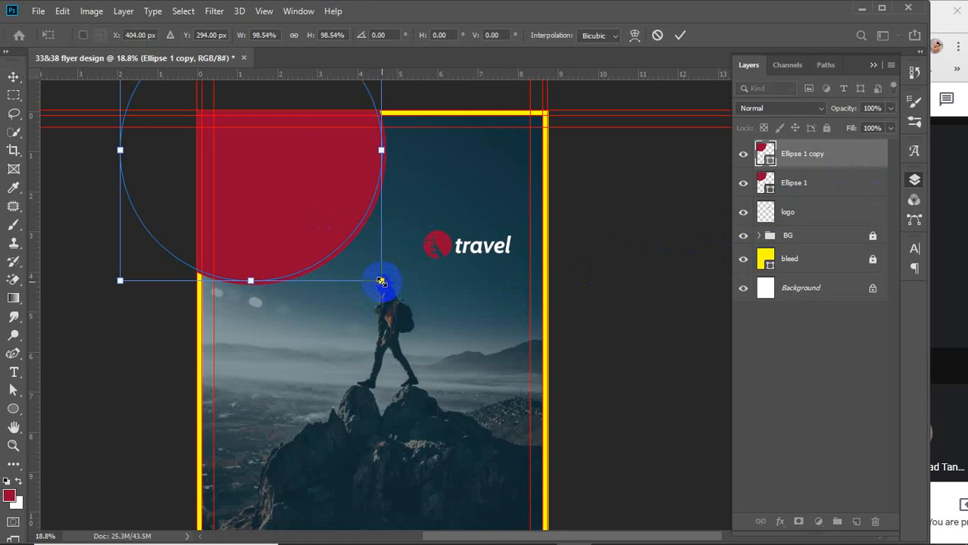
# Recolor the circle copy to the dark maroon 5d0030
pyautogui.doubleClick(767, 157)
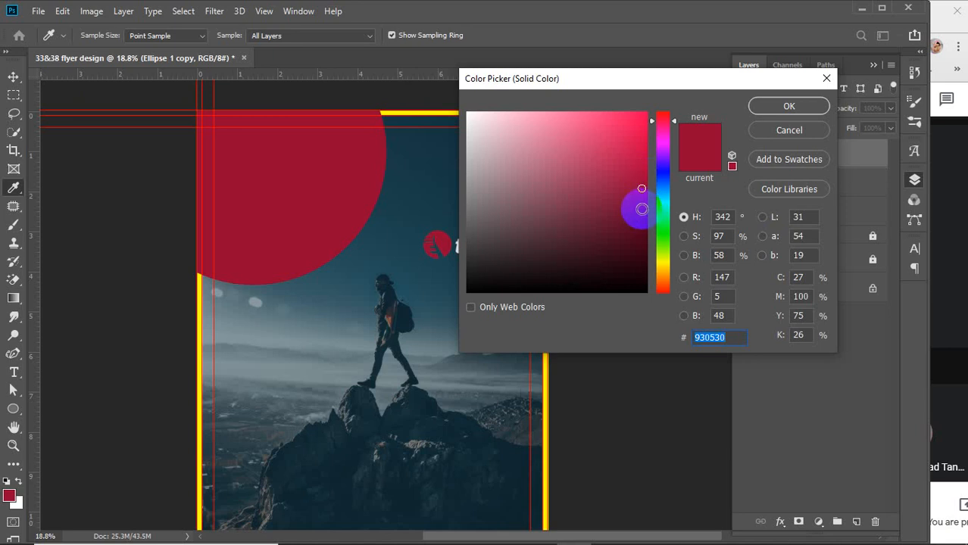
pyautogui.click(643, 216)
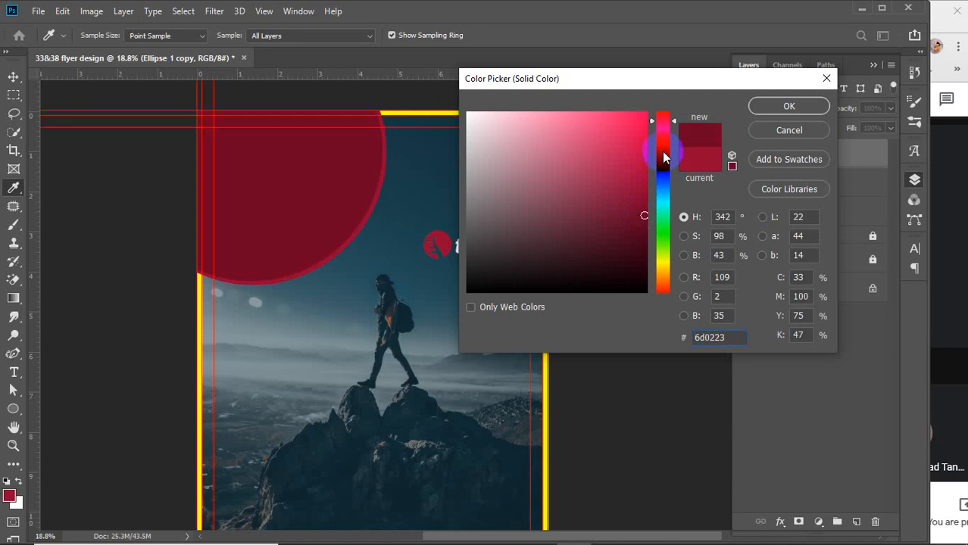
pyautogui.click(663, 127)
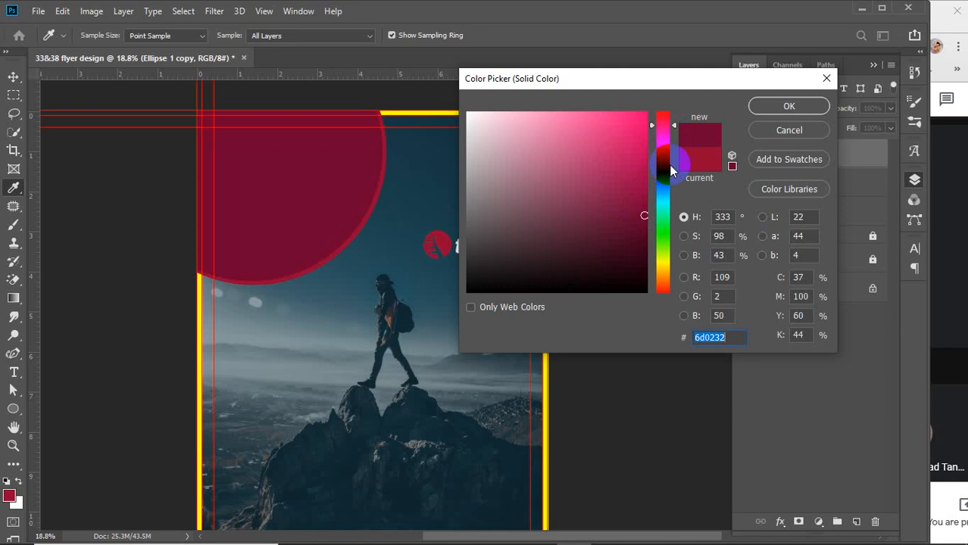
pyautogui.click(662, 130)
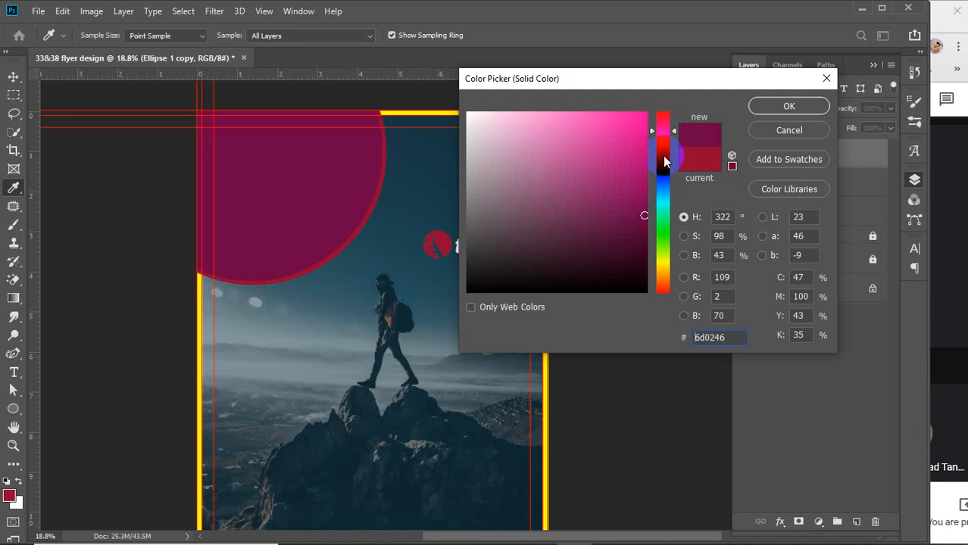
pyautogui.click(661, 157)
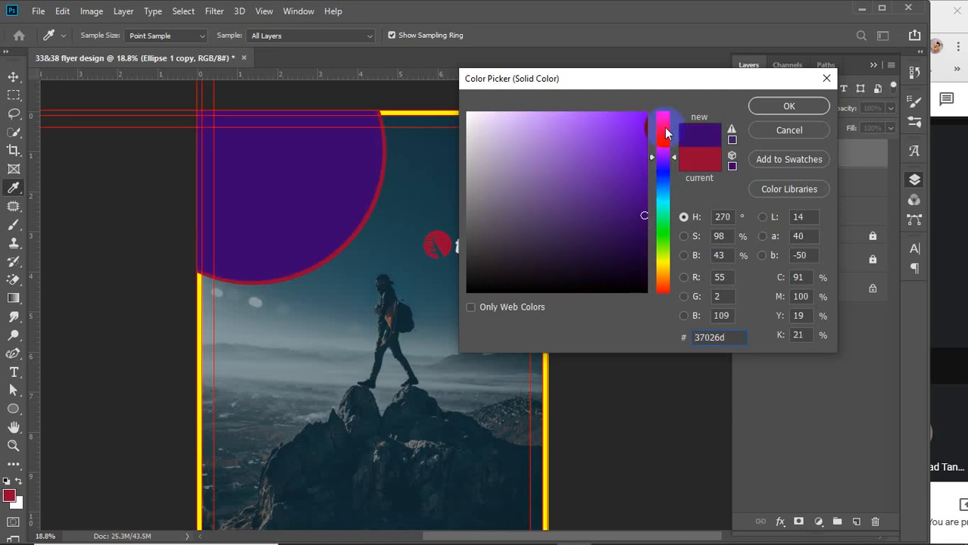
pyautogui.click(664, 126)
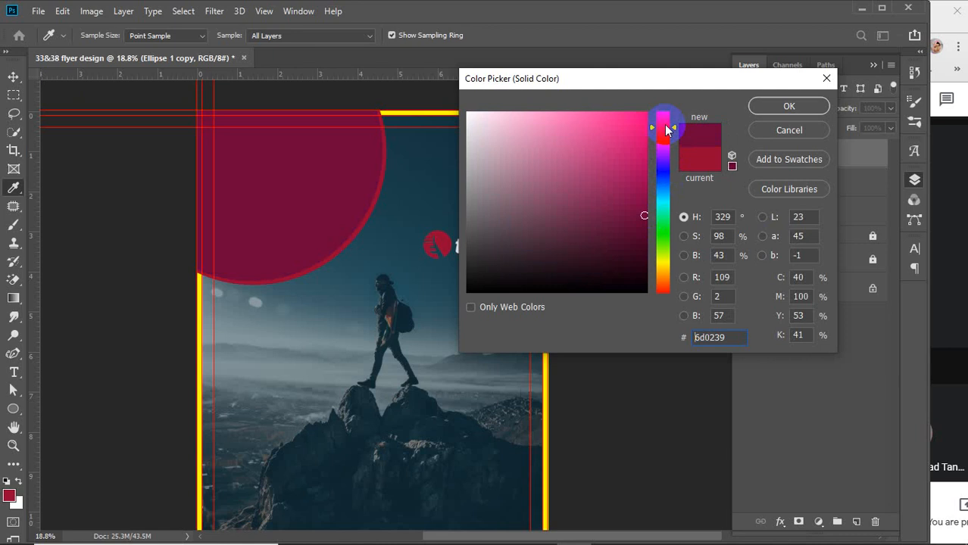
pyautogui.click(647, 227)
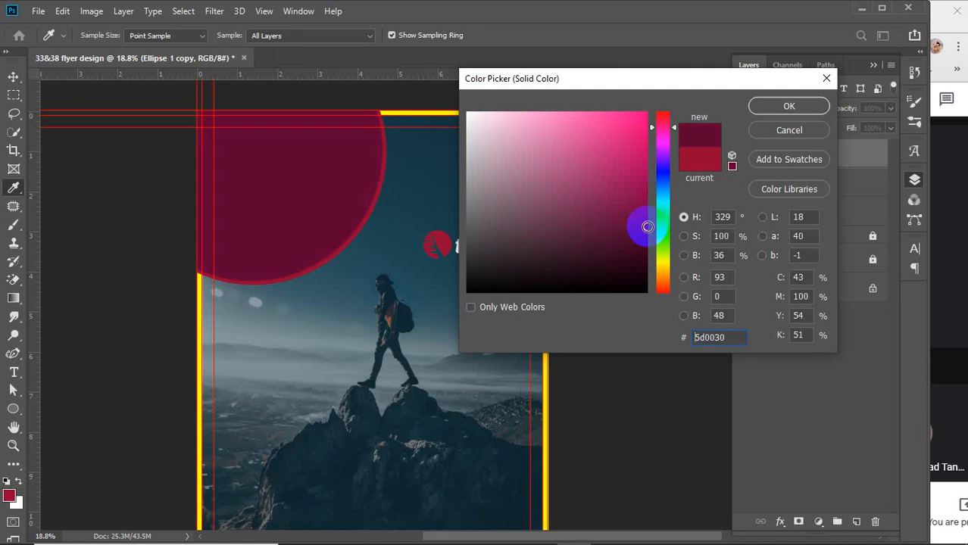
pyautogui.click(787, 105)
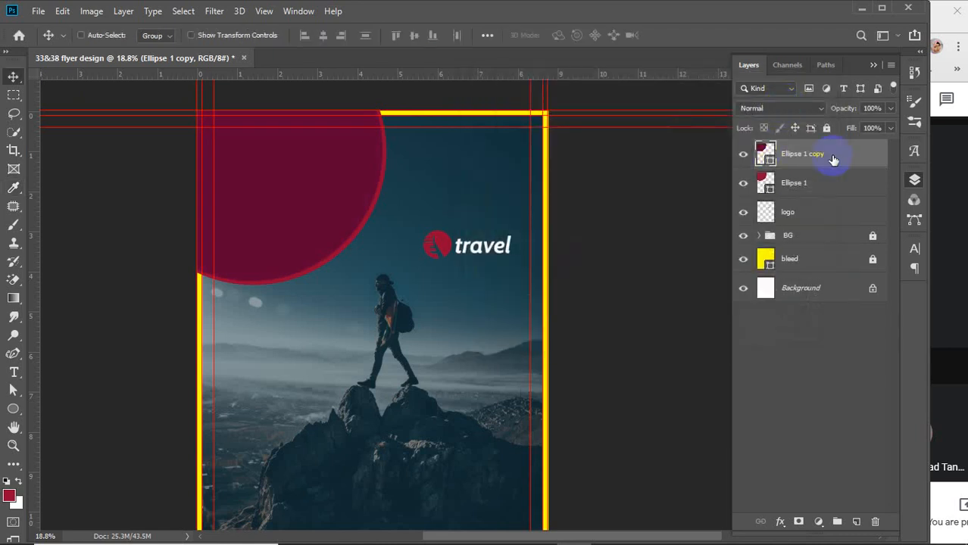
# Duplicate the maroon circle and scale the new copy down to about 98.2%
pyautogui.hotkey('ctrl', 'j')
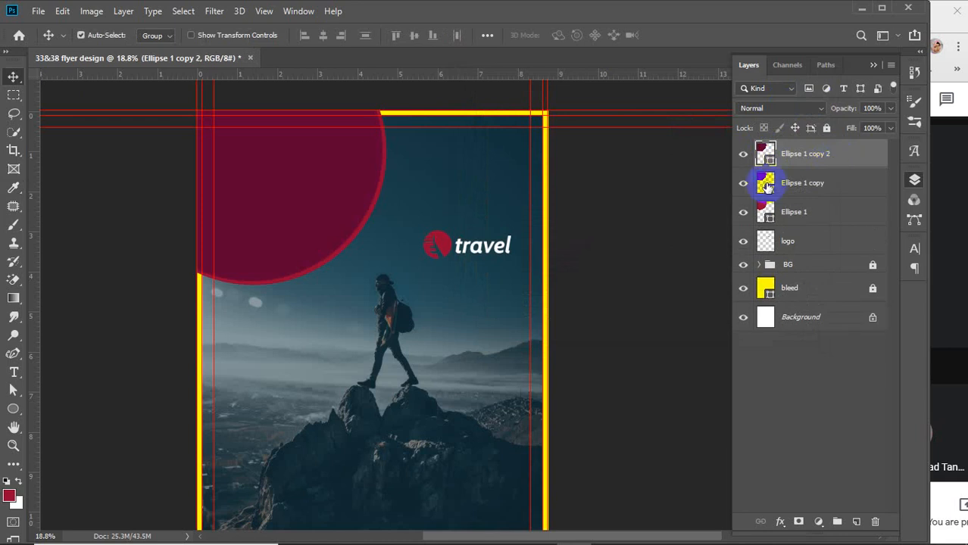
pyautogui.hotkey('ctrl', 't')
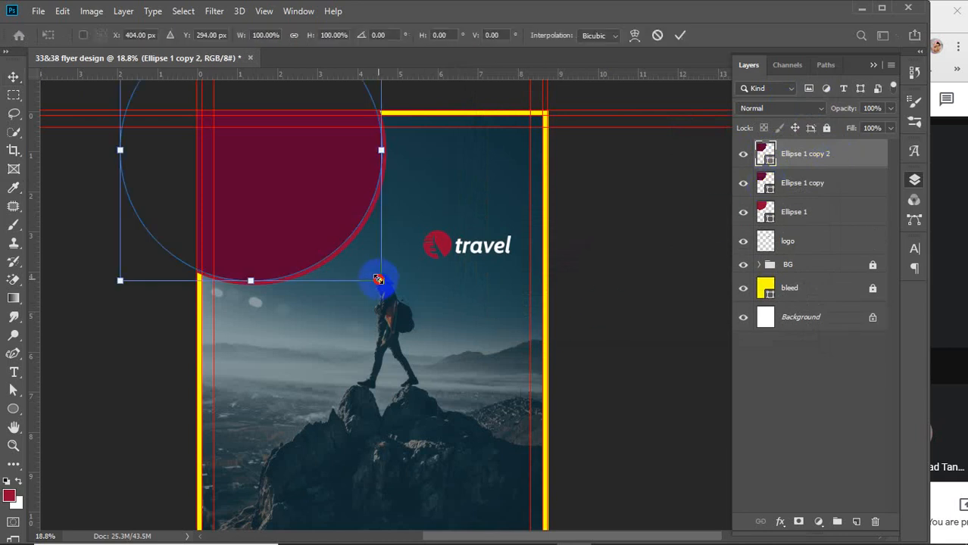
pyautogui.moveTo(378, 281); pyautogui.dragTo(372, 277)
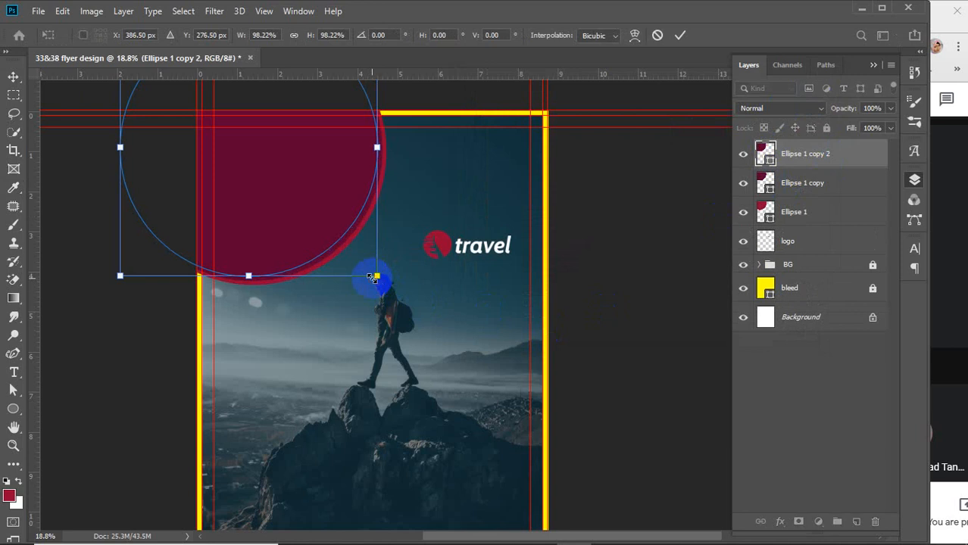
pyautogui.doubleClick(766, 154)
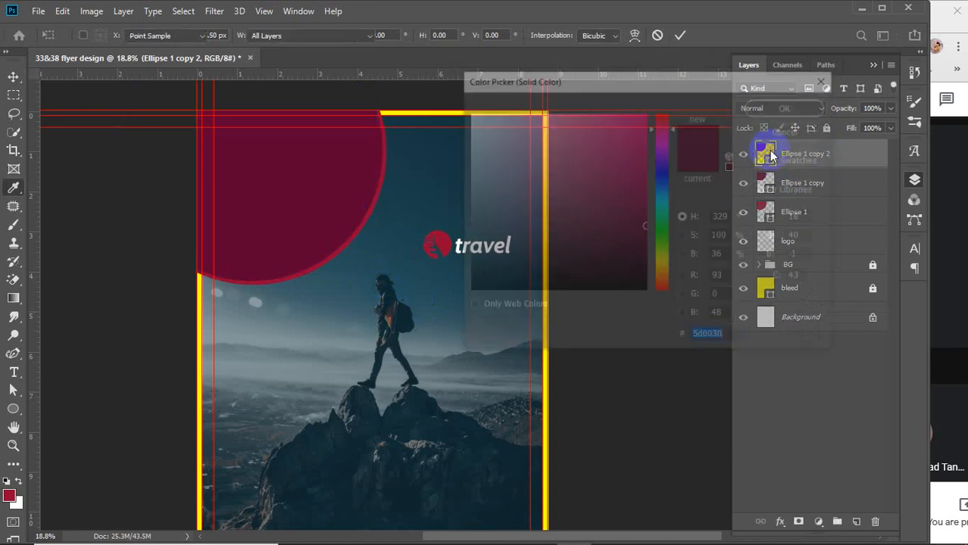
pyautogui.click(661, 155)
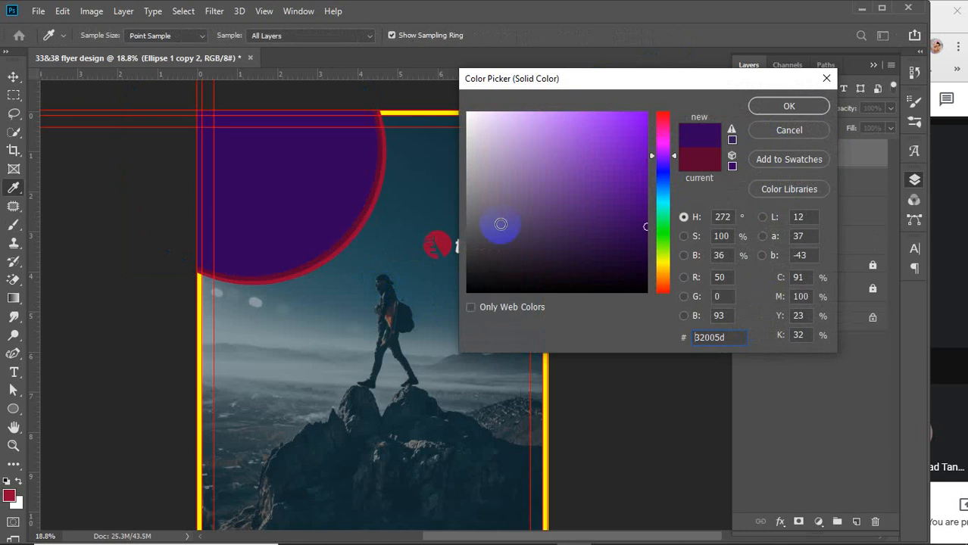
pyautogui.click(439, 187)
pyautogui.click(439, 151)
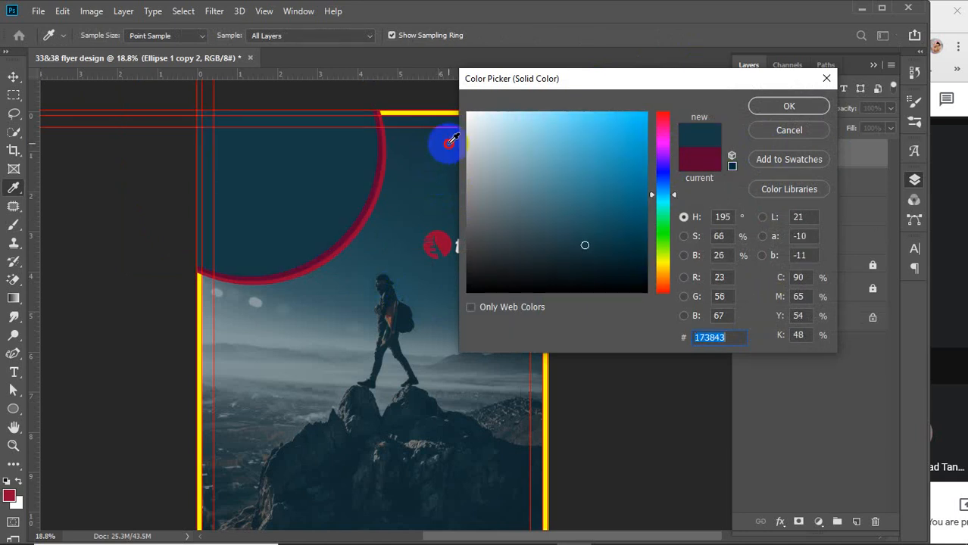
pyautogui.moveTo(449, 144)
pyautogui.mouseDown()
pyautogui.moveTo(443, 138)
pyautogui.moveTo(368, 279)
pyautogui.moveTo(310, 327)
pyautogui.moveTo(265, 335)
pyautogui.mouseUp()
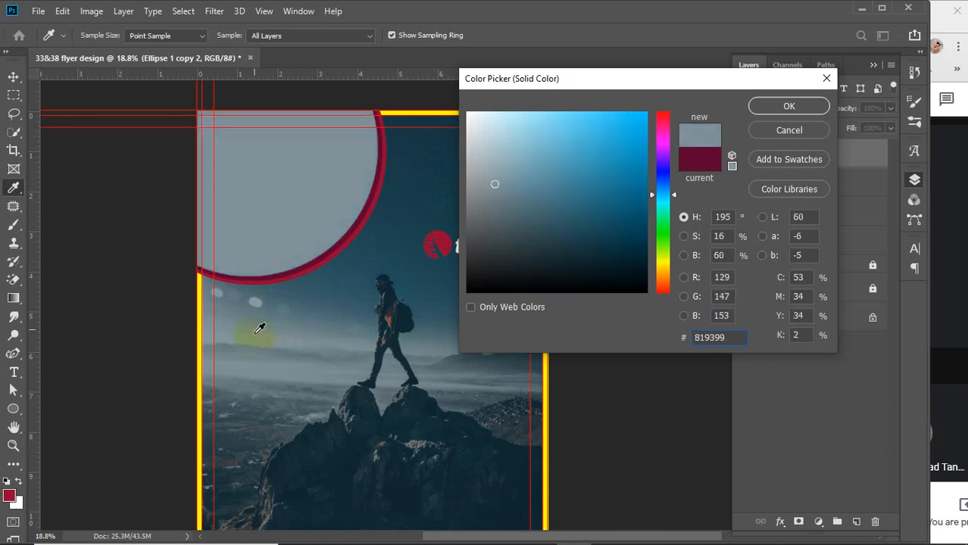
pyautogui.moveTo(259, 300); pyautogui.dragTo(261, 288)
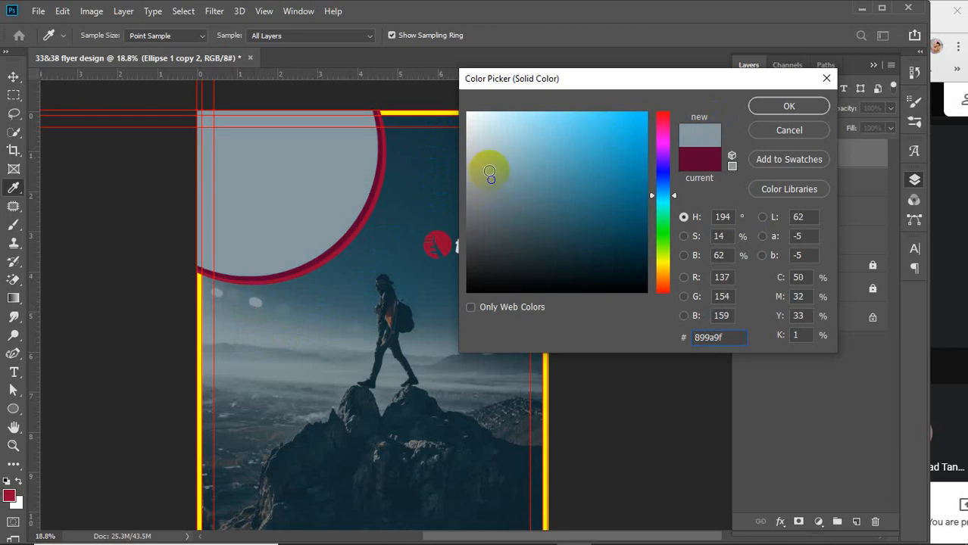
pyautogui.click(490, 172)
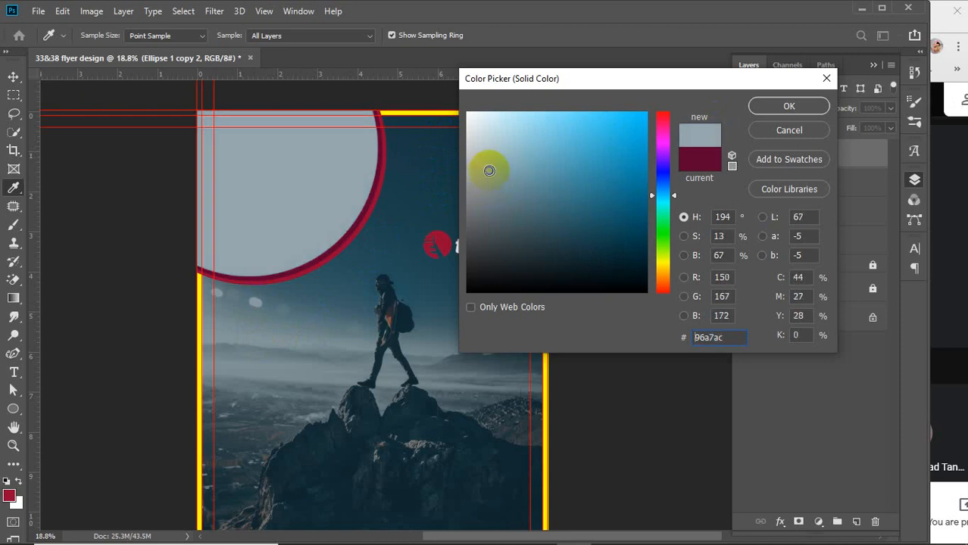
pyautogui.click(780, 132)
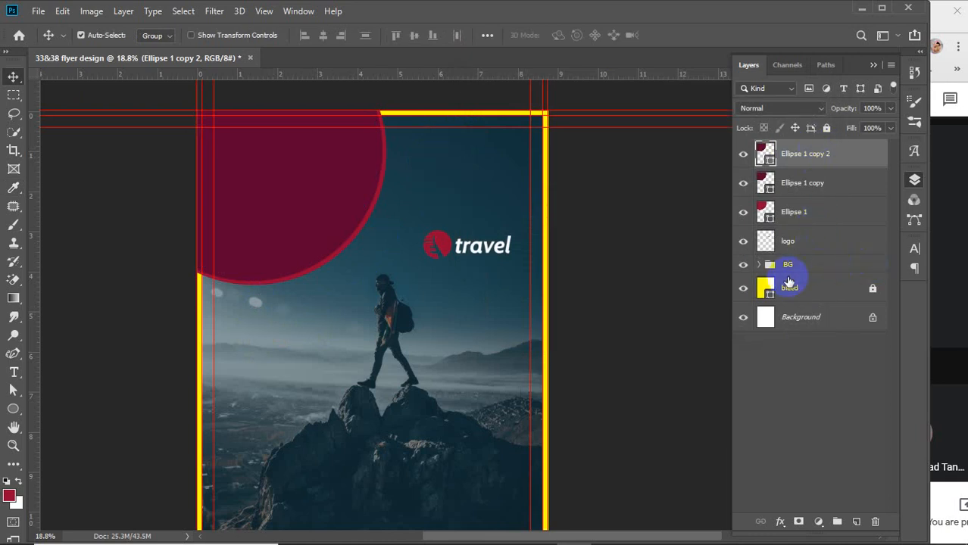
# Hide the teal shape 1 overlay in the BG group and recolor the smallest circle to off-white e6ecea sampled from the photo's haze
pyautogui.click(759, 264)
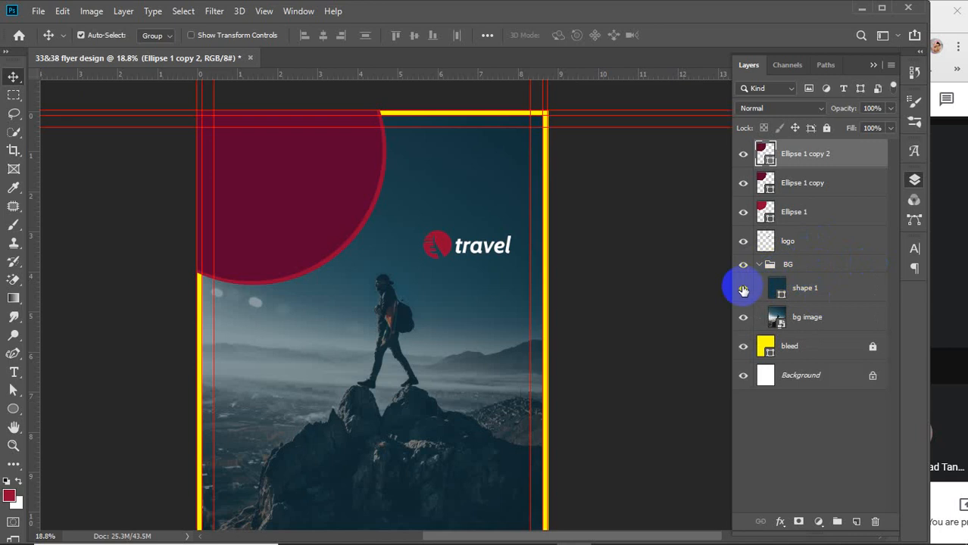
pyautogui.click(742, 288)
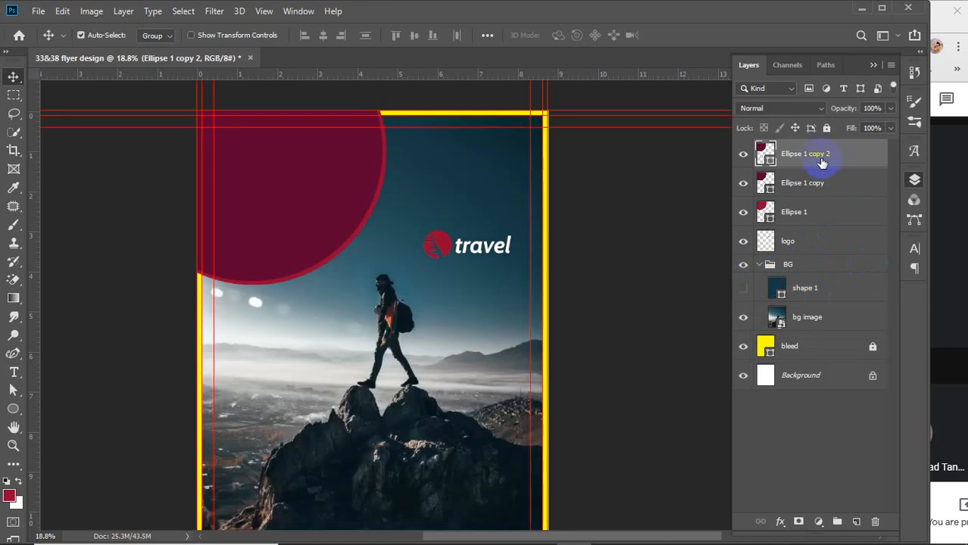
pyautogui.doubleClick(764, 154)
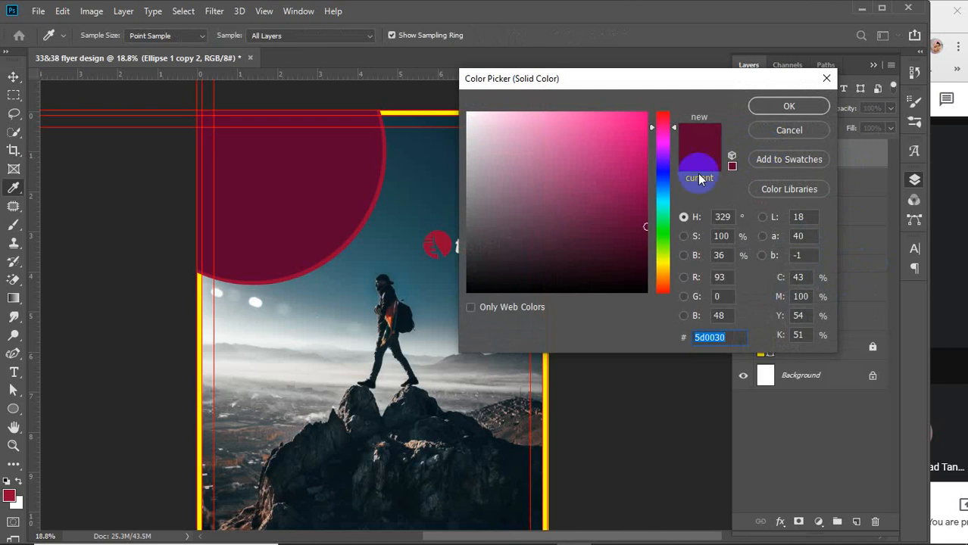
pyautogui.click(263, 336)
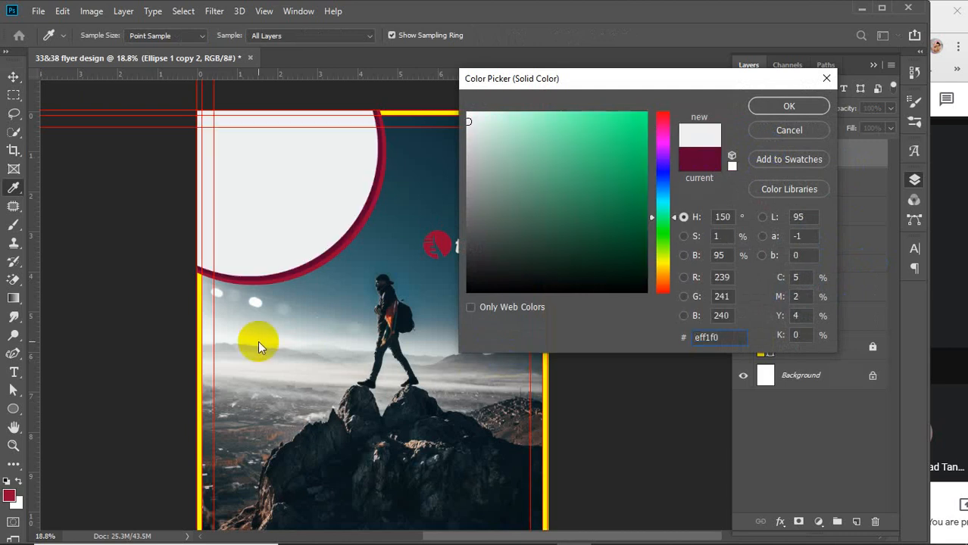
pyautogui.click(318, 317)
pyautogui.click(319, 324)
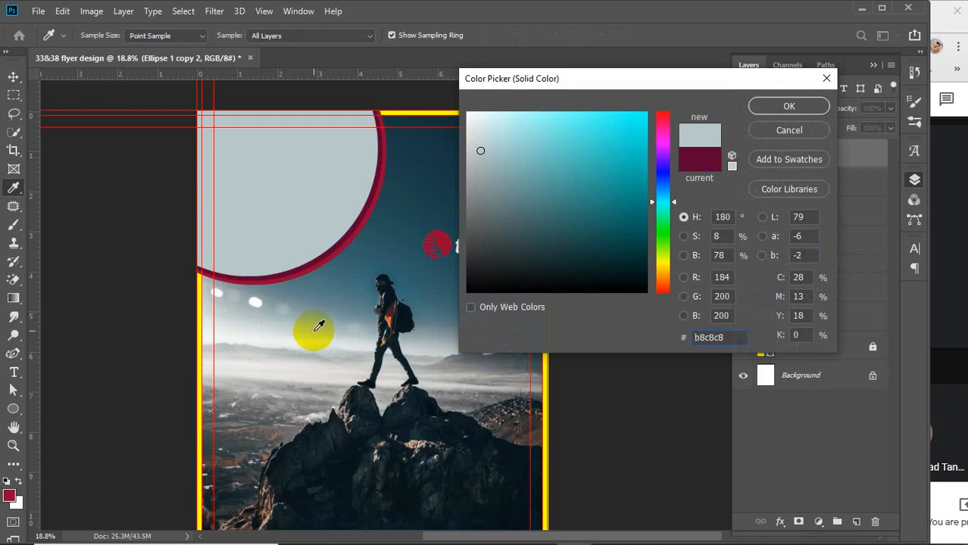
pyautogui.click(311, 330)
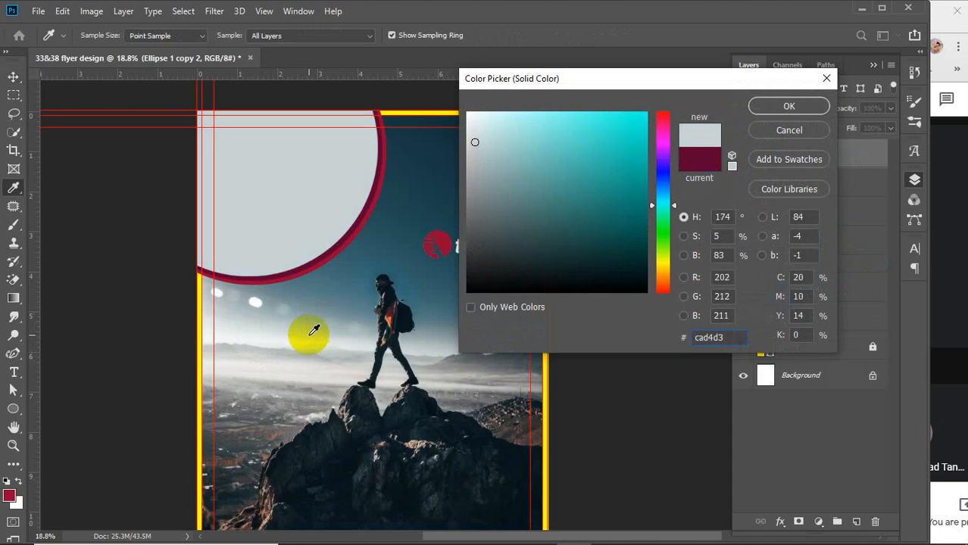
pyautogui.click(303, 335)
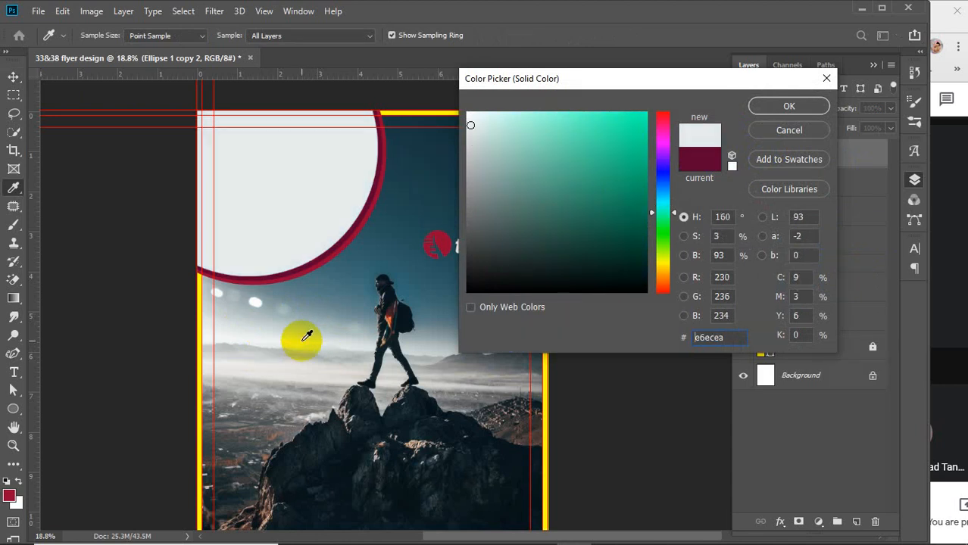
pyautogui.click(789, 107)
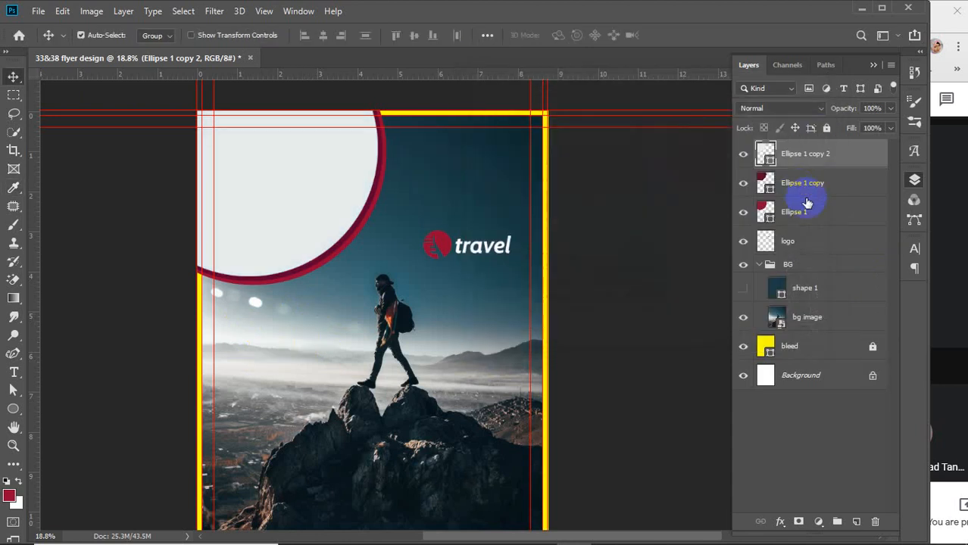
# Recolor the middle circle to the blue-gray 537b85 sampled from the sky beside the hiker
pyautogui.doubleClick(761, 182)
pyautogui.click(341, 302)
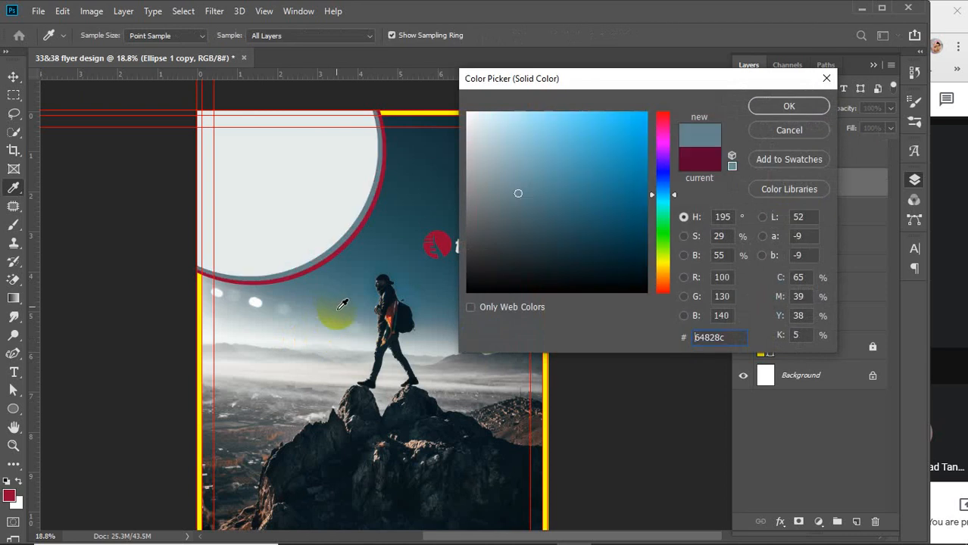
pyautogui.click(361, 297)
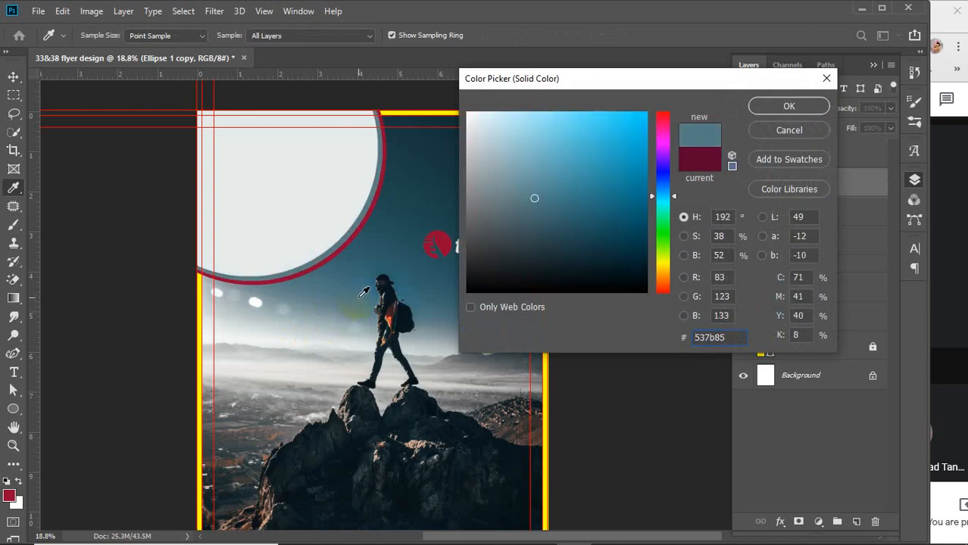
pyautogui.click(786, 104)
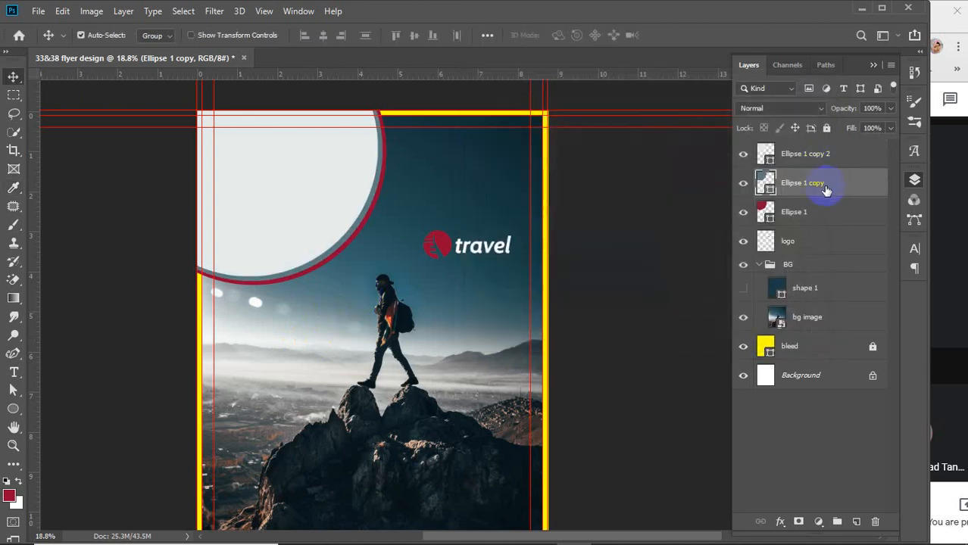
# Recolor the largest circle to the dark teal 0b262d sampled from the sky near the photo's upper-right corner
pyautogui.click(758, 211)
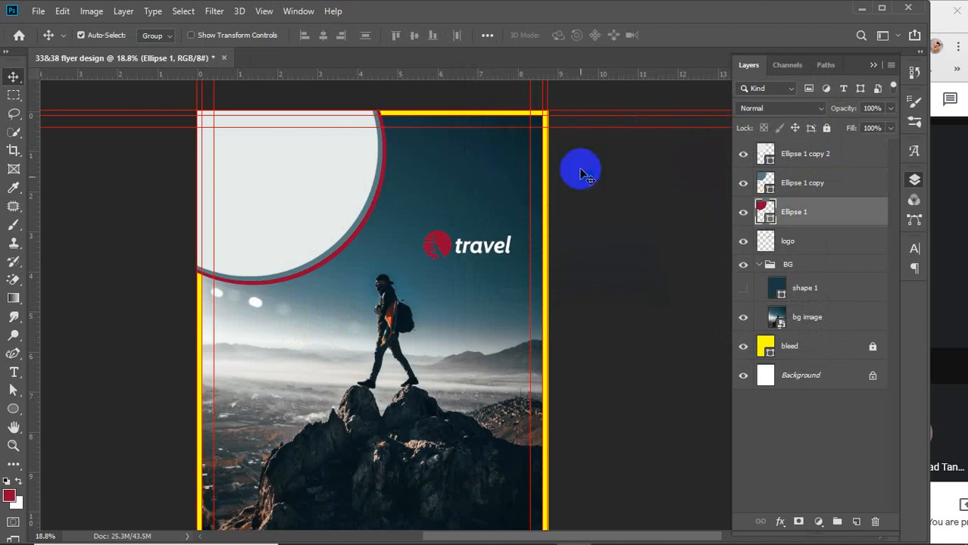
pyautogui.doubleClick(759, 211)
pyautogui.moveTo(587, 82); pyautogui.dragTo(755, 77)
pyautogui.click(514, 115)
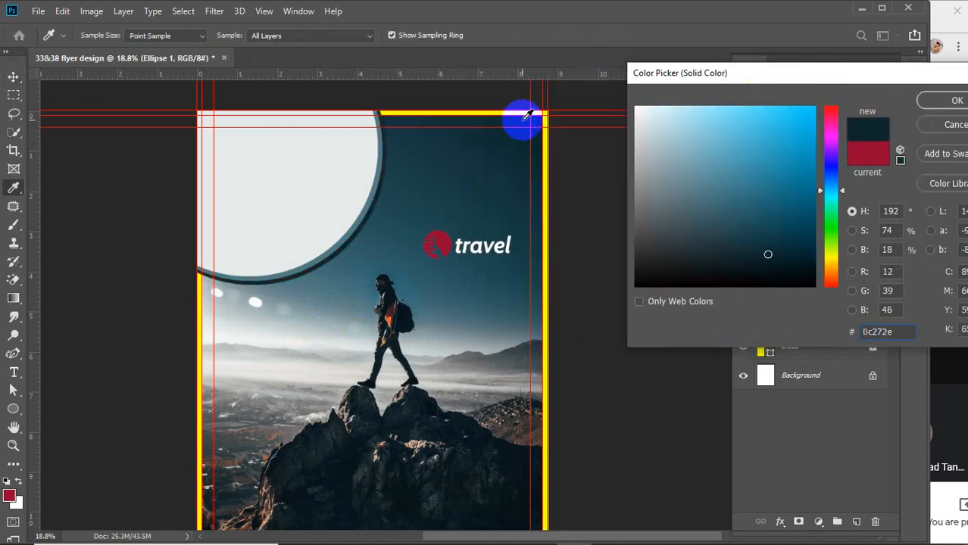
pyautogui.click(470, 422)
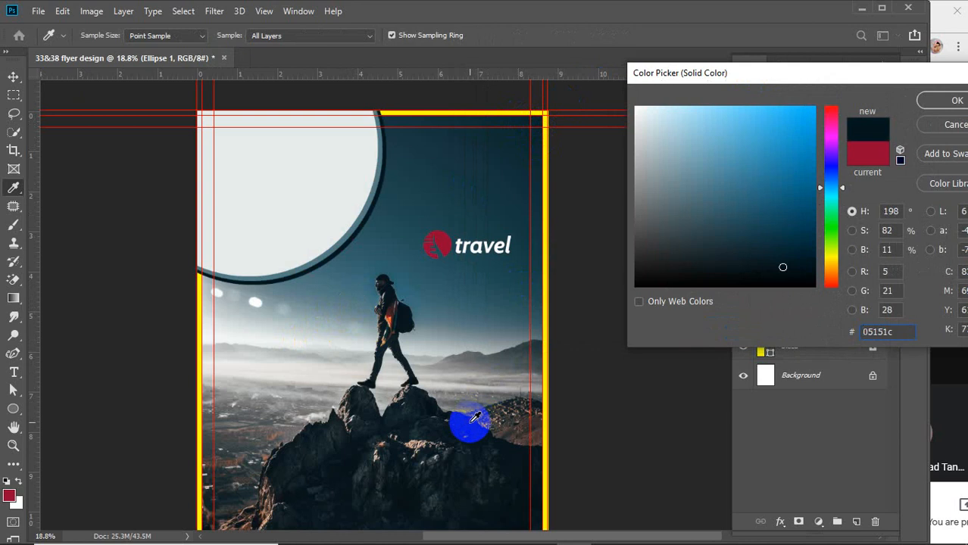
pyautogui.click(544, 136)
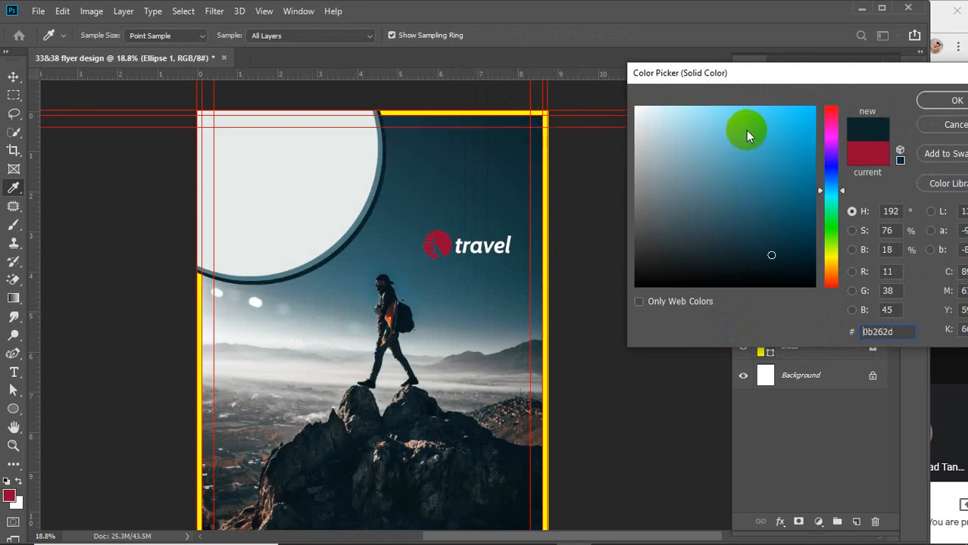
pyautogui.click(952, 100)
pyautogui.press('v')
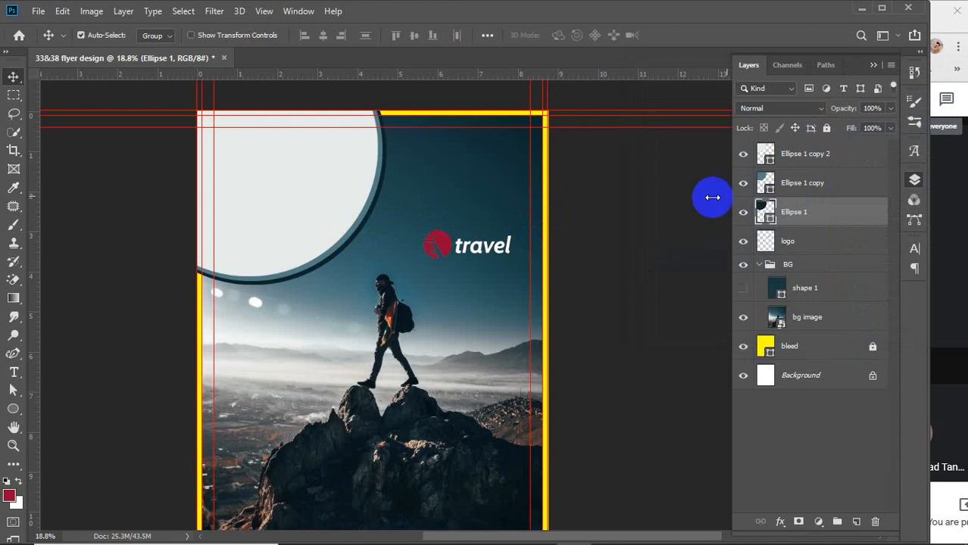
# Recolor the middle circle to the lighter blue-gray 5d818d sampled from the sky next to the hiker
pyautogui.click(771, 190)
pyautogui.doubleClick(766, 182)
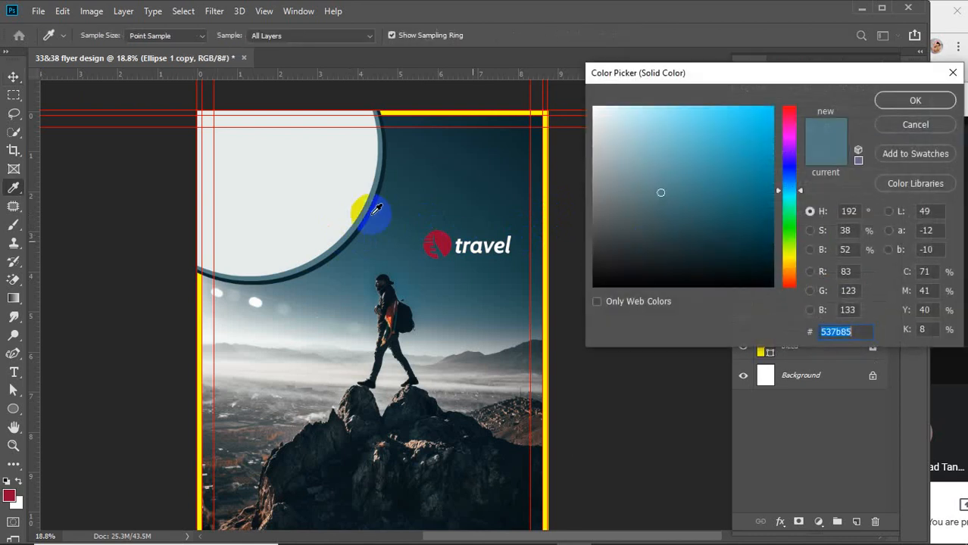
pyautogui.click(406, 210)
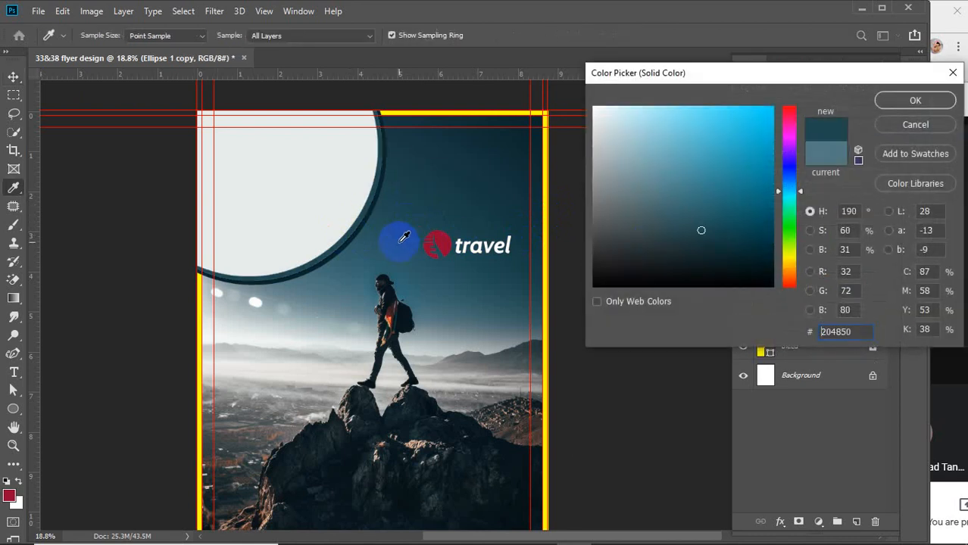
pyautogui.click(356, 307)
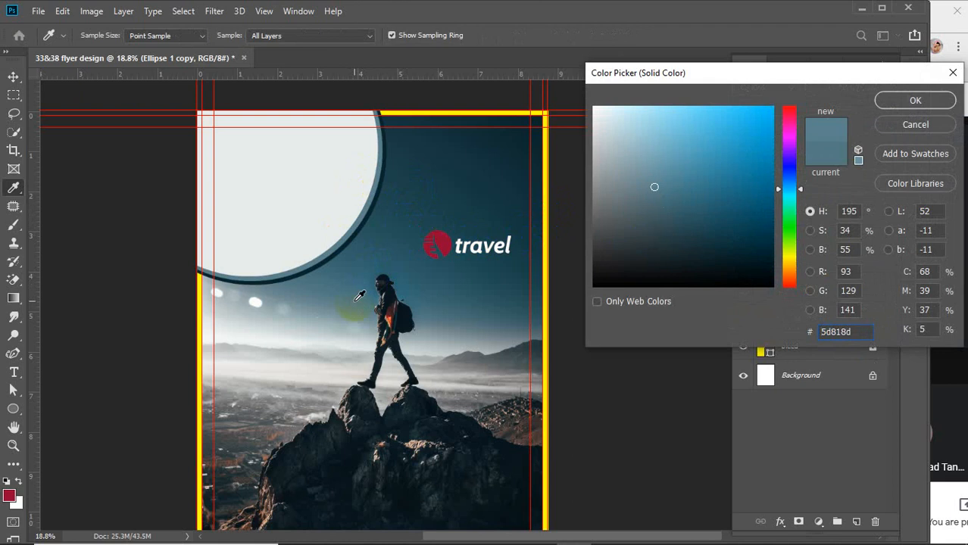
pyautogui.click(913, 102)
pyautogui.click(898, 106)
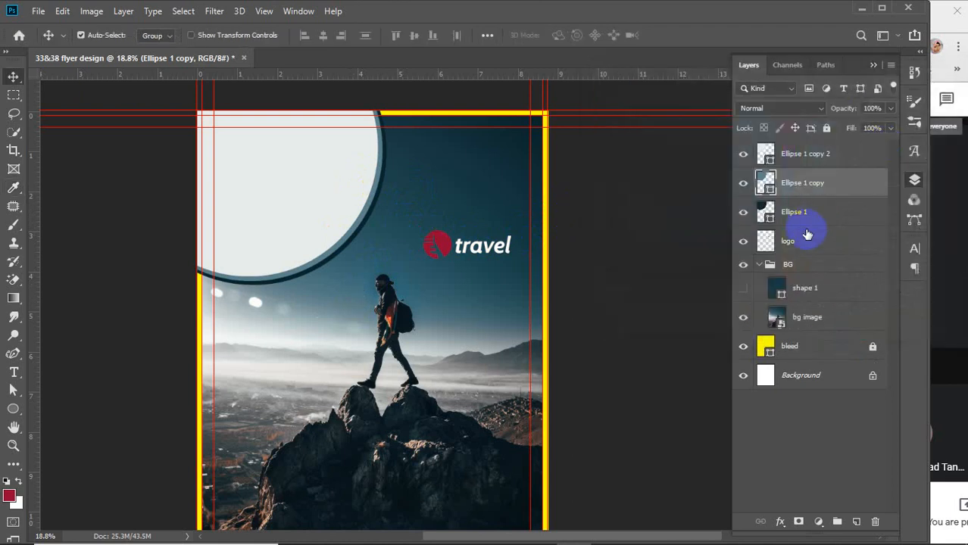
# Toggle the shape 1 overlay's visibility repeatedly to compare the circle colors against the tinted and untinted photo
pyautogui.click(744, 289)
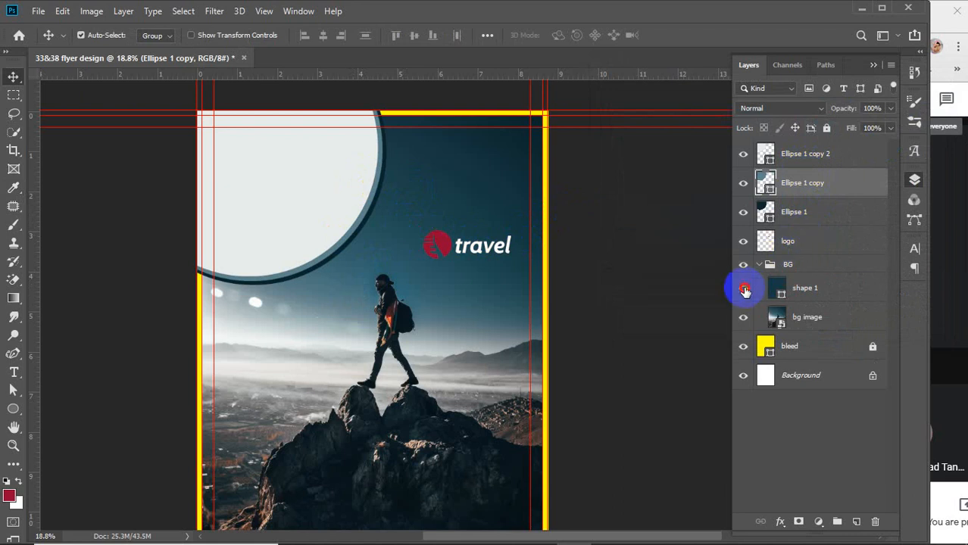
pyautogui.click(743, 291)
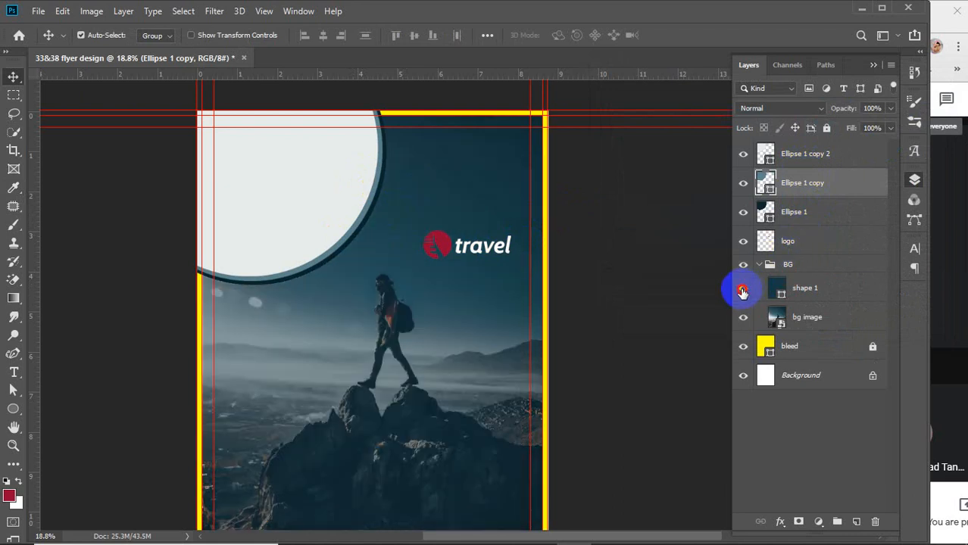
pyautogui.click(743, 291)
pyautogui.click(743, 291)
pyautogui.click(743, 290)
pyautogui.click(743, 291)
pyautogui.click(742, 291)
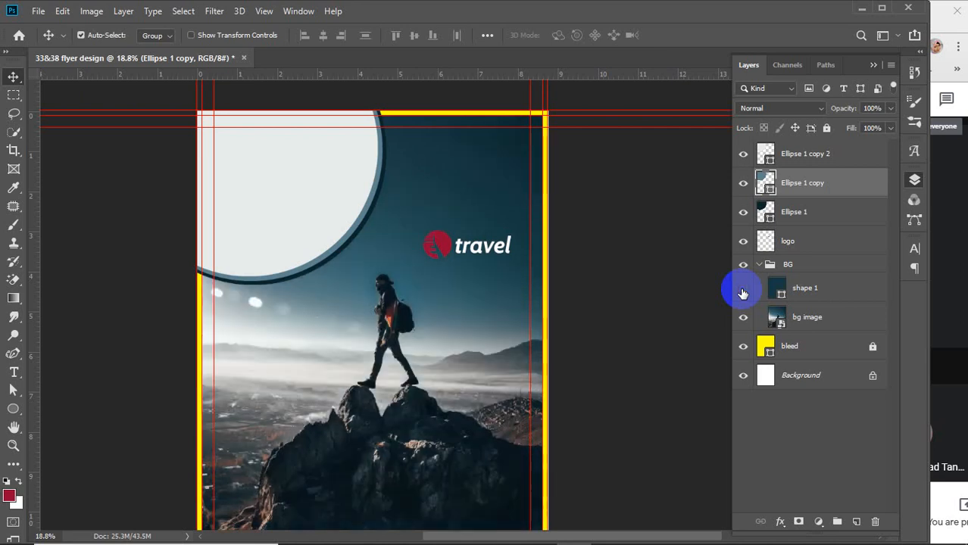
pyautogui.click(743, 291)
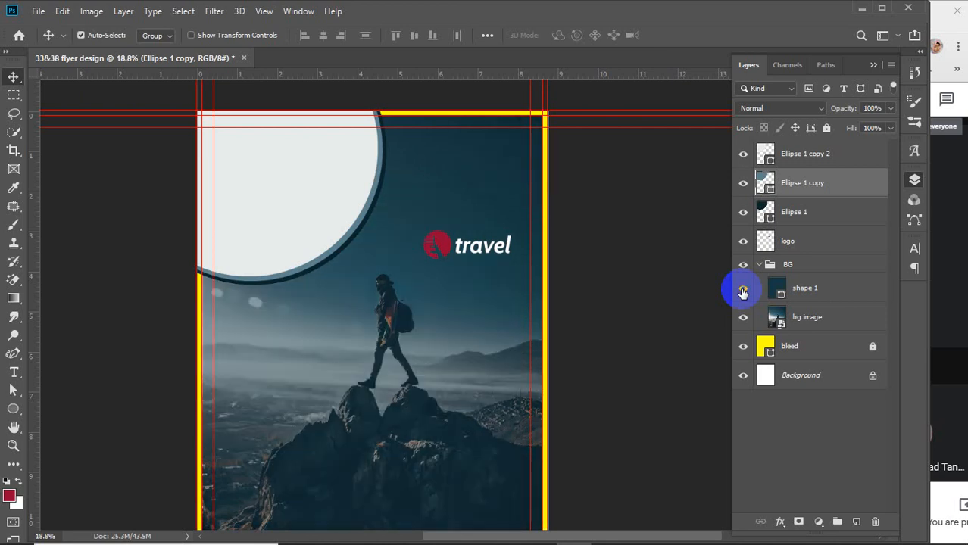
pyautogui.click(766, 155)
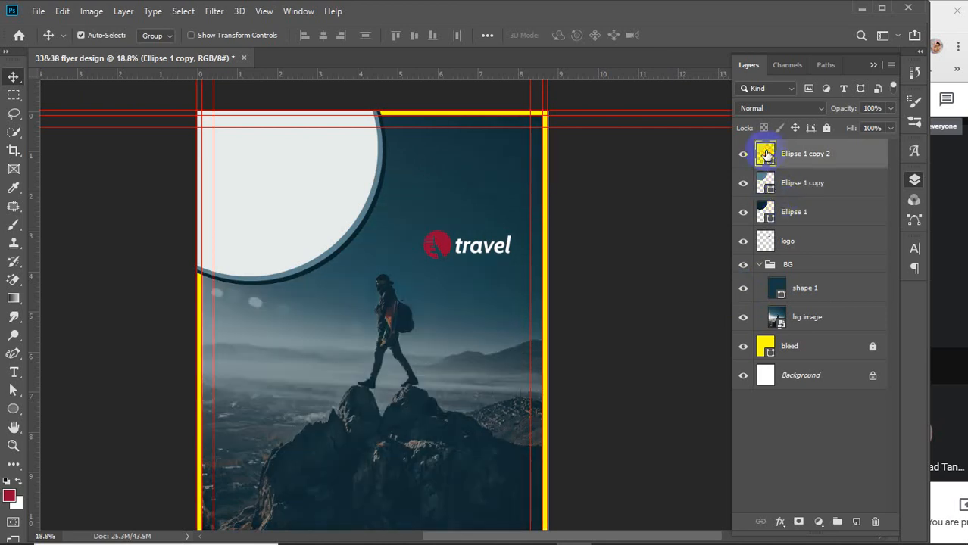
pyautogui.doubleClick(766, 213)
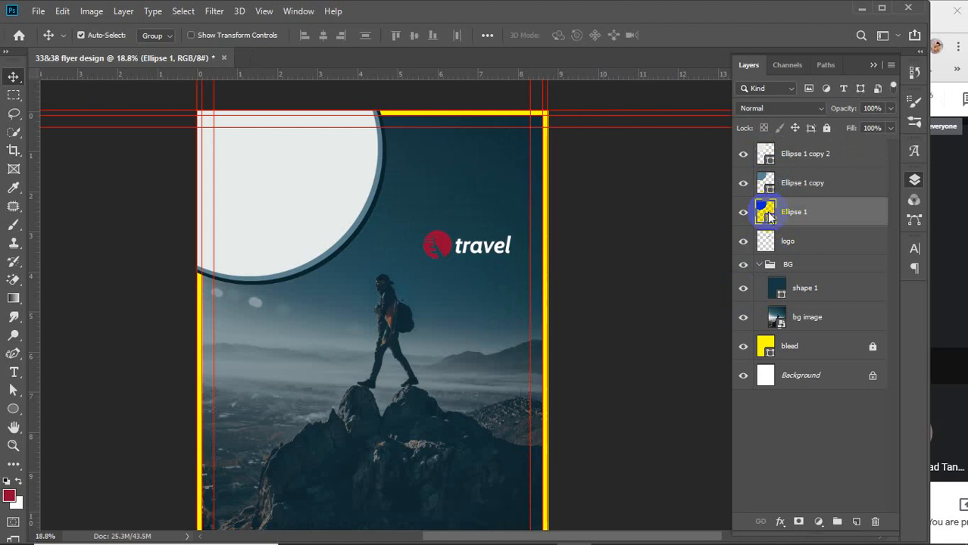
pyautogui.click(914, 126)
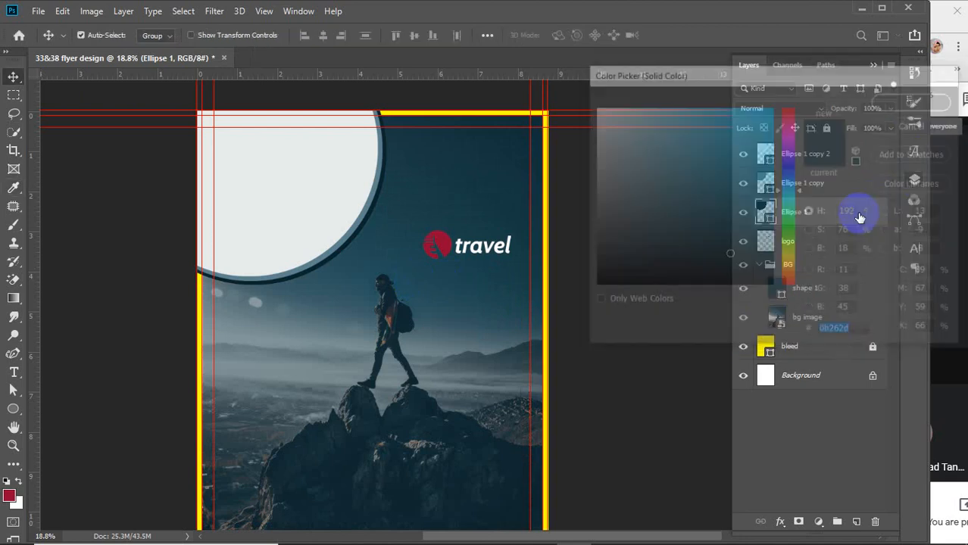
# Hide the shape 1 overlay and recolor the largest circle to the pale gray dbe4e3 sampled from the photo's misty area
pyautogui.click(742, 291)
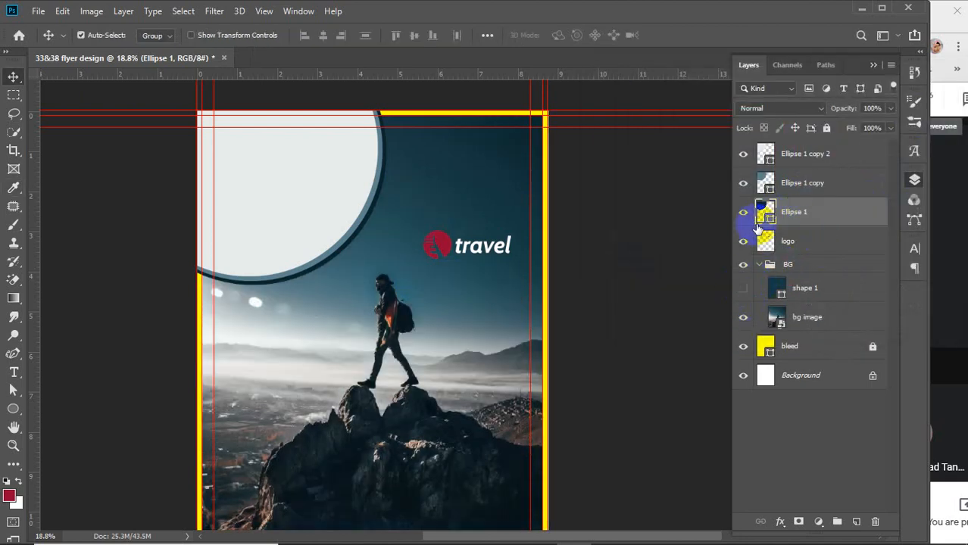
pyautogui.doubleClick(766, 213)
pyautogui.click(308, 329)
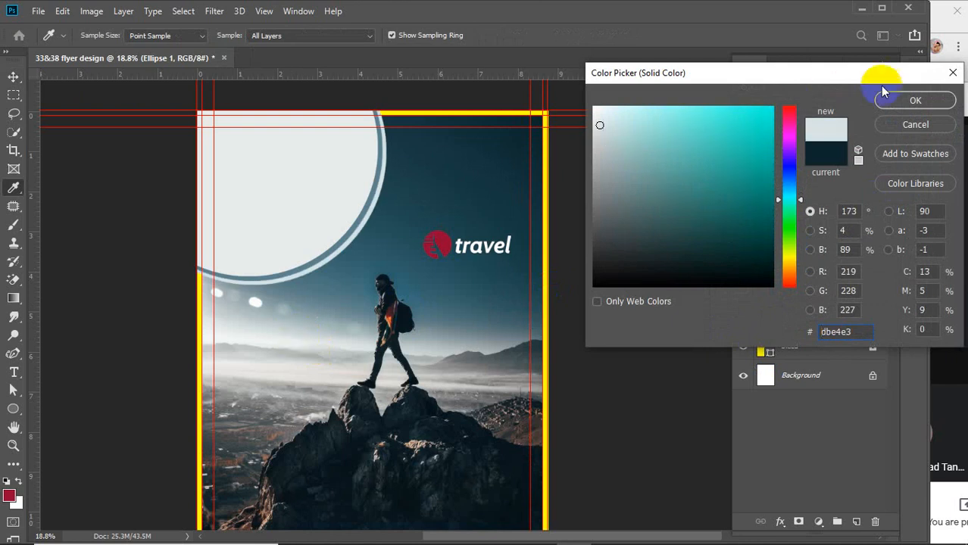
pyautogui.click(913, 100)
# Recolor the middle circle to the teal 30606c sampled from the photo
pyautogui.doubleClick(765, 183)
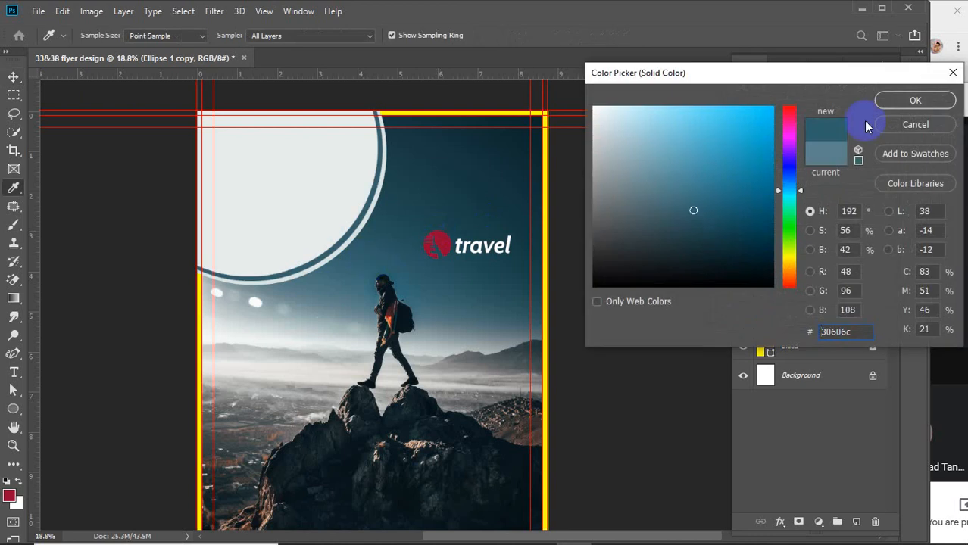
pyautogui.click(916, 99)
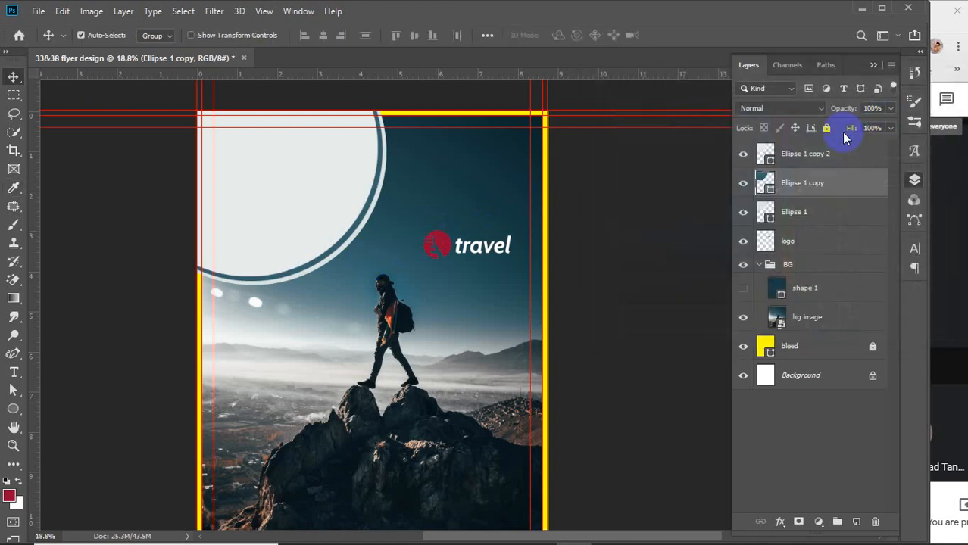
# Recolor the smallest circle to the near-black 09161e sampled from the rocks below the hiker
pyautogui.doubleClick(765, 154)
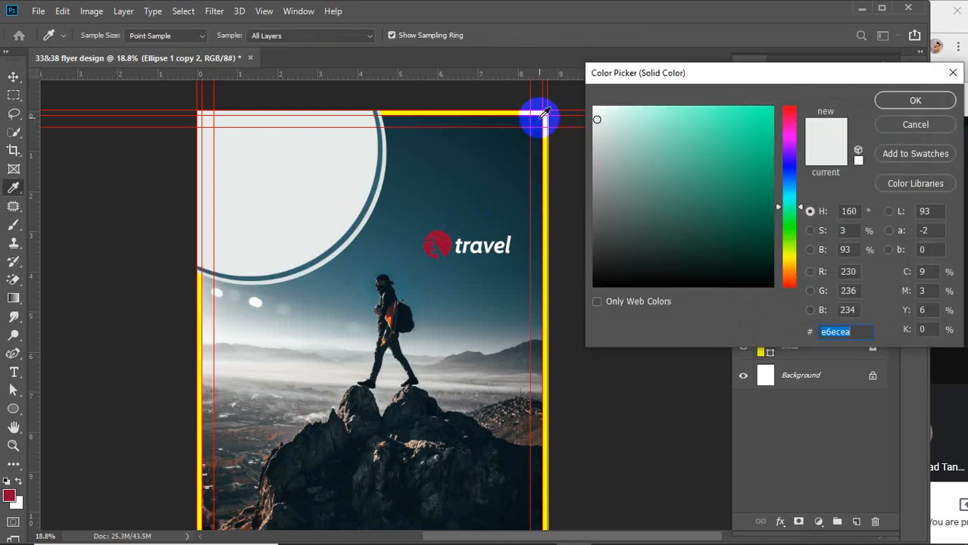
pyautogui.click(538, 117)
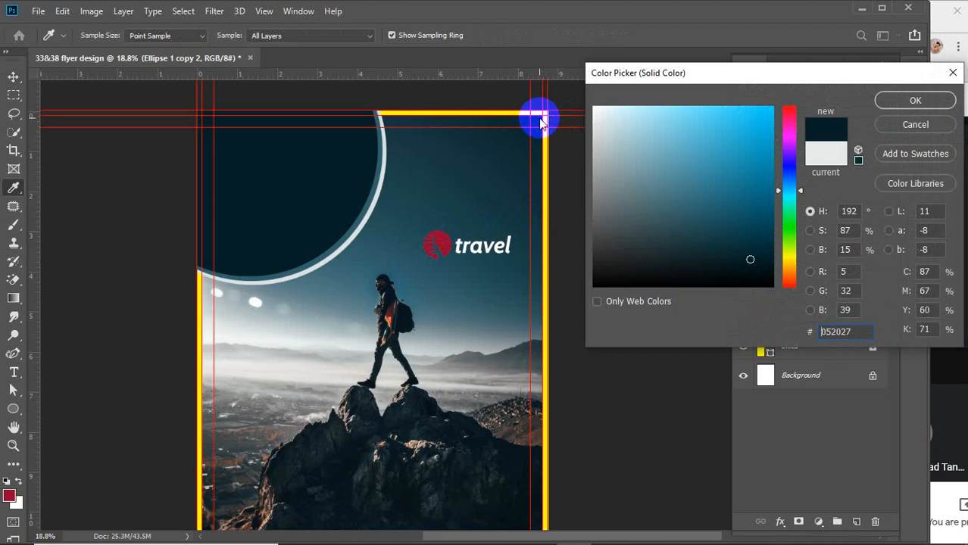
pyautogui.click(448, 416)
pyautogui.click(438, 403)
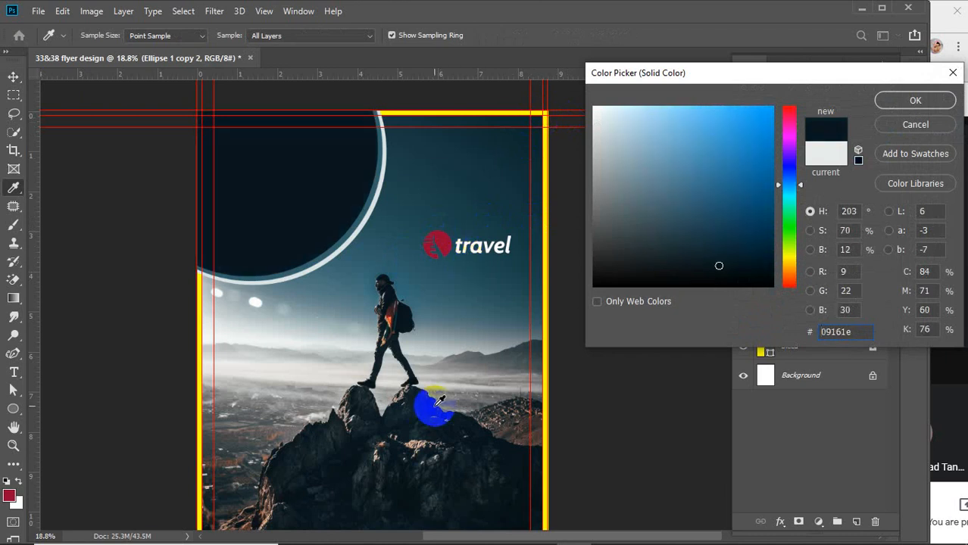
pyautogui.click(884, 100)
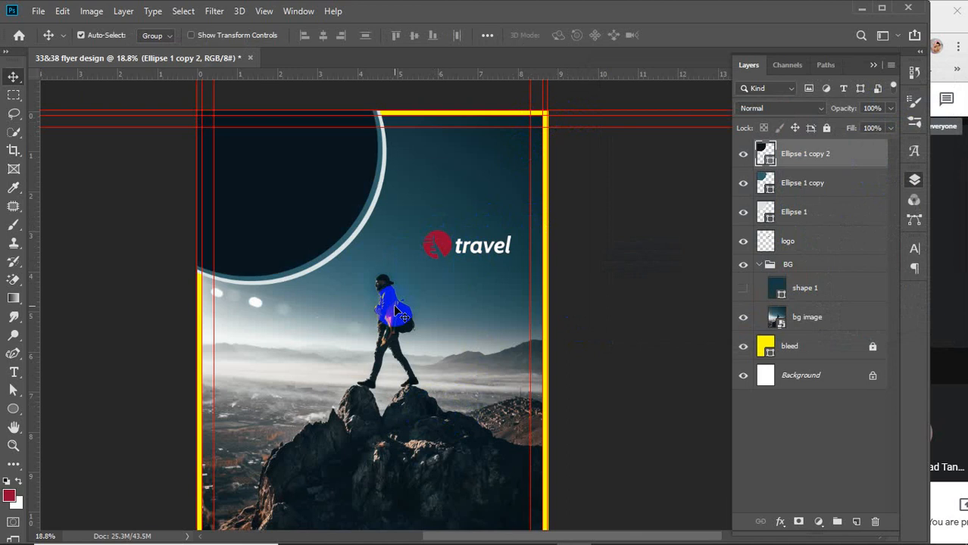
pyautogui.click(784, 167)
pyautogui.doubleClick(869, 156)
pyautogui.moveTo(622, 86); pyautogui.dragTo(841, 70)
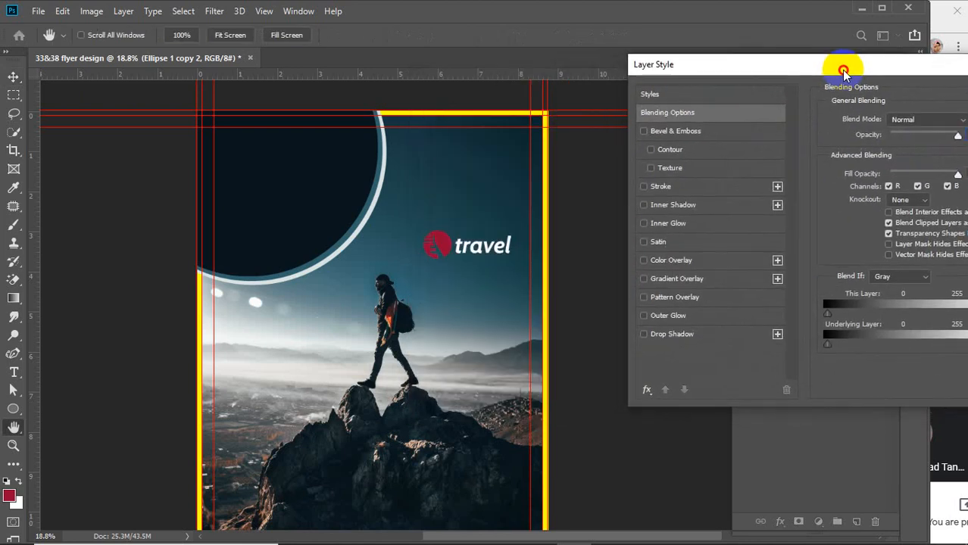
pyautogui.click(654, 335)
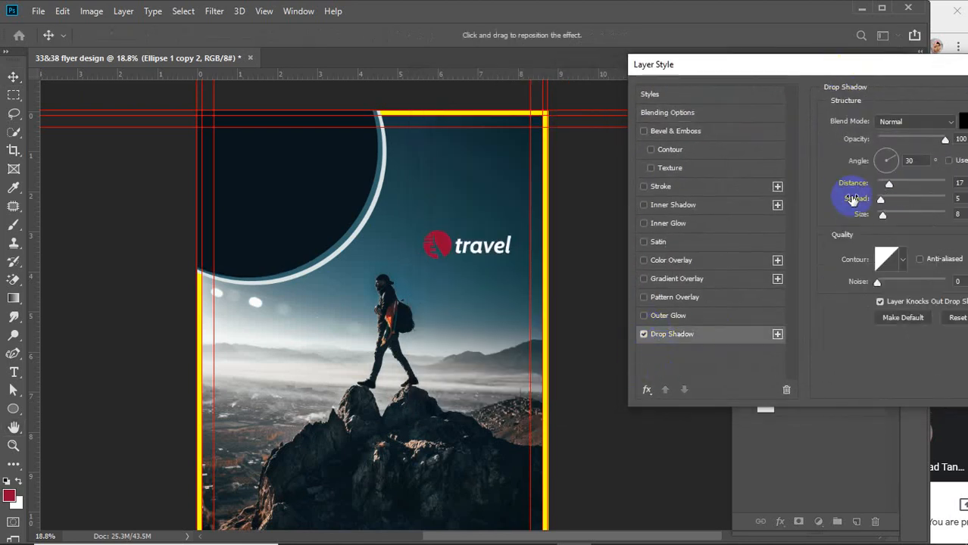
pyautogui.click(962, 122)
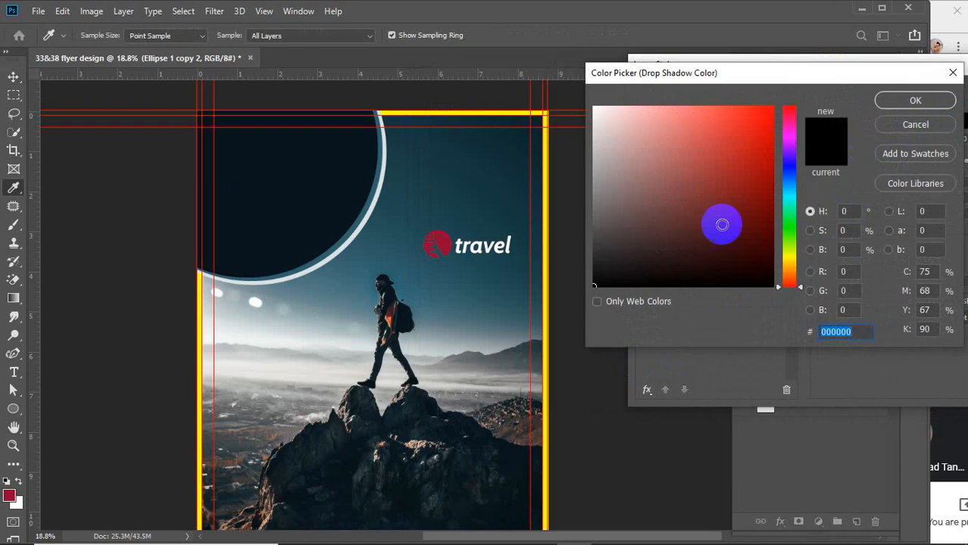
pyautogui.click(594, 222)
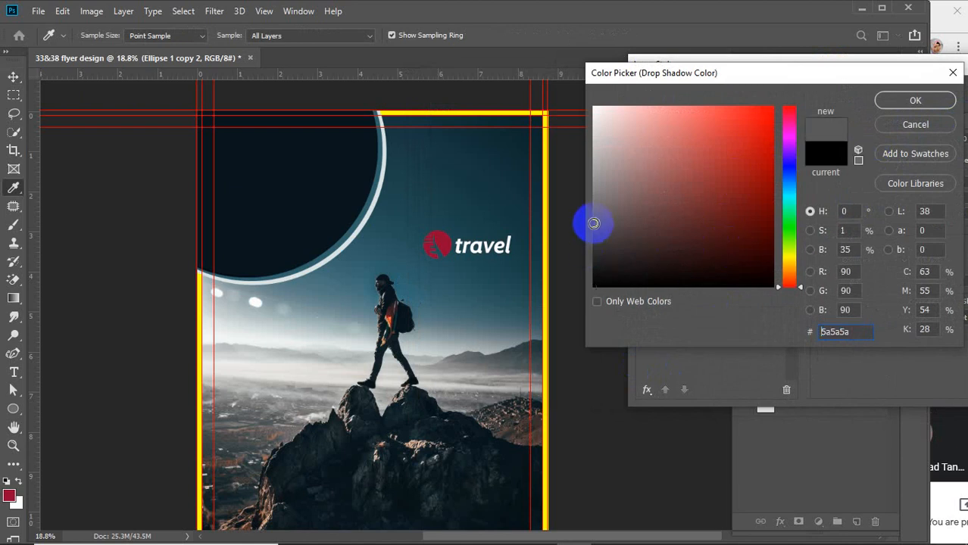
pyautogui.click(887, 101)
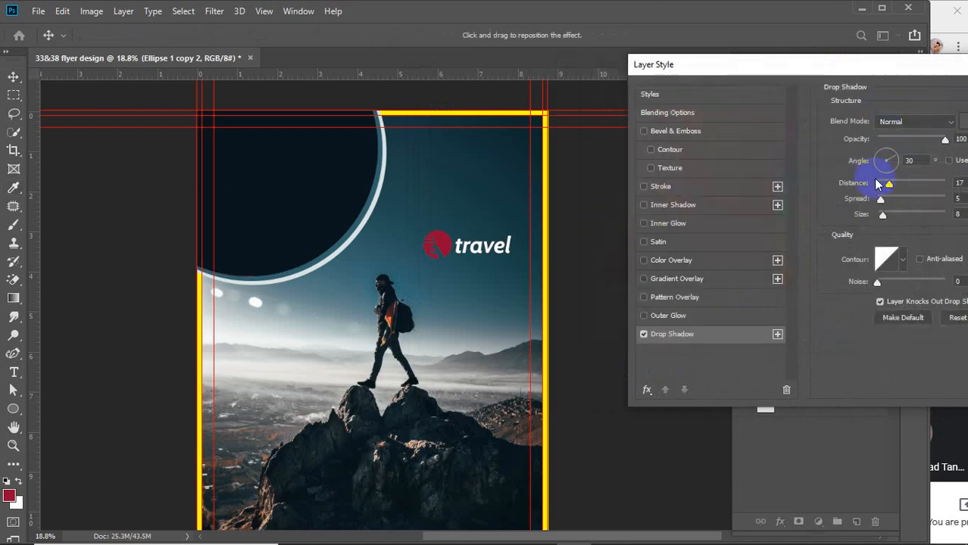
pyautogui.moveTo(828, 70); pyautogui.dragTo(730, 66)
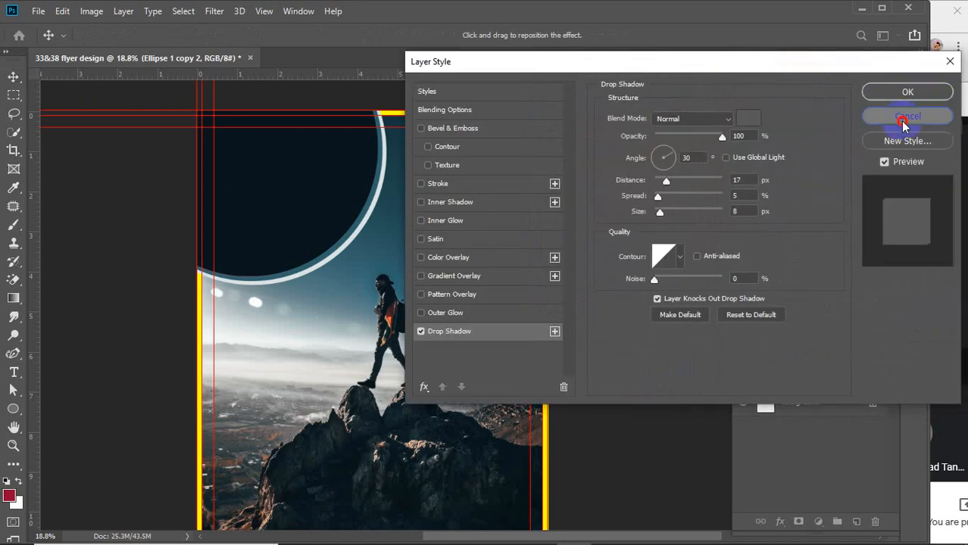
pyautogui.click(907, 116)
# Recolor the smallest circle to the dark teal 0d2930 sampled from the sky in the upper part of the photo
pyautogui.click(766, 157)
pyautogui.doubleClick(765, 157)
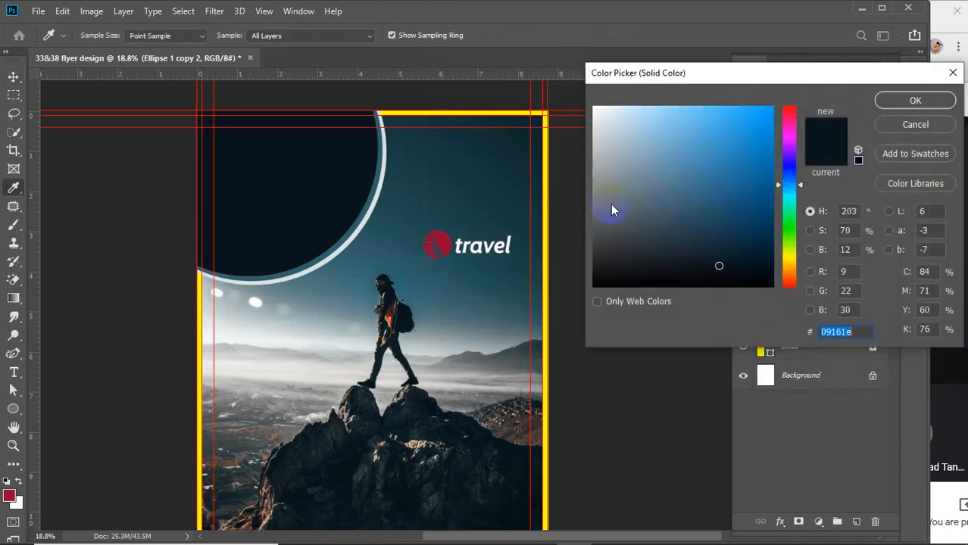
pyautogui.click(469, 139)
pyautogui.moveTo(469, 139); pyautogui.dragTo(486, 113)
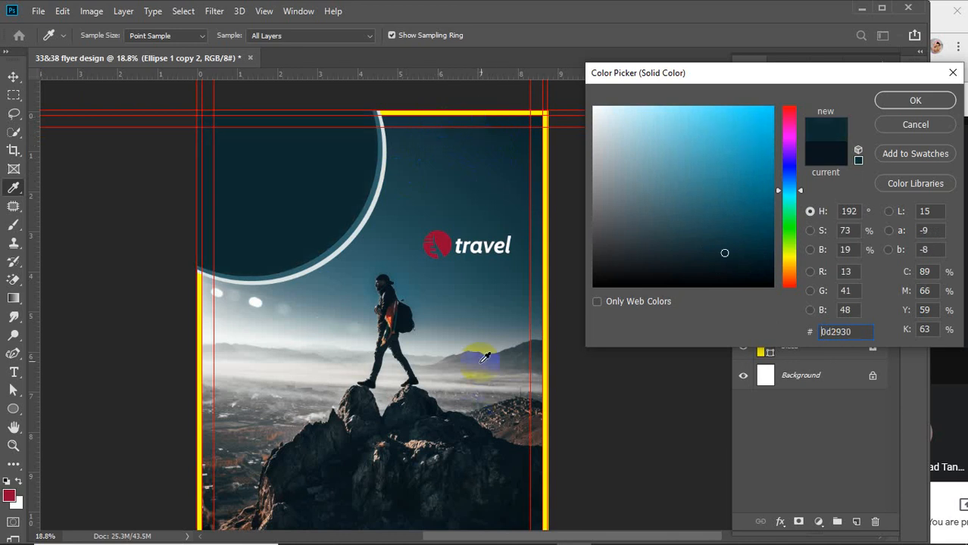
pyautogui.click(913, 99)
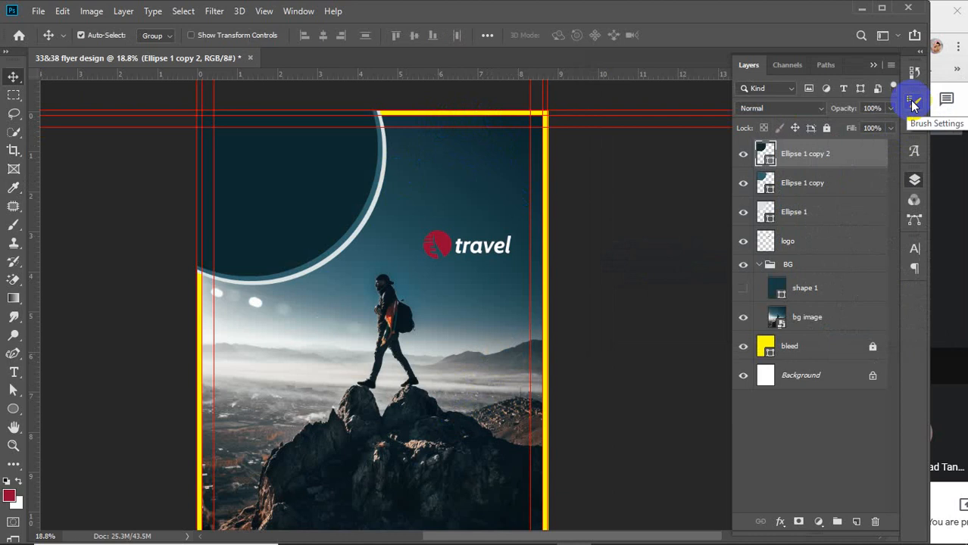
# Add a drop shadow to the largest circle, Ellipse 1, with the shadow color set to gray 747474
pyautogui.click(767, 214)
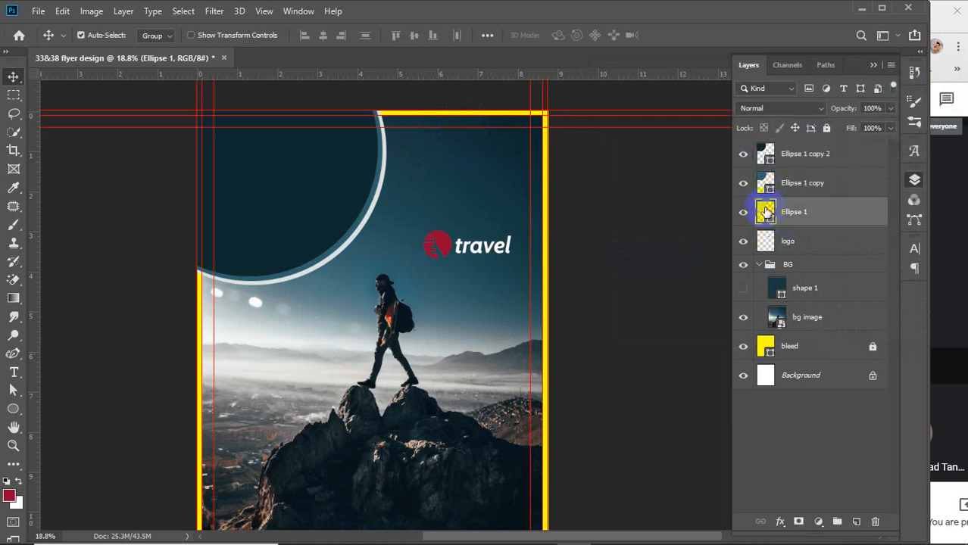
pyautogui.doubleClick(857, 208)
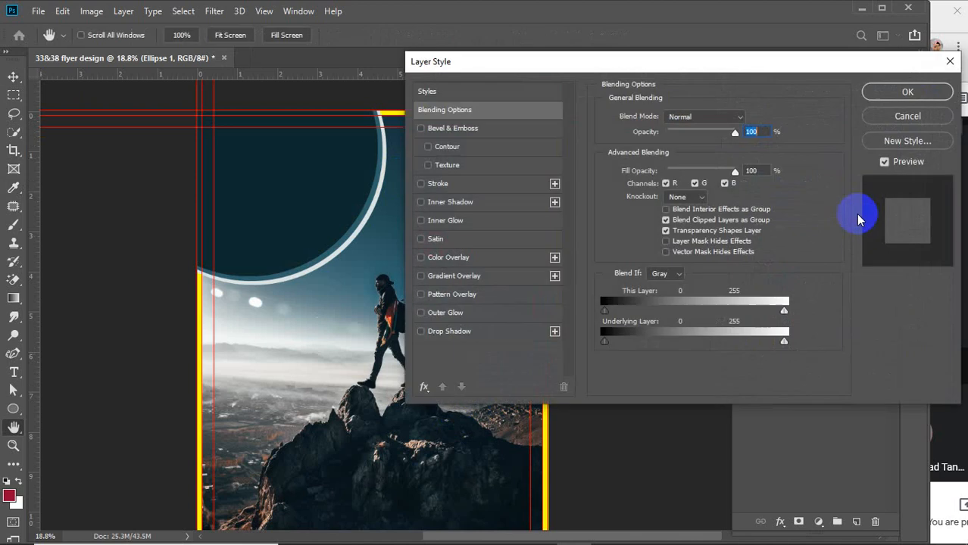
pyautogui.moveTo(618, 66); pyautogui.dragTo(789, 70)
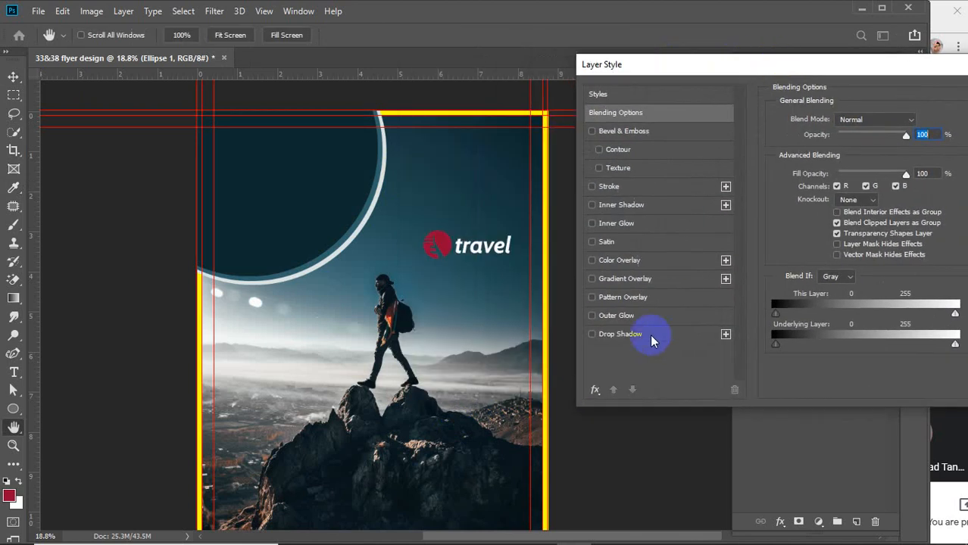
pyautogui.click(618, 337)
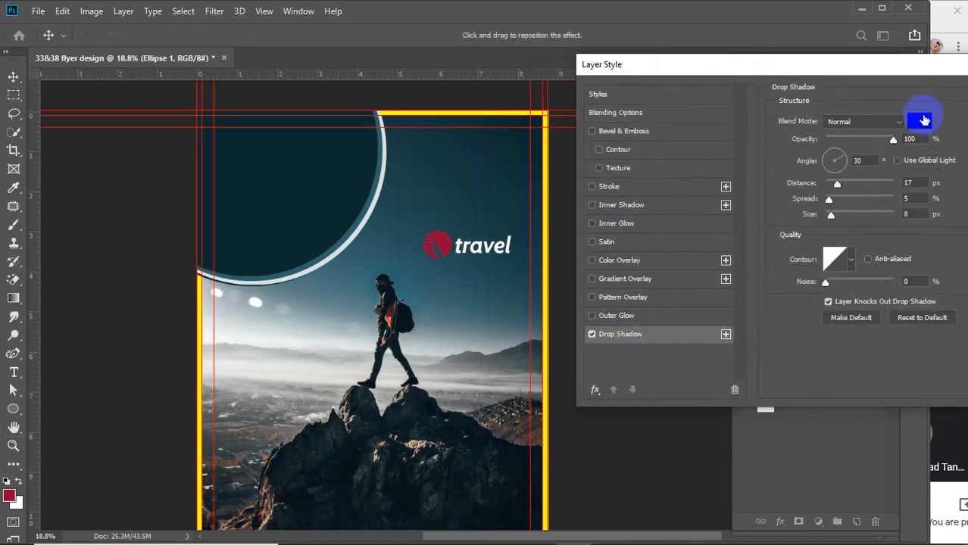
pyautogui.click(918, 121)
pyautogui.moveTo(606, 222); pyautogui.dragTo(588, 225)
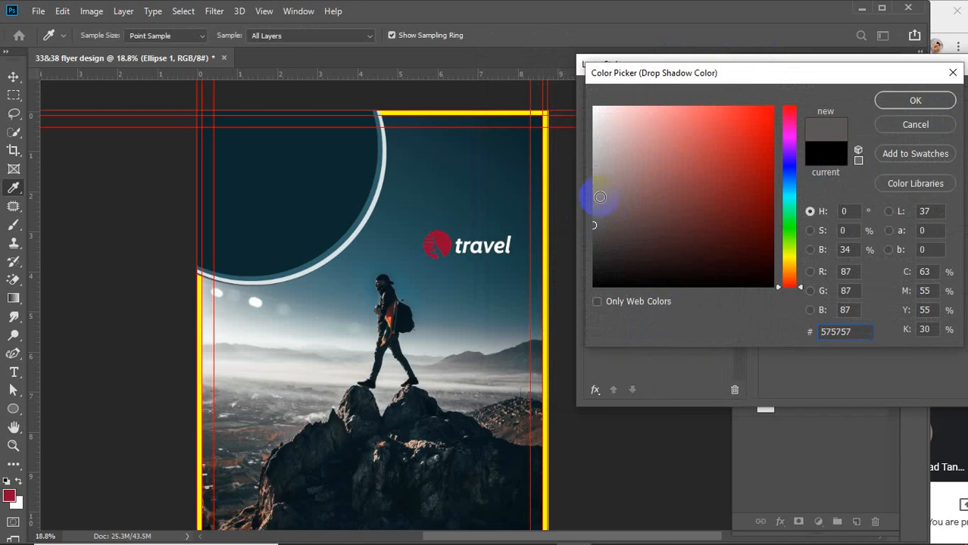
pyautogui.click(591, 205)
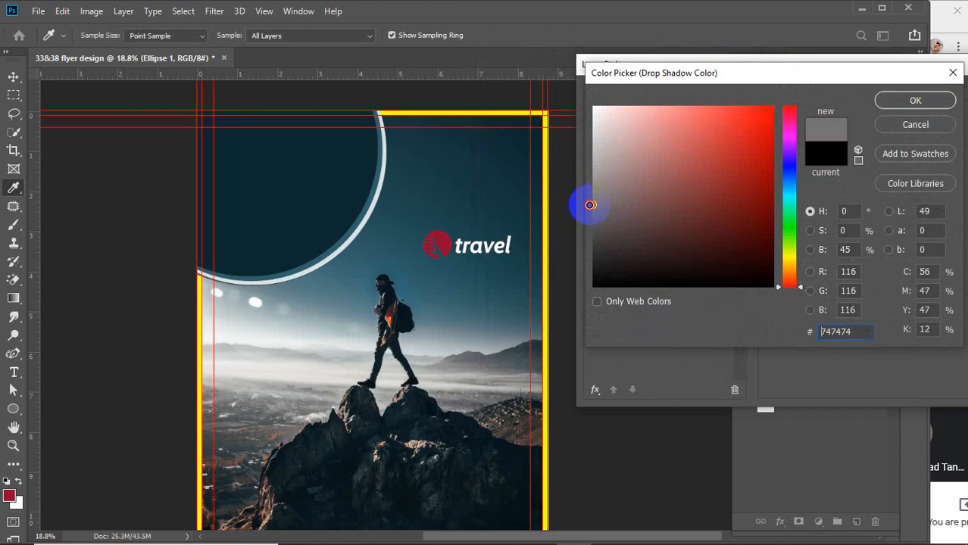
pyautogui.click(896, 104)
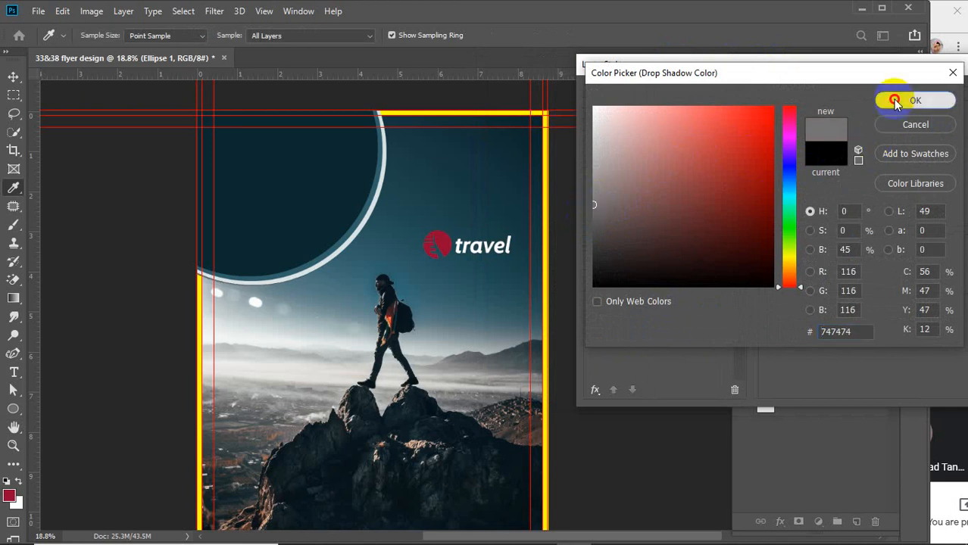
# Set the largest circle's drop shadow to a 140° angle, 43 px distance, 0% spread and 163 px size
pyautogui.click(838, 184)
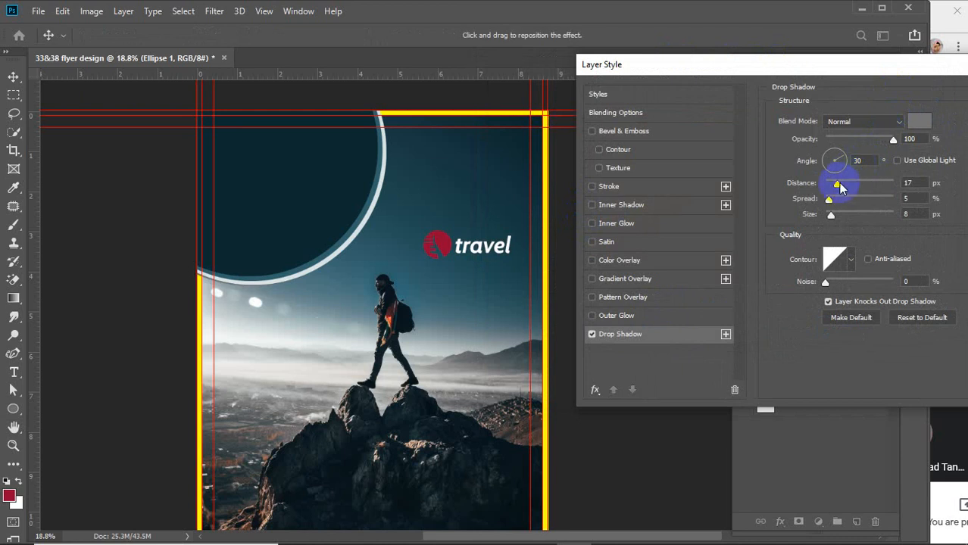
pyautogui.moveTo(838, 187); pyautogui.dragTo(870, 205)
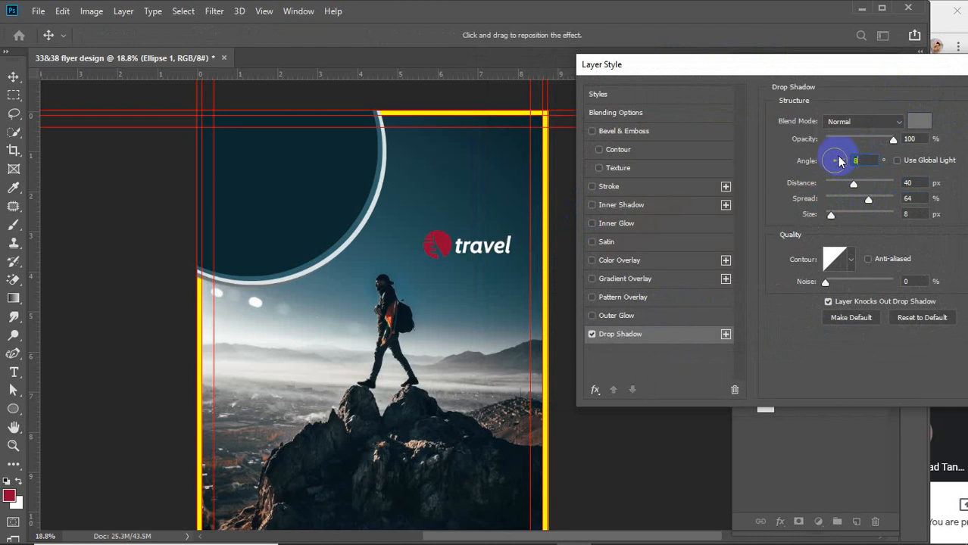
pyautogui.moveTo(836, 154); pyautogui.dragTo(827, 164)
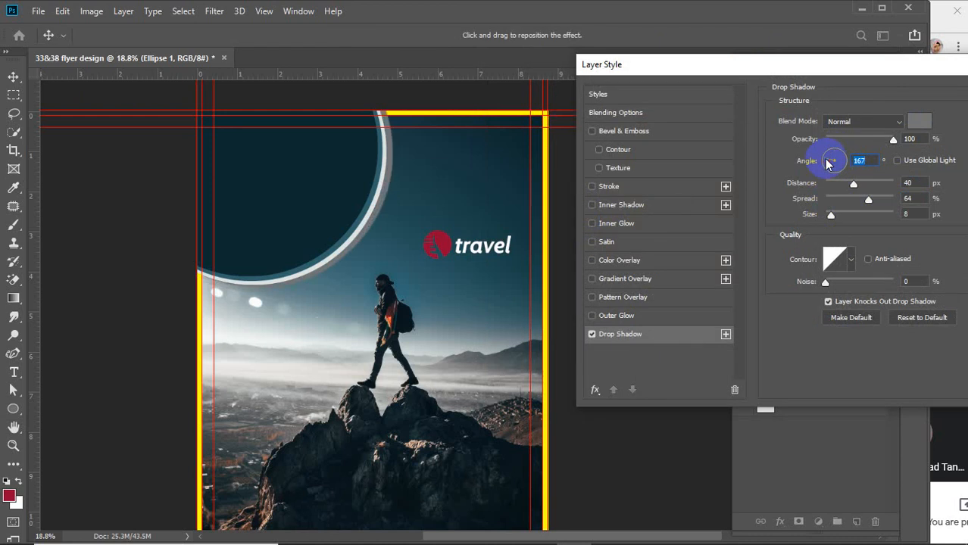
pyautogui.click(828, 162)
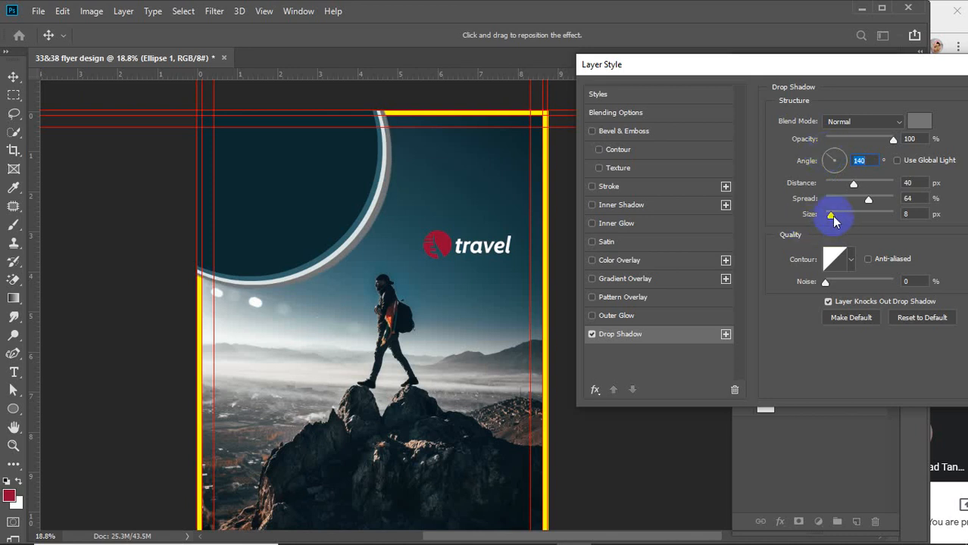
pyautogui.moveTo(830, 216); pyautogui.dragTo(869, 216)
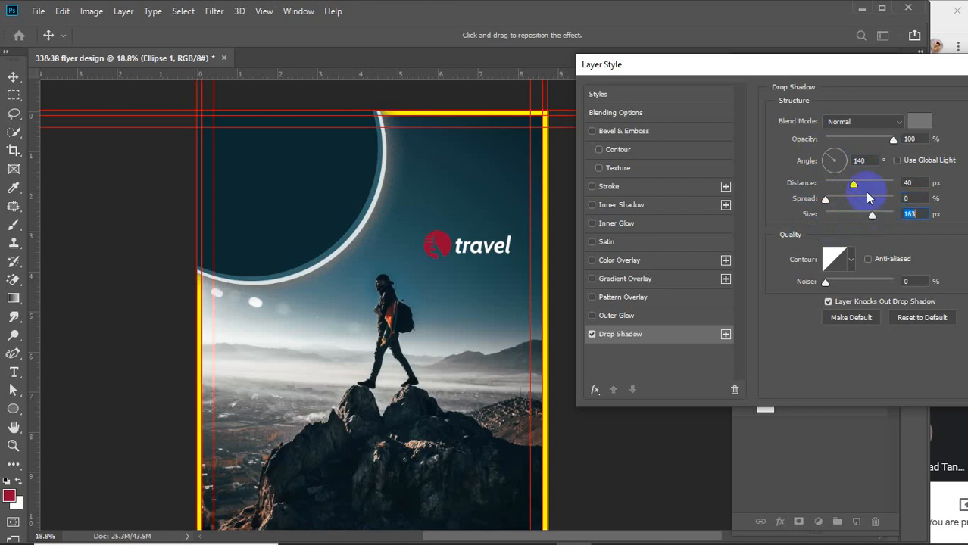
pyautogui.moveTo(854, 183)
pyautogui.mouseDown()
pyautogui.moveTo(881, 188)
pyautogui.moveTo(858, 190)
pyautogui.mouseUp()
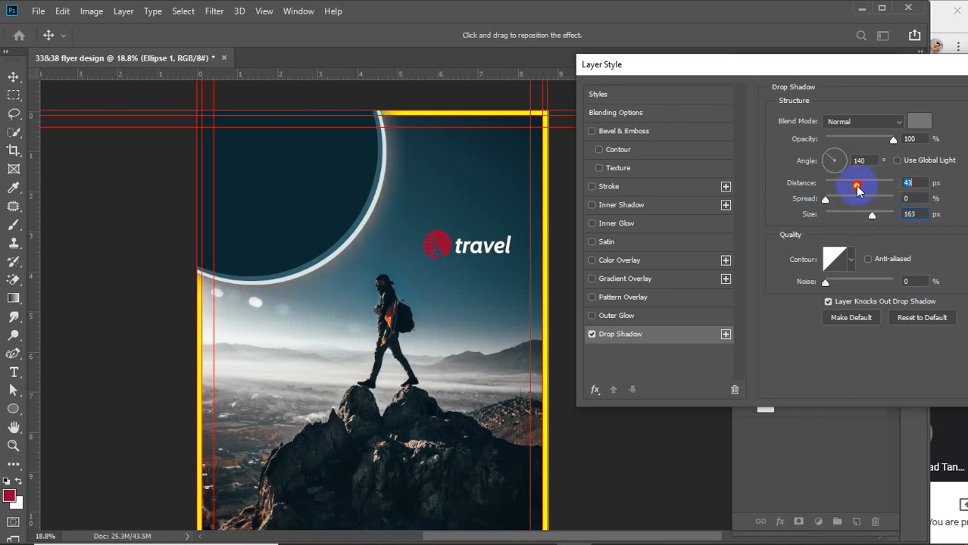
# Change the largest circle's drop shadow color to a very dark teal and apply the layer style
pyautogui.click(918, 121)
pyautogui.click(731, 151)
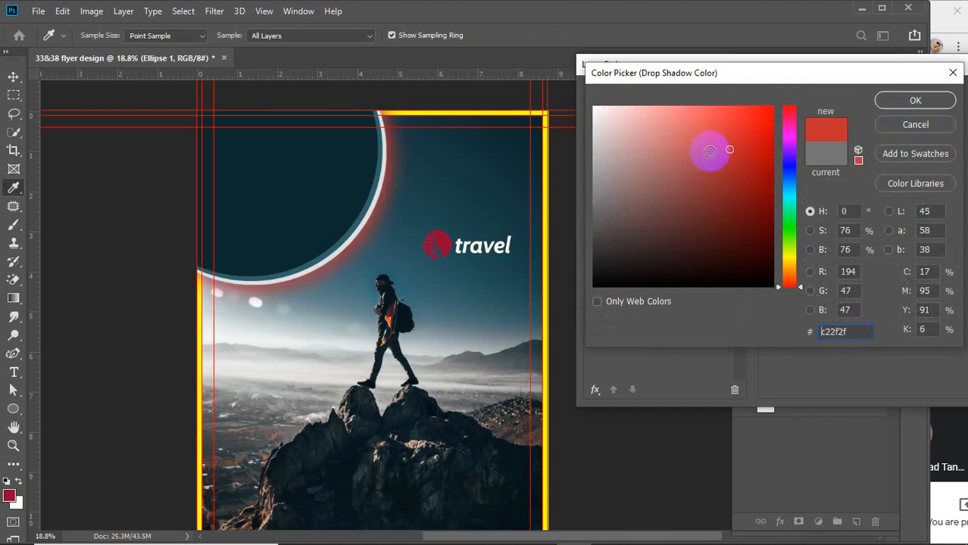
pyautogui.click(654, 171)
pyautogui.click(440, 275)
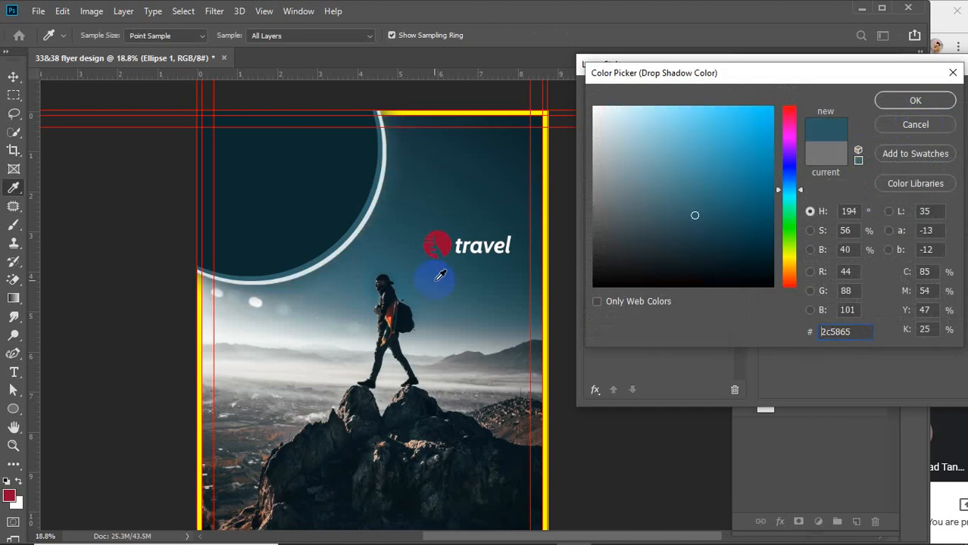
pyautogui.moveTo(462, 288); pyautogui.dragTo(734, 270)
pyautogui.click(884, 99)
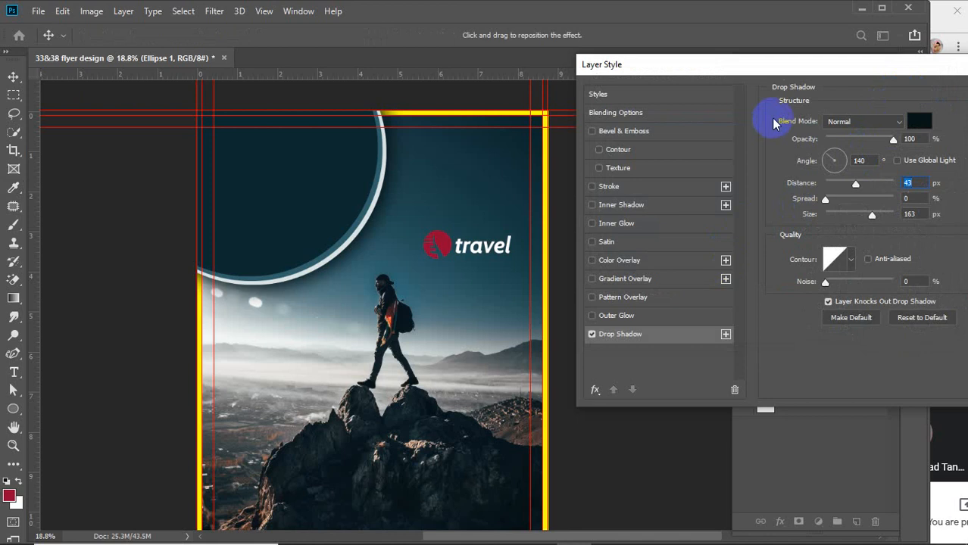
pyautogui.moveTo(848, 66); pyautogui.dragTo(816, 74)
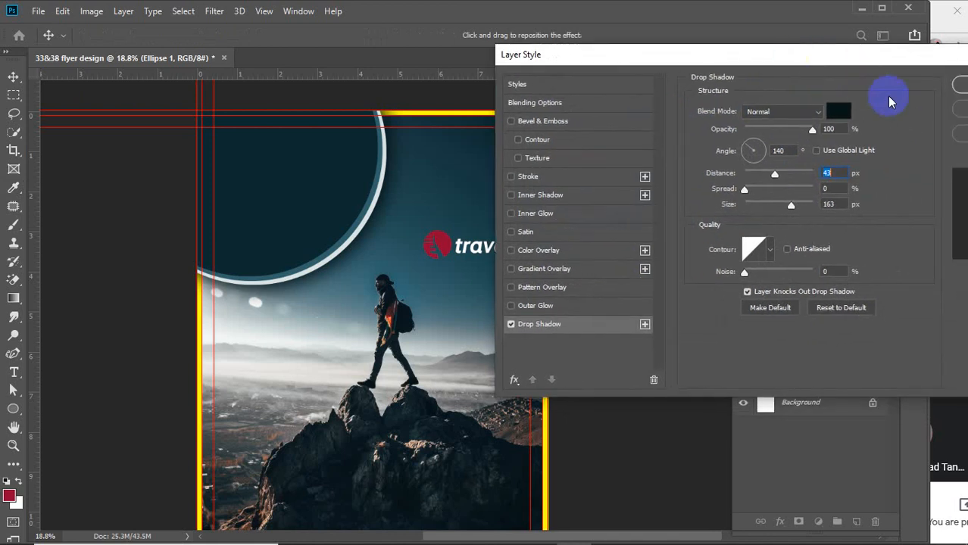
pyautogui.click(950, 85)
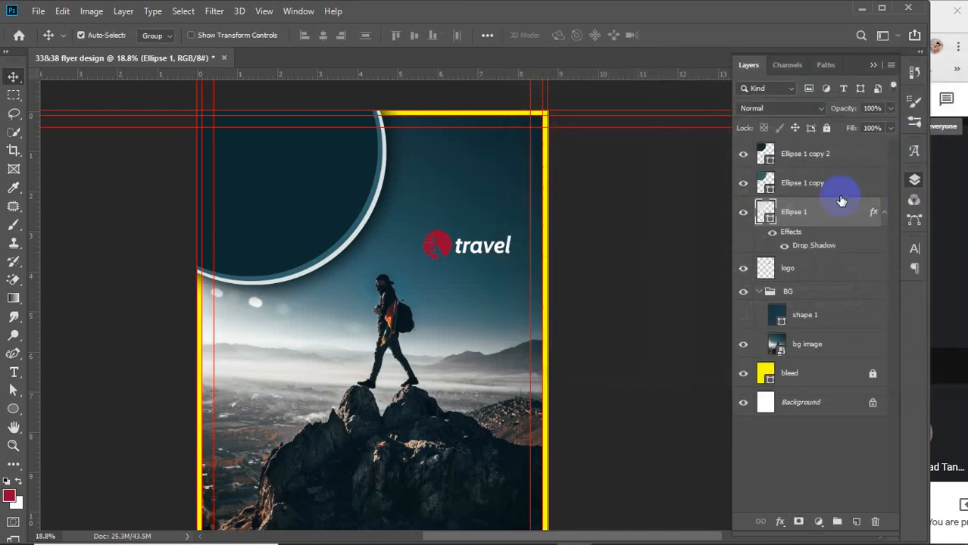
# Show the shape 1 overlay in the BG group and set its opacity to 75%
pyautogui.click(743, 316)
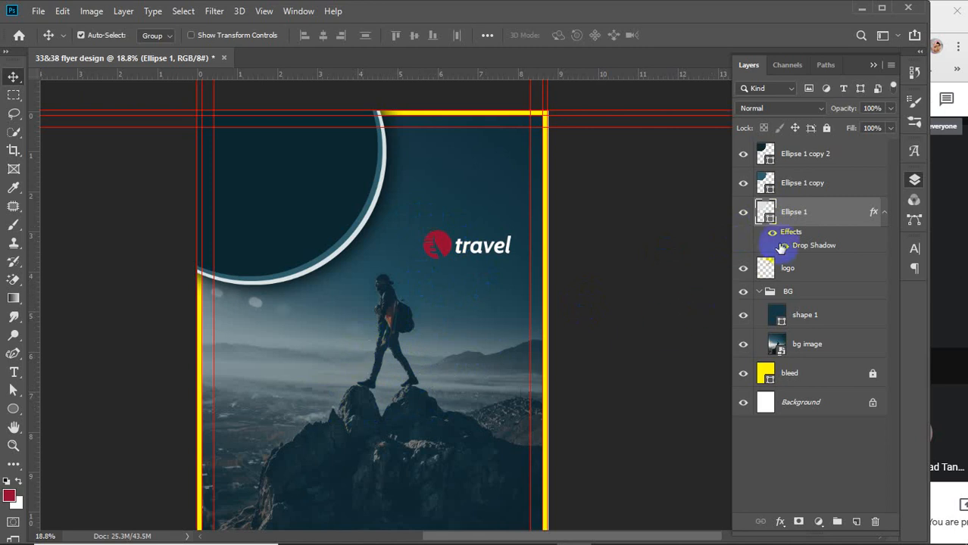
pyautogui.click(817, 314)
pyautogui.moveTo(838, 112); pyautogui.dragTo(856, 112)
pyautogui.press('Up')
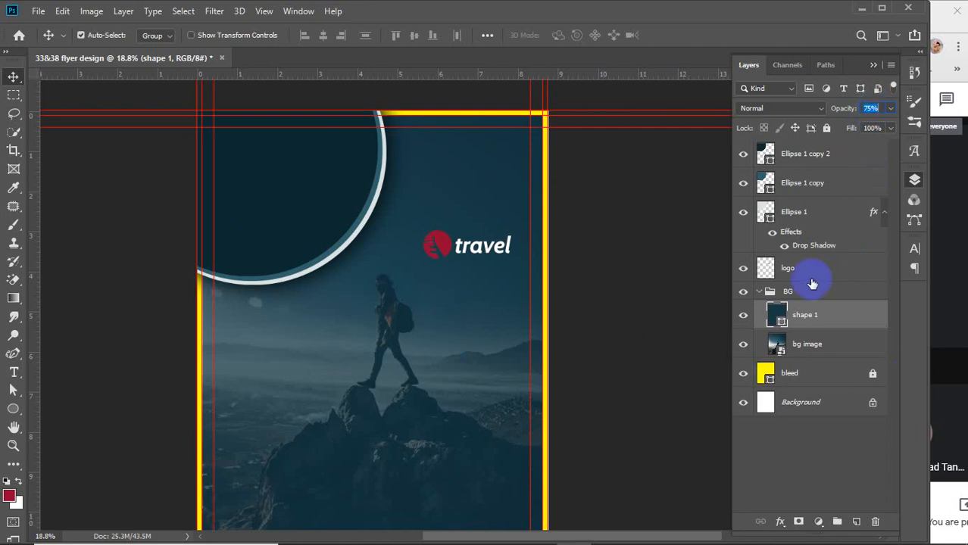
# Bring the logo layer above Ellipse 1 copy 2 and move the logo into the flyer's upper-left corner, aligned with the margin guides
pyautogui.click(809, 159)
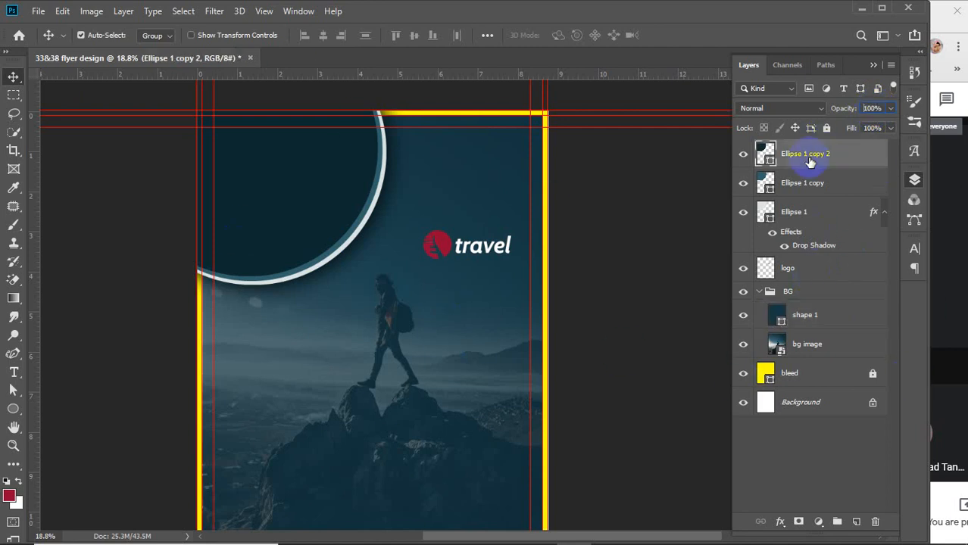
pyautogui.click(820, 273)
pyautogui.moveTo(820, 274); pyautogui.dragTo(817, 144)
pyautogui.moveTo(442, 244); pyautogui.dragTo(243, 145)
pyautogui.scroll(2, 237, 143)
pyautogui.scroll(3, 238, 142)
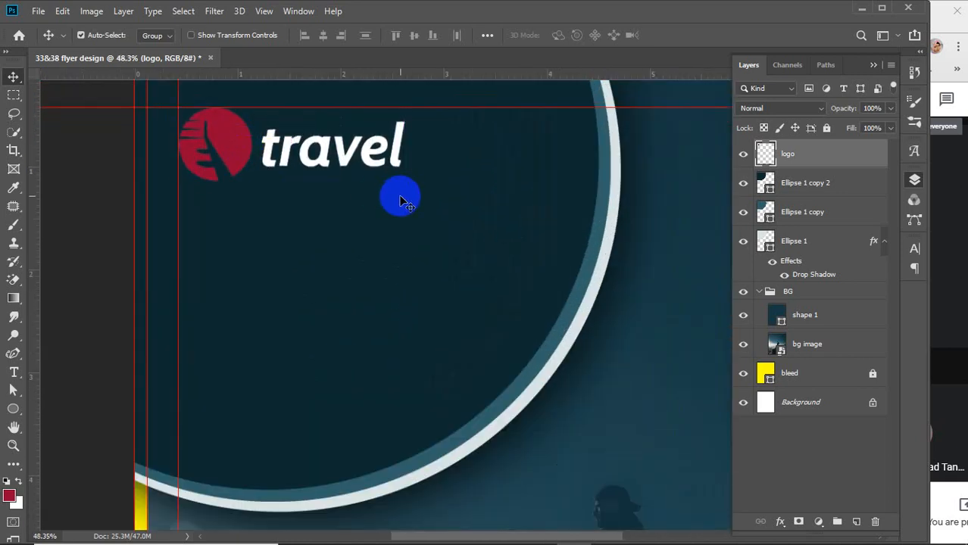
# Scale the logo up proportionally to about 118%, keeping its upper-left corner on the margin guides
pyautogui.hotkey('ctrl', 't')
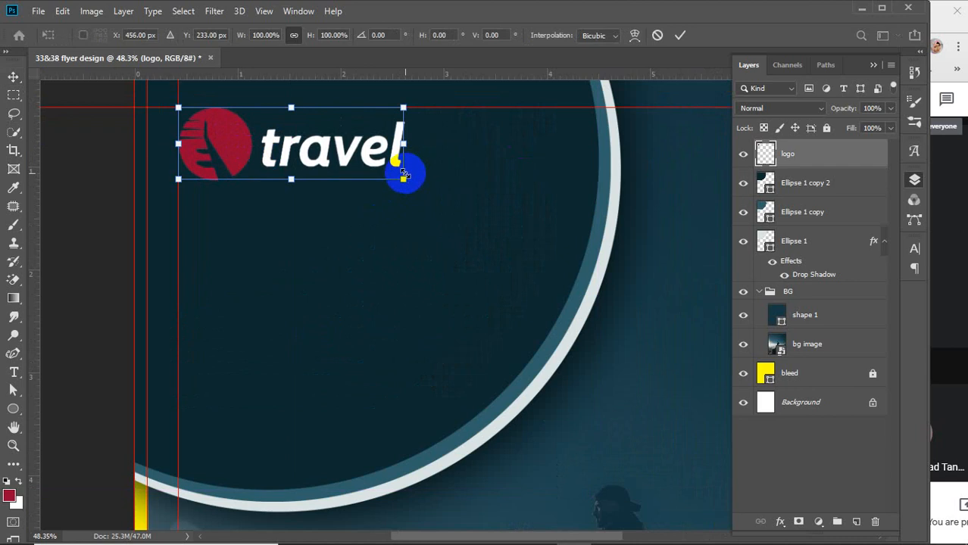
pyautogui.moveTo(403, 176); pyautogui.dragTo(442, 194)
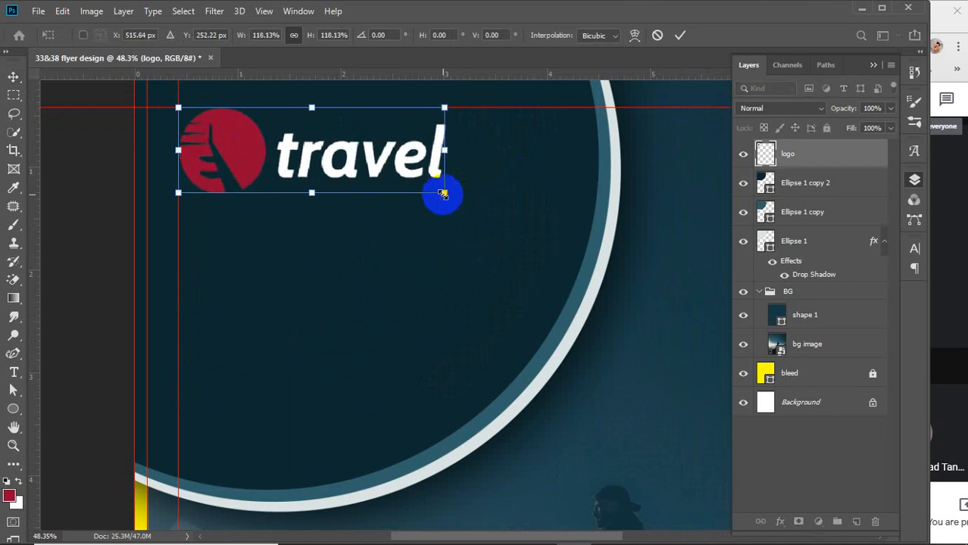
pyautogui.click(679, 35)
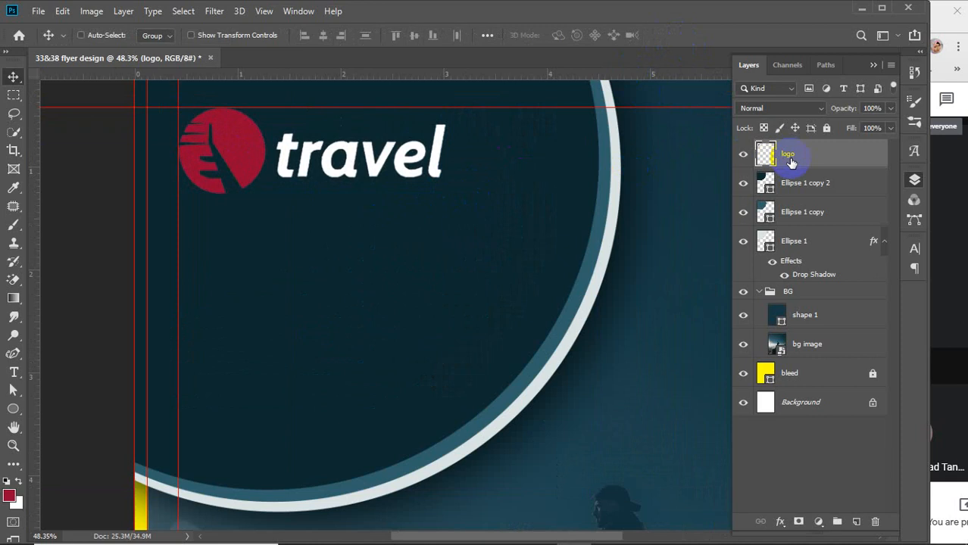
# Duplicate the logo layer and fill the whole copy with teal 2e6775, based on the circle's middle ring color
pyautogui.hotkey('ctrl', 'j')
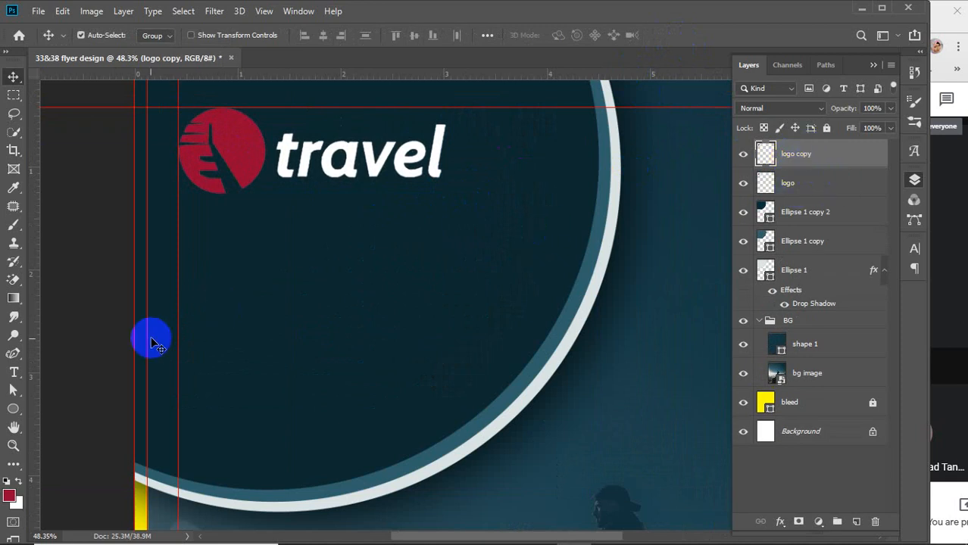
pyautogui.keyDown('ctrl'); pyautogui.click(764, 154); pyautogui.keyUp('ctrl')
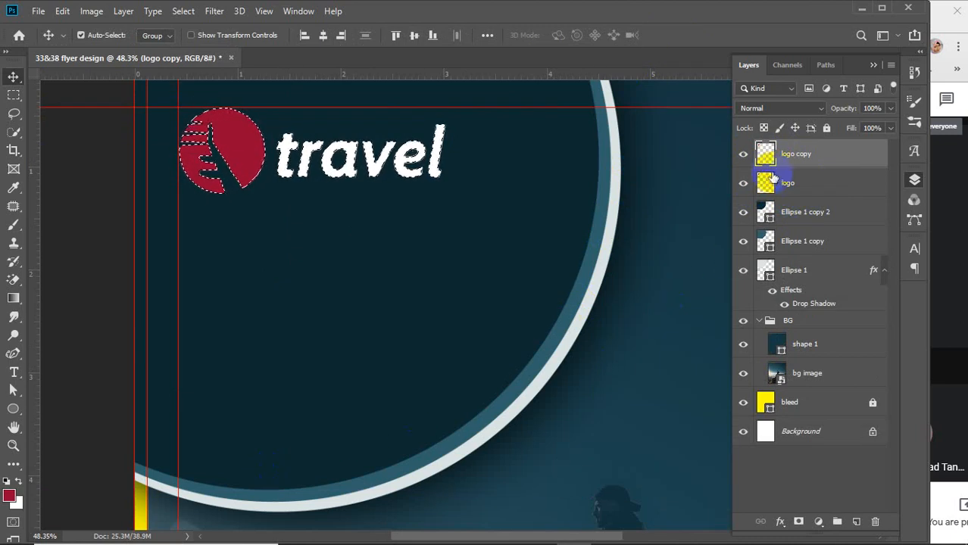
pyautogui.click(9, 496)
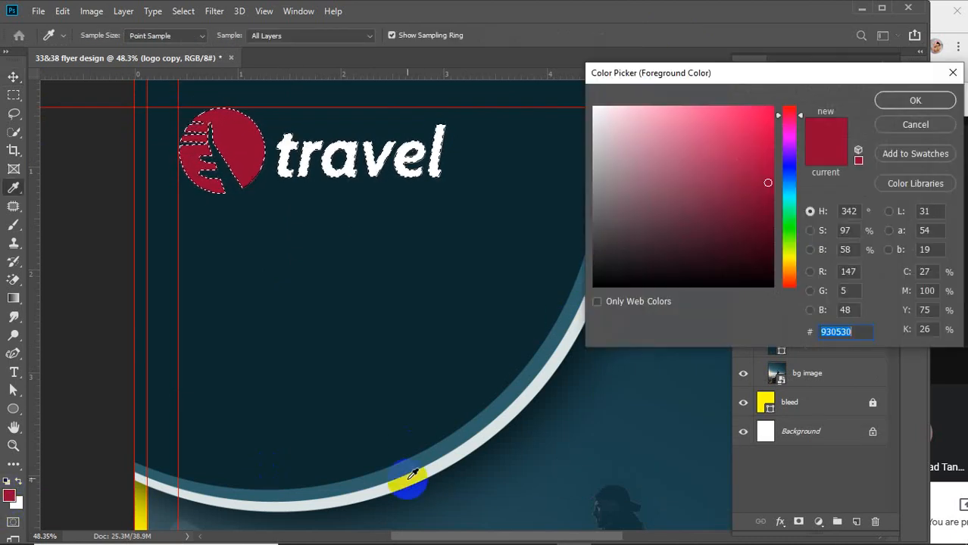
pyautogui.click(424, 455)
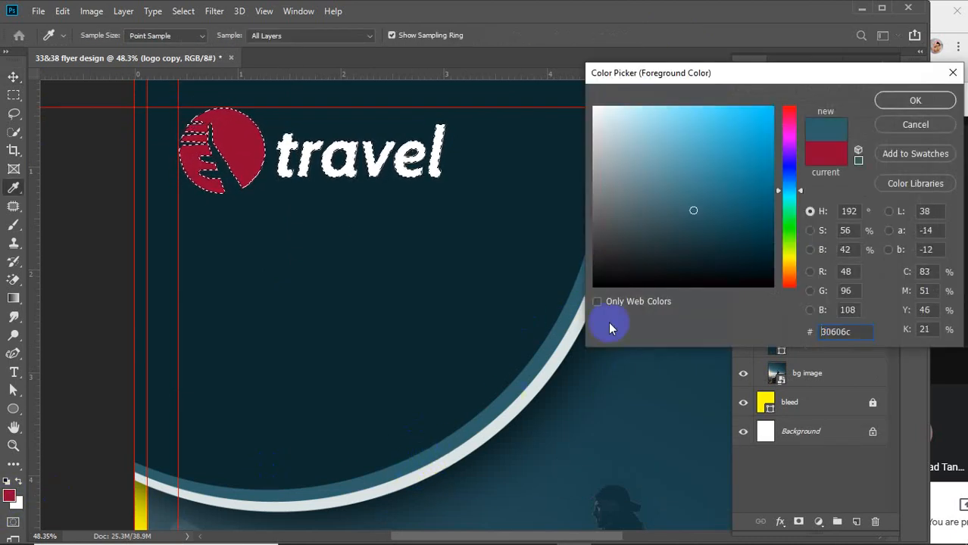
pyautogui.click(702, 204)
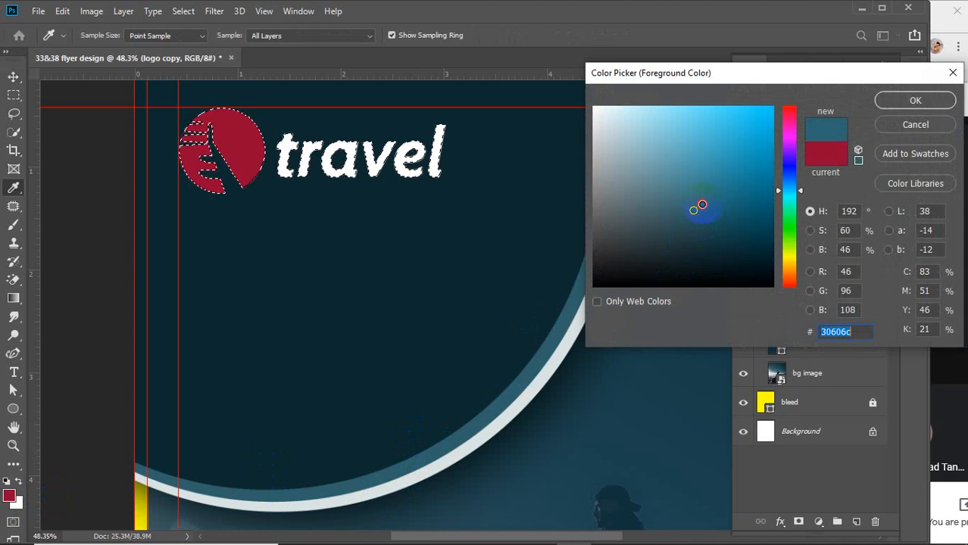
pyautogui.click(912, 99)
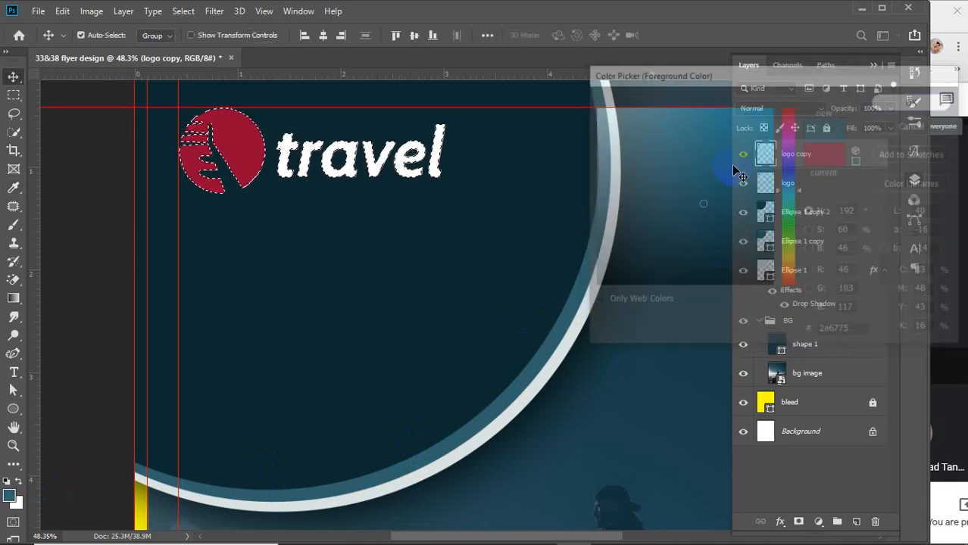
pyautogui.hotkey('alt', 'BackSpace')
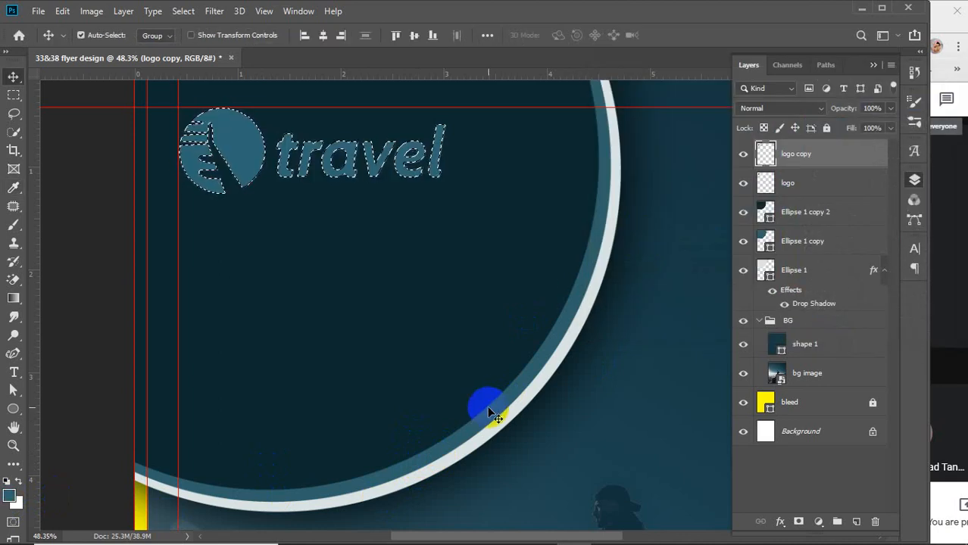
pyautogui.hotkey('ctrl', 'd')
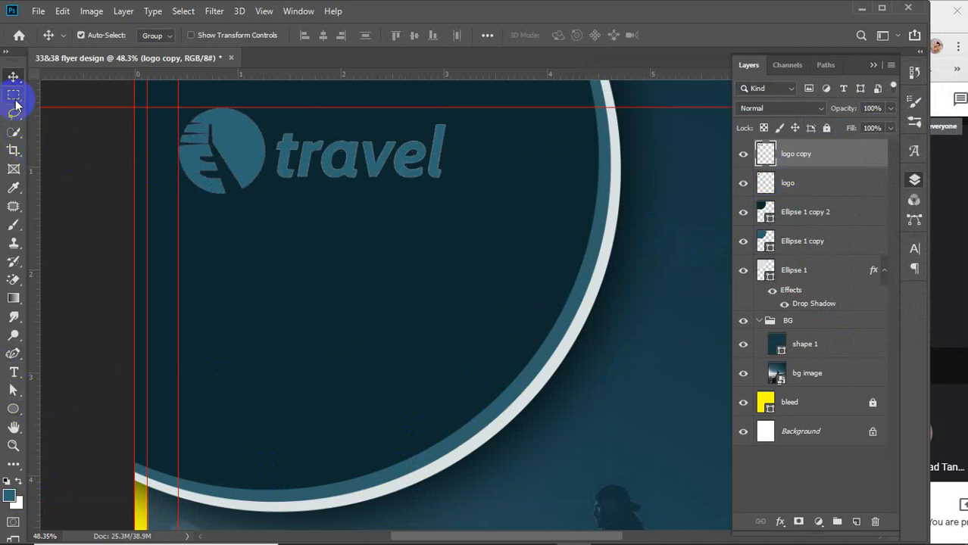
# Delete the word "travel" from the logo copy using a rectangular selection, and deselect
pyautogui.moveTo(16, 101); pyautogui.dragTo(165, 110)
pyautogui.moveTo(269, 119); pyautogui.dragTo(520, 229)
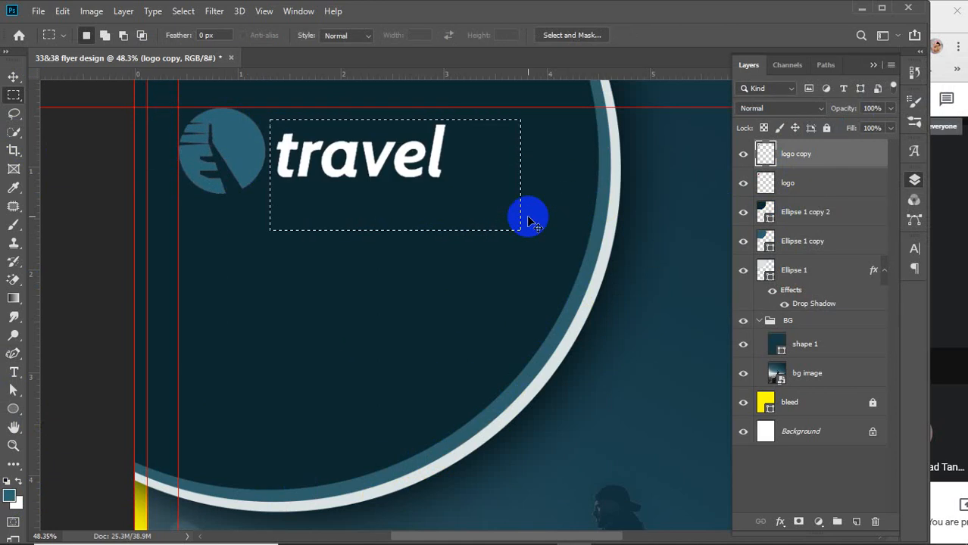
pyautogui.click(528, 217)
pyautogui.click(853, 164)
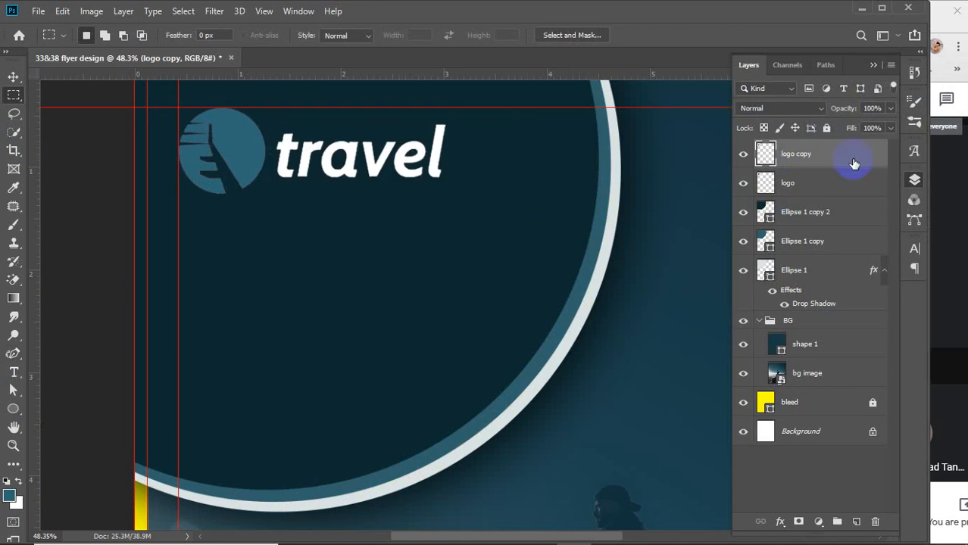
# Recolor the round emblem on the logo copy to light teal 6ac6bc
pyautogui.keyDown('ctrl'); pyautogui.click(767, 159); pyautogui.keyUp('ctrl')
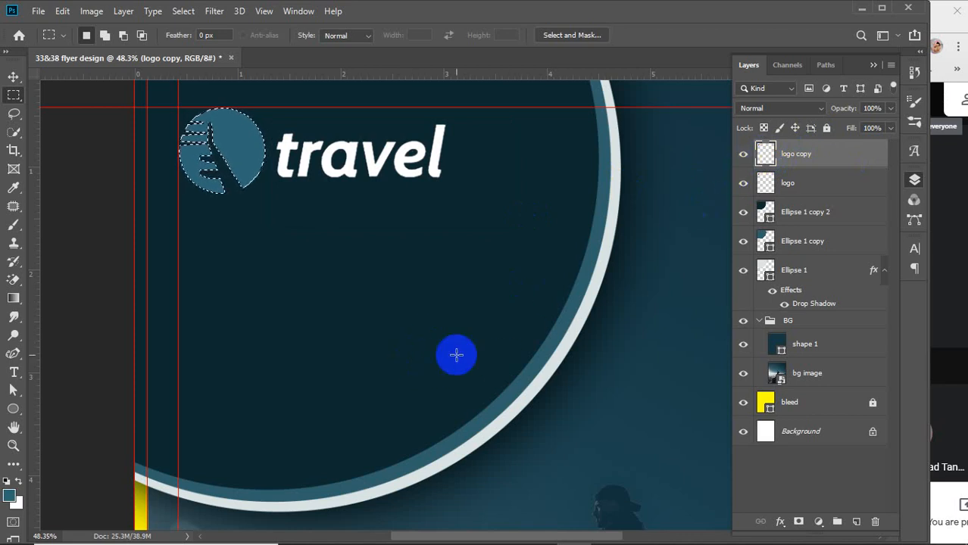
pyautogui.click(9, 495)
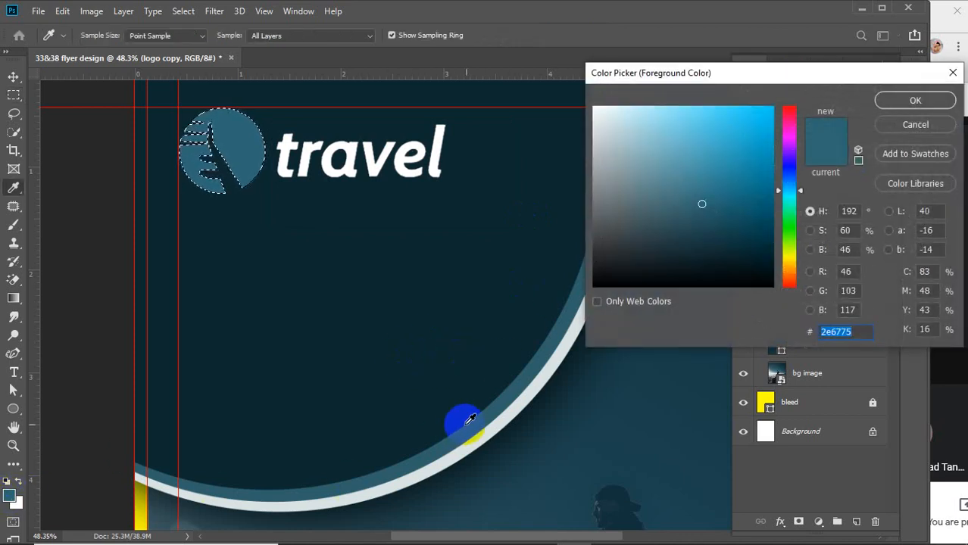
pyautogui.click(487, 413)
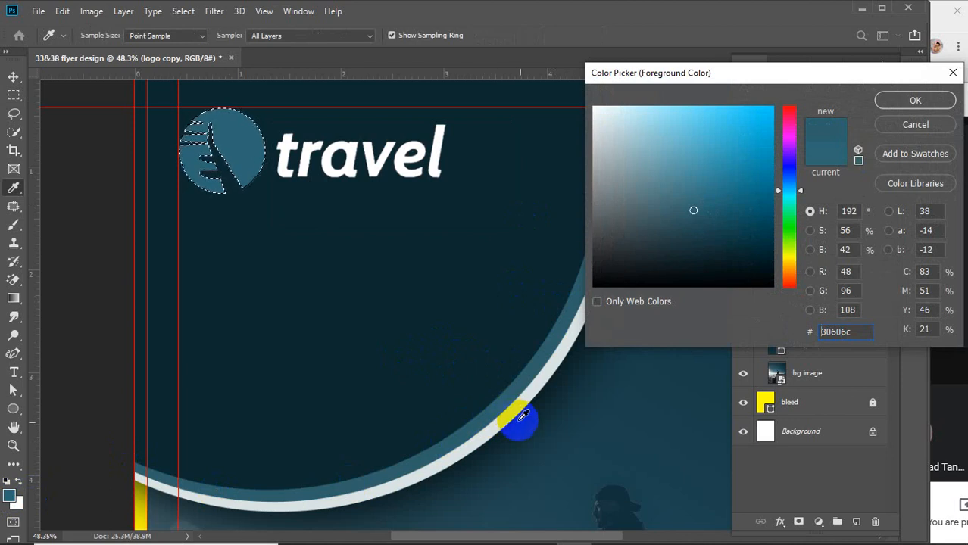
pyautogui.click(547, 441)
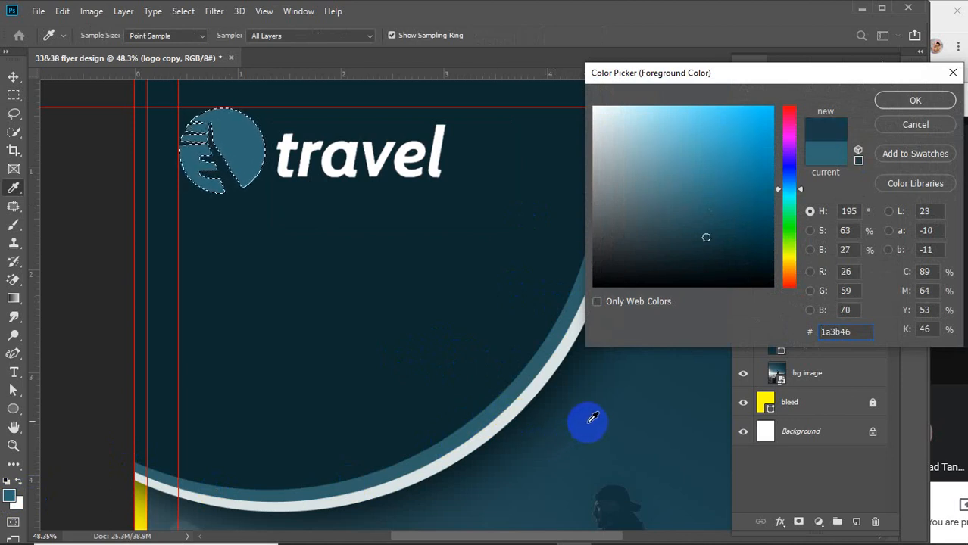
pyautogui.click(564, 348)
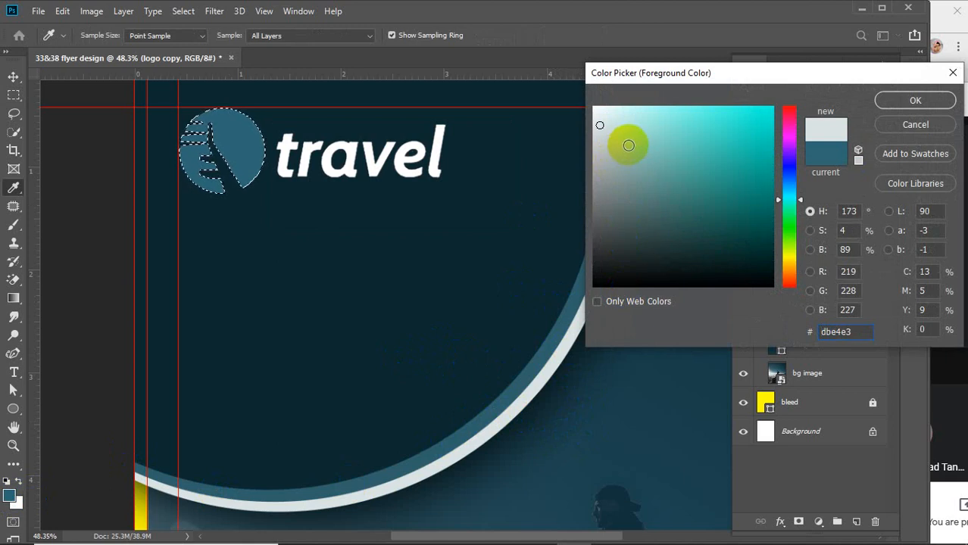
pyautogui.click(659, 160)
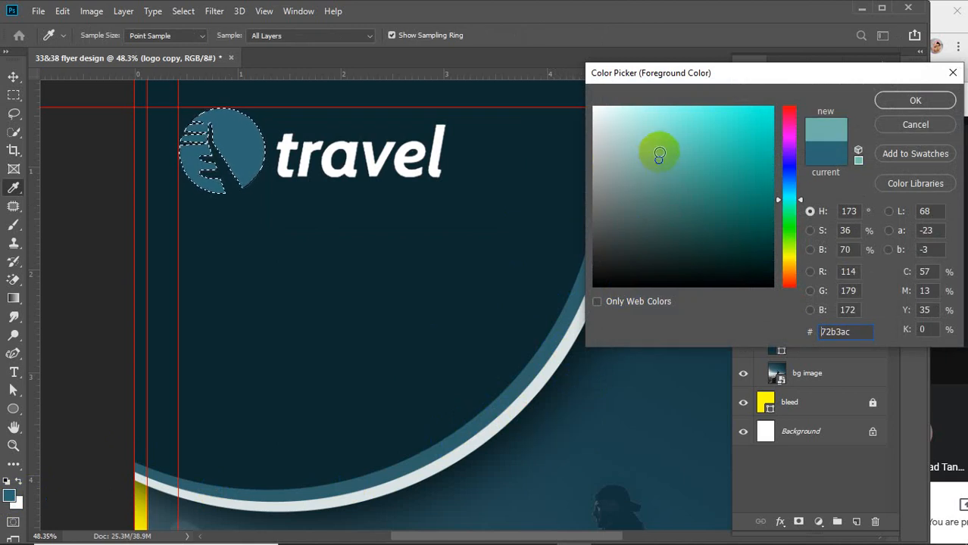
pyautogui.click(676, 145)
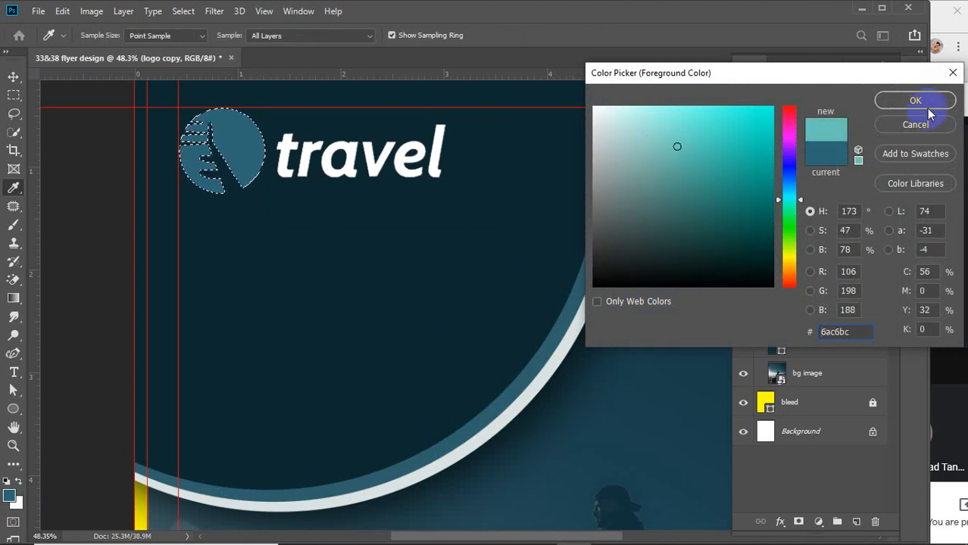
pyautogui.click(905, 103)
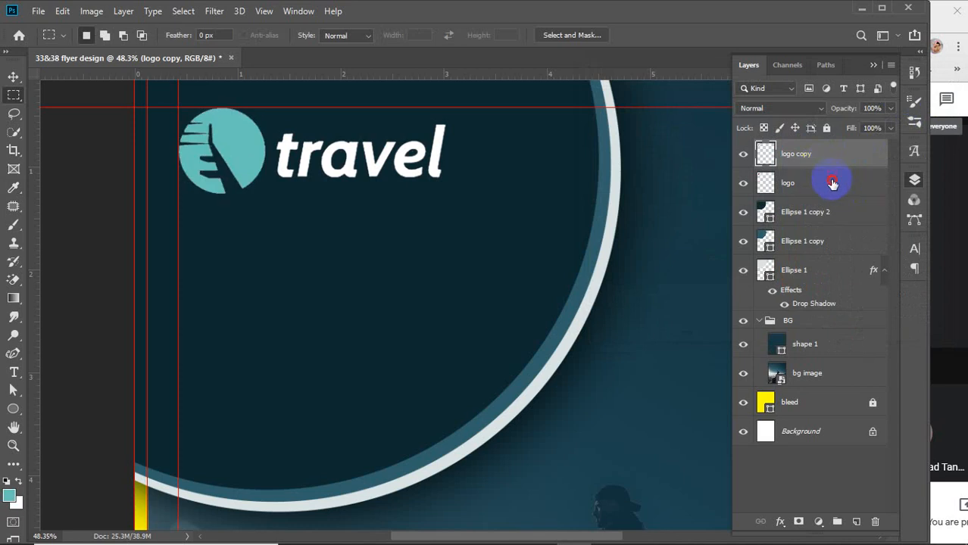
# Merge the logo copy and logo layers into one layer and rename it logo
pyautogui.keyDown('shift'); pyautogui.click(832, 183); pyautogui.keyUp('shift')
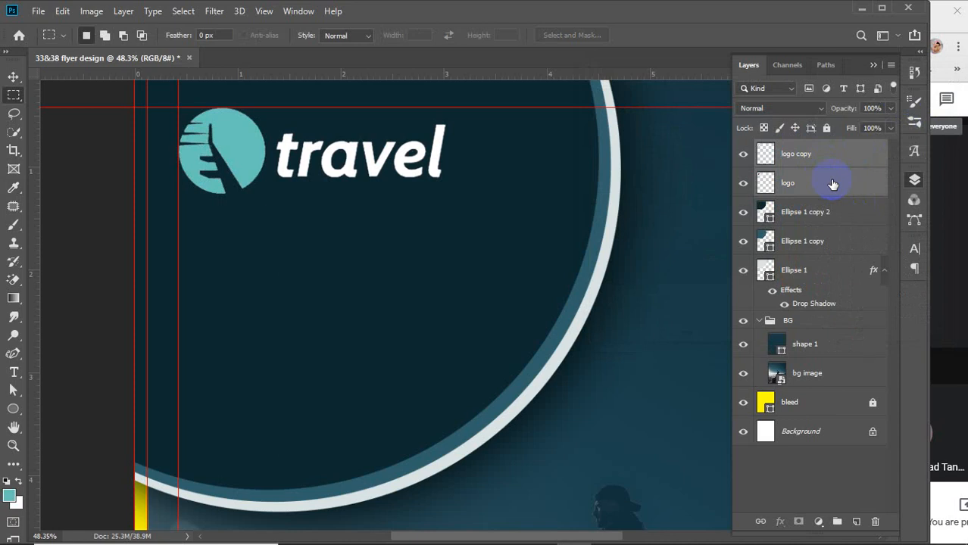
pyautogui.hotkey('ctrl', 'e')
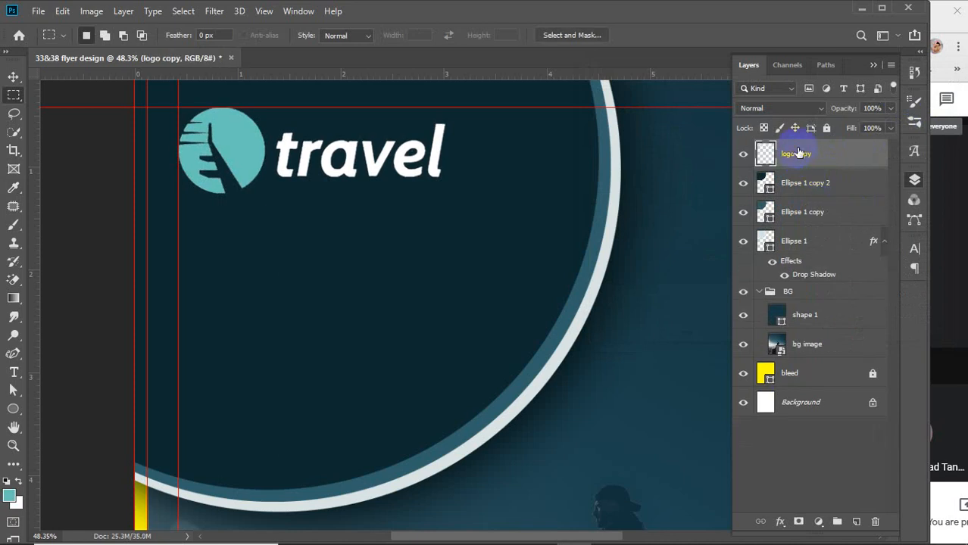
pyautogui.doubleClick(797, 153)
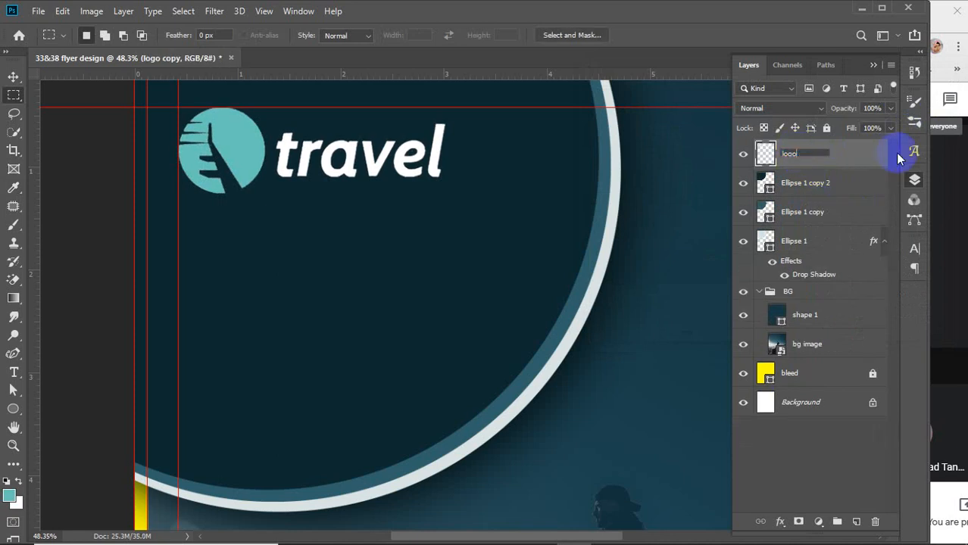
pyautogui.click(849, 162)
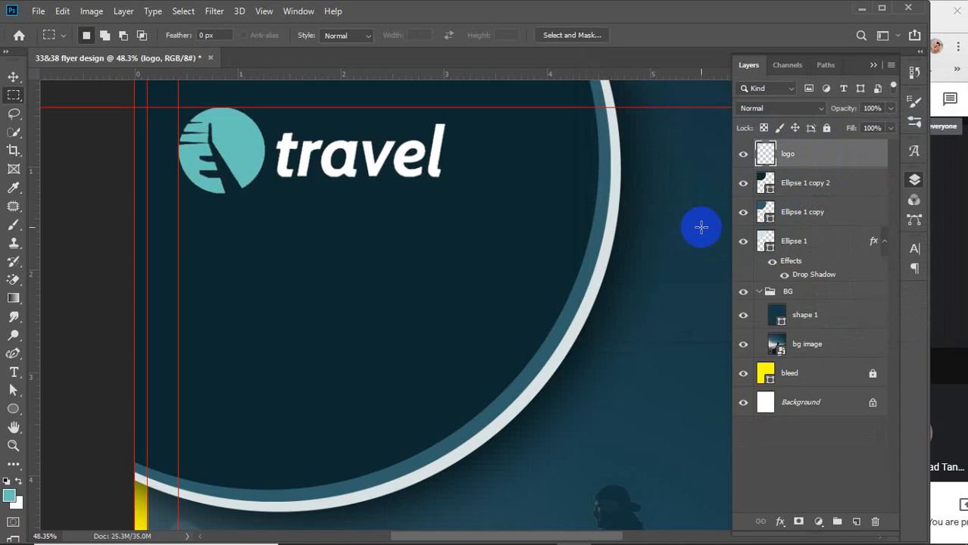
# Scale the logo down proportionally to about 60.59%, anchored at the upper-left margin guides
pyautogui.scroll(-2, 464, 320)
pyautogui.press('v')
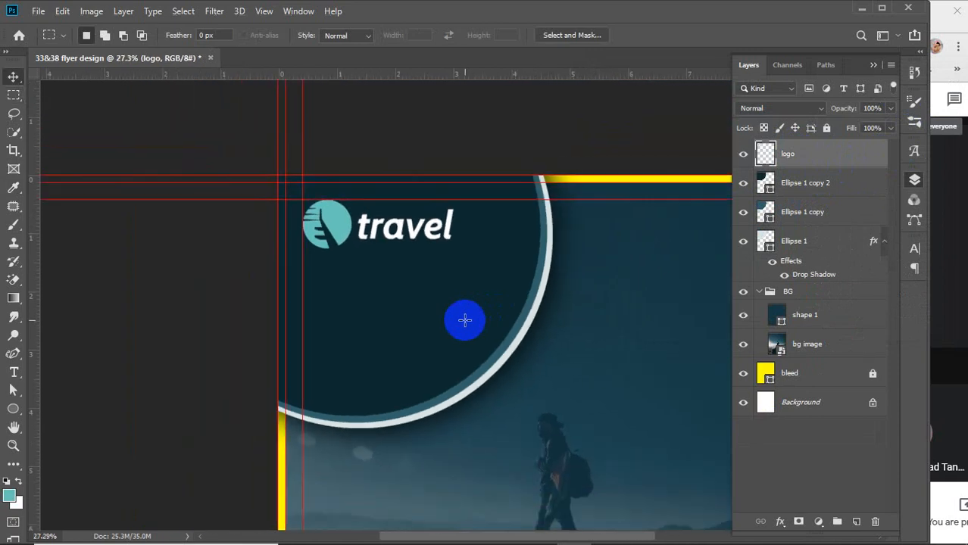
pyautogui.hotkey('ctrl', '0')
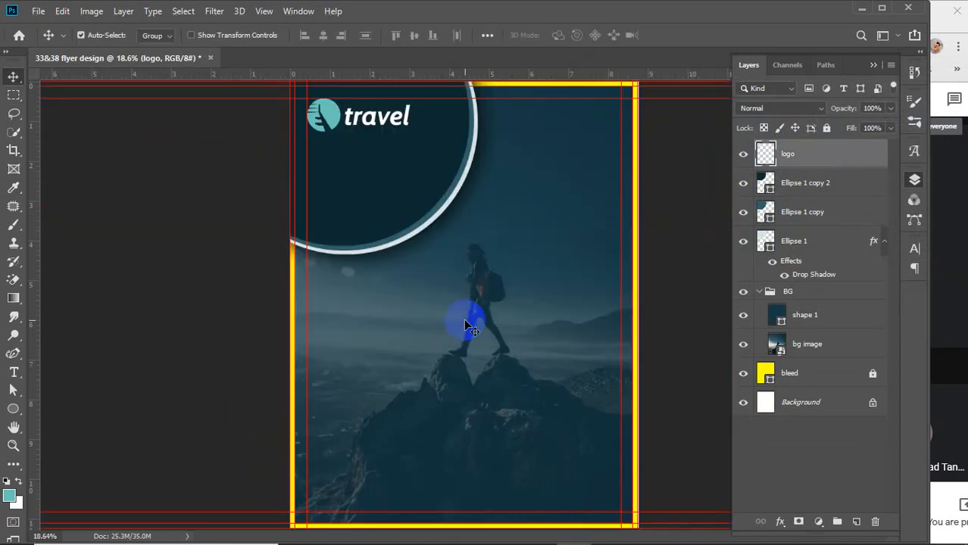
pyautogui.scroll(2, 465, 325)
pyautogui.scroll(-2, 465, 326)
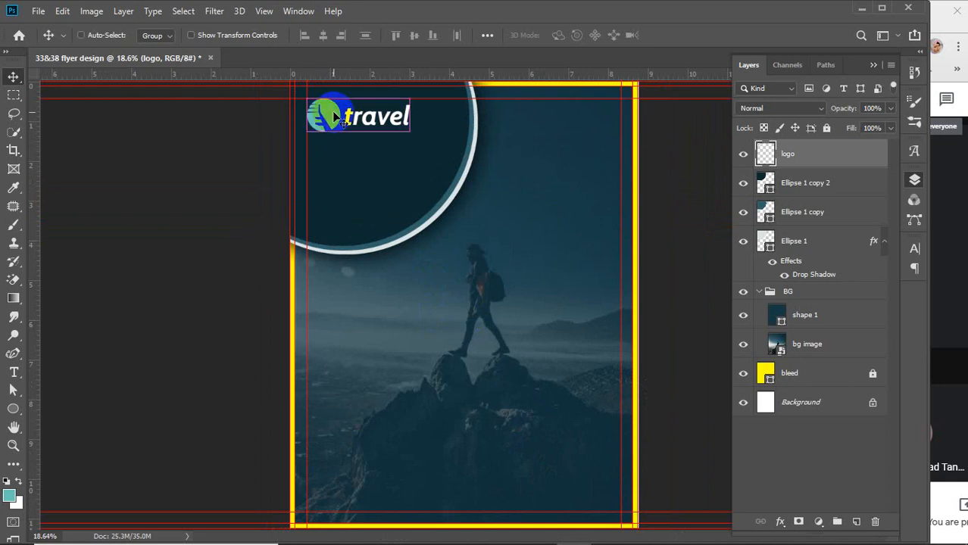
pyautogui.hotkey('ctrl', 't')
pyautogui.moveTo(407, 129); pyautogui.dragTo(369, 115)
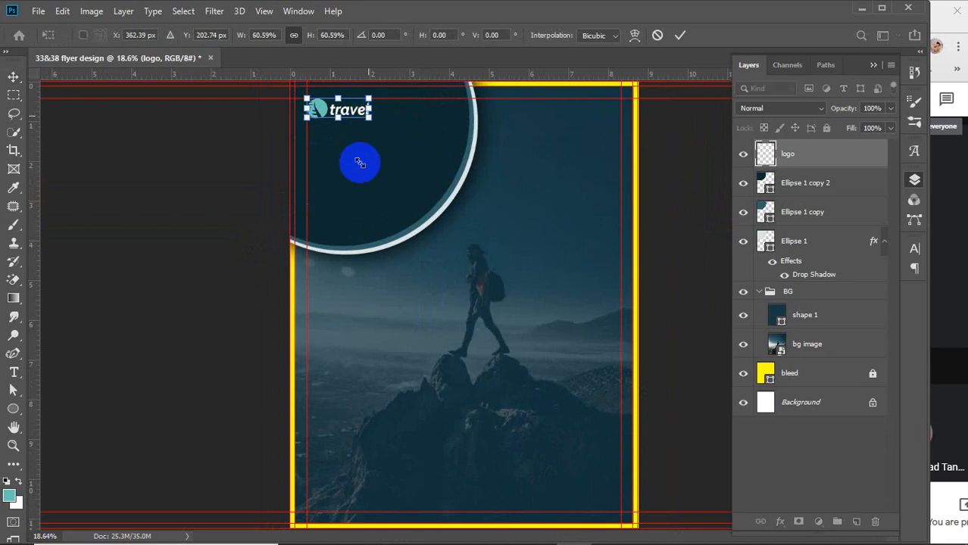
pyautogui.press('Return')
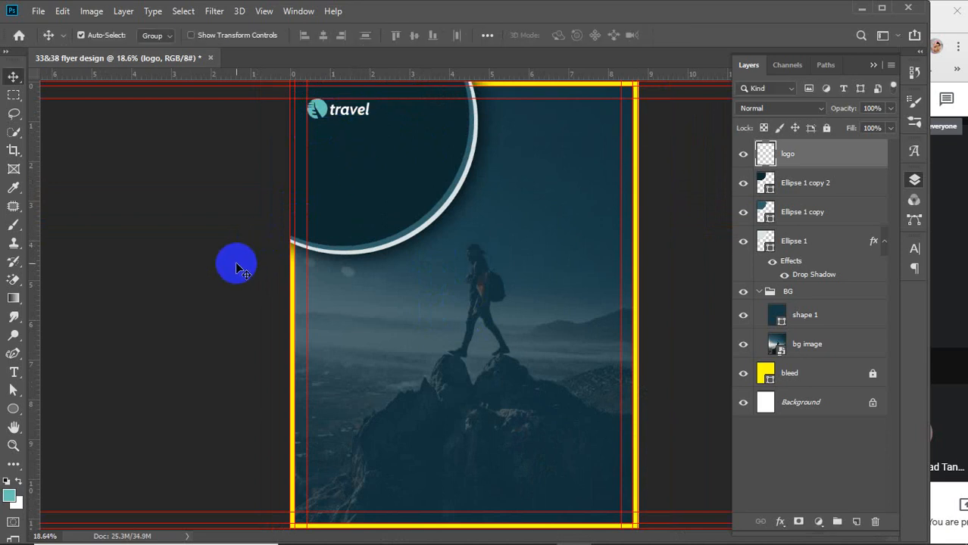
# Delete the three circle layers Ellipse 1 copy 2, Ellipse 1 copy and Ellipse 1 with its drop shadow
pyautogui.click(804, 184)
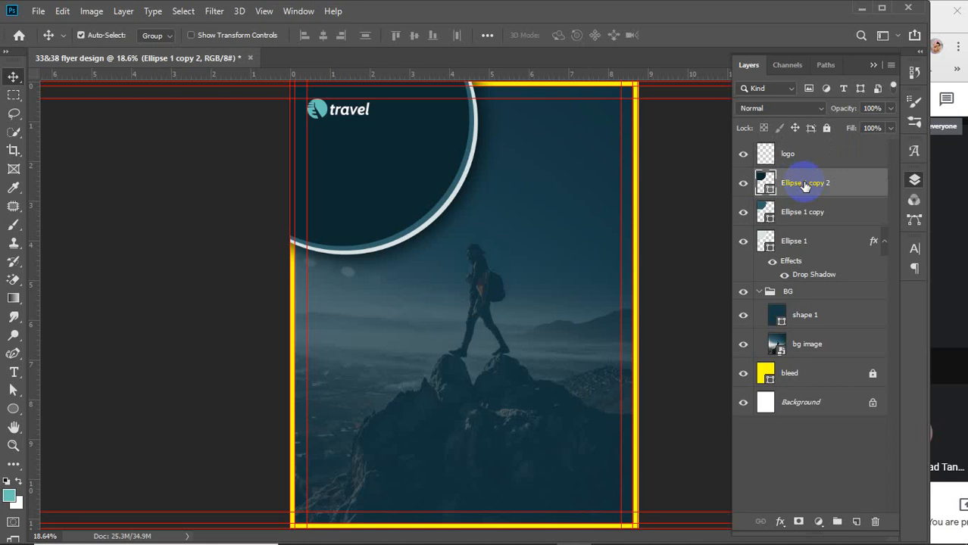
pyautogui.press('Delete')
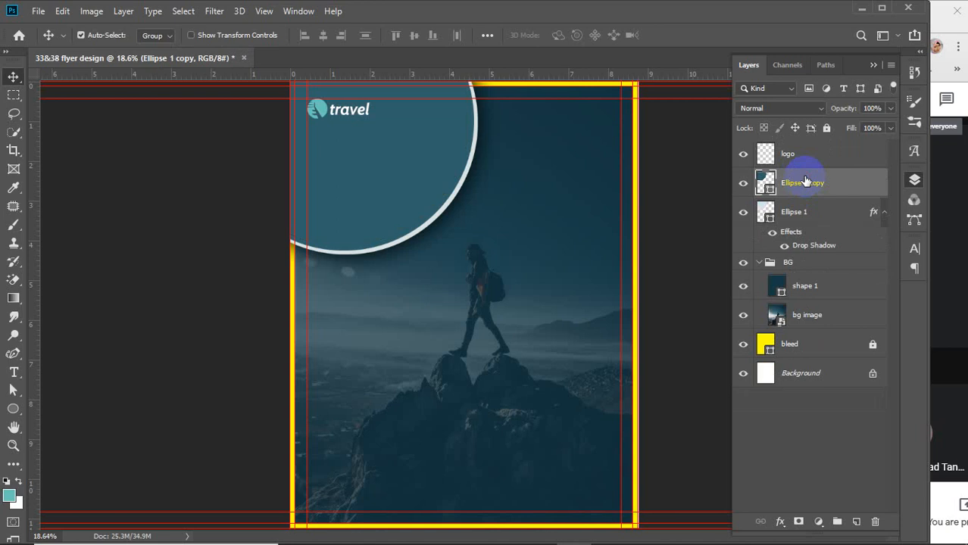
pyautogui.press('Delete')
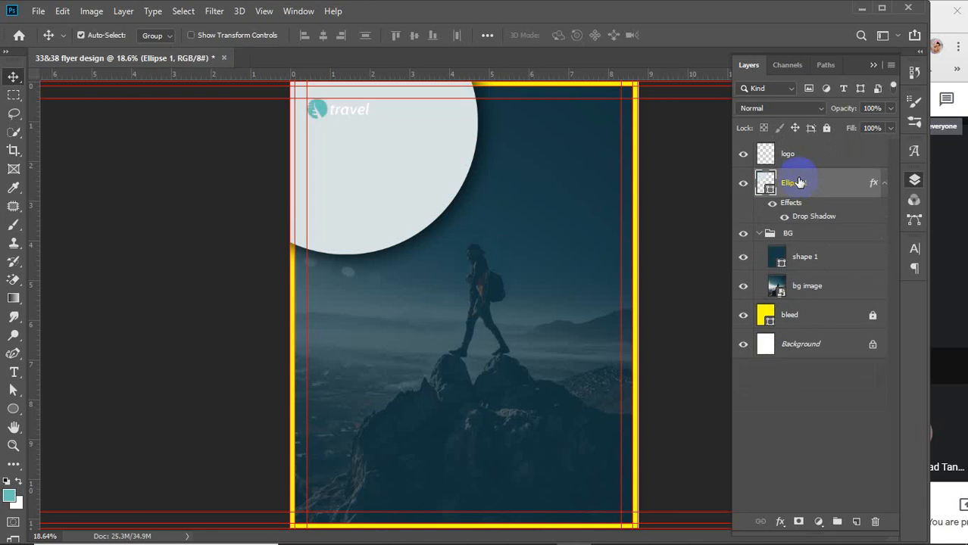
pyautogui.press('Delete')
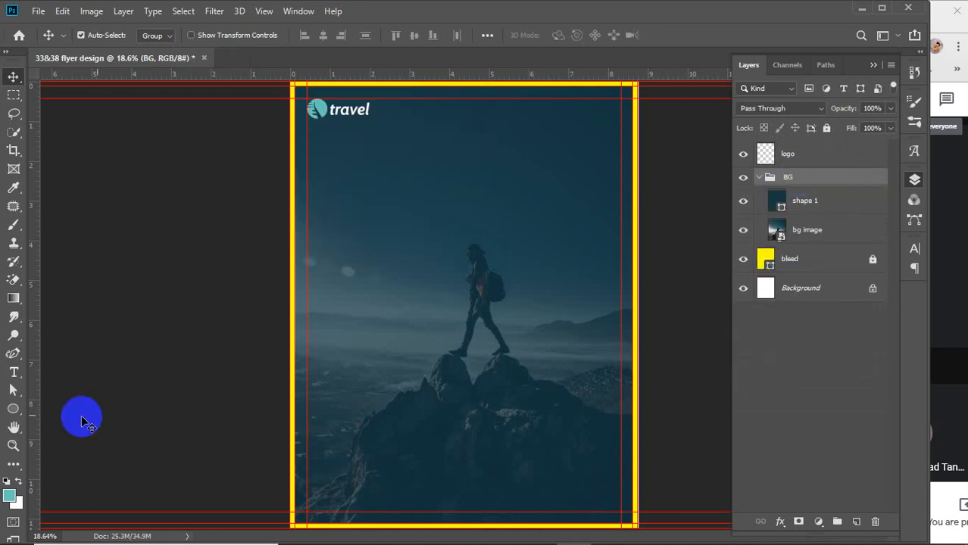
pyautogui.click(15, 350)
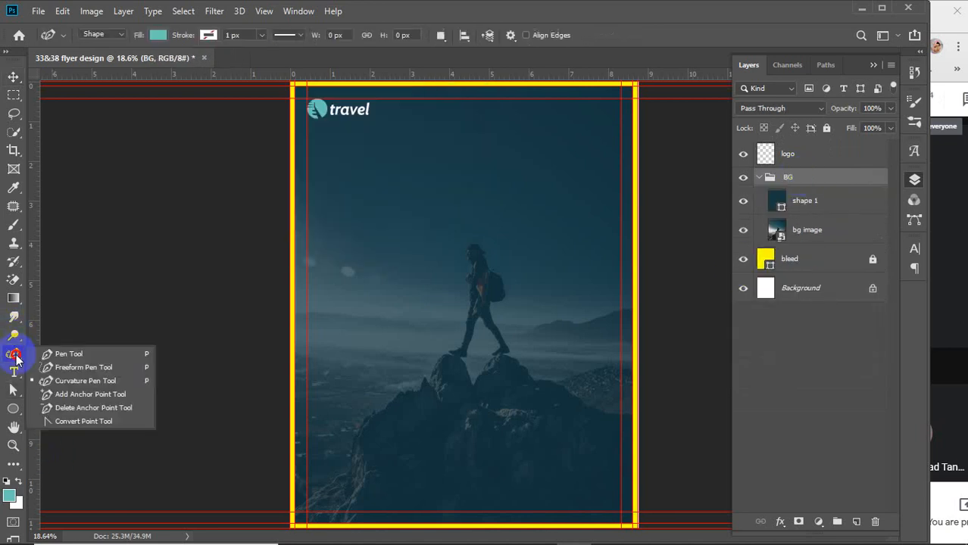
pyautogui.click(69, 355)
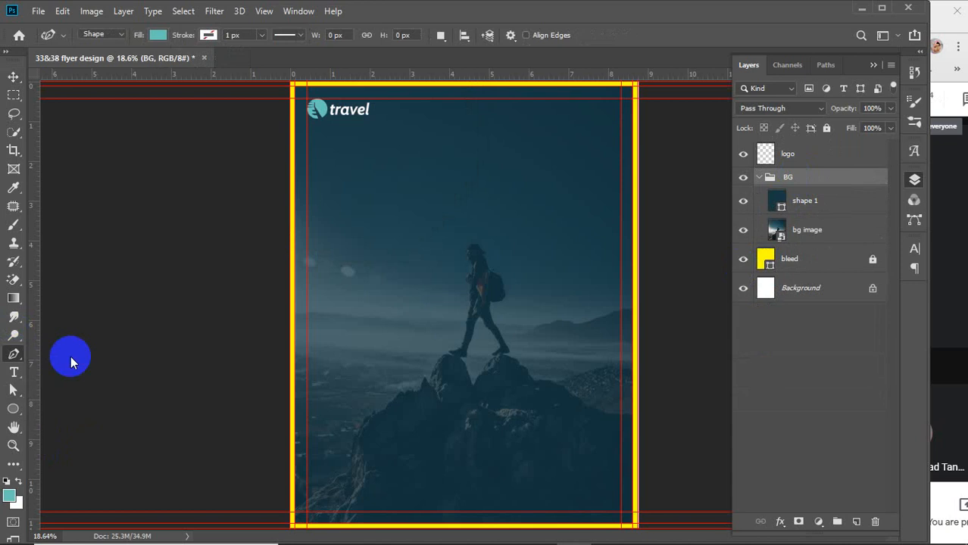
pyautogui.click(294, 275)
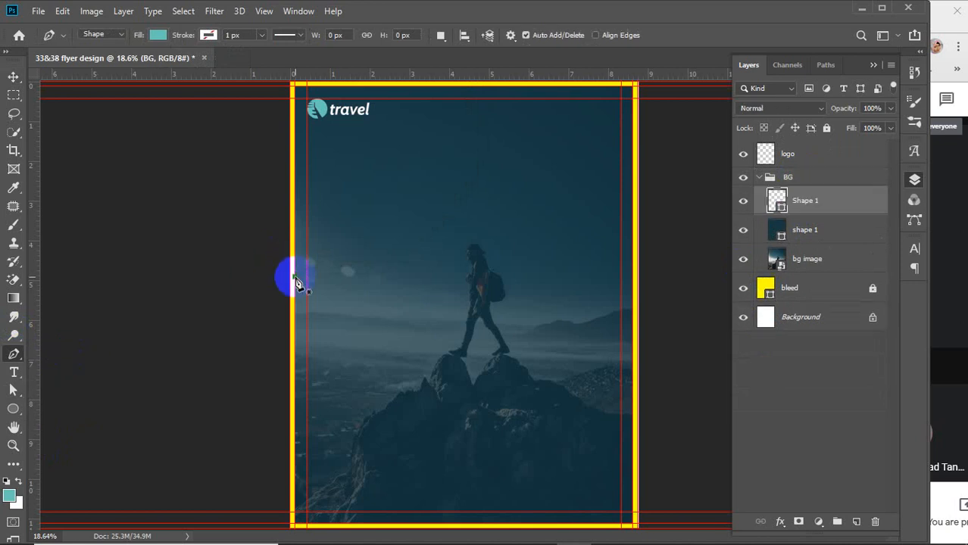
pyautogui.moveTo(489, 203); pyautogui.dragTo(585, 108)
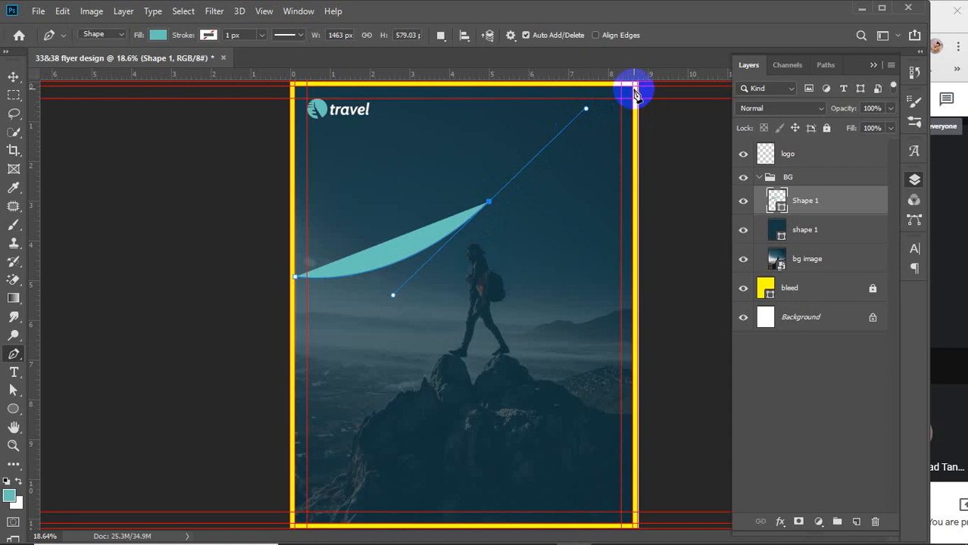
pyautogui.click(632, 141)
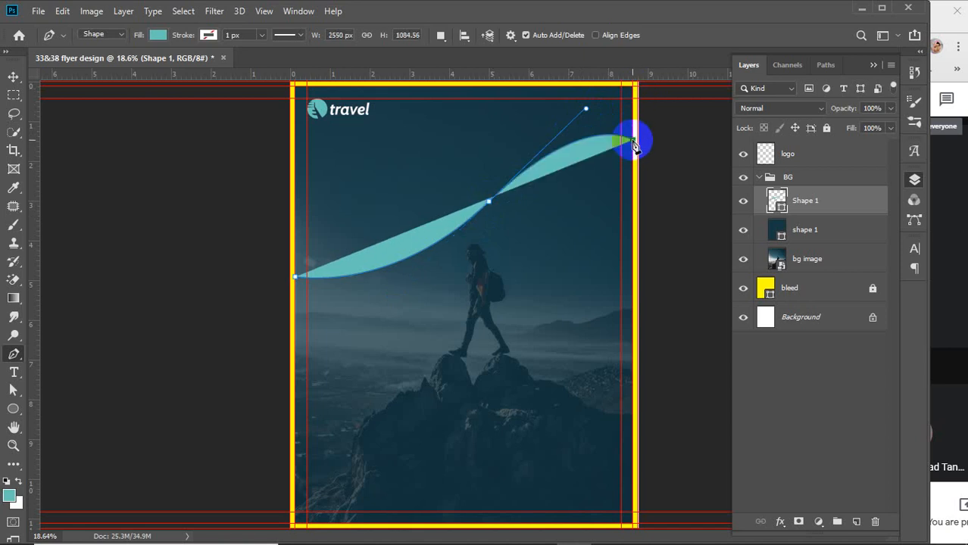
pyautogui.hotkey('ctrl', 'z')
pyautogui.hotkey('ctrl', 'z')
pyautogui.hotkey('ctrl', 'z')
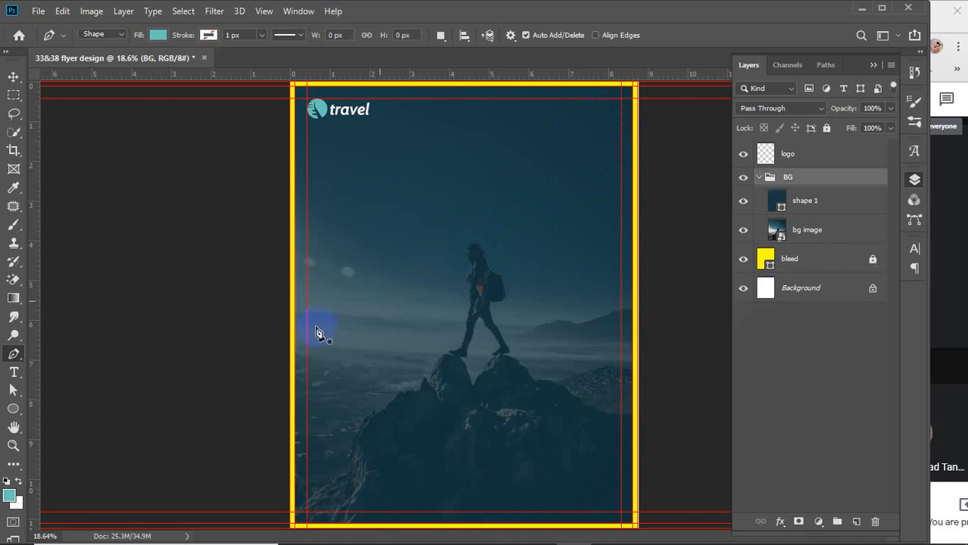
# Draw a closed shape with the Pen tool covering the flyer's upper part, 2550 px wide and about 1714 px high, with an S-curved lower edge
pyautogui.click(295, 310)
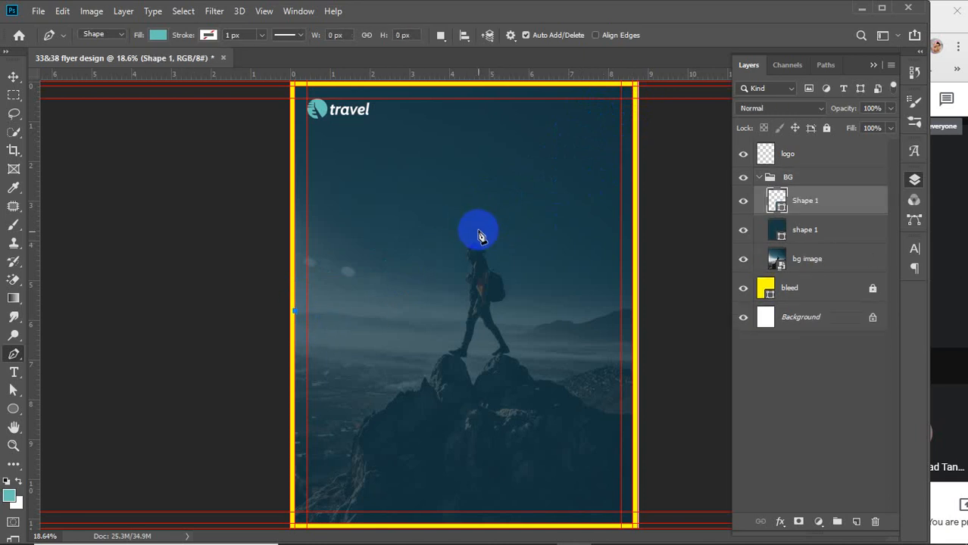
pyautogui.moveTo(478, 231); pyautogui.dragTo(600, 129)
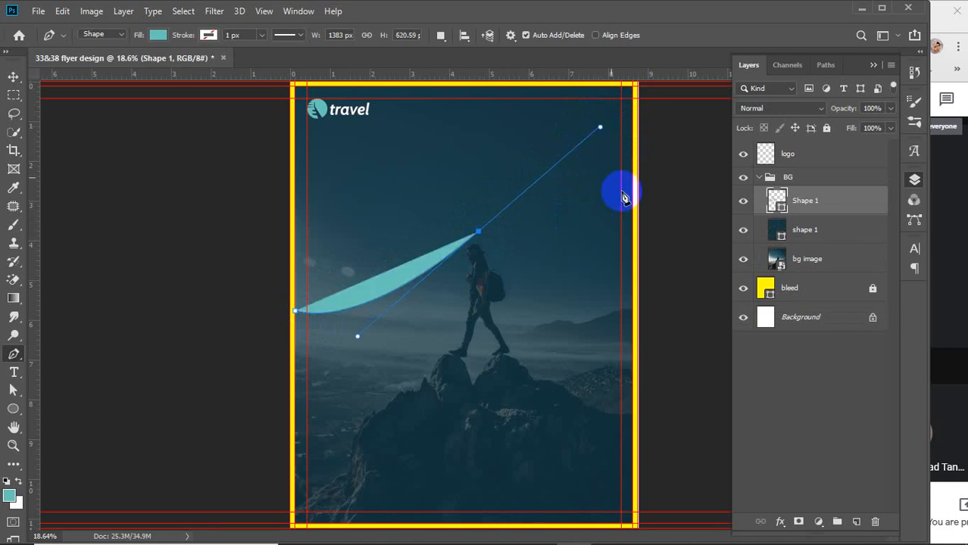
pyautogui.click(634, 200)
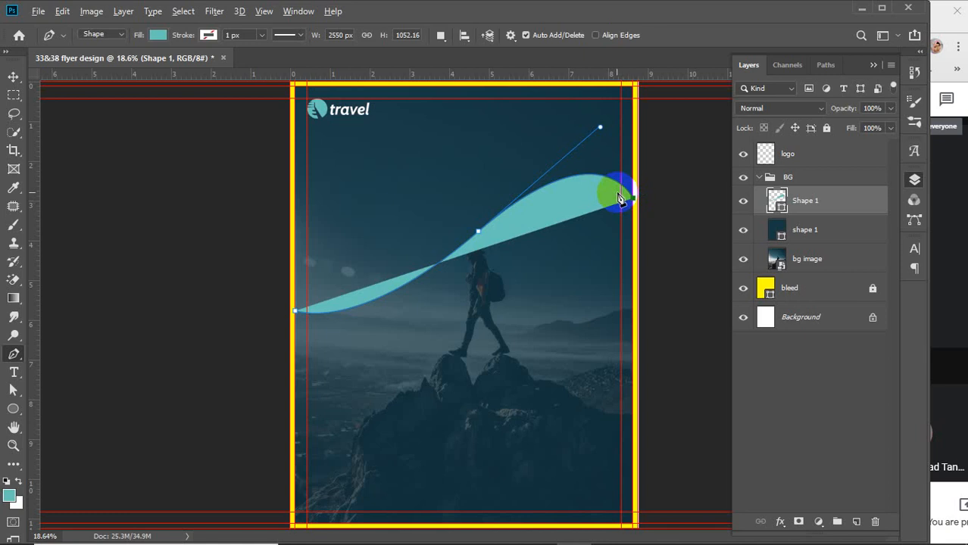
pyautogui.click(633, 88)
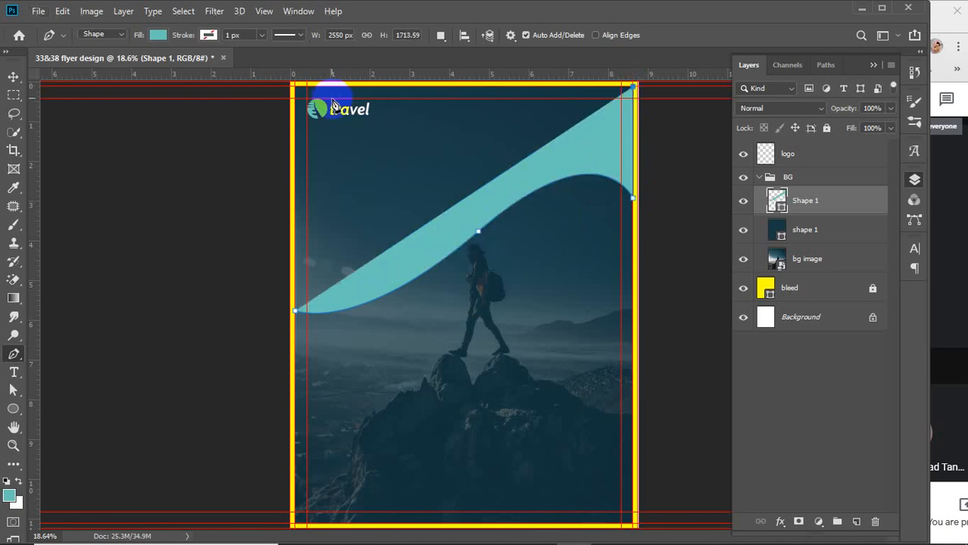
pyautogui.click(295, 87)
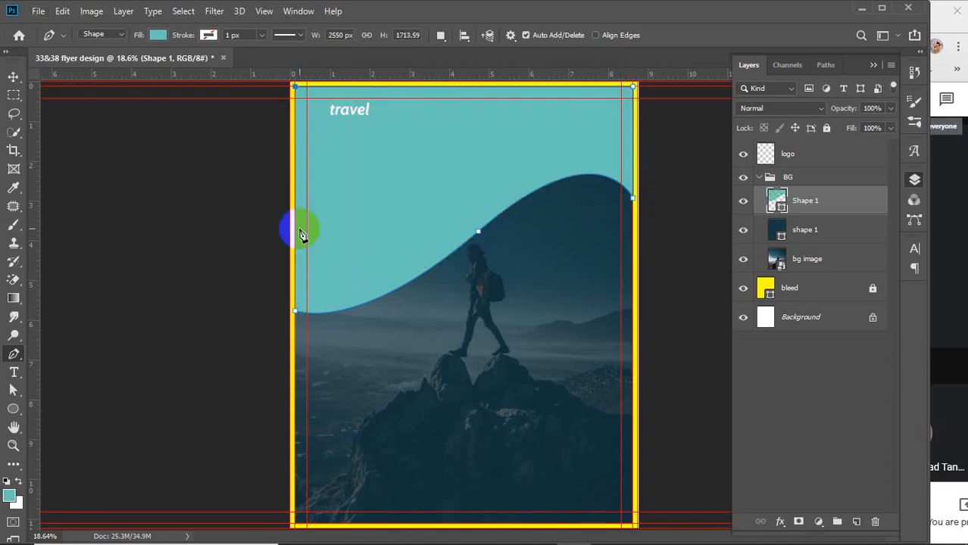
pyautogui.click(296, 309)
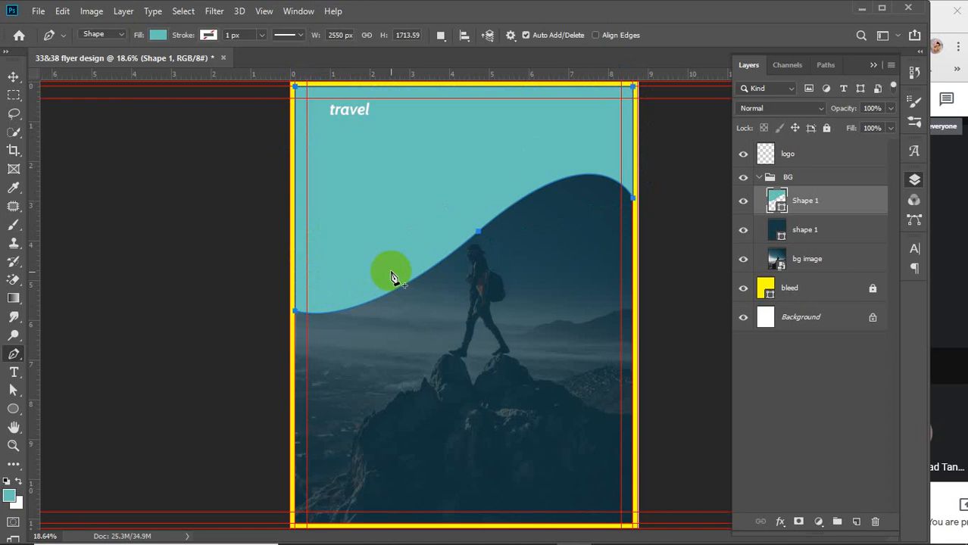
pyautogui.press('v')
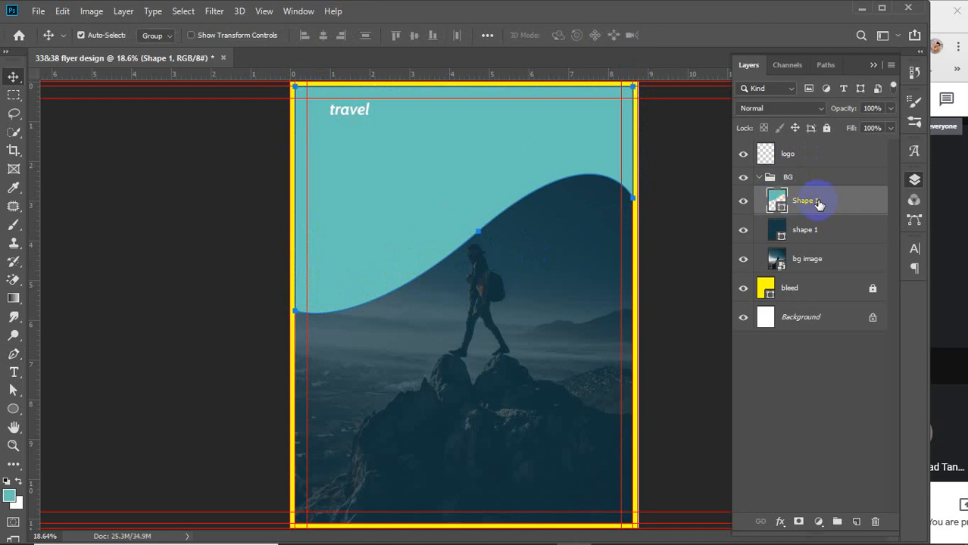
# Move the wave shape's layer out of the BG group to just above it, and hide the dark teal overlay shape over the photo
pyautogui.moveTo(853, 202); pyautogui.dragTo(842, 169)
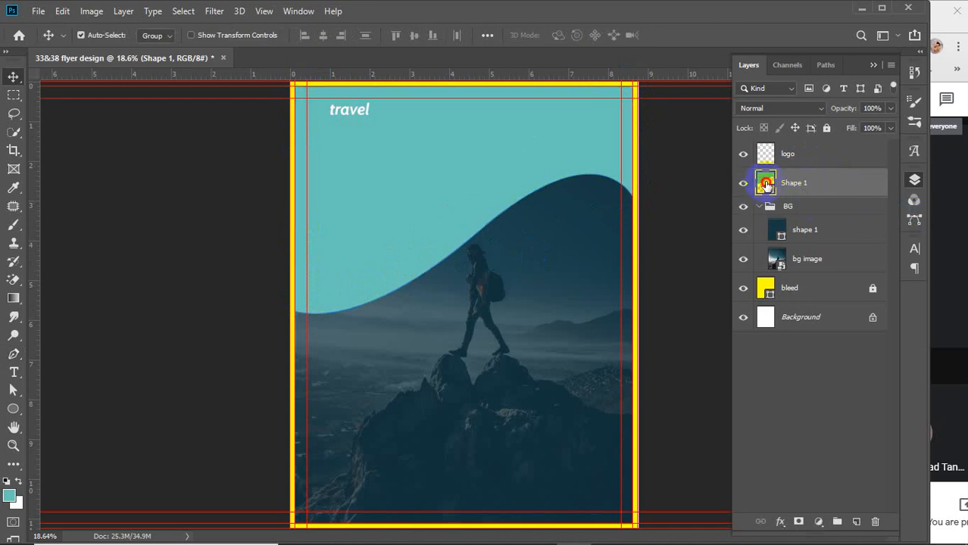
pyautogui.doubleClick(766, 183)
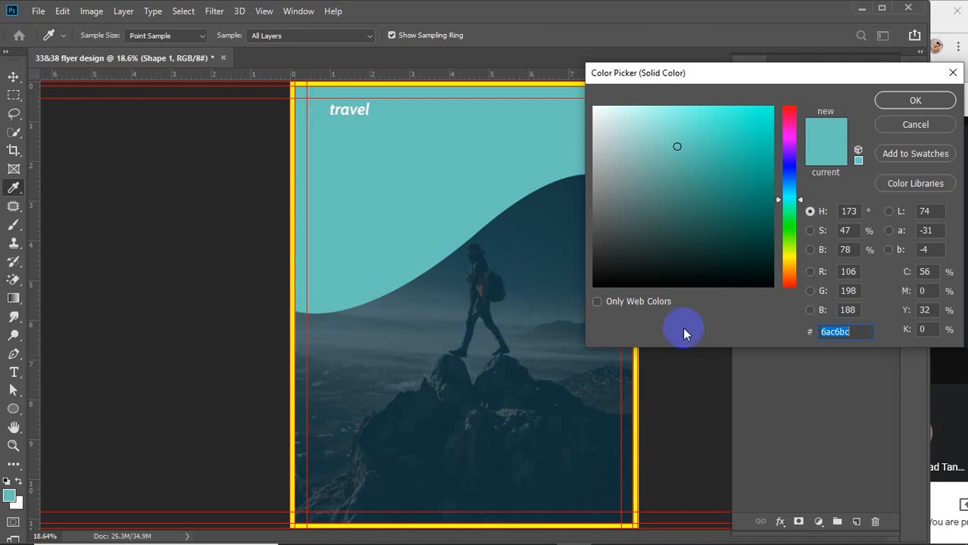
pyautogui.click(913, 126)
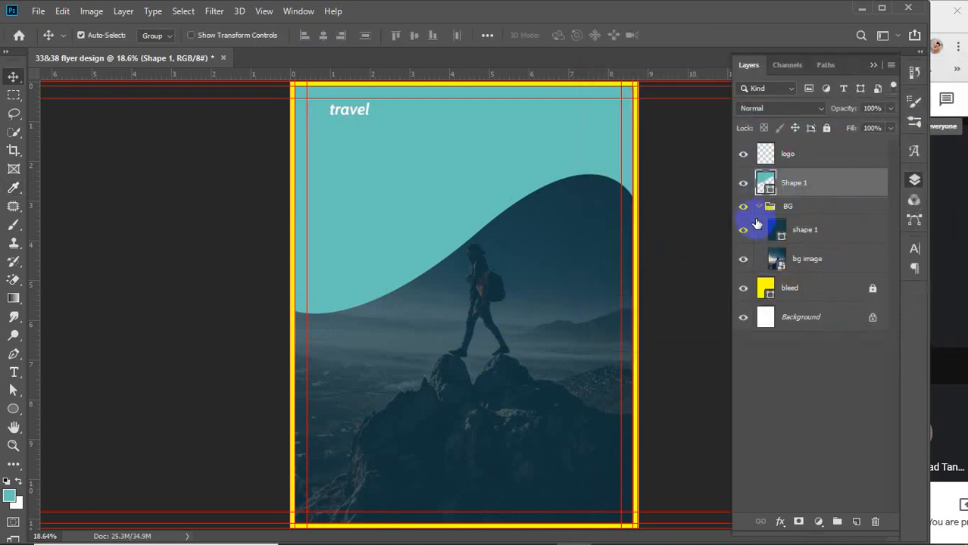
pyautogui.click(742, 229)
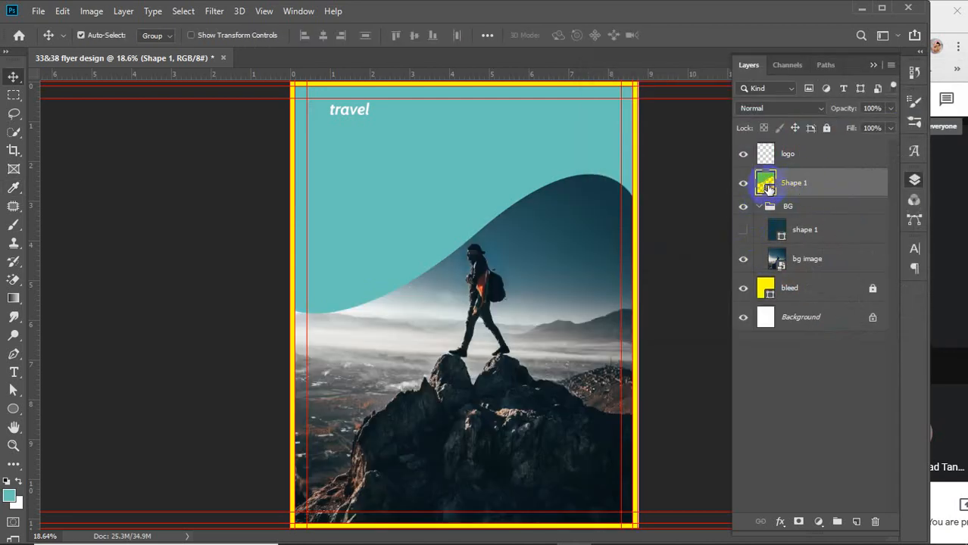
# Recolor the wave shape to off-white f0f2f1, sampled from the mist in the photo
pyautogui.doubleClick(765, 183)
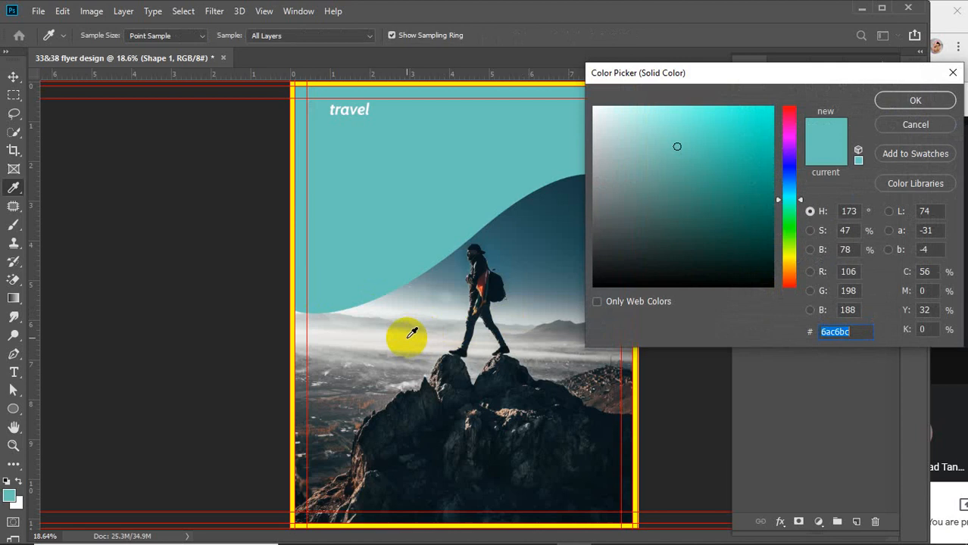
pyautogui.click(410, 336)
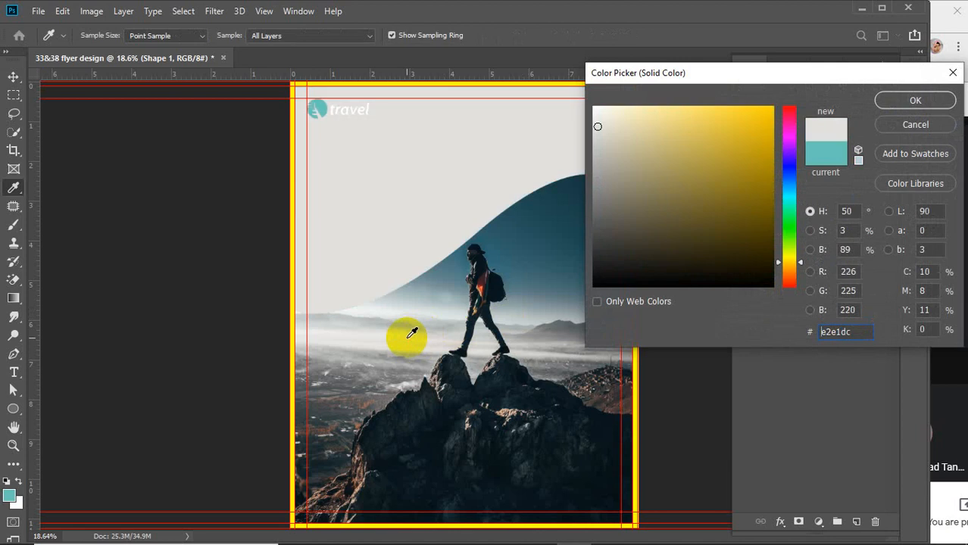
pyautogui.click(401, 342)
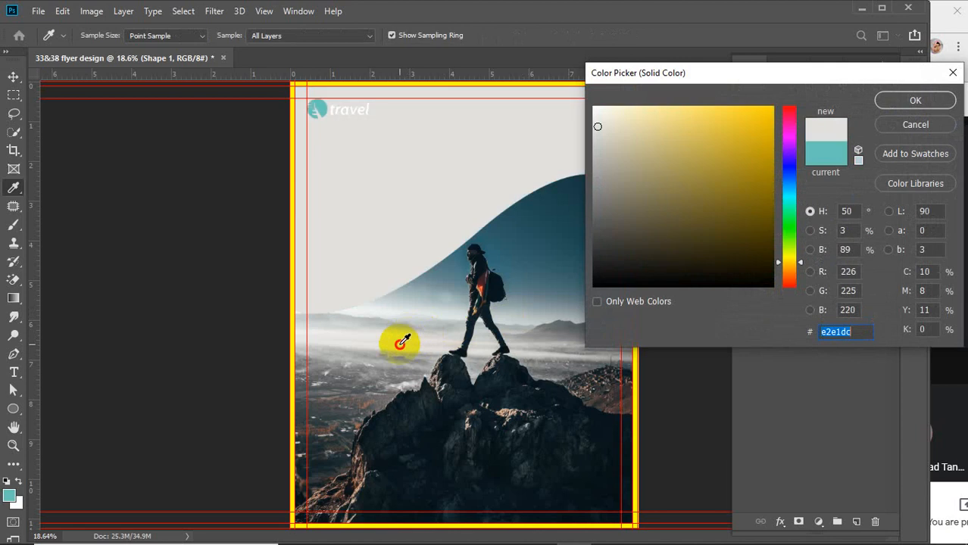
pyautogui.click(377, 307)
pyautogui.click(374, 308)
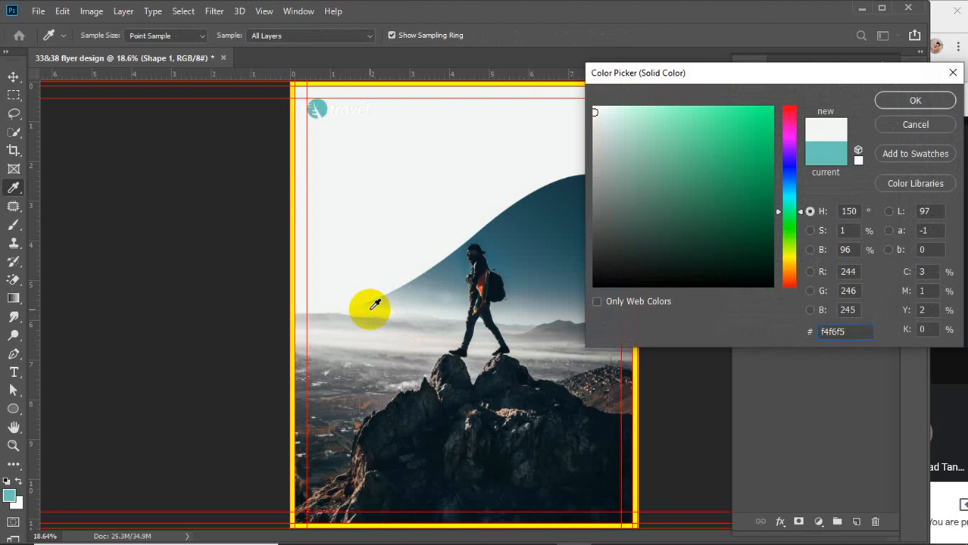
pyautogui.click(373, 307)
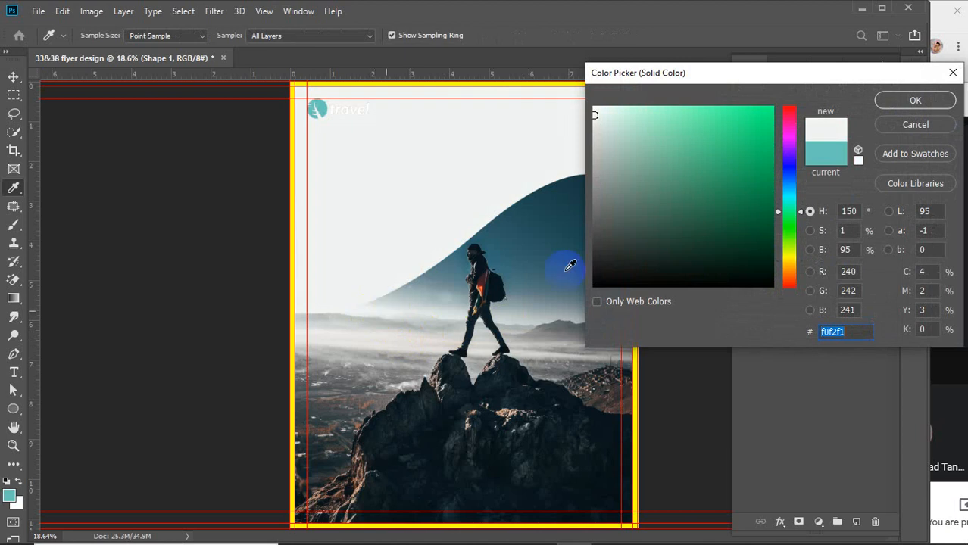
pyautogui.click(886, 98)
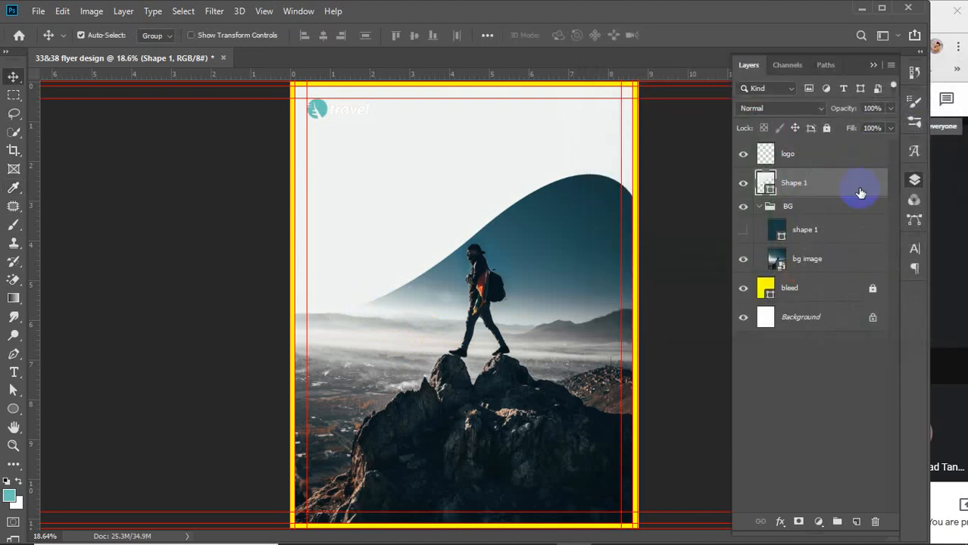
# Duplicate the wave shape and recolor the copy to slate teal 4f717b, sampled from the sky beside the hiker
pyautogui.hotkey('ctrl', 'j')
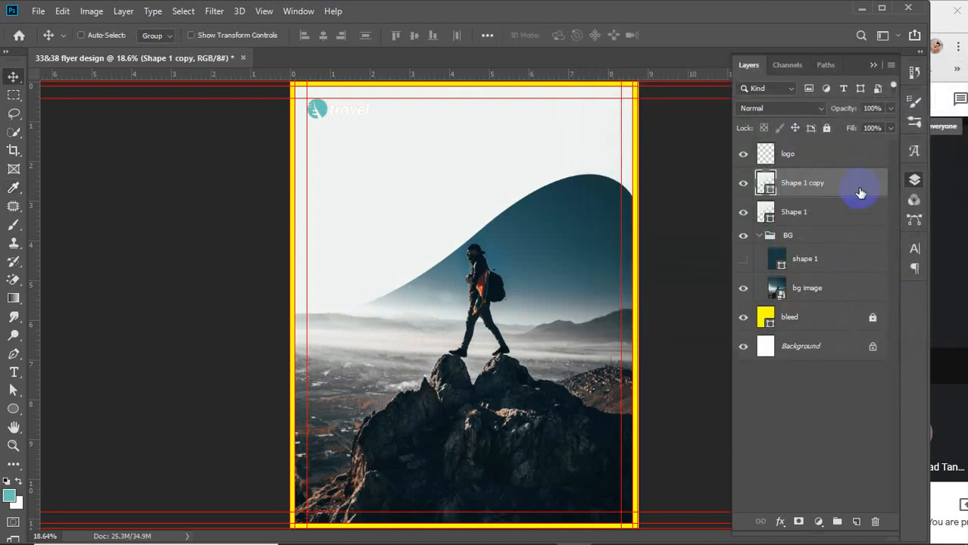
pyautogui.doubleClick(766, 184)
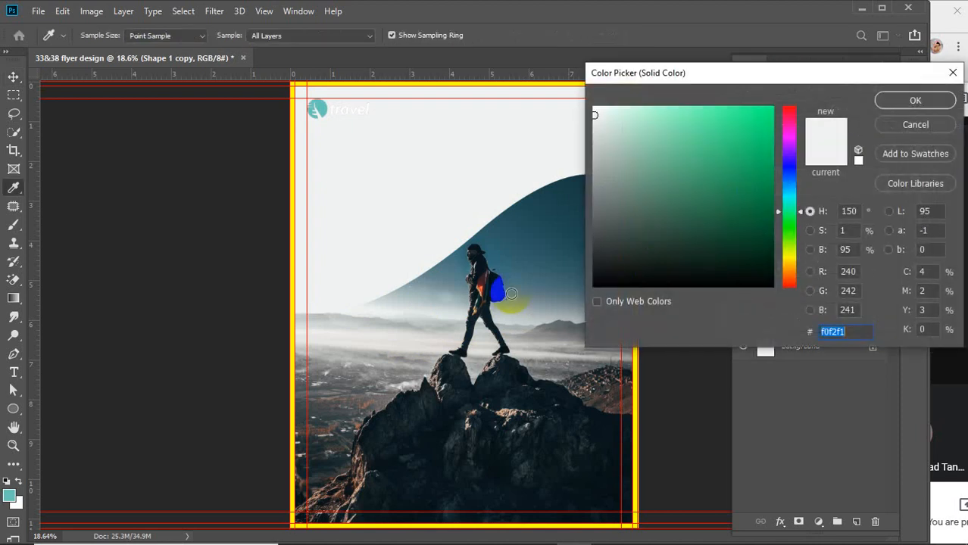
pyautogui.click(532, 268)
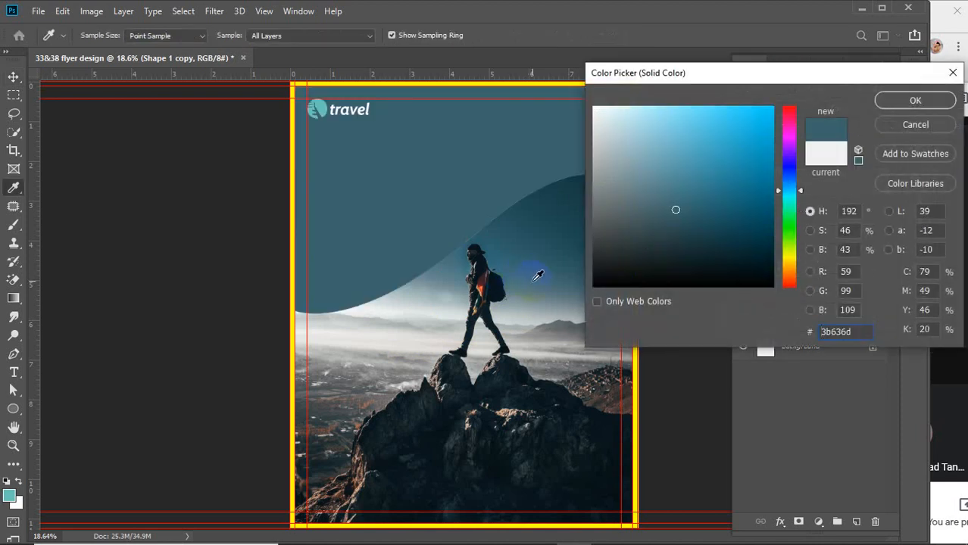
pyautogui.click(535, 274)
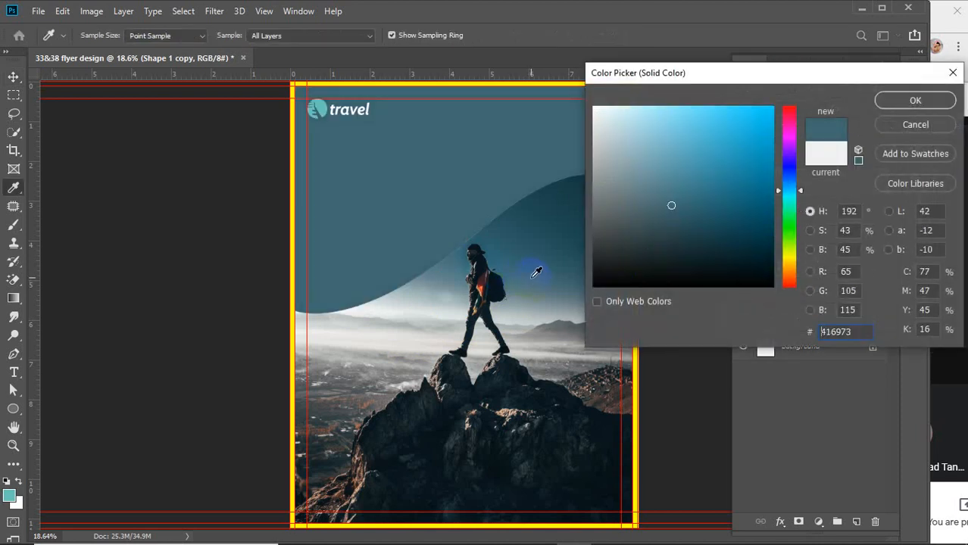
pyautogui.moveTo(535, 281); pyautogui.dragTo(536, 282)
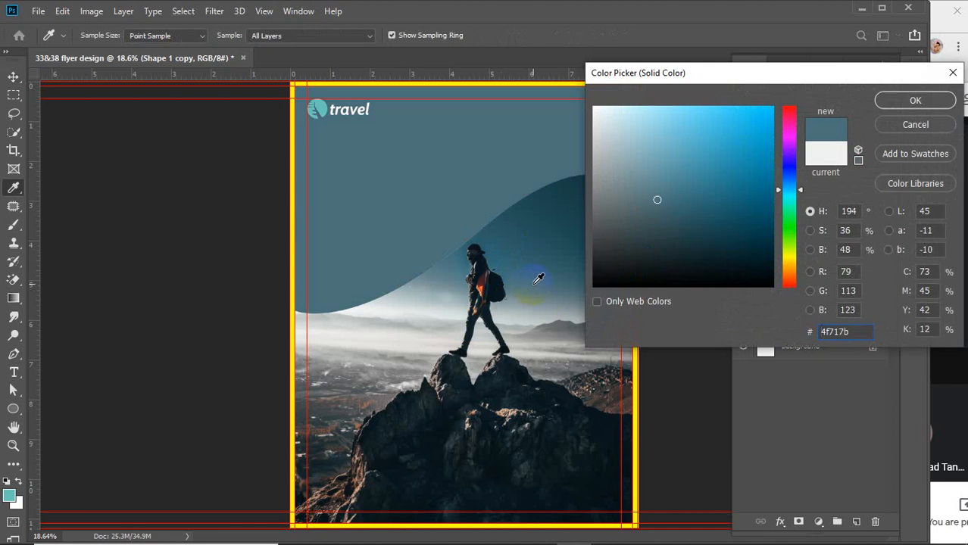
pyautogui.click(915, 99)
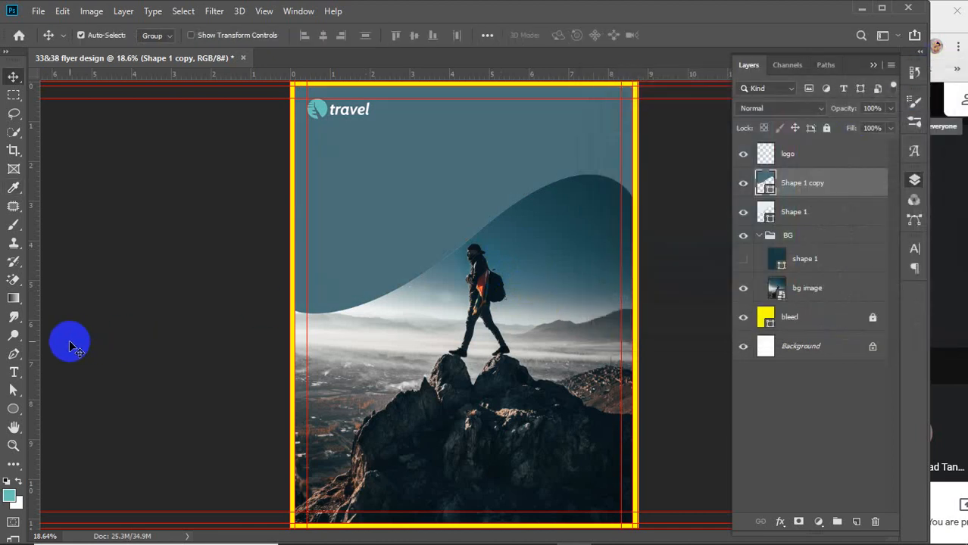
# Try to reshape the slate teal wave's lower edge by raising its left-end and middle anchor points with the Curvature Pen tool
pyautogui.click(12, 390)
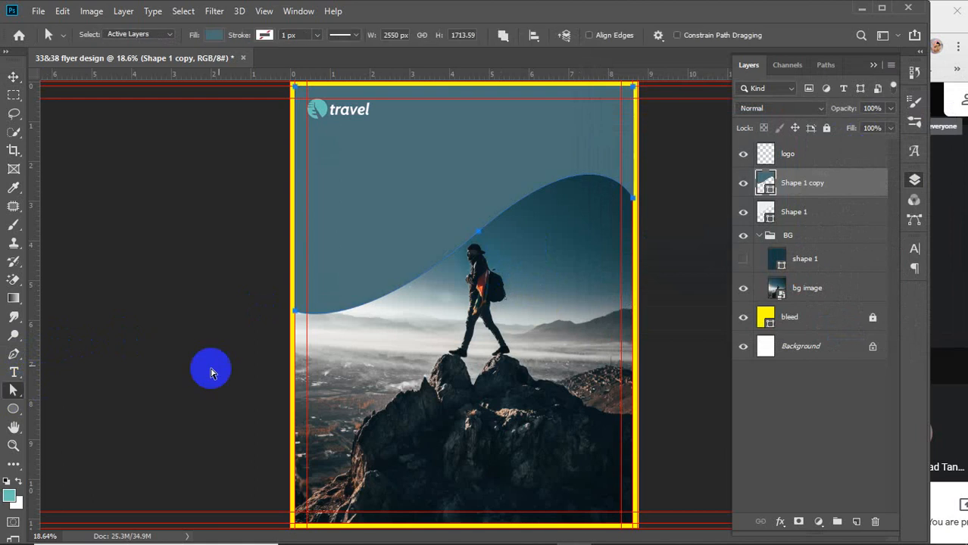
pyautogui.click(15, 354)
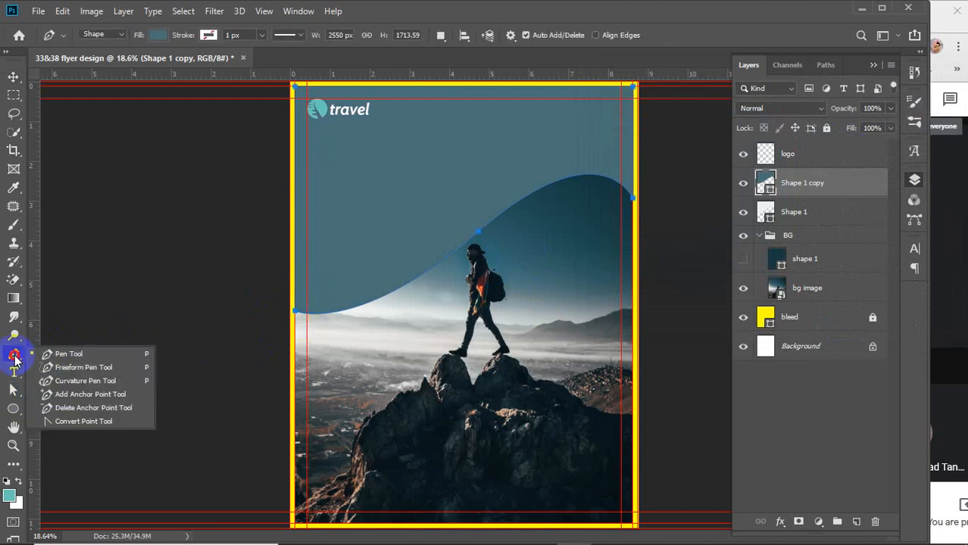
pyautogui.click(76, 380)
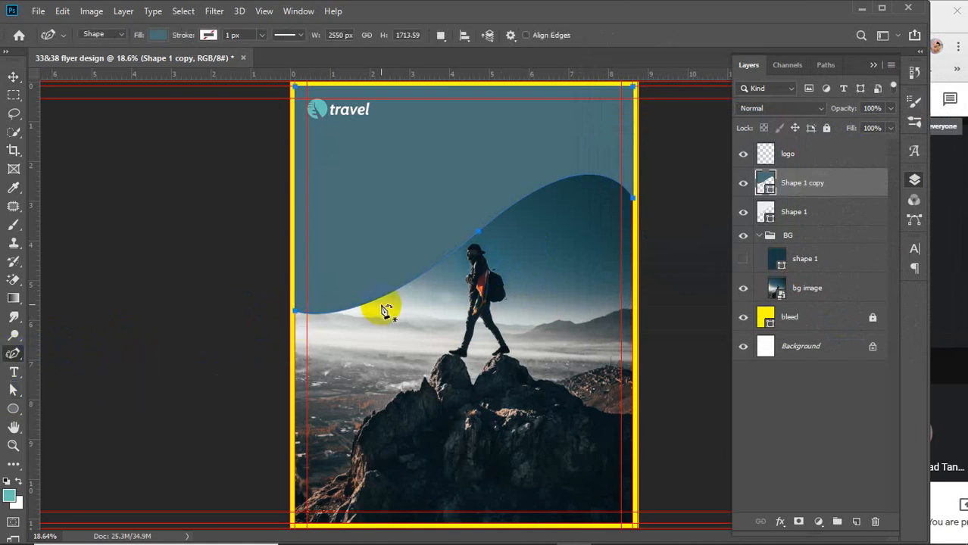
pyautogui.scroll(3, 383, 306)
pyautogui.moveTo(383, 275); pyautogui.dragTo(309, 349)
pyautogui.click(183, 389)
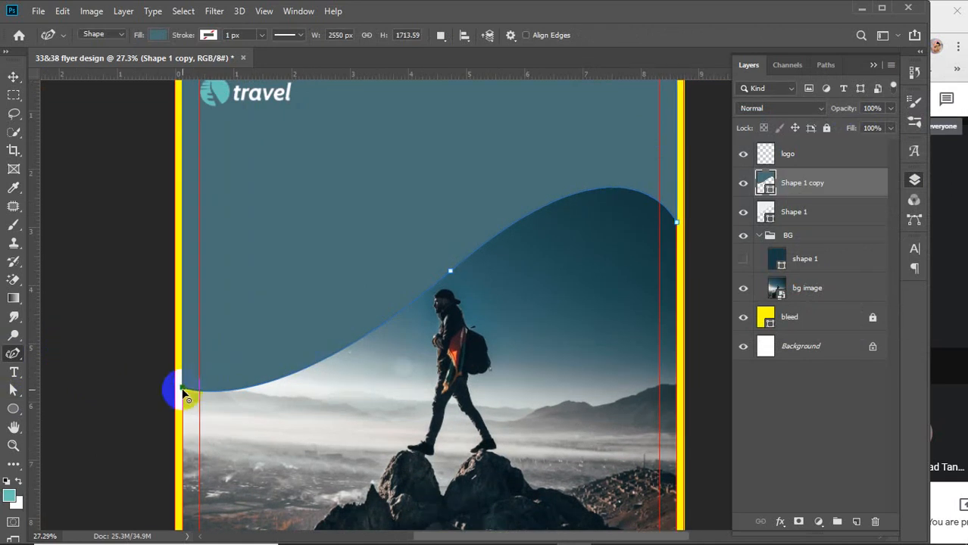
pyautogui.moveTo(182, 389); pyautogui.dragTo(182, 377)
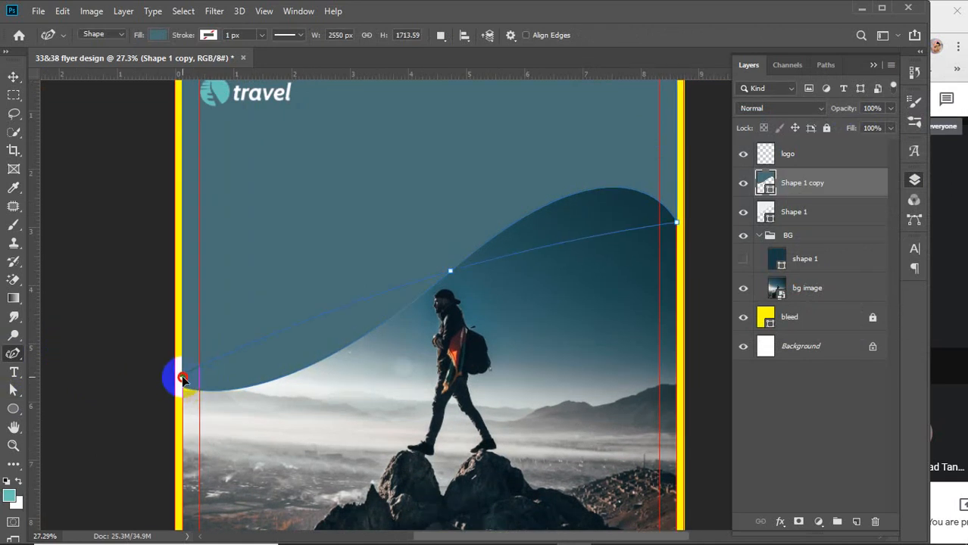
pyautogui.moveTo(182, 377); pyautogui.dragTo(183, 379)
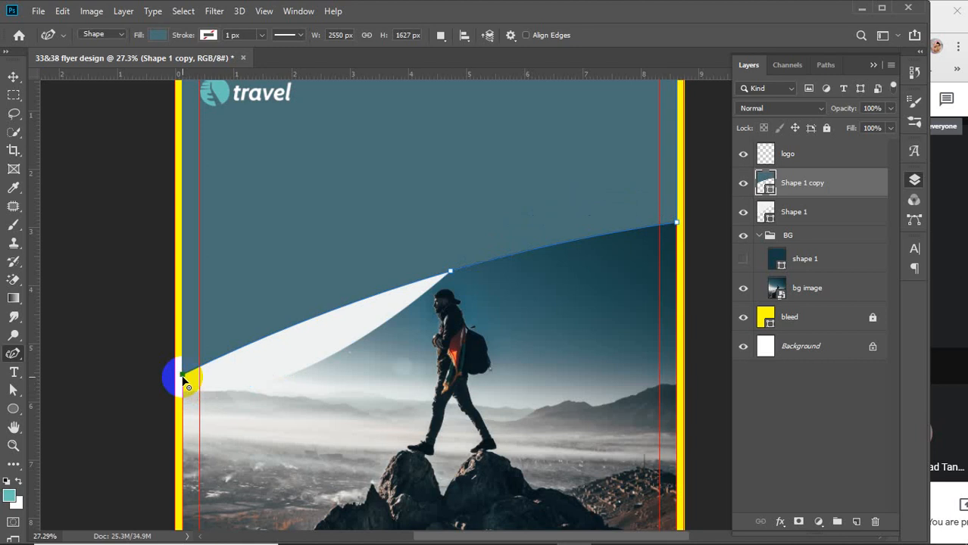
pyautogui.click(450, 272)
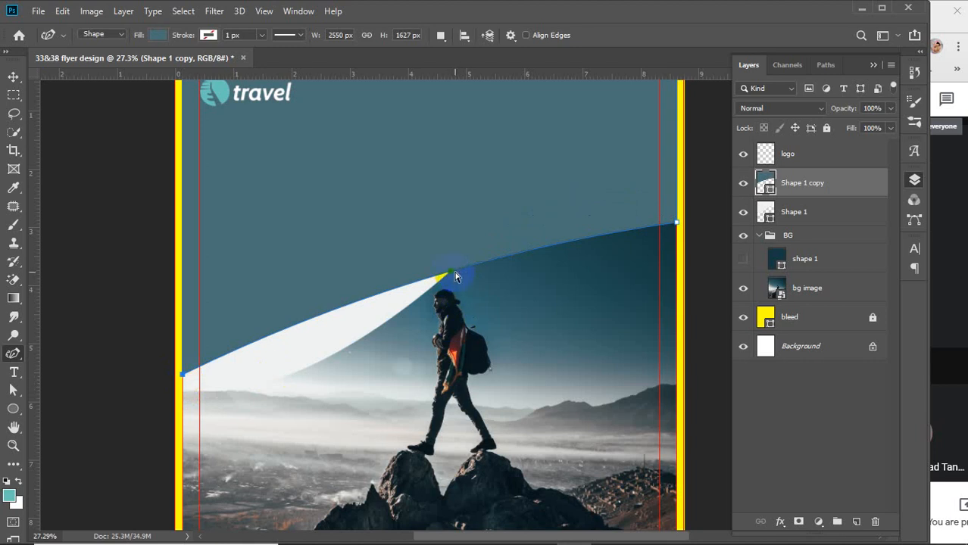
pyautogui.doubleClick(456, 276)
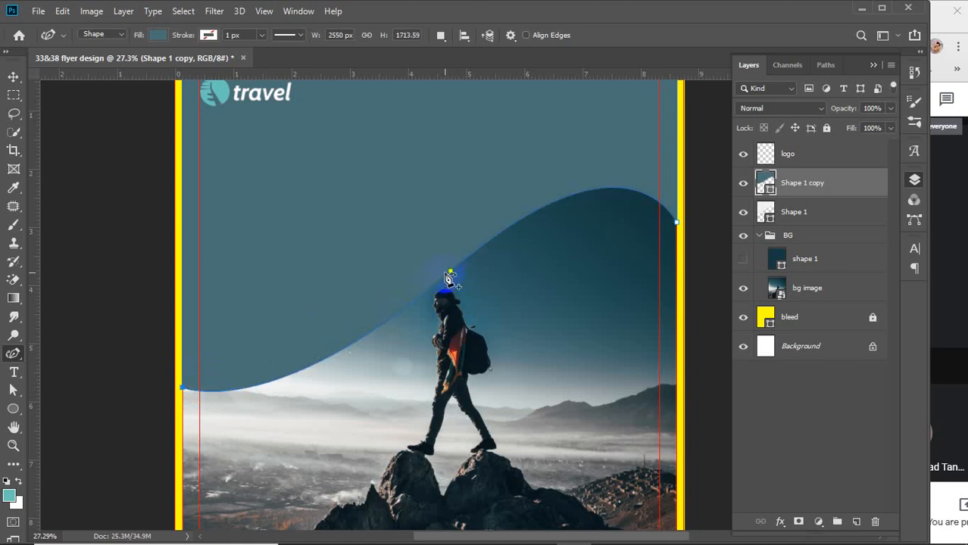
pyautogui.doubleClick(451, 270)
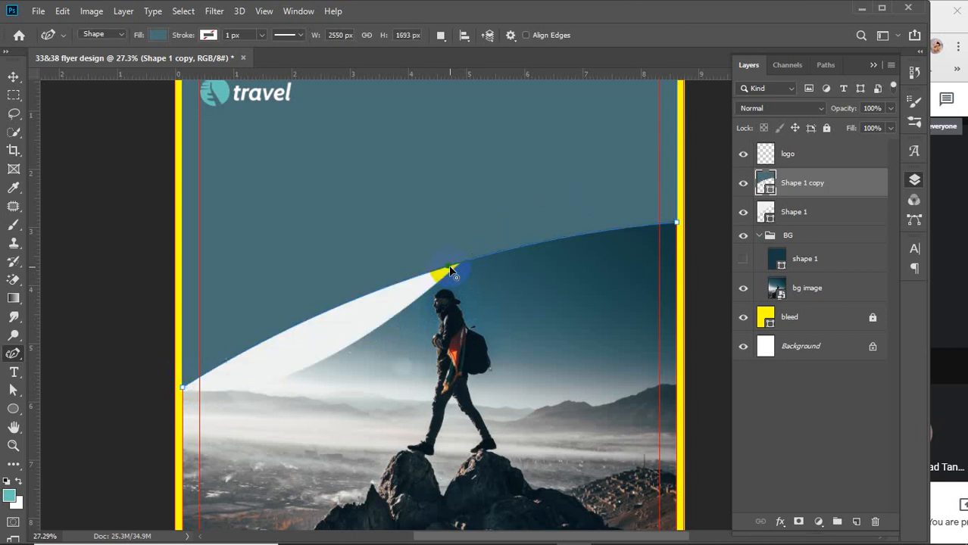
# Try to expose the off-white edge by adding curve points at the teal wave's crest and lower slope and shifting its anchors
pyautogui.moveTo(449, 271); pyautogui.dragTo(611, 196)
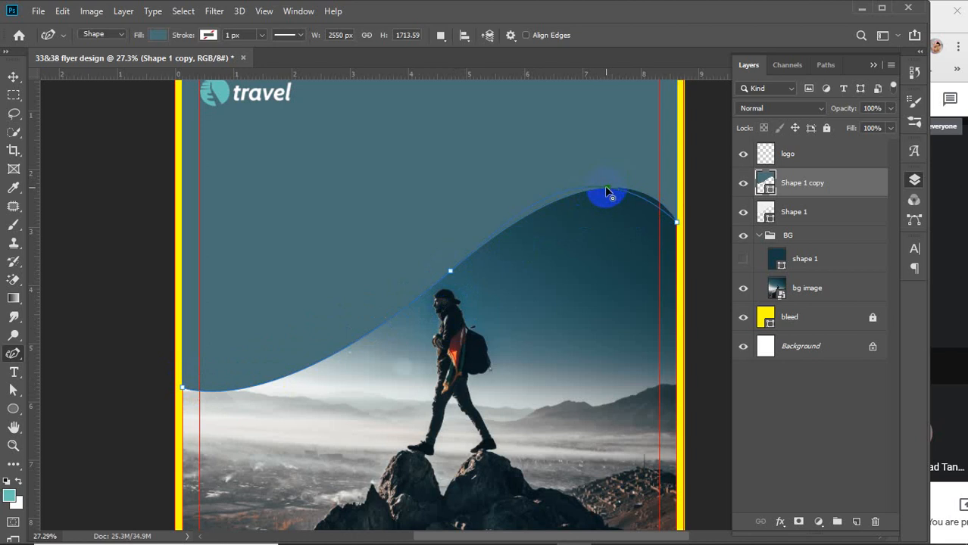
pyautogui.click(607, 187)
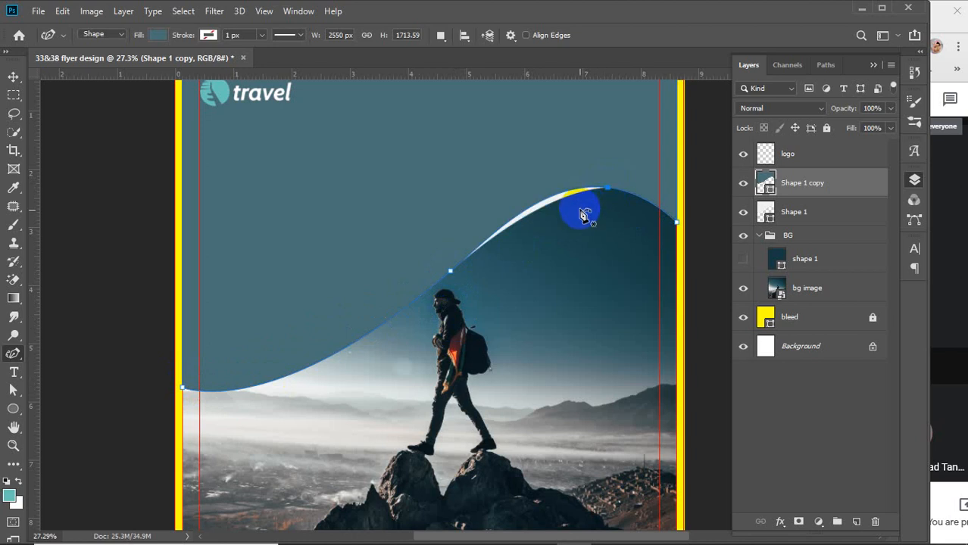
pyautogui.click(301, 373)
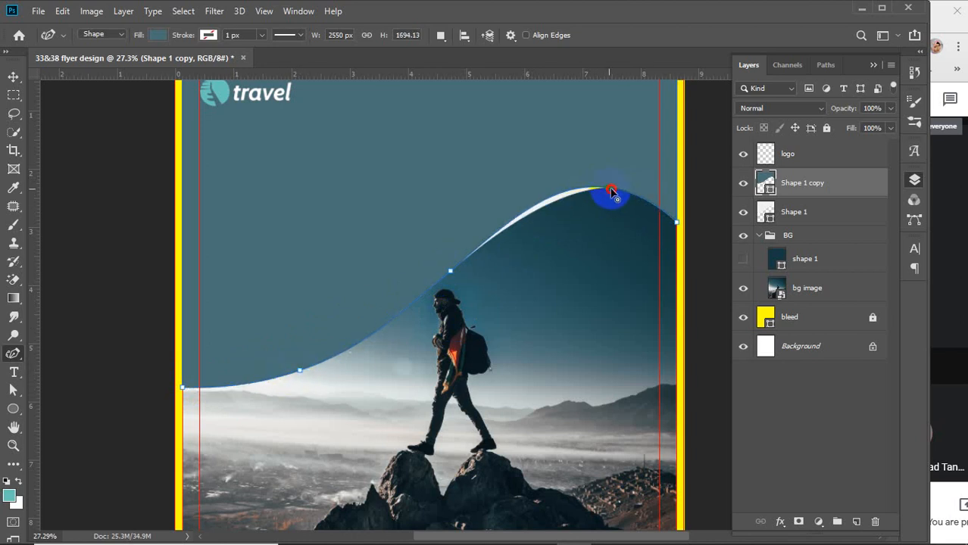
pyautogui.moveTo(611, 192); pyautogui.dragTo(619, 183)
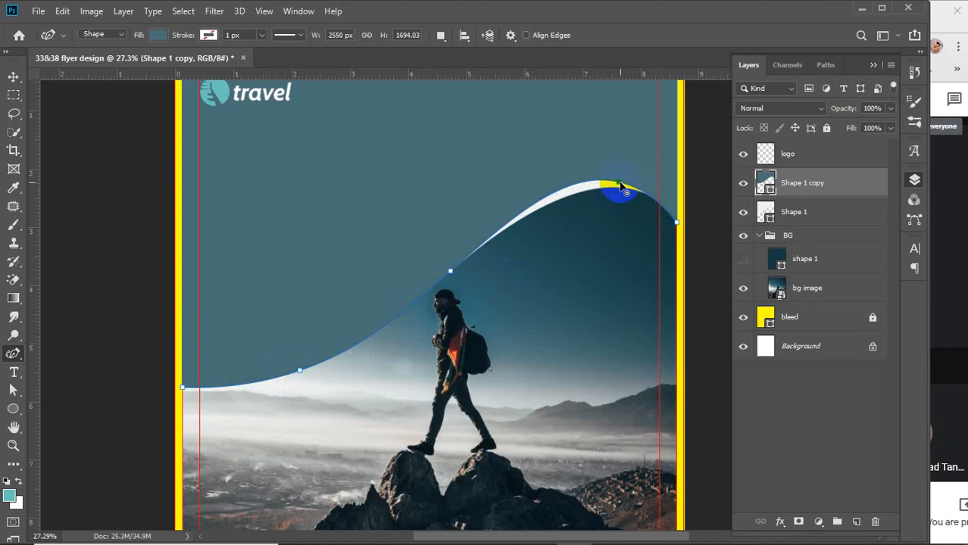
pyautogui.moveTo(613, 189); pyautogui.dragTo(638, 185)
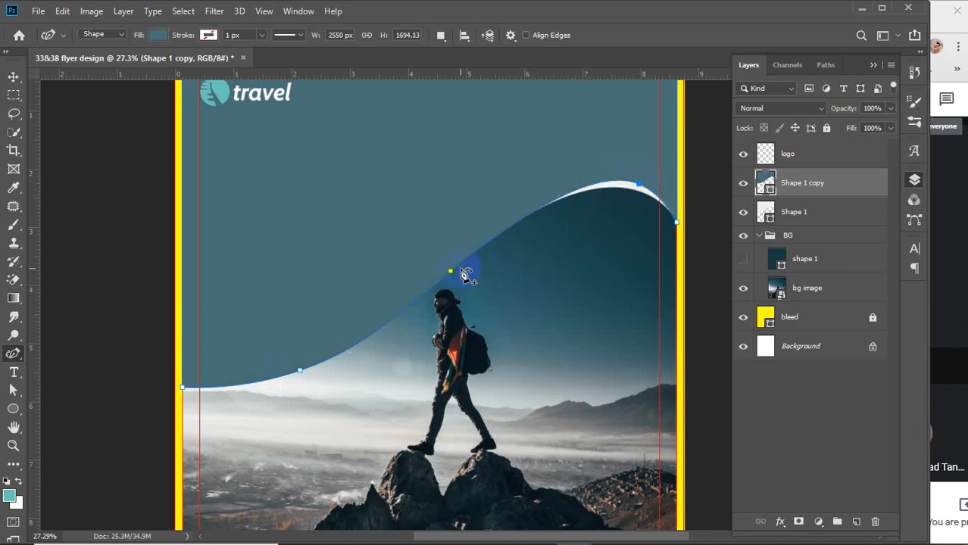
pyautogui.click(452, 272)
pyautogui.moveTo(452, 272); pyautogui.dragTo(448, 271)
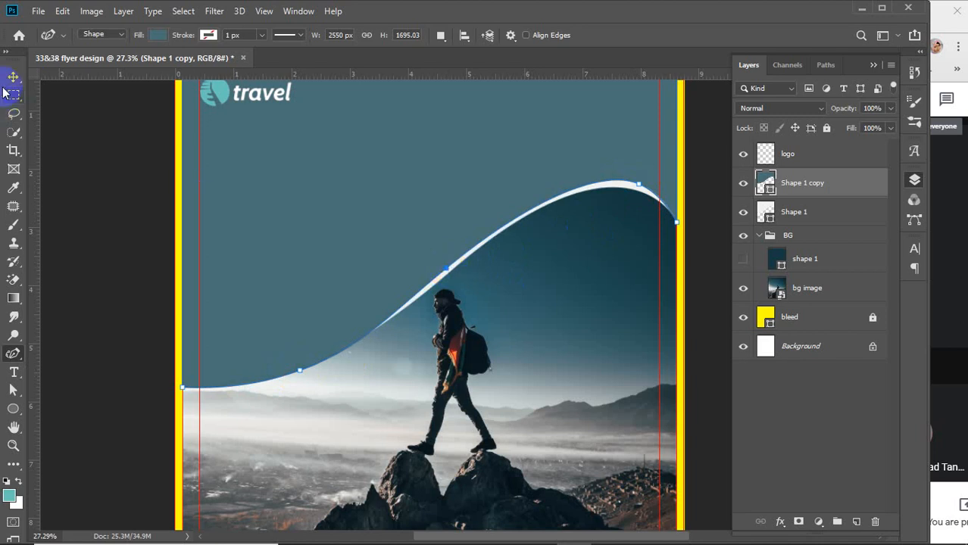
pyautogui.click(108, 151)
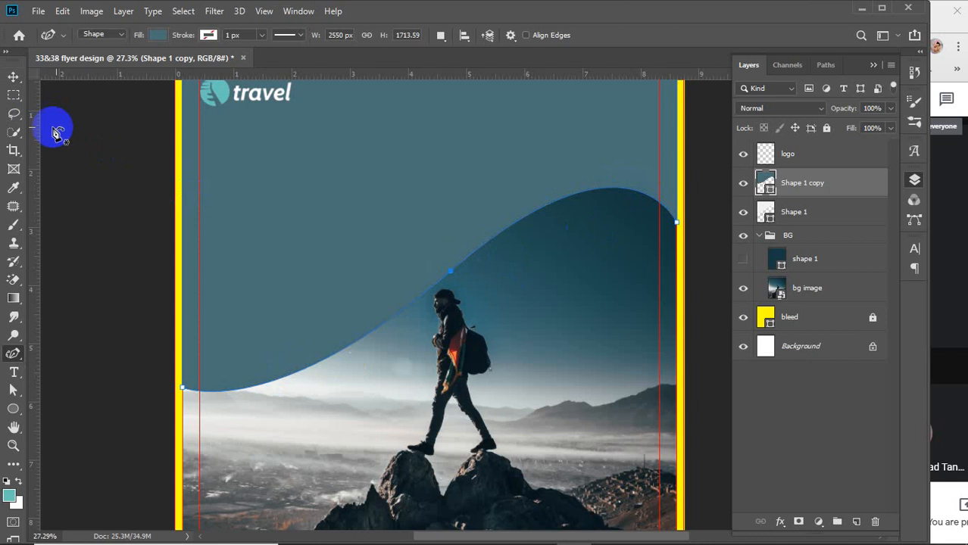
# Scale the slate teal wave's height to about 96.3% from its lower edge, keeping its top edge and full width
pyautogui.click(13, 77)
pyautogui.moveTo(684, 257); pyautogui.dragTo(540, 267)
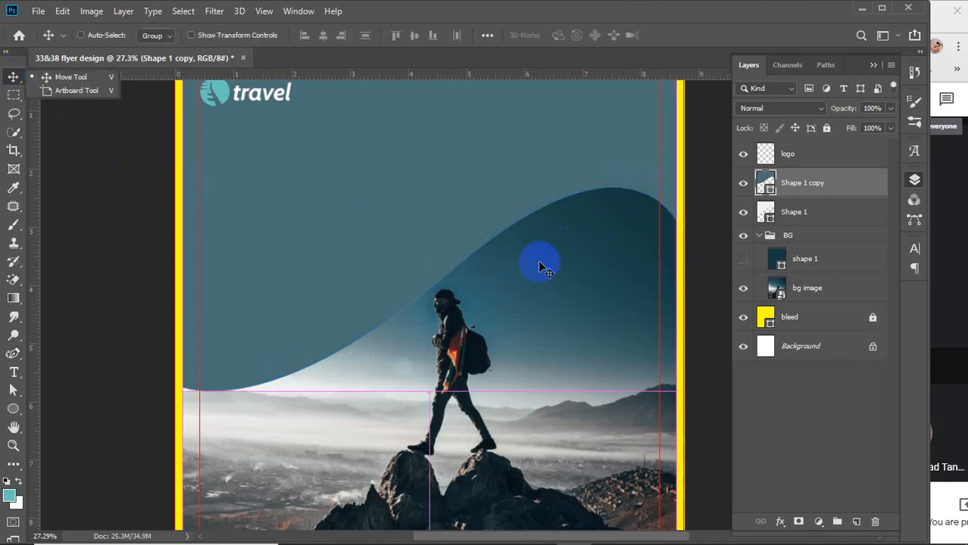
pyautogui.hotkey('ctrl', 't')
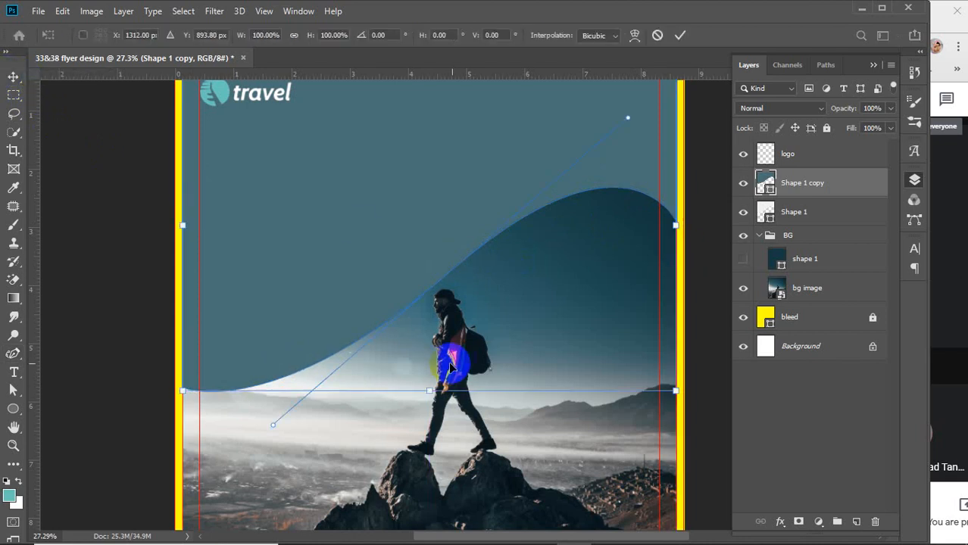
pyautogui.moveTo(430, 391); pyautogui.dragTo(428, 377)
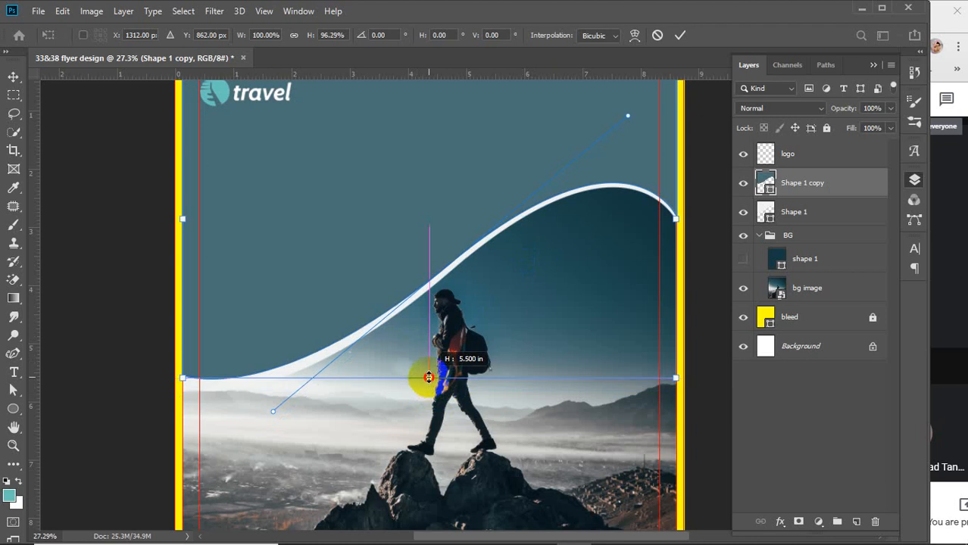
pyautogui.click(679, 36)
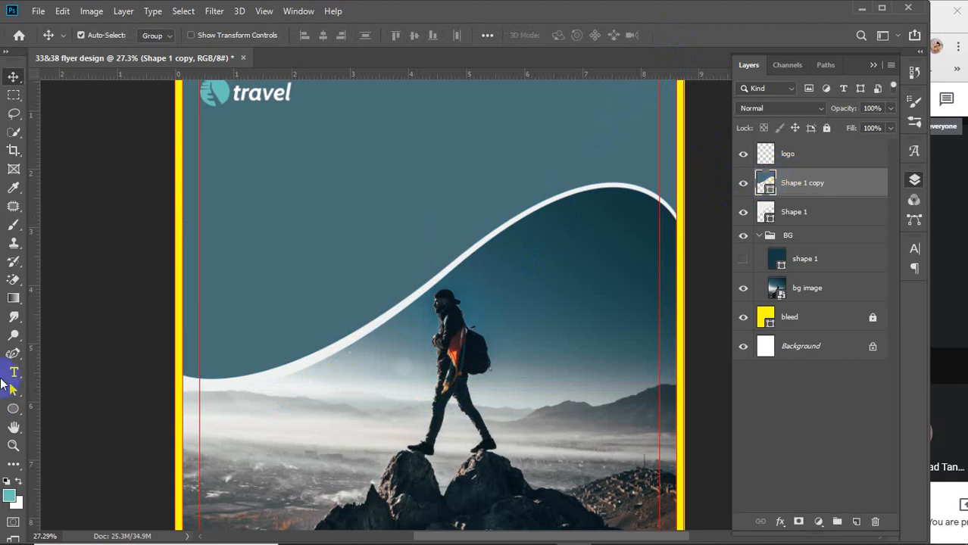
# Move the slate teal wave's lower right-end anchor point down onto the off-white wave's end so the band between them tapers out
pyautogui.click(13, 353)
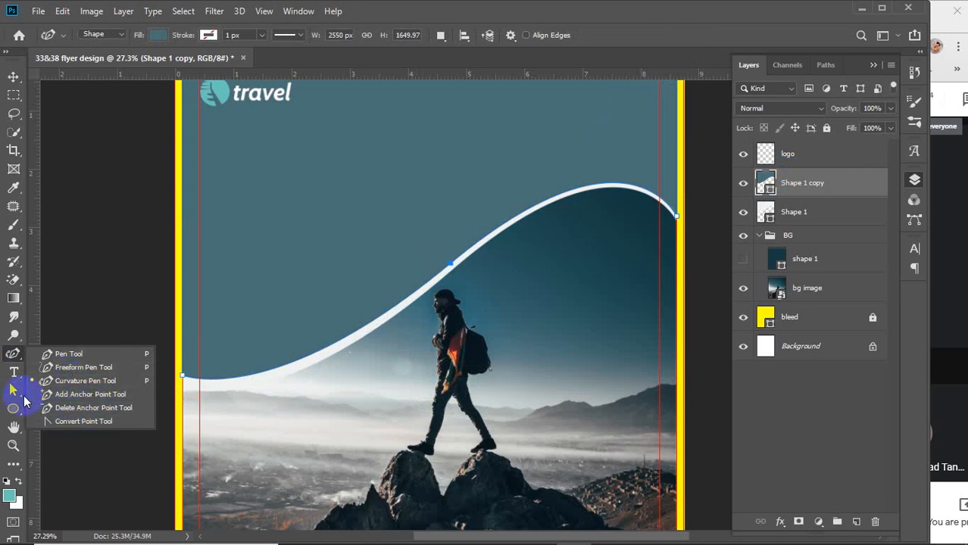
pyautogui.click(15, 392)
pyautogui.click(76, 401)
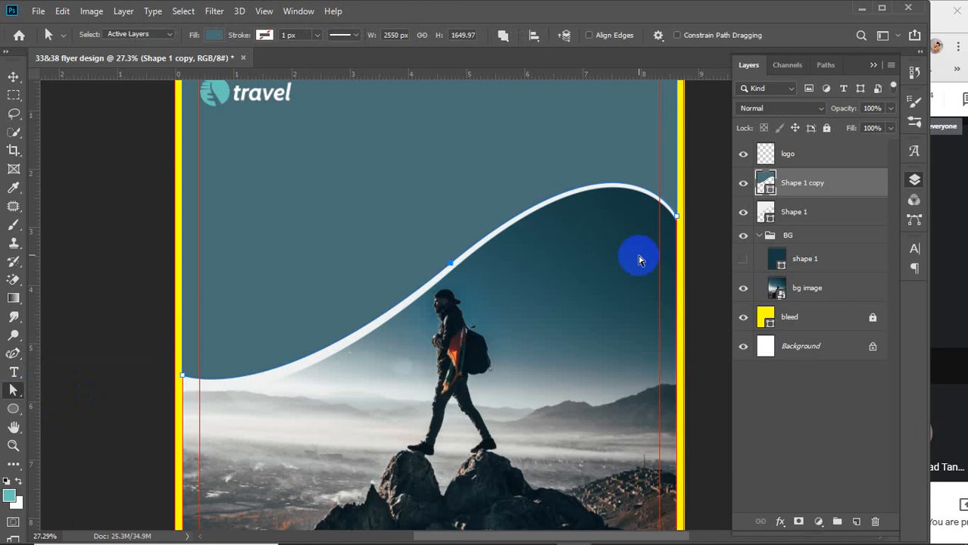
pyautogui.scroll(6, 696, 210)
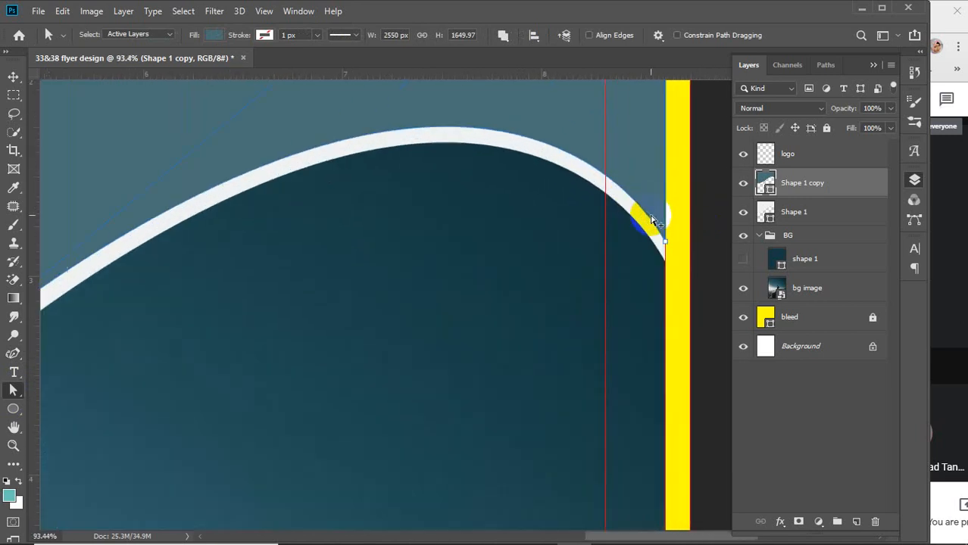
pyautogui.scroll(2, 655, 222)
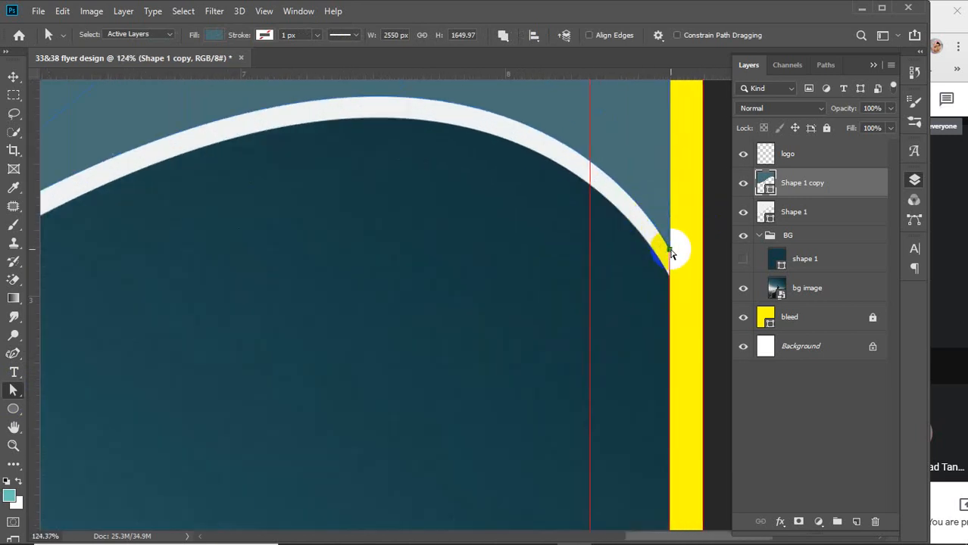
pyautogui.click(670, 265)
pyautogui.moveTo(671, 265); pyautogui.dragTo(668, 275)
pyautogui.click(514, 293)
pyautogui.scroll(-10, 515, 295)
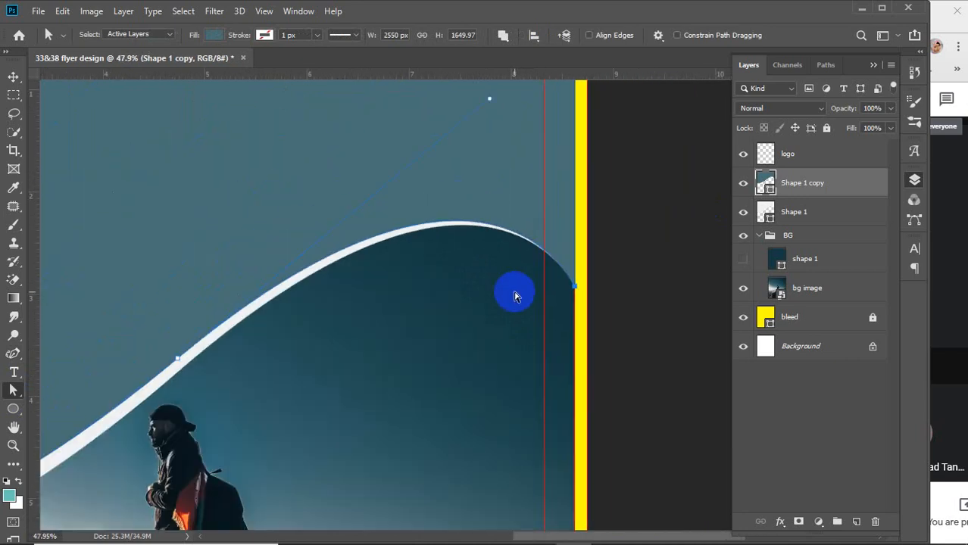
pyautogui.scroll(-1, 514, 295)
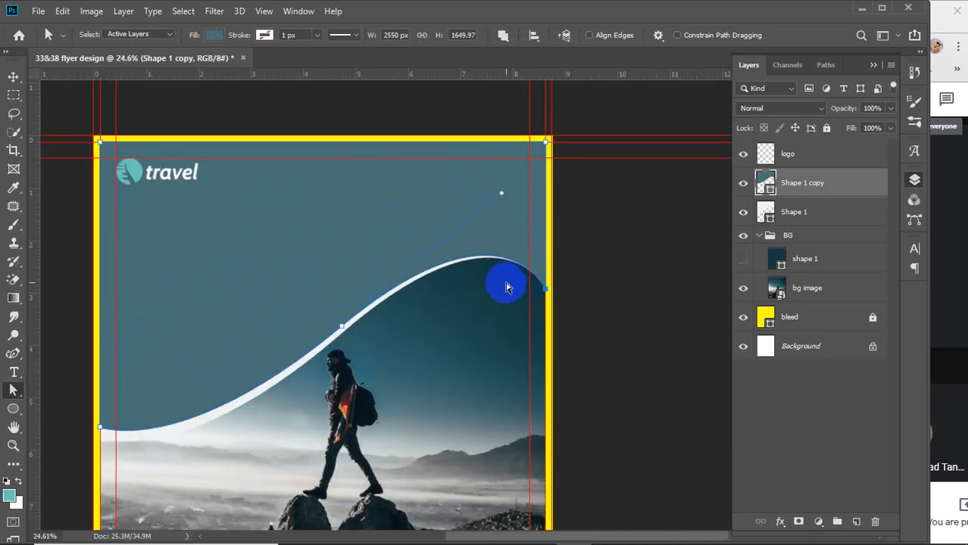
# Duplicate the slate teal wave and recolor the copy to very dark teal 092a33, starting from a color sampled in the photo's sky
pyautogui.click(14, 77)
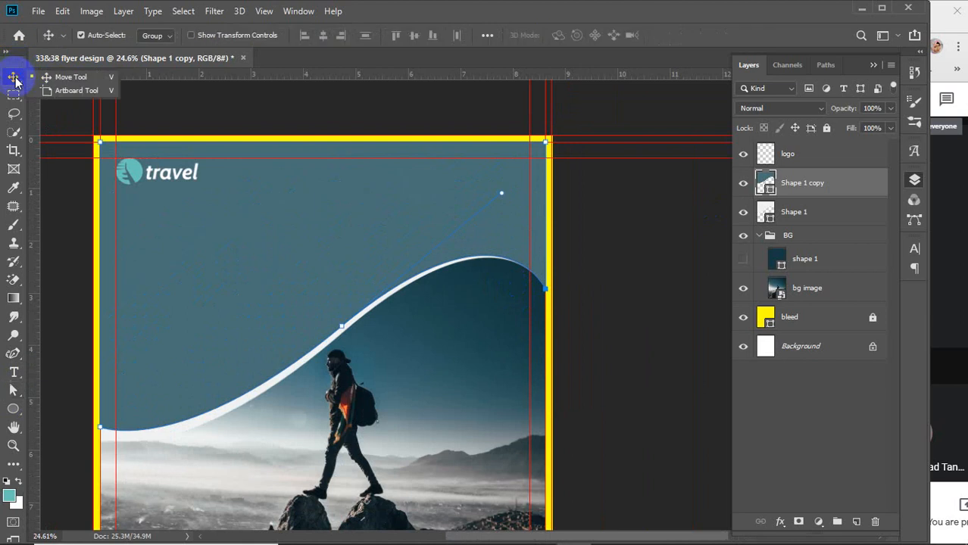
pyautogui.click(824, 188)
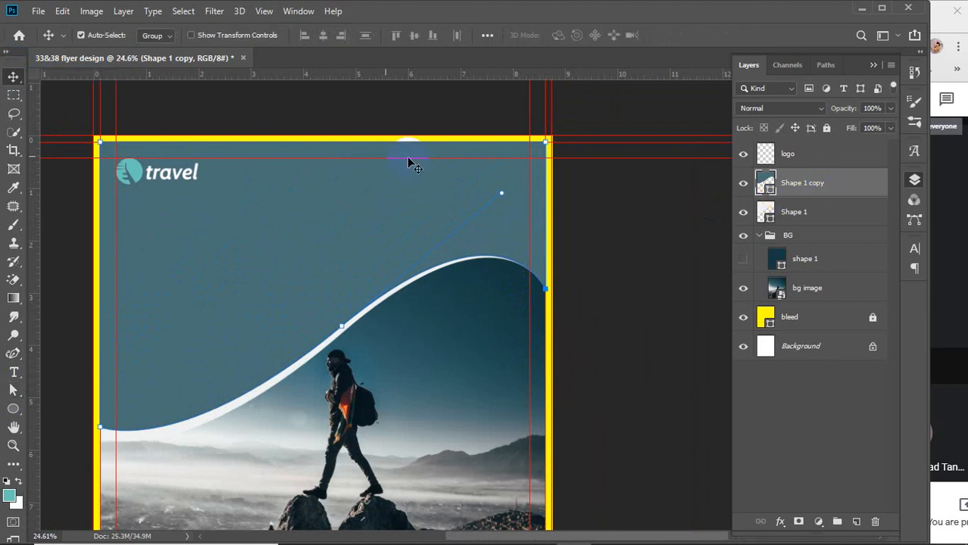
pyautogui.click(633, 213)
pyautogui.click(842, 186)
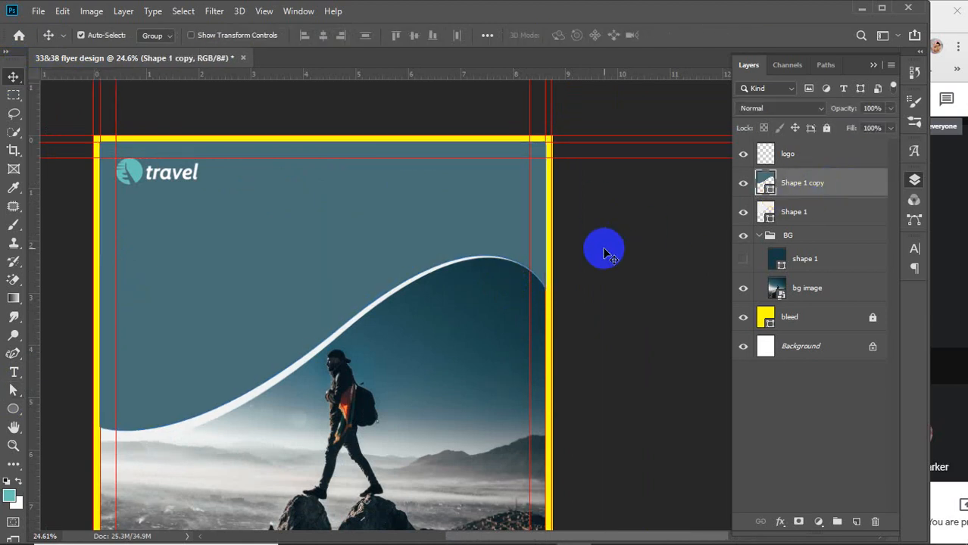
pyautogui.hotkey('ctrl', 'j')
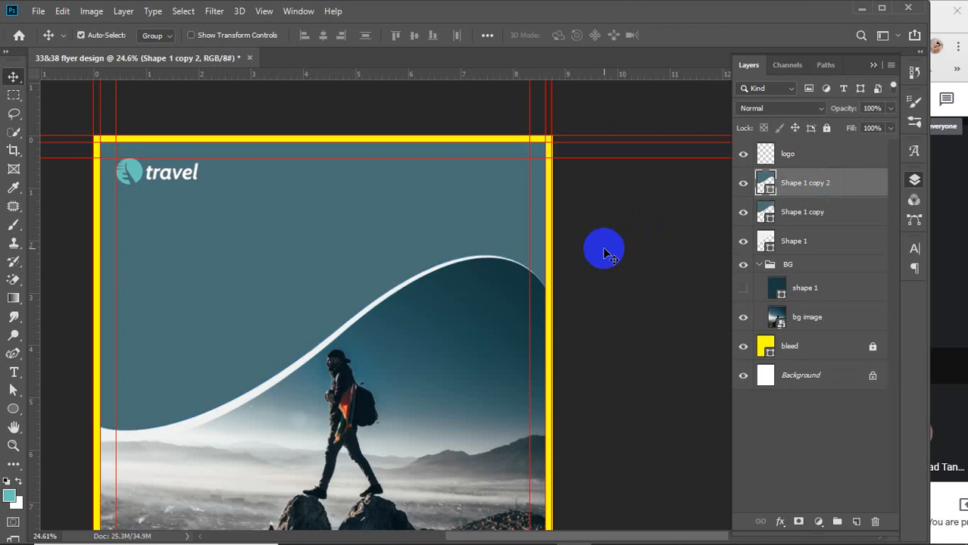
pyautogui.doubleClick(765, 184)
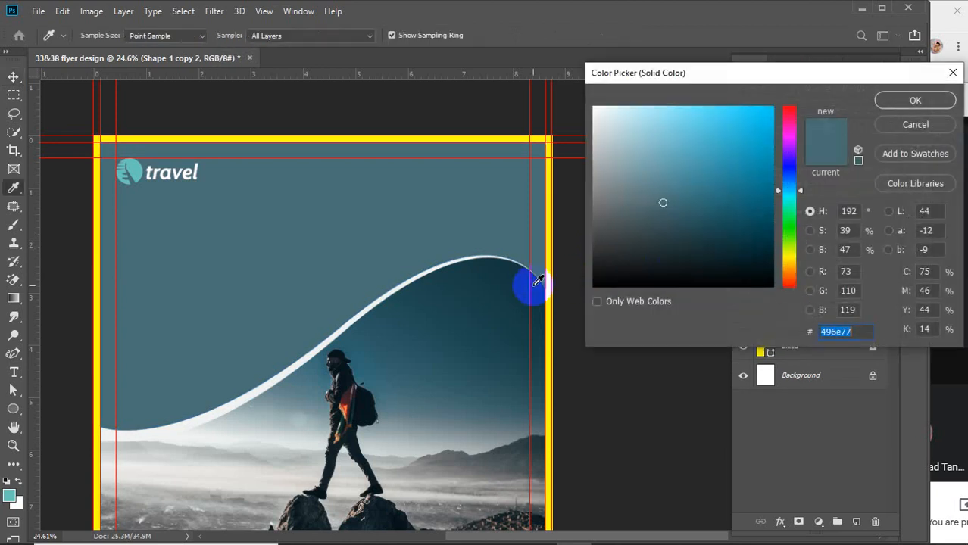
pyautogui.click(536, 281)
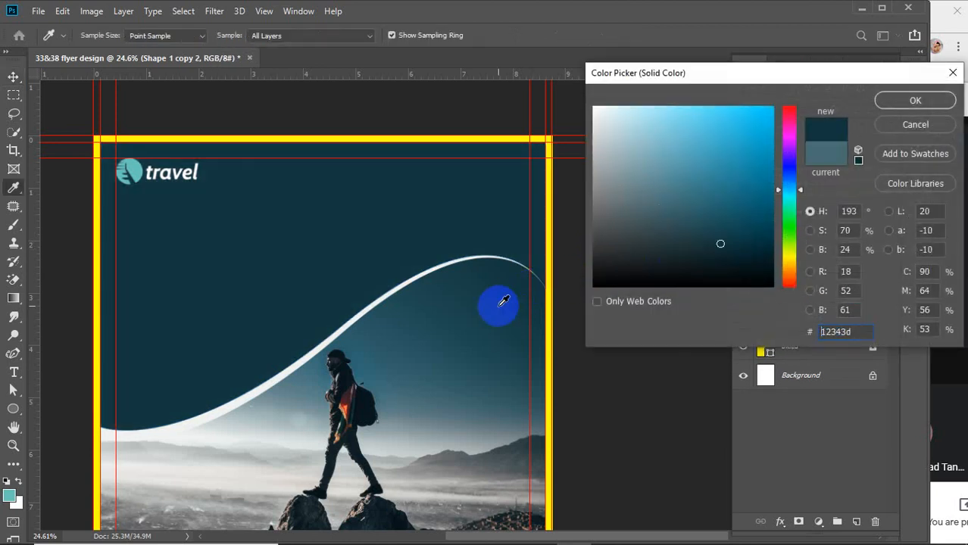
pyautogui.click(738, 253)
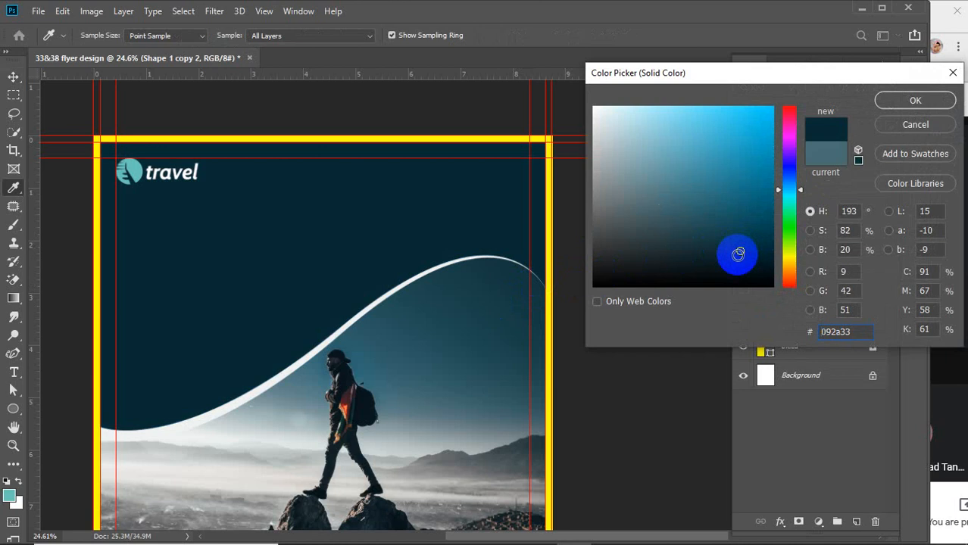
pyautogui.click(894, 101)
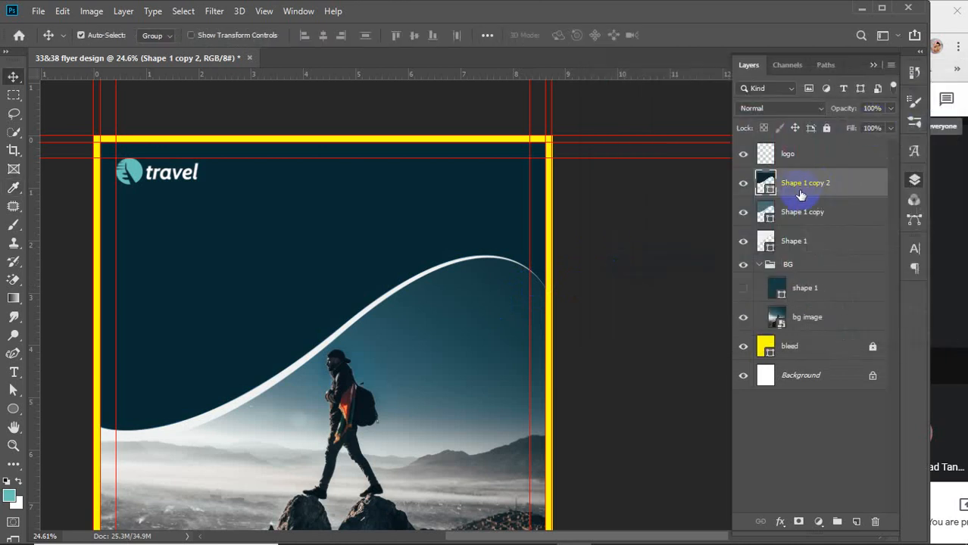
# Scale the very dark teal wave's height to about 96.3% from its lower edge, keeping its top edge and full width
pyautogui.hotkey('ctrl', 't')
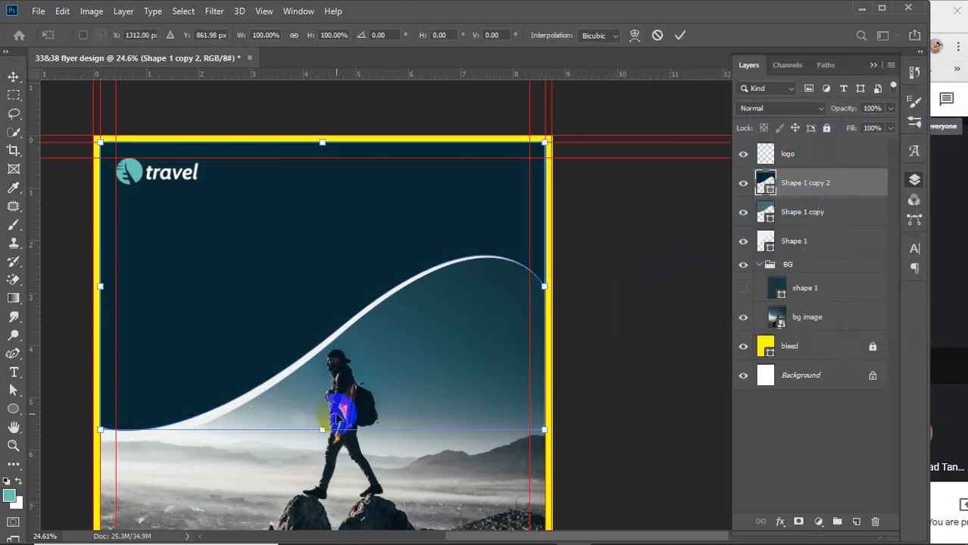
pyautogui.moveTo(324, 428); pyautogui.dragTo(326, 419)
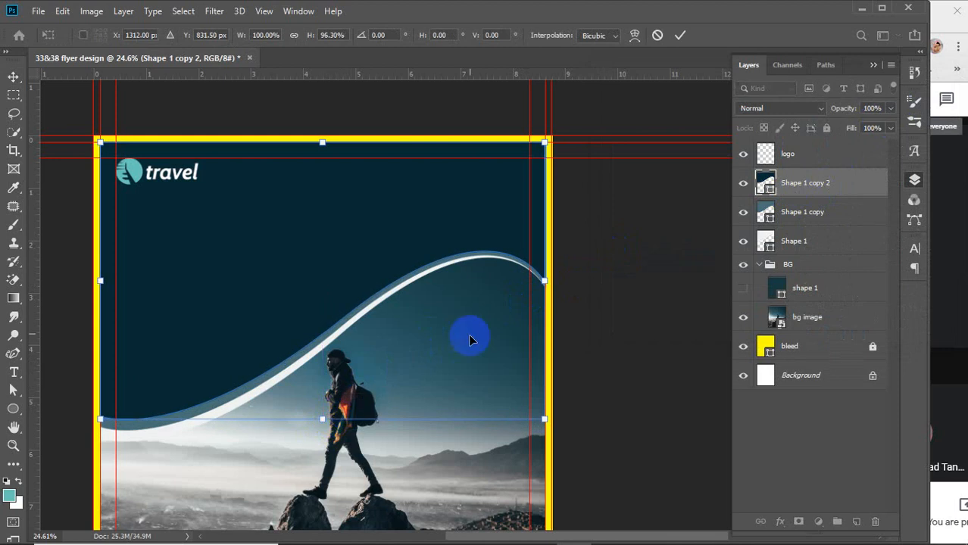
pyautogui.click(13, 390)
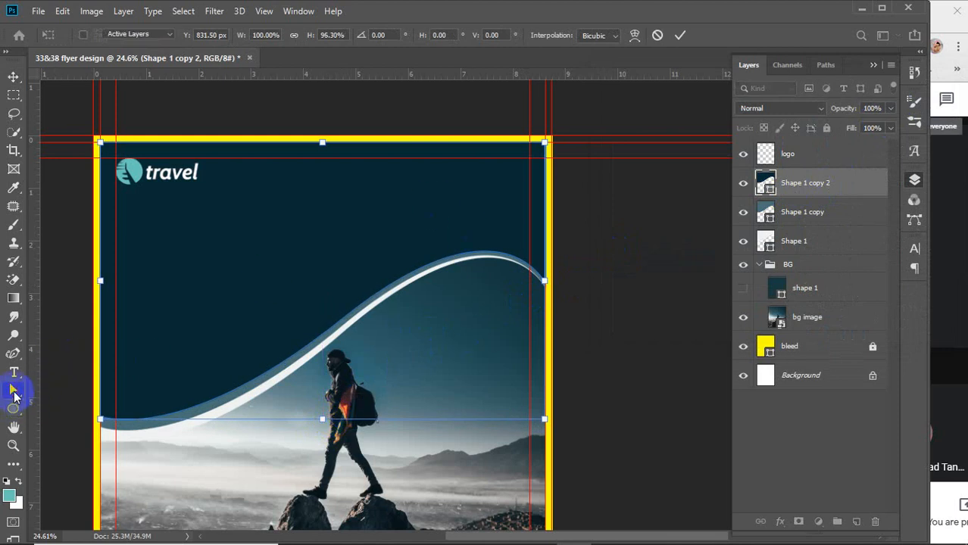
# Try to bring the very dark teal wave's right end down onto the slate wave's end by shifting its path
pyautogui.scroll(8, 560, 277)
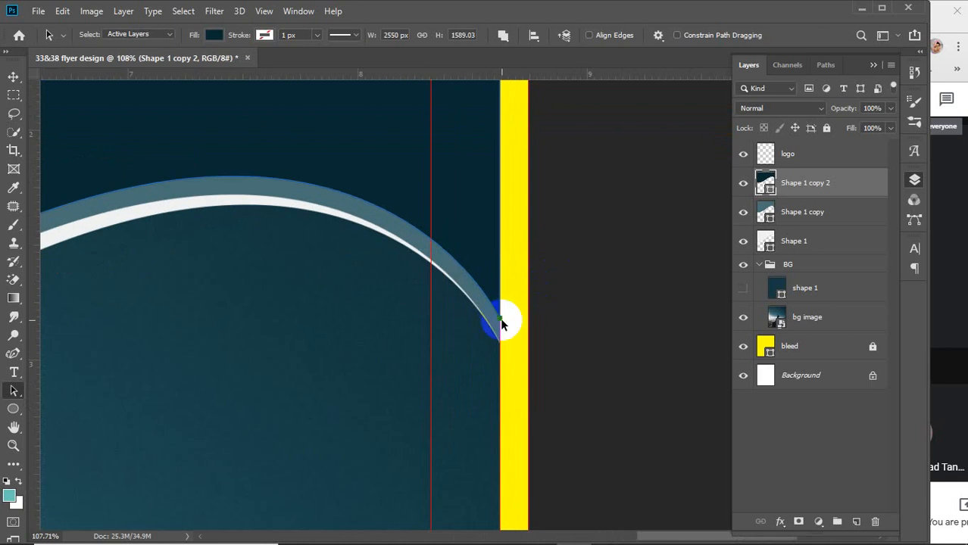
pyautogui.moveTo(499, 322); pyautogui.dragTo(501, 345)
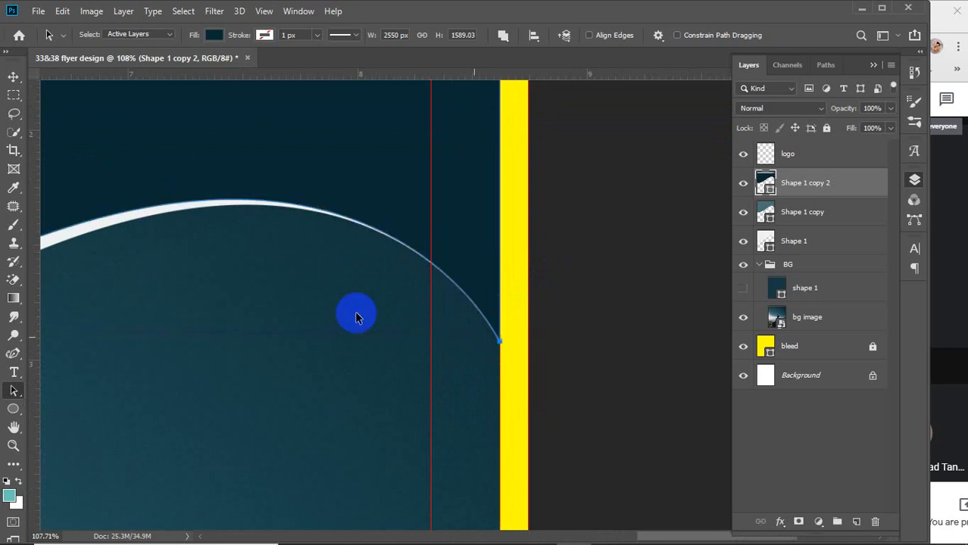
pyautogui.scroll(-3, 300, 298)
pyautogui.moveTo(251, 302); pyautogui.dragTo(595, 219)
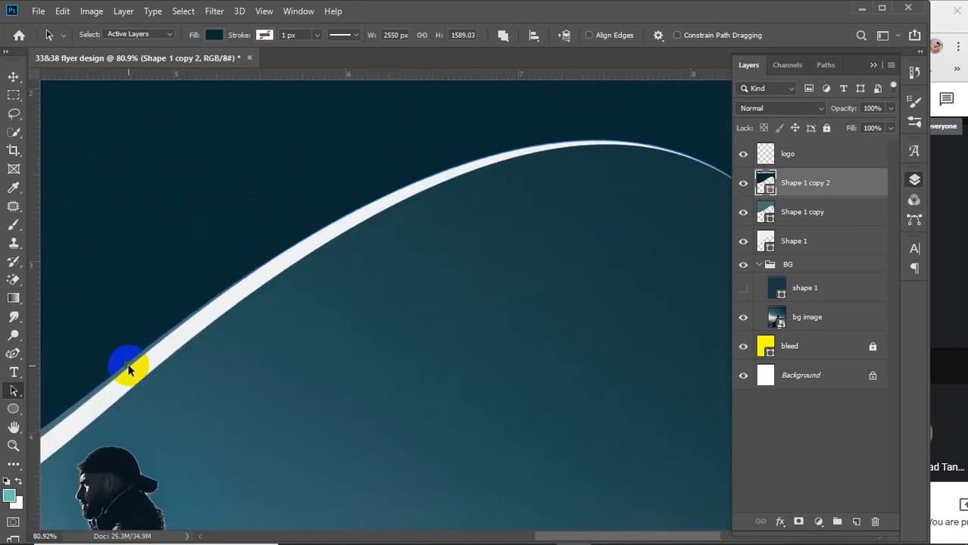
# Move only the very dark teal wave's lower right-end anchor point down onto the slate wave's end so the slate band tapers out
pyautogui.rightClick(14, 390)
pyautogui.click(66, 411)
pyautogui.click(348, 368)
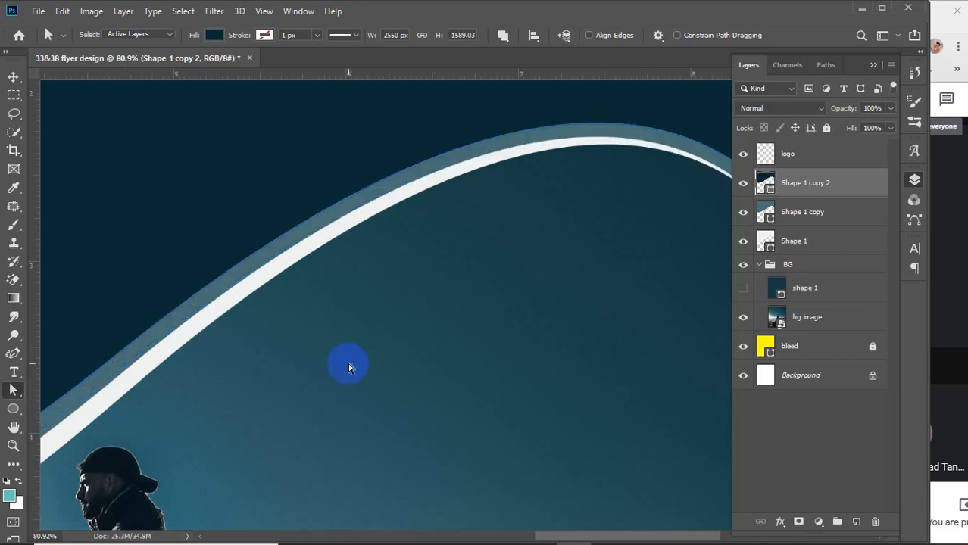
pyautogui.moveTo(622, 274); pyautogui.dragTo(330, 270)
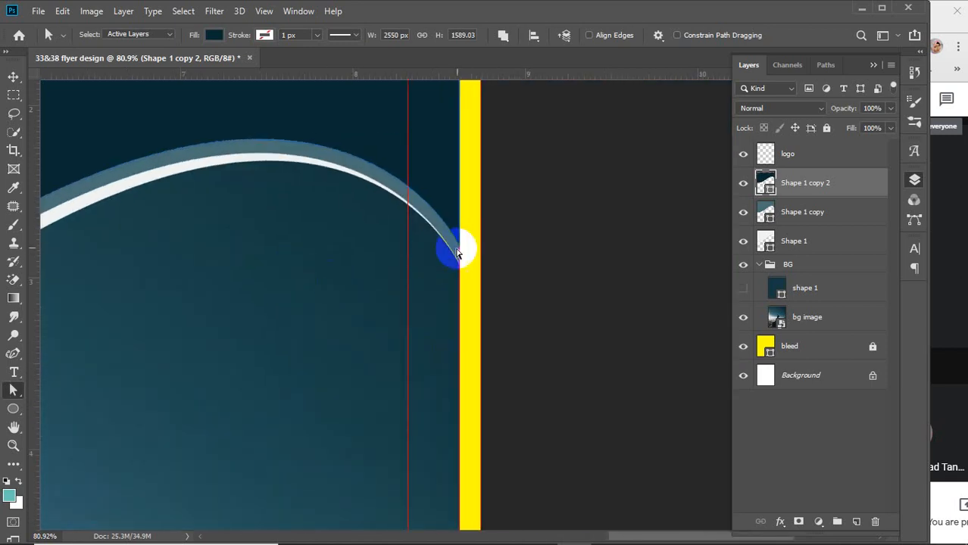
pyautogui.click(459, 249)
pyautogui.moveTo(460, 248); pyautogui.dragTo(459, 259)
pyautogui.scroll(-2, 283, 308)
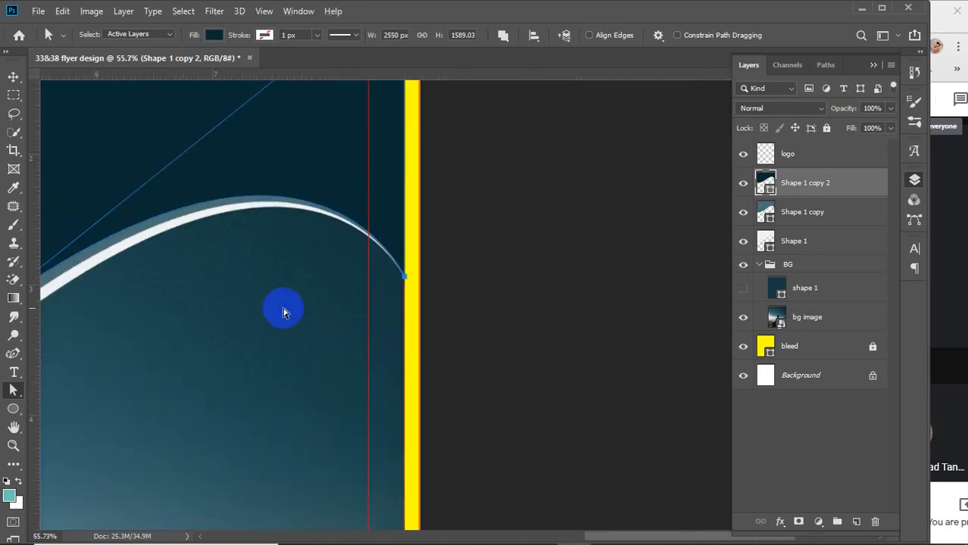
pyautogui.scroll(-1, 284, 312)
pyautogui.scroll(-1, 432, 309)
pyautogui.scroll(-1, 370, 339)
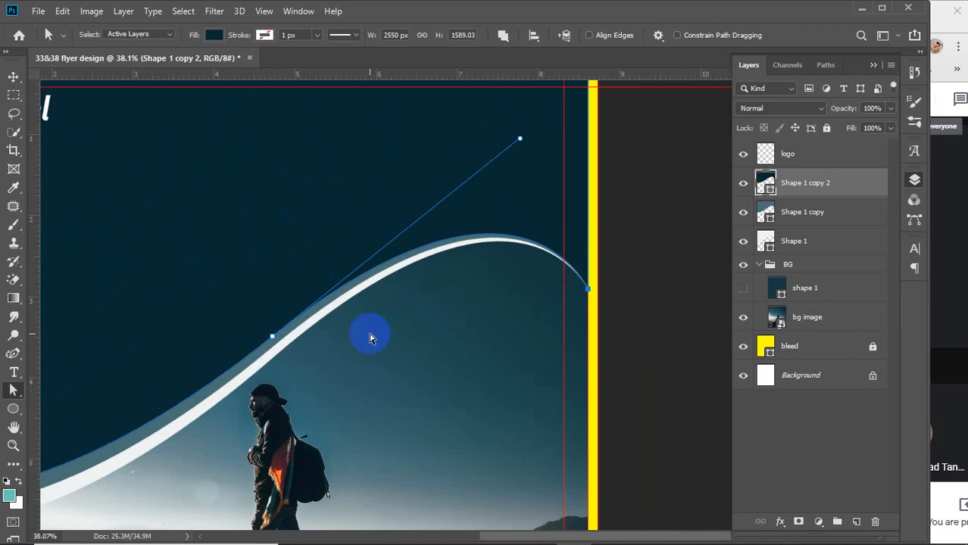
pyautogui.scroll(-2, 370, 339)
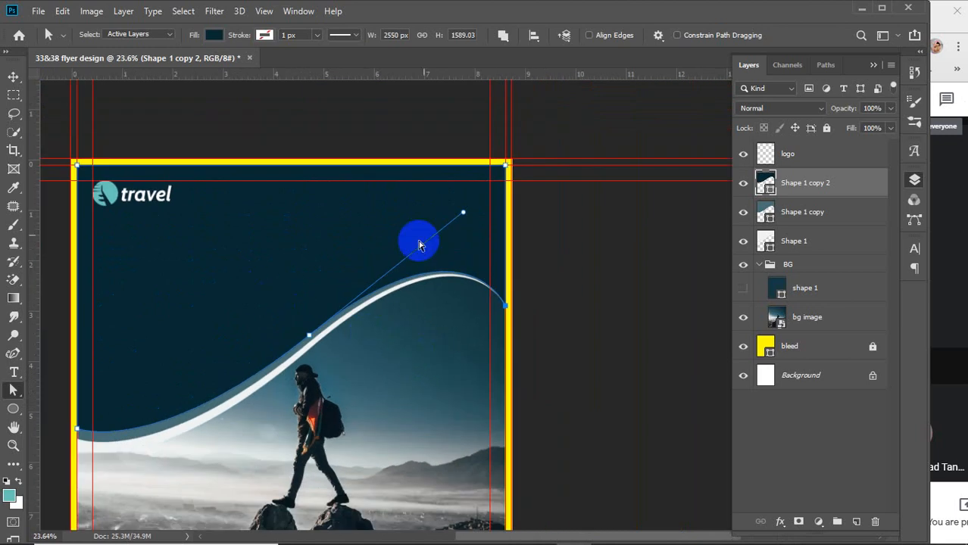
# Deselect the wave and move the travel logo across to the flyer's upper-right corner, just inside the right margin guide
pyautogui.click(12, 77)
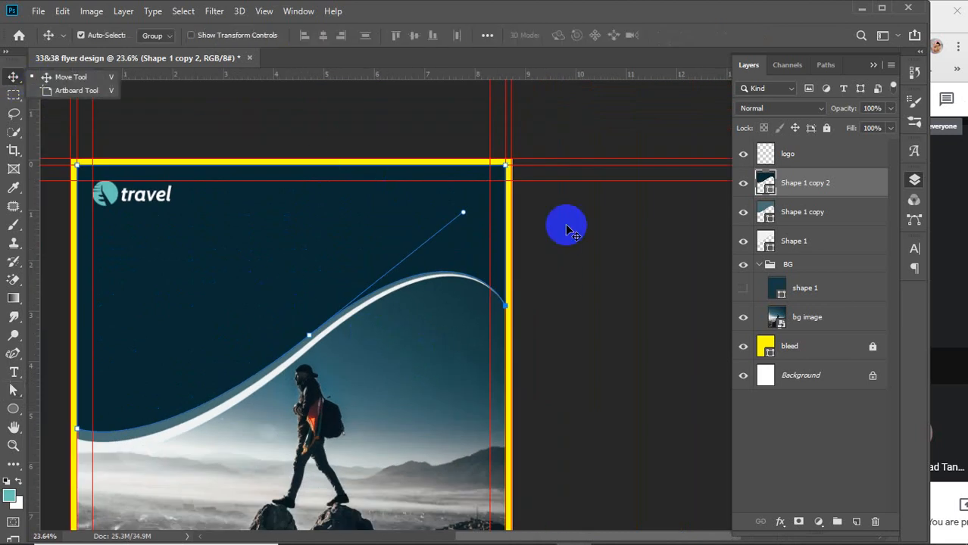
pyautogui.click(568, 230)
pyautogui.click(570, 331)
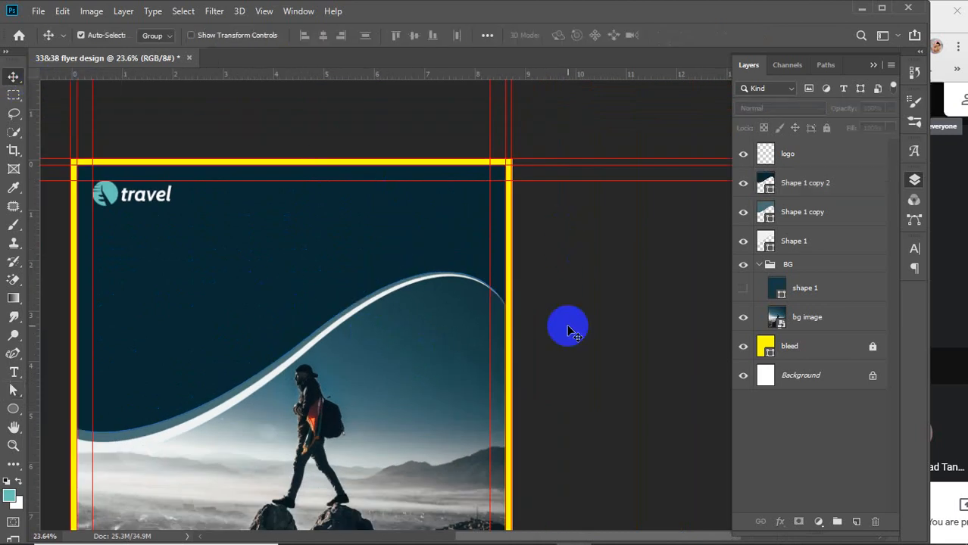
pyautogui.click(108, 196)
pyautogui.moveTo(110, 197); pyautogui.dragTo(421, 200)
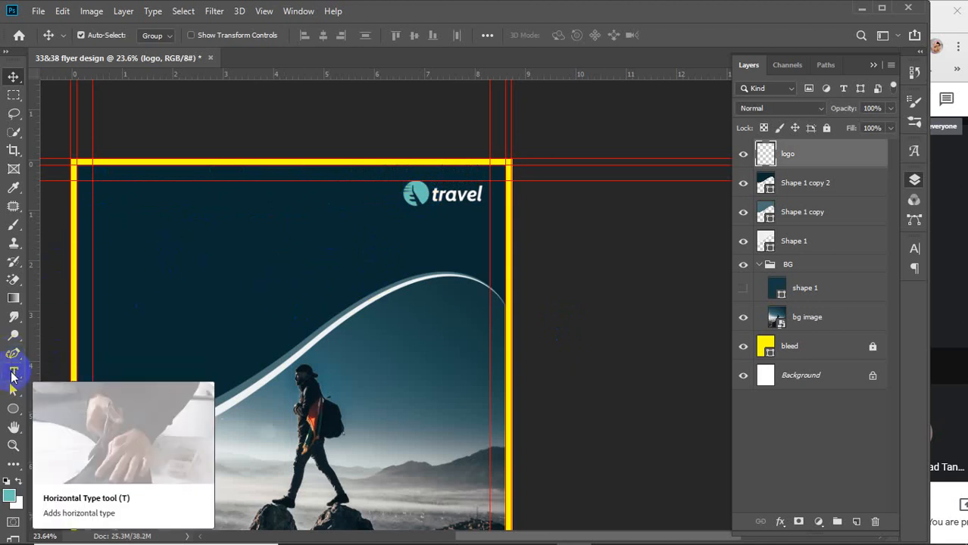
# Add the text "Spreade your Dreams" in the flyer's dark upper area and colour it white, ffffff
pyautogui.click(13, 373)
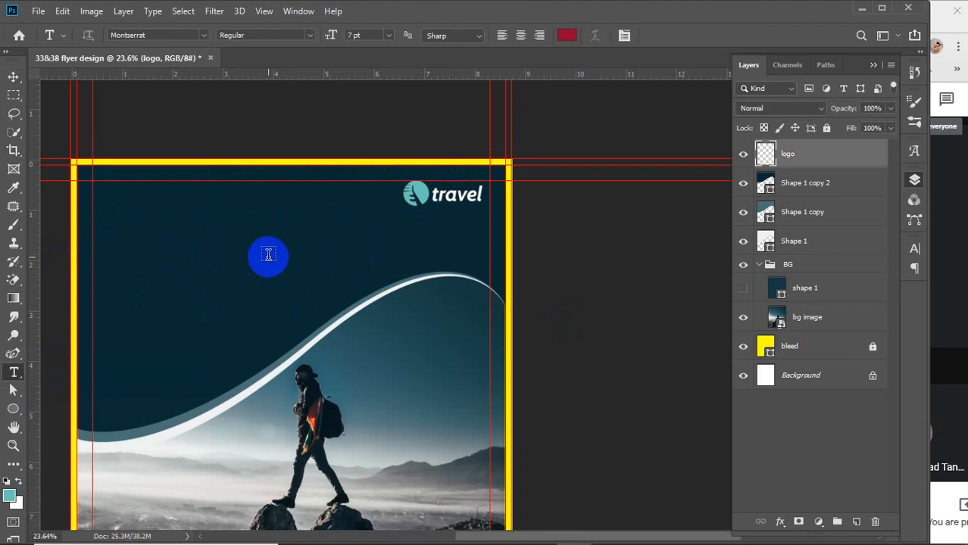
pyautogui.click(268, 255)
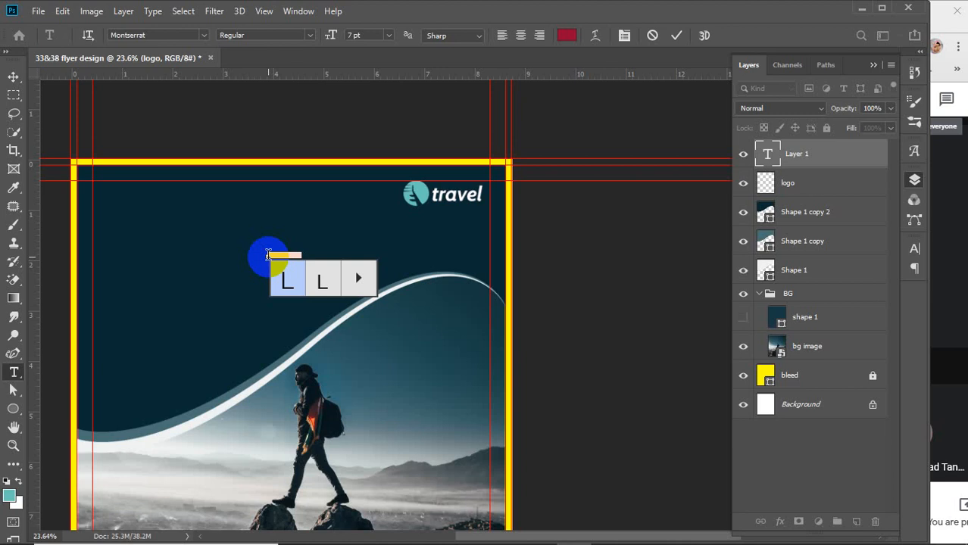
pyautogui.click(268, 255)
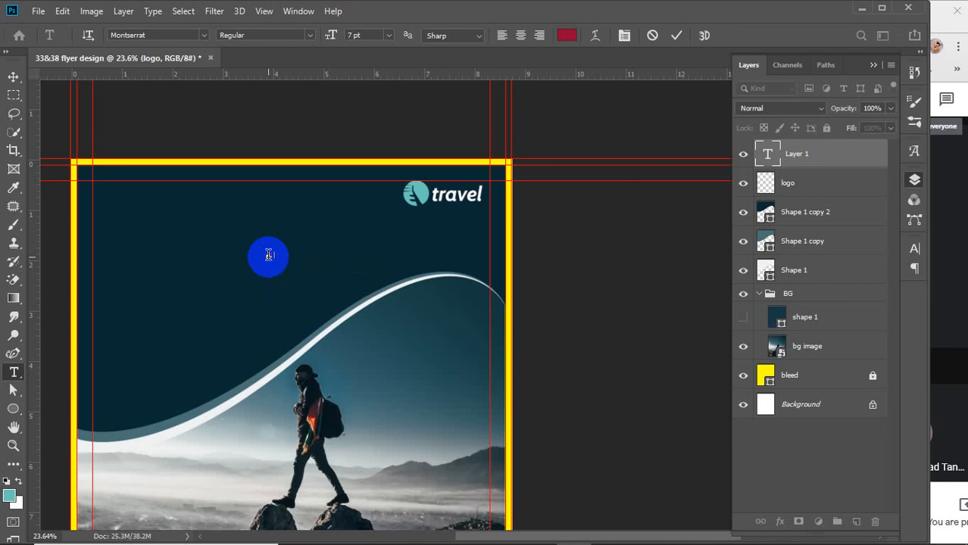
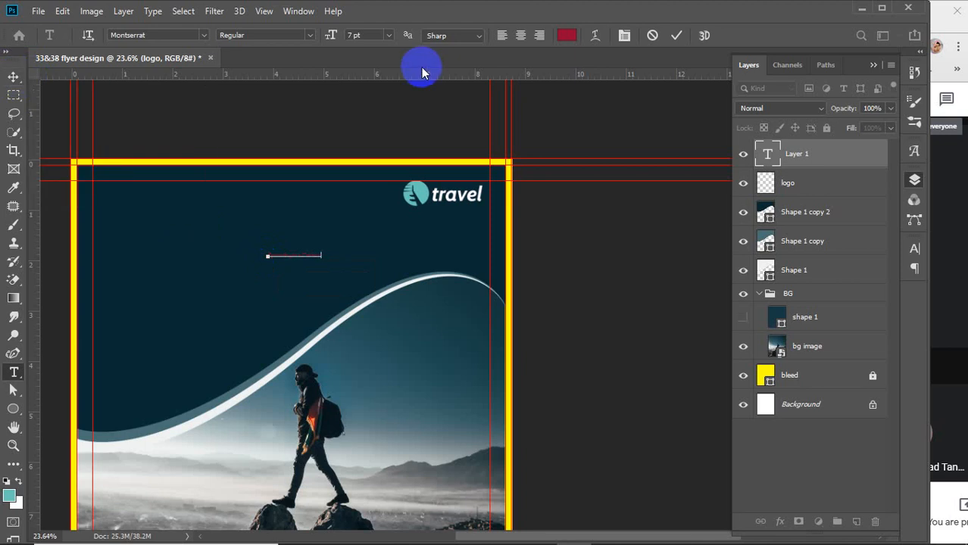
pyautogui.click(331, 251)
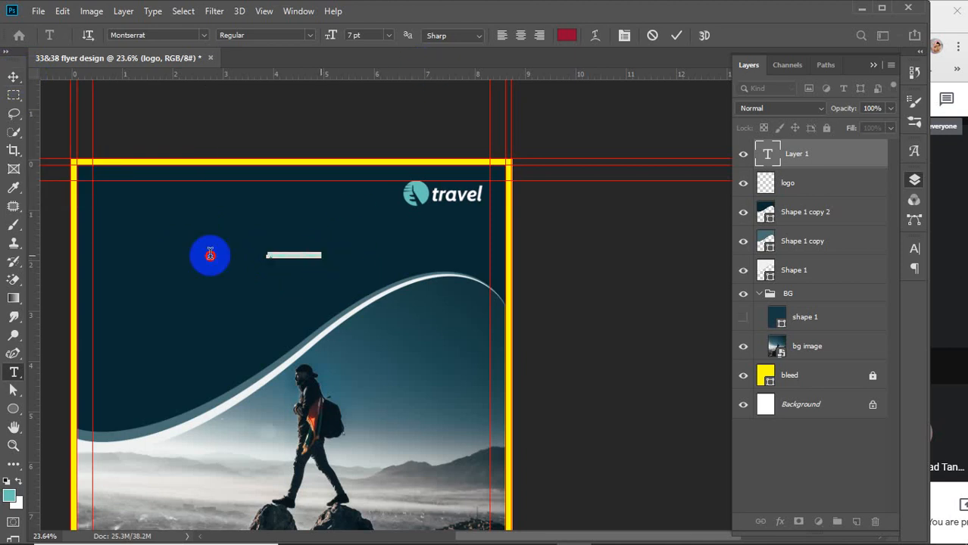
pyautogui.click(567, 35)
pyautogui.write('ffffff')
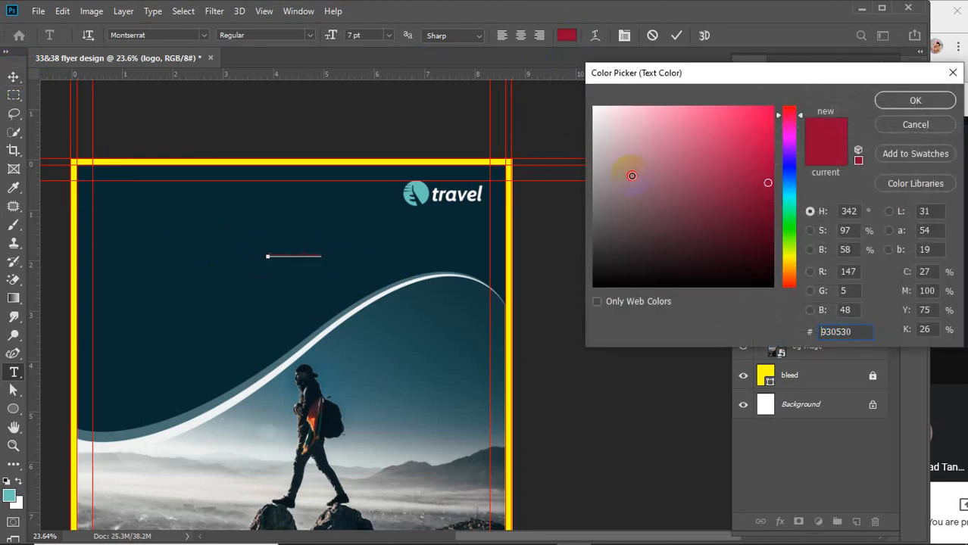
pyautogui.click(914, 100)
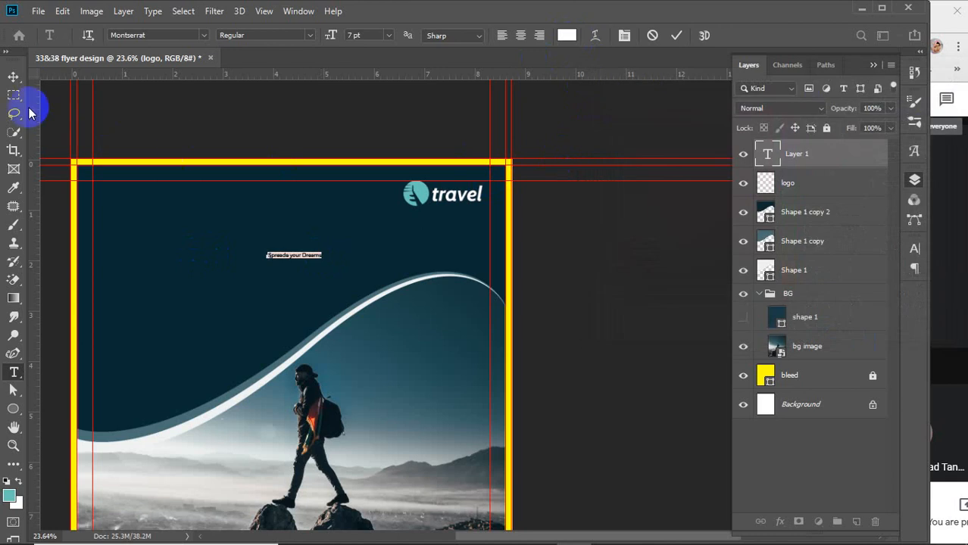
# Move the tagline text beneath the travel logo and set its font size to 9 pt
pyautogui.click(14, 77)
pyautogui.moveTo(303, 258); pyautogui.dragTo(454, 220)
pyautogui.scroll(6, 454, 219)
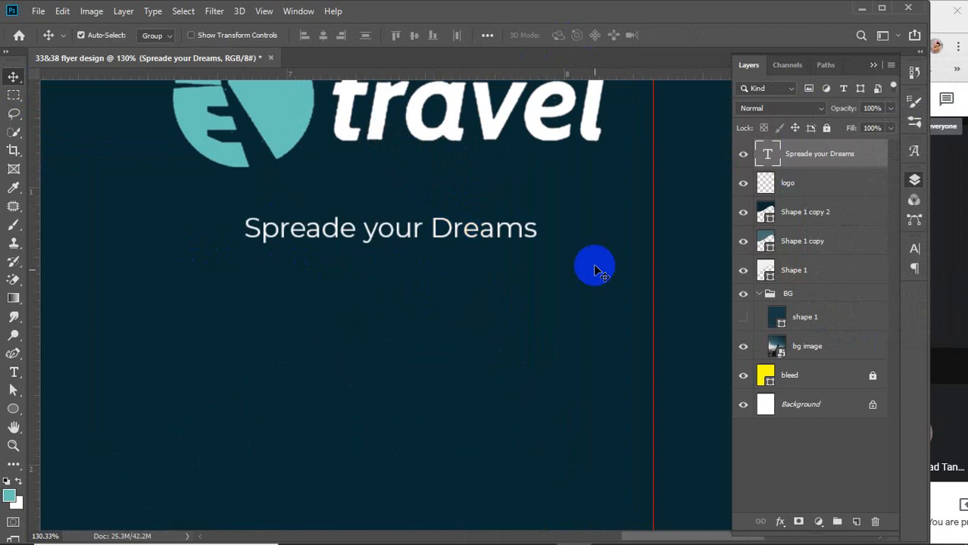
pyautogui.click(915, 250)
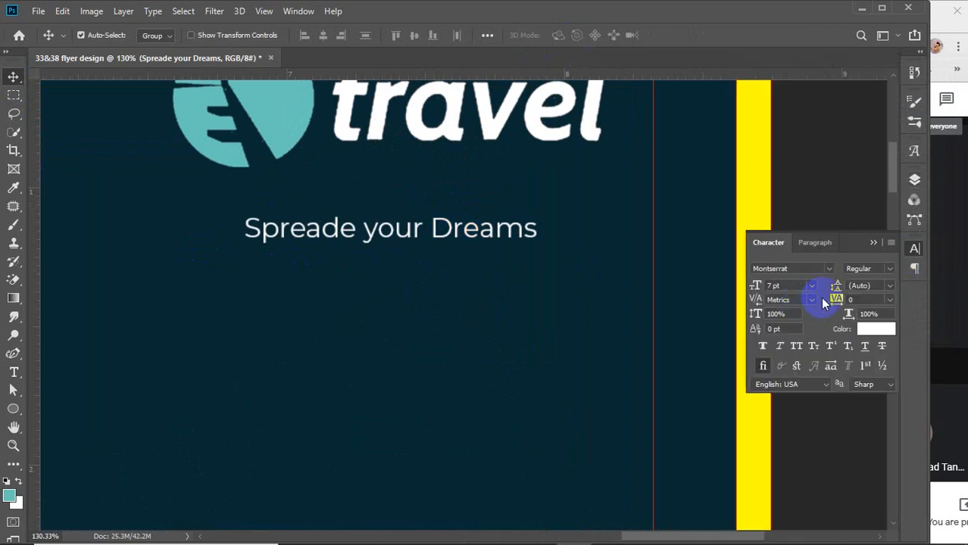
pyautogui.click(792, 286)
pyautogui.press('Up')
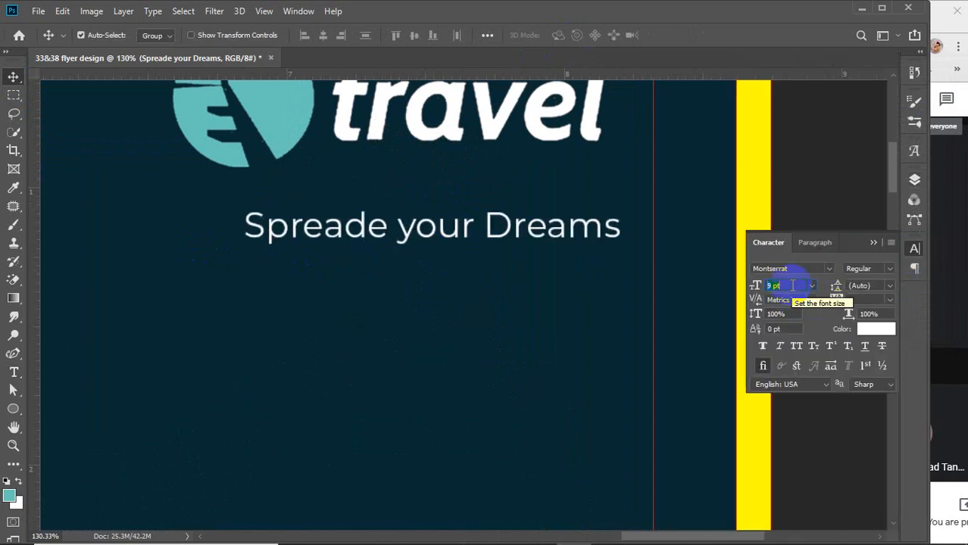
# Correct the word "Spreade" in the tagline so the text reads "Spread your Dreams"
pyautogui.click(14, 372)
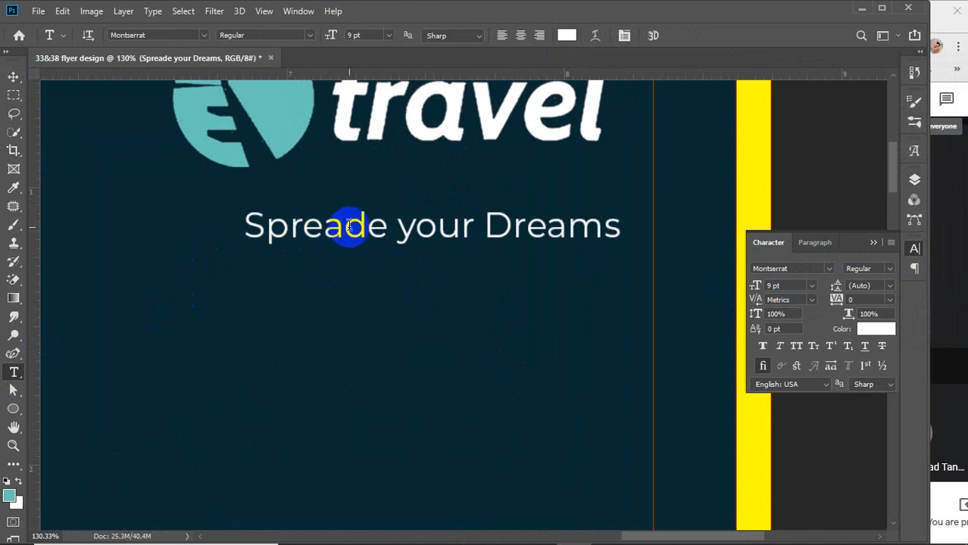
pyautogui.click(383, 226)
pyautogui.moveTo(384, 225); pyautogui.dragTo(402, 225)
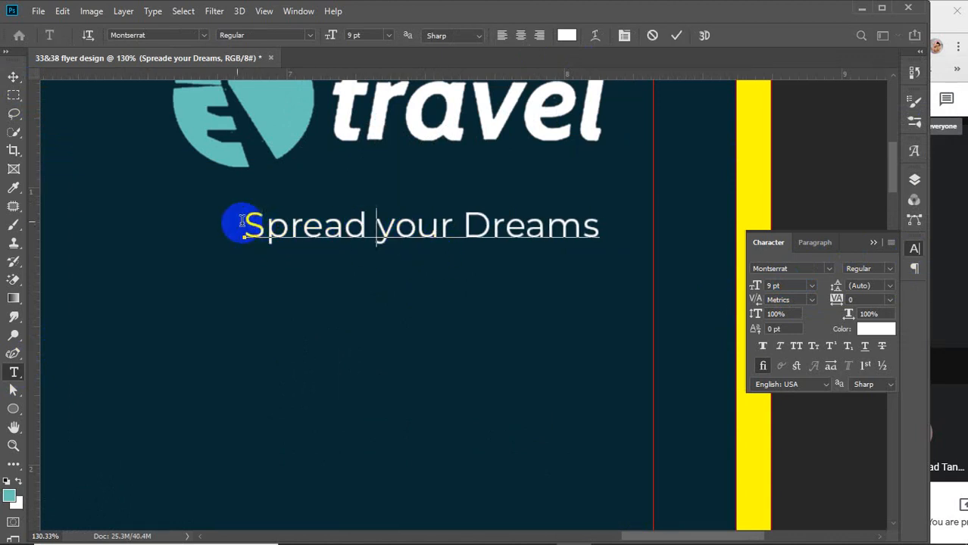
pyautogui.click(11, 78)
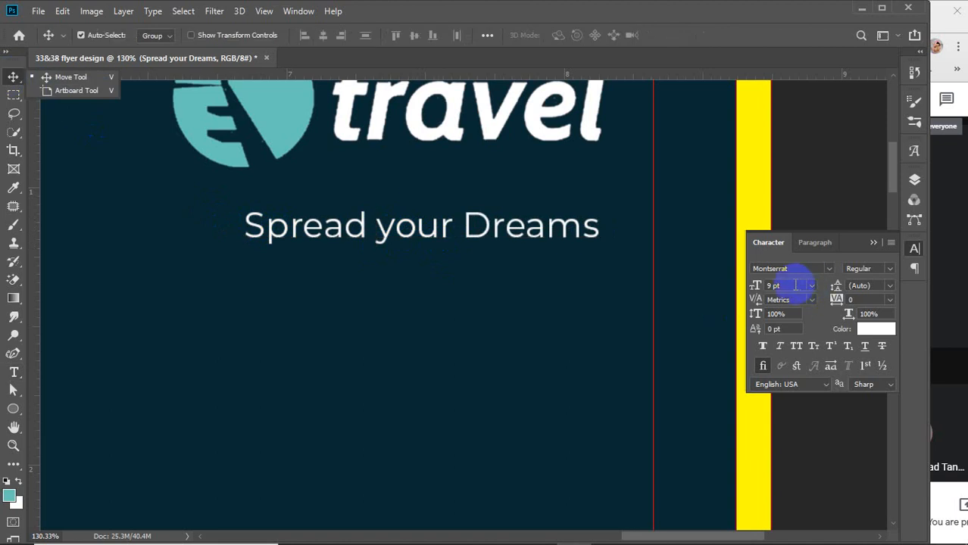
# Align the tagline's start with the logo icon's left edge and set its font size to 11 pt after trying 12 pt
pyautogui.moveTo(279, 239); pyautogui.dragTo(209, 212)
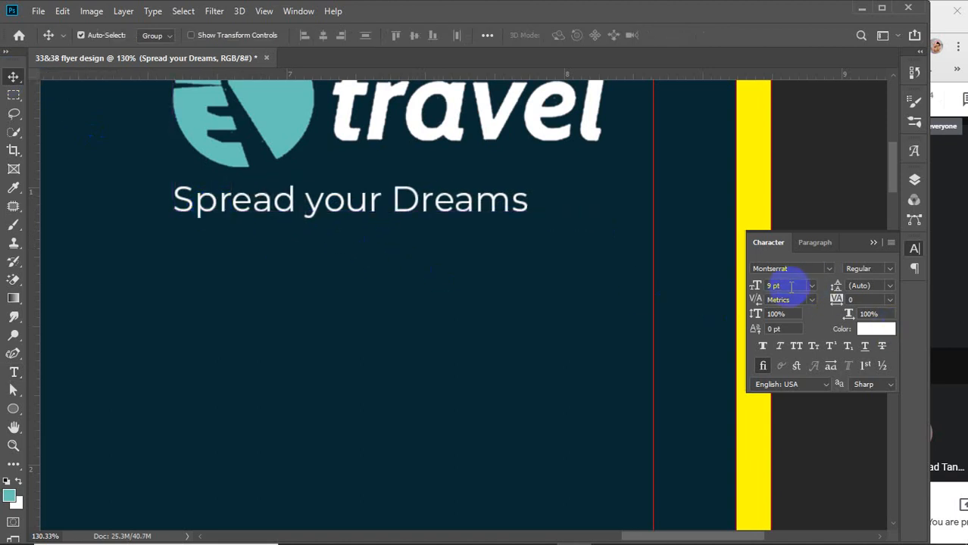
pyautogui.write('12')
pyautogui.press('Return')
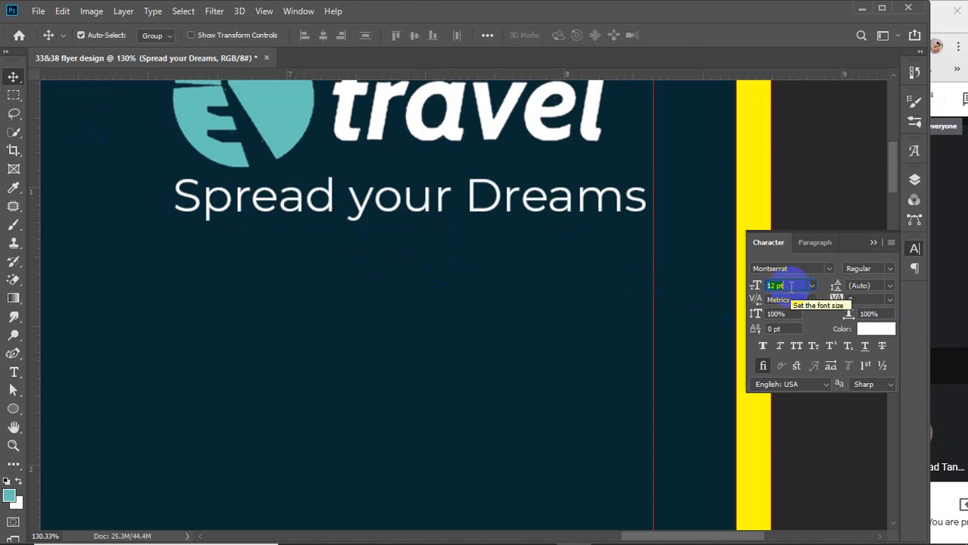
pyautogui.press('Return')
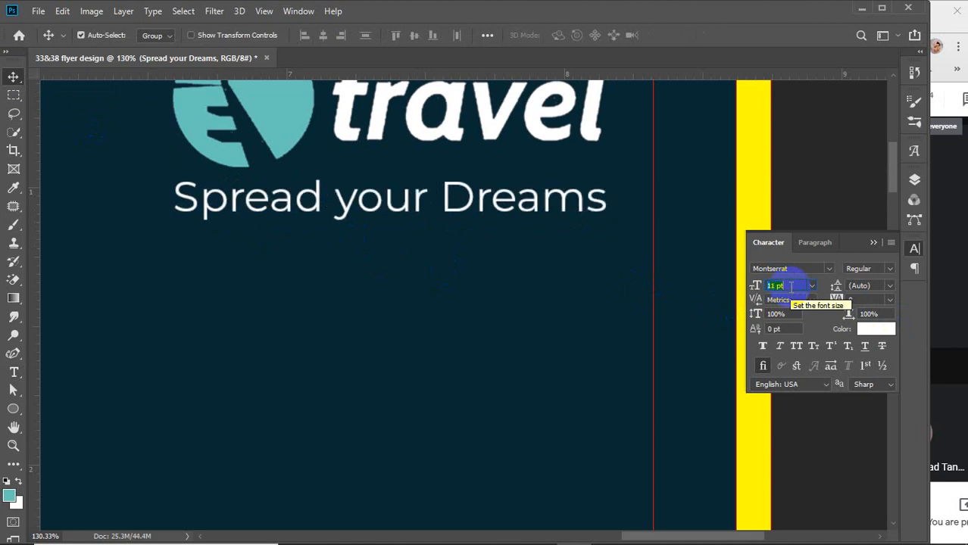
pyautogui.moveTo(35, 198); pyautogui.dragTo(30, 284)
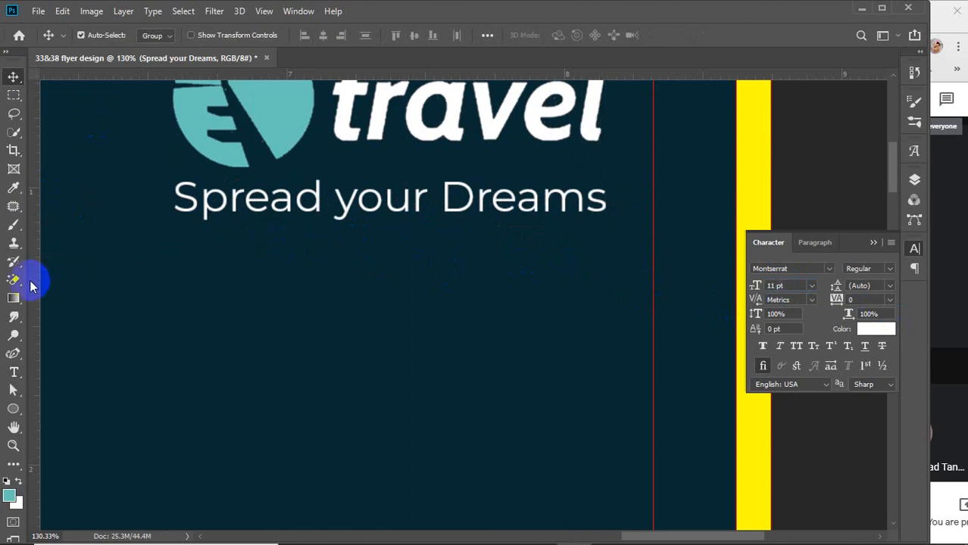
# Try the SemiBold font style on the tagline and settle on Medium
pyautogui.click(890, 270)
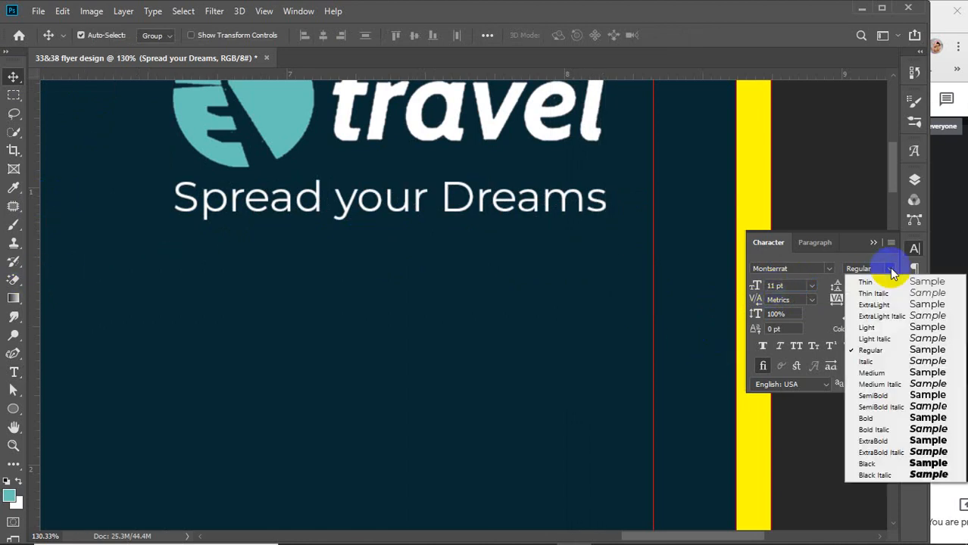
pyautogui.click(882, 397)
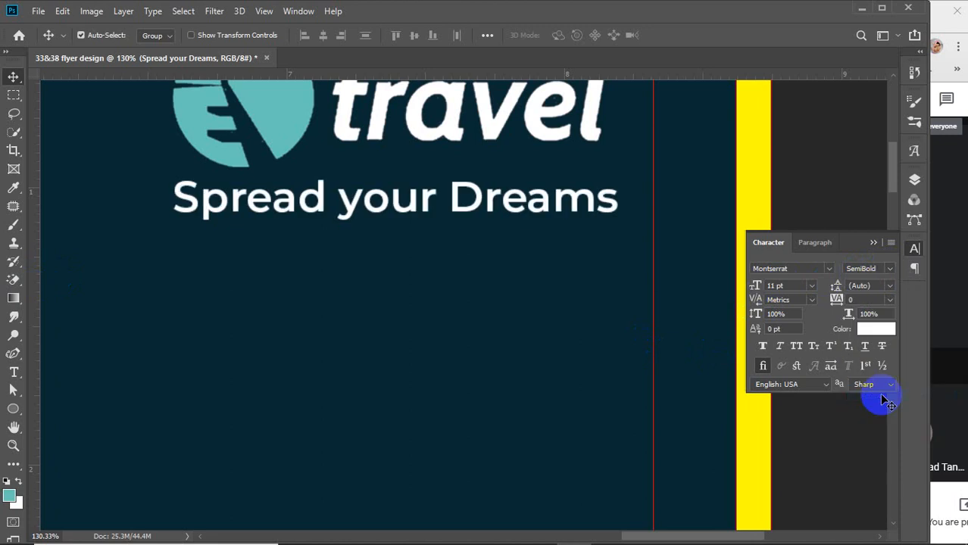
pyautogui.click(890, 269)
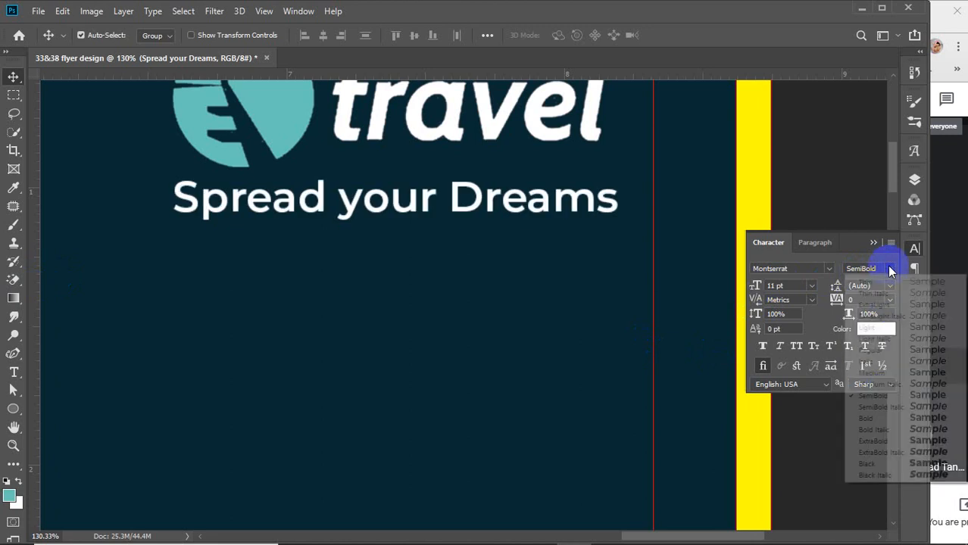
pyautogui.click(884, 373)
# Reduce the tagline's font size to 10.7 pt to fit the logo's width, and nudge it up closer to the logo
pyautogui.click(755, 286)
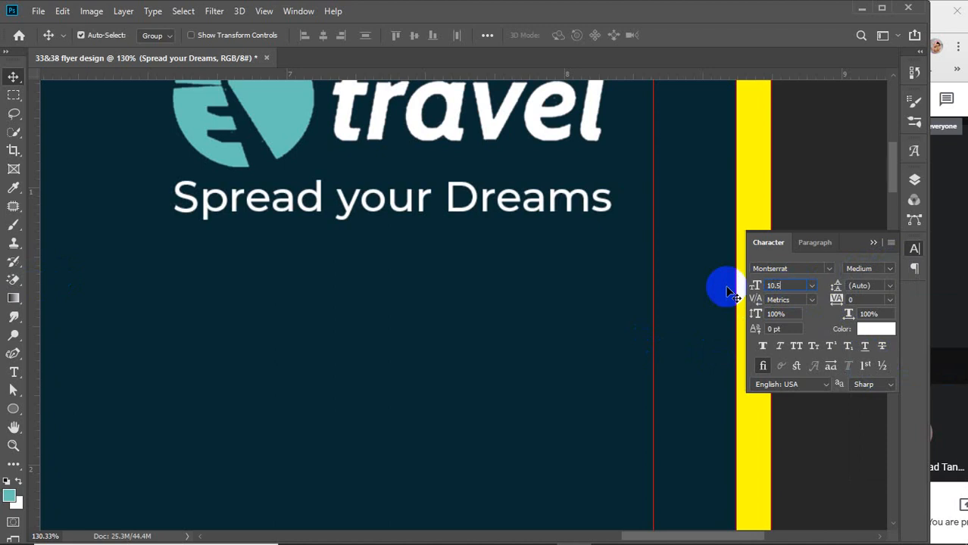
pyautogui.press('Return')
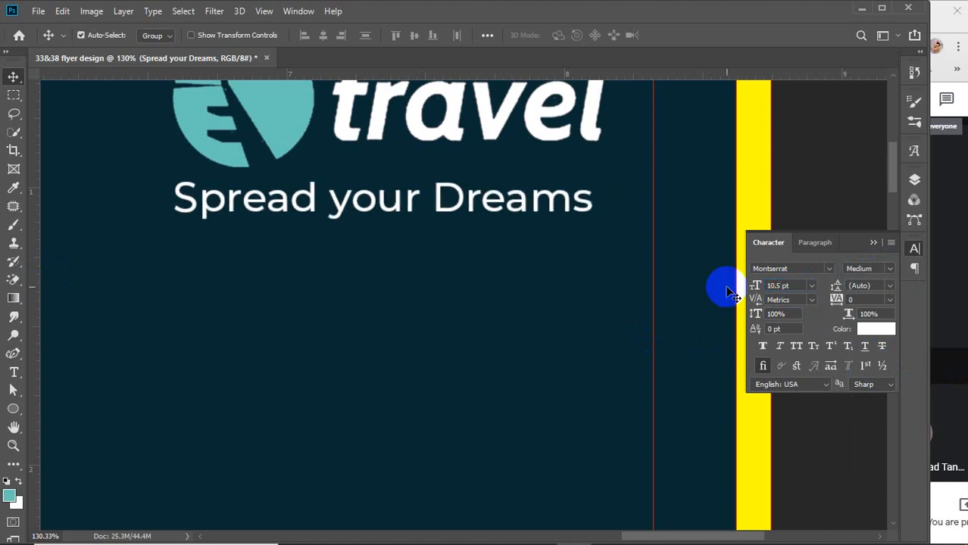
pyautogui.click(779, 286)
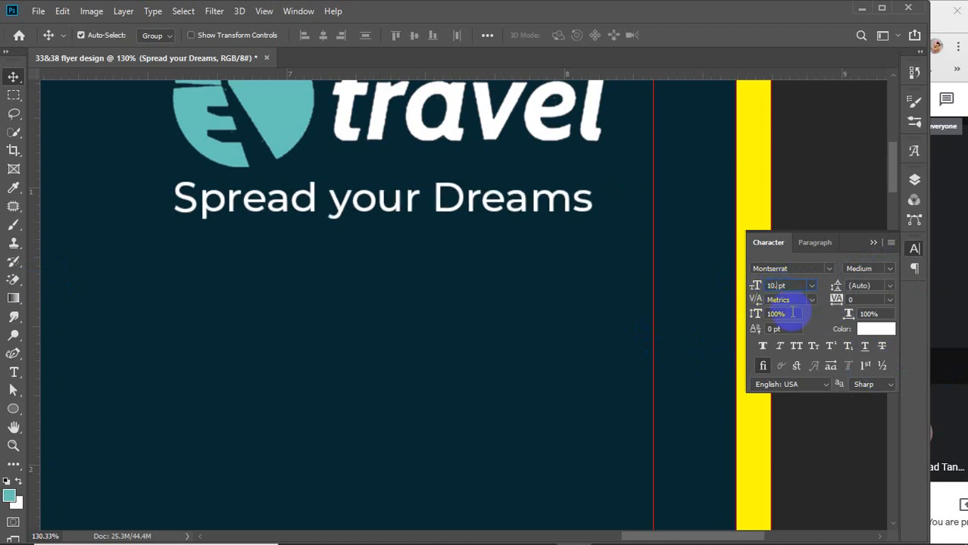
pyautogui.press('Return')
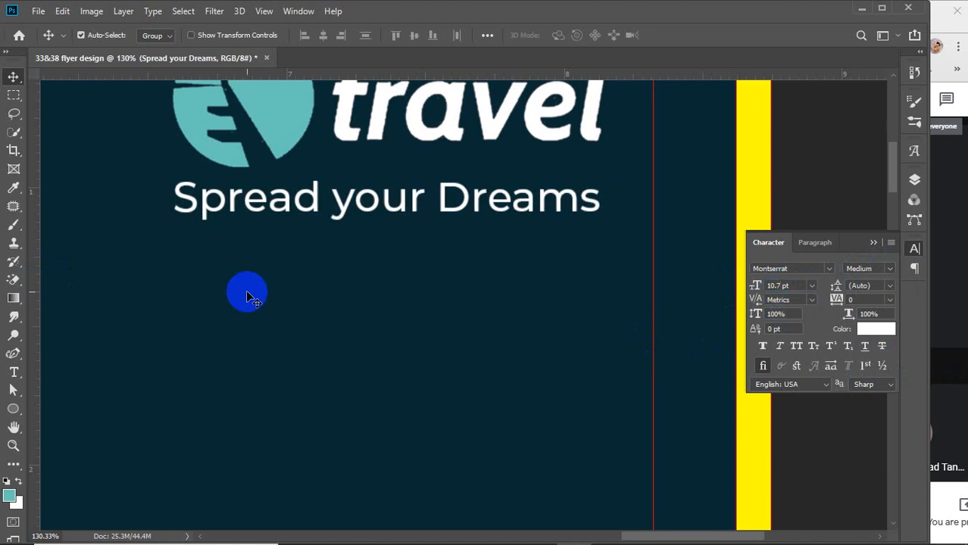
pyautogui.moveTo(314, 206); pyautogui.dragTo(314, 199)
pyautogui.click(873, 243)
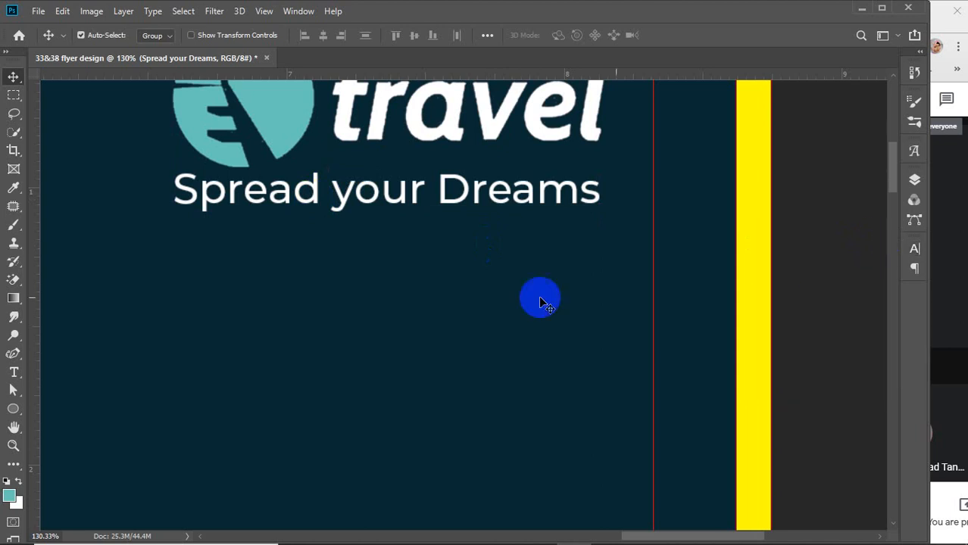
# Merge the tagline text layer with the logo layer and rename the merged layer "logo"
pyautogui.scroll(-3, 509, 299)
pyautogui.scroll(-3, 509, 301)
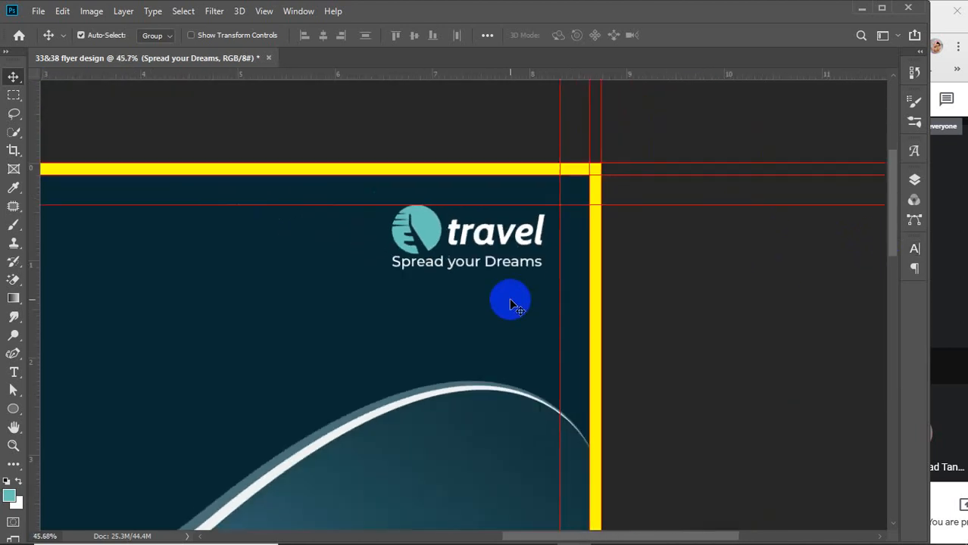
pyautogui.click(916, 174)
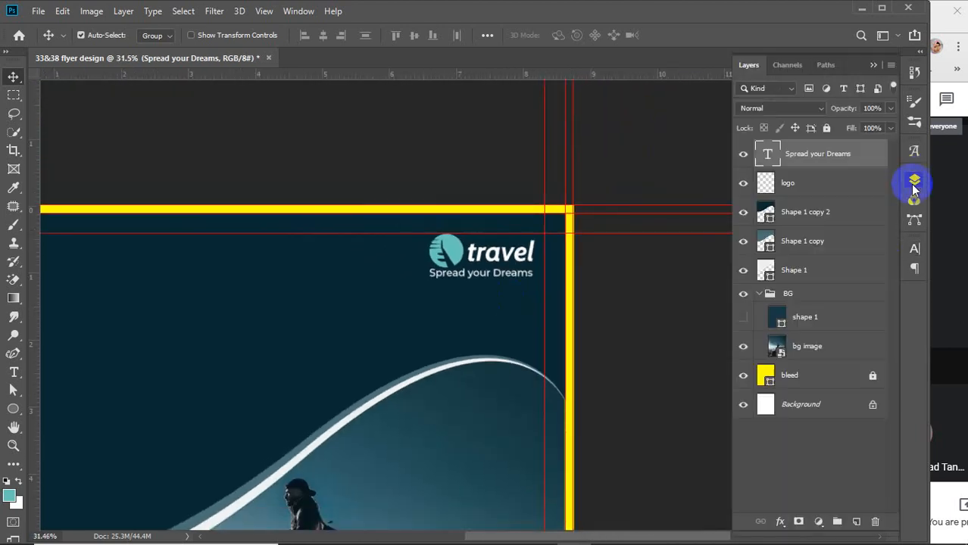
pyautogui.keyDown('shift'); pyautogui.click(811, 184); pyautogui.keyUp('shift')
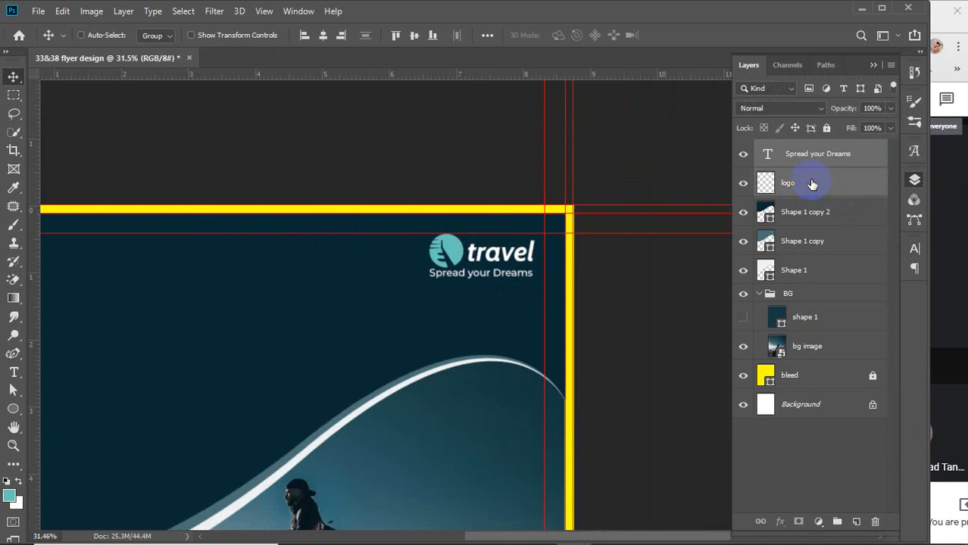
pyautogui.hotkey('ctrl', 'e')
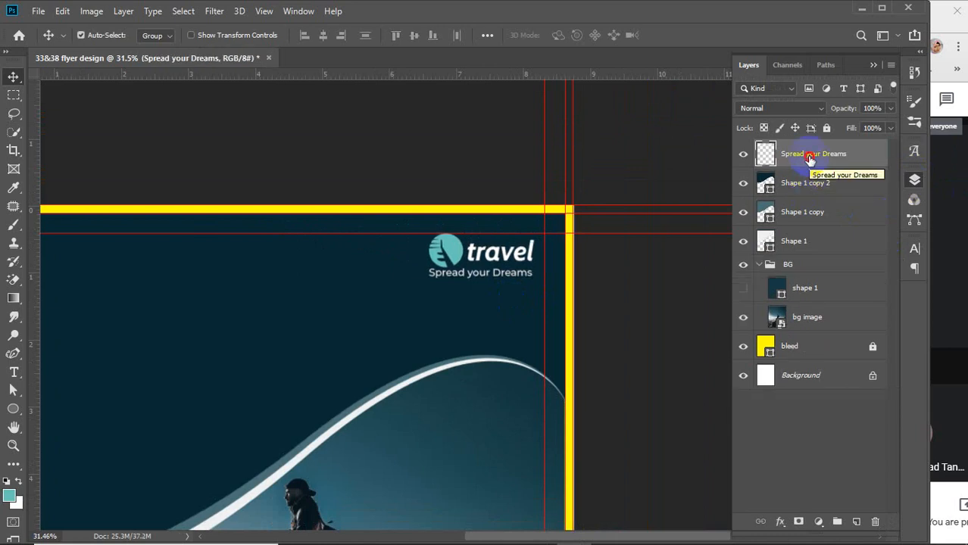
pyautogui.doubleClick(808, 155)
pyautogui.write('lo')
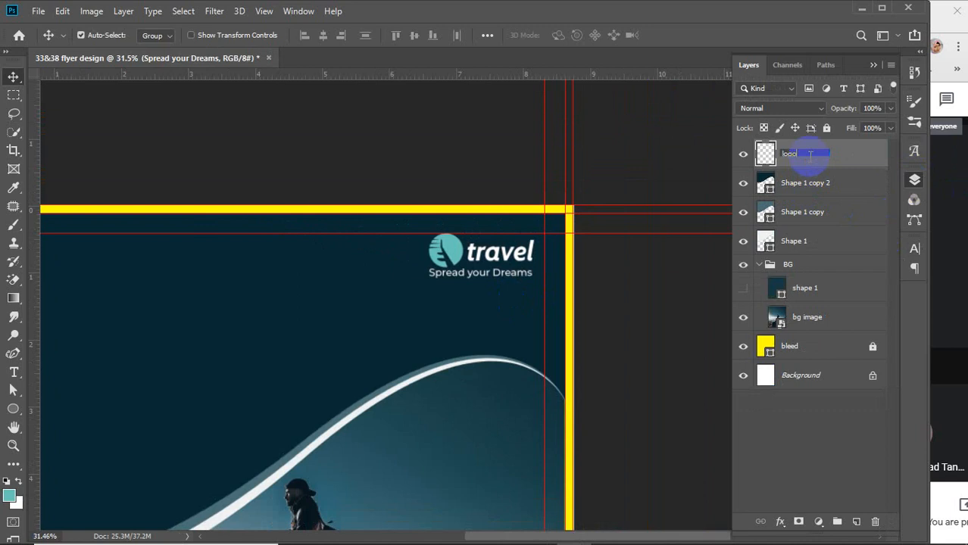
pyautogui.write('go')
pyautogui.press('Return')
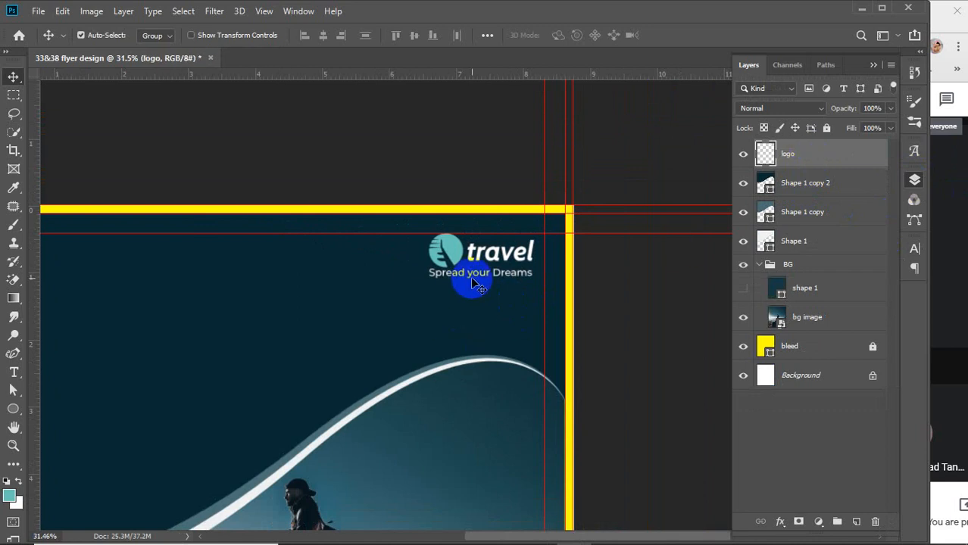
# Scale the merged logo proportionally to about 127%, keeping its top-right corner in place, and deselect it
pyautogui.click(448, 258)
pyautogui.hotkey('ctrl', 't')
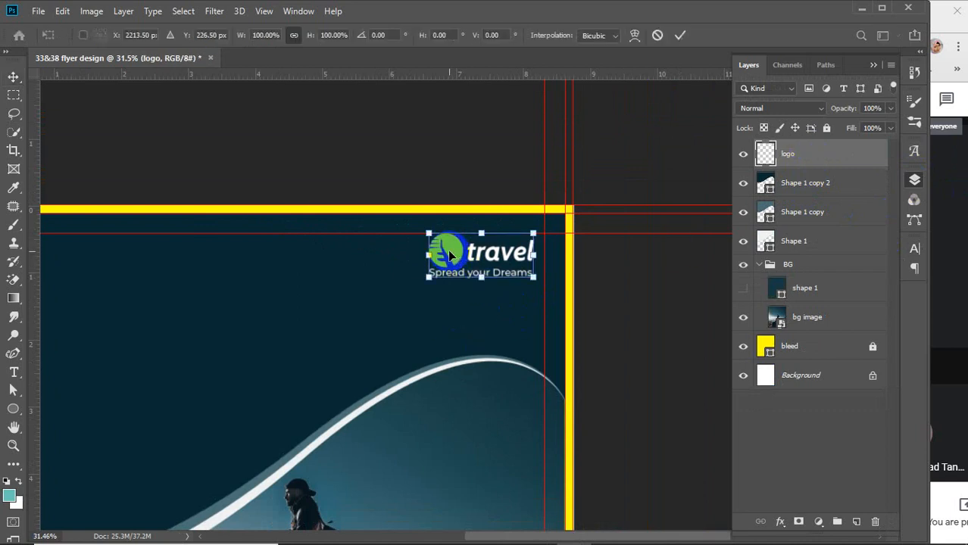
pyautogui.moveTo(428, 277); pyautogui.dragTo(405, 300)
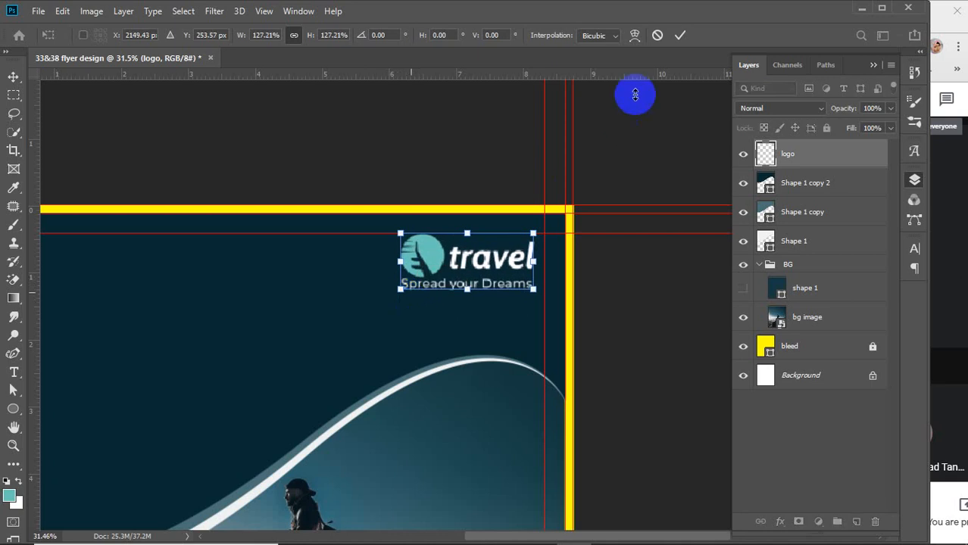
pyautogui.click(680, 35)
pyautogui.click(622, 290)
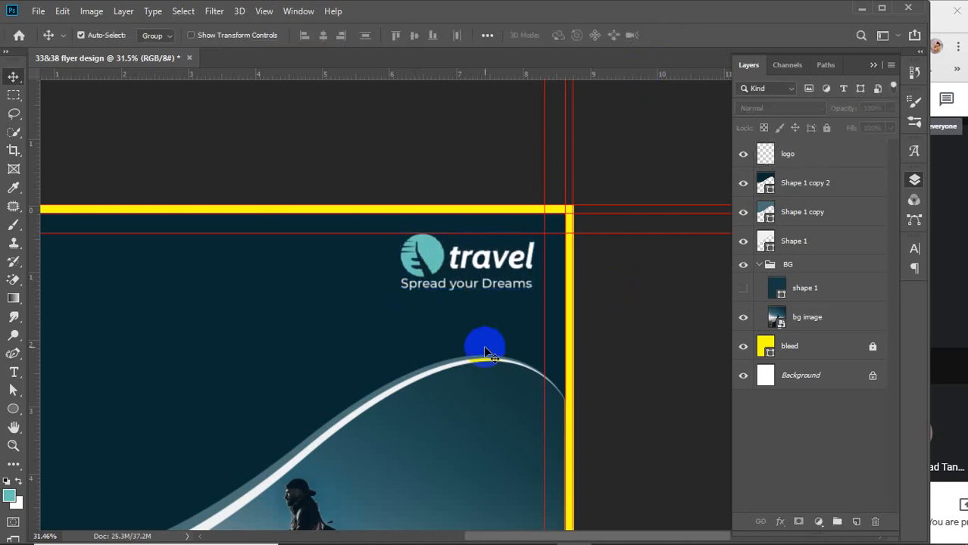
pyautogui.scroll(-2, 484, 345)
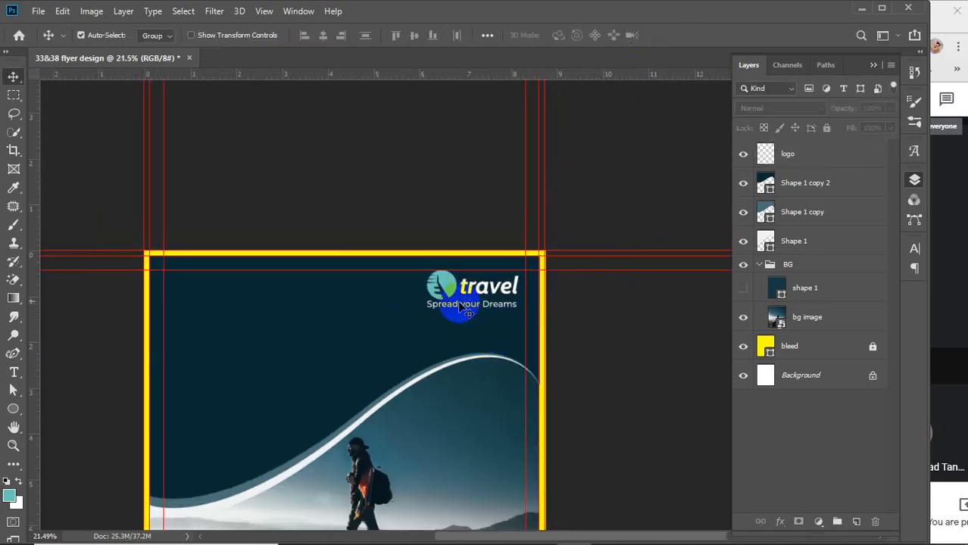
# Nudge the logo horizontally until its right edge meets the flyer's right margin guide
pyautogui.click(449, 286)
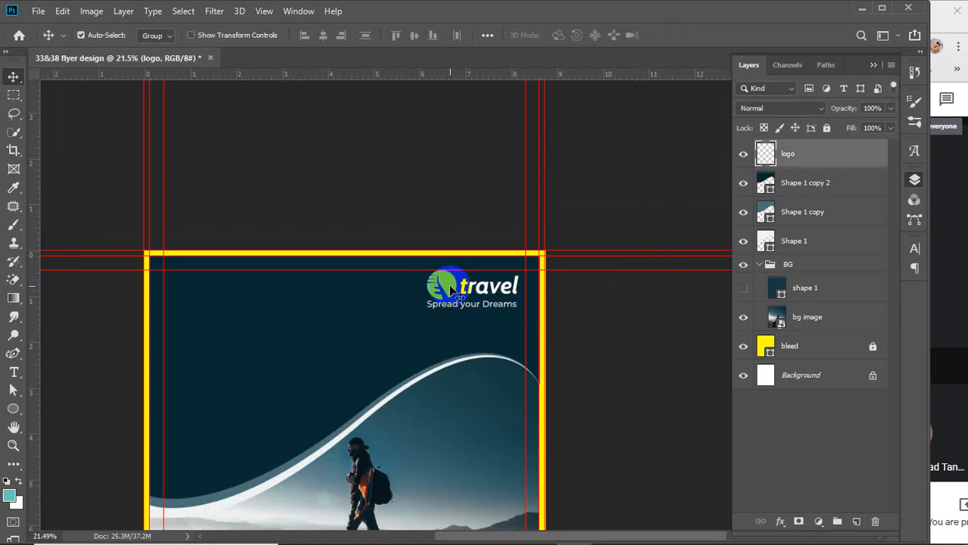
pyautogui.press('Right')
pyautogui.press('Right')
pyautogui.press('Right')
pyautogui.press('Right')
pyautogui.press('Right')
pyautogui.press('Right')
pyautogui.press('Right')
pyautogui.press('Right')
pyautogui.press('Right')
pyautogui.press('Right')
pyautogui.press('Right')
pyautogui.press('Right')
pyautogui.press('Right')
pyautogui.press('Right')
pyautogui.press('Right')
pyautogui.press('Right')
pyautogui.press('Right')
pyautogui.press('Right')
pyautogui.press('Right')
pyautogui.press('Right')
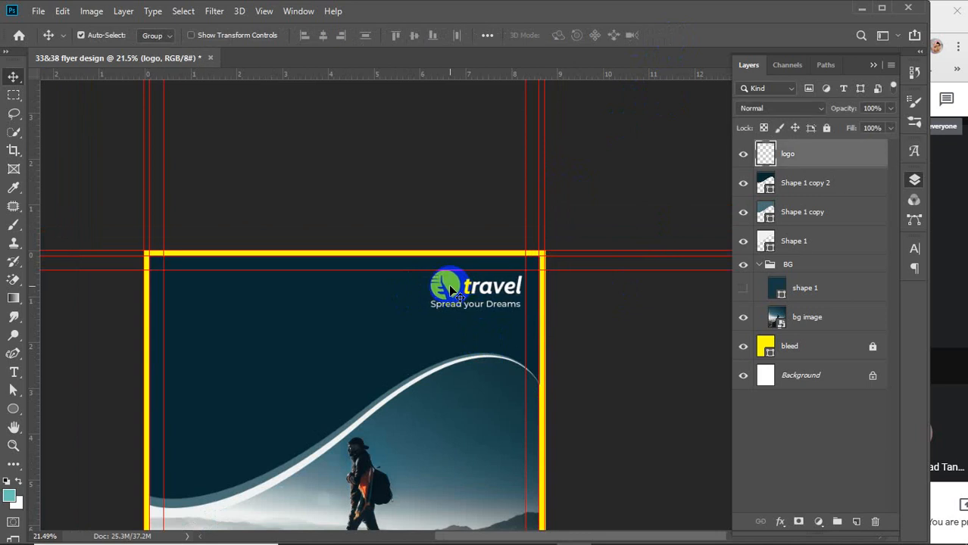
pyautogui.press('Right')
pyautogui.press('Right')
pyautogui.press('Right')
pyautogui.press('Right')
pyautogui.press('Right')
pyautogui.press('Right')
pyautogui.press('Right')
pyautogui.press('Right')
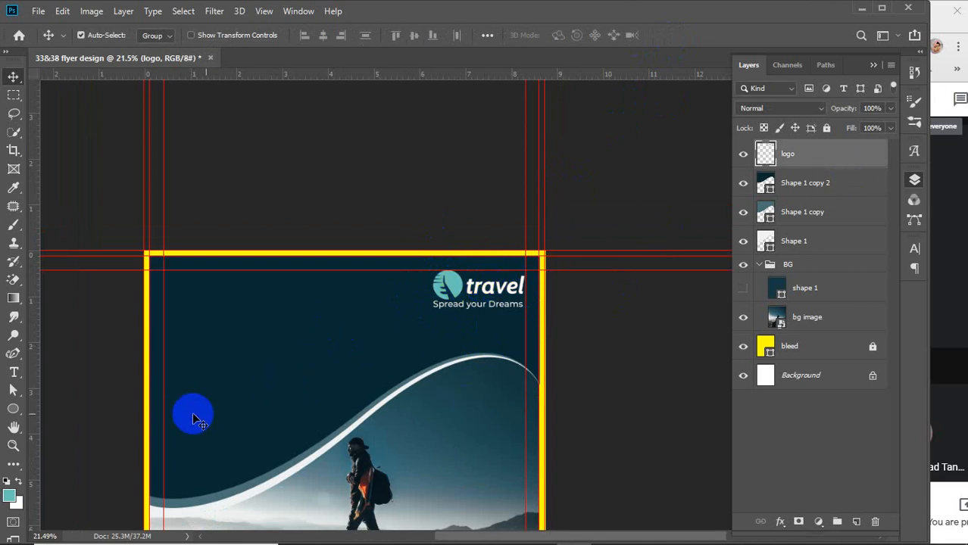
# Add a two-line headline reading "Travel" and "where you want" in the flyer's upper-left area, replacing the placeholder text
pyautogui.moveTo(255, 367); pyautogui.dragTo(367, 371)
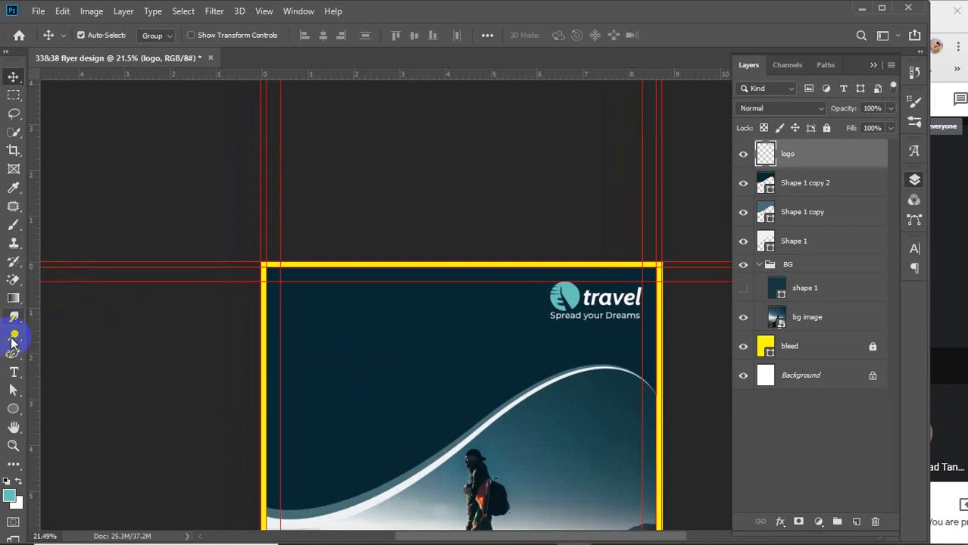
pyautogui.click(14, 372)
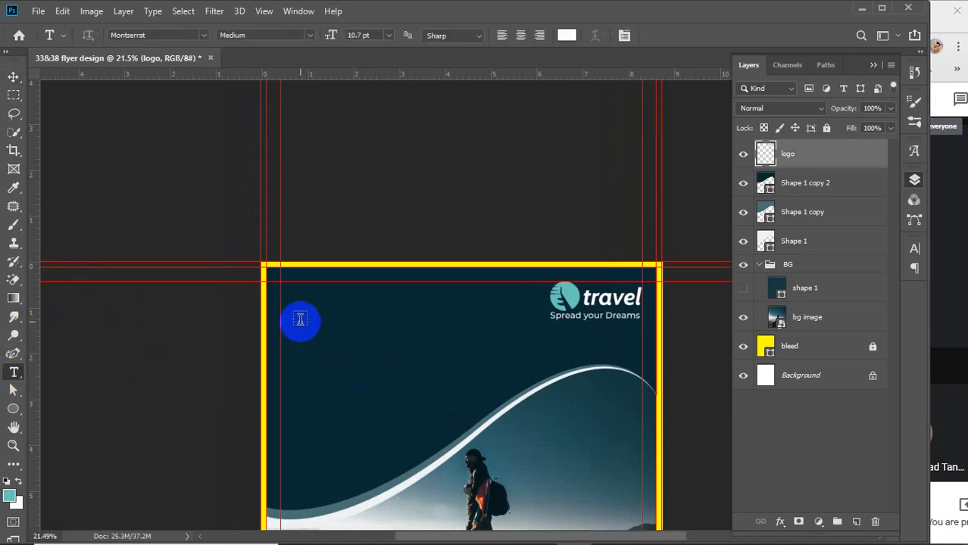
pyautogui.click(292, 313)
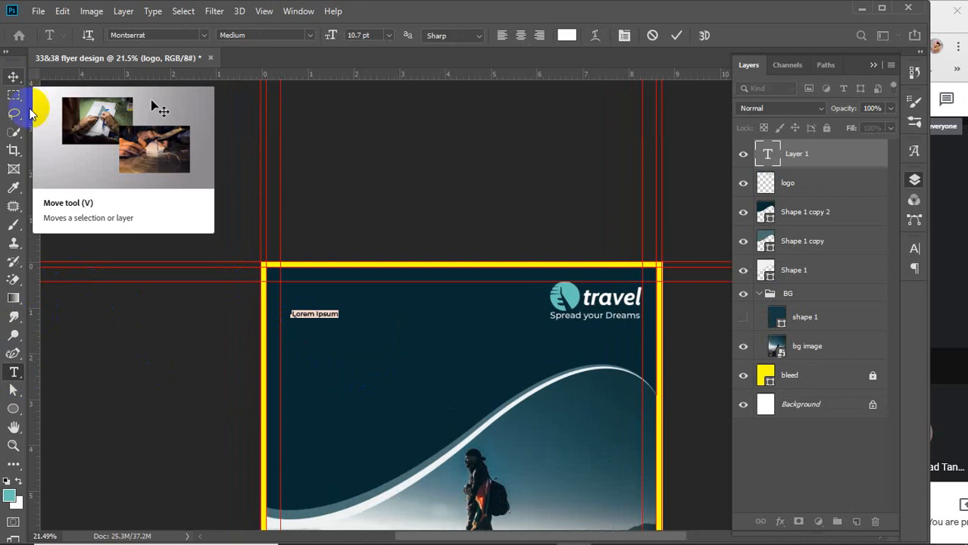
pyautogui.click(292, 318)
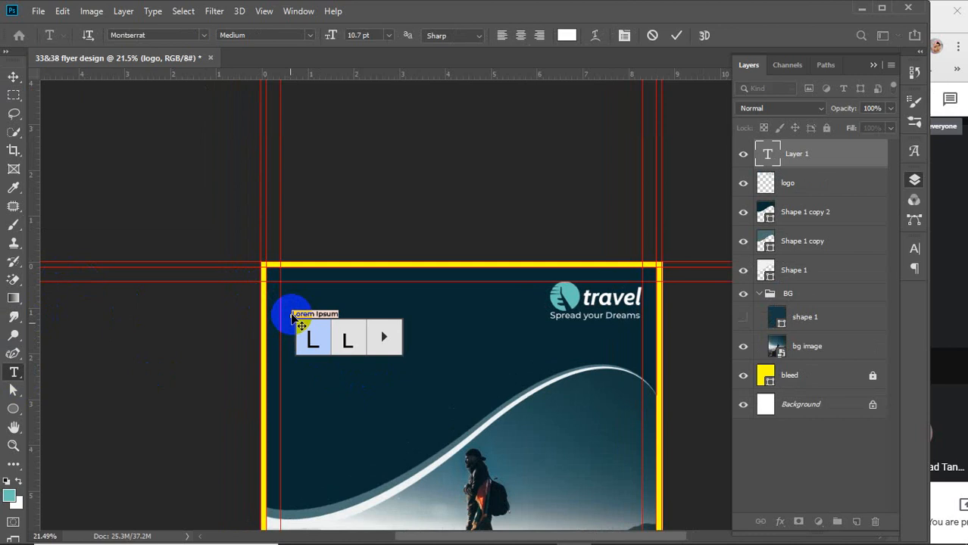
pyautogui.press('BackSpace')
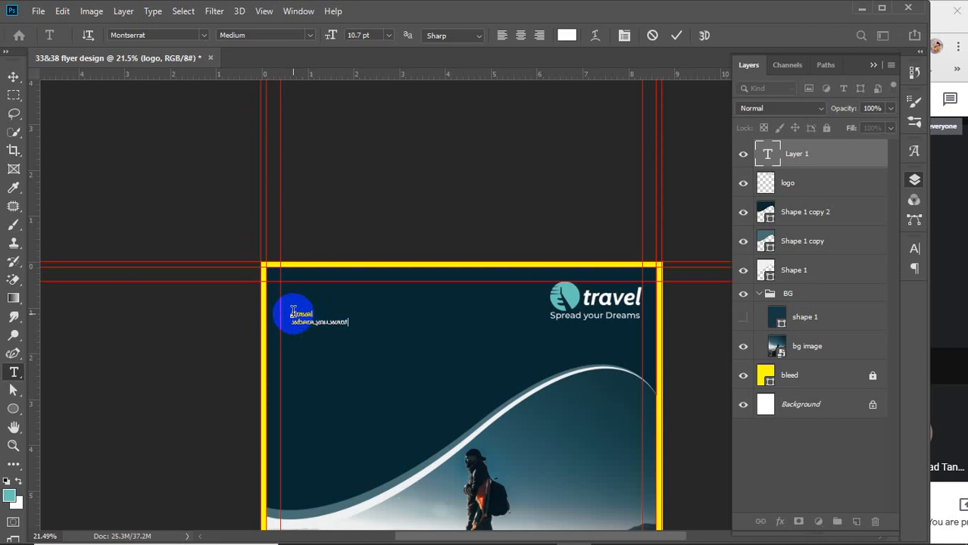
# Set the font size of the headline's first line, "Travel", to 60 pt
pyautogui.moveTo(293, 313); pyautogui.dragTo(326, 315)
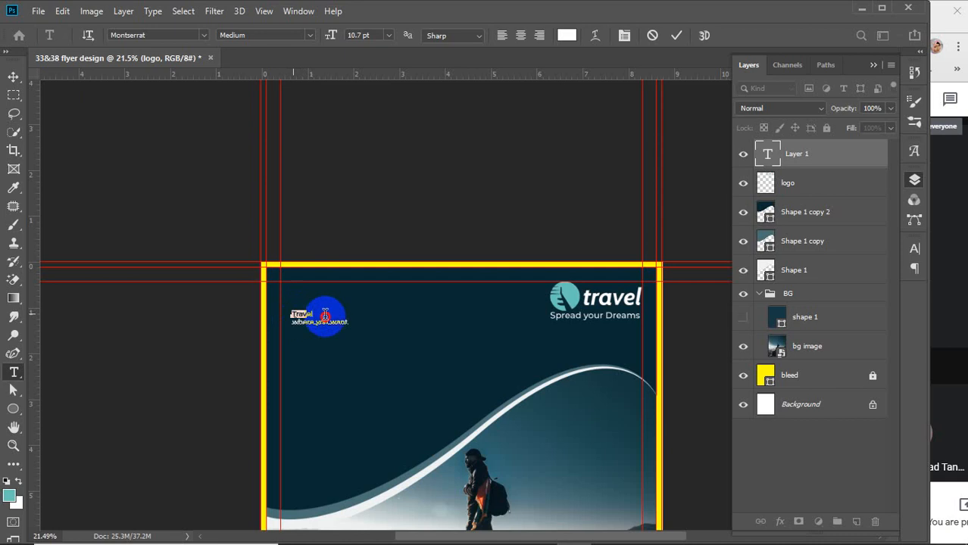
pyautogui.click(914, 249)
pyautogui.click(787, 286)
pyautogui.press('Up')
pyautogui.press('Up')
pyautogui.press('Up')
pyautogui.press('Up')
pyautogui.press('Up')
pyautogui.press('Up')
pyautogui.press('Up')
pyautogui.press('Up')
pyautogui.press('Up')
pyautogui.press('Up')
pyautogui.press('Up')
pyautogui.press('Up')
pyautogui.press('Up')
pyautogui.press('Up')
pyautogui.press('Up')
pyautogui.press('Up')
pyautogui.press('Up')
pyautogui.press('Up')
pyautogui.press('Up')
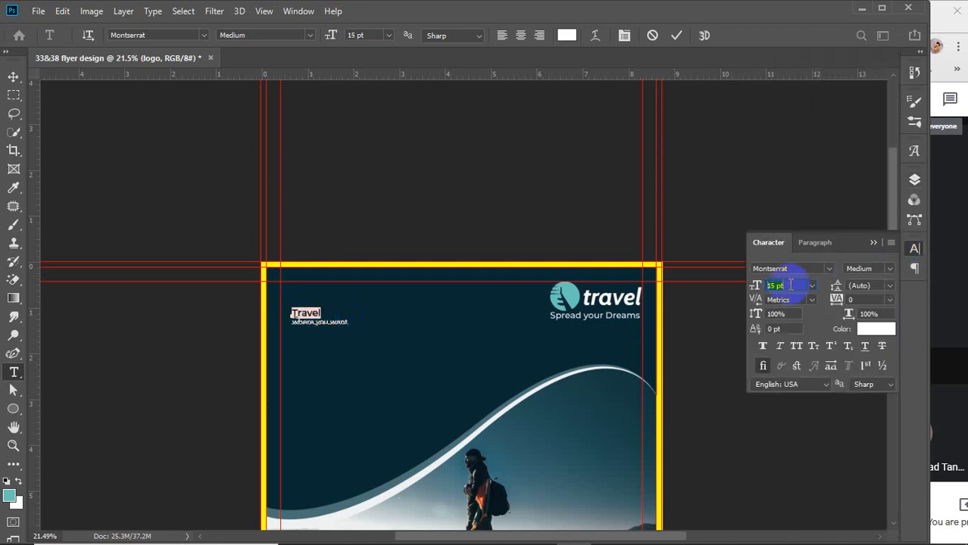
pyautogui.press('Up')
pyautogui.press('Up')
pyautogui.press('Up')
pyautogui.press('Up')
pyautogui.press('Up')
pyautogui.press('Up')
pyautogui.press('Up')
pyautogui.press('Up')
pyautogui.press('Up')
pyautogui.press('Up')
pyautogui.press('Up')
pyautogui.press('Up')
pyautogui.press('Up')
pyautogui.press('Up')
pyautogui.press('Up')
pyautogui.press('Up')
pyautogui.press('Up')
pyautogui.press('Up')
pyautogui.press('Up')
pyautogui.press('Up')
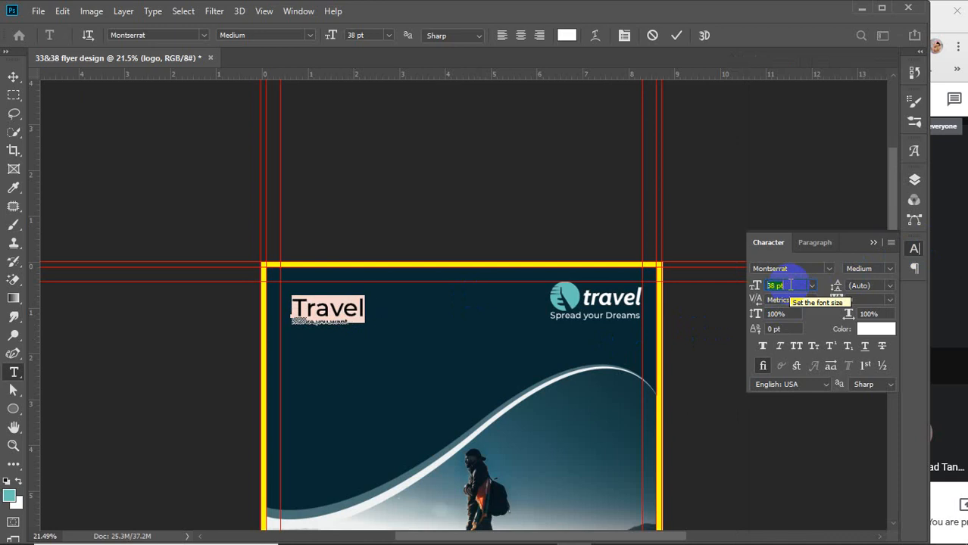
pyautogui.press('Up')
pyautogui.press('Up')
pyautogui.press('Up')
pyautogui.press('Up')
pyautogui.press('Up')
pyautogui.press('Up')
pyautogui.press('Up')
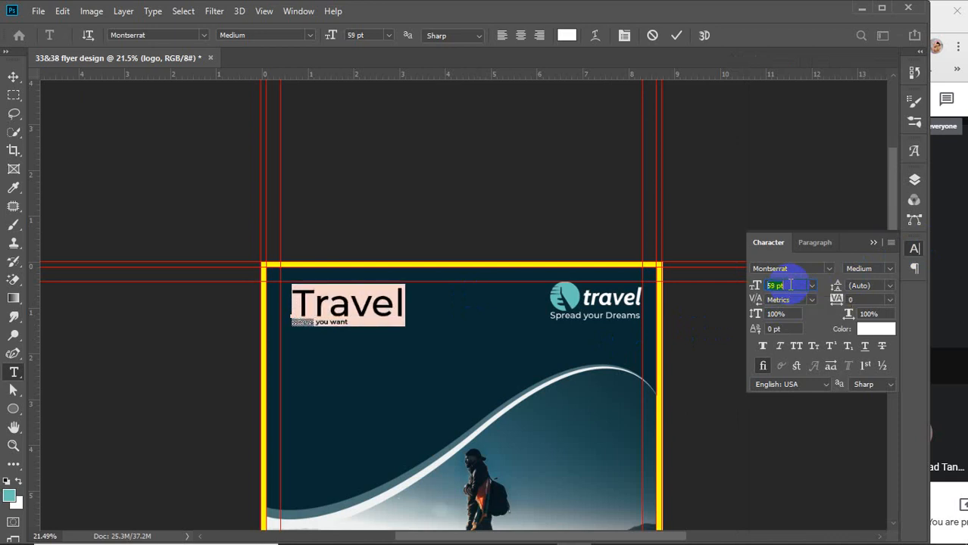
pyautogui.press('Up')
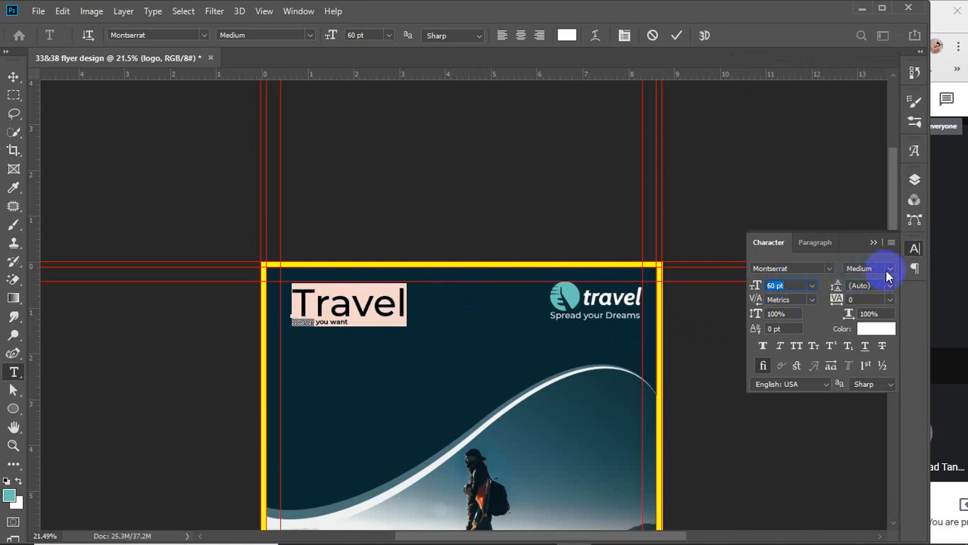
# Set the font size of the headline's second line, "where you want", to 31 pt and commit the text
pyautogui.moveTo(351, 323); pyautogui.dragTo(240, 323)
pyautogui.click(784, 287)
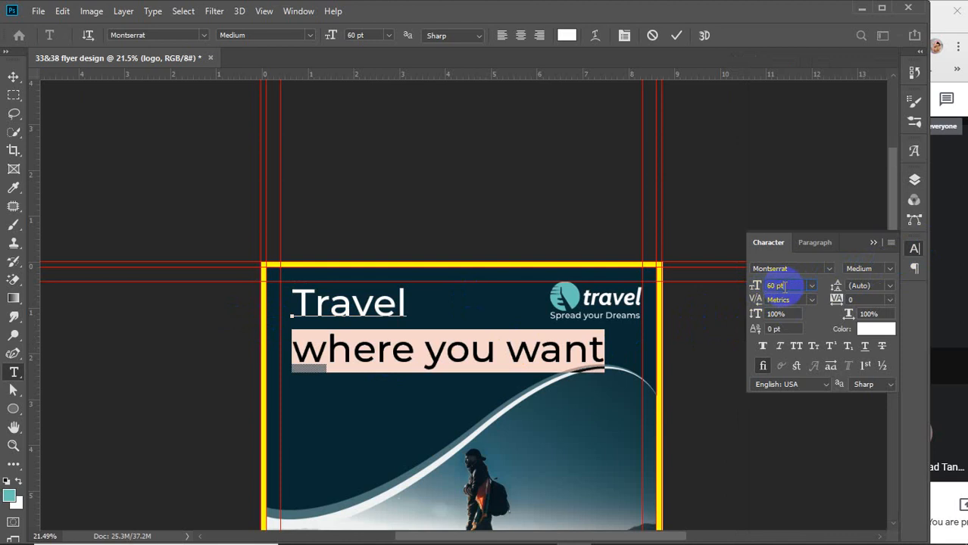
pyautogui.scroll(-20, 785, 286)
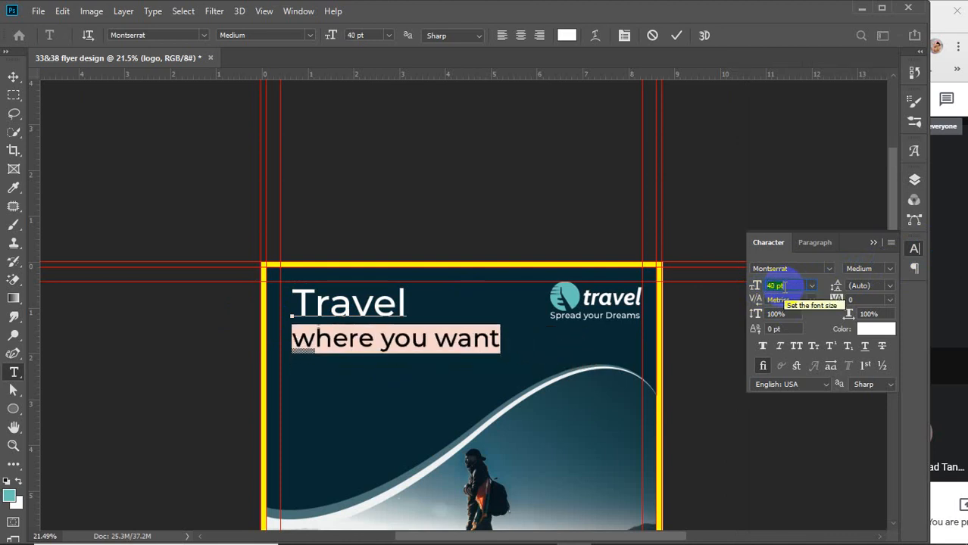
pyautogui.scroll(-10, 784, 286)
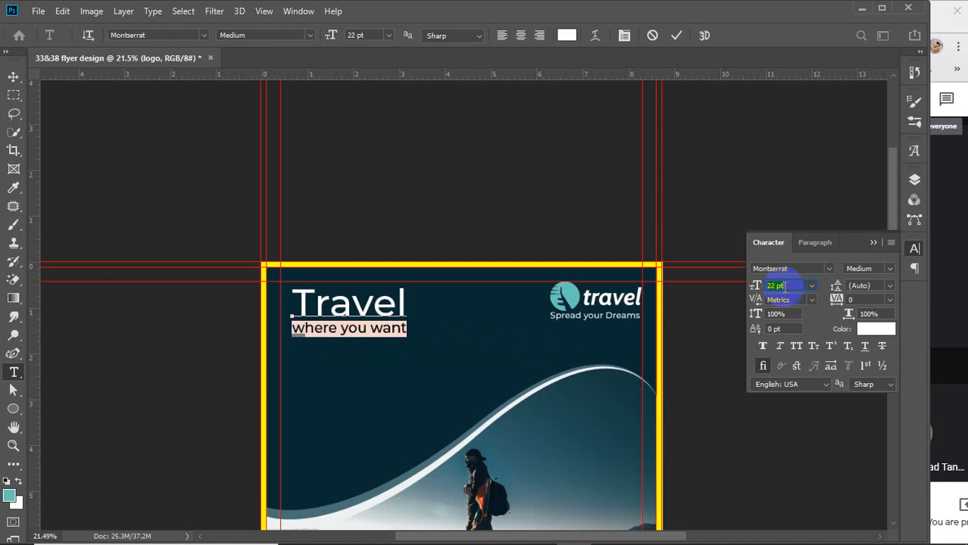
pyautogui.scroll(8, 785, 286)
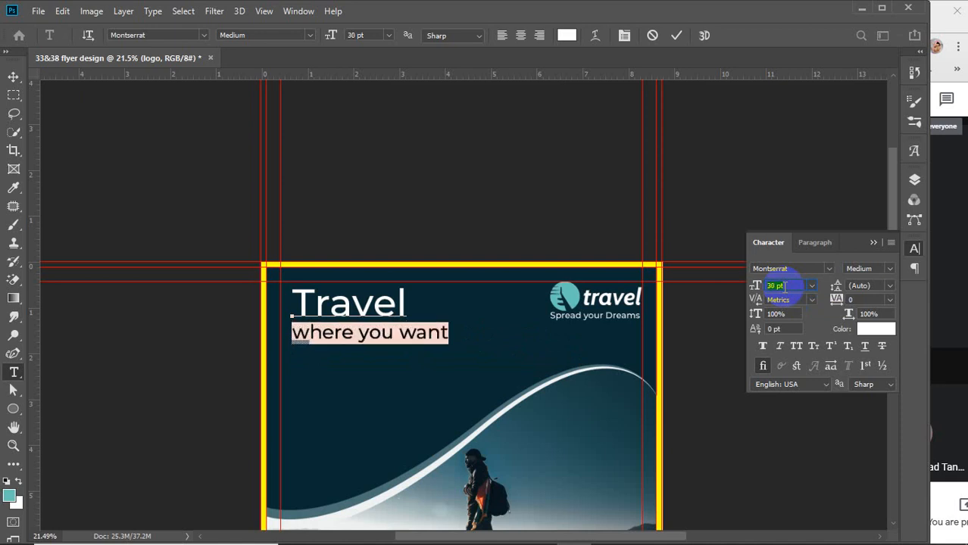
pyautogui.scroll(2, 785, 286)
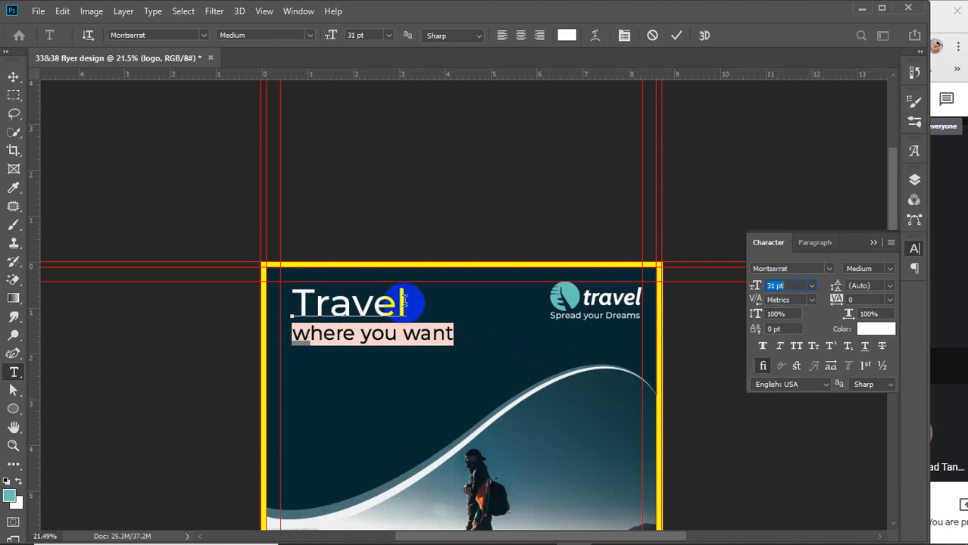
pyautogui.click(676, 35)
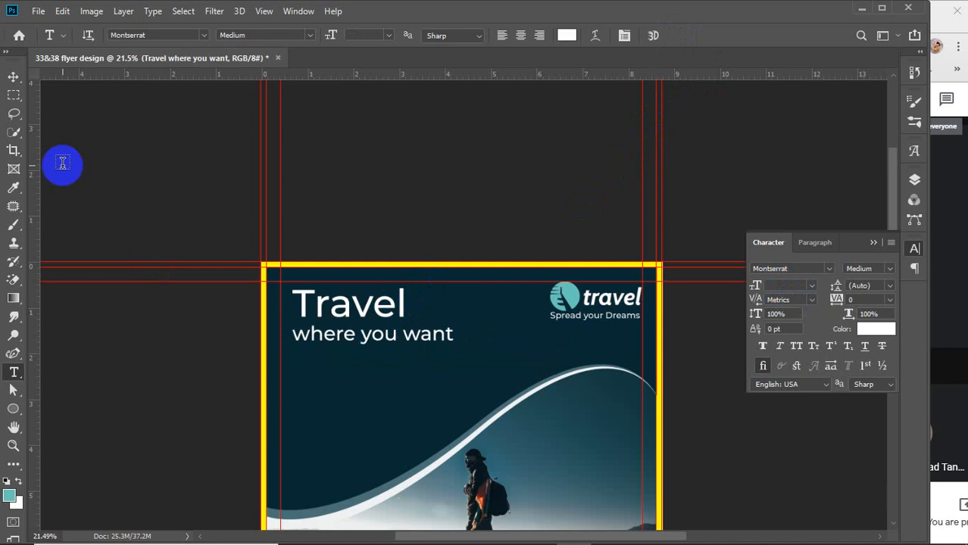
# Move the headline into the flyer's upper-left corner, aligned with the left and top margin guides
pyautogui.click(6, 79)
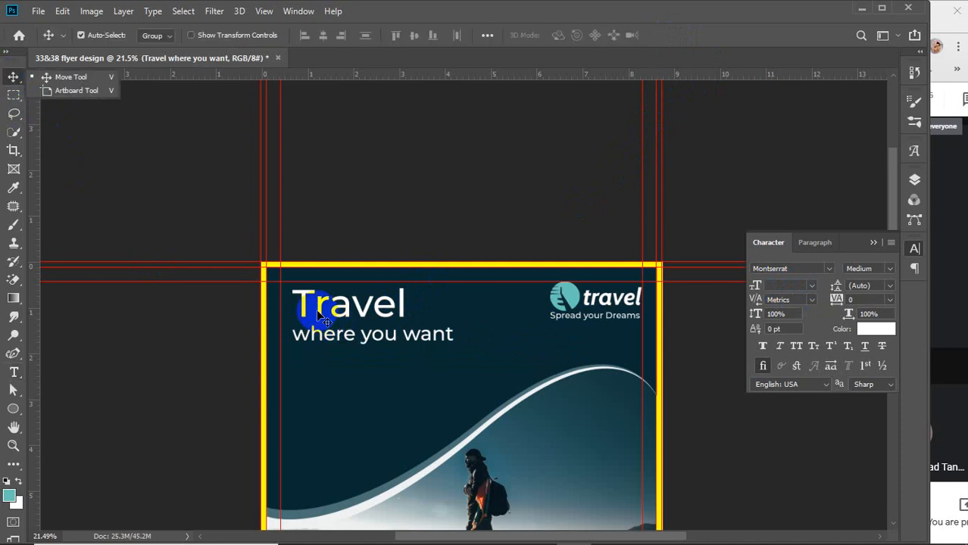
pyautogui.moveTo(321, 310); pyautogui.dragTo(317, 388)
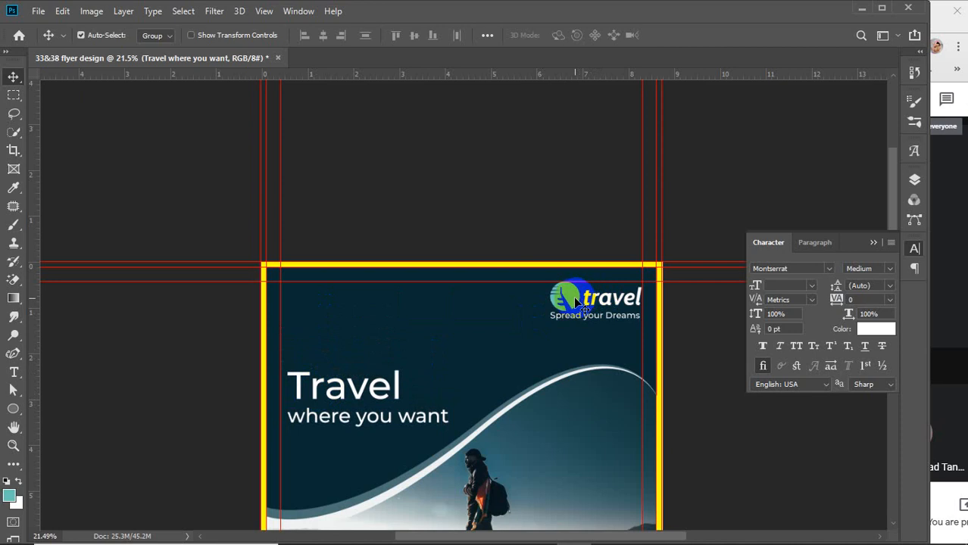
pyautogui.moveTo(355, 393); pyautogui.dragTo(350, 358)
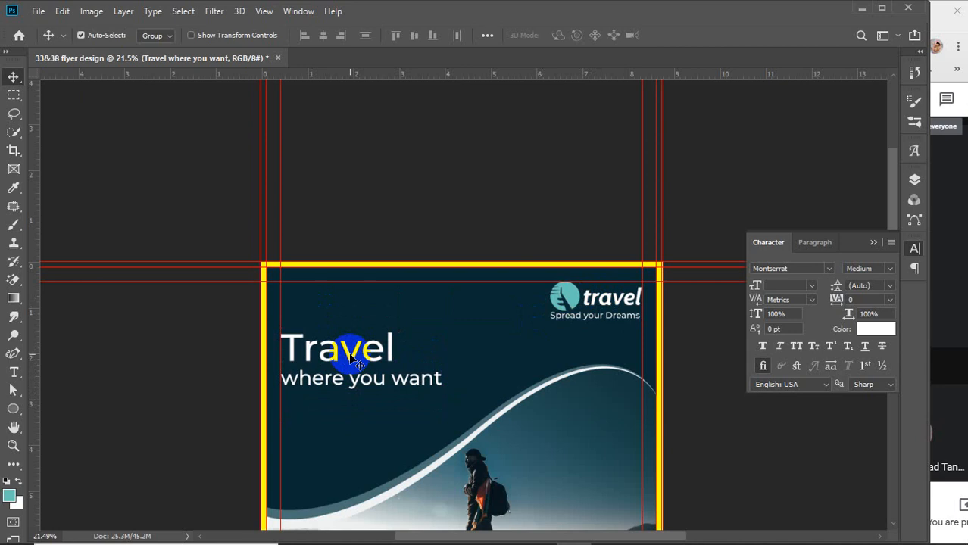
pyautogui.moveTo(352, 360); pyautogui.dragTo(346, 296)
# Scale the logo proportionally to about 76%, keeping its top-right corner in place, and deselect it
pyautogui.click(572, 297)
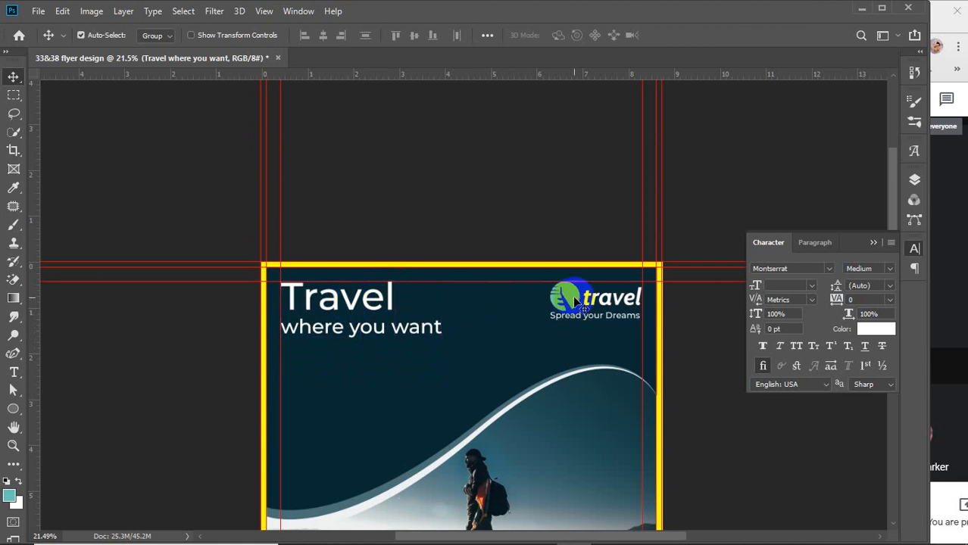
pyautogui.hotkey('ctrl', 't')
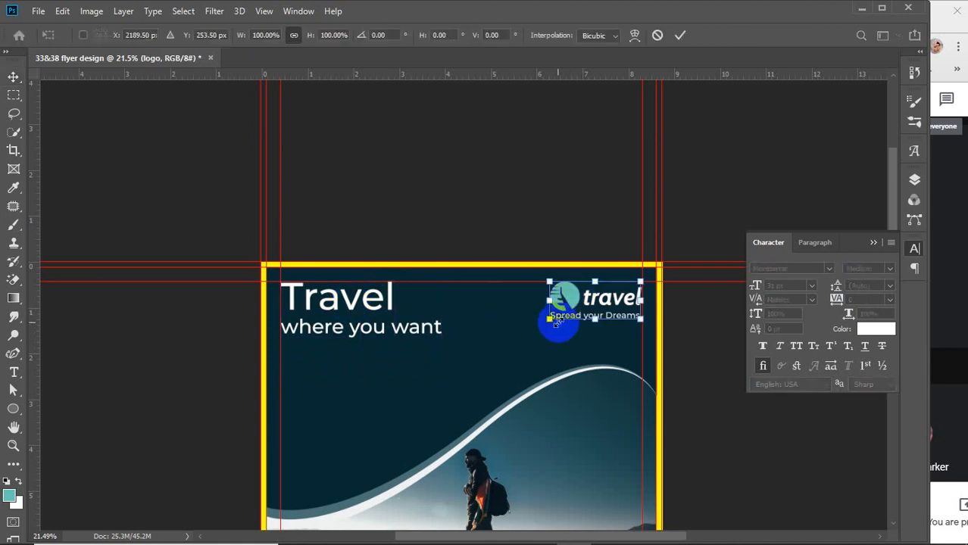
pyautogui.moveTo(551, 319); pyautogui.dragTo(572, 313)
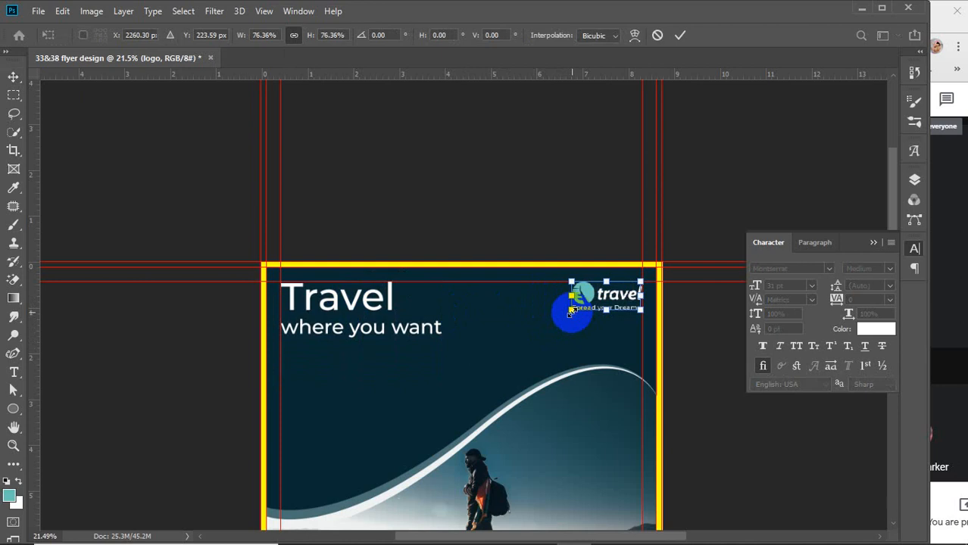
pyautogui.press('Return')
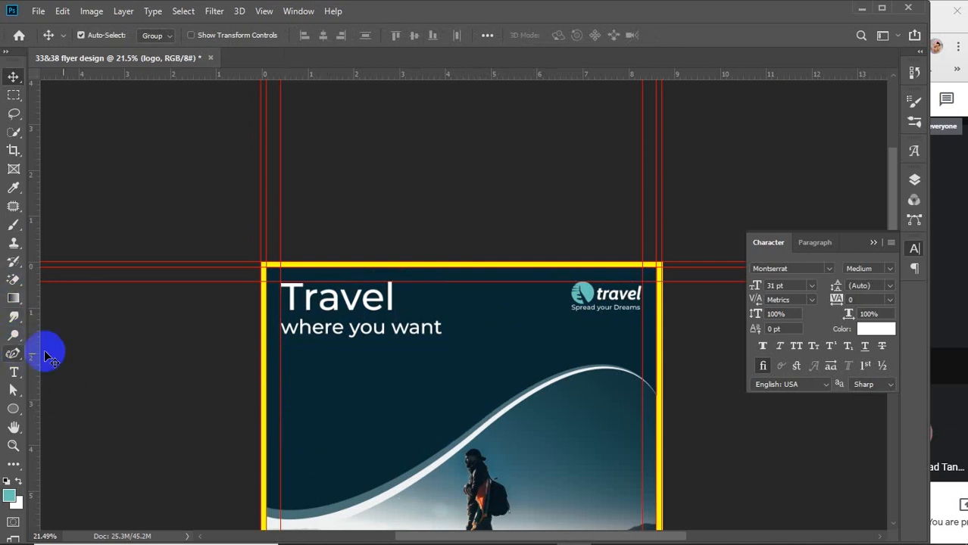
pyautogui.click(914, 185)
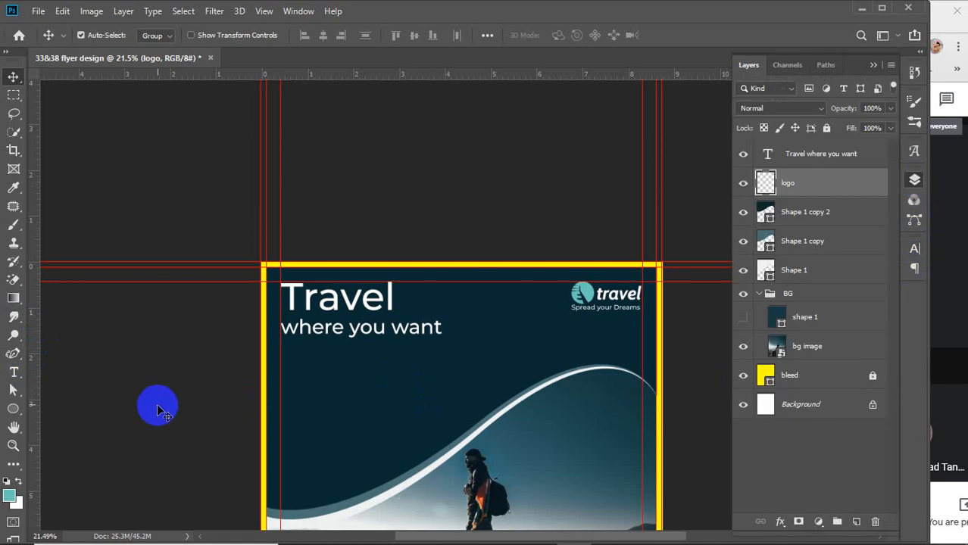
pyautogui.click(818, 468)
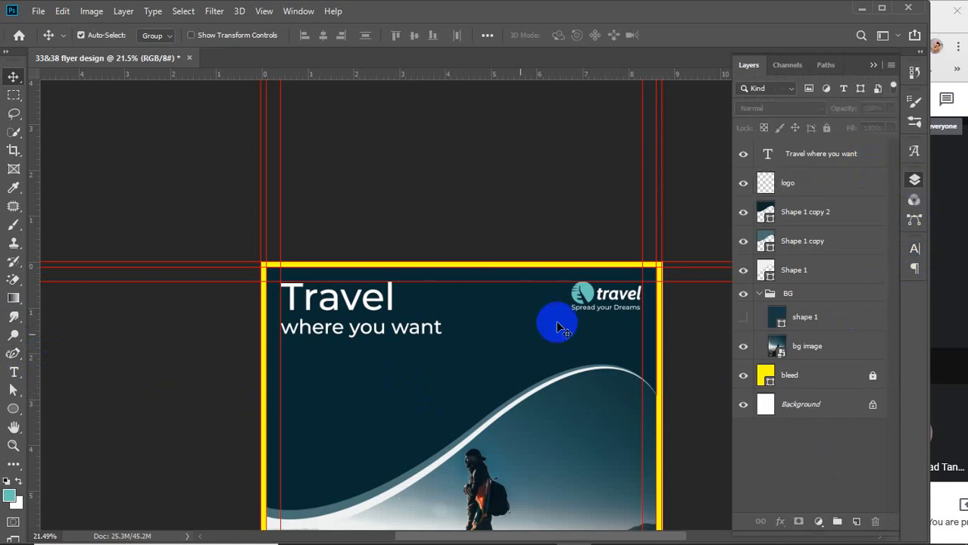
pyautogui.click(12, 374)
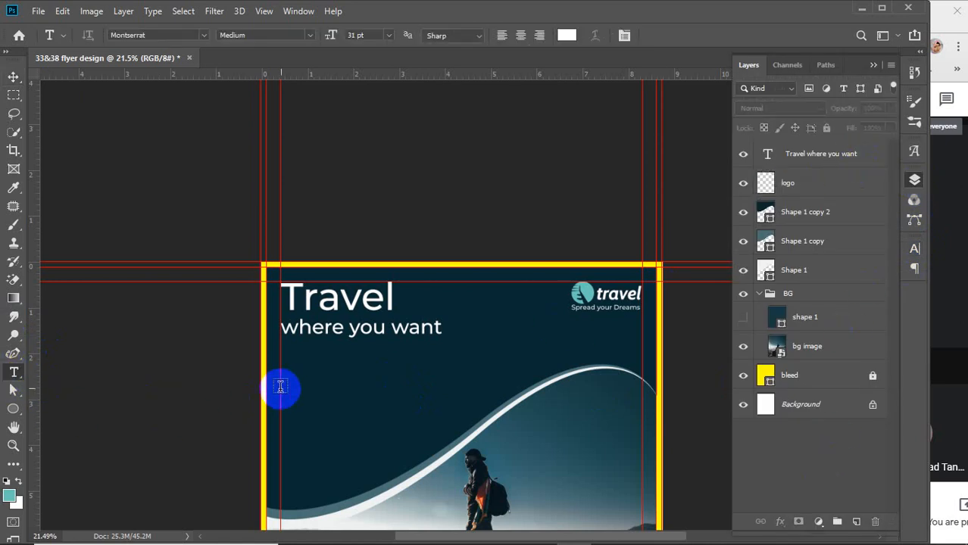
pyautogui.moveTo(281, 389); pyautogui.dragTo(476, 401)
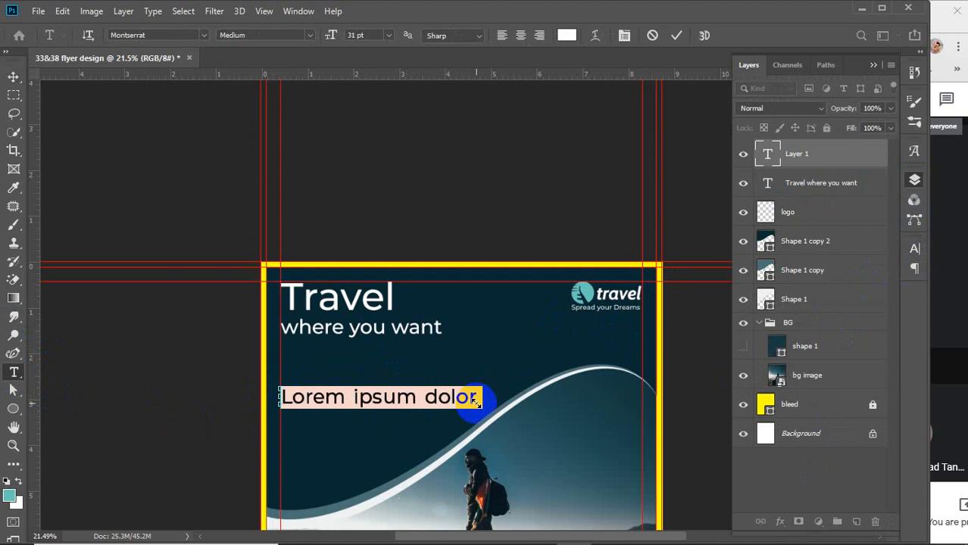
pyautogui.click(677, 35)
pyautogui.press('Delete')
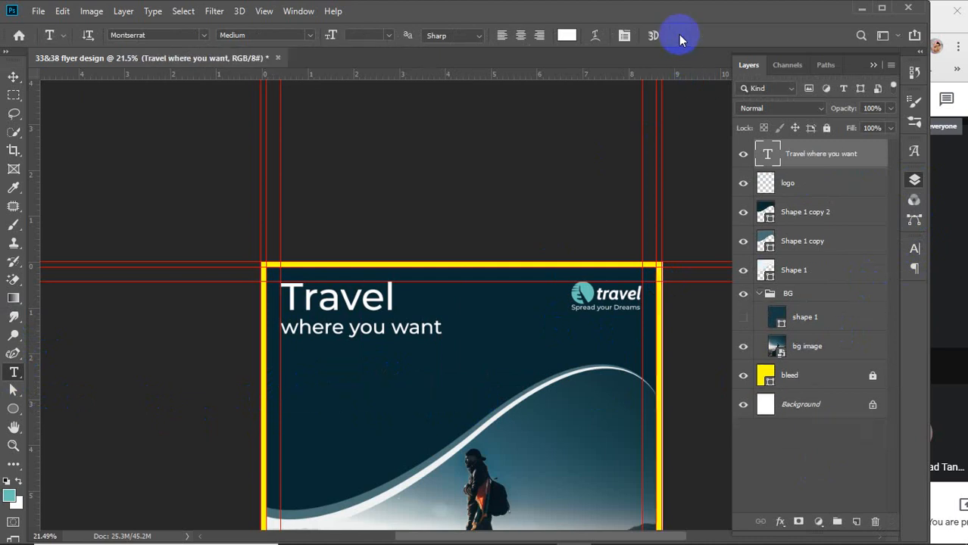
# With no layer selected, set the font size to 5 pt and draw a wide paragraph text box below the headline from the left margin guide
pyautogui.click(822, 453)
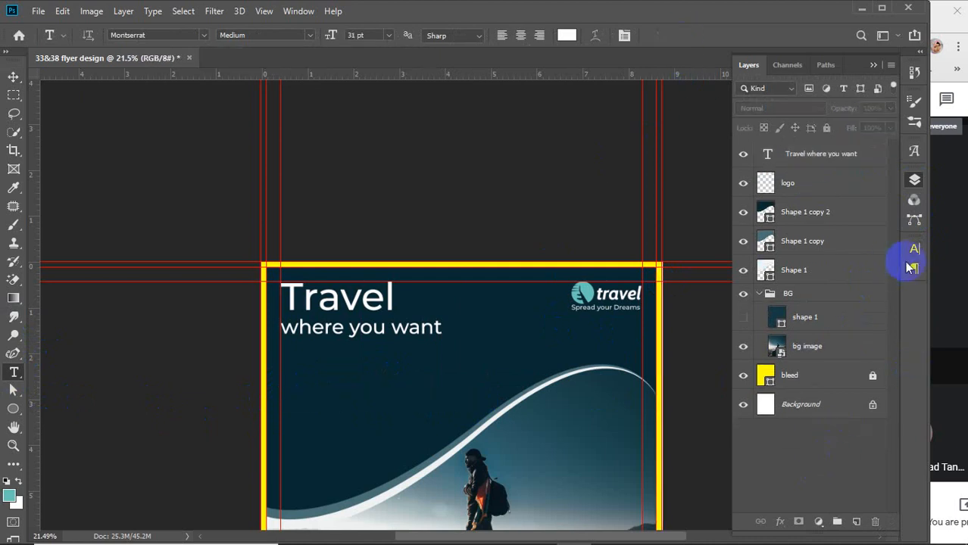
pyautogui.click(914, 249)
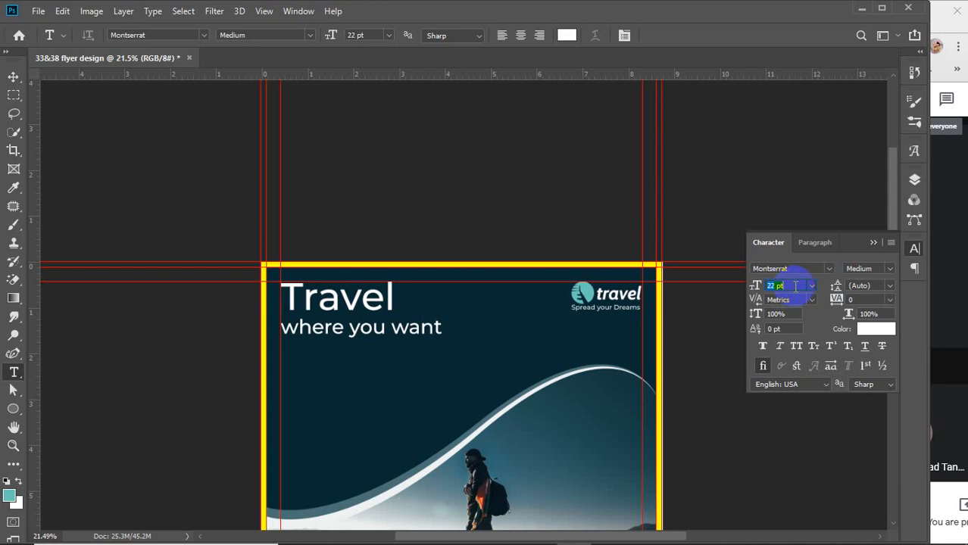
pyautogui.write('7')
pyautogui.press('Return')
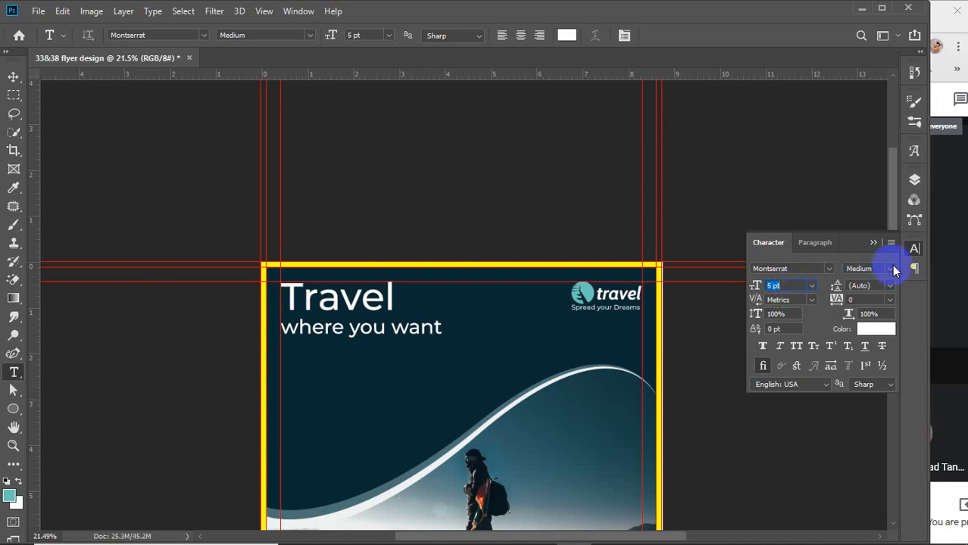
pyautogui.moveTo(281, 371); pyautogui.dragTo(489, 384)
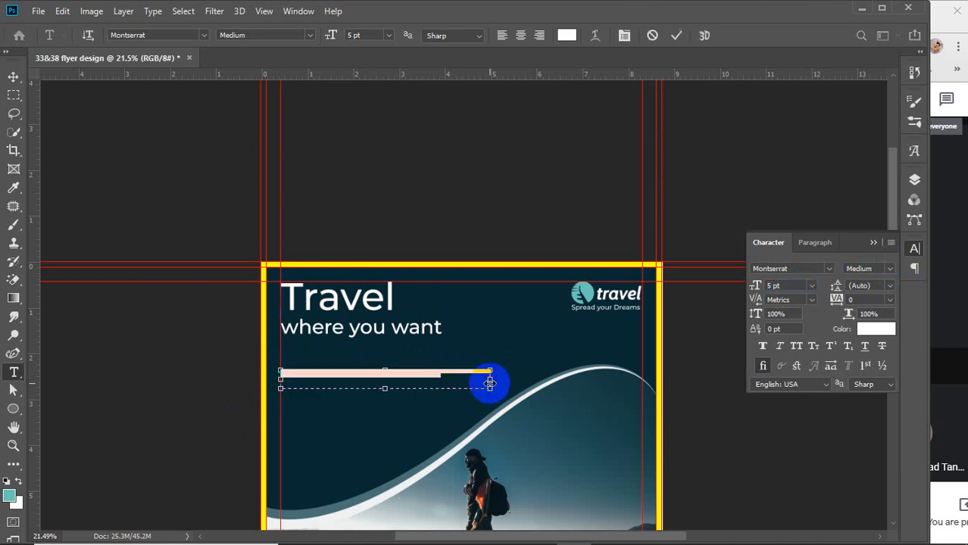
# Set the wide paragraph's font size to 6 pt, commit it and move it up directly beneath the headline
pyautogui.click(793, 287)
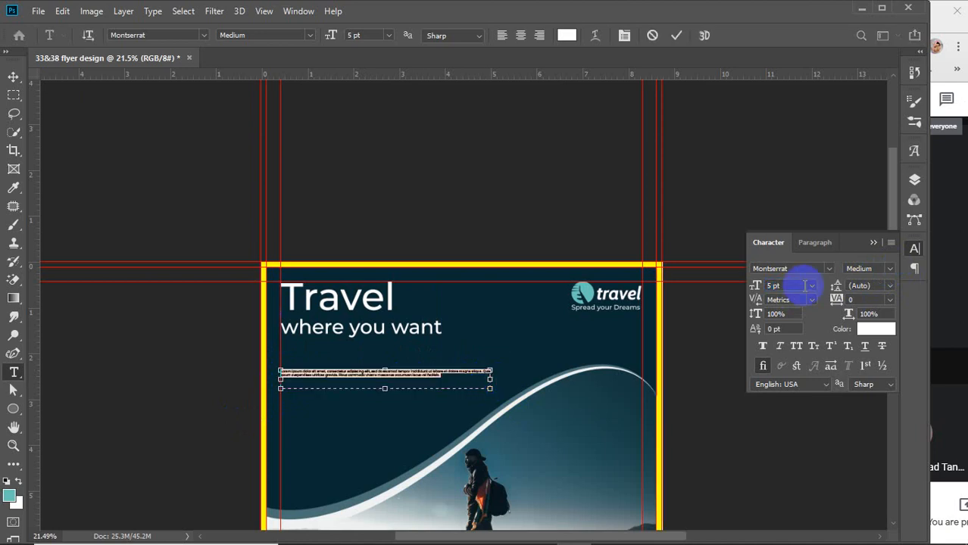
pyautogui.press('Up')
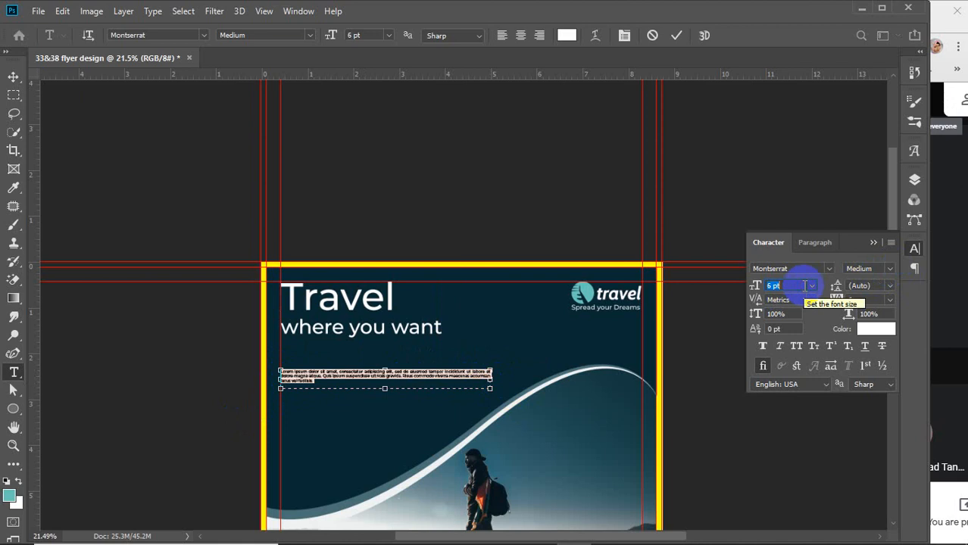
pyautogui.click(677, 36)
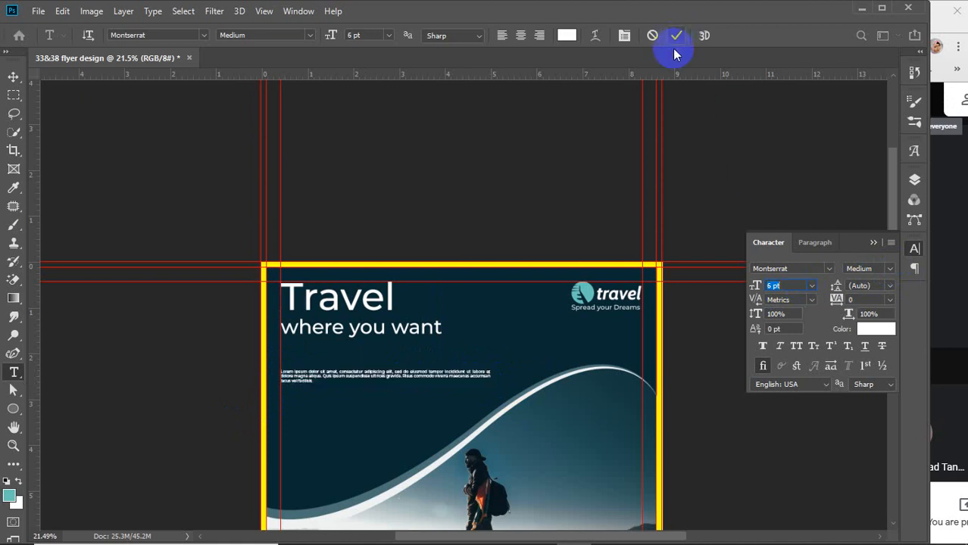
pyautogui.click(15, 77)
pyautogui.moveTo(299, 373); pyautogui.dragTo(303, 349)
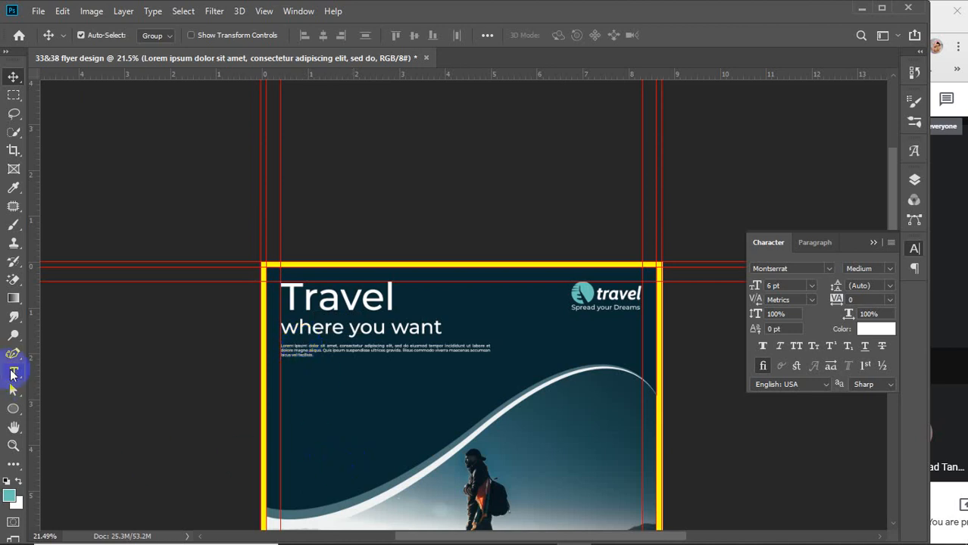
# Draw a narrower paragraph text box below the intro paragraph from the left margin guide and set its font size to 8 pt
pyautogui.click(13, 374)
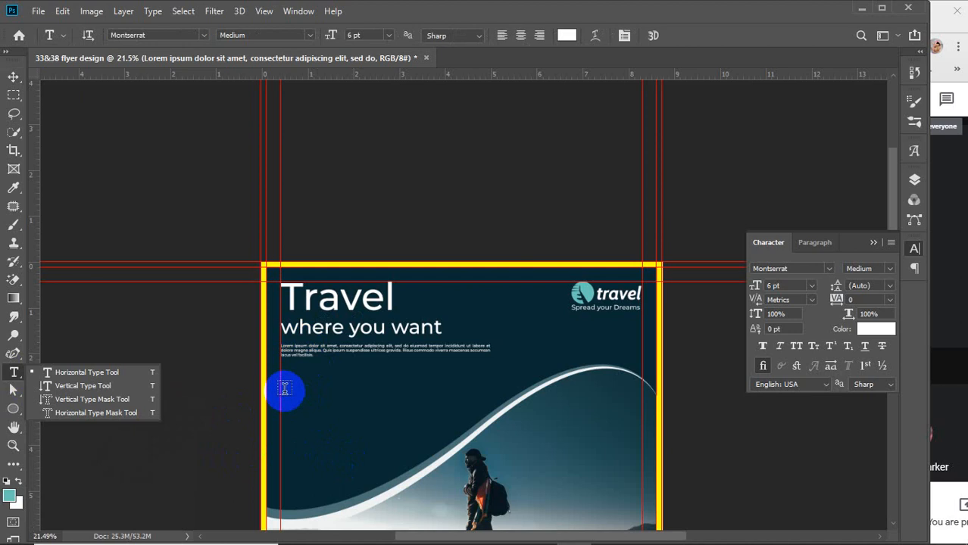
pyautogui.moveTo(281, 388); pyautogui.dragTo(438, 429)
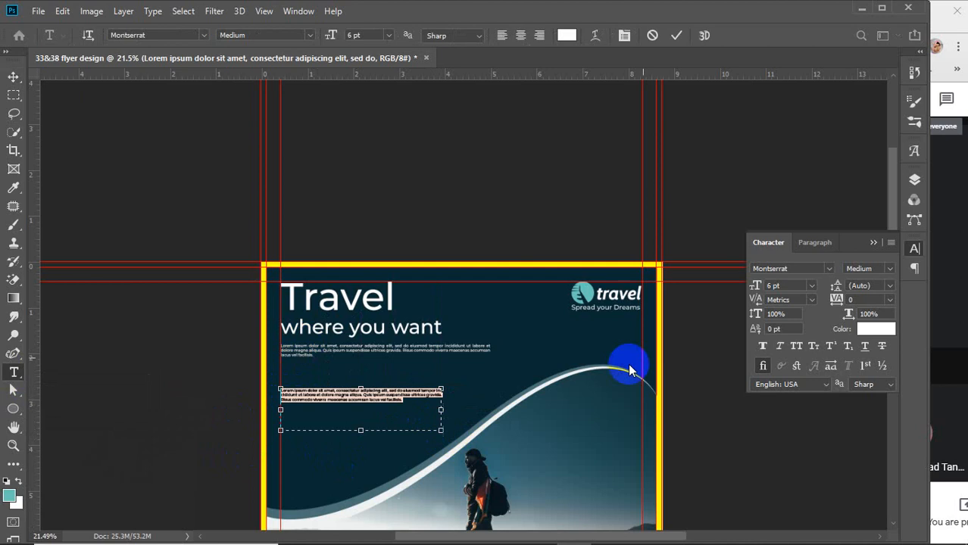
pyautogui.click(788, 285)
pyautogui.press('Up')
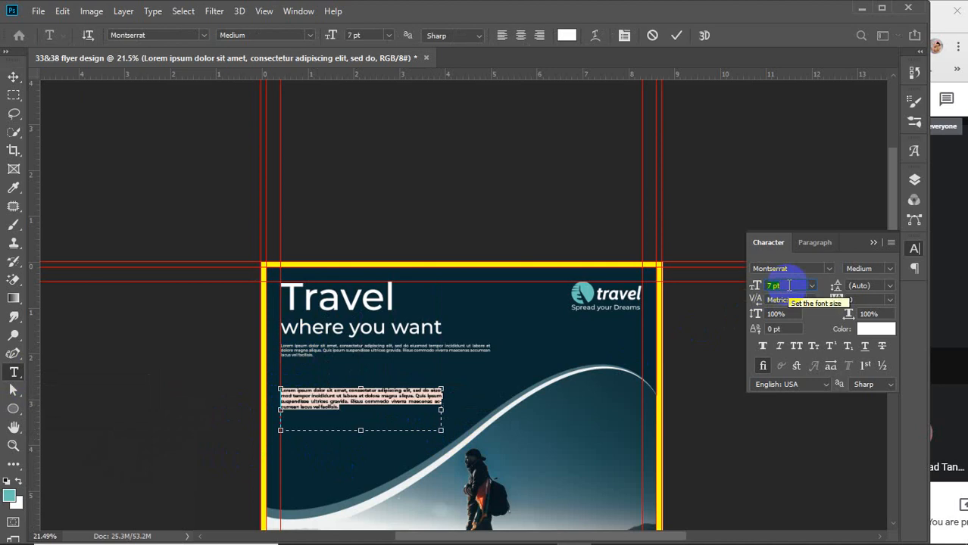
pyautogui.press('Up')
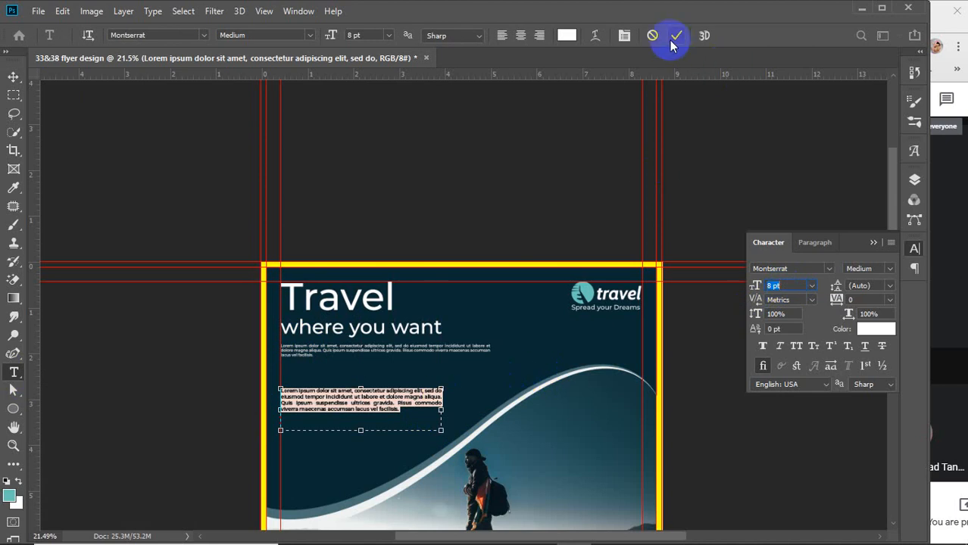
# Narrow the 8 pt paragraph's text box to about 2.5 in and adjust its height to fit the text
pyautogui.moveTo(441, 410); pyautogui.dragTo(384, 418)
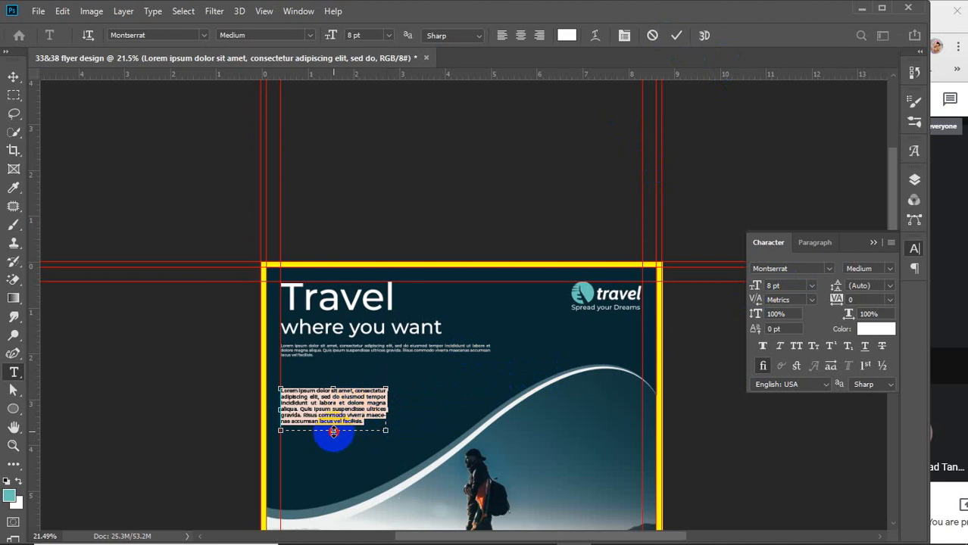
pyautogui.moveTo(333, 433); pyautogui.dragTo(334, 440)
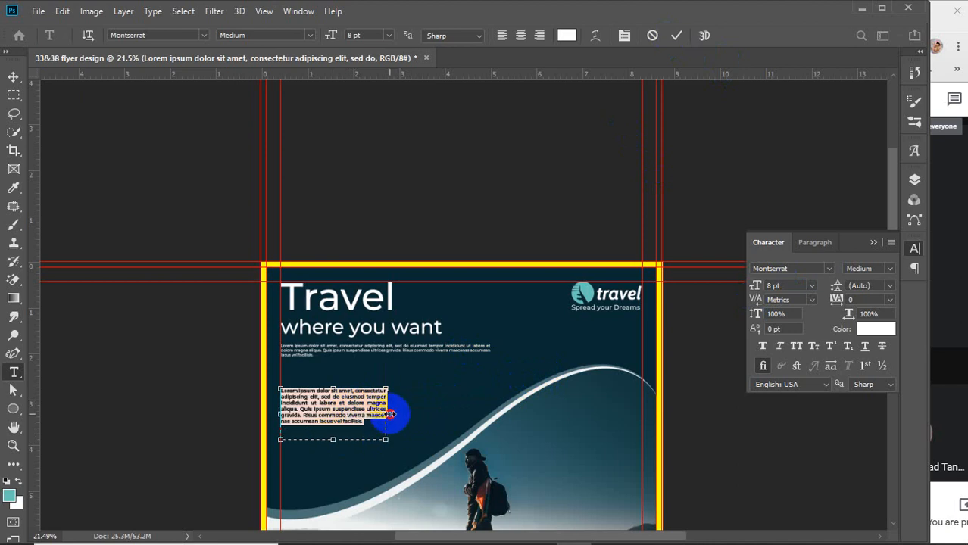
pyautogui.moveTo(395, 410); pyautogui.dragTo(404, 414)
pyautogui.moveTo(339, 439); pyautogui.dragTo(340, 434)
# Move the 8 pt paragraph slightly up and duplicate it directly below, aligned with the left margin guide
pyautogui.click(13, 77)
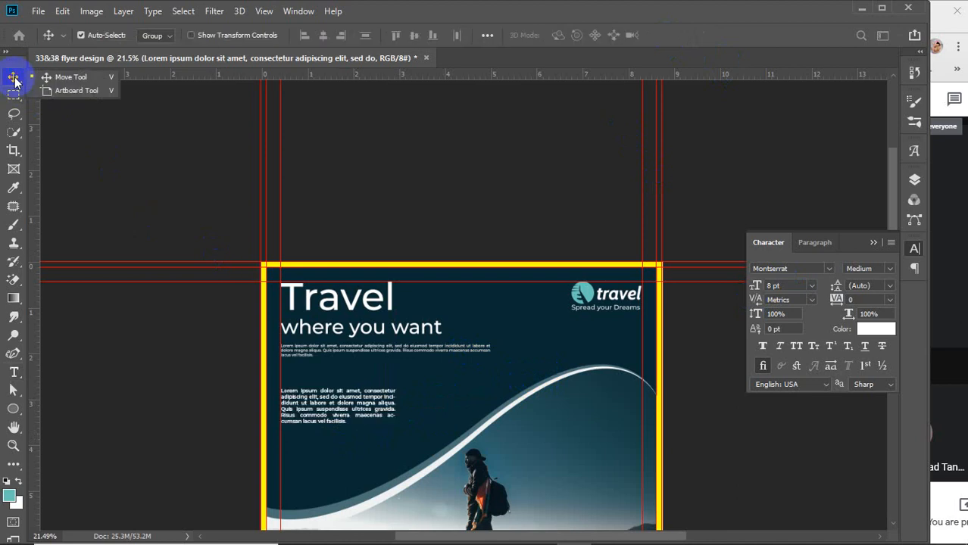
pyautogui.moveTo(312, 398)
pyautogui.mouseDown()
pyautogui.moveTo(312, 381)
pyautogui.moveTo(312, 394)
pyautogui.mouseUp()
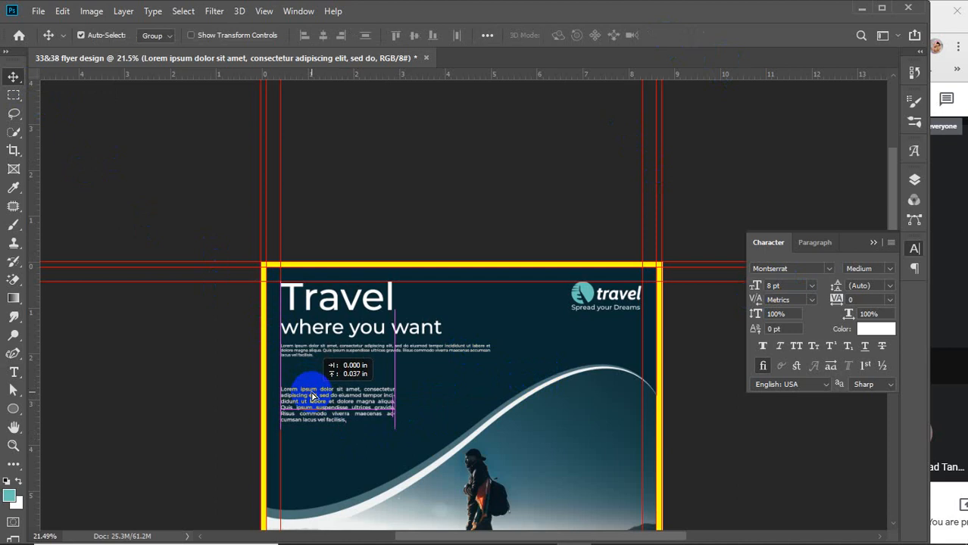
pyautogui.moveTo(311, 395); pyautogui.dragTo(315, 448)
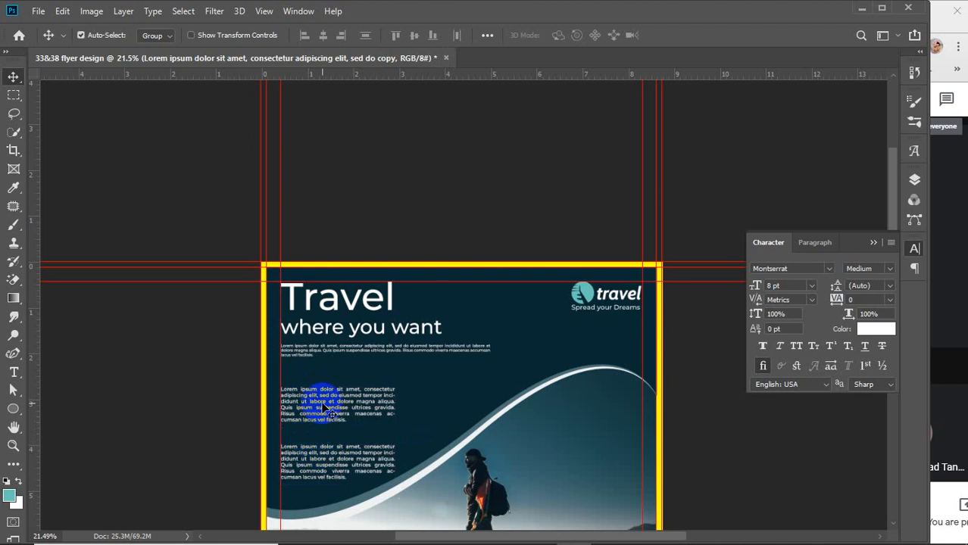
# Scale the headline proportionally to about 88% from its top-left corner and move the intro paragraph up beneath it
pyautogui.click(327, 338)
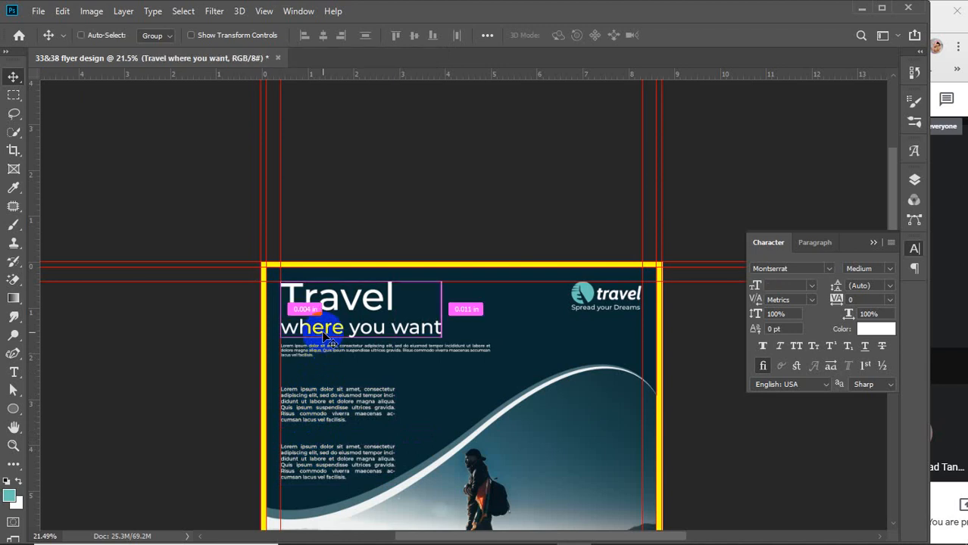
pyautogui.hotkey('ctrl', 't')
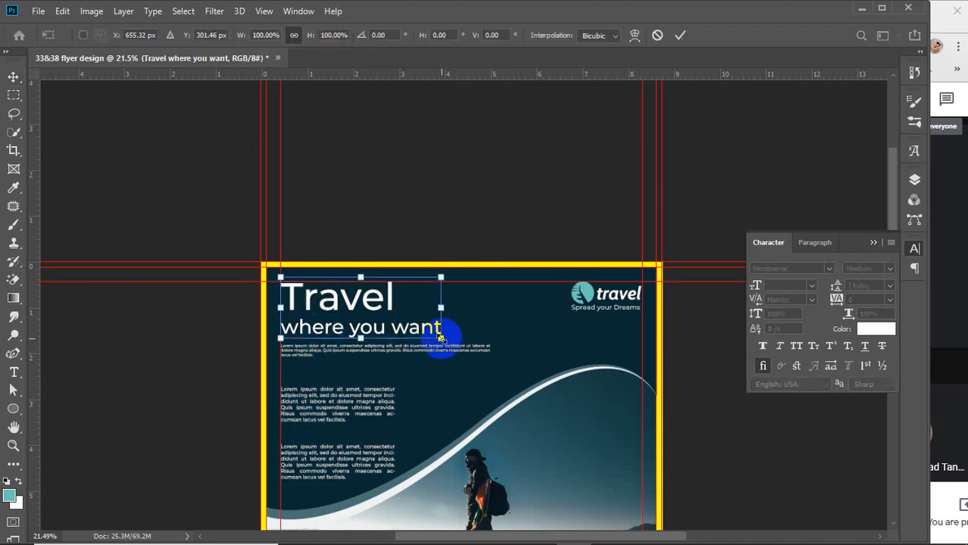
pyautogui.moveTo(440, 337); pyautogui.dragTo(421, 330)
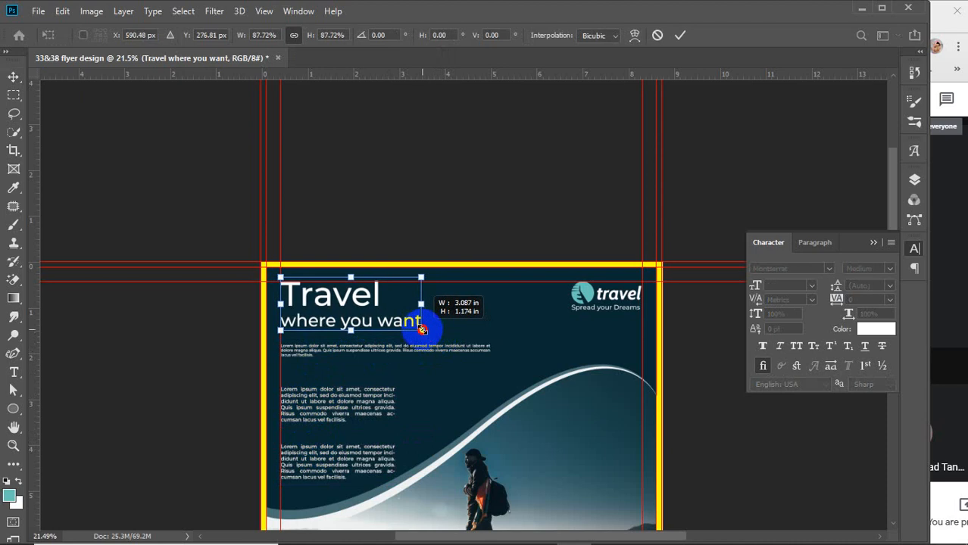
pyautogui.click(679, 36)
pyautogui.moveTo(301, 349); pyautogui.dragTo(306, 344)
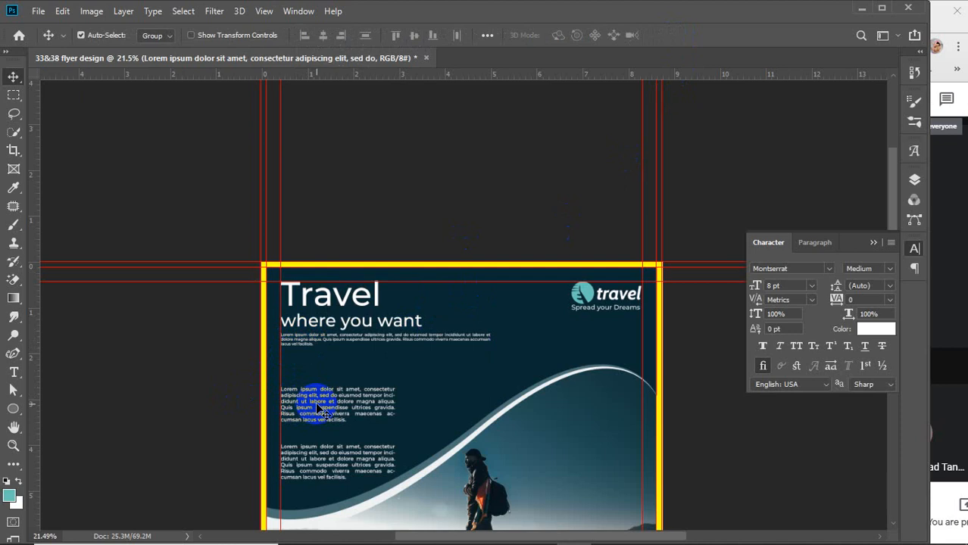
# Nudge the upper 8 pt paragraph up a little, away from its copy
pyautogui.hotkey('shift', 'Up')
pyautogui.hotkey('shift', 'Up')
pyautogui.hotkey('shift', 'Up')
pyautogui.hotkey('shift', 'Up')
pyautogui.hotkey('shift', 'Up')
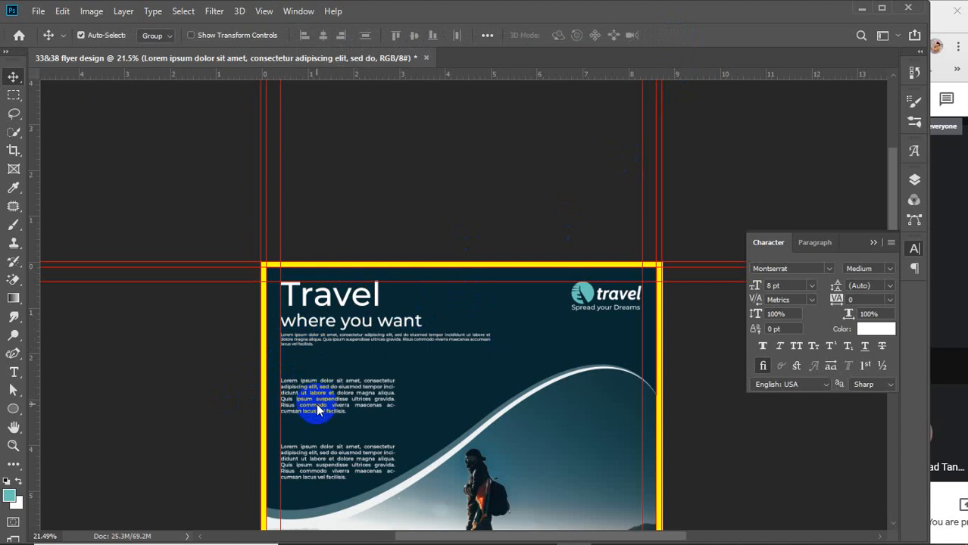
pyautogui.hotkey('shift', 'Down')
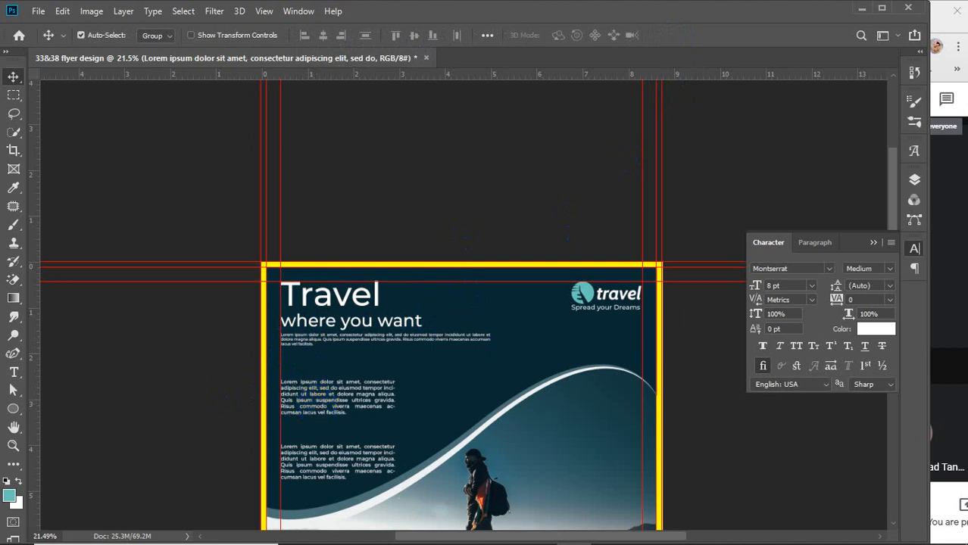
# With no layer selected, set the type options to 14 pt and the Bold style for a subheading
pyautogui.click(915, 179)
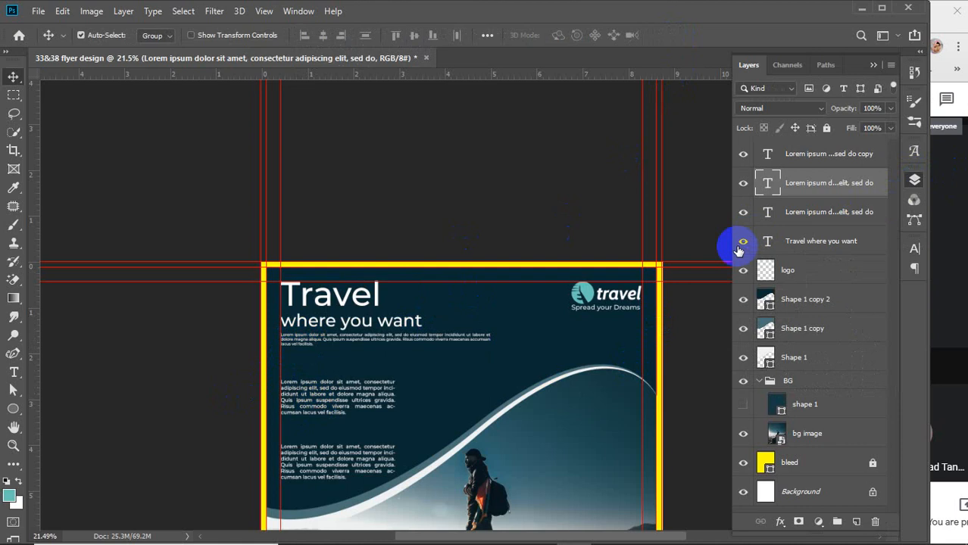
pyautogui.click(308, 215)
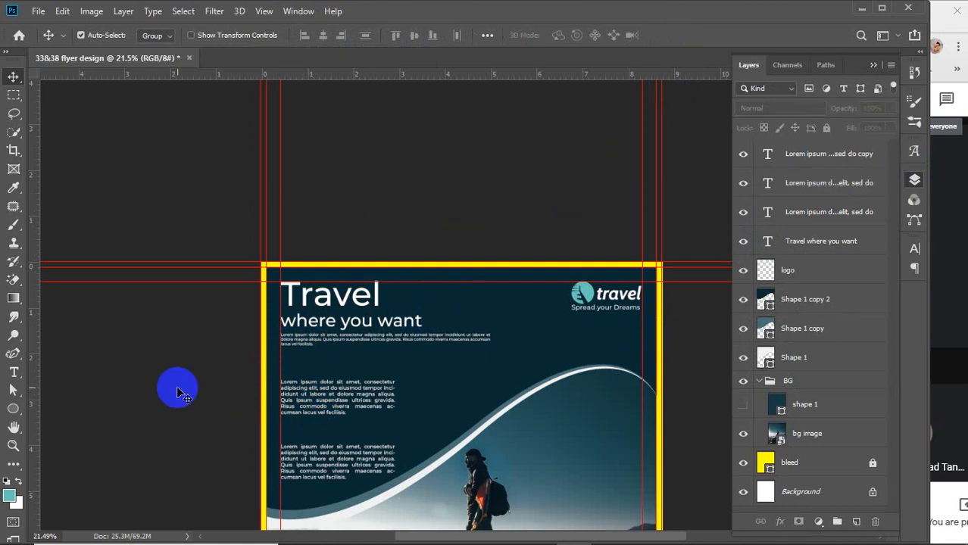
pyautogui.click(11, 378)
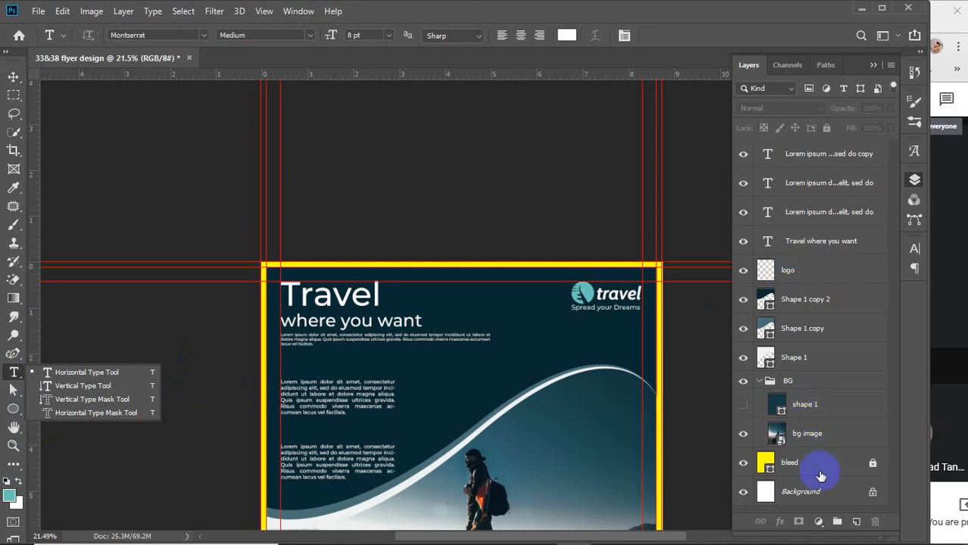
pyautogui.click(914, 249)
pyautogui.click(799, 287)
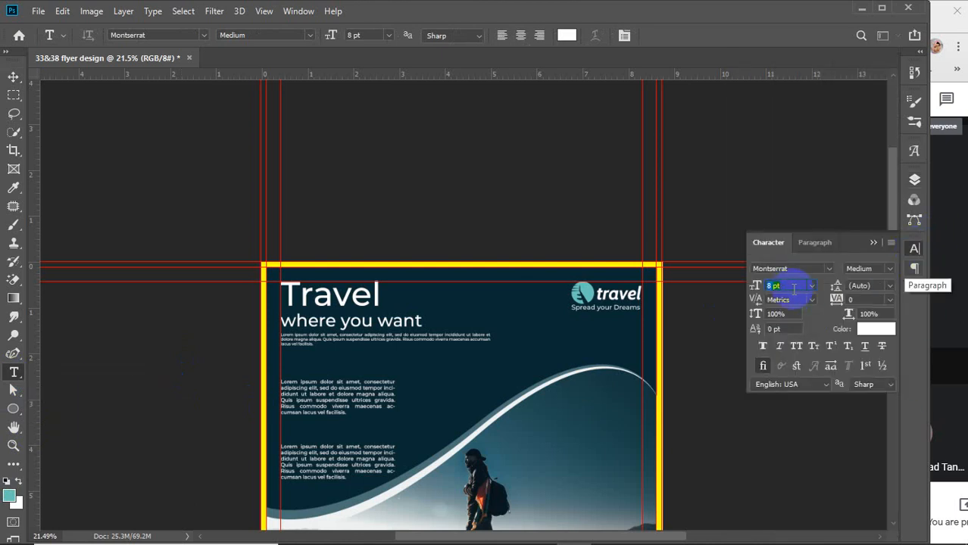
pyautogui.write('10')
pyautogui.press('Return')
pyautogui.press('Up')
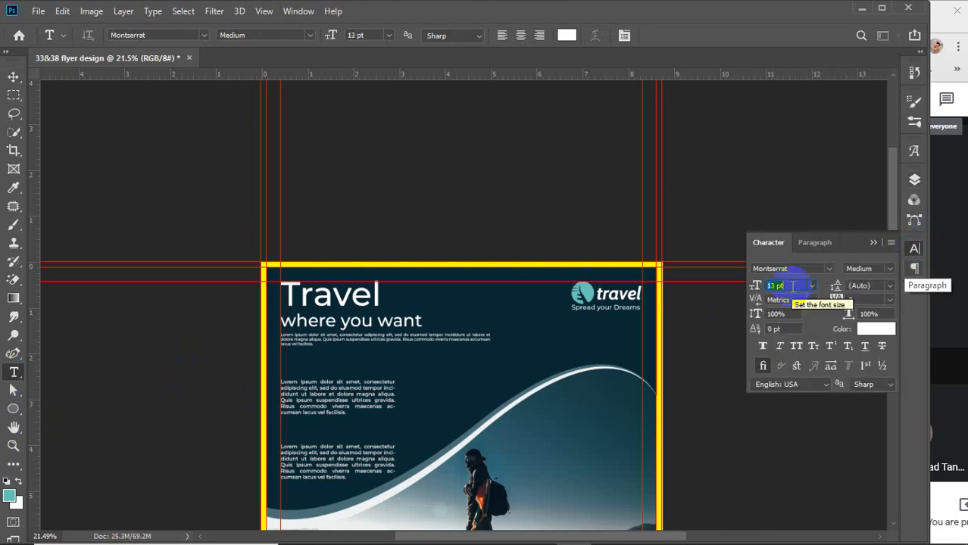
pyautogui.click(870, 269)
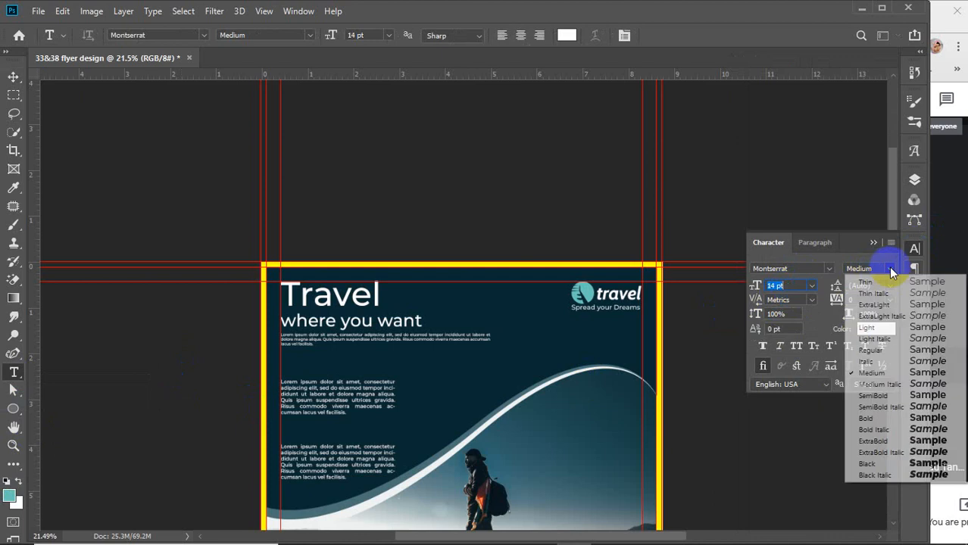
pyautogui.click(867, 418)
# Add a "Lorem Ipsum" subheading and place it directly above the upper 8 pt paragraph at the left margin guide
pyautogui.click(439, 371)
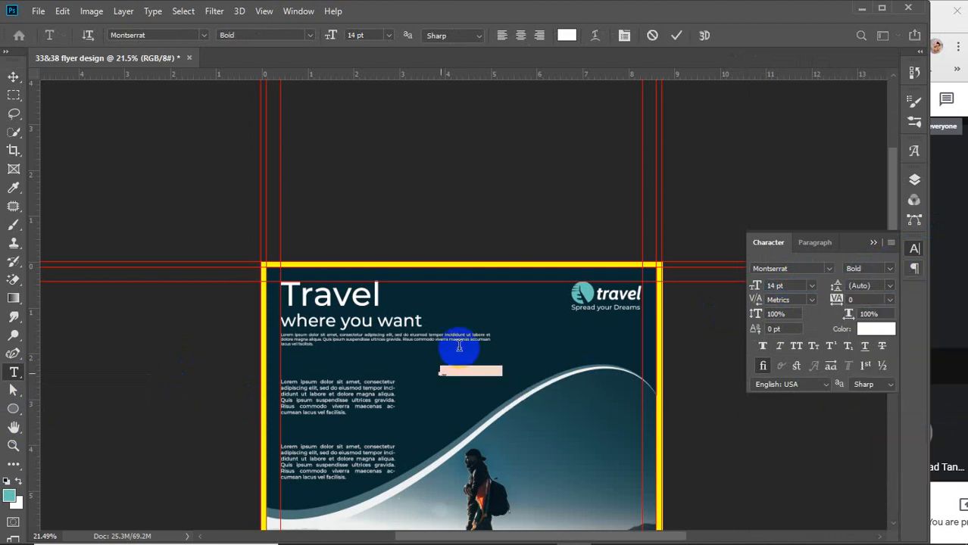
pyautogui.click(676, 35)
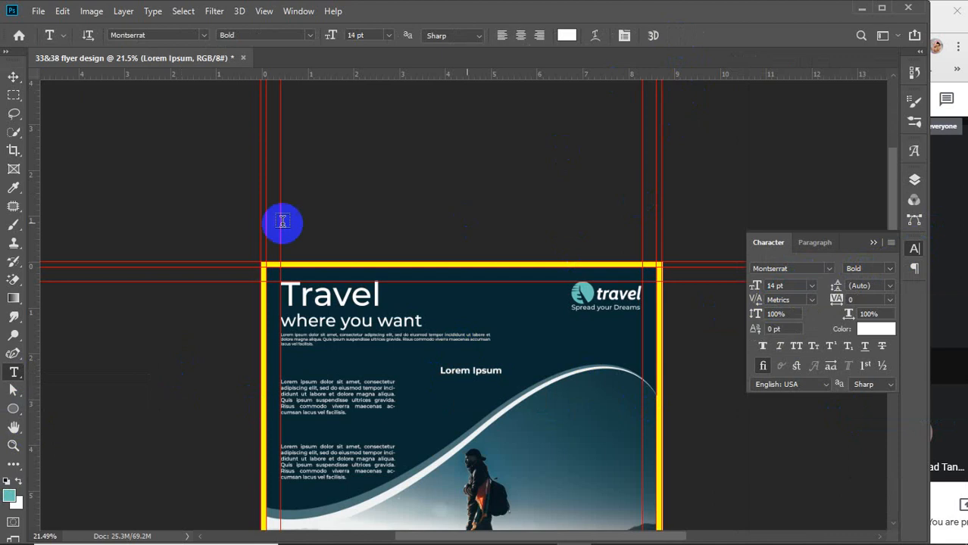
pyautogui.click(13, 77)
pyautogui.moveTo(481, 371); pyautogui.dragTo(316, 380)
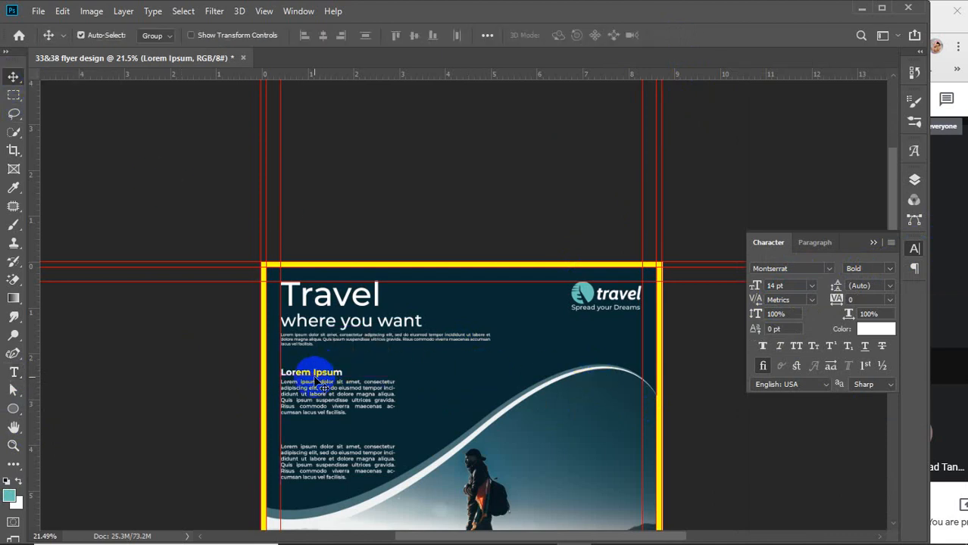
# Insert a "#" followed by a space at the start of the "Lorem Ipsum" subheading
pyautogui.scroll(5, 316, 380)
pyautogui.scroll(2, 299, 380)
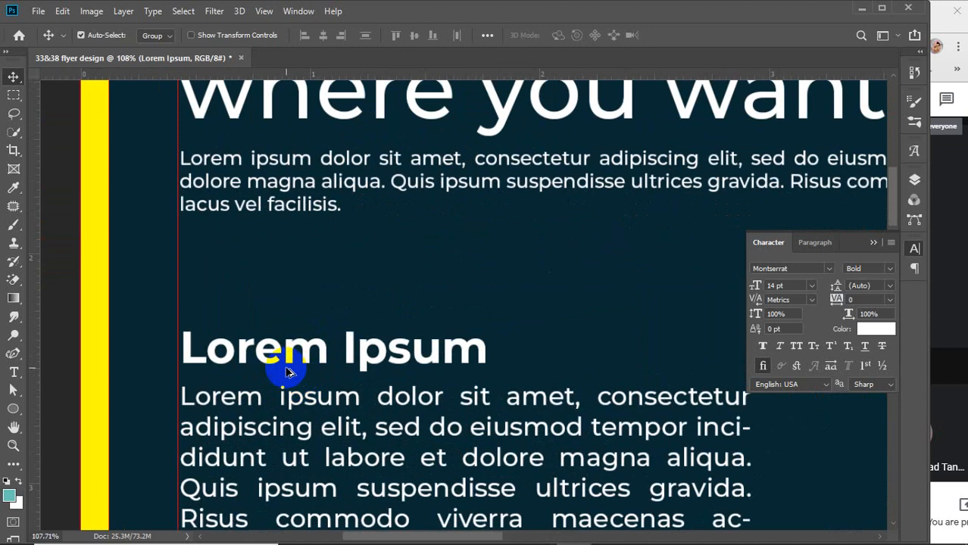
pyautogui.click(14, 372)
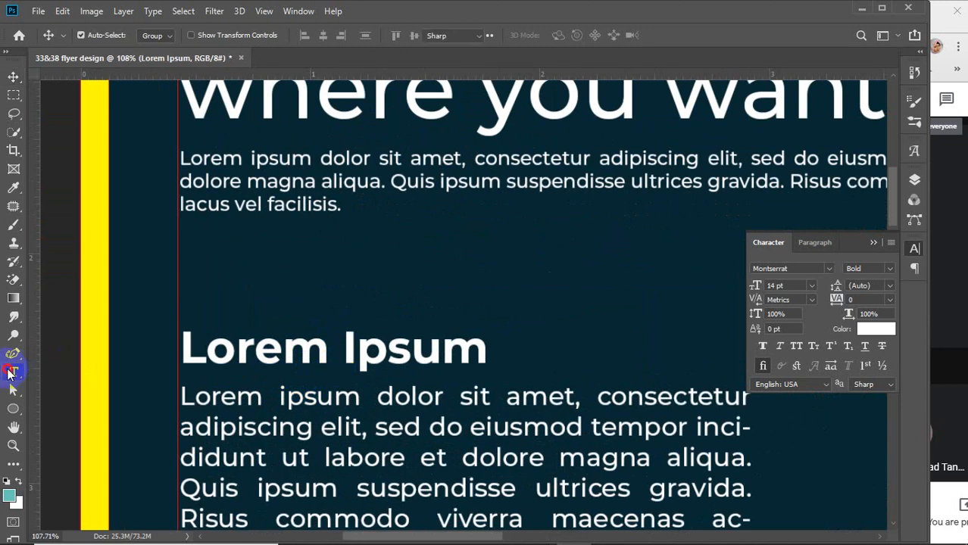
pyautogui.click(185, 346)
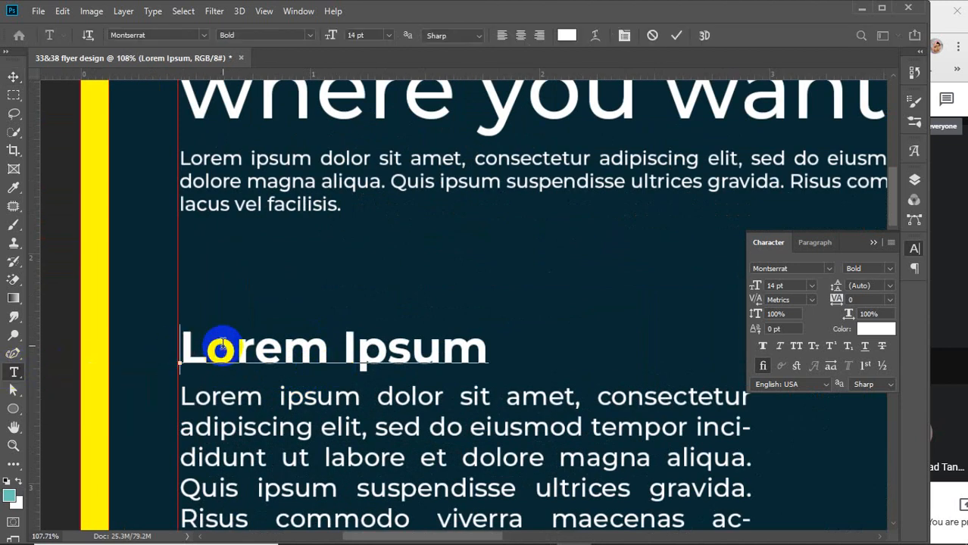
pyautogui.write('##')
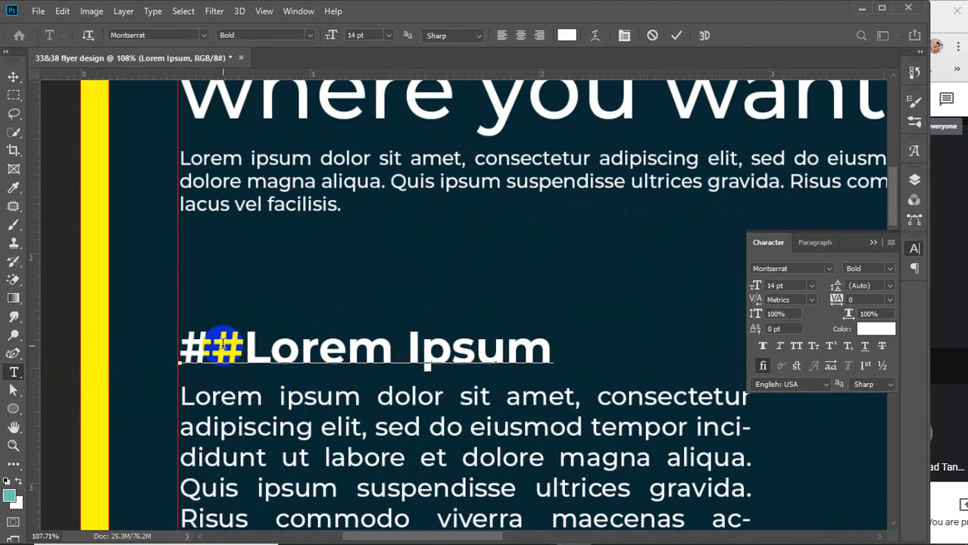
pyautogui.press('BackSpace')
pyautogui.press('BackSpace')
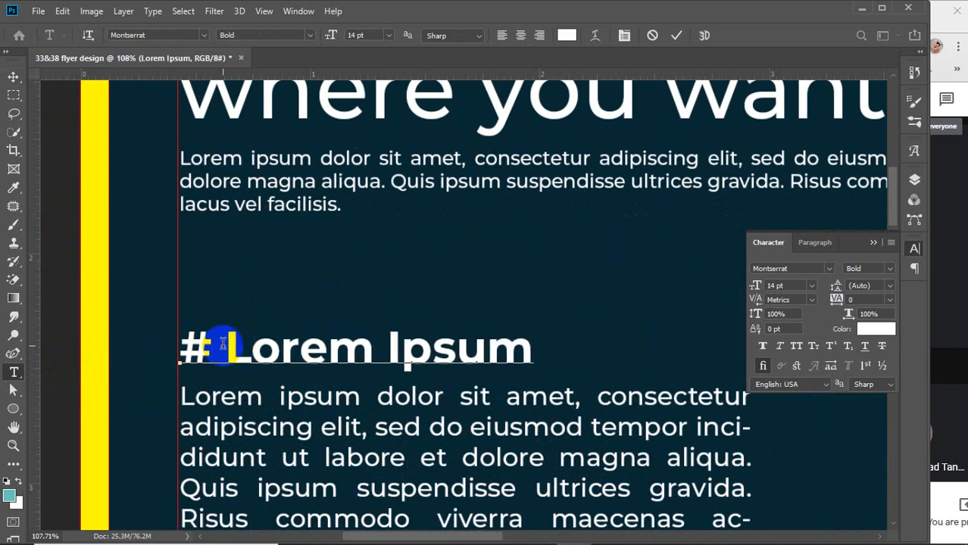
# Set the "# Lorem Ipsum" subheading's font size to 15 pt
pyautogui.moveTo(182, 343); pyautogui.dragTo(580, 363)
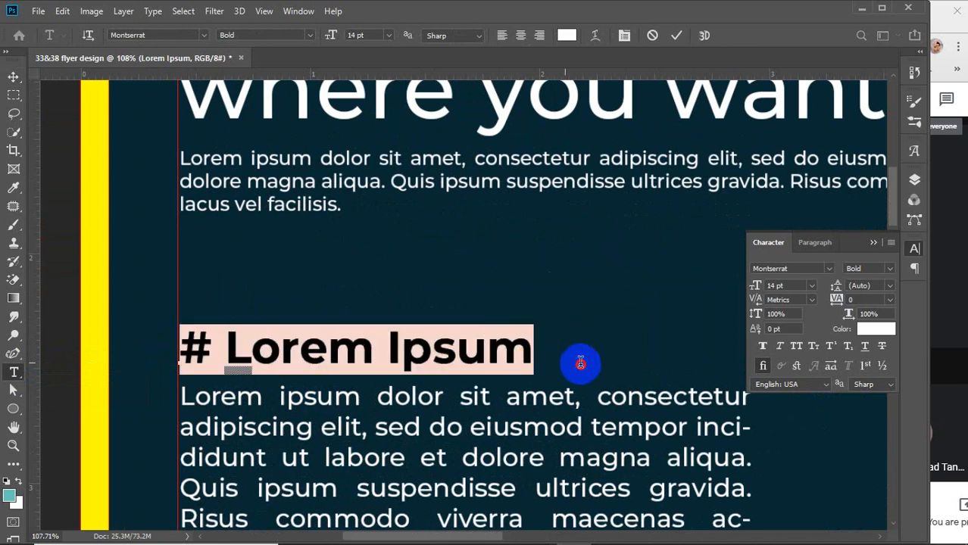
pyautogui.click(792, 285)
pyautogui.press('Up')
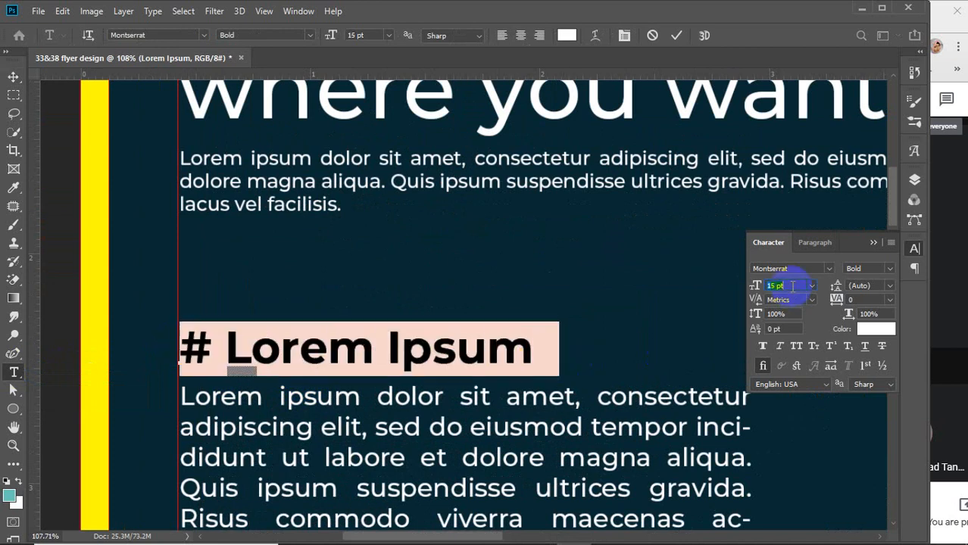
pyautogui.click(872, 243)
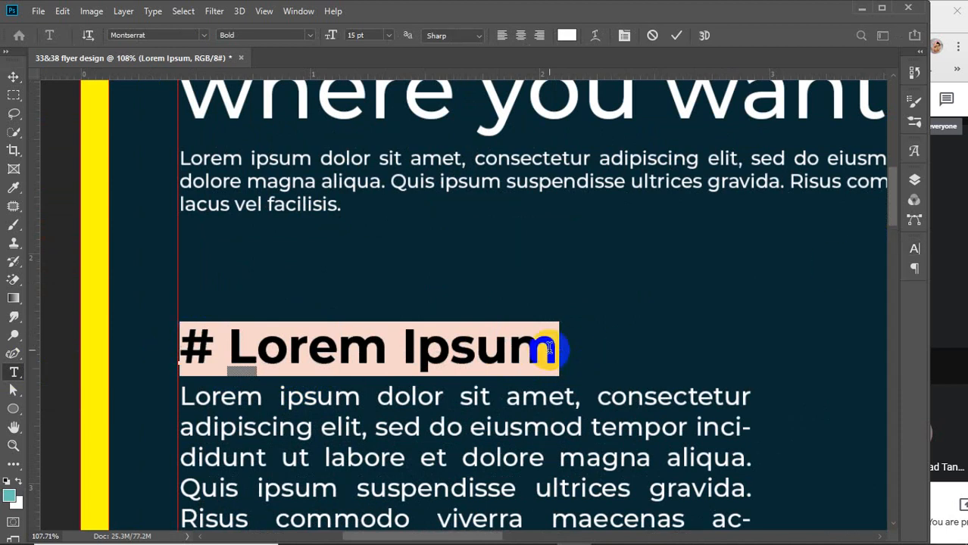
pyautogui.click(14, 77)
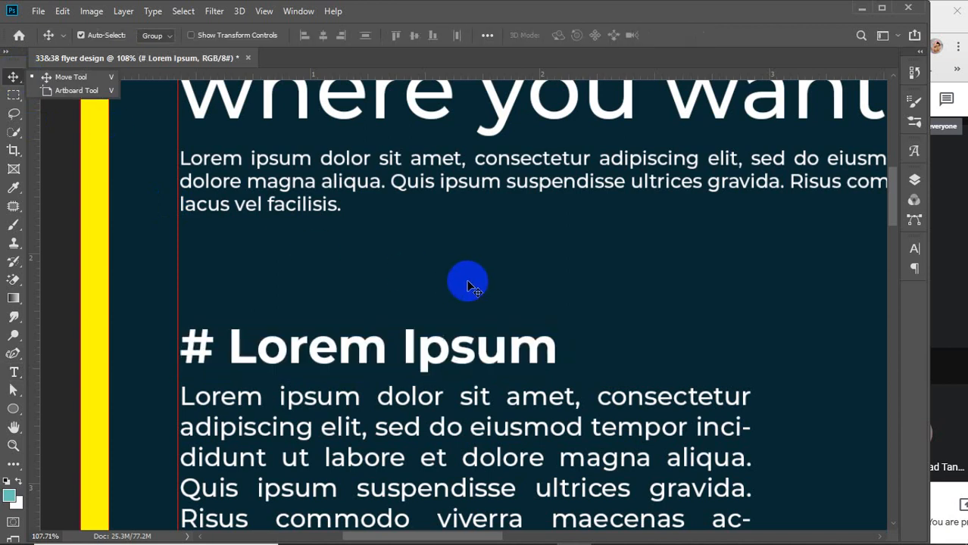
# Delete the lower copy of the 8 pt body paragraph
pyautogui.scroll(-10, 467, 287)
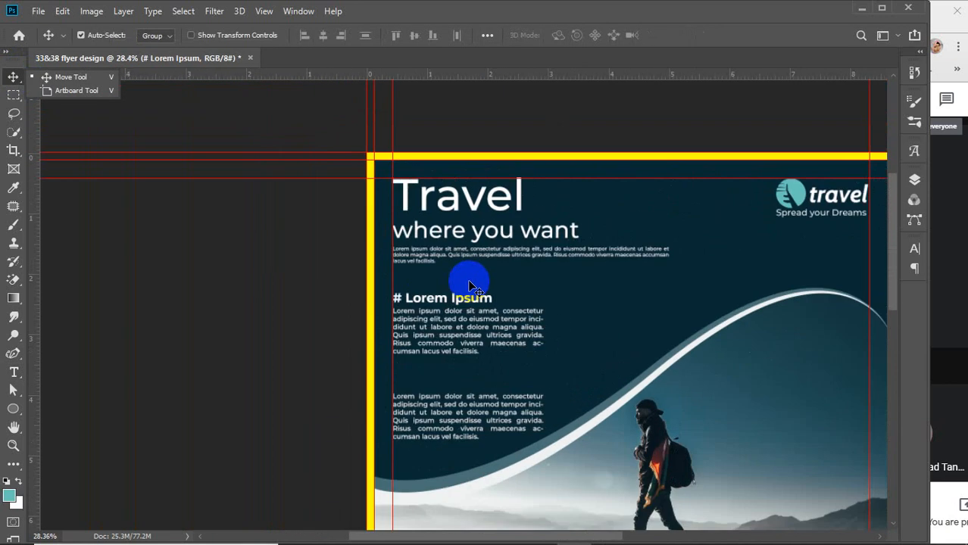
pyautogui.click(437, 398)
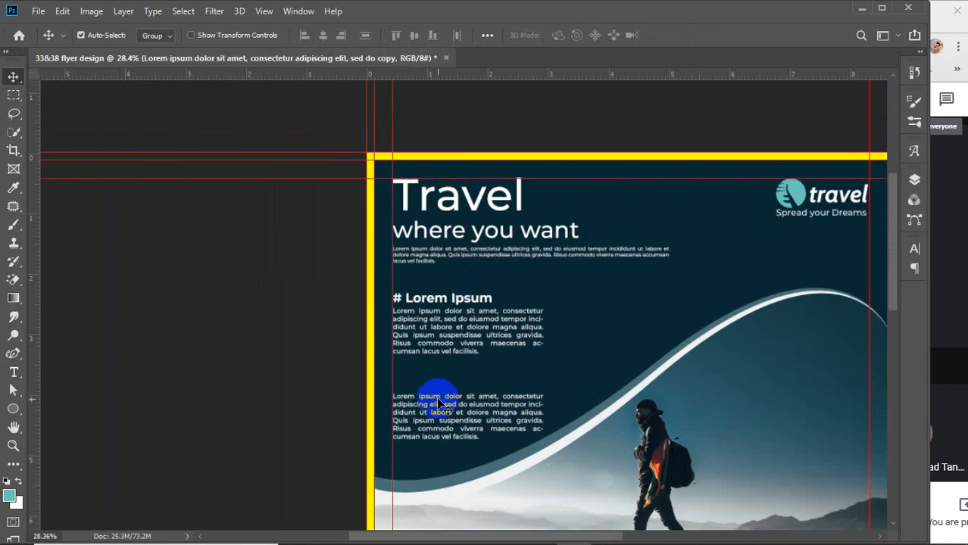
pyautogui.press('Delete')
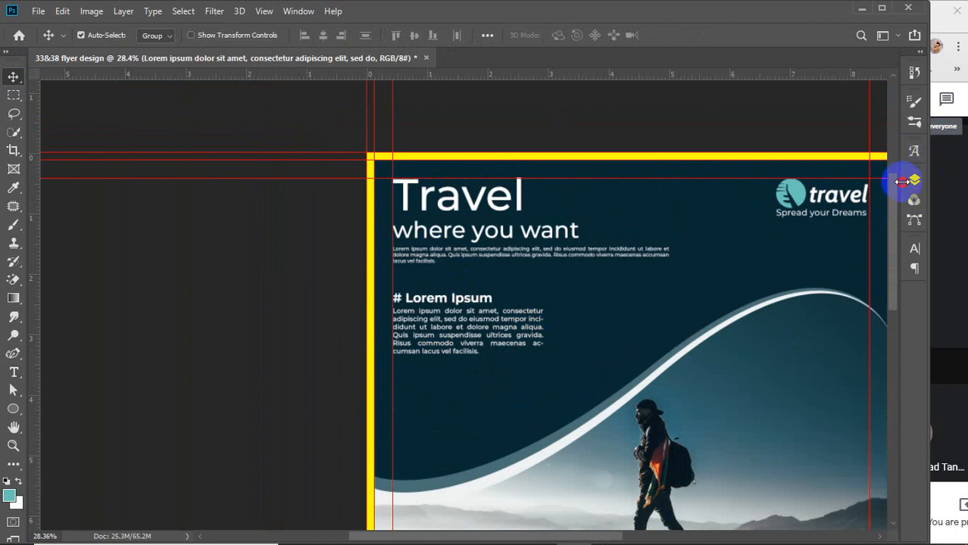
# Group the "# Lorem Ipsum" subheading with its body paragraph and name the group "info 1"
pyautogui.click(914, 181)
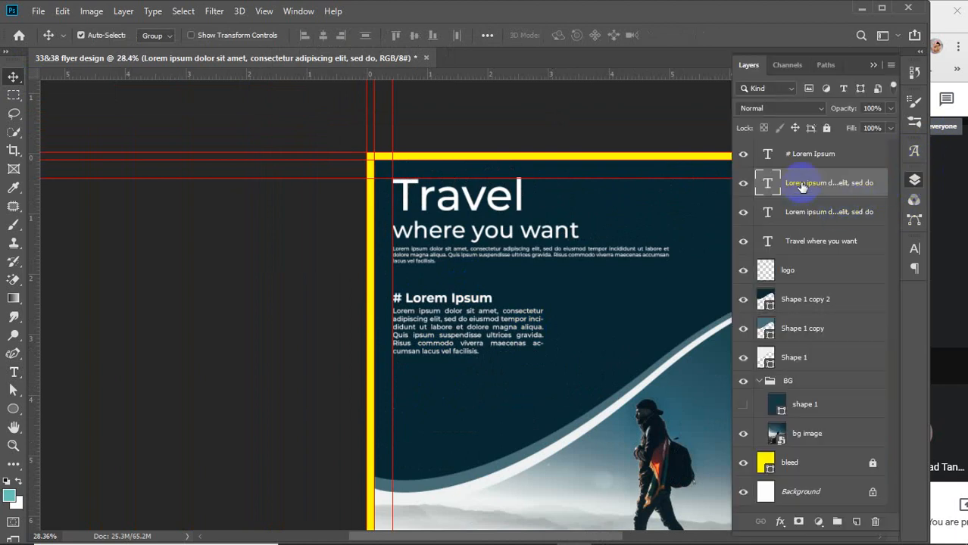
pyautogui.click(744, 154)
pyautogui.click(744, 155)
pyautogui.click(745, 184)
pyautogui.click(744, 184)
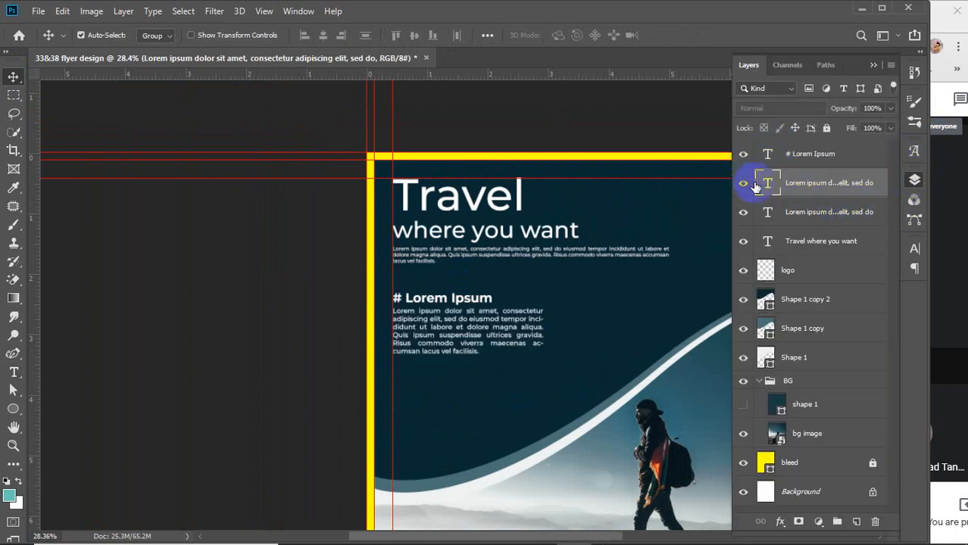
pyautogui.click(831, 155)
pyautogui.keyDown('shift'); pyautogui.click(833, 188); pyautogui.keyUp('shift')
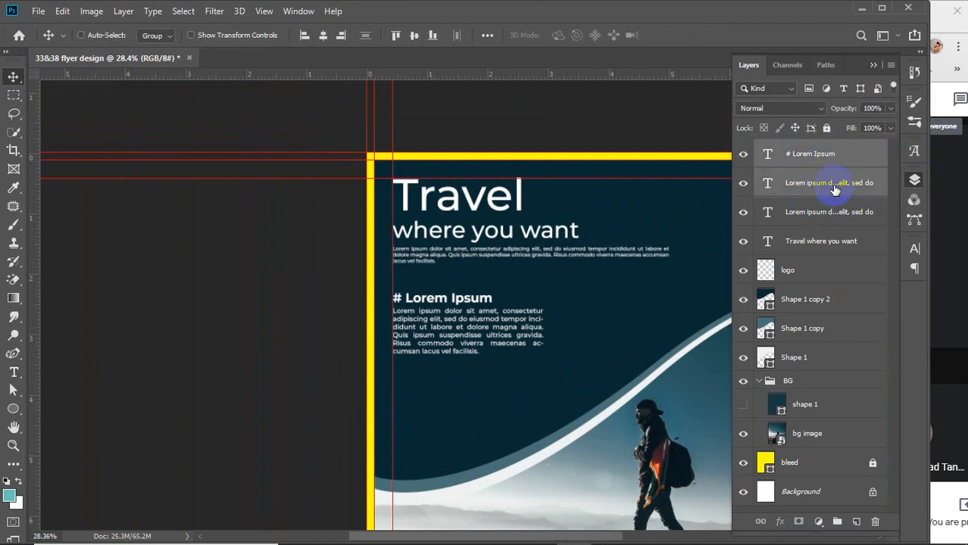
pyautogui.hotkey('ctrl', 'g')
pyautogui.doubleClick(791, 148)
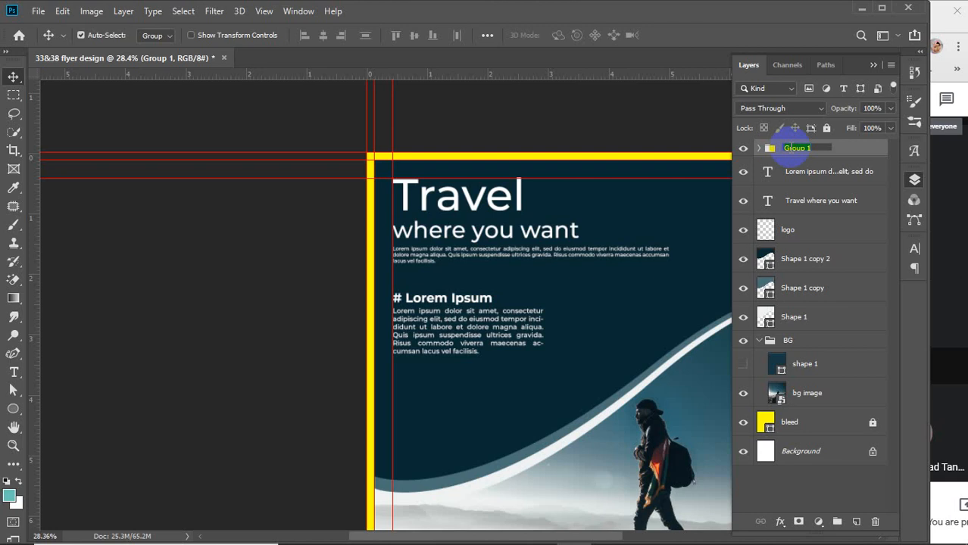
pyautogui.write('info')
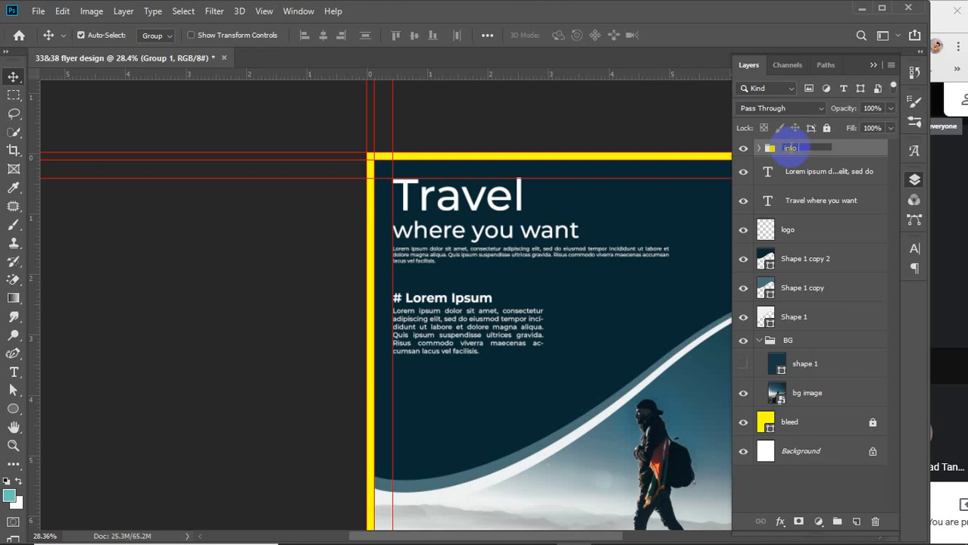
pyautogui.press('Return')
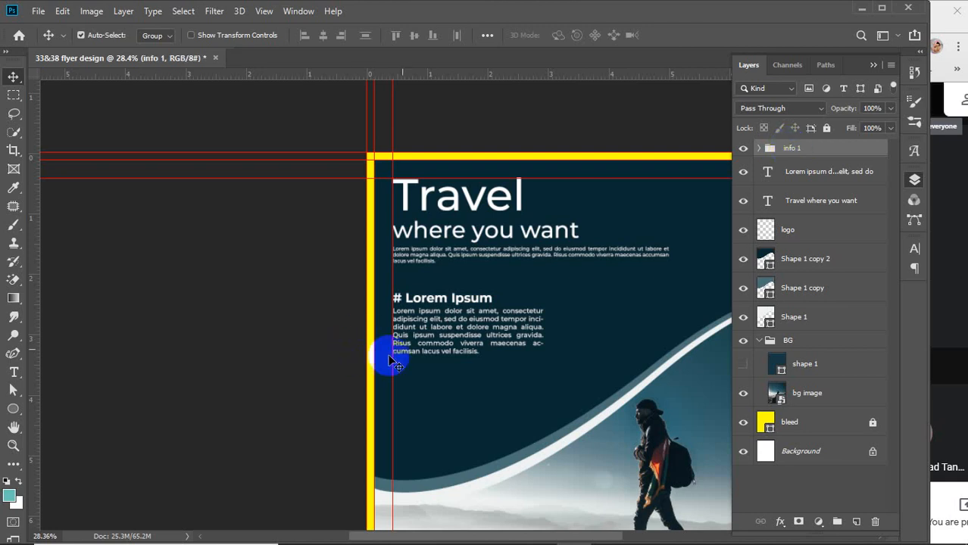
# Duplicate the info 1 block directly below the original, name the copy "info 2", and align both groups by their left edges
pyautogui.moveTo(448, 332); pyautogui.dragTo(449, 415)
pyautogui.doubleClick(801, 149)
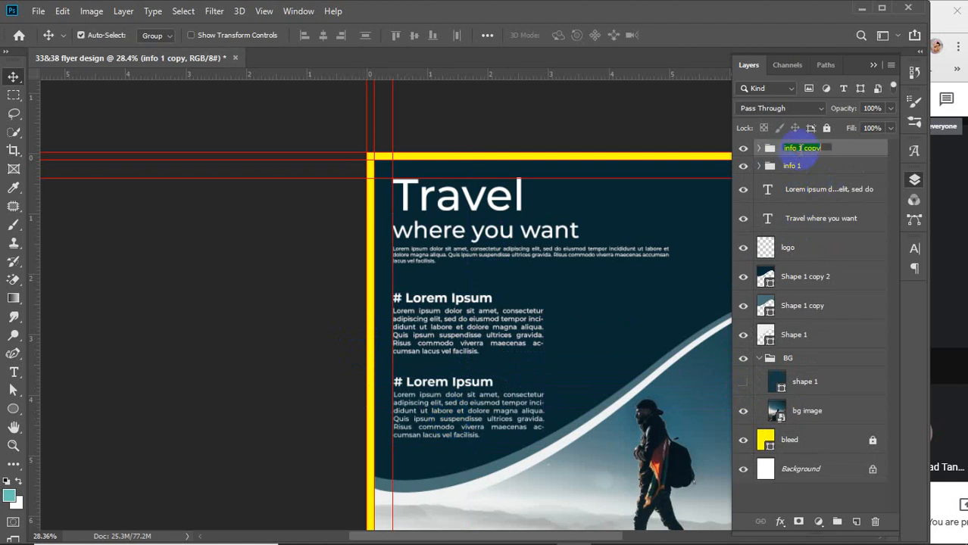
pyautogui.moveTo(800, 149); pyautogui.dragTo(833, 154)
pyautogui.write('2')
pyautogui.press('Return')
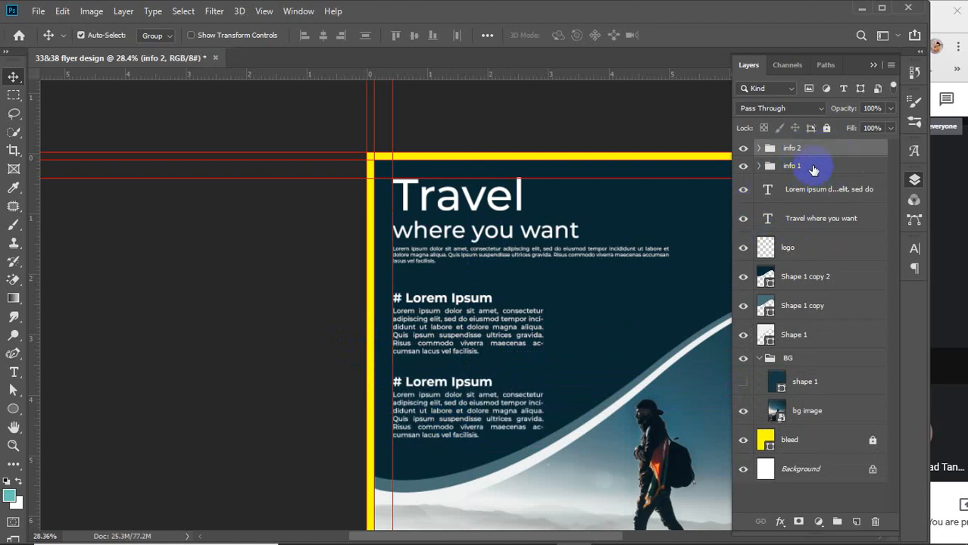
pyautogui.keyDown('shift'); pyautogui.click(814, 168); pyautogui.keyUp('shift')
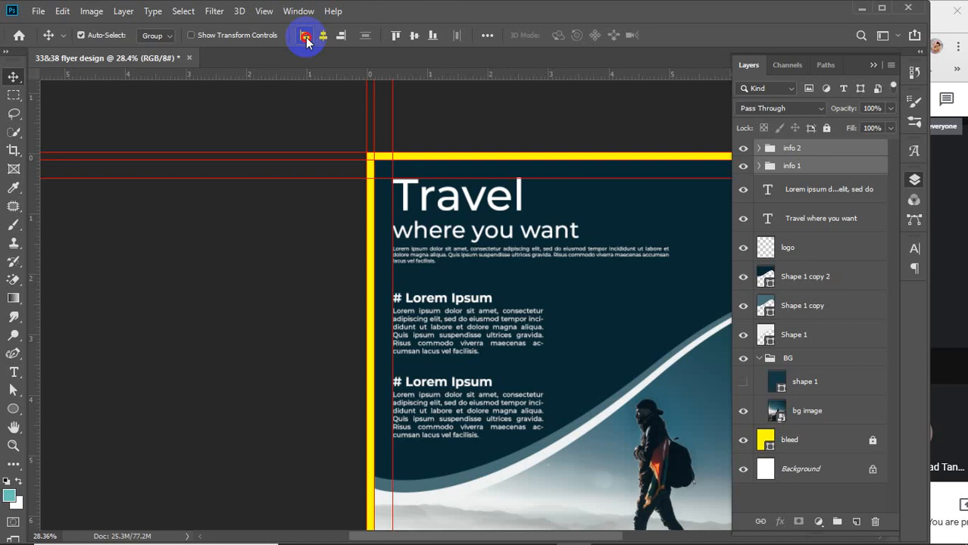
pyautogui.click(754, 191)
pyautogui.click(745, 191)
pyautogui.click(745, 192)
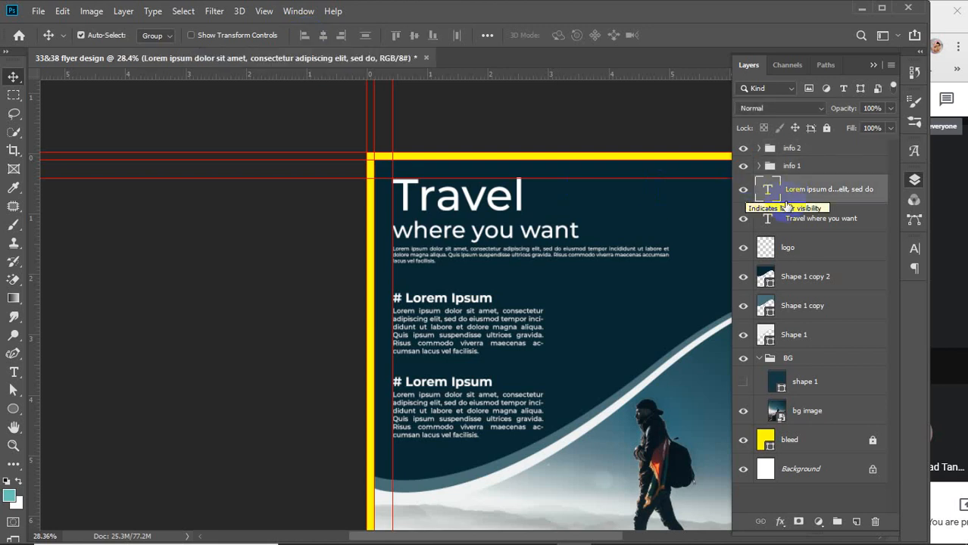
# Tighten the line spacing of the two-line "Travel where you want" headline by setting its leading to 24 pt
pyautogui.click(14, 372)
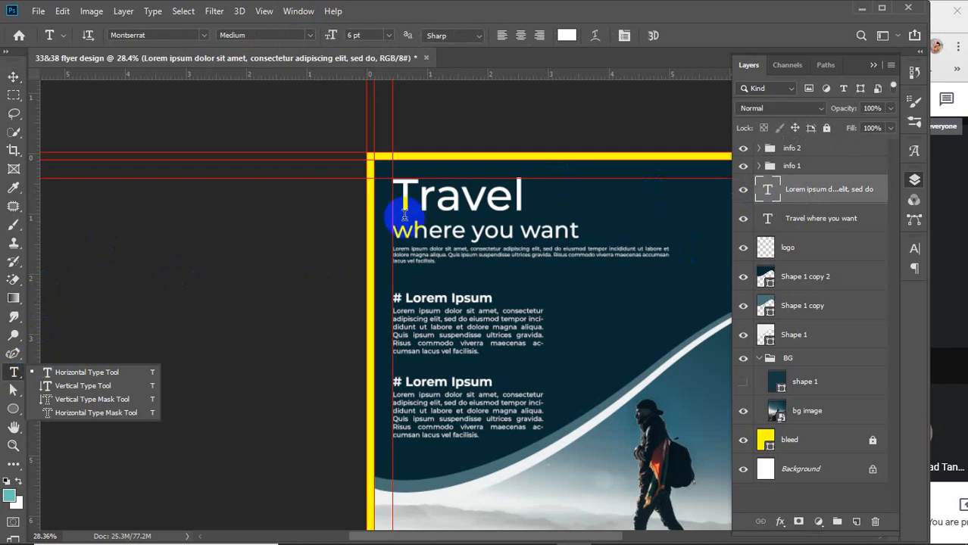
pyautogui.moveTo(393, 194); pyautogui.dragTo(607, 223)
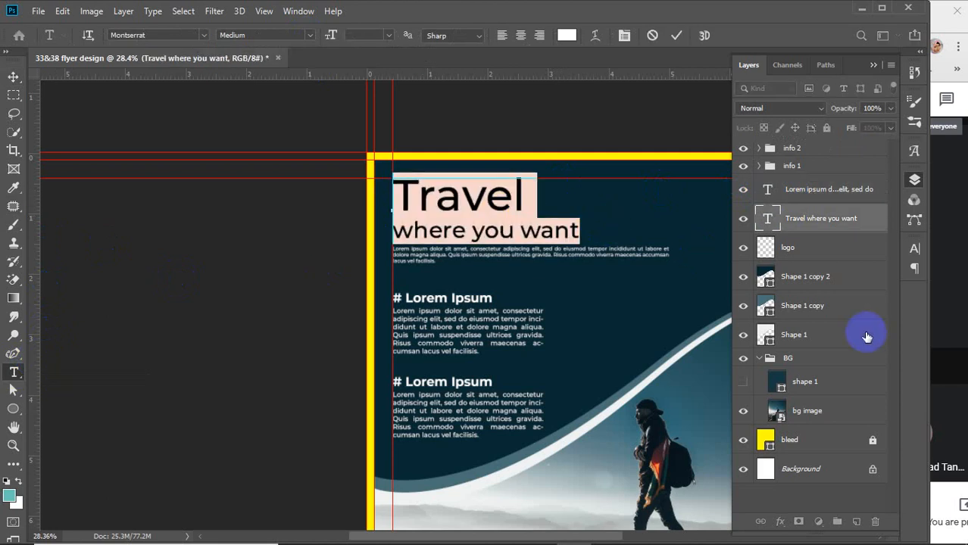
pyautogui.click(914, 249)
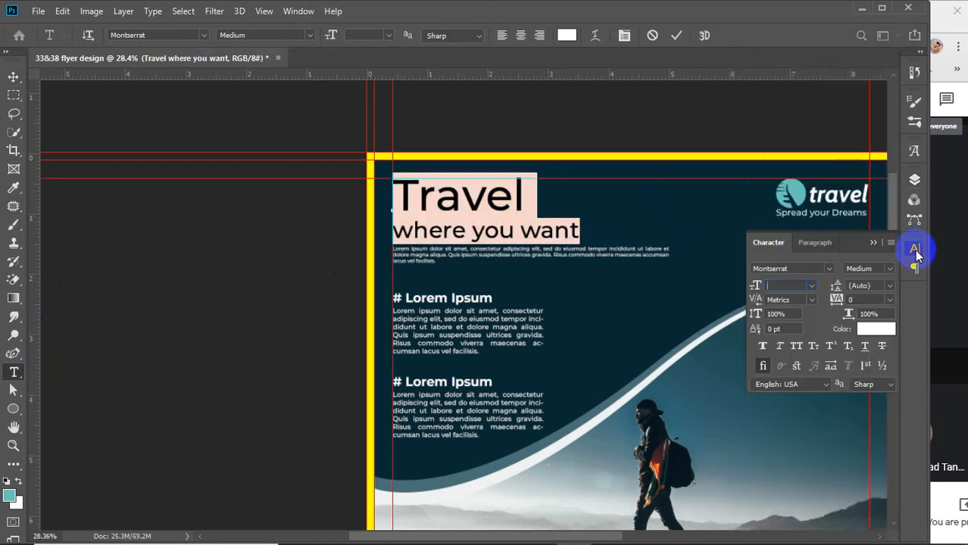
pyautogui.click(880, 287)
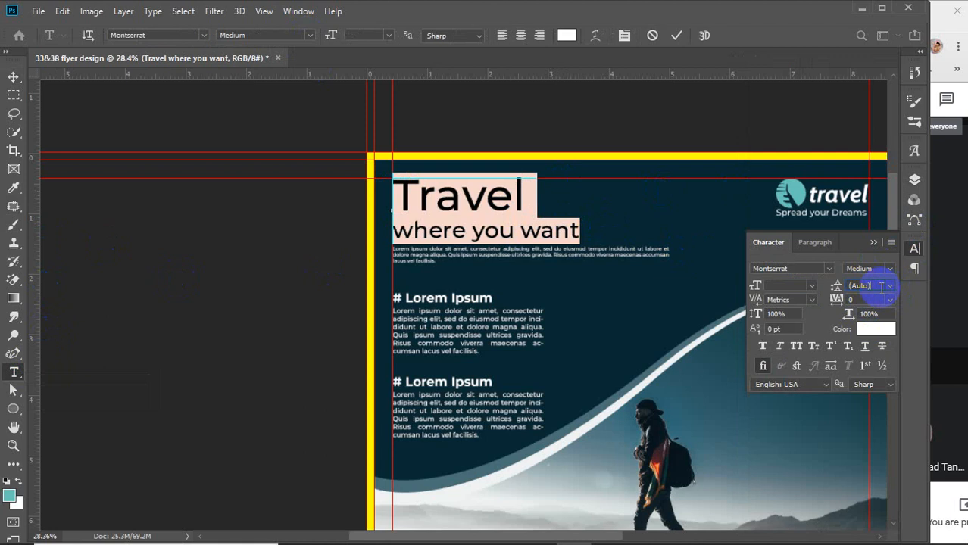
pyautogui.click(889, 286)
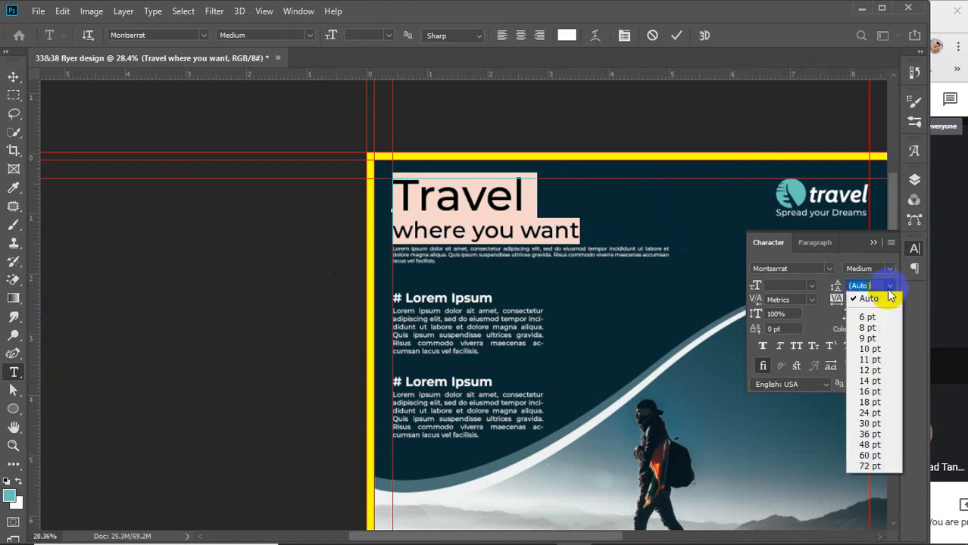
pyautogui.click(871, 402)
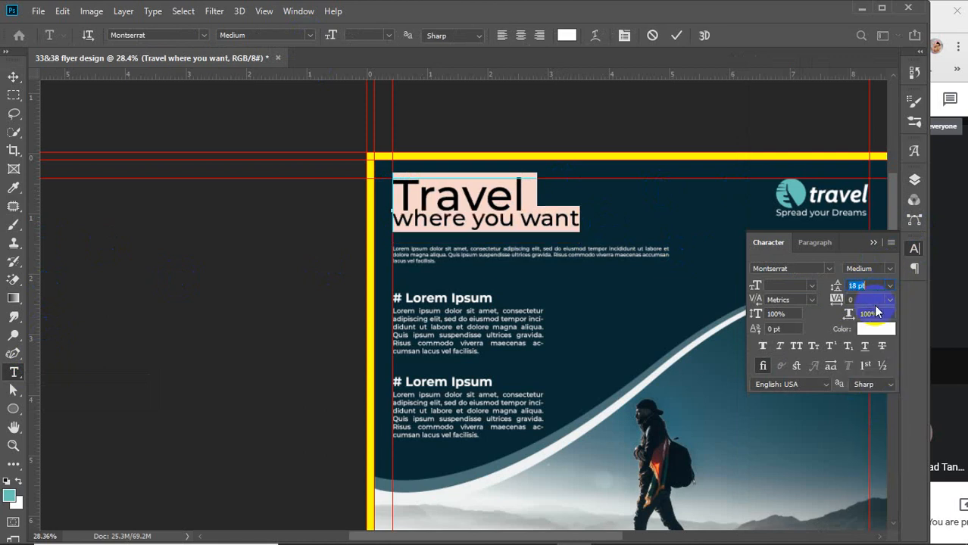
pyautogui.press('Up')
pyautogui.press('Up')
pyautogui.press('Up')
pyautogui.press('Up')
pyautogui.press('Up')
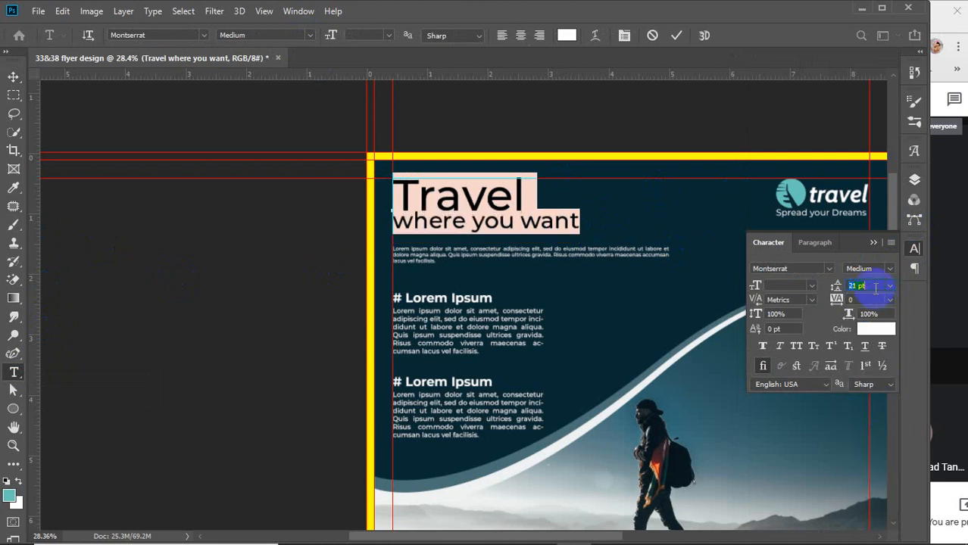
pyautogui.press('Up')
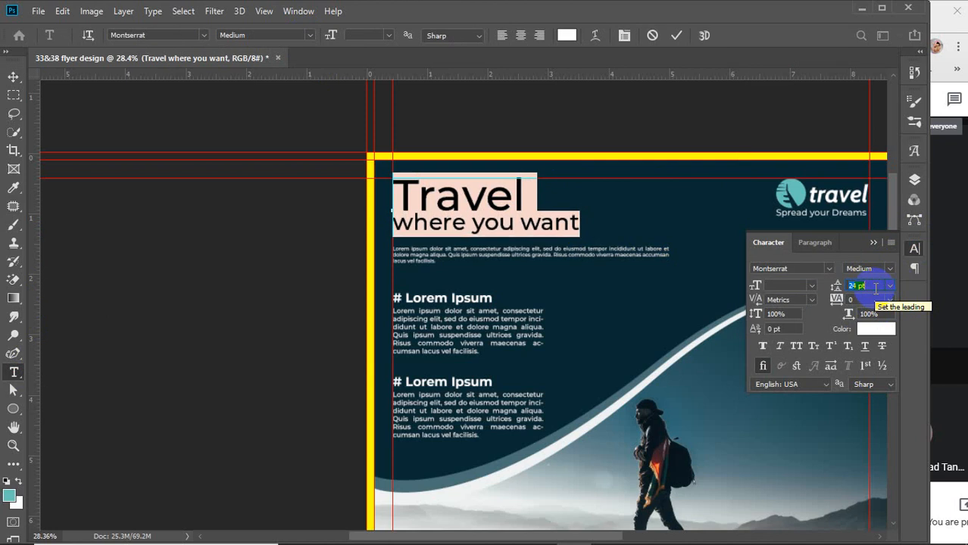
pyautogui.press('Down')
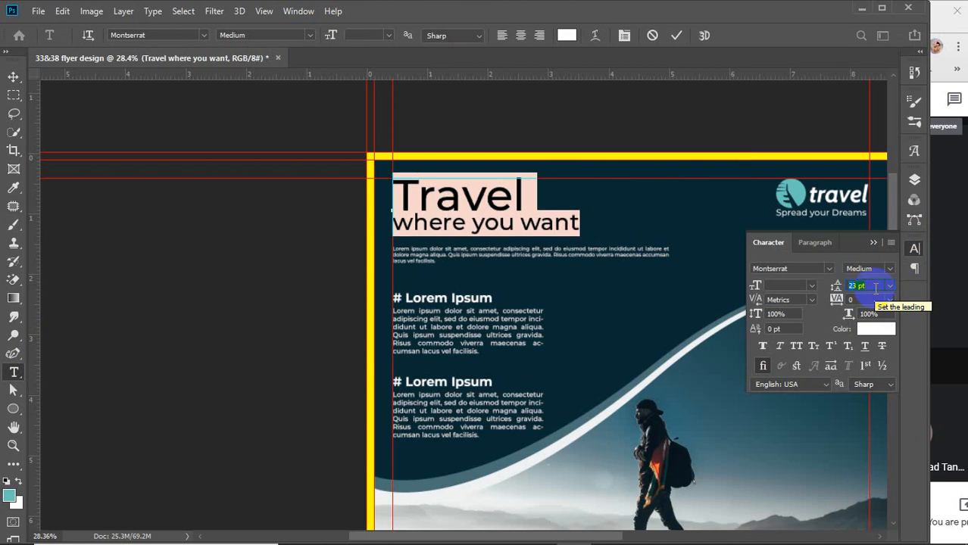
pyautogui.press('Up')
pyautogui.click(677, 34)
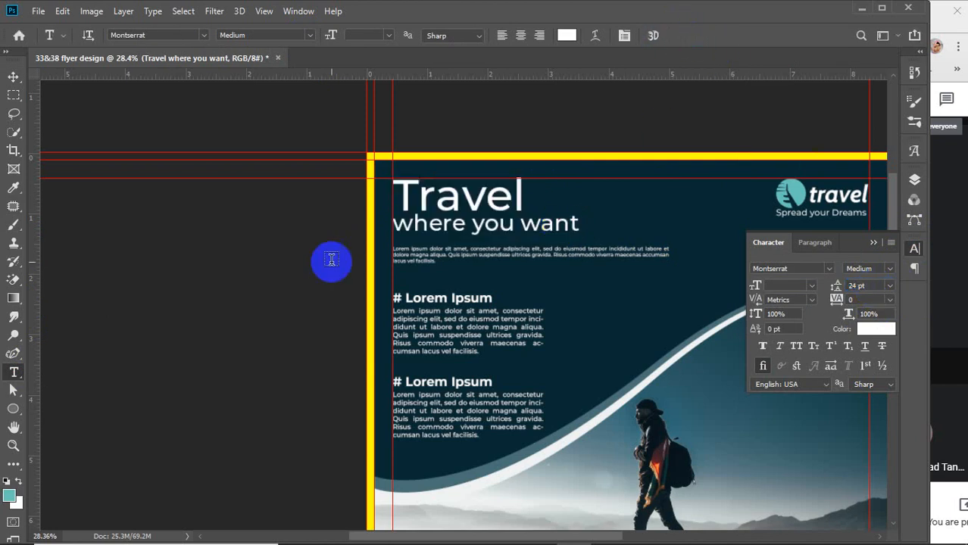
# Move the 6 pt intro paragraph slightly up, leaving a small gap beneath the headline and keeping it on the left margin guide
pyautogui.click(12, 77)
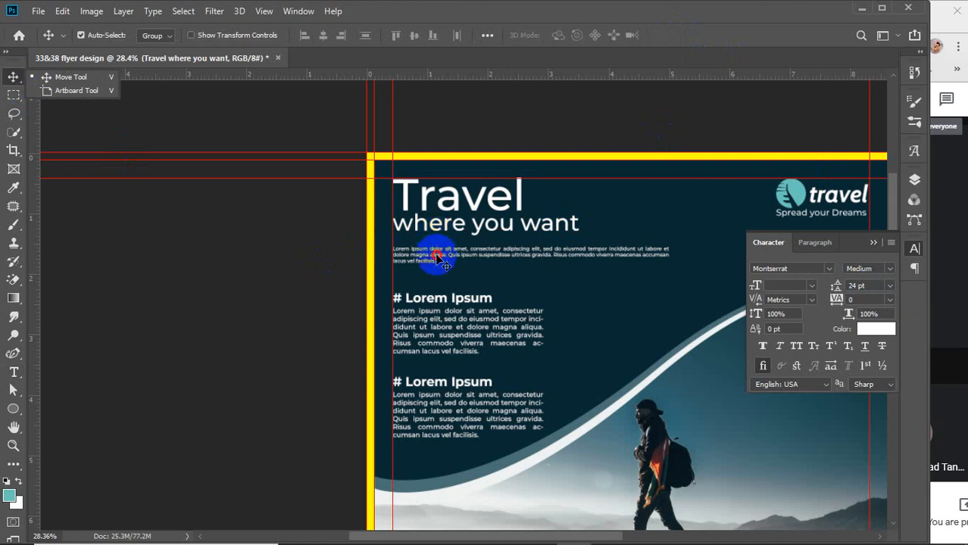
pyautogui.moveTo(437, 259); pyautogui.dragTo(436, 252)
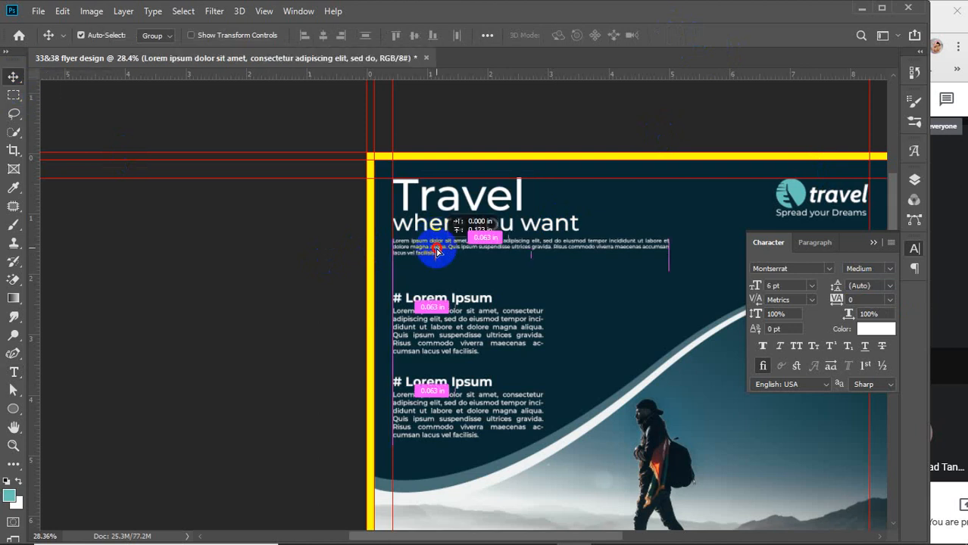
pyautogui.moveTo(437, 251); pyautogui.dragTo(437, 248)
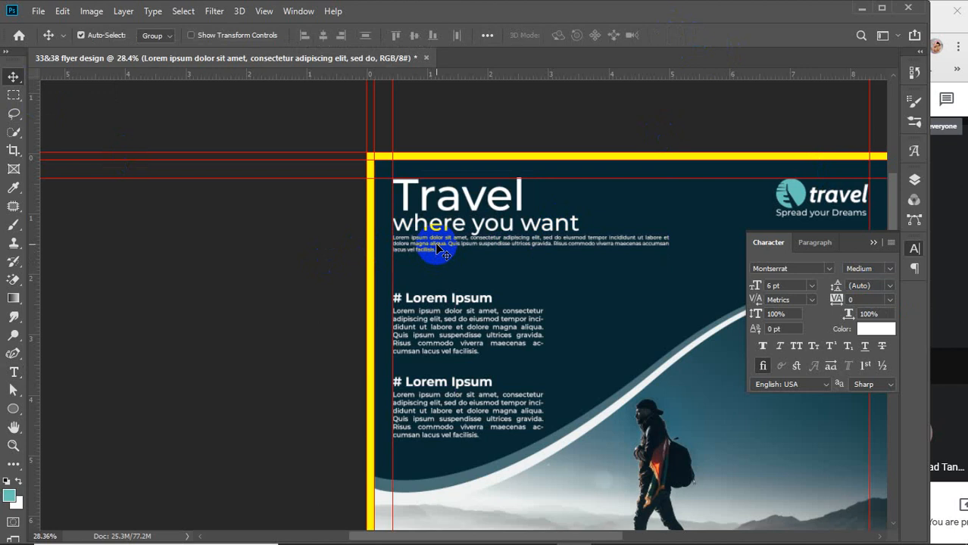
pyautogui.hotkey('shift', 'Down')
pyautogui.hotkey('shift', 'Down')
pyautogui.hotkey('shift', 'Down')
pyautogui.hotkey('shift', 'Up')
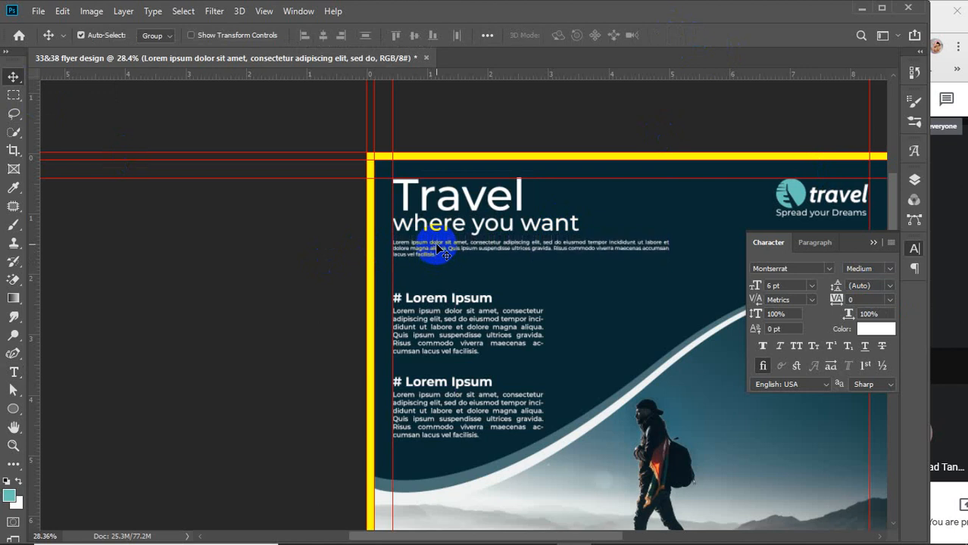
pyautogui.hotkey('shift', 'Down')
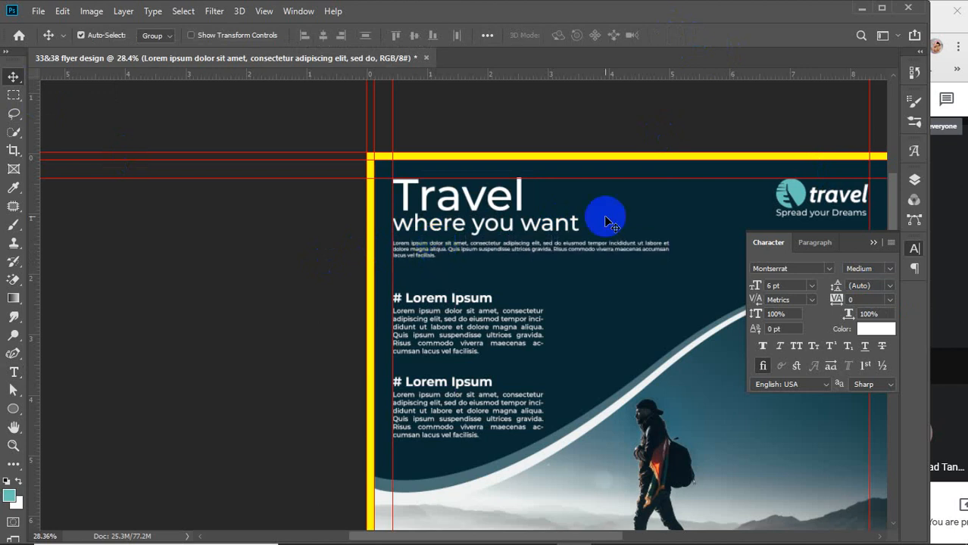
# Group the intro paragraph layer with the "Travel where you want" headline layer
pyautogui.click(873, 244)
pyautogui.click(914, 179)
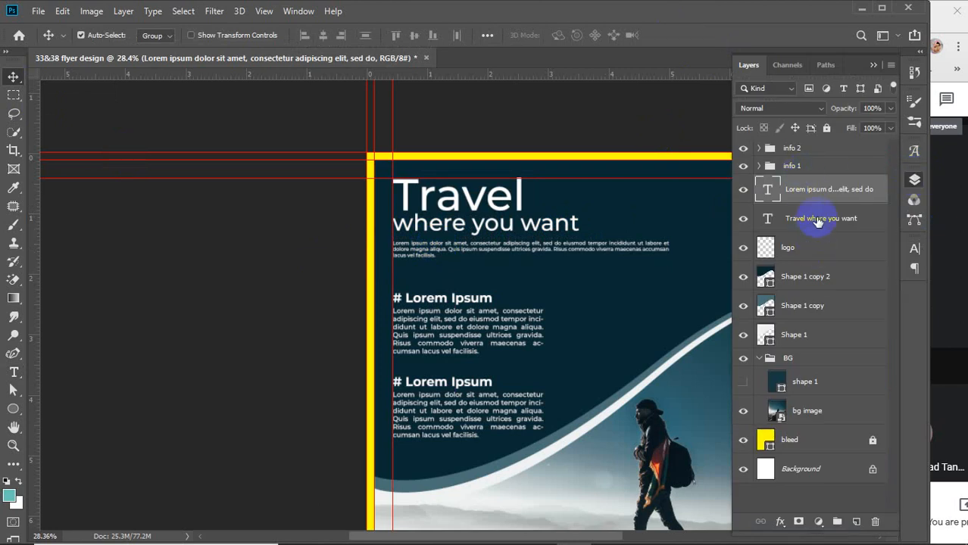
pyautogui.keyDown('shift'); pyautogui.click(818, 220); pyautogui.keyUp('shift')
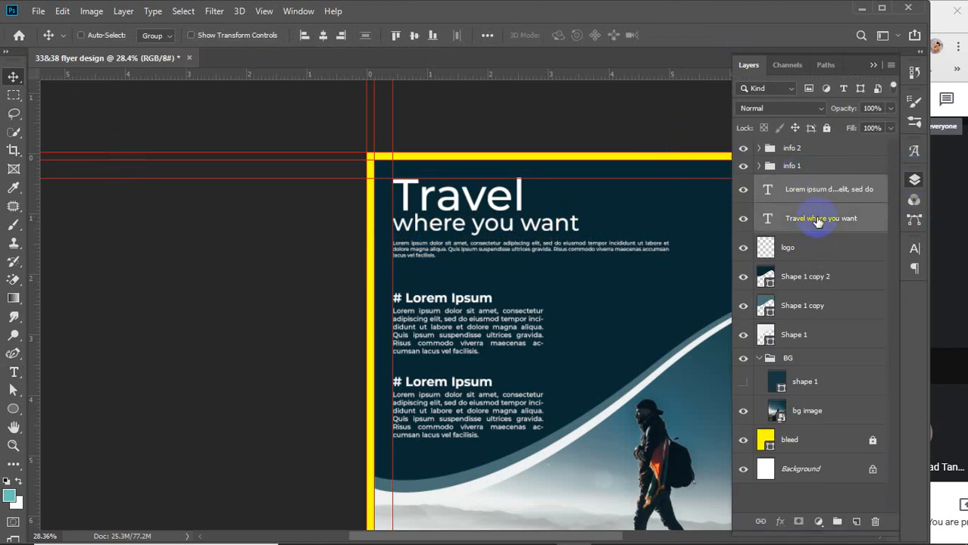
pyautogui.hotkey('ctrl', 'g')
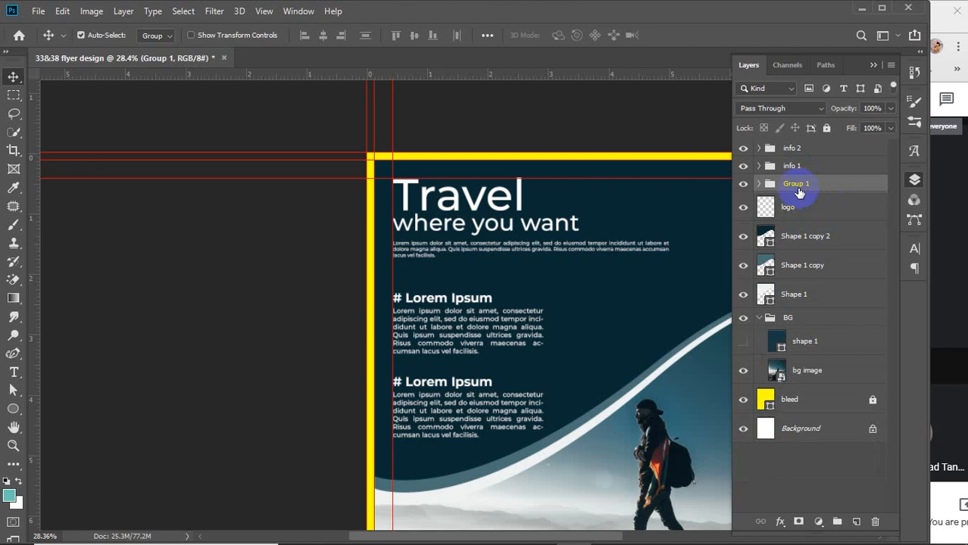
# Rename the headline and intro text group as "headline", and make the "shape 1" overlay in the BG group visible
pyautogui.doubleClick(797, 184)
pyautogui.write('headline')
pyautogui.press('Return')
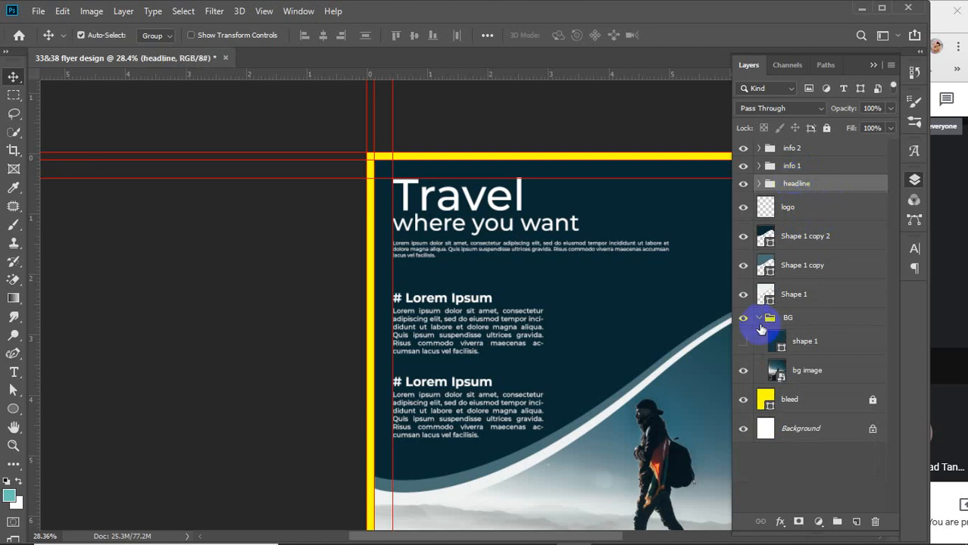
pyautogui.click(742, 344)
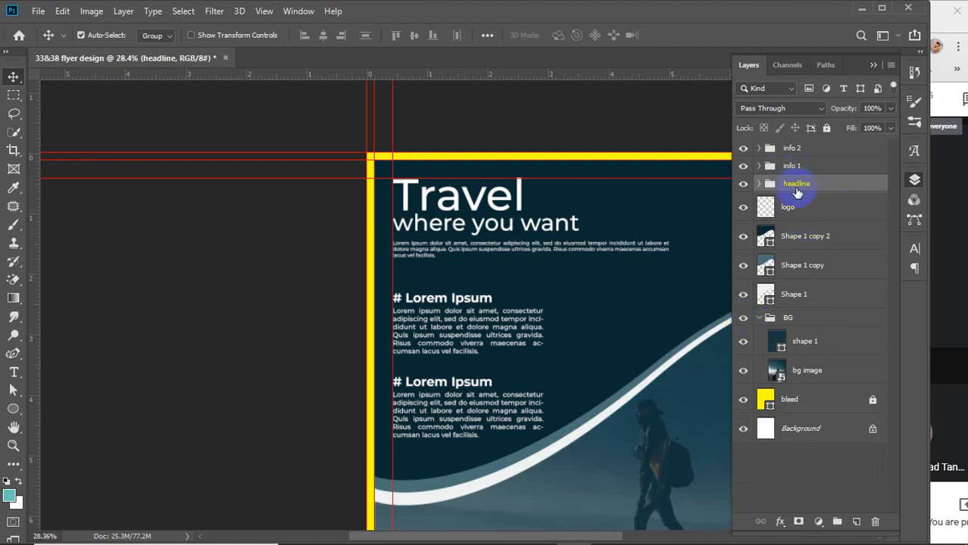
# Group the three curved layers Shape 1, Shape 1 copy and Shape 1 copy 2, and name the group "shapes"
pyautogui.click(797, 239)
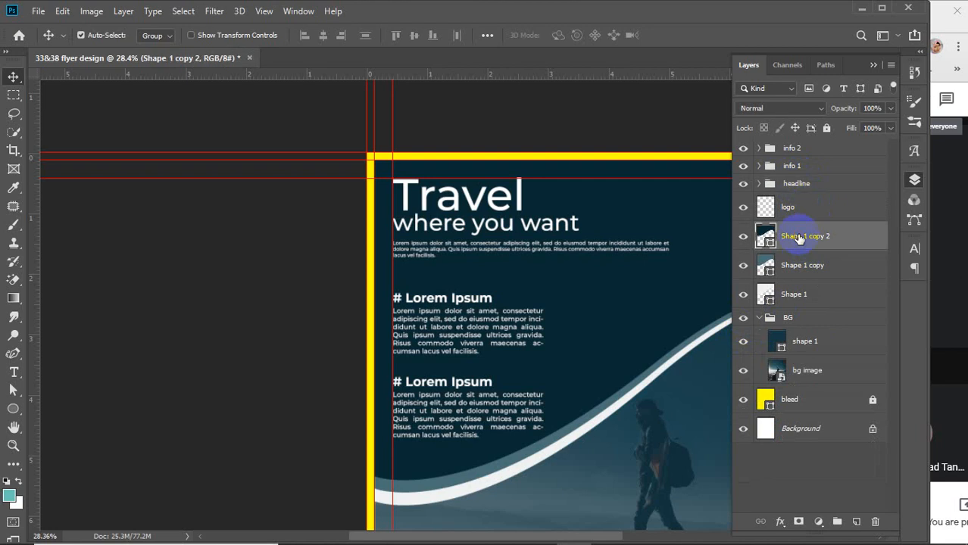
pyautogui.keyDown('shift'); pyautogui.click(809, 294); pyautogui.keyUp('shift')
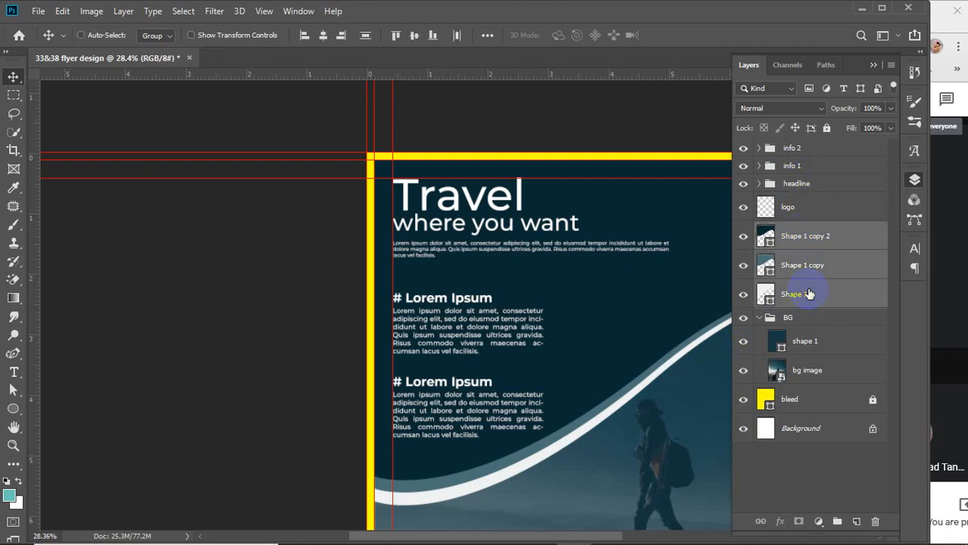
pyautogui.hotkey('ctrl', 'g')
pyautogui.doubleClick(797, 230)
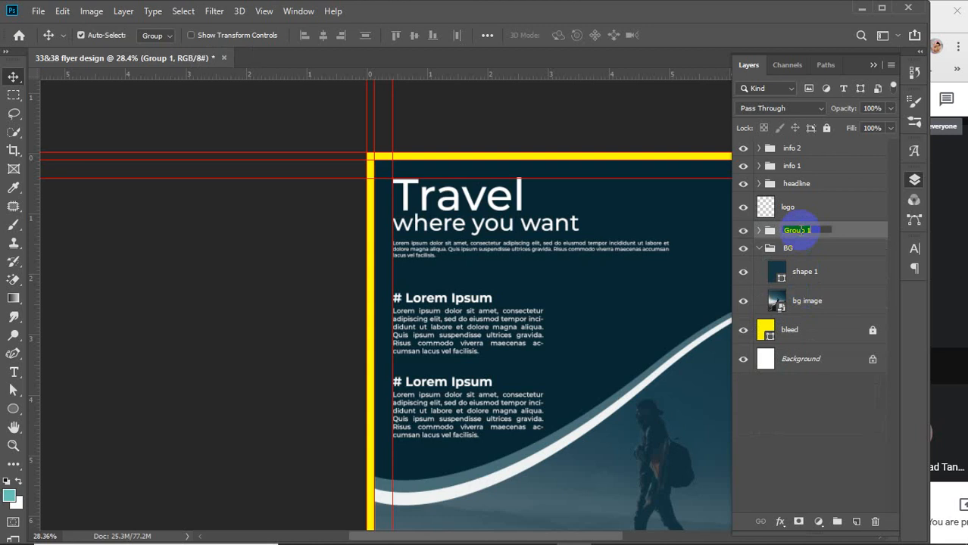
pyautogui.write('shapes')
pyautogui.press('Return')
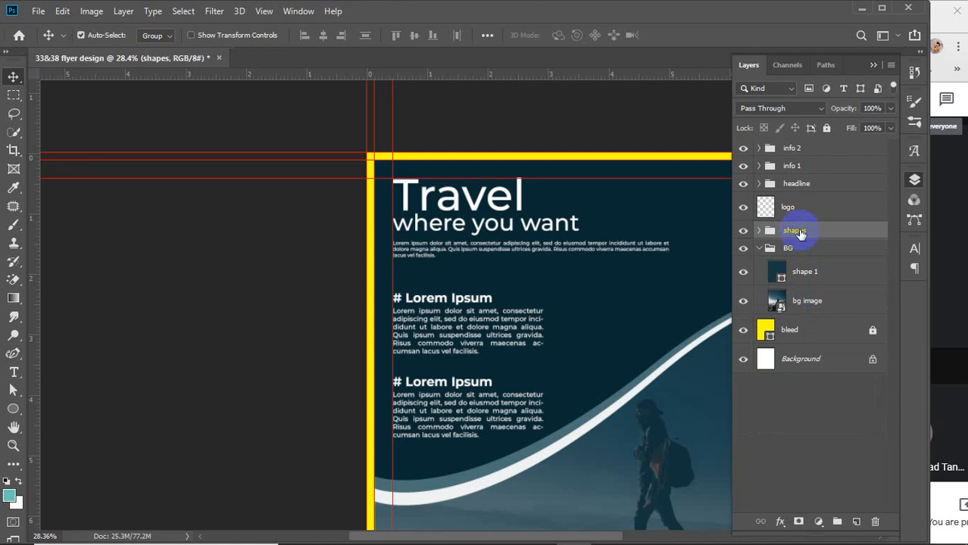
# Collapse the BG group and clear the layer selection
pyautogui.scroll(-4, 569, 279)
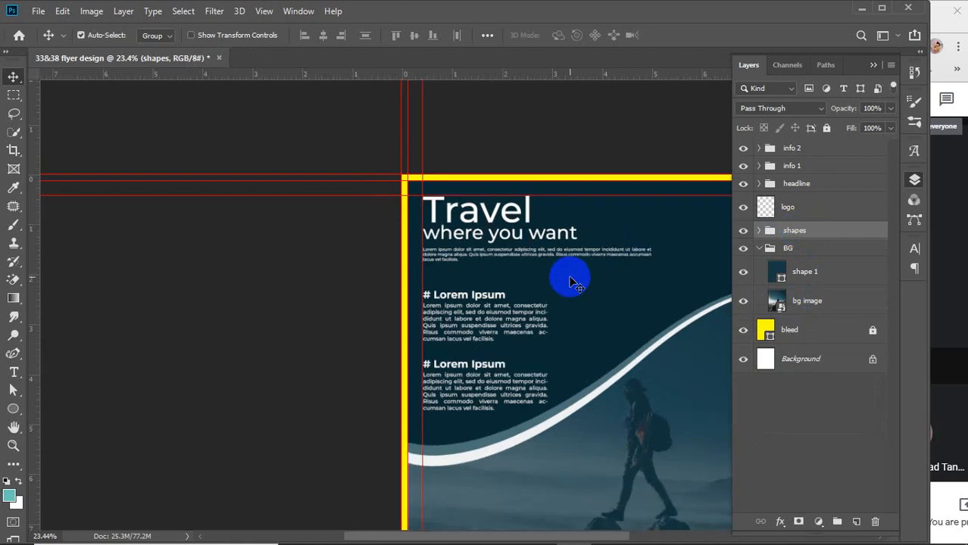
pyautogui.scroll(-1, 574, 282)
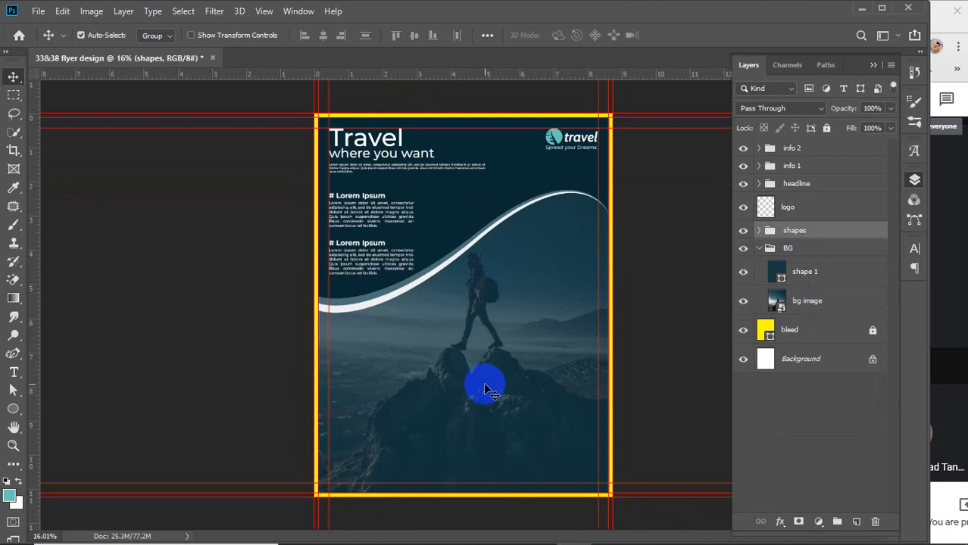
pyautogui.click(819, 148)
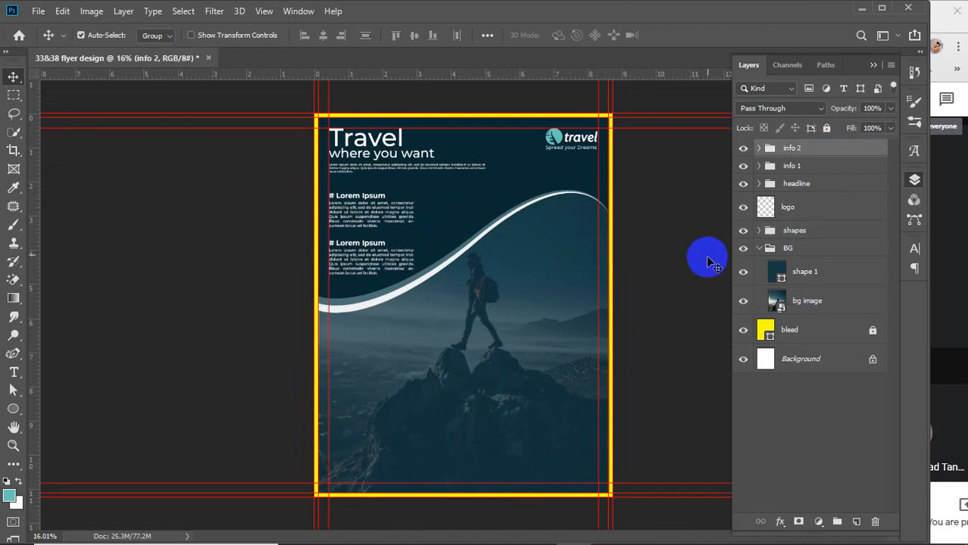
pyautogui.click(759, 249)
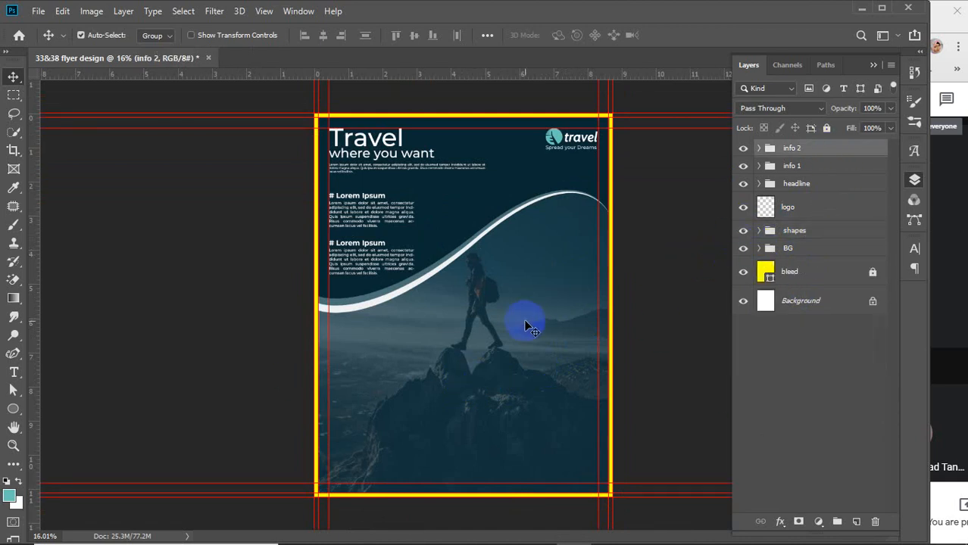
pyautogui.click(559, 144)
pyautogui.click(822, 375)
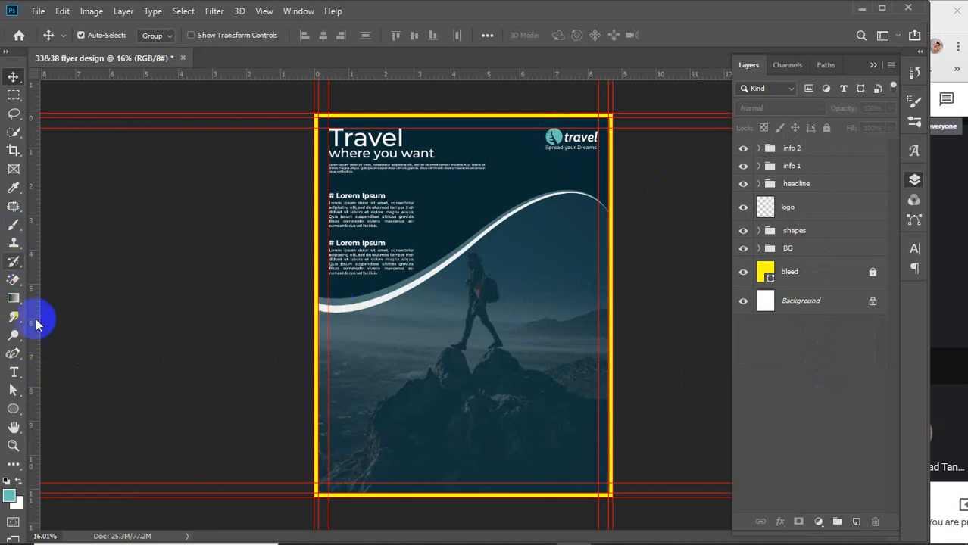
# Try a four-sided polygon of 2550 × 2550 px over the lower photo area, and delete it
pyautogui.click(15, 407)
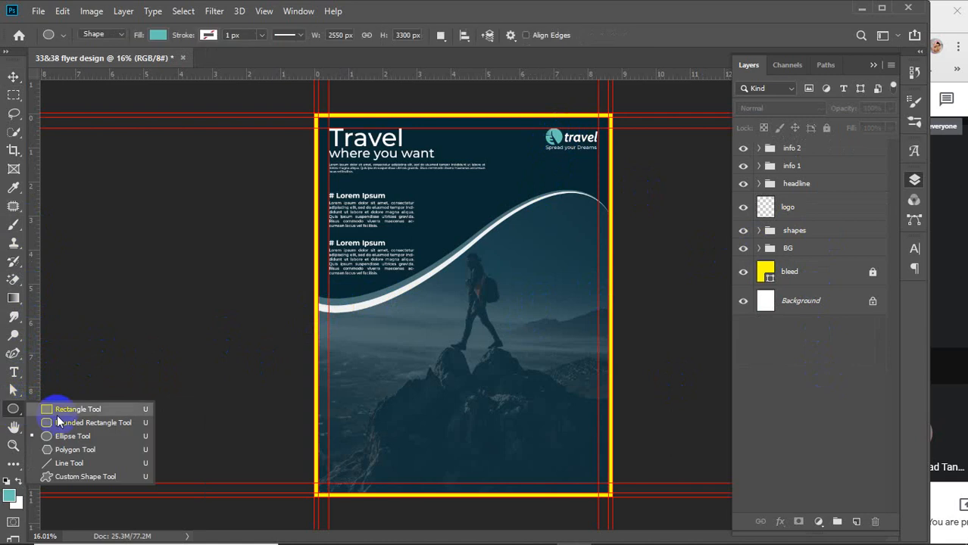
pyautogui.click(80, 450)
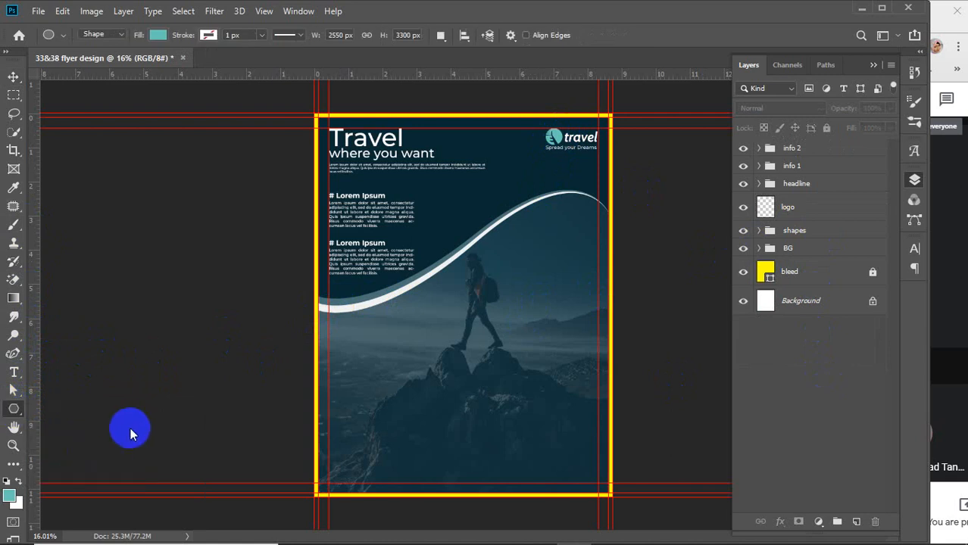
pyautogui.click(527, 328)
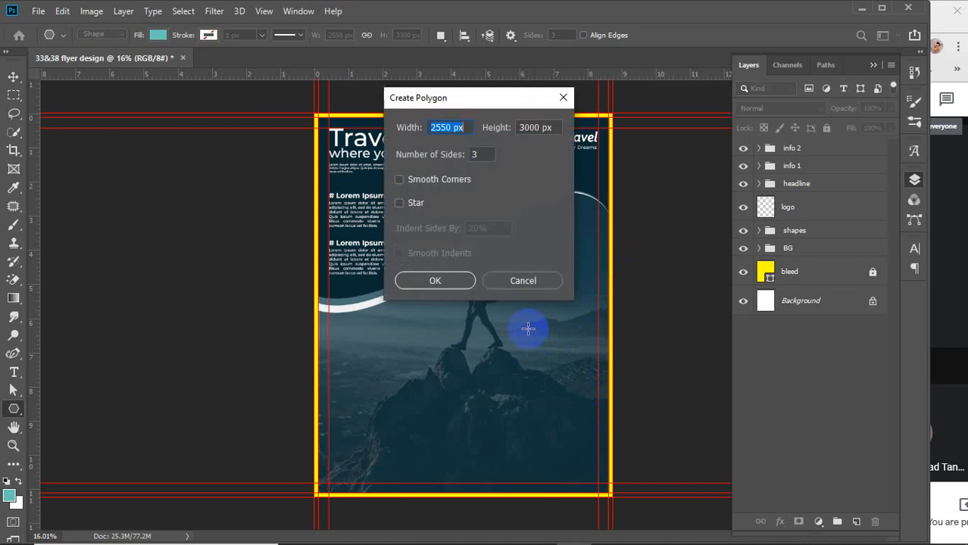
pyautogui.moveTo(458, 97); pyautogui.dragTo(596, 123)
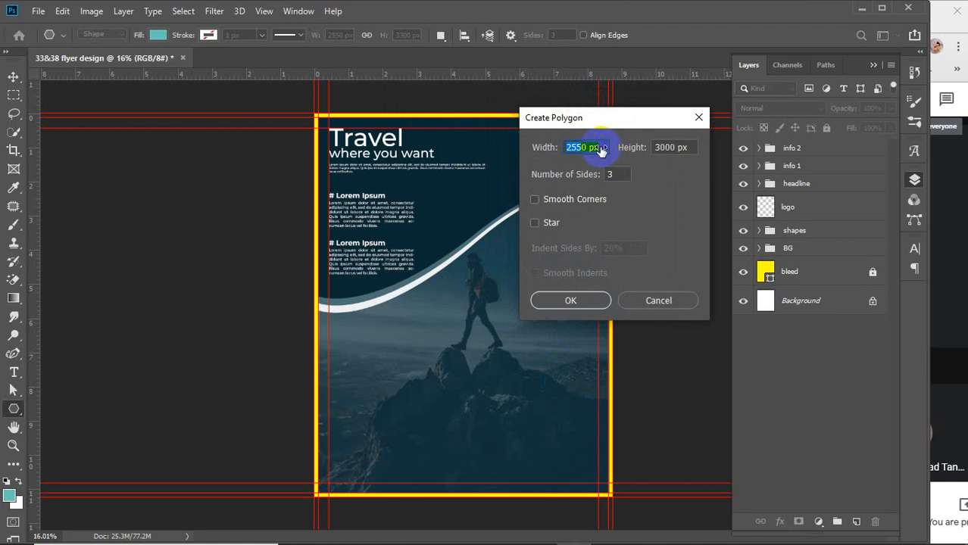
pyautogui.click(626, 145)
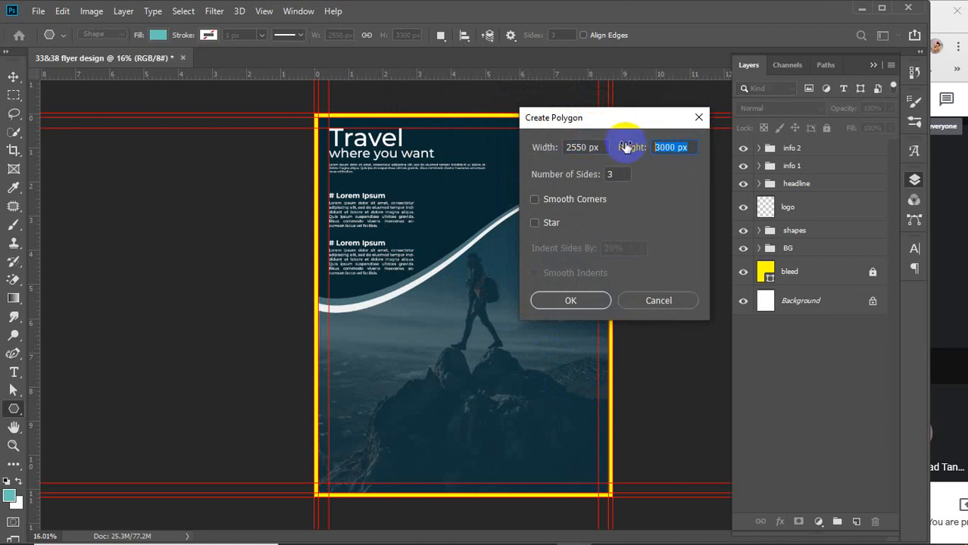
pyautogui.click(620, 174)
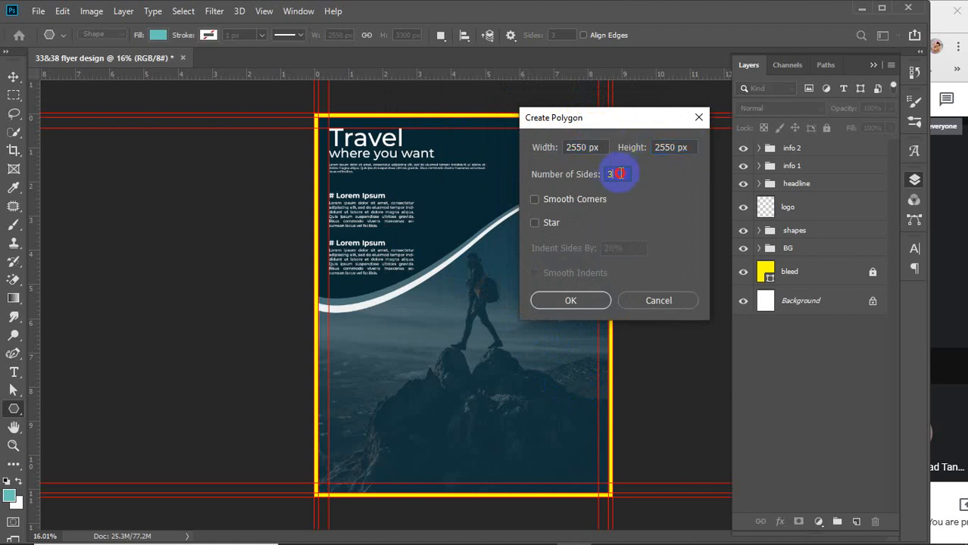
pyautogui.moveTo(620, 174); pyautogui.dragTo(611, 174)
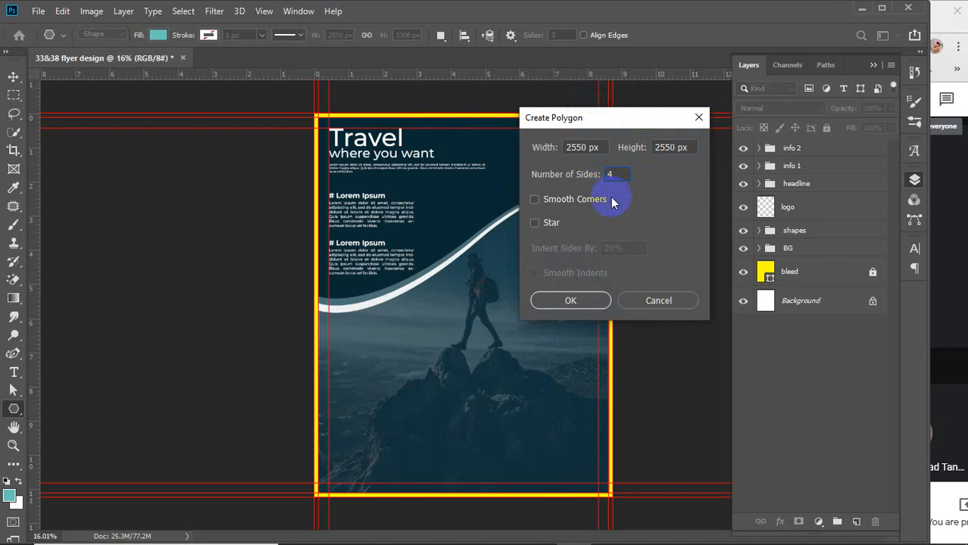
pyautogui.click(553, 300)
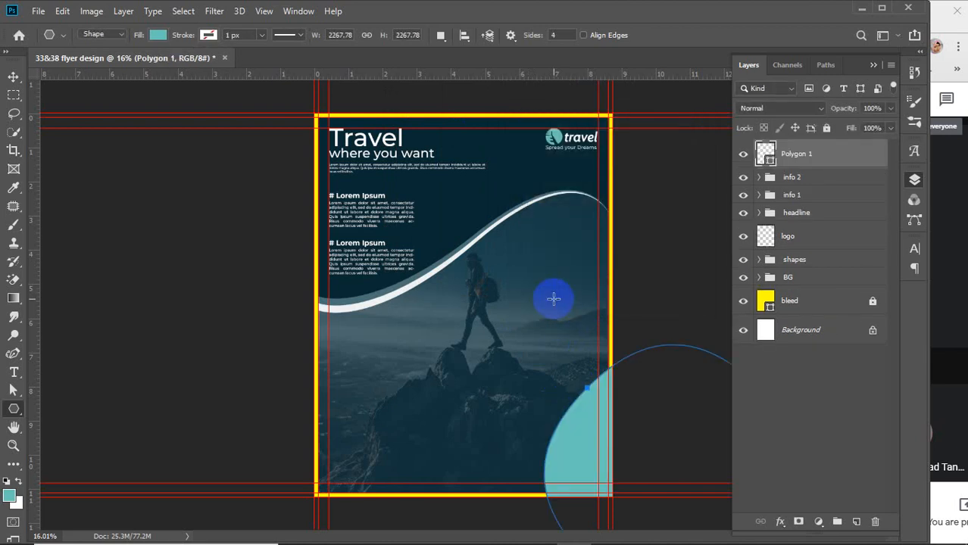
pyautogui.press('v')
pyautogui.moveTo(595, 405); pyautogui.dragTo(449, 304)
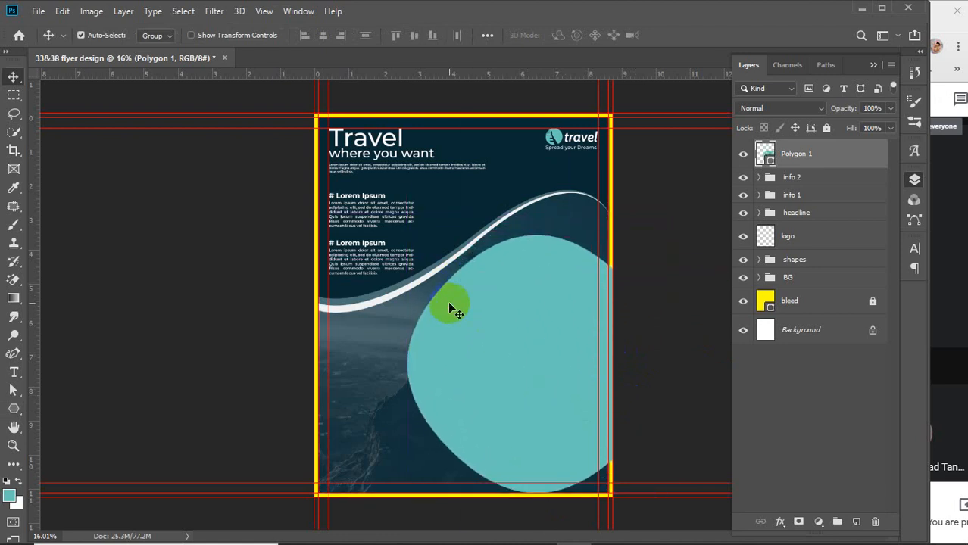
pyautogui.press('Delete')
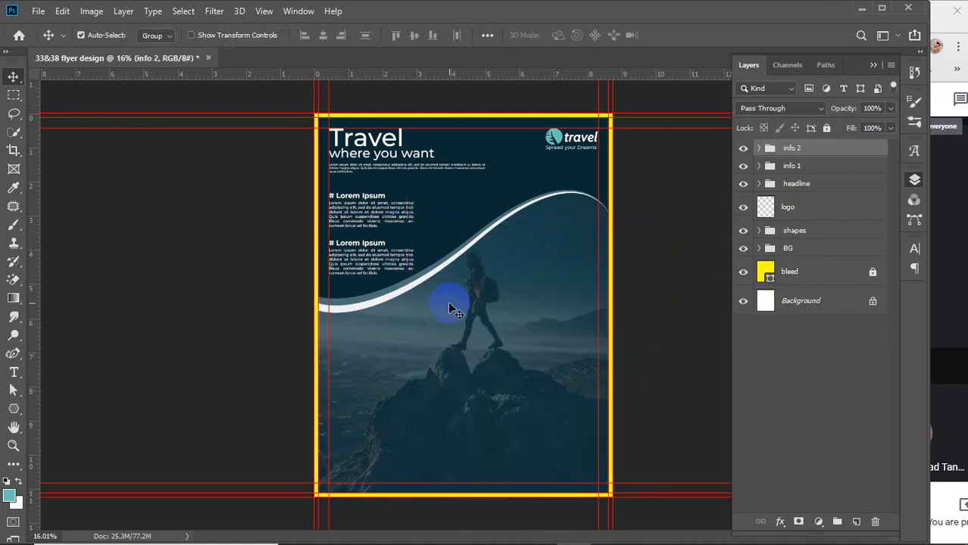
# Draw a teal rounded square of about 1191 px with an 80 px corner radius over the lower photo area
pyautogui.click(14, 410)
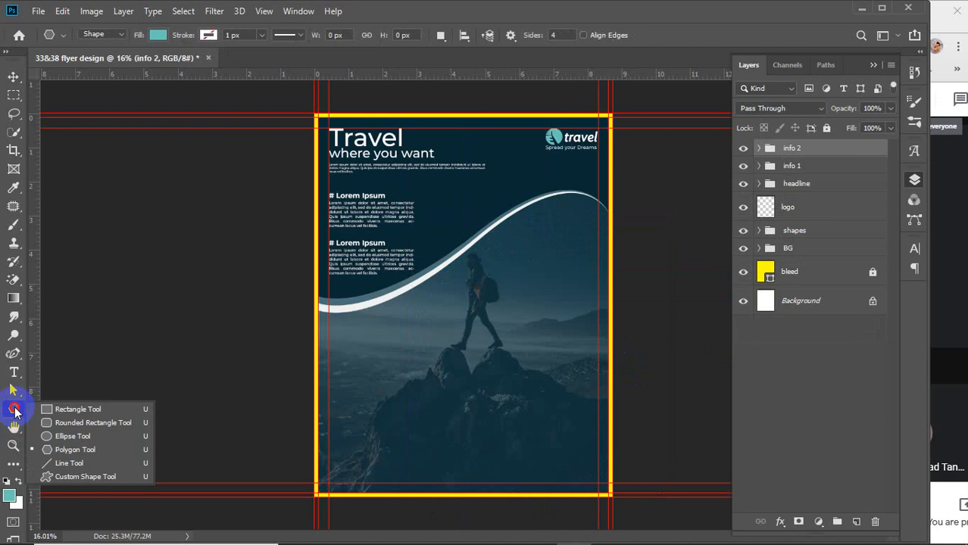
pyautogui.click(72, 436)
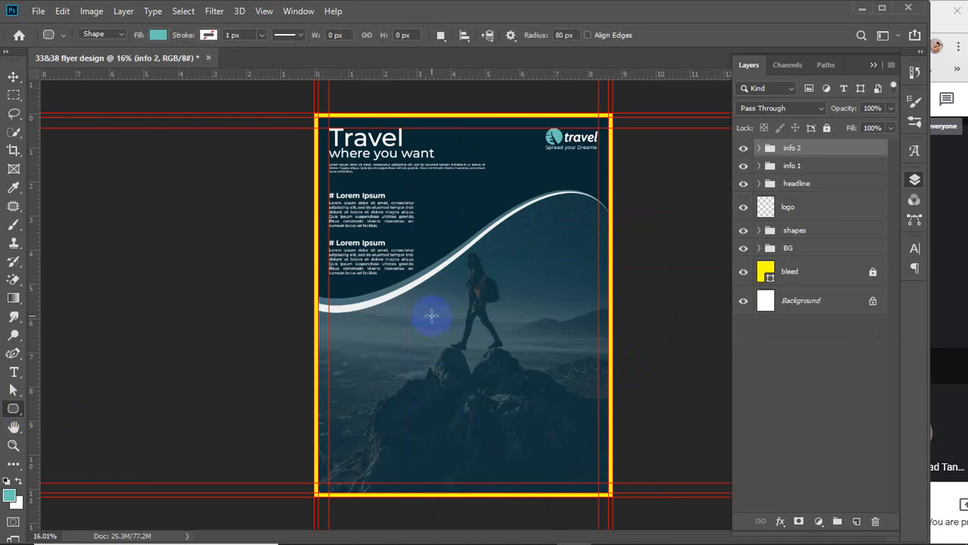
pyautogui.moveTo(431, 316); pyautogui.dragTo(566, 474)
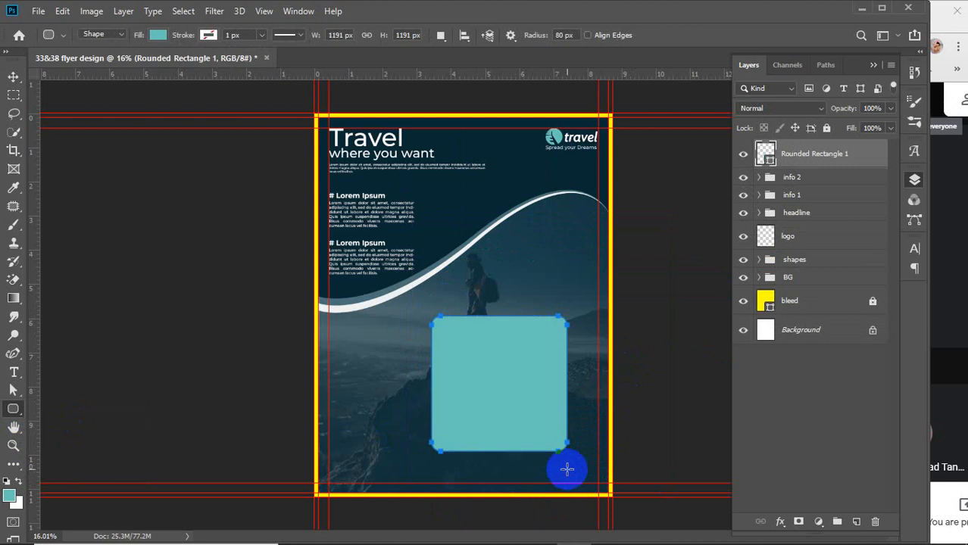
# Rotate the rounded square 45° into a diamond, scale it to about 107%, and place it partly past the flyer's right edge
pyautogui.press('v')
pyautogui.hotkey('ctrl', 't')
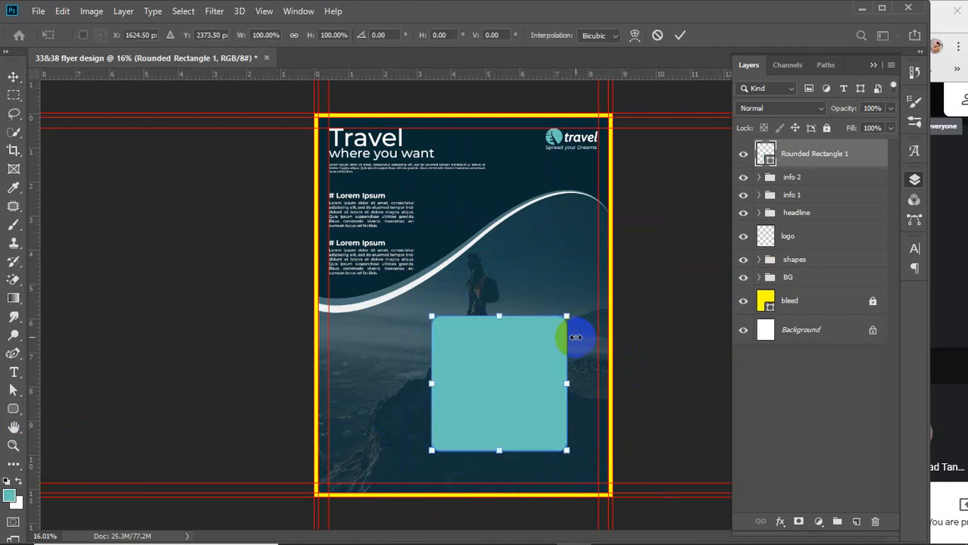
pyautogui.moveTo(570, 310); pyautogui.dragTo(598, 378)
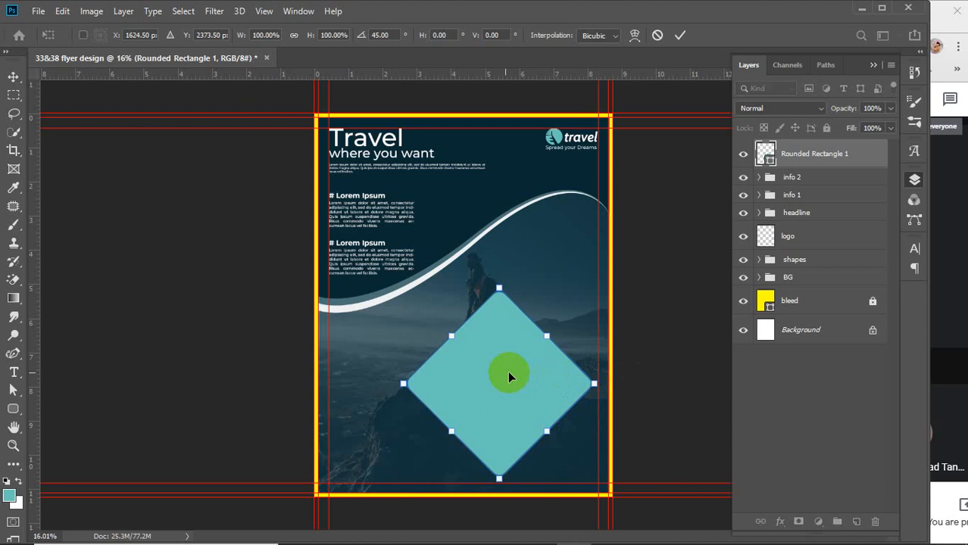
pyautogui.moveTo(507, 374); pyautogui.dragTo(569, 359)
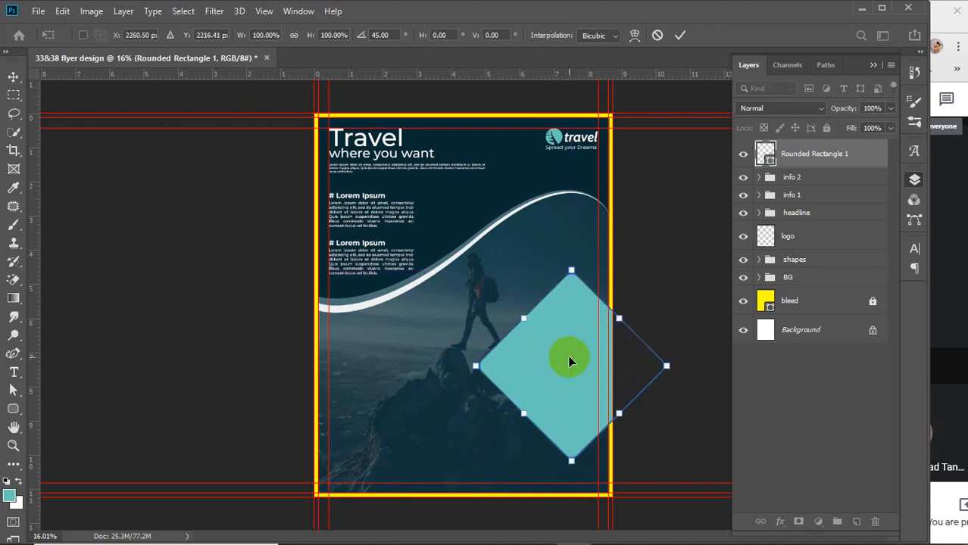
pyautogui.moveTo(475, 366)
pyautogui.mouseDown()
pyautogui.moveTo(439, 367)
pyautogui.moveTo(461, 366)
pyautogui.mouseUp()
pyautogui.moveTo(535, 359); pyautogui.dragTo(526, 346)
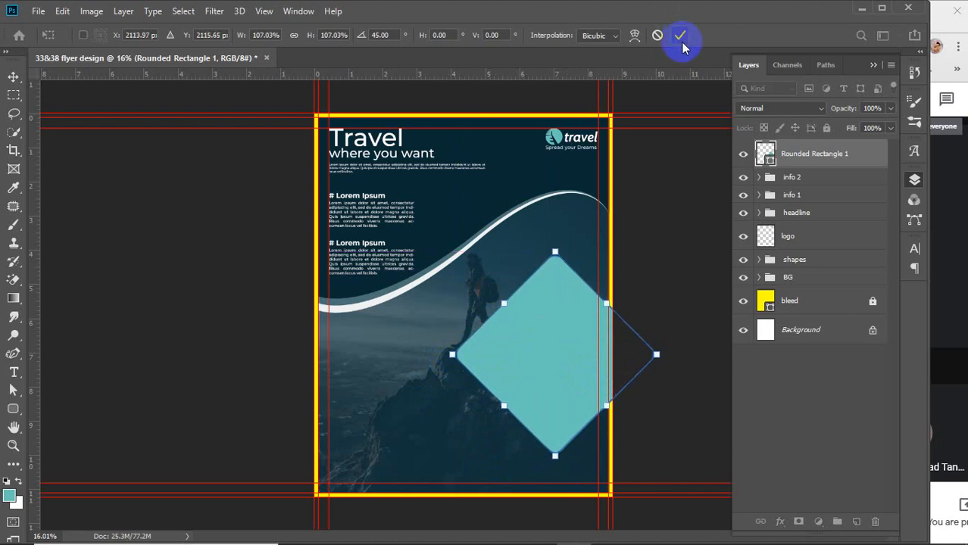
pyautogui.click(680, 35)
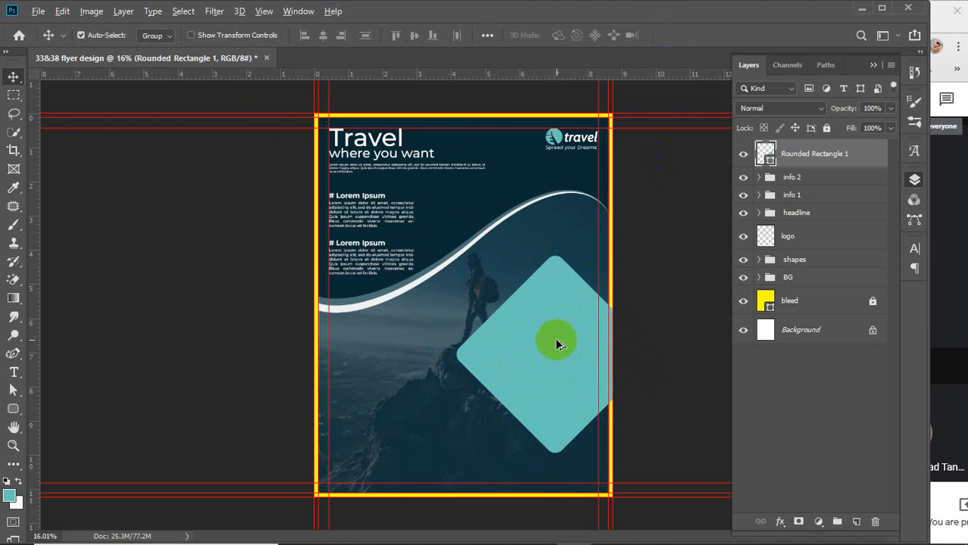
# Duplicate the diamond above the original and scale the copy to about 64%, overlapping the original at the right edge
pyautogui.moveTo(558, 342); pyautogui.dragTo(566, 273)
pyautogui.hotkey('ctrl', 't')
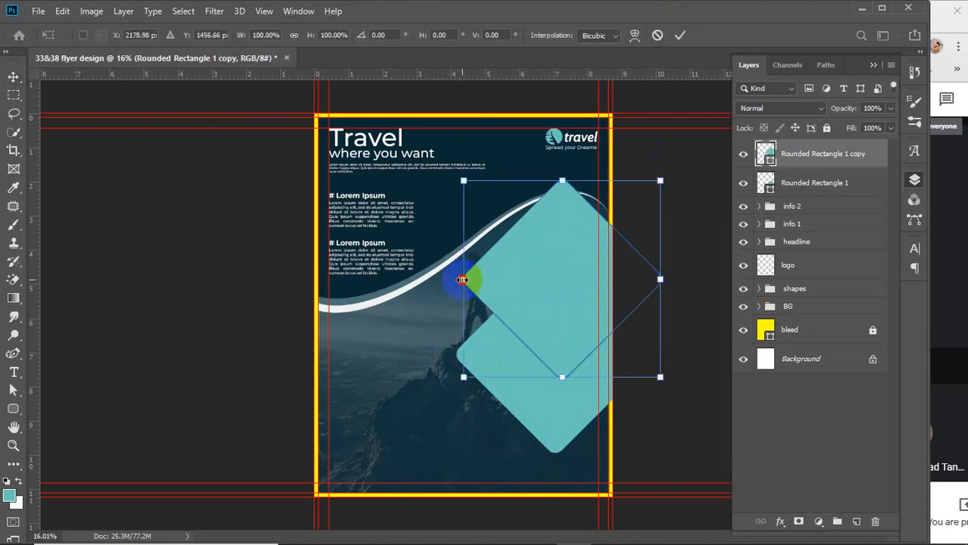
pyautogui.moveTo(462, 280)
pyautogui.mouseDown()
pyautogui.moveTo(533, 280)
pyautogui.moveTo(557, 260)
pyautogui.mouseUp()
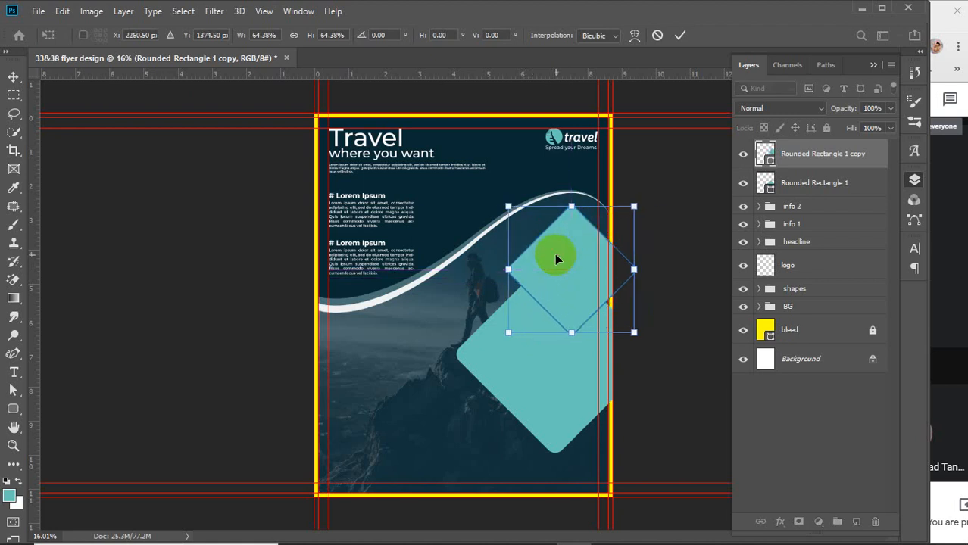
pyautogui.click(680, 34)
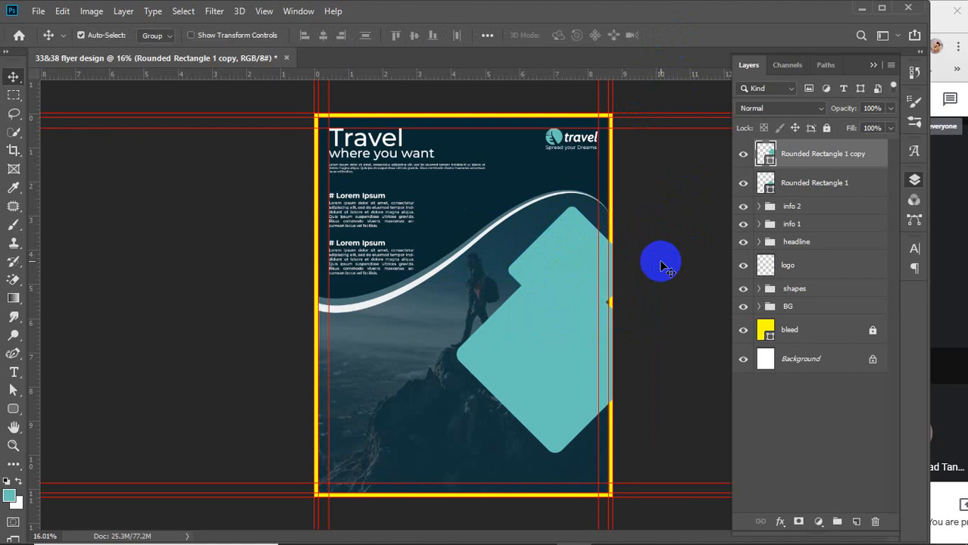
# Enlarge the smaller diamond to about 107% and position it just beneath the white curve, overlapping the larger diamond
pyautogui.click(559, 268)
pyautogui.moveTo(561, 261); pyautogui.dragTo(558, 251)
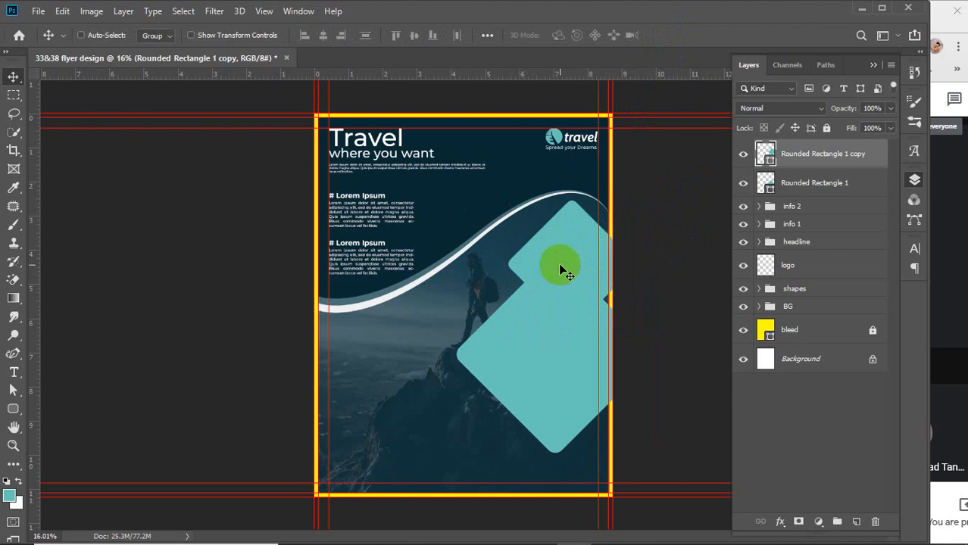
pyautogui.hotkey('ctrl', 't')
pyautogui.moveTo(633, 264); pyautogui.dragTo(645, 266)
pyautogui.moveTo(577, 264); pyautogui.dragTo(582, 276)
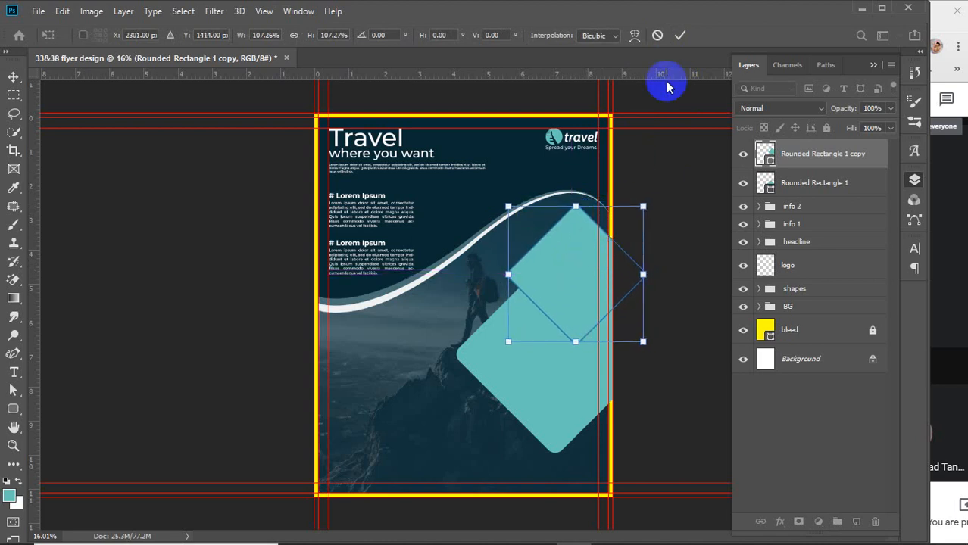
pyautogui.click(680, 35)
# Apply the smaller diamond's resize and place a copy of it near the flyer's lower edge, overlapping the large diamond
pyautogui.click(566, 362)
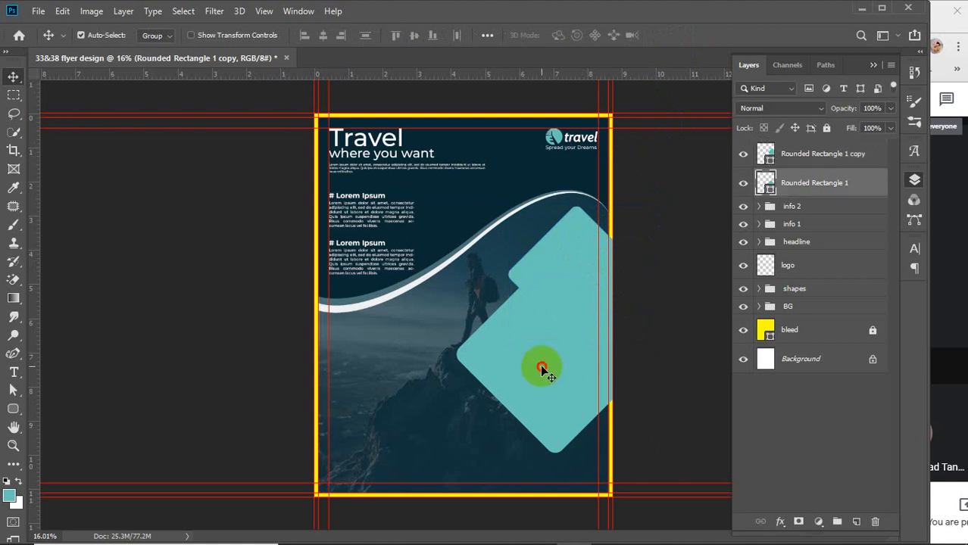
pyautogui.click(573, 265)
pyautogui.moveTo(557, 262); pyautogui.dragTo(551, 413)
# Select all three diamonds and distribute them evenly by their vertical centers
pyautogui.keyDown('shift'); pyautogui.click(803, 219); pyautogui.keyUp('shift')
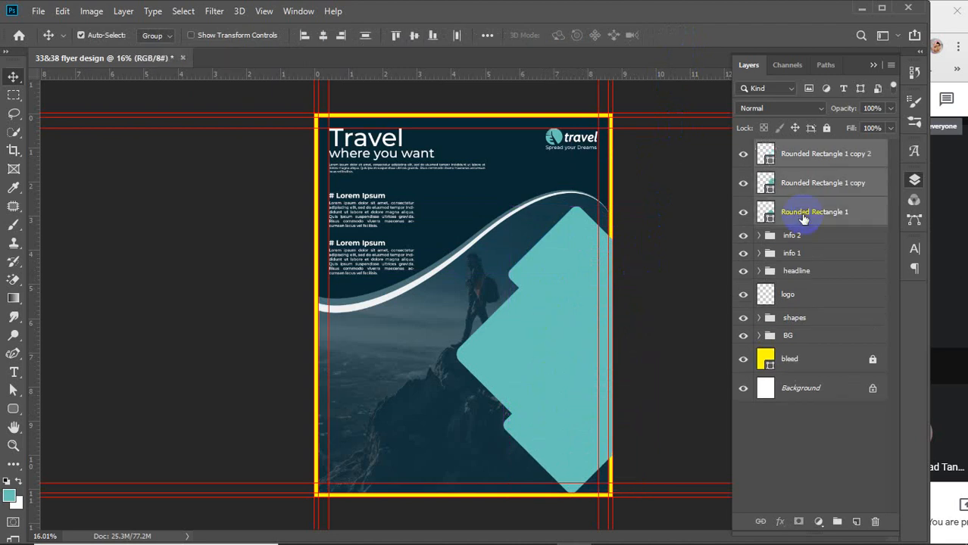
pyautogui.click(487, 35)
pyautogui.click(443, 118)
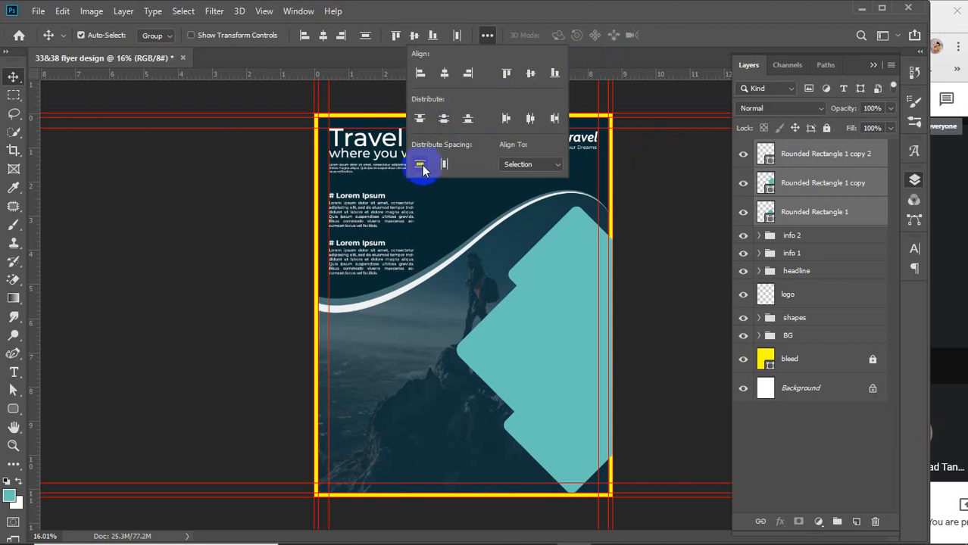
pyautogui.click(655, 189)
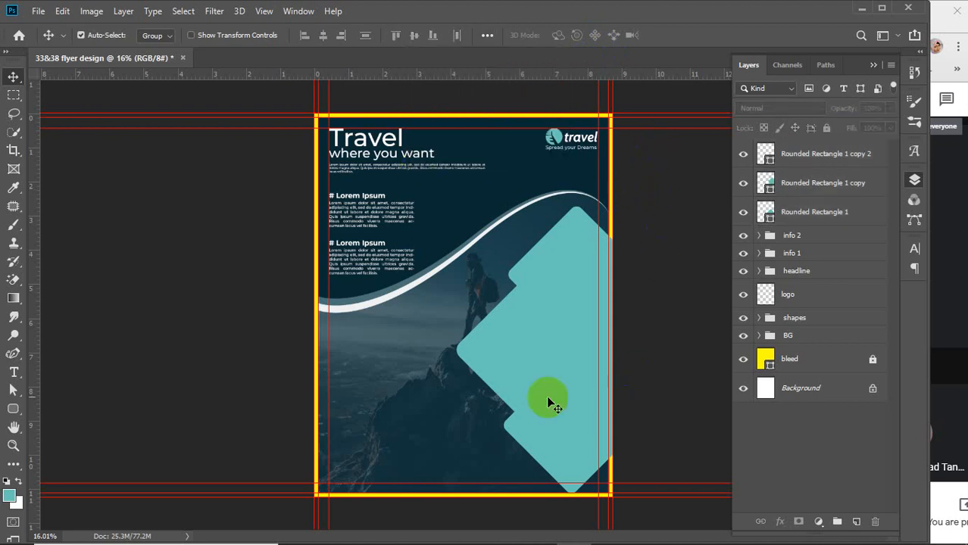
# With the large diamond's layer selected, switch to Chrome and copy the Pexels photo of a man sitting on rocks by the sea
pyautogui.click(742, 213)
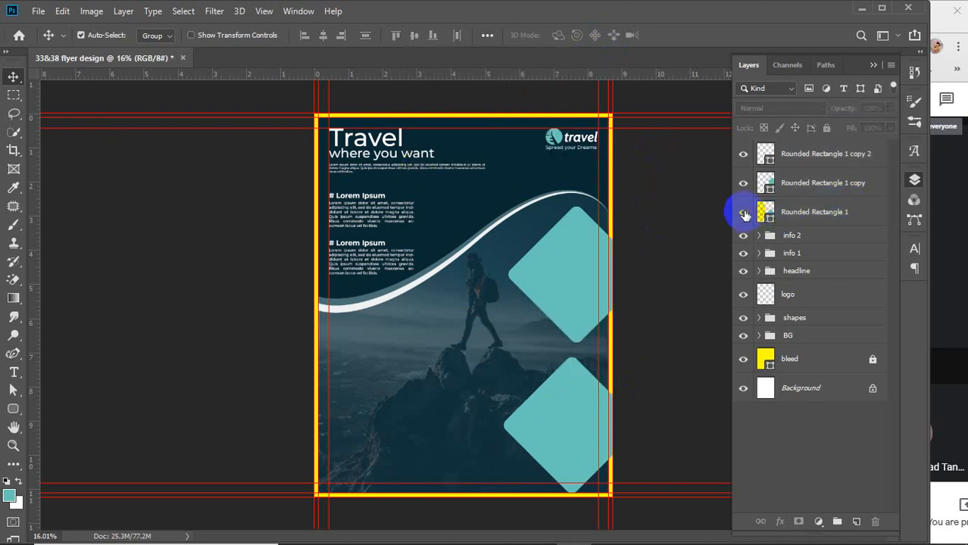
pyautogui.click(744, 216)
pyautogui.moveTo(840, 211); pyautogui.dragTo(810, 214)
pyautogui.moveTo(644, 534)
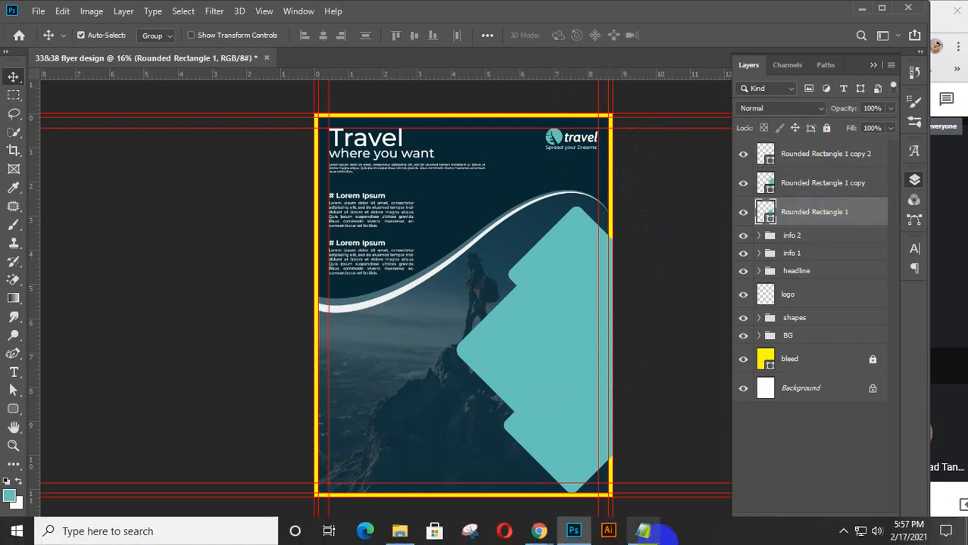
pyautogui.moveTo(557, 536)
pyautogui.click(468, 481)
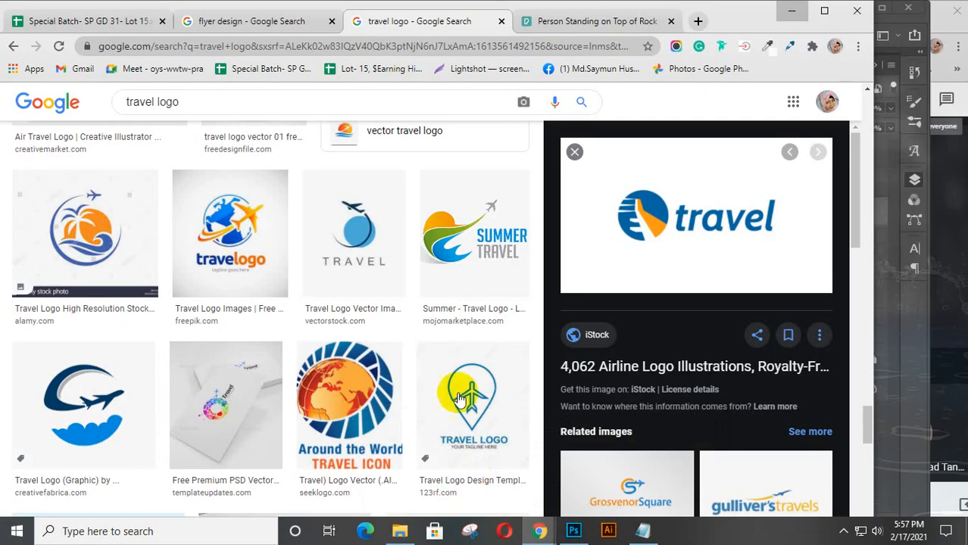
pyautogui.click(579, 22)
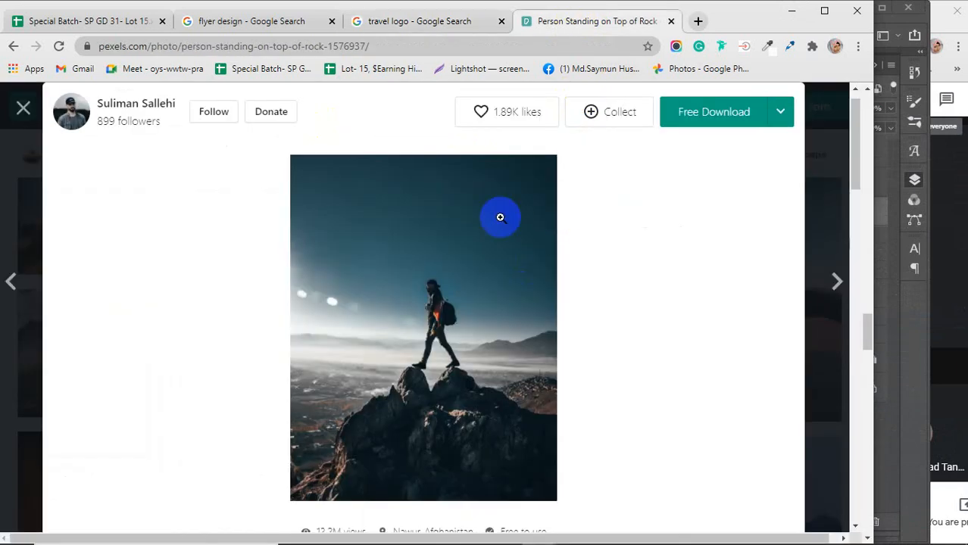
pyautogui.click(23, 108)
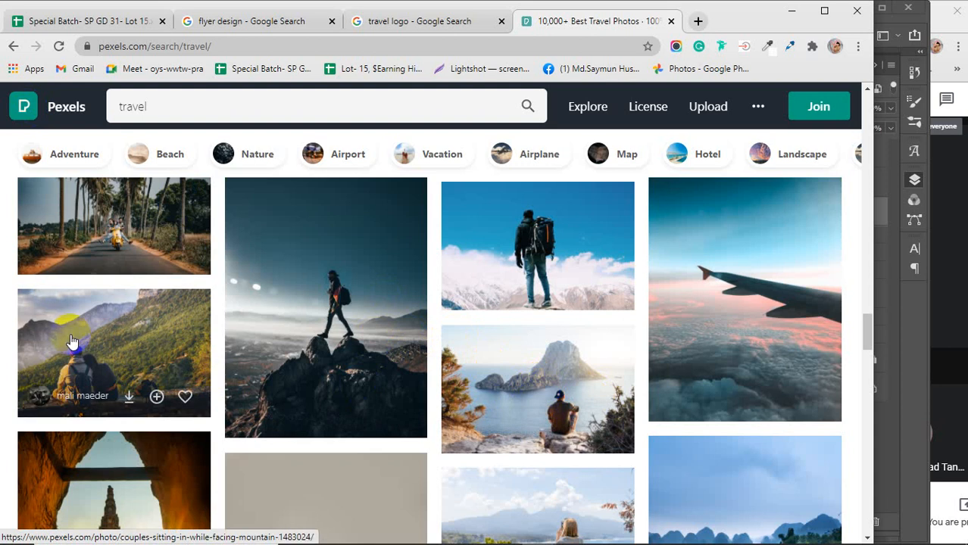
pyautogui.click(532, 385)
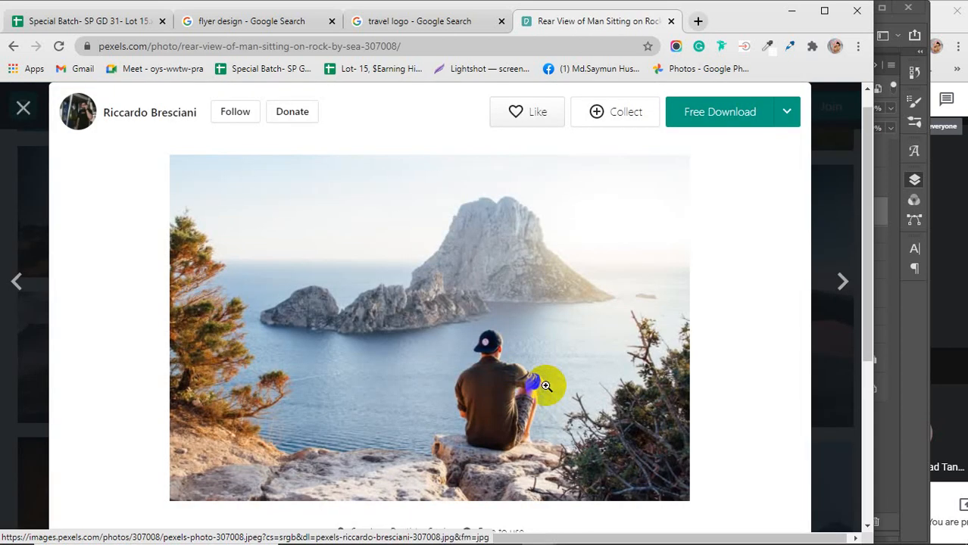
pyautogui.rightClick(502, 300)
pyautogui.click(557, 235)
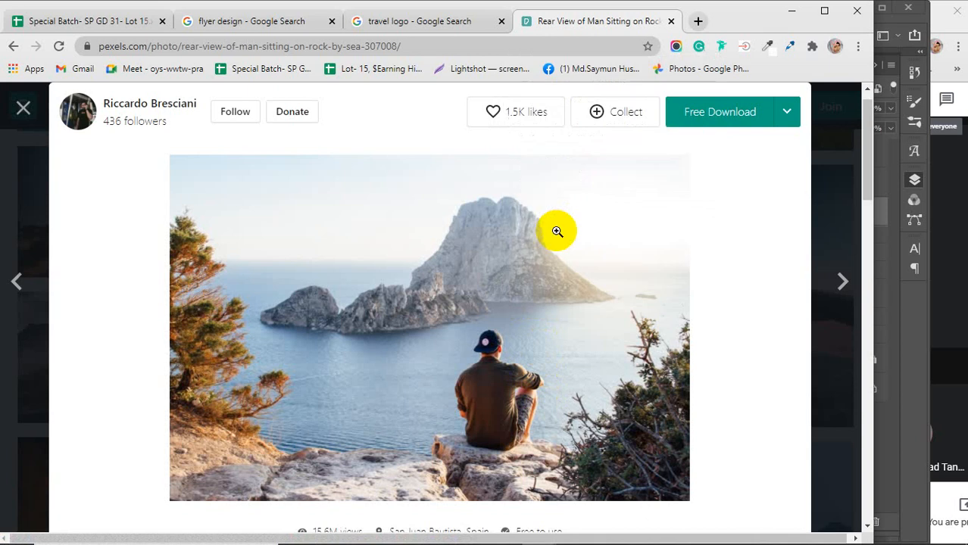
# Switch to Photoshop, paste the seaside photo above the large diamond's layer, and move it over that diamond
pyautogui.moveTo(629, 536)
pyautogui.click(573, 531)
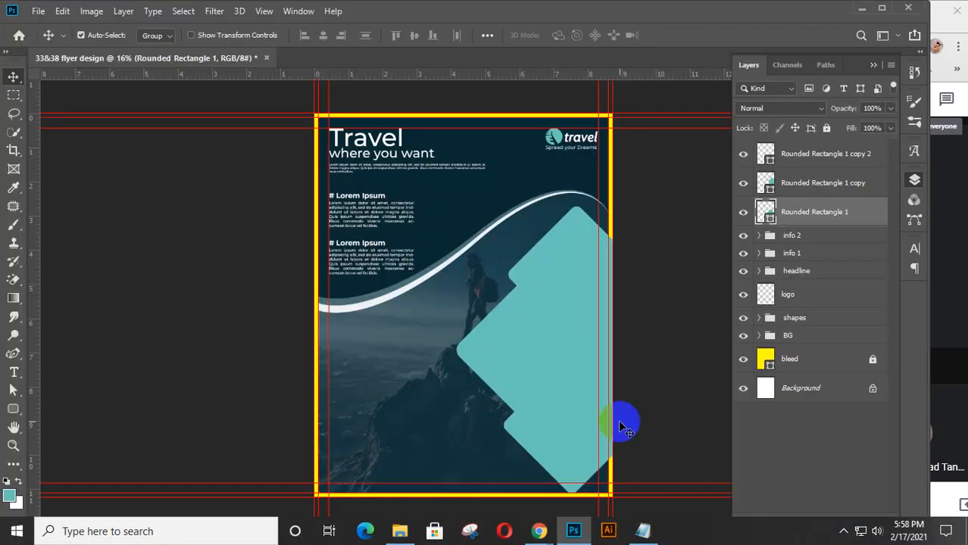
pyautogui.hotkey('ctrl', 'v')
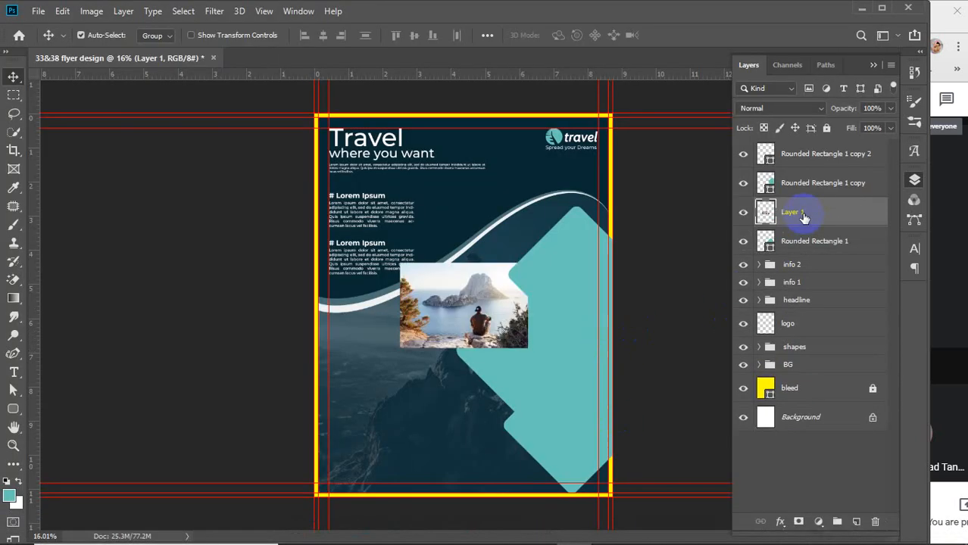
pyautogui.moveTo(445, 287); pyautogui.dragTo(528, 342)
# Hide the two smaller diamonds and scale the seaside photo to about 238% so it spans the large diamond
pyautogui.click(742, 154)
pyautogui.click(743, 183)
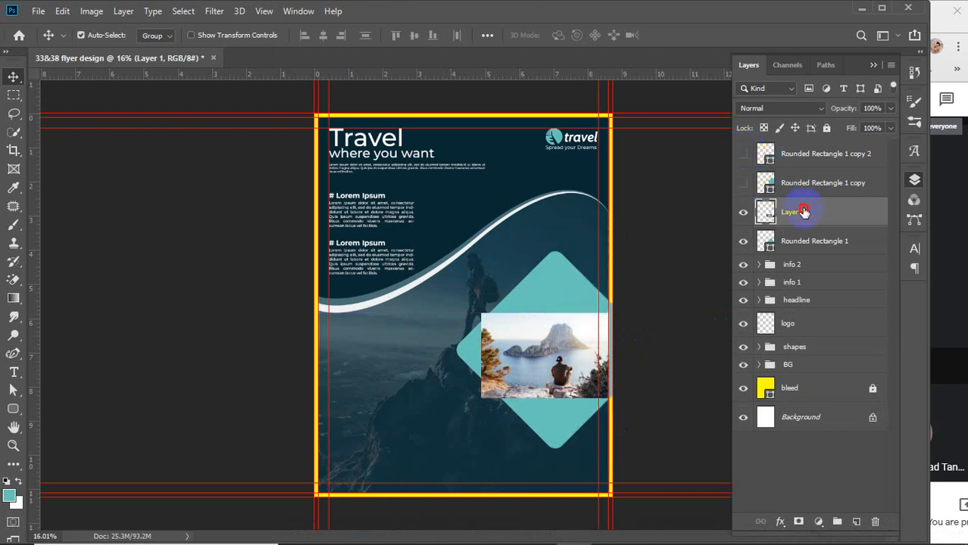
pyautogui.hotkey('ctrl', 't')
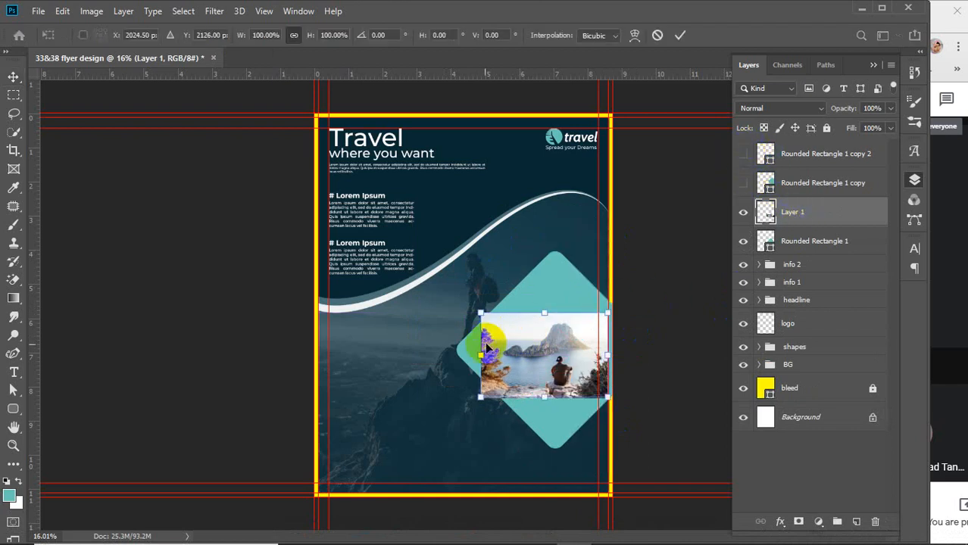
pyautogui.moveTo(480, 354); pyautogui.dragTo(406, 352)
pyautogui.hotkey('ctrl', 'z')
pyautogui.moveTo(464, 359); pyautogui.dragTo(348, 353)
pyautogui.moveTo(506, 358); pyautogui.dragTo(542, 331)
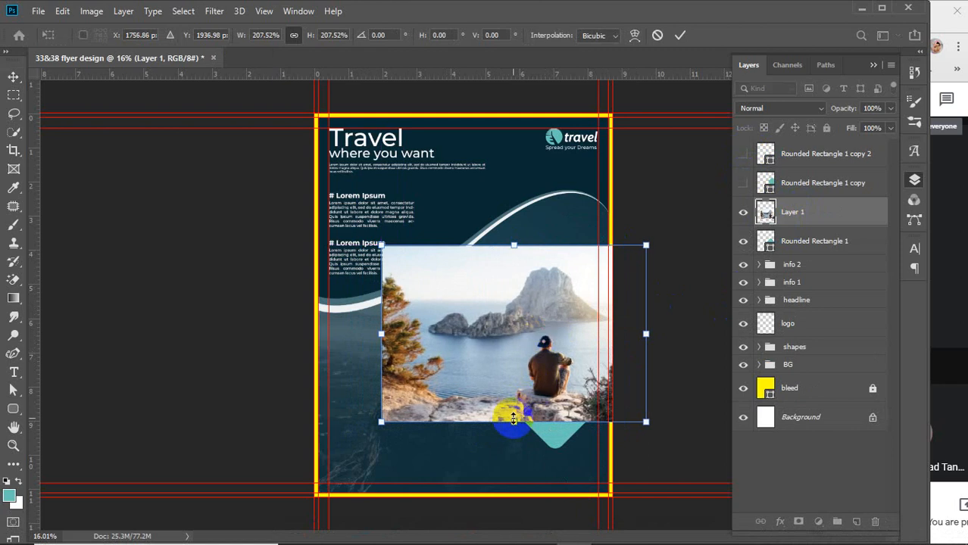
pyautogui.moveTo(513, 418); pyautogui.dragTo(513, 445)
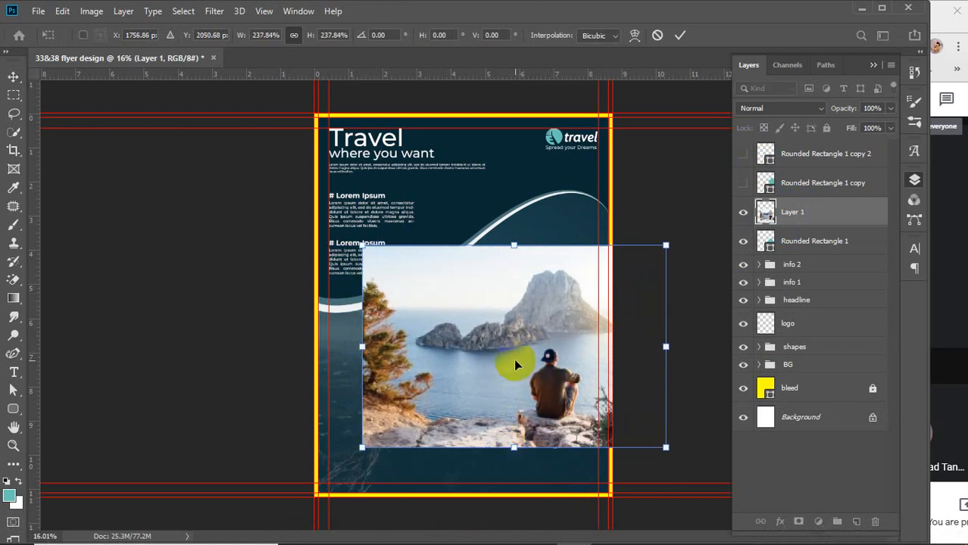
# Lower the photo's opacity to 72% and reposition it so the seated man and mountain fall over the large diamond
pyautogui.moveTo(845, 108); pyautogui.dragTo(823, 114)
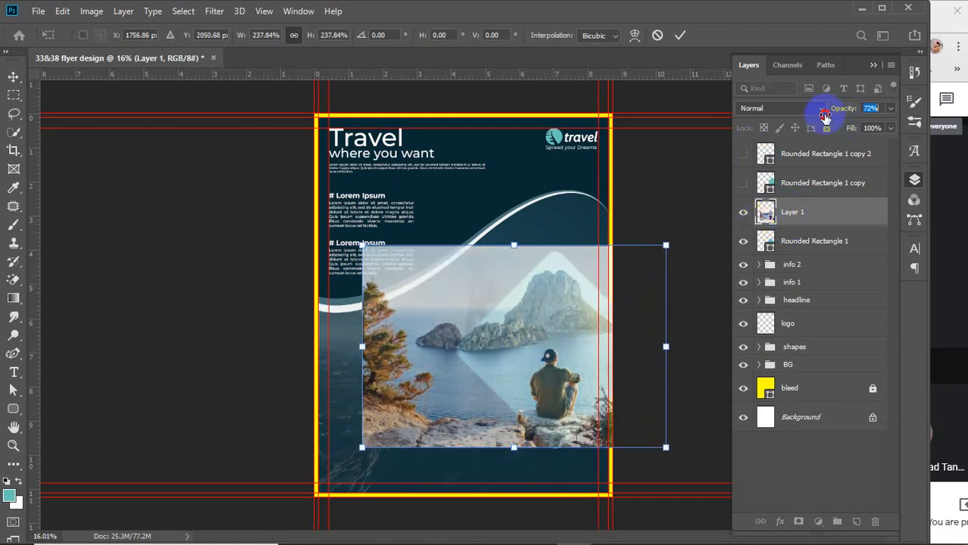
pyautogui.click(546, 374)
pyautogui.moveTo(542, 375); pyautogui.dragTo(542, 379)
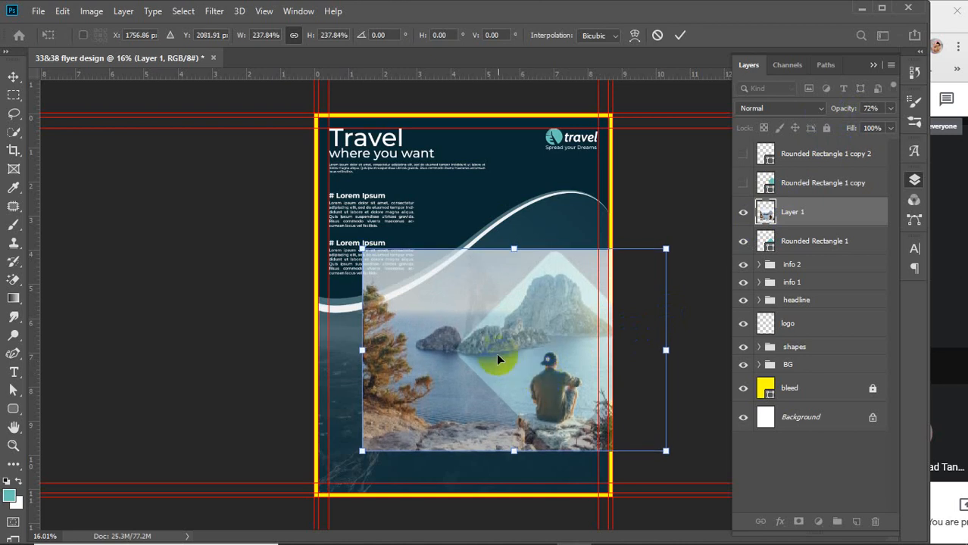
pyautogui.moveTo(475, 354); pyautogui.dragTo(494, 355)
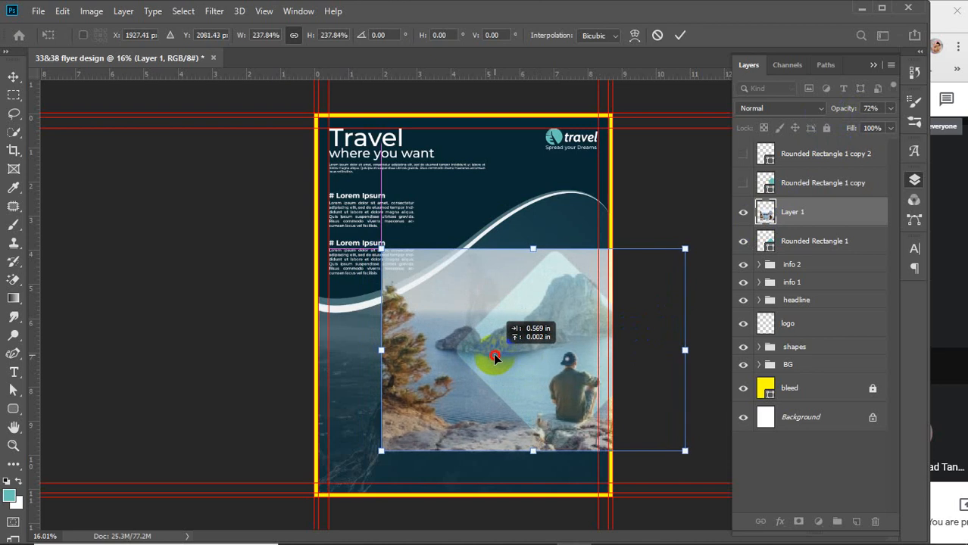
pyautogui.moveTo(493, 353); pyautogui.dragTo(494, 353)
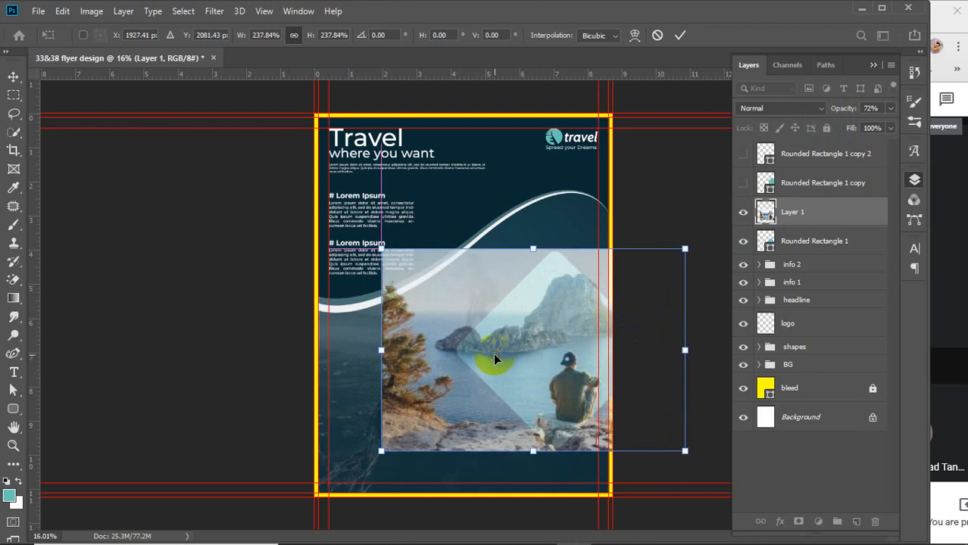
pyautogui.click(679, 35)
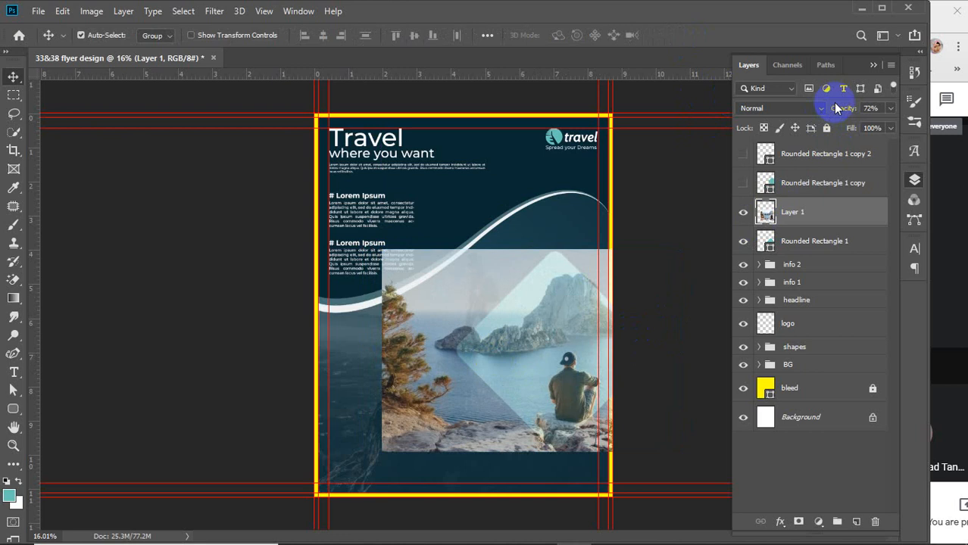
# Restore the photo's opacity to 100% and clip it to the large diamond
pyautogui.moveTo(843, 110); pyautogui.dragTo(871, 185)
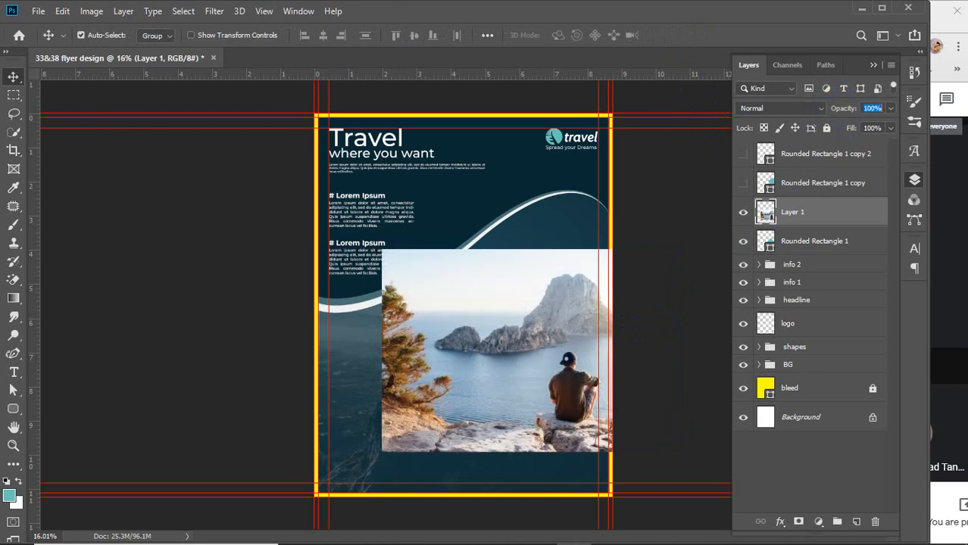
pyautogui.rightClick(833, 218)
pyautogui.click(811, 268)
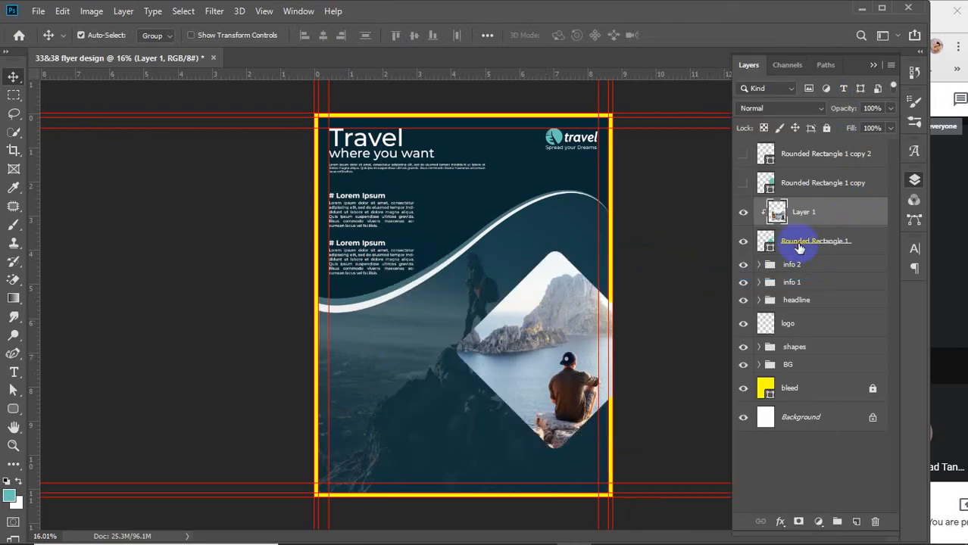
# Release the photo's clipping, duplicate the large diamond, and stack the copy directly beneath the original
pyautogui.click(799, 246)
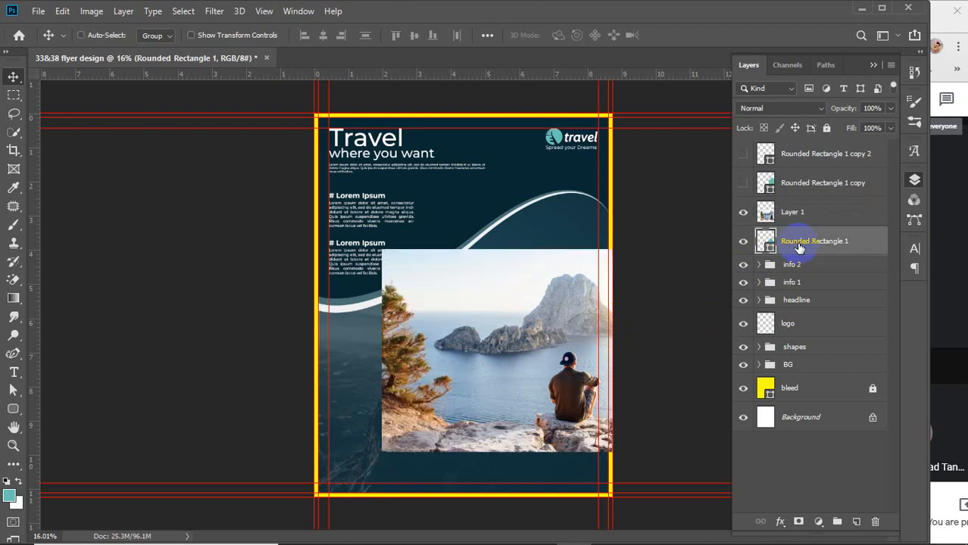
pyautogui.hotkey('ctrl', 'j')
pyautogui.moveTo(806, 253); pyautogui.dragTo(802, 203)
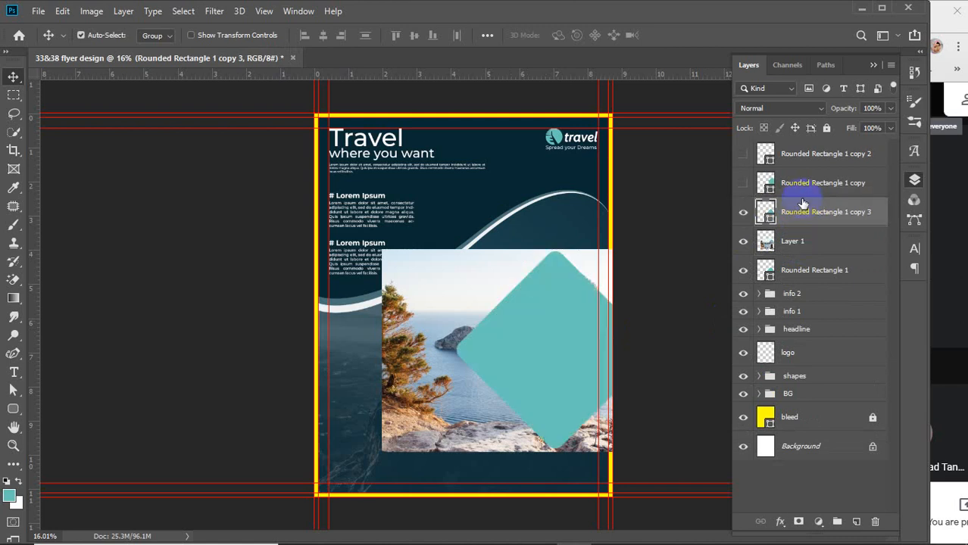
pyautogui.moveTo(805, 213); pyautogui.dragTo(799, 282)
# Clip the seaside photo to the upper of the two large diamond layers again
pyautogui.click(809, 216)
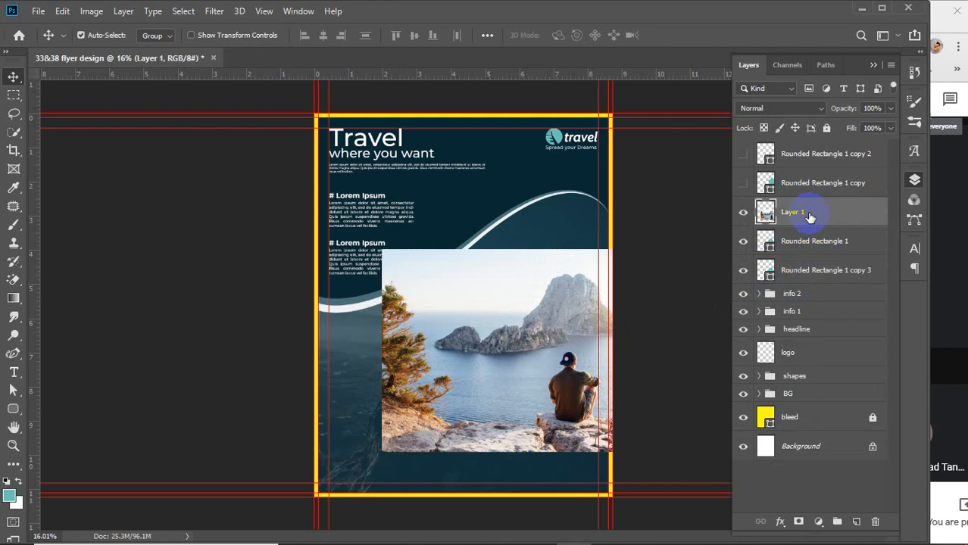
pyautogui.rightClick(808, 216)
pyautogui.click(676, 274)
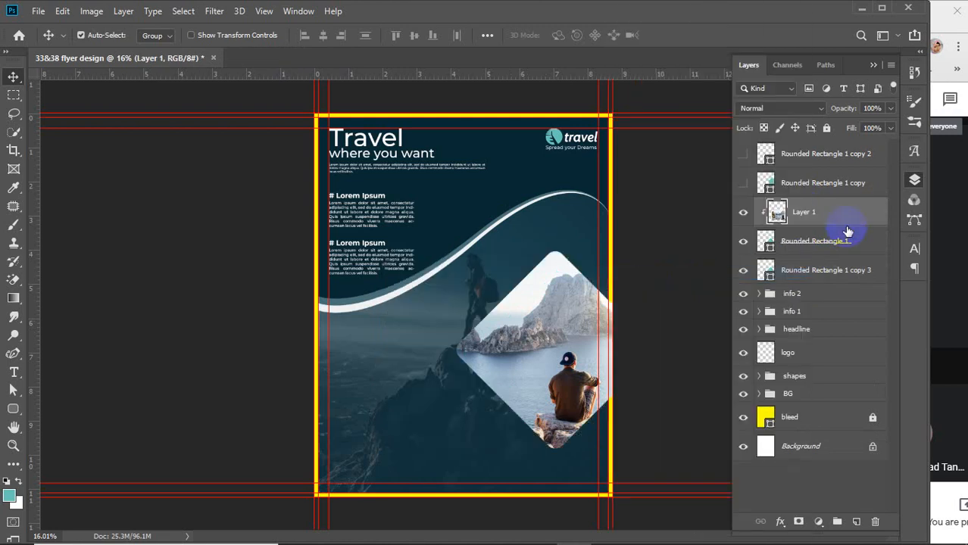
# Fill the large diamond copy beneath the photo with dark blue 043441, sampled from the flyer background
pyautogui.click(801, 277)
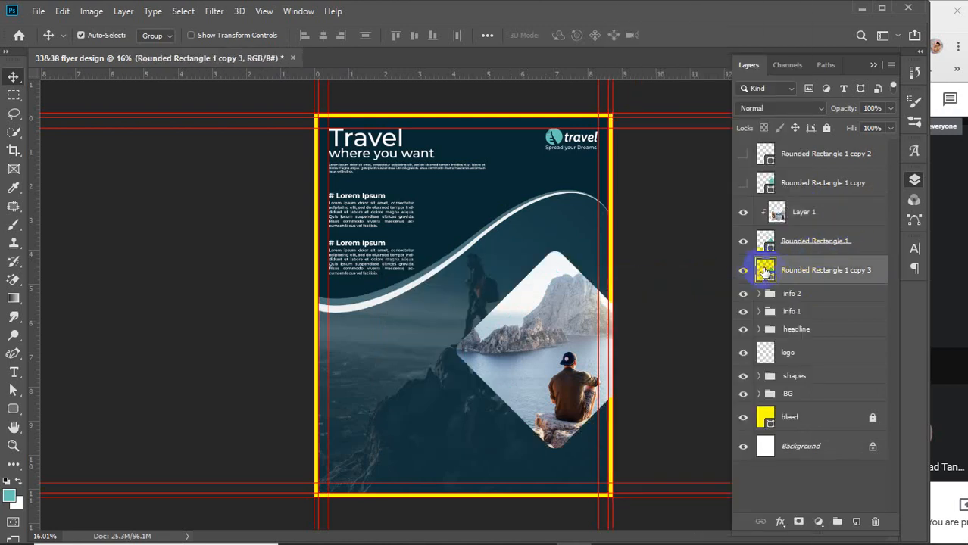
pyautogui.doubleClick(765, 271)
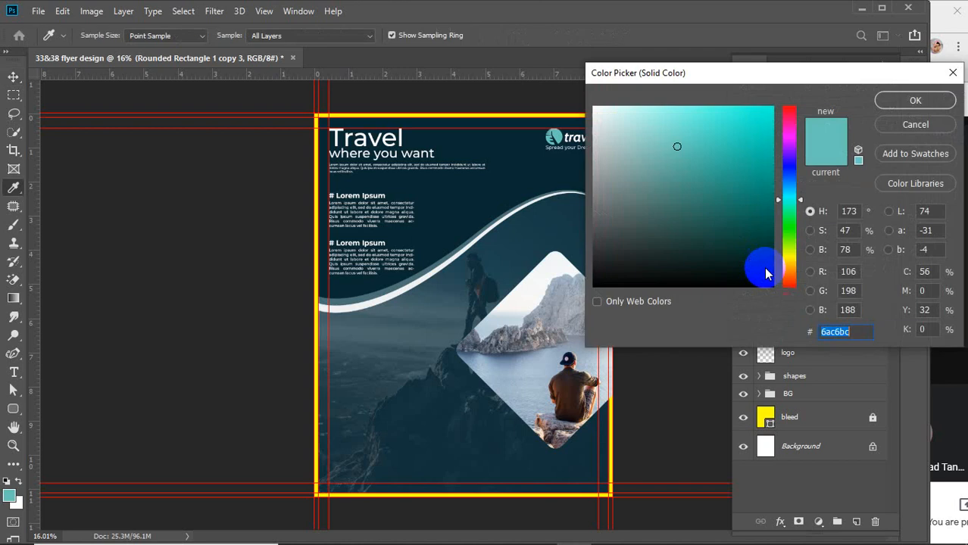
pyautogui.click(512, 200)
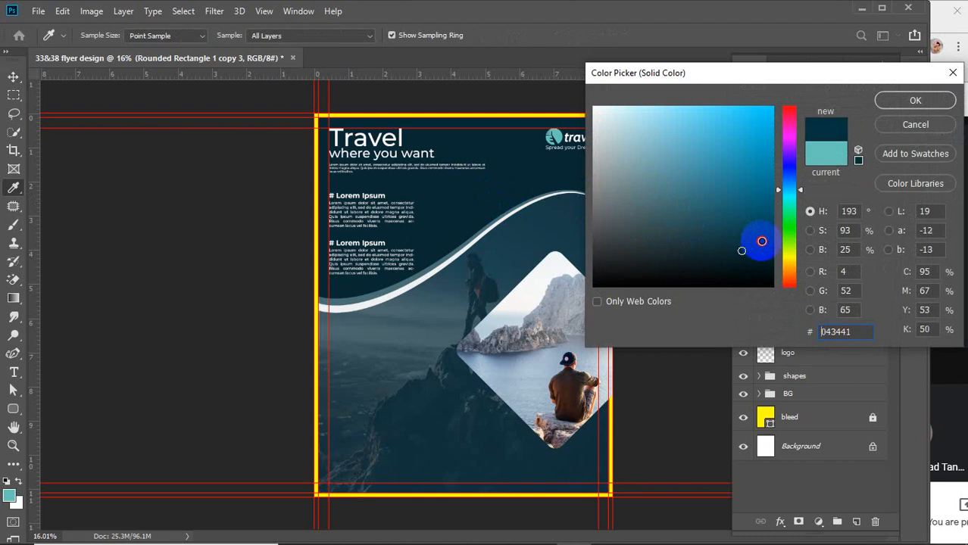
pyautogui.click(465, 181)
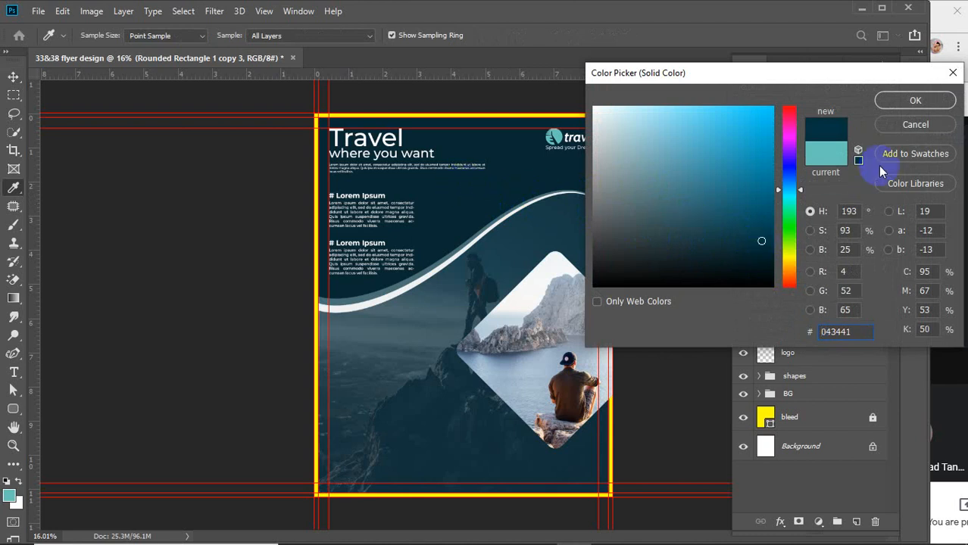
pyautogui.click(885, 100)
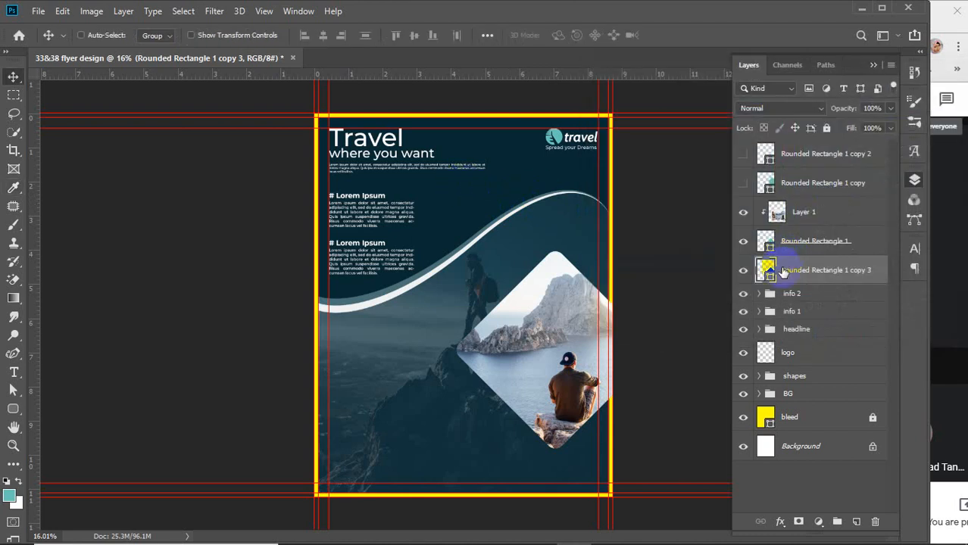
# Try to enlarge the dark blue diamond copy beyond the photo's left edge, and undo the enlargement
pyautogui.hotkey('ctrl', 't')
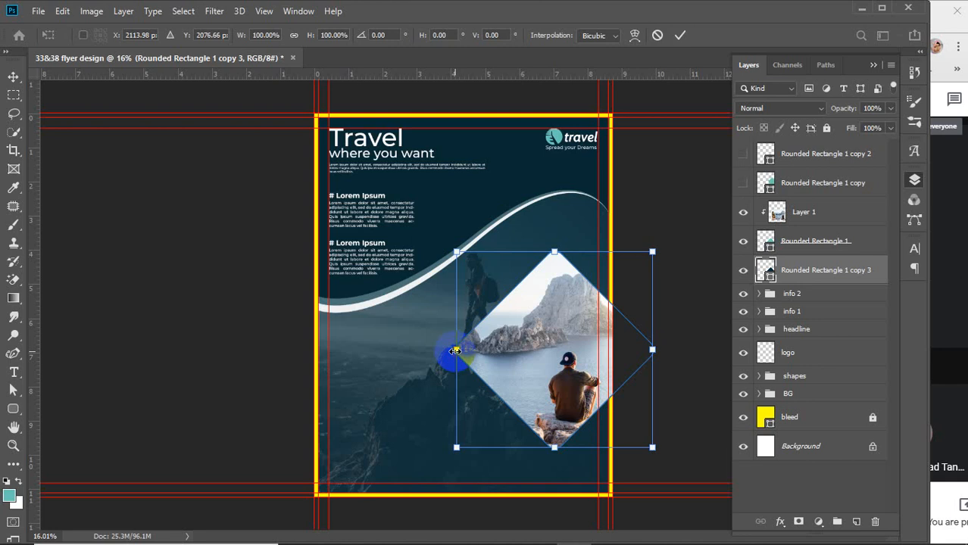
pyautogui.moveTo(455, 350); pyautogui.dragTo(447, 351)
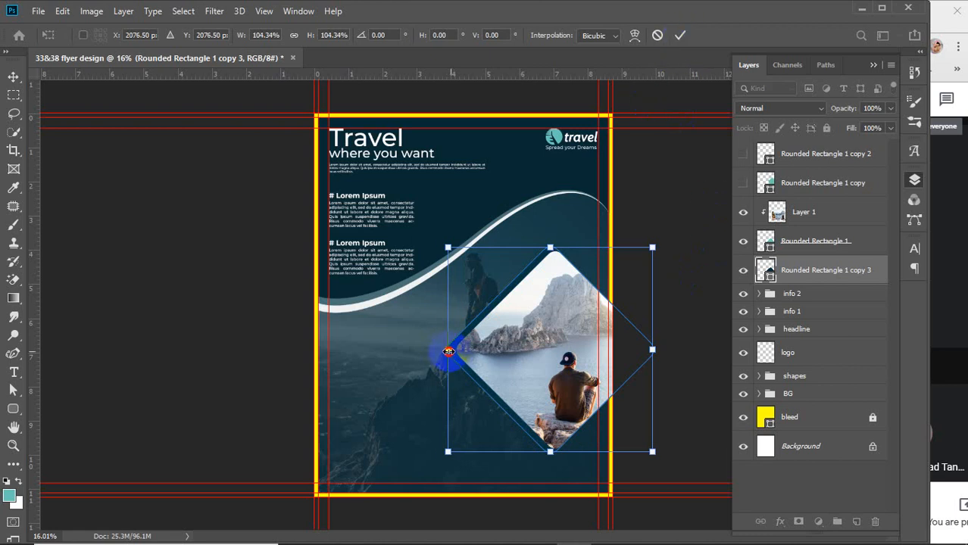
pyautogui.moveTo(448, 350); pyautogui.dragTo(442, 351)
pyautogui.click(679, 35)
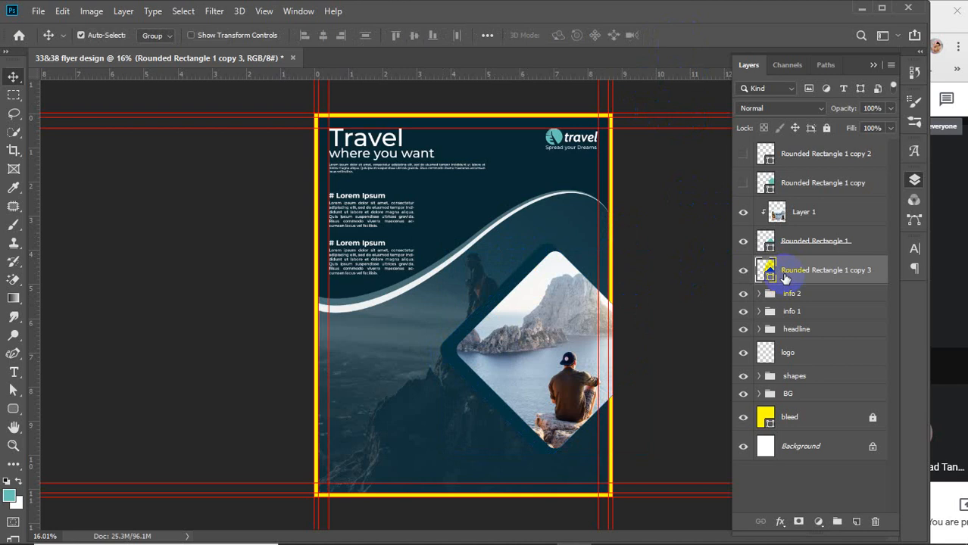
pyautogui.hotkey('ctrl', 'z')
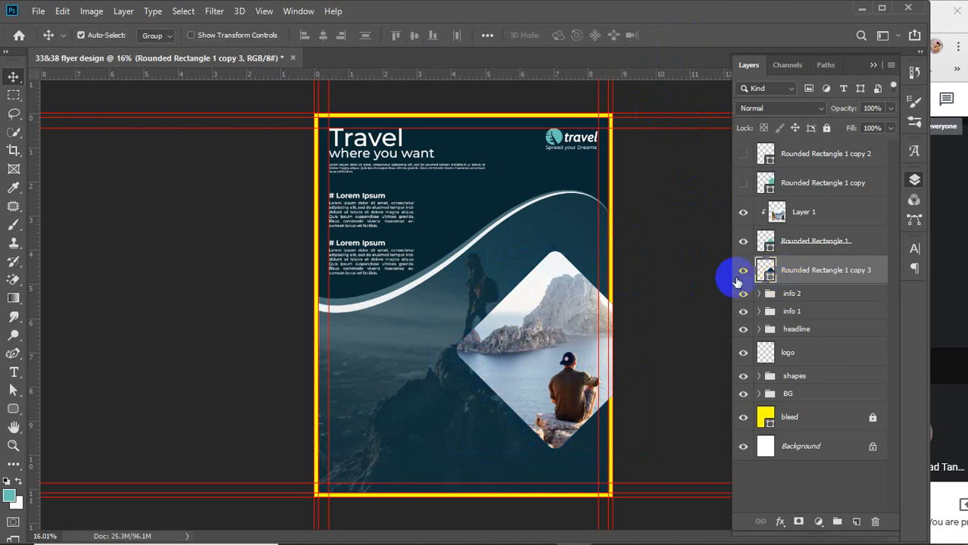
# Add a drop shadow to the dark blue diamond copy beneath the photo and set its colour to black 000000
pyautogui.doubleClick(878, 274)
pyautogui.moveTo(588, 54); pyautogui.dragTo(802, 62)
pyautogui.click(689, 332)
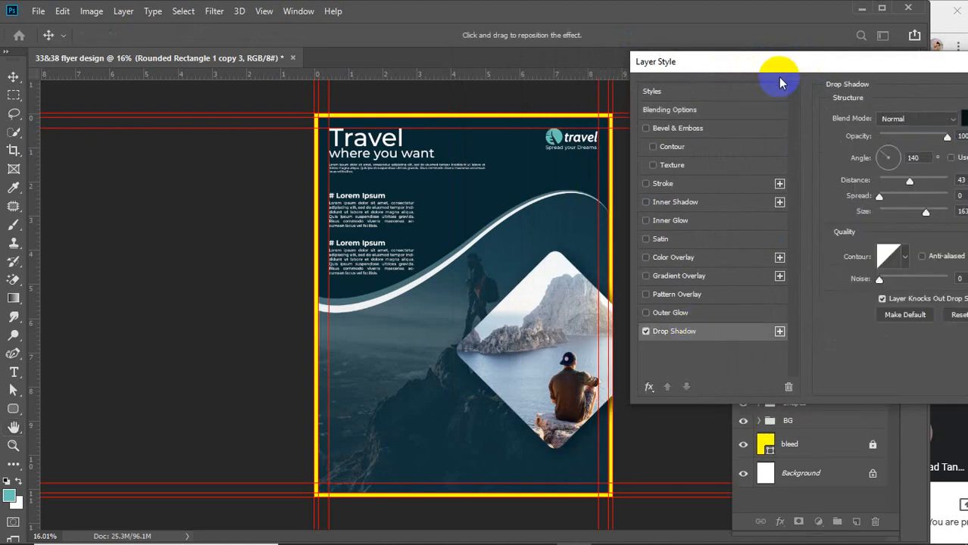
pyautogui.moveTo(777, 61); pyautogui.dragTo(757, 65)
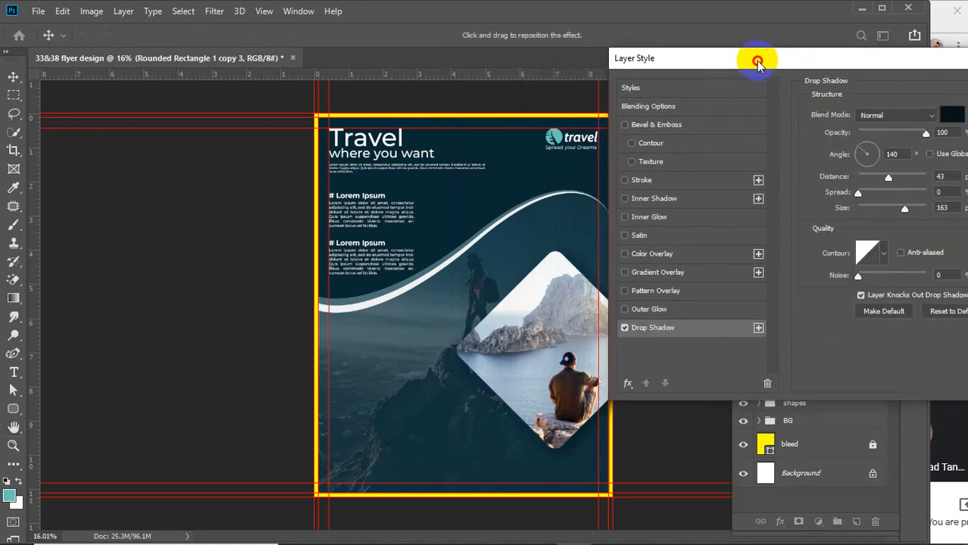
pyautogui.click(951, 114)
pyautogui.click(700, 202)
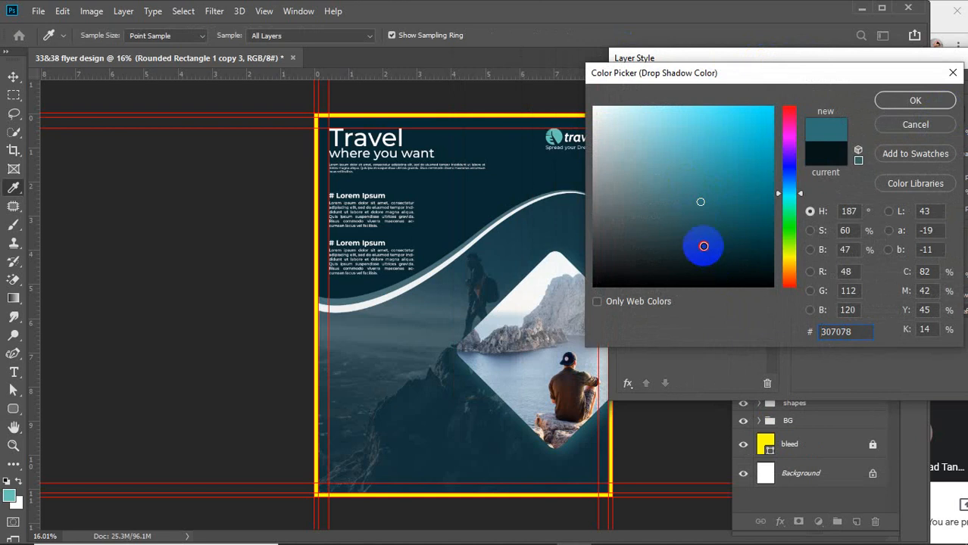
pyautogui.click(718, 260)
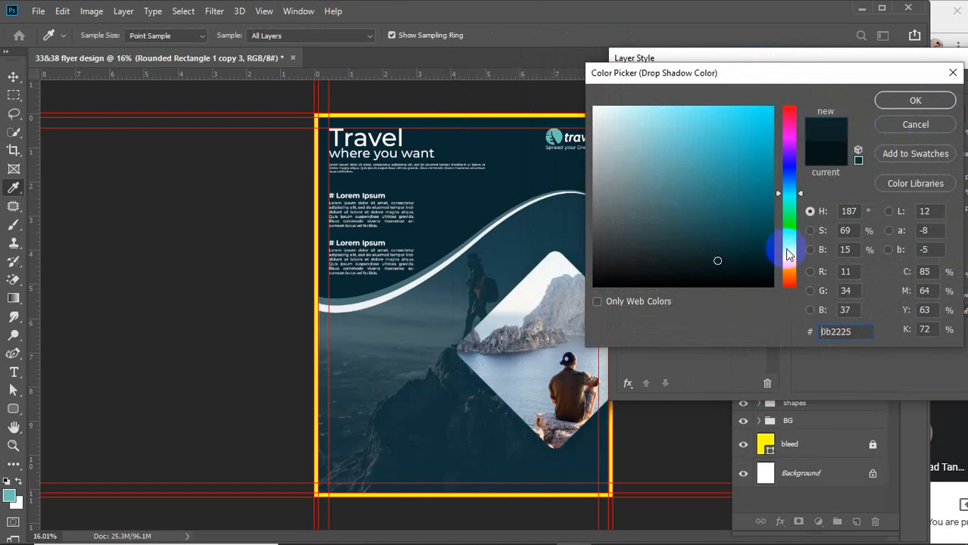
pyautogui.moveTo(769, 257); pyautogui.dragTo(781, 304)
pyautogui.click(914, 97)
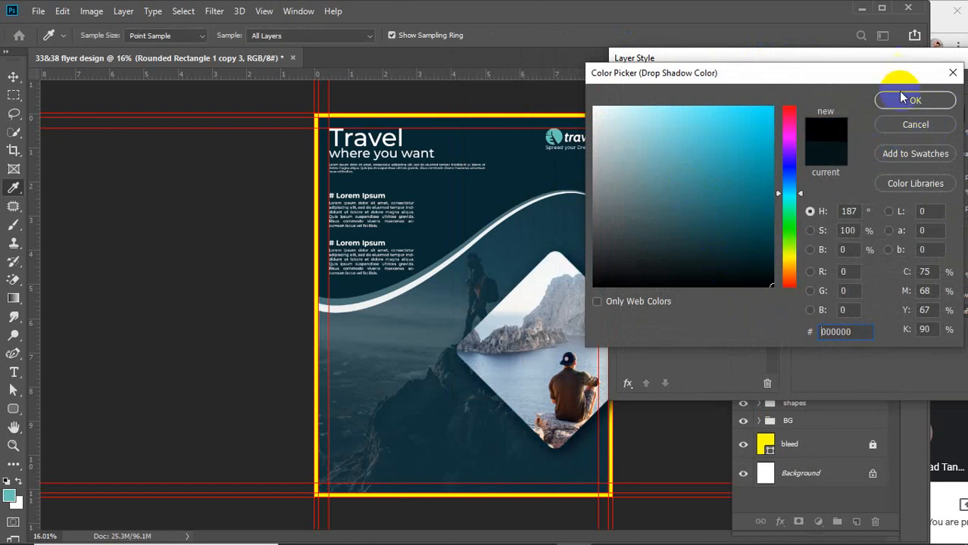
pyautogui.click(901, 96)
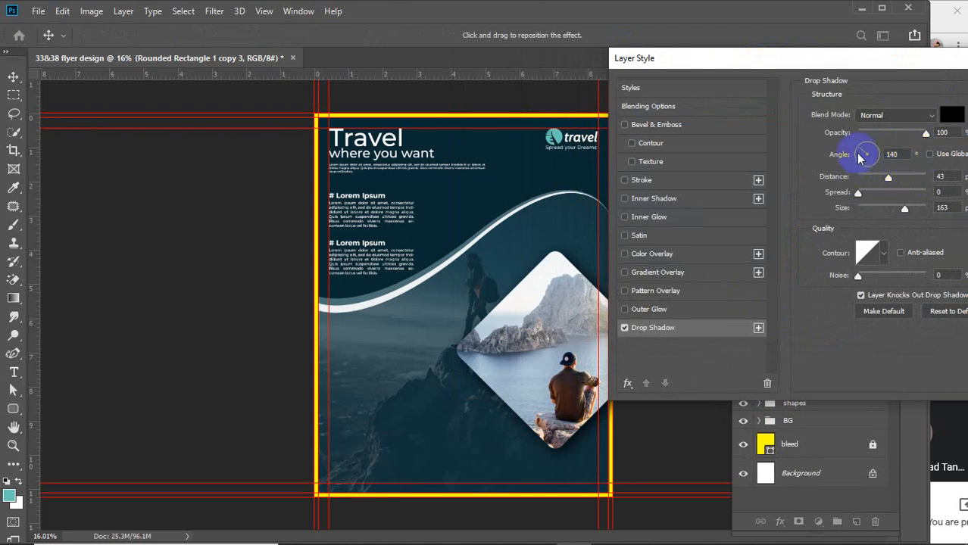
# Reduce the diamond's drop shadow size to 49 px and set its angle to -7°
pyautogui.click(865, 193)
pyautogui.click(904, 209)
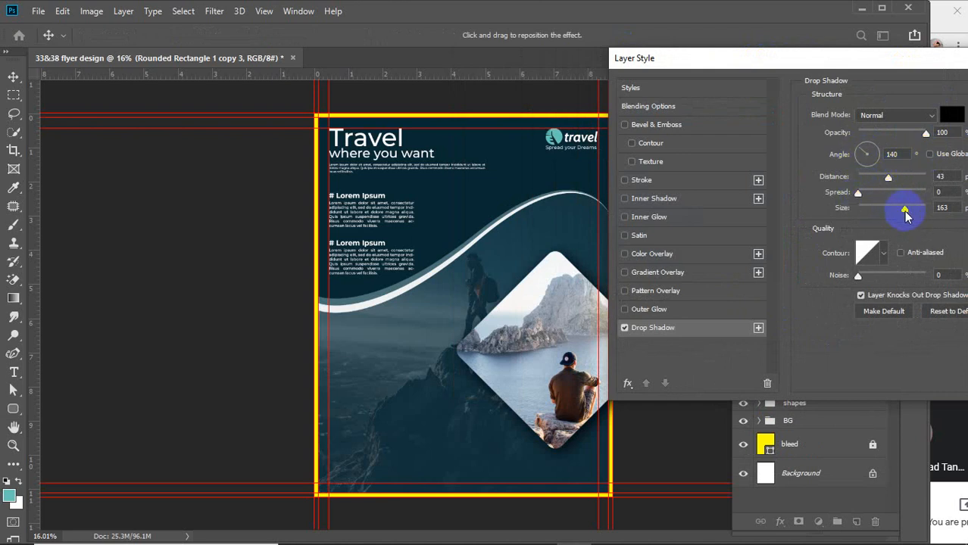
pyautogui.moveTo(904, 210); pyautogui.dragTo(875, 208)
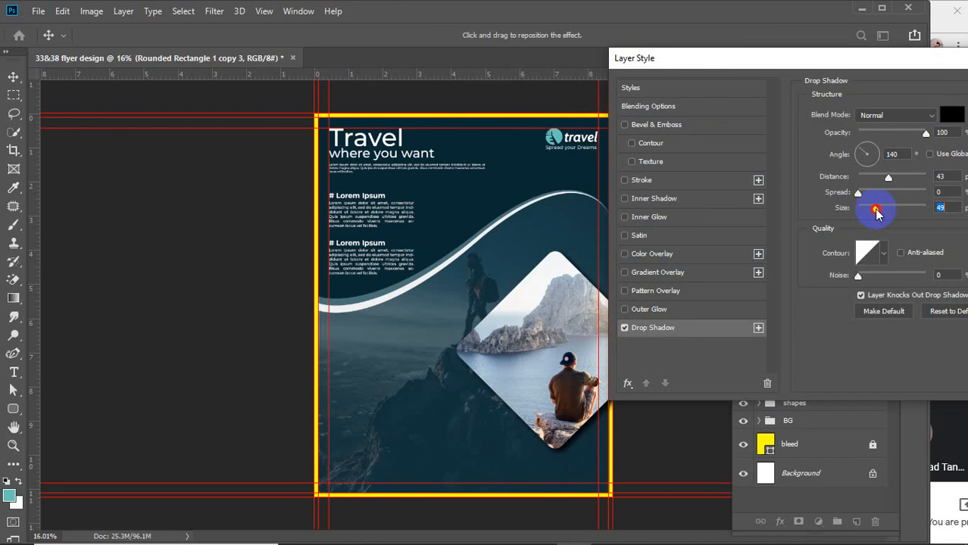
pyautogui.moveTo(872, 155)
pyautogui.mouseDown()
pyautogui.moveTo(858, 161)
pyautogui.moveTo(870, 169)
pyautogui.moveTo(875, 162)
pyautogui.mouseUp()
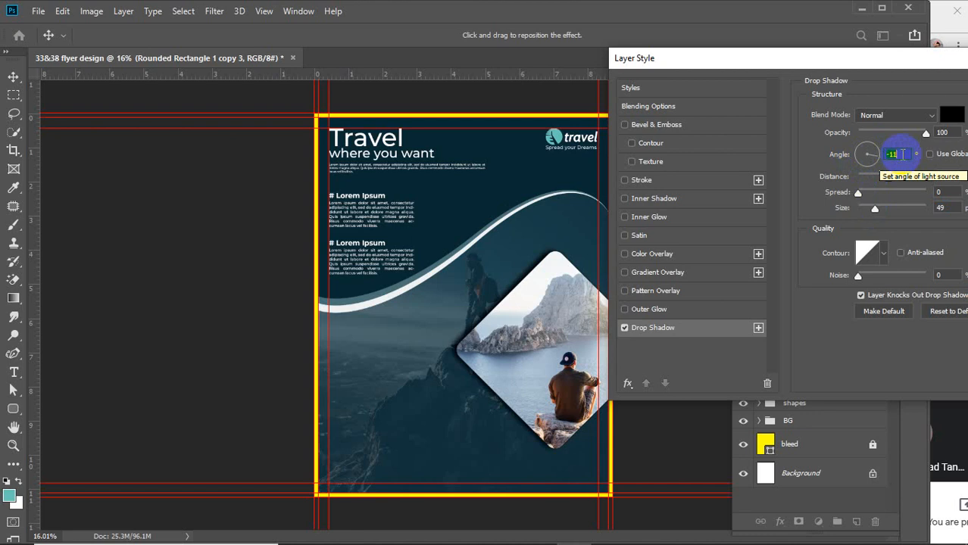
pyautogui.press('Up')
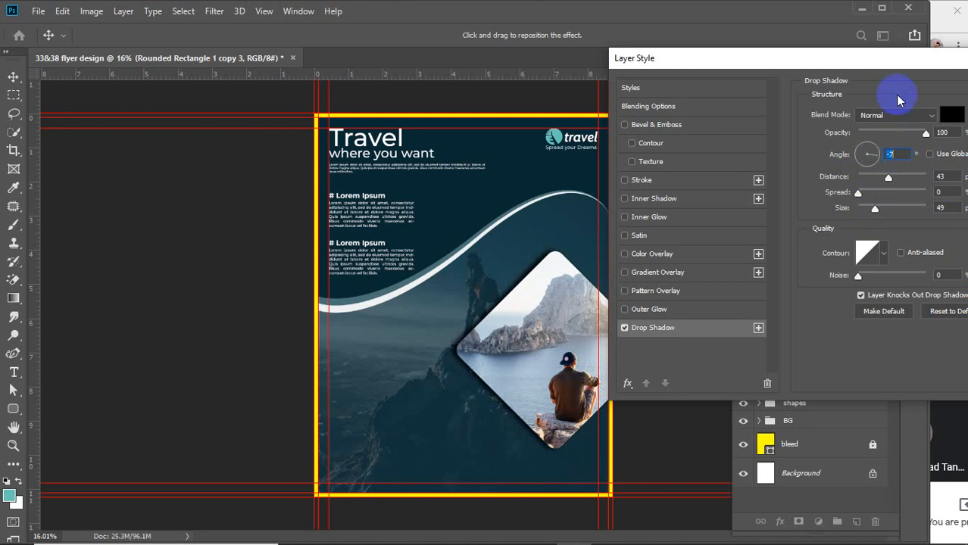
# Increase the diamond's drop shadow size to 111 px and set its spread to 25%
pyautogui.moveTo(894, 62); pyautogui.dragTo(879, 63)
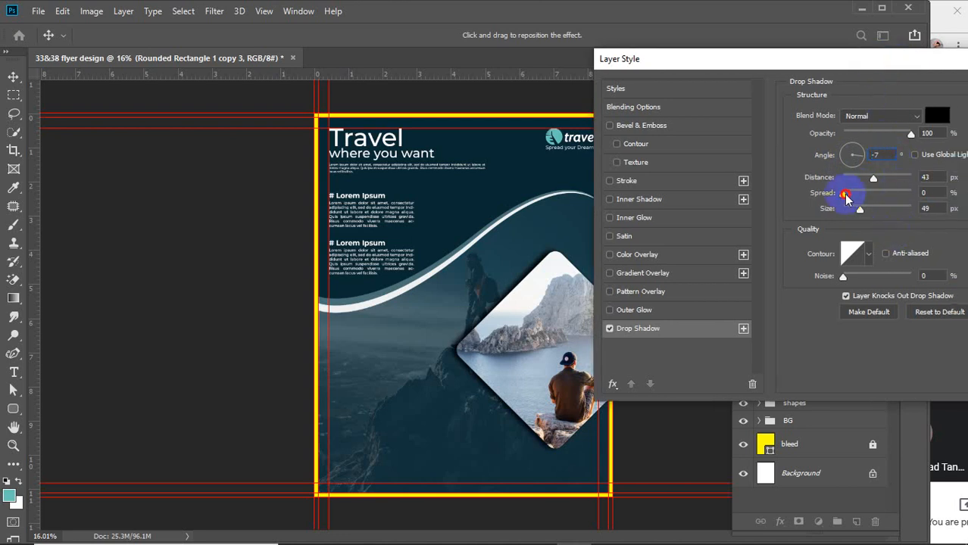
pyautogui.moveTo(843, 194); pyautogui.dragTo(878, 205)
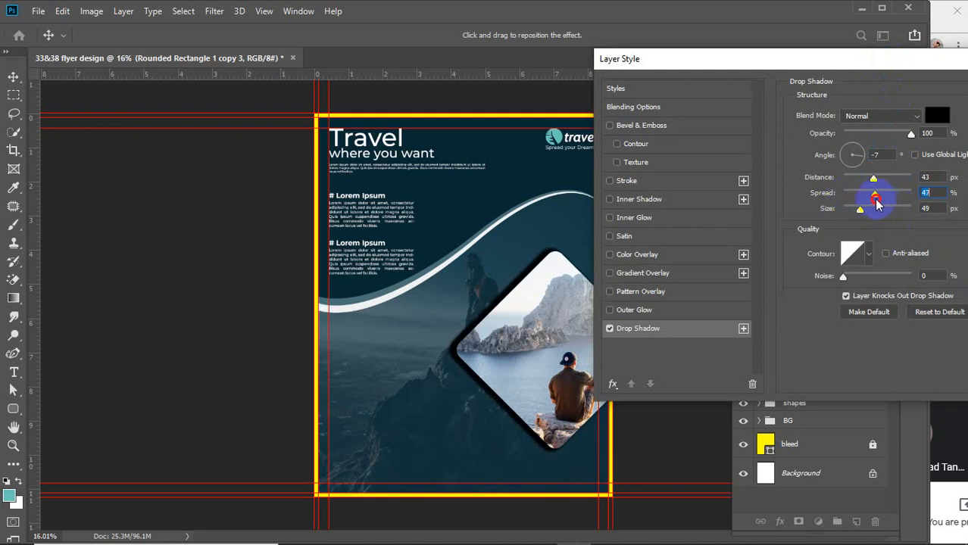
pyautogui.click(936, 193)
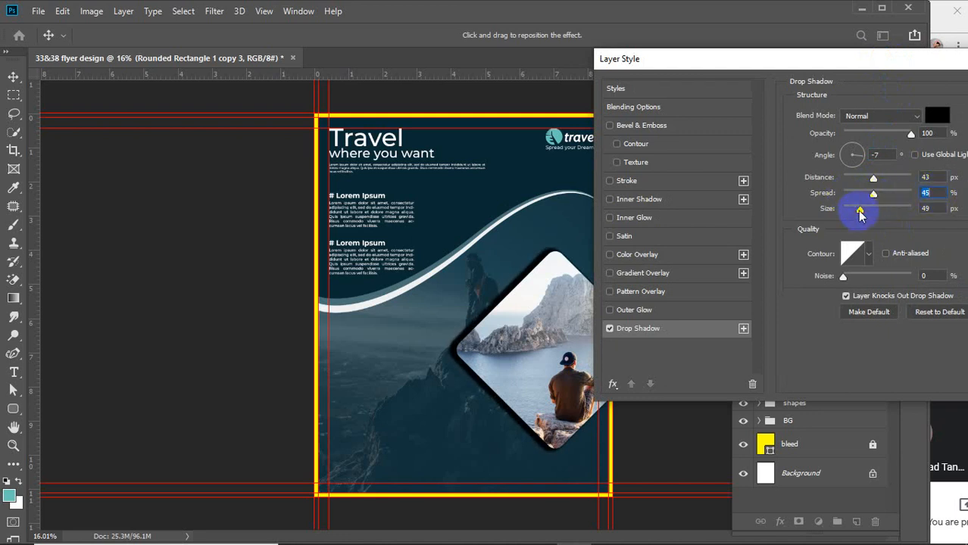
pyautogui.moveTo(860, 209); pyautogui.dragTo(878, 214)
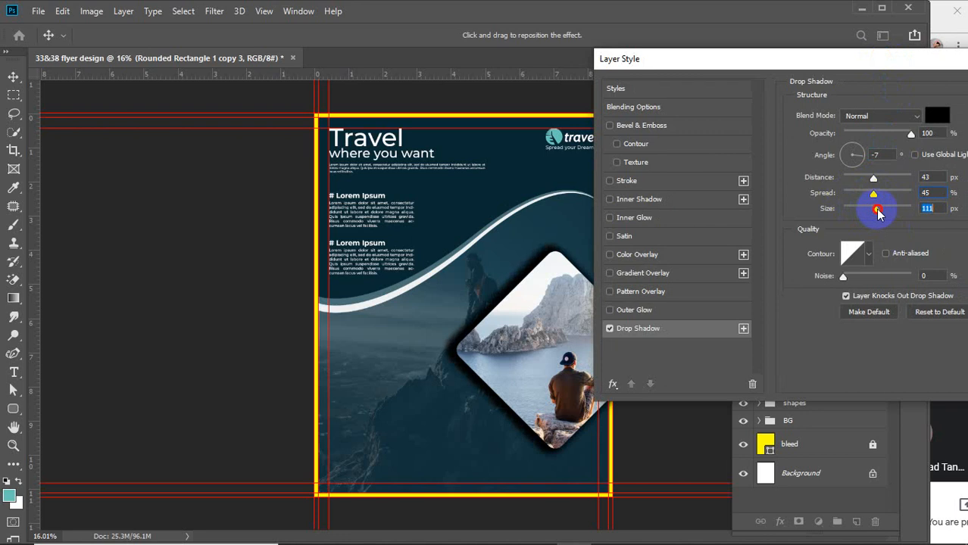
pyautogui.press('Down')
pyautogui.press('Down')
pyautogui.press('Down')
pyautogui.press('Down')
pyautogui.press('Down')
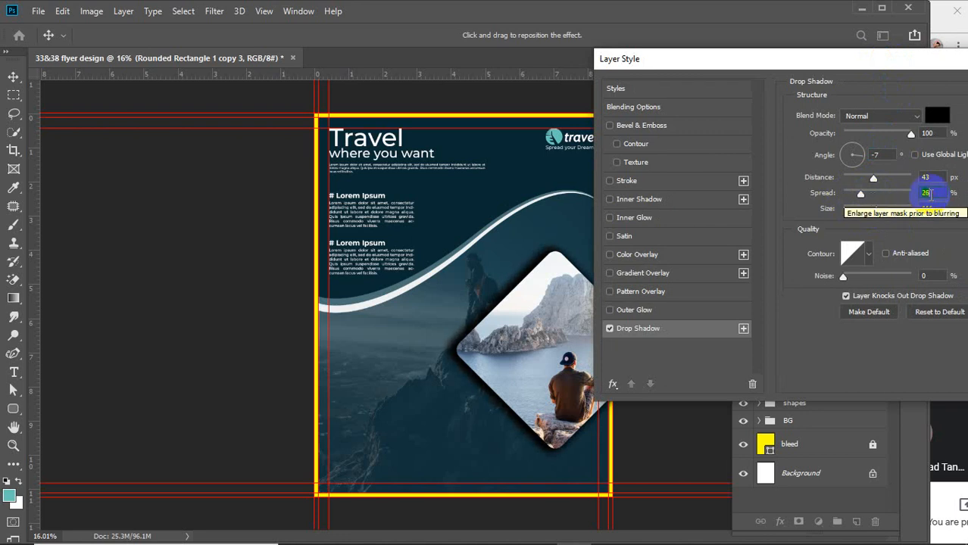
# Set the diamond's drop shadow size to 75 px and distance to 45 px, and apply the layer style
pyautogui.click(942, 209)
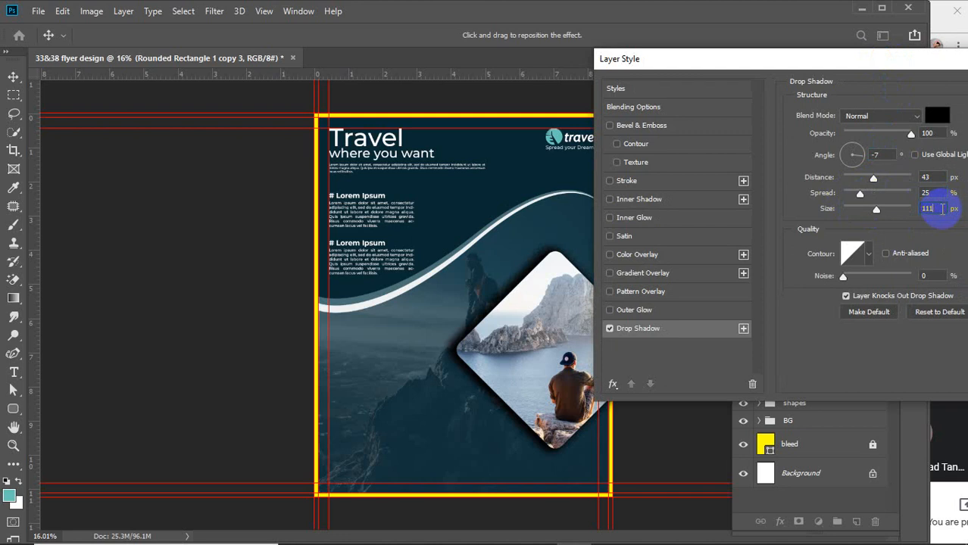
pyautogui.press('Down')
pyautogui.press('Down')
pyautogui.press('Down')
pyautogui.press('Down')
pyautogui.press('Down')
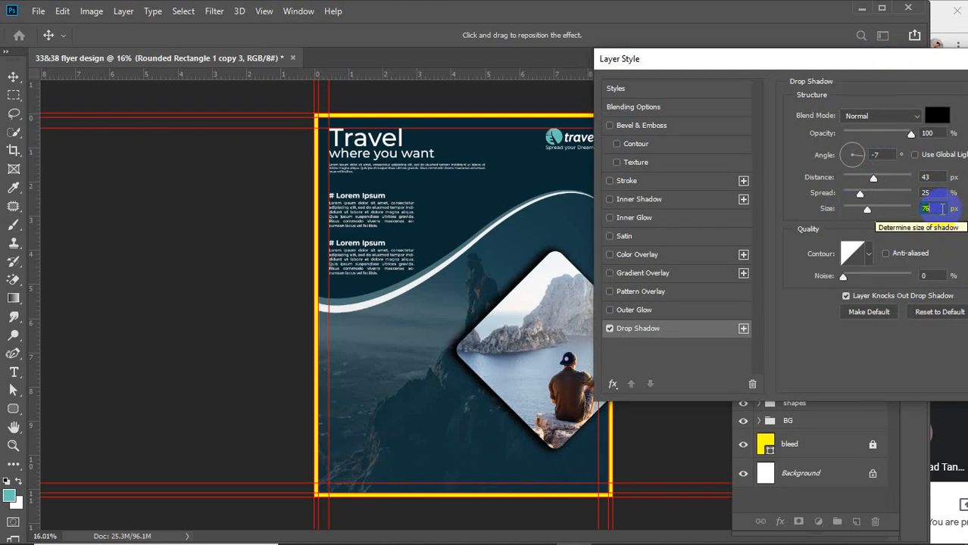
pyautogui.moveTo(874, 179)
pyautogui.mouseDown()
pyautogui.moveTo(885, 180)
pyautogui.moveTo(875, 187)
pyautogui.mouseUp()
pyautogui.click(935, 176)
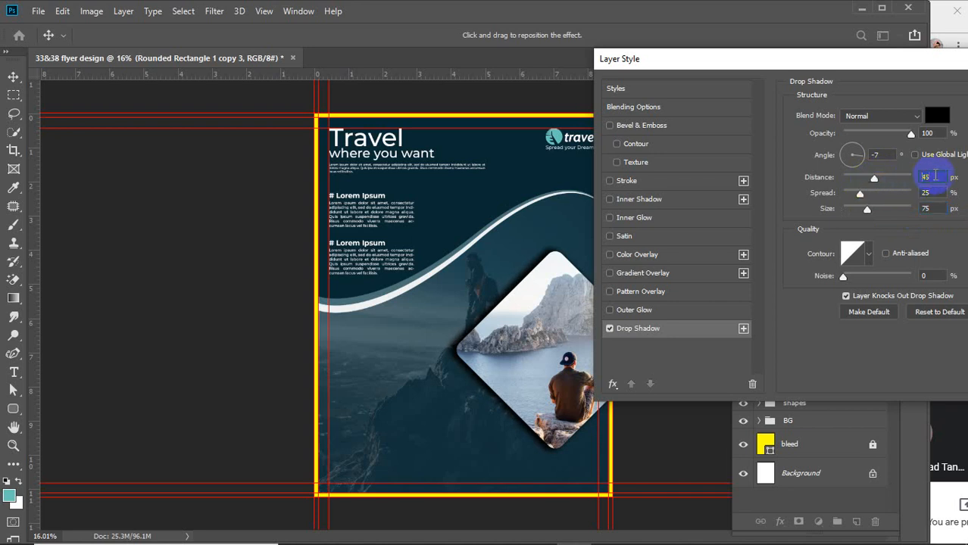
pyautogui.press('Down')
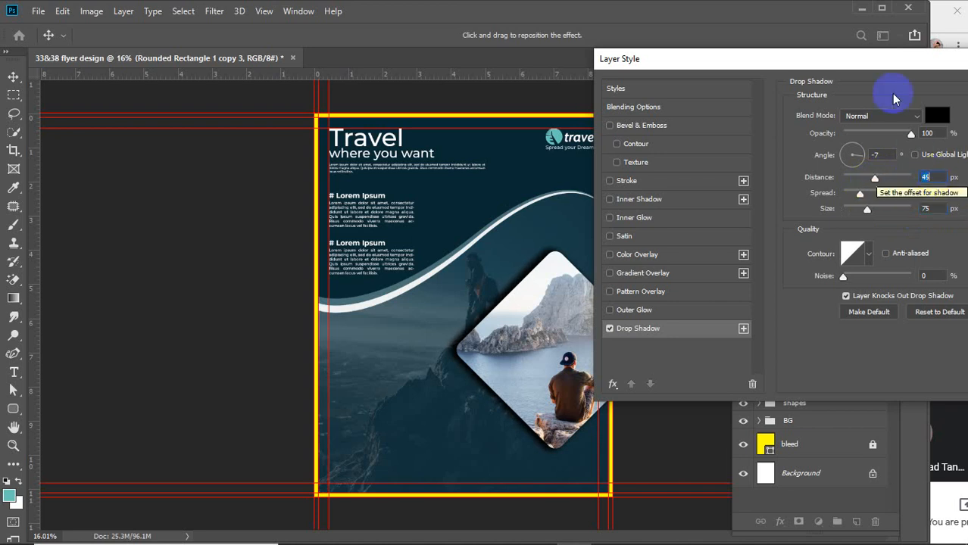
pyautogui.moveTo(883, 59); pyautogui.dragTo(768, 59)
pyautogui.click(944, 91)
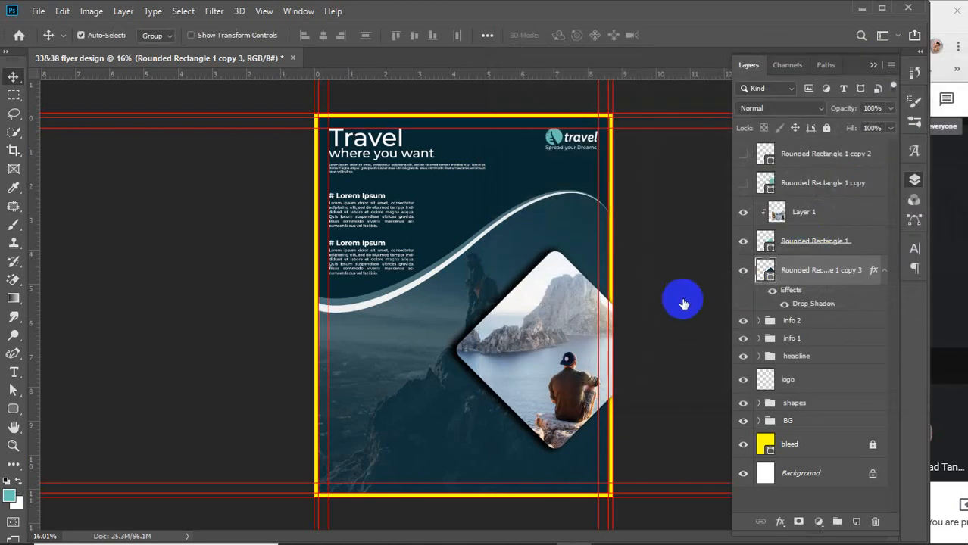
# Duplicate the diamond layer with the drop shadow, move the copy above the photo layer, and hide it
pyautogui.click(818, 212)
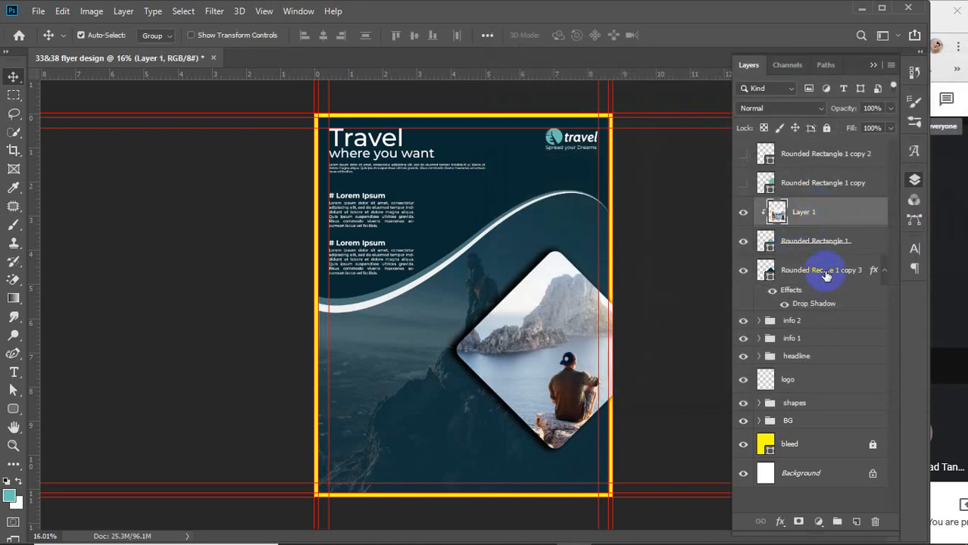
pyautogui.click(826, 276)
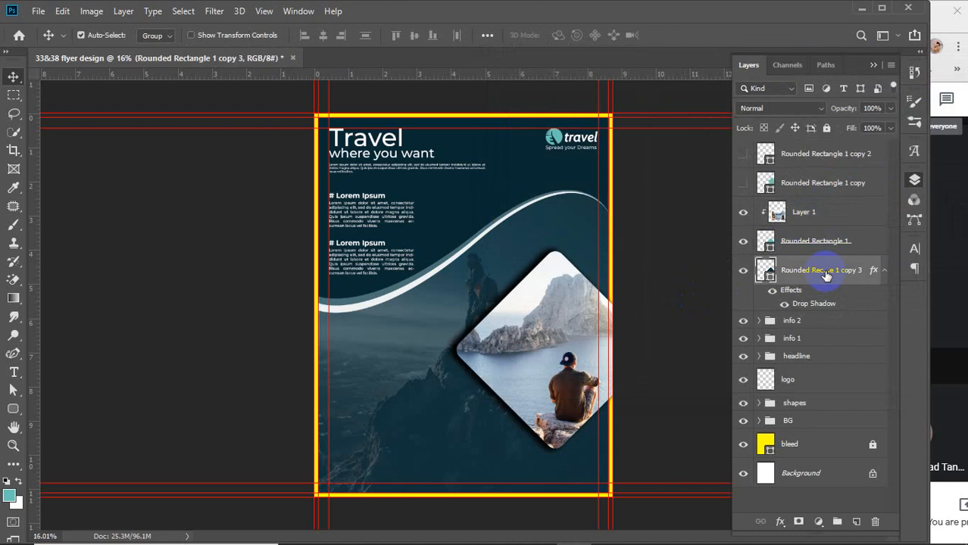
pyautogui.hotkey('ctrl', 'j')
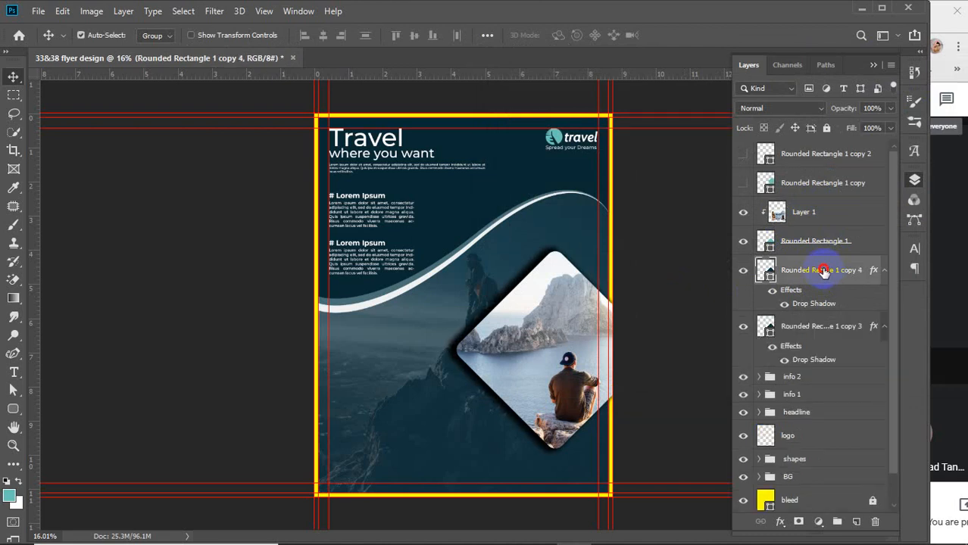
pyautogui.moveTo(824, 271); pyautogui.dragTo(821, 192)
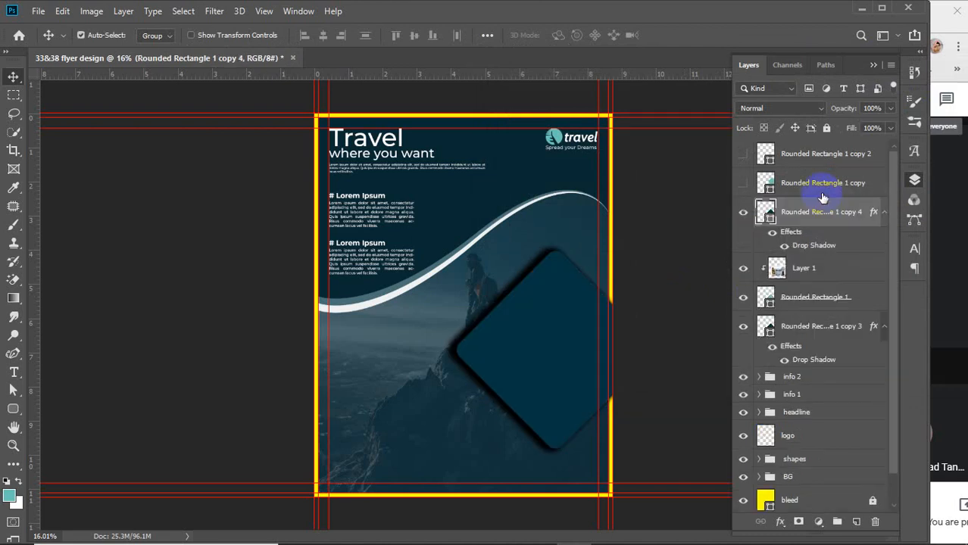
pyautogui.click(743, 212)
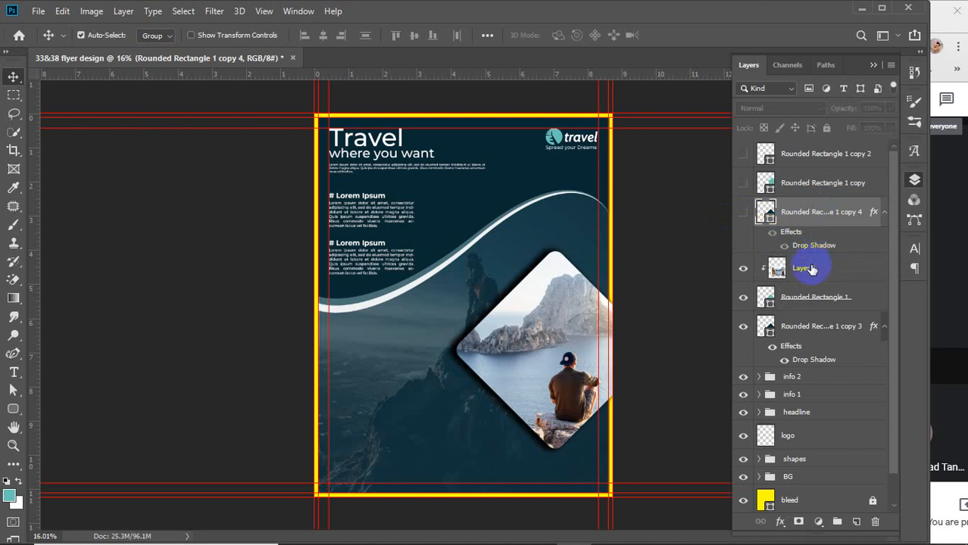
# Group the seaside photo, its clipping diamond and the shadowed diamond beneath, and name the group image1
pyautogui.click(808, 269)
pyautogui.keyDown('shift'); pyautogui.click(816, 331); pyautogui.keyUp('shift')
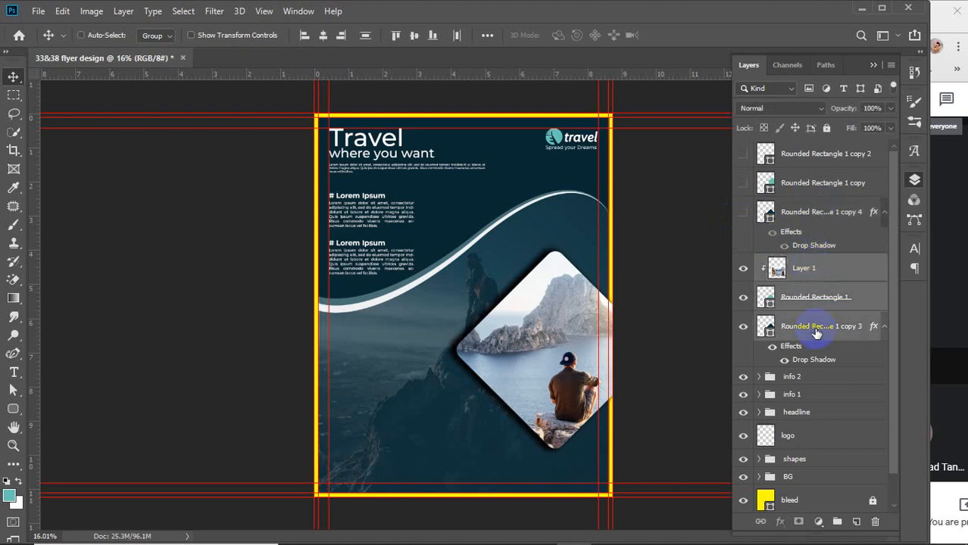
pyautogui.hotkey('ctrl', 'g')
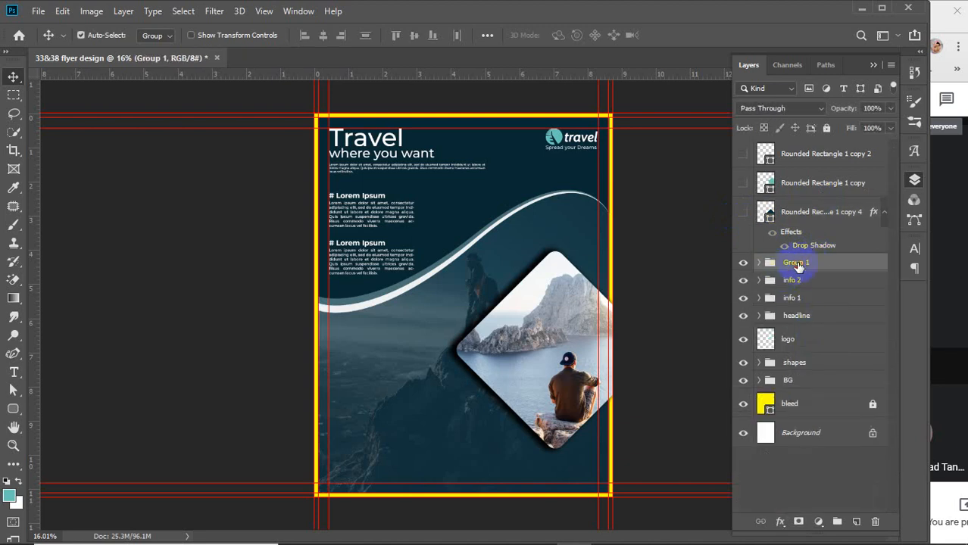
pyautogui.doubleClick(796, 263)
pyautogui.press('Return')
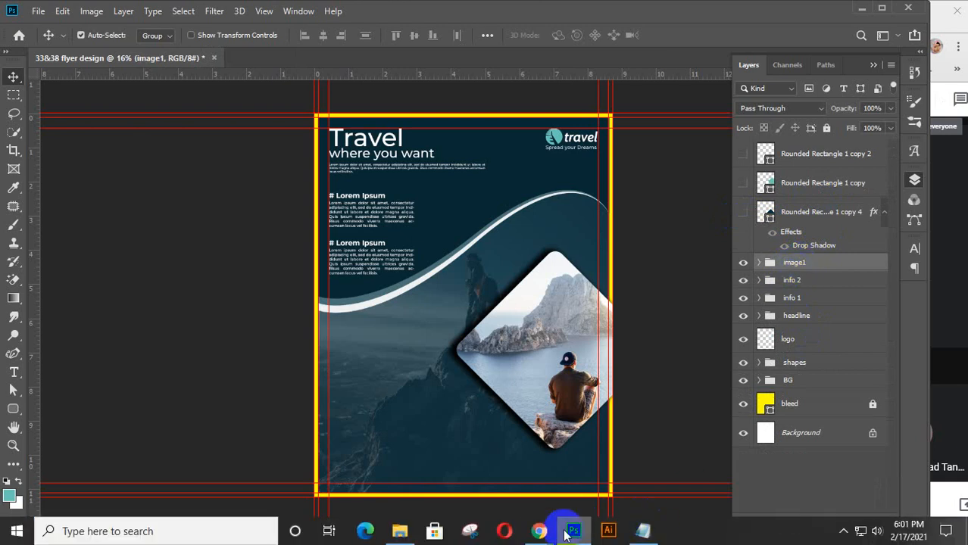
# Switch to Pexels in Chrome, close the open photo and look through the travel results for a second image
pyautogui.moveTo(541, 534)
pyautogui.click(504, 469)
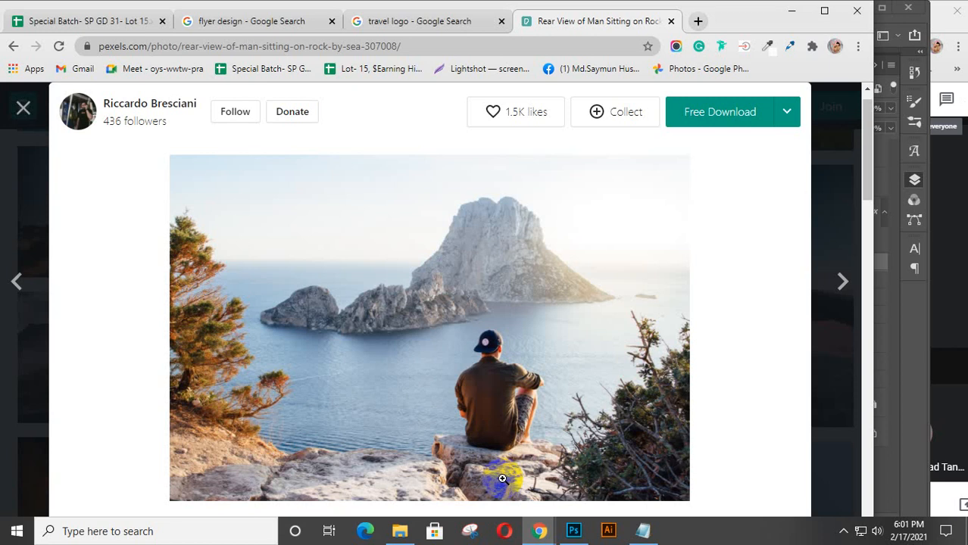
pyautogui.click(22, 107)
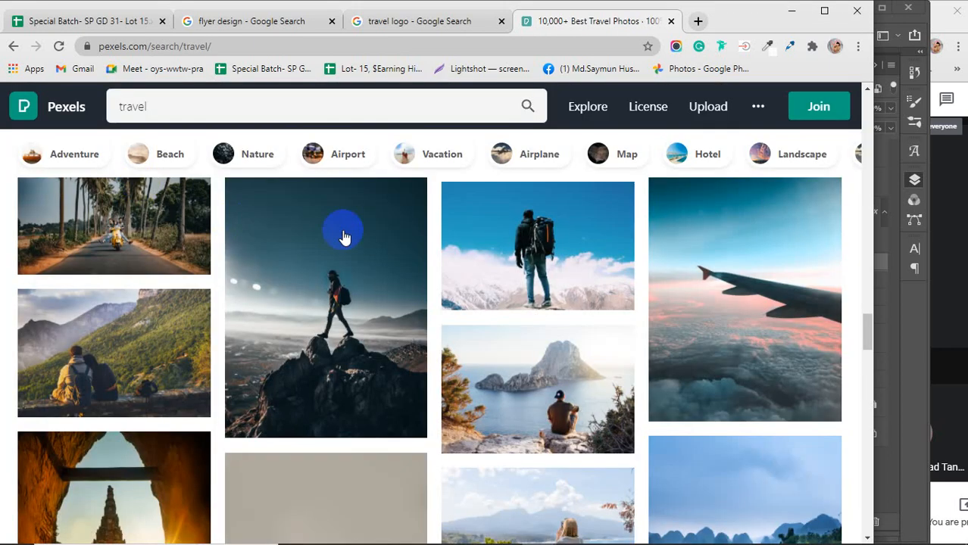
pyautogui.scroll(-2, 341, 233)
pyautogui.scroll(-2, 320, 328)
pyautogui.scroll(2, 320, 327)
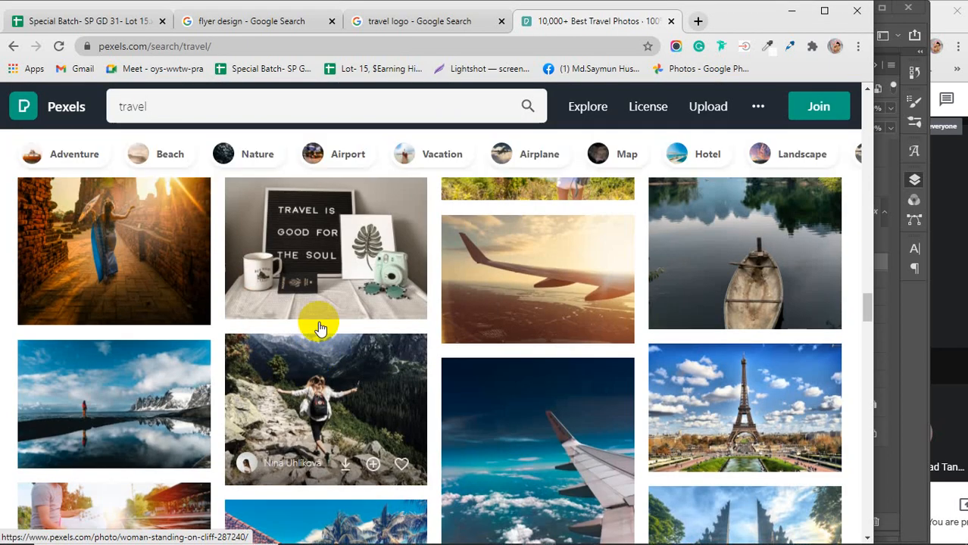
pyautogui.scroll(-3, 320, 328)
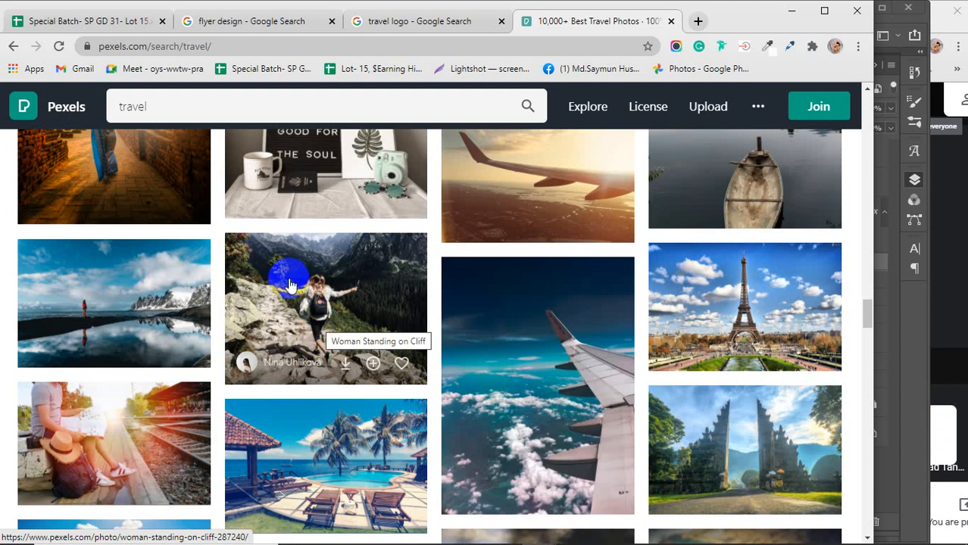
pyautogui.scroll(-2, 284, 271)
pyautogui.scroll(-2, 292, 271)
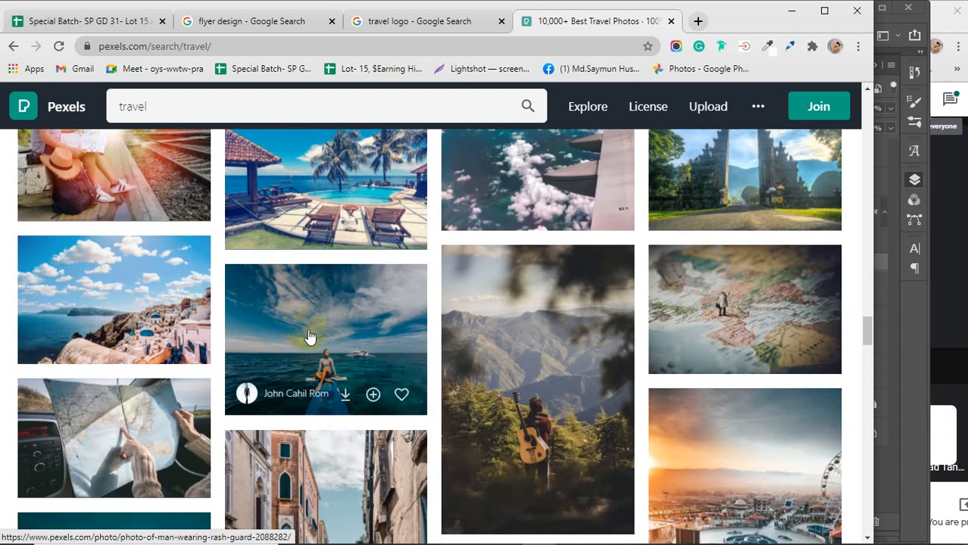
pyautogui.scroll(-3, 320, 328)
pyautogui.scroll(-2, 321, 328)
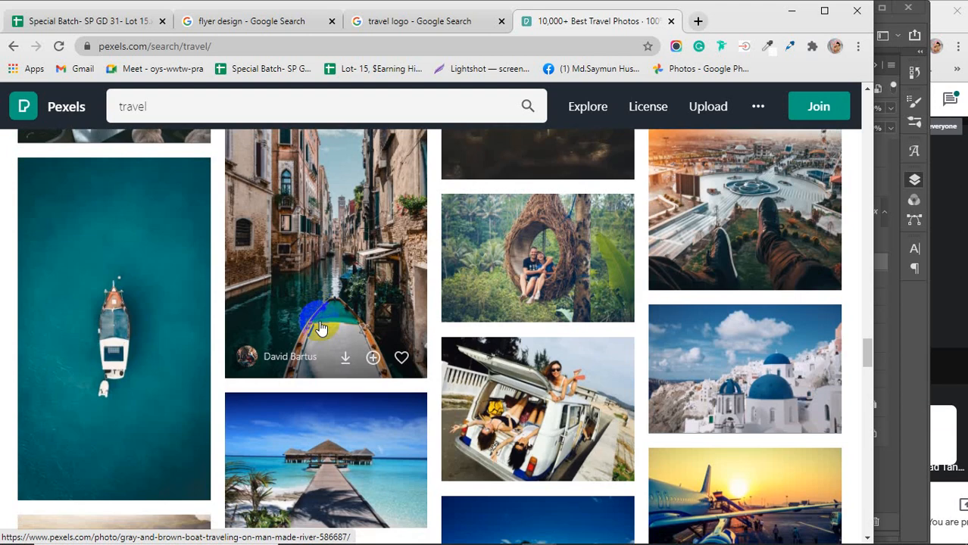
pyautogui.scroll(-2, 320, 328)
pyautogui.scroll(-2, 321, 328)
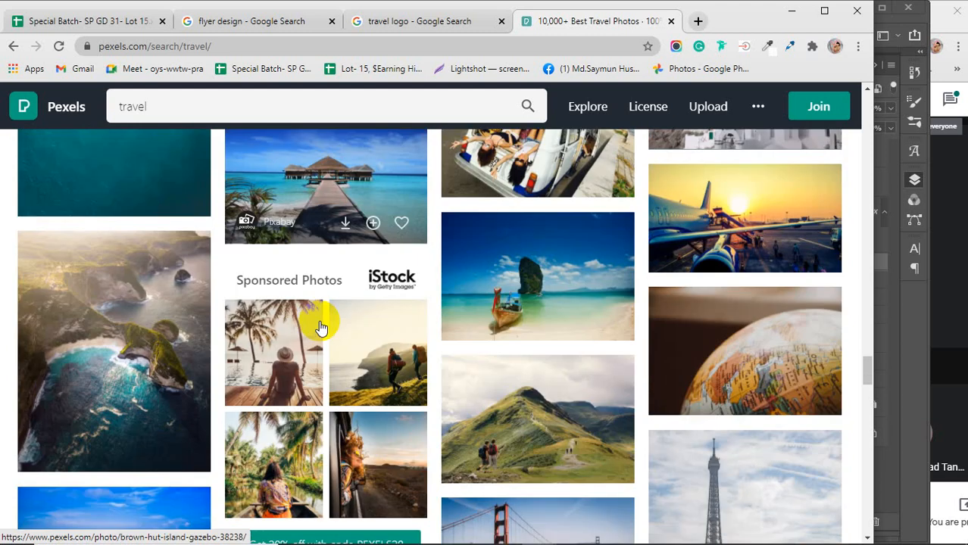
pyautogui.scroll(-2, 320, 327)
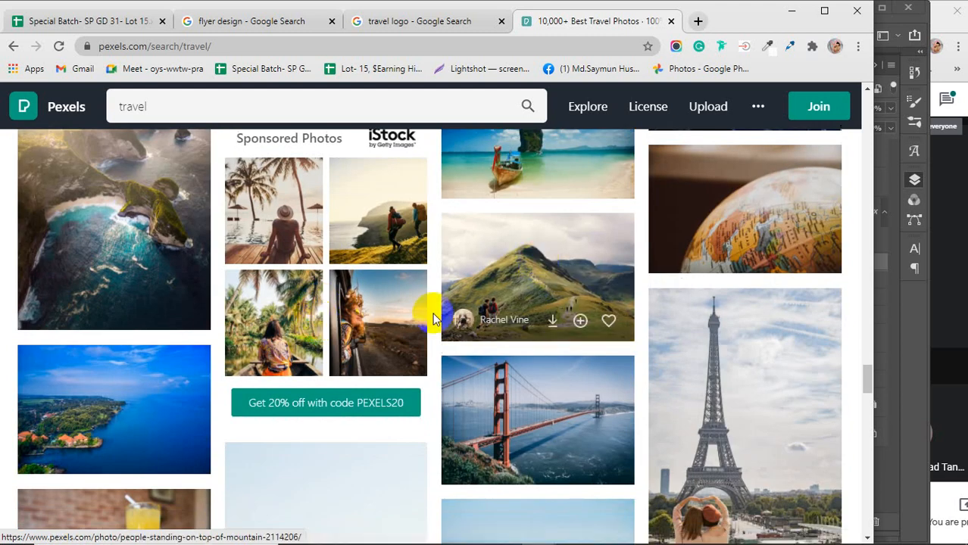
pyautogui.click(382, 325)
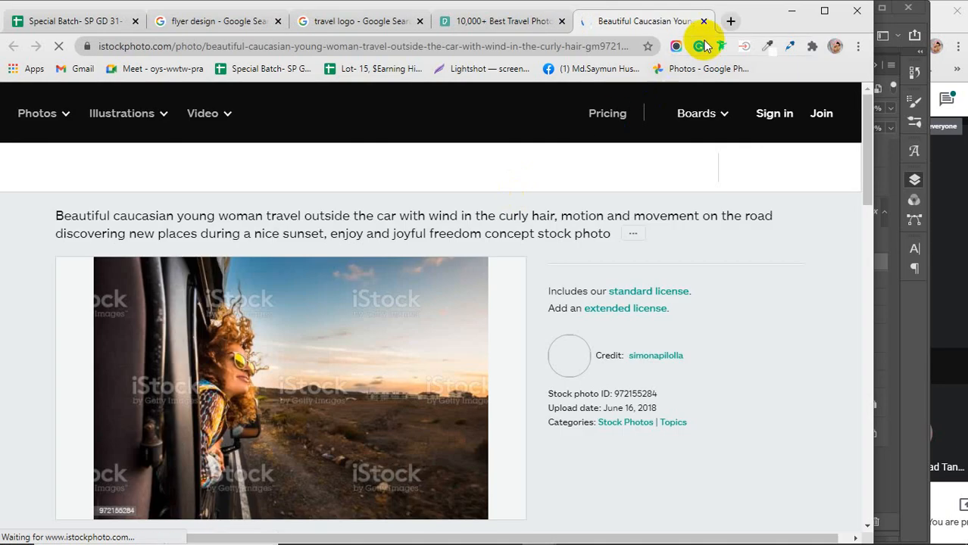
pyautogui.click(703, 22)
# Open the Pexels photo of the sun hat, juice and camera, copy the image, and return to Photoshop
pyautogui.scroll(-1, 396, 302)
pyautogui.scroll(-2, 395, 303)
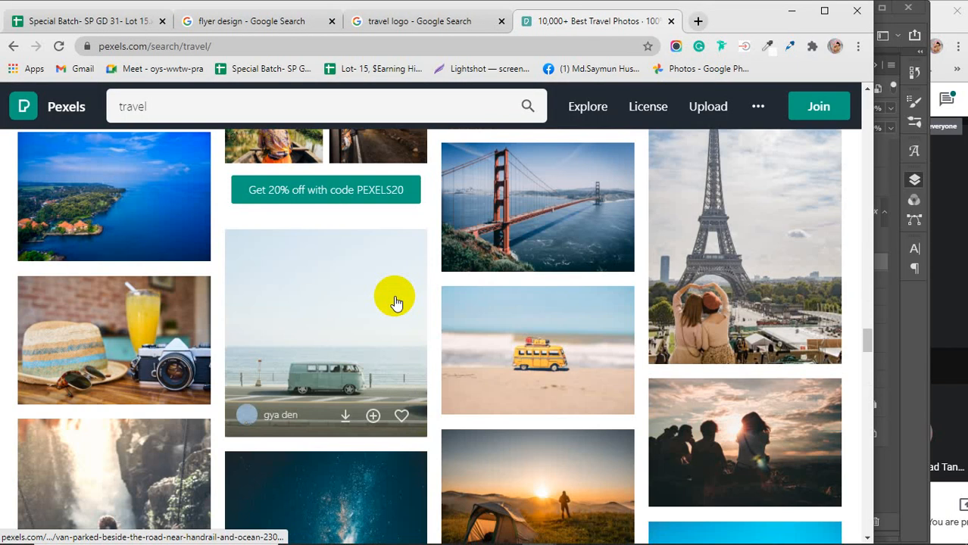
pyautogui.scroll(-2, 396, 300)
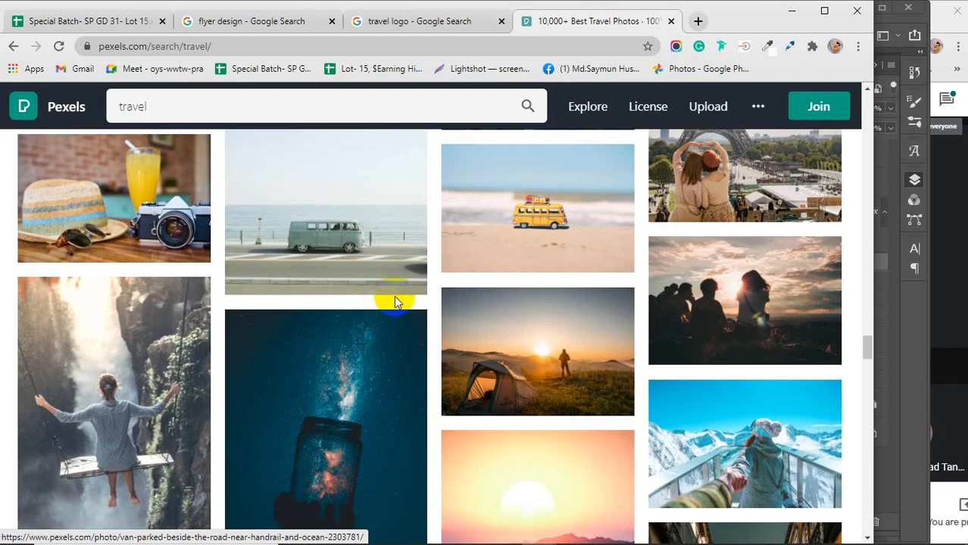
pyautogui.scroll(1, 395, 298)
pyautogui.click(115, 252)
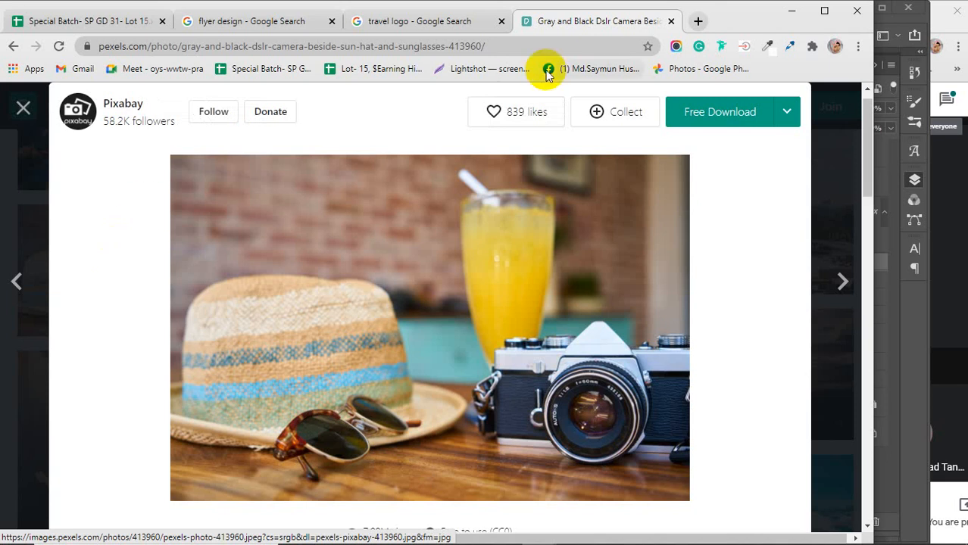
pyautogui.rightClick(415, 260)
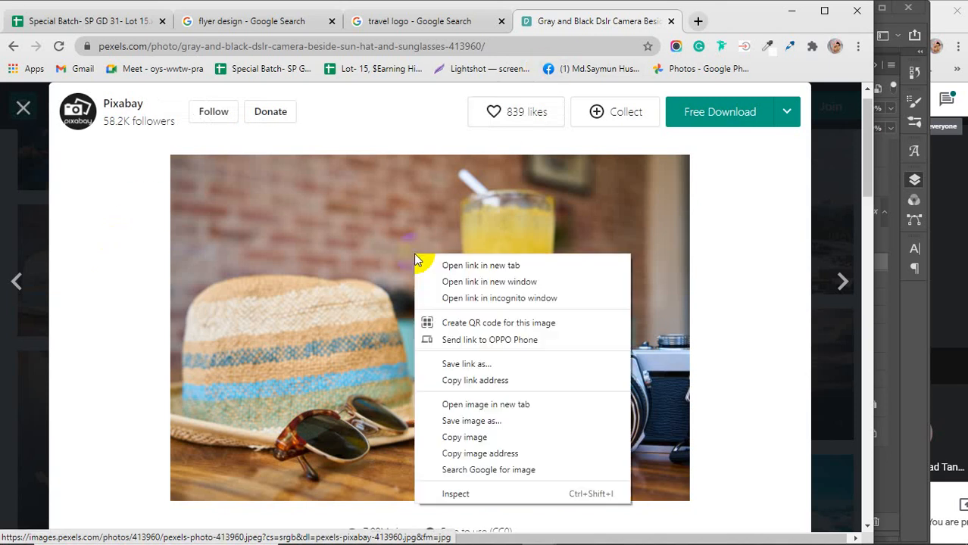
pyautogui.click(470, 437)
pyautogui.click(791, 11)
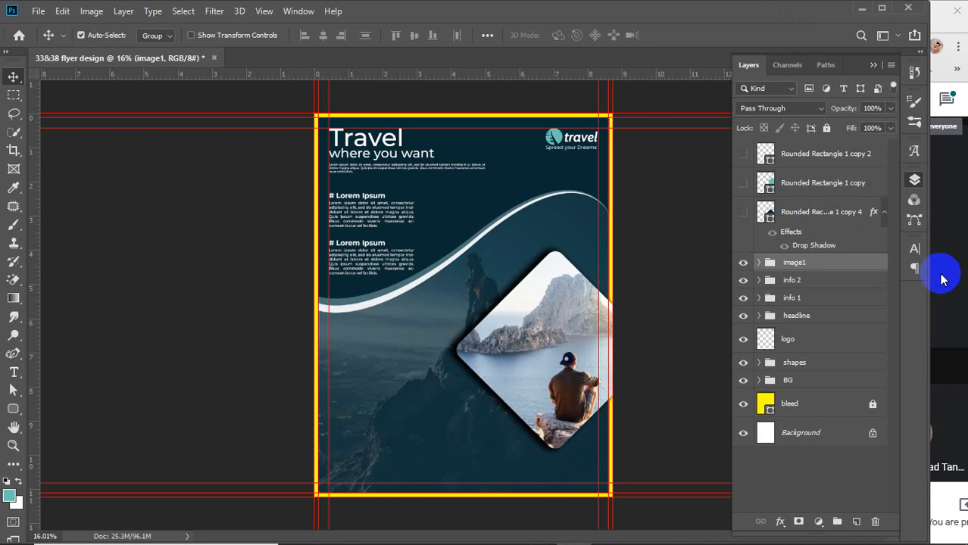
# Paste the photo above the Rounded Rectangle 1 copy layer, show that teal diamond, and move the photo over it
pyautogui.click(798, 188)
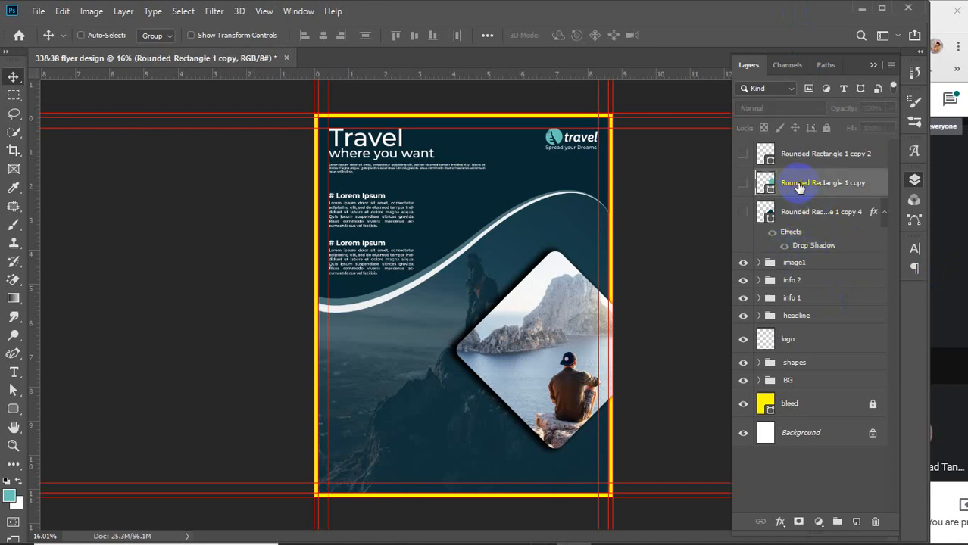
pyautogui.hotkey('ctrl', 'v')
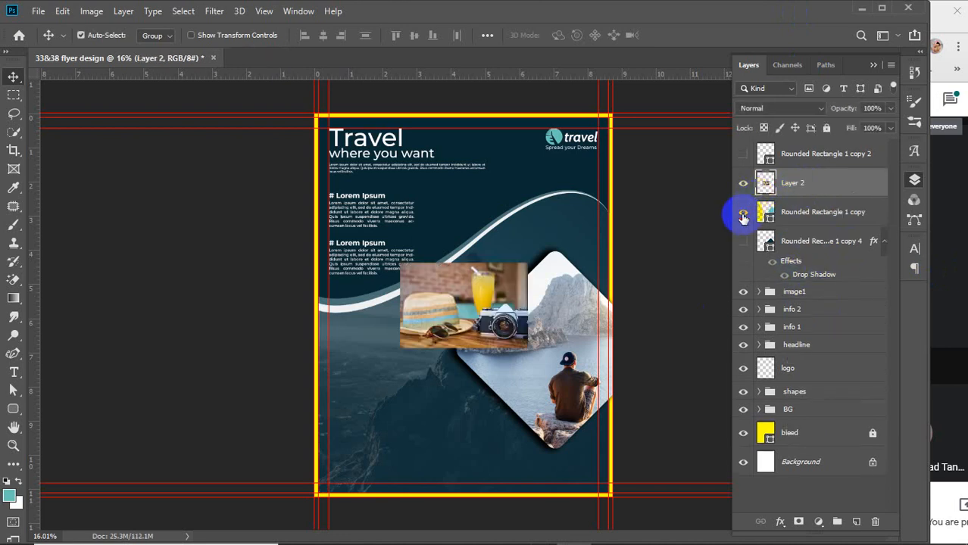
pyautogui.click(743, 218)
pyautogui.moveTo(468, 283); pyautogui.dragTo(571, 241)
# Switch to the Google Meet window, read the meeting's chat messages, and close the chat
pyautogui.click(946, 243)
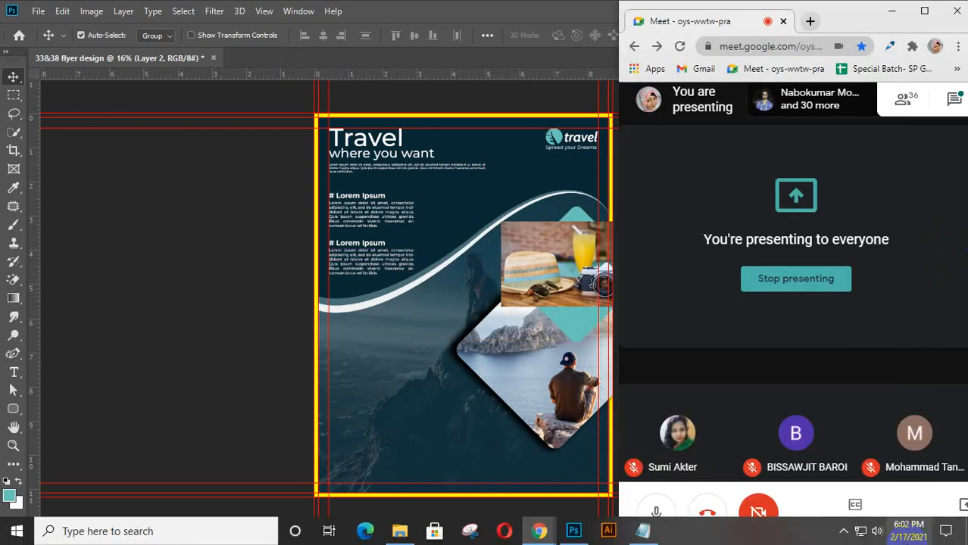
pyautogui.click(952, 101)
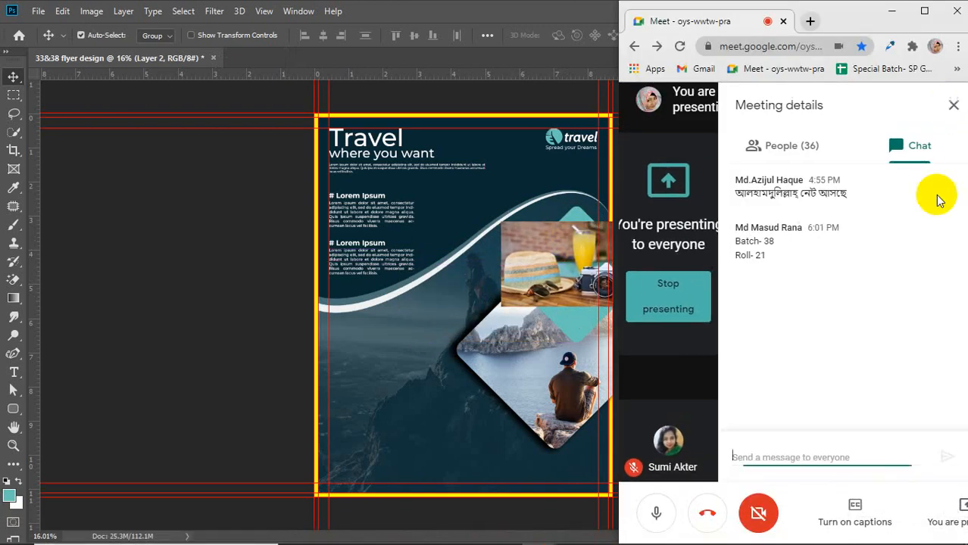
pyautogui.click(955, 107)
pyautogui.moveTo(733, 541)
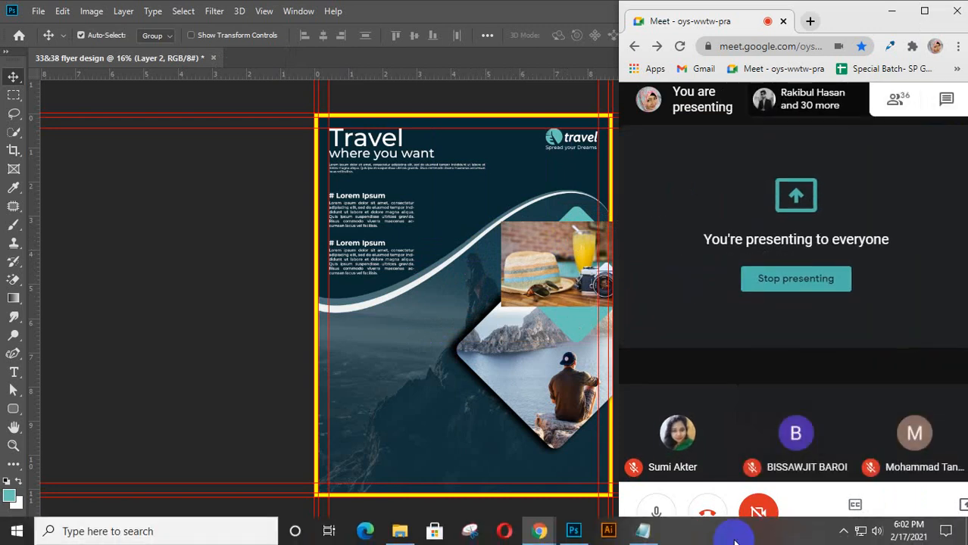
pyautogui.click(842, 531)
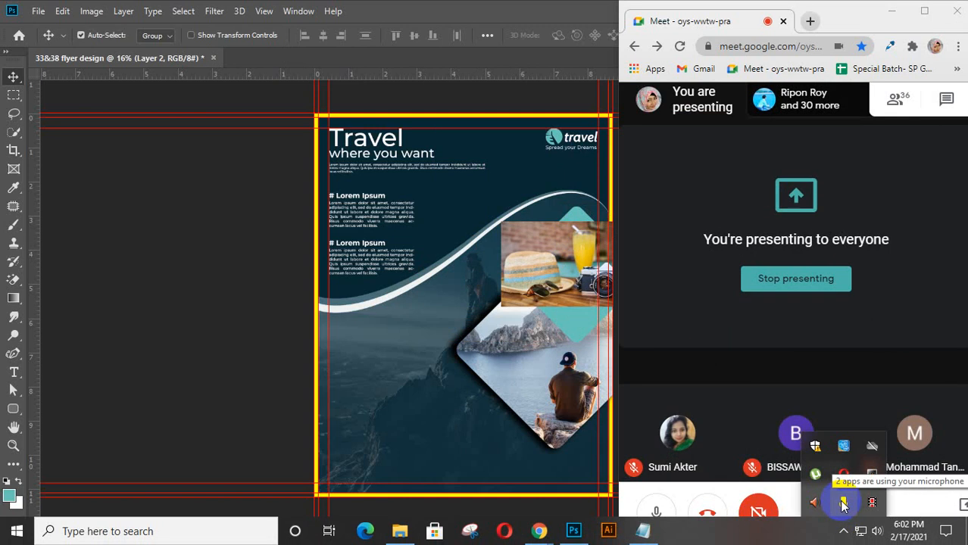
pyautogui.click(629, 283)
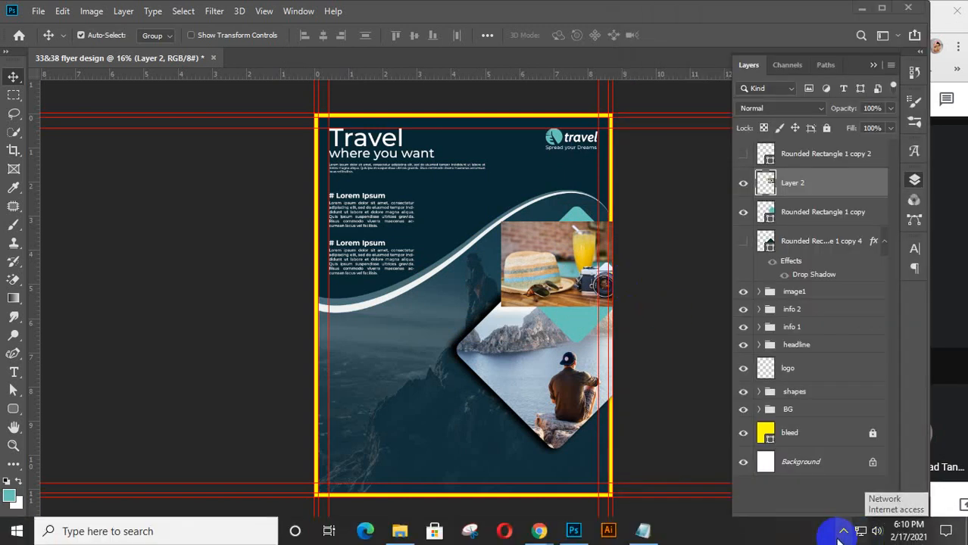
pyautogui.click(838, 535)
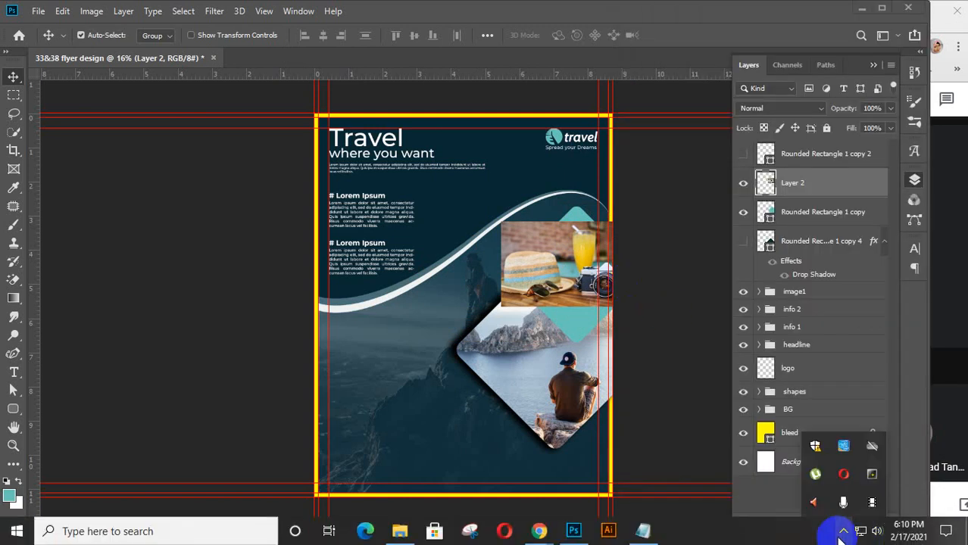
pyautogui.click(871, 503)
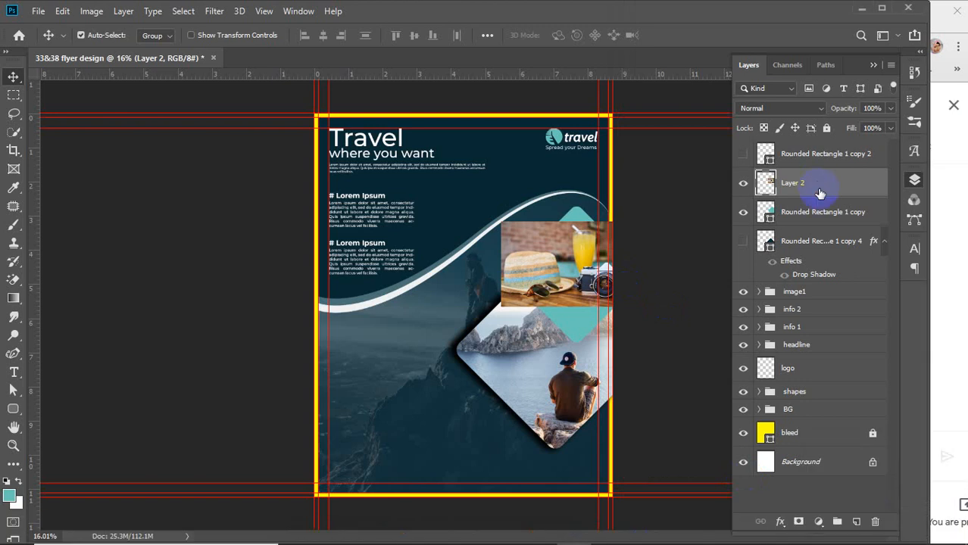
# Toggle the visibility of the hat photo and the teal diamond to check which layer each one is on
pyautogui.click(743, 184)
pyautogui.click(743, 183)
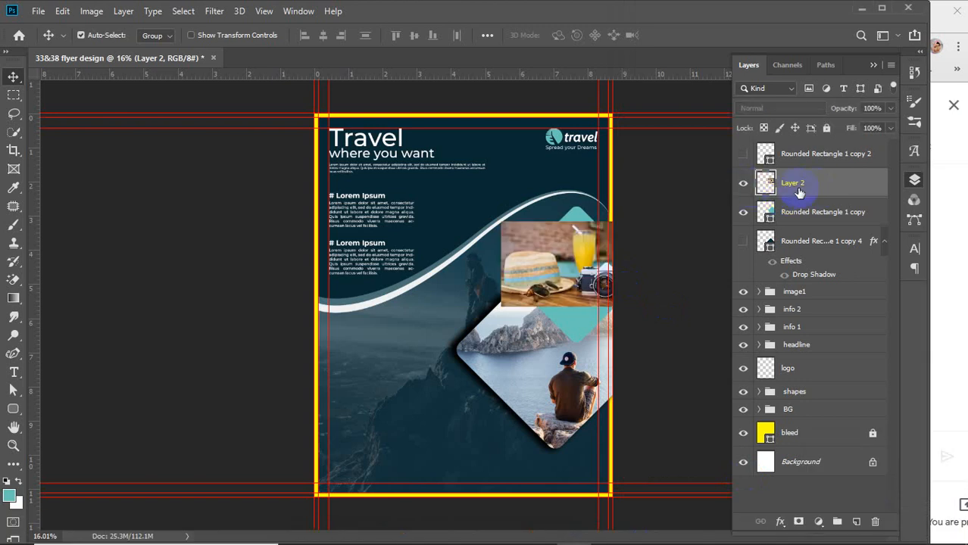
pyautogui.click(831, 216)
pyautogui.click(742, 212)
pyautogui.click(743, 212)
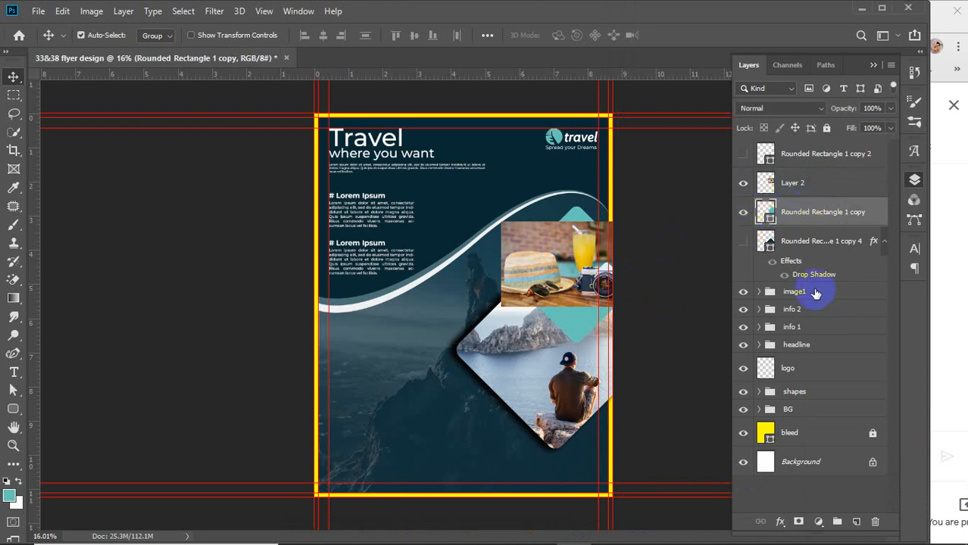
# Move the hat photo up off the teal diamond and place the diamond's layer below the image1 group
pyautogui.moveTo(577, 253); pyautogui.dragTo(571, 175)
pyautogui.click(804, 211)
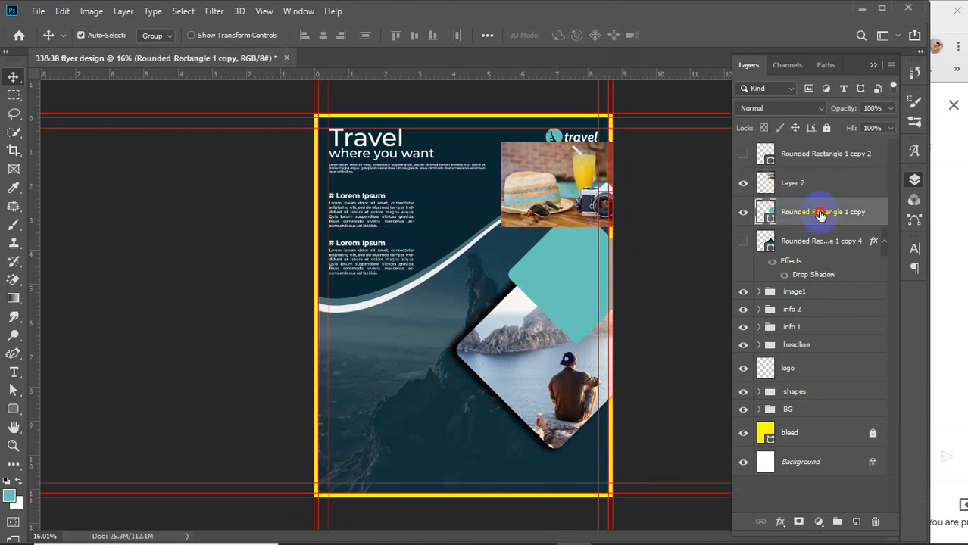
pyautogui.moveTo(815, 214); pyautogui.dragTo(803, 304)
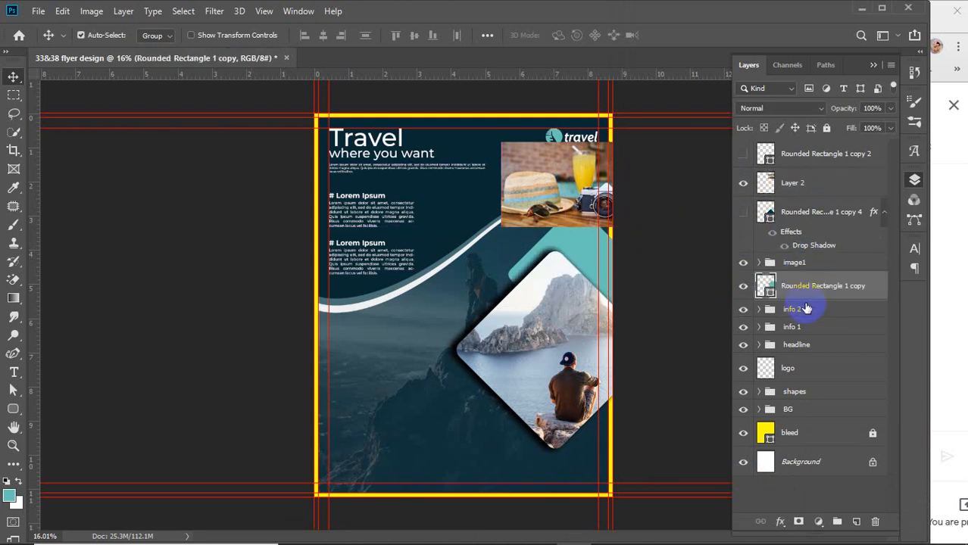
# Set the hat photo aside over the info blocks and shift the teal diamond slightly up and right
pyautogui.moveTo(559, 178); pyautogui.dragTo(373, 226)
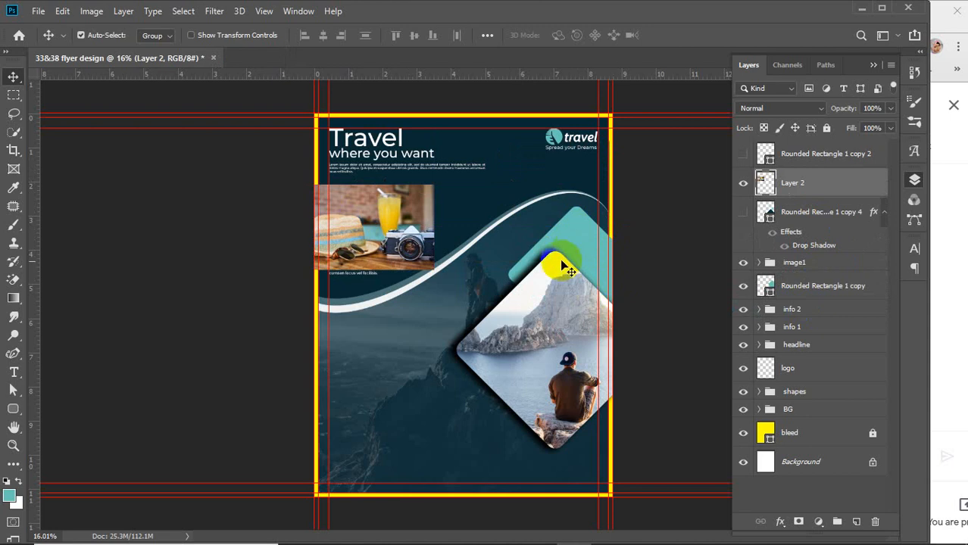
pyautogui.moveTo(584, 242); pyautogui.dragTo(583, 218)
# Move the hat photo back over the teal diamond, start Free Transform, and lower the photo's opacity to 80%
pyautogui.click(381, 216)
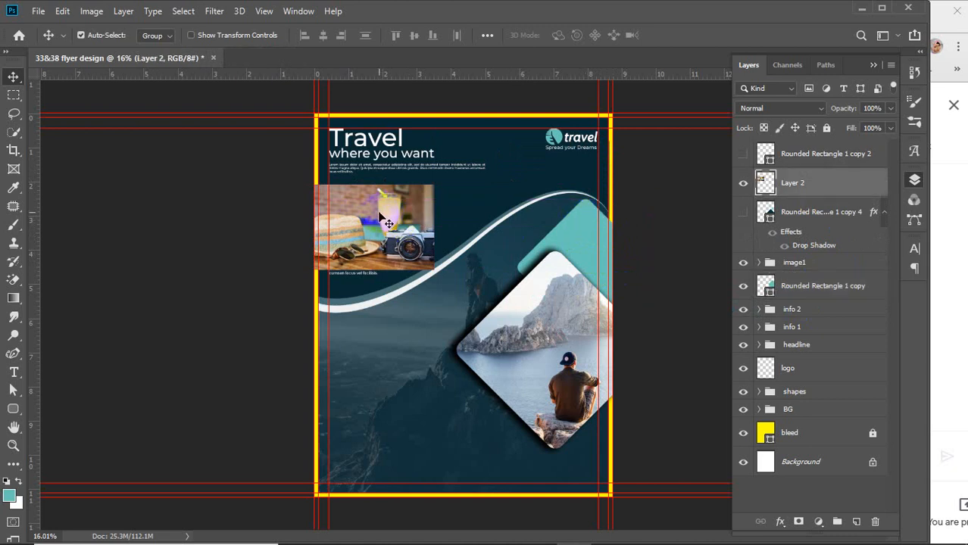
pyautogui.moveTo(380, 216); pyautogui.dragTo(583, 230)
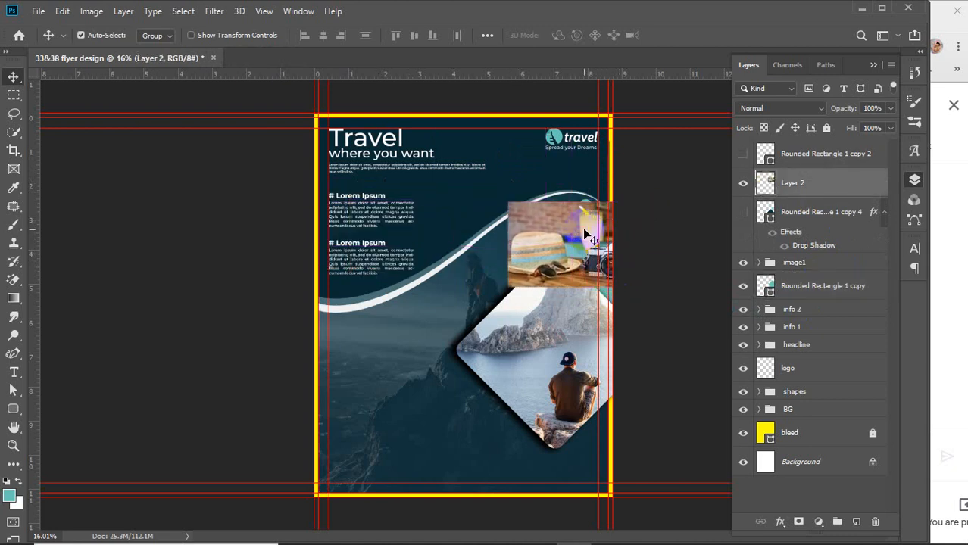
pyautogui.hotkey('ctrl', 't')
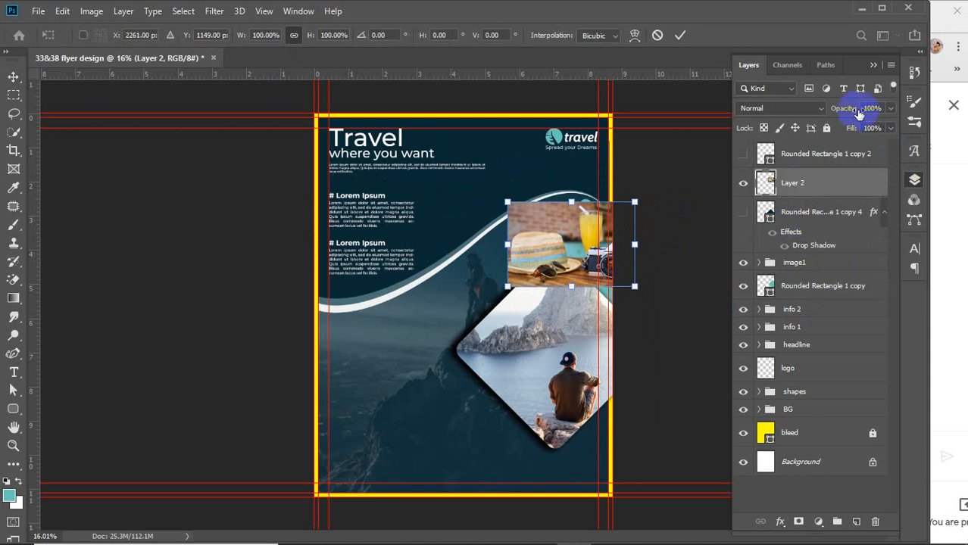
pyautogui.moveTo(858, 112); pyautogui.dragTo(831, 112)
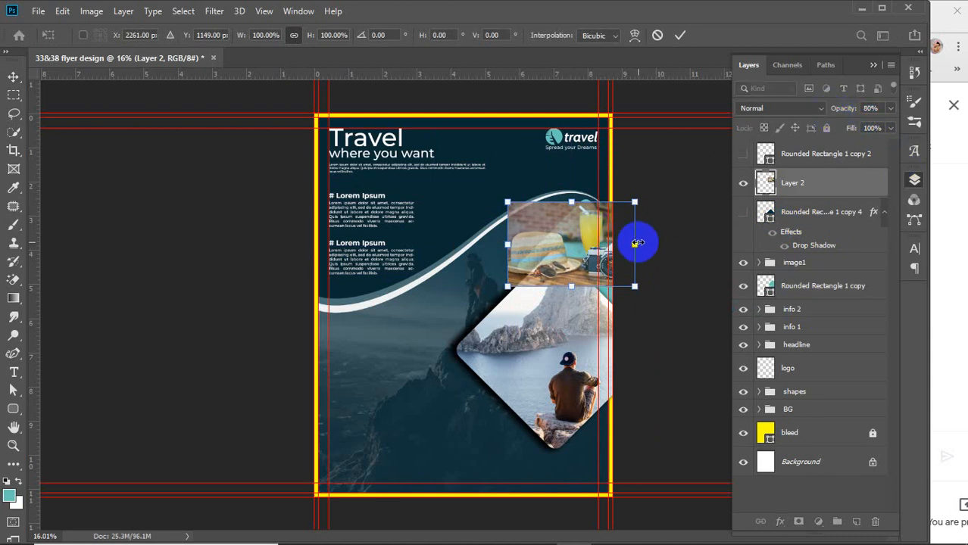
# Reposition and enlarge the hat photo to cover the diamond, apply the transform, and set its opacity to 100%
pyautogui.moveTo(536, 224); pyautogui.dragTo(545, 222)
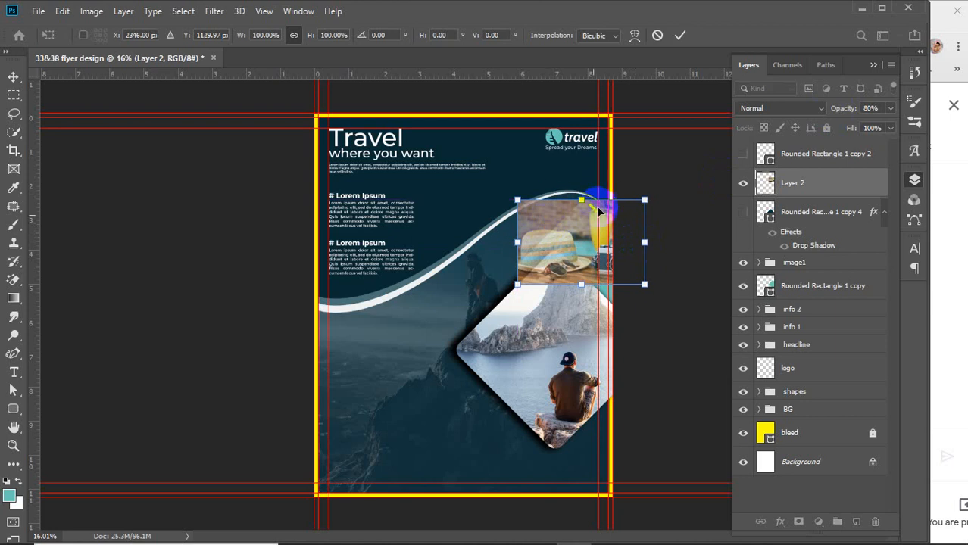
pyautogui.moveTo(644, 284); pyautogui.dragTo(645, 304)
pyautogui.click(680, 35)
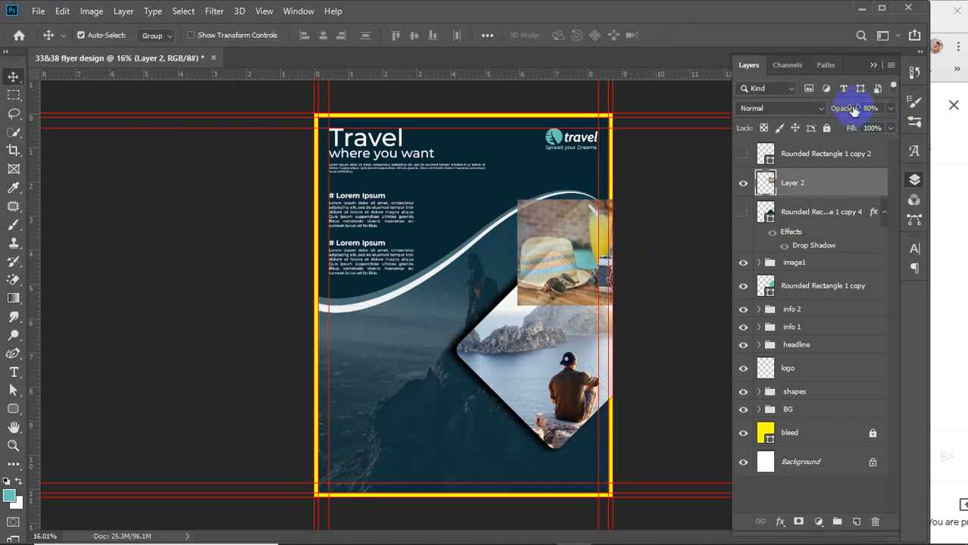
pyautogui.moveTo(853, 110); pyautogui.dragTo(939, 121)
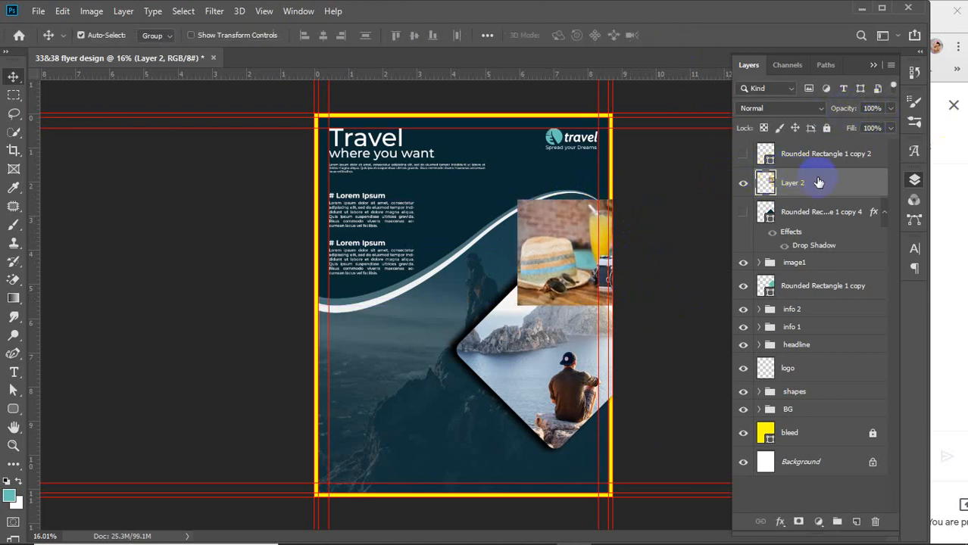
# Move the hat photo layer directly above the teal diamond layer and clip it to the diamond
pyautogui.moveTo(829, 183); pyautogui.dragTo(828, 275)
pyautogui.rightClick(816, 256)
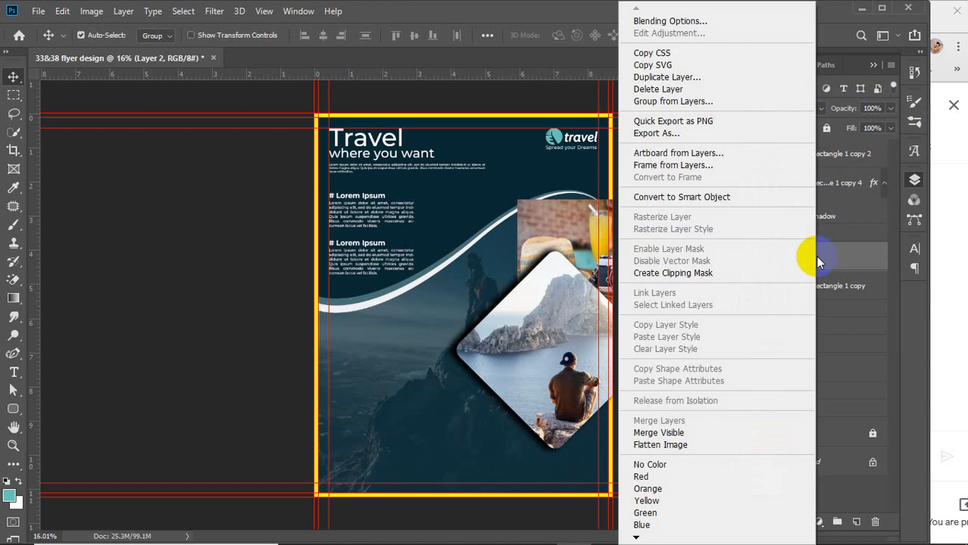
pyautogui.click(687, 273)
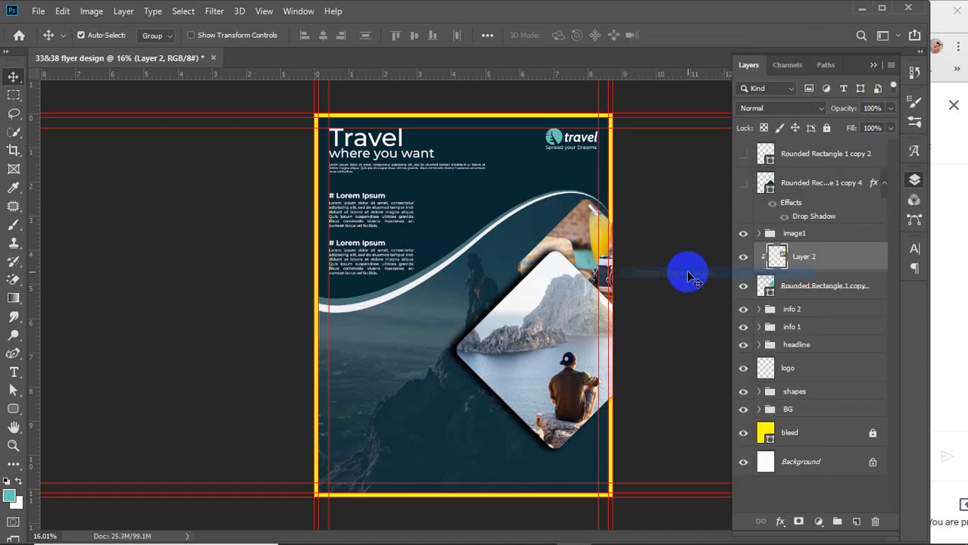
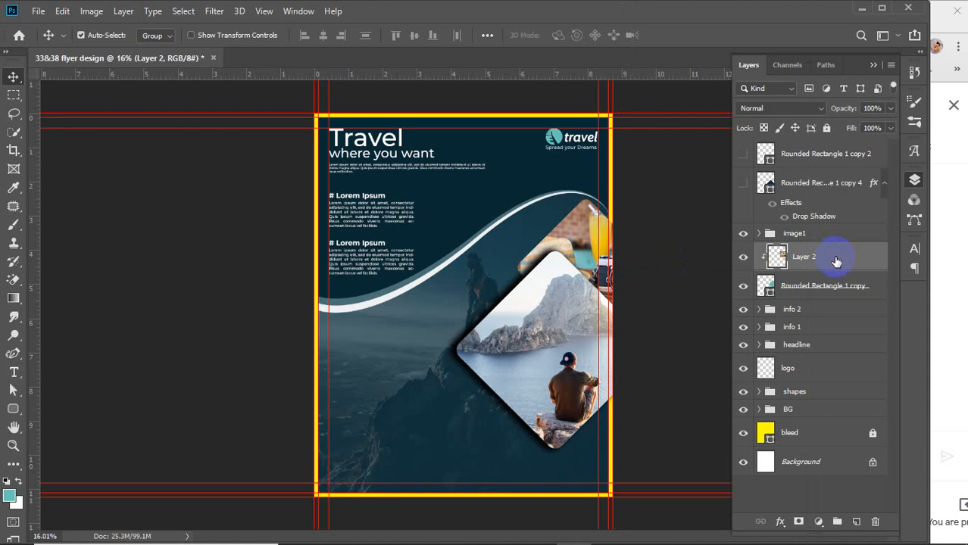
pyautogui.press('Delete')
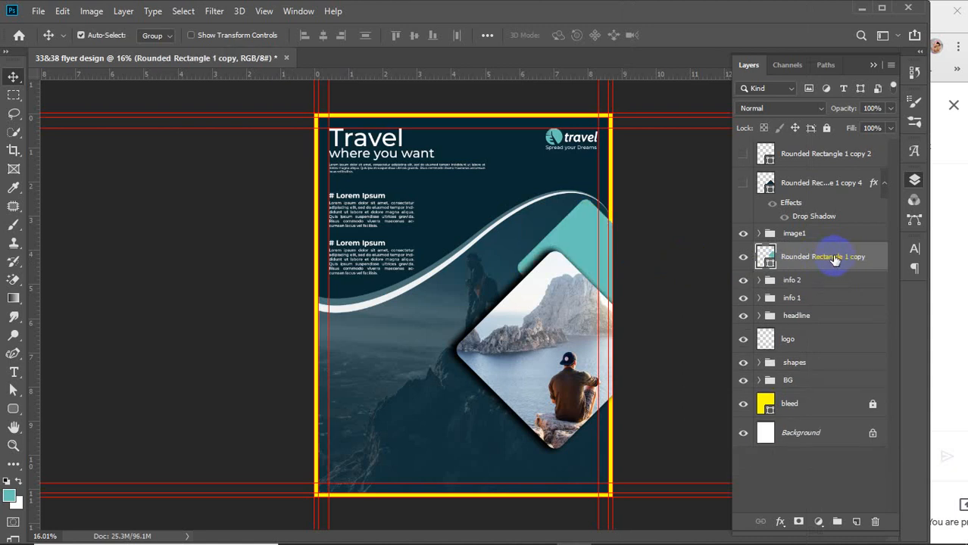
pyautogui.moveTo(833, 260); pyautogui.dragTo(833, 233)
pyautogui.hotkey('ctrl', 'z')
pyautogui.hotkey('ctrl', 'z')
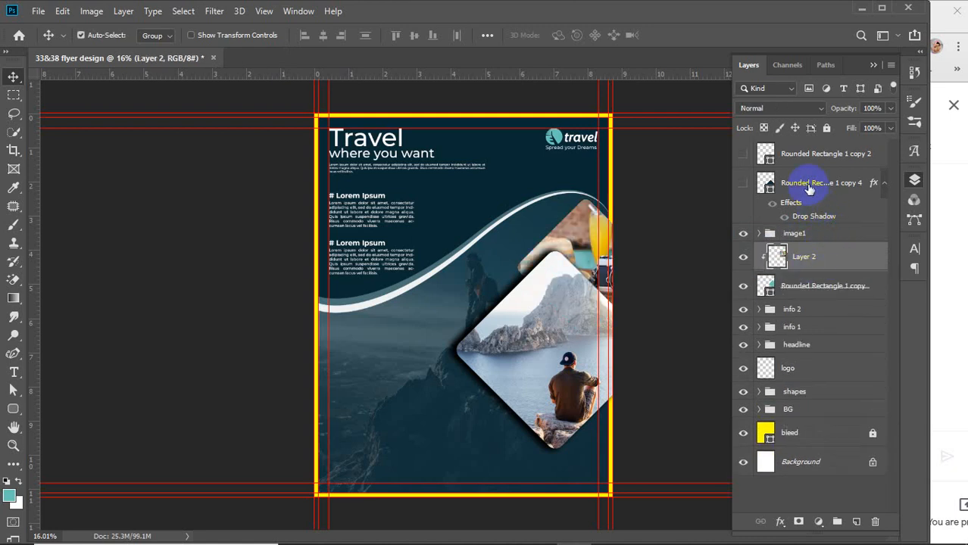
# Show the dark diamond with the drop shadow and move its layer below the teal diamond layer
pyautogui.click(840, 185)
pyautogui.click(741, 184)
pyautogui.click(742, 184)
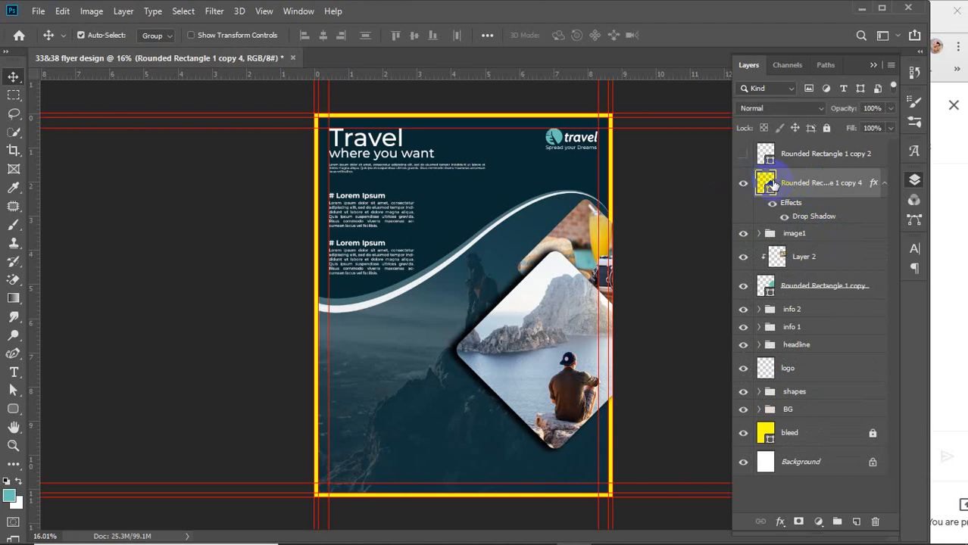
pyautogui.click(743, 183)
pyautogui.moveTo(795, 182); pyautogui.dragTo(805, 302)
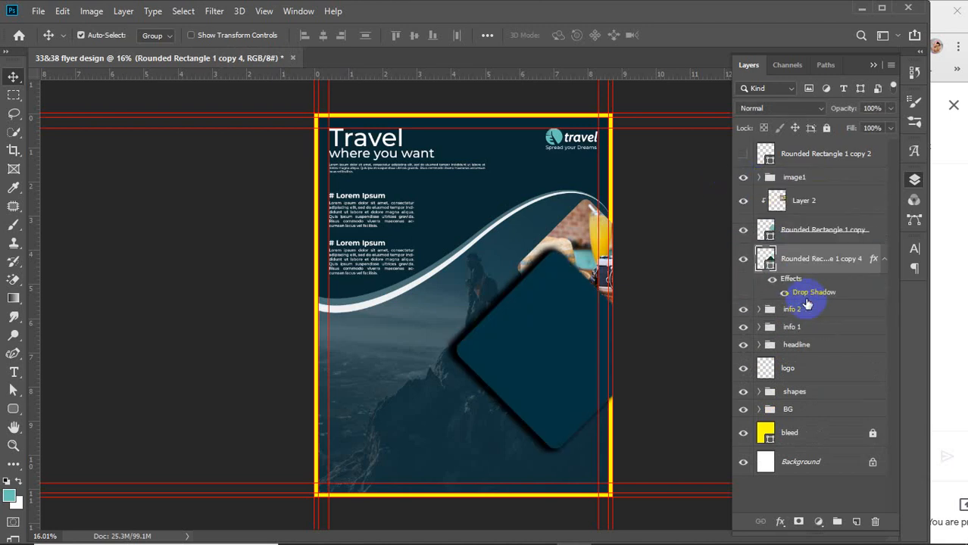
# Free-transform the dark shadow diamond behind the hat photo, scaling it to about 84% width and 80% height
pyautogui.hotkey('ctrl', 't')
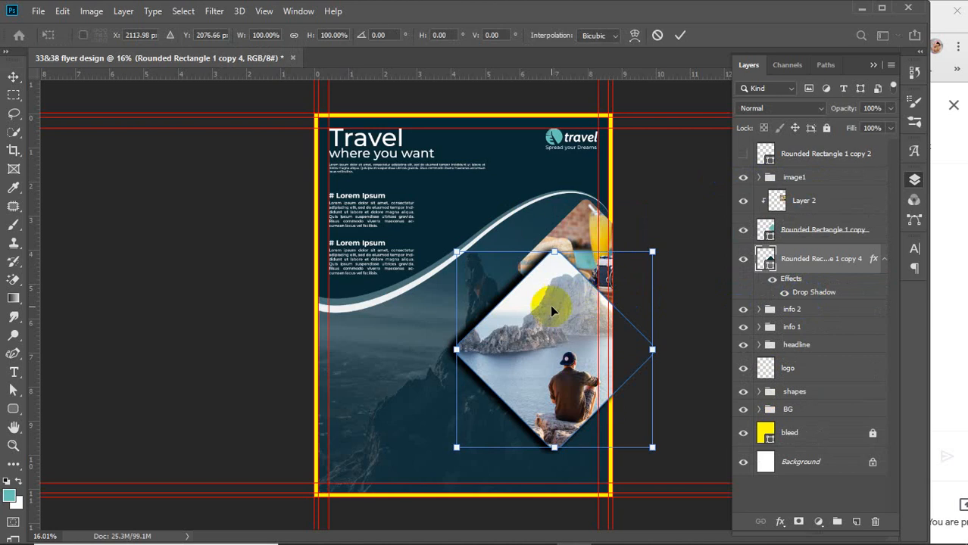
pyautogui.moveTo(555, 341); pyautogui.dragTo(581, 283)
pyautogui.moveTo(588, 395); pyautogui.dragTo(590, 334)
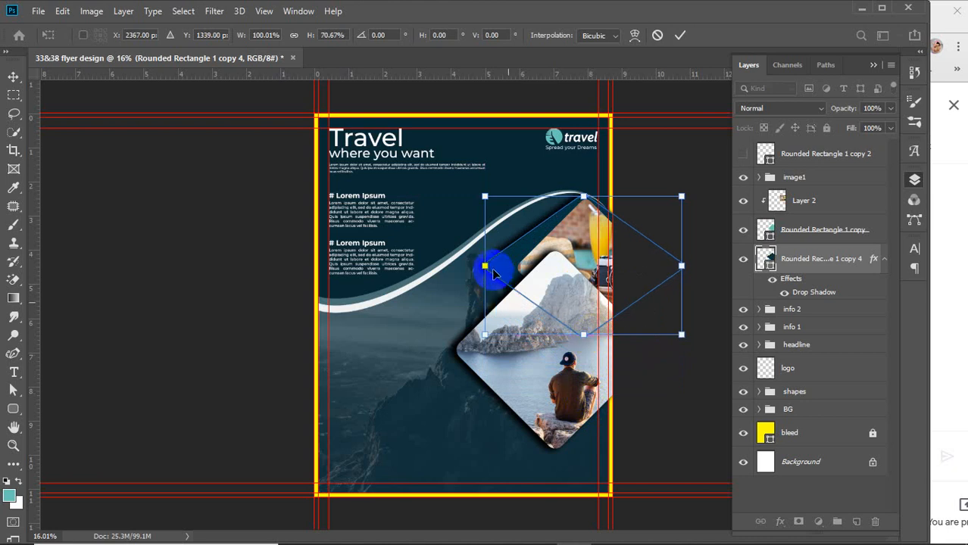
pyautogui.moveTo(485, 266); pyautogui.dragTo(503, 265)
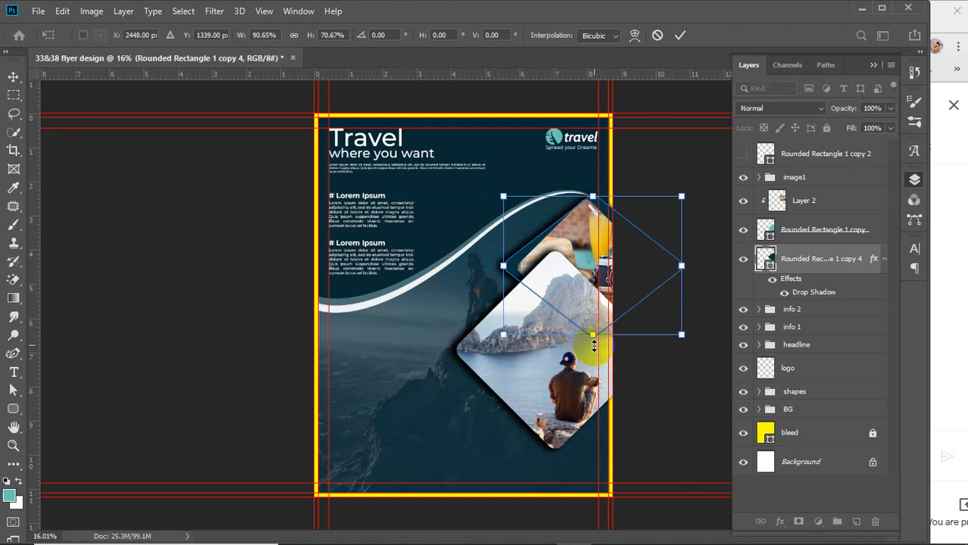
pyautogui.moveTo(593, 197); pyautogui.dragTo(592, 178)
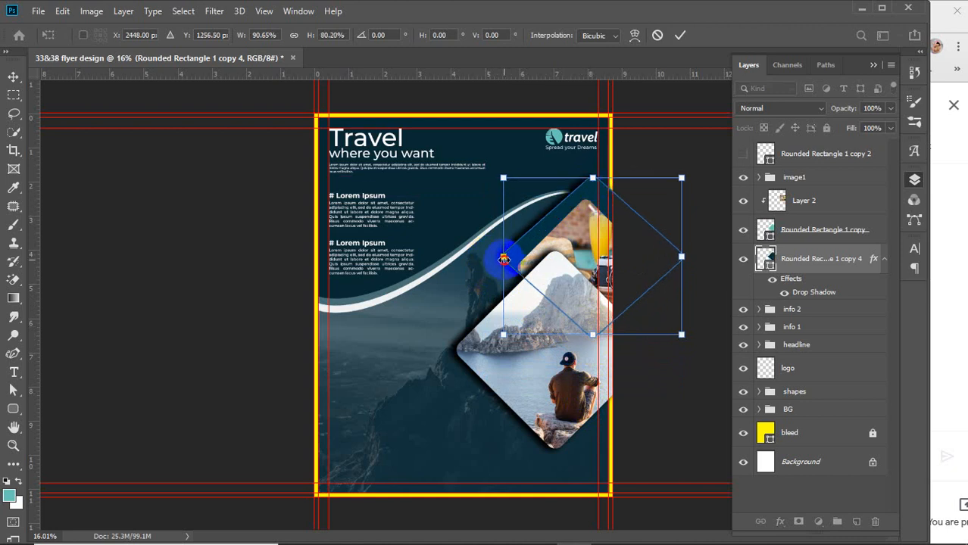
pyautogui.moveTo(504, 259); pyautogui.dragTo(515, 260)
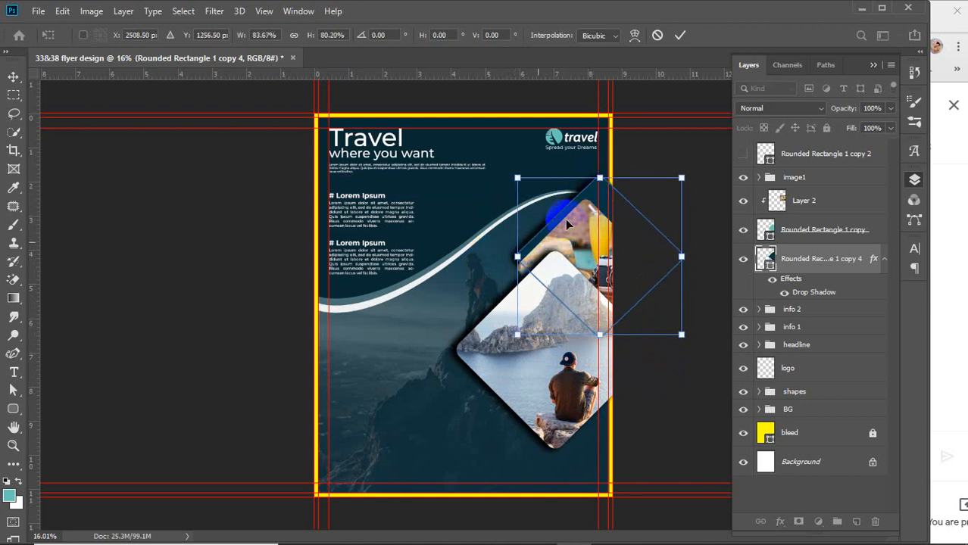
# Shift the shadow diamond down and left behind the hat photo and scale it to about 76% width and 73% height
pyautogui.moveTo(593, 197); pyautogui.dragTo(581, 215)
pyautogui.press('Down')
pyautogui.press('Down')
pyautogui.press('Down')
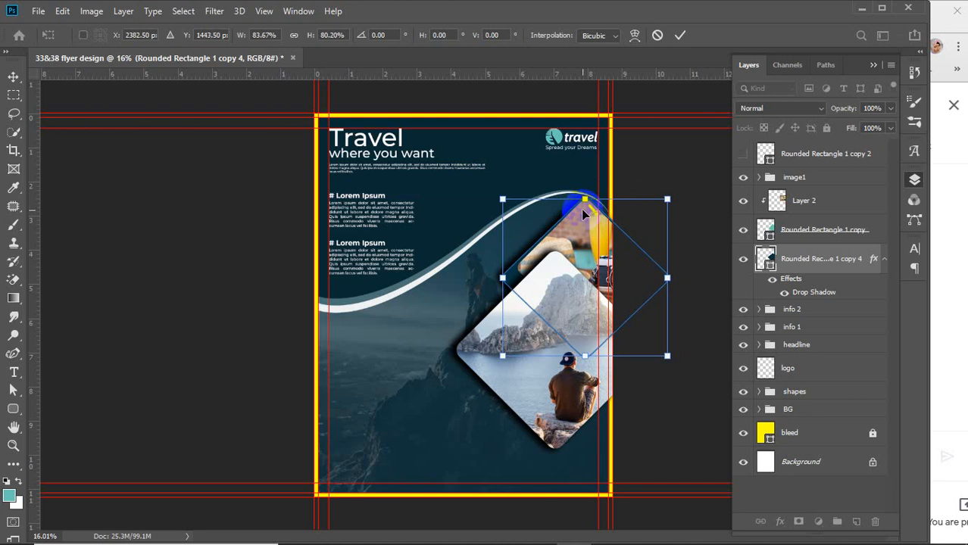
pyautogui.click(504, 280)
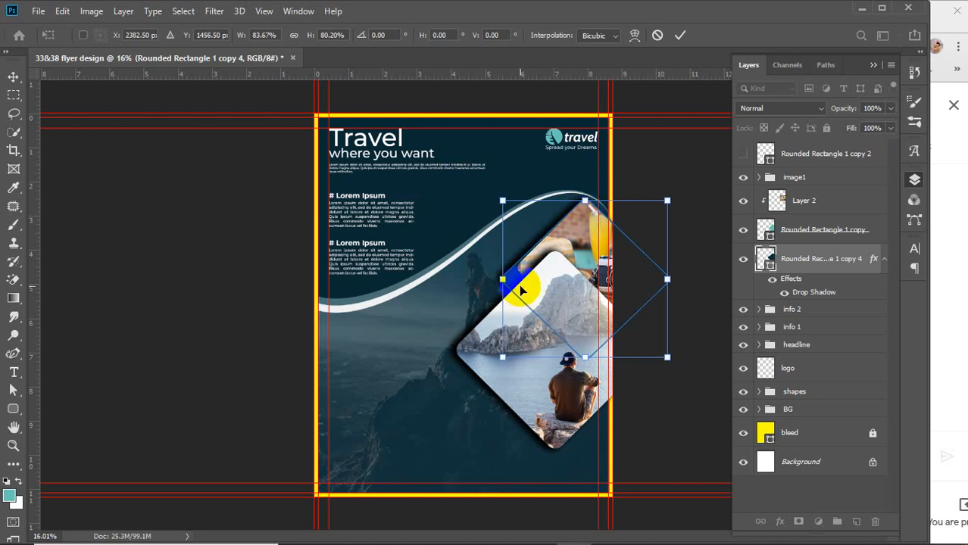
pyautogui.moveTo(503, 280); pyautogui.dragTo(514, 269)
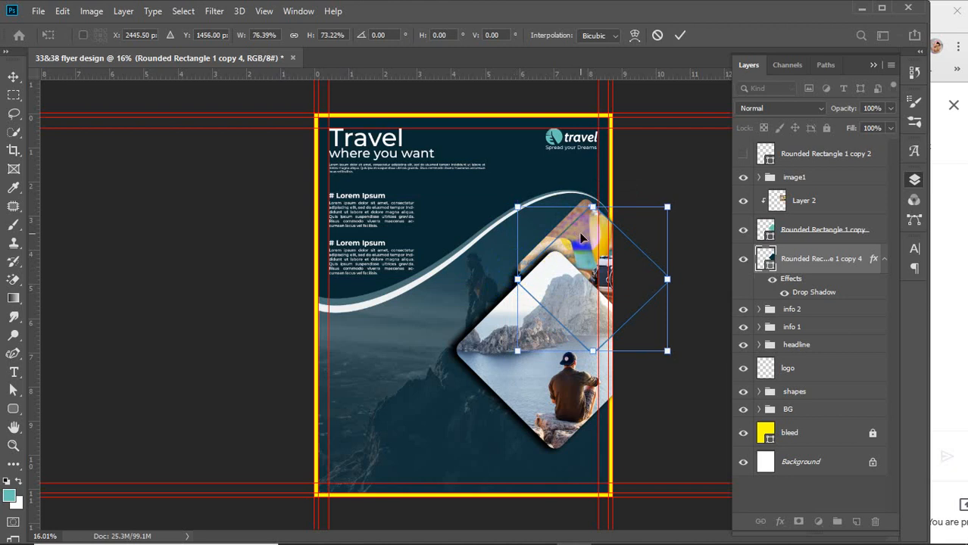
# Nudge the shadow diamond up and slightly left to line up with the hat photo's upper-left edge
pyautogui.press('Up')
pyautogui.press('Up')
pyautogui.press('Up')
pyautogui.press('Up')
pyautogui.press('Up')
pyautogui.press('Up')
pyautogui.press('Up')
pyautogui.press('Up')
pyautogui.press('Up')
pyautogui.press('Up')
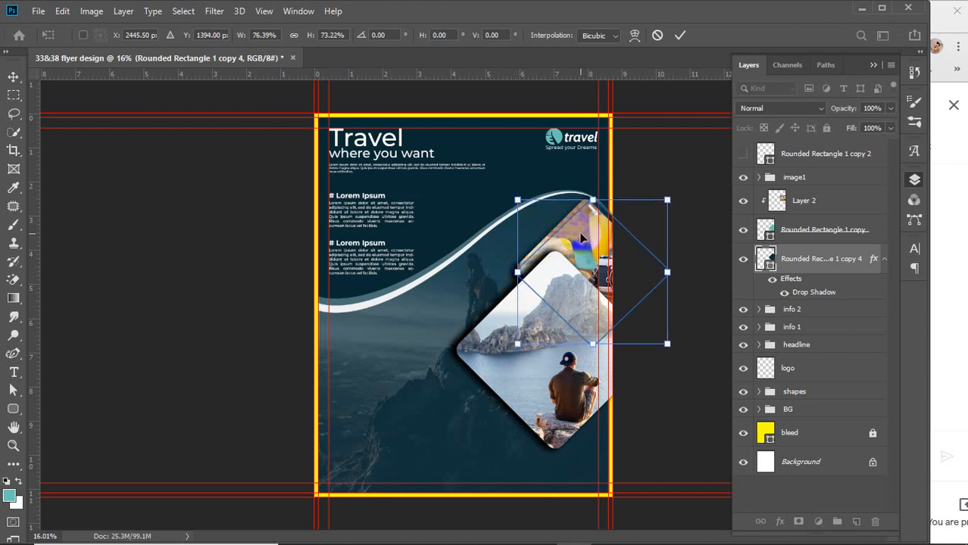
pyautogui.press('Left')
pyautogui.press('Left')
pyautogui.press('Left')
pyautogui.press('Left')
pyautogui.press('Left')
pyautogui.press('Left')
pyautogui.press('Left')
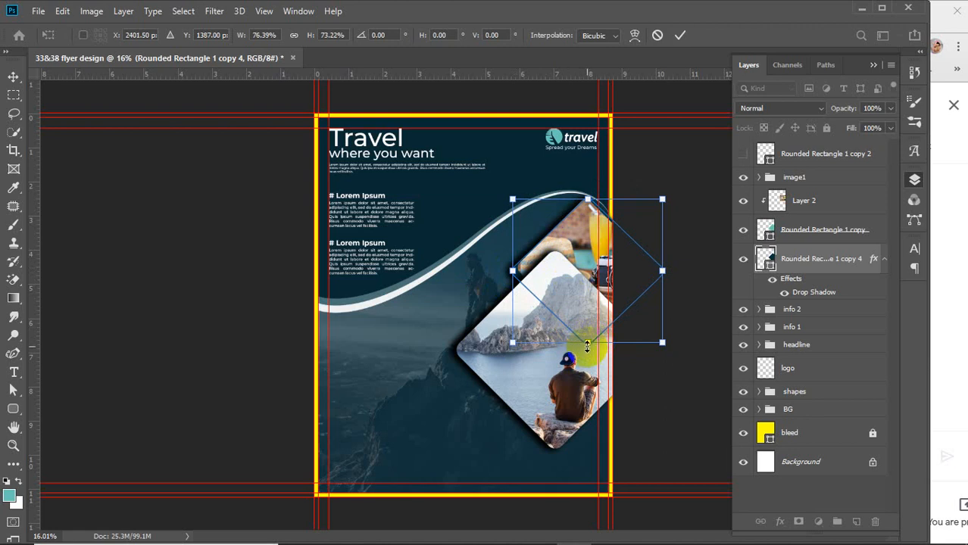
# Fine-tune the shadow diamond's edges around the hat photo to about 76.5% width and 70.7% height
pyautogui.moveTo(587, 346); pyautogui.dragTo(587, 341)
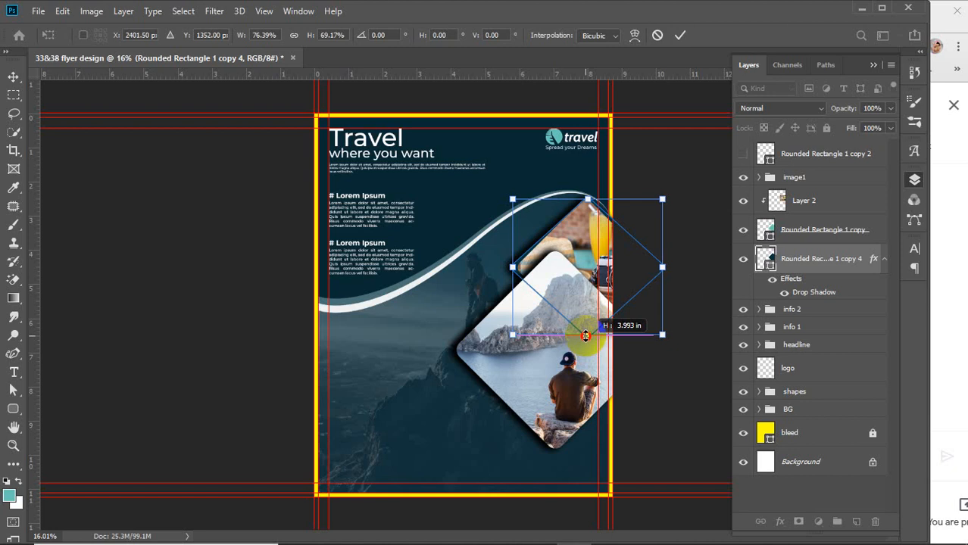
pyautogui.moveTo(586, 336); pyautogui.dragTo(586, 329)
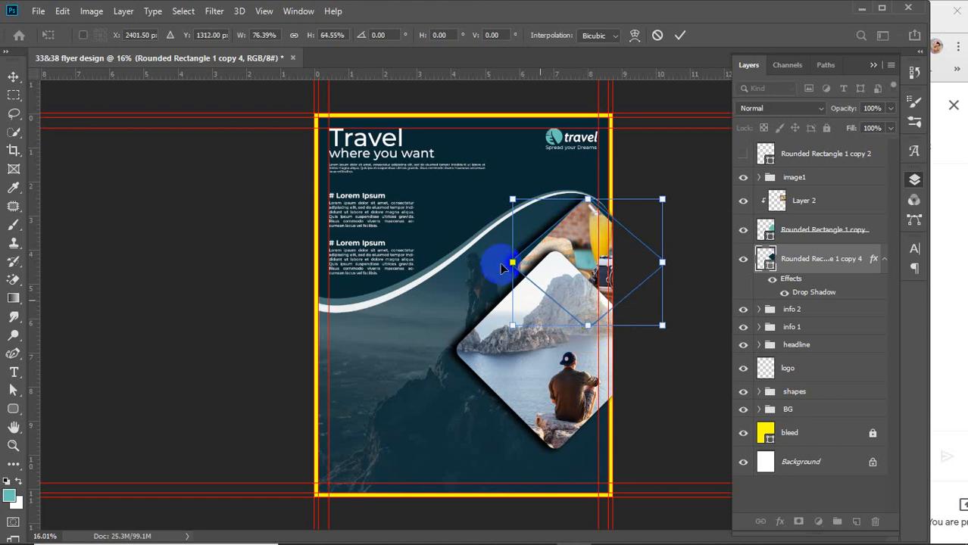
pyautogui.moveTo(513, 262); pyautogui.dragTo(515, 266)
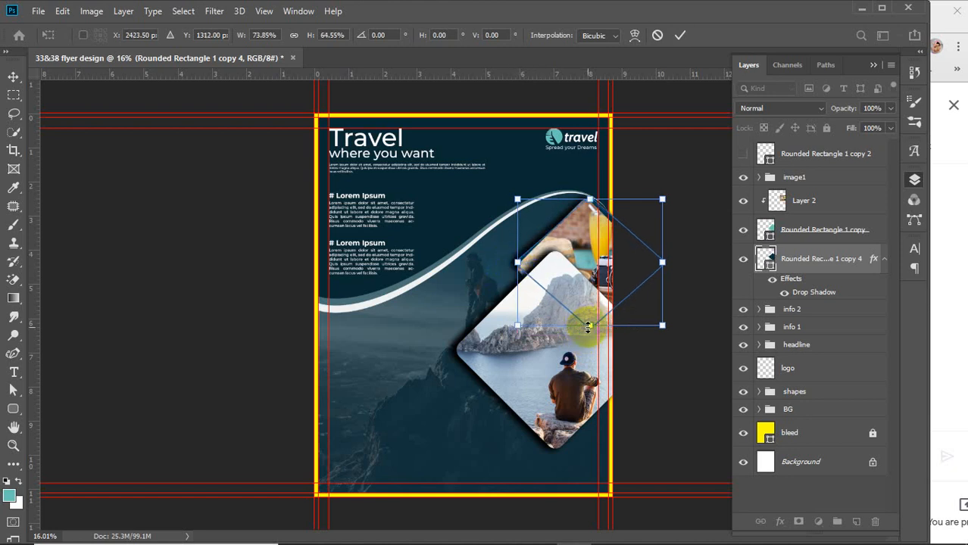
pyautogui.moveTo(588, 327); pyautogui.dragTo(589, 335)
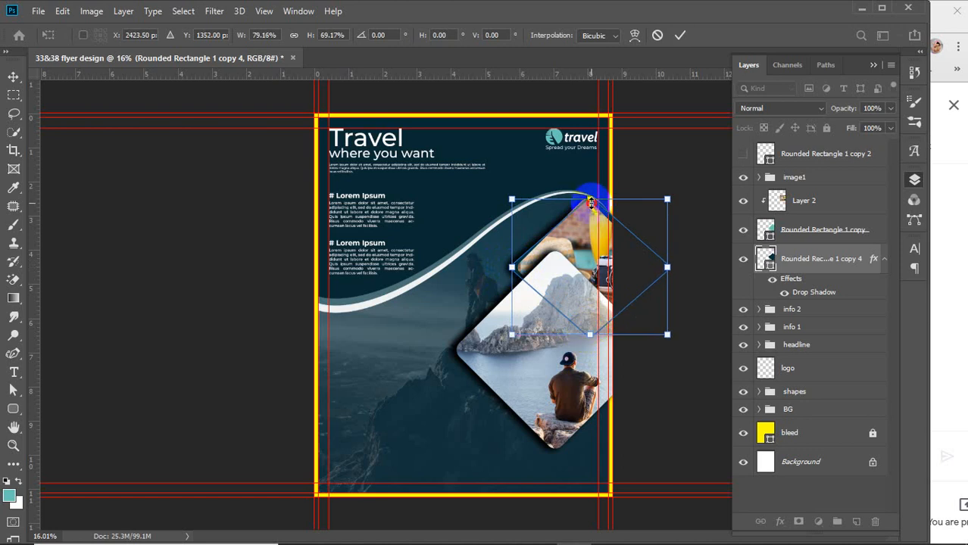
pyautogui.moveTo(591, 202); pyautogui.dragTo(590, 196)
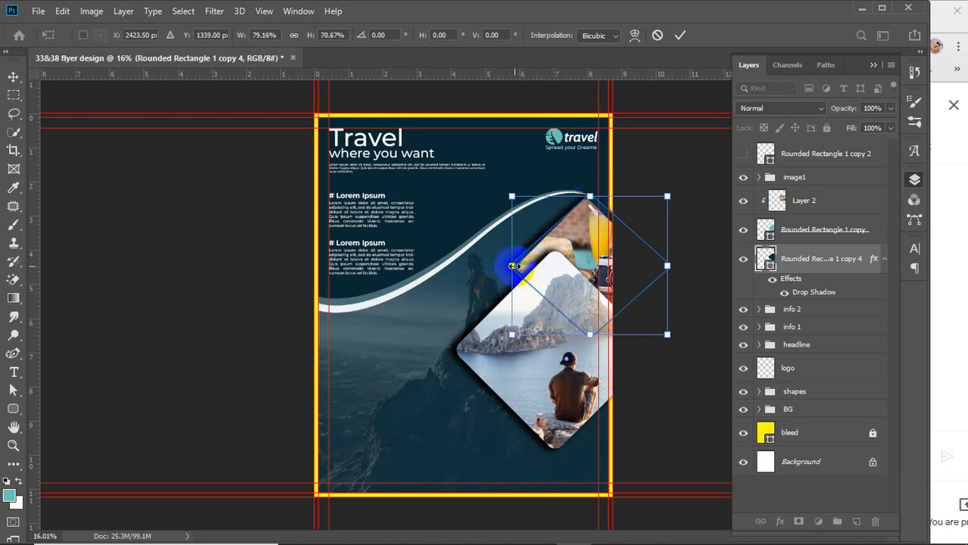
pyautogui.moveTo(514, 266); pyautogui.dragTo(520, 267)
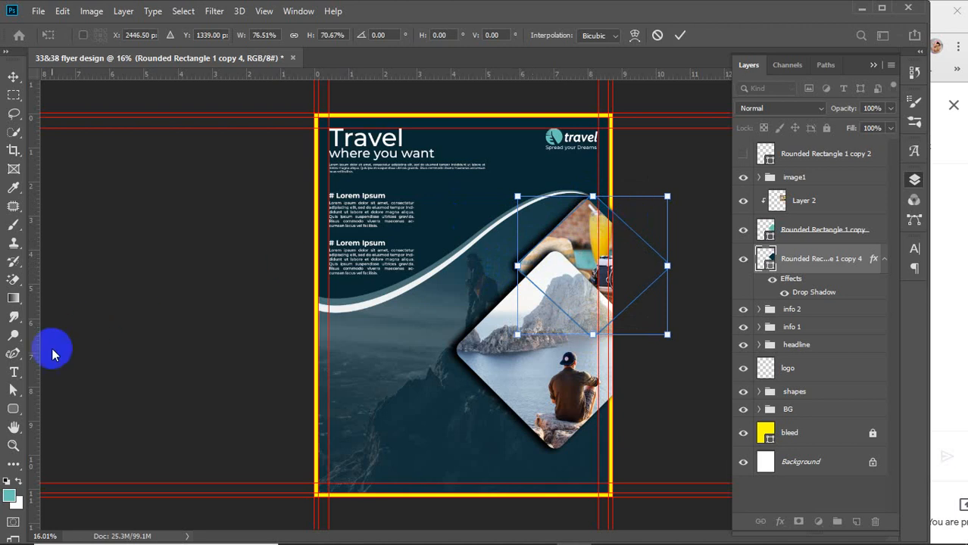
# Apply the transform and reshape the shadow diamond's left corner by moving its anchor points with the Direct Selection tool
pyautogui.click(14, 393)
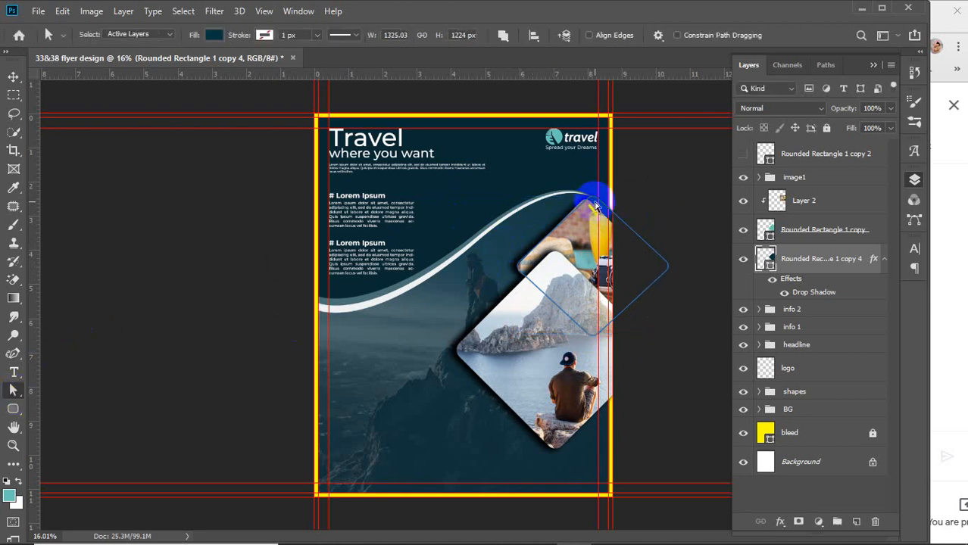
pyautogui.click(593, 200)
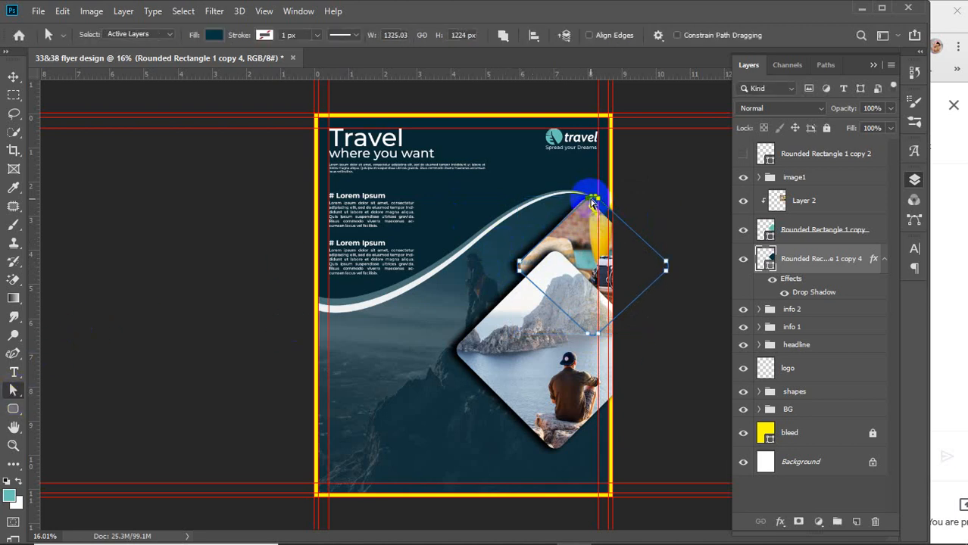
pyautogui.click(525, 261)
pyautogui.scroll(4, 611, 244)
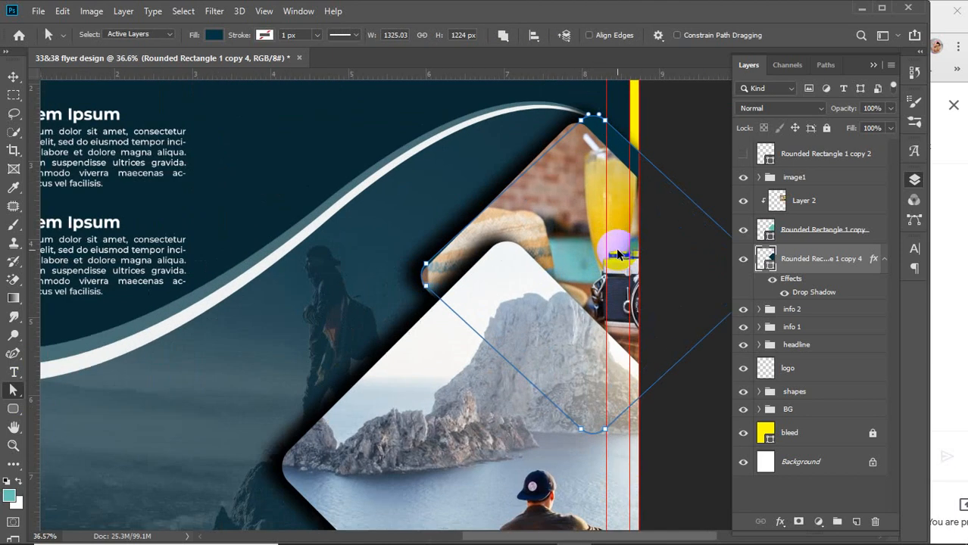
pyautogui.scroll(1, 618, 255)
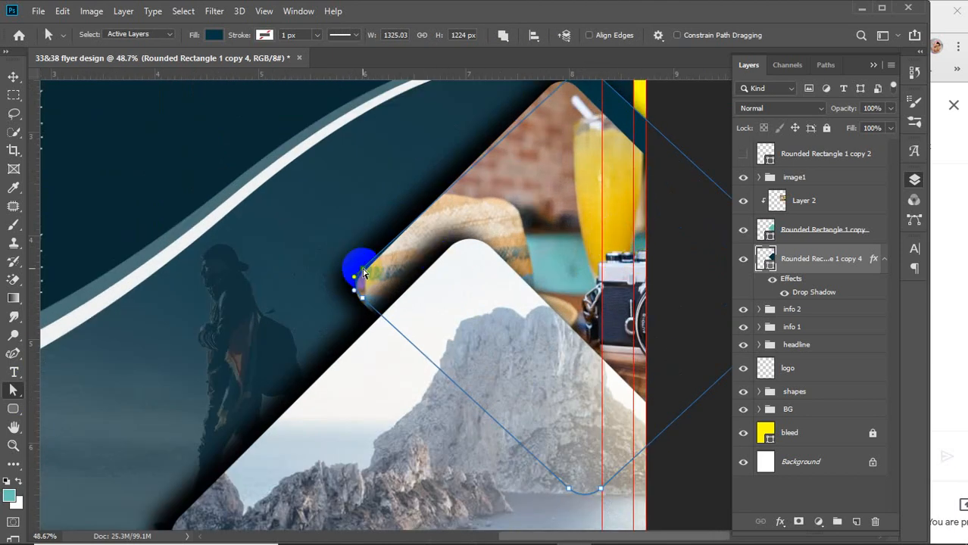
pyautogui.moveTo(362, 273); pyautogui.dragTo(367, 308)
# Move the shadow diamond's top and right corner anchor points inward so its top corner follows the hat photo
pyautogui.moveTo(537, 221); pyautogui.dragTo(512, 314)
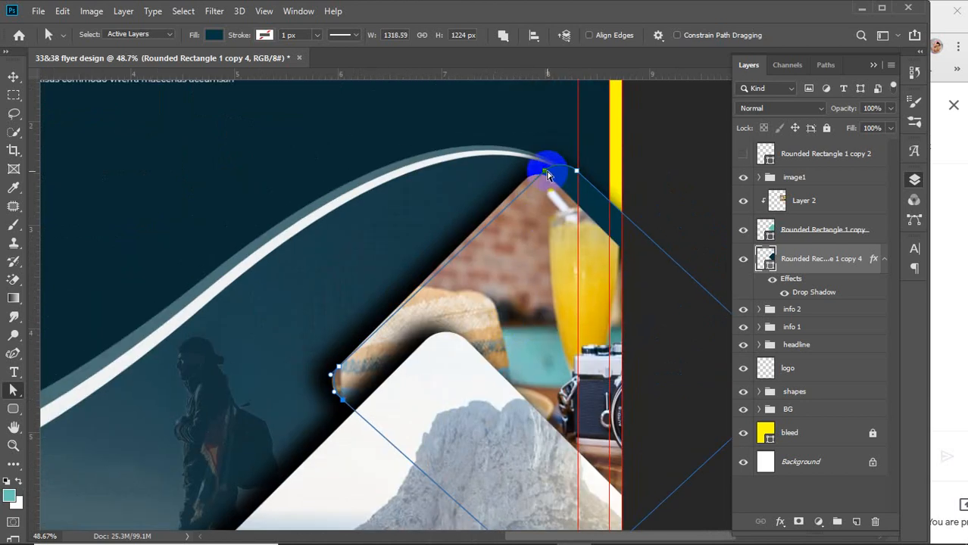
pyautogui.moveTo(540, 168)
pyautogui.mouseDown()
pyautogui.moveTo(530, 179)
pyautogui.moveTo(573, 180)
pyautogui.moveTo(544, 174)
pyautogui.moveTo(550, 181)
pyautogui.mouseUp()
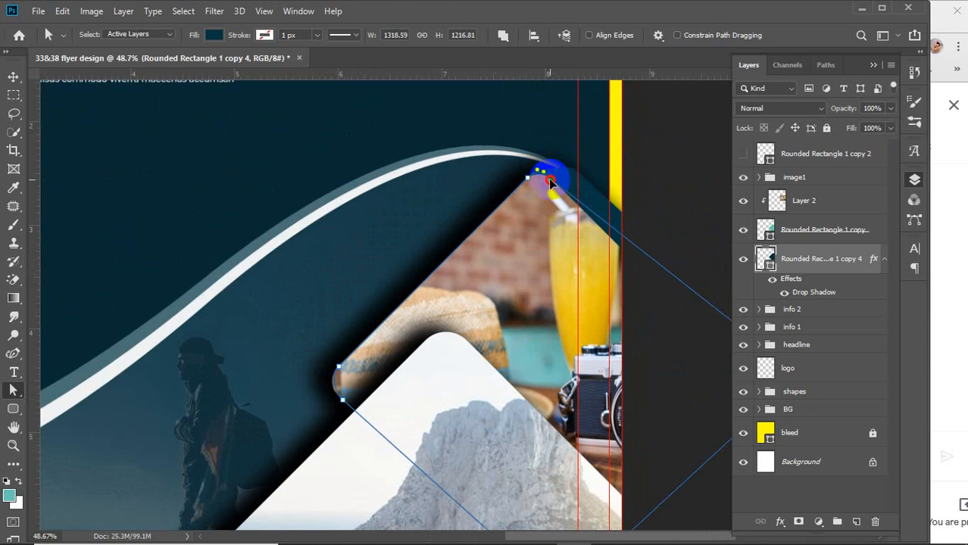
pyautogui.moveTo(615, 275); pyautogui.dragTo(430, 178)
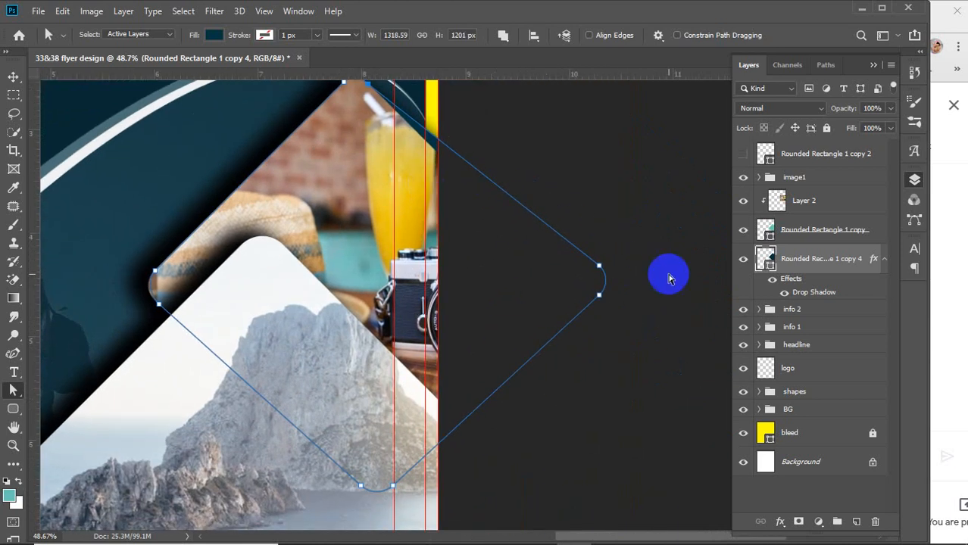
pyautogui.moveTo(592, 264)
pyautogui.mouseDown()
pyautogui.moveTo(602, 265)
pyautogui.moveTo(606, 287)
pyautogui.moveTo(597, 318)
pyautogui.moveTo(589, 277)
pyautogui.mouseUp()
pyautogui.click(589, 276)
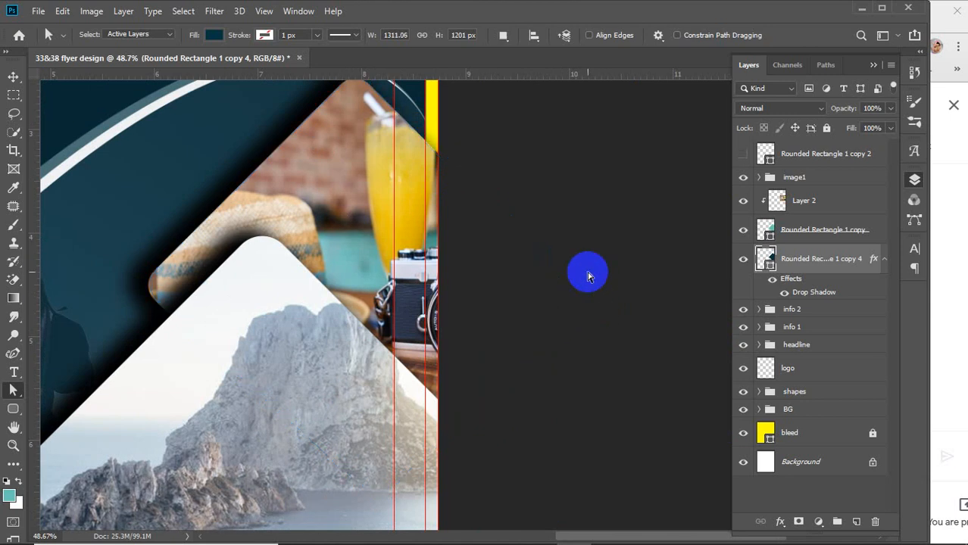
pyautogui.scroll(-4, 590, 277)
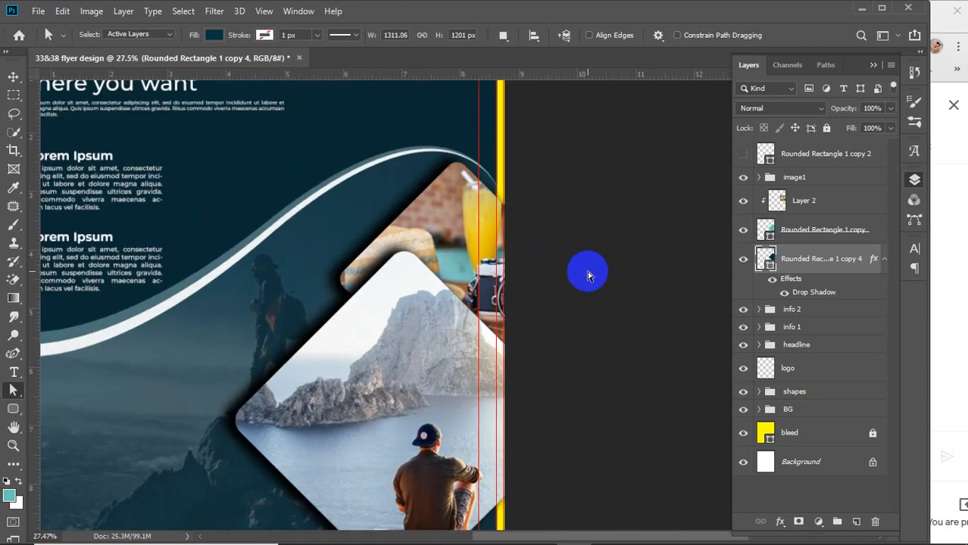
# Group the hat photo, teal diamond and shadow diamond layers
pyautogui.click(815, 233)
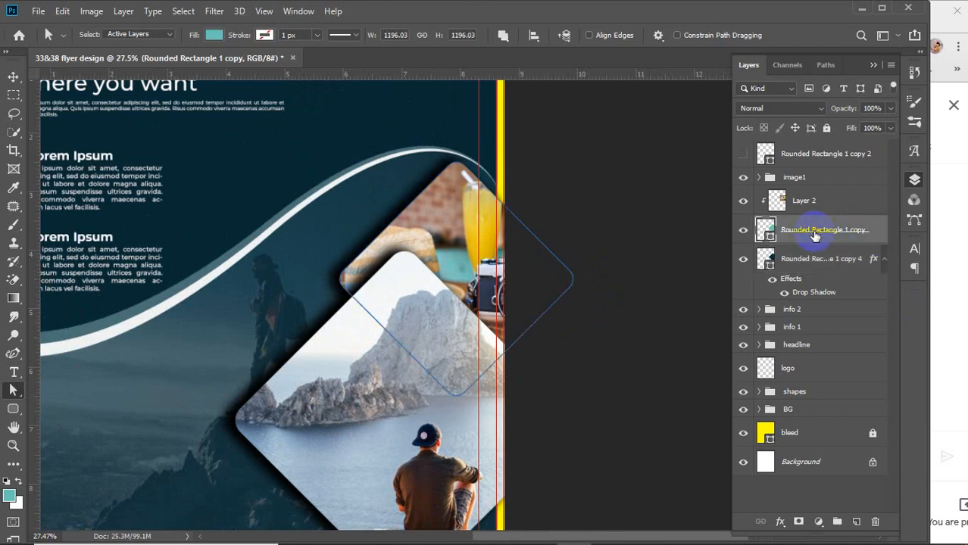
pyautogui.click(831, 201)
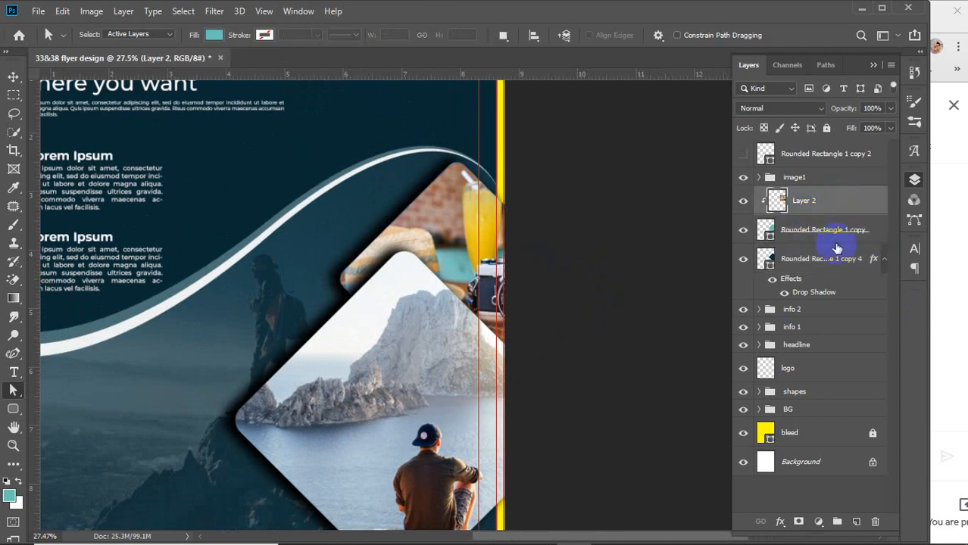
pyautogui.keyDown('ctrl'); pyautogui.click(821, 259); pyautogui.keyUp('ctrl')
pyautogui.hotkey('ctrl', 'g')
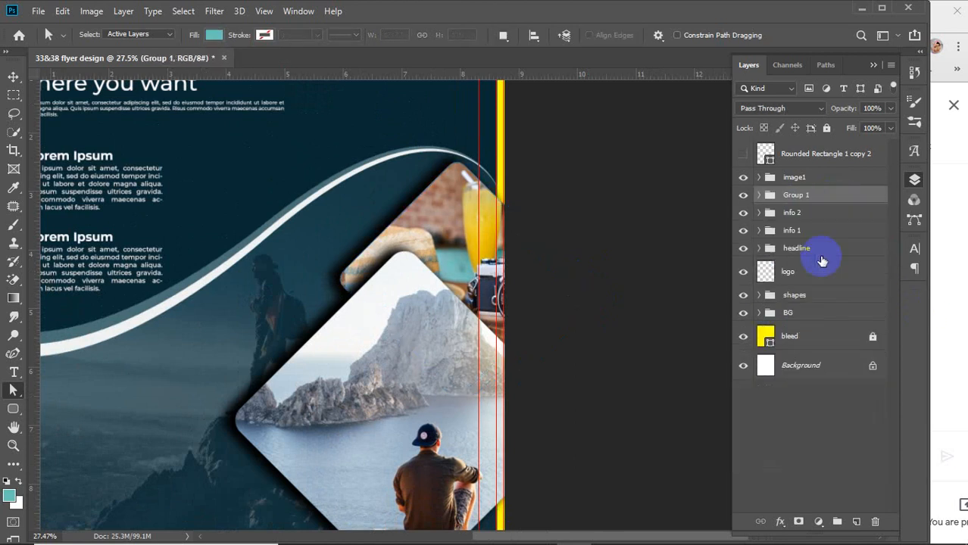
# Rename the hat photo's group image2 and duplicate it between the info 2 and info 1 groups
pyautogui.doubleClick(794, 201)
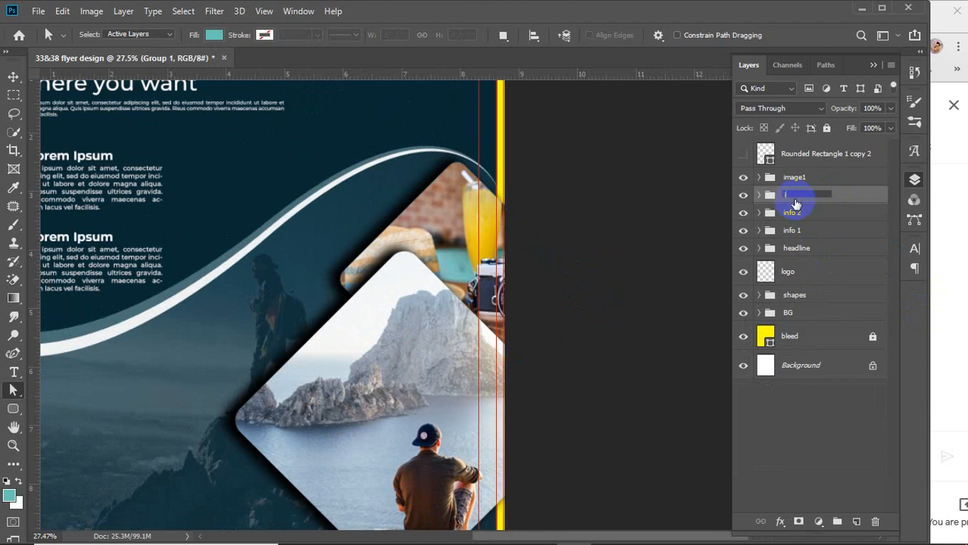
pyautogui.write('image2')
pyautogui.press('Return')
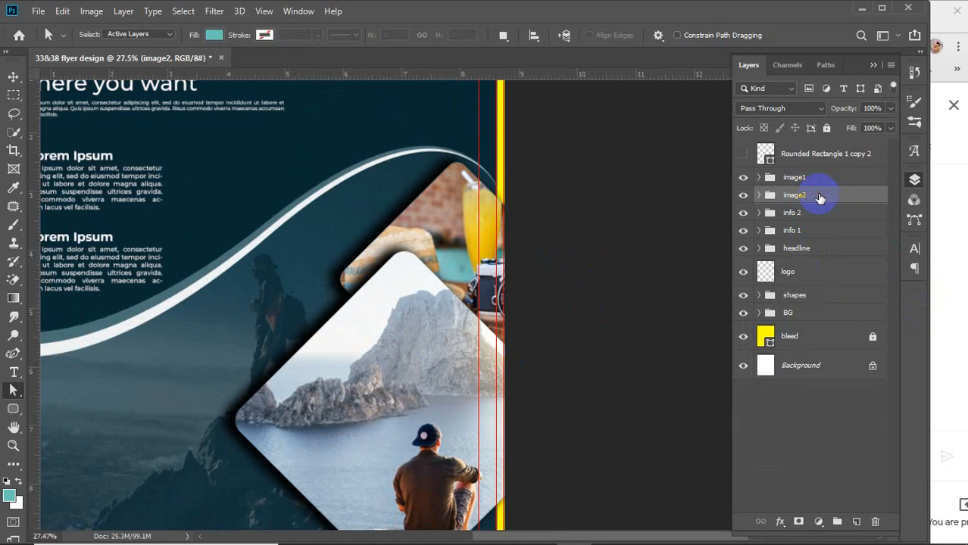
pyautogui.moveTo(819, 196); pyautogui.dragTo(814, 227)
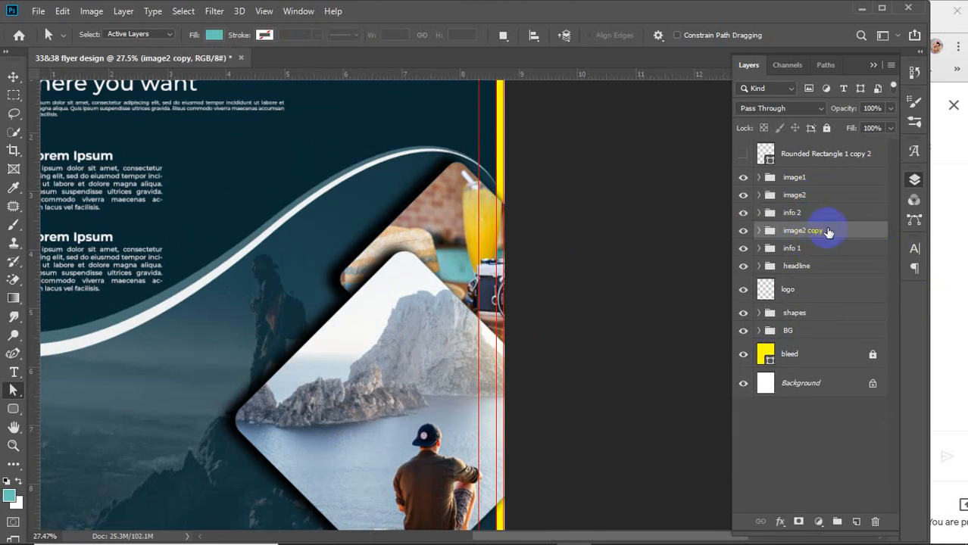
# Delete the hidden Rounded Rectangle 1 copy 2 layer from the top of the layer stack
pyautogui.scroll(-4, 433, 248)
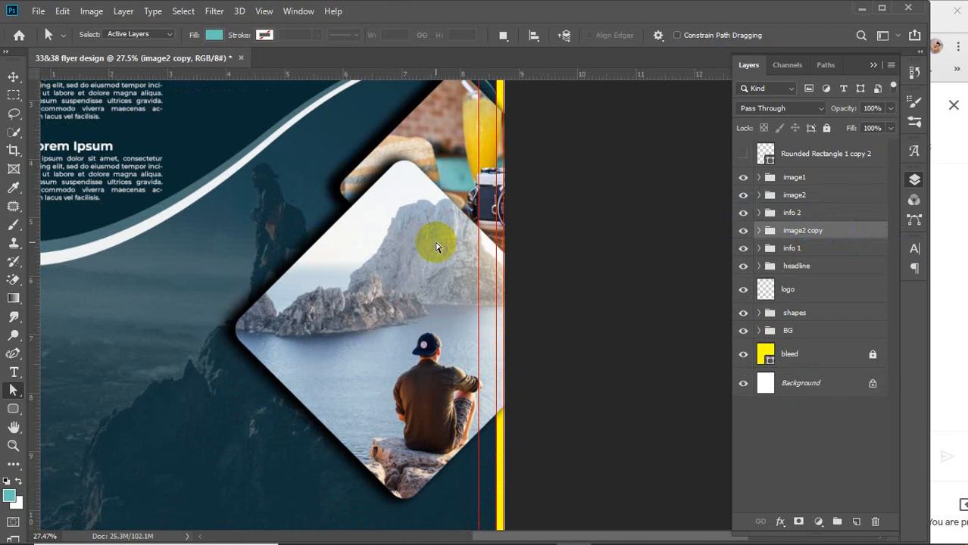
pyautogui.click(832, 157)
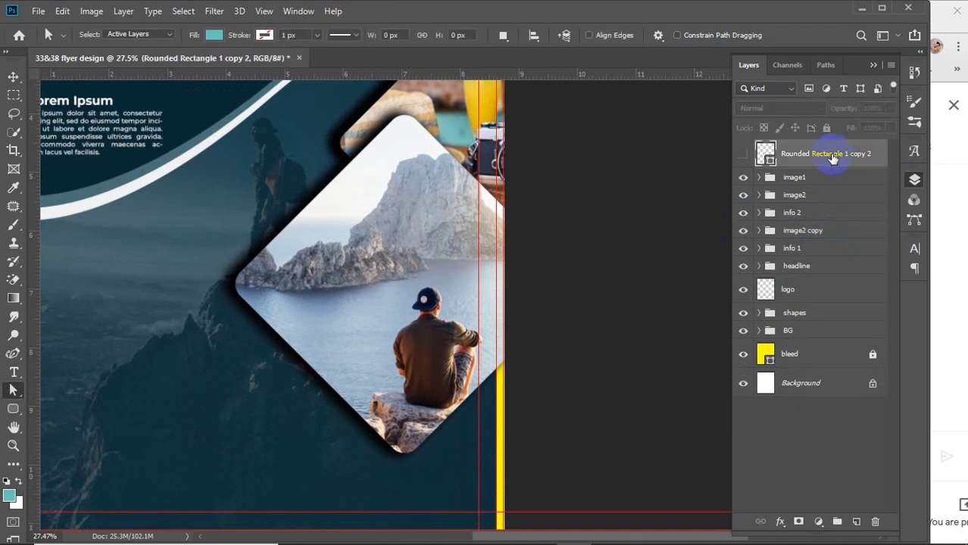
pyautogui.press('Delete')
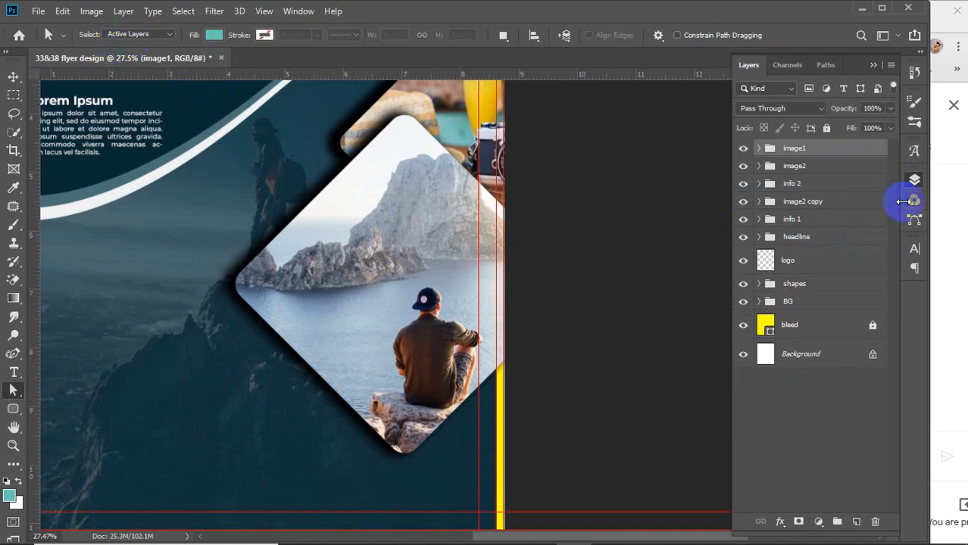
# Try to move a hat photo diamond down to the flyer's bottom-right corner with the Move tool, and undo the move
pyautogui.click(822, 203)
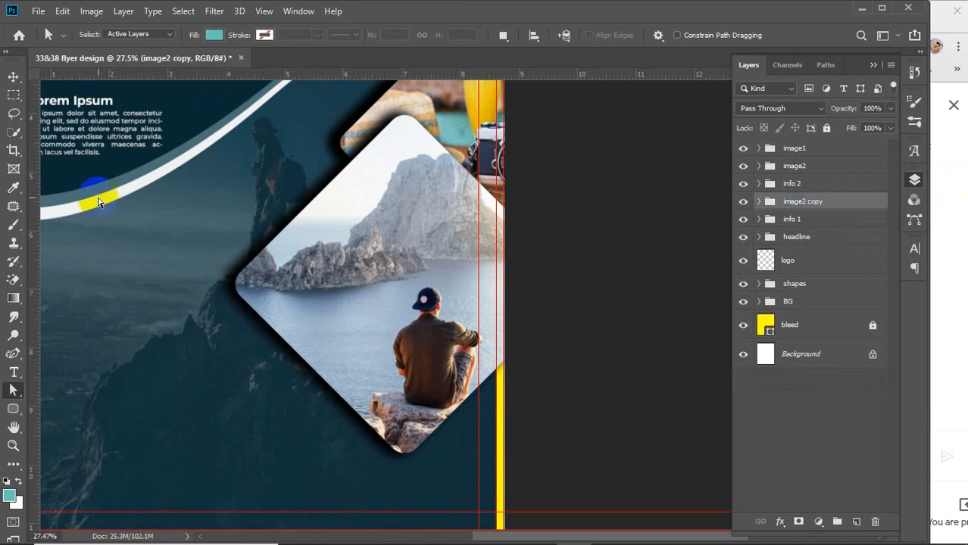
pyautogui.click(13, 76)
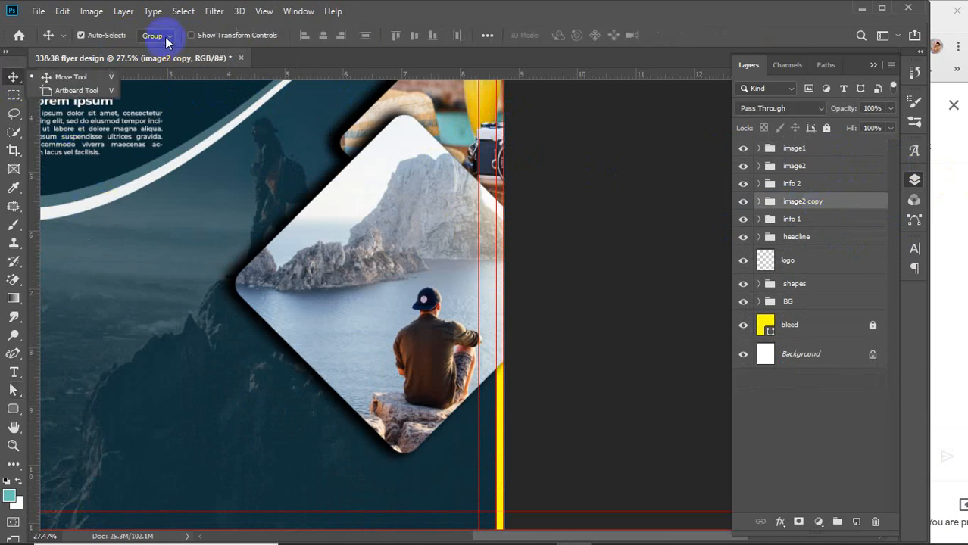
pyautogui.moveTo(425, 118); pyautogui.dragTo(460, 368)
pyautogui.scroll(-2, 437, 390)
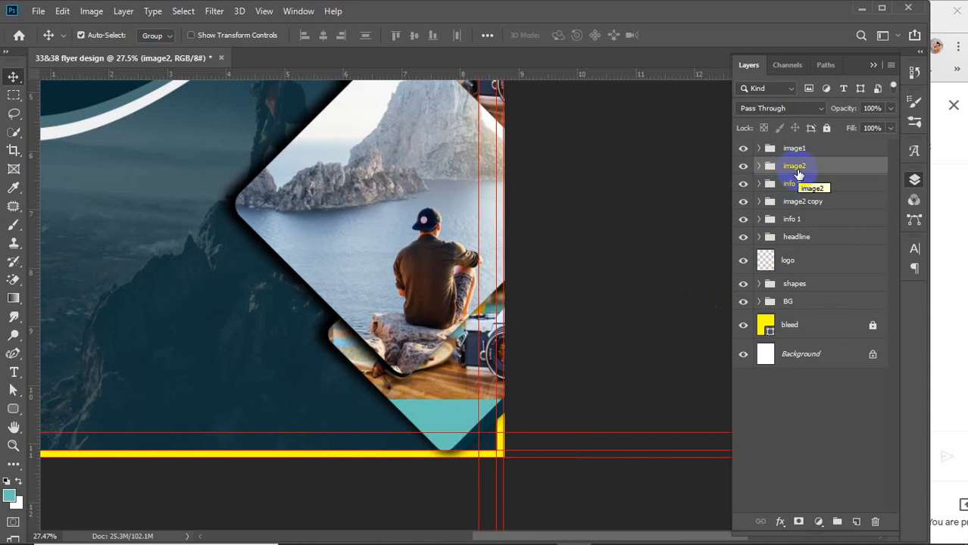
pyautogui.scroll(3, 447, 218)
pyautogui.scroll(1, 447, 219)
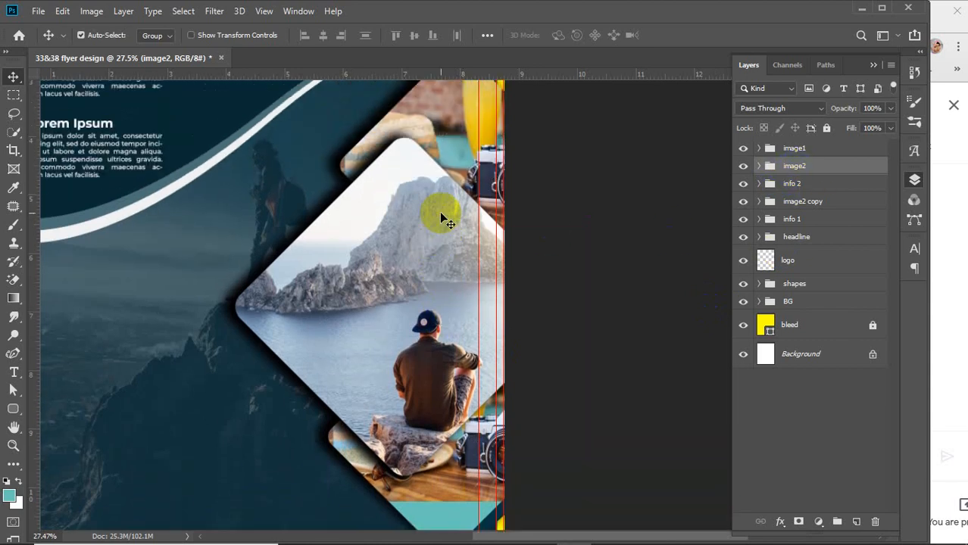
pyautogui.hotkey('ctrl', 'z')
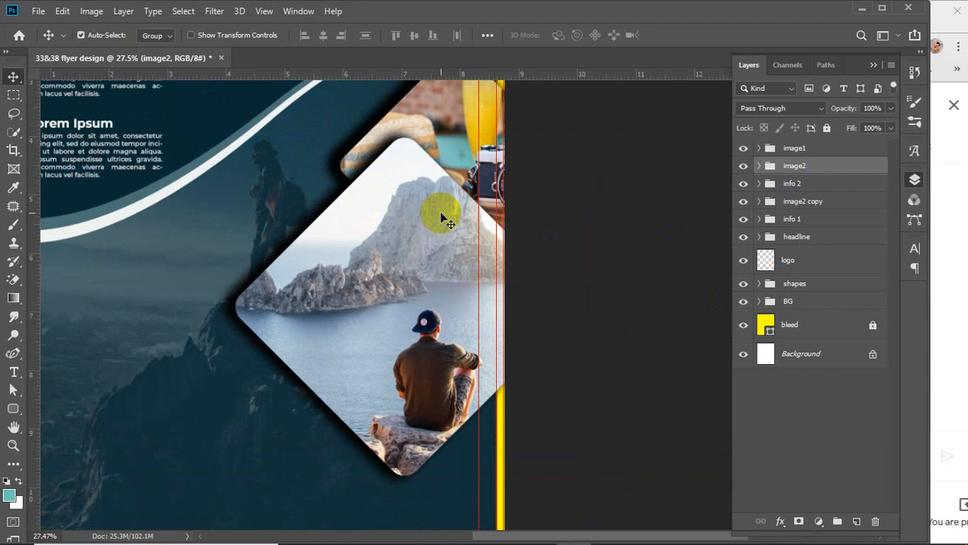
# Try to place the image2 copy group up with image1 and shift its hat diamond down, and undo the shift
pyautogui.click(810, 201)
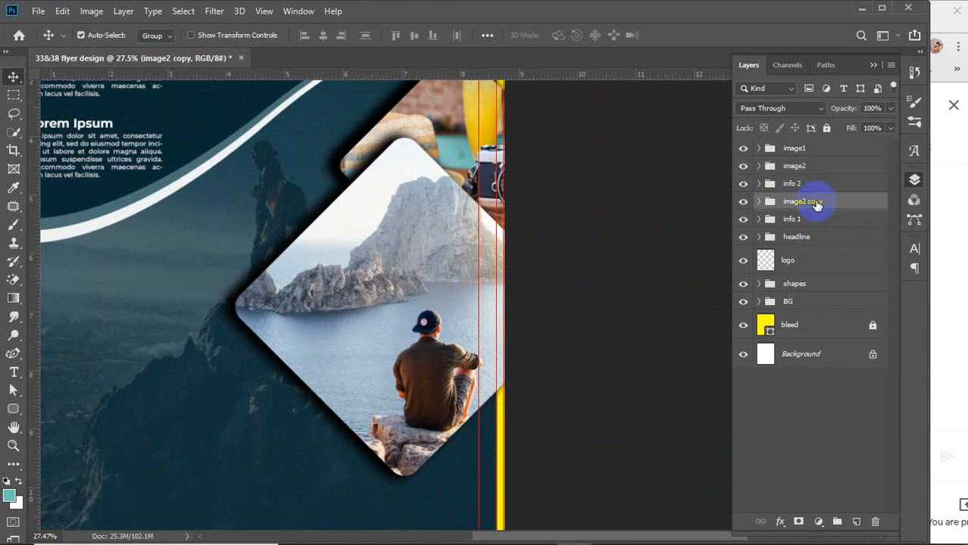
pyautogui.click(491, 137)
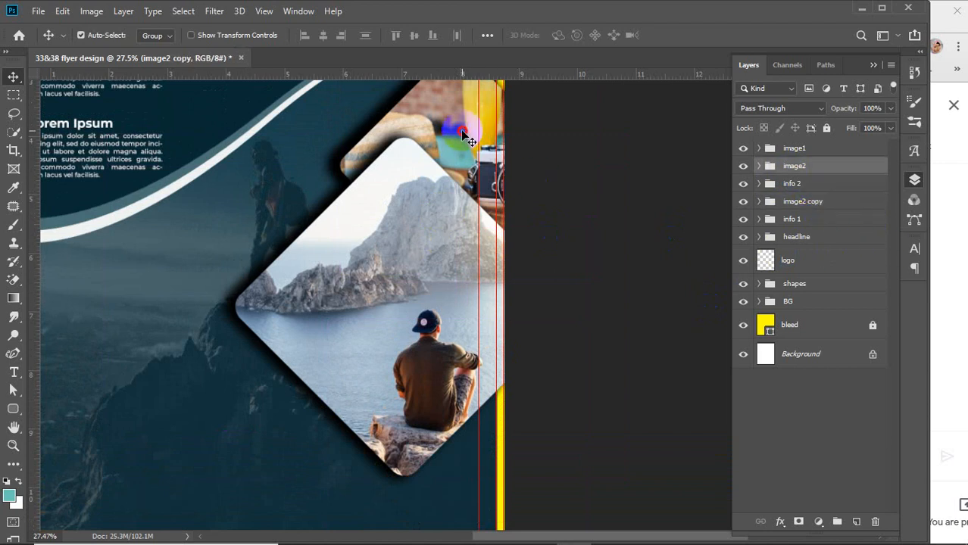
pyautogui.click(799, 208)
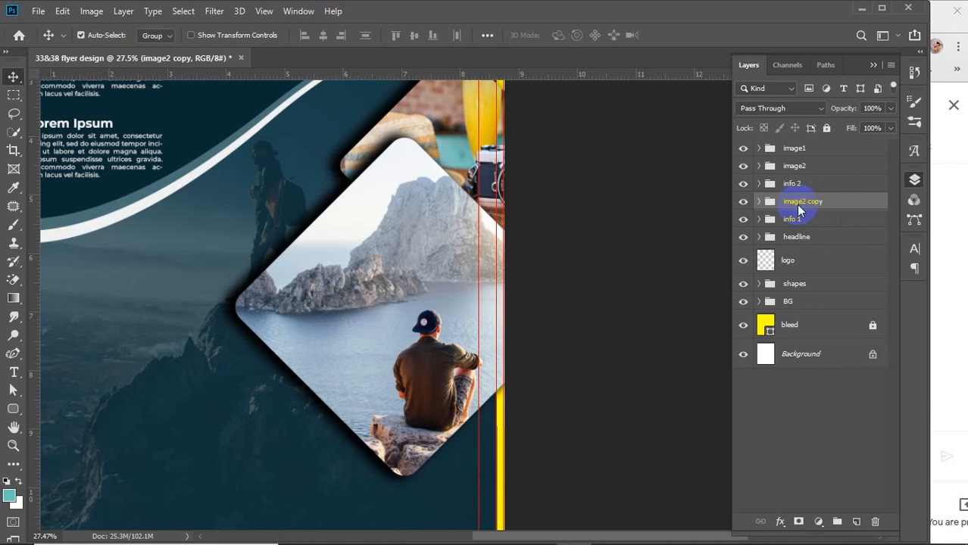
pyautogui.moveTo(807, 205); pyautogui.dragTo(806, 149)
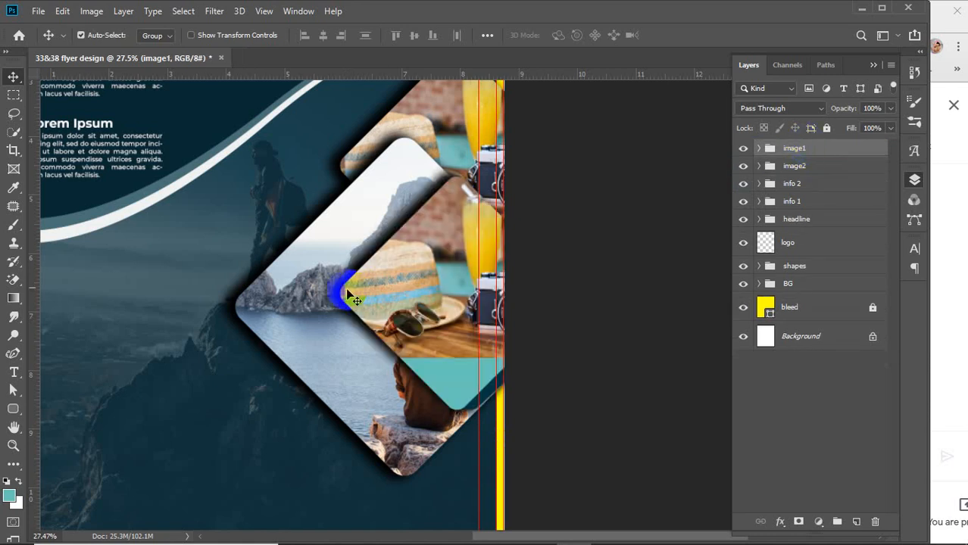
pyautogui.moveTo(446, 250); pyautogui.dragTo(447, 318)
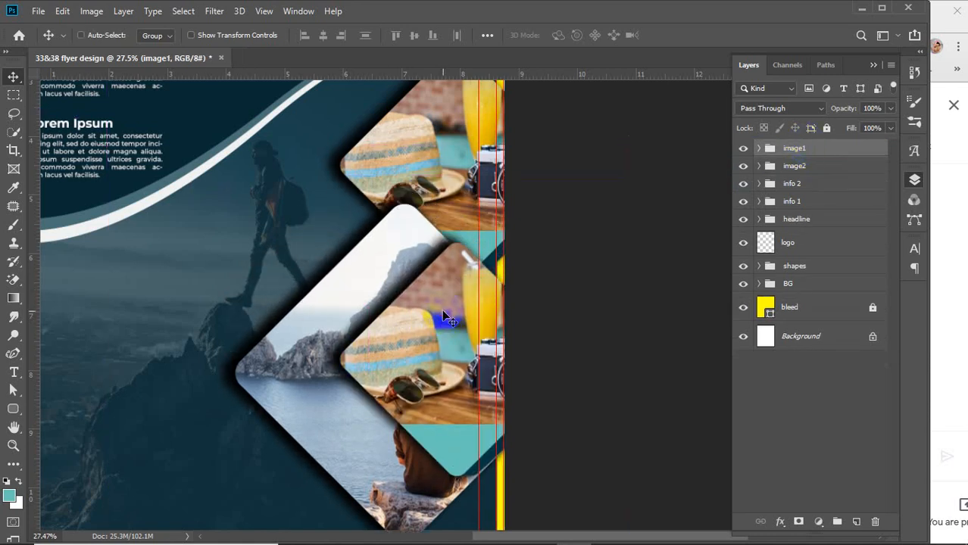
pyautogui.hotkey('ctrl', 'z')
# Undo the reordering of the copied hat group and delete the image2 copy group
pyautogui.click(809, 167)
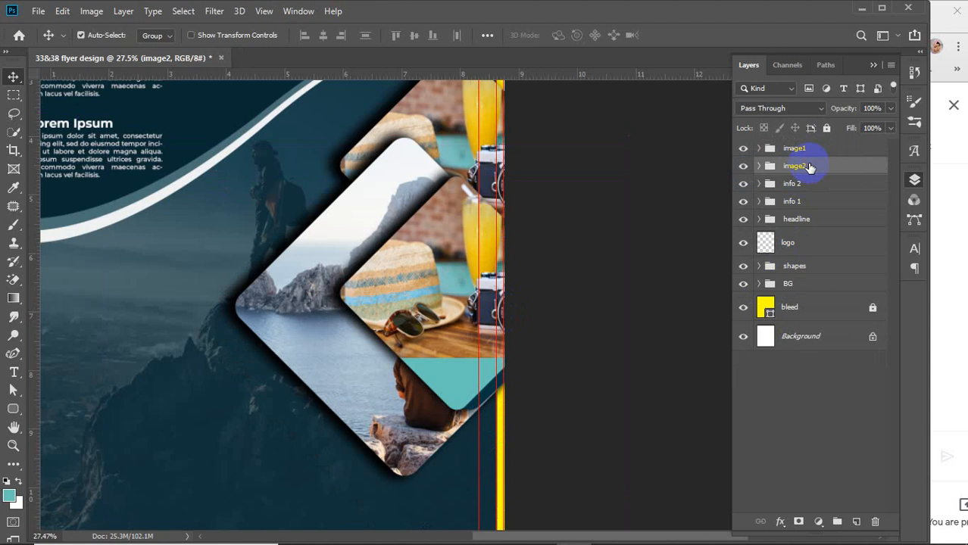
pyautogui.click(487, 267)
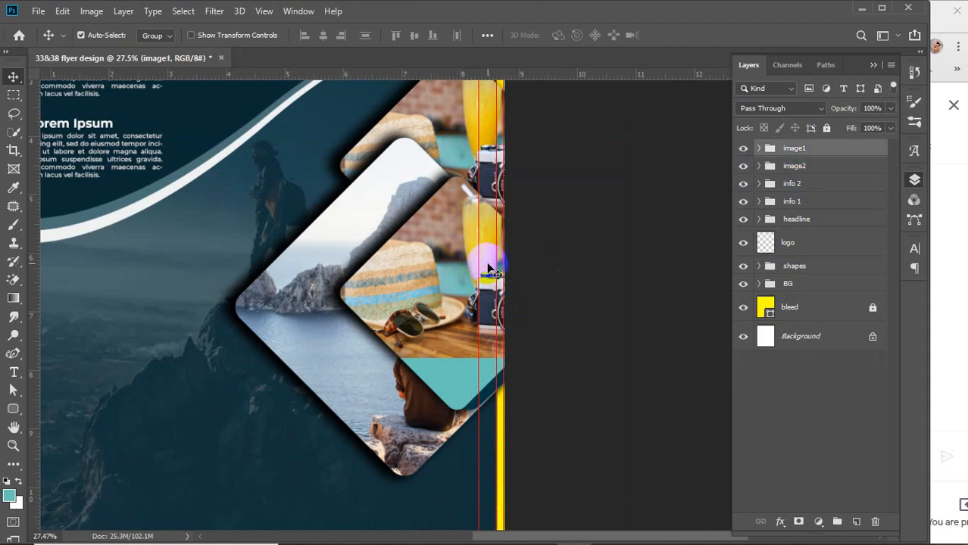
pyautogui.click(795, 167)
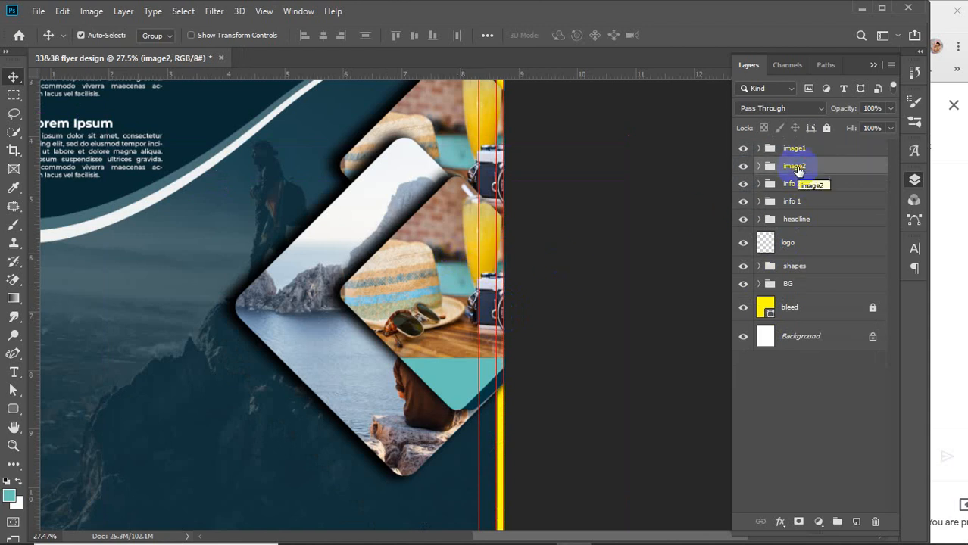
pyautogui.hotkey('shift', 'Up')
pyautogui.hotkey('shift', 'Up')
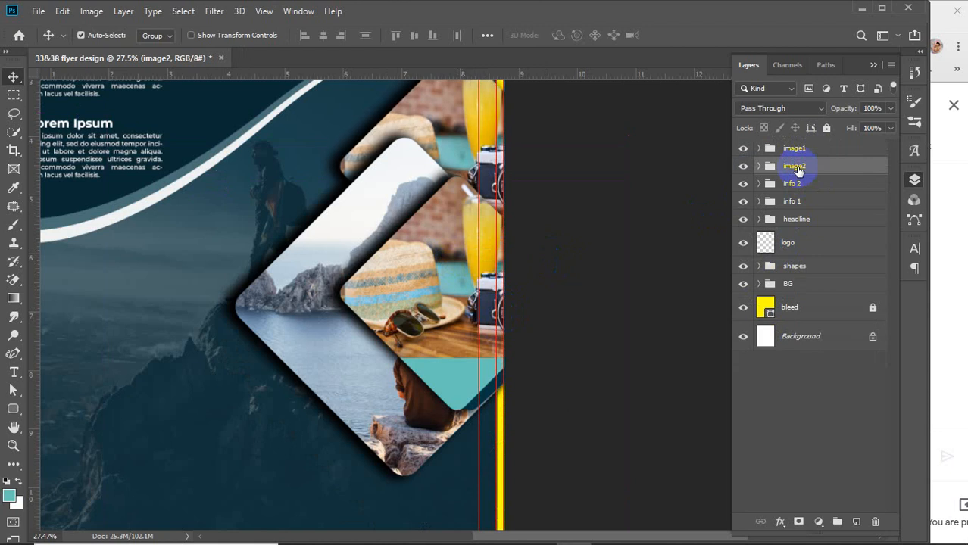
pyautogui.hotkey('ctrl', 'j')
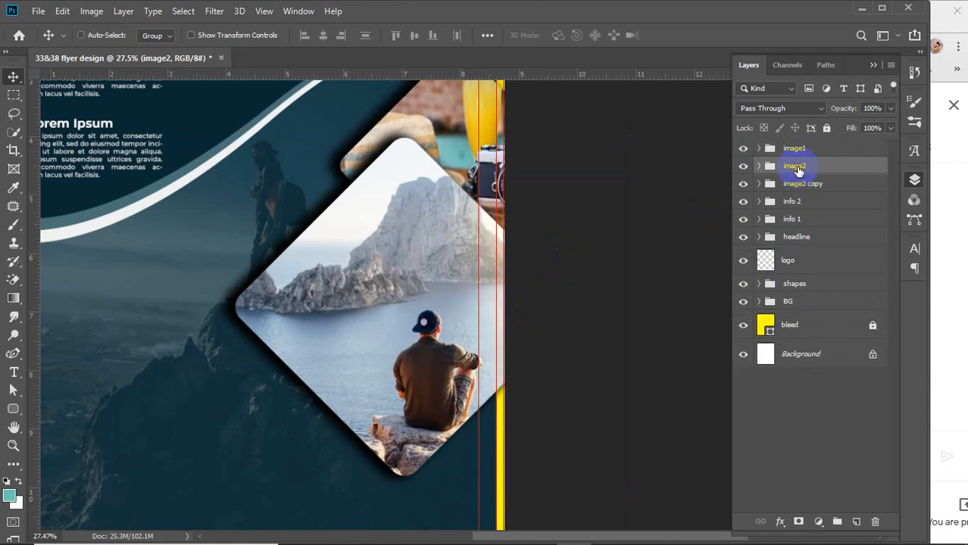
pyautogui.click(816, 190)
pyautogui.press('Delete')
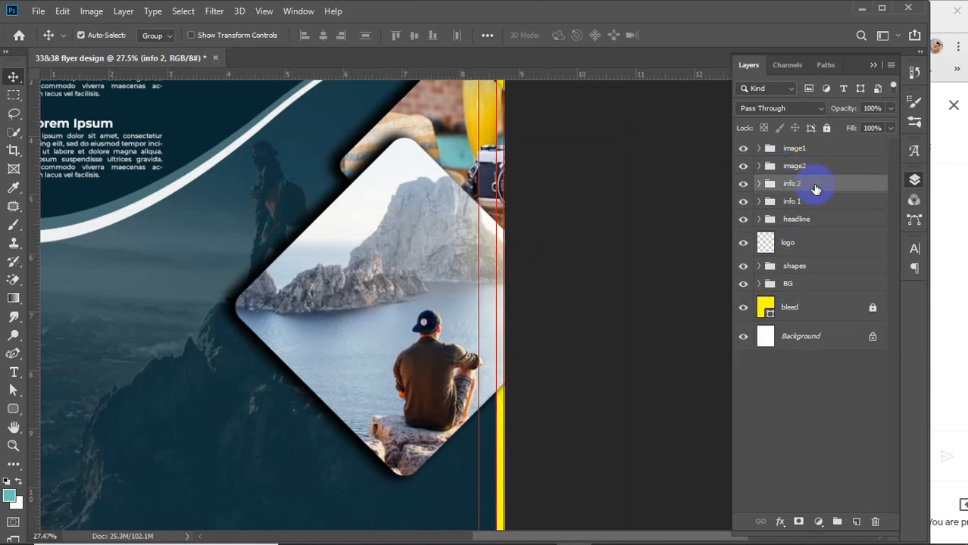
# Duplicate the image2 hat diamond straight down to the flyer's bottom-right corner, beneath the seated man photo
pyautogui.click(446, 129)
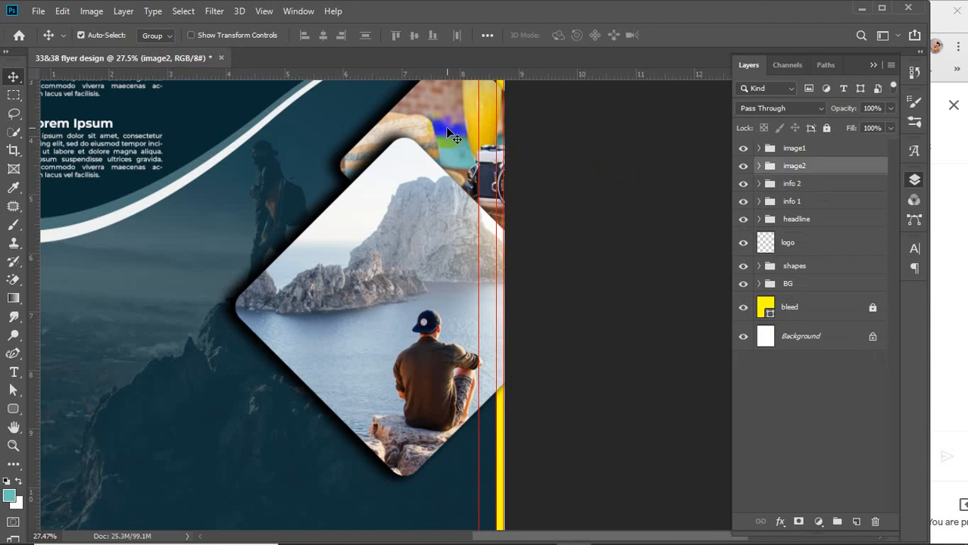
pyautogui.moveTo(449, 114); pyautogui.dragTo(462, 383)
pyautogui.scroll(-4, 467, 417)
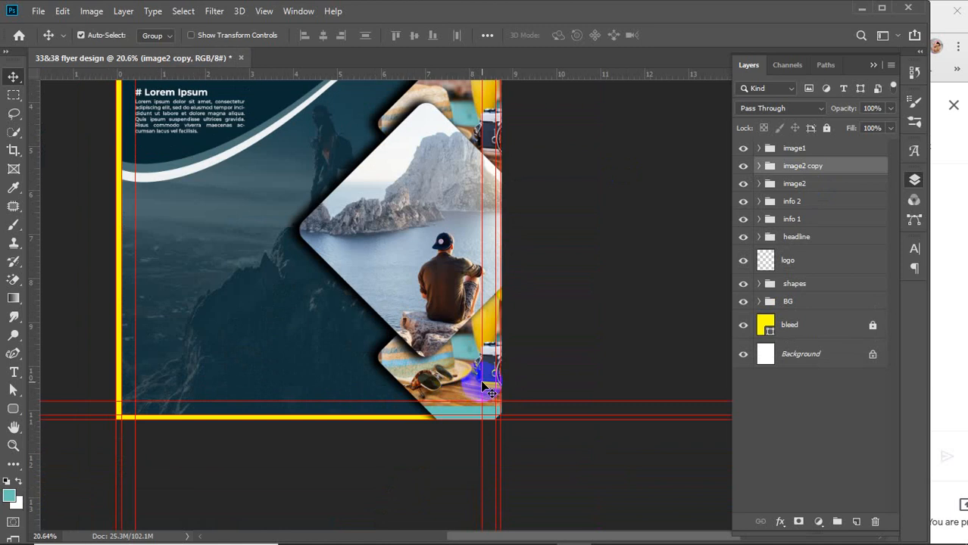
pyautogui.scroll(3, 477, 385)
pyautogui.scroll(-3, 486, 387)
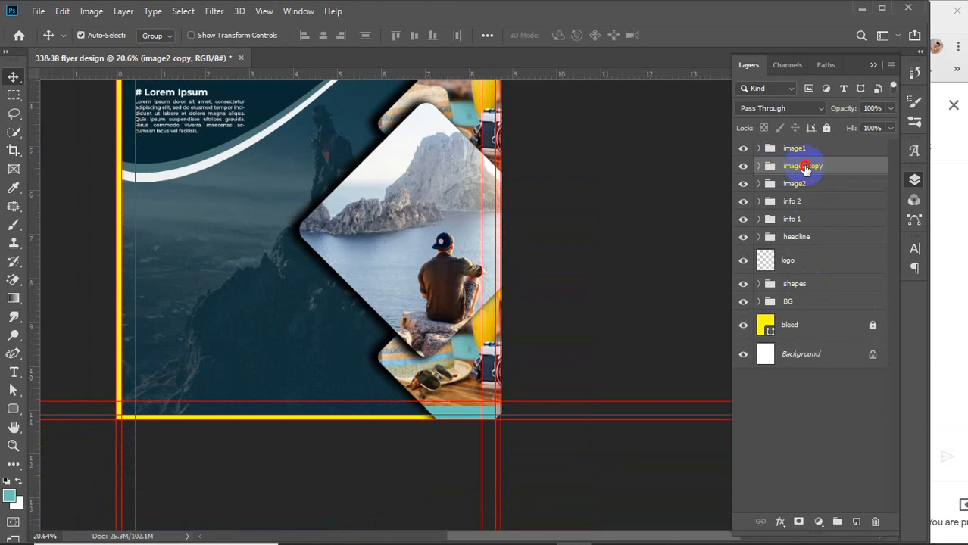
# Rename the image2 copy group image3
pyautogui.doubleClick(803, 165)
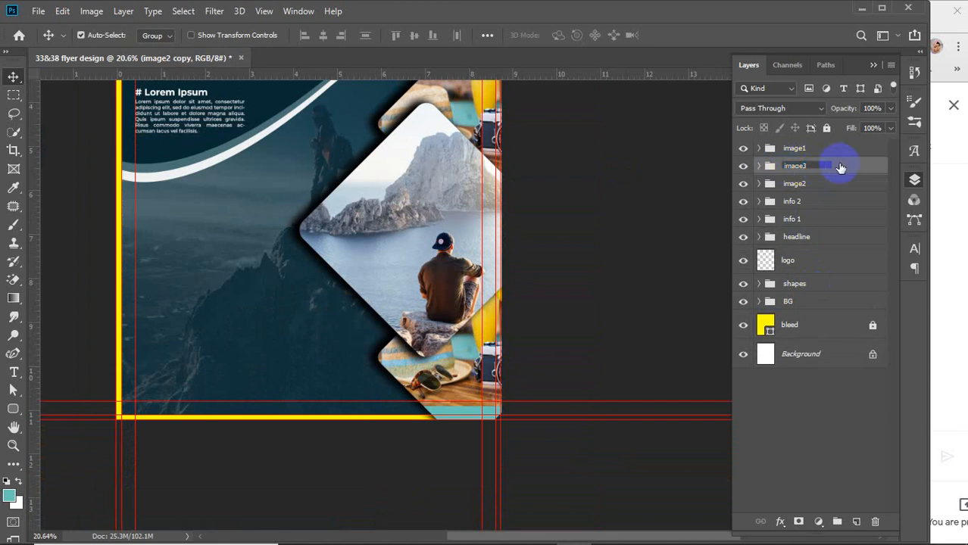
pyautogui.write('image3')
pyautogui.press('Return')
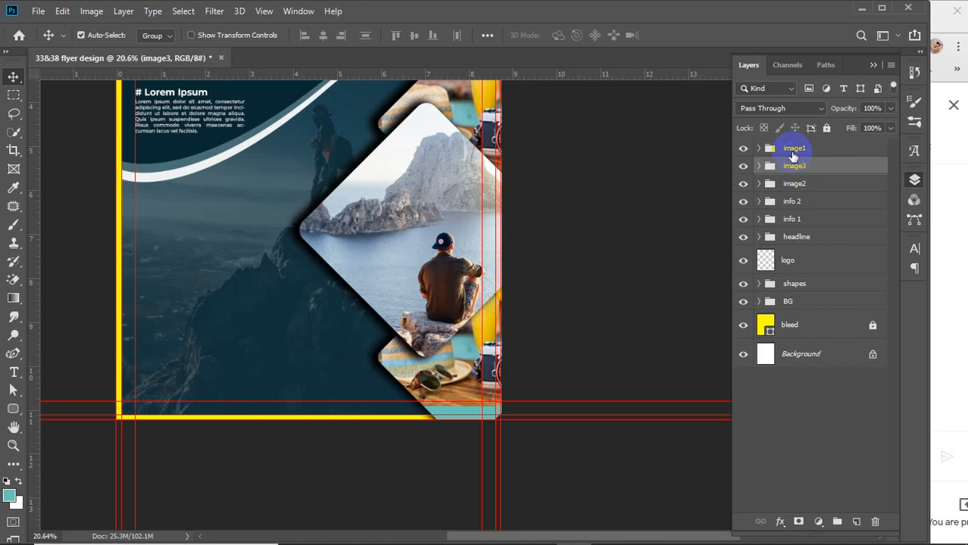
# Scale the image1 group down proportionally to 86.78% from its left side and apply the transform
pyautogui.click(793, 152)
pyautogui.hotkey('ctrl', 't')
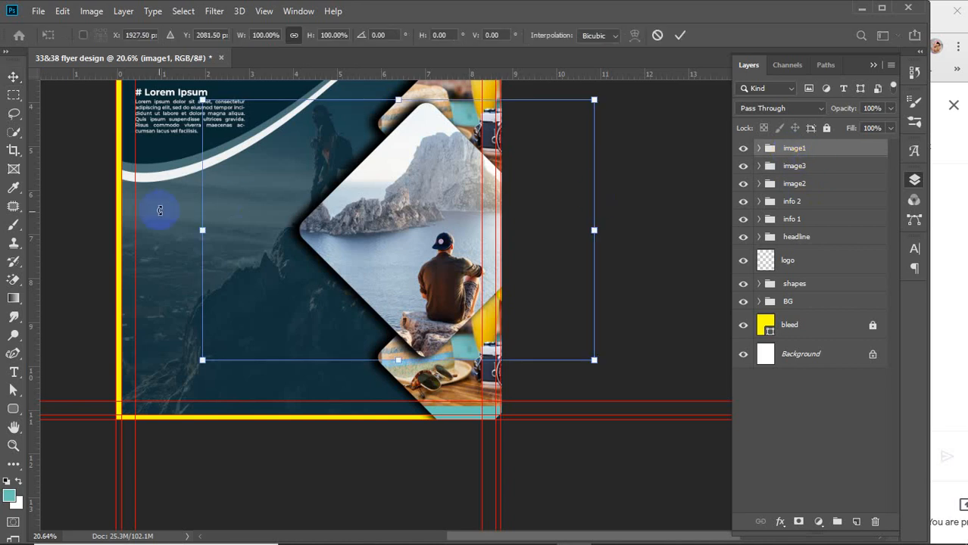
pyautogui.moveTo(199, 230); pyautogui.dragTo(251, 236)
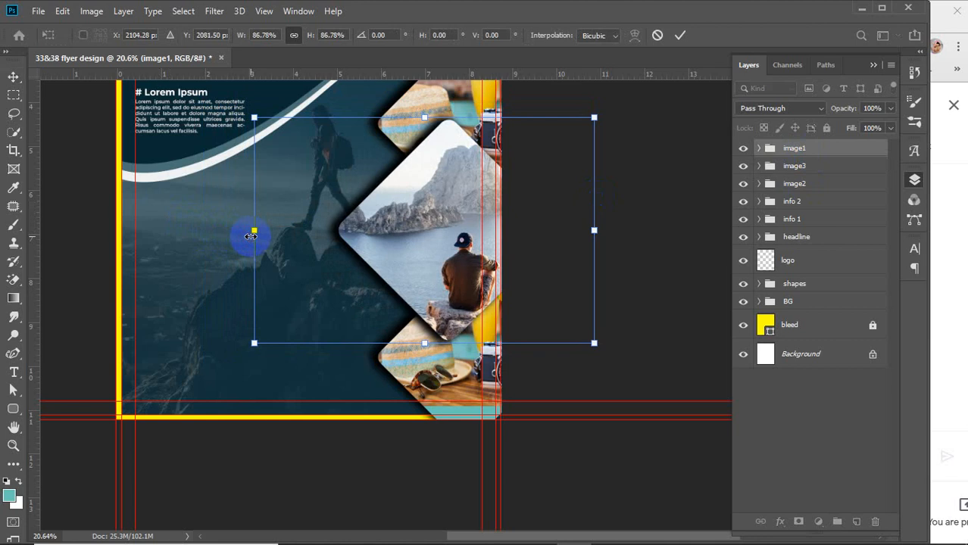
pyautogui.click(676, 35)
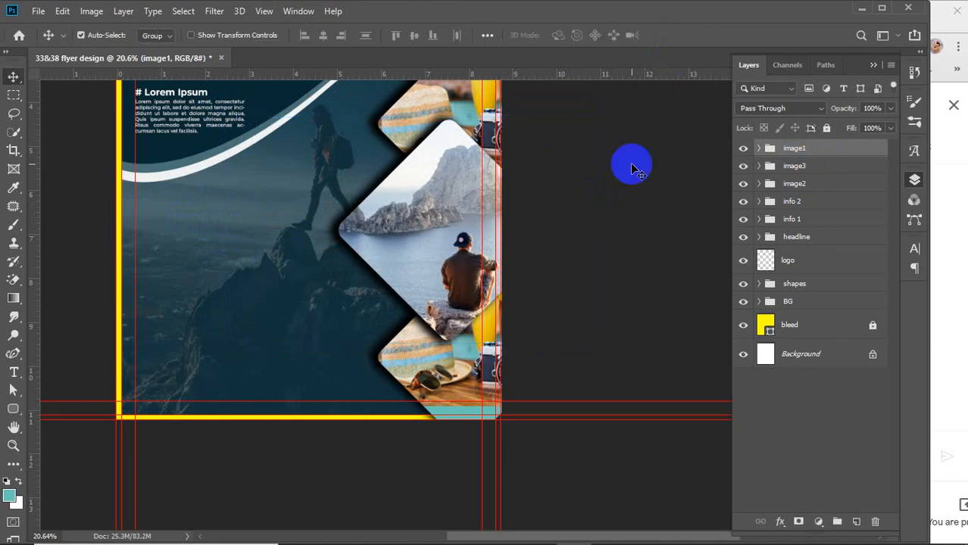
# Enlarge the image1 group proportionally to 103.43% from its left side and apply the transform
pyautogui.hotkey('ctrl', 't')
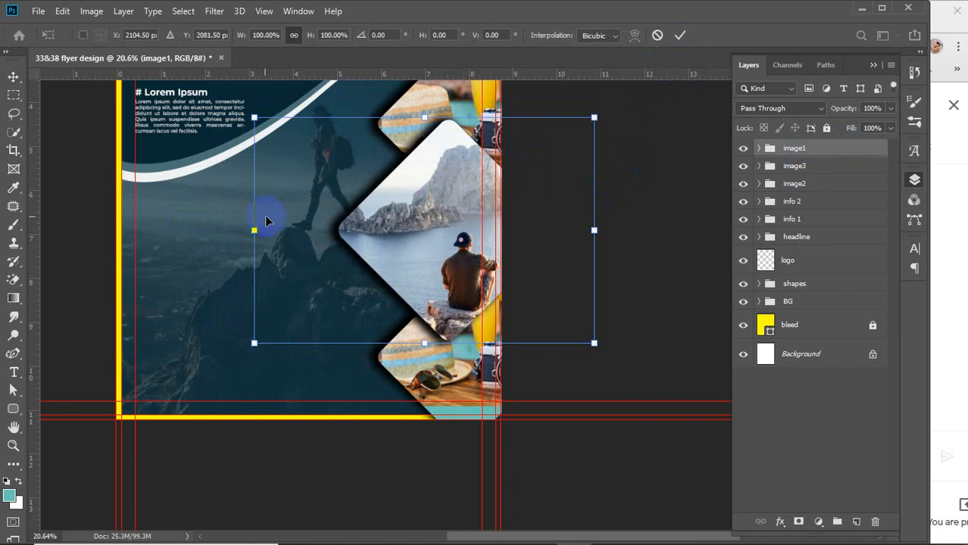
pyautogui.moveTo(254, 231); pyautogui.dragTo(243, 231)
pyautogui.click(679, 34)
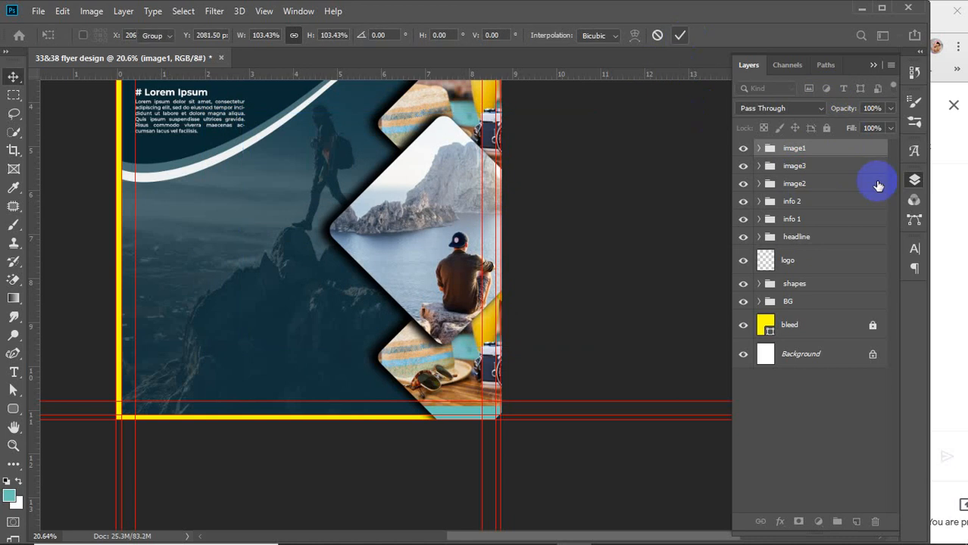
# Move the image3 group below image2 in the layer stack and expand it to show its layers
pyautogui.click(812, 168)
pyautogui.moveTo(813, 170); pyautogui.dragTo(811, 197)
pyautogui.click(759, 184)
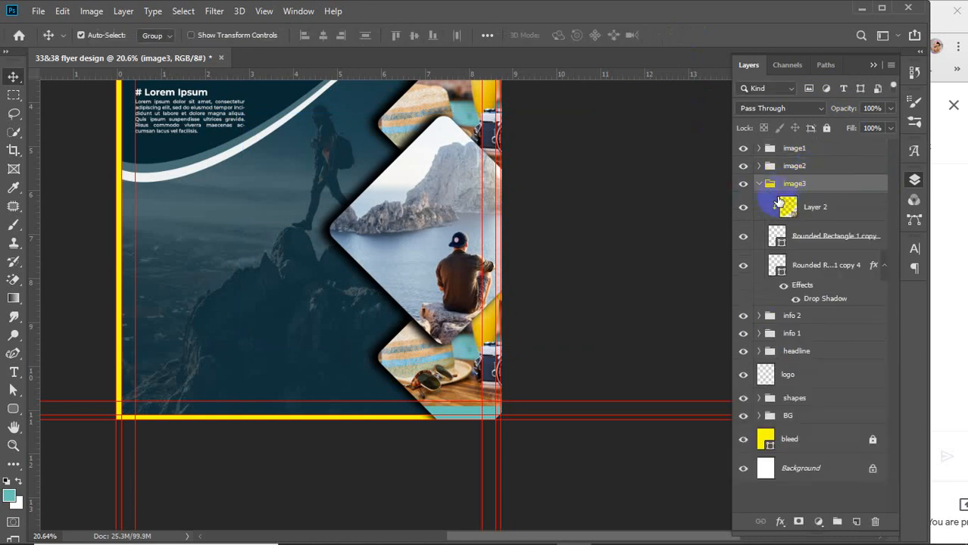
# Switch to the Google Meet window in Chrome to check the meeting chat
pyautogui.click(552, 532)
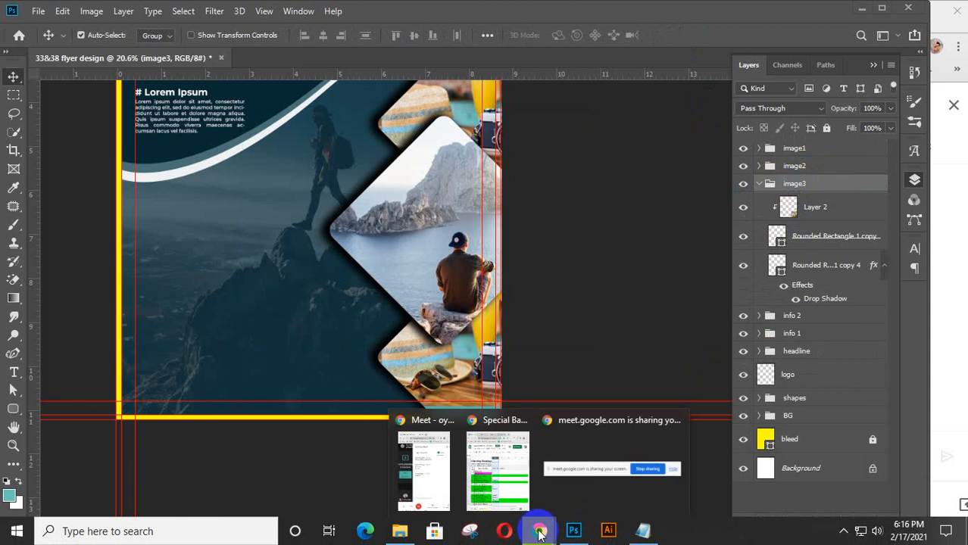
pyautogui.click(426, 462)
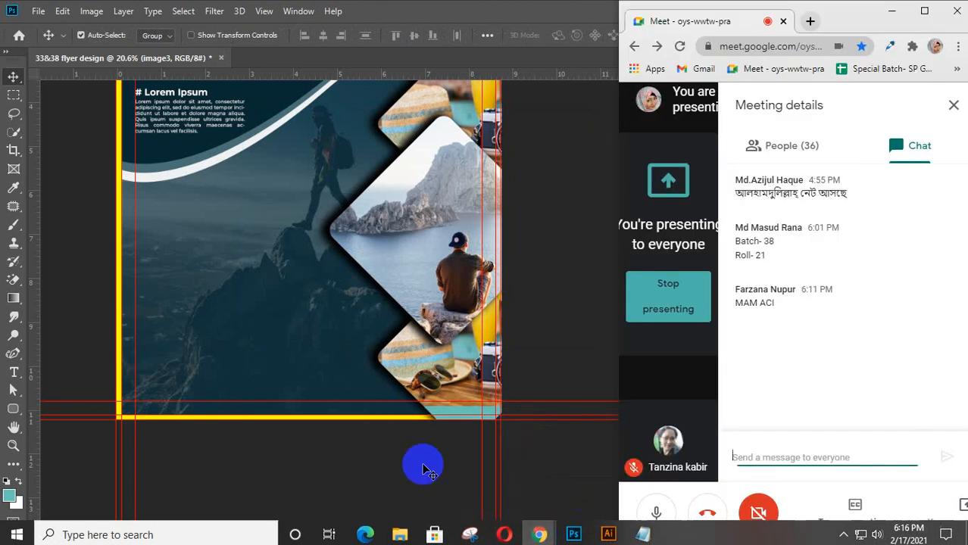
# Switch to the Chrome window and return from the hat and camera photo to the Pexels travel search results
pyautogui.click(571, 532)
pyautogui.moveTo(549, 534)
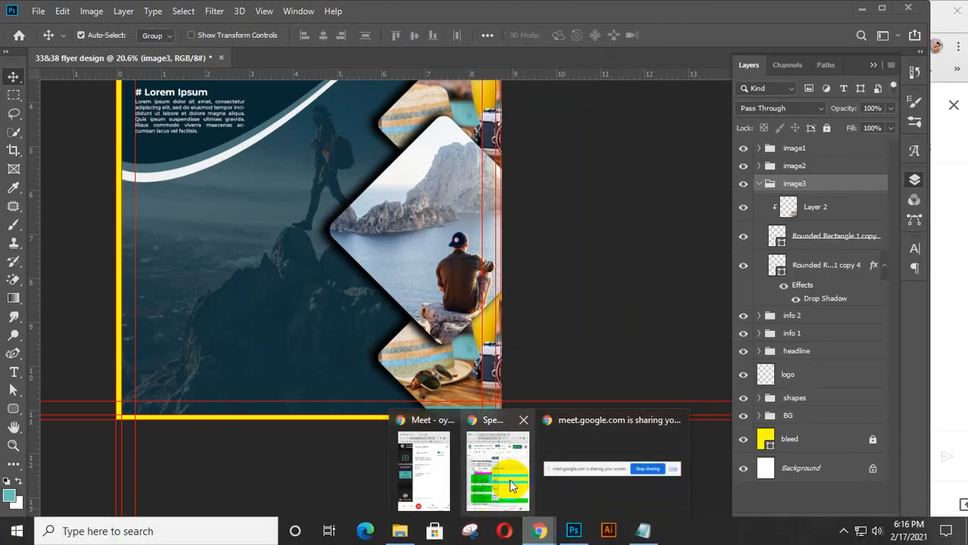
pyautogui.click(509, 480)
pyautogui.moveTo(433, 56); pyautogui.dragTo(874, 75)
pyautogui.click(395, 21)
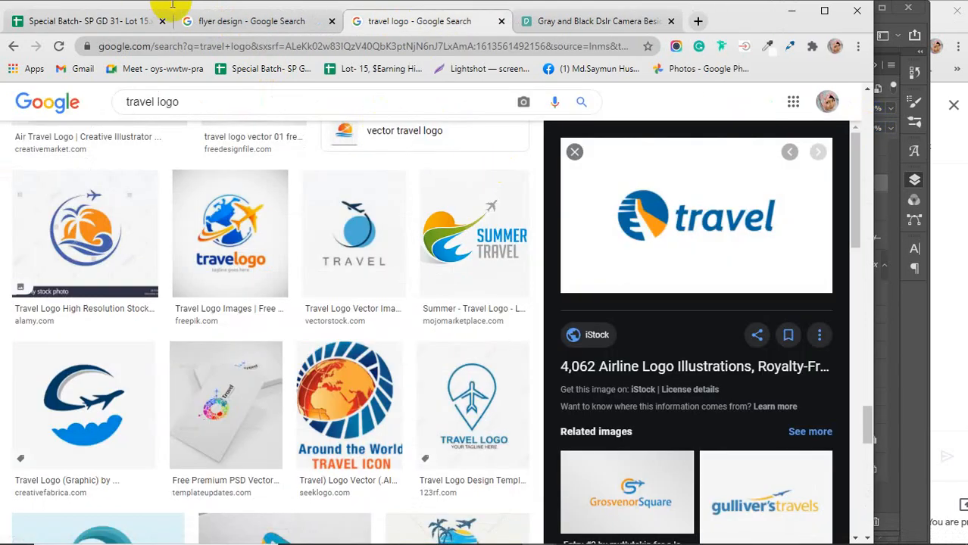
pyautogui.click(546, 21)
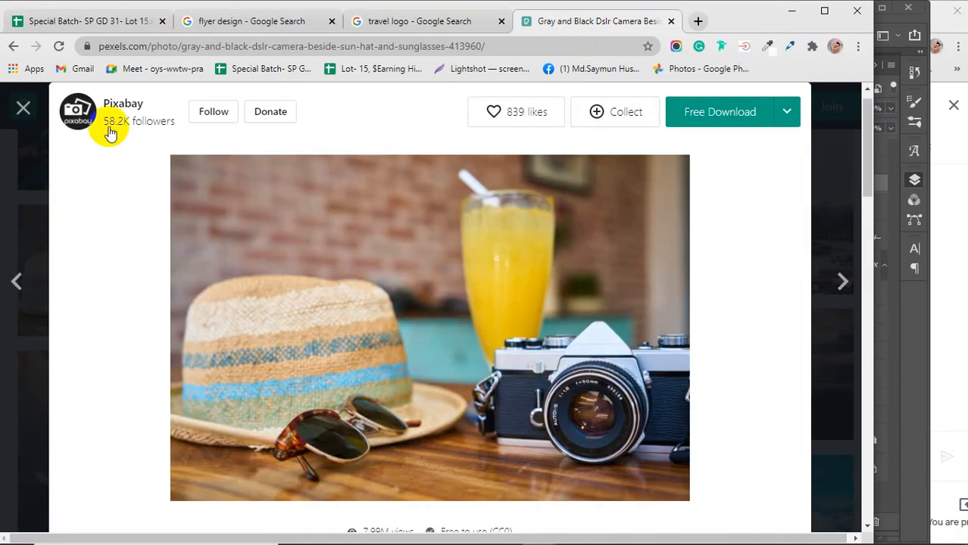
pyautogui.click(23, 108)
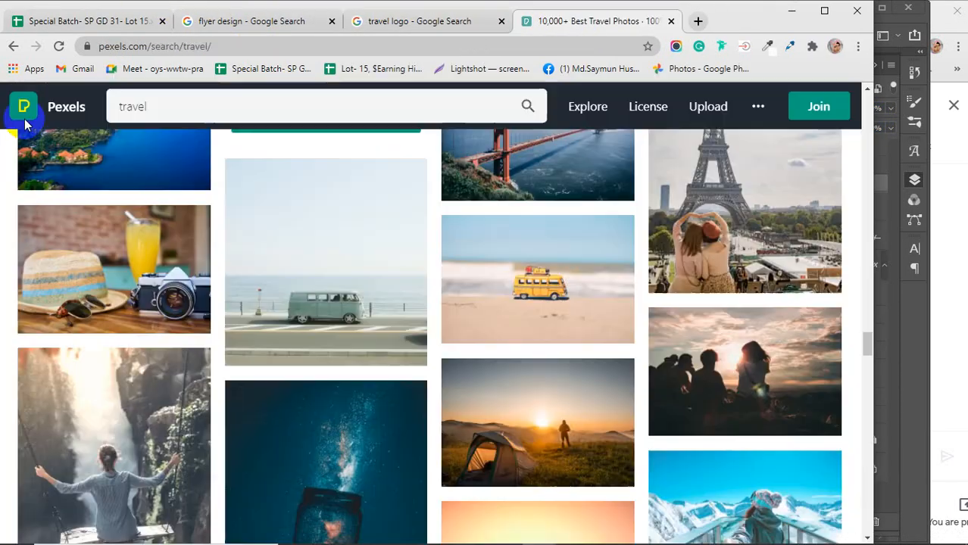
# Copy the Pexels photo of two women facing the Eiffel Tower and return to the Photoshop flyer
pyautogui.click(738, 228)
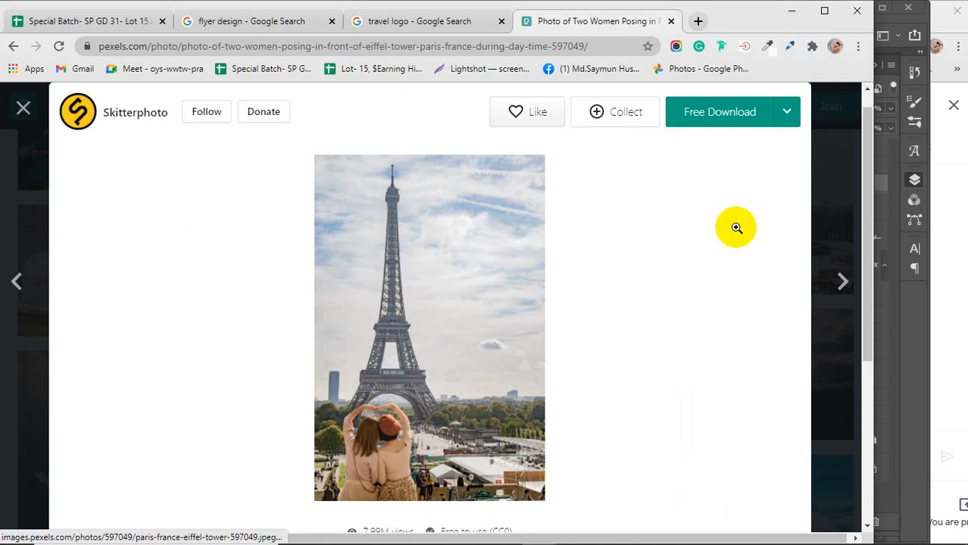
pyautogui.rightClick(411, 250)
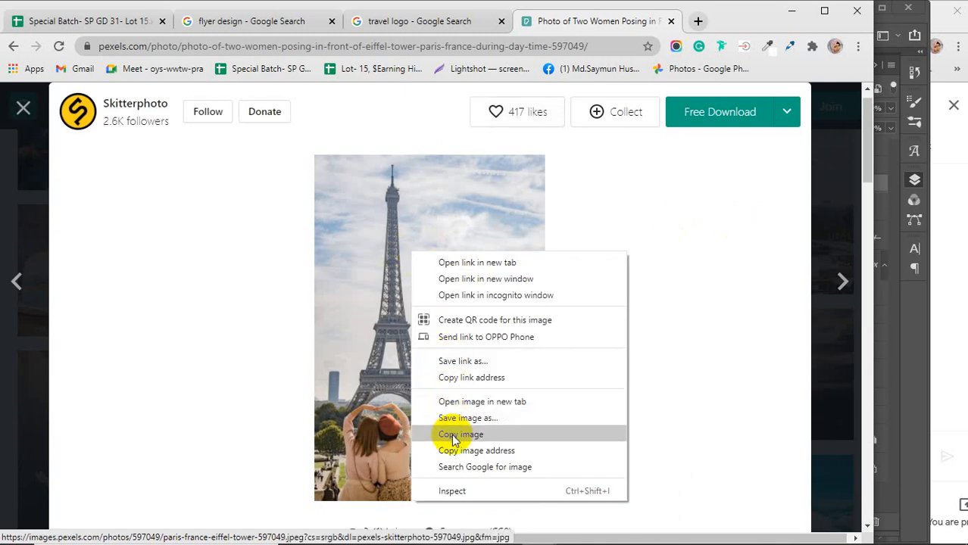
pyautogui.click(461, 434)
pyautogui.click(790, 20)
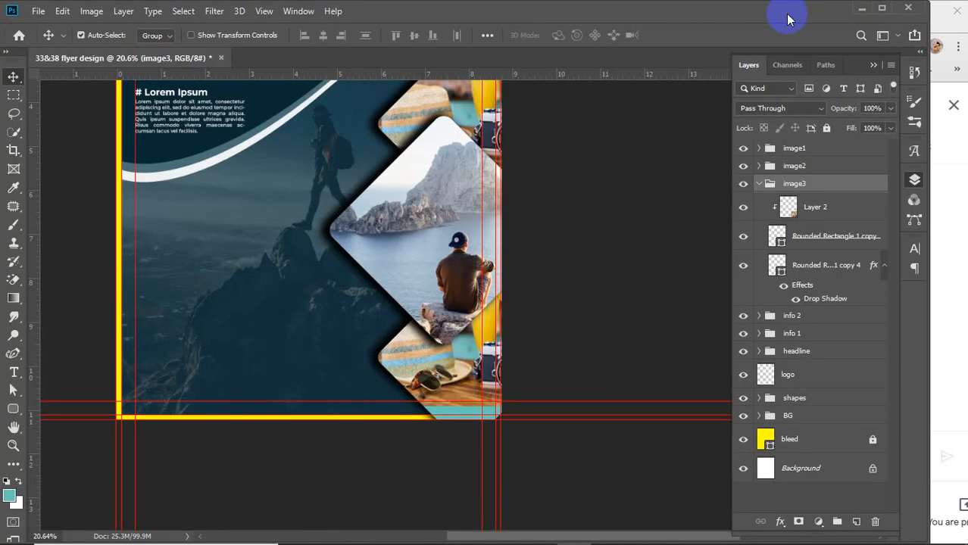
pyautogui.click(949, 108)
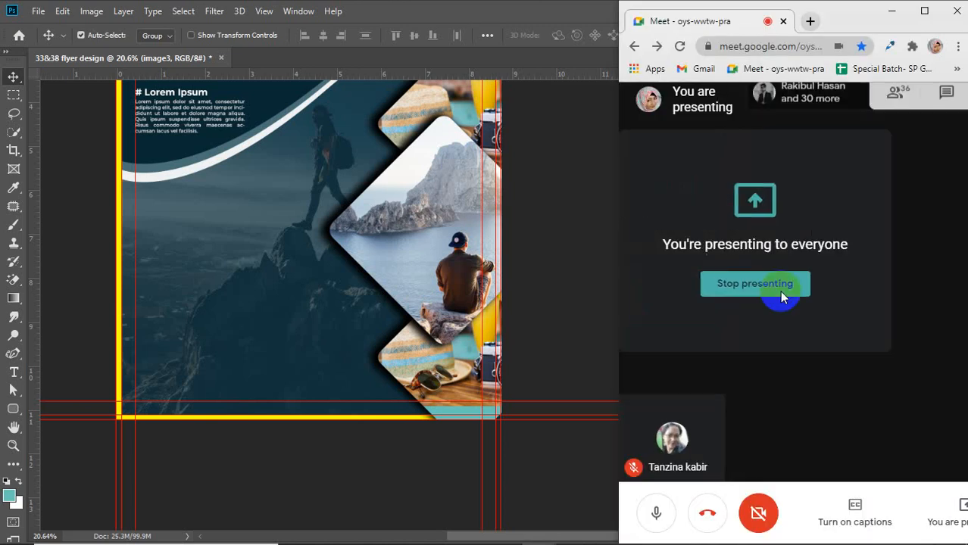
pyautogui.click(539, 306)
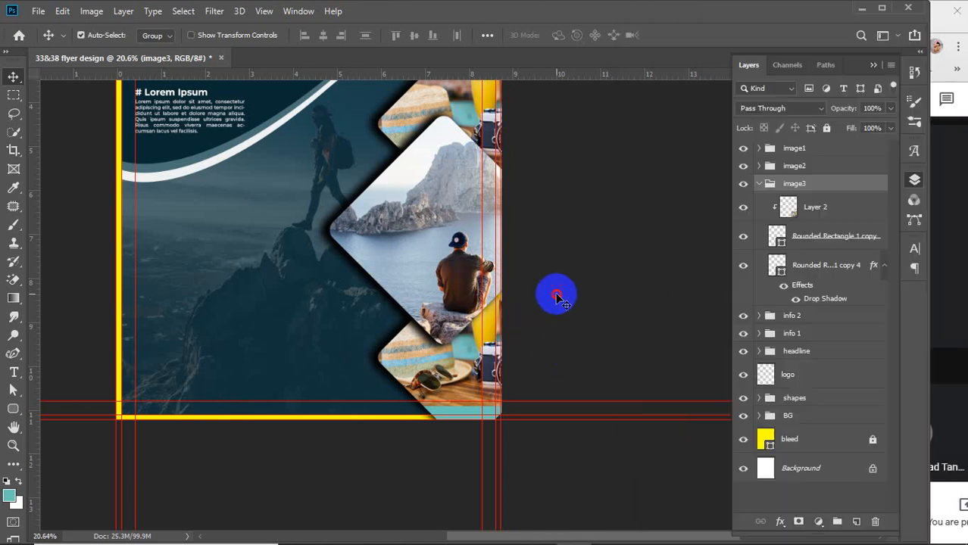
pyautogui.click(820, 211)
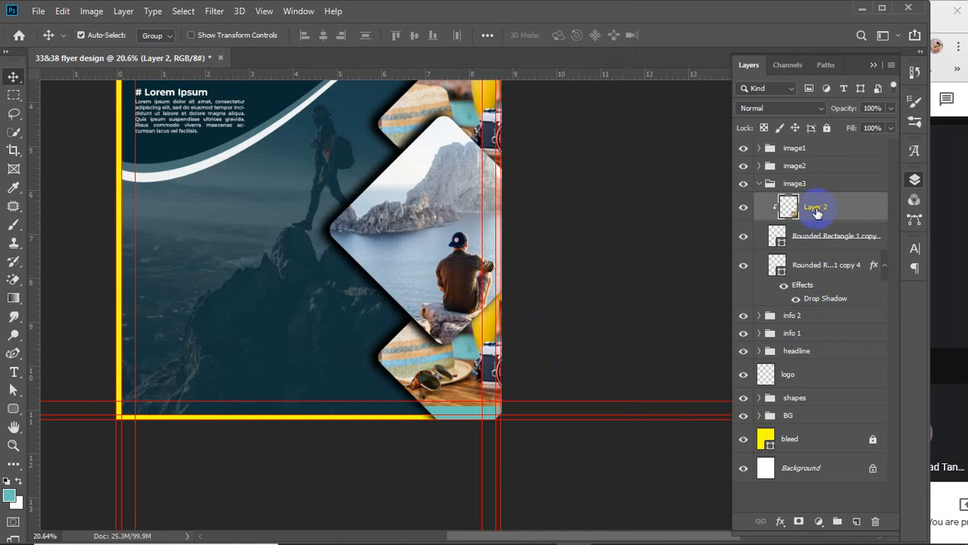
pyautogui.click(789, 212)
pyautogui.doubleClick(788, 212)
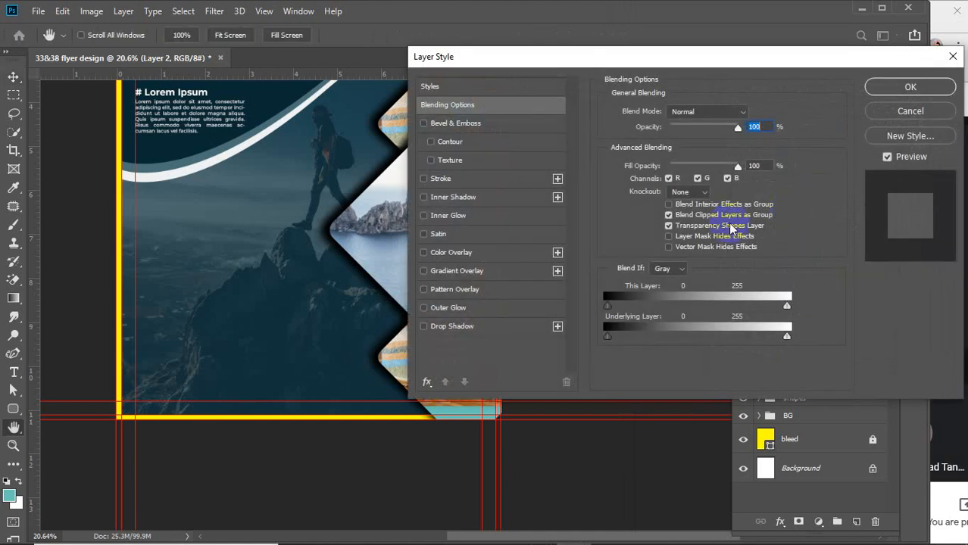
pyautogui.click(911, 112)
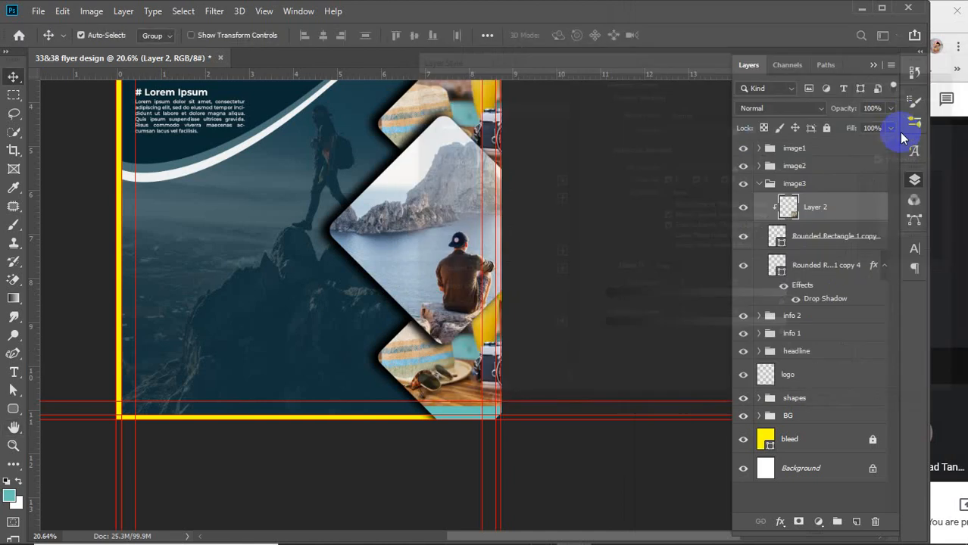
# Delete Layer 2 from the image3 group and paste the copied Eiffel Tower photo in its place
pyautogui.click(788, 212)
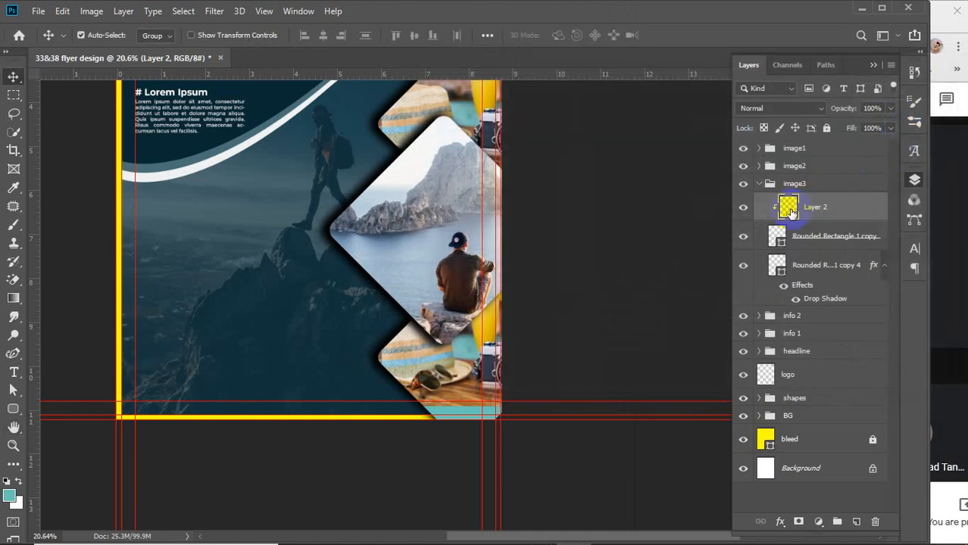
pyautogui.click(839, 209)
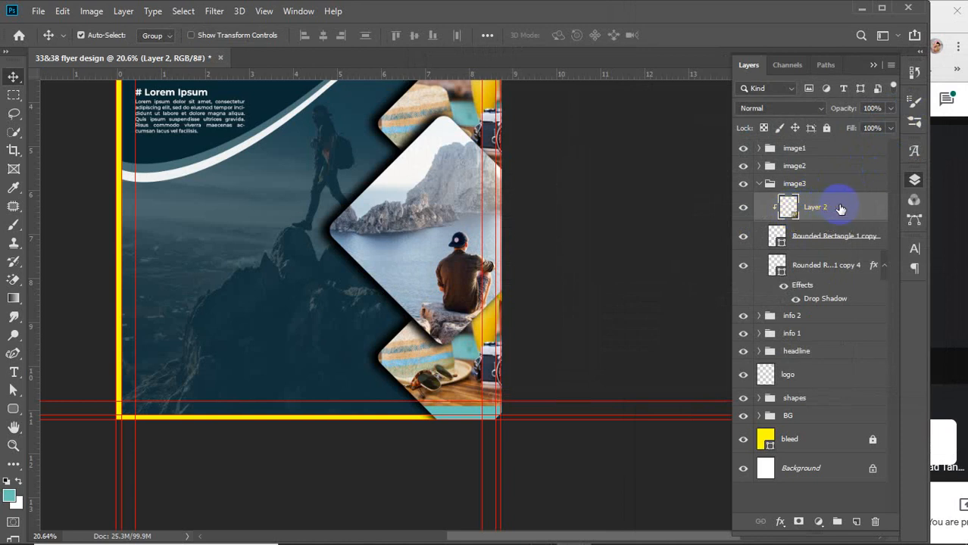
pyautogui.press('Delete')
pyautogui.hotkey('ctrl', 'v')
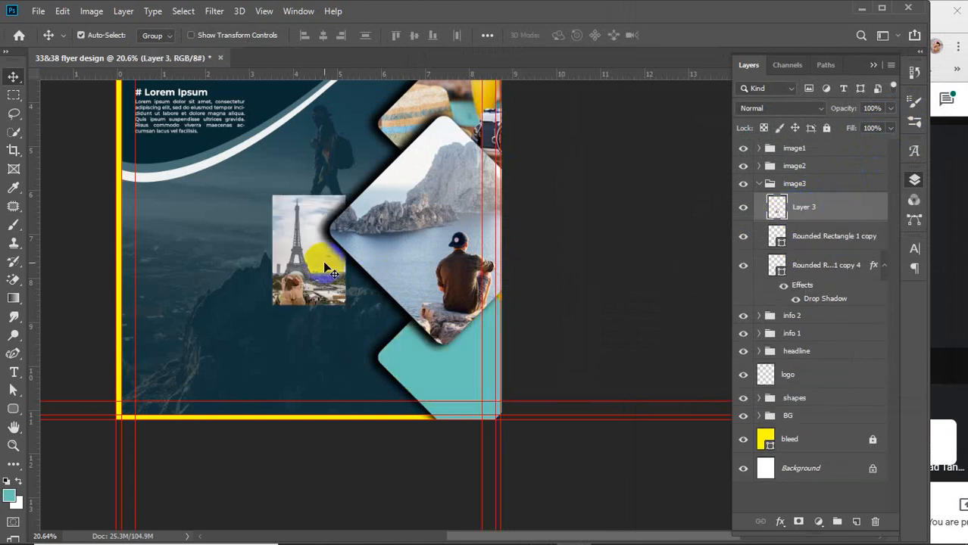
# Undo the attempted move of the image3 group and set the Move tool's Auto-Select to Layer
pyautogui.moveTo(309, 266); pyautogui.dragTo(346, 302)
pyautogui.hotkey('ctrl', 'z')
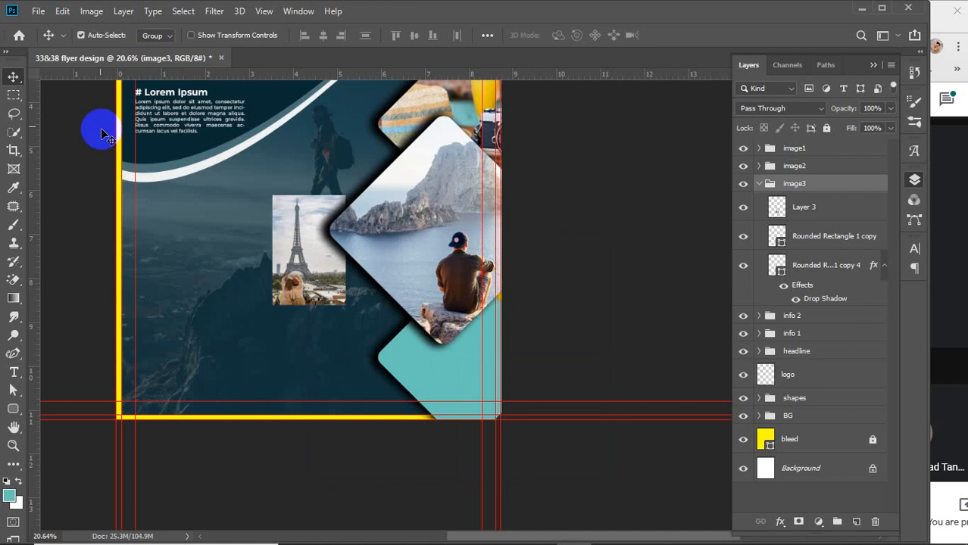
pyautogui.click(152, 36)
pyautogui.click(157, 60)
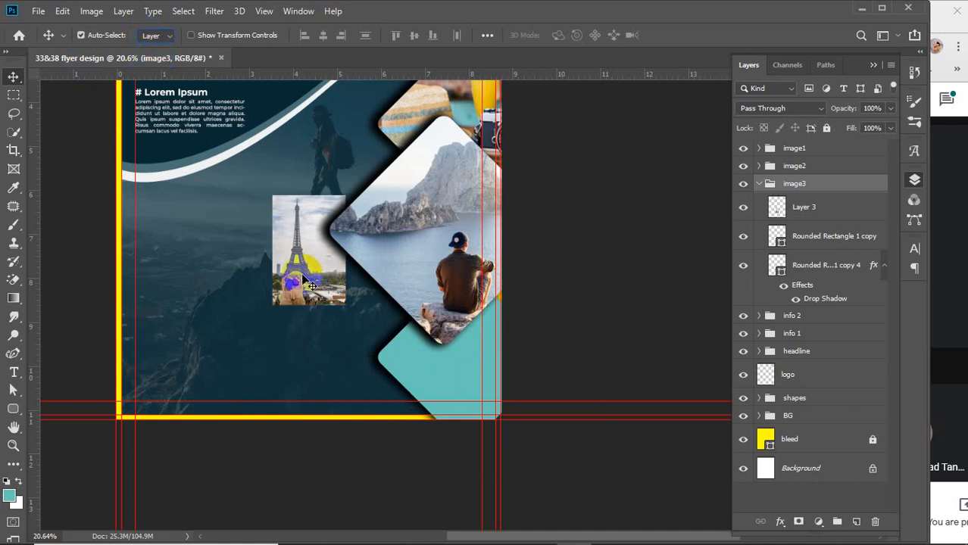
# Move the Eiffel Tower photo onto the lowest teal diamond and enlarge it with Free Transform to cover the shape
pyautogui.moveTo(303, 225); pyautogui.dragTo(458, 373)
pyautogui.hotkey('ctrl', 't')
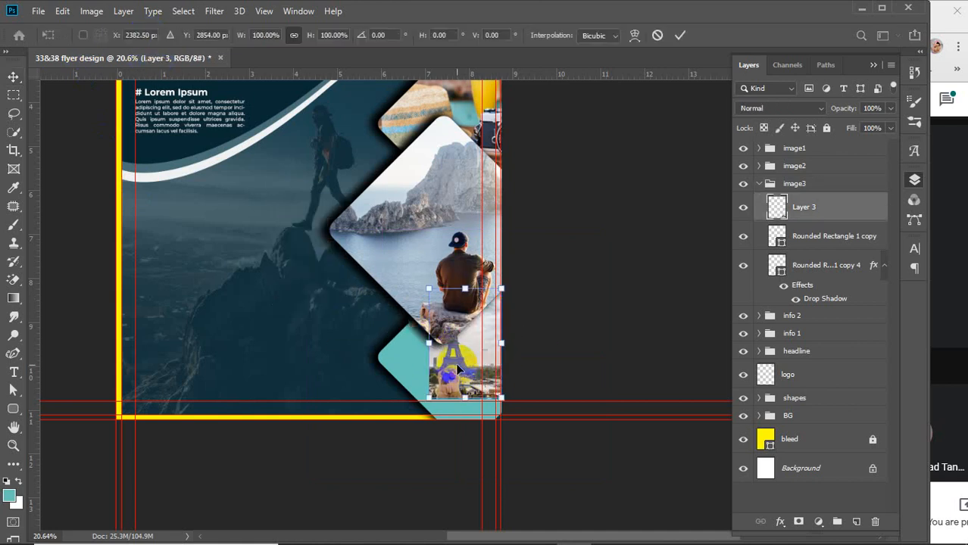
pyautogui.moveTo(429, 343); pyautogui.dragTo(386, 343)
pyautogui.moveTo(466, 364); pyautogui.dragTo(464, 349)
# Clip the Eiffel Tower photo on Layer 3 to the Rounded Rectangle 1 copy shape with a clipping mask
pyautogui.click(839, 210)
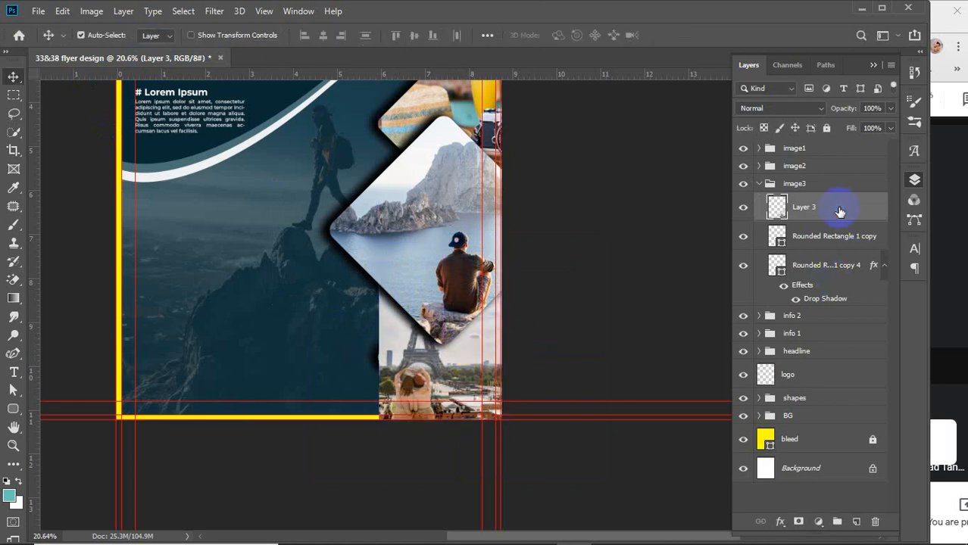
pyautogui.rightClick(836, 212)
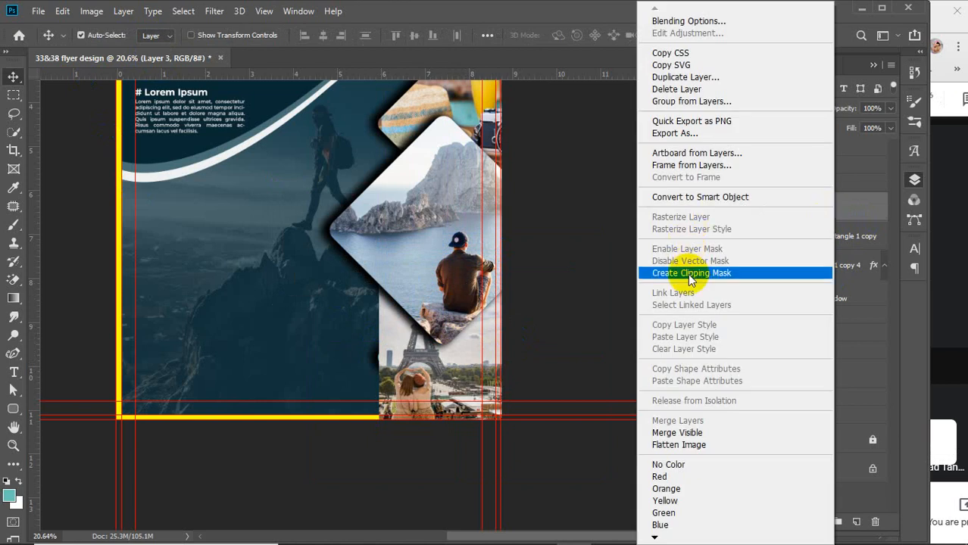
pyautogui.click(688, 274)
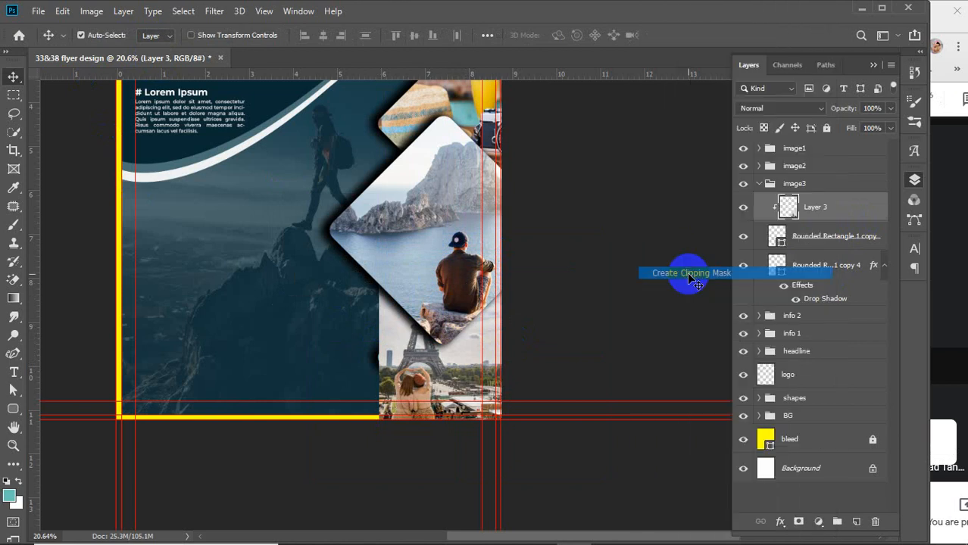
pyautogui.click(789, 209)
pyautogui.click(836, 213)
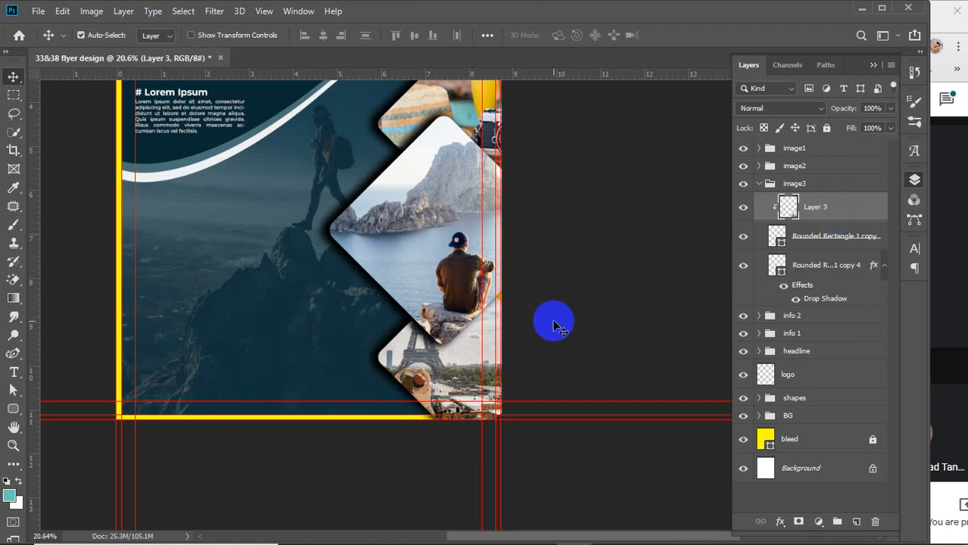
# Collapse the image3 group and expand the image2 group to reach its photo layer
pyautogui.scroll(1, 557, 321)
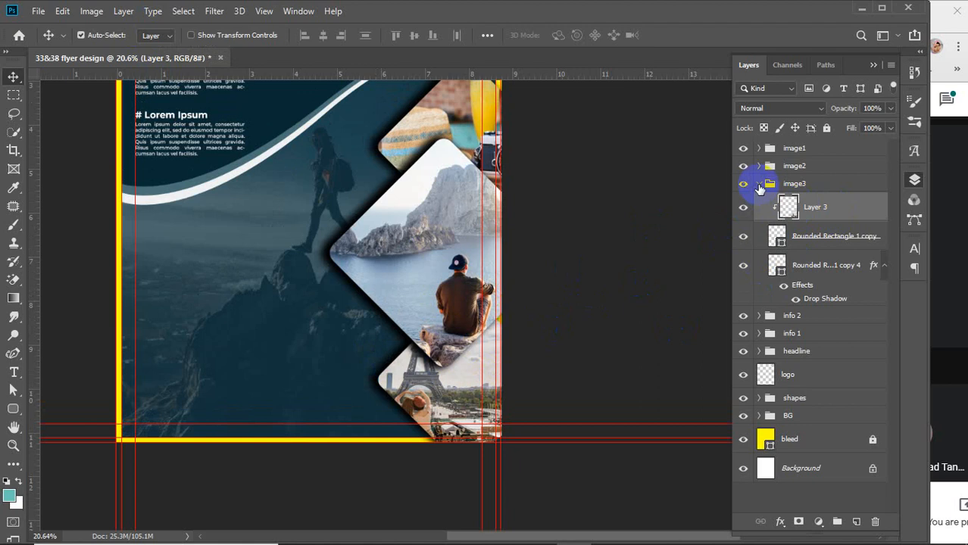
pyautogui.click(759, 184)
pyautogui.click(758, 166)
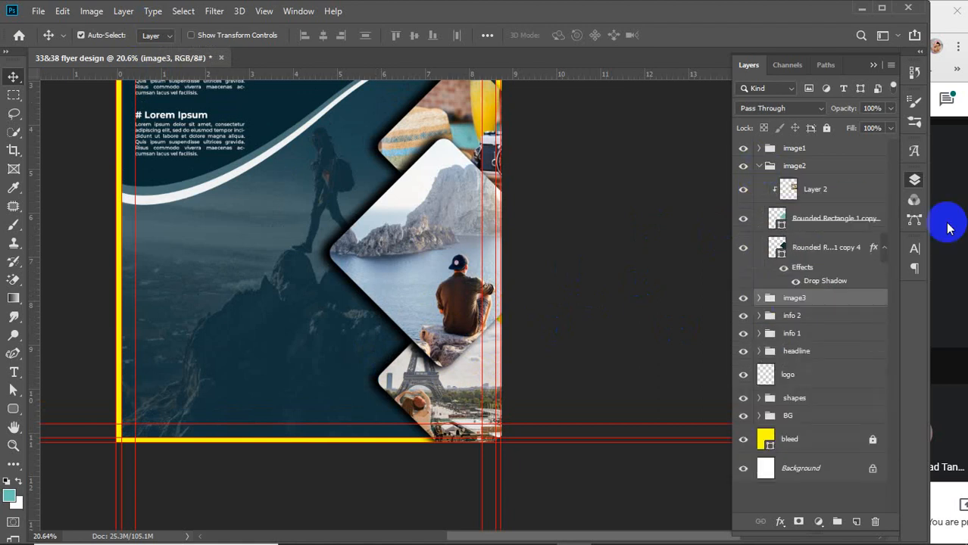
# Switch back to Chrome and browse the Pexels travel results for another photo
pyautogui.click(948, 221)
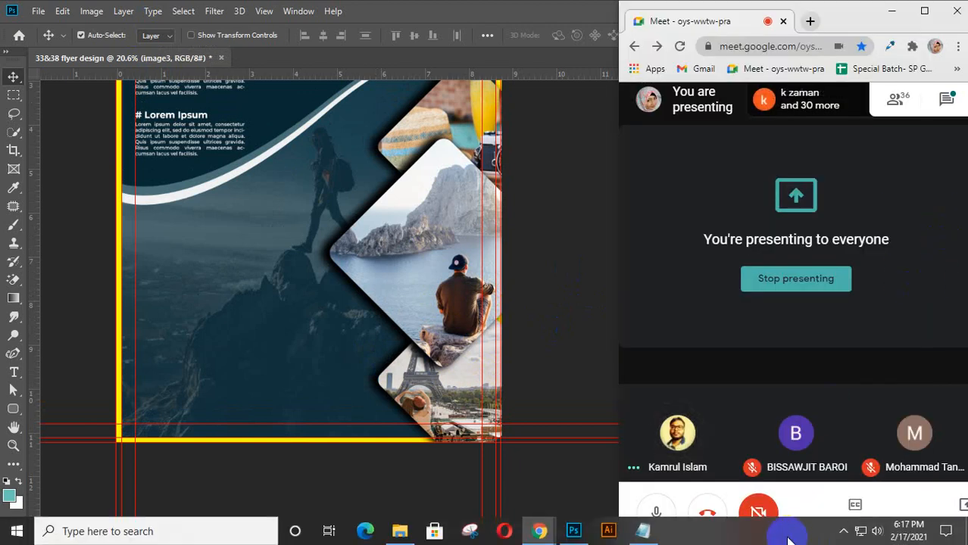
pyautogui.moveTo(539, 531)
pyautogui.click(540, 506)
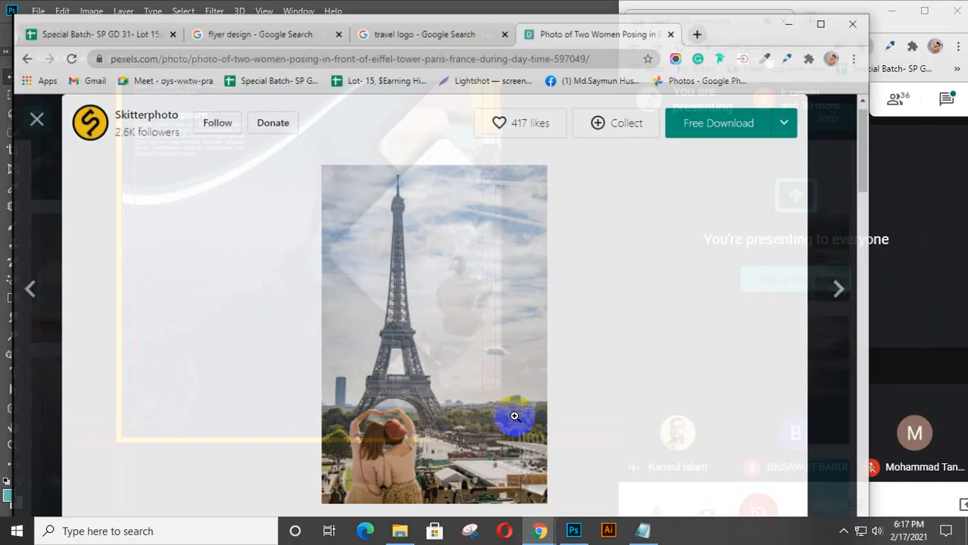
pyautogui.click(22, 108)
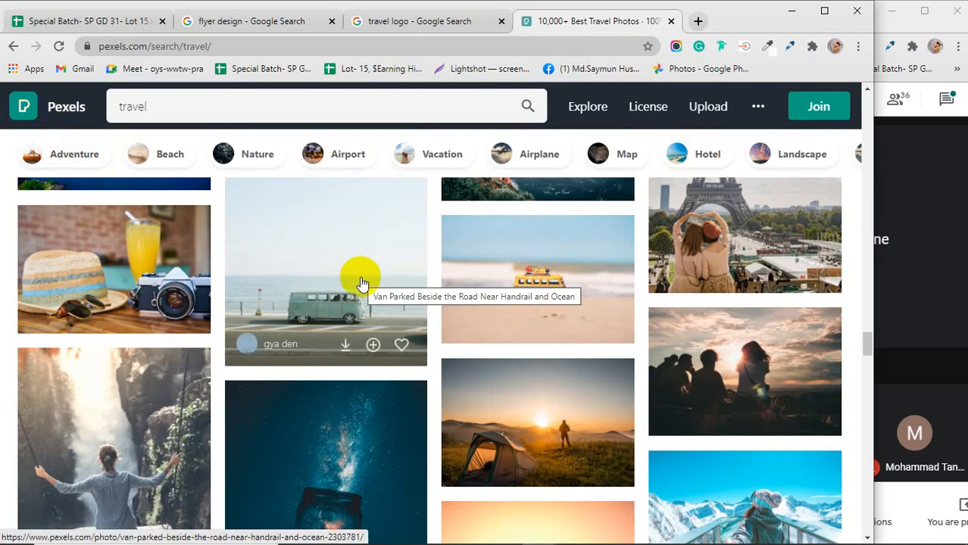
pyautogui.scroll(-4, 362, 283)
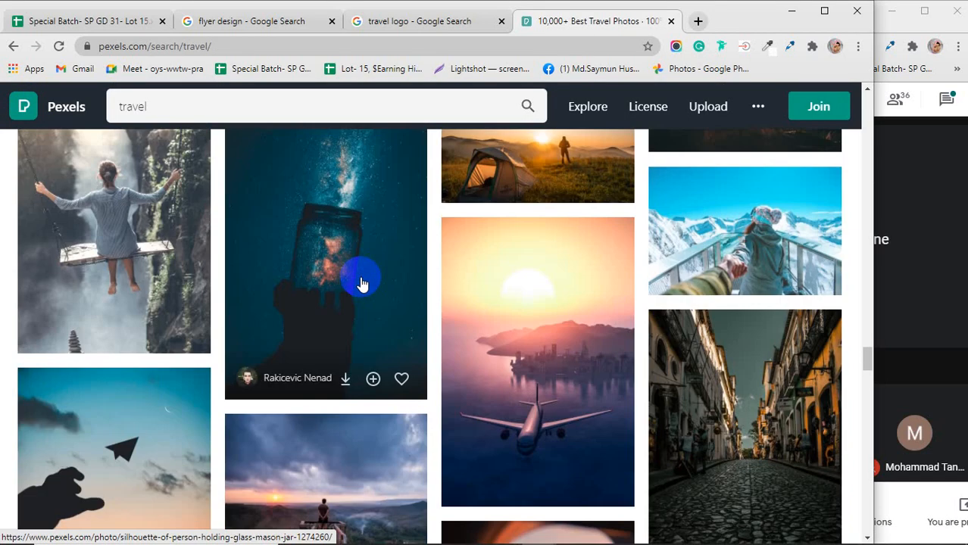
pyautogui.scroll(1, 362, 283)
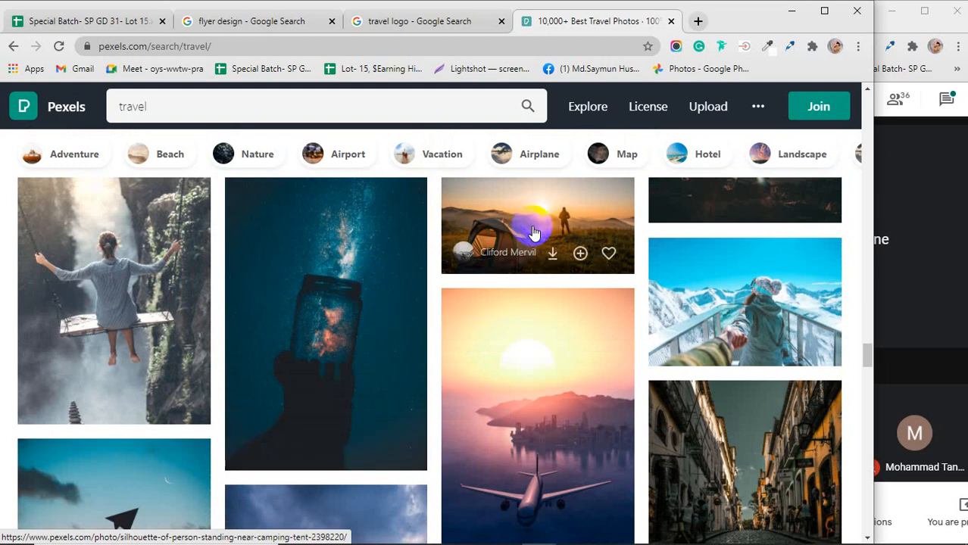
pyautogui.click(340, 286)
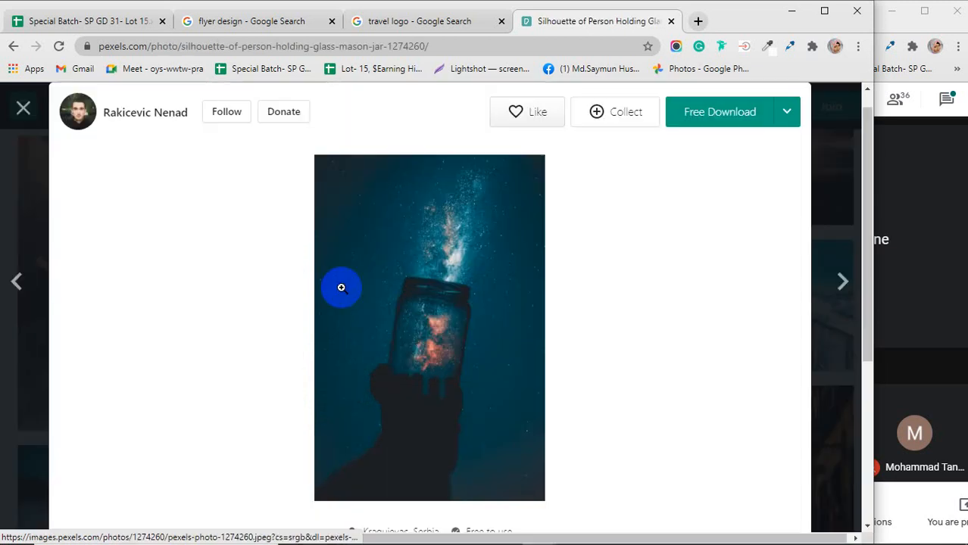
pyautogui.rightClick(406, 270)
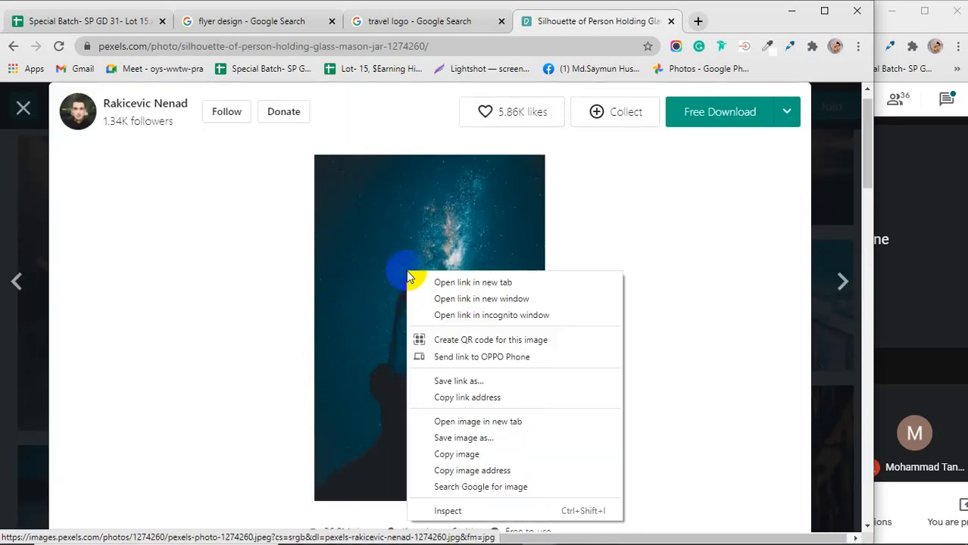
pyautogui.click(22, 108)
# Copy the Pexels photo of the person in a knit hat on a snowy mountain terrace and return to the flyer
pyautogui.scroll(-2, 514, 360)
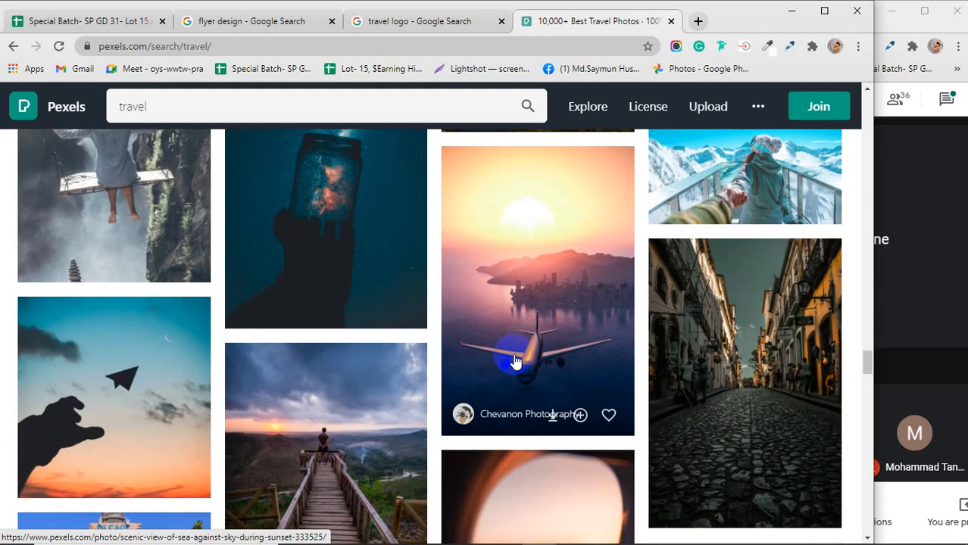
pyautogui.scroll(1, 515, 360)
pyautogui.click(745, 320)
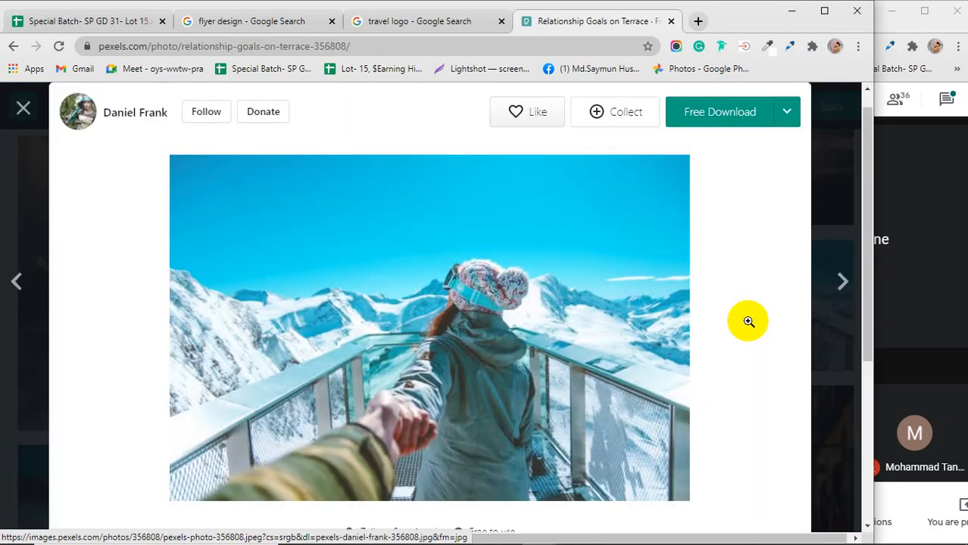
pyautogui.rightClick(399, 297)
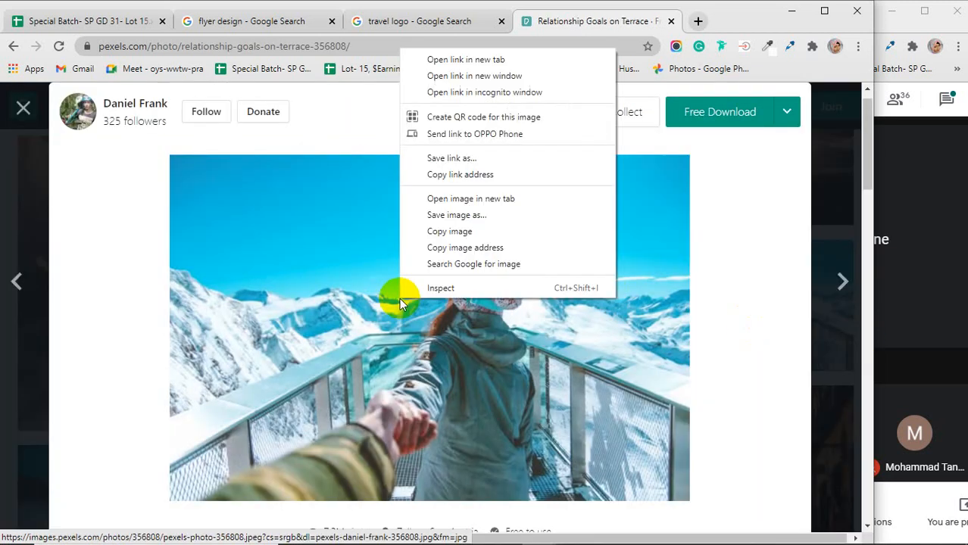
pyautogui.click(445, 232)
pyautogui.click(791, 10)
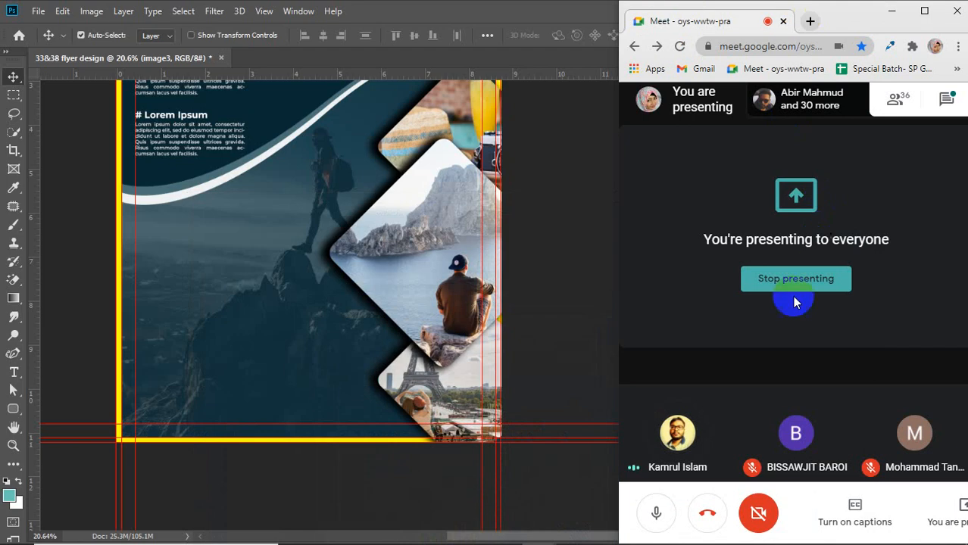
# Paste the copied snowy mountain photo above Layer 2 in the image2 group and delete the old Layer 2 photo
pyautogui.click(438, 261)
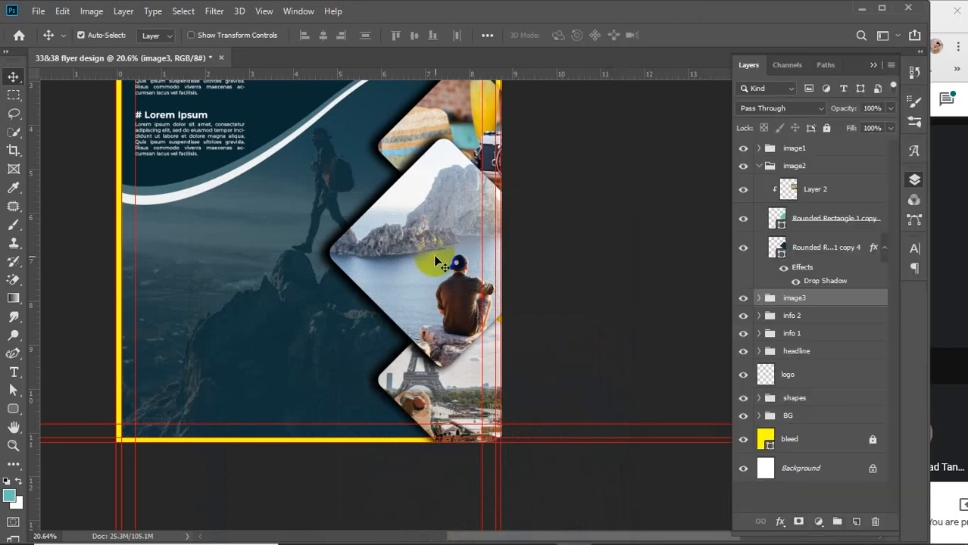
pyautogui.click(742, 170)
pyautogui.click(743, 168)
pyautogui.click(790, 191)
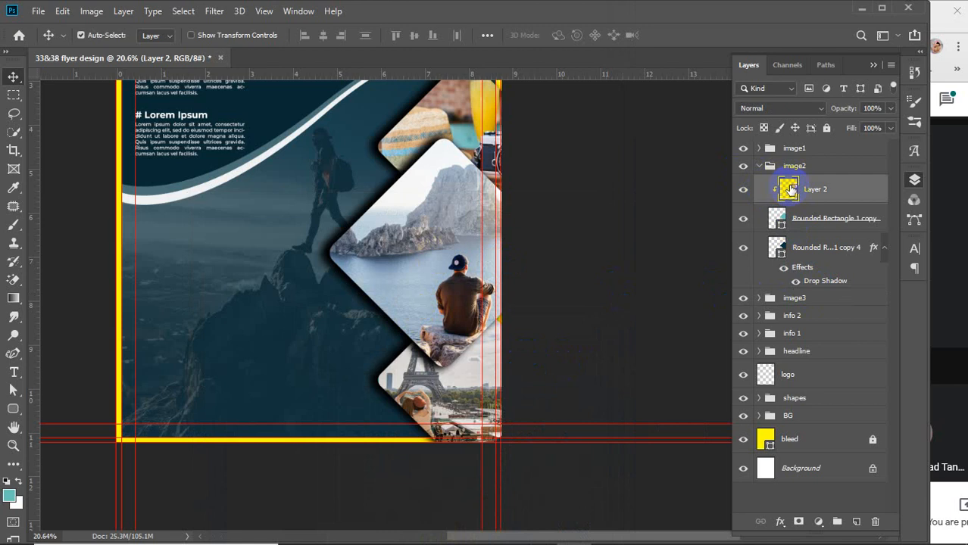
pyautogui.hotkey('ctrl', 'v')
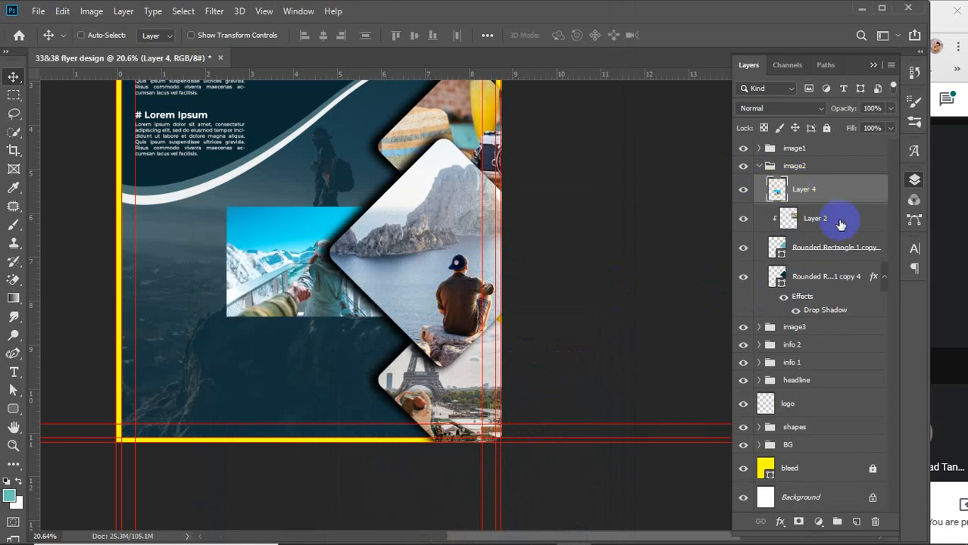
pyautogui.click(810, 219)
pyautogui.press('Delete')
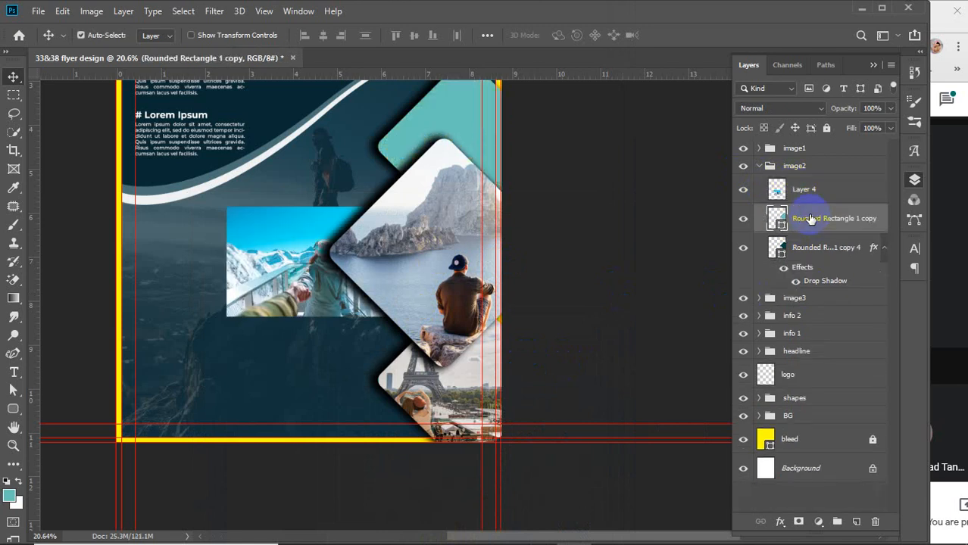
# Move the Layer 4 photo over the upper diamond, lower its opacity to 49%, and scale it to about 124% to cover the shape
pyautogui.moveTo(243, 221); pyautogui.dragTo(441, 144)
pyautogui.moveTo(447, 94); pyautogui.dragTo(398, 216)
pyautogui.hotkey('ctrl', 't')
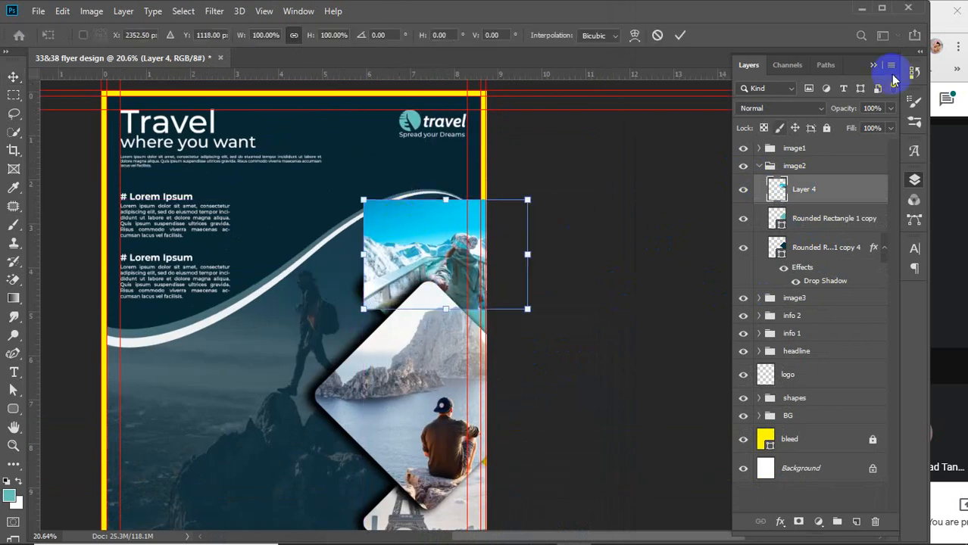
pyautogui.moveTo(844, 107); pyautogui.dragTo(804, 109)
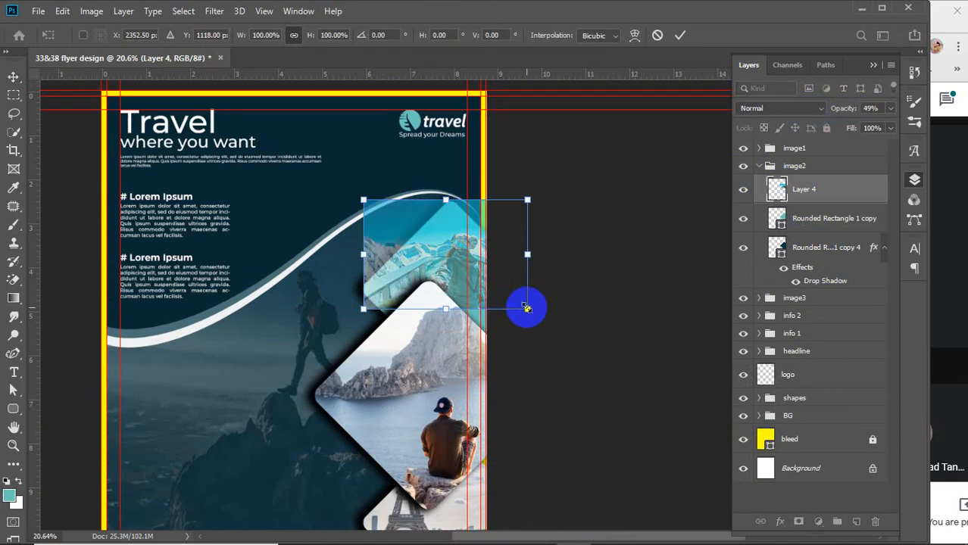
pyautogui.moveTo(527, 308); pyautogui.dragTo(568, 335)
pyautogui.moveTo(427, 263); pyautogui.dragTo(400, 262)
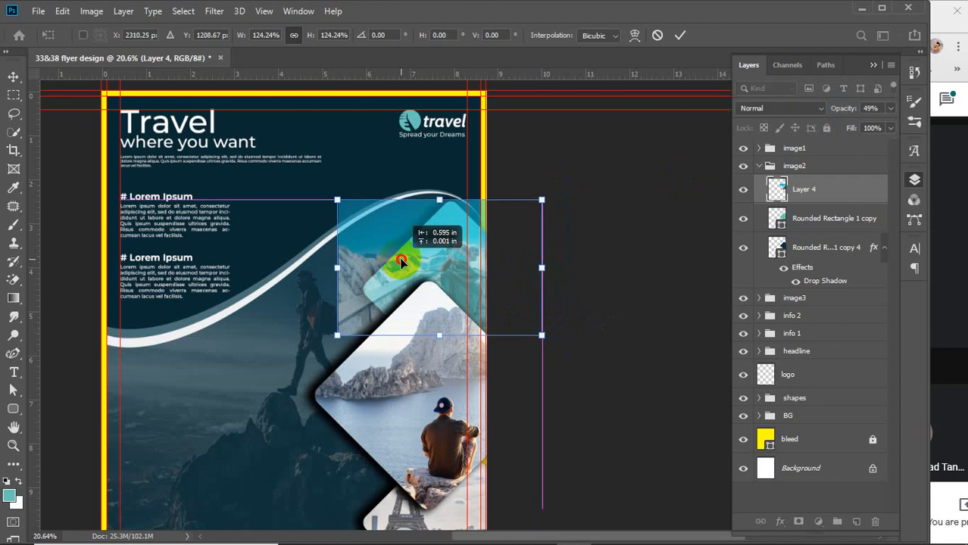
pyautogui.click(680, 35)
# Restore Layer 4 to 100% opacity, clip it to the Rounded Rectangle 1 copy shape, and collapse the image2 group
pyautogui.moveTo(845, 109); pyautogui.dragTo(888, 109)
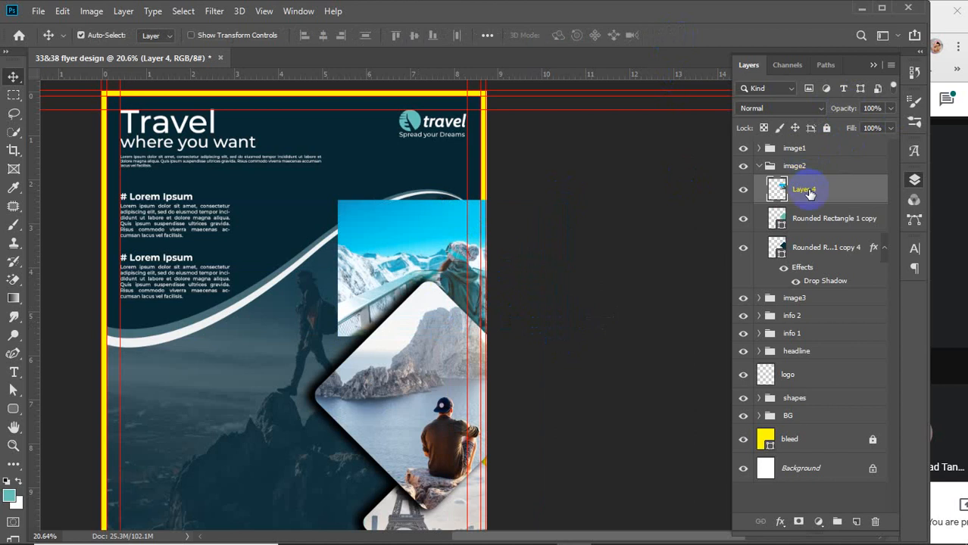
pyautogui.rightClick(837, 190)
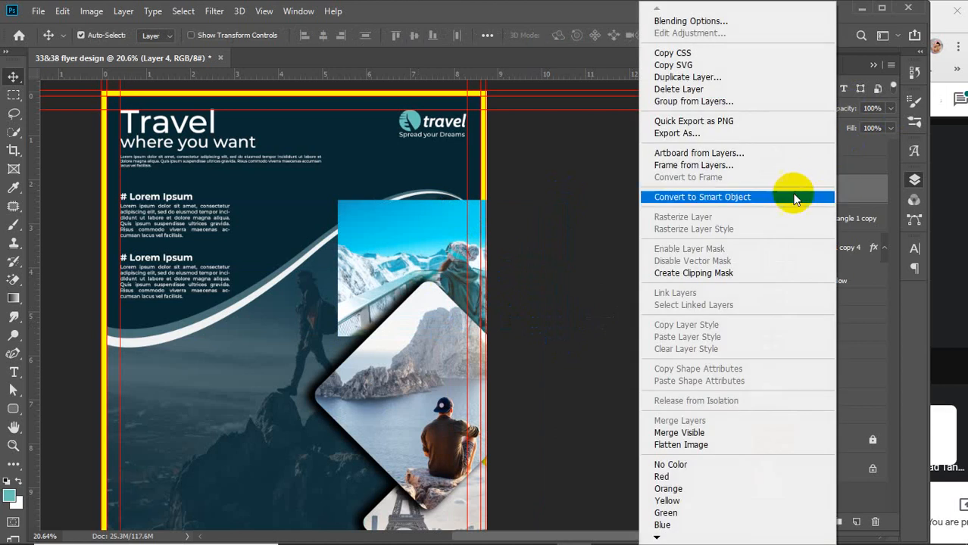
pyautogui.click(706, 274)
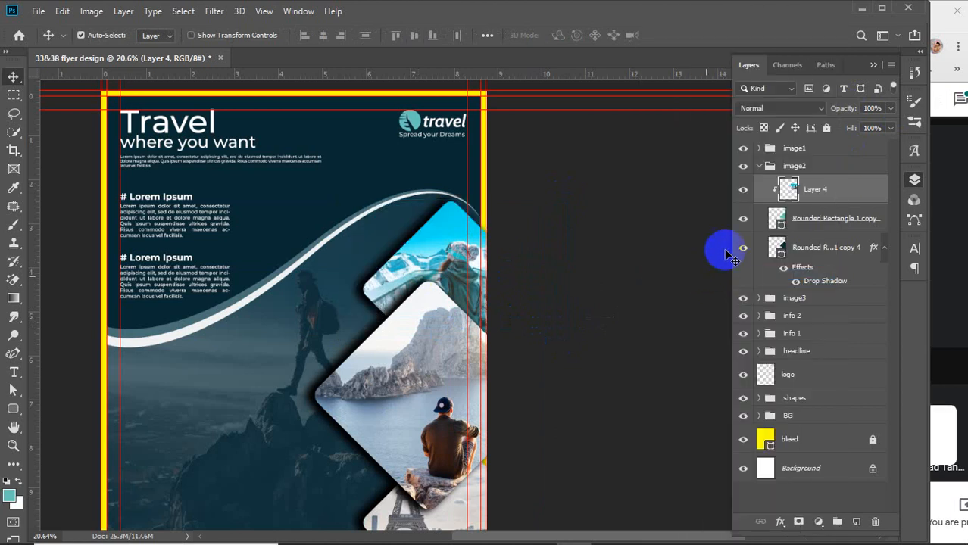
pyautogui.click(758, 165)
pyautogui.click(602, 266)
# Switch to Chrome to check the attendance spreadsheet beside the Meet call, and return to the flyer in Photoshop
pyautogui.click(862, 8)
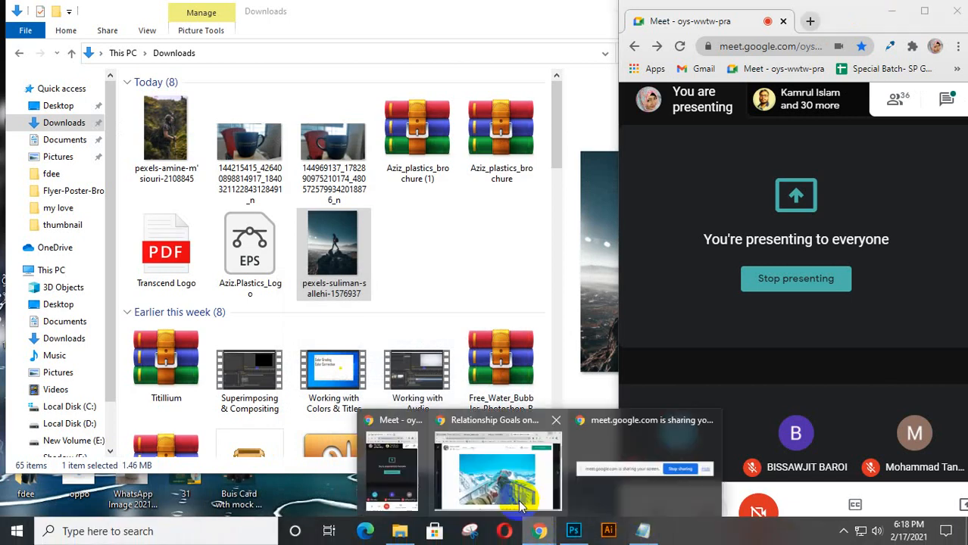
pyautogui.click(594, 455)
pyautogui.click(101, 23)
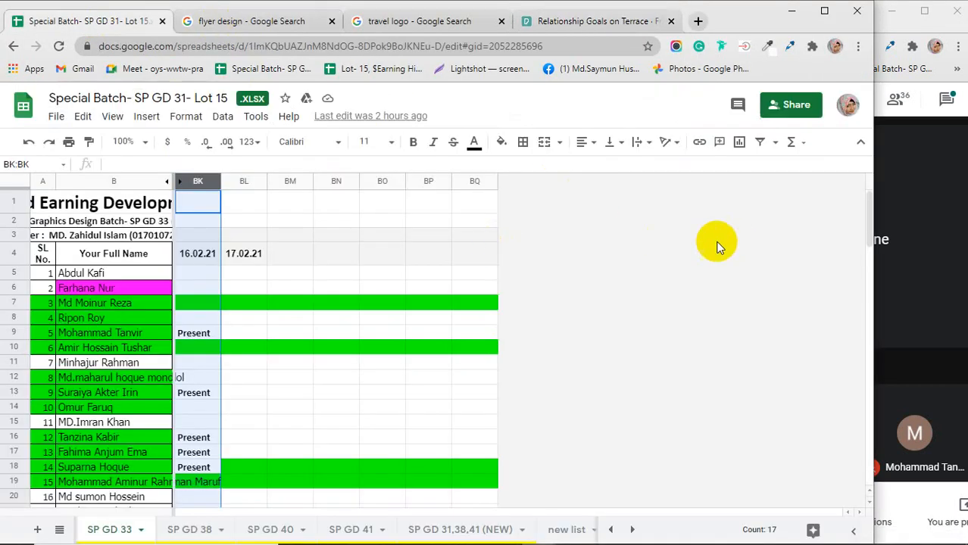
pyautogui.moveTo(873, 280); pyautogui.dragTo(487, 297)
pyautogui.click(891, 113)
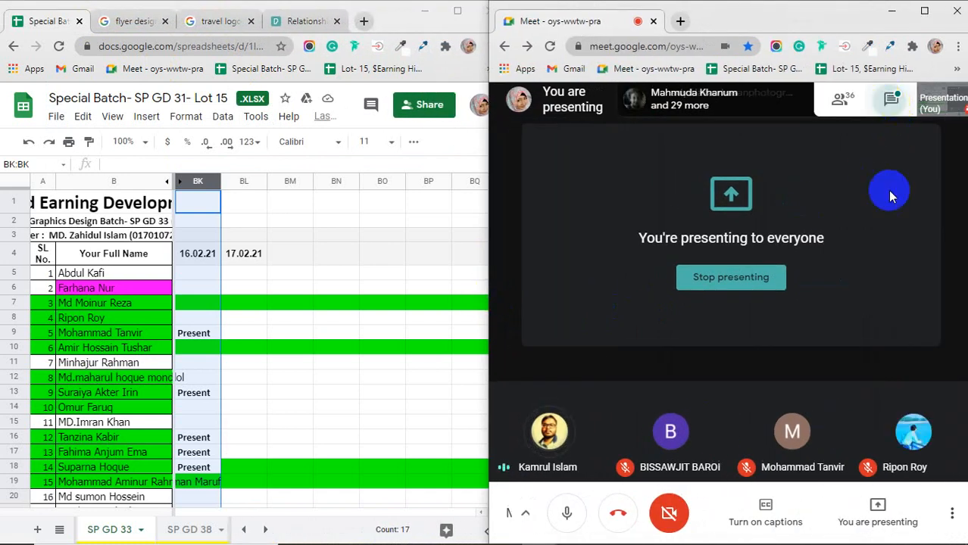
pyautogui.click(842, 533)
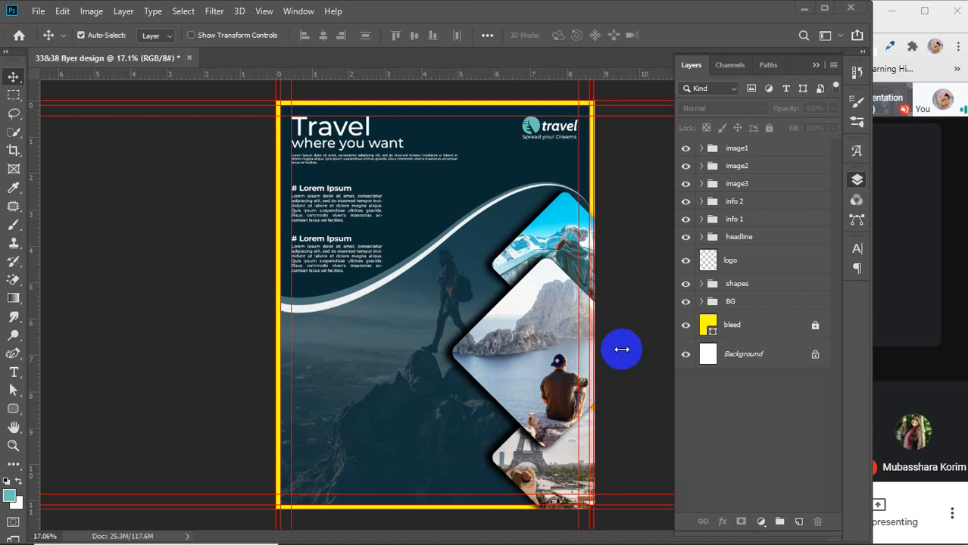
pyautogui.click(622, 352)
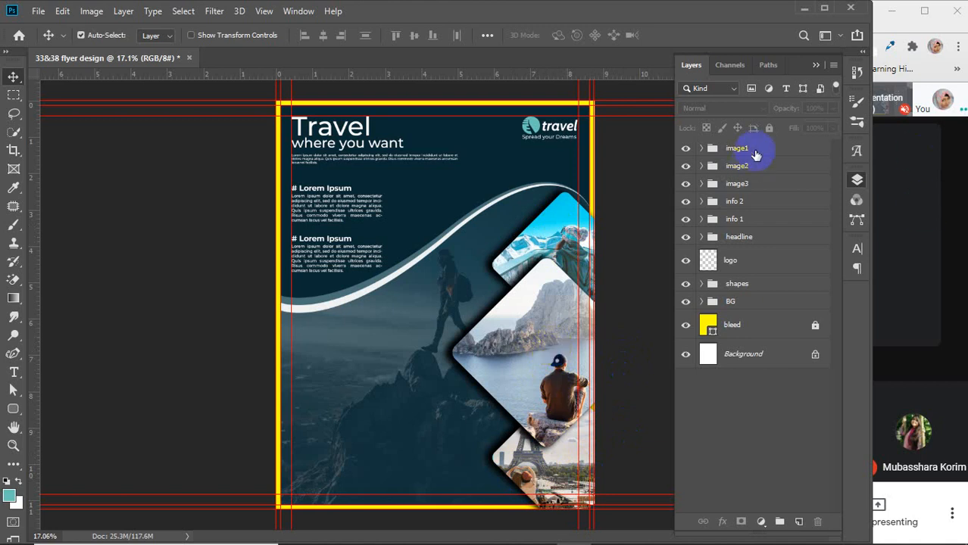
# Check the flyer's layer organization by toggling the visibility of the image1, image2, image3, info 2 and info 1 groups off and on
pyautogui.click(685, 166)
pyautogui.click(685, 166)
pyautogui.click(685, 150)
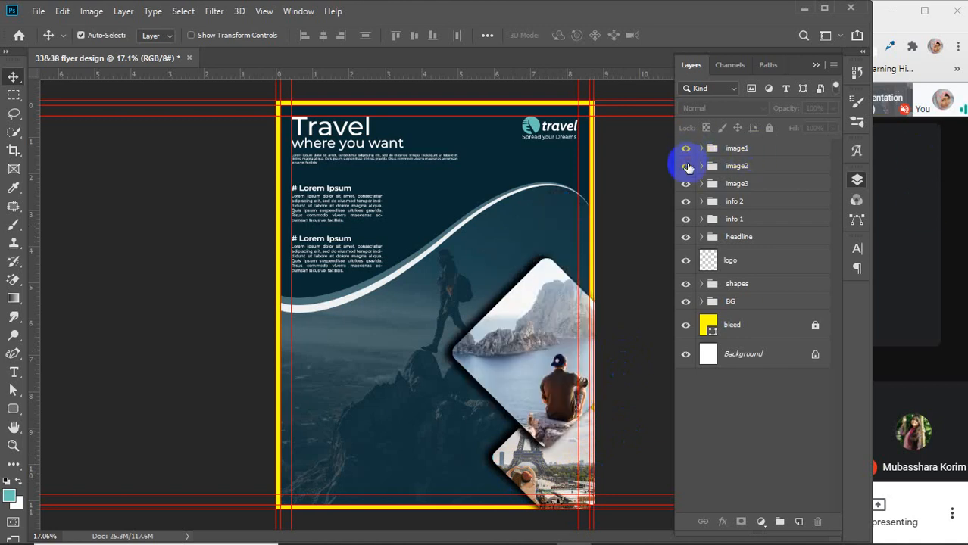
pyautogui.click(685, 150)
pyautogui.click(685, 183)
pyautogui.click(686, 183)
pyautogui.click(685, 201)
pyautogui.click(683, 202)
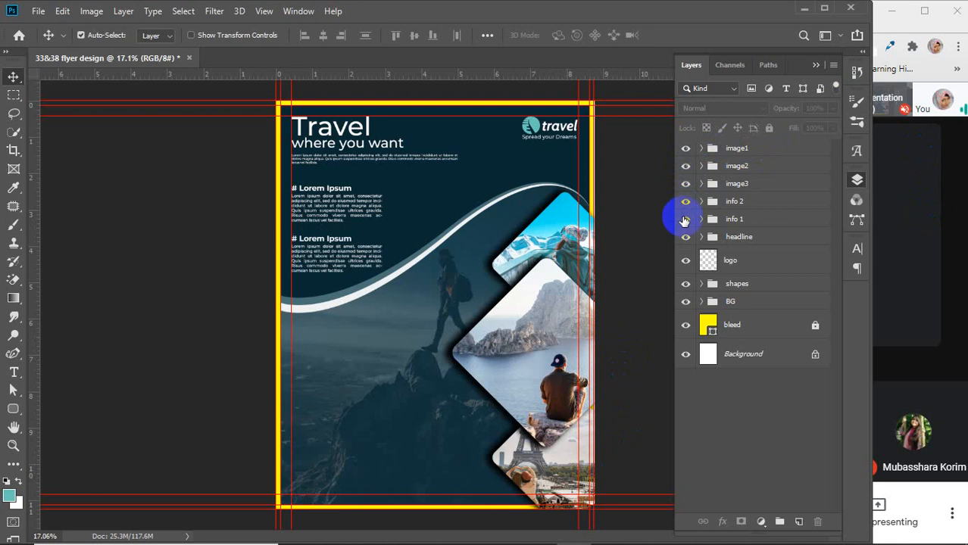
pyautogui.click(685, 220)
pyautogui.click(686, 219)
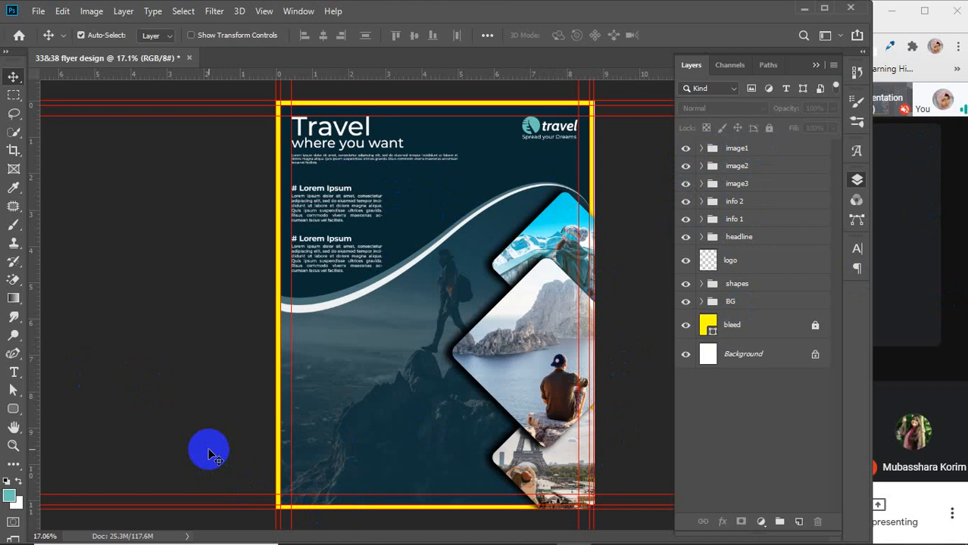
# Switch to File Explorer and open the Desktop folder
pyautogui.moveTo(387, 537)
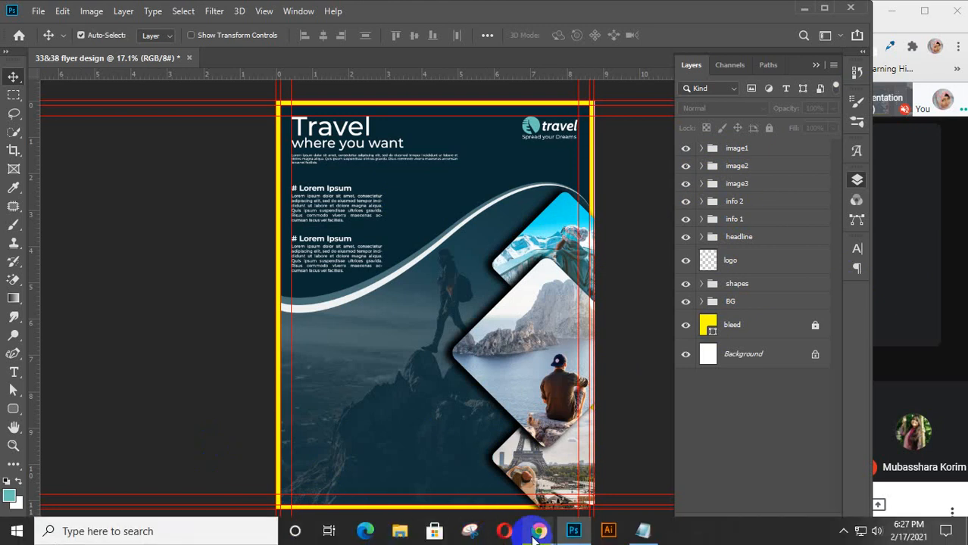
pyautogui.moveTo(534, 534)
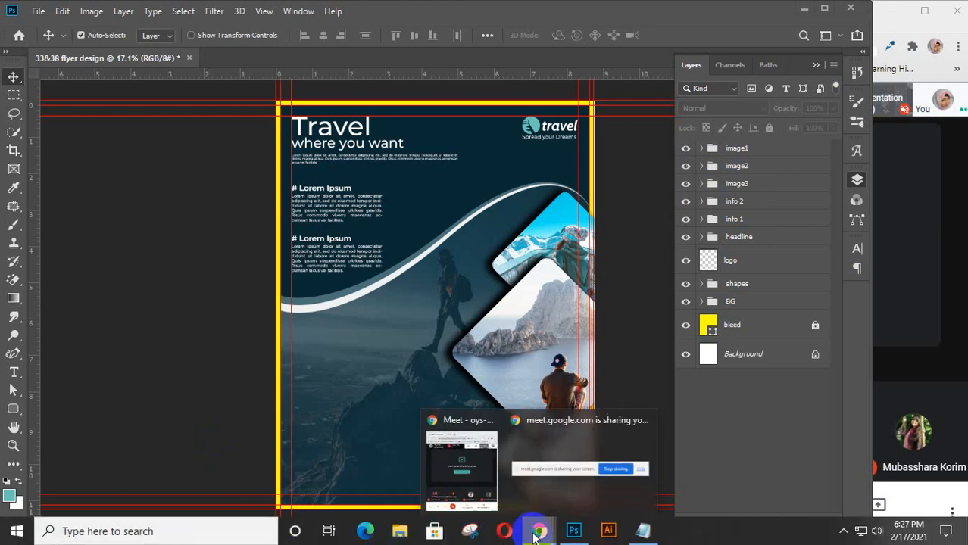
pyautogui.click(399, 531)
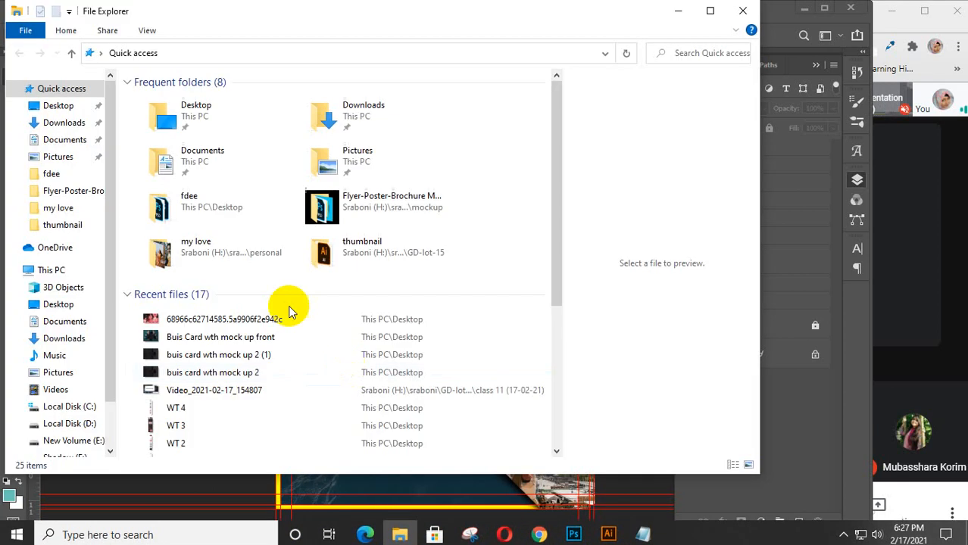
pyautogui.click(210, 108)
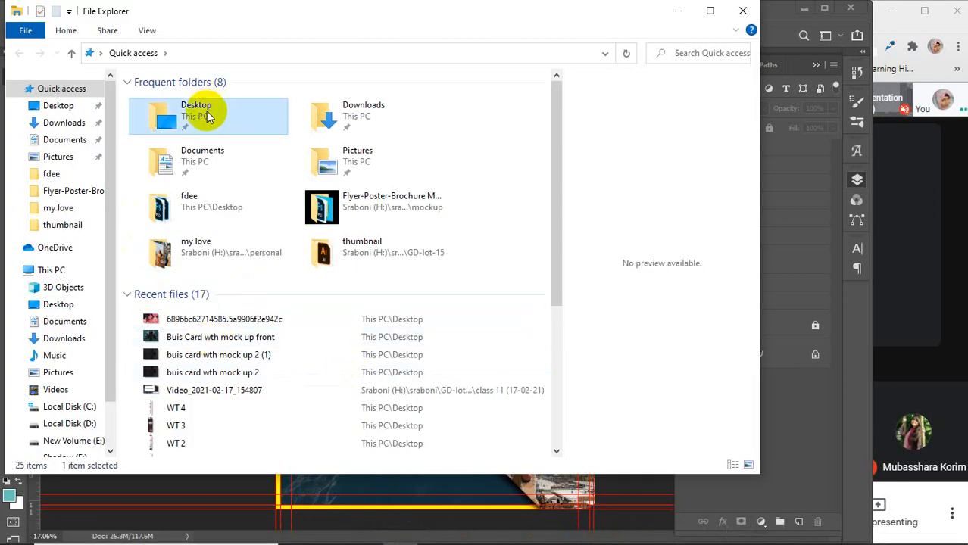
pyautogui.click(59, 105)
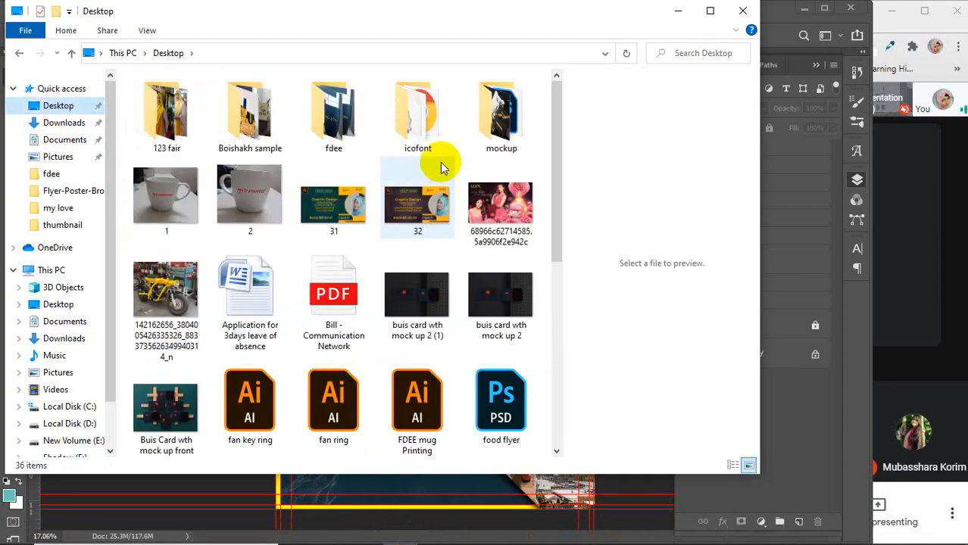
# Find the web template design SP GD 31 PSD among the Desktop files and open it in Photoshop
pyautogui.scroll(-2, 370, 166)
pyautogui.scroll(-5, 370, 164)
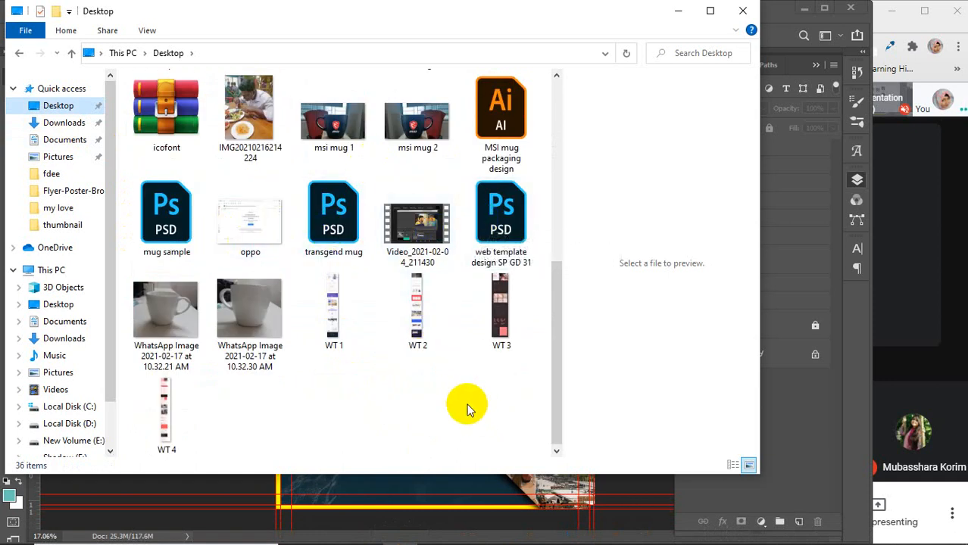
pyautogui.click(493, 220)
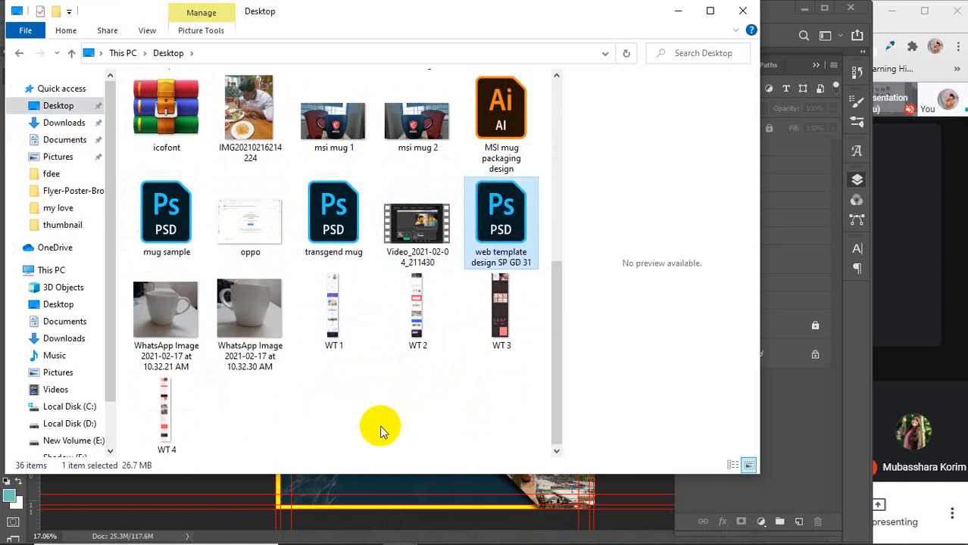
pyautogui.scroll(5, 379, 424)
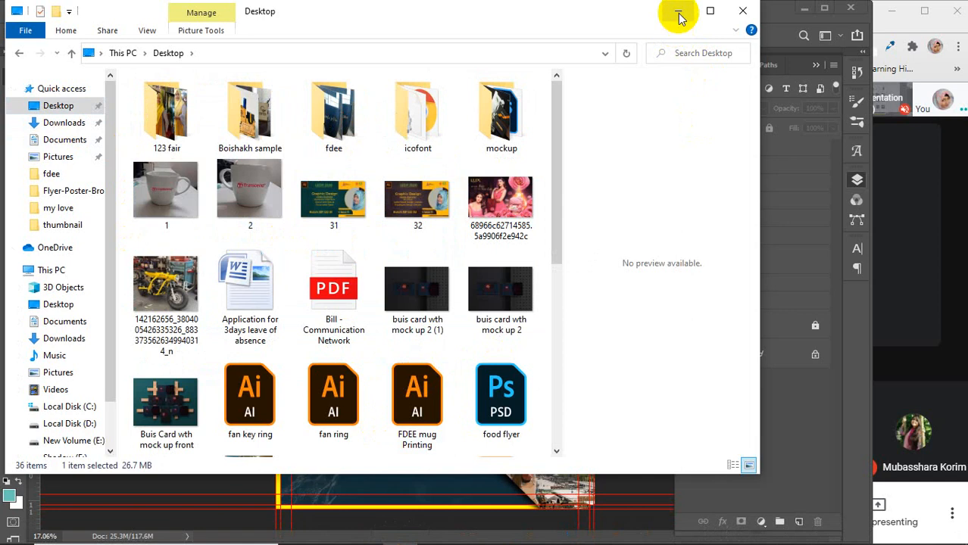
pyautogui.scroll(-5, 345, 255)
pyautogui.scroll(3, 366, 349)
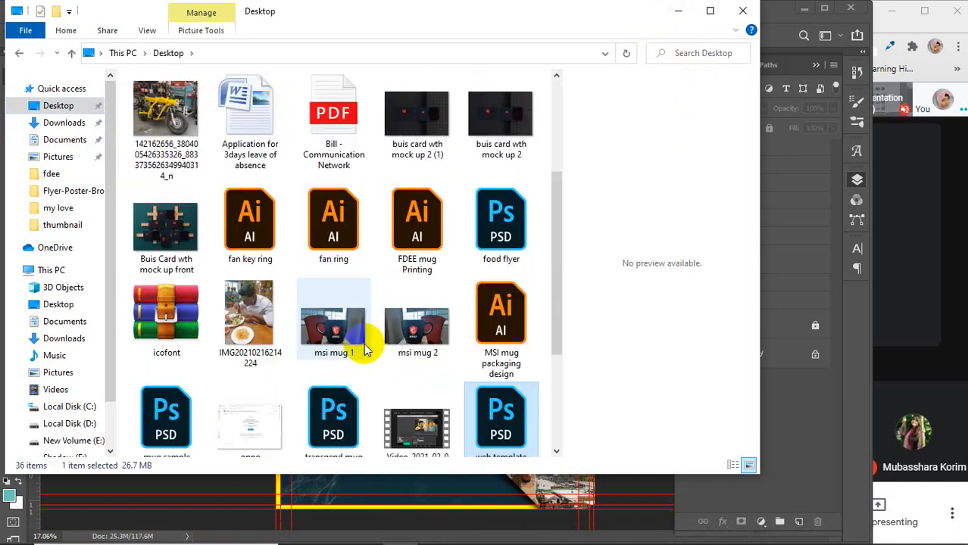
pyautogui.scroll(-2, 364, 348)
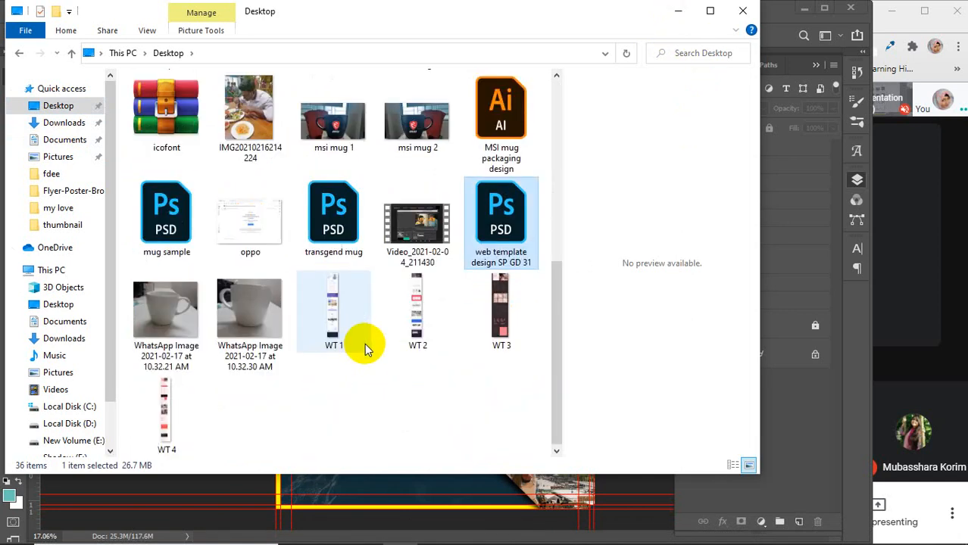
pyautogui.click(503, 218)
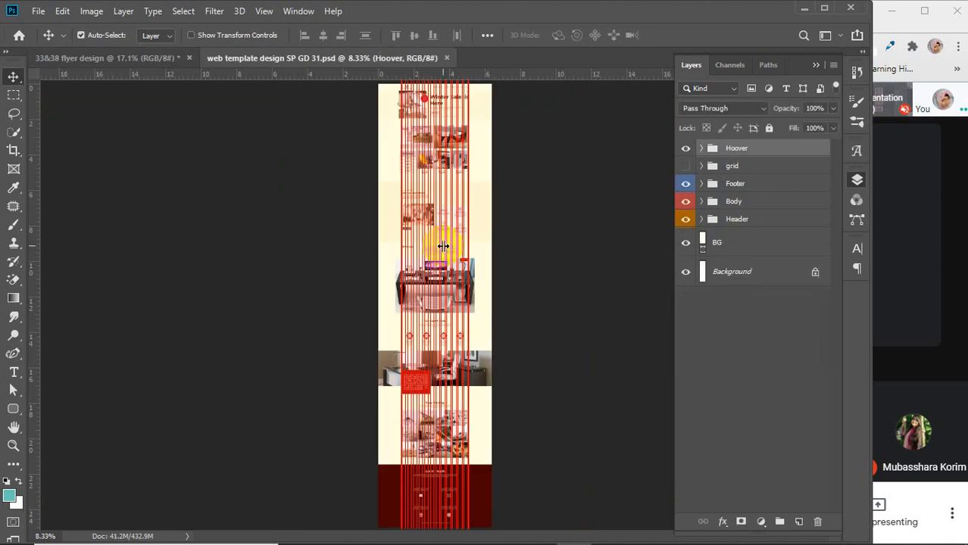
# Copy the Footer group with the Get in Touch section from the web template into the travel flyer
pyautogui.scroll(20, 432, 505)
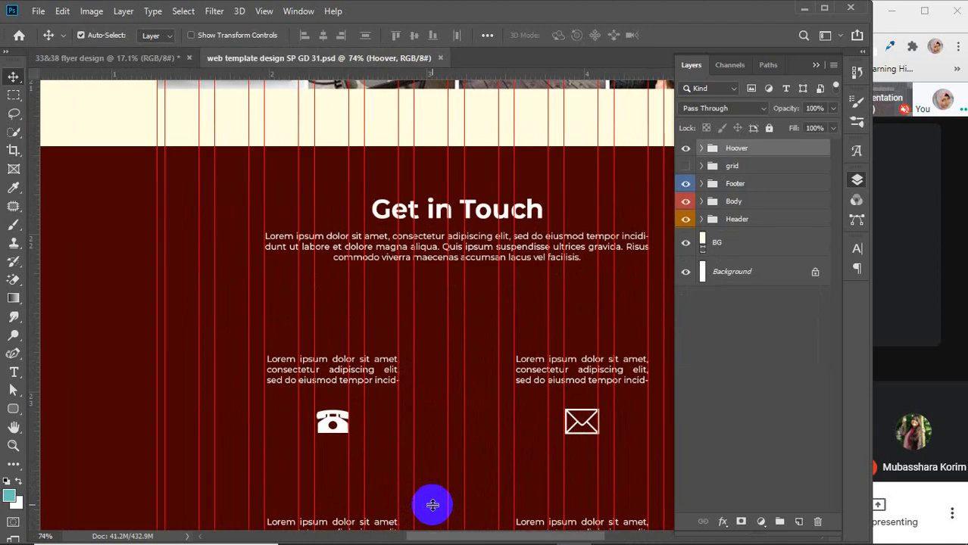
pyautogui.scroll(-3, 433, 505)
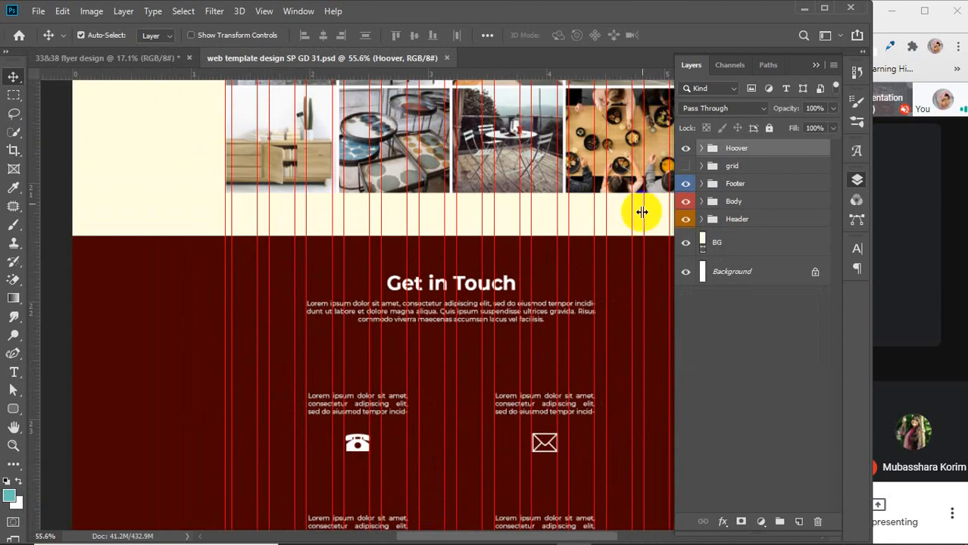
pyautogui.click(737, 186)
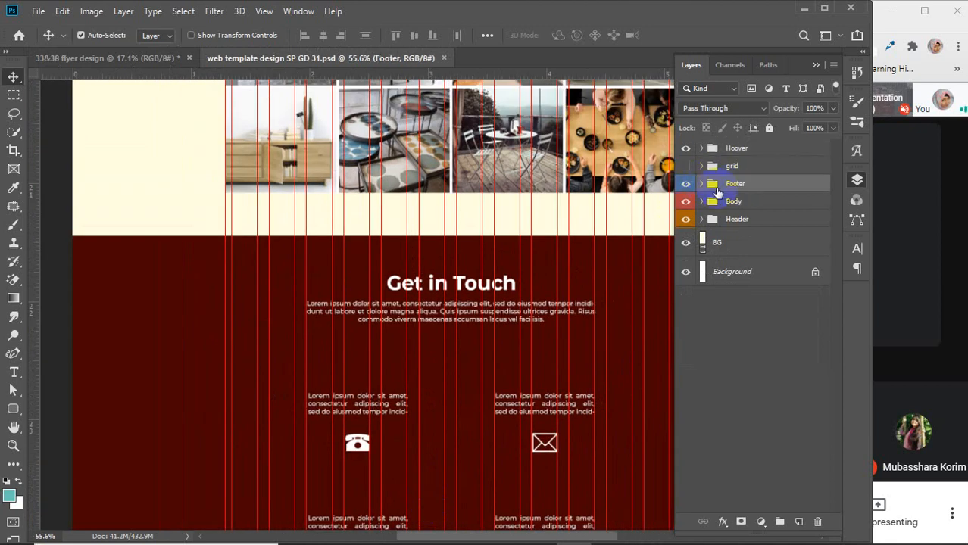
pyautogui.moveTo(748, 188); pyautogui.dragTo(384, 367)
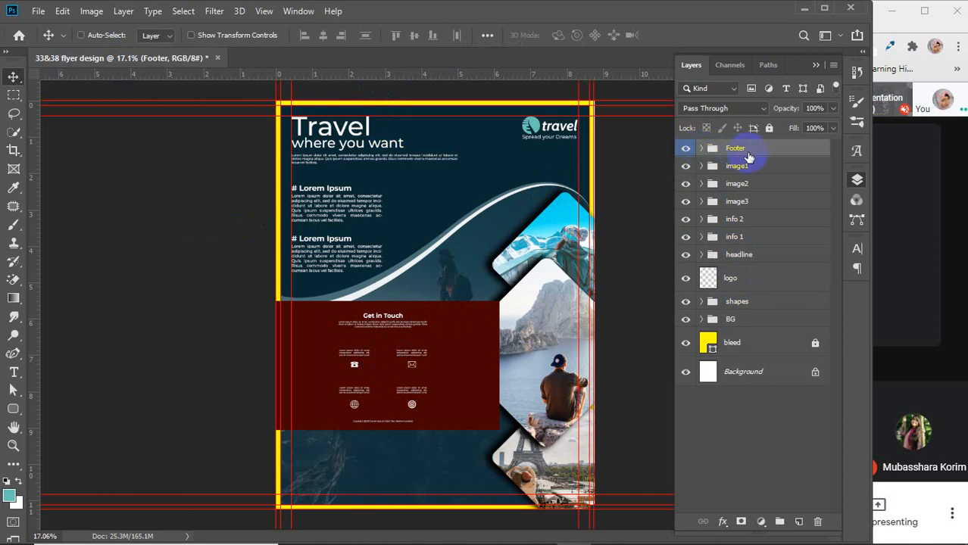
# Ungroup the imported Footer group and the Get in touch group nested inside it
pyautogui.hotkey('ctrl', 'shift', 'g')
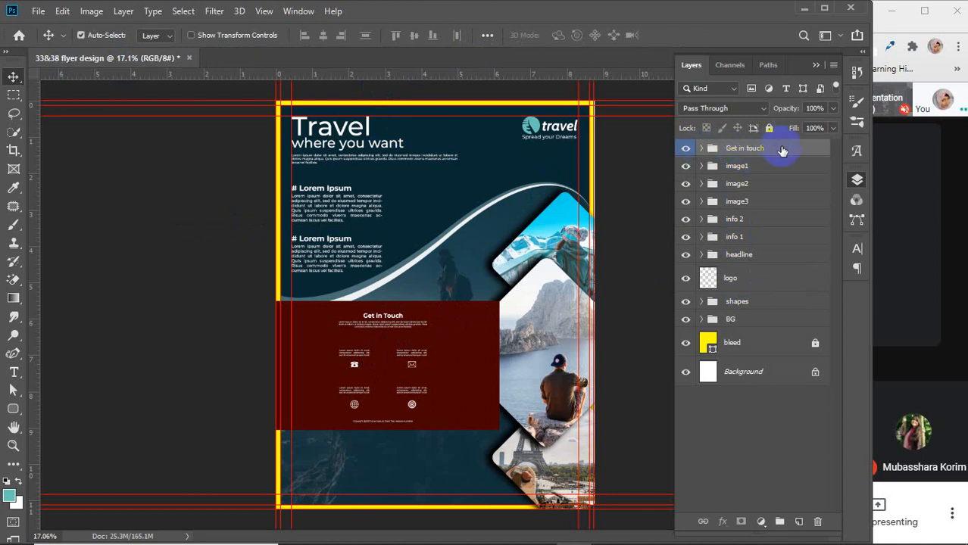
pyautogui.click(782, 151)
pyautogui.hotkey('ctrl', 'shift', 'g')
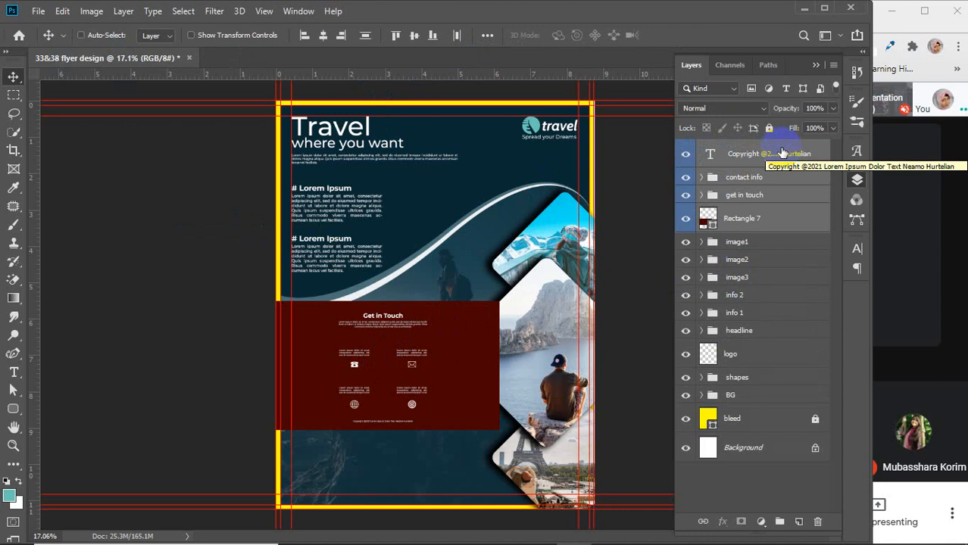
# Remove the blue colour label from the imported copyright, contact info, get in touch and Rectangle 7 layers
pyautogui.rightClick(685, 154)
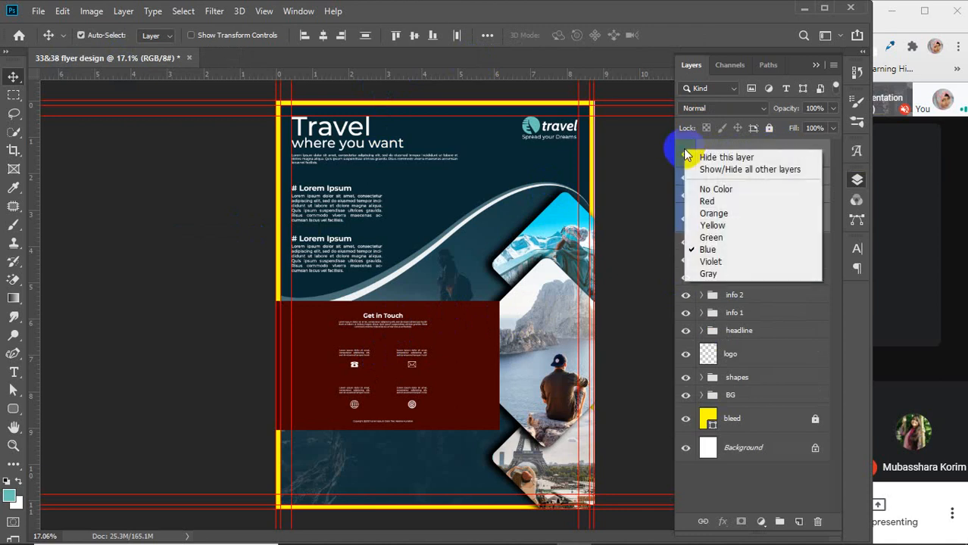
pyautogui.click(711, 190)
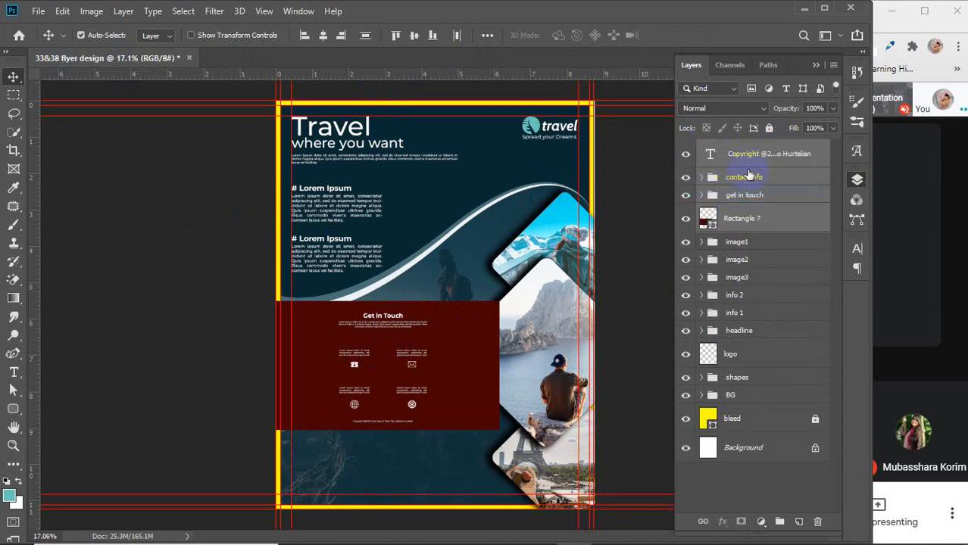
pyautogui.click(755, 179)
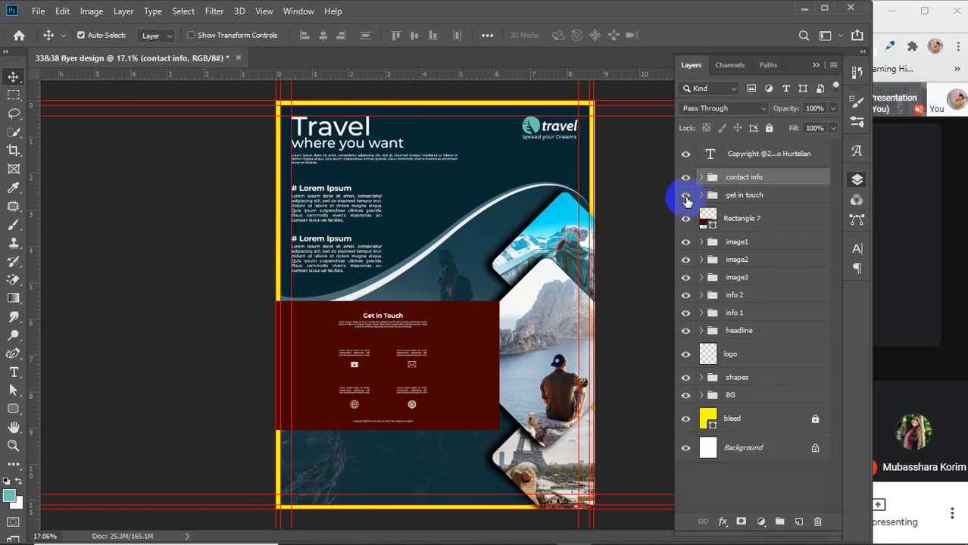
pyautogui.click(686, 196)
pyautogui.click(686, 197)
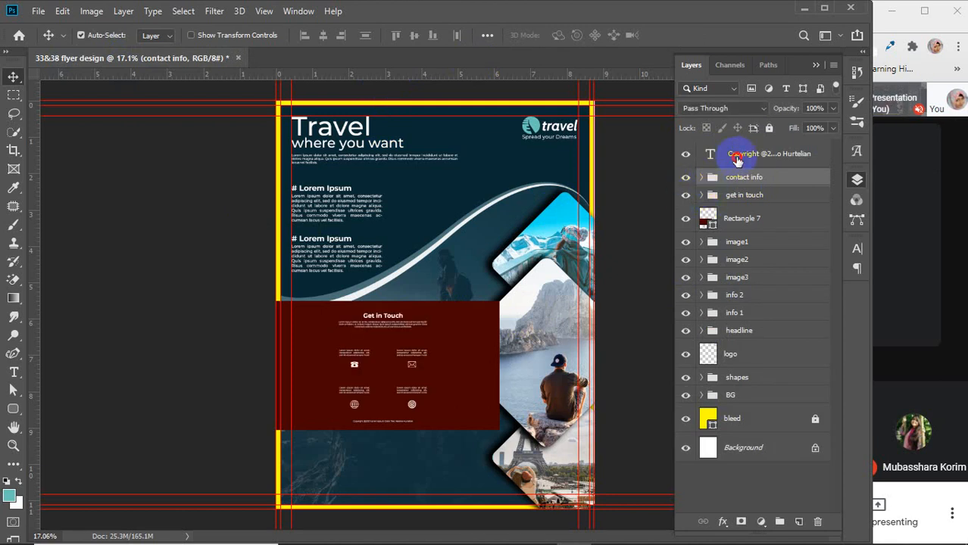
# Delete the copyright text and the dark red Rectangle 7 background from the imported footer layers
pyautogui.click(737, 156)
pyautogui.press('Delete')
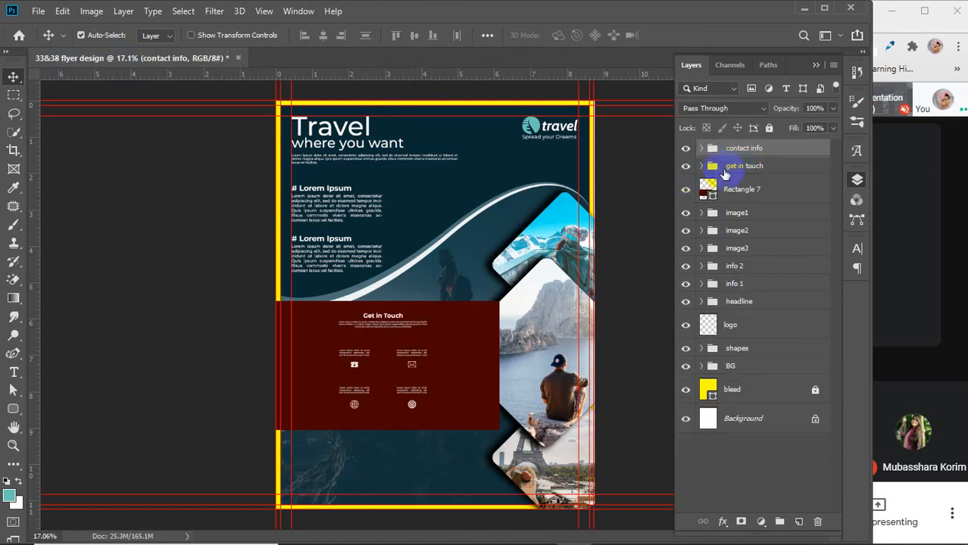
pyautogui.click(702, 166)
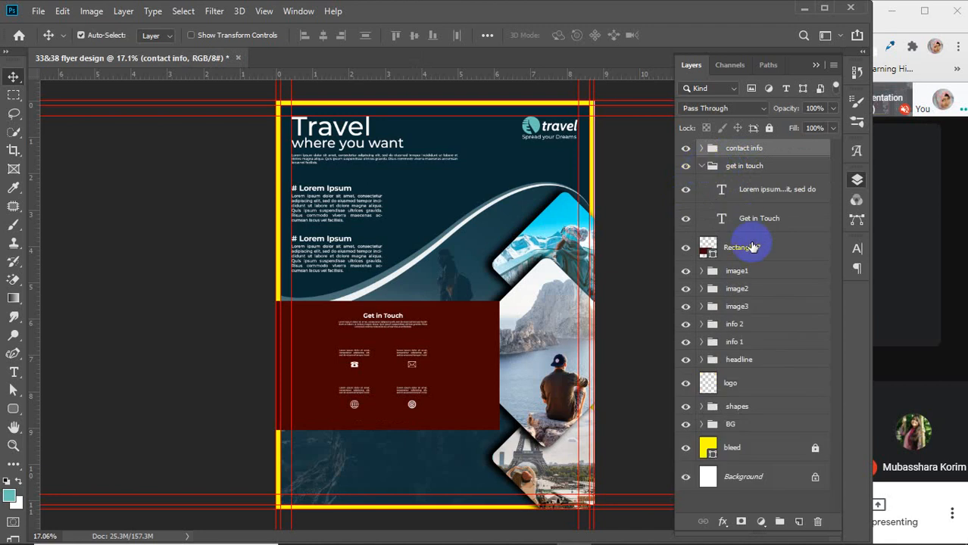
pyautogui.click(751, 243)
pyautogui.press('Delete')
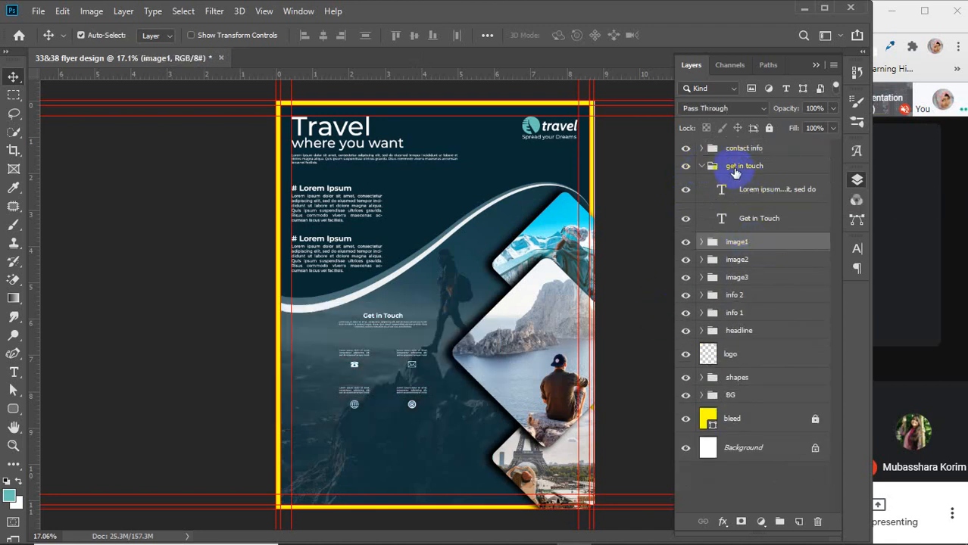
pyautogui.click(702, 166)
# Expand the contact info group and set the Move tool's Auto-Select to Group
pyautogui.click(725, 150)
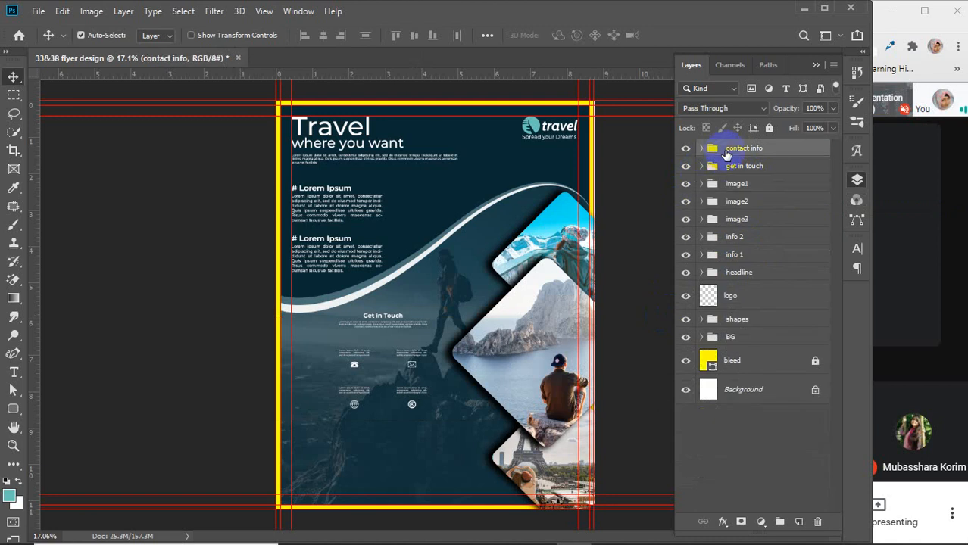
pyautogui.click(700, 149)
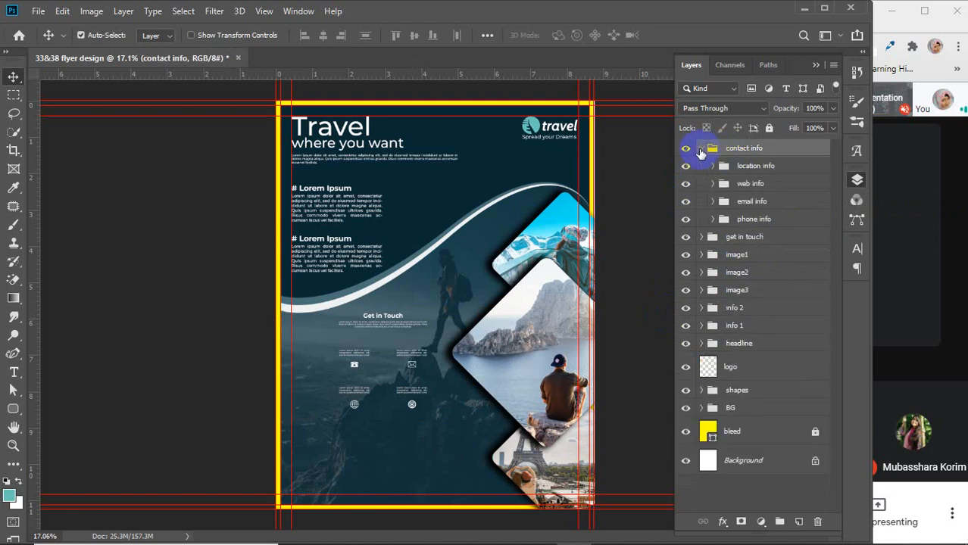
pyautogui.click(150, 35)
pyautogui.click(149, 47)
pyautogui.click(364, 408)
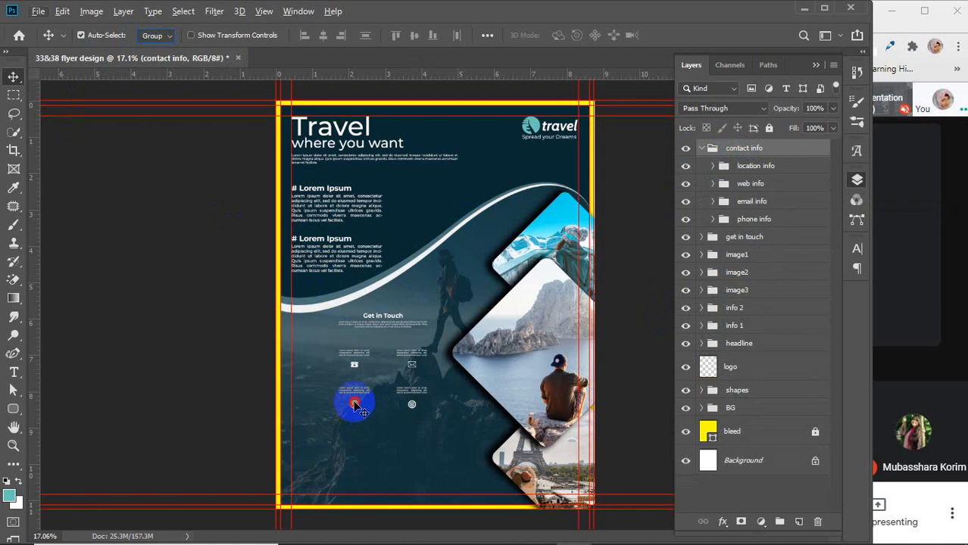
# Expand the location info group and move its location icon straight up to sit above its text
pyautogui.scroll(6, 352, 402)
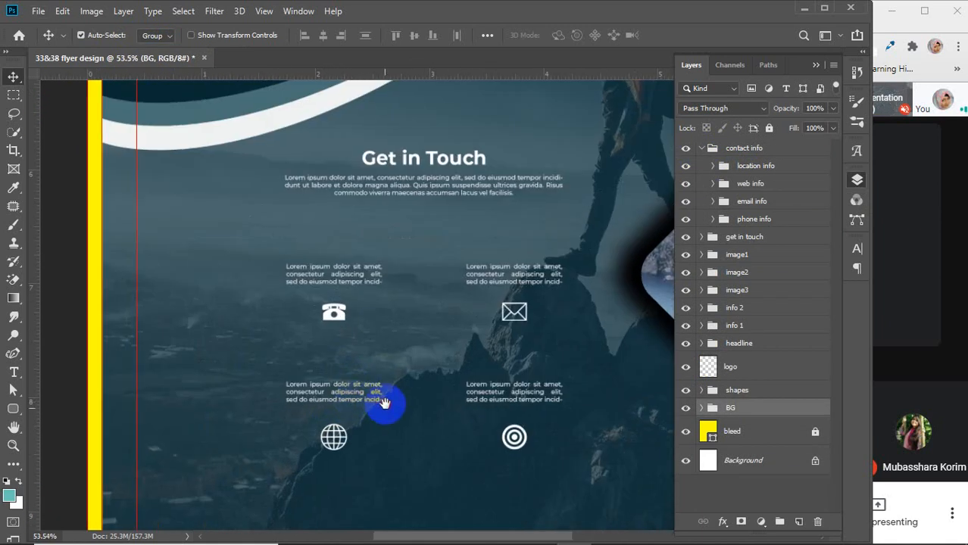
pyautogui.moveTo(385, 404); pyautogui.dragTo(423, 212)
pyautogui.scroll(-3, 424, 214)
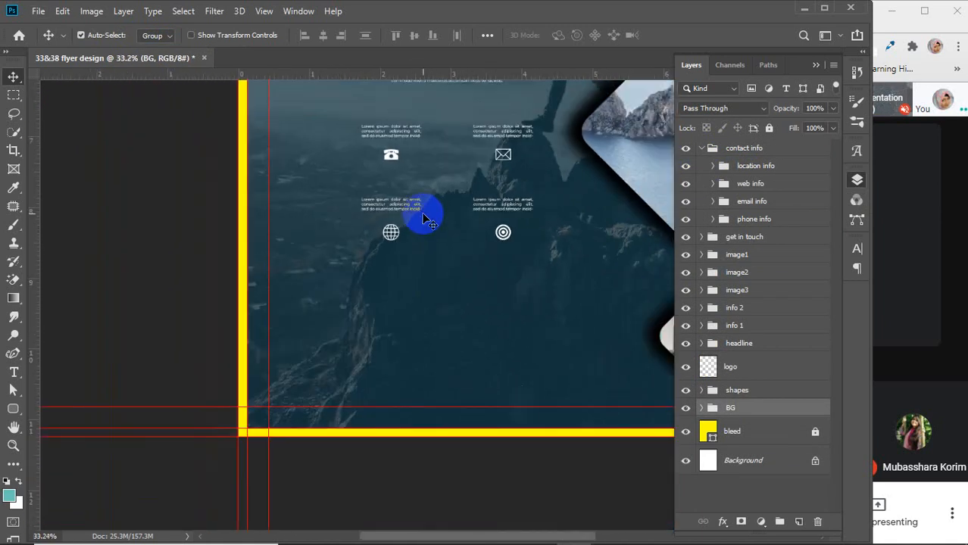
pyautogui.scroll(-1, 424, 218)
pyautogui.moveTo(441, 289); pyautogui.dragTo(421, 360)
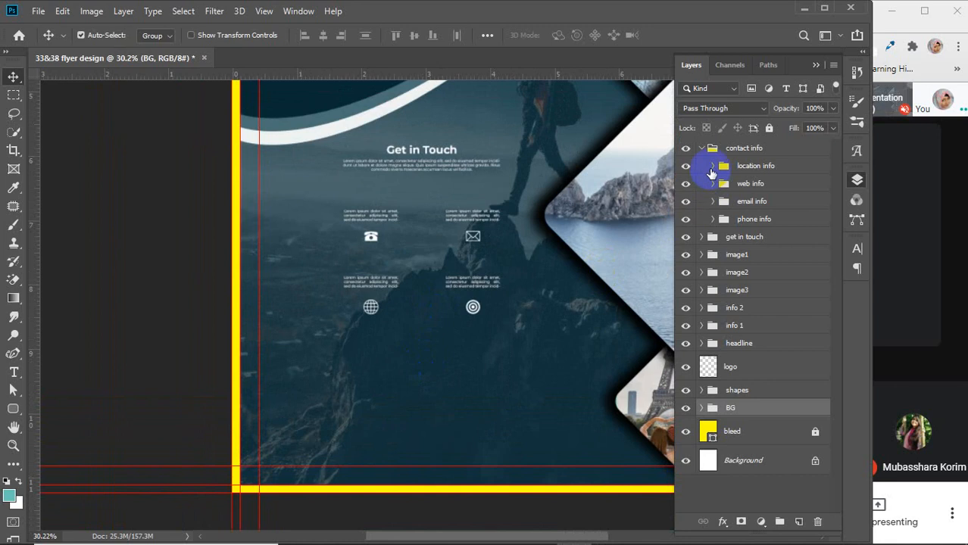
pyautogui.click(903, 266)
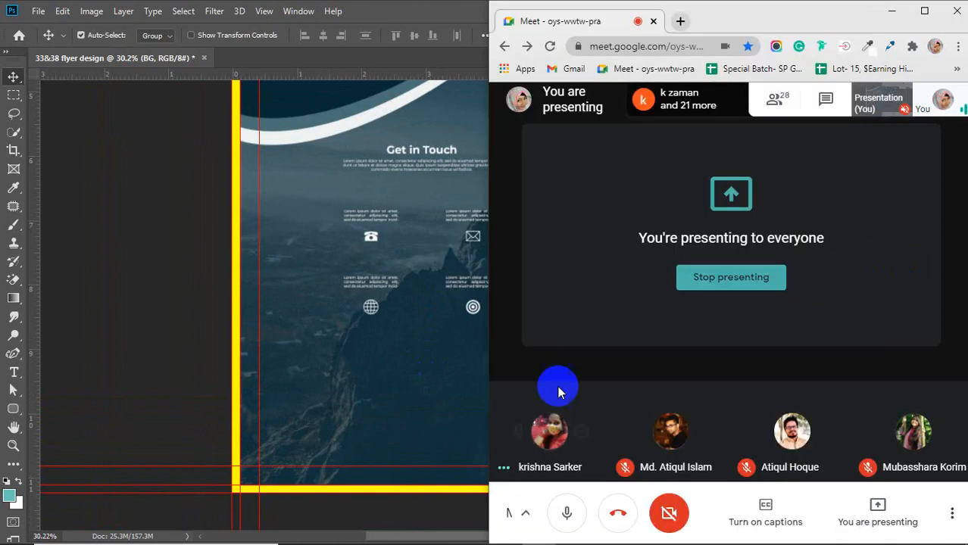
pyautogui.click(329, 296)
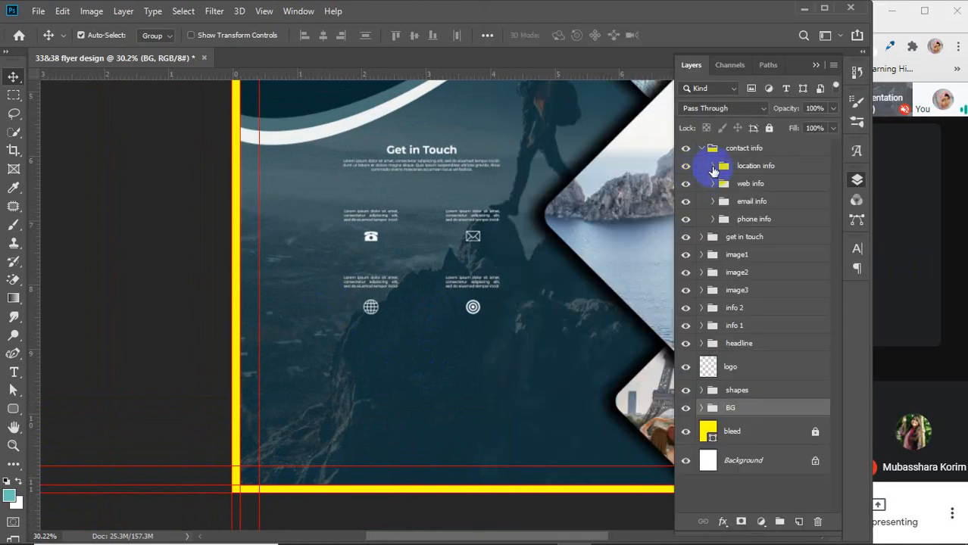
pyautogui.click(713, 167)
pyautogui.click(761, 220)
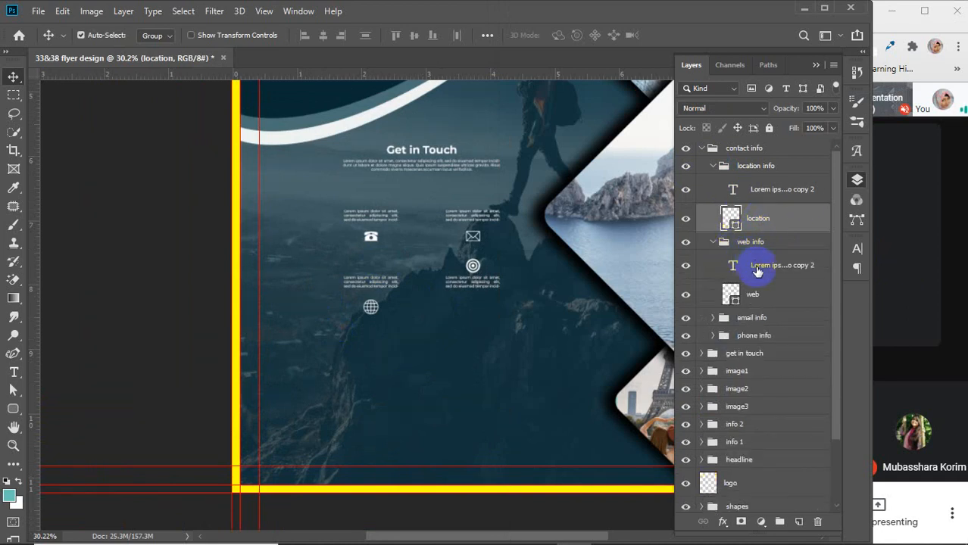
# Nudge the web globe icon straight up so it sits above its text, level with the location icon
pyautogui.click(759, 300)
pyautogui.hotkey('shift', 'Up')
pyautogui.hotkey('shift', 'Up')
pyautogui.hotkey('shift', 'Up')
pyautogui.hotkey('shift', 'Up')
pyautogui.hotkey('shift', 'Up')
pyautogui.hotkey('shift', 'Up')
pyautogui.hotkey('shift', 'Up')
pyautogui.hotkey('shift', 'Up')
pyautogui.hotkey('shift', 'Up')
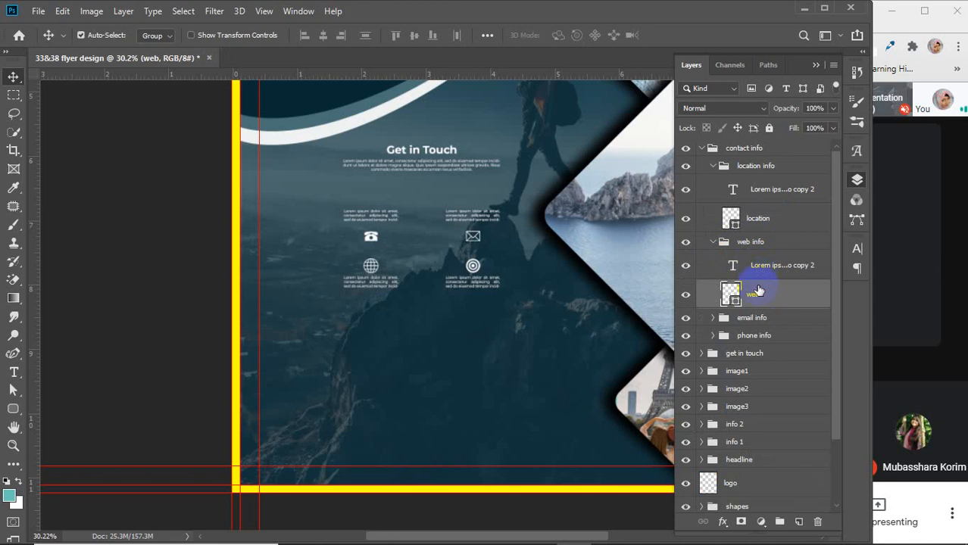
# Expand the email info group and nudge the envelope icon straight up to sit above its text
pyautogui.click(713, 319)
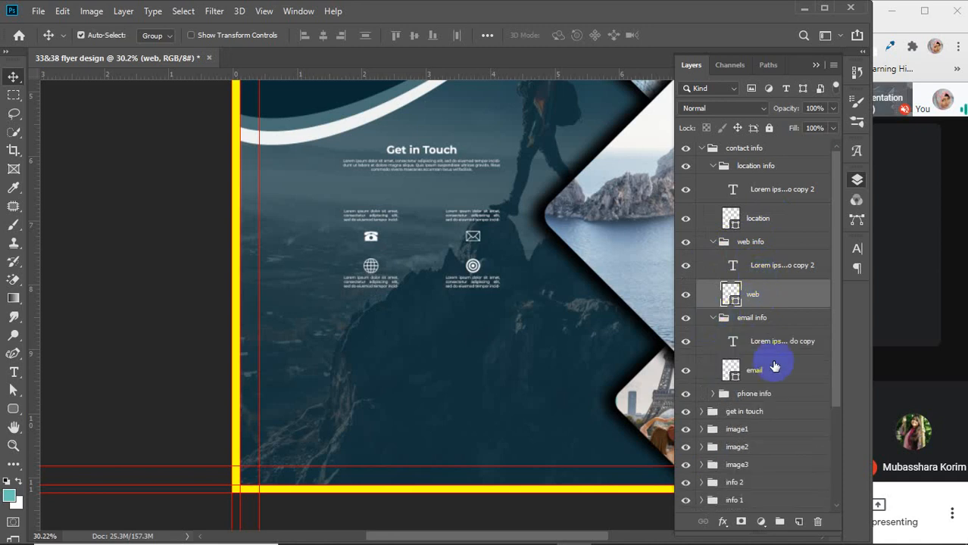
pyautogui.click(760, 371)
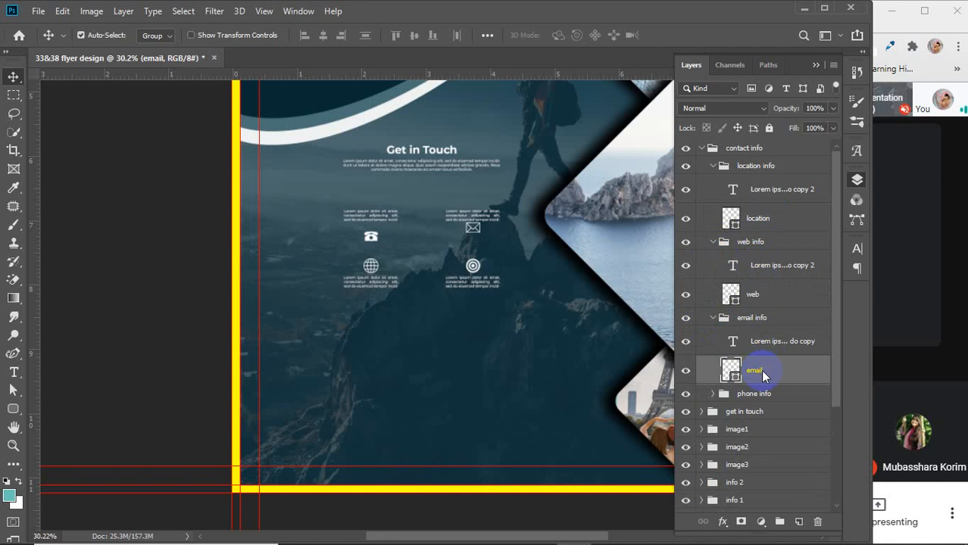
pyautogui.hotkey('shift', 'Up')
pyautogui.hotkey('shift', 'Up')
pyautogui.hotkey('shift', 'Up')
pyautogui.hotkey('shift', 'Up')
pyautogui.hotkey('shift', 'Up')
pyautogui.hotkey('shift', 'Up')
pyautogui.hotkey('shift', 'Up')
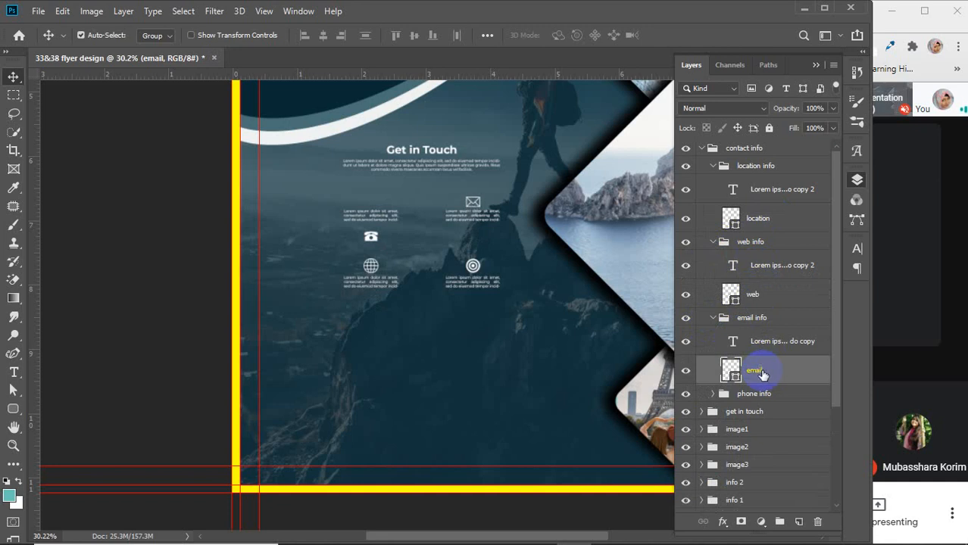
# Nudge the phone icon in the phone info group up above its text, level with the envelope icon, and collapse the group
pyautogui.click(712, 394)
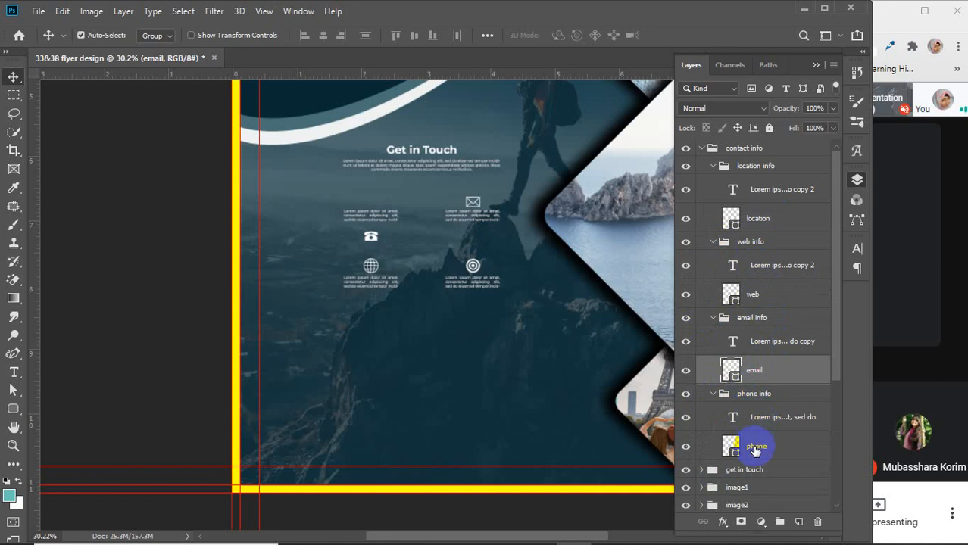
pyautogui.click(755, 446)
pyautogui.hotkey('shift', 'Up')
pyautogui.hotkey('shift', 'Up')
pyautogui.hotkey('shift', 'Up')
pyautogui.hotkey('shift', 'Up')
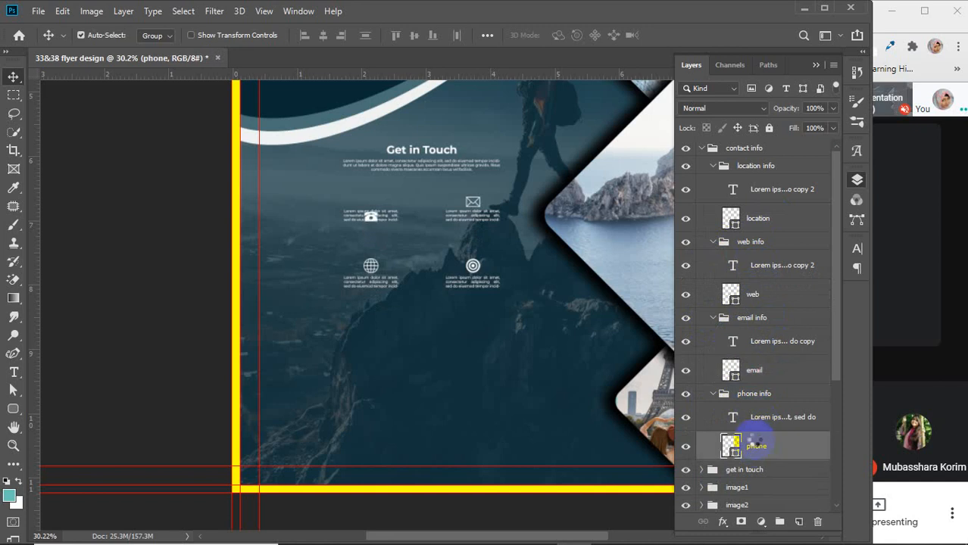
pyautogui.hotkey('shift', 'Up')
pyautogui.hotkey('shift', 'Up')
pyautogui.hotkey('shift', 'Up')
pyautogui.hotkey('shift', 'Up')
pyautogui.hotkey('shift', 'Up')
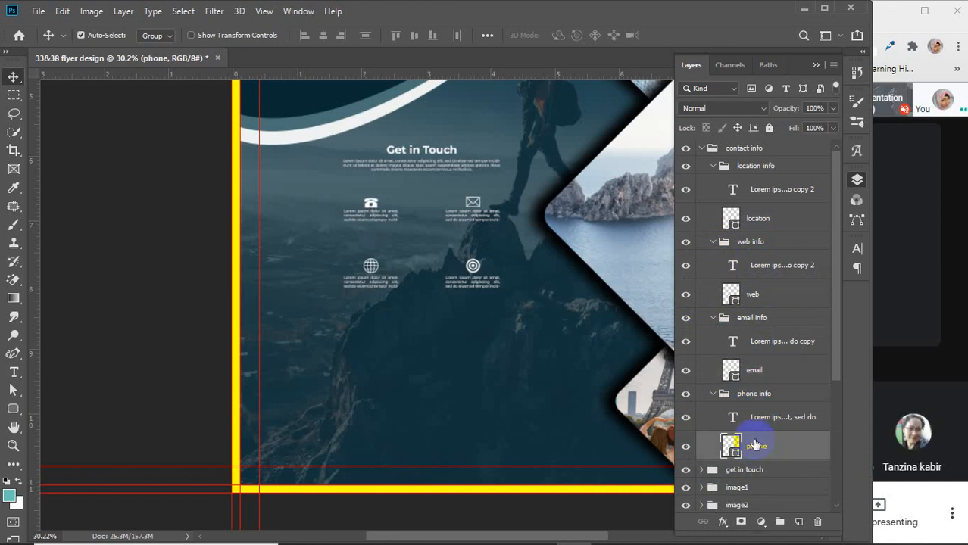
pyautogui.hotkey('shift', 'Up')
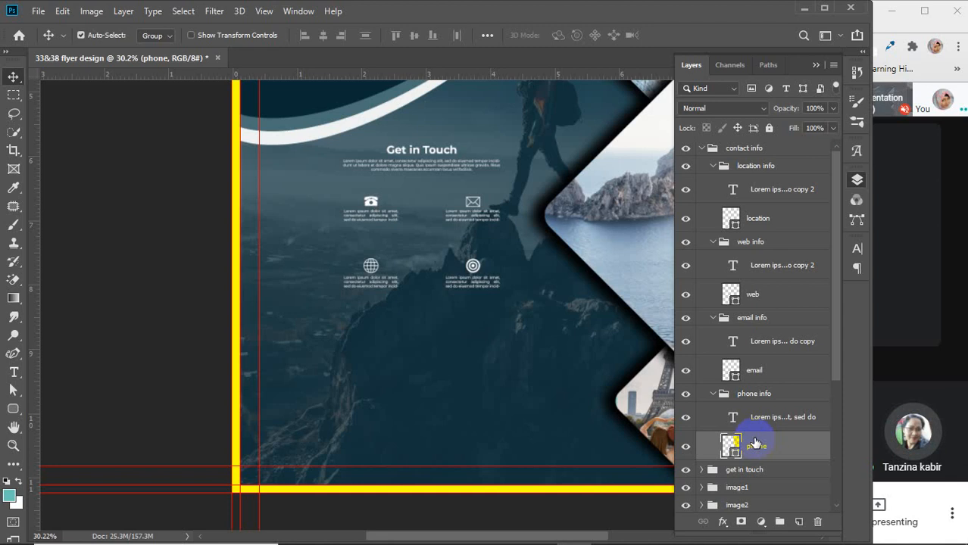
pyautogui.click(712, 395)
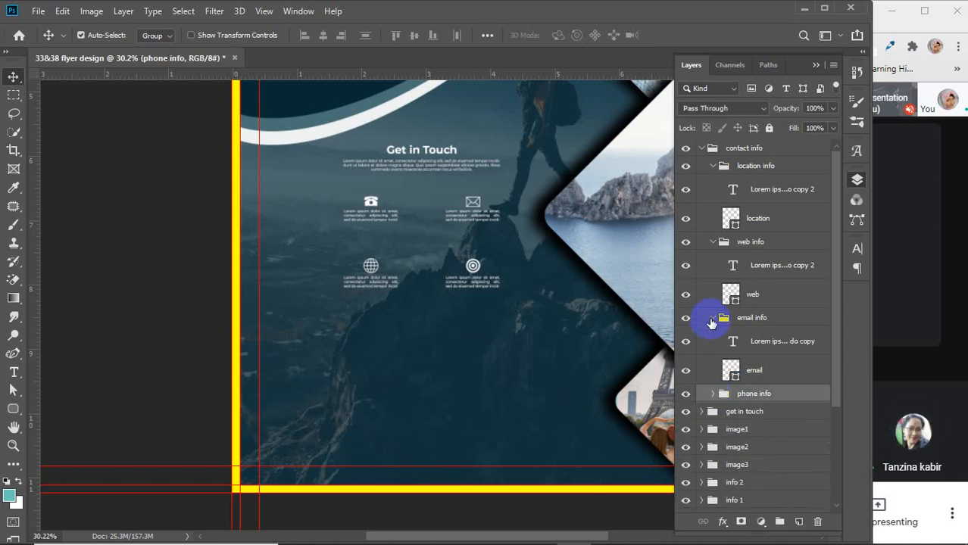
pyautogui.click(732, 373)
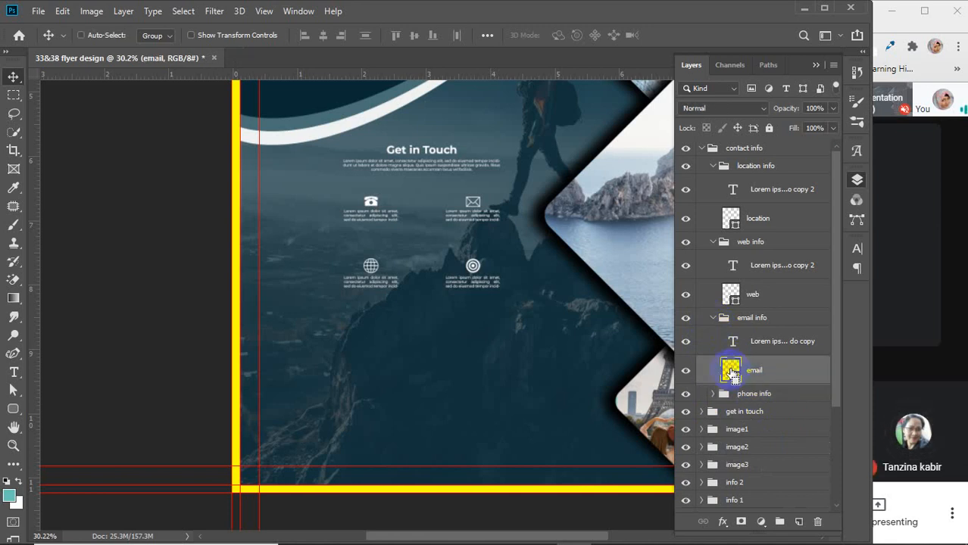
pyautogui.keyDown('ctrl'); pyautogui.click(731, 373); pyautogui.keyUp('ctrl')
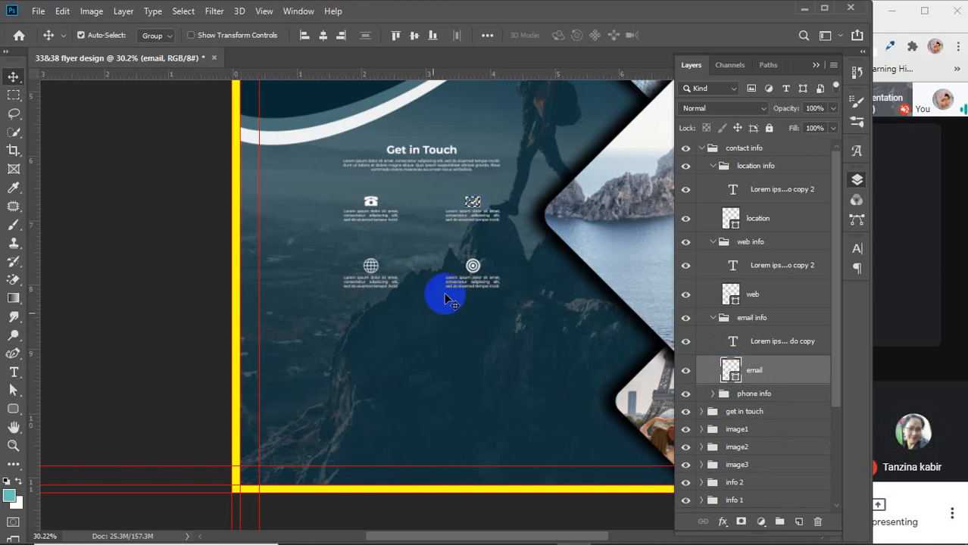
pyautogui.click(9, 500)
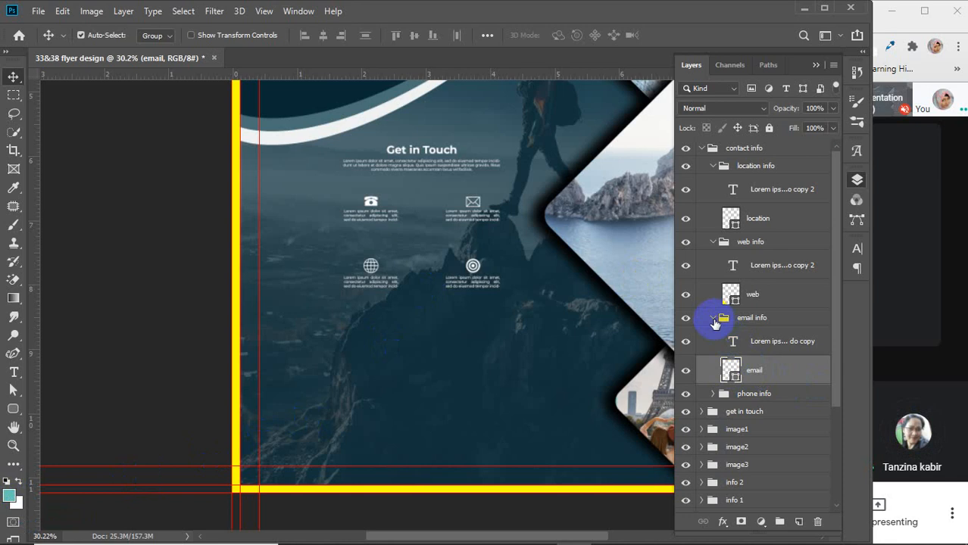
# Collapse the email info, web info and location info groups
pyautogui.click(714, 319)
pyautogui.click(712, 242)
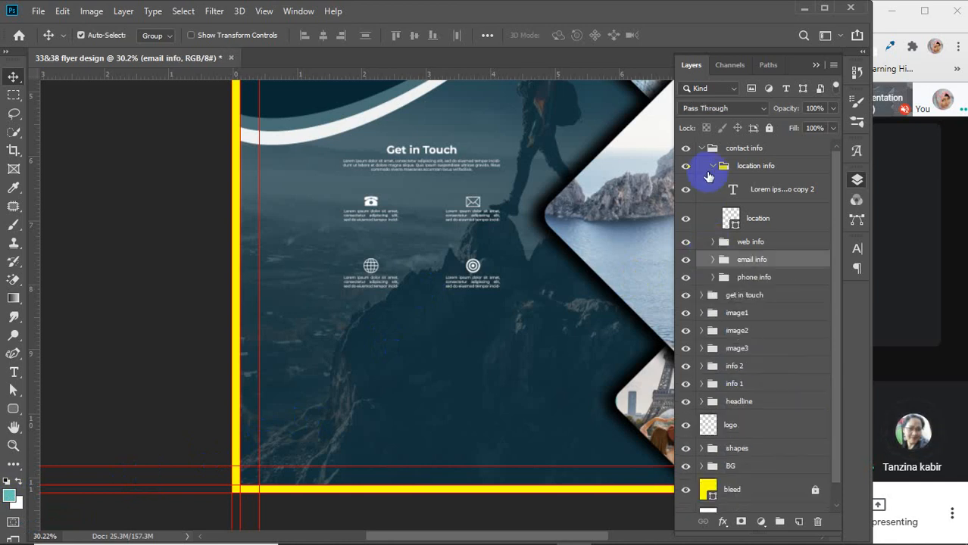
pyautogui.click(712, 167)
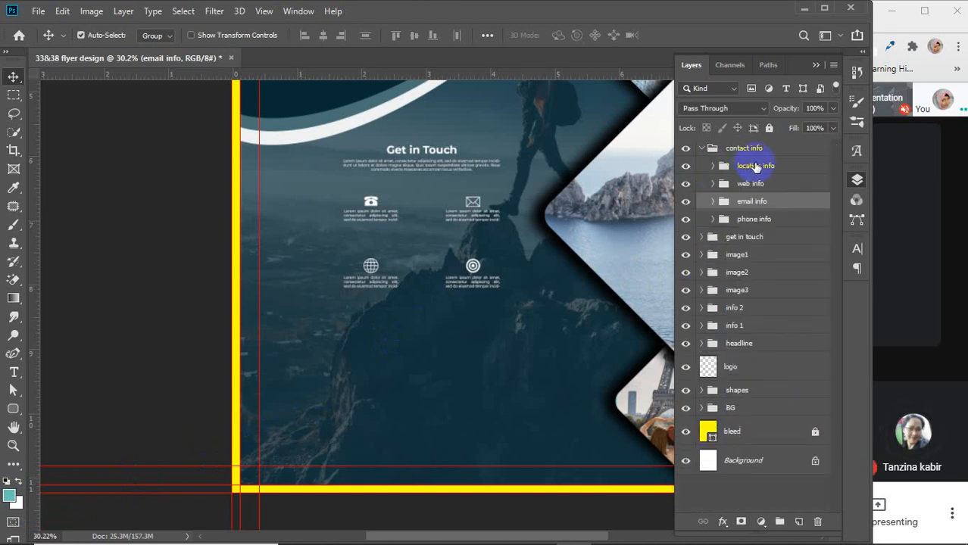
# Move the whole contact info group down to the flyer's lower-left area and ungroup it into its four info groups
pyautogui.click(754, 167)
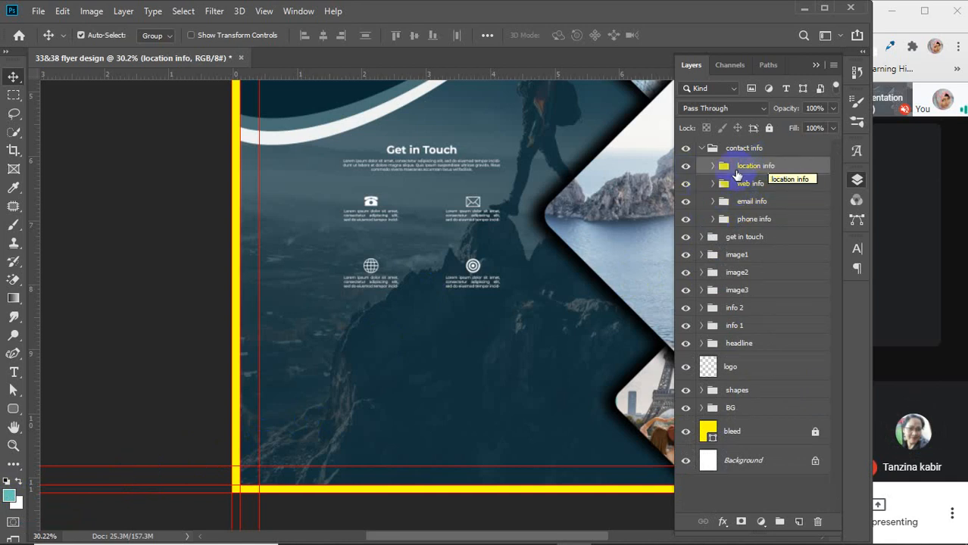
pyautogui.click(371, 206)
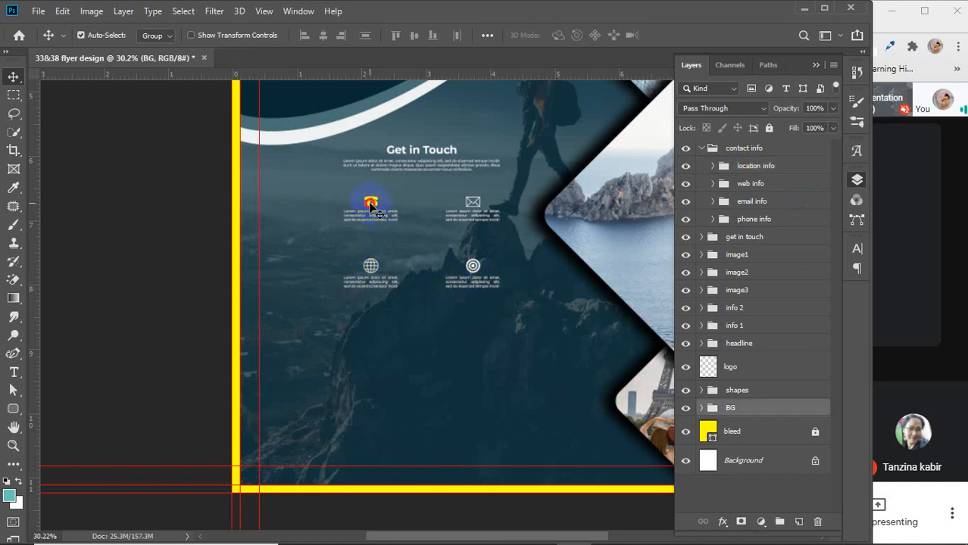
pyautogui.click(377, 209)
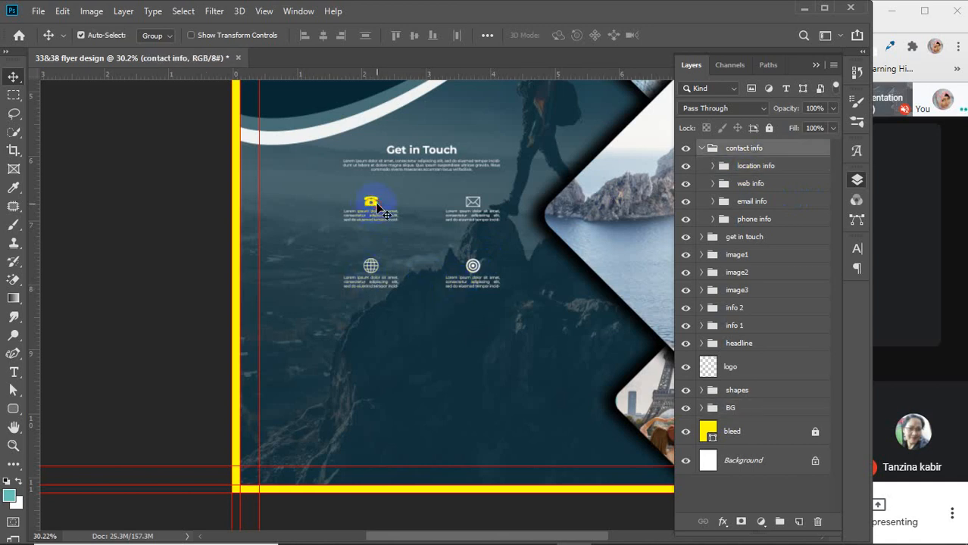
pyautogui.moveTo(378, 206); pyautogui.dragTo(307, 342)
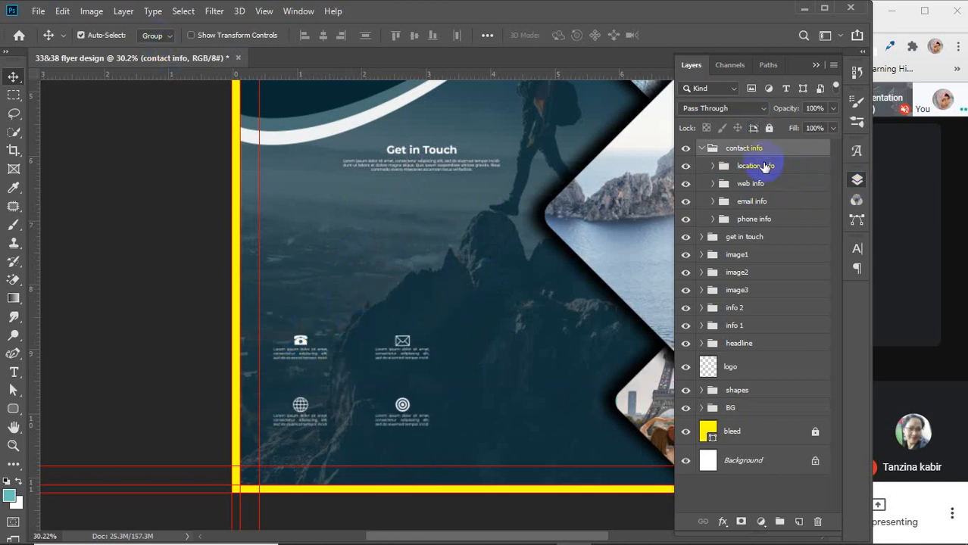
pyautogui.hotkey('ctrl', 'shift', 'g')
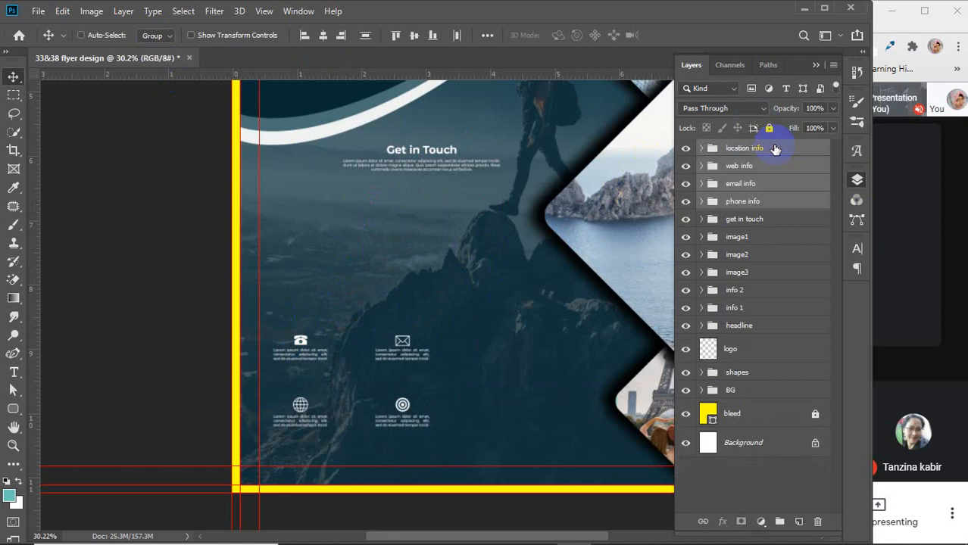
# Move the phone info group slightly down and left, closer to the left margin guide
pyautogui.click(775, 150)
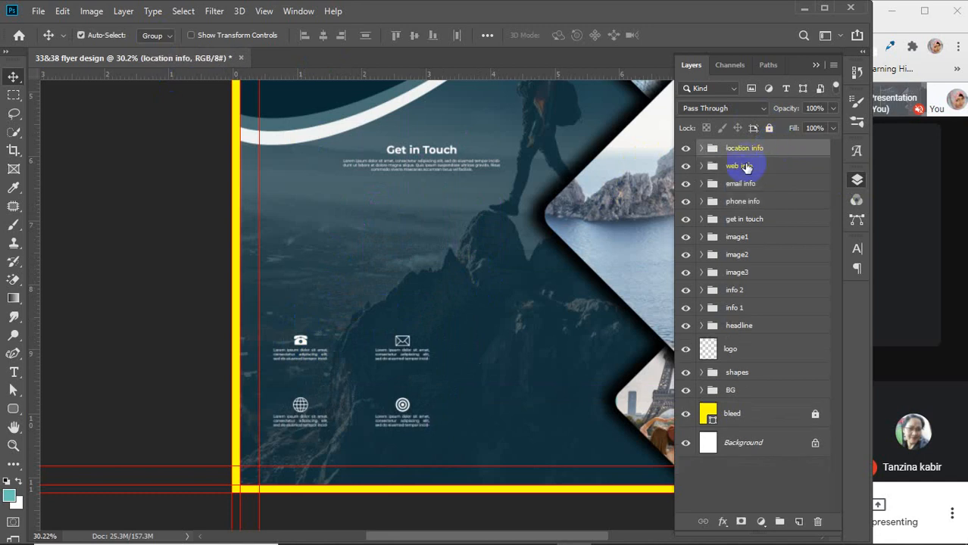
pyautogui.click(307, 347)
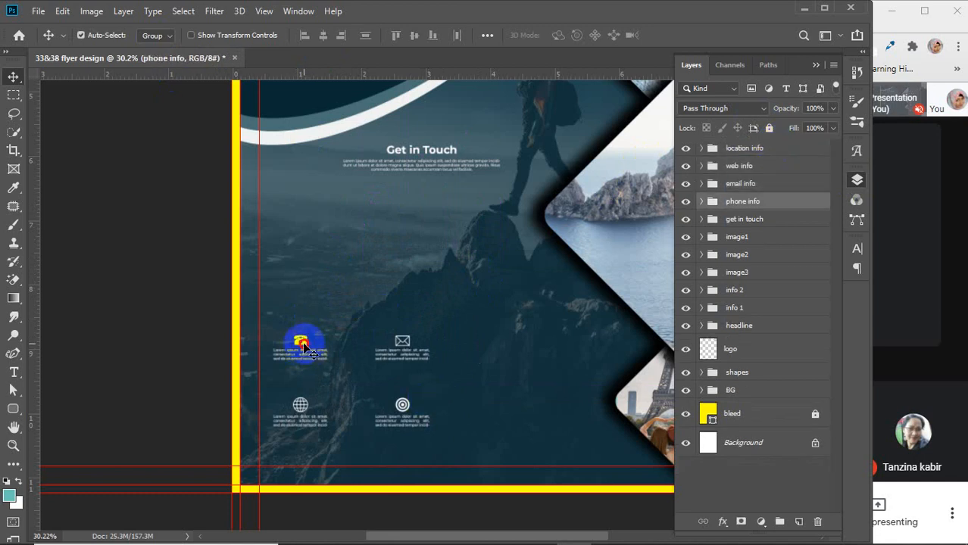
pyautogui.moveTo(303, 347); pyautogui.dragTo(300, 359)
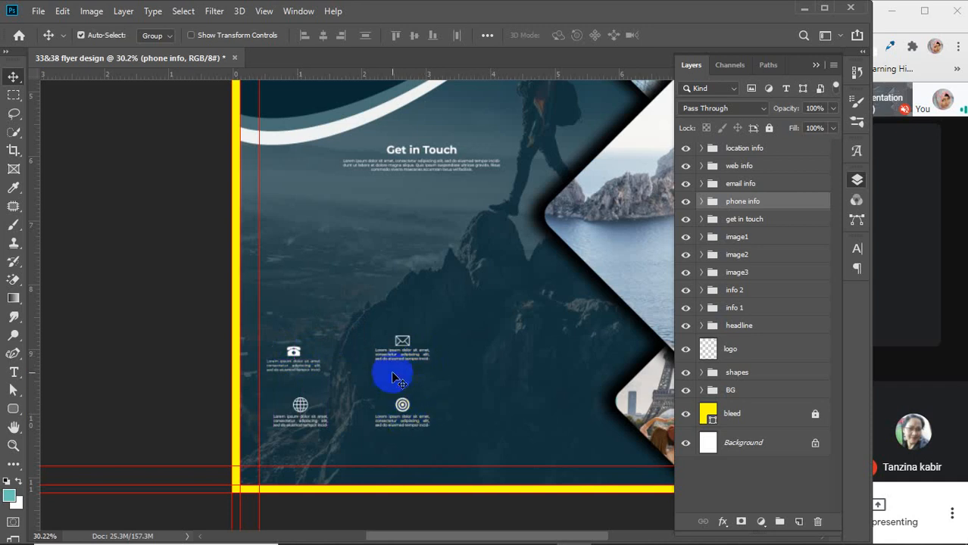
# Arrange the email, web and location info groups in one row beside the phone info group, level with it
pyautogui.click(716, 184)
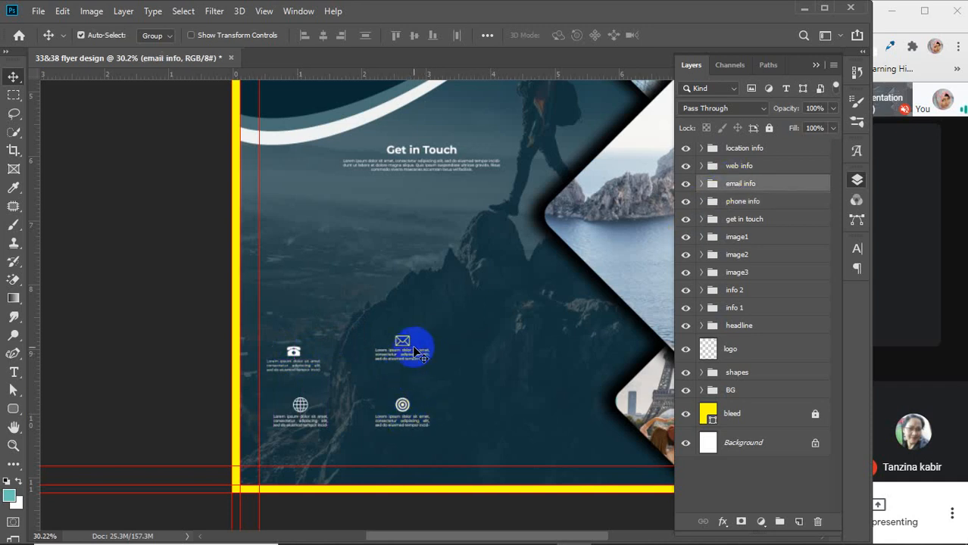
pyautogui.moveTo(406, 349); pyautogui.dragTo(398, 350)
pyautogui.hotkey('ctrl', 'z')
pyautogui.scroll(3, 399, 376)
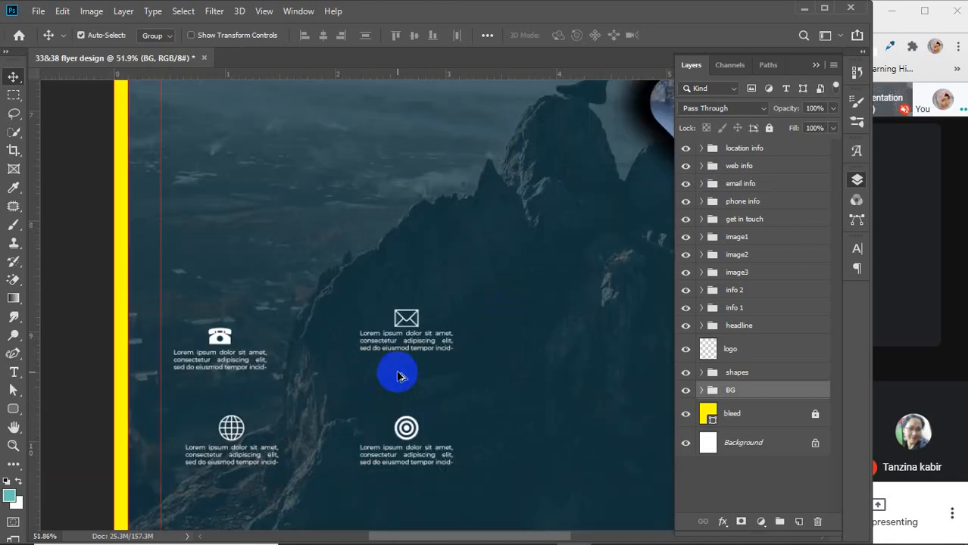
pyautogui.moveTo(393, 354); pyautogui.dragTo(340, 373)
pyautogui.hotkey('ctrl', 'z')
pyautogui.moveTo(238, 445); pyautogui.dragTo(477, 359)
pyautogui.moveTo(431, 426); pyautogui.dragTo(595, 340)
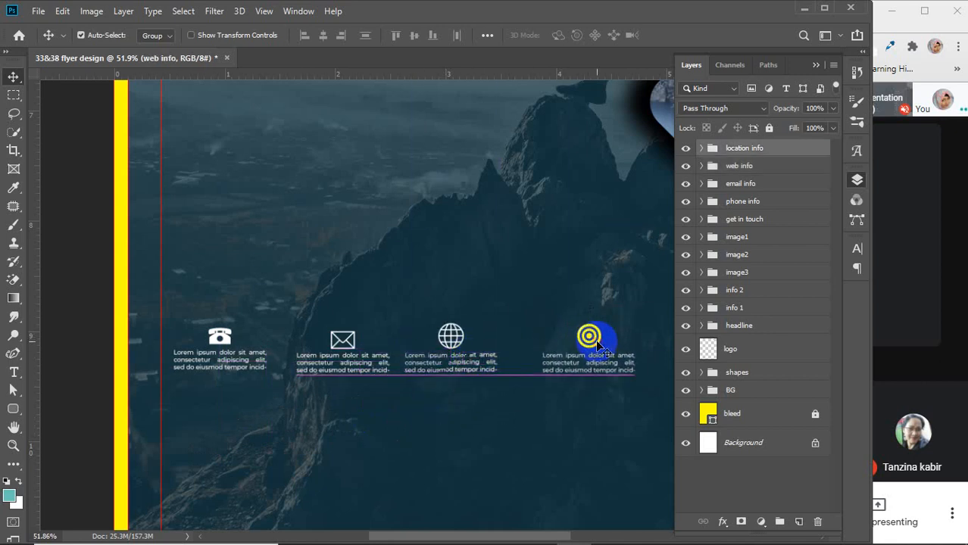
# Distribute the four info groups evenly across the row and move them straight down to the flyer's bottom margin guide
pyautogui.scroll(-5, 595, 339)
pyautogui.scroll(-1, 595, 339)
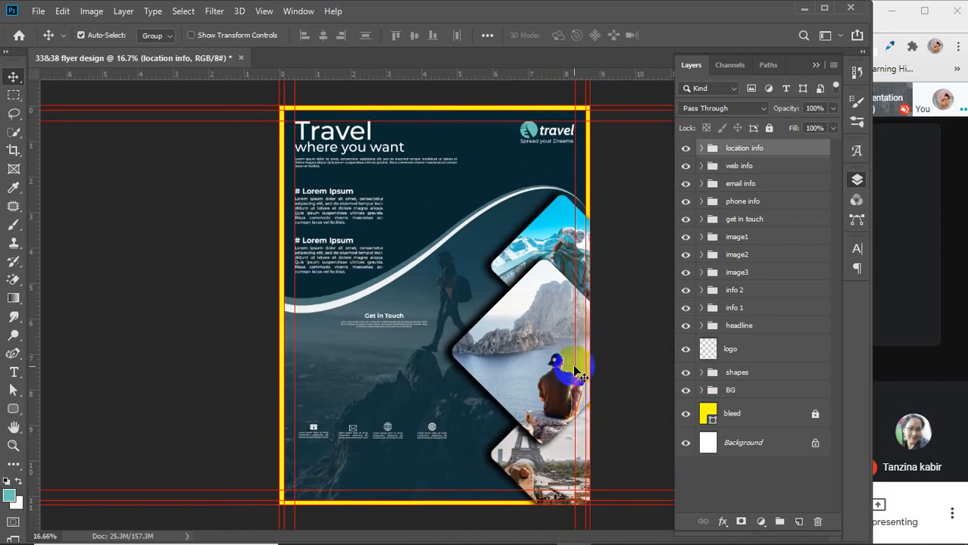
pyautogui.keyDown('shift'); pyautogui.click(759, 202); pyautogui.keyUp('shift')
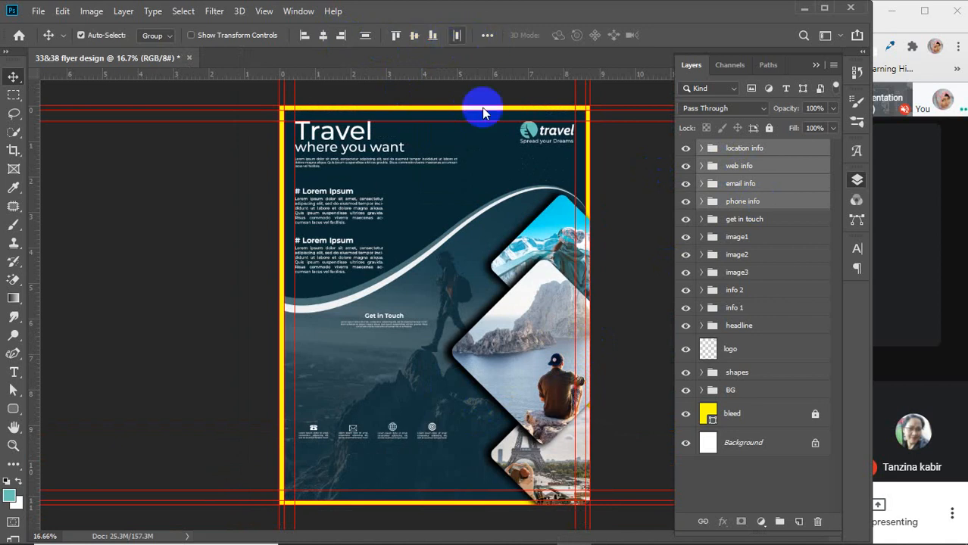
pyautogui.moveTo(432, 430); pyautogui.dragTo(431, 479)
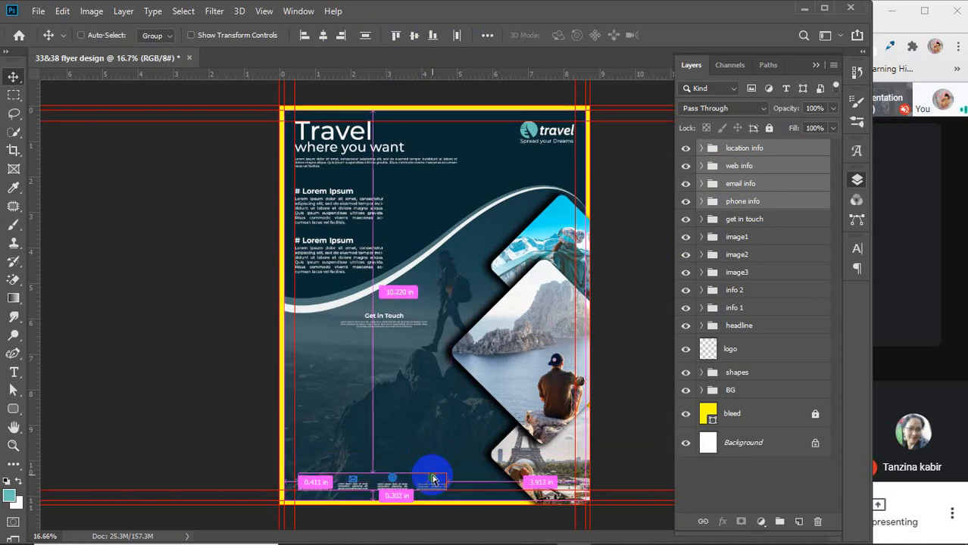
# Scale the four info groups together to about 133%, keeping the row's lower-left corner in place
pyautogui.hotkey('ctrl', 't')
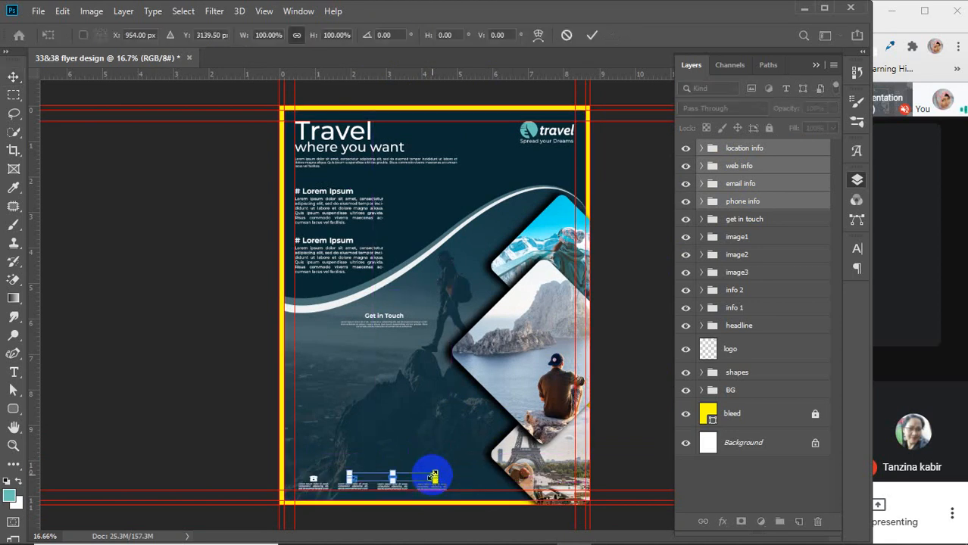
pyautogui.click(762, 152)
pyautogui.click(725, 203)
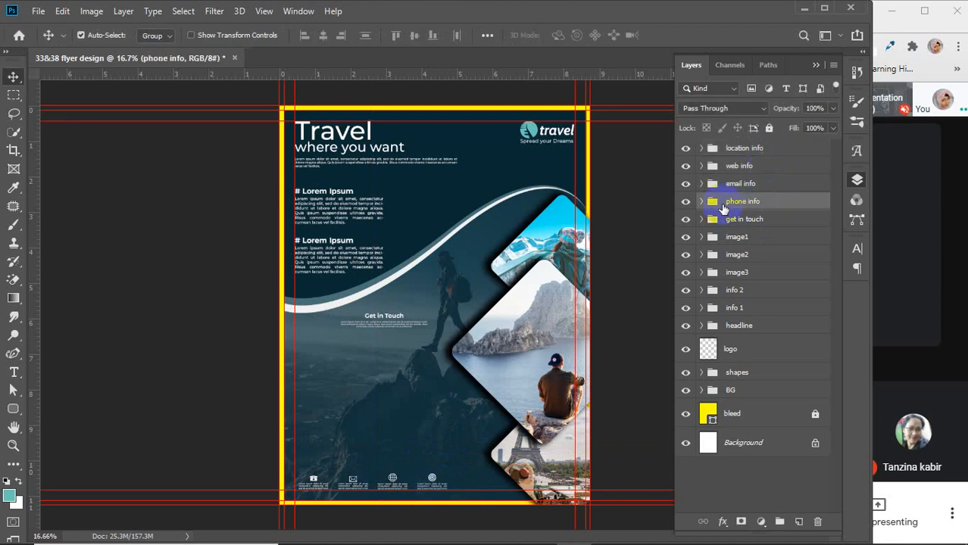
pyautogui.keyDown('shift'); pyautogui.click(764, 151); pyautogui.keyUp('shift')
pyautogui.hotkey('ctrl', 't')
pyautogui.moveTo(448, 470); pyautogui.dragTo(492, 454)
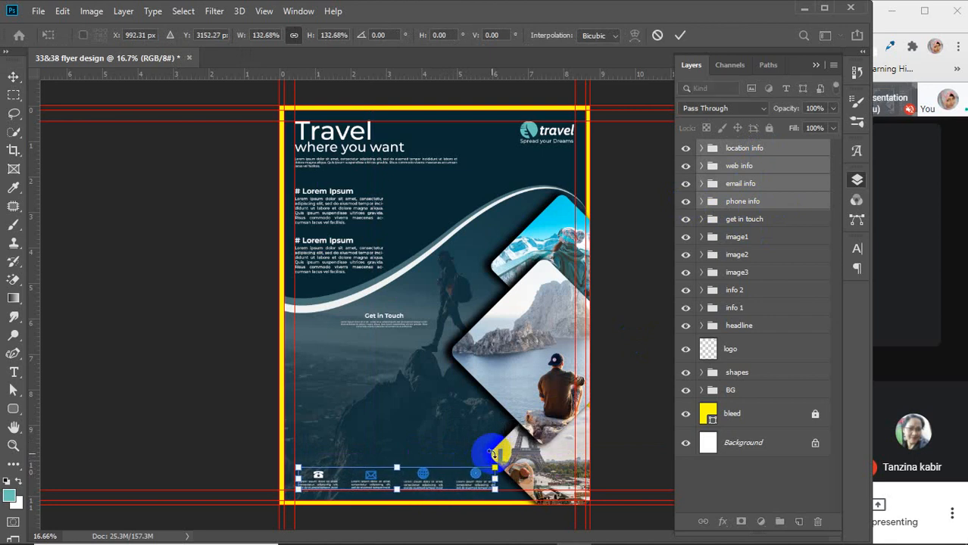
pyautogui.click(679, 36)
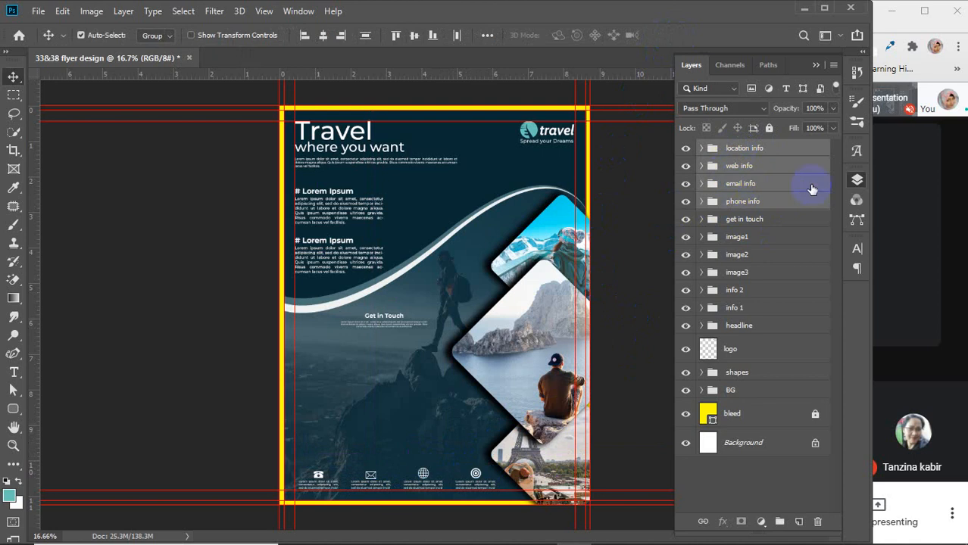
# Combine the four info groups into one parent group and check each subgroup by briefly hiding and showing it
pyautogui.hotkey('ctrl', 'g')
pyautogui.click(701, 149)
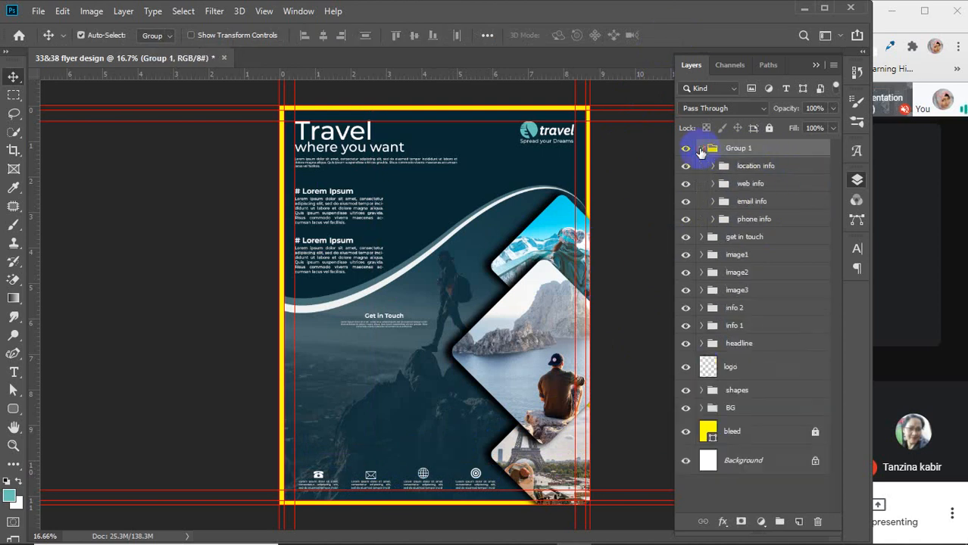
pyautogui.click(688, 219)
pyautogui.click(687, 219)
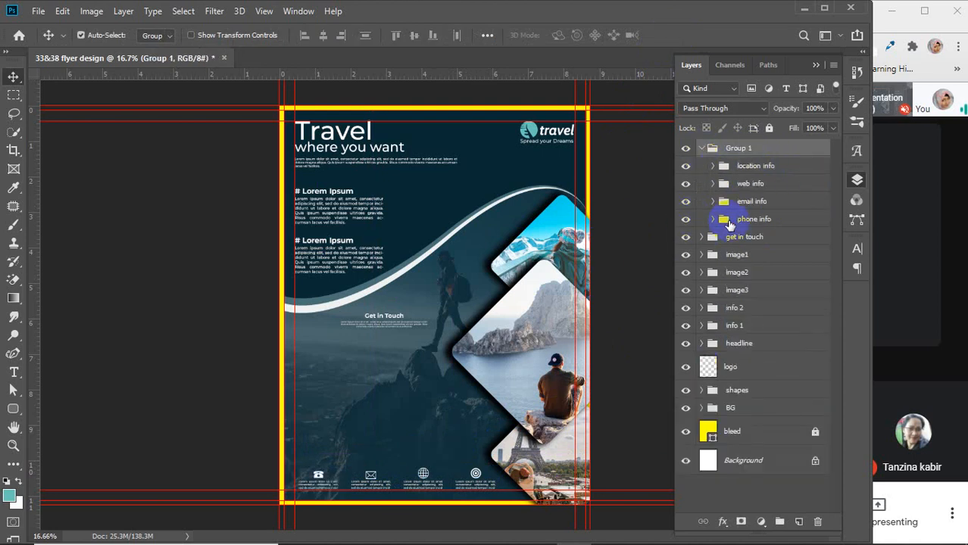
pyautogui.click(686, 203)
pyautogui.click(686, 202)
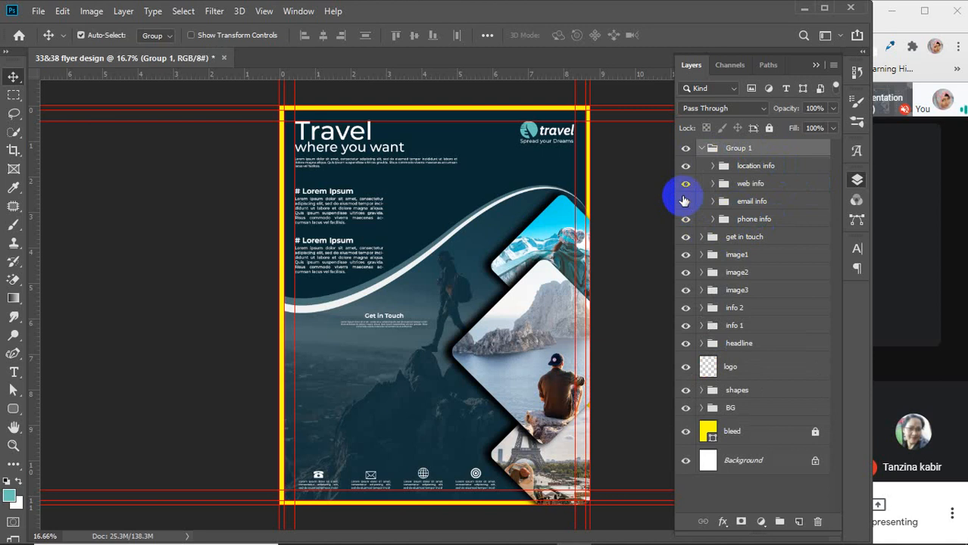
pyautogui.click(686, 183)
pyautogui.click(686, 181)
pyautogui.click(686, 168)
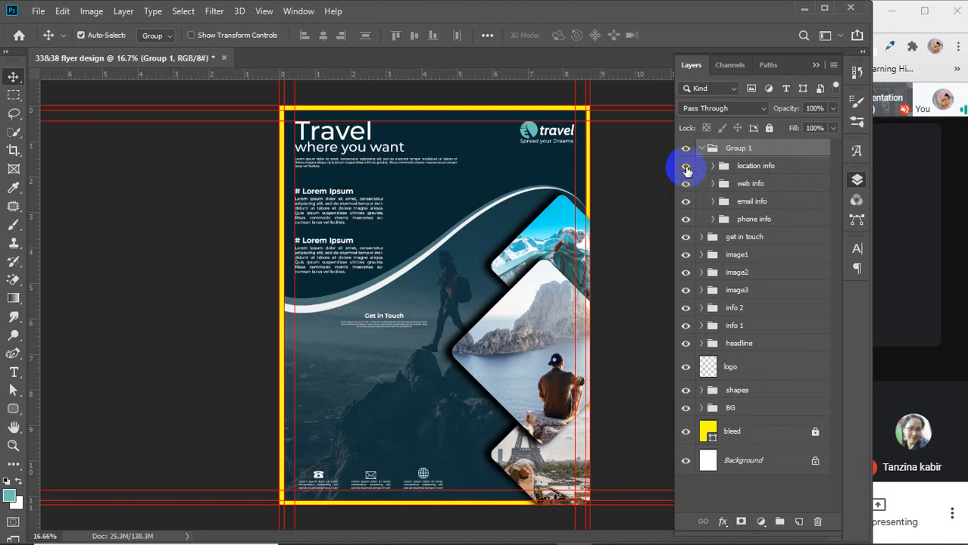
pyautogui.click(685, 166)
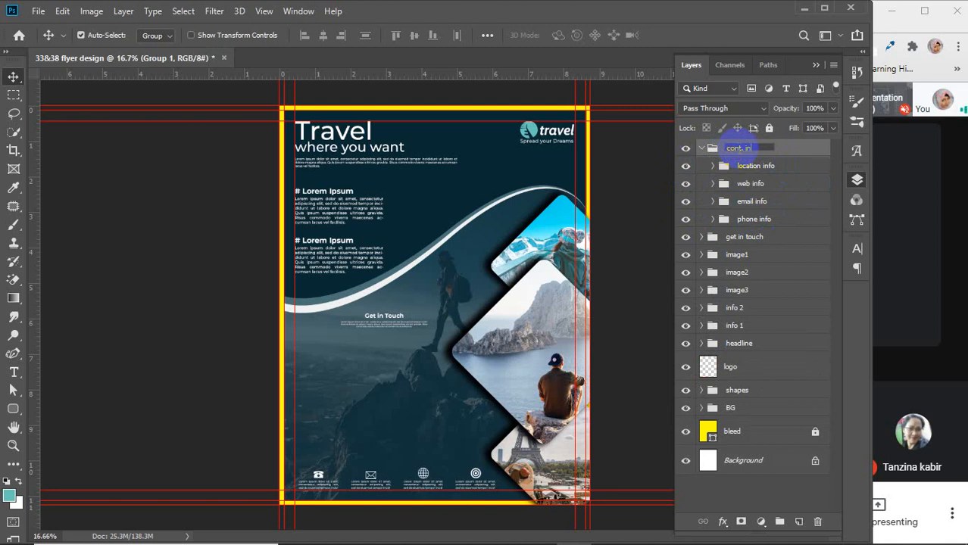
# Name the parent group "cont. info" and reorder the get in touch group directly above it in the layer stack
pyautogui.press('Return')
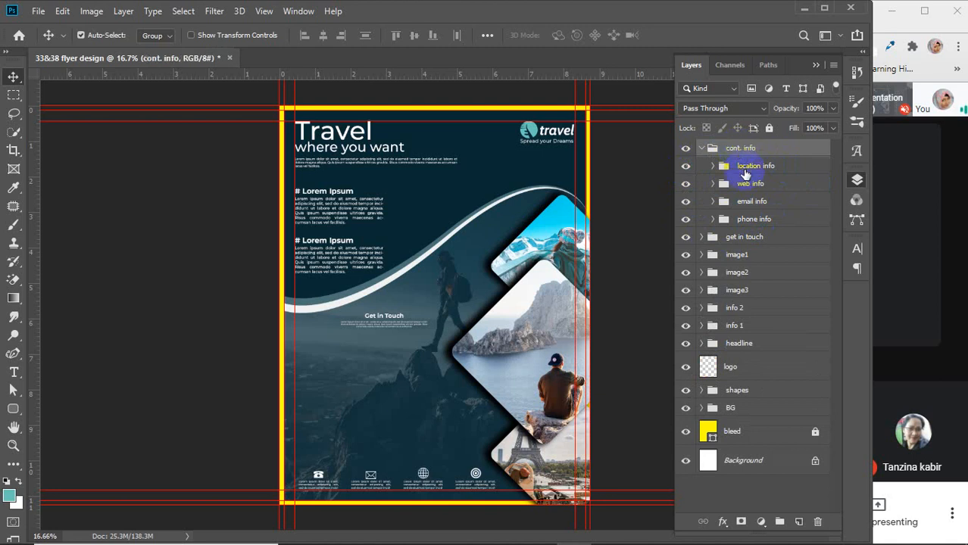
pyautogui.click(745, 237)
pyautogui.moveTo(744, 237); pyautogui.dragTo(746, 144)
pyautogui.click(702, 166)
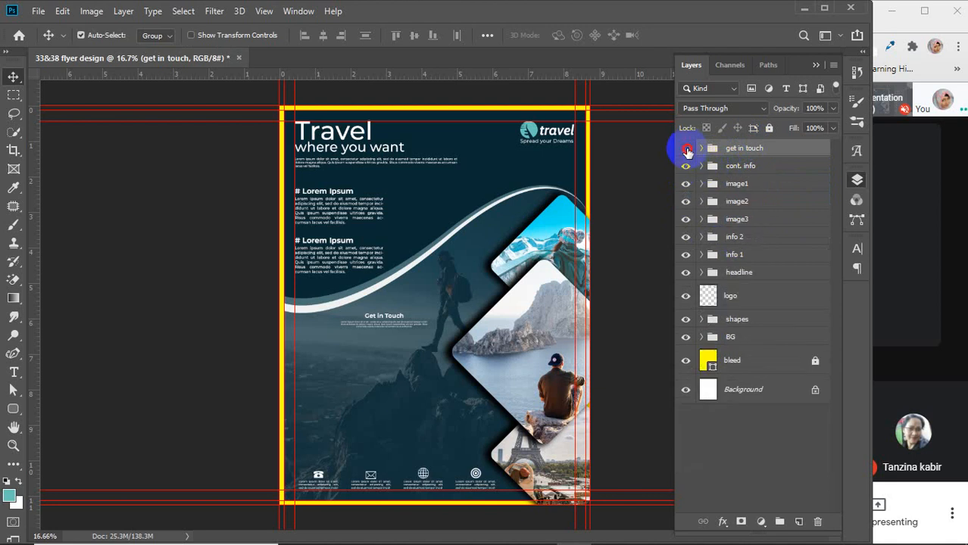
pyautogui.click(686, 150)
pyautogui.click(687, 150)
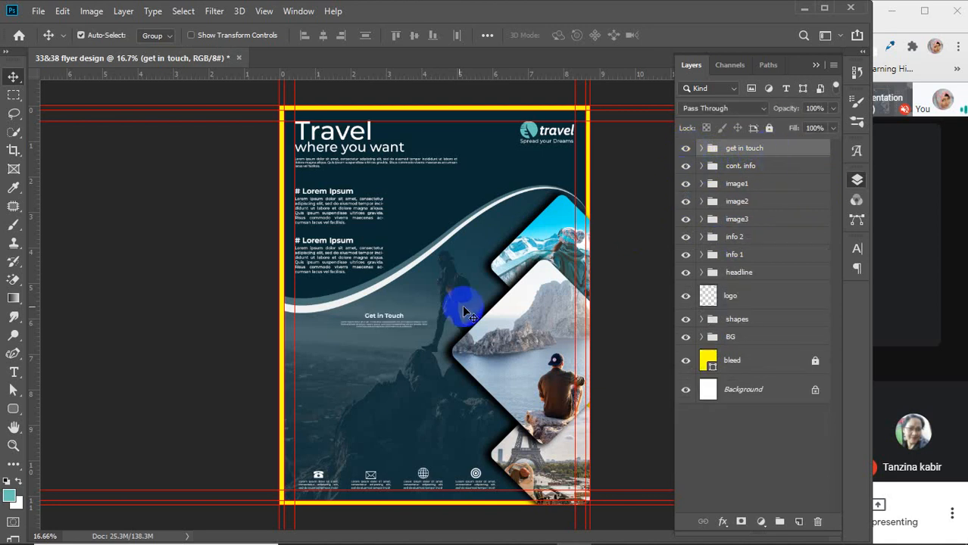
# Move the Get in Touch heading and text down above the contact icons and align both groups on their horizontal centers
pyautogui.click(391, 317)
pyautogui.moveTo(394, 319); pyautogui.dragTo(406, 447)
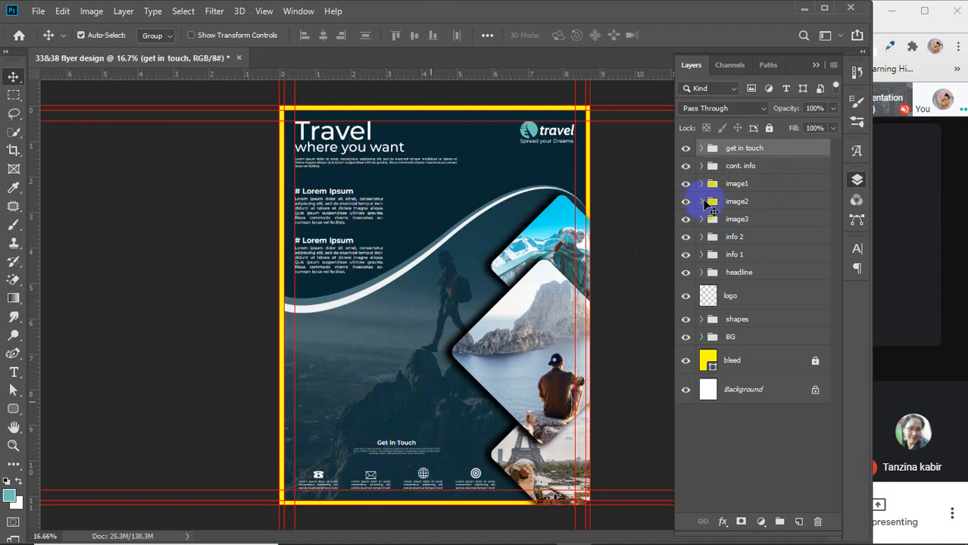
pyautogui.keyDown('shift'); pyautogui.click(764, 163); pyautogui.keyUp('shift')
pyautogui.keyDown('shift'); pyautogui.click(756, 174); pyautogui.keyUp('shift')
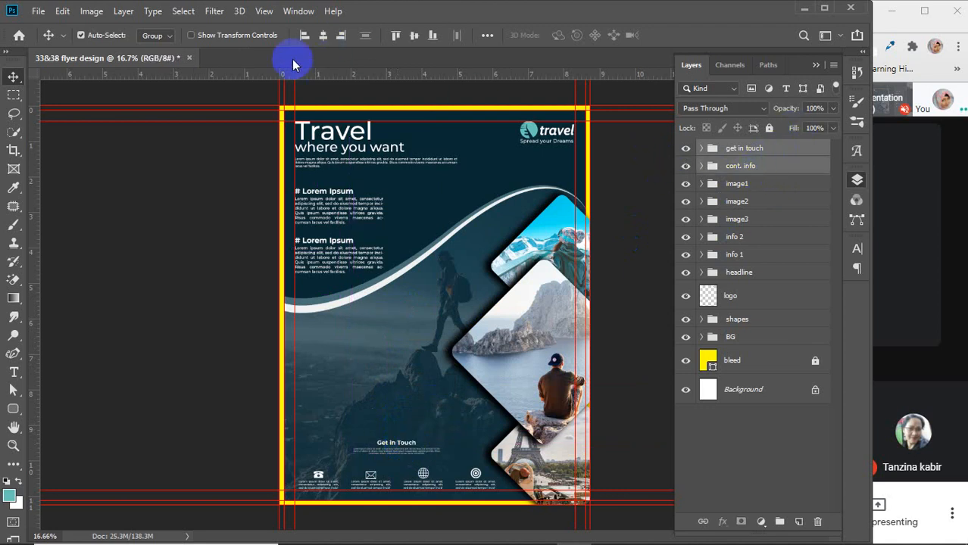
pyautogui.click(321, 36)
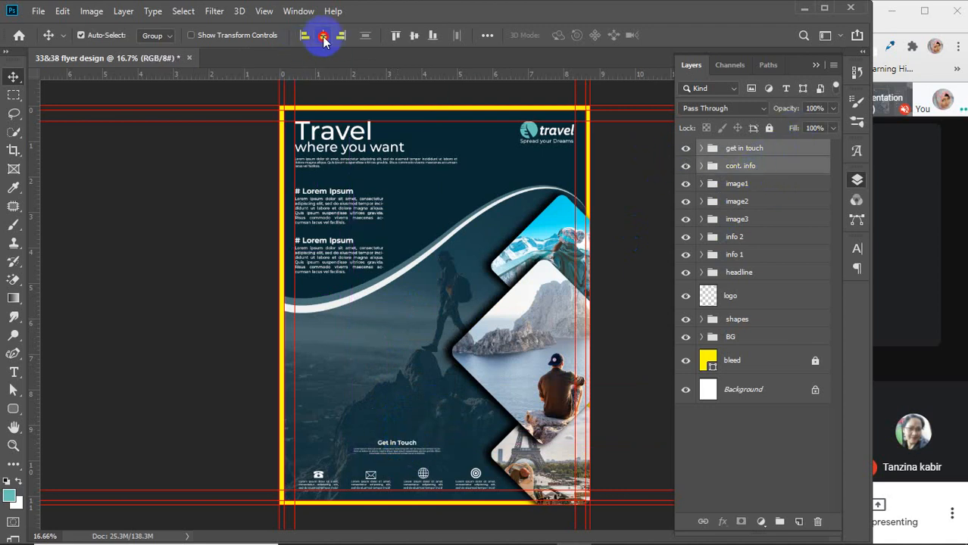
# Scale the get in touch group proportionally to about 194%, keeping it centered above the contact icons
pyautogui.click(797, 165)
pyautogui.click(791, 148)
pyautogui.hotkey('ctrl', 't')
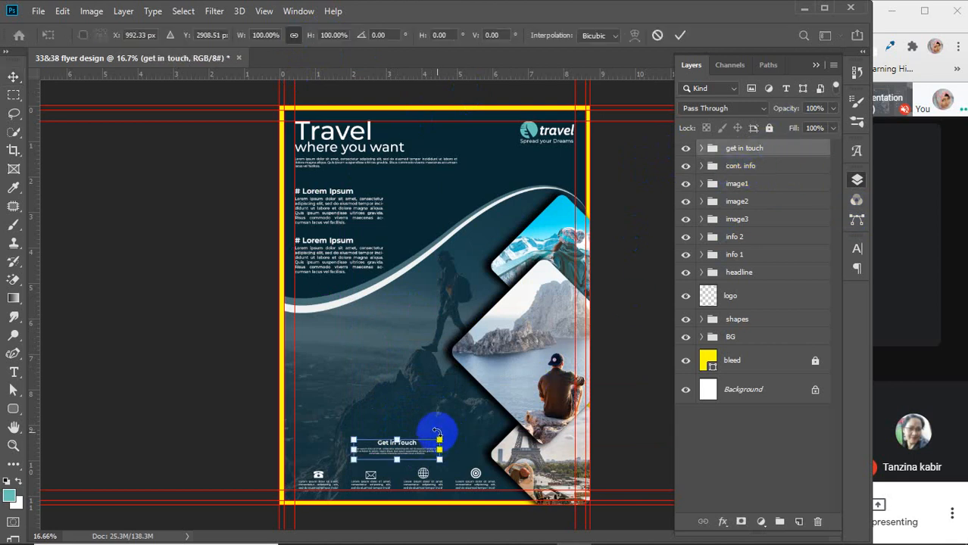
pyautogui.moveTo(398, 440); pyautogui.dragTo(401, 415)
pyautogui.hotkey('ctrl', 'z')
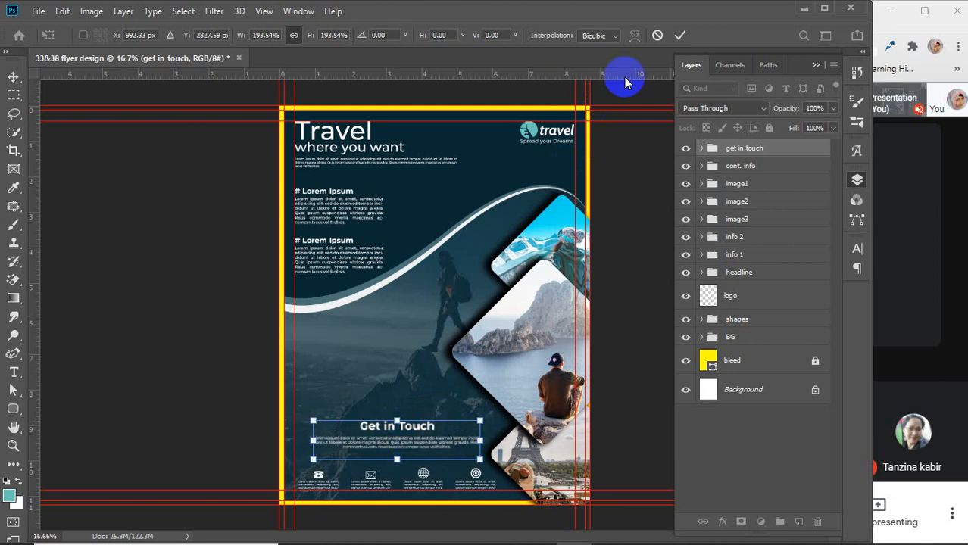
pyautogui.click(680, 34)
# Nudge the enlarged get in touch group straight down, closer to the contact icon row
pyautogui.click(372, 422)
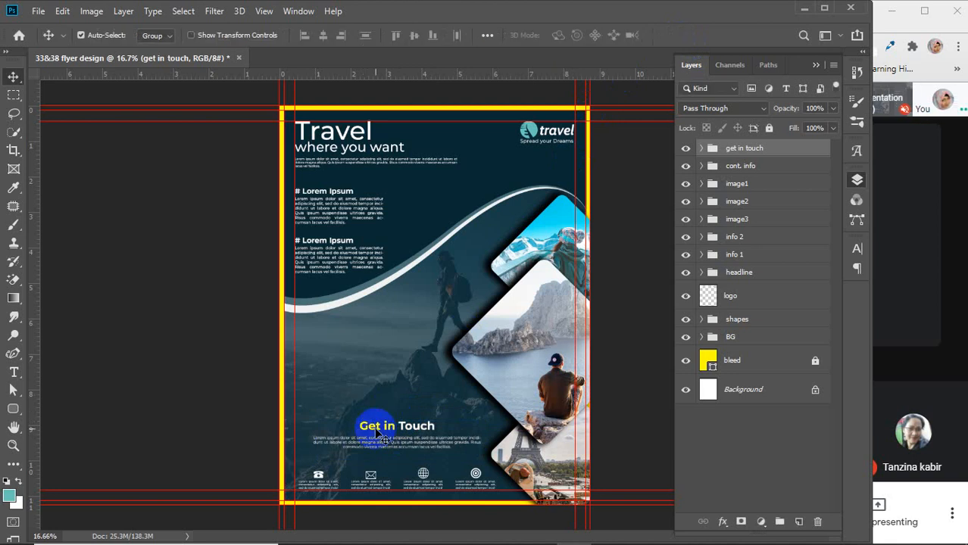
pyautogui.hotkey('shift', 'Down')
pyautogui.hotkey('shift', 'Down')
pyautogui.hotkey('shift', 'Down')
pyautogui.hotkey('shift', 'Down')
pyautogui.hotkey('shift', 'Down')
pyautogui.hotkey('shift', 'Down')
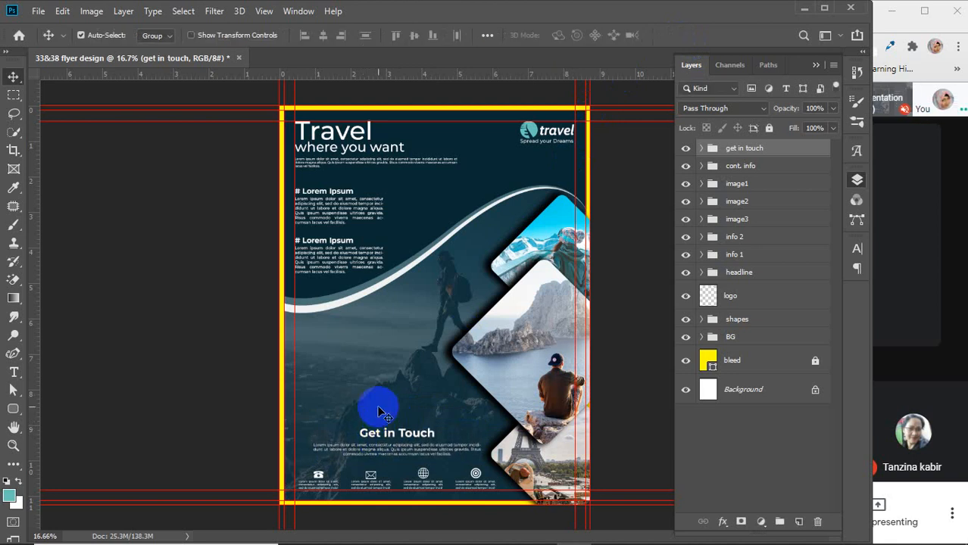
pyautogui.hotkey('shift', 'Down')
pyautogui.hotkey('shift', 'Down')
pyautogui.hotkey('shift', 'Down')
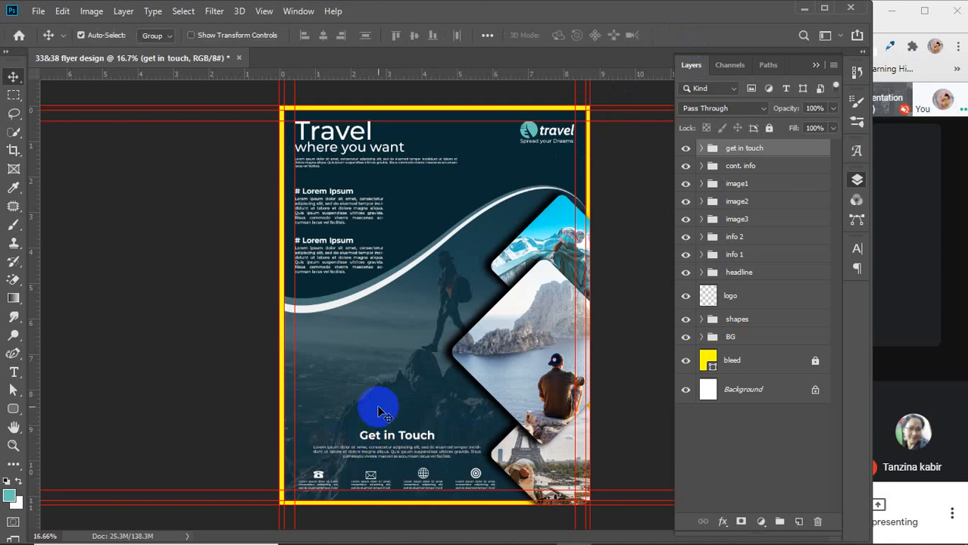
# Align the get in touch and cont. info groups on their horizontal centers and combine them in a group named "get in touch"
pyautogui.keyDown('shift'); pyautogui.click(773, 167); pyautogui.keyUp('shift')
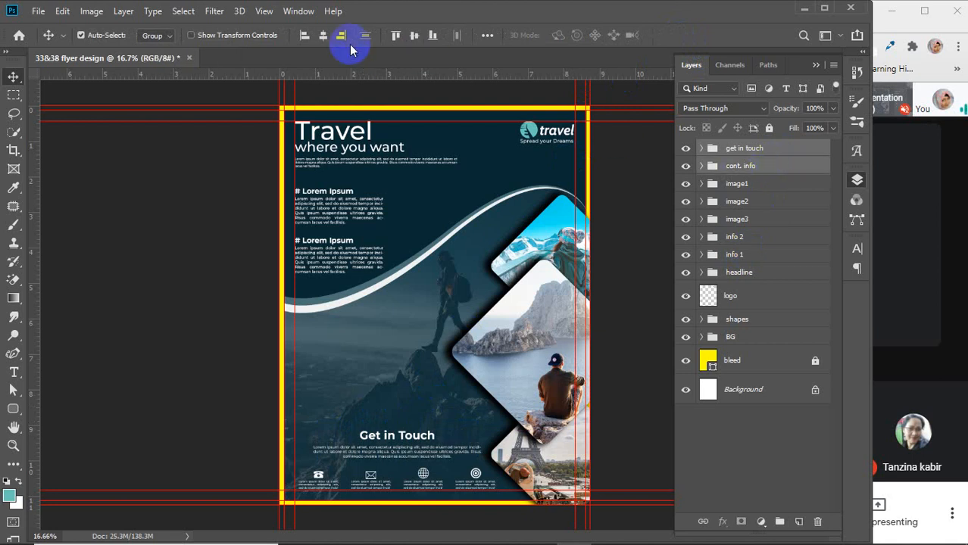
pyautogui.click(324, 36)
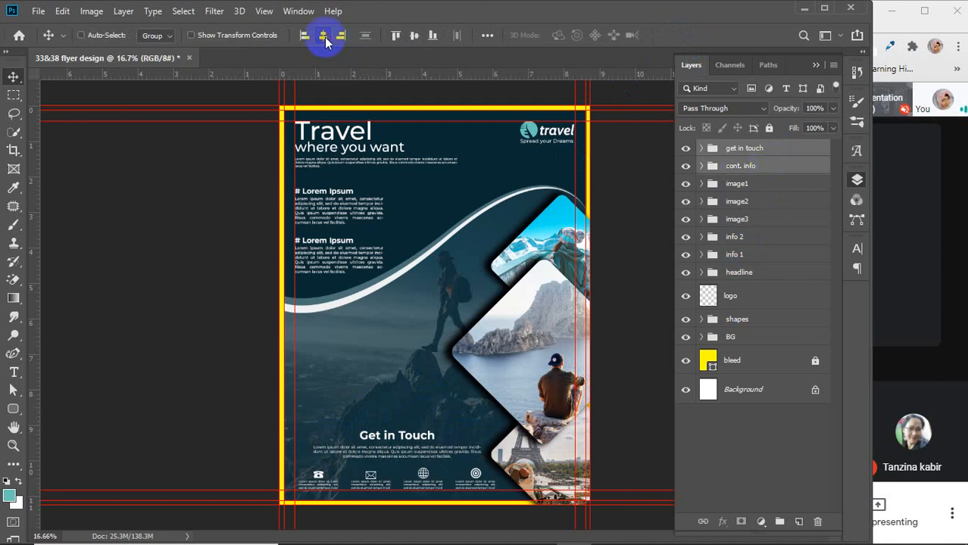
pyautogui.hotkey('ctrl', 'g')
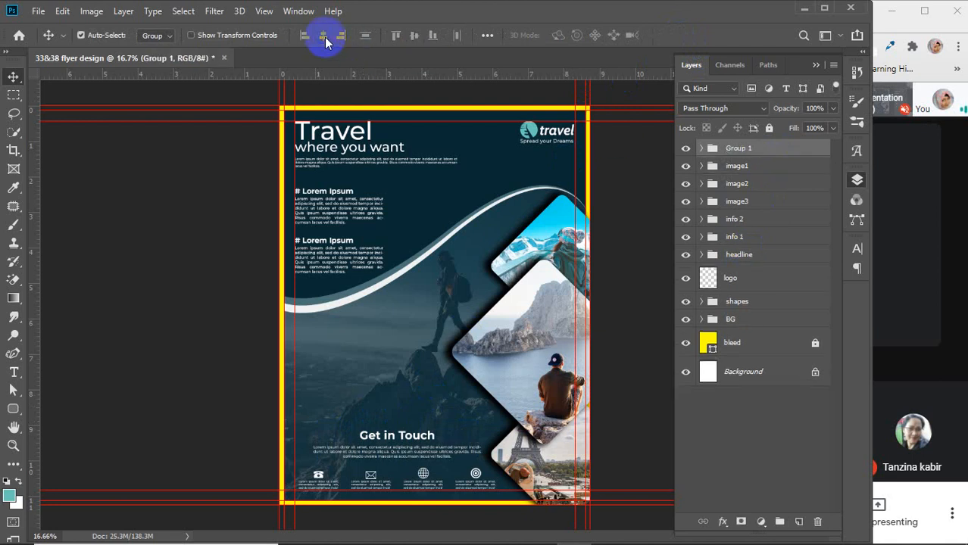
pyautogui.doubleClick(738, 149)
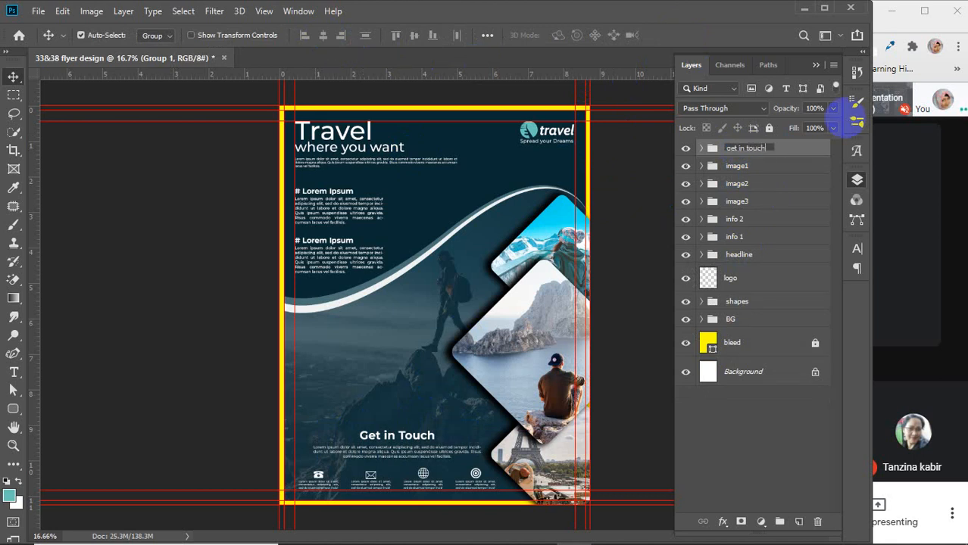
pyautogui.press('Return')
# Nudge the combined get in touch group left and slightly down toward the flyer's margin guides
pyautogui.hotkey('shift', 'Left')
pyautogui.hotkey('shift', 'Left')
pyautogui.hotkey('shift', 'Left')
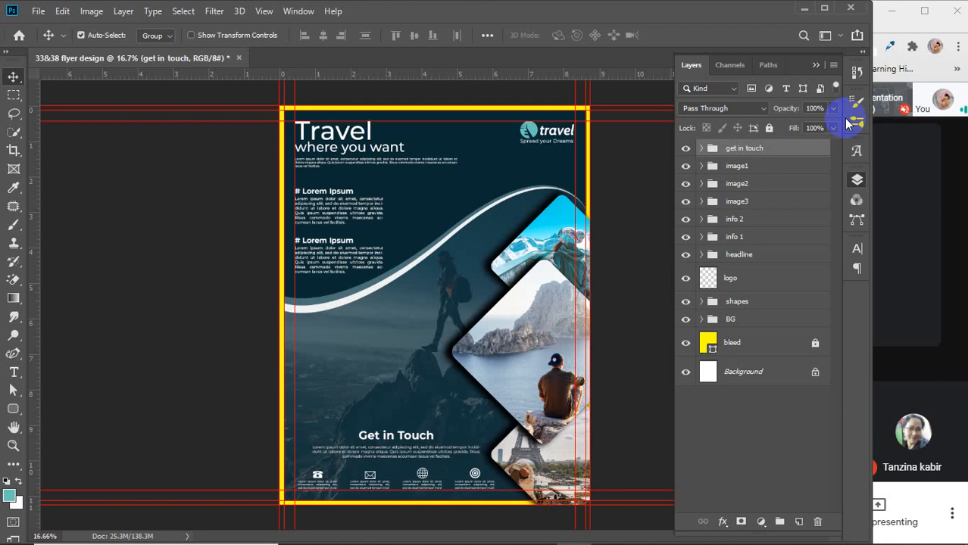
pyautogui.hotkey('shift', 'Down')
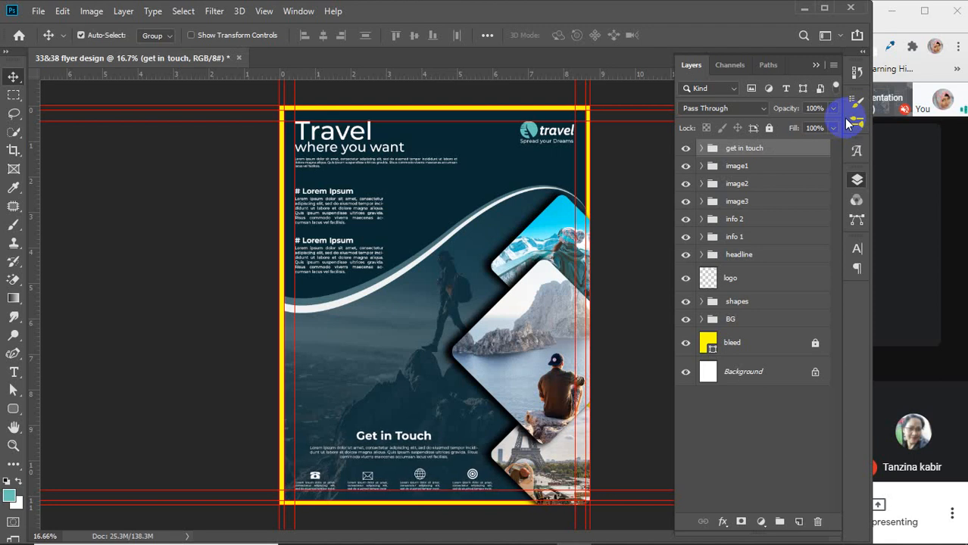
# Nudge the combined get in touch group slightly up and to the right within the flyer's margin guides
pyautogui.hotkey('shift', 'Up')
pyautogui.hotkey('shift', 'Right')
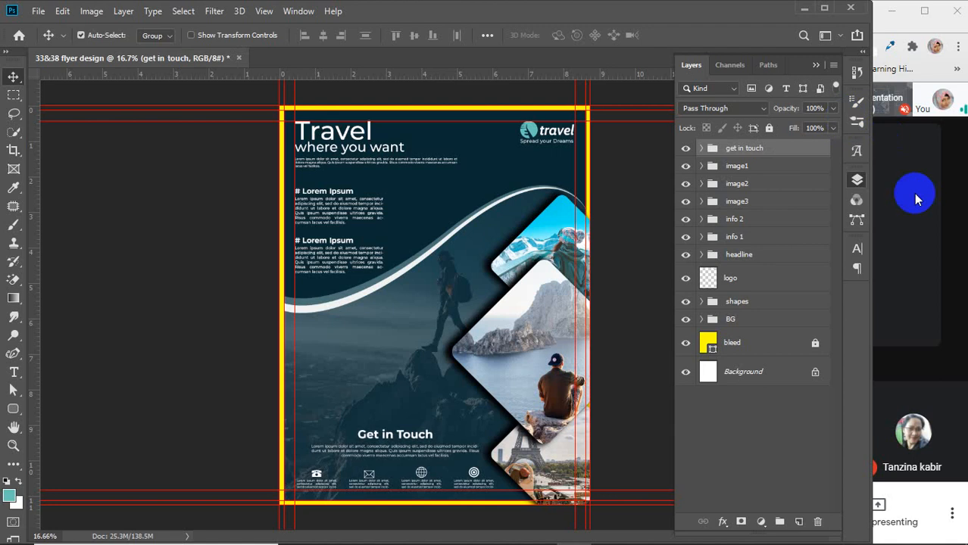
pyautogui.click(13, 372)
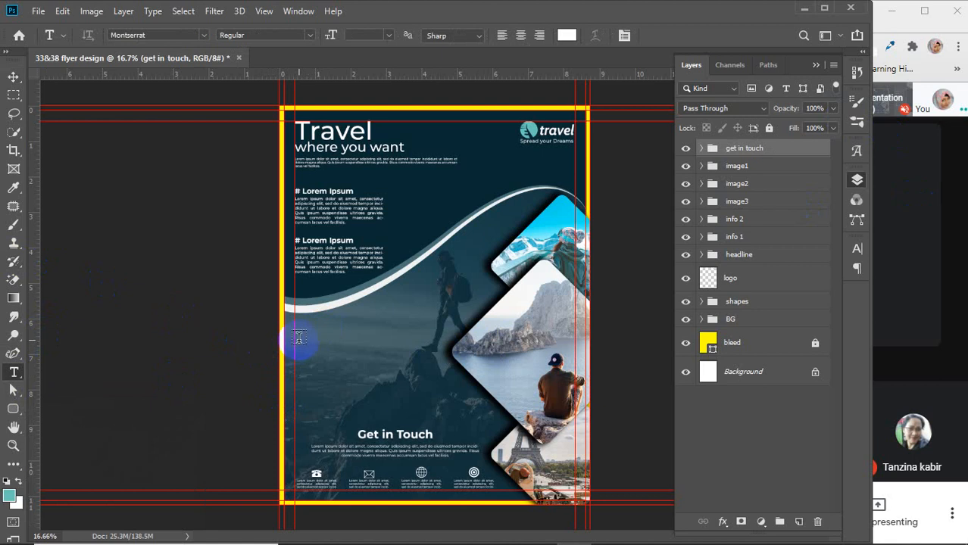
pyautogui.moveTo(295, 338); pyautogui.dragTo(406, 370)
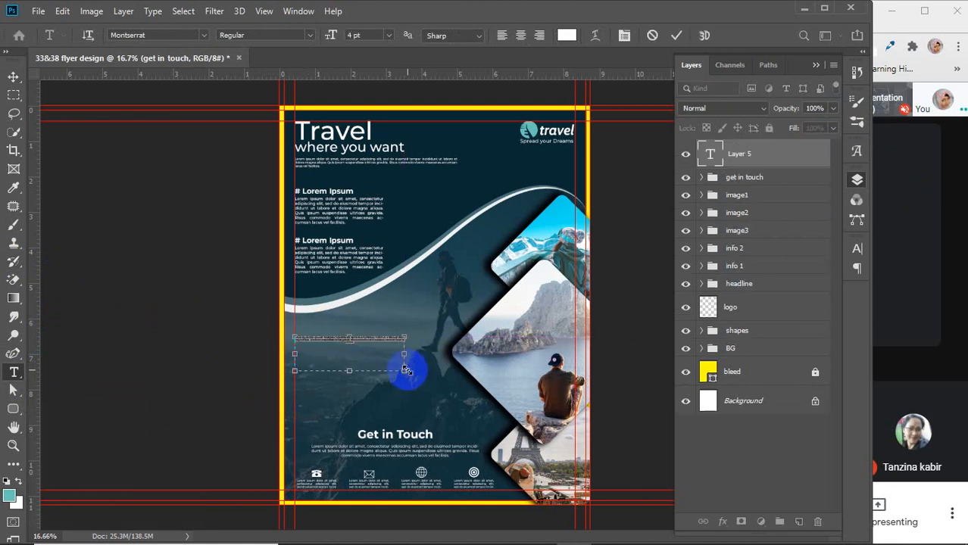
pyautogui.click(857, 250)
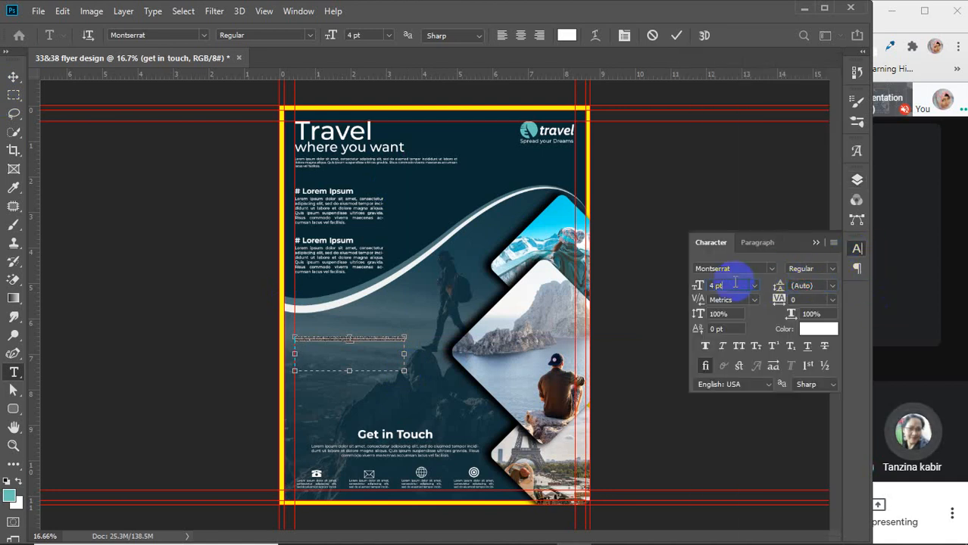
pyautogui.press('Up')
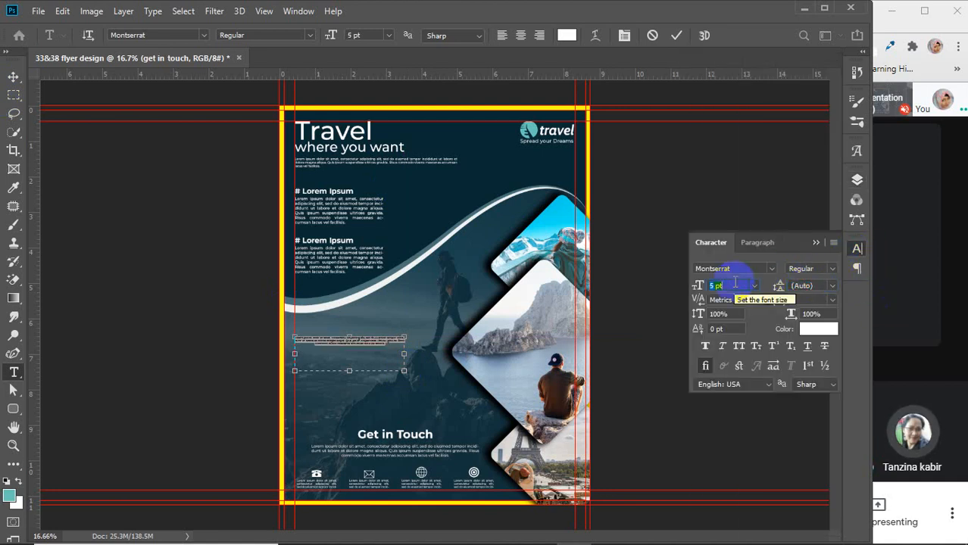
pyautogui.click(676, 36)
pyautogui.click(815, 242)
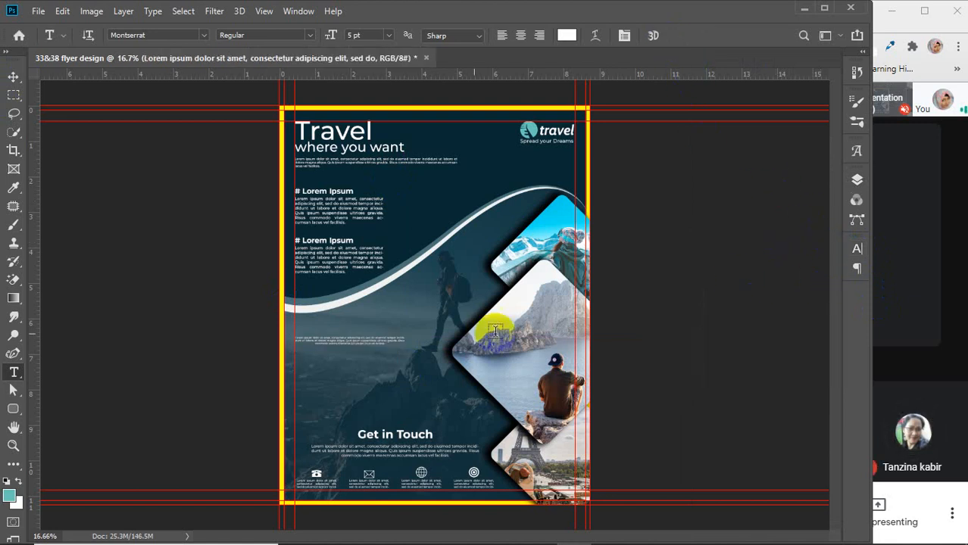
pyautogui.click(14, 77)
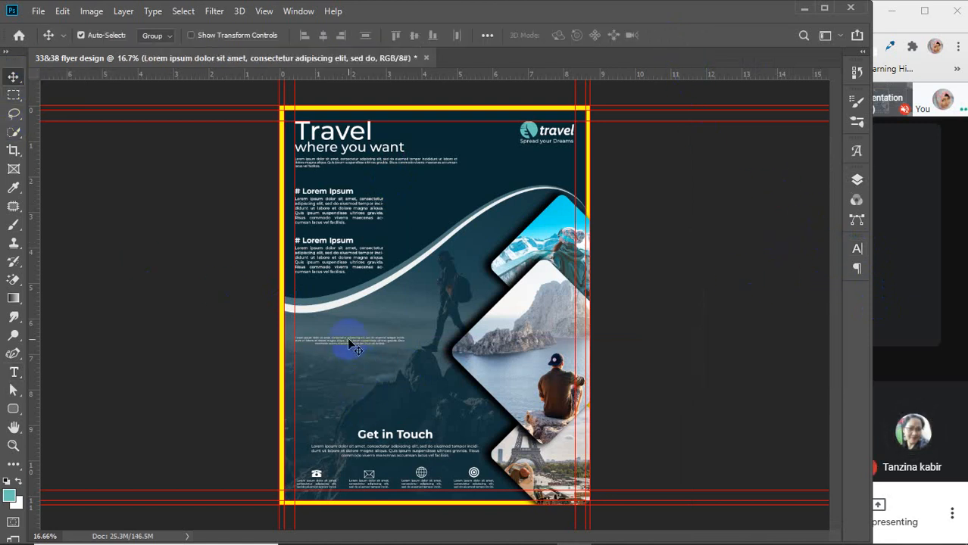
pyautogui.press('Delete')
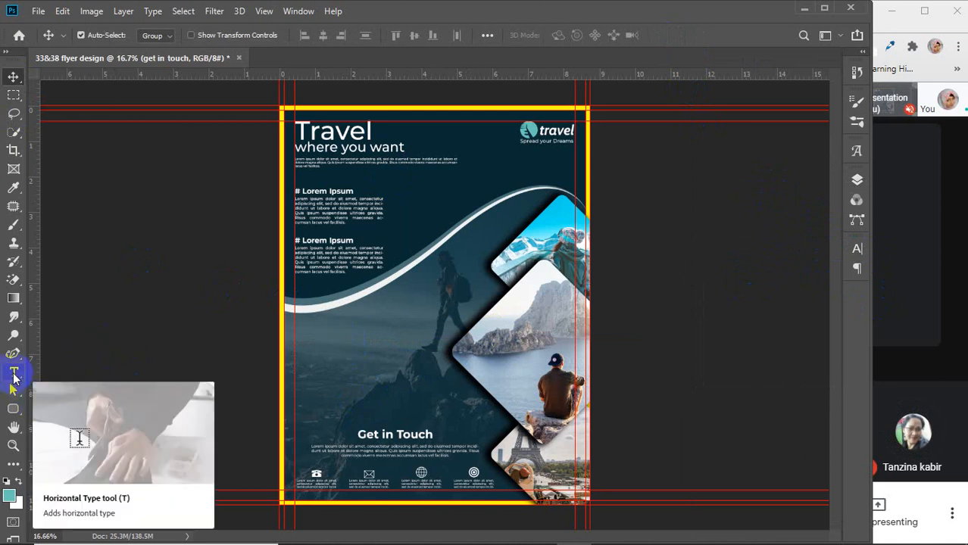
# Add a horizontal text line reading "Special Discount on Holiday Package" in the empty area above Get in Touch
pyautogui.click(14, 379)
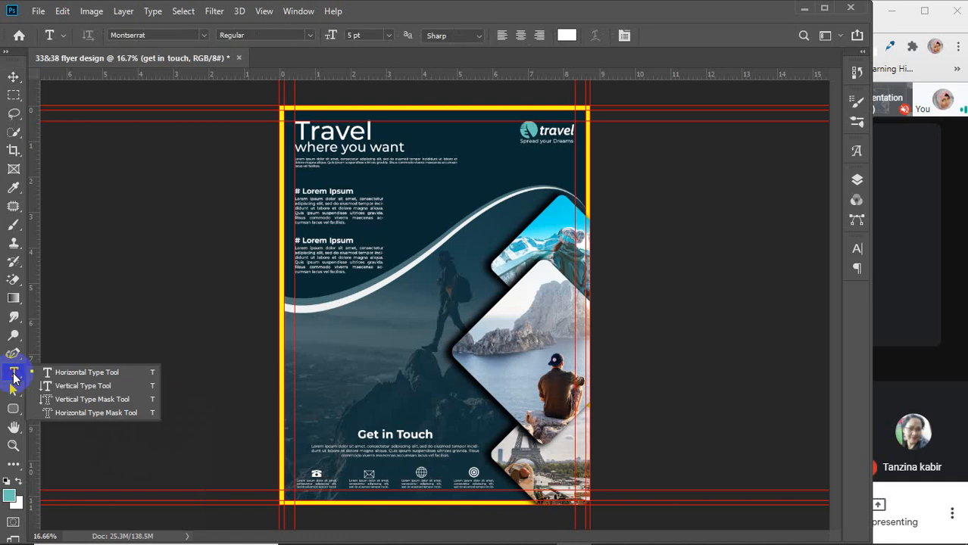
pyautogui.click(68, 372)
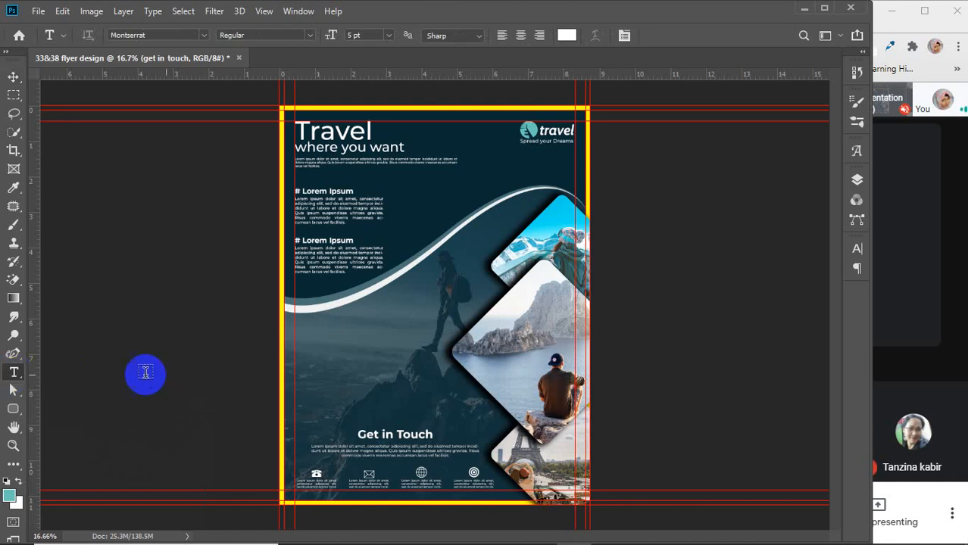
pyautogui.click(310, 359)
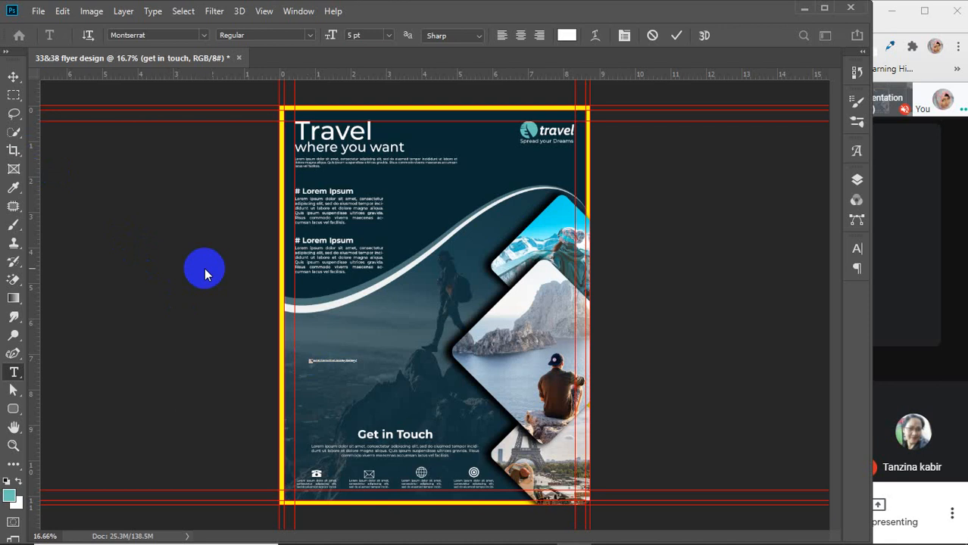
pyautogui.click(13, 77)
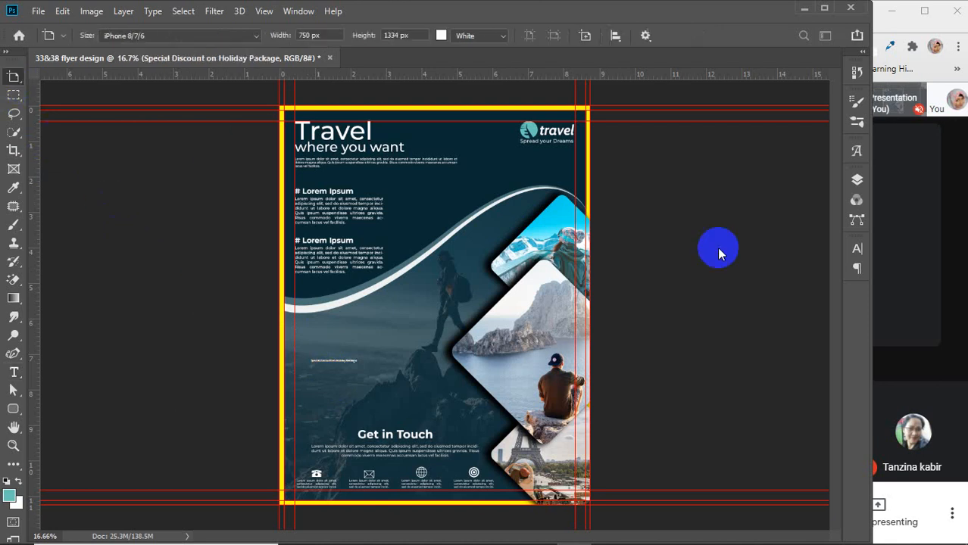
# Set the Special Discount on Holiday Package line to 11 pt with the Bold font style
pyautogui.click(859, 255)
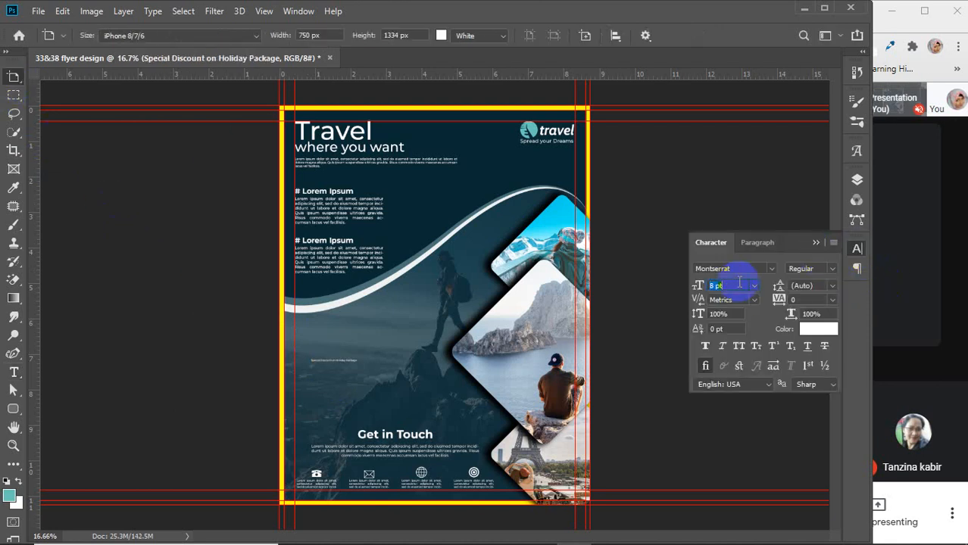
pyautogui.press('Up')
pyautogui.press('Up')
pyautogui.press('Up')
pyautogui.press('Return')
pyautogui.press('v')
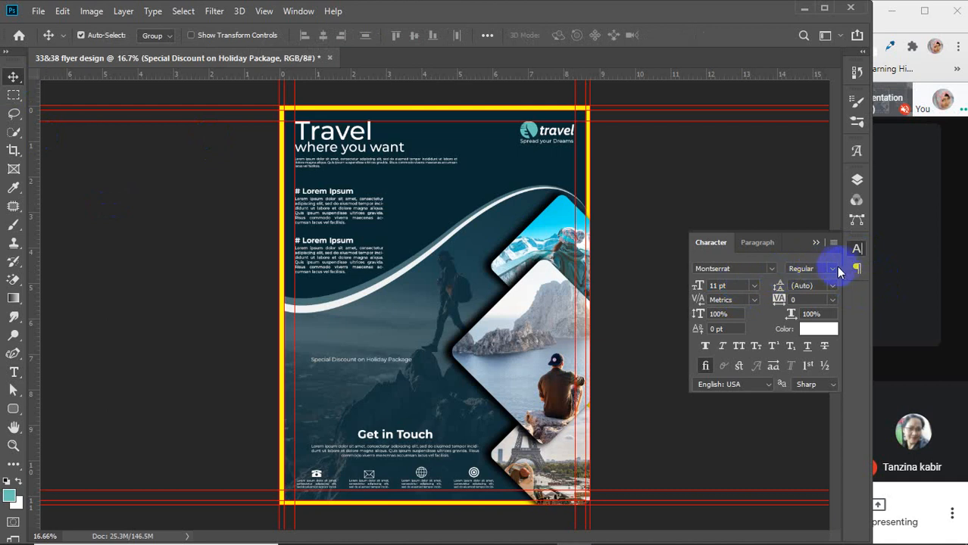
pyautogui.click(836, 271)
pyautogui.click(823, 418)
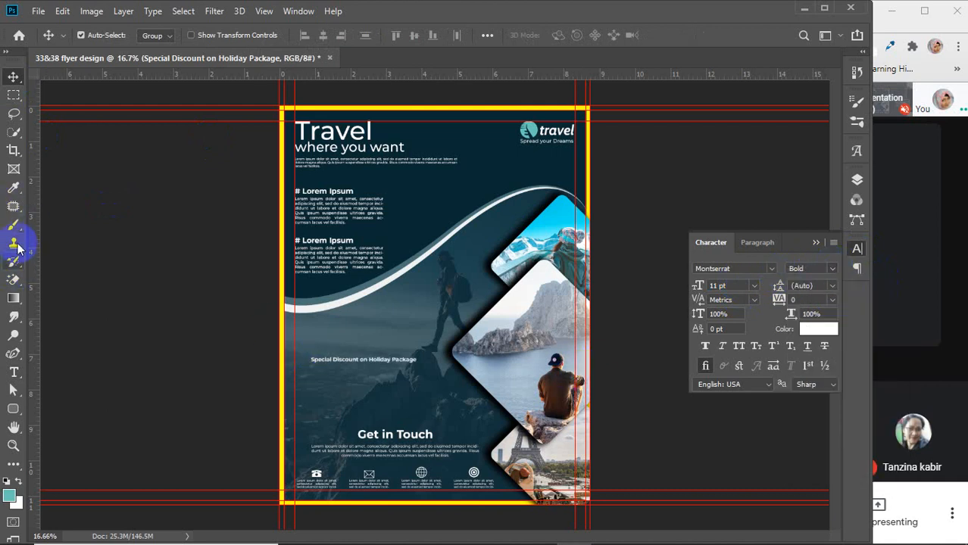
# Enlarge the Special Discount on Holiday Package line, trying 20 pt and 24 pt before settling on 28 pt
pyautogui.click(734, 286)
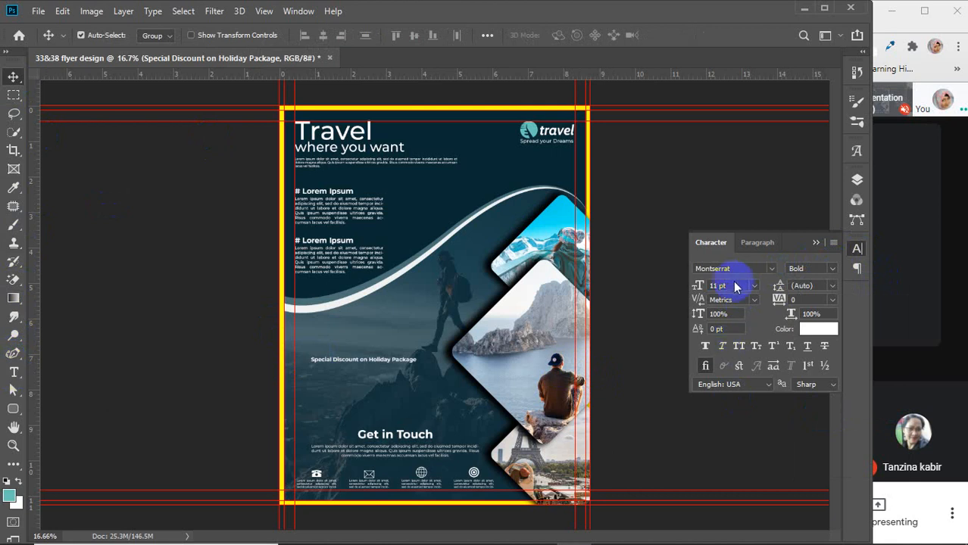
pyautogui.write('20')
pyautogui.press('Return')
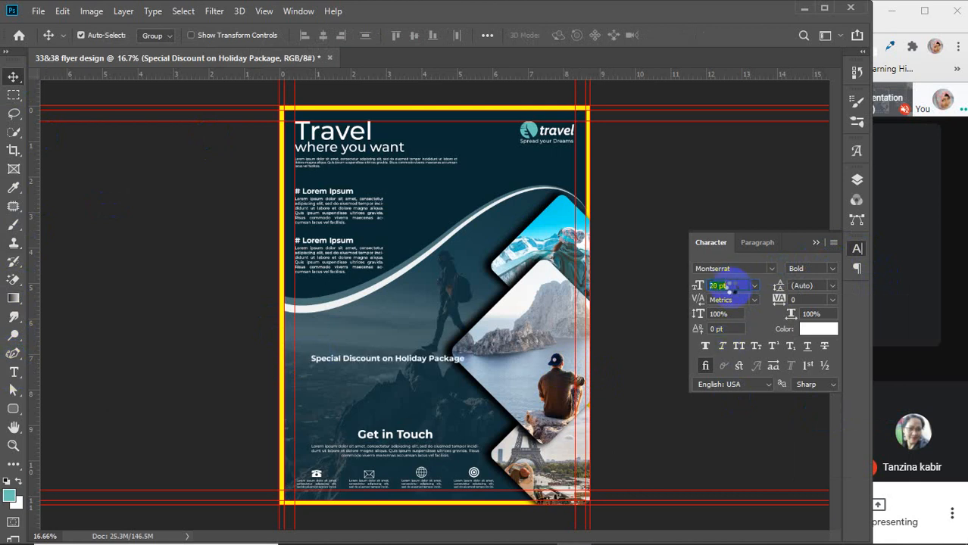
pyautogui.write('24')
pyautogui.press('Return')
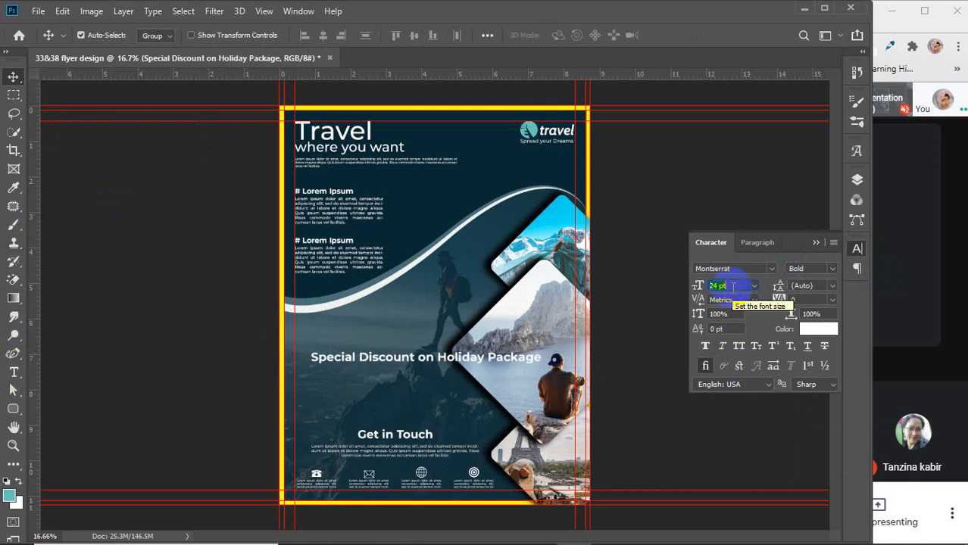
pyautogui.write('28')
pyautogui.press('Return')
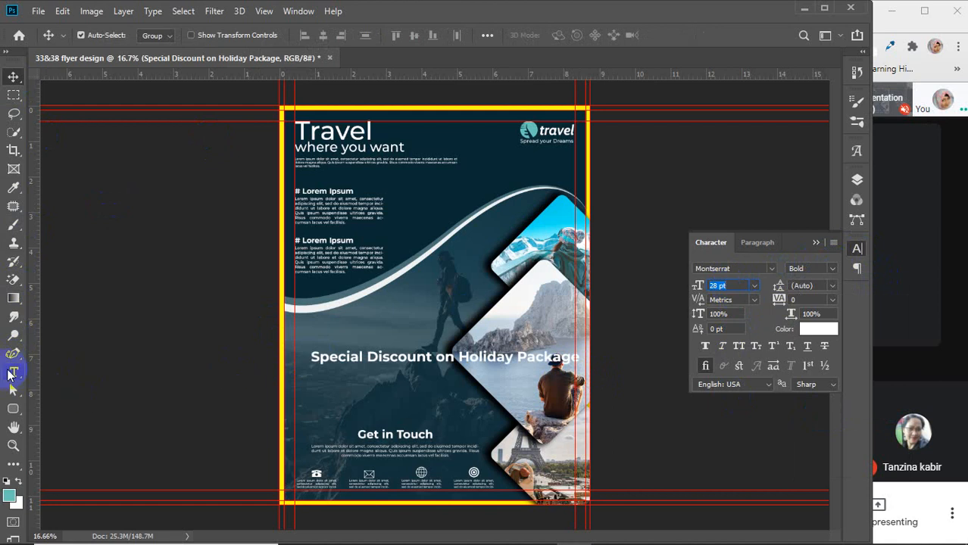
# Break the discount text after "Discount" and reword the second line as "in Holiday Package"
pyautogui.click(13, 372)
pyautogui.click(428, 359)
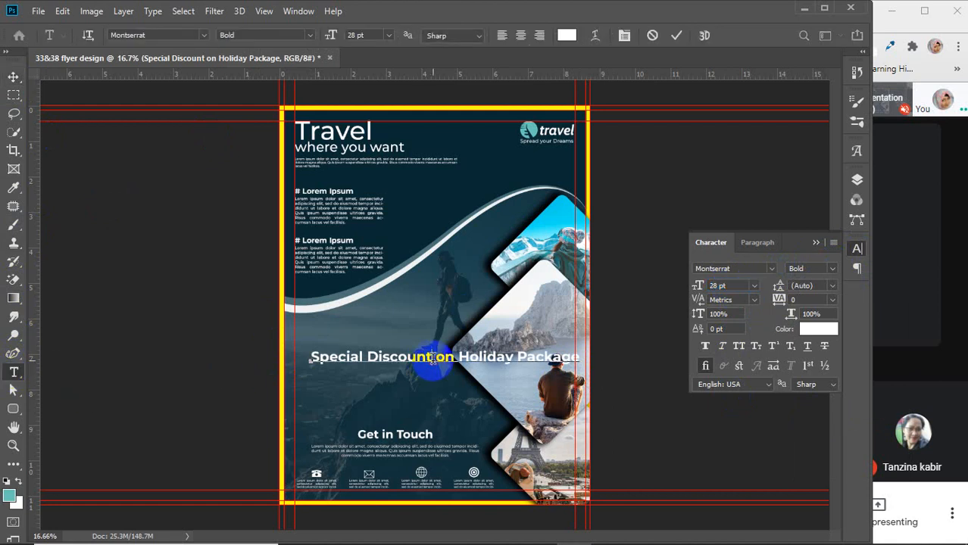
pyautogui.press('Delete')
pyautogui.press('Delete')
pyautogui.press('Delete')
pyautogui.press('Delete')
pyautogui.press('Delete')
pyautogui.press('Delete')
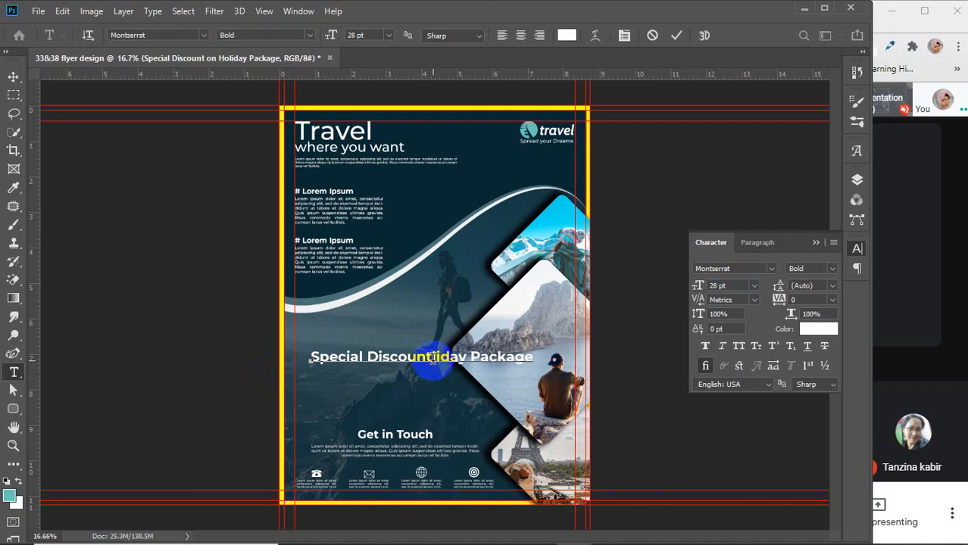
pyautogui.press('Return')
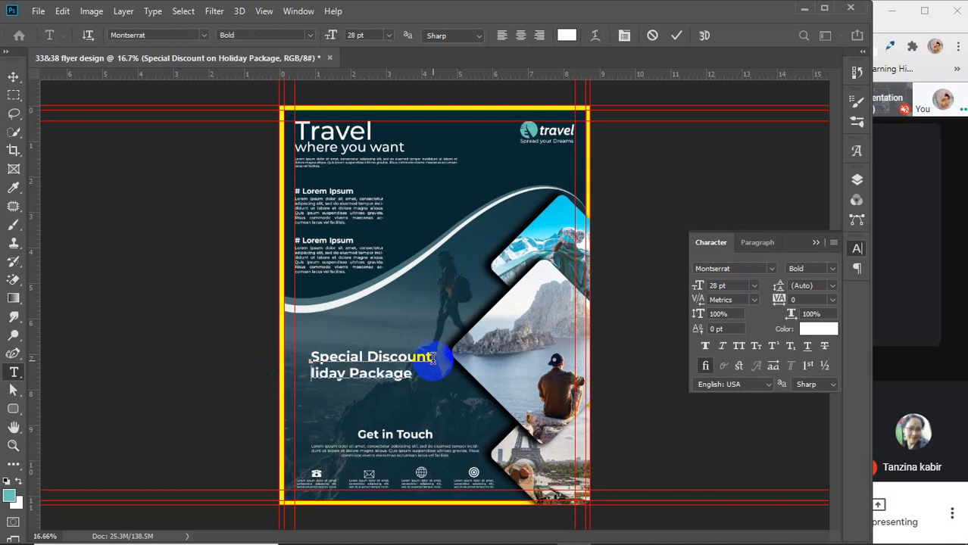
pyautogui.write('in Ho')
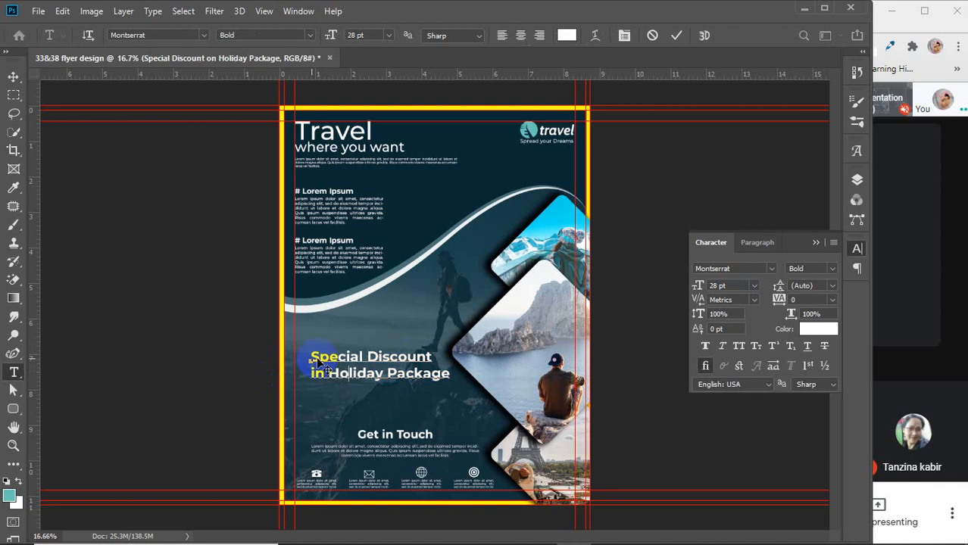
# Set the font size of the "Special Discount" line to 38 pt
pyautogui.moveTo(309, 356); pyautogui.dragTo(483, 359)
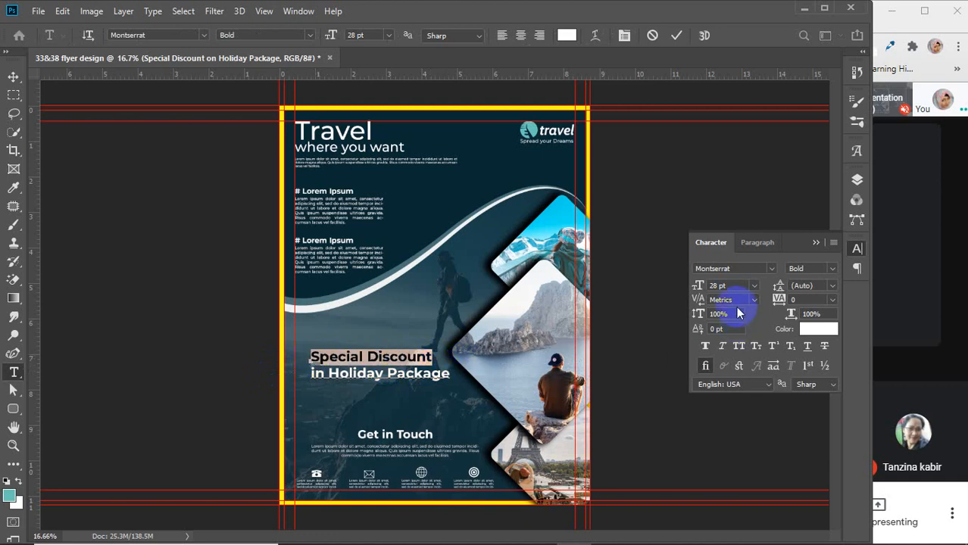
pyautogui.click(733, 284)
pyautogui.scroll(6, 733, 284)
pyautogui.scroll(7, 733, 284)
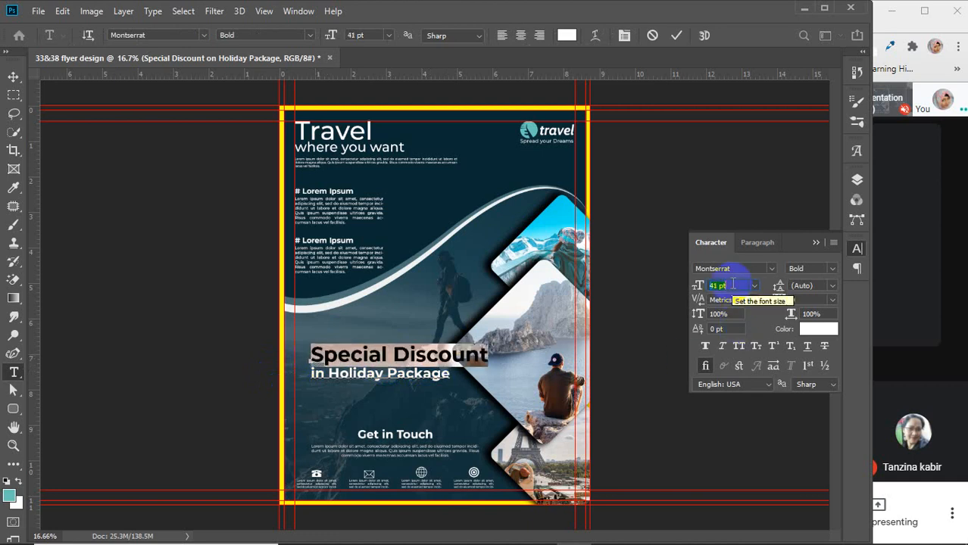
pyautogui.scroll(-1, 733, 284)
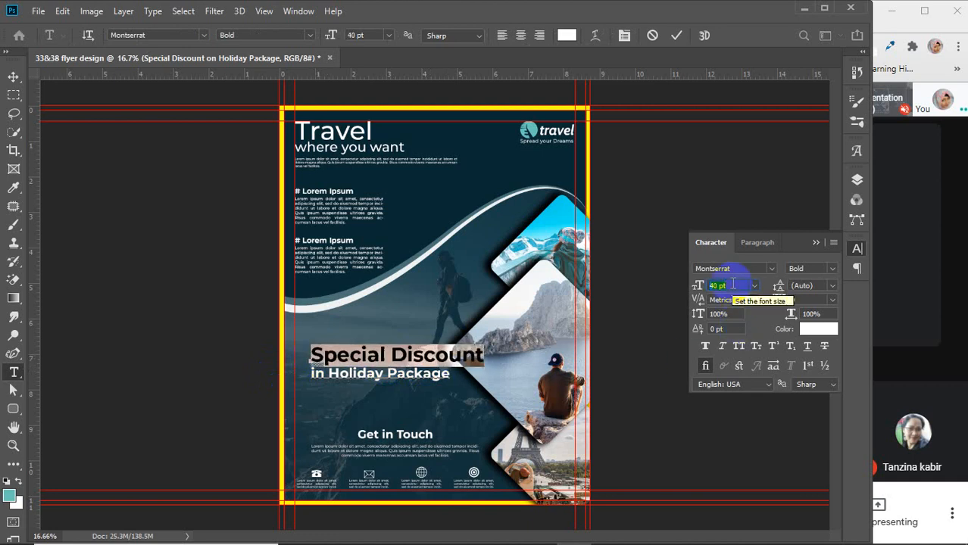
pyautogui.scroll(-2, 733, 284)
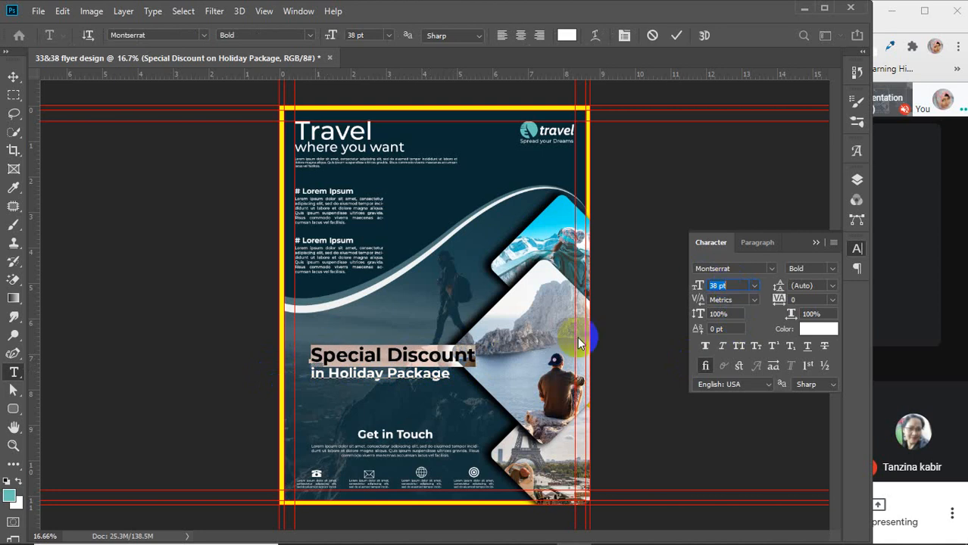
# Set the words "Holiday Package" to the Medium font style at 40 pt and commit the text edit
pyautogui.moveTo(330, 374); pyautogui.dragTo(477, 376)
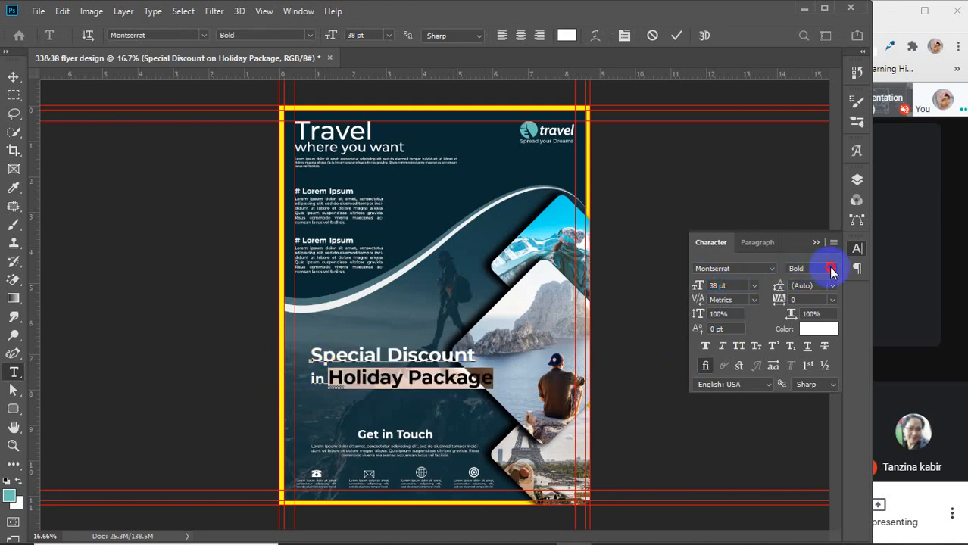
pyautogui.click(832, 269)
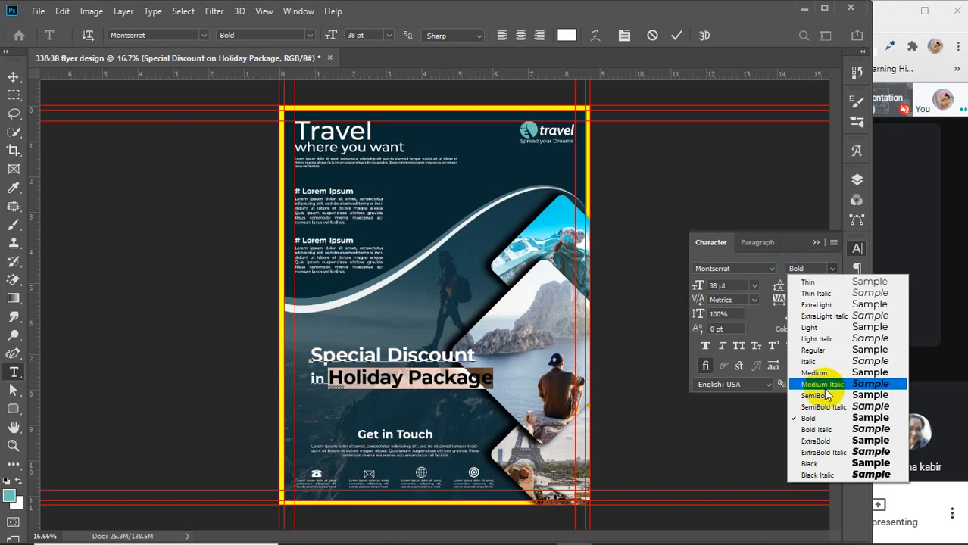
pyautogui.click(826, 374)
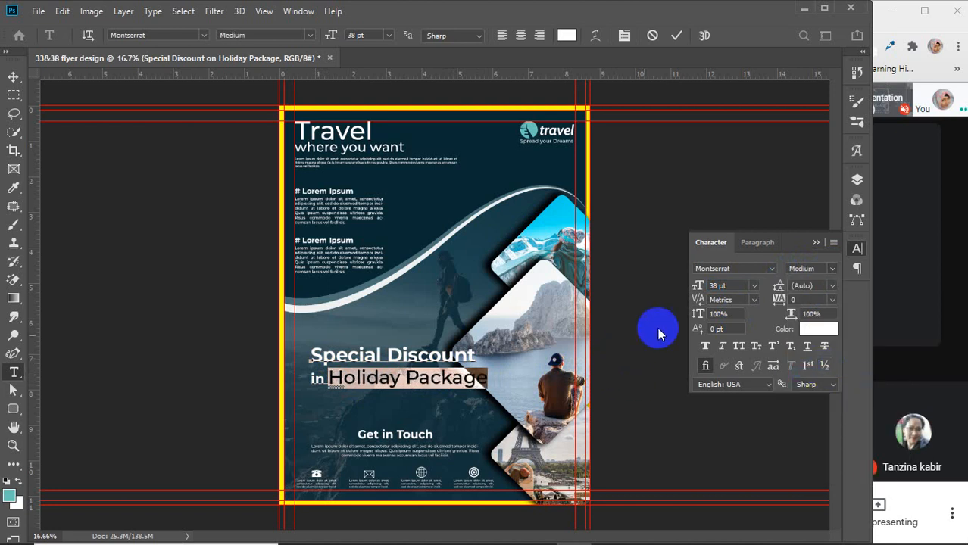
pyautogui.click(742, 286)
pyautogui.press('Up')
pyautogui.press('Up')
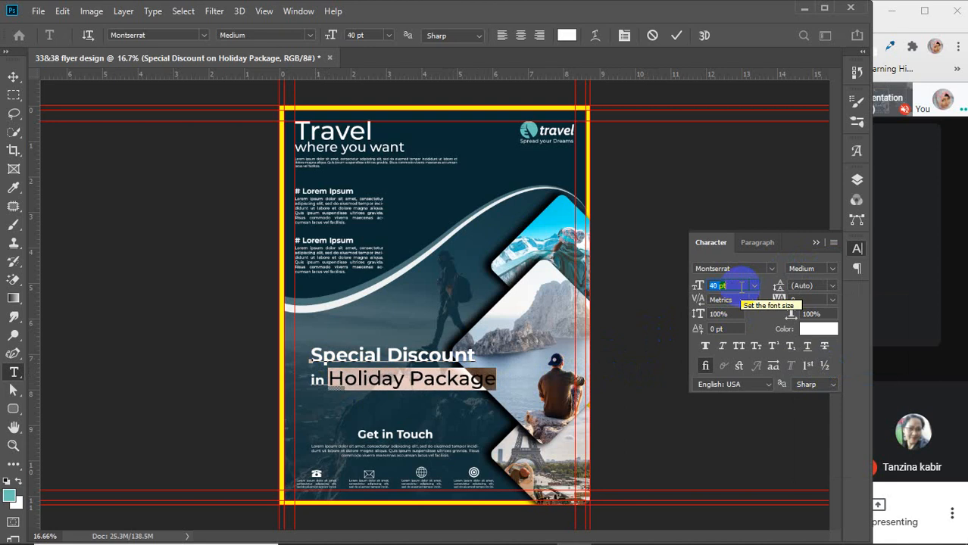
pyautogui.click(676, 34)
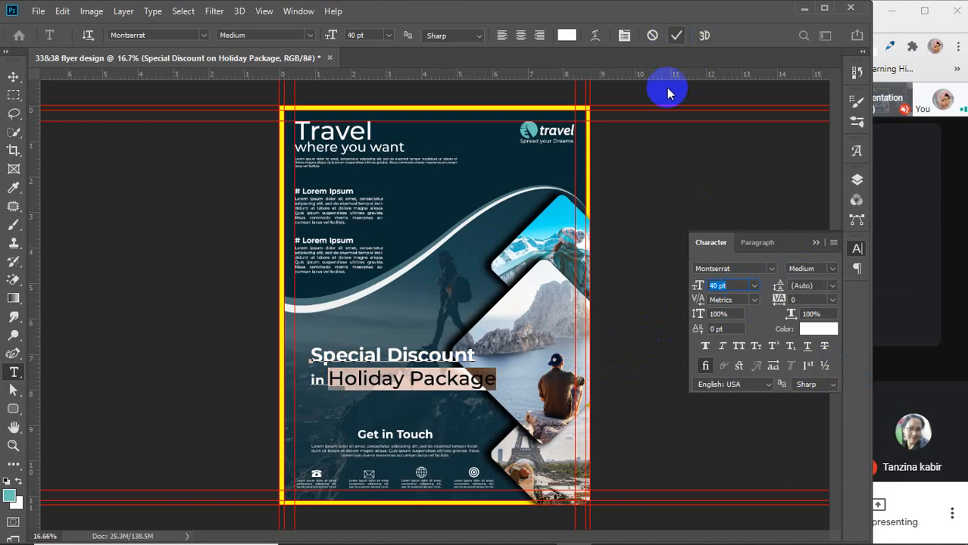
# Move the Special Discount heading to the flyer's left margin guide just below the white curve and scale it to about 76%
pyautogui.click(13, 77)
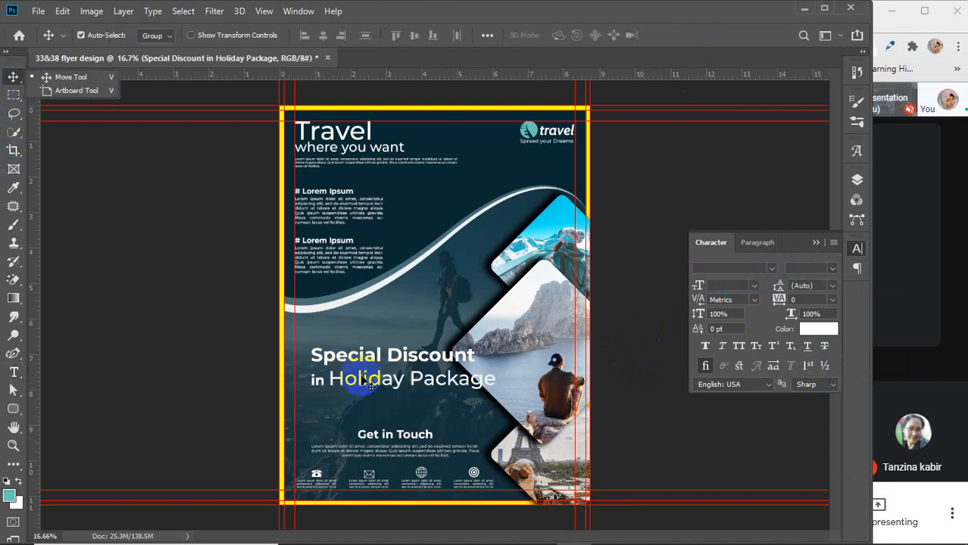
pyautogui.moveTo(345, 361); pyautogui.dragTo(327, 331)
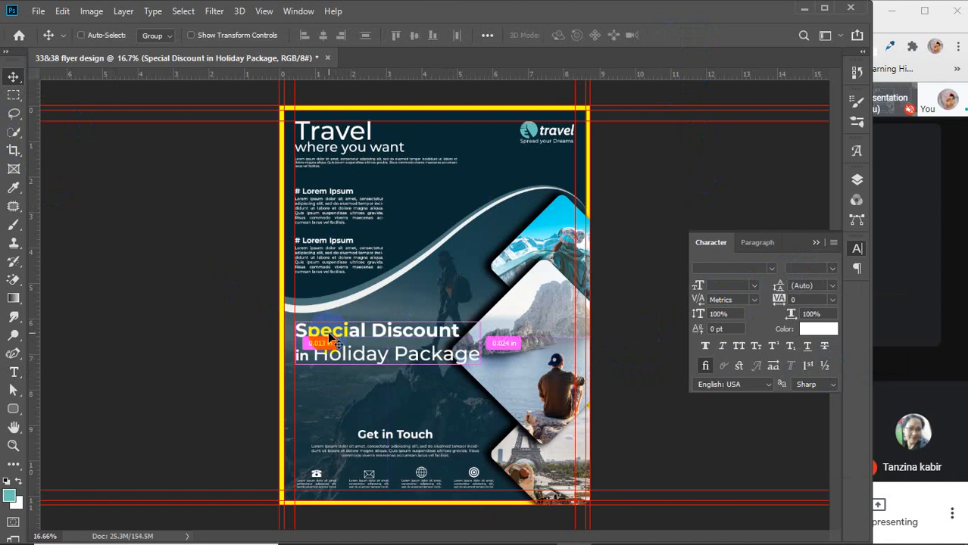
pyautogui.hotkey('ctrl', 't')
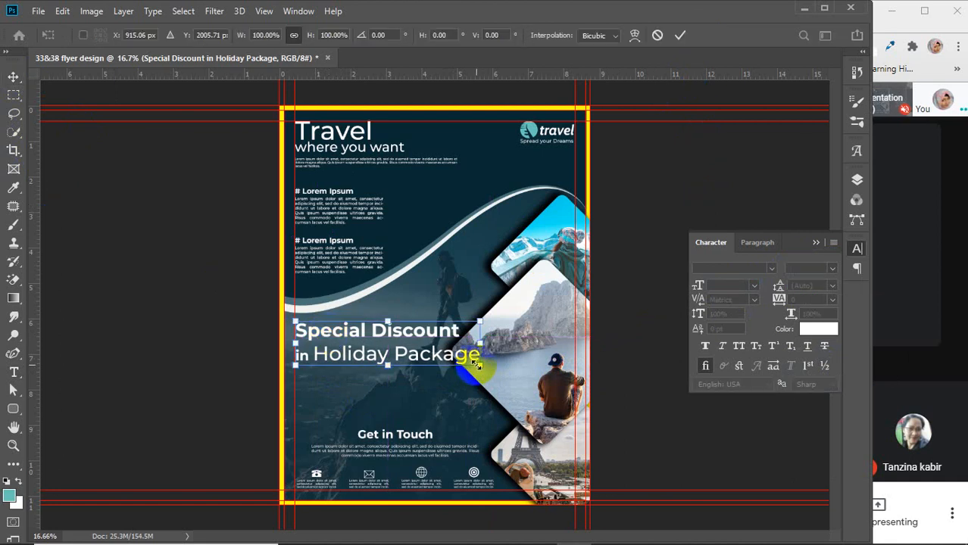
pyautogui.moveTo(475, 364); pyautogui.dragTo(435, 354)
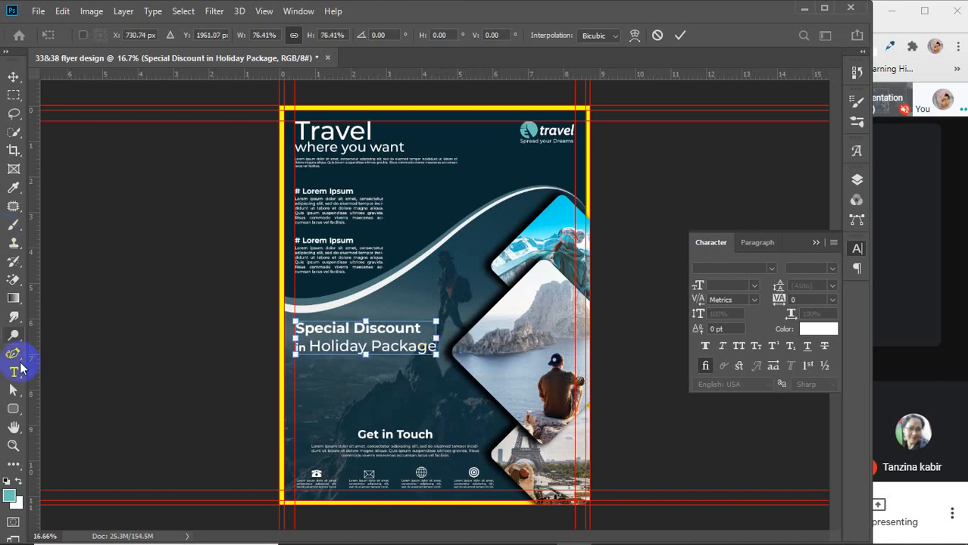
# Set the heading's second line, "in Holiday Package", to 26 pt in the Regular font style
pyautogui.click(14, 371)
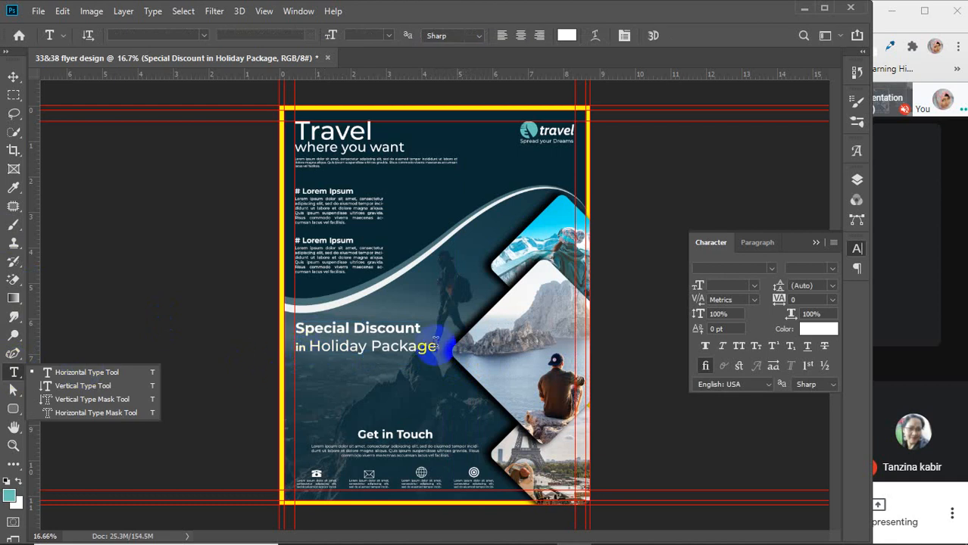
pyautogui.moveTo(435, 344); pyautogui.dragTo(216, 340)
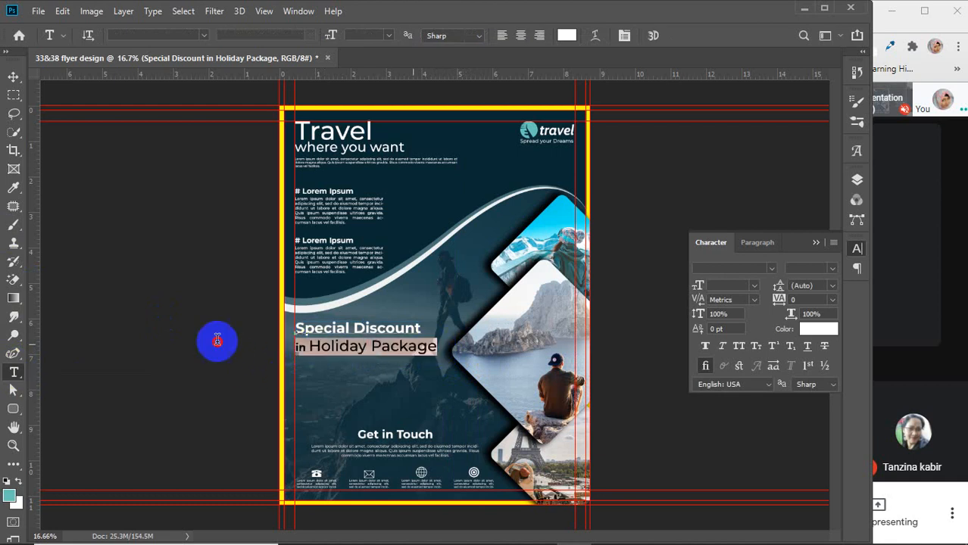
pyautogui.click(753, 288)
pyautogui.click(738, 424)
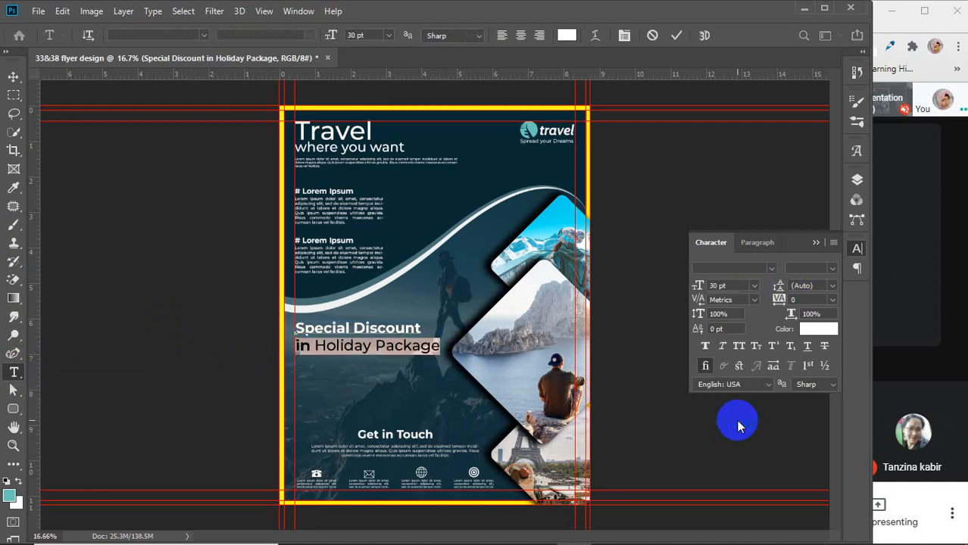
pyautogui.click(719, 285)
pyautogui.press('Down')
pyautogui.press('Down')
pyautogui.press('Down')
pyautogui.press('Down')
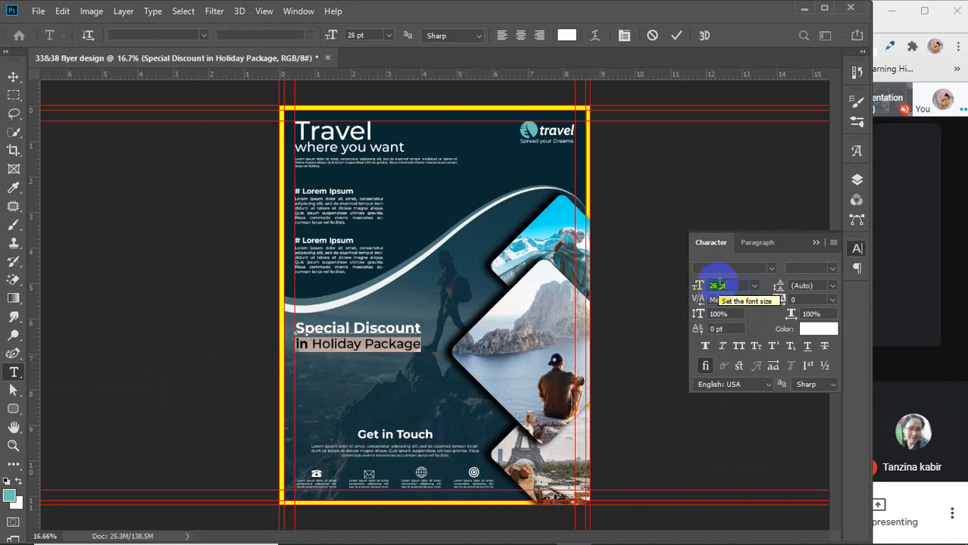
pyautogui.click(832, 269)
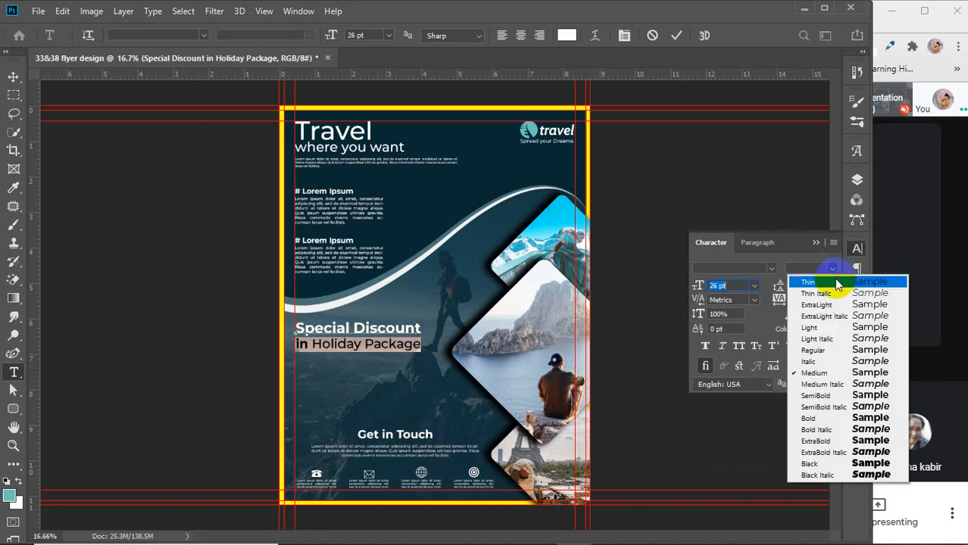
pyautogui.click(825, 352)
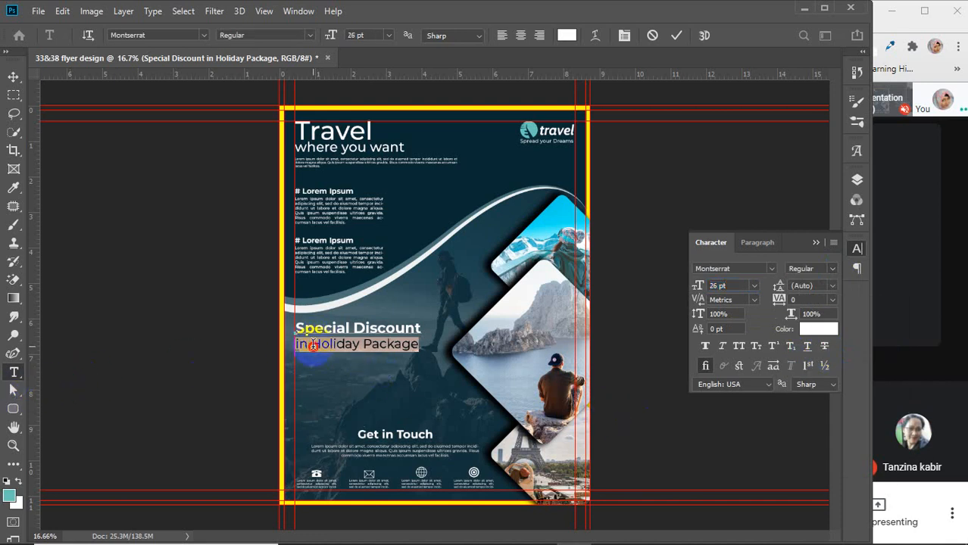
# Give only the words "Holiday Package" the SemiBold font style and commit the text edit
pyautogui.moveTo(311, 345); pyautogui.dragTo(511, 360)
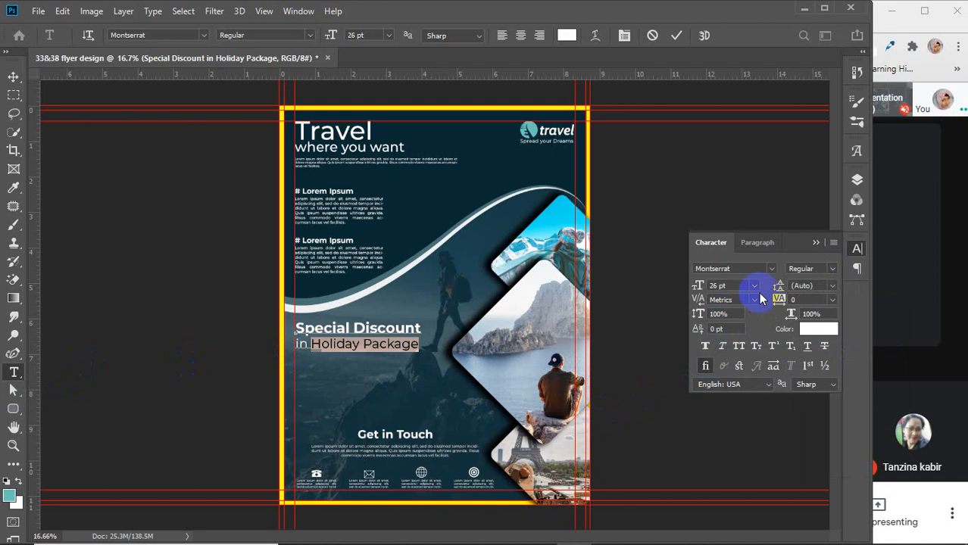
pyautogui.click(833, 269)
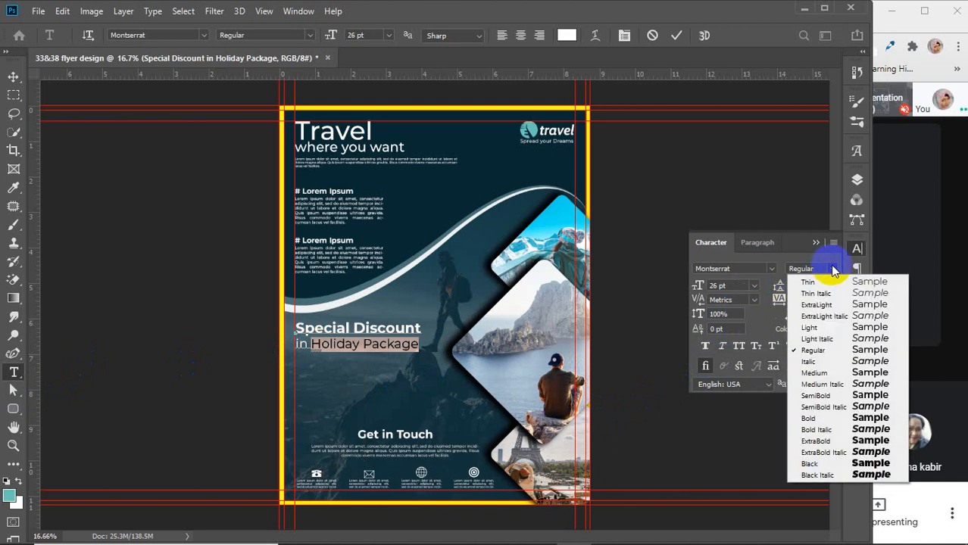
pyautogui.click(810, 395)
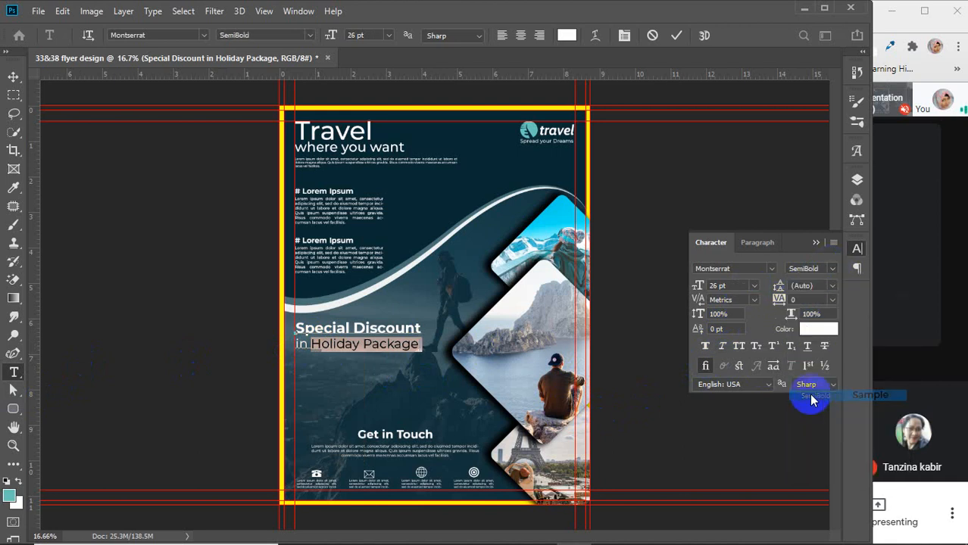
pyautogui.click(674, 42)
pyautogui.click(14, 77)
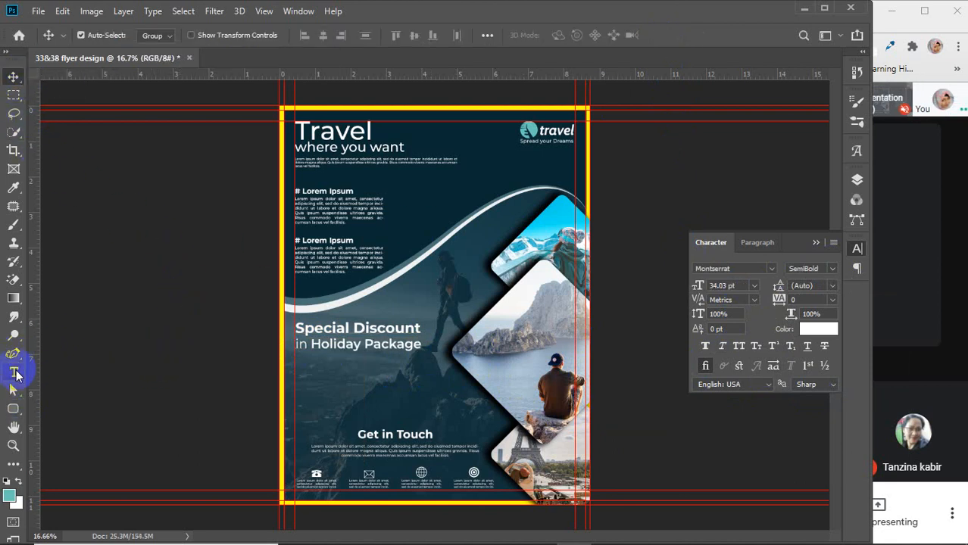
# With no layer selected, set the Horizontal Type tool's font size to 15 pt for new text
pyautogui.click(16, 373)
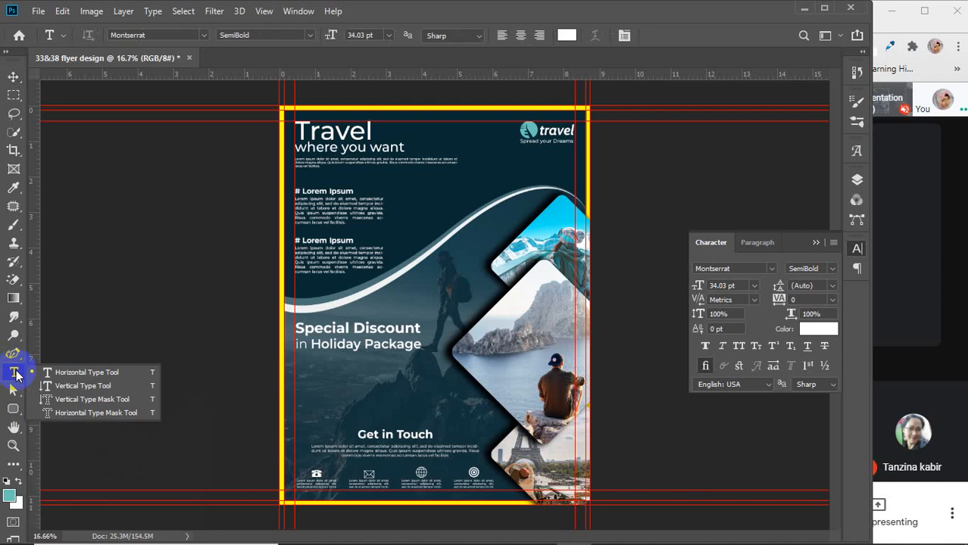
pyautogui.click(857, 185)
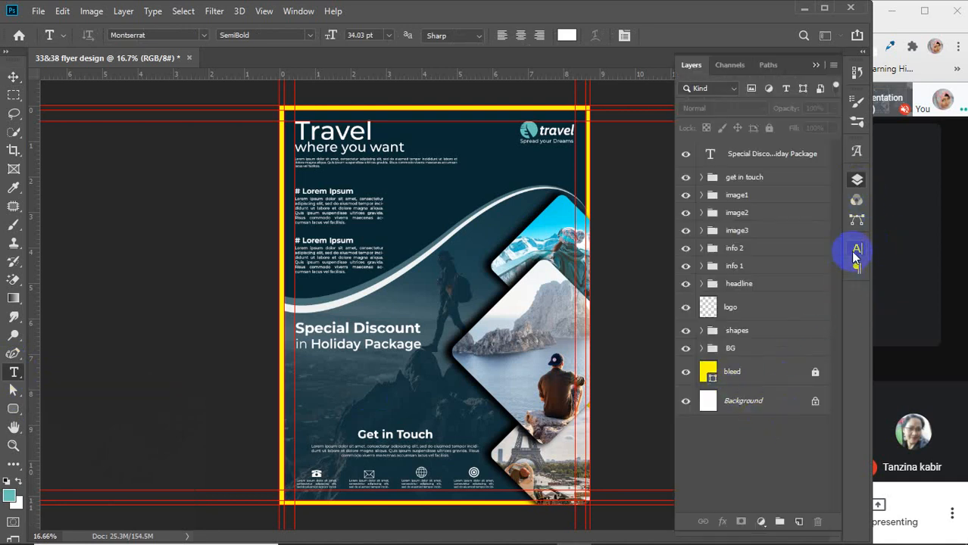
pyautogui.click(854, 258)
pyautogui.click(742, 283)
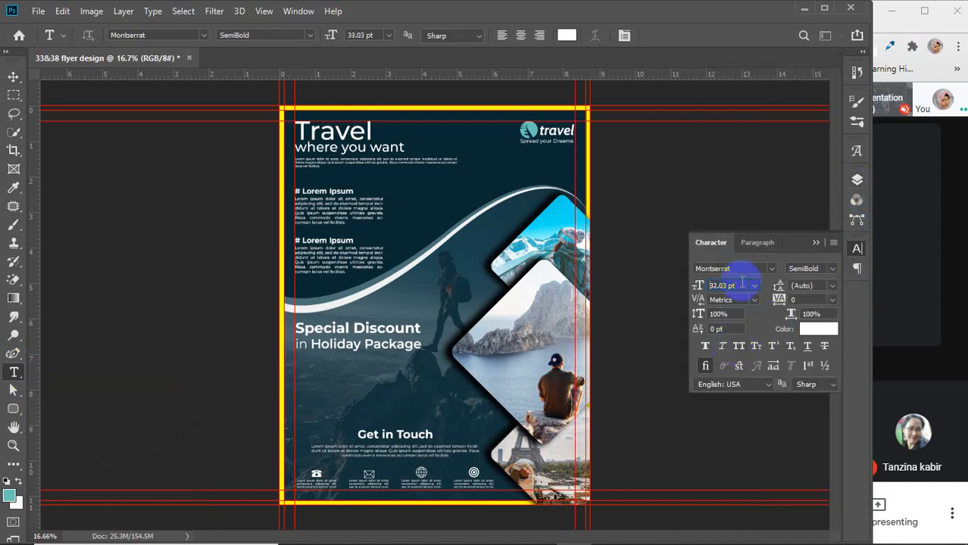
pyautogui.scroll(-9, 742, 284)
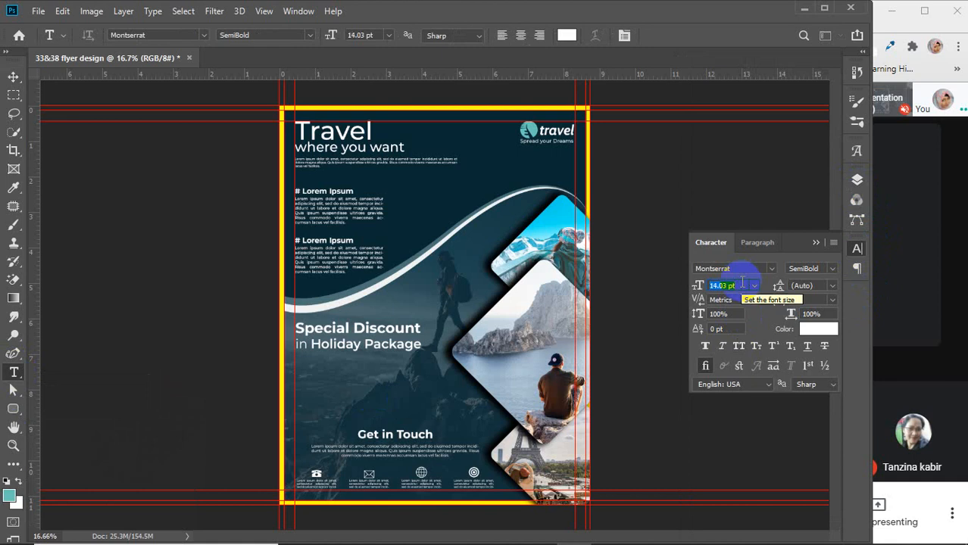
pyautogui.write('14')
pyautogui.press('Return')
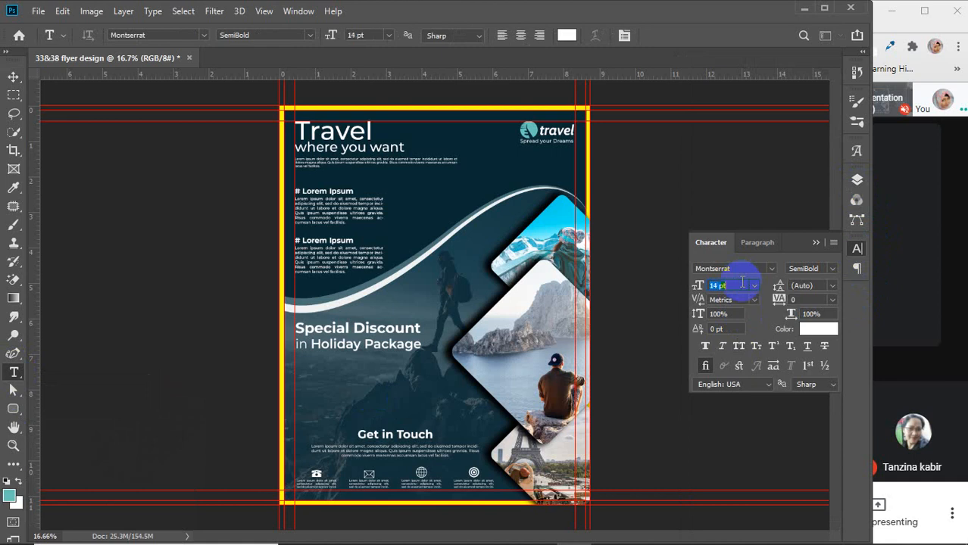
pyautogui.click(814, 243)
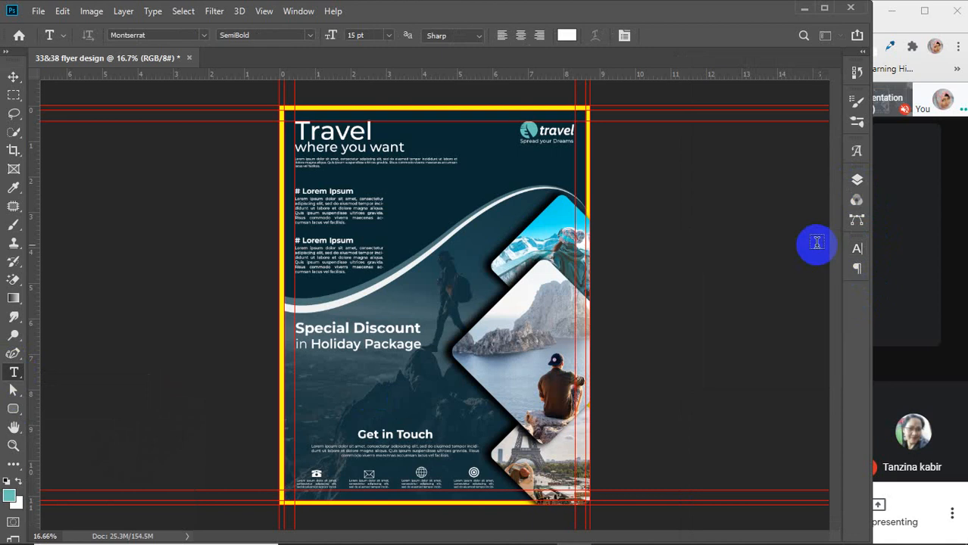
# Add a text line reading "## Lorem Ipsum Lorem Ipsum" below the Holiday Package heading
pyautogui.click(301, 371)
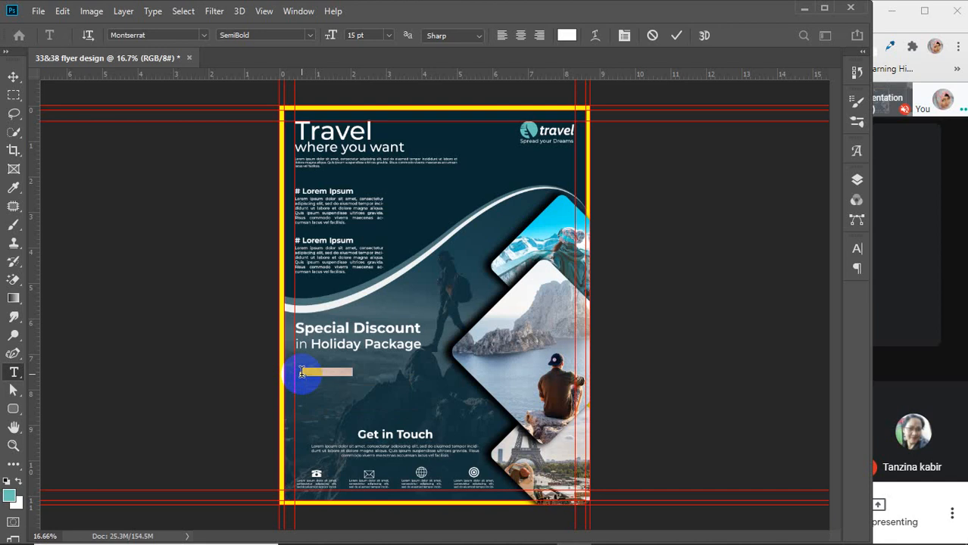
pyautogui.click(302, 372)
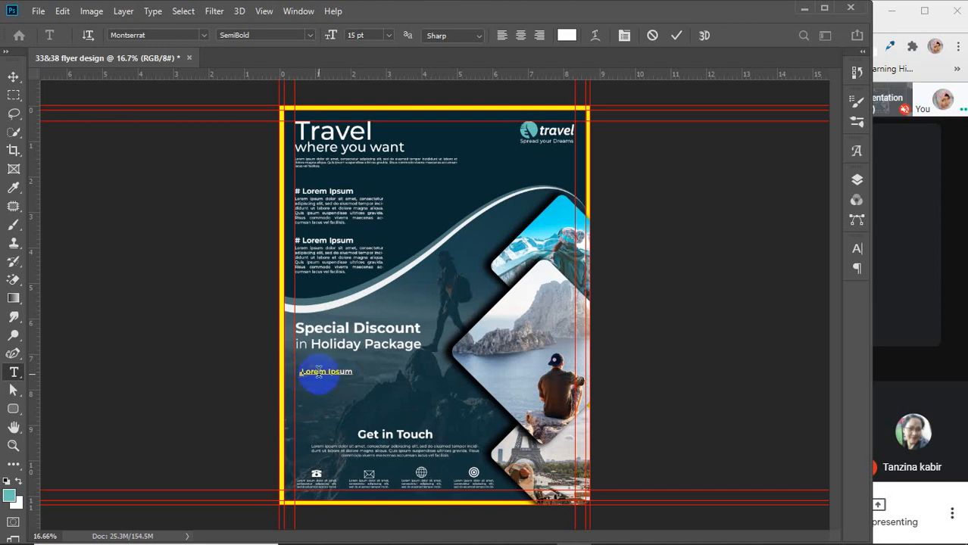
pyautogui.write('#')
pyautogui.press('BackSpace')
pyautogui.press('BackSpace')
pyautogui.write('##')
pyautogui.hotkey('shift', 'End')
pyautogui.hotkey('ctrl', 'c')
pyautogui.press('Left')
pyautogui.hotkey('ctrl', 'v')
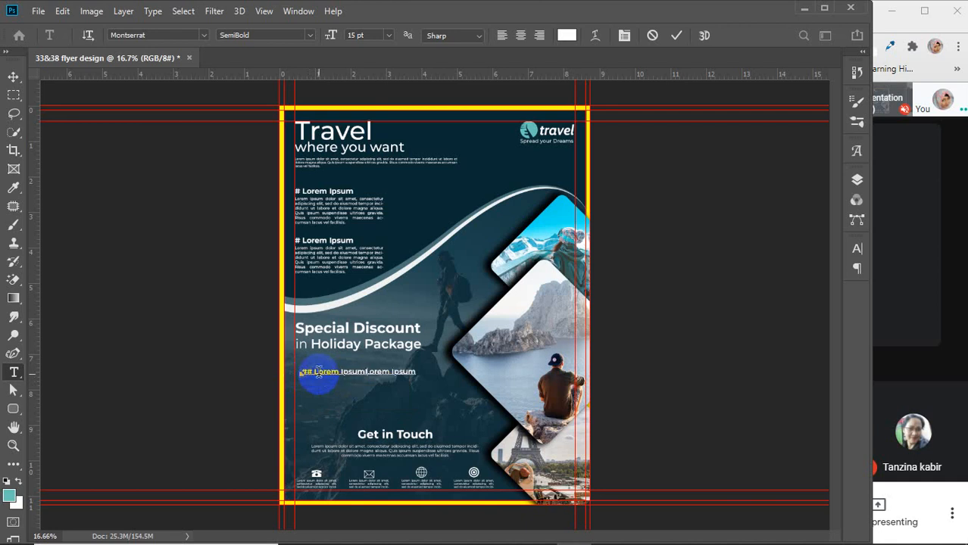
pyautogui.click(13, 76)
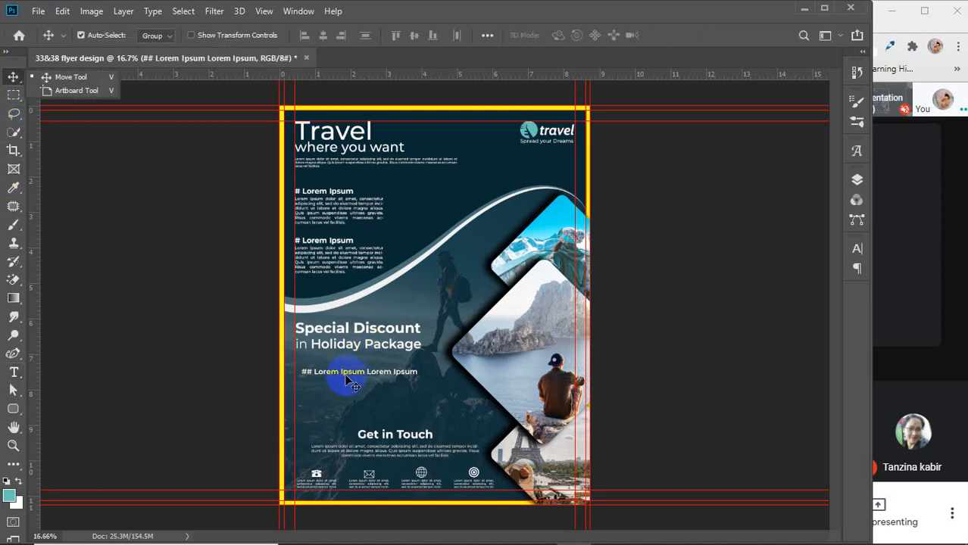
# Change the words "Lorem Ipsum Lorem Ipsum" after the ## marks to the Medium font style and commit the edit
pyautogui.click(13, 371)
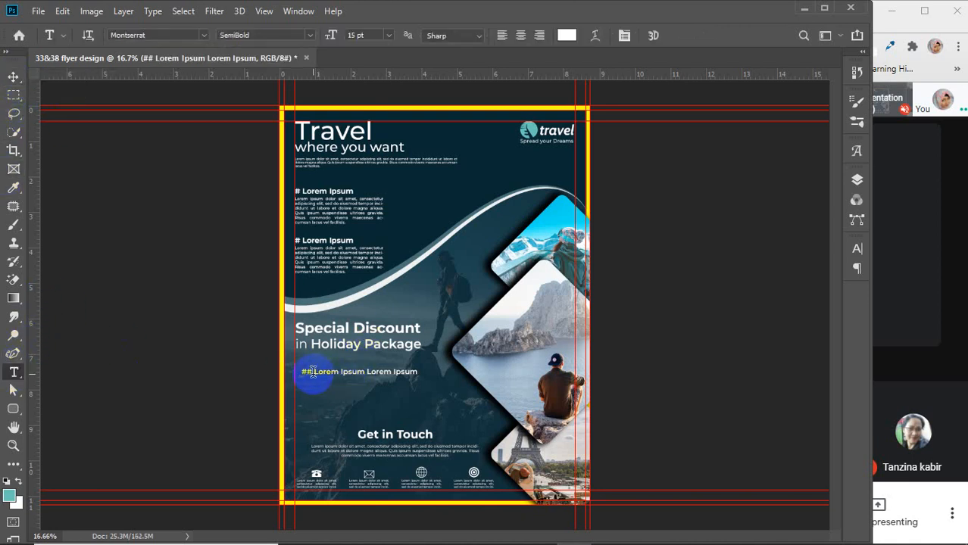
pyautogui.moveTo(313, 371); pyautogui.dragTo(487, 379)
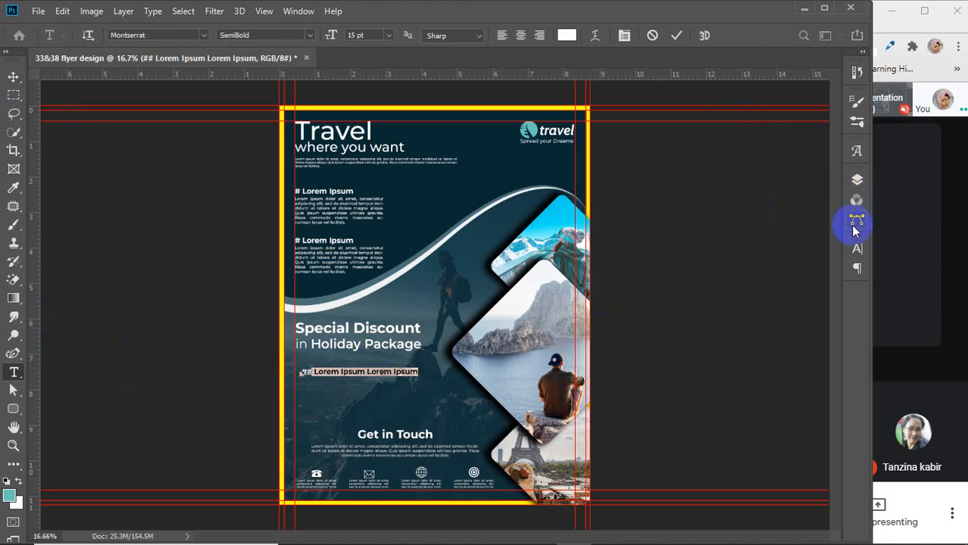
pyautogui.click(857, 248)
pyautogui.click(833, 270)
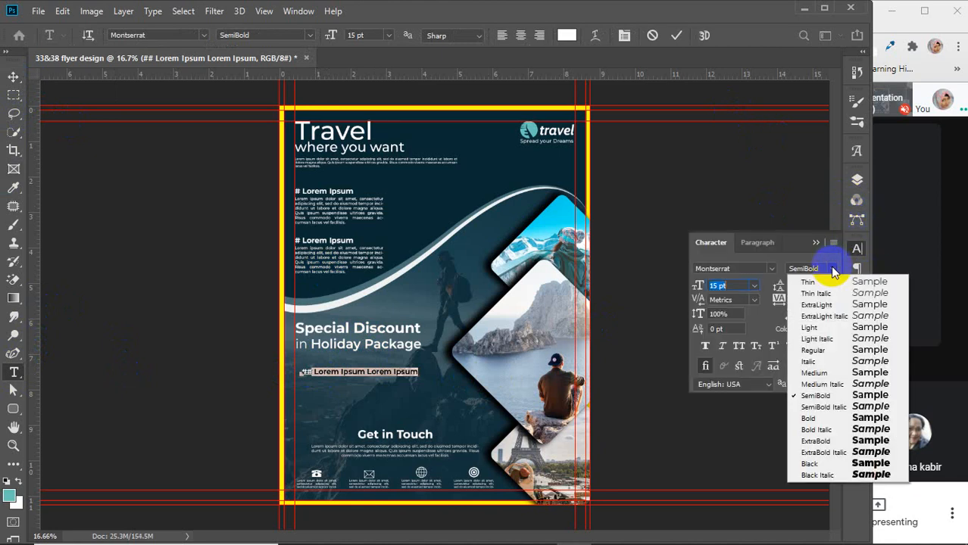
pyautogui.click(817, 372)
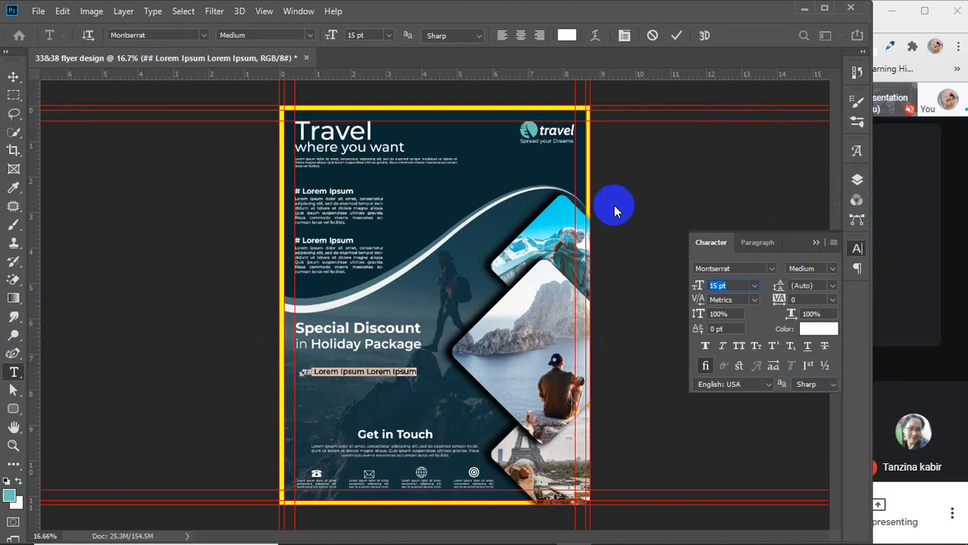
pyautogui.click(13, 78)
# Set the font size of the whole "## Lorem Ipsum Lorem Ipsum" line to 16 pt
pyautogui.click(740, 286)
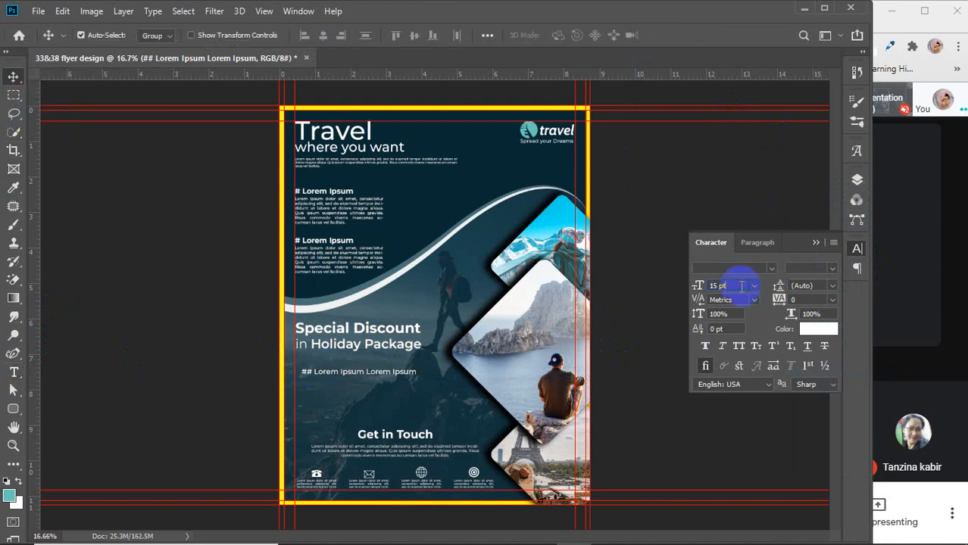
pyautogui.press('Up')
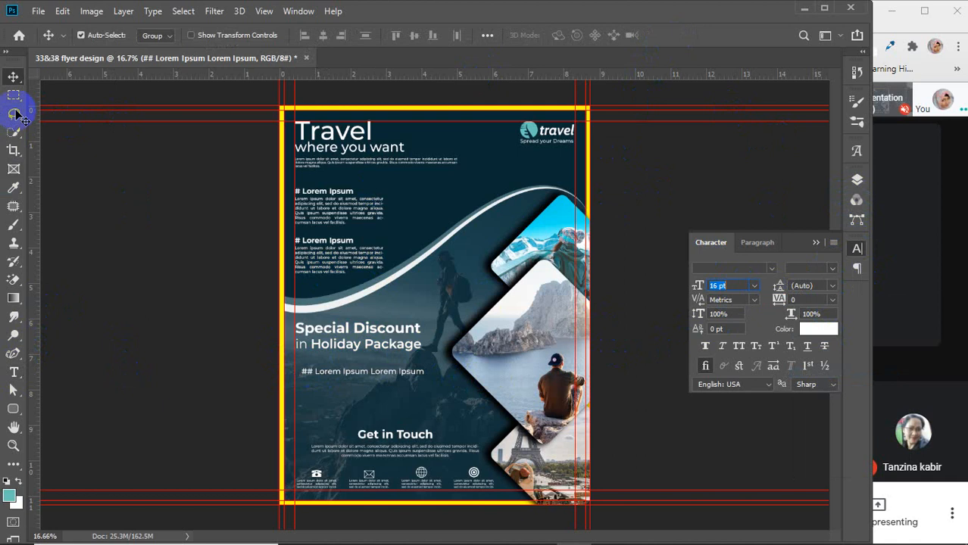
pyautogui.click(856, 249)
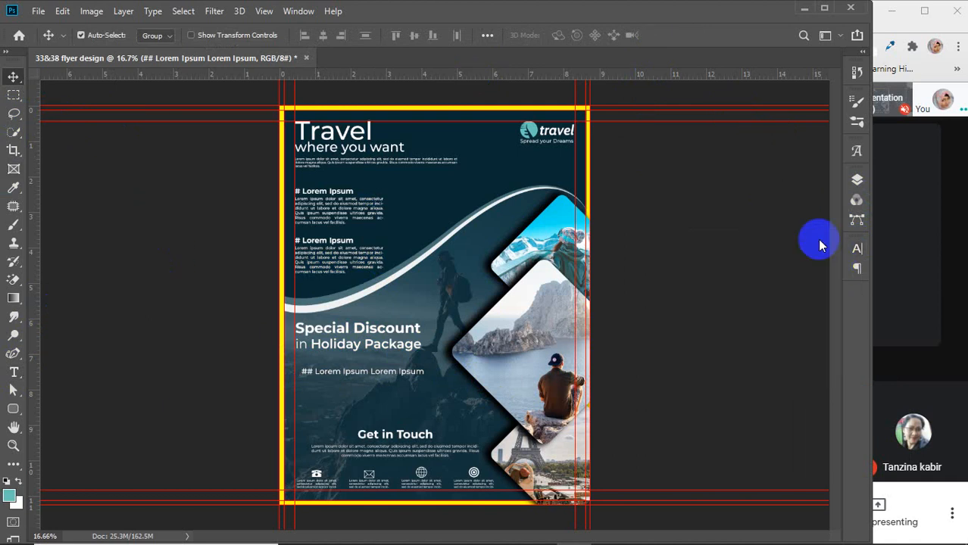
# Build an evenly spaced four-line list at the left margin guide from the "## Lorem Ipsum Lorem Ipsum" line and three copies, and group the lines
pyautogui.click(857, 182)
pyautogui.scroll(3, 342, 383)
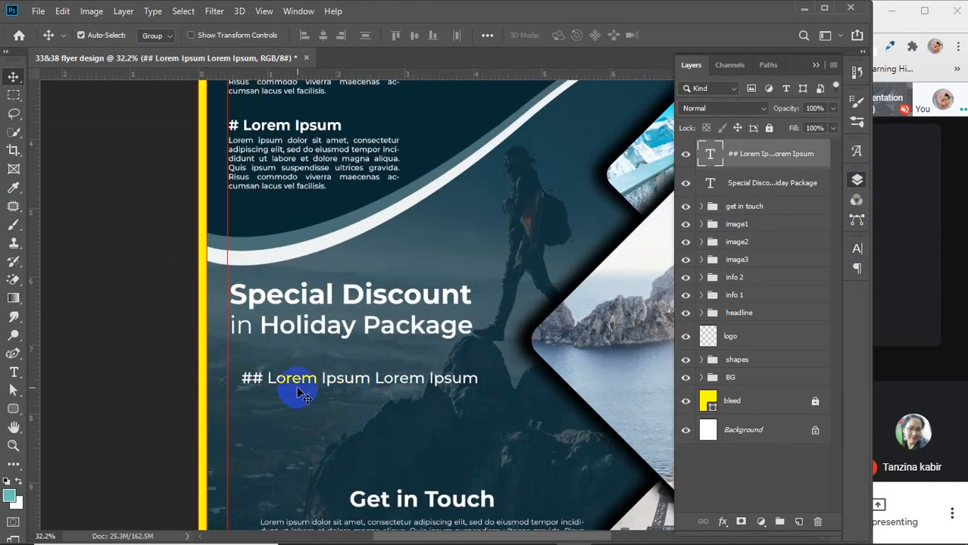
pyautogui.moveTo(254, 383); pyautogui.dragTo(258, 447)
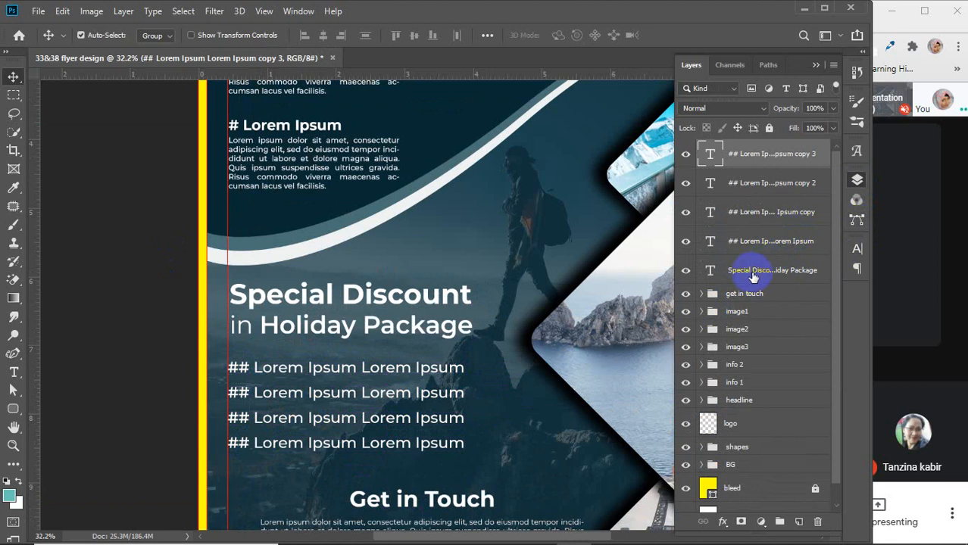
pyautogui.keyDown('shift'); pyautogui.click(757, 241); pyautogui.keyUp('shift')
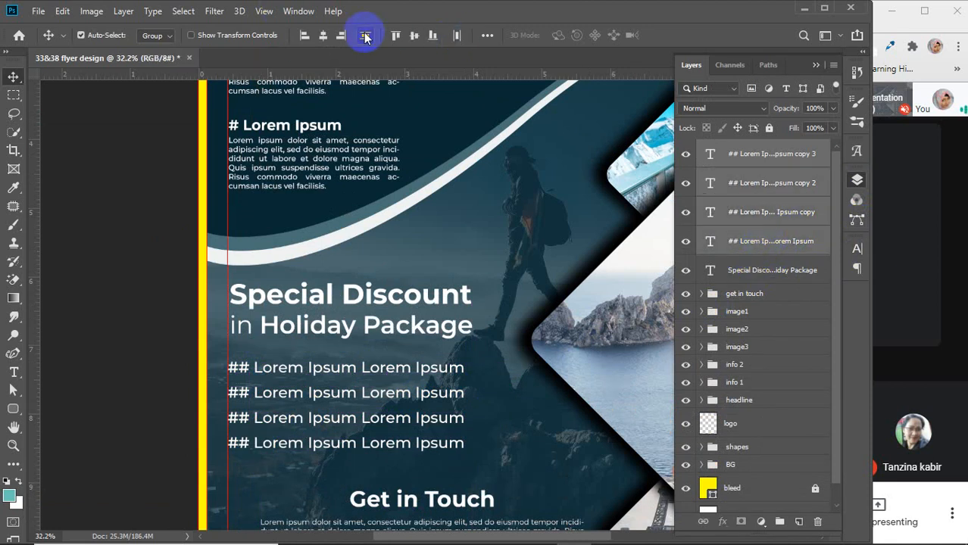
pyautogui.hotkey('ctrl', 'g')
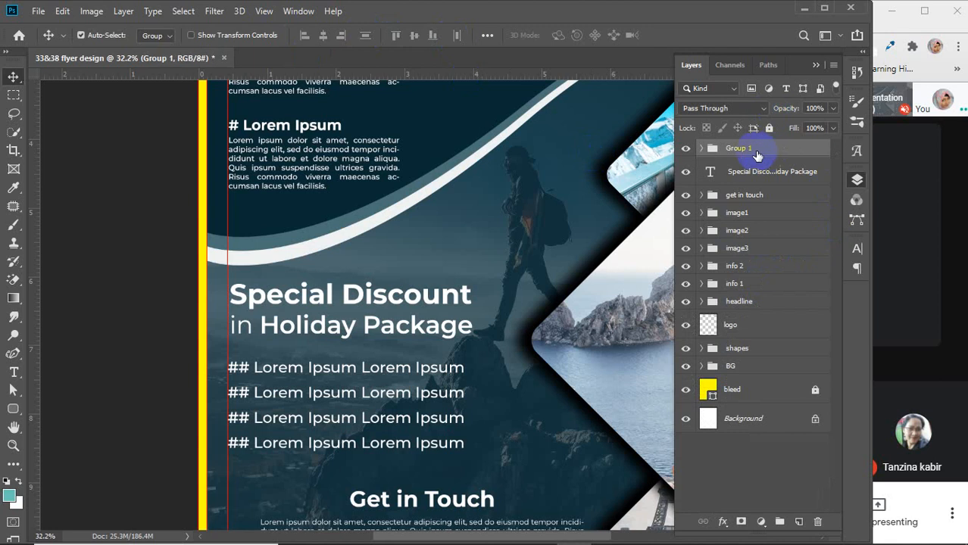
# Rename the group holding the four list lines as "package"
pyautogui.click(742, 150)
pyautogui.doubleClick(740, 149)
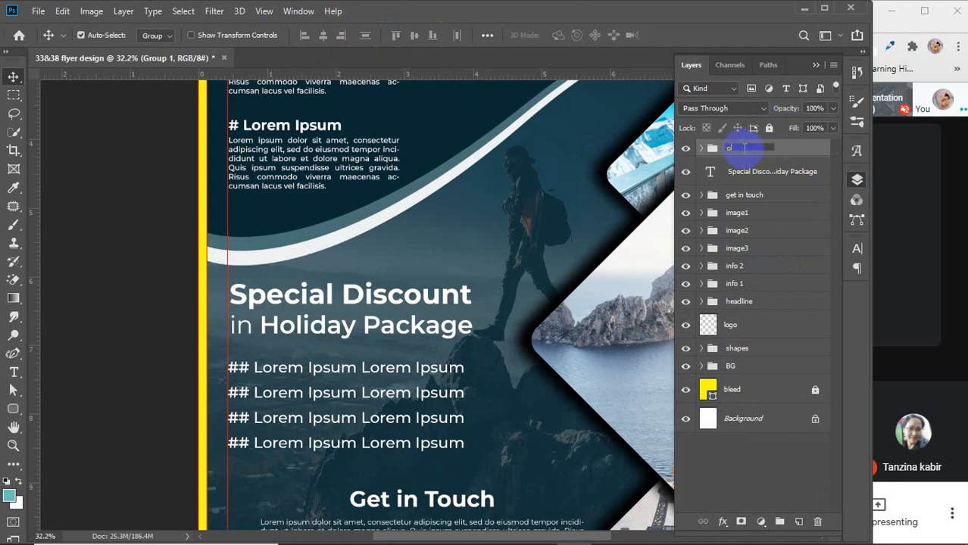
pyautogui.write('package')
pyautogui.press('Return')
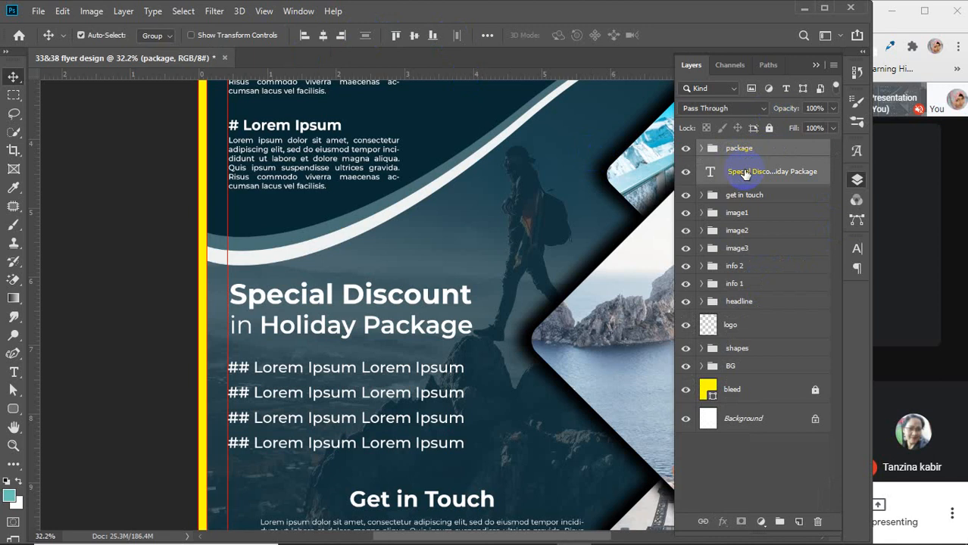
# Align the left edges of the package group and the Special Discount heading, and group the two together
pyautogui.keyDown('ctrl'); pyautogui.click(745, 172); pyautogui.keyUp('ctrl')
pyautogui.click(304, 36)
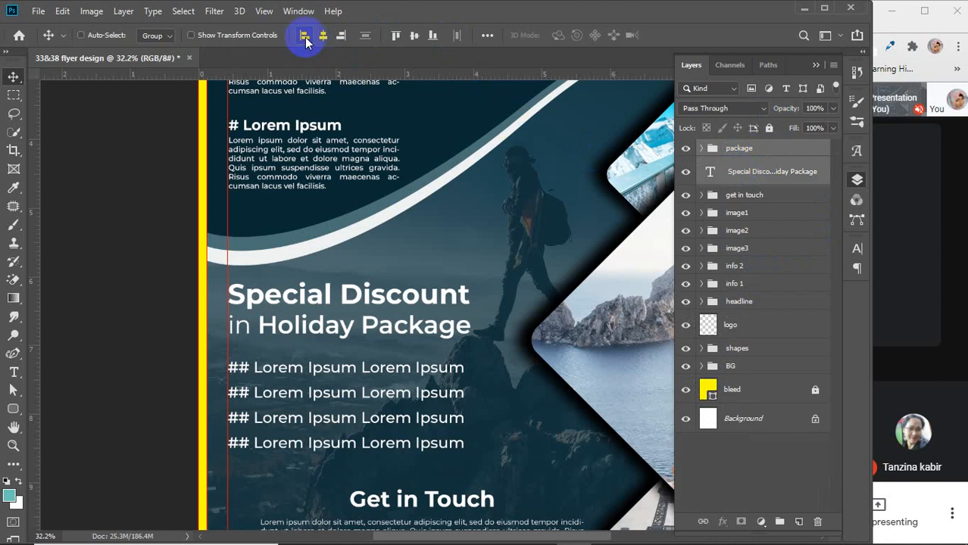
pyautogui.hotkey('ctrl', 'g')
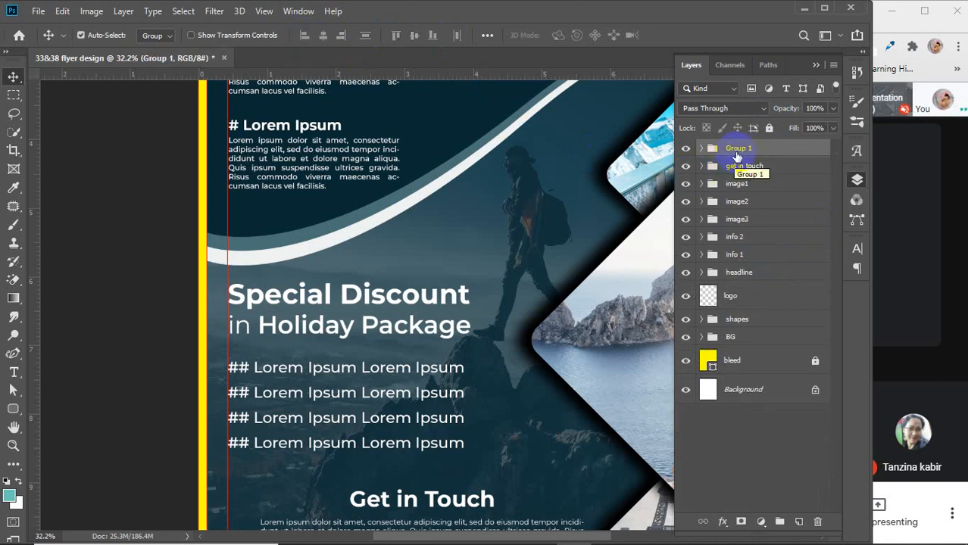
# Rename the new group holding the heading and list as "special dis package"
pyautogui.doubleClick(737, 152)
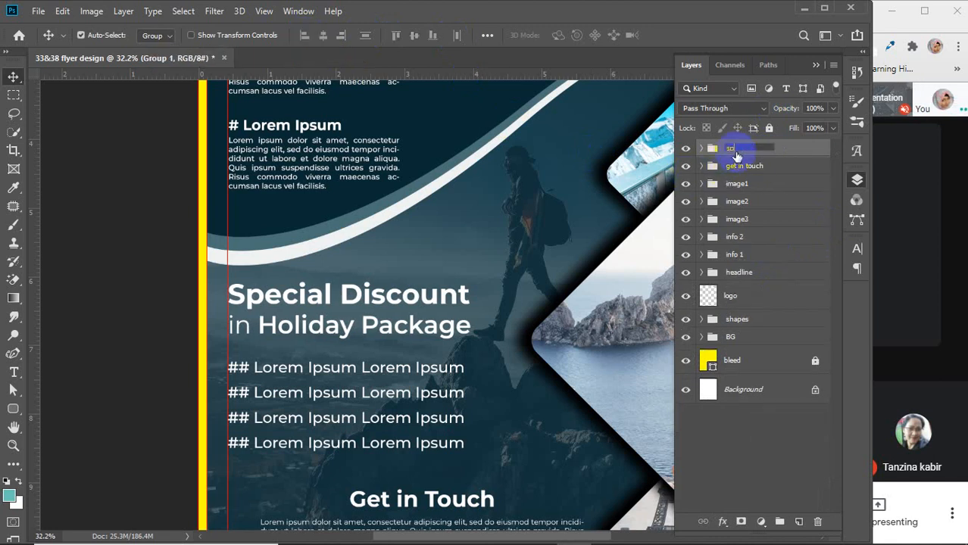
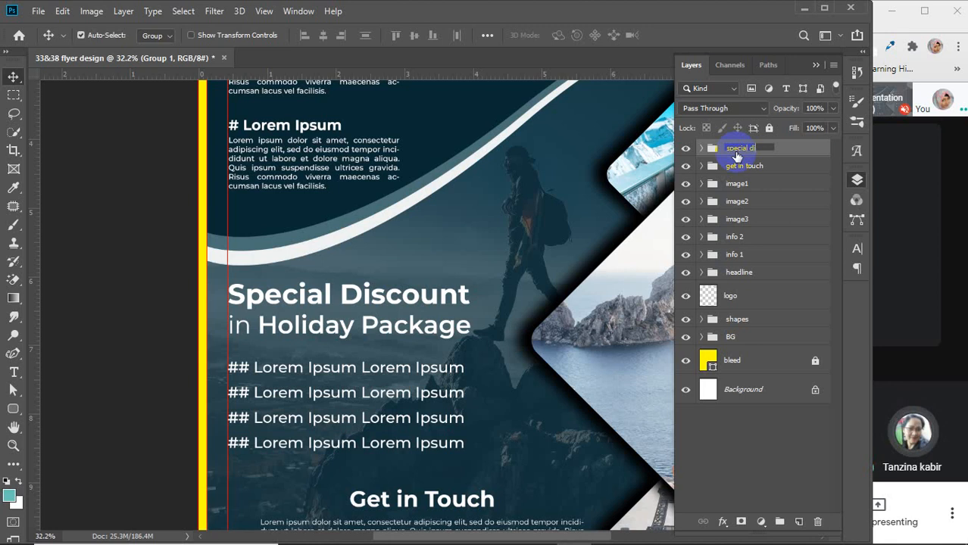
pyautogui.write('is pac')
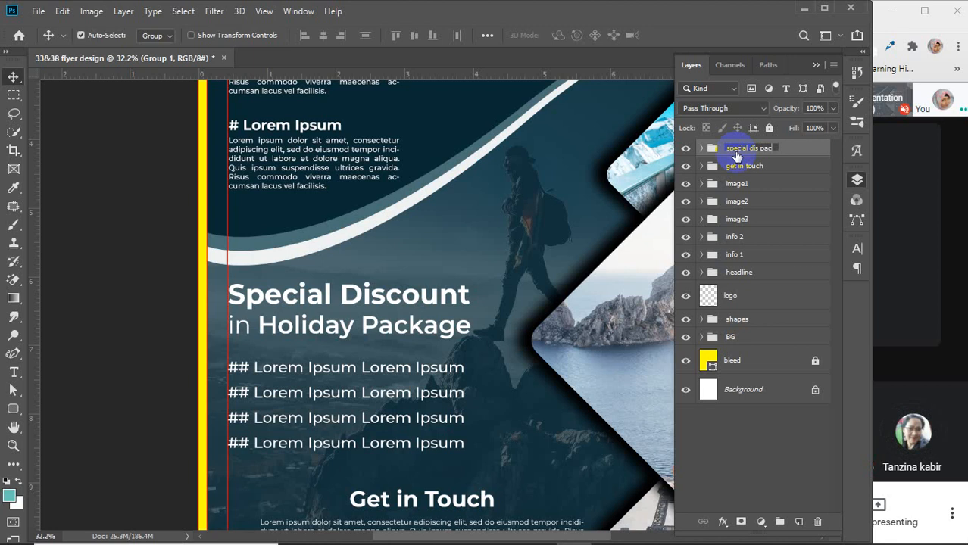
pyautogui.write('ka')
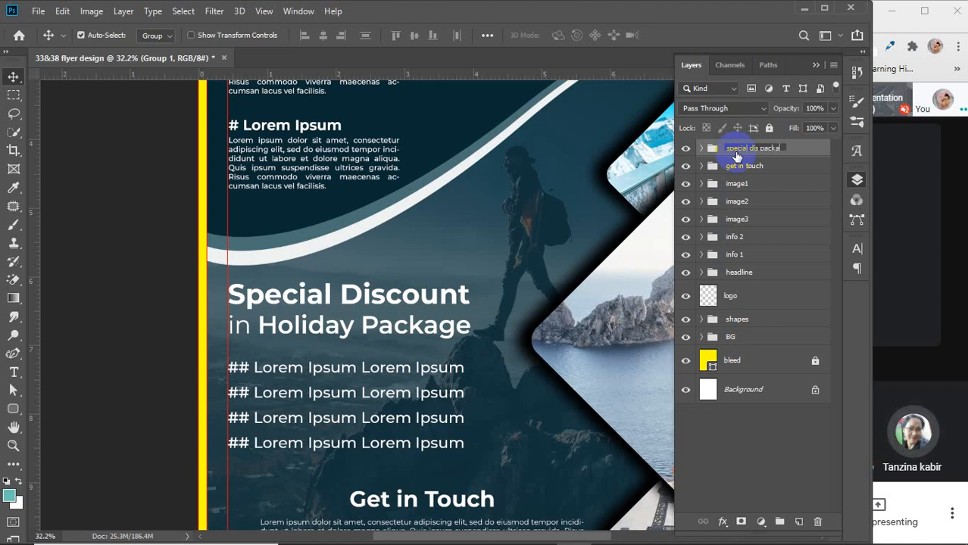
pyautogui.write('ge')
pyautogui.press('Return')
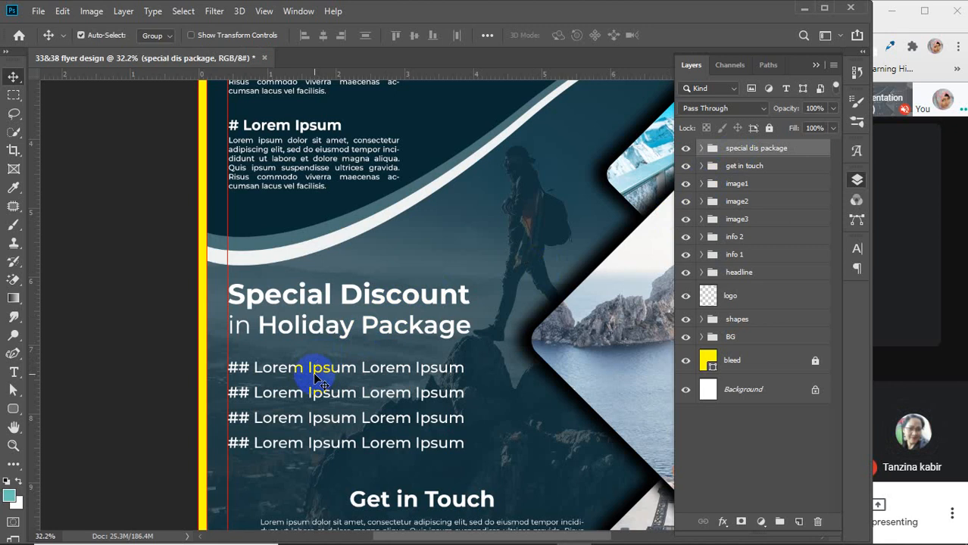
# Nudge the package group inside special dis package slightly up toward the Holiday Package heading
pyautogui.click(701, 148)
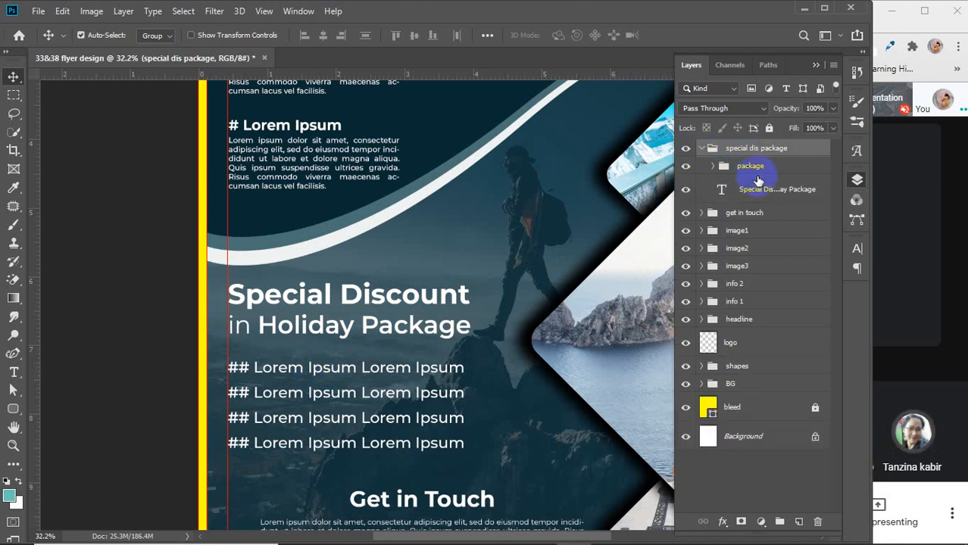
pyautogui.click(750, 168)
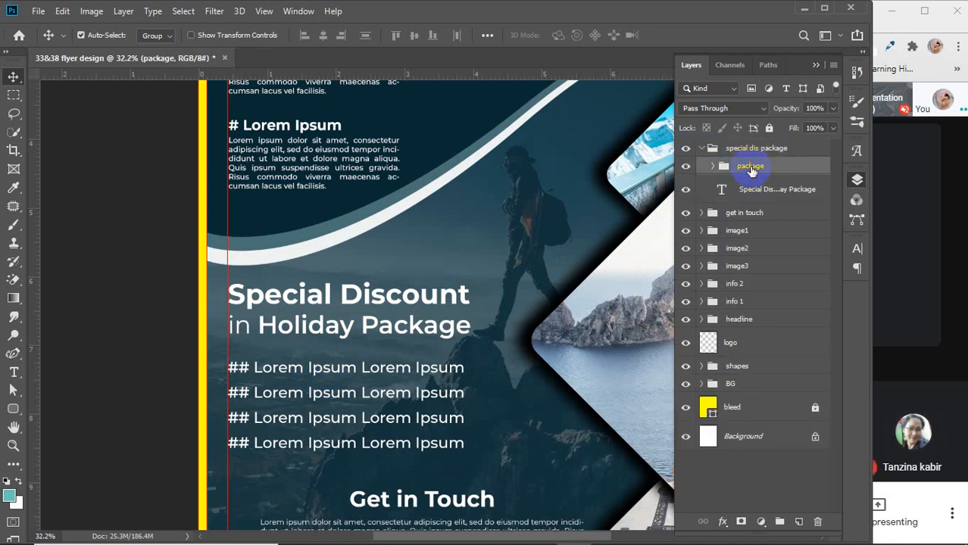
pyautogui.press('Up')
pyautogui.press('Up')
pyautogui.press('Up')
pyautogui.press('Up')
pyautogui.press('Up')
pyautogui.press('Up')
pyautogui.press('Up')
pyautogui.press('Up')
pyautogui.press('Up')
pyautogui.press('Up')
pyautogui.press('Up')
pyautogui.press('Up')
pyautogui.press('Up')
pyautogui.press('Up')
pyautogui.press('Up')
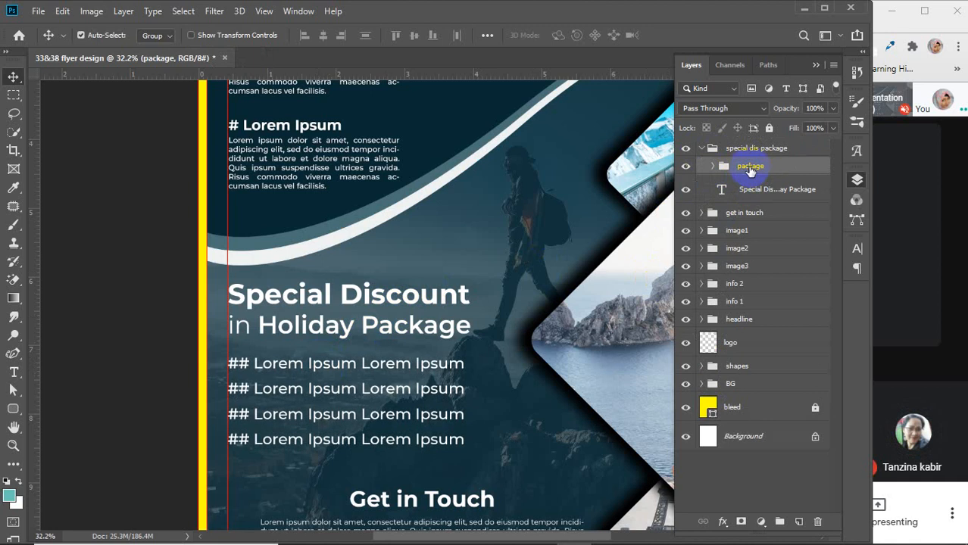
# Try to apply the Light font style and a 12 pt size to the package group as a whole
pyautogui.click(857, 248)
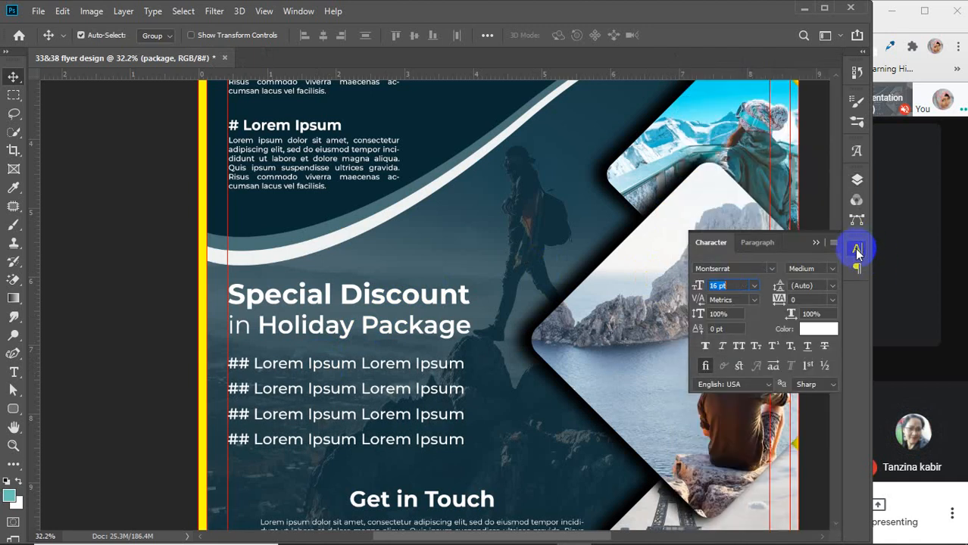
pyautogui.click(828, 268)
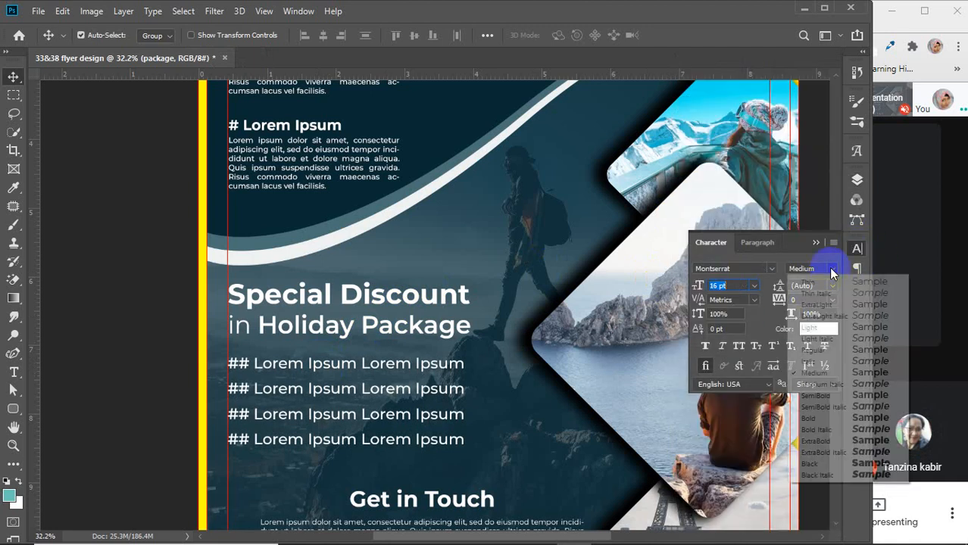
pyautogui.click(816, 350)
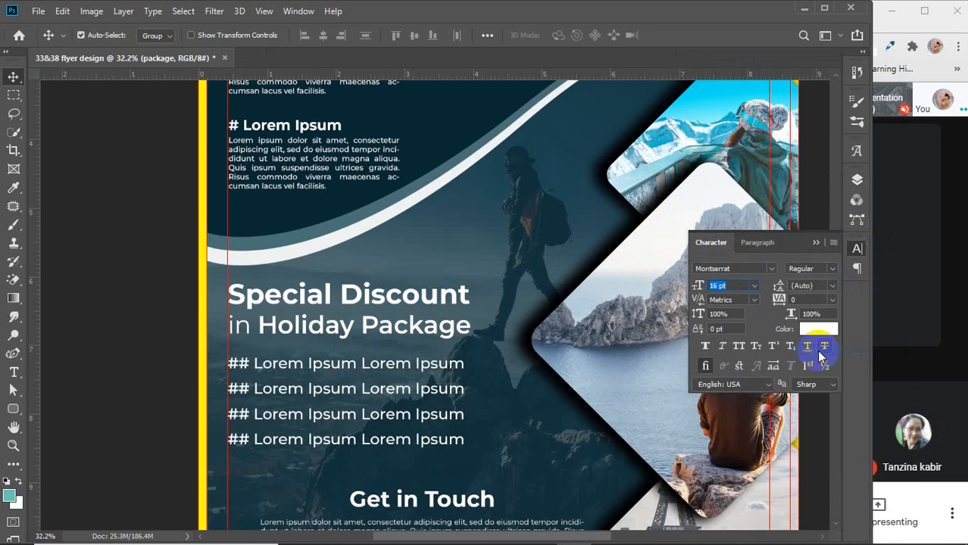
pyautogui.click(831, 268)
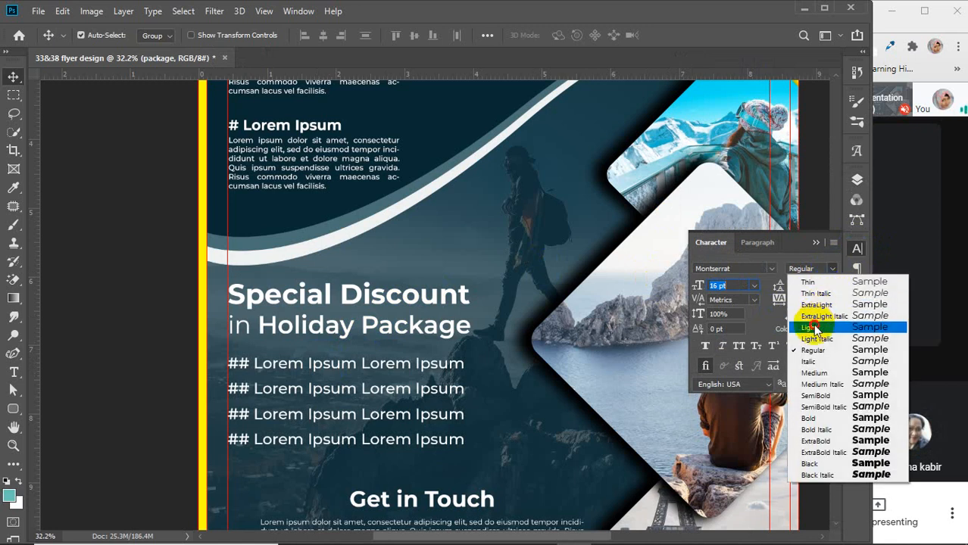
pyautogui.click(815, 328)
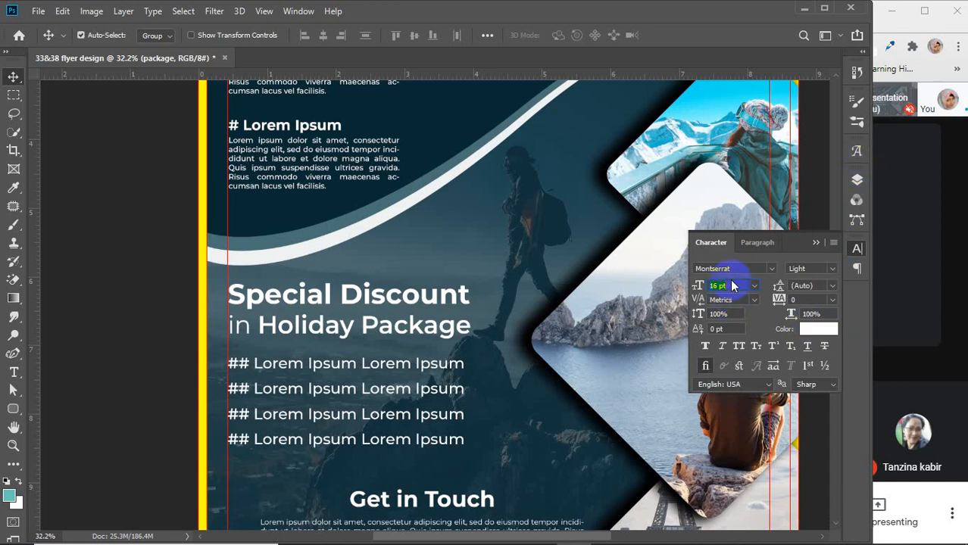
pyautogui.scroll(-3, 733, 286)
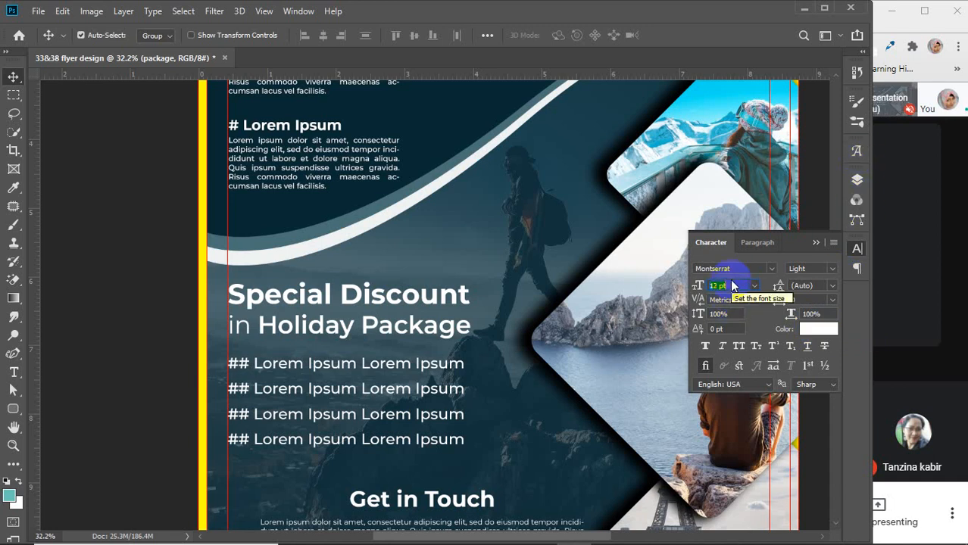
pyautogui.press('Return')
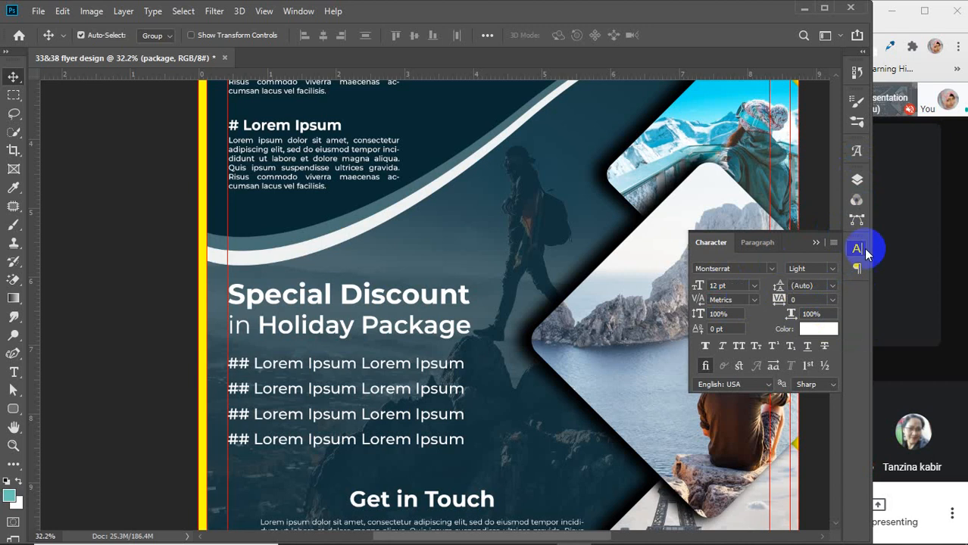
# Set all four "## Lorem Ipsum Lorem Ipsum" text layers in the package group to the Light font style at 14 pt
pyautogui.click(857, 181)
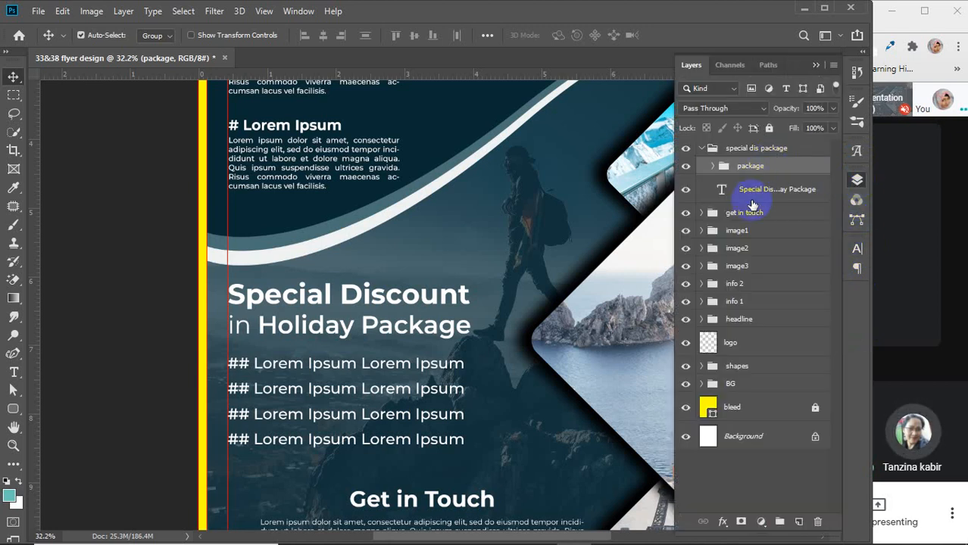
pyautogui.click(722, 170)
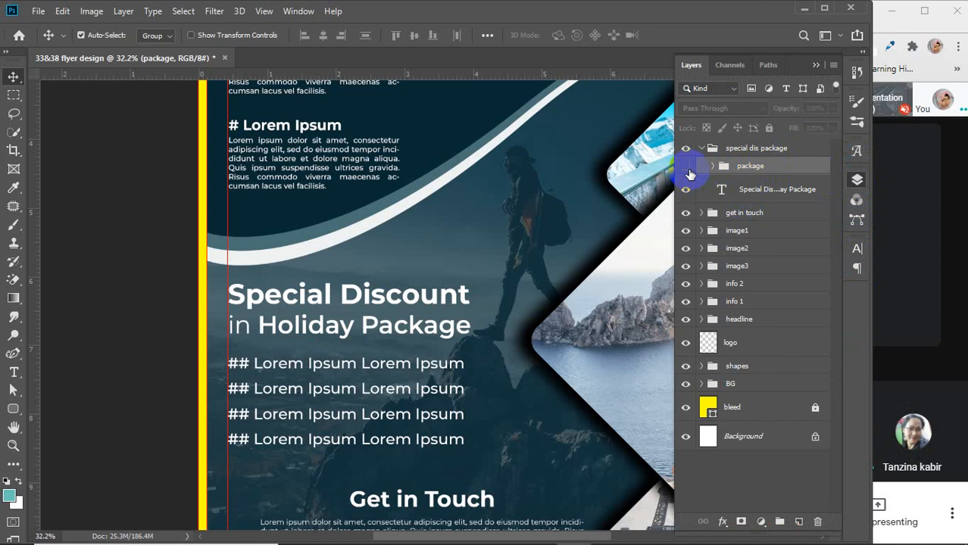
pyautogui.click(712, 166)
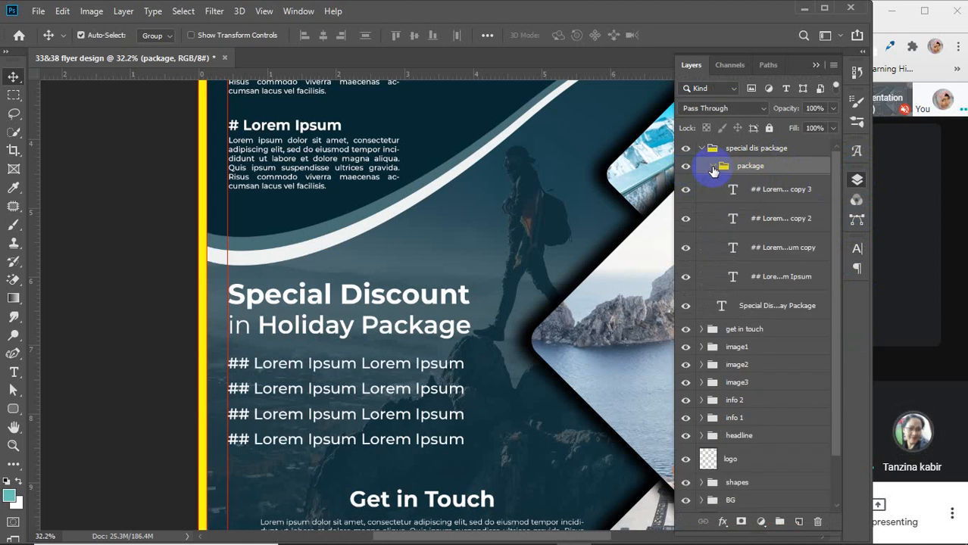
pyautogui.click(758, 198)
pyautogui.keyDown('shift'); pyautogui.click(750, 277); pyautogui.keyUp('shift')
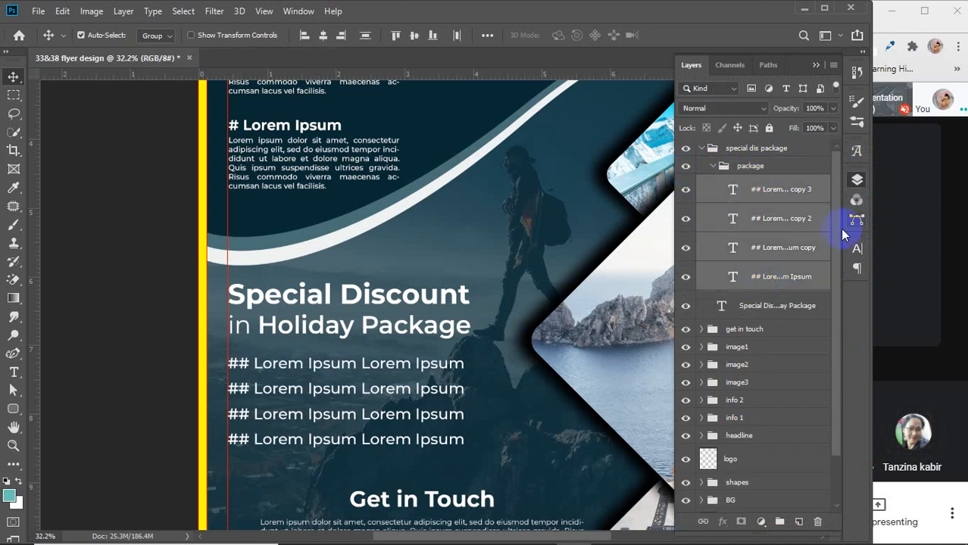
pyautogui.click(857, 248)
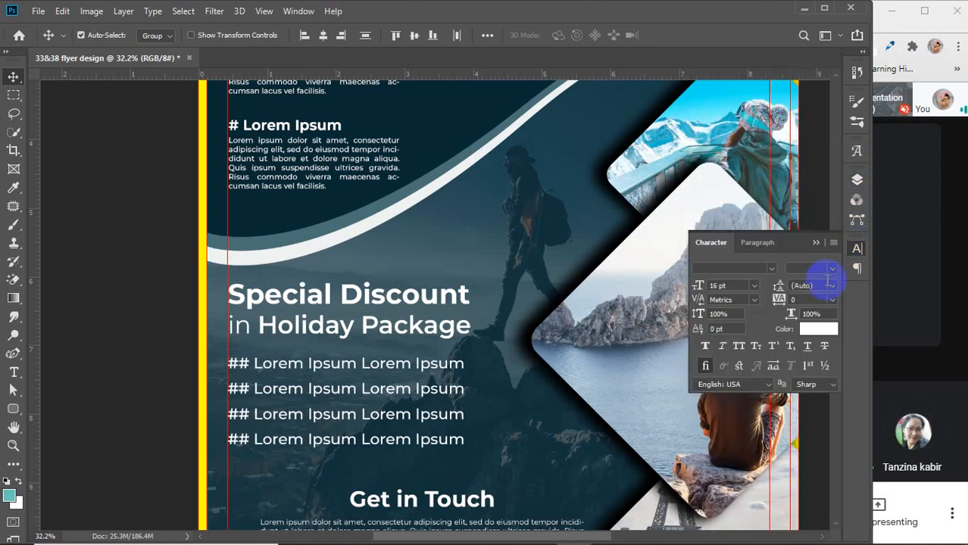
pyautogui.click(832, 268)
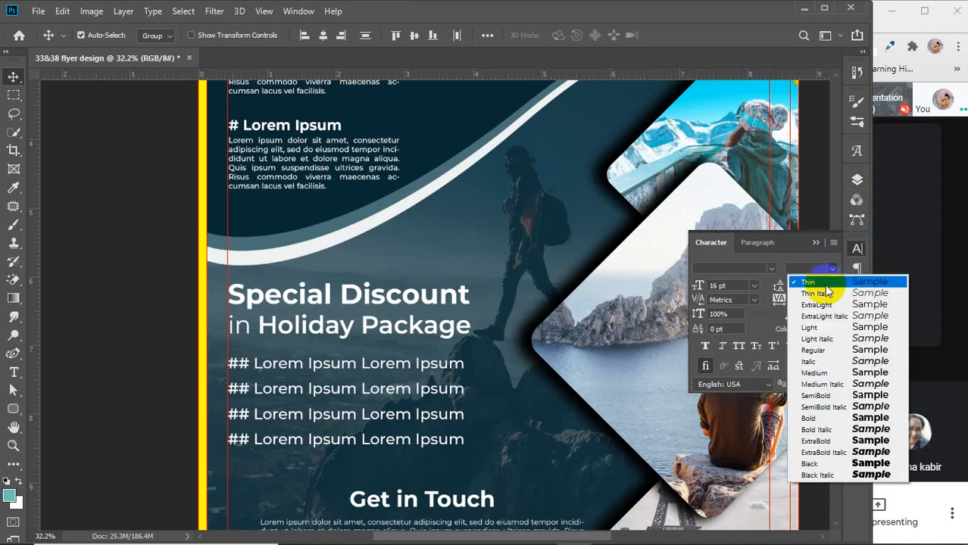
pyautogui.click(814, 327)
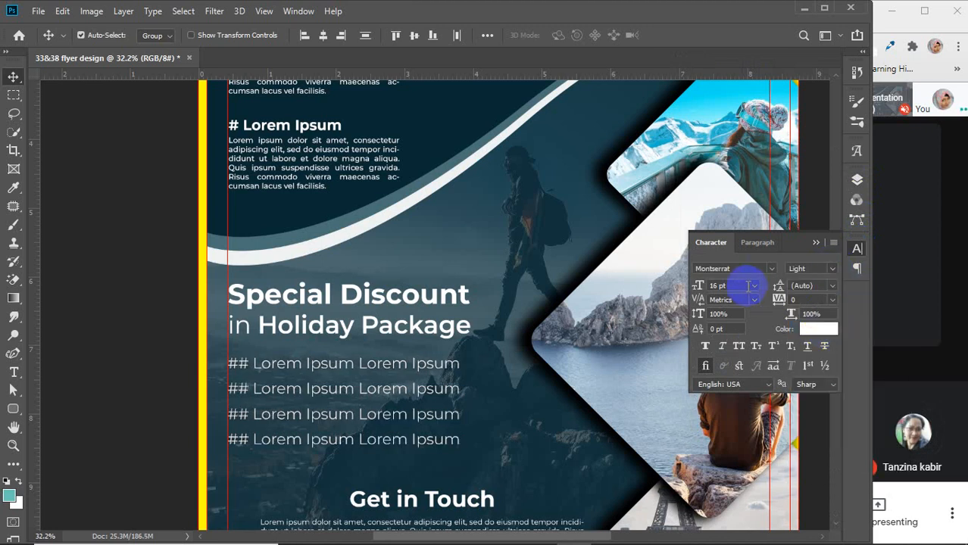
pyautogui.press('Down')
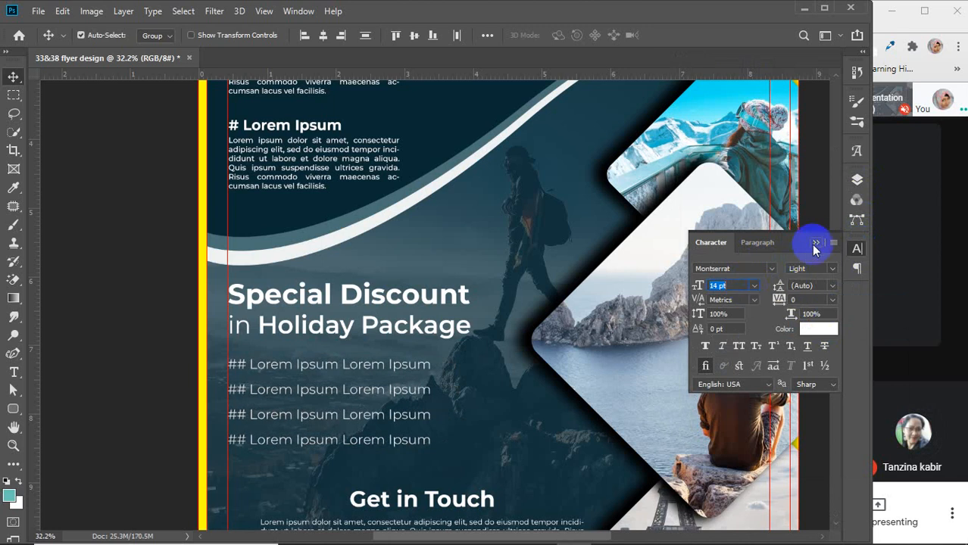
pyautogui.click(817, 242)
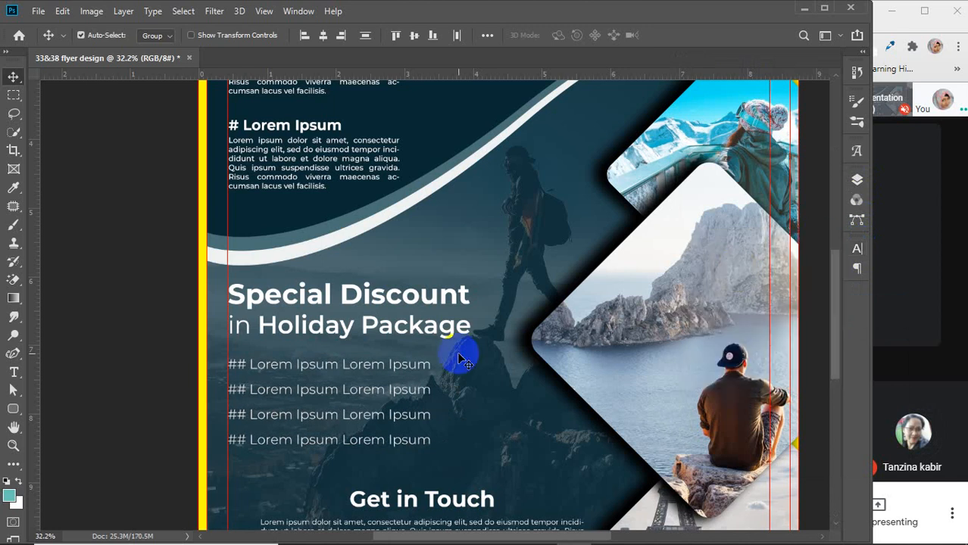
# Tighten the list by moving its first line down and distributing the four lines evenly in the vertical direction
pyautogui.click(857, 180)
pyautogui.click(763, 277)
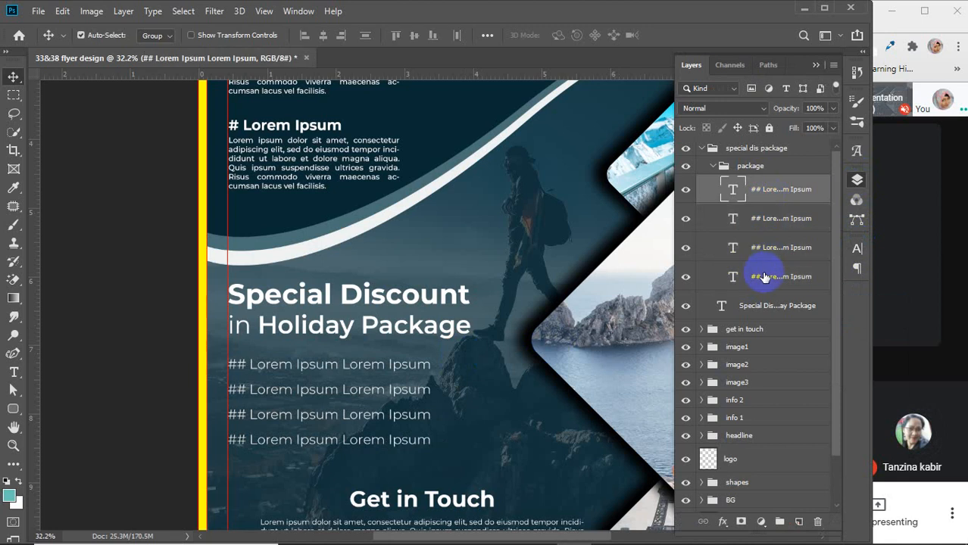
pyautogui.press('Up')
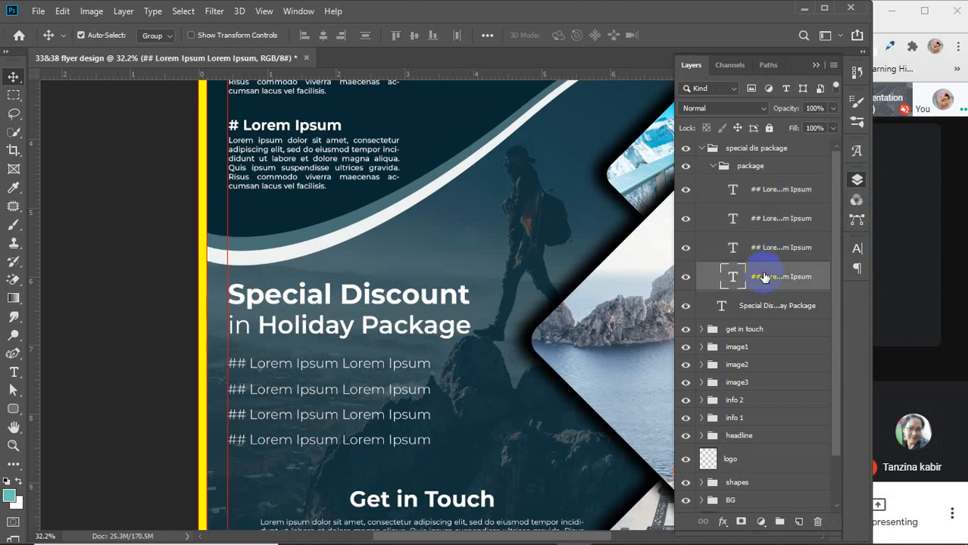
pyautogui.hotkey('shift', 'Down')
pyautogui.hotkey('shift', 'Down')
pyautogui.hotkey('shift', 'Down')
pyautogui.hotkey('shift', 'Down')
pyautogui.hotkey('shift', 'Down')
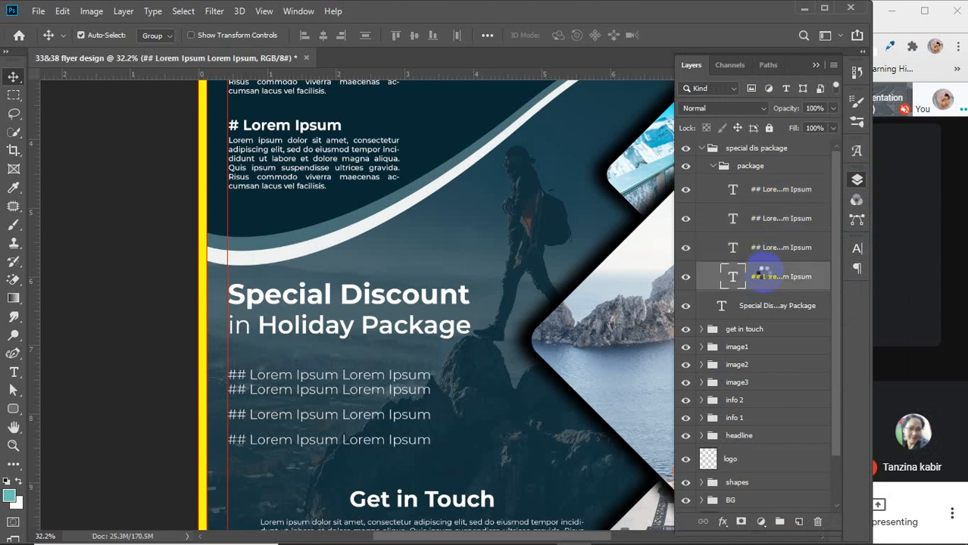
pyautogui.hotkey('shift', 'Down')
pyautogui.hotkey('shift', 'Down')
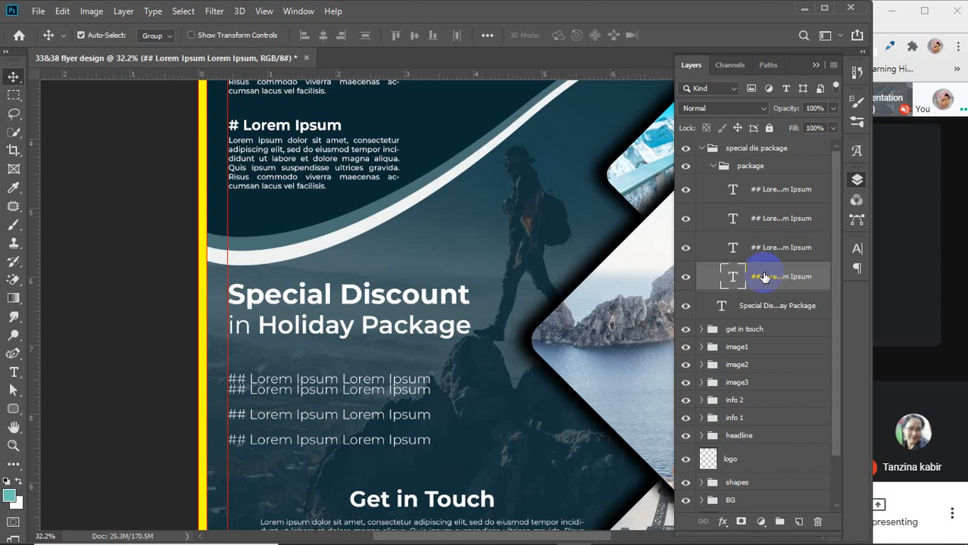
pyautogui.keyDown('shift'); pyautogui.click(748, 190); pyautogui.keyUp('shift')
pyautogui.click(364, 41)
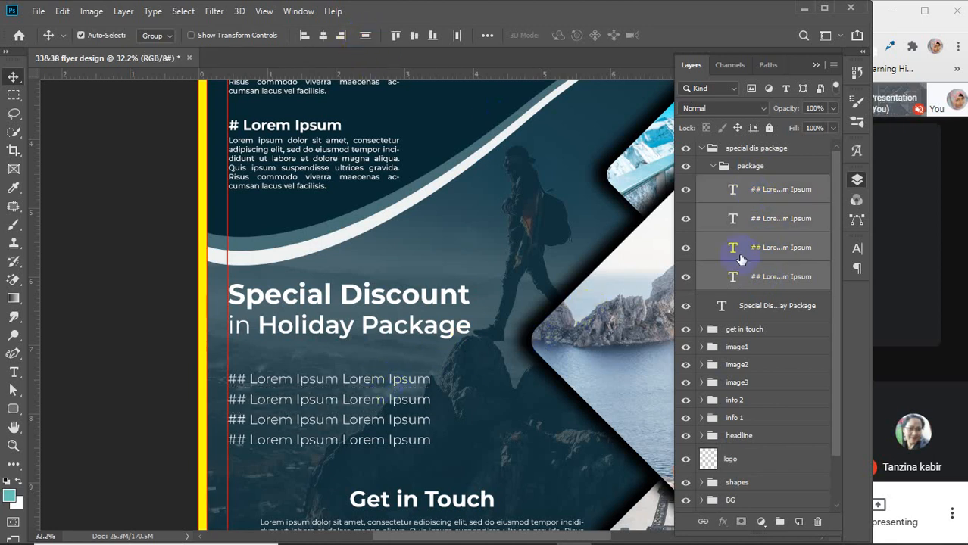
# Move the whole package group up closer to the Holiday Package heading
pyautogui.click(712, 166)
pyautogui.click(750, 166)
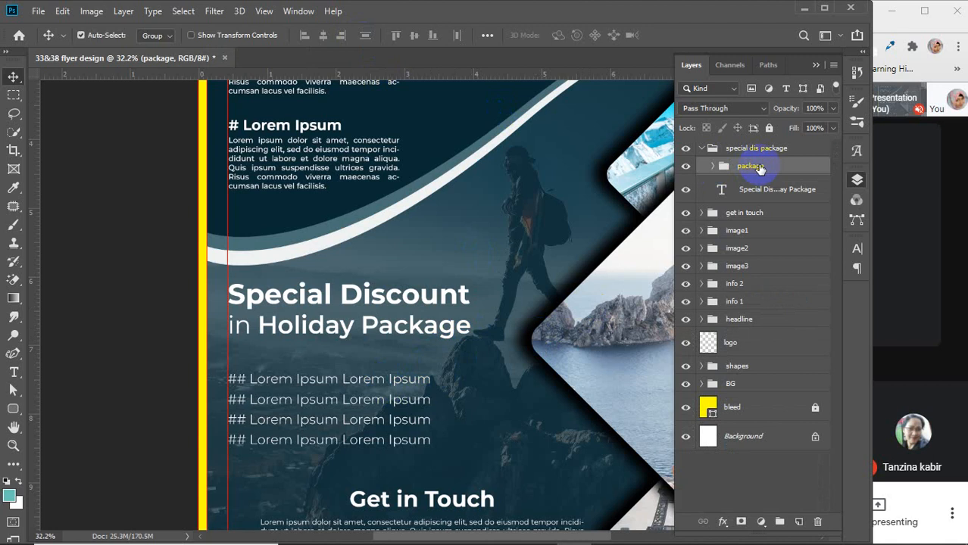
pyautogui.hotkey('shift', 'Up')
pyautogui.hotkey('shift', 'Up')
pyautogui.hotkey('shift', 'Up')
pyautogui.hotkey('shift', 'Up')
pyautogui.hotkey('shift', 'Up')
pyautogui.hotkey('shift', 'Up')
pyautogui.hotkey('shift', 'Up')
pyautogui.hotkey('shift', 'Up')
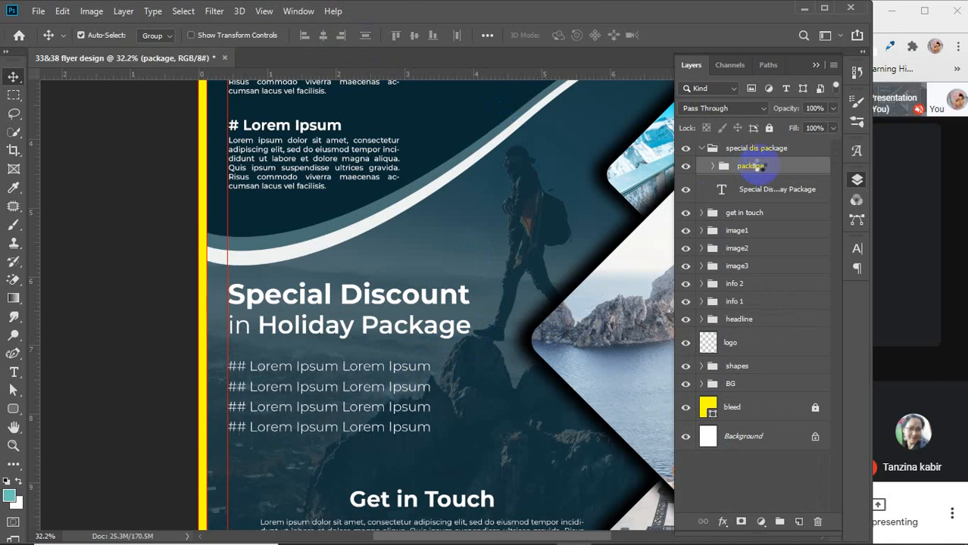
# Nudge the package group's four lines further up so they sit just below the heading's second line
pyautogui.hotkey('shift', 'Up')
pyautogui.hotkey('shift', 'Up')
pyautogui.hotkey('shift', 'Up')
pyautogui.hotkey('shift', 'Down')
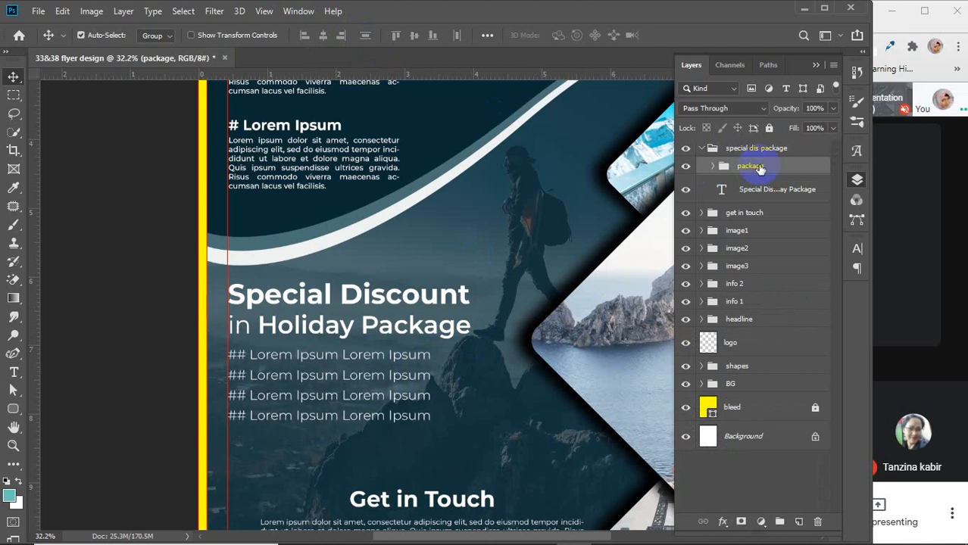
# Collapse the special dis package group and move it down as a whole, closer to the Get in Touch section
pyautogui.click(704, 149)
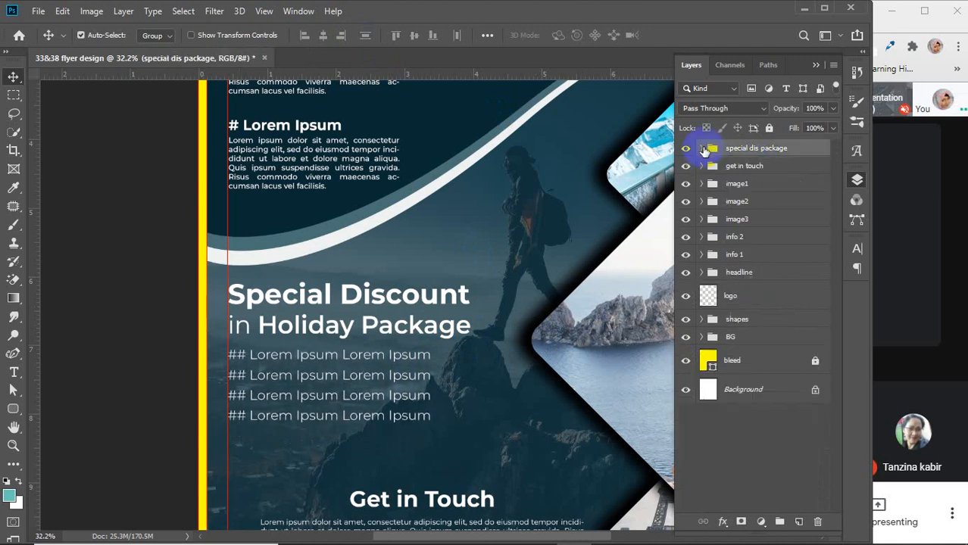
pyautogui.hotkey('shift', 'Down')
pyautogui.hotkey('shift', 'Down')
pyautogui.hotkey('shift', 'Down')
pyautogui.hotkey('shift', 'Down')
pyautogui.hotkey('shift', 'Down')
pyautogui.hotkey('shift', 'Down')
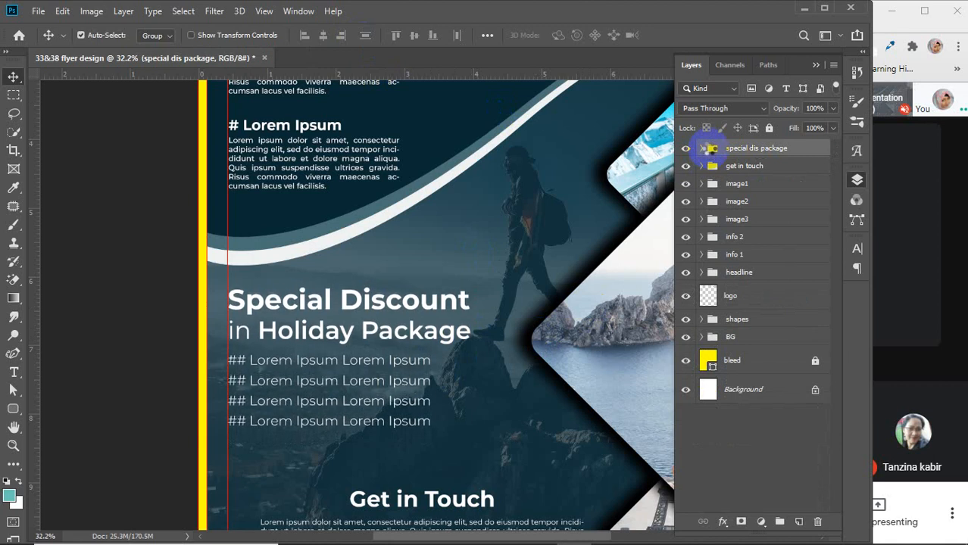
pyautogui.hotkey('shift', 'Down')
pyautogui.hotkey('shift', 'Down')
pyautogui.hotkey('shift', 'Down')
pyautogui.hotkey('shift', 'Down')
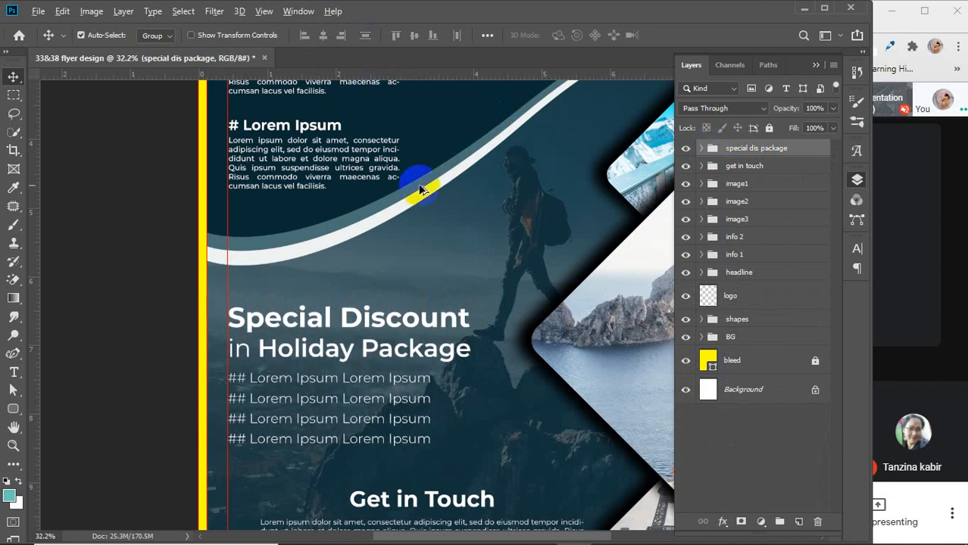
pyautogui.scroll(-5, 449, 303)
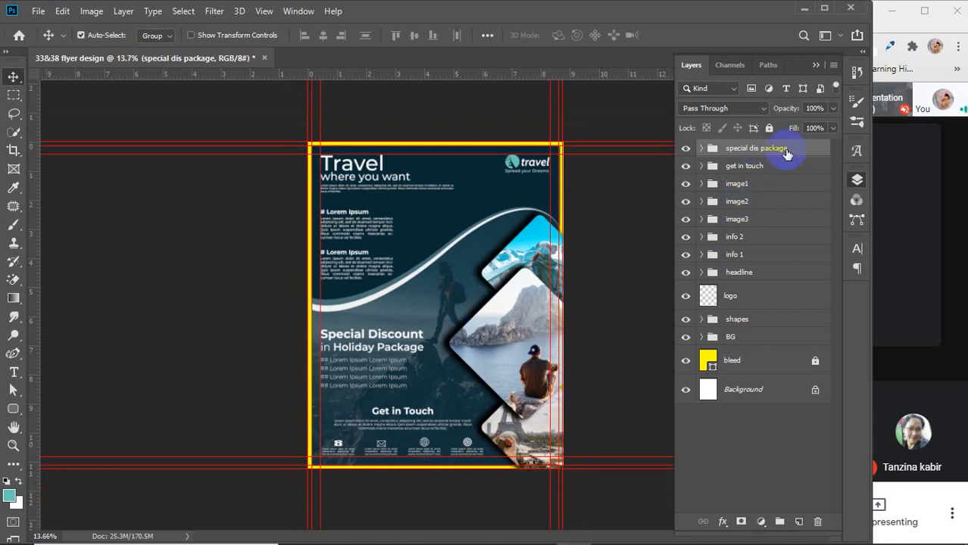
# Move the get in touch group above special dis package and wrap it in a new collapsed group named footer
pyautogui.click(741, 159)
pyautogui.click(688, 170)
pyautogui.click(688, 170)
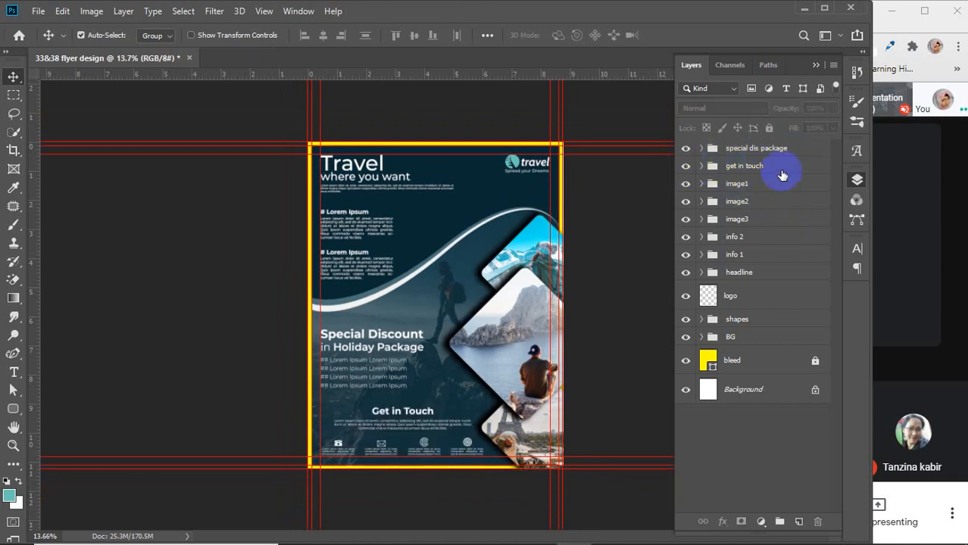
pyautogui.moveTo(782, 168); pyautogui.dragTo(745, 152)
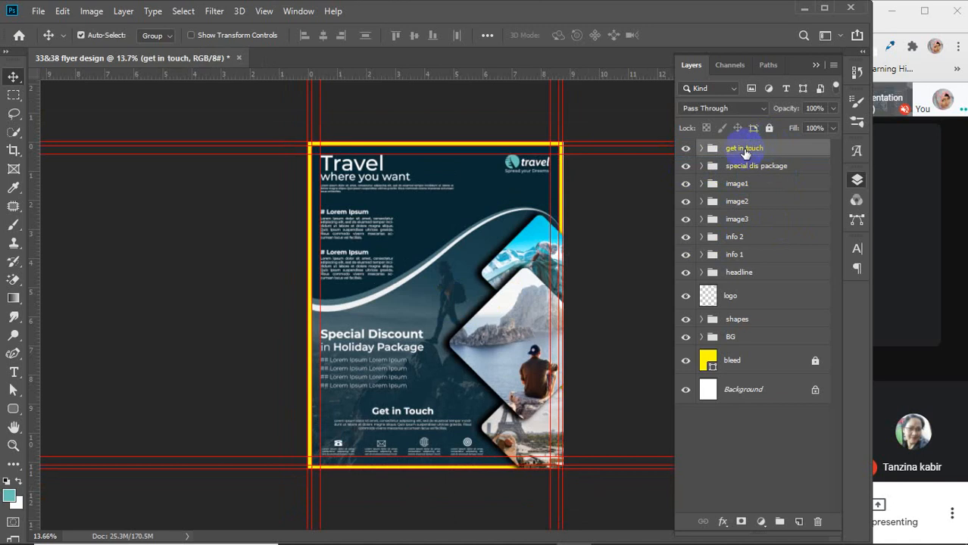
pyautogui.hotkey('ctrl', 'g')
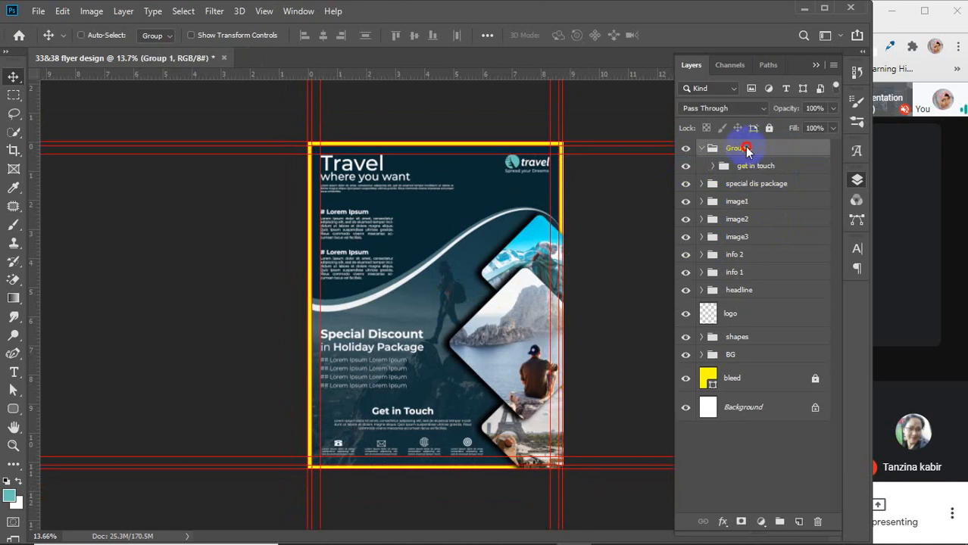
pyautogui.doubleClick(746, 149)
pyautogui.press('Return')
pyautogui.click(700, 149)
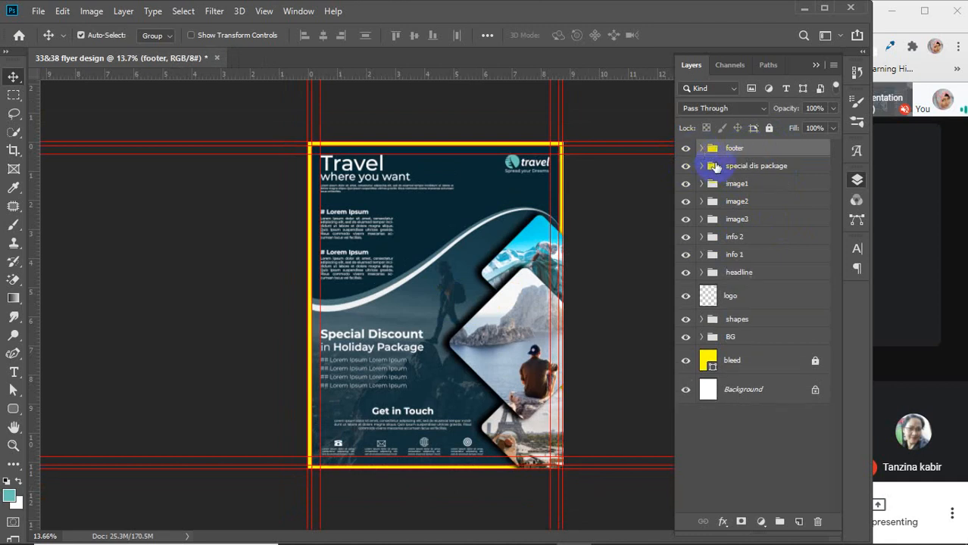
# Check what the headline and shapes groups contain, and group headline with the logo layer under the name header
pyautogui.click(741, 274)
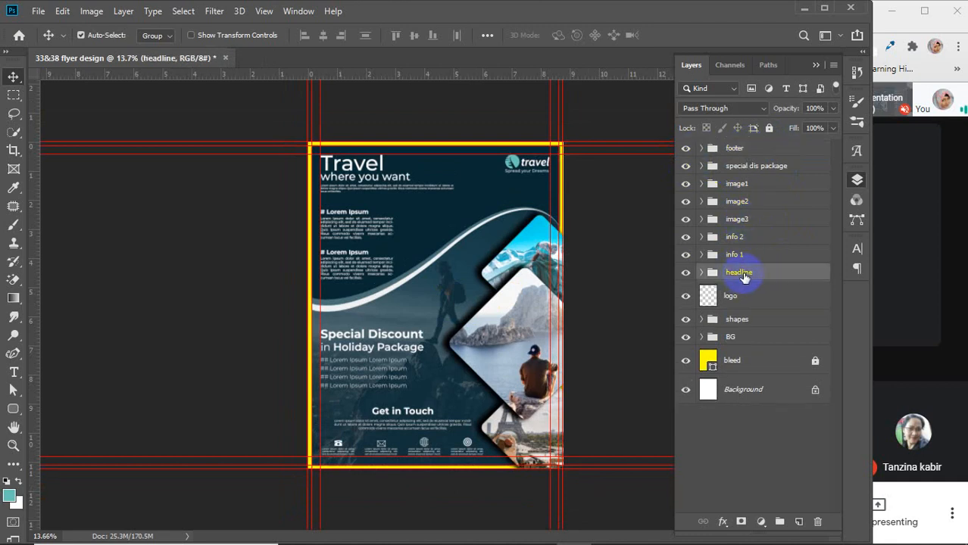
pyautogui.click(685, 272)
pyautogui.click(686, 272)
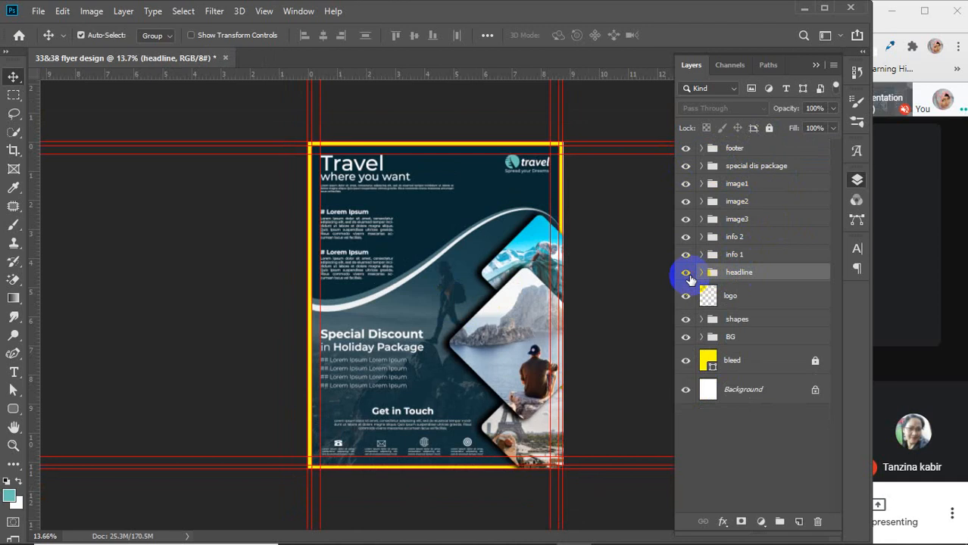
pyautogui.click(685, 297)
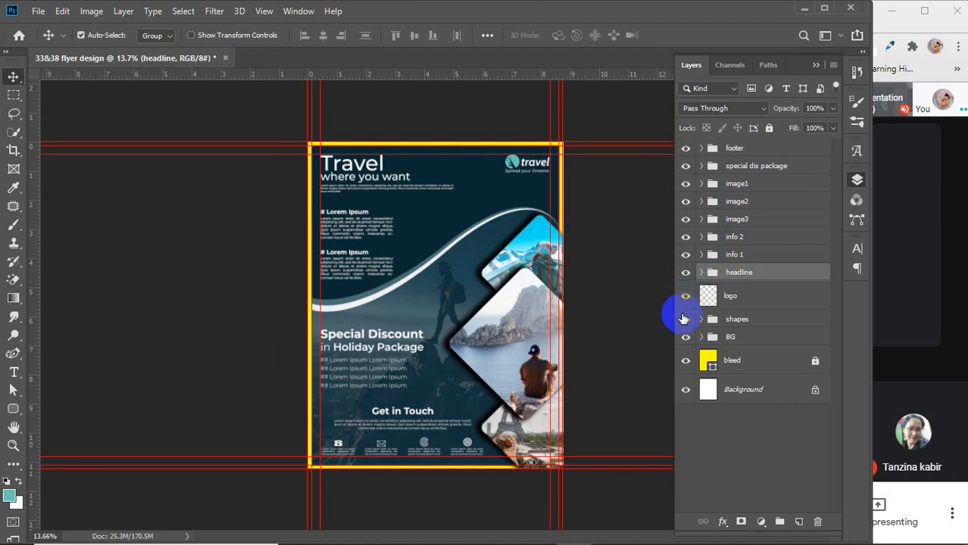
pyautogui.click(685, 319)
pyautogui.click(684, 319)
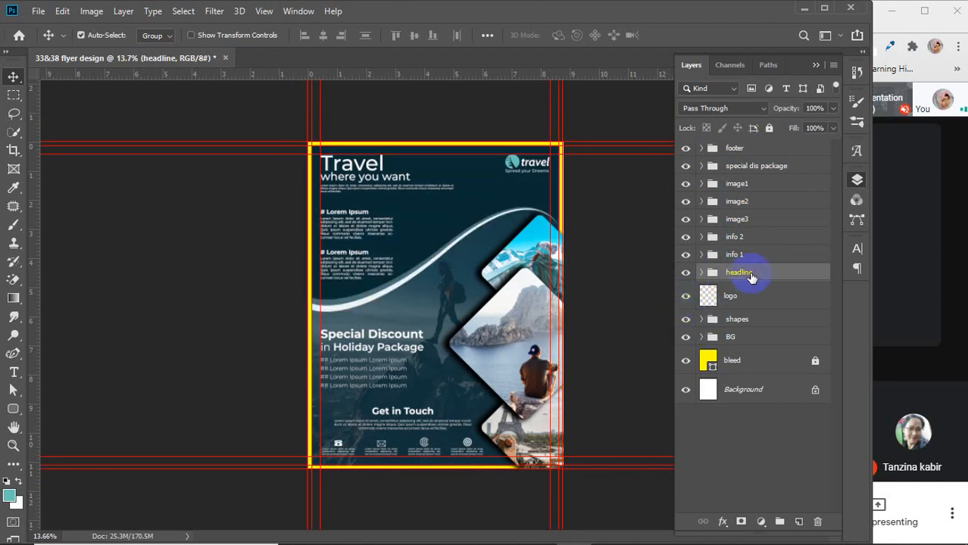
pyautogui.keyDown('ctrl'); pyautogui.click(755, 299); pyautogui.keyUp('ctrl')
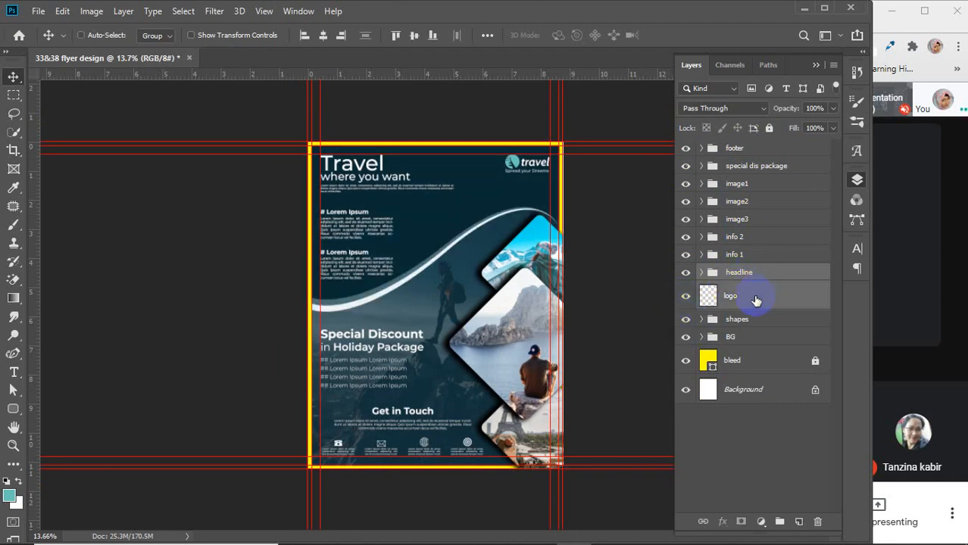
pyautogui.hotkey('ctrl', 'g')
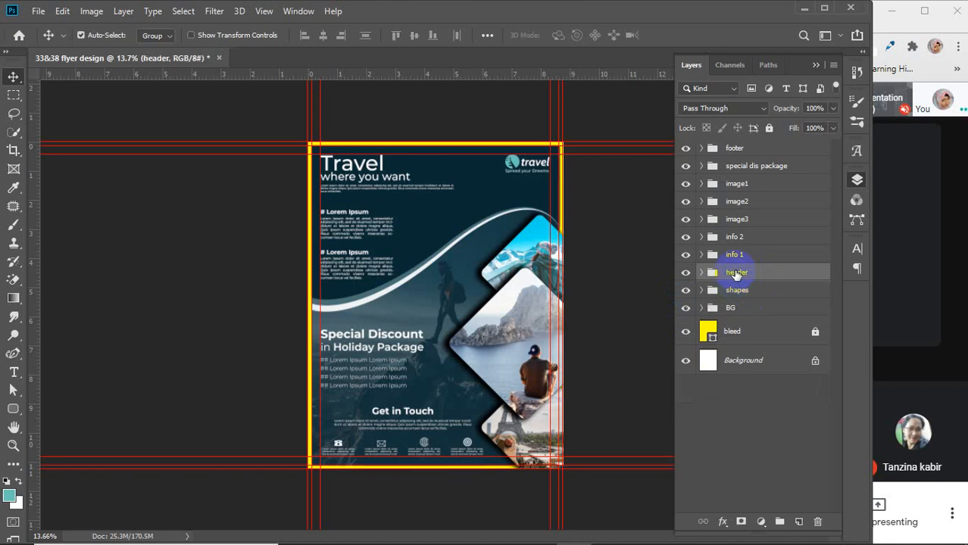
# Undo the header group's move, renaming and grouping so headline and logo are separate again
pyautogui.click(734, 292)
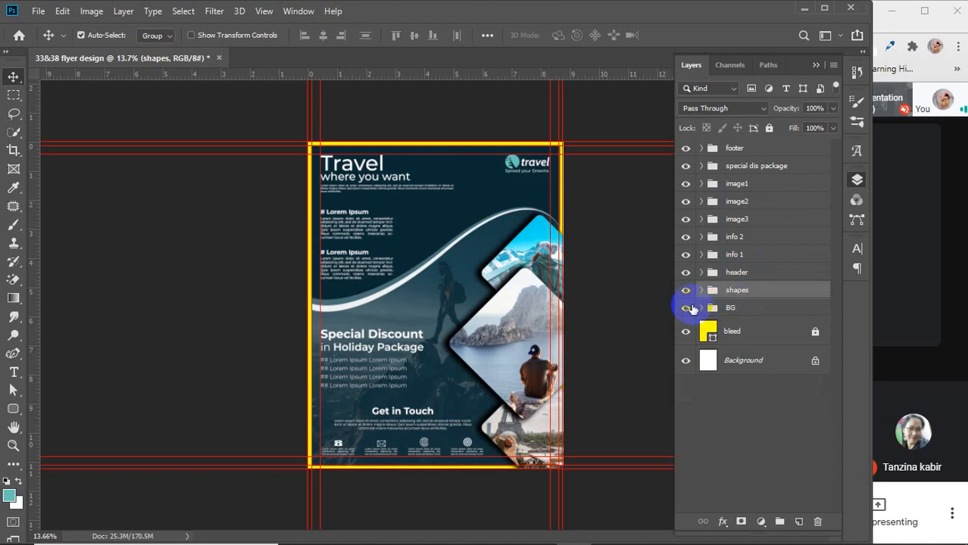
pyautogui.click(757, 275)
pyautogui.moveTo(758, 277); pyautogui.dragTo(750, 308)
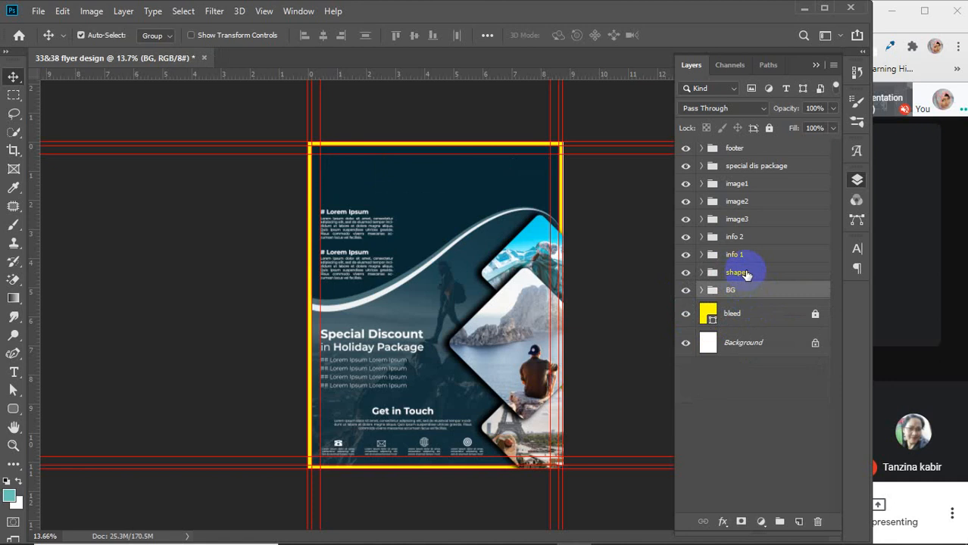
pyautogui.hotkey('ctrl', 'z')
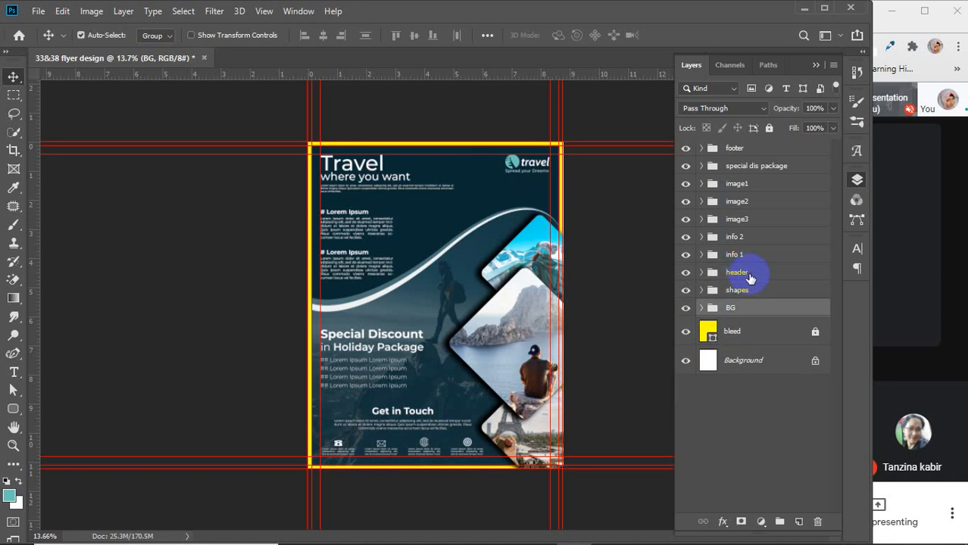
pyautogui.click(750, 278)
pyautogui.click(752, 290)
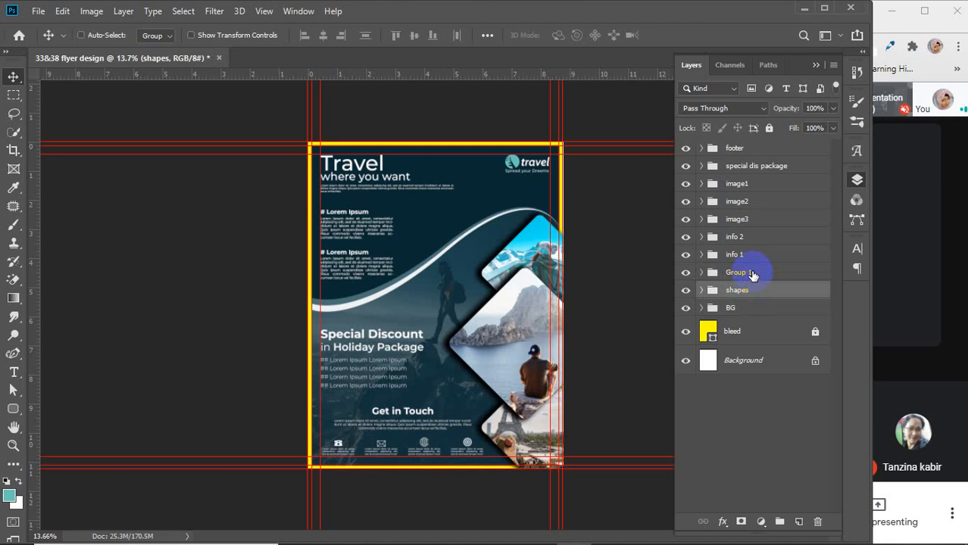
pyautogui.hotkey('ctrl', 'z')
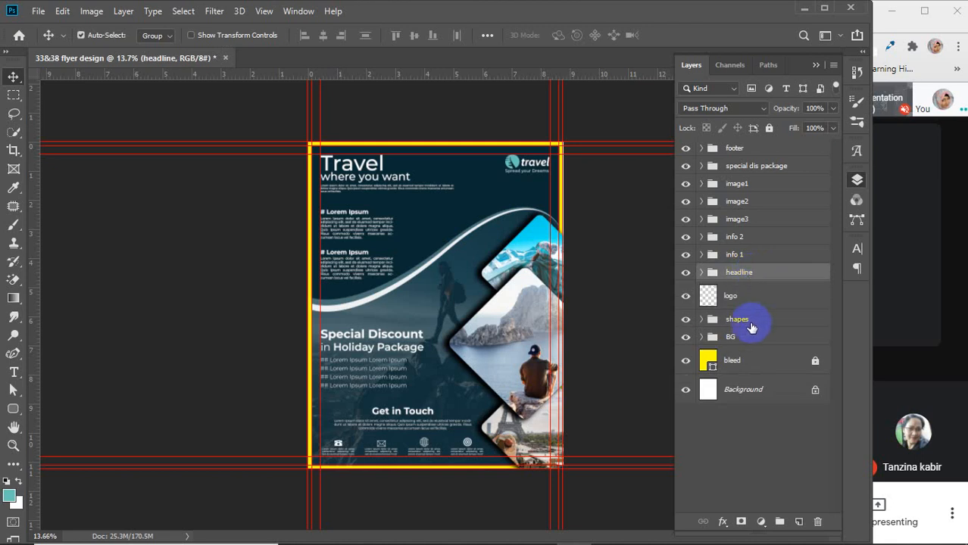
# Group the headline group, logo layer and shapes group together and name the new group header
pyautogui.keyDown('shift'); pyautogui.click(748, 322); pyautogui.keyUp('shift')
pyautogui.hotkey('ctrl', 'g')
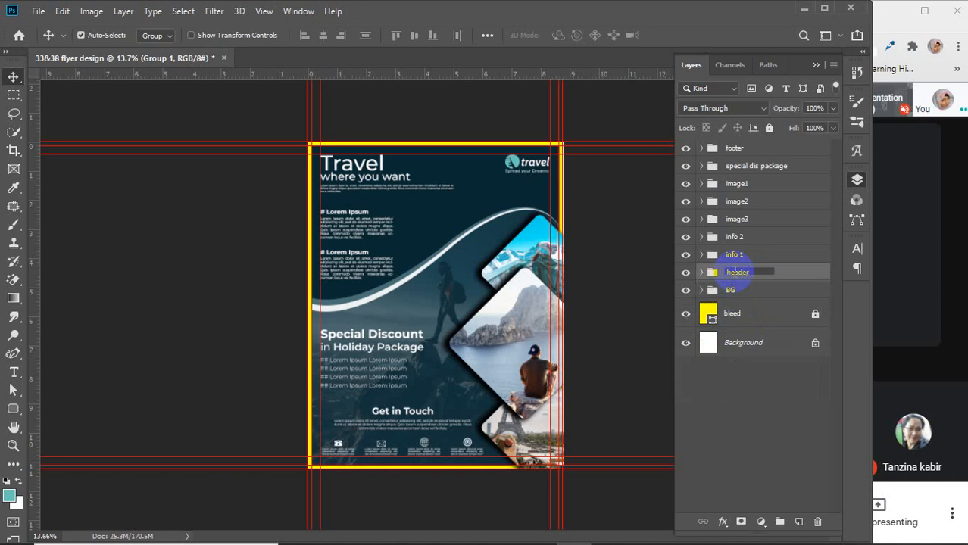
pyautogui.press('Return')
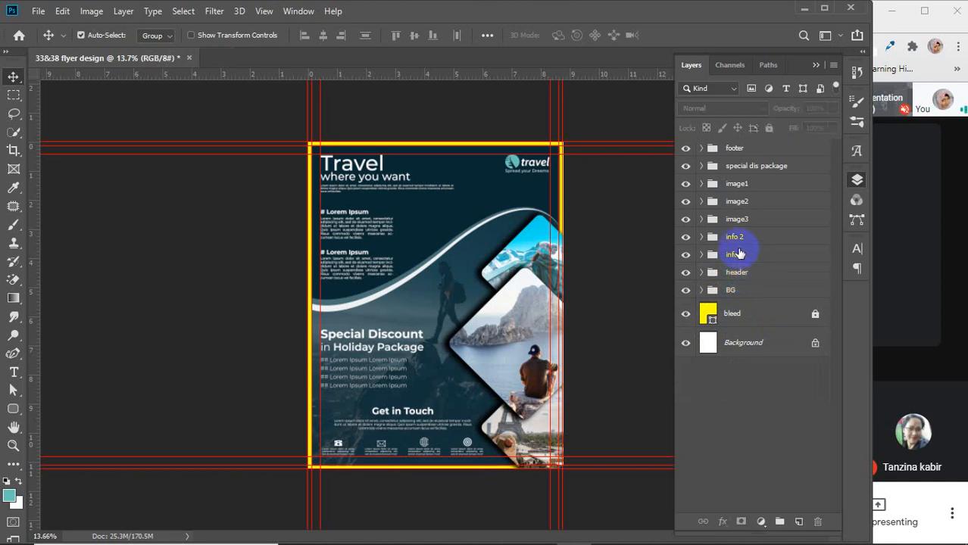
# Try wrapping only the special dis package group in a new group named body, and undo it
pyautogui.click(746, 165)
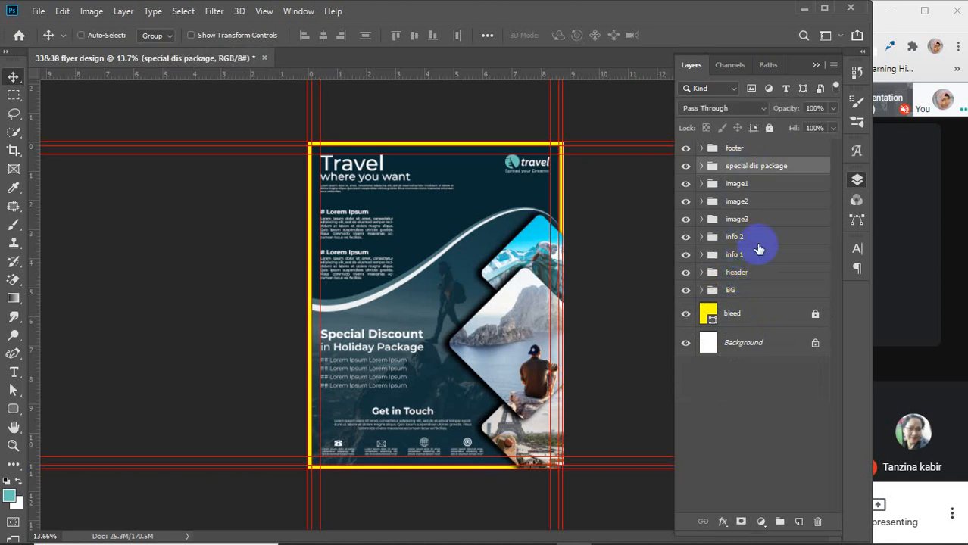
pyautogui.hotkey('ctrl', 'g')
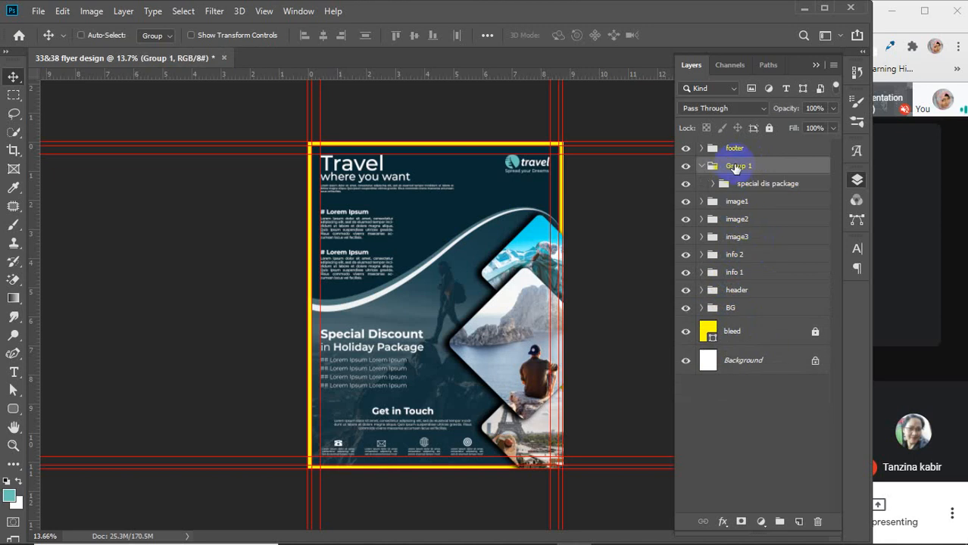
pyautogui.doubleClick(736, 166)
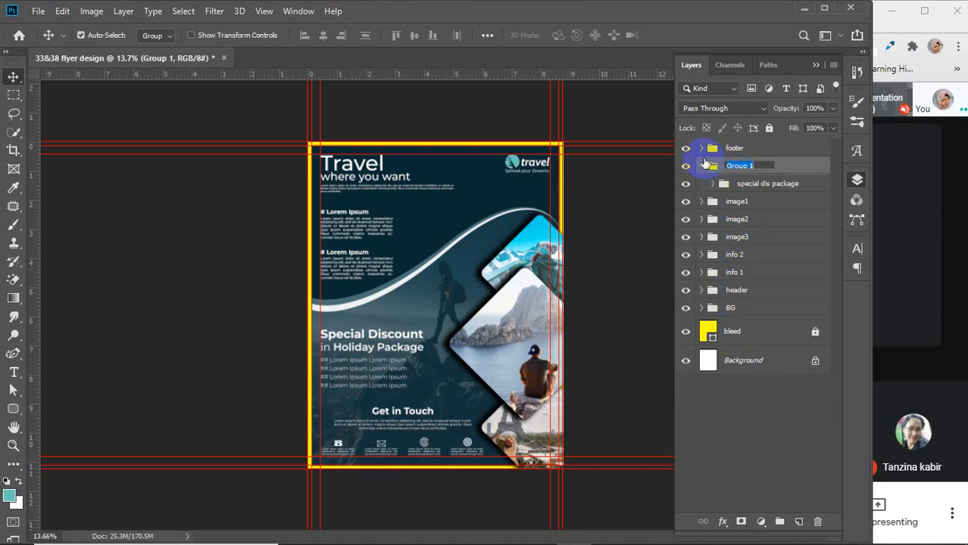
pyautogui.write('body')
pyautogui.press('Return')
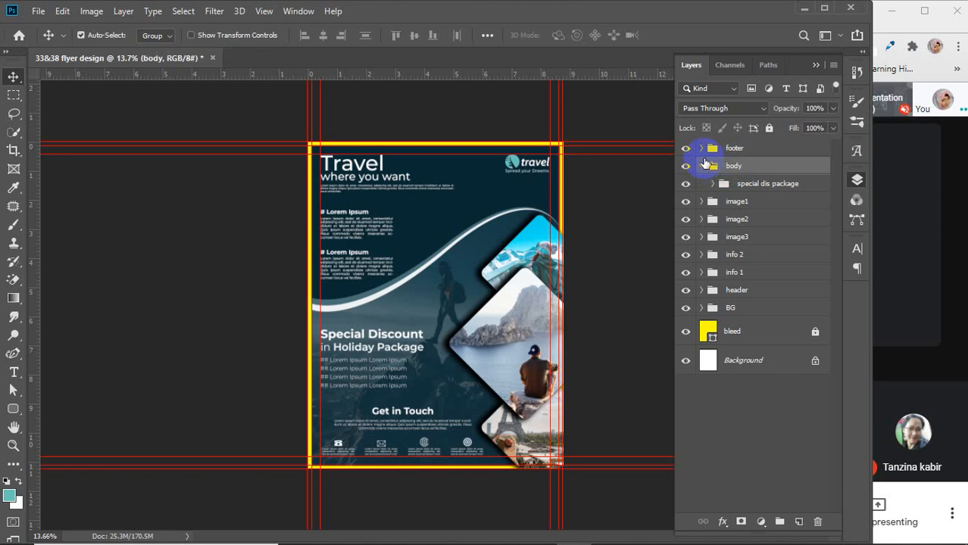
pyautogui.click(701, 166)
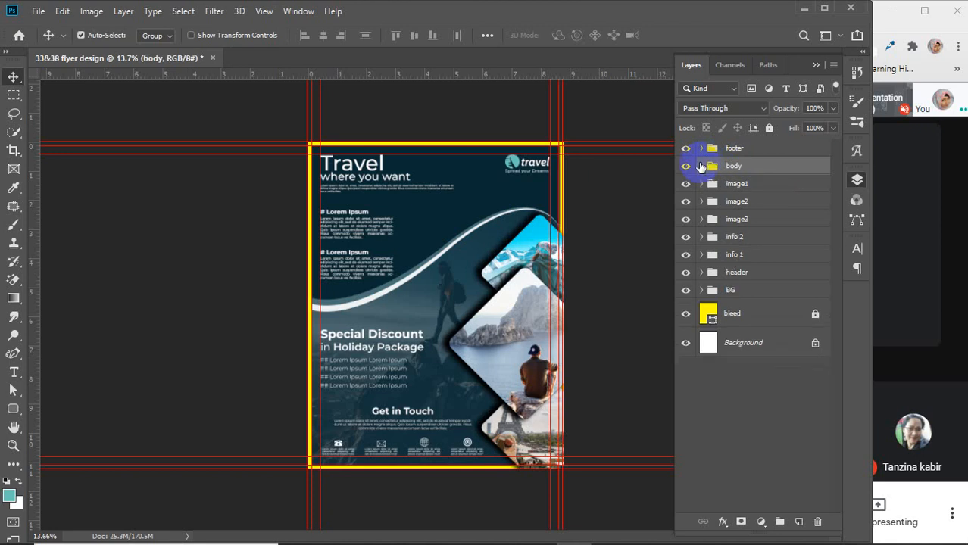
pyautogui.hotkey('ctrl', 'z')
pyautogui.hotkey('ctrl', 'z')
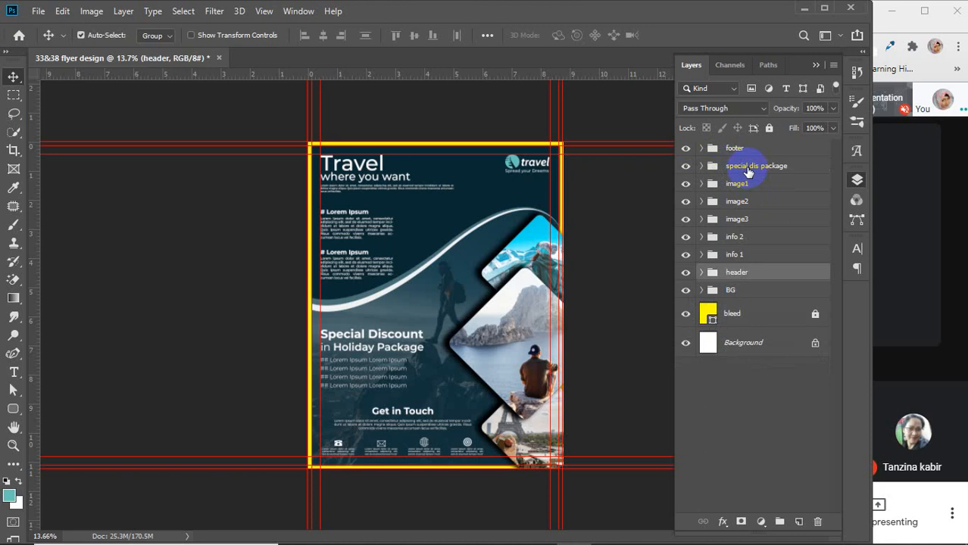
# Group special dis package, image1, image2, image3, info 2 and info 1 together and name the new group body
pyautogui.click(748, 170)
pyautogui.keyDown('shift'); pyautogui.click(769, 248); pyautogui.keyUp('shift')
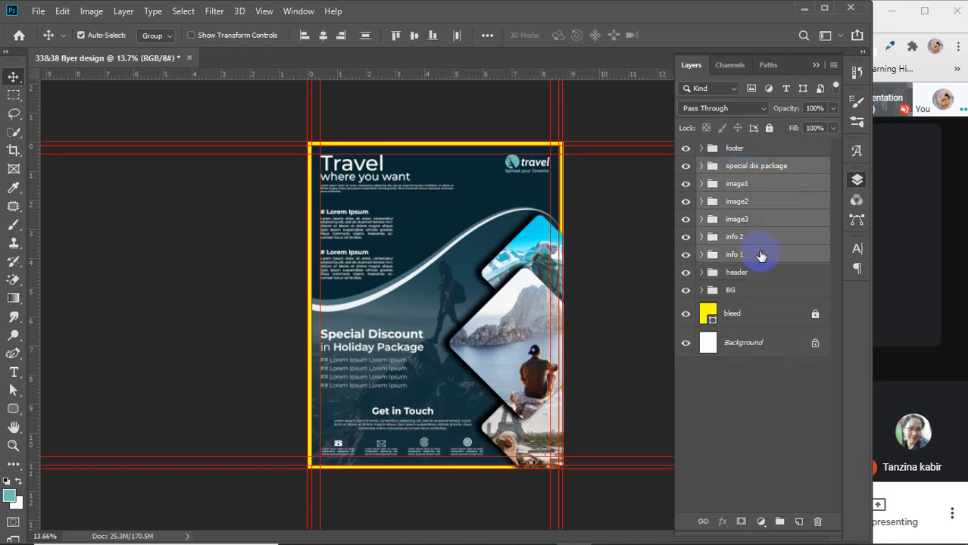
pyautogui.hotkey('ctrl', 'g')
pyautogui.doubleClick(739, 166)
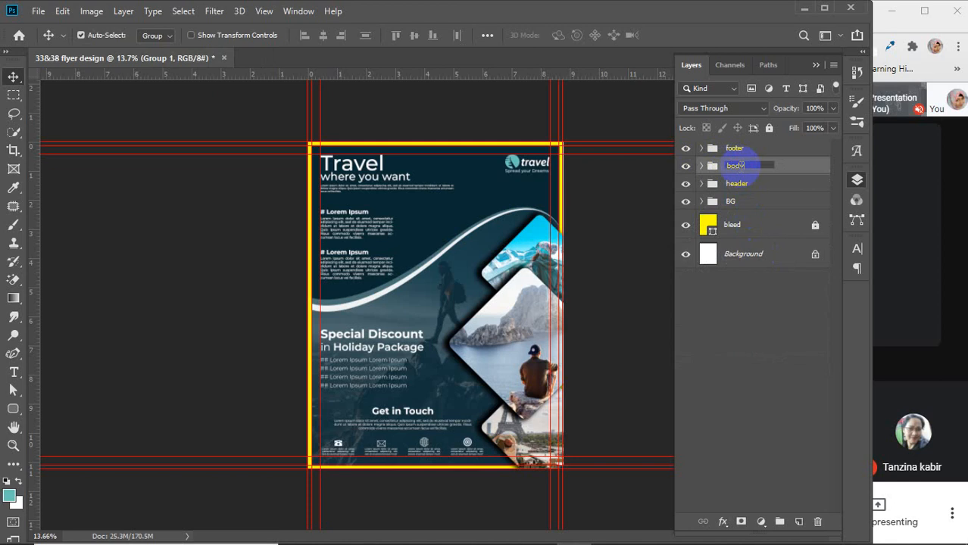
pyautogui.write('body')
pyautogui.press('Return')
# Check which flyer parts the BG, header, body and footer groups hold by hiding and reshowing each one
pyautogui.click(685, 202)
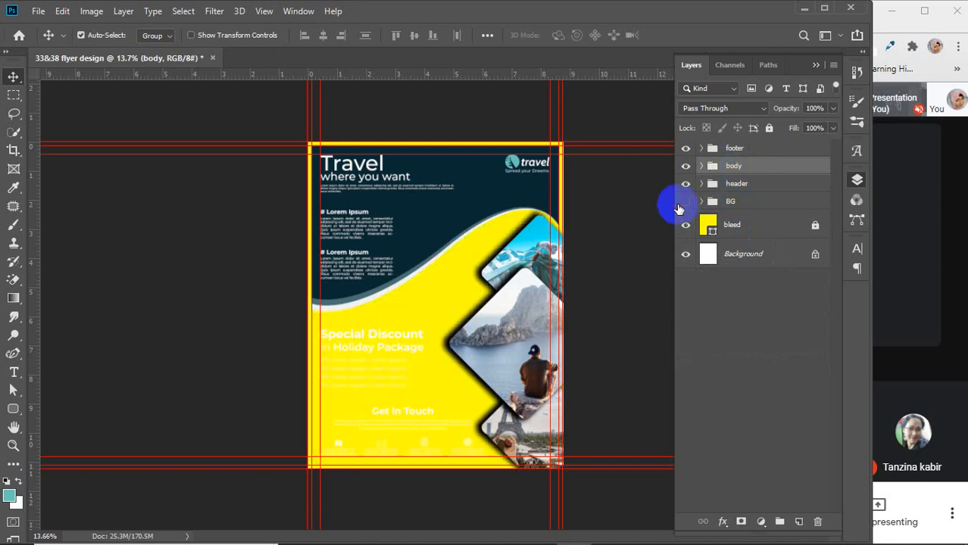
pyautogui.click(684, 201)
pyautogui.click(684, 184)
pyautogui.click(684, 184)
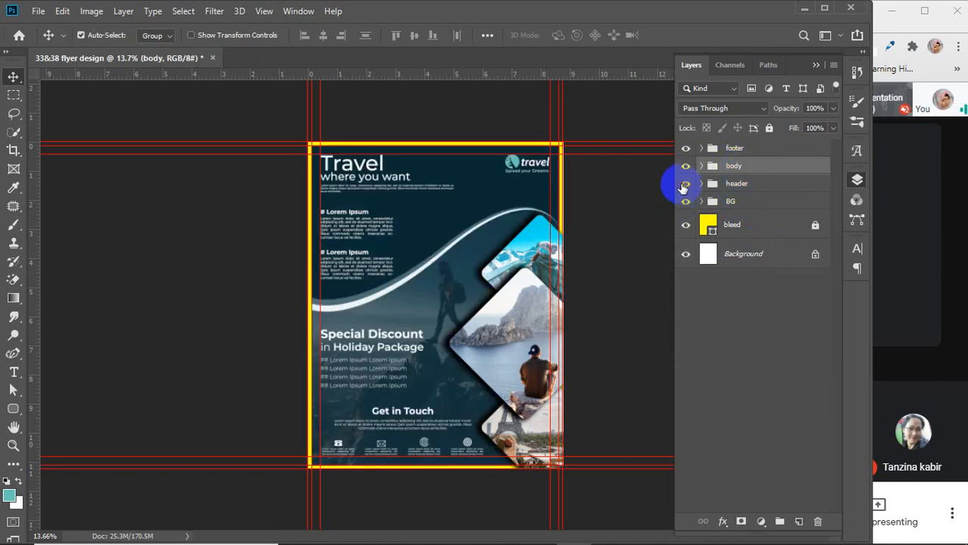
pyautogui.click(686, 166)
pyautogui.click(686, 166)
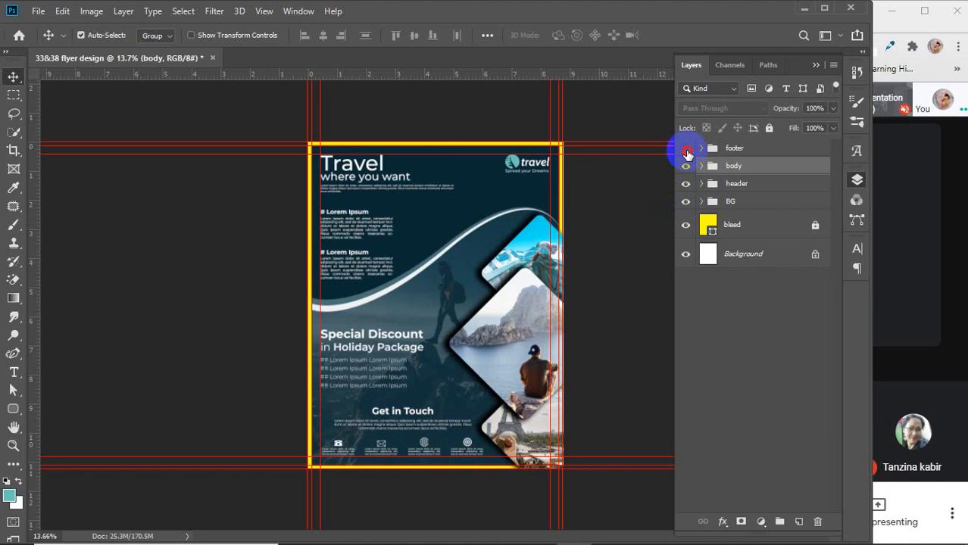
pyautogui.click(686, 148)
pyautogui.click(686, 148)
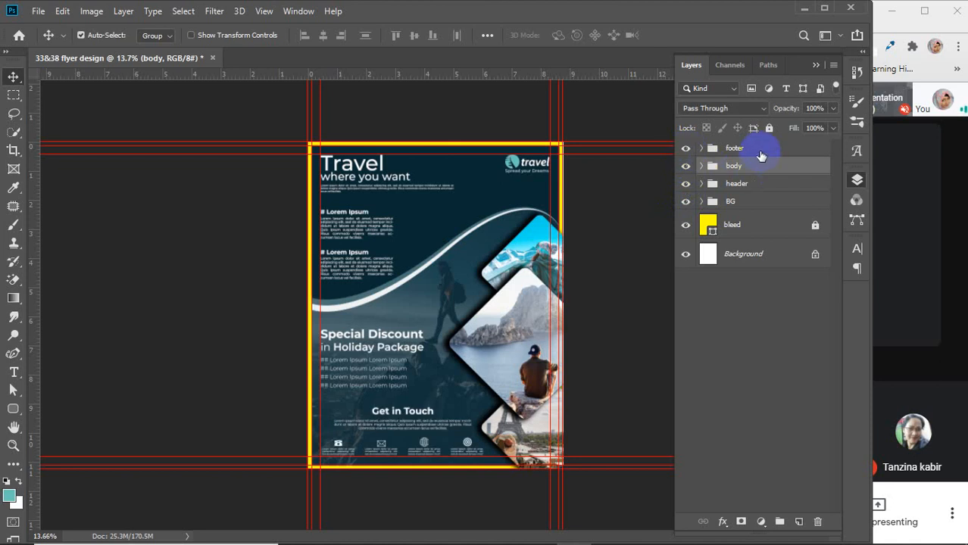
# Save the flyer to the Desktop as the Photoshop file 33&38 flyer design with layers kept
pyautogui.hotkey('ctrl', 's')
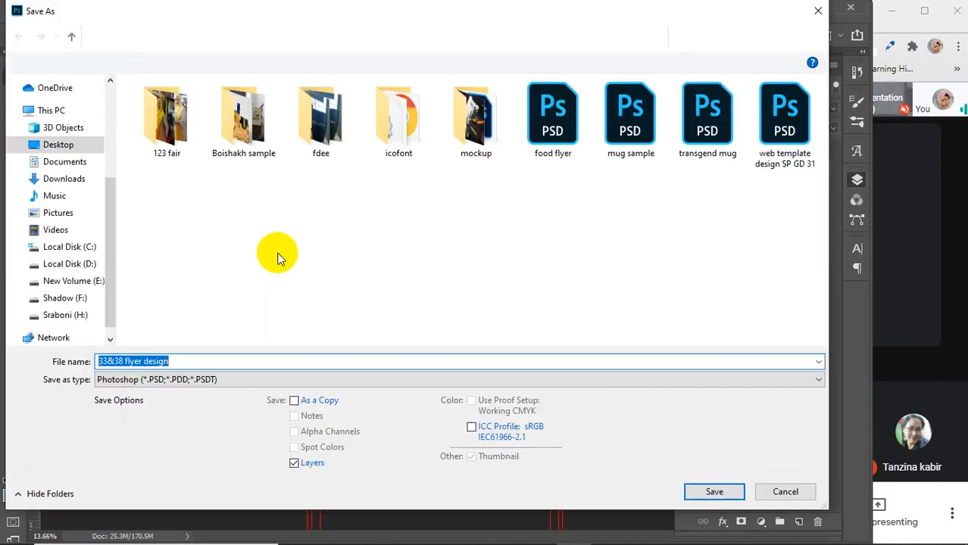
pyautogui.click(700, 493)
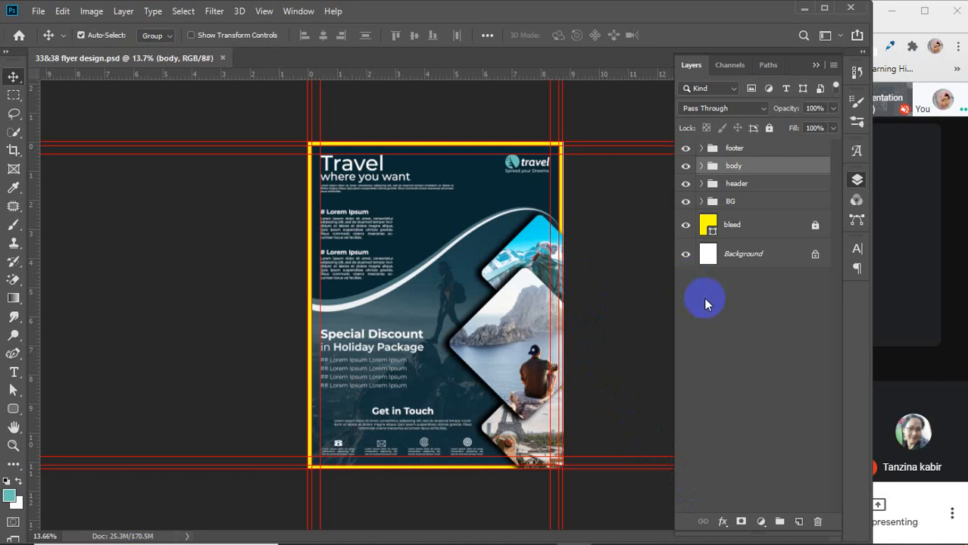
# Hide the bleed layer and save a PNG copy named 33&38 flyer design to the Desktop with the large file size option
pyautogui.click(685, 228)
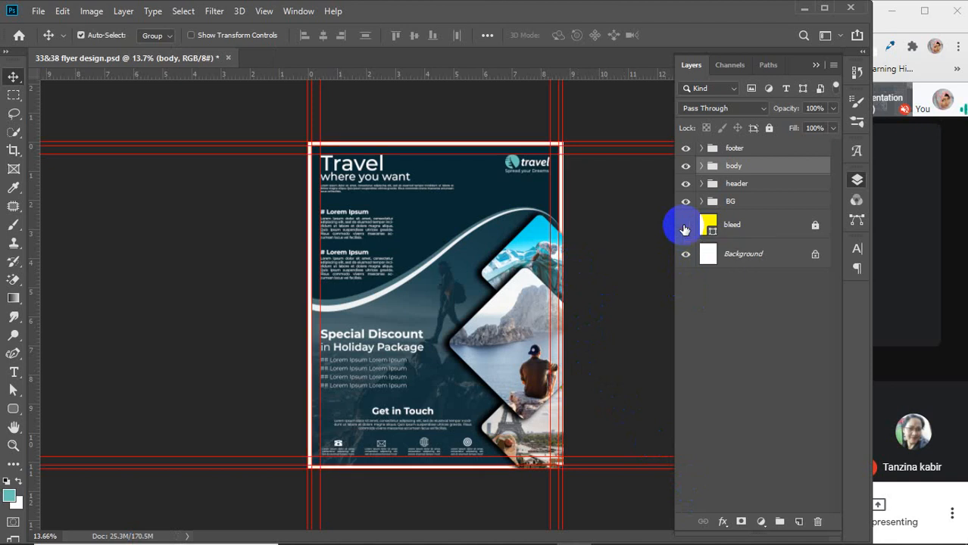
pyautogui.click(37, 11)
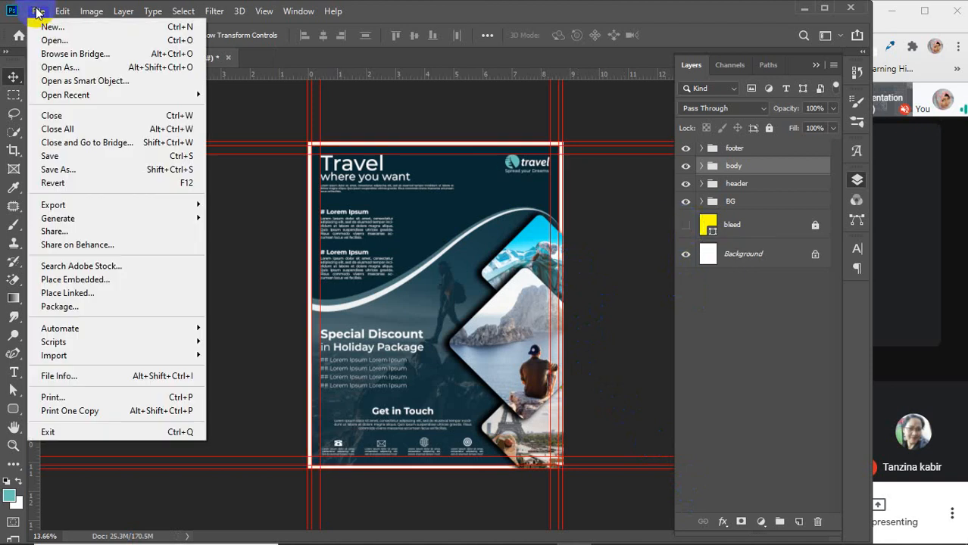
pyautogui.click(104, 170)
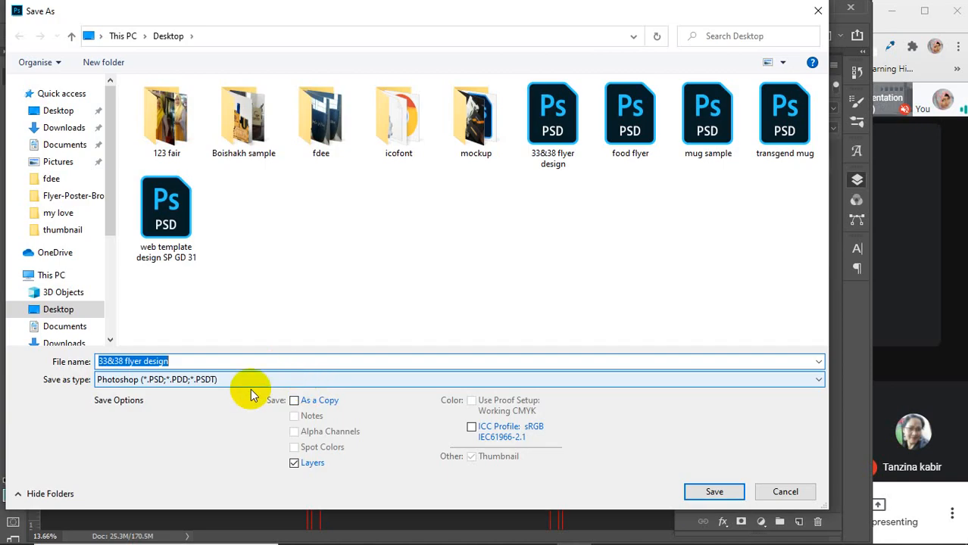
pyautogui.click(235, 381)
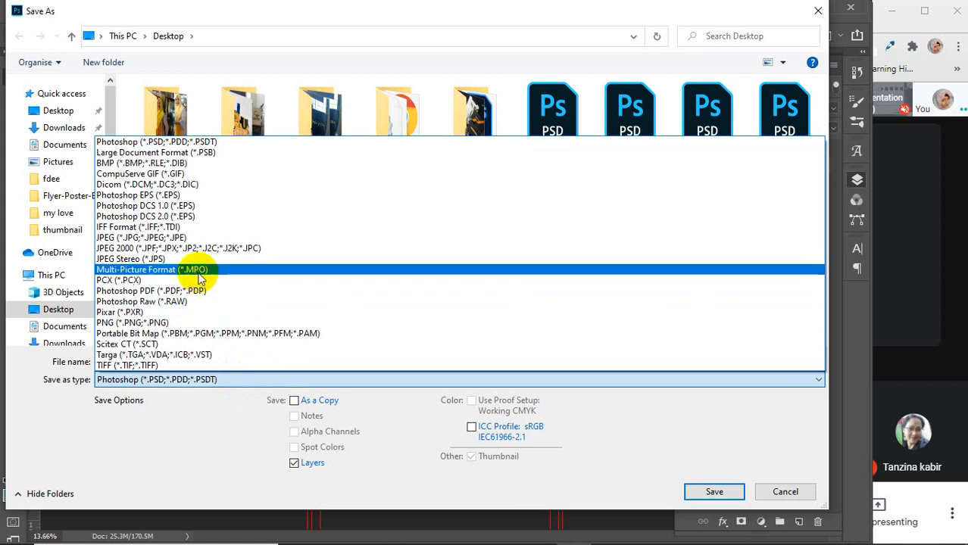
pyautogui.click(194, 322)
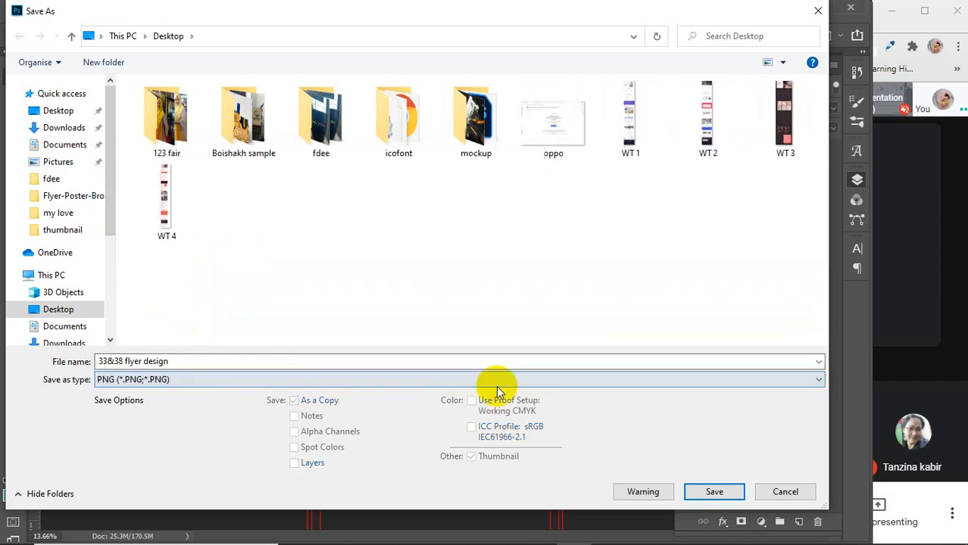
pyautogui.click(710, 492)
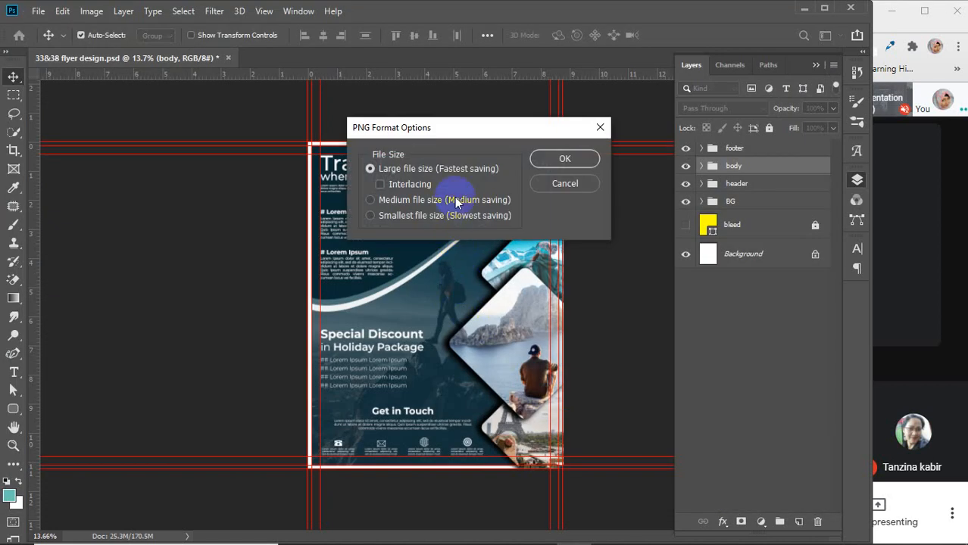
pyautogui.click(563, 160)
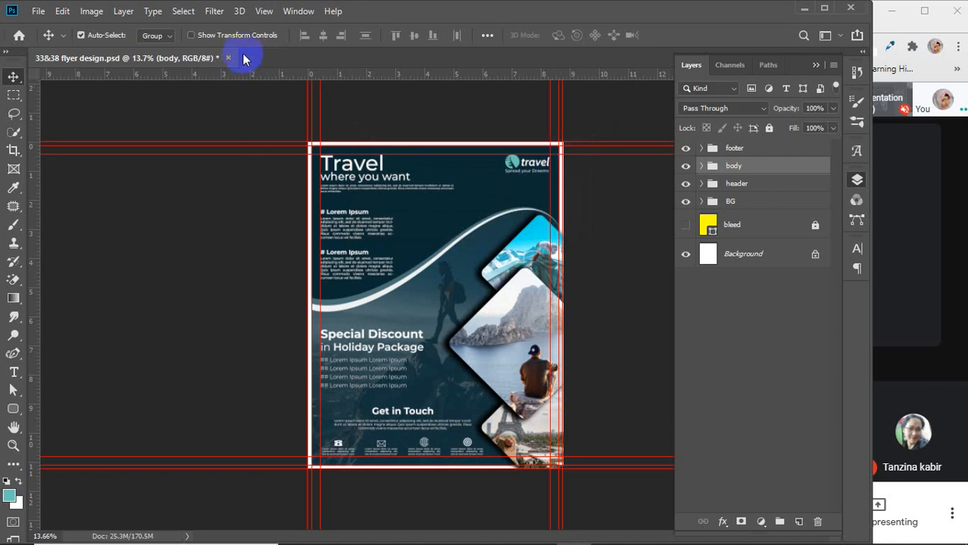
# Close the flyer document without saving its changes
pyautogui.click(228, 59)
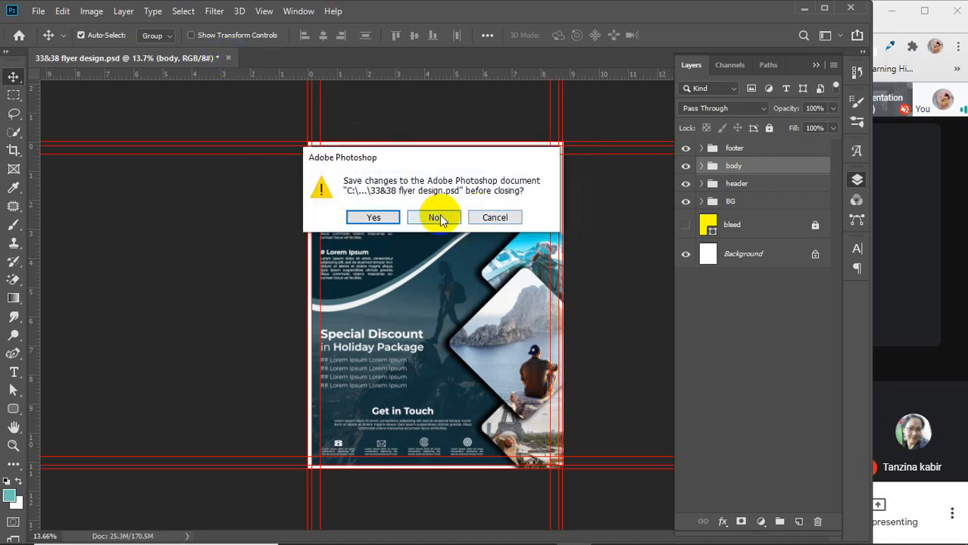
pyautogui.click(439, 215)
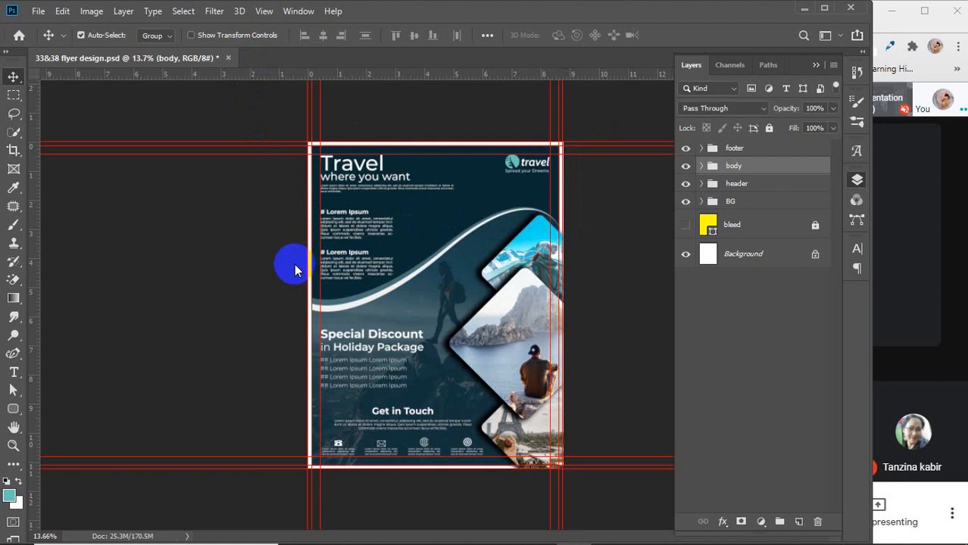
# Switch to File Explorer and open the mockup folder inside GD elements on drive H
pyautogui.moveTo(273, 539)
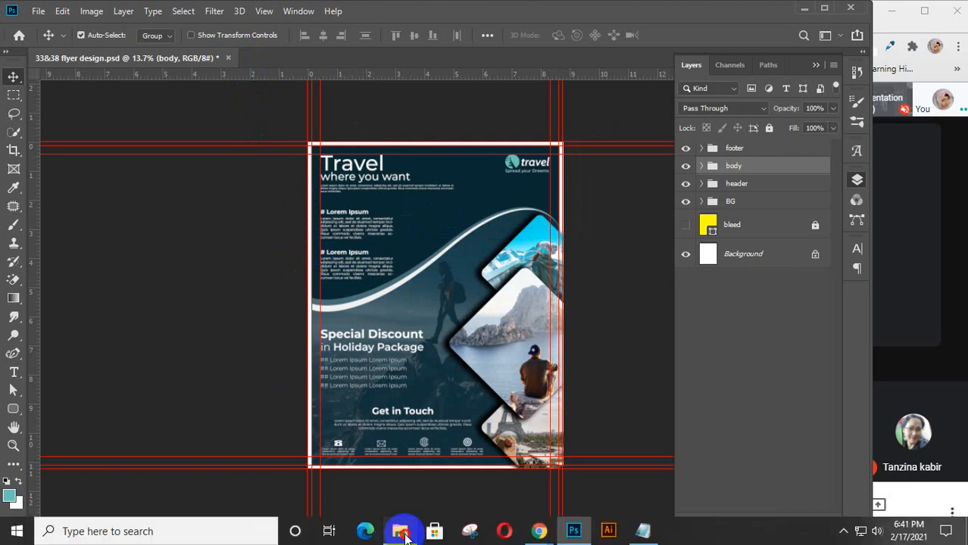
pyautogui.click(401, 531)
pyautogui.scroll(-2, 65, 447)
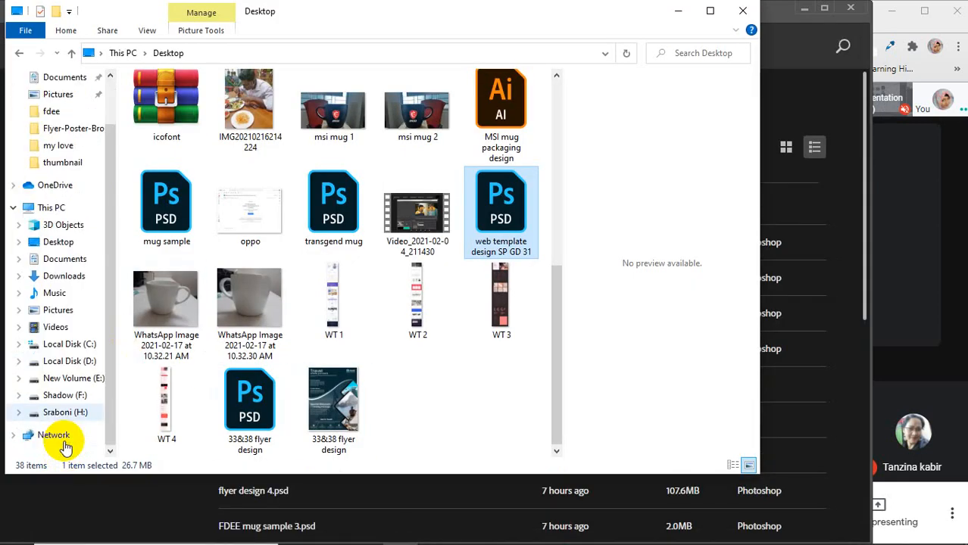
pyautogui.click(65, 411)
pyautogui.doubleClick(421, 132)
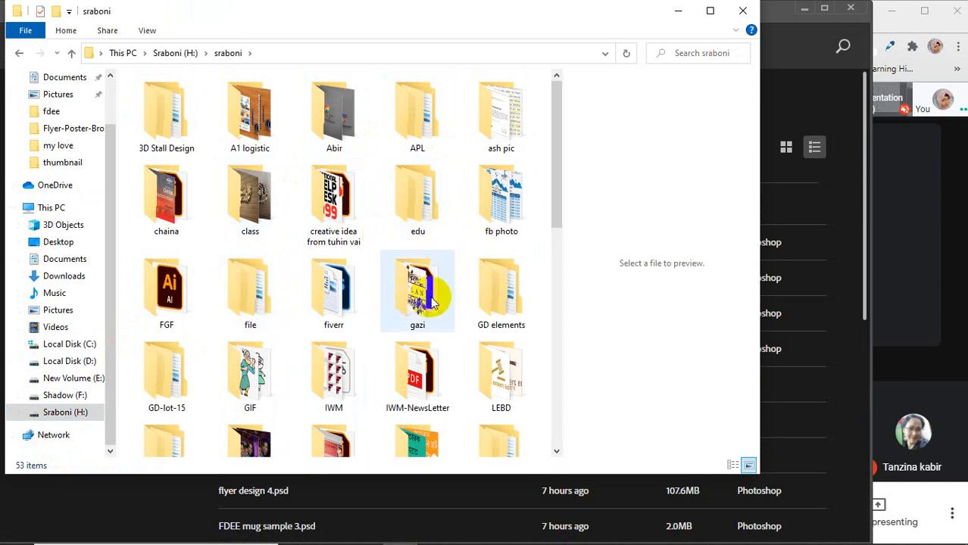
pyautogui.doubleClick(501, 295)
pyautogui.doubleClick(213, 156)
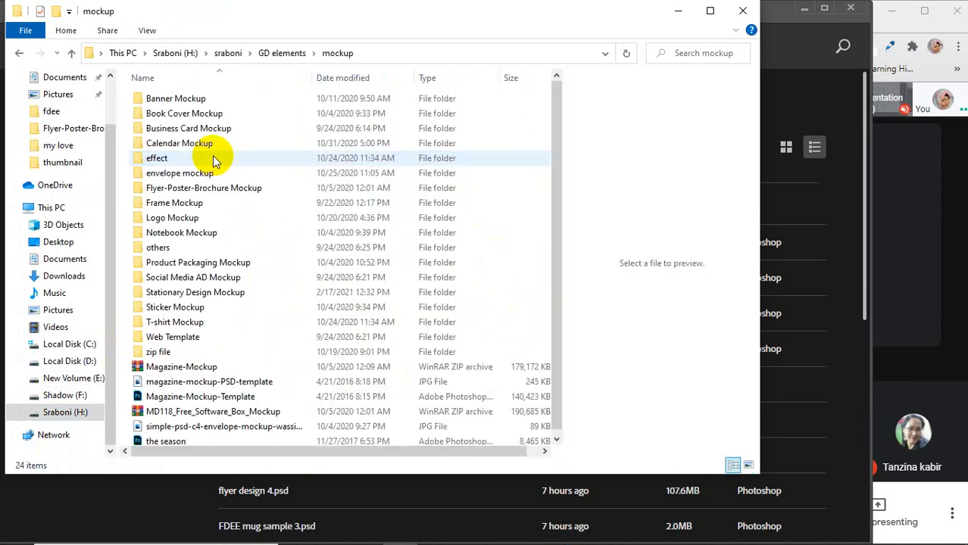
# Look through the Banner Mockup folder in an enlarged window and return to the mockup folder
pyautogui.click(210, 102)
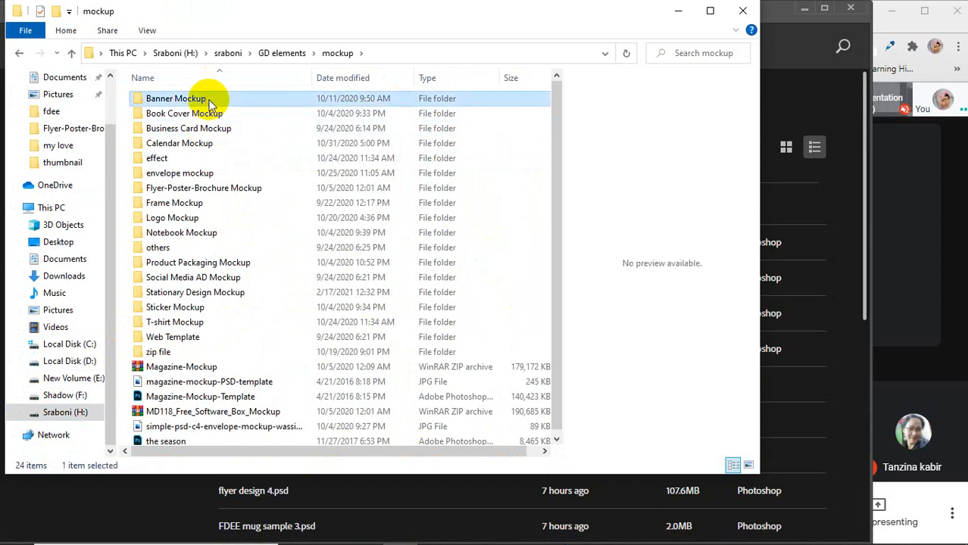
pyautogui.doubleClick(210, 101)
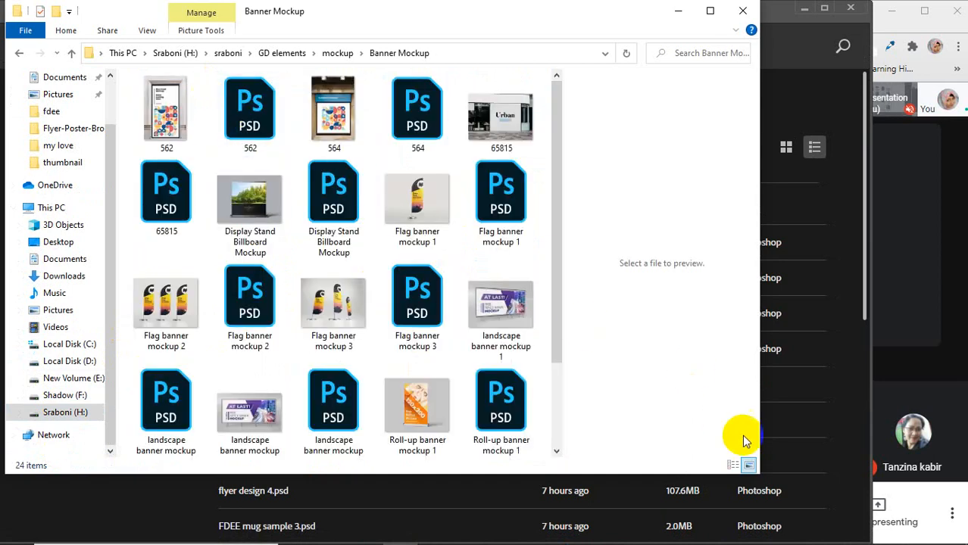
pyautogui.click(753, 465)
pyautogui.moveTo(760, 470); pyautogui.dragTo(802, 527)
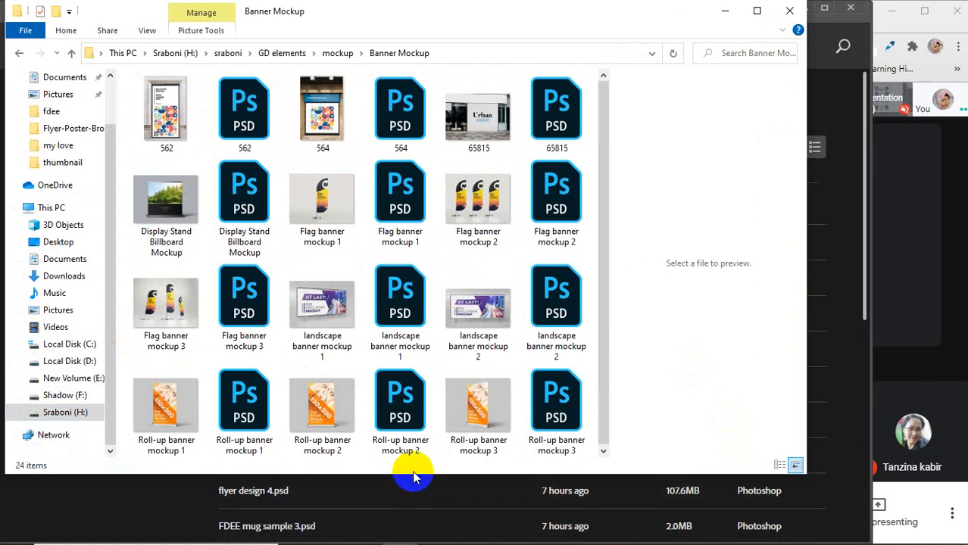
pyautogui.moveTo(411, 475); pyautogui.dragTo(411, 535)
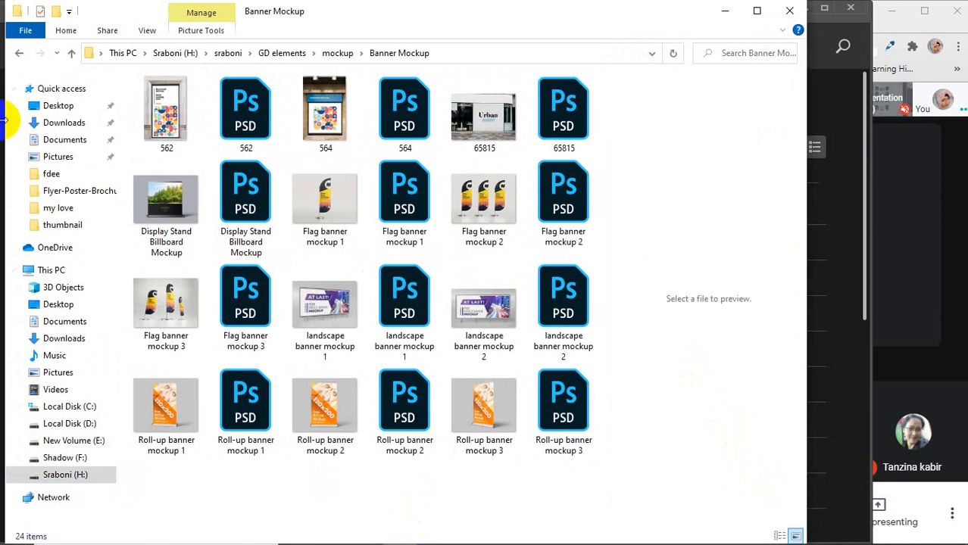
pyautogui.click(19, 53)
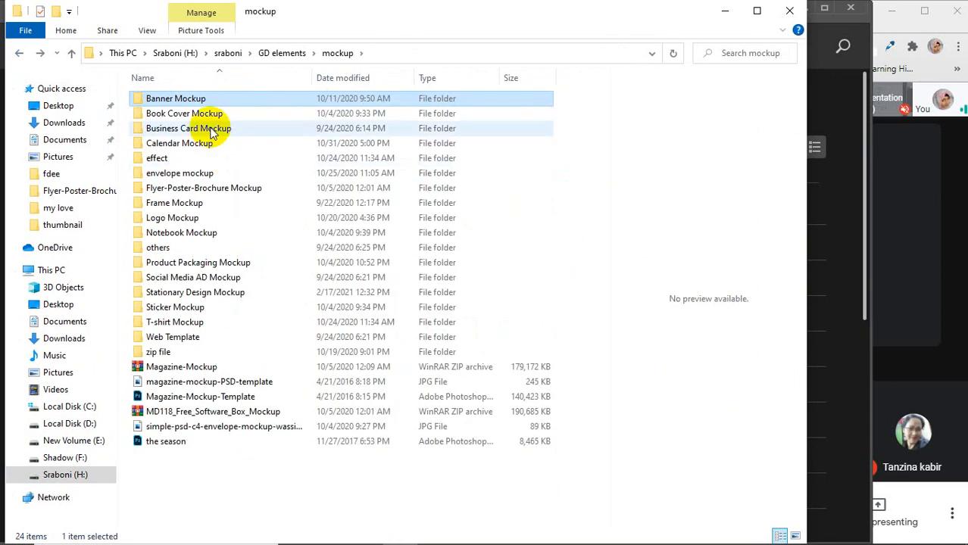
# Preview the flyer design 5 and 6 images in the Flyer-Poster-Brochure Mockup folder and open the flyer design 5 PSD in Photoshop
pyautogui.doubleClick(195, 189)
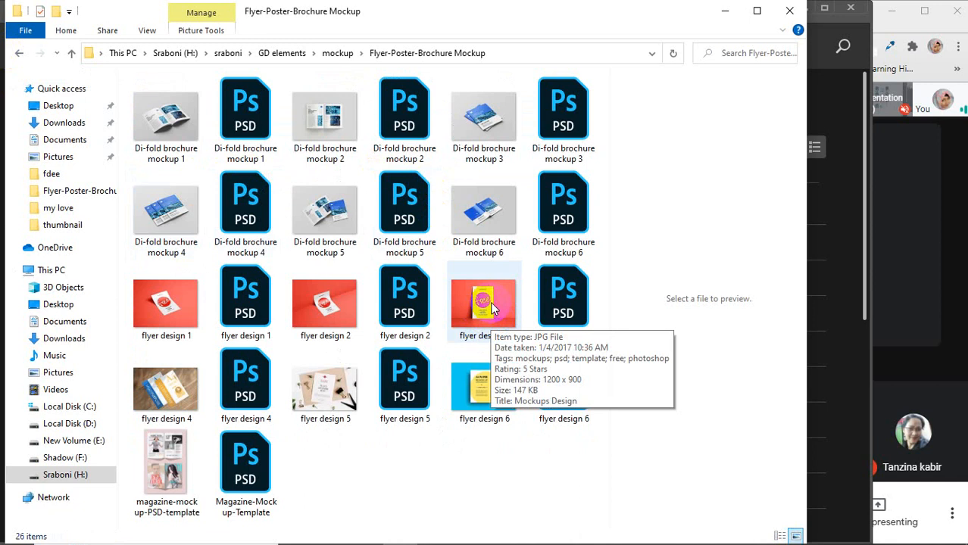
pyautogui.click(331, 399)
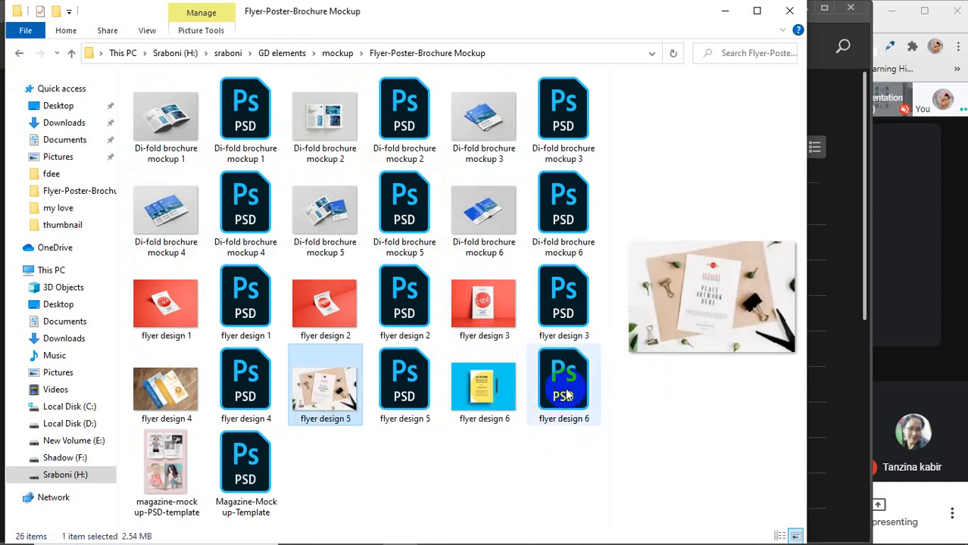
pyautogui.click(505, 394)
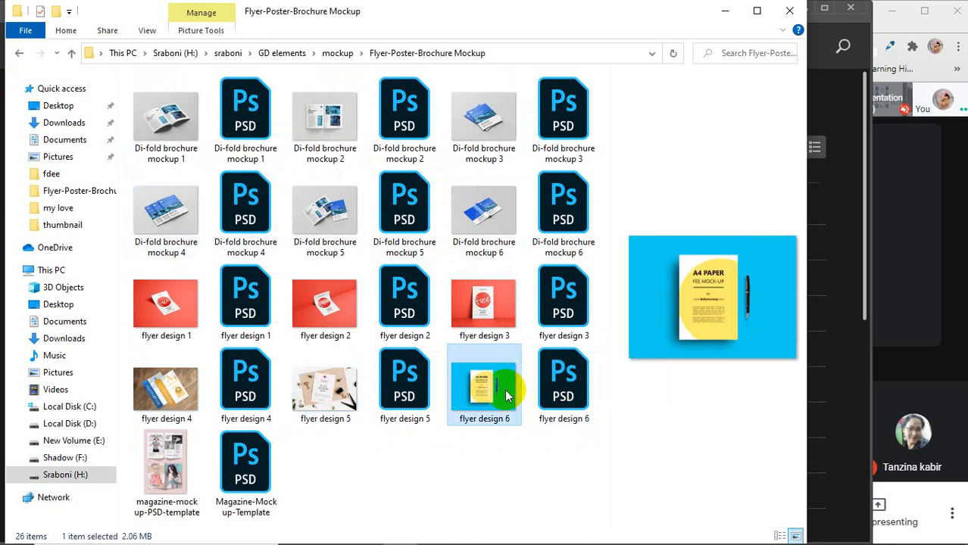
pyautogui.click(333, 385)
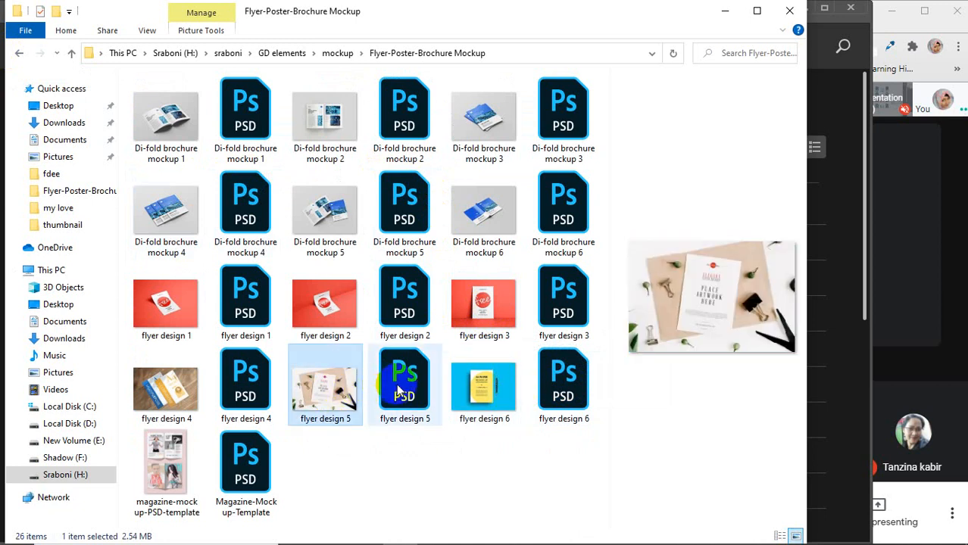
pyautogui.click(397, 382)
pyautogui.doubleClick(397, 382)
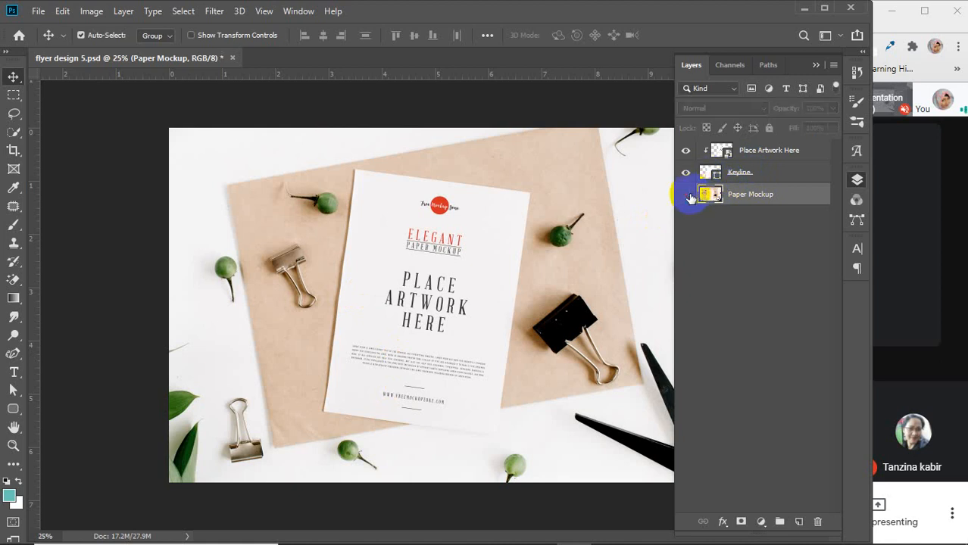
# Check what the Paper Mockup, Keyline and Place Artwork Here layers contain by hiding and reshowing each one
pyautogui.click(686, 195)
pyautogui.click(686, 196)
pyautogui.click(686, 172)
pyautogui.click(686, 173)
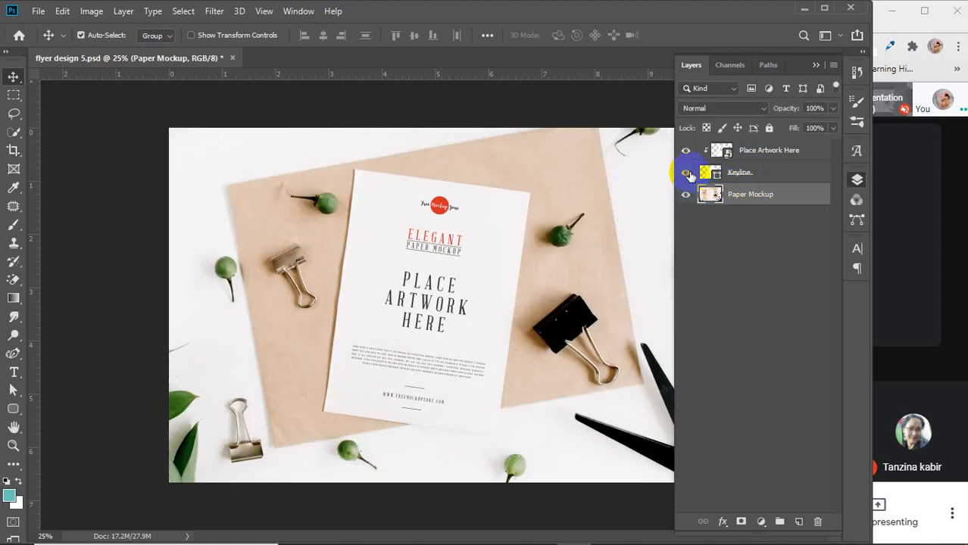
pyautogui.click(686, 150)
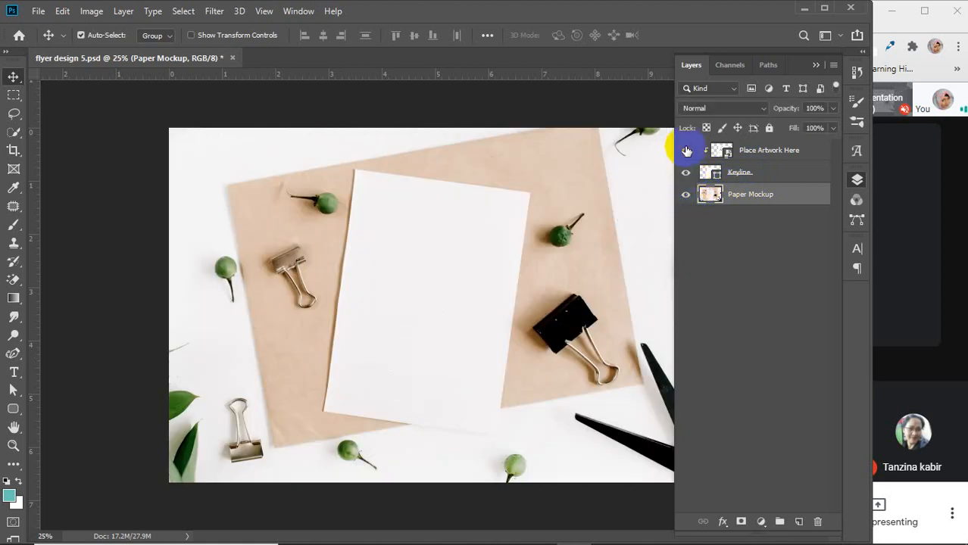
pyautogui.click(686, 150)
# Open the contents of the Place Artwork Here smart object and dismiss the missing fonts dialog, turning off its display on document open
pyautogui.click(722, 153)
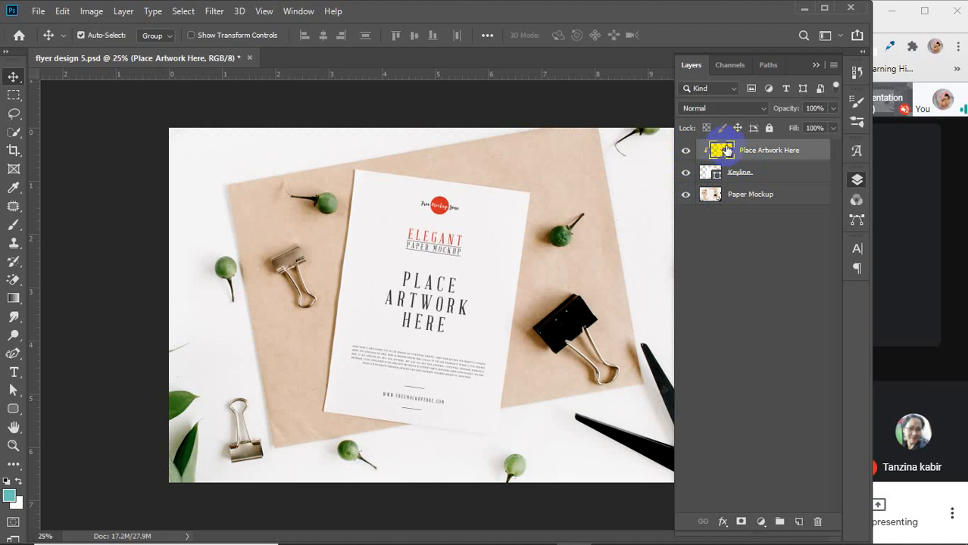
pyautogui.doubleClick(722, 151)
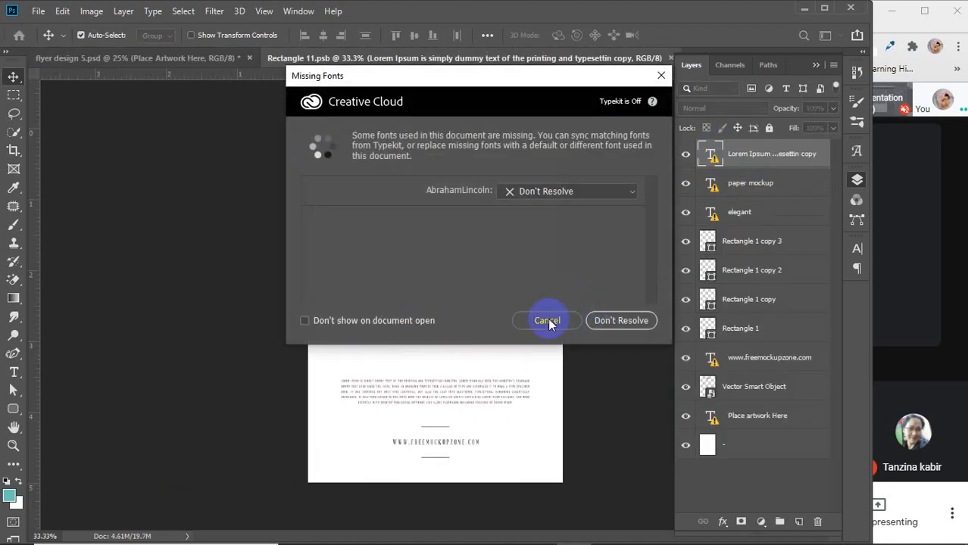
pyautogui.click(381, 319)
pyautogui.click(545, 321)
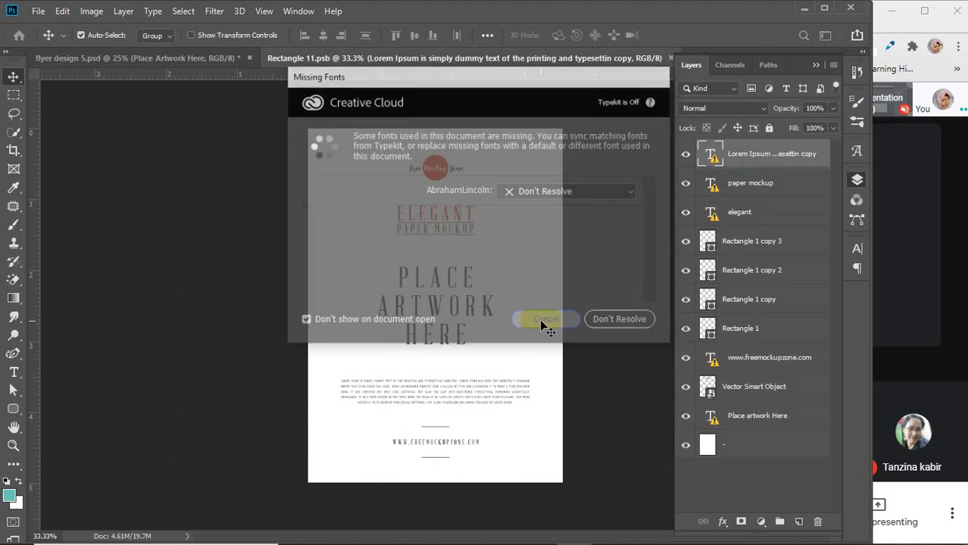
# Place the 33&38 flyer design image from the Desktop as an embedded object in the artwork document
pyautogui.click(38, 11)
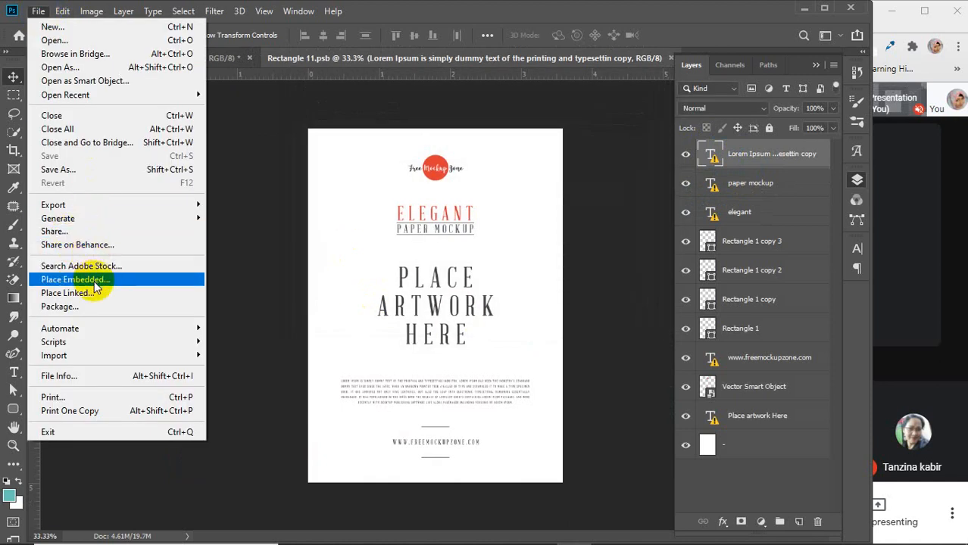
pyautogui.click(70, 279)
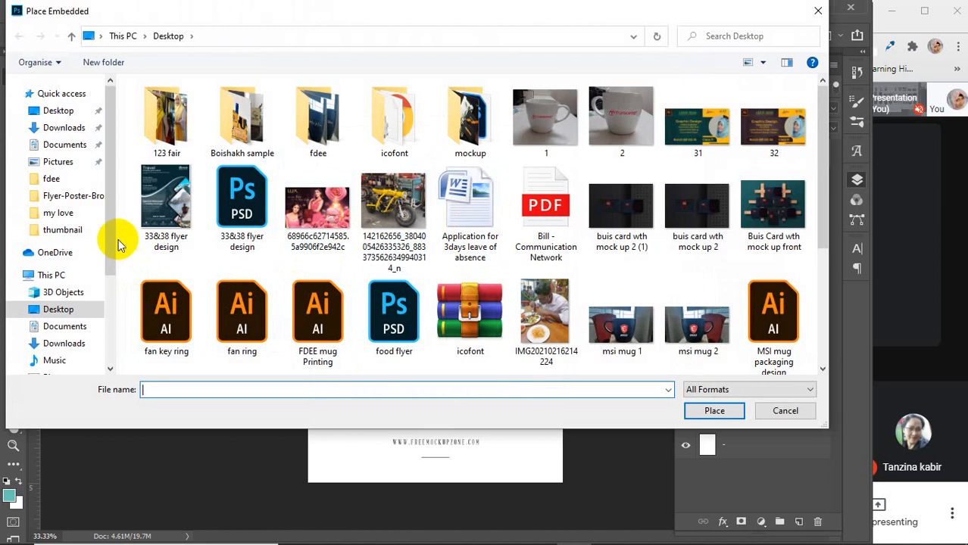
pyautogui.click(163, 212)
pyautogui.click(714, 411)
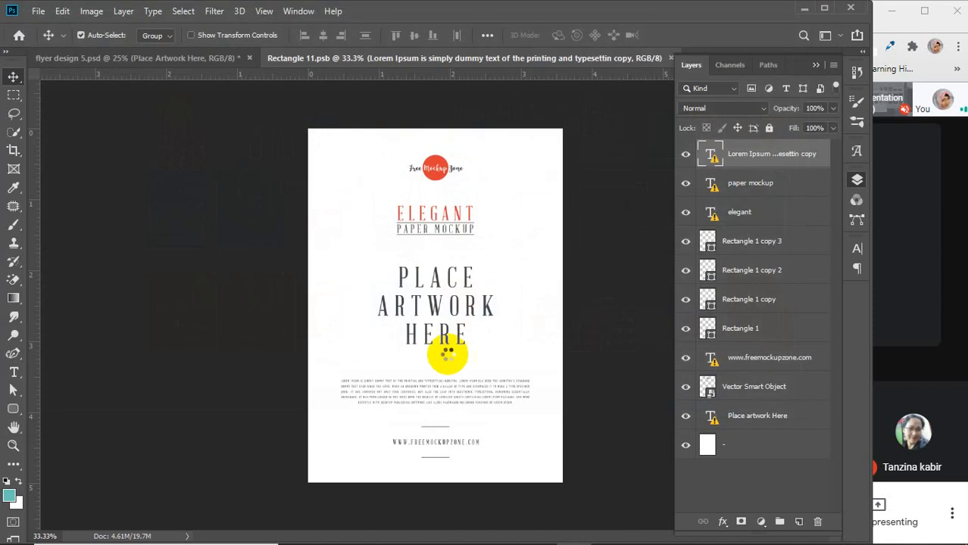
# Move the placed flyer so its upper-left corner slightly overlaps the upper-left corner of the page
pyautogui.moveTo(421, 229); pyautogui.dragTo(387, 169)
pyautogui.scroll(8, 276, 151)
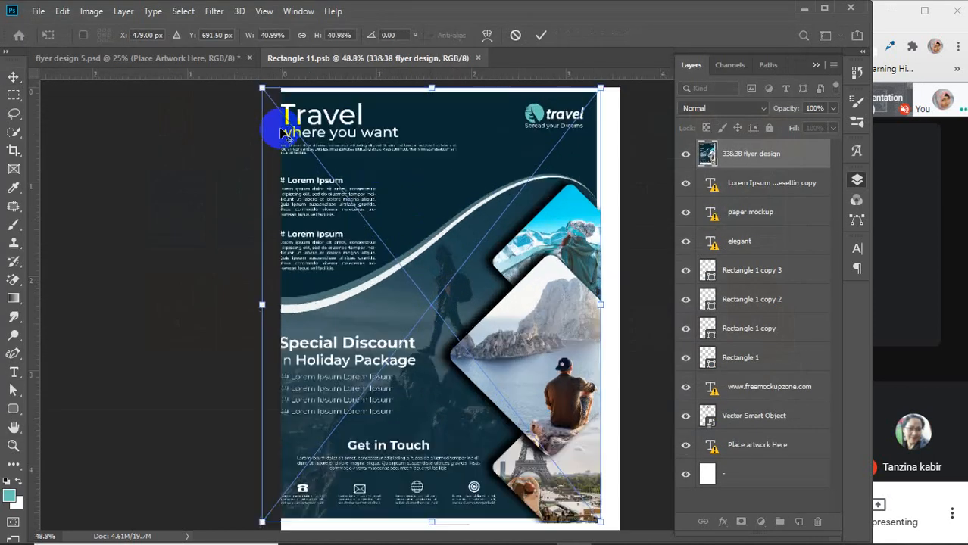
pyautogui.scroll(3, 400, 270)
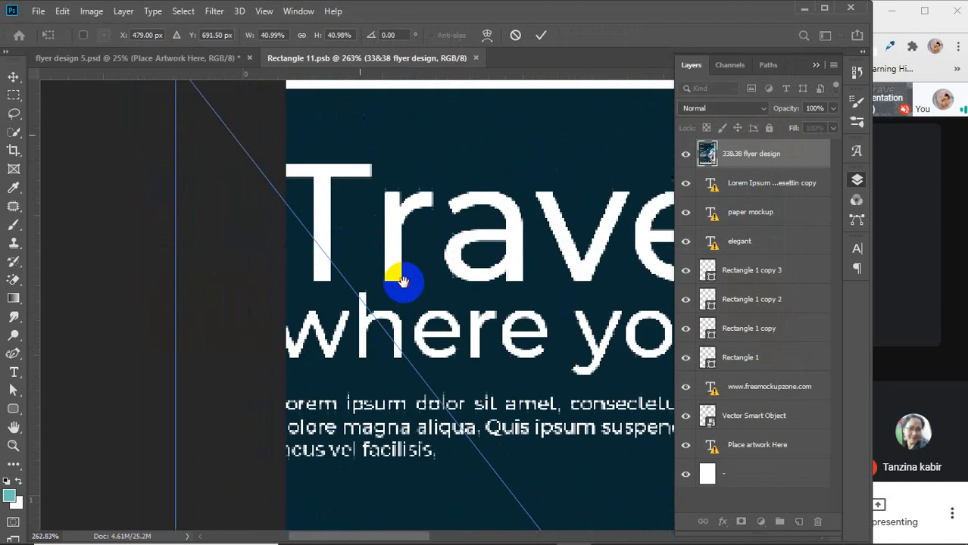
pyautogui.moveTo(379, 238); pyautogui.dragTo(417, 221)
pyautogui.scroll(-10, 419, 218)
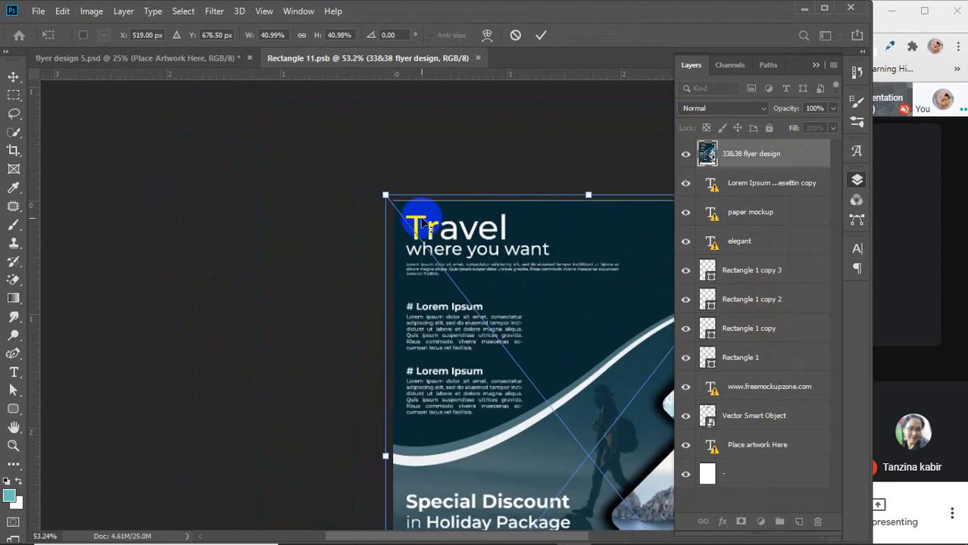
pyautogui.scroll(-2, 428, 226)
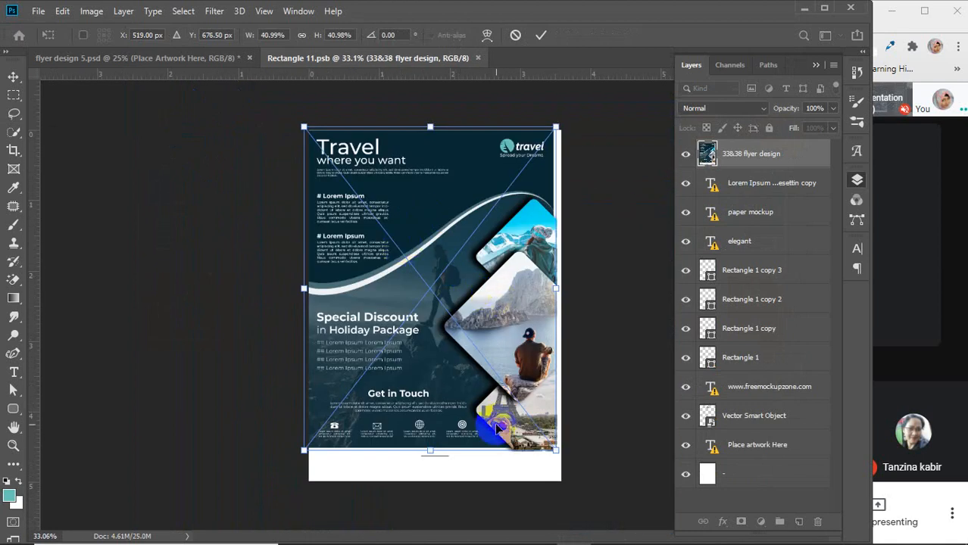
# Stretch the placed flyer to about 42.36% width and 45.66% height so it covers the whole page, and commit the placement
pyautogui.moveTo(555, 450); pyautogui.dragTo(569, 486)
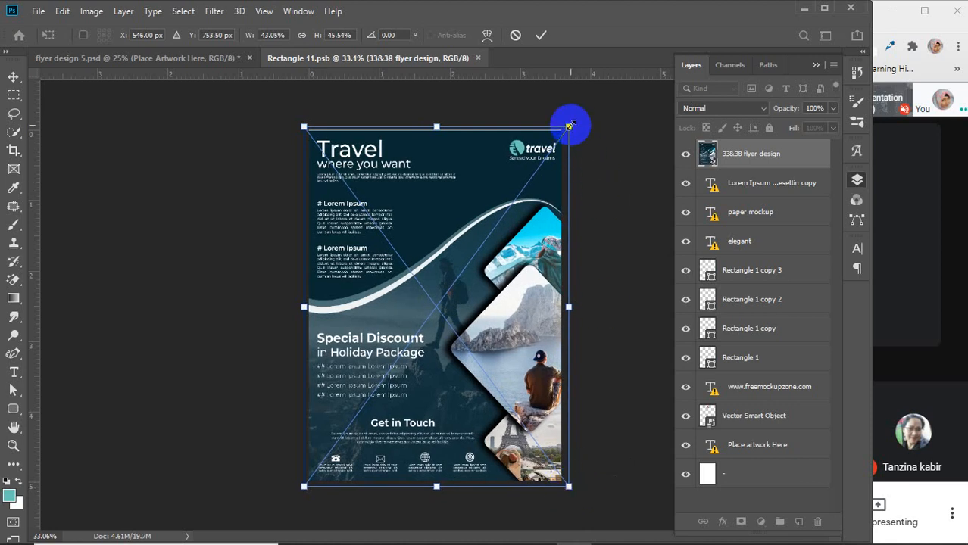
pyautogui.scroll(9, 569, 125)
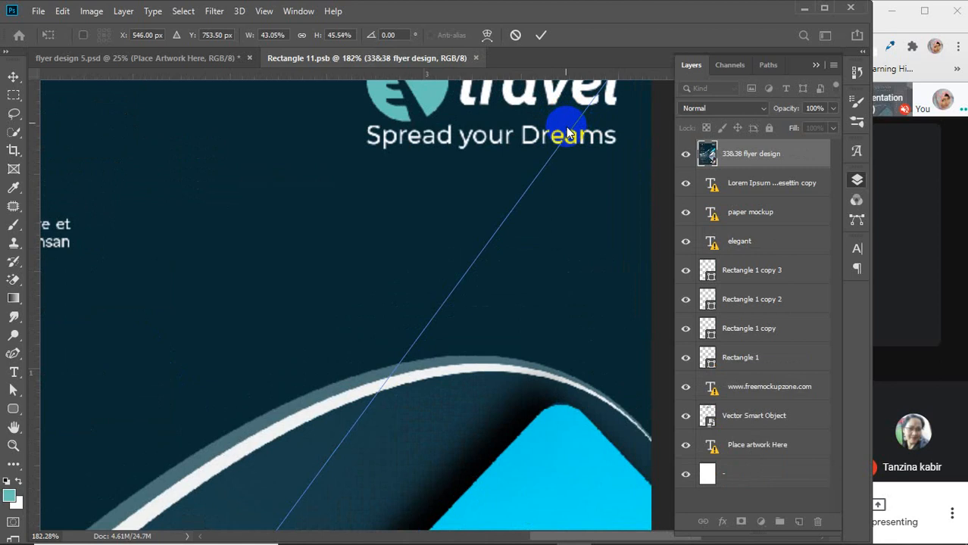
pyautogui.moveTo(563, 152); pyautogui.dragTo(501, 340)
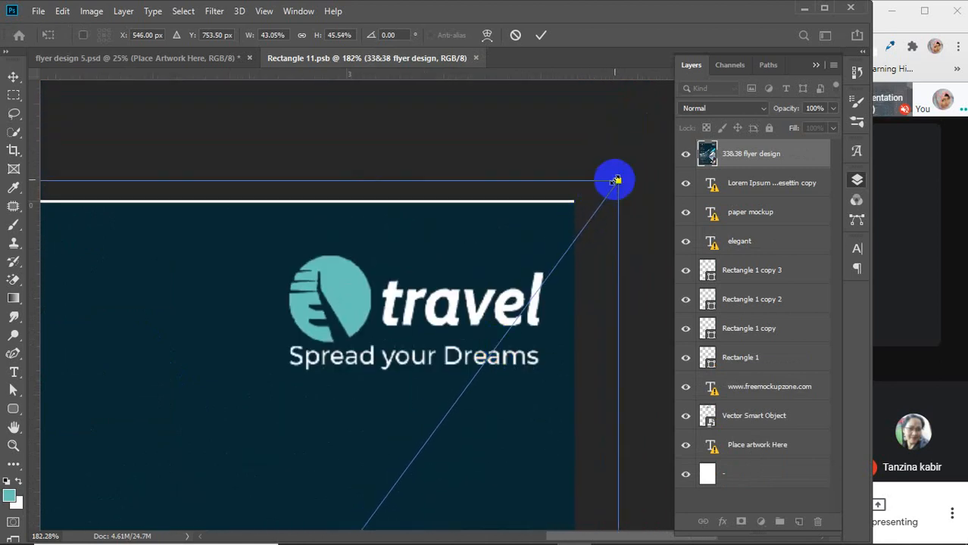
pyautogui.moveTo(615, 180); pyautogui.dragTo(594, 175)
pyautogui.scroll(-5, 414, 300)
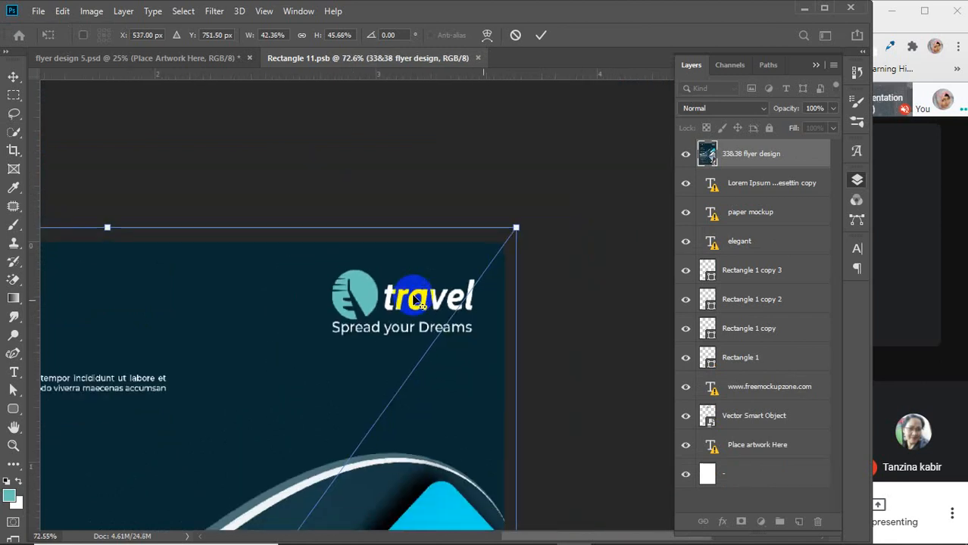
pyautogui.moveTo(195, 277); pyautogui.dragTo(413, 264)
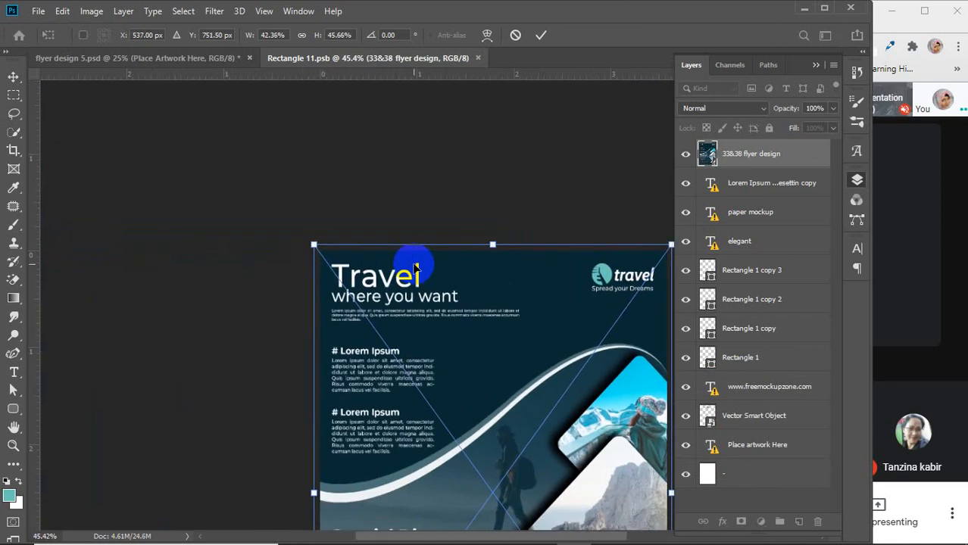
pyautogui.click(541, 34)
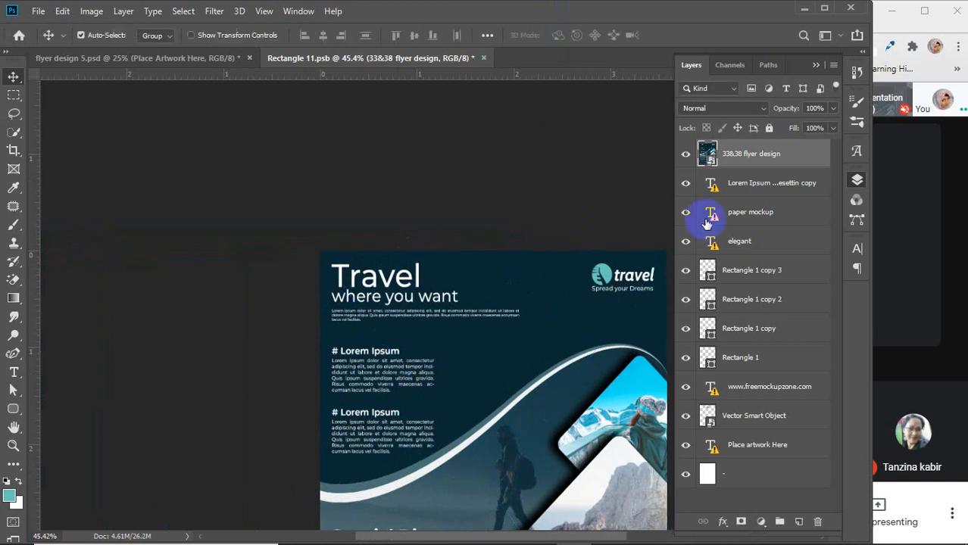
# Hide every layer beneath the placed flyer, then save and close the smart object document to update the mockup
pyautogui.moveTo(687, 185); pyautogui.dragTo(688, 474)
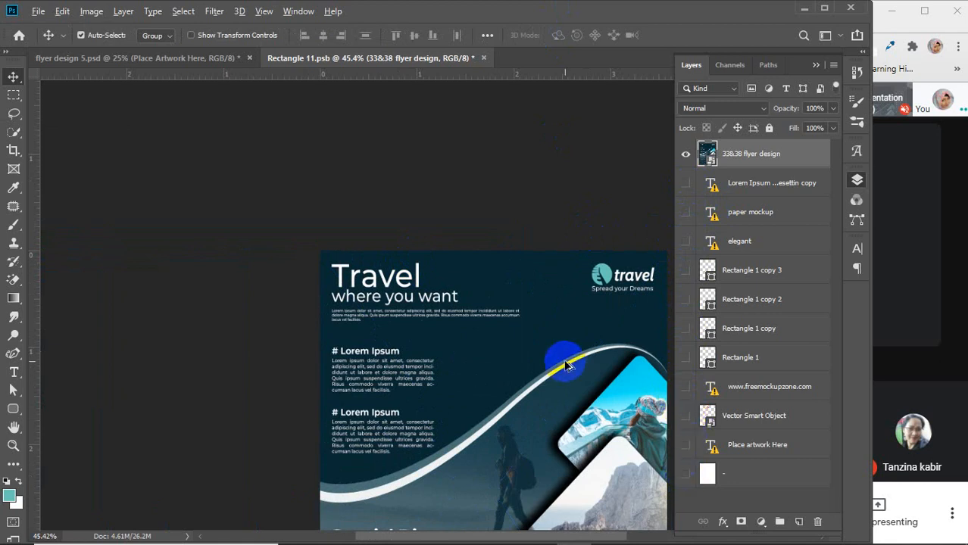
pyautogui.scroll(-4, 567, 364)
pyautogui.hotkey('ctrl', 's')
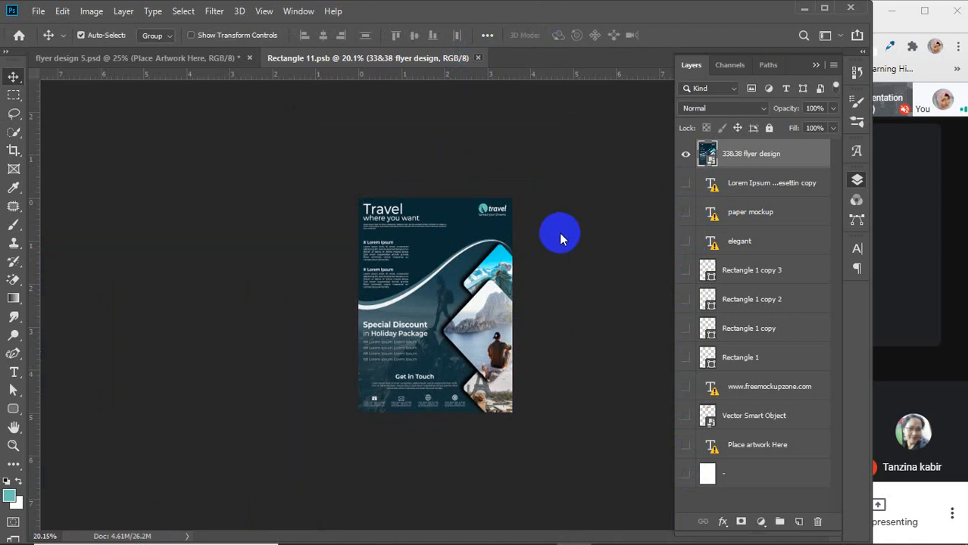
pyautogui.hotkey('ctrl', 'w')
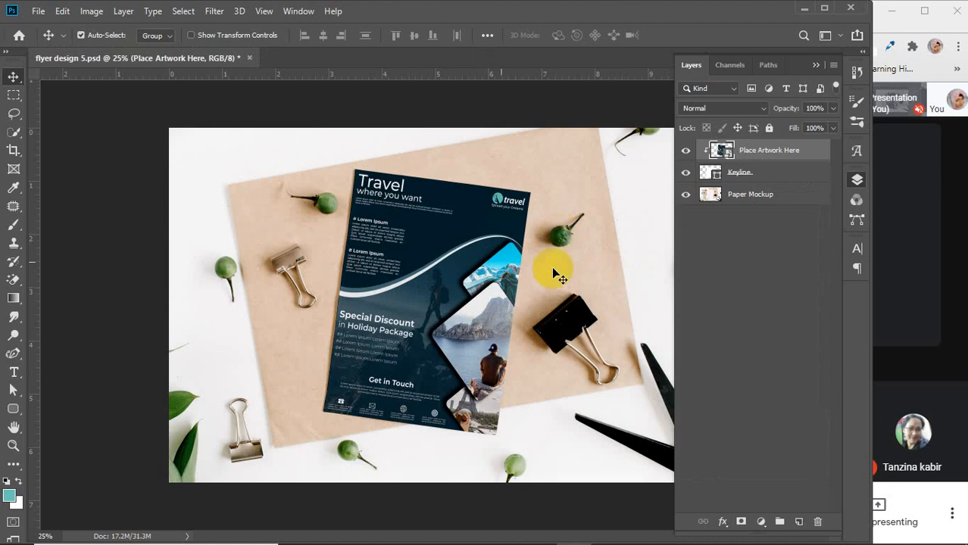
# Save the mockup to the Desktop as a JPEG named flyer design 5 with maximum quality 12 and the Baseline ("Standard") format
pyautogui.click(37, 11)
pyautogui.click(136, 167)
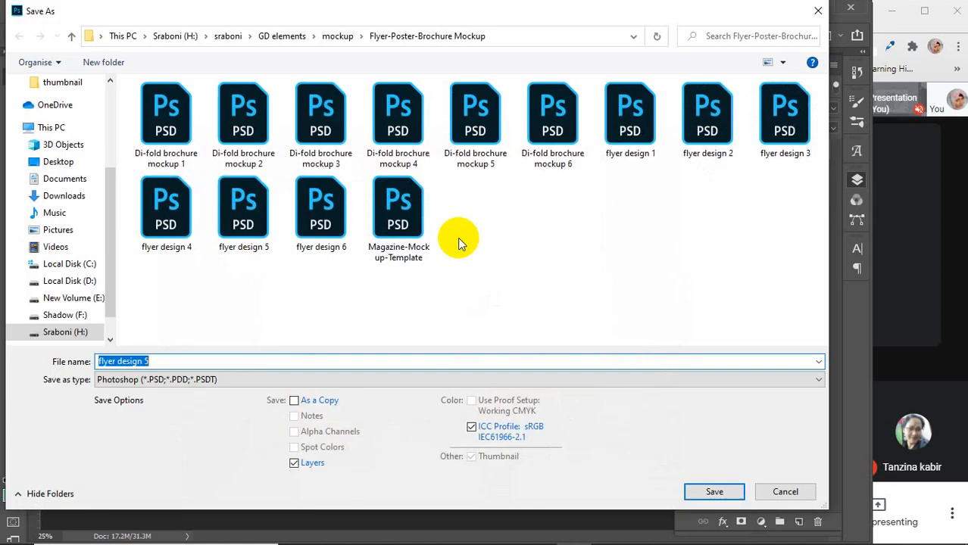
pyautogui.click(58, 161)
pyautogui.click(243, 380)
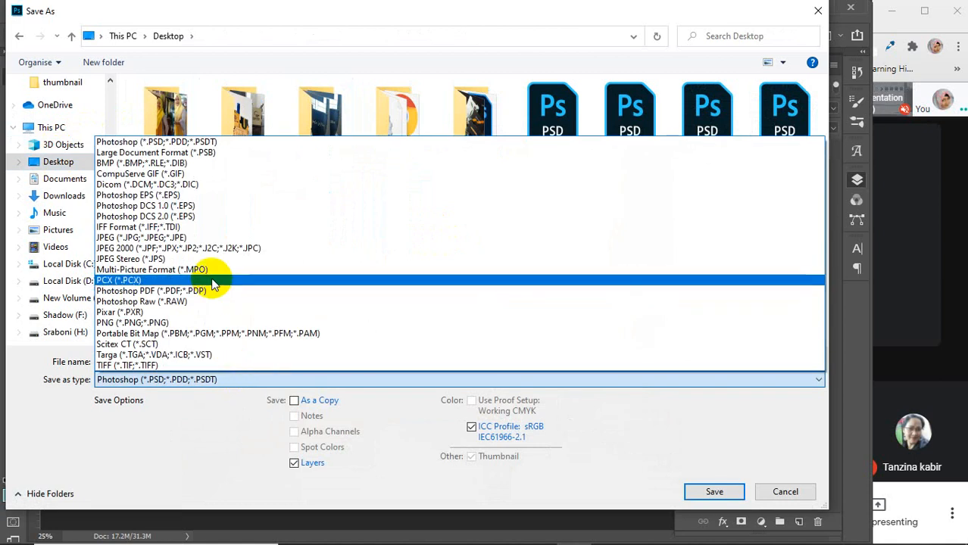
pyautogui.click(195, 238)
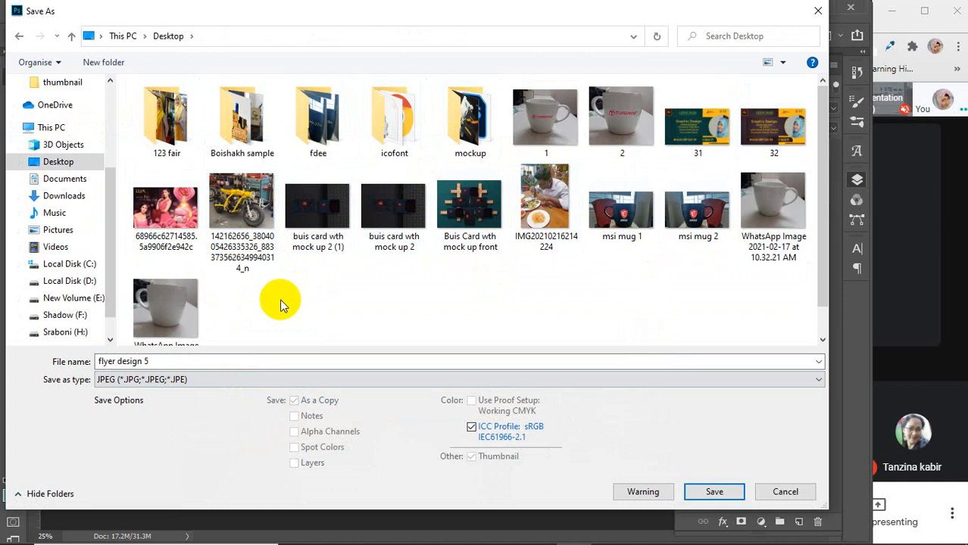
pyautogui.scroll(-1, 279, 305)
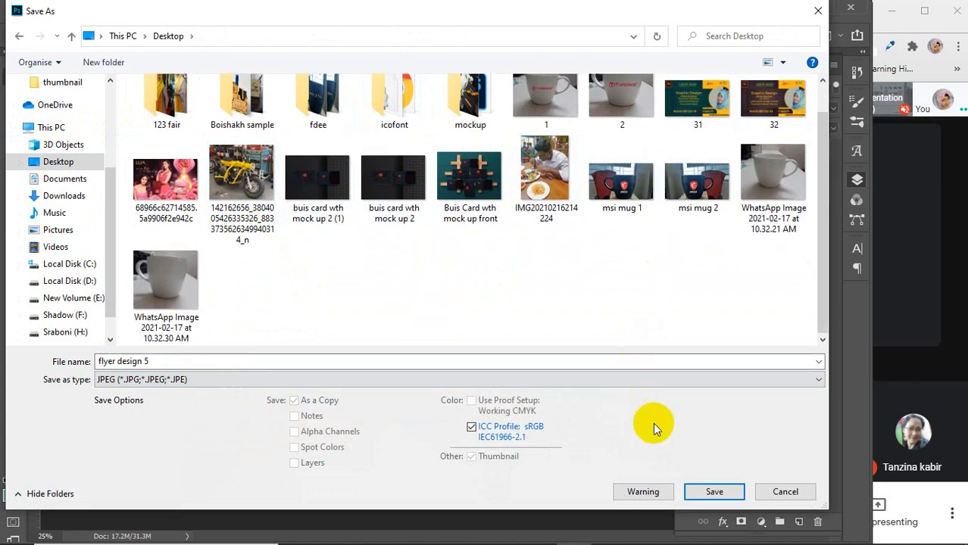
pyautogui.click(702, 485)
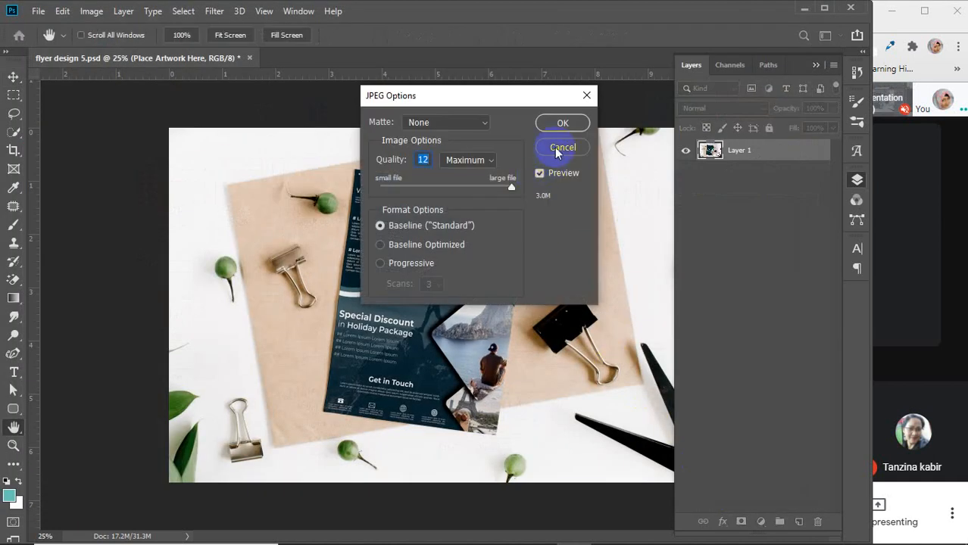
pyautogui.click(560, 124)
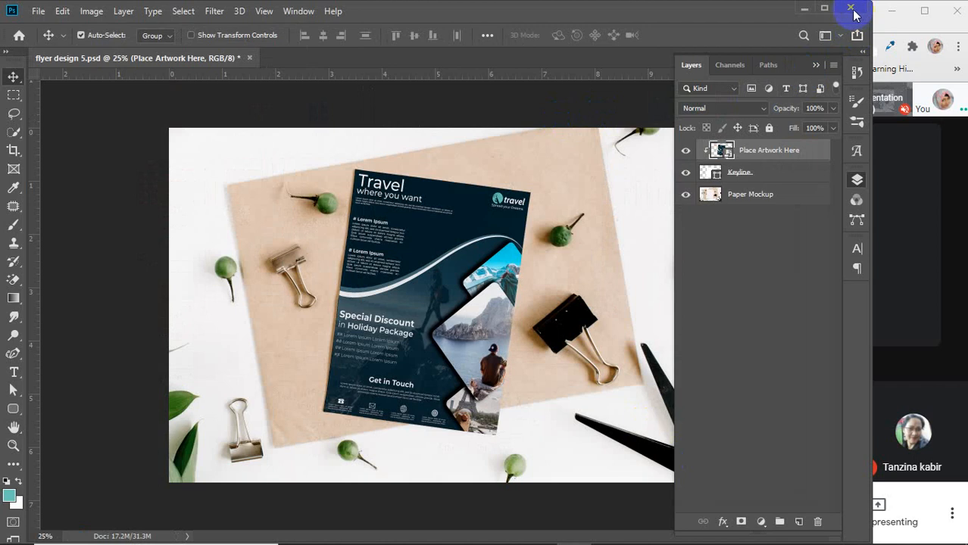
# Close Photoshop and the Flyer-Poster-Brochure Mockup folder window, and refresh the desktop
pyautogui.click(850, 9)
pyautogui.click(433, 217)
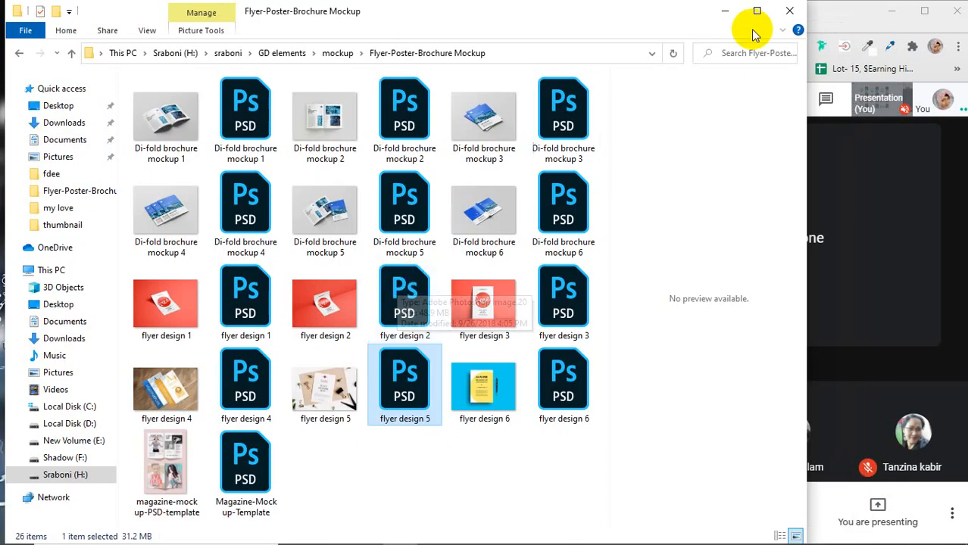
pyautogui.click(789, 10)
pyautogui.rightClick(360, 181)
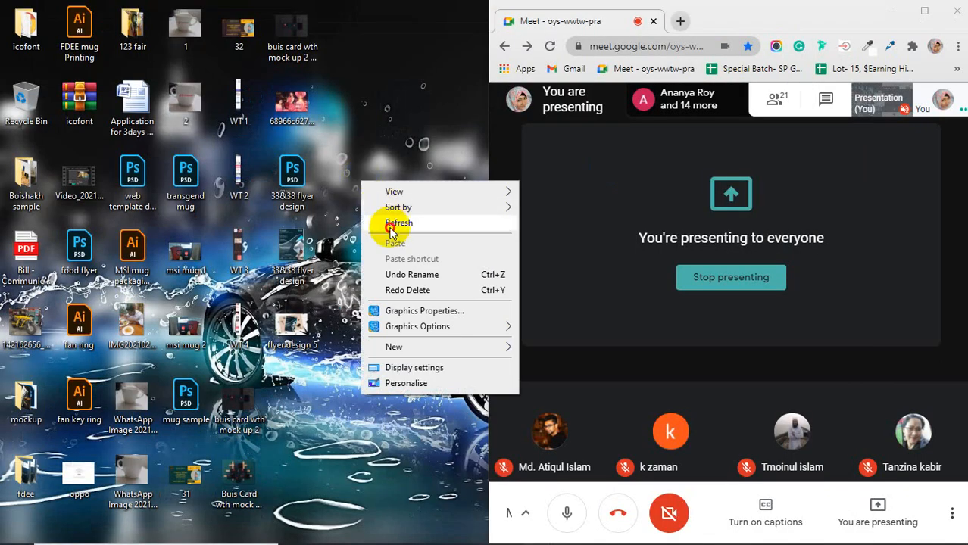
pyautogui.click(386, 222)
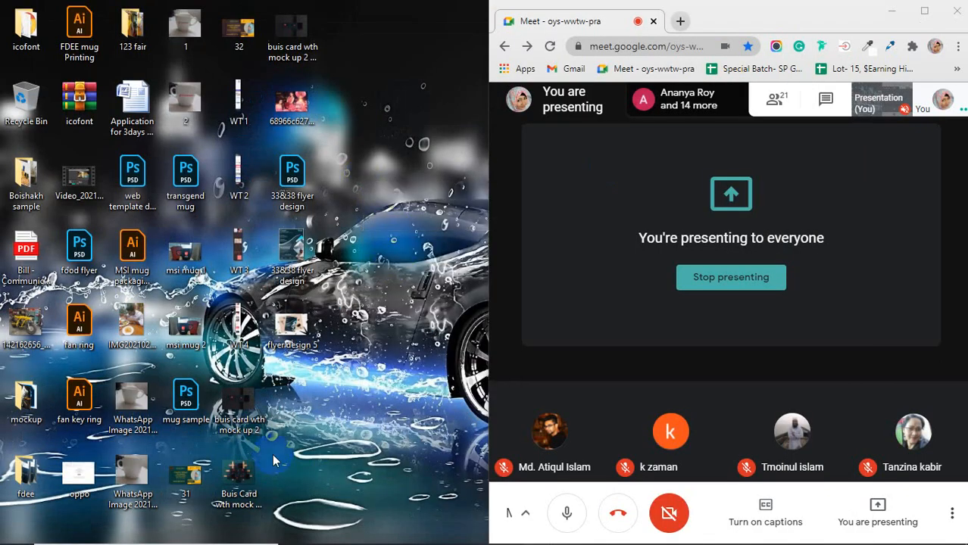
# View the 33&38 flyer design PNG from the desktop in a maximized Photos window, then minimize it
pyautogui.doubleClick(302, 247)
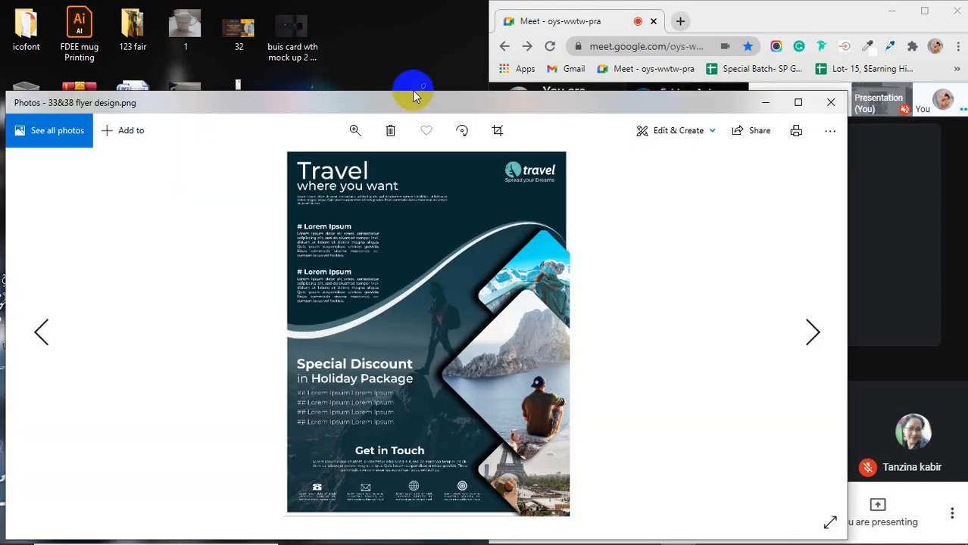
pyautogui.moveTo(414, 99); pyautogui.dragTo(441, 2)
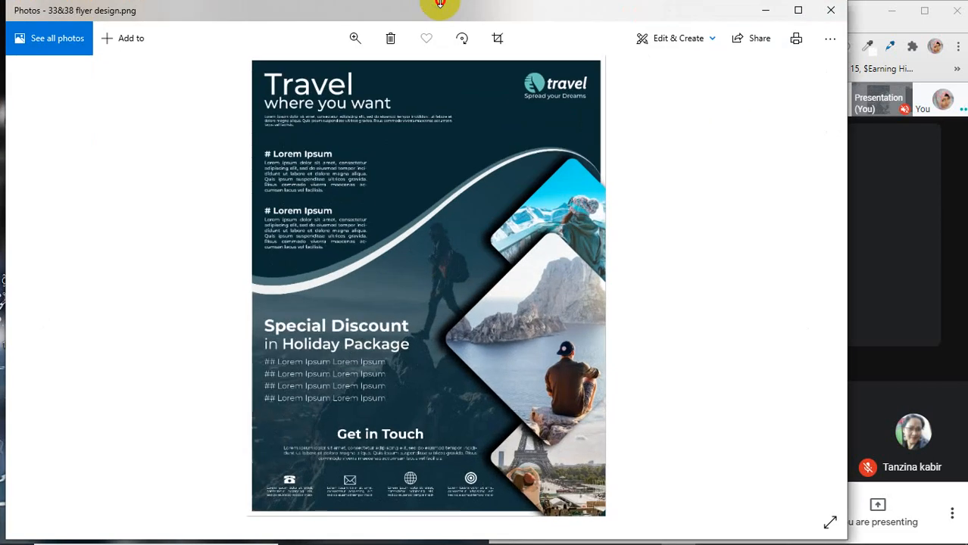
pyautogui.click(796, 12)
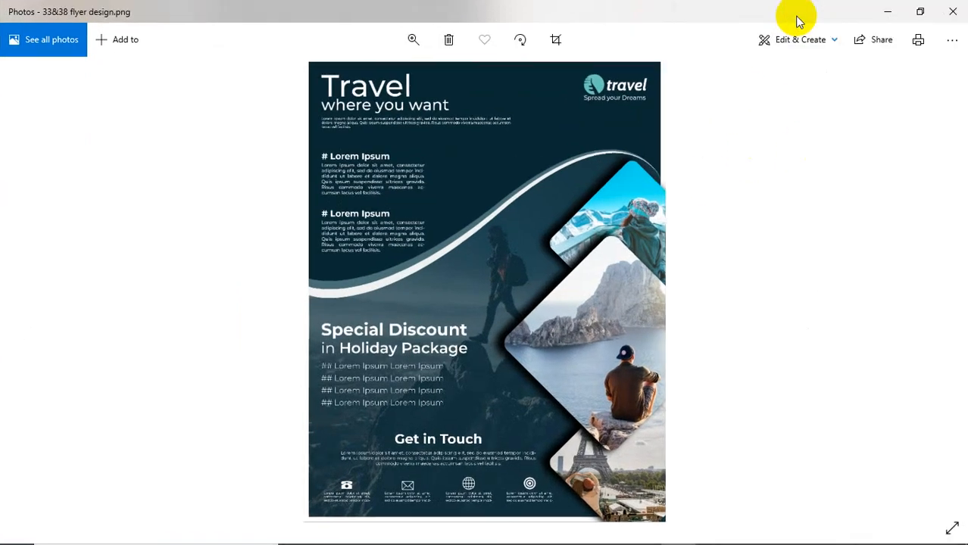
pyautogui.click(886, 12)
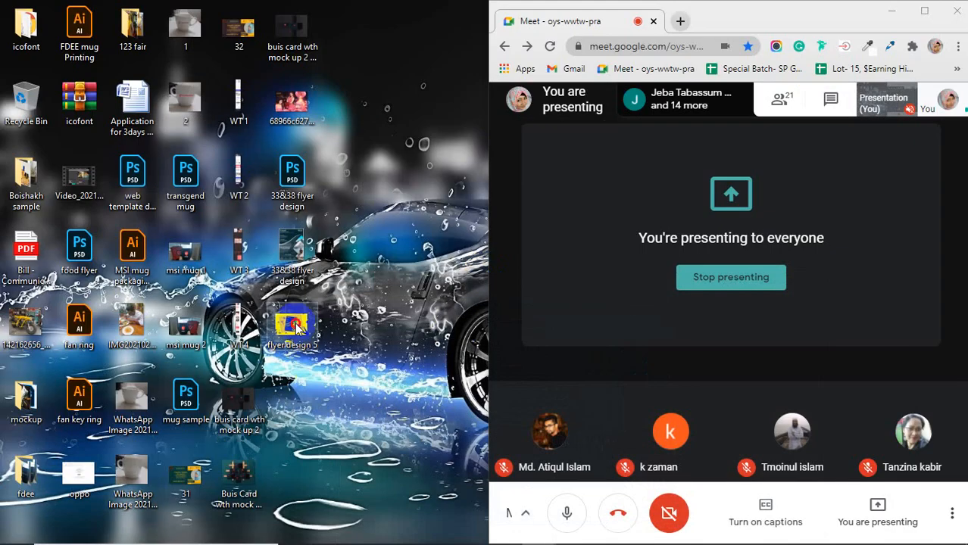
# View the flyer design 5 JPEG in a maximized Photos window, compare it with the original flyer image, and close the viewer
pyautogui.doubleClick(295, 326)
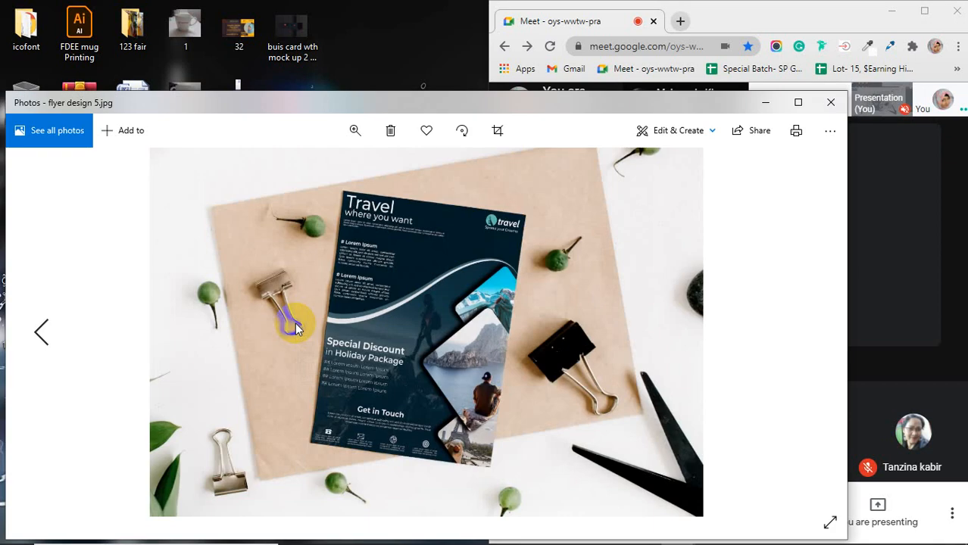
pyautogui.click(797, 101)
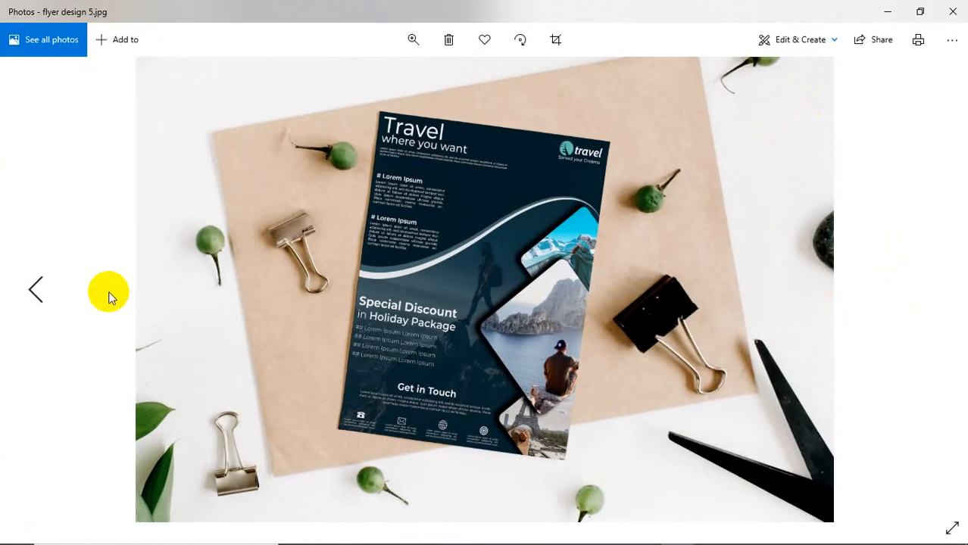
pyautogui.click(36, 288)
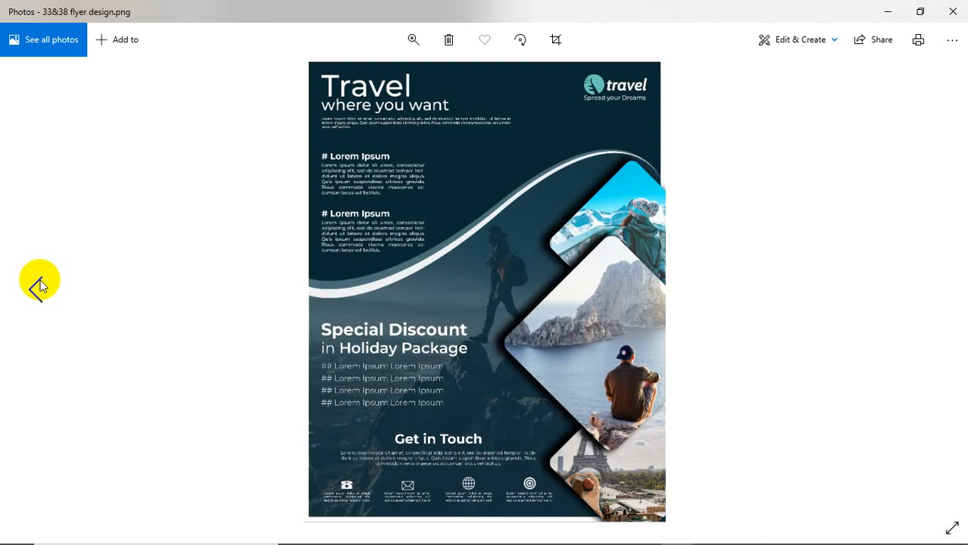
pyautogui.click(37, 287)
pyautogui.click(37, 287)
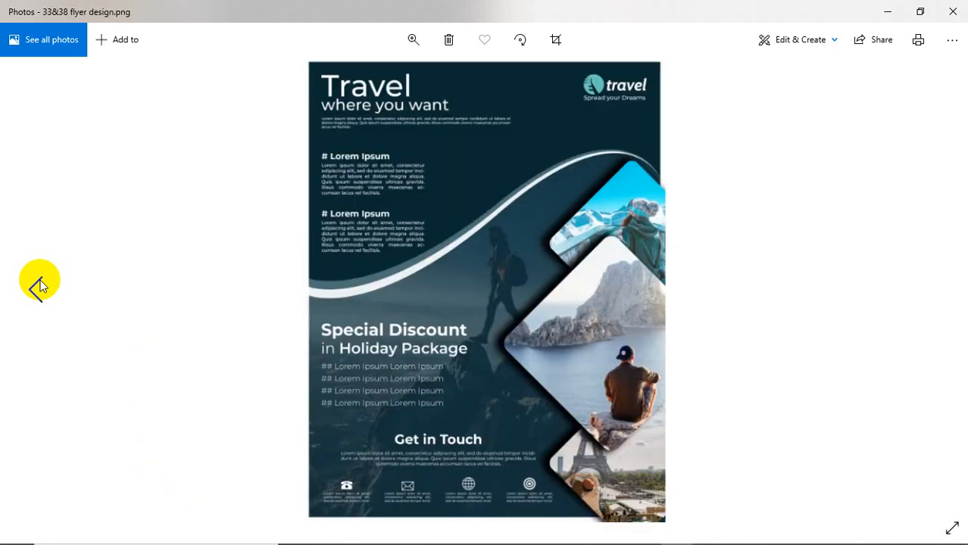
pyautogui.click(40, 286)
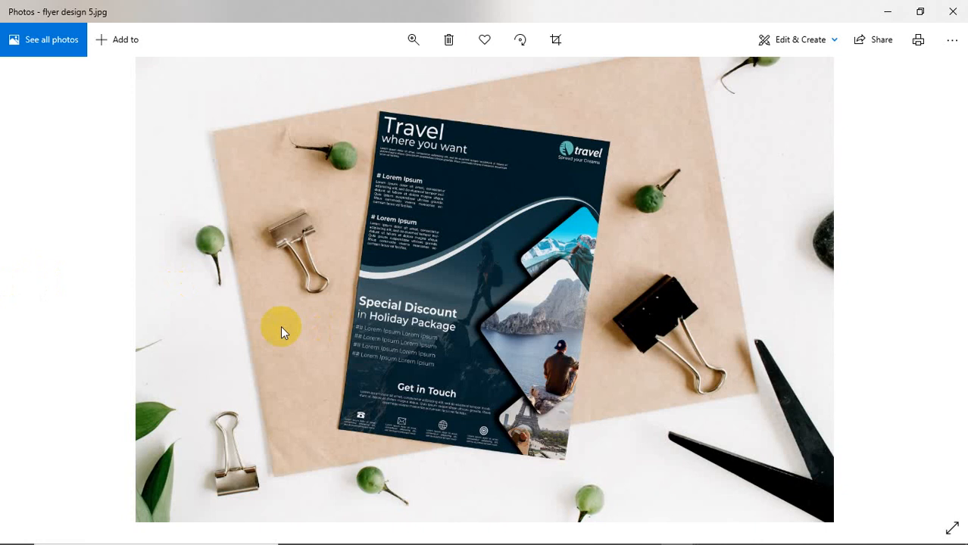
pyautogui.click(951, 11)
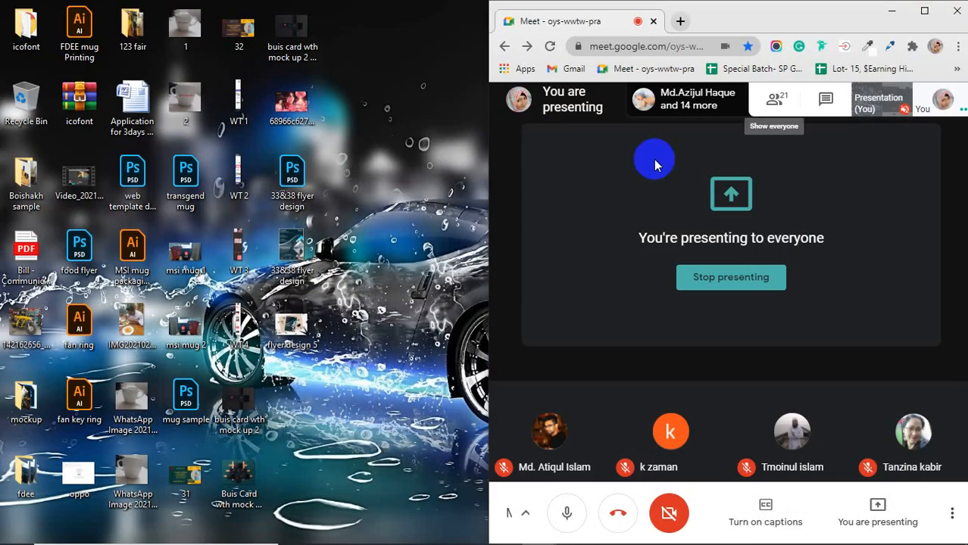
# Switch to the Google Meet call and maximize its browser window
pyautogui.click(924, 10)
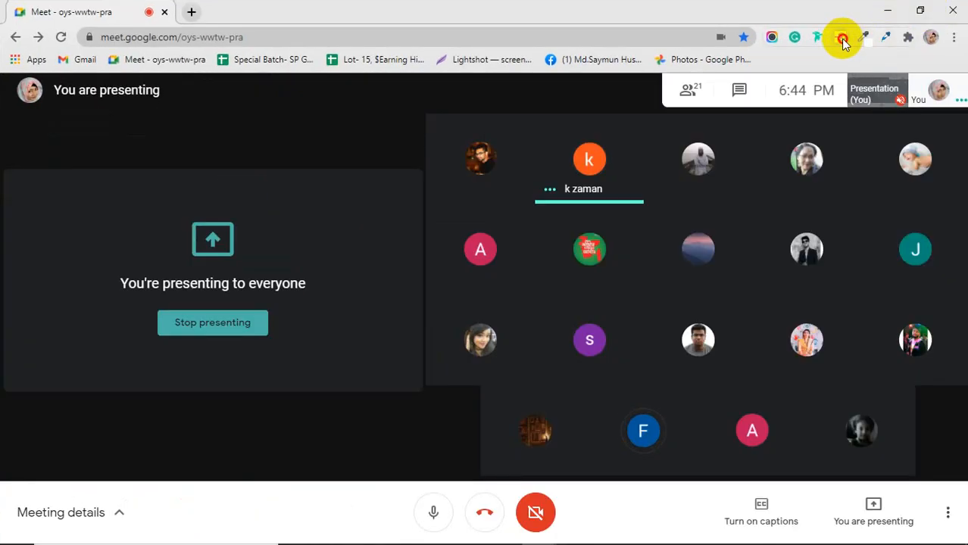
pyautogui.click(839, 36)
pyautogui.click(816, 76)
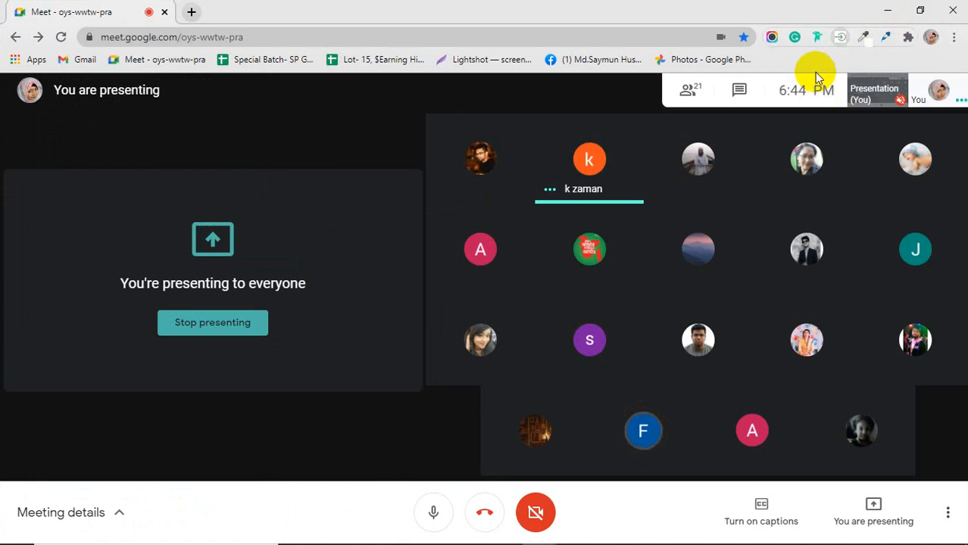